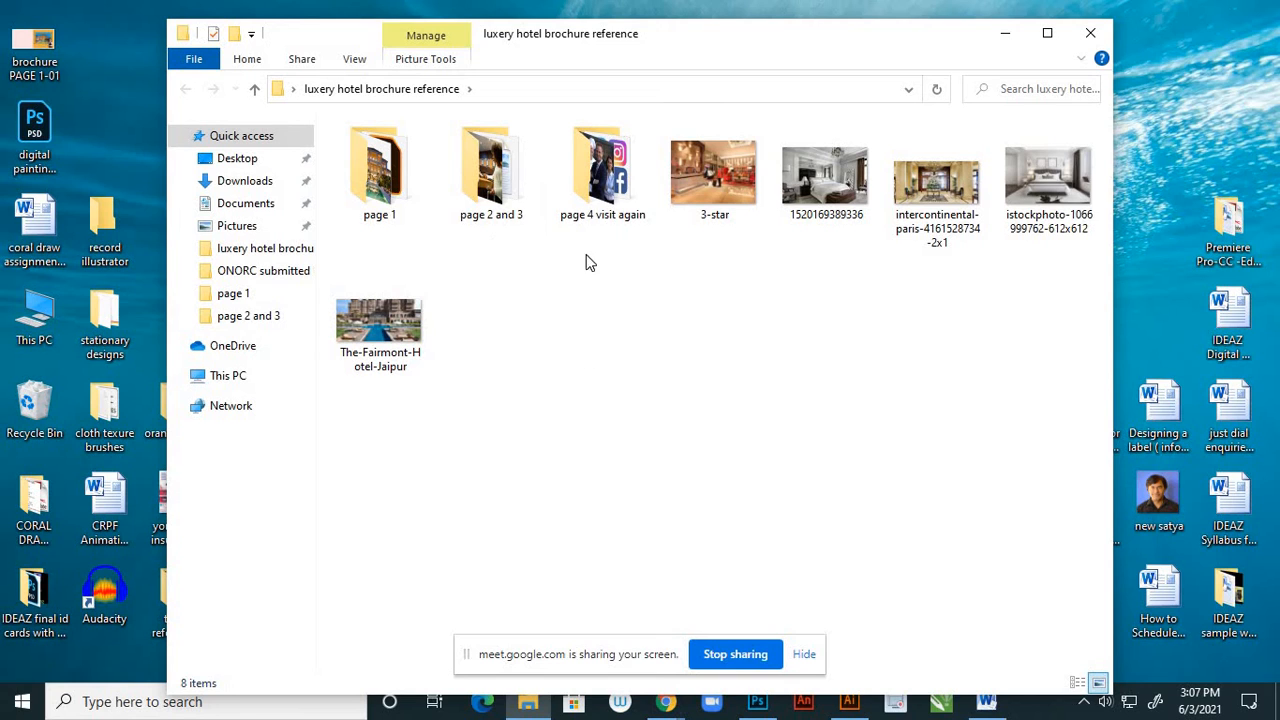
{"action": "double_click", "coordinate": [500, 198]}
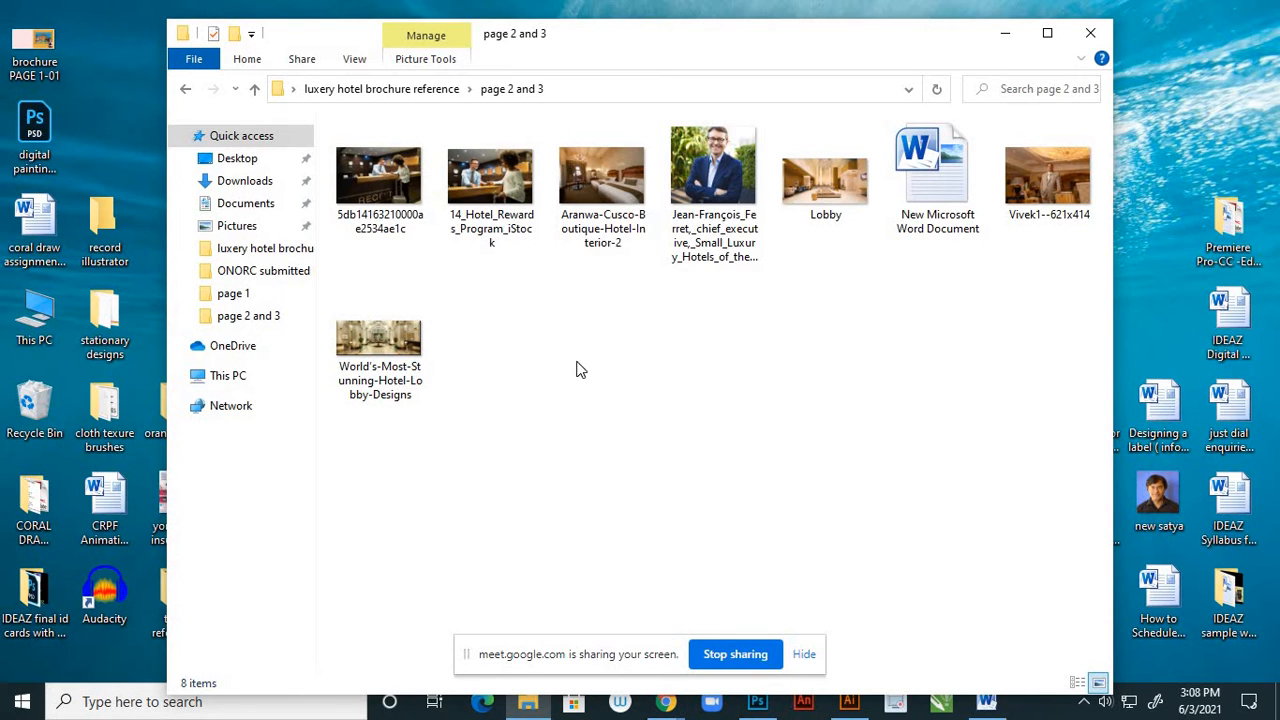
{"action": "left_click", "coordinate": [494, 200]}
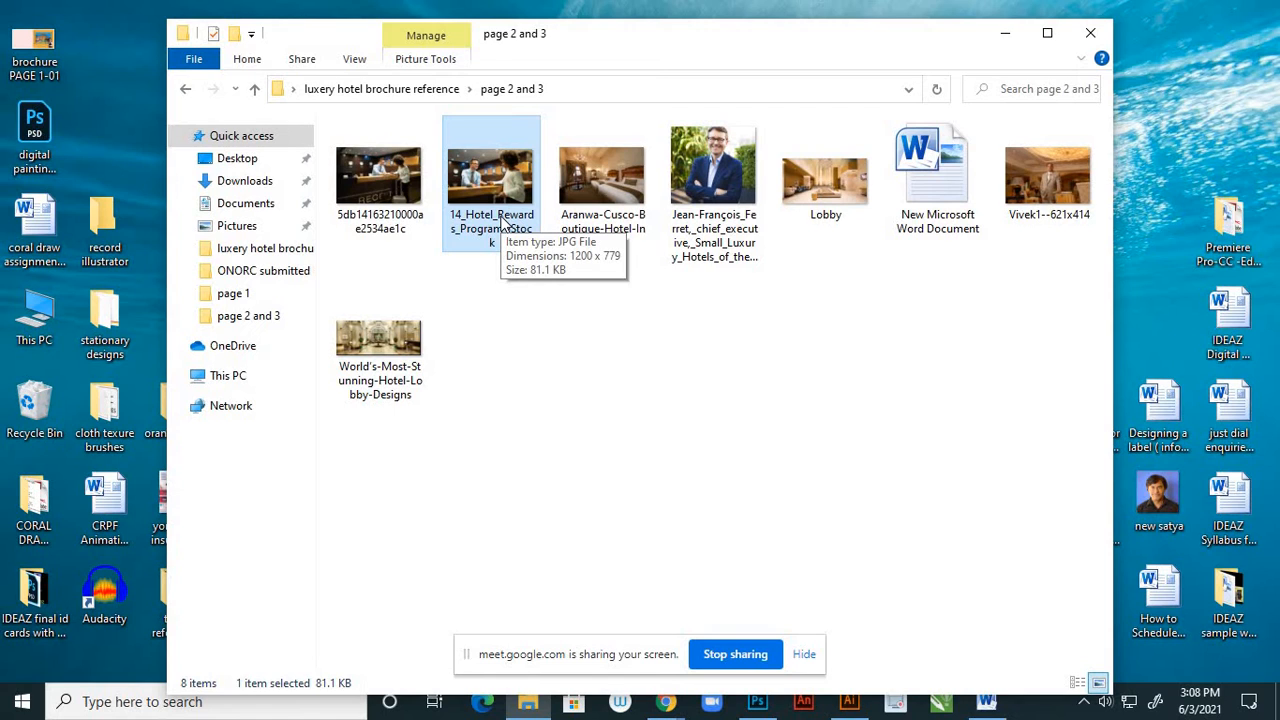
{"action": "left_click", "coordinate": [819, 204], "text": "ctrl"}
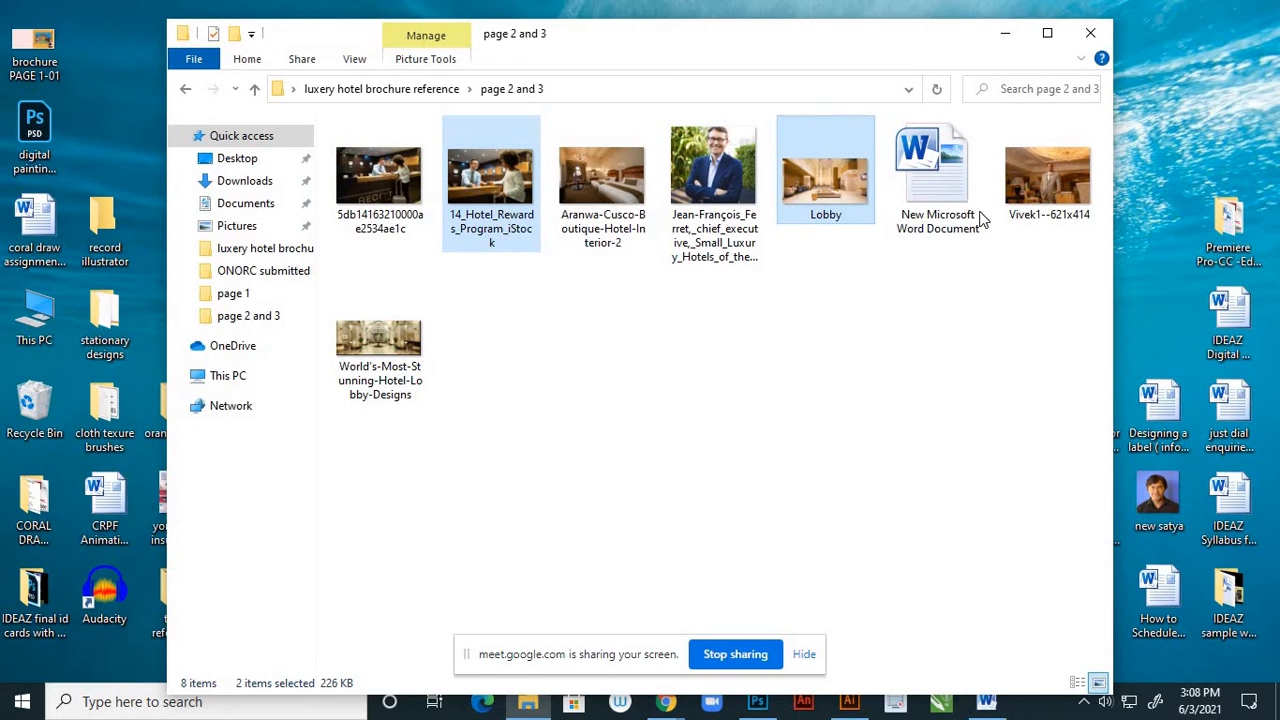
{"action": "left_click", "coordinate": [1030, 207], "text": "ctrl"}
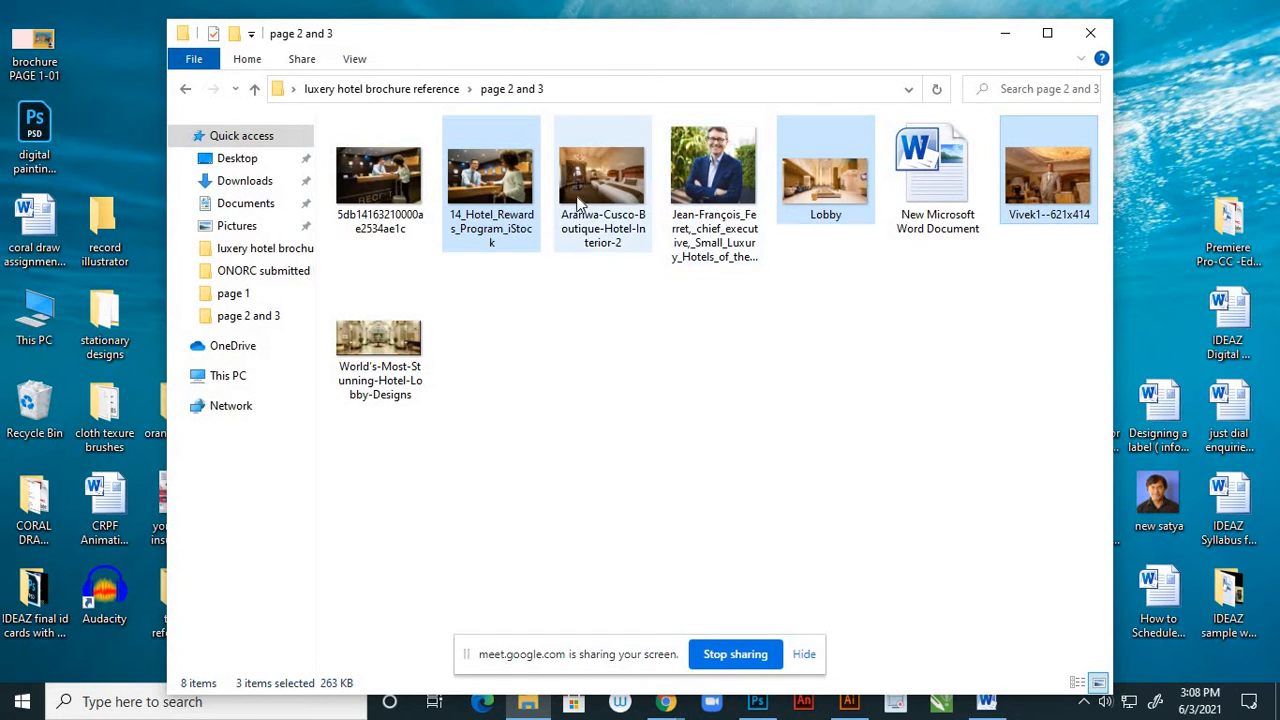
{"action": "left_click", "coordinate": [606, 247]}
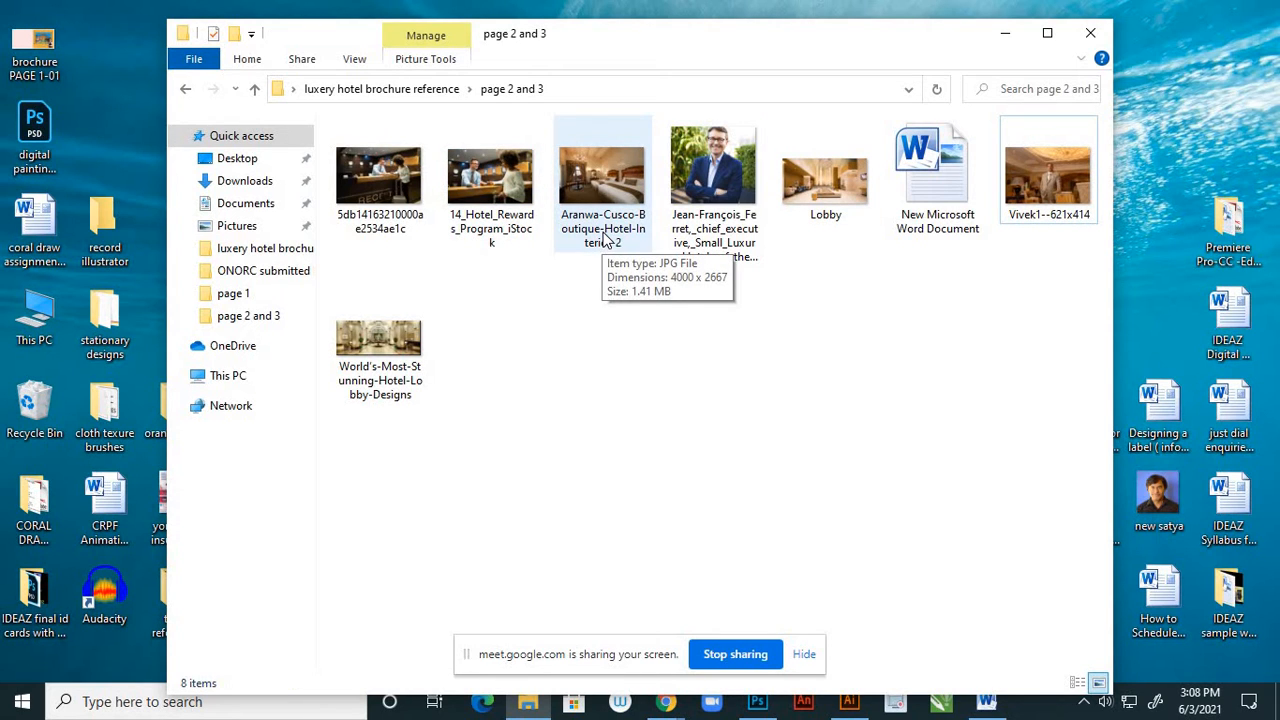
{"action": "left_click", "coordinate": [489, 207]}
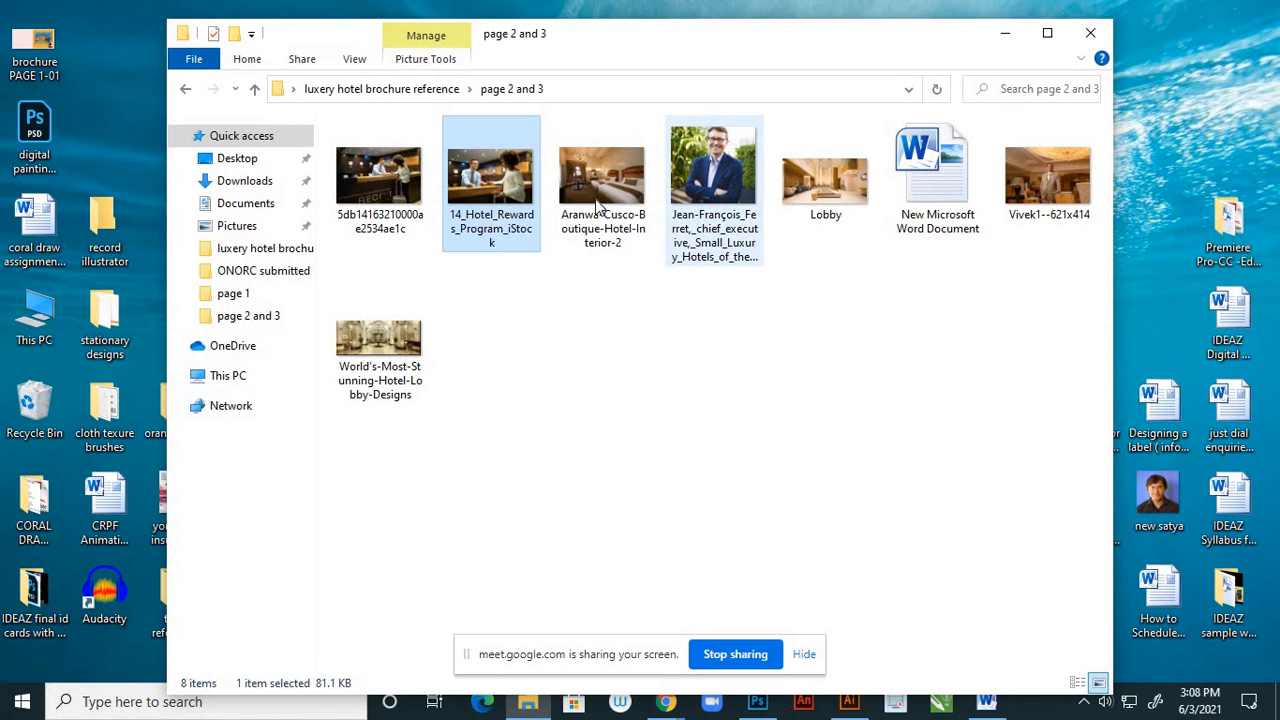
{"action": "left_click", "coordinate": [1037, 201], "text": "ctrl"}
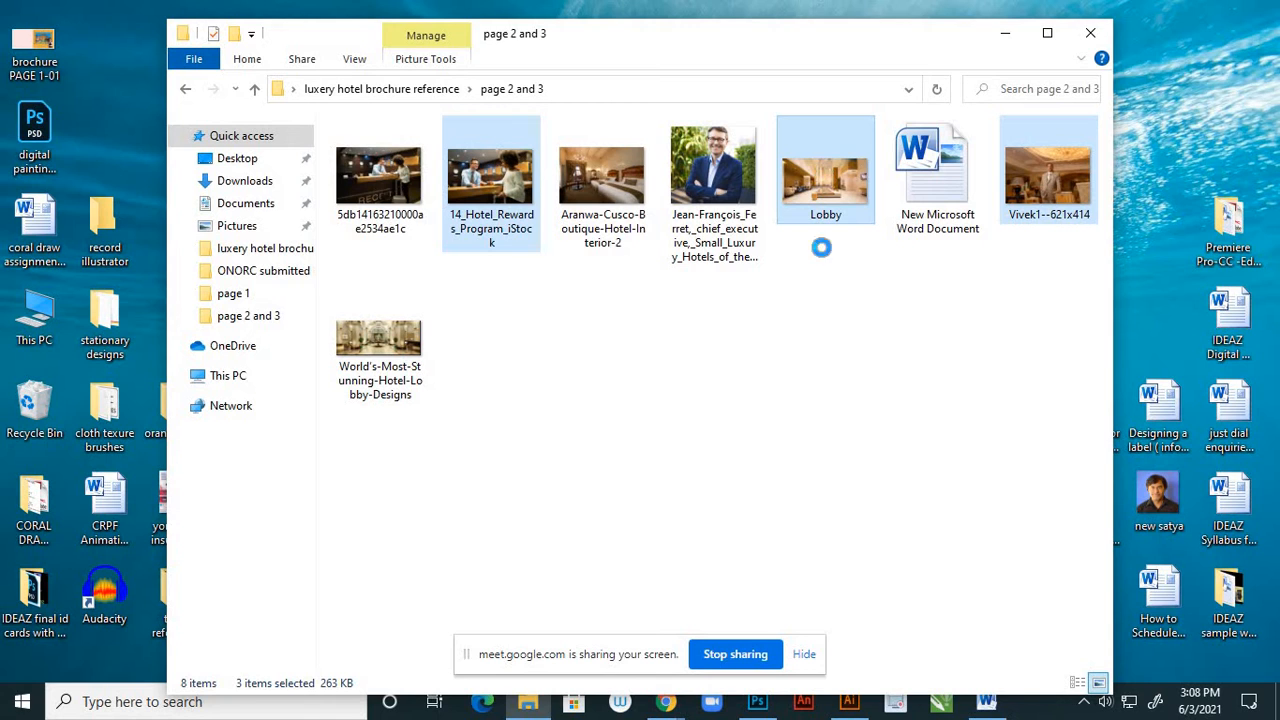
{"action": "right_click", "coordinate": [819, 346]}
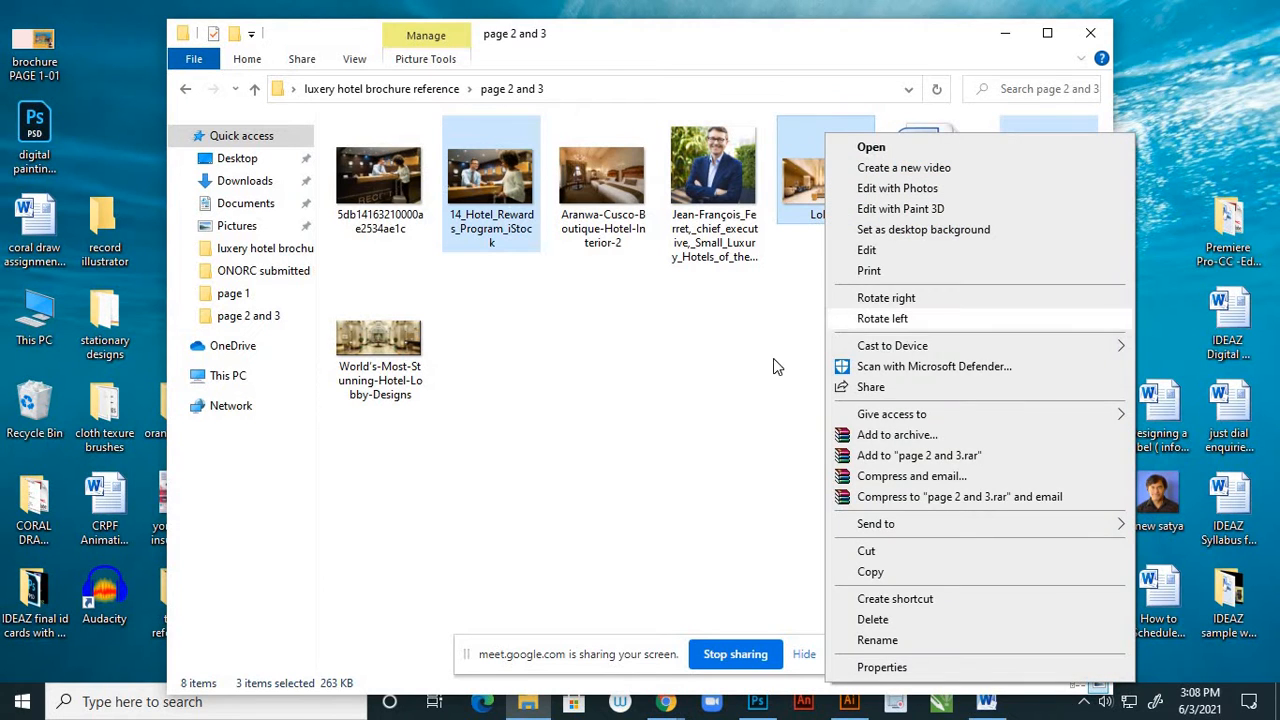
{"action": "left_click", "coordinate": [885, 483]}
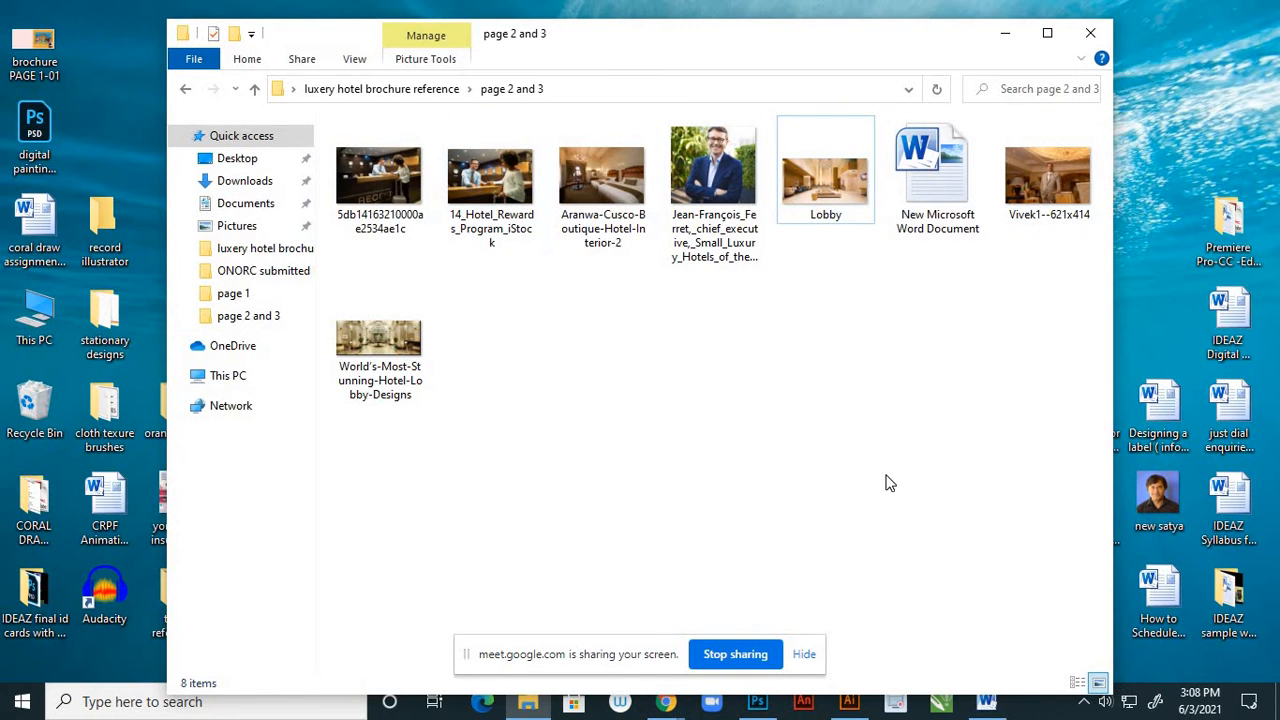
Switch to Photoshop and open 14_Hotel_Rewards_Program_iStock, Lobby and the 621x414 portrait from the desktop's luxery hotel brochure reference folder, subfolder page 2 and 3
{"action": "left_click", "coordinate": [757, 703]}
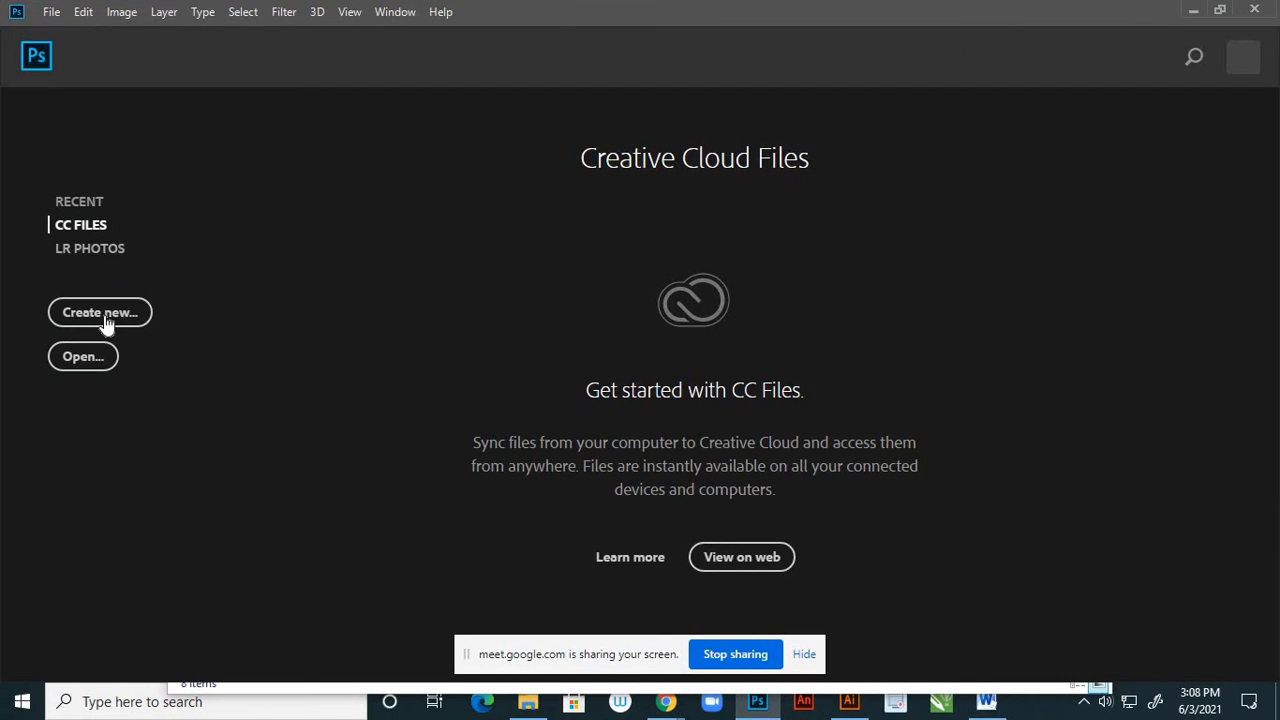
{"action": "left_click", "coordinate": [50, 12]}
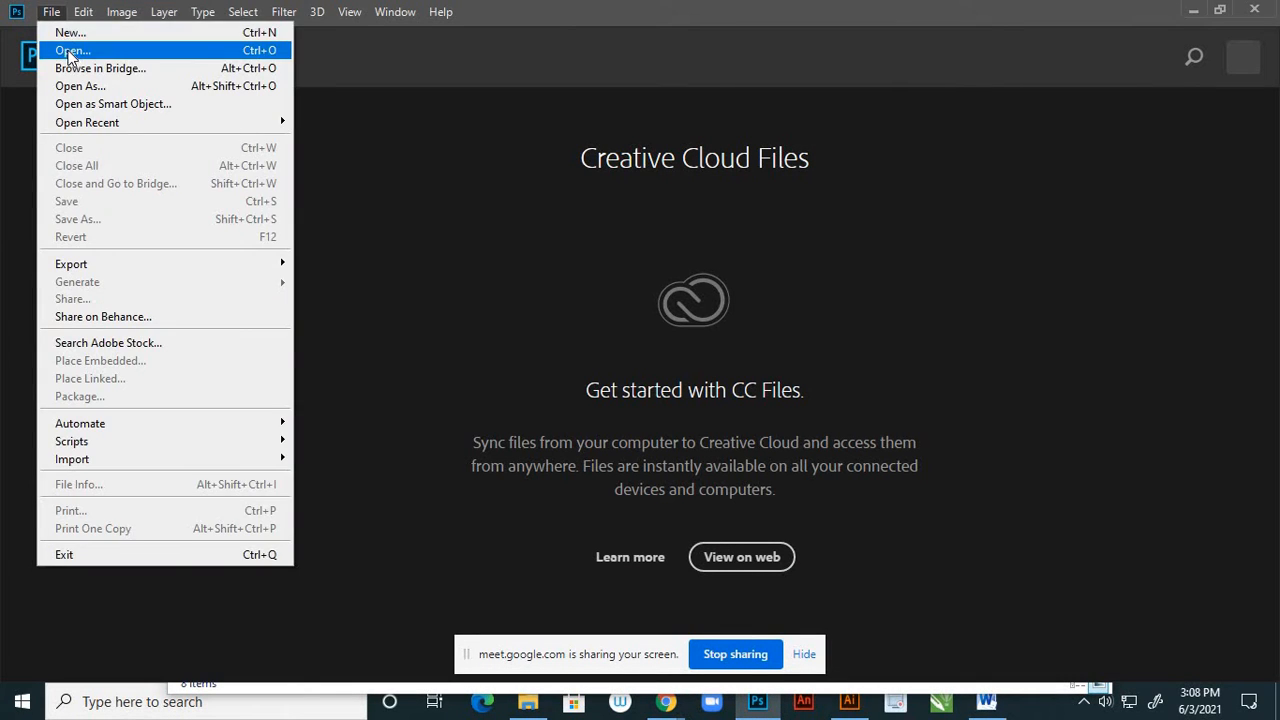
{"action": "left_click", "coordinate": [70, 52]}
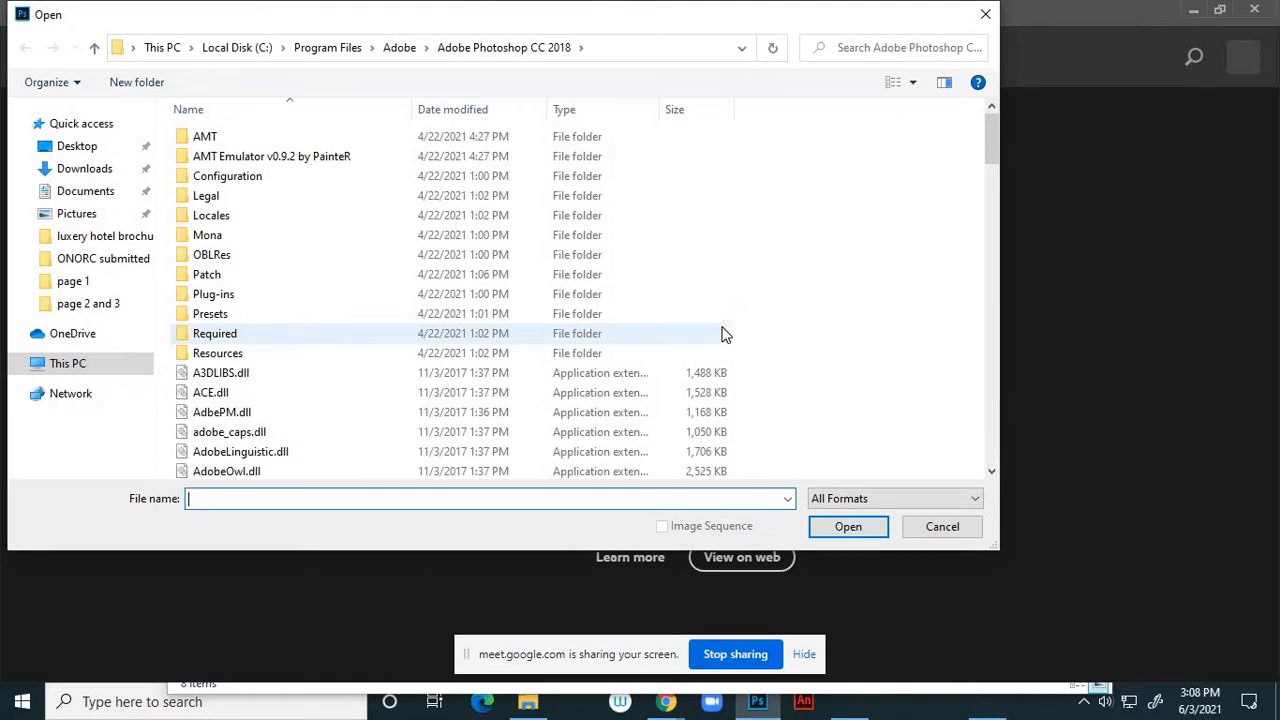
{"action": "left_click", "coordinate": [128, 146]}
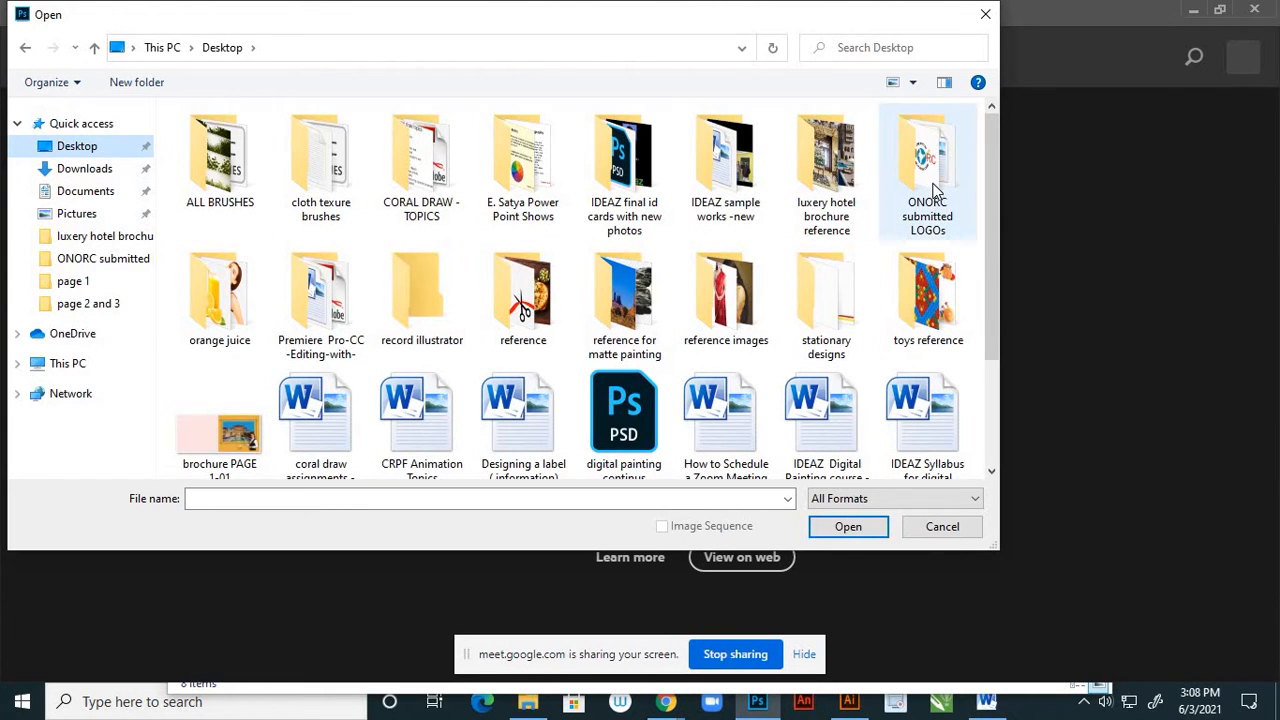
{"action": "double_click", "coordinate": [840, 178]}
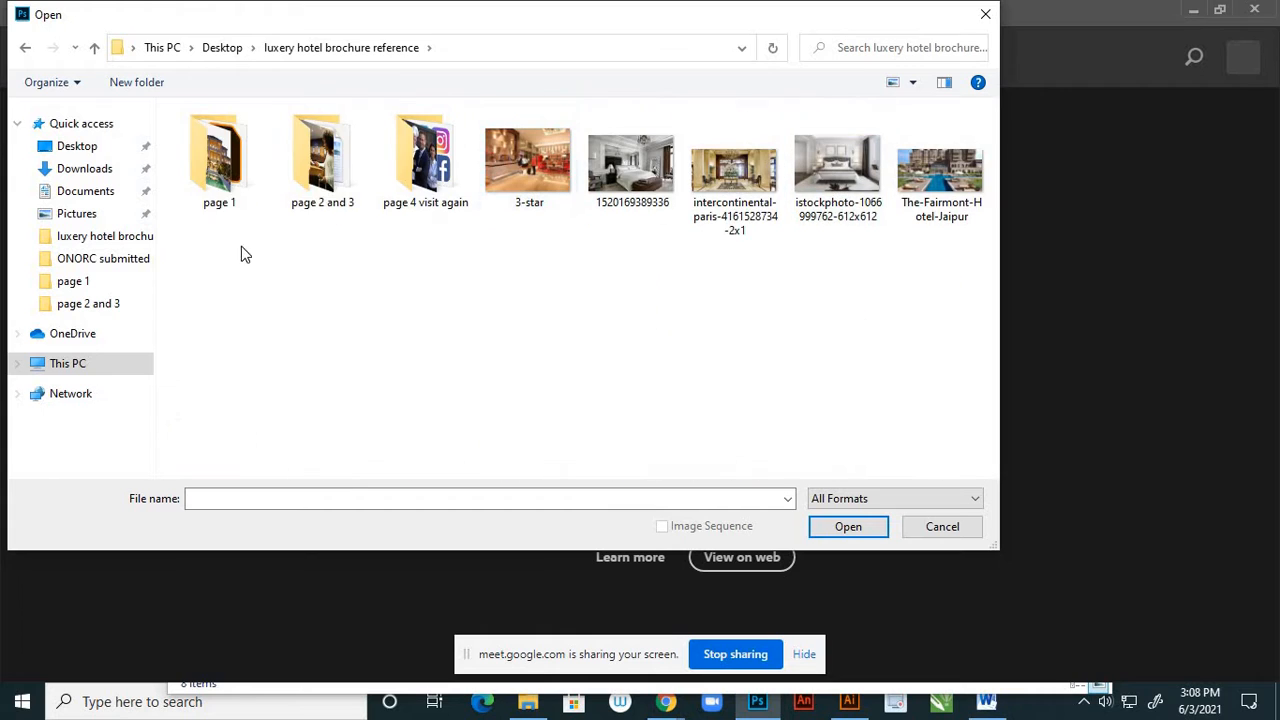
{"action": "double_click", "coordinate": [312, 186]}
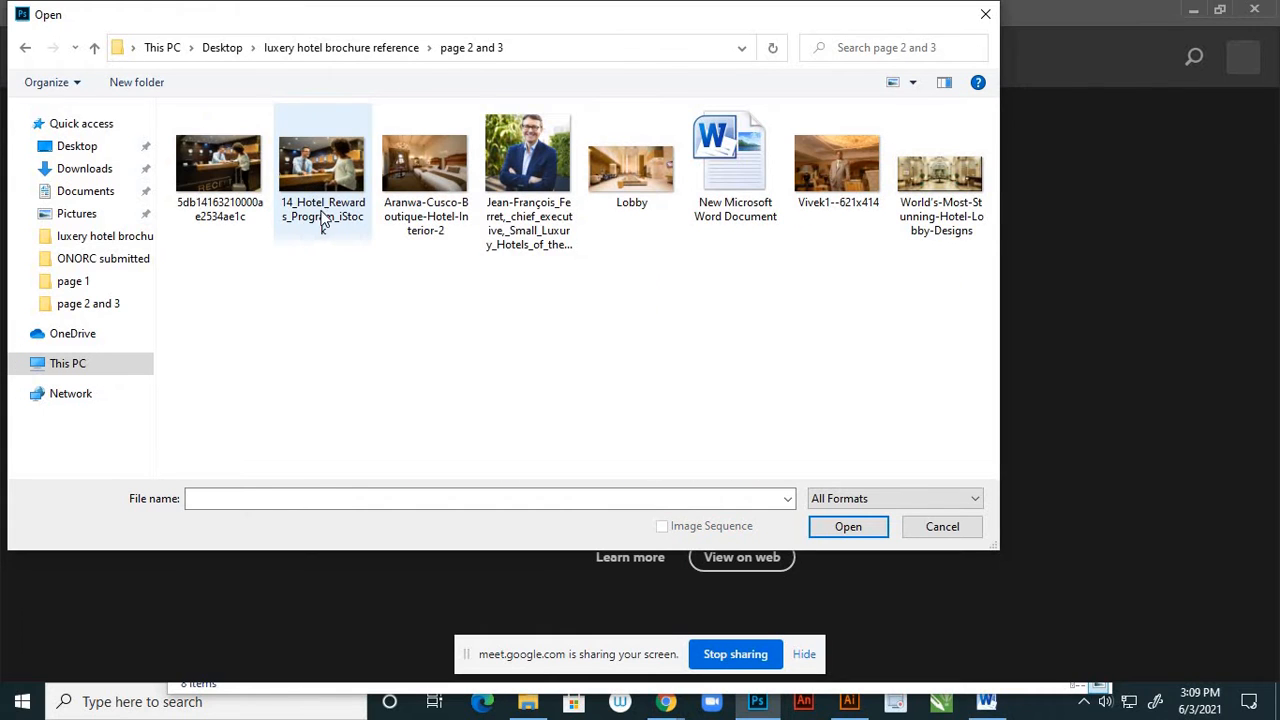
{"action": "left_click", "coordinate": [325, 210]}
{"action": "left_click", "coordinate": [659, 196], "text": "ctrl"}
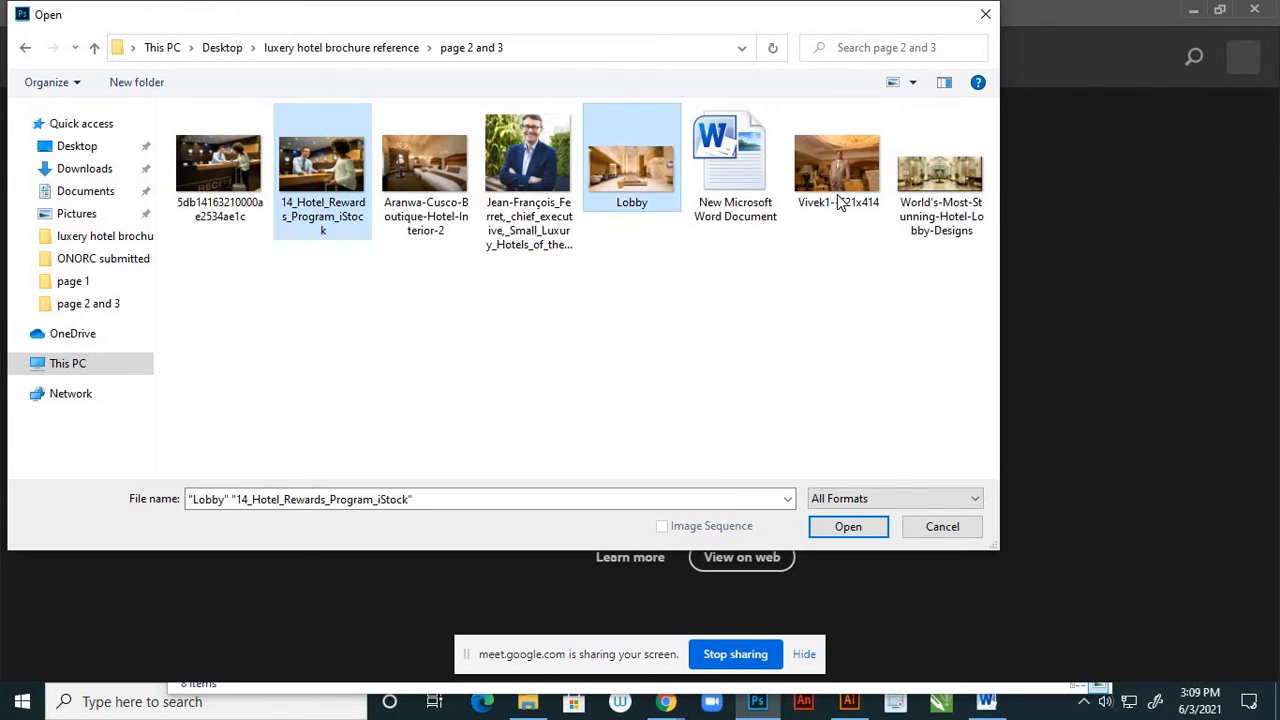
{"action": "left_click", "coordinate": [842, 200], "text": "ctrl"}
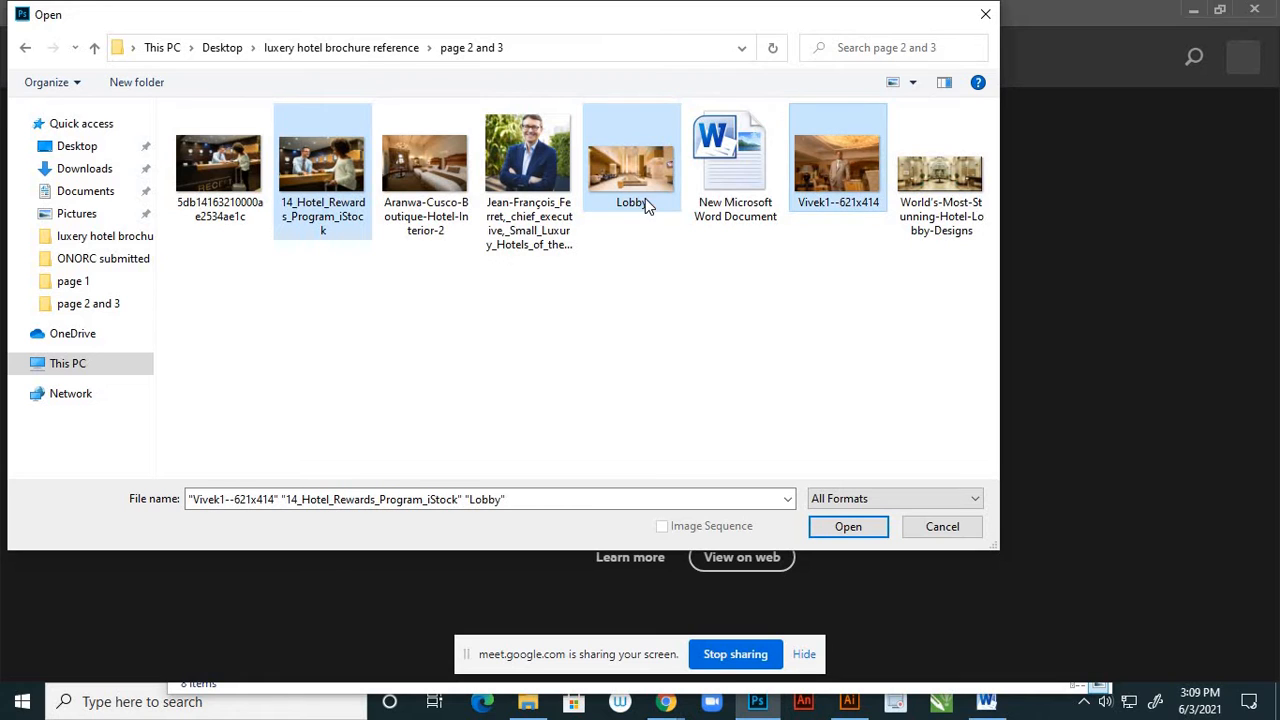
{"action": "left_click", "coordinate": [820, 527]}
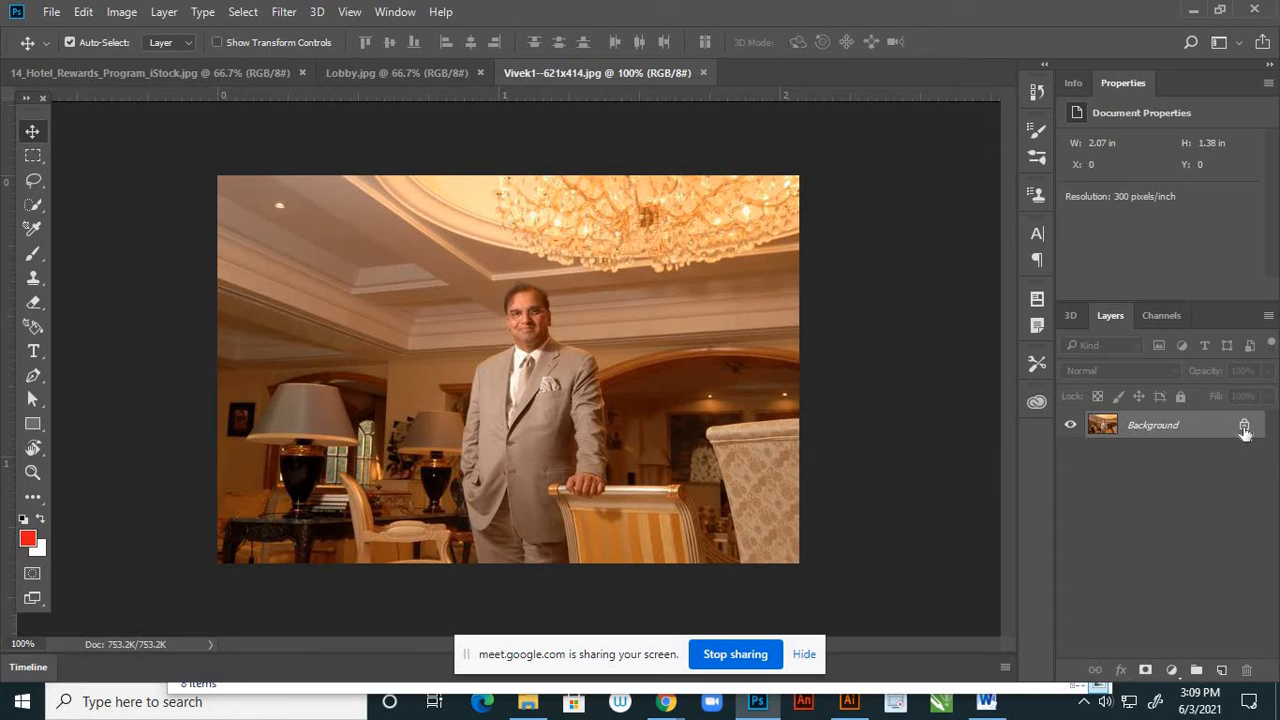
Unlock the Background layer in the portrait, Lobby and 14_Hotel_Rewards_Program_iStock images
{"action": "left_click", "coordinate": [1244, 427]}
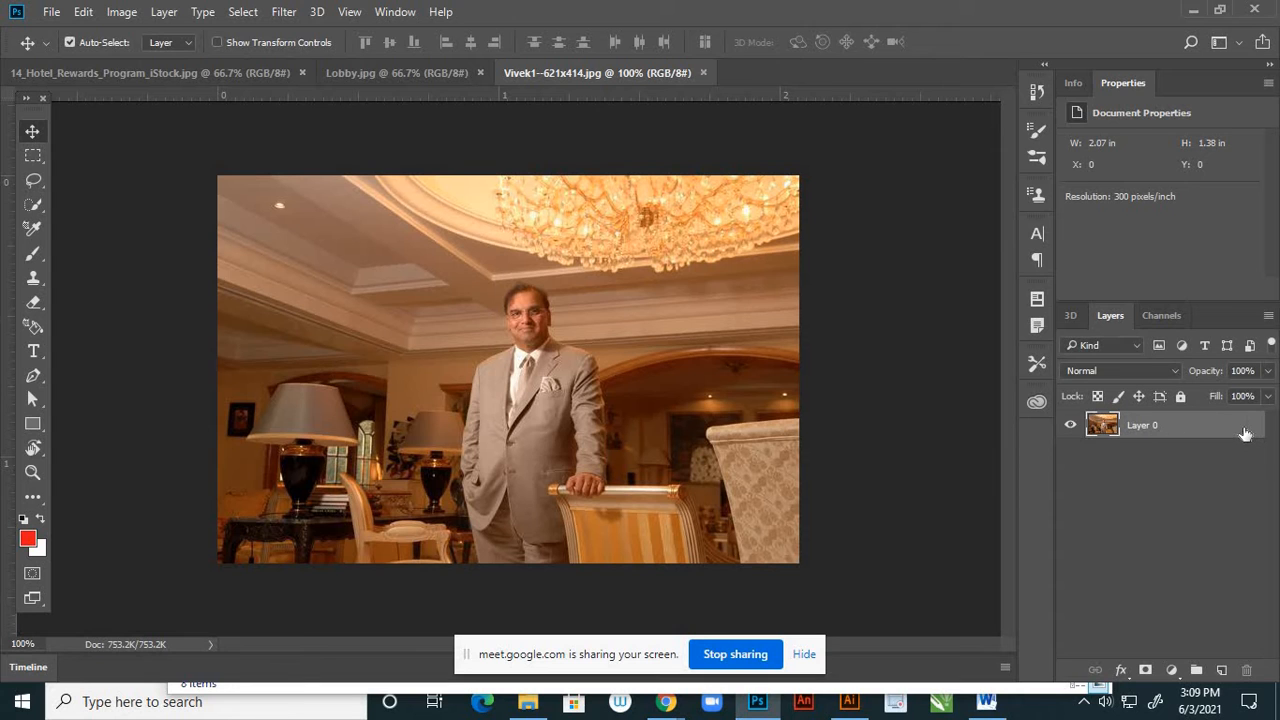
{"action": "left_click", "coordinate": [441, 75]}
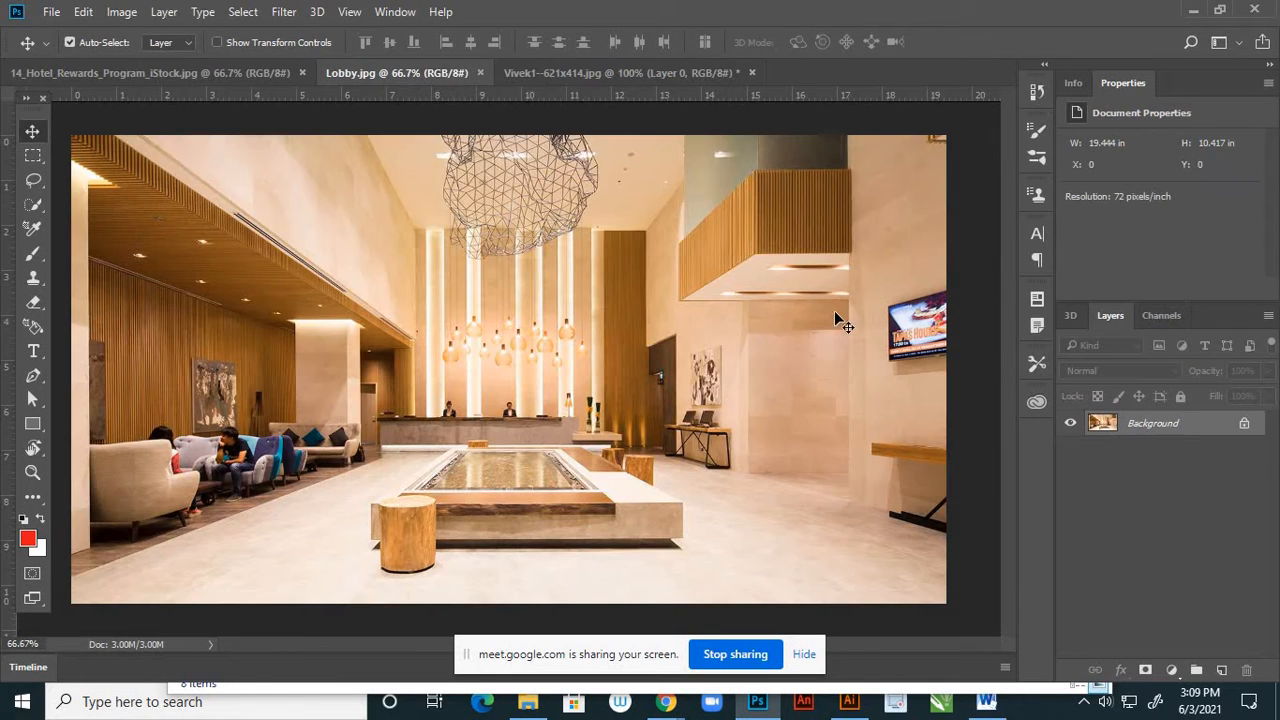
{"action": "left_click", "coordinate": [1243, 427]}
{"action": "left_click", "coordinate": [230, 74]}
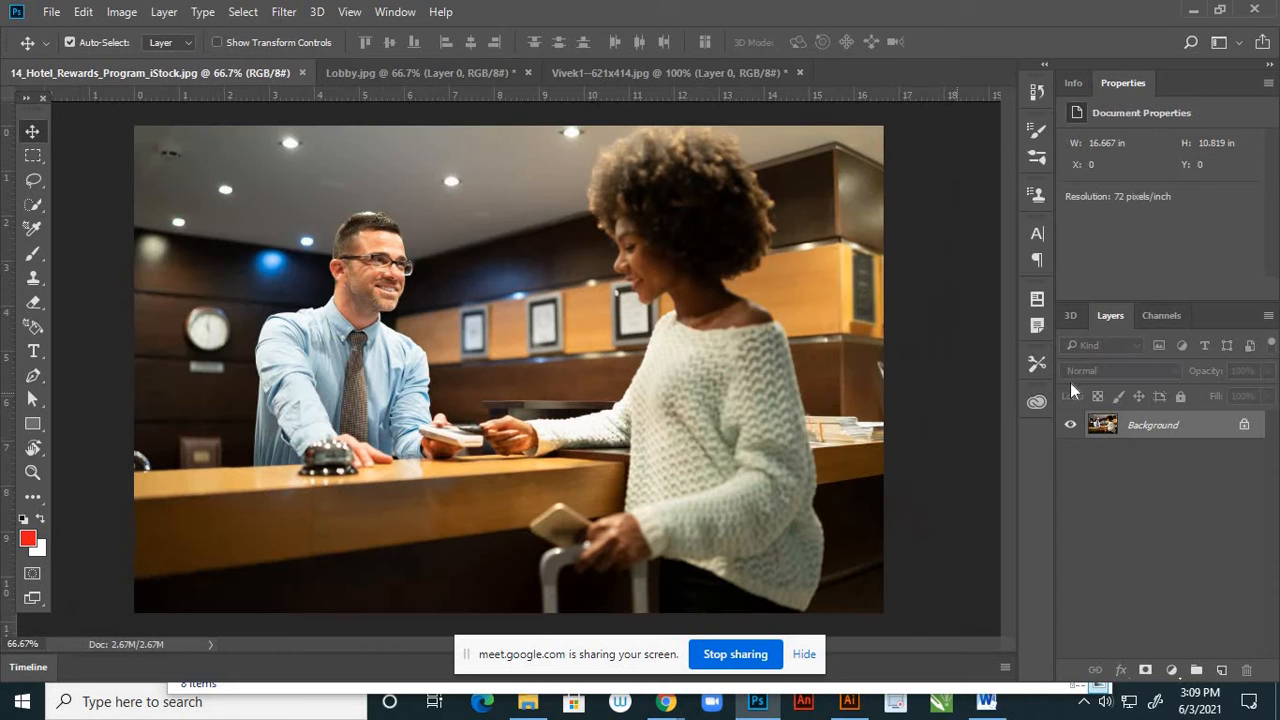
{"action": "left_click", "coordinate": [1244, 427]}
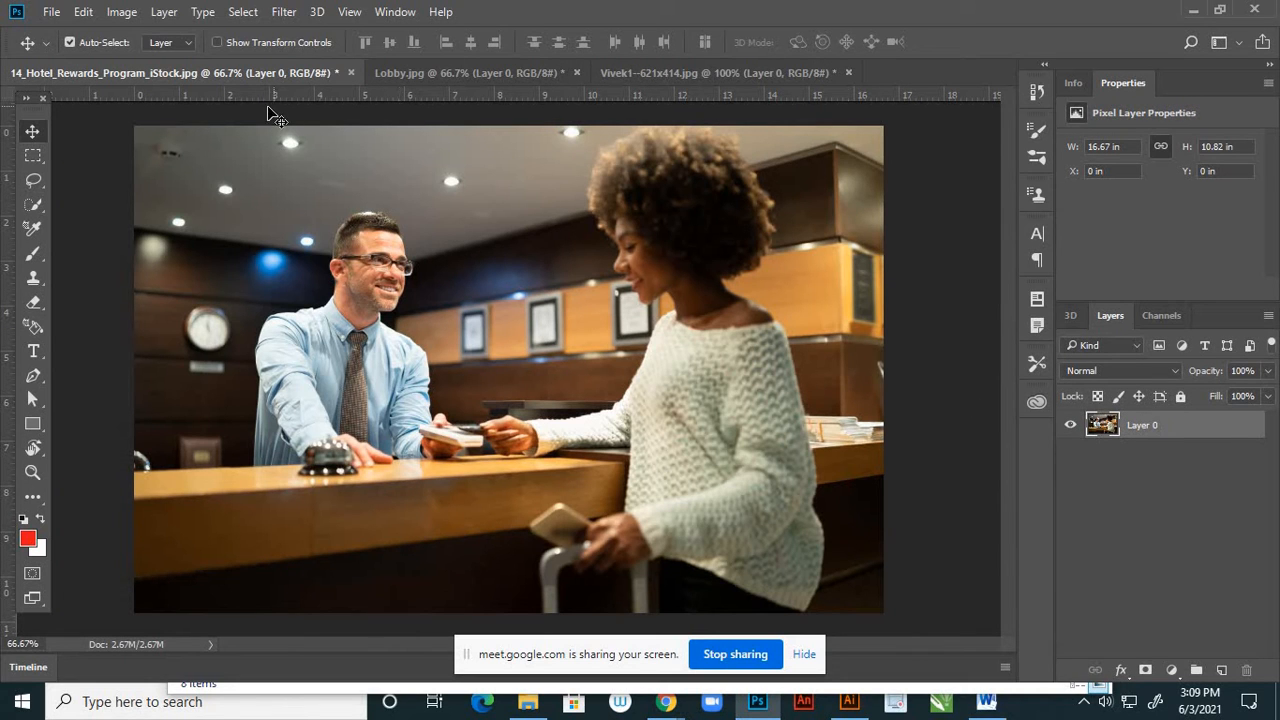
Resize the hotel reception image to 8 inches wide at a resolution of 300 pixels/inch
{"action": "left_click", "coordinate": [121, 12]}
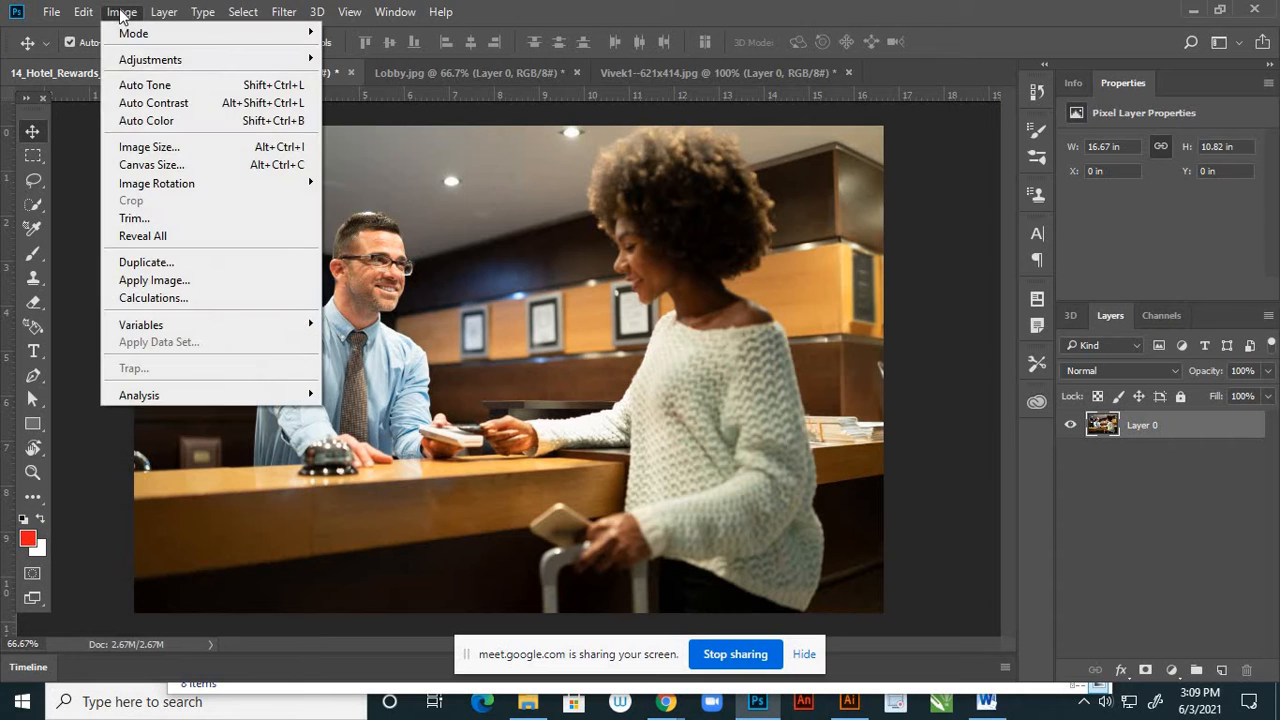
{"action": "left_click", "coordinate": [149, 147]}
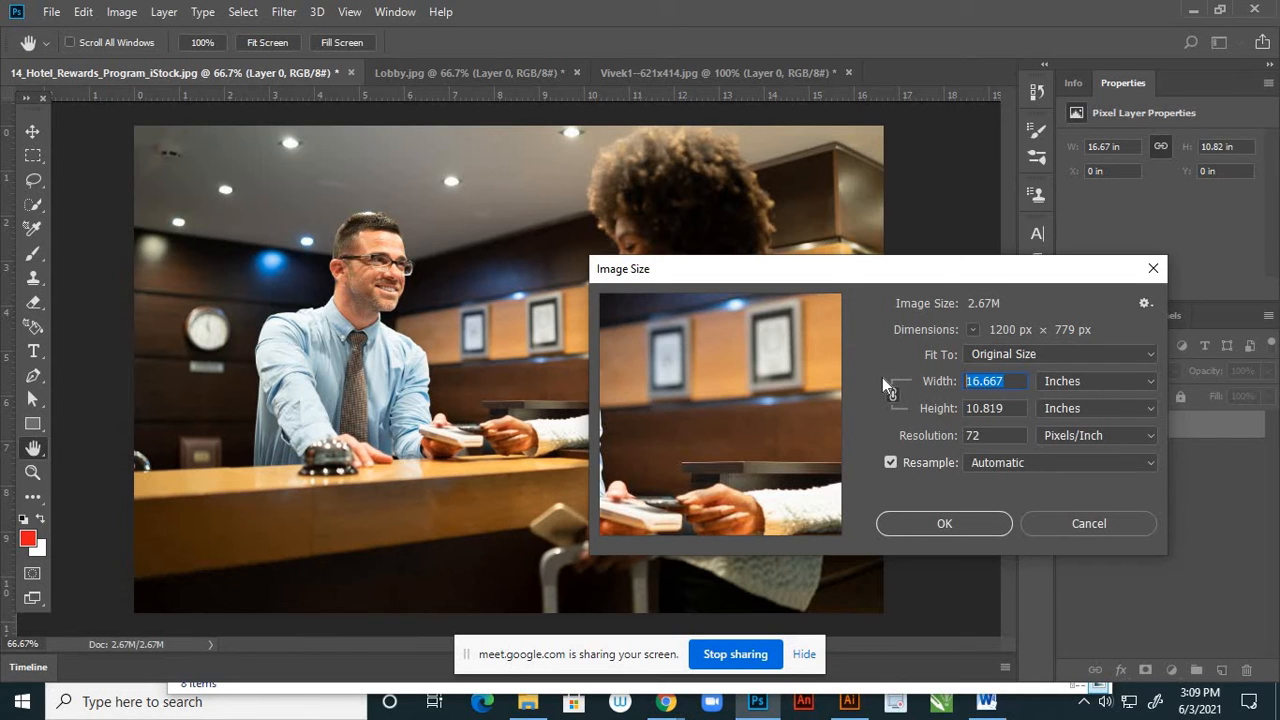
{"action": "type", "text": "8"}
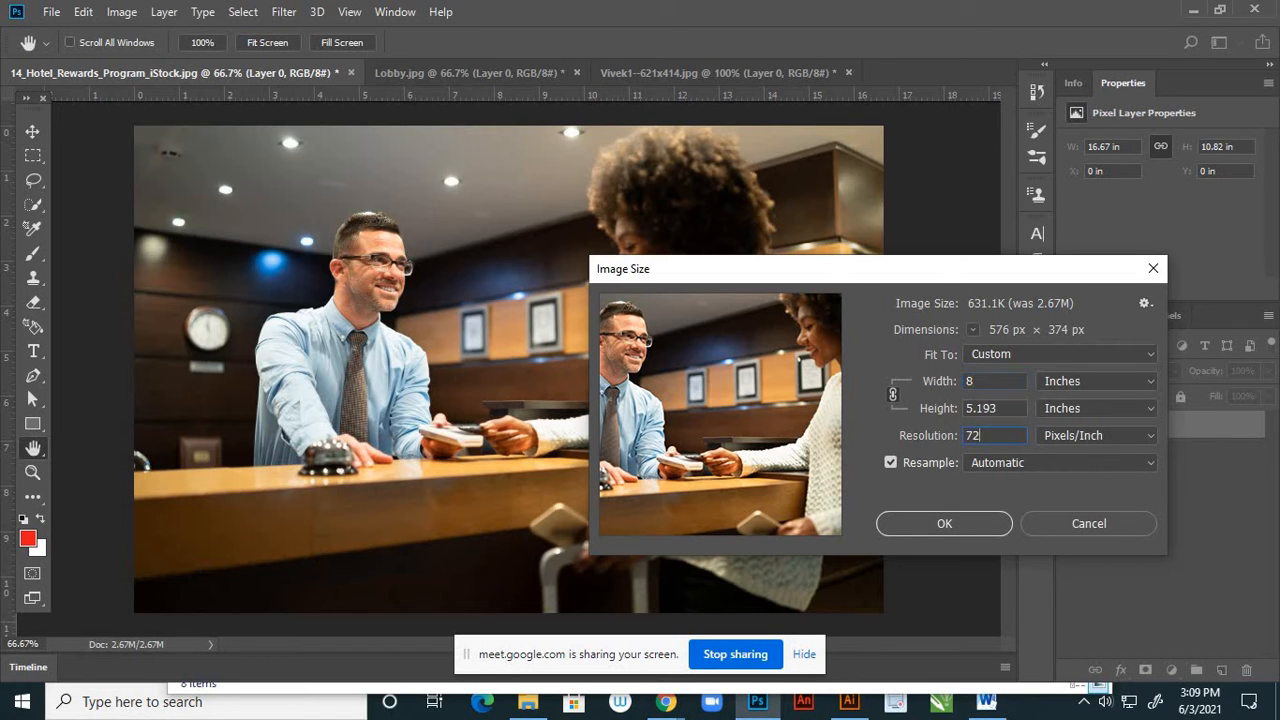
{"action": "type", "text": "300"}
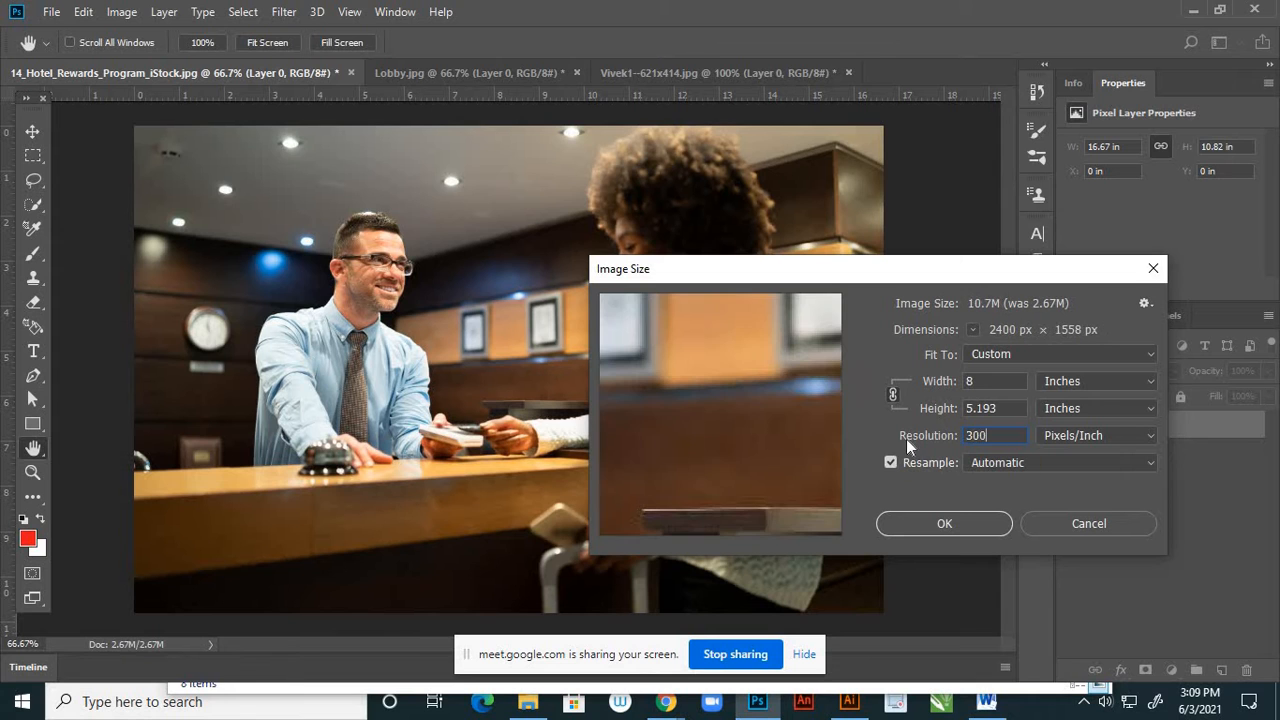
{"action": "key", "text": "Return"}
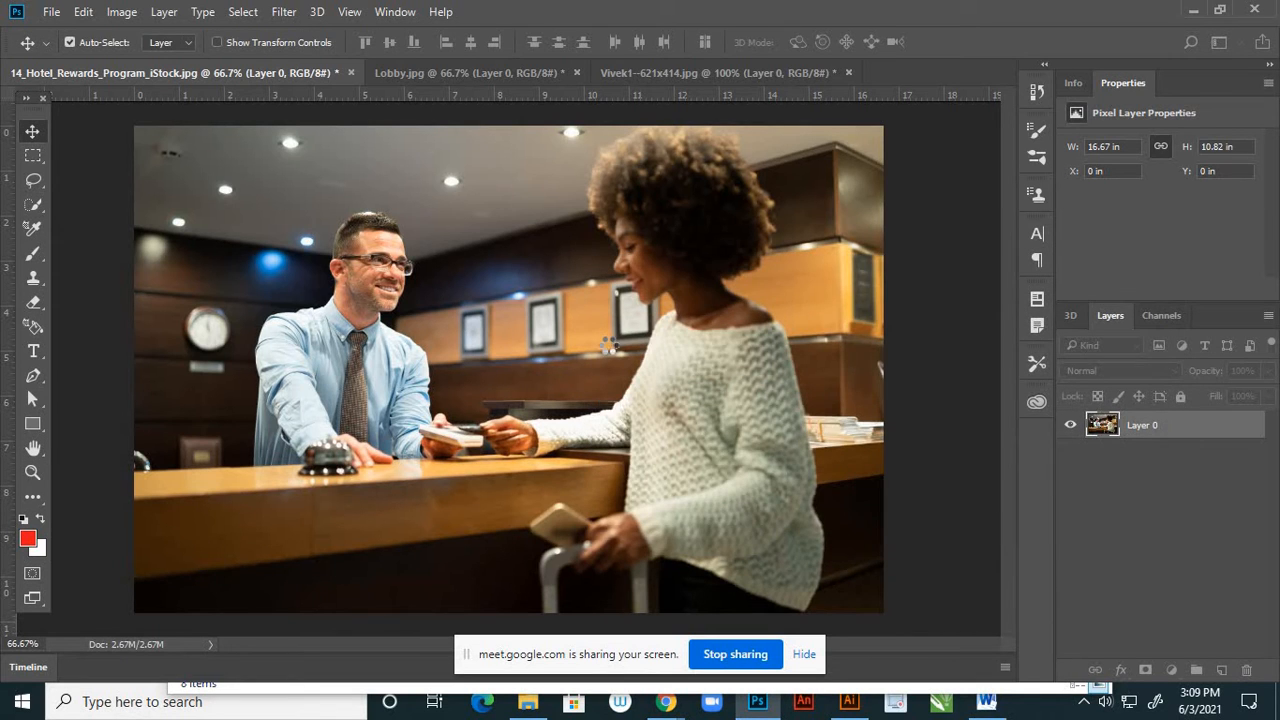
{"action": "key", "text": "ctrl+0"}
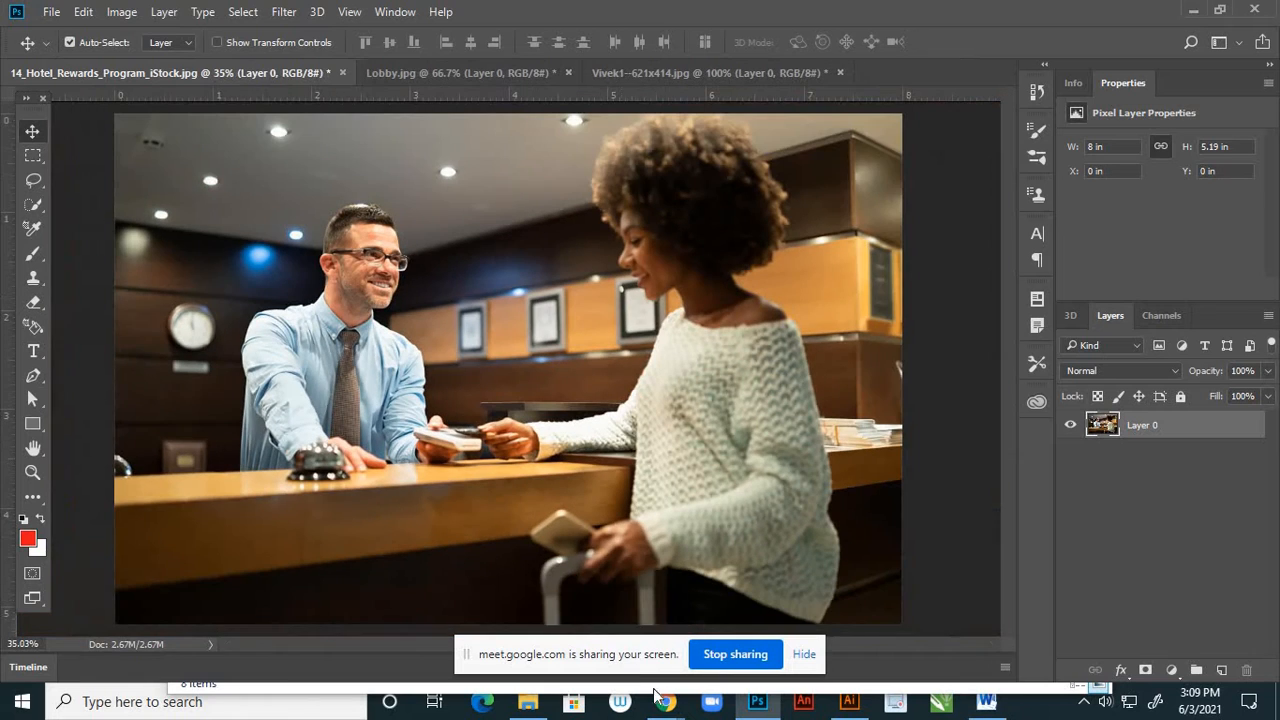
Apply a Brightness/Contrast adjustment to the reception image with brightness 31 and contrast 18
{"action": "mouse_move", "coordinate": [665, 705]}
{"action": "scroll", "coordinate": [491, 334], "scroll_direction": "down", "scroll_amount": 2}
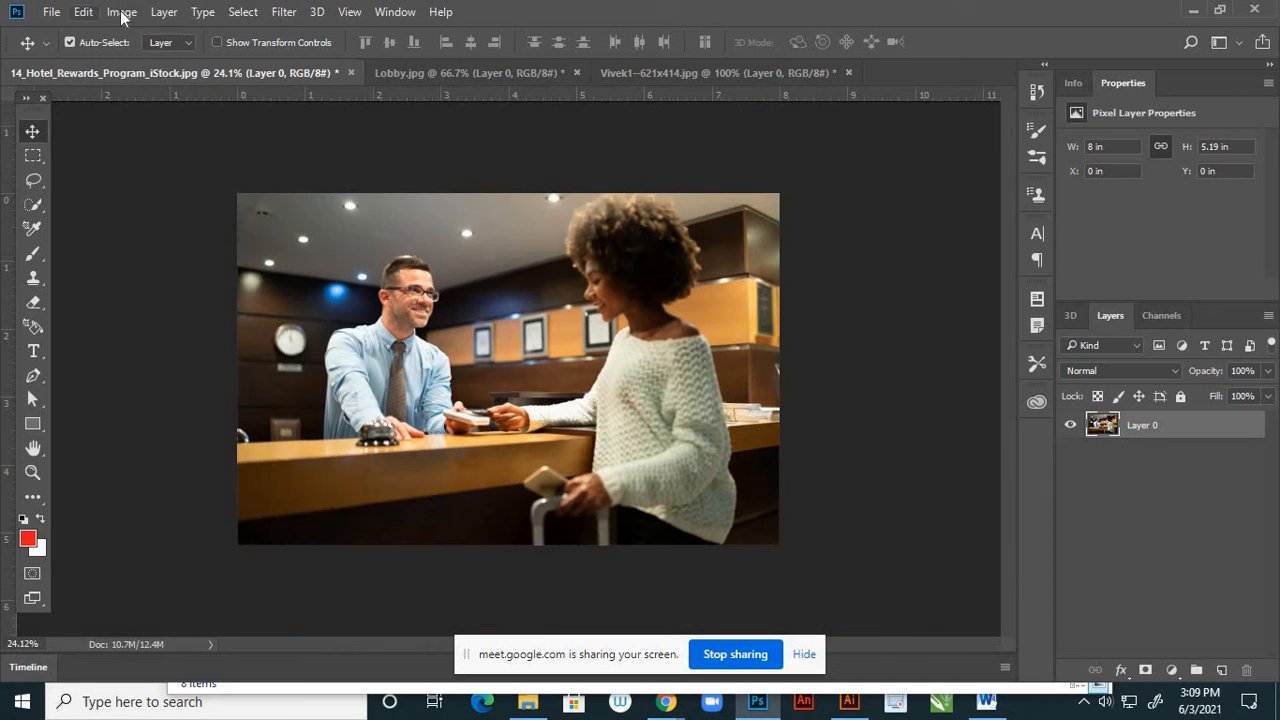
{"action": "left_click", "coordinate": [121, 12]}
{"action": "mouse_move", "coordinate": [300, 58]}
{"action": "left_click", "coordinate": [388, 58]}
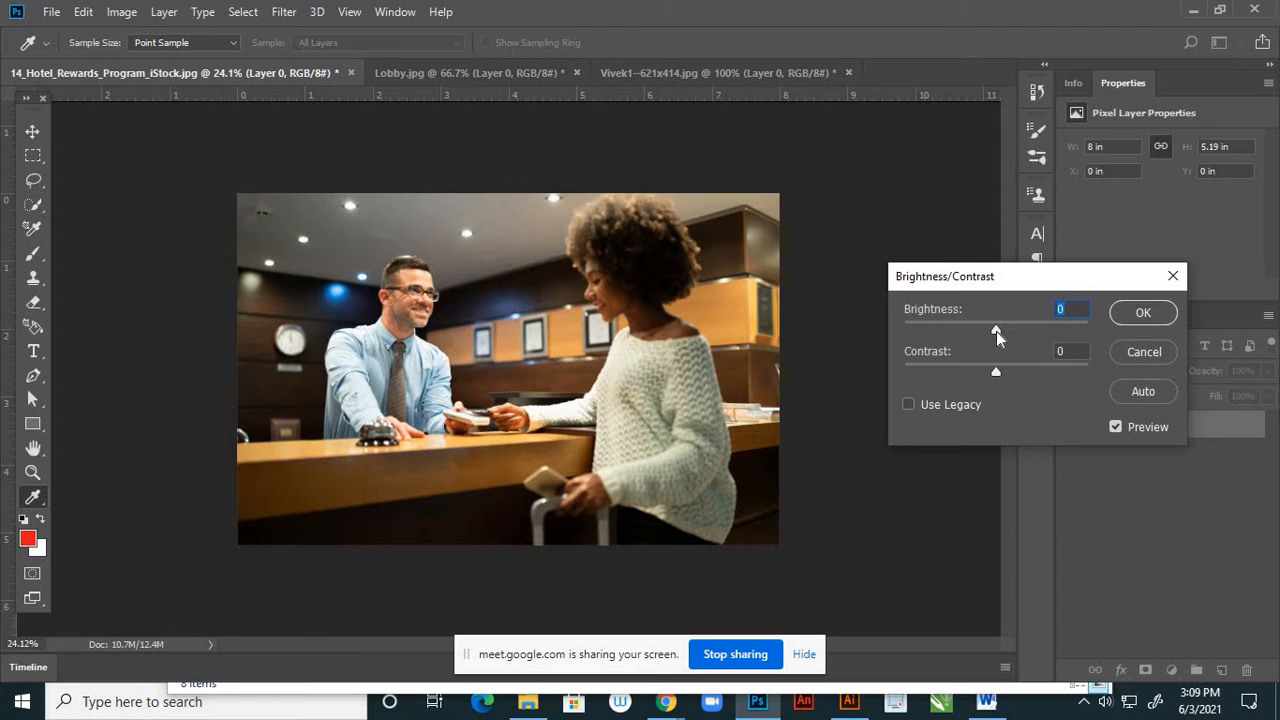
{"action": "left_click_drag", "start_coordinate": [996, 331], "coordinate": [1014, 331]}
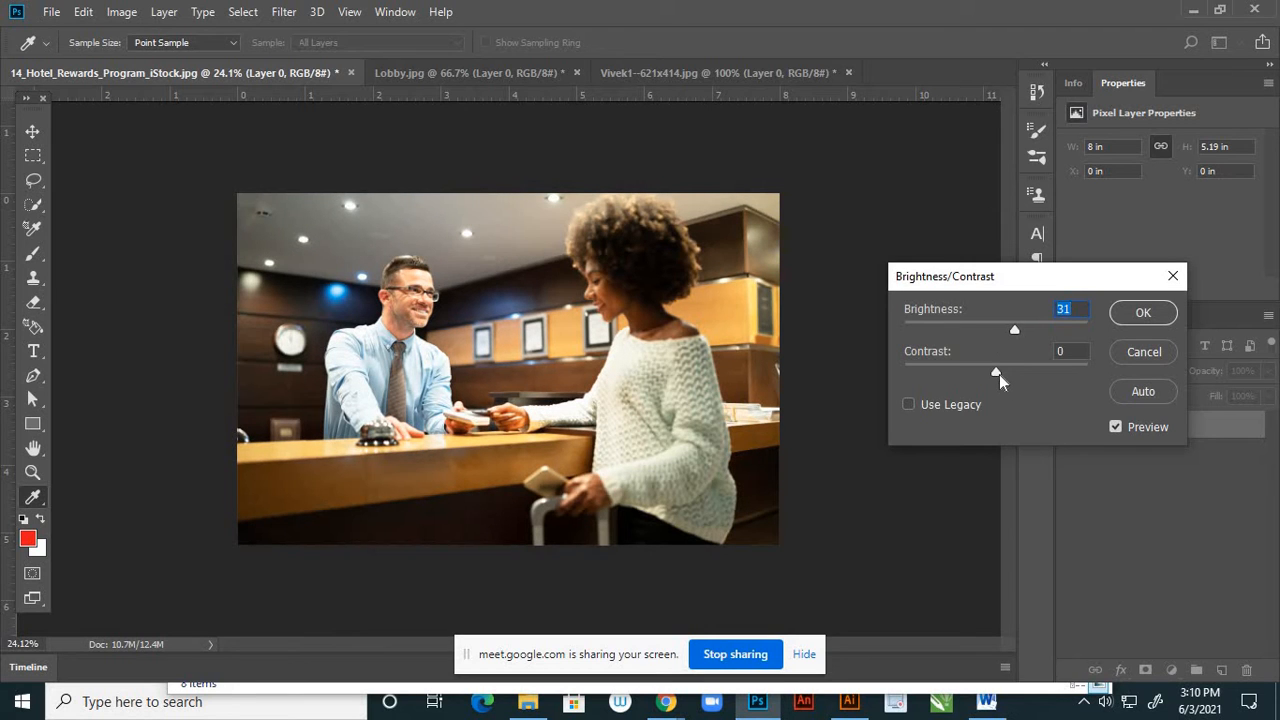
{"action": "left_click_drag", "start_coordinate": [999, 374], "coordinate": [1013, 373]}
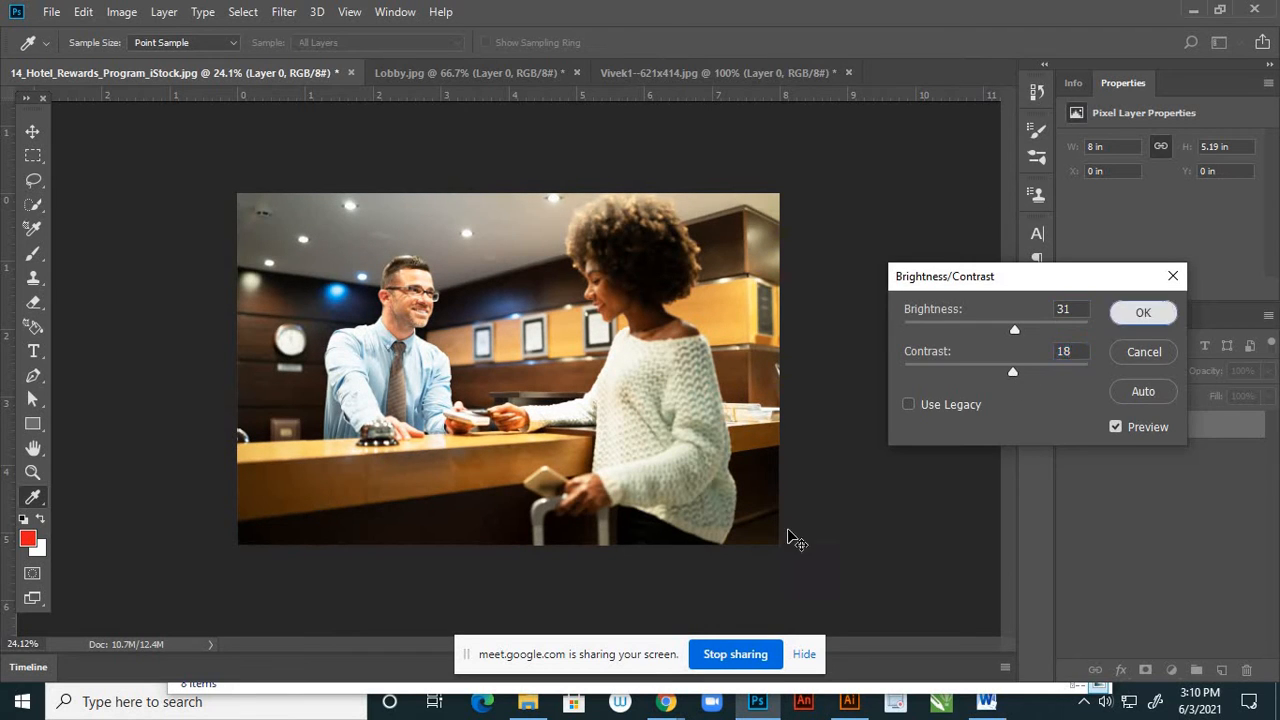
{"action": "key", "text": "Return"}
Switch to the Google Meet call, admit the waiting participant, and return to Photoshop
{"action": "mouse_move", "coordinate": [665, 701]}
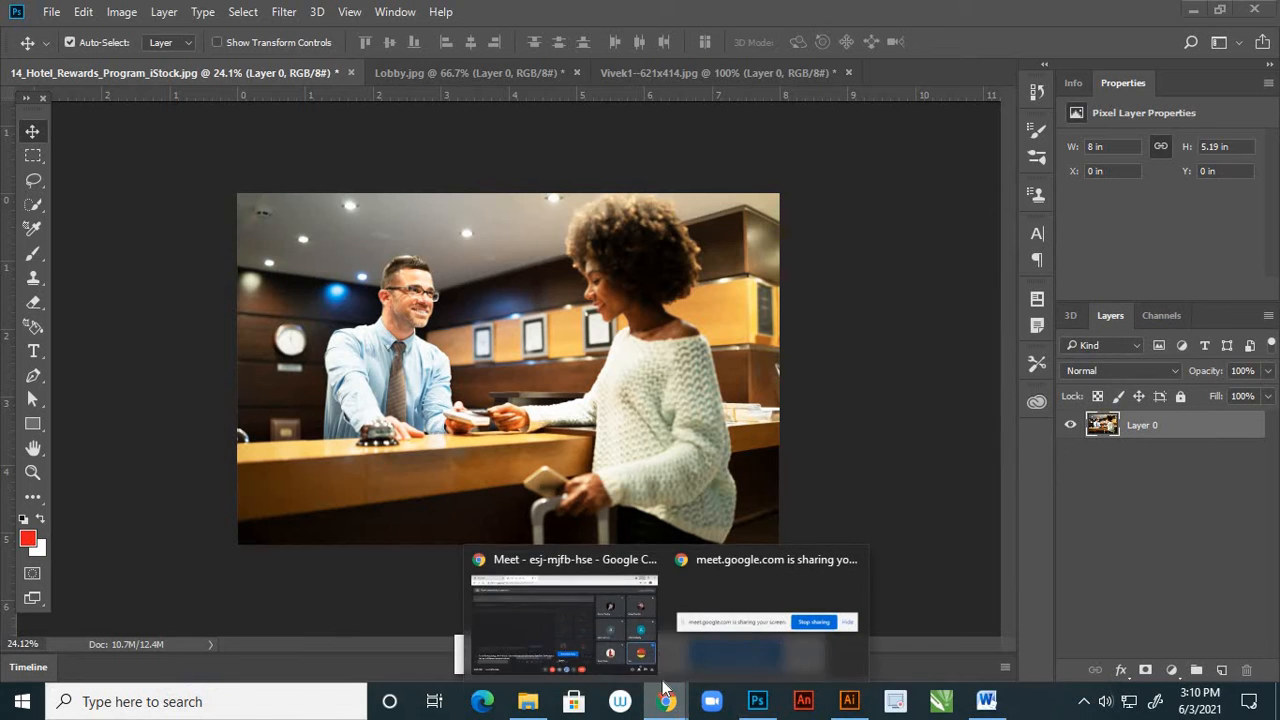
{"action": "left_click", "coordinate": [614, 668]}
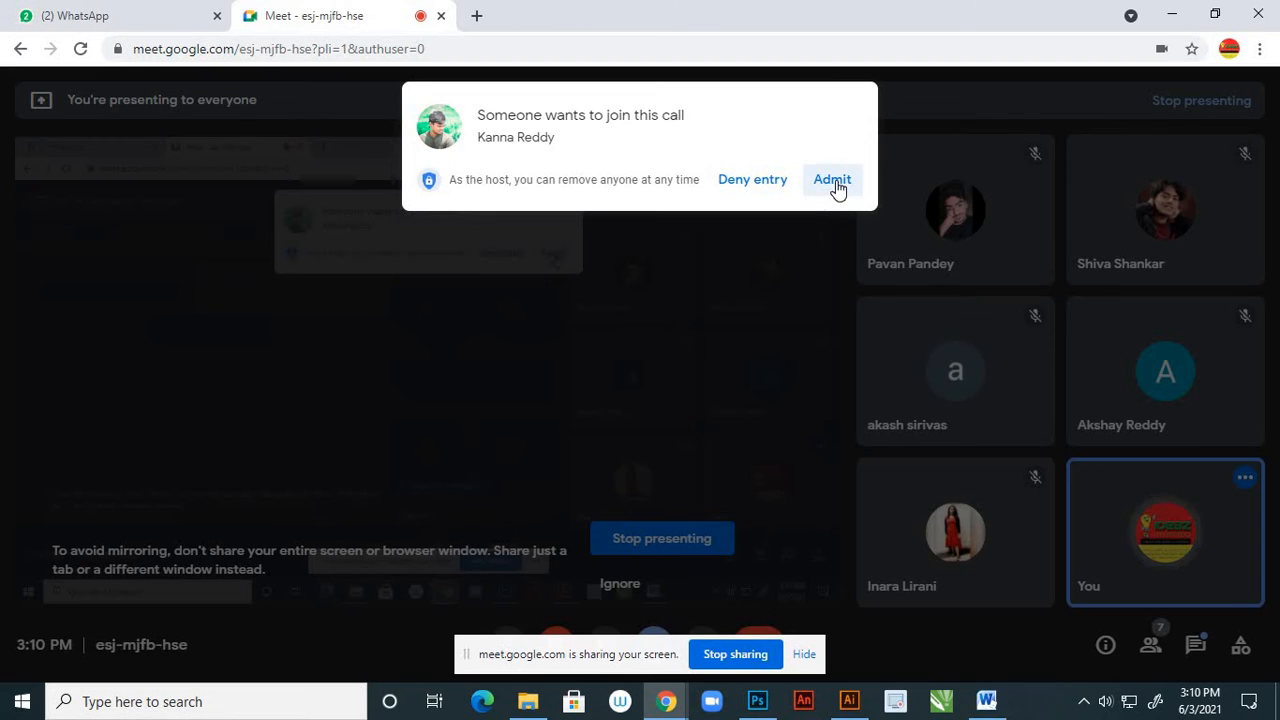
{"action": "left_click", "coordinate": [832, 183]}
{"action": "left_click", "coordinate": [757, 701]}
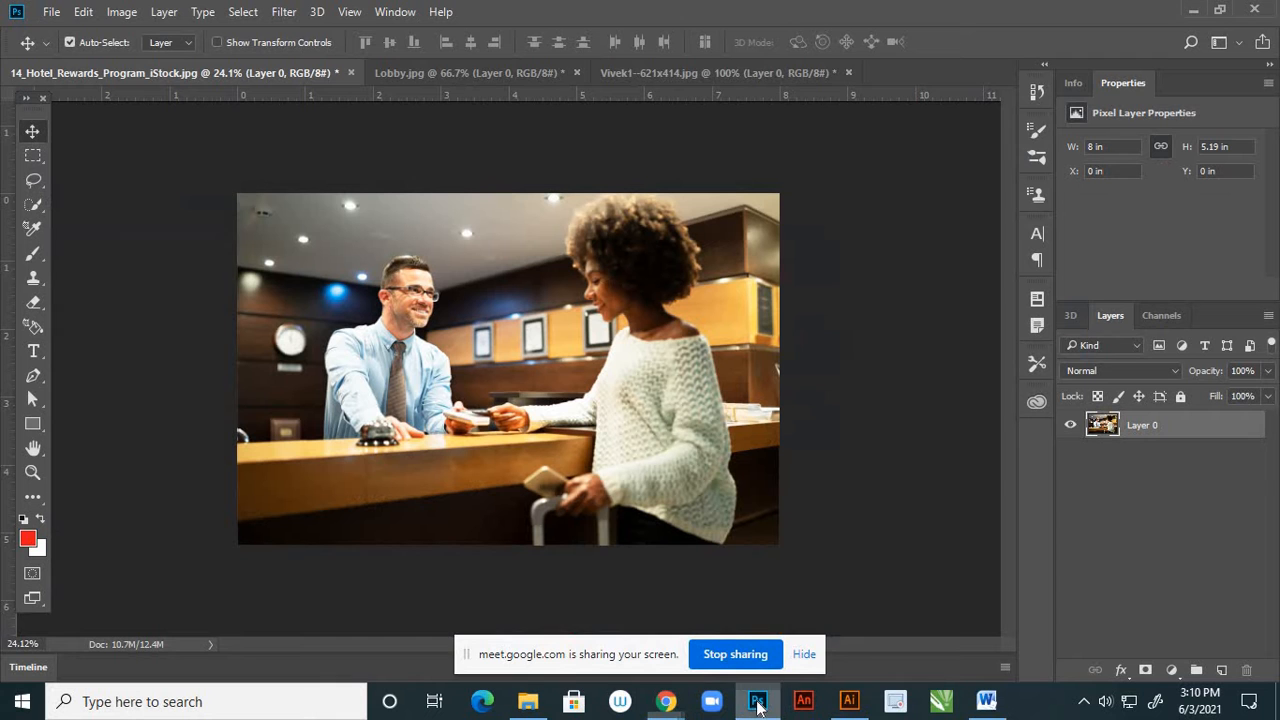
Apply a Color Balance adjustment to the reception image, shifting its midtones slightly toward yellow
{"action": "left_click", "coordinate": [121, 12]}
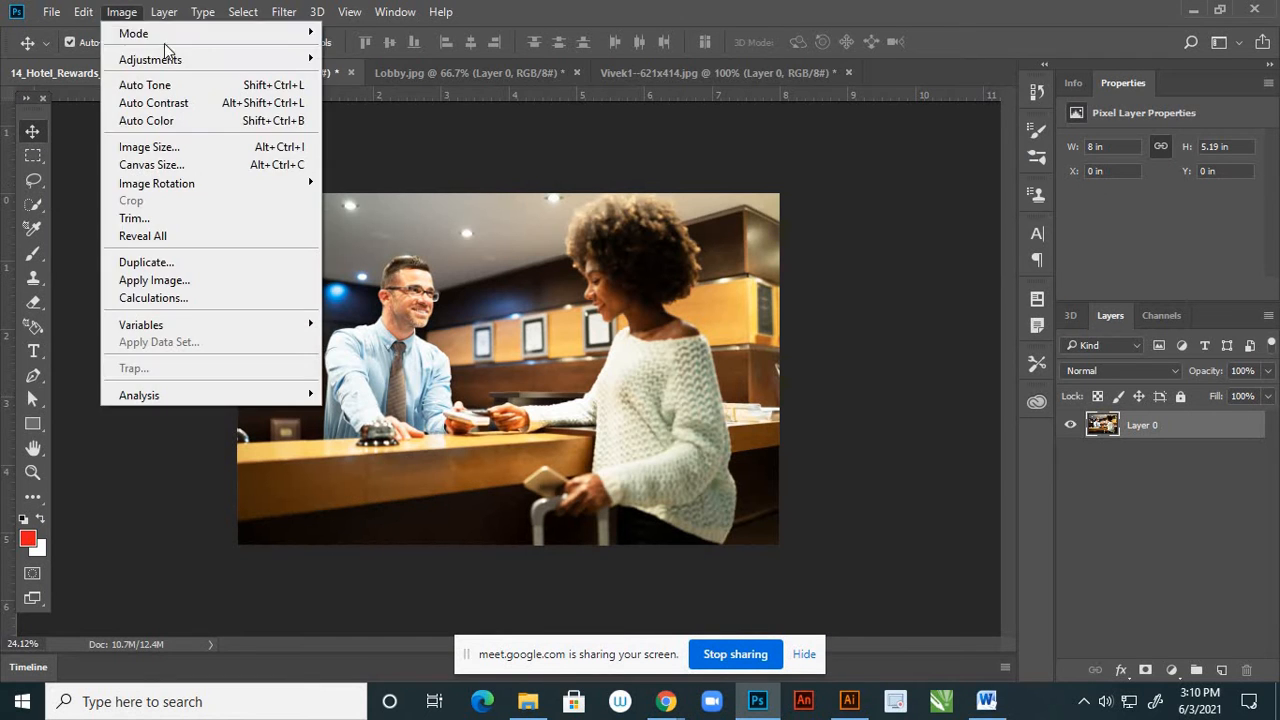
{"action": "mouse_move", "coordinate": [284, 60]}
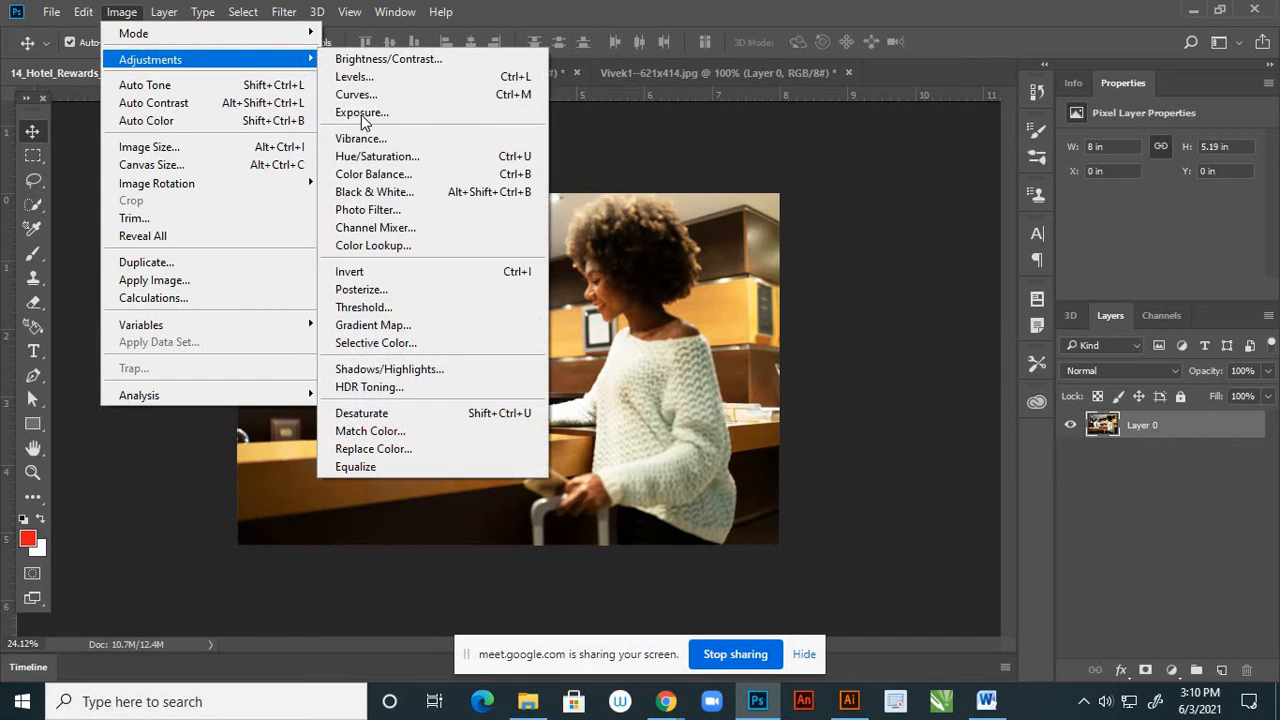
{"action": "left_click", "coordinate": [390, 174]}
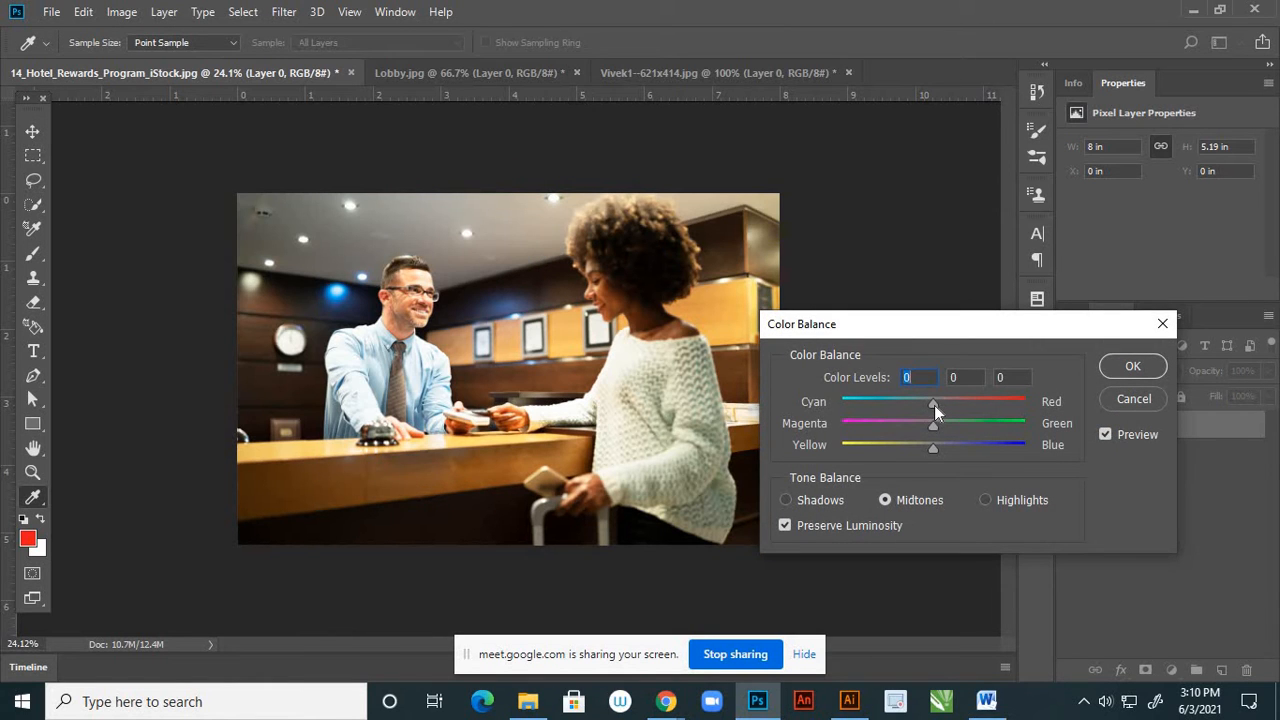
{"action": "left_click_drag", "start_coordinate": [931, 450], "coordinate": [922, 450]}
{"action": "left_click", "coordinate": [1121, 368]}
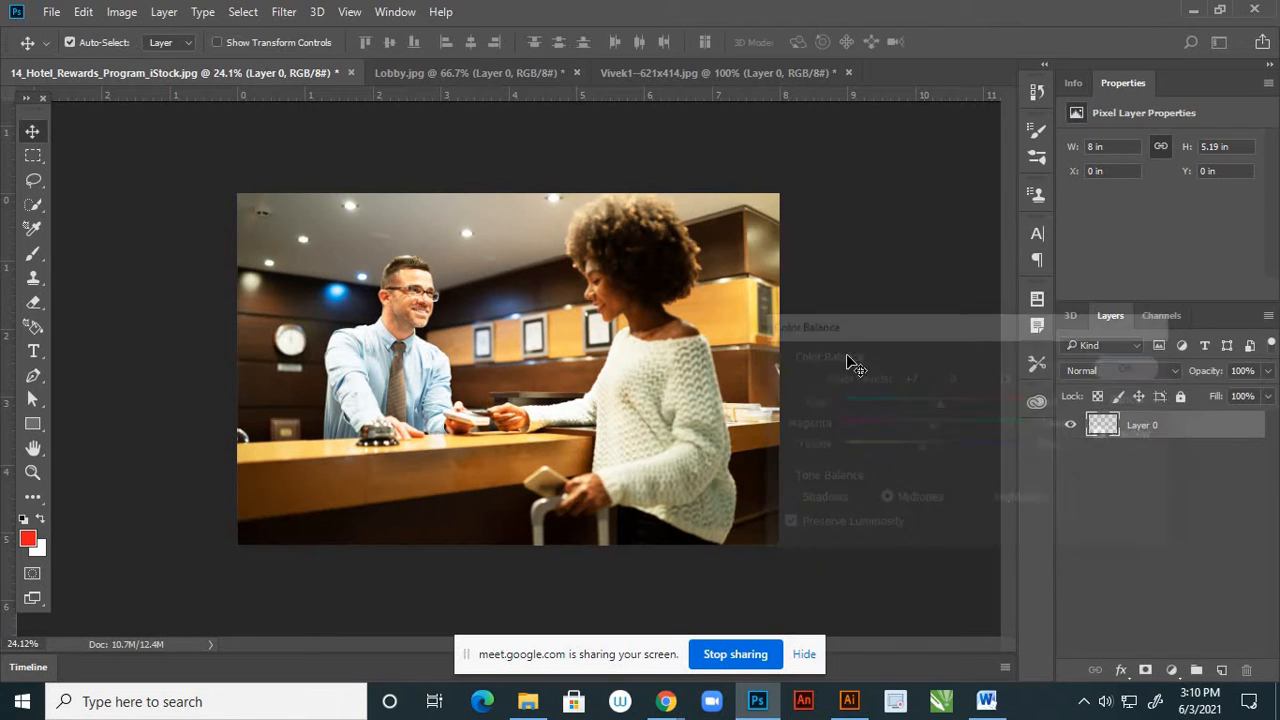
Save the reception image as a JPEG named 1 in the page 2 and 3 folder at quality 12, and close the original without saving changes
{"action": "left_click", "coordinate": [55, 12]}
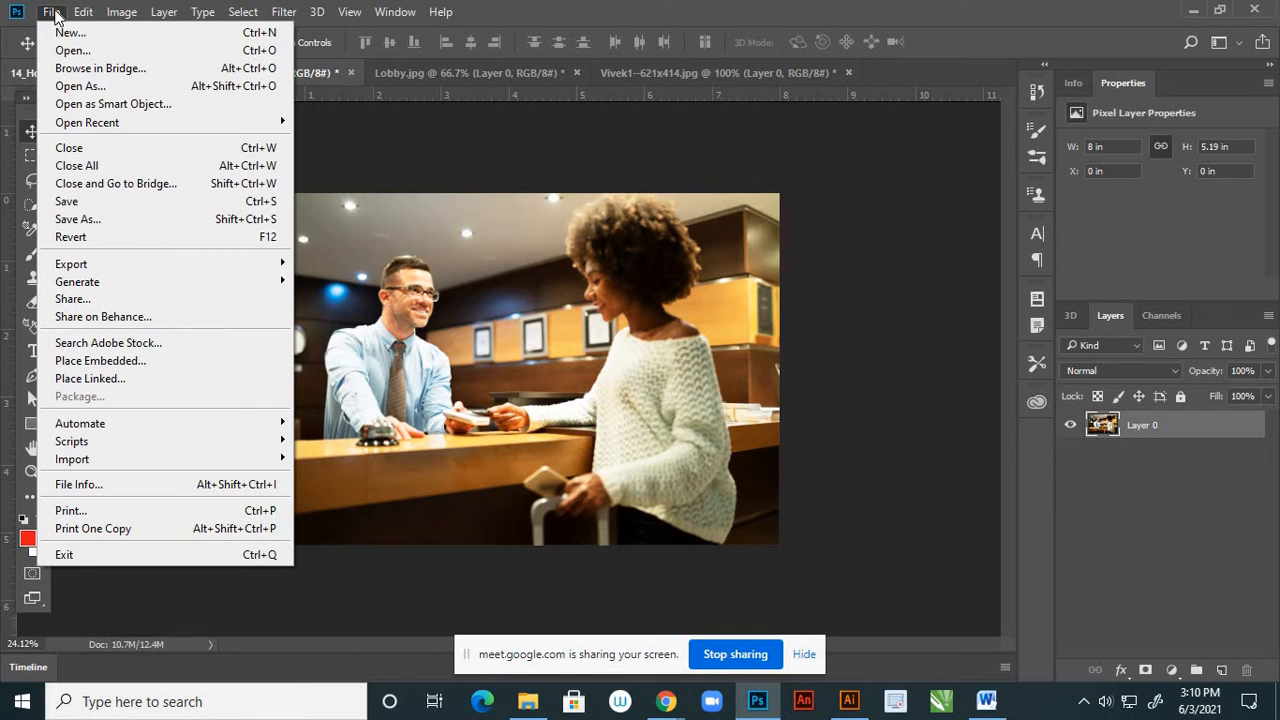
{"action": "left_click", "coordinate": [80, 218]}
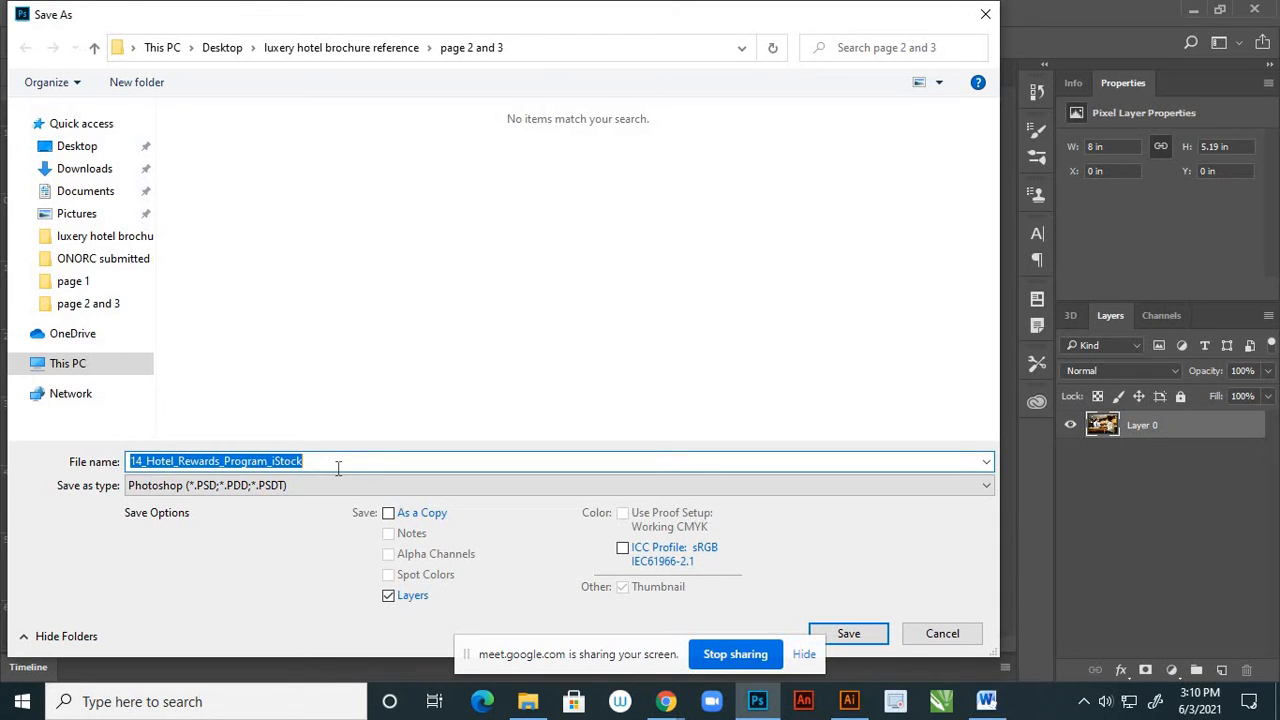
{"action": "type", "text": "1"}
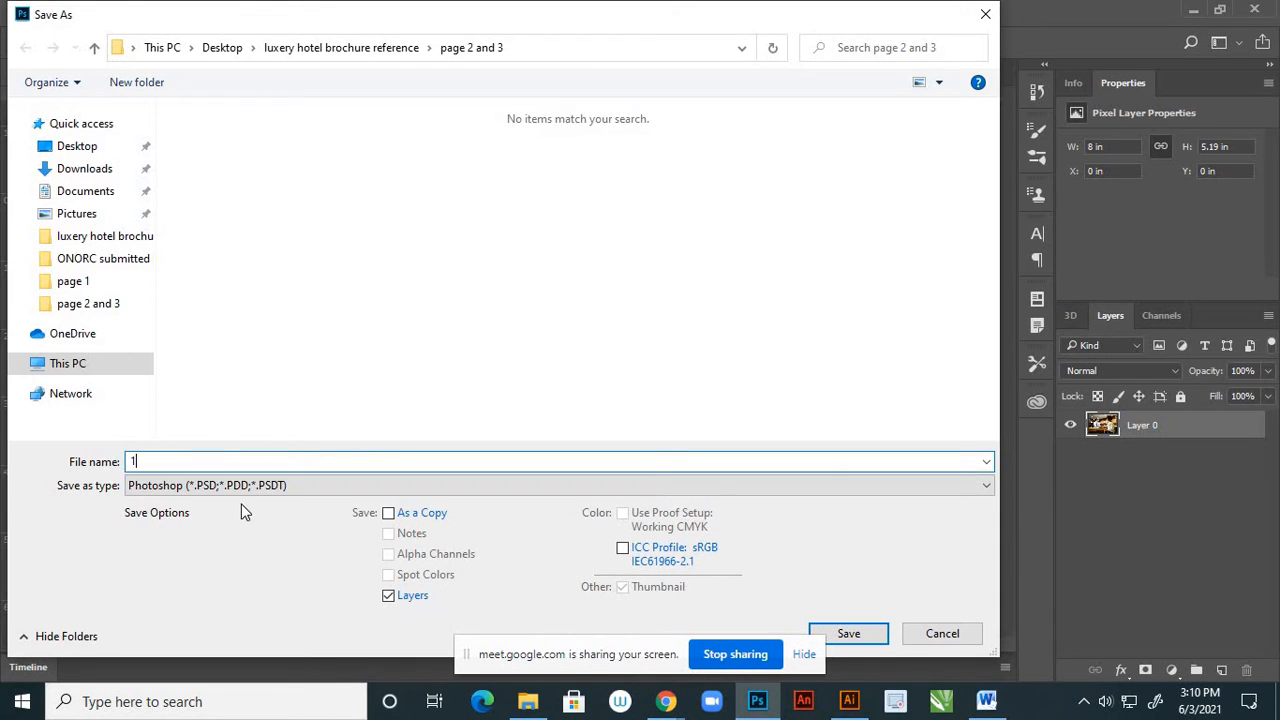
{"action": "left_click", "coordinate": [253, 489]}
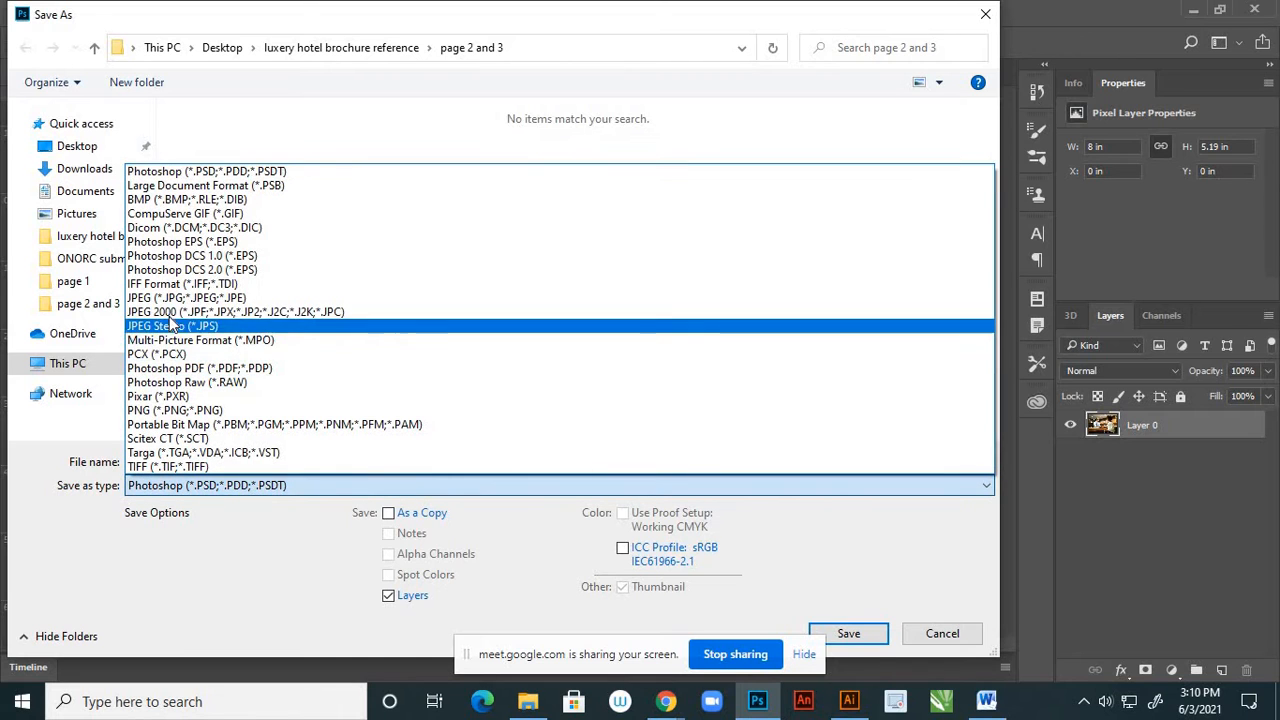
{"action": "left_click", "coordinate": [174, 300]}
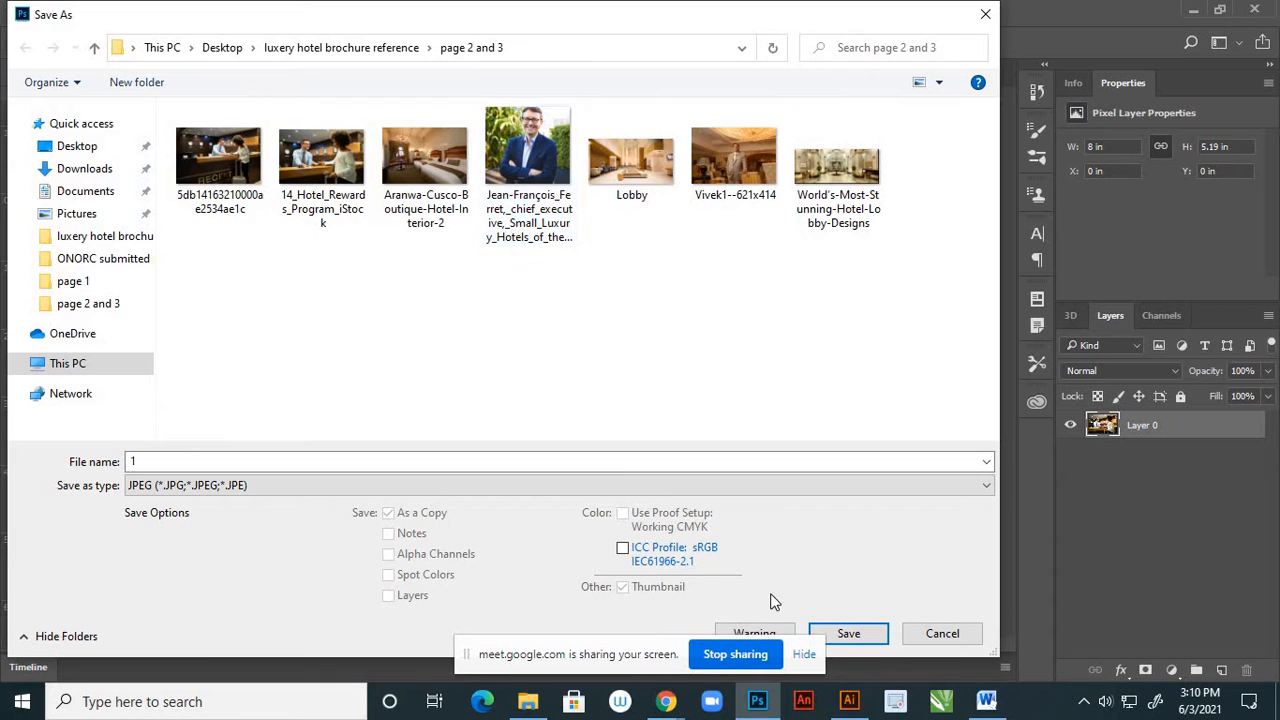
{"action": "left_click", "coordinate": [848, 633]}
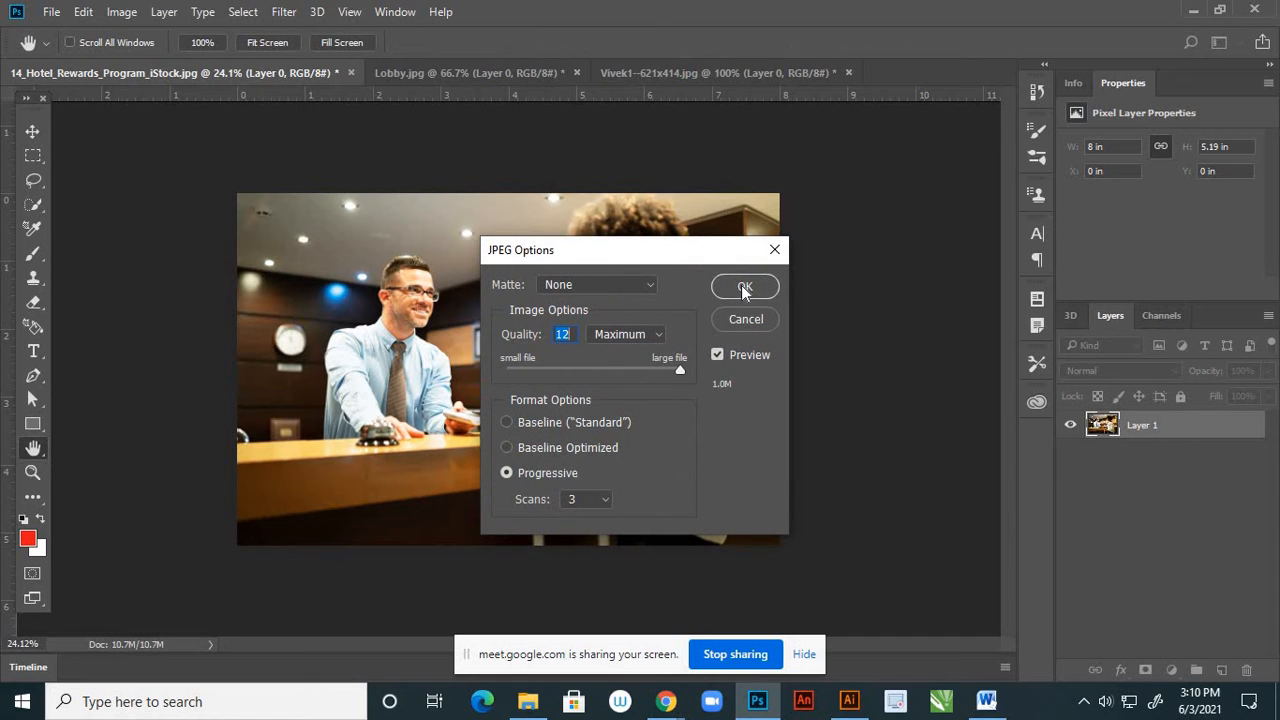
{"action": "left_click", "coordinate": [745, 288]}
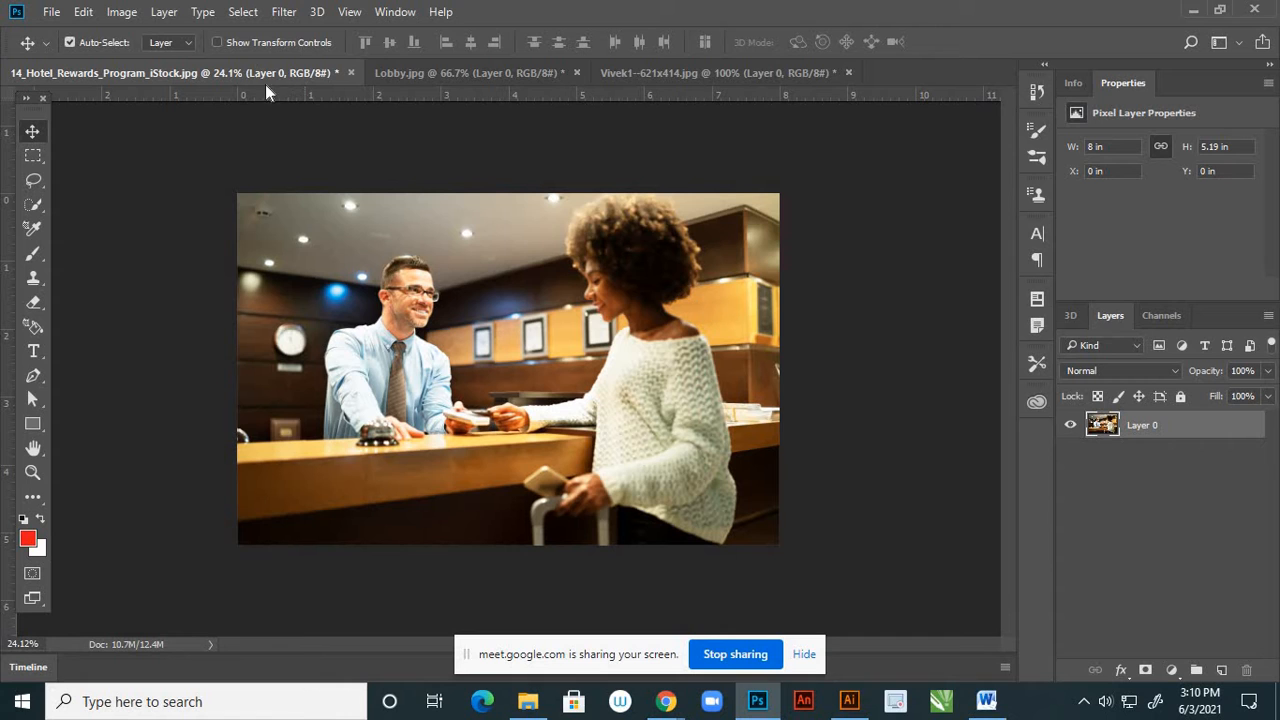
{"action": "left_click", "coordinate": [350, 72]}
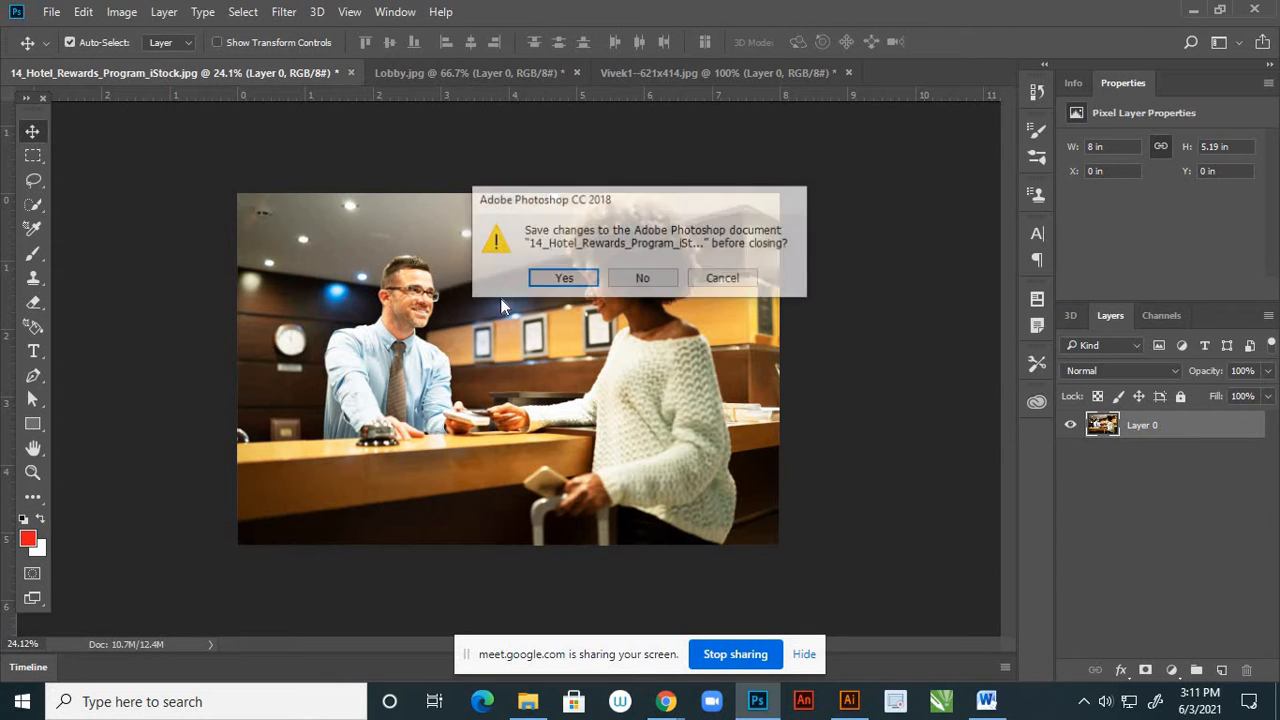
{"action": "left_click", "coordinate": [642, 280]}
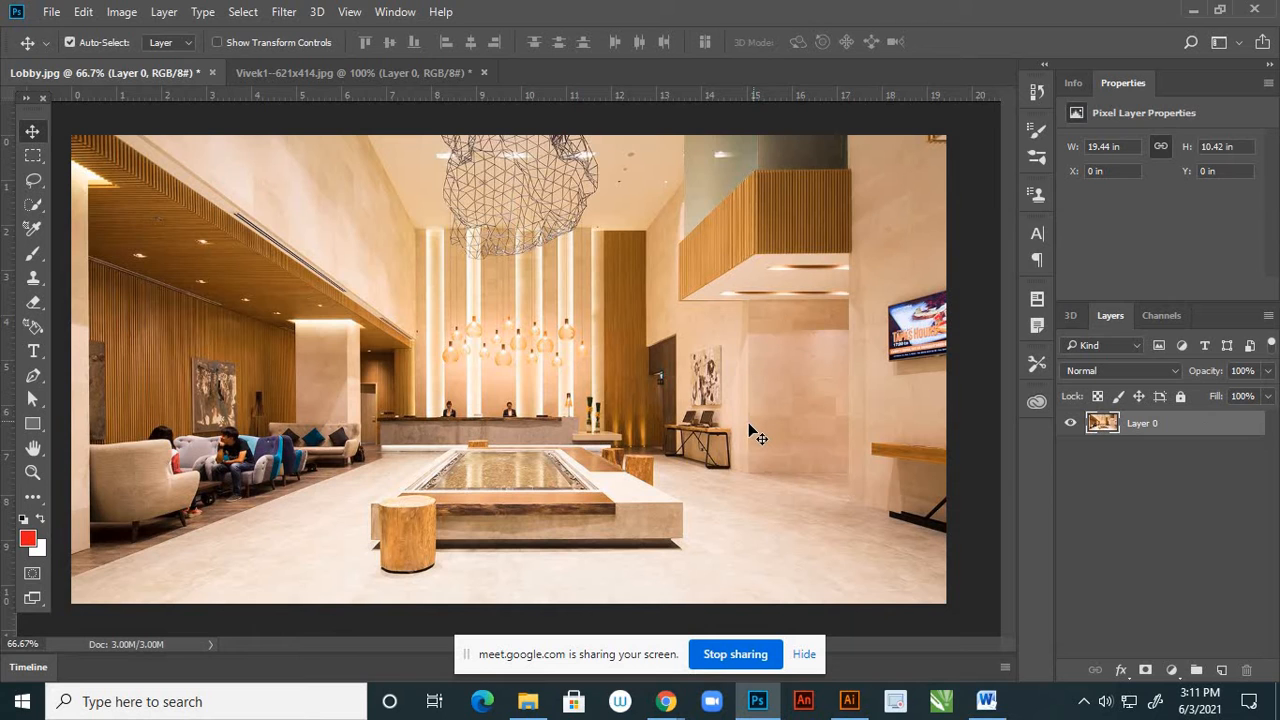
Resize the Lobby image to 8 inches wide at a resolution of 300 pixels/inch
{"action": "scroll", "coordinate": [749, 429], "scroll_direction": "down", "scroll_amount": 1}
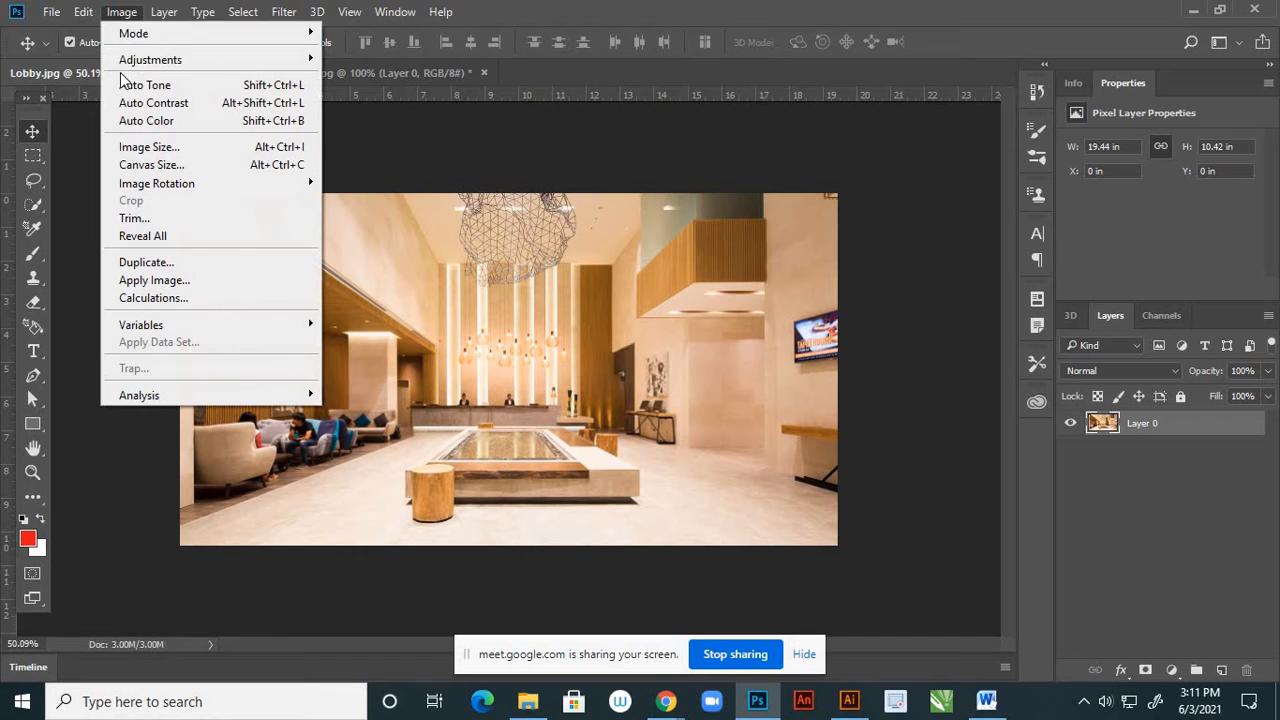
{"action": "left_click", "coordinate": [143, 146]}
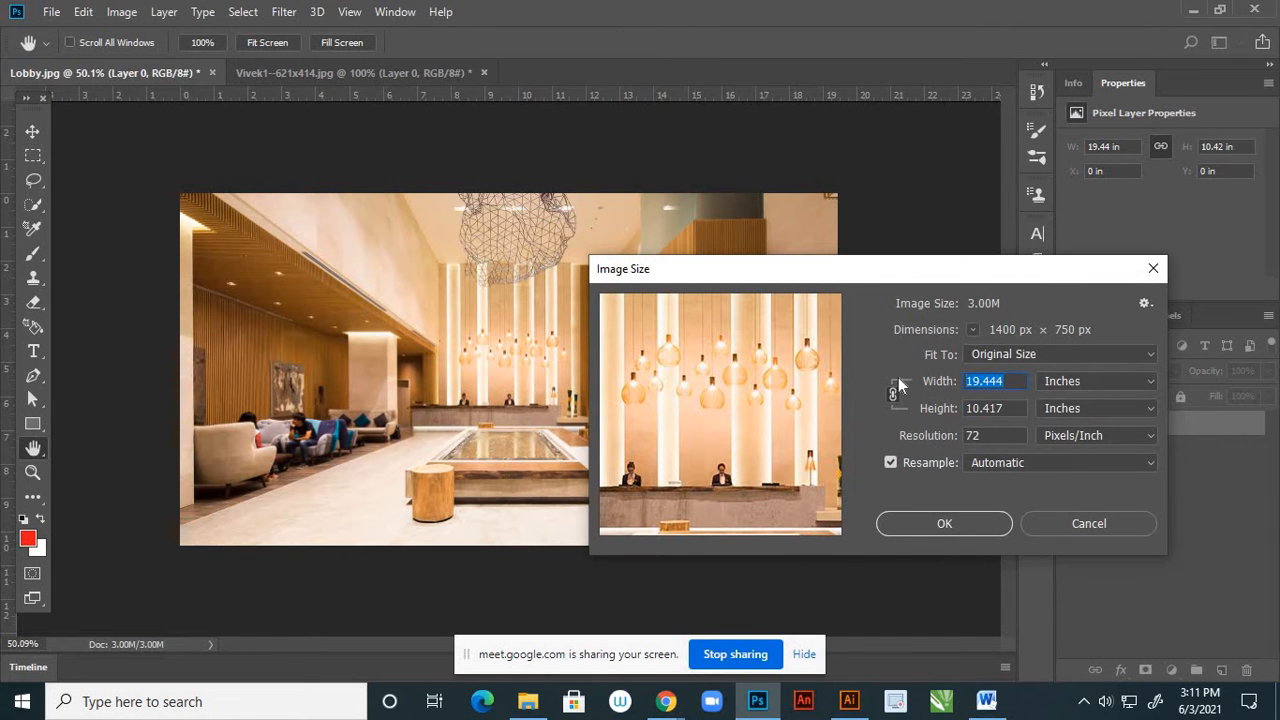
{"action": "type", "text": "8"}
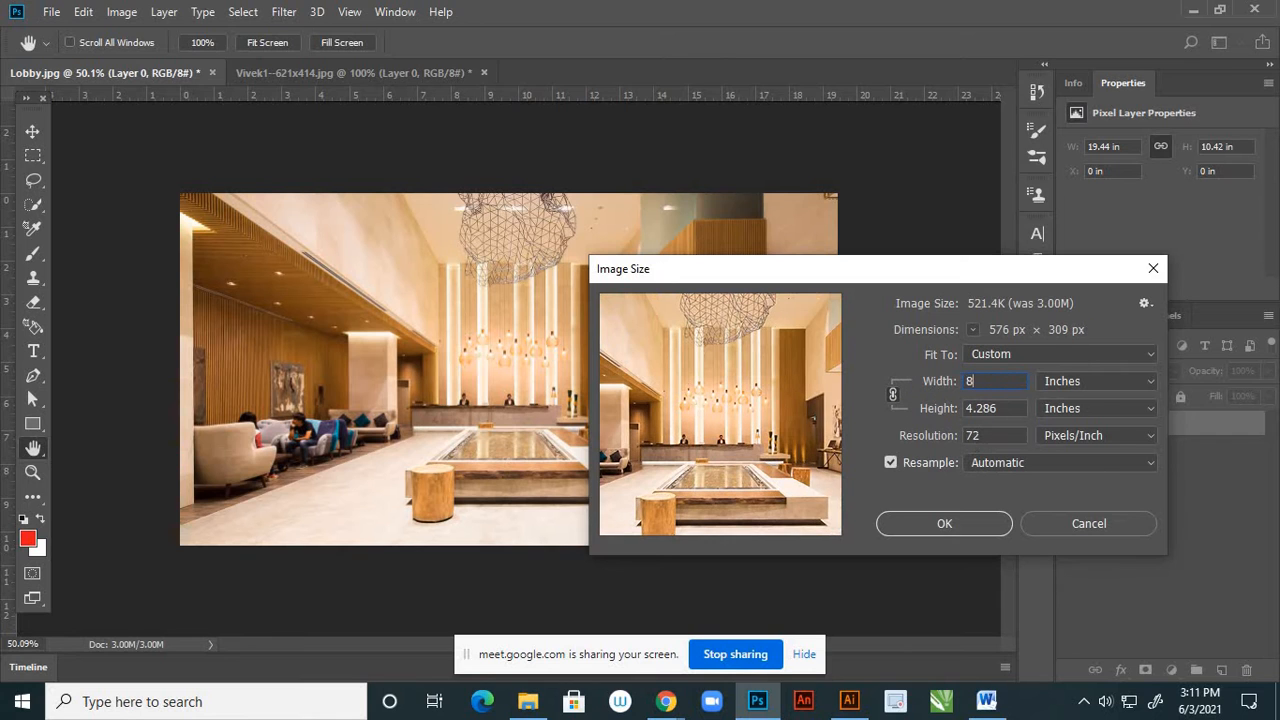
{"action": "type", "text": "300"}
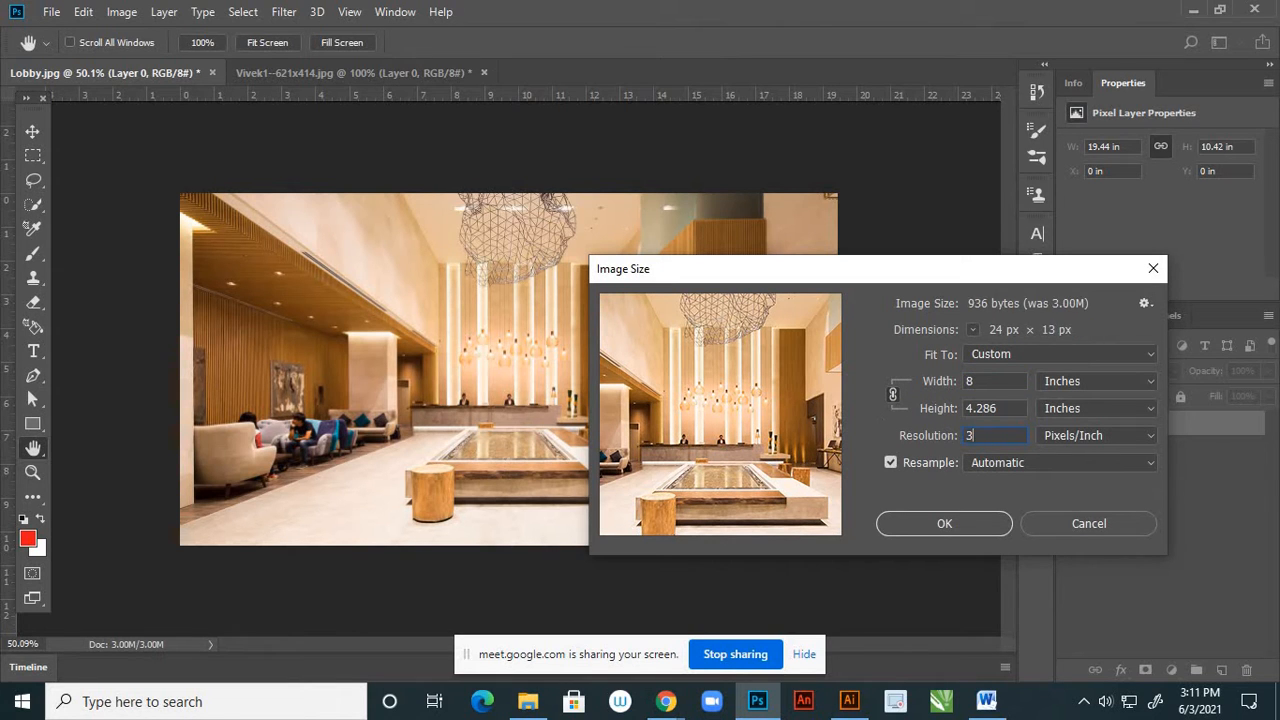
{"action": "left_click", "coordinate": [947, 527]}
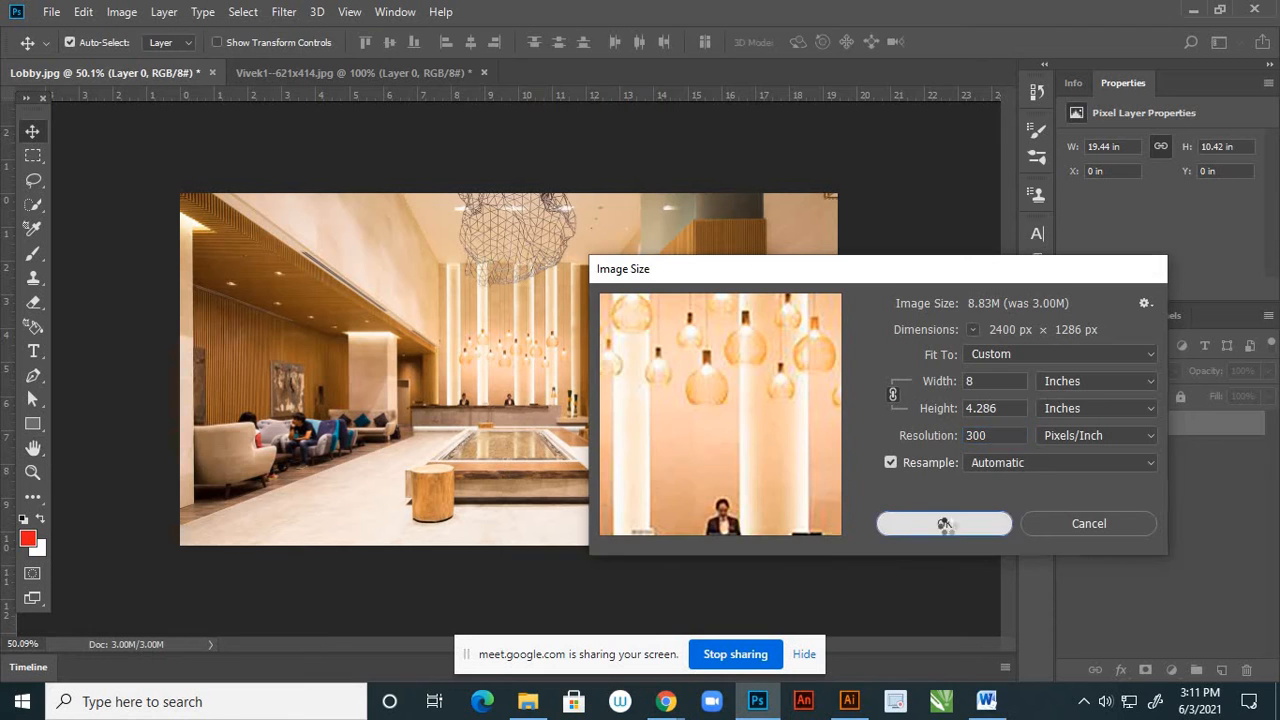
Apply a Brightness/Contrast adjustment to the Lobby image with brightness 17 and contrast 10
{"action": "scroll", "coordinate": [533, 368], "scroll_direction": "down", "scroll_amount": 4}
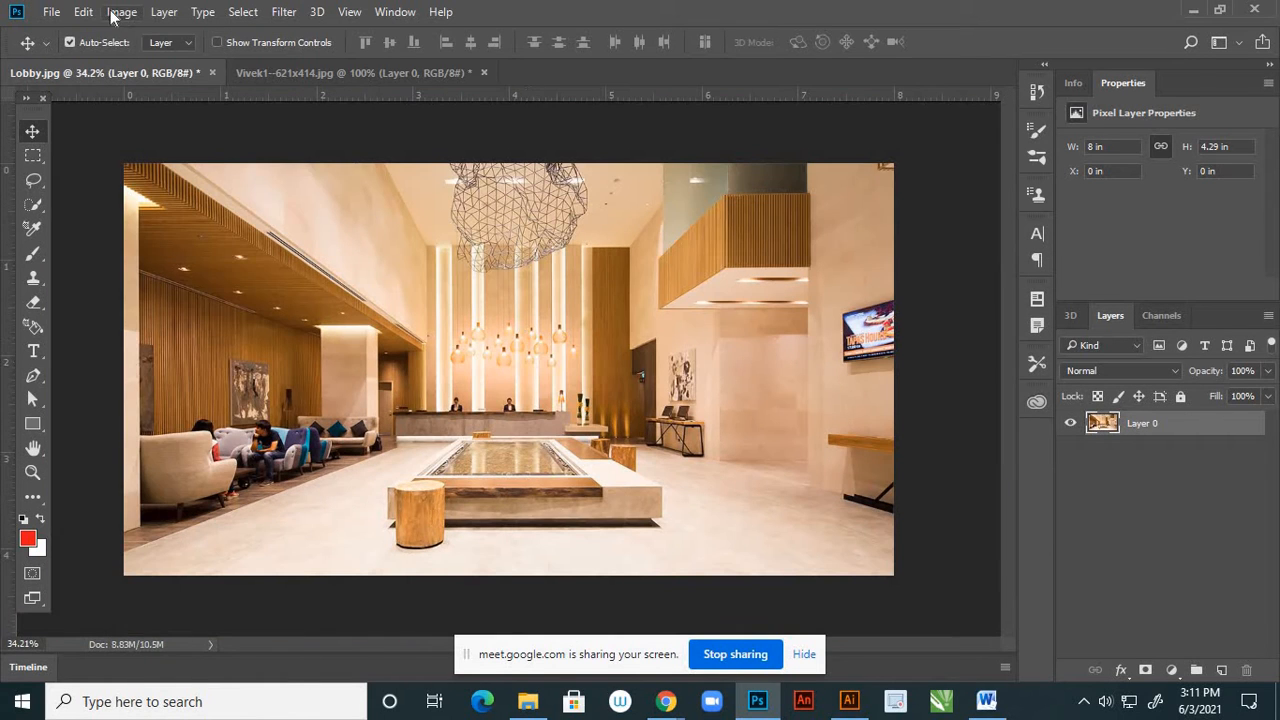
{"action": "left_click", "coordinate": [122, 14]}
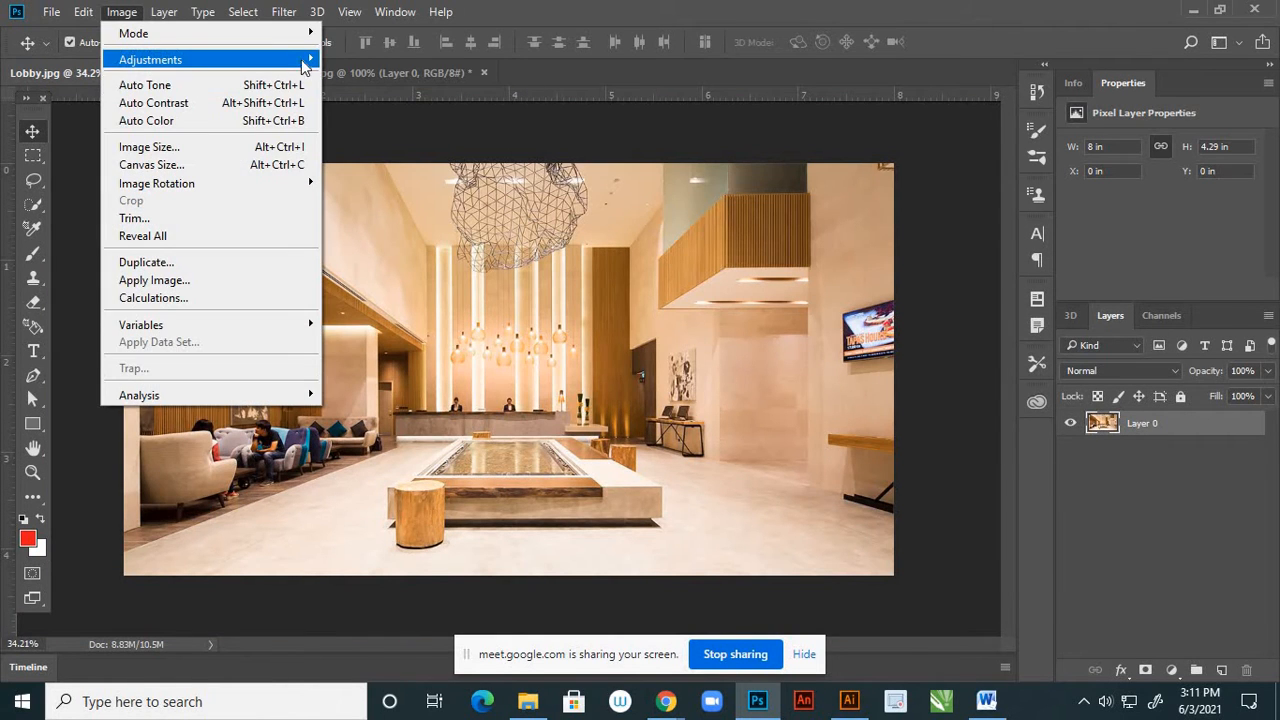
{"action": "left_click", "coordinate": [340, 60]}
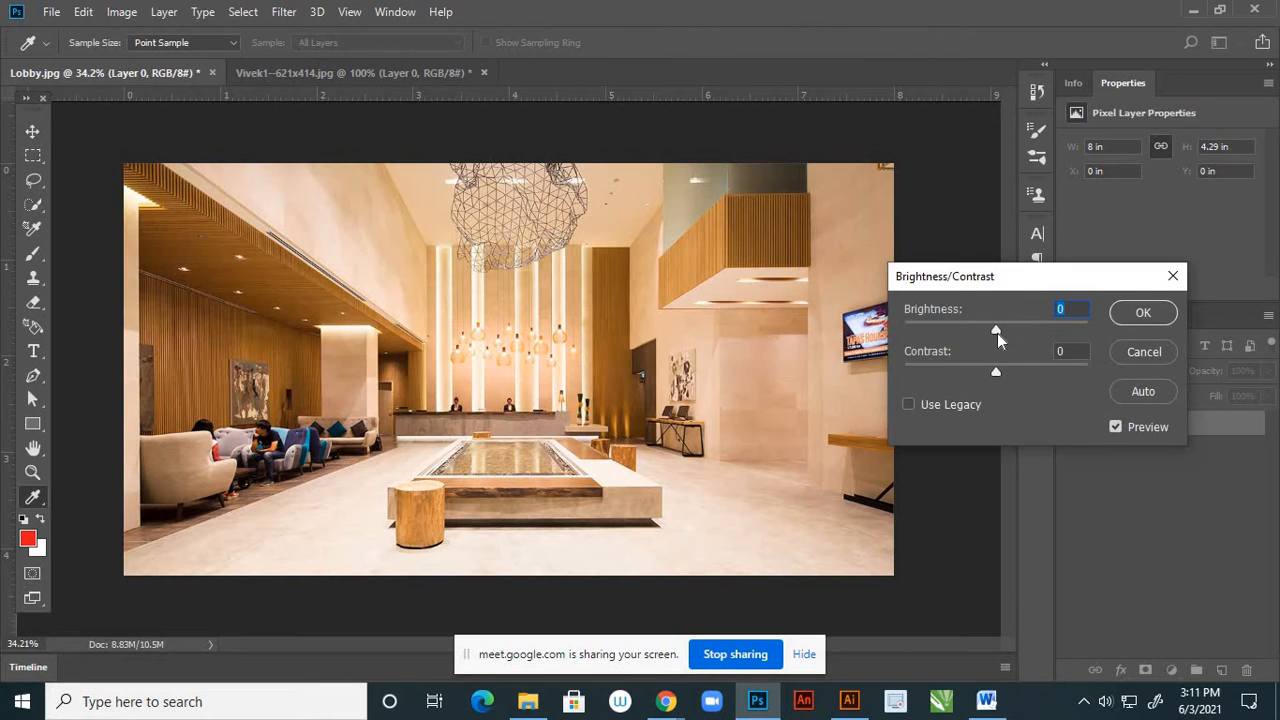
{"action": "left_click_drag", "start_coordinate": [997, 332], "coordinate": [1006, 375]}
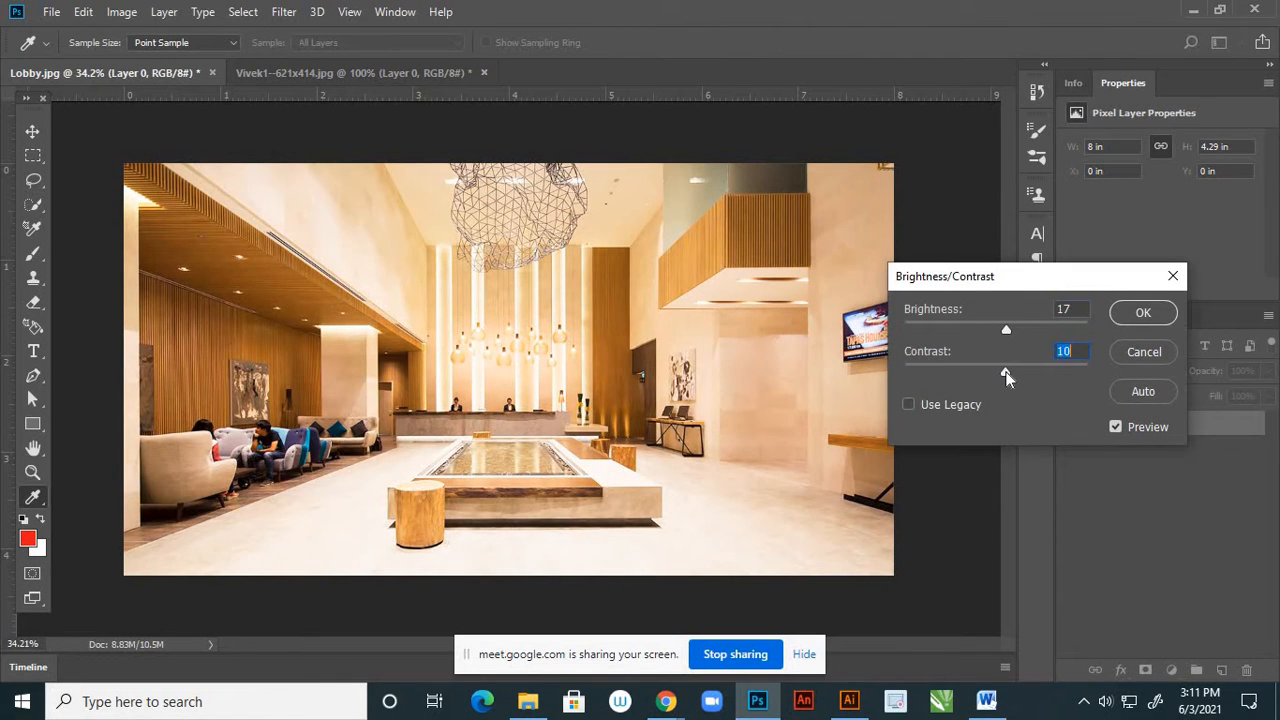
{"action": "left_click", "coordinate": [1140, 312]}
{"action": "key", "text": "v"}
{"action": "left_click", "coordinate": [122, 12]}
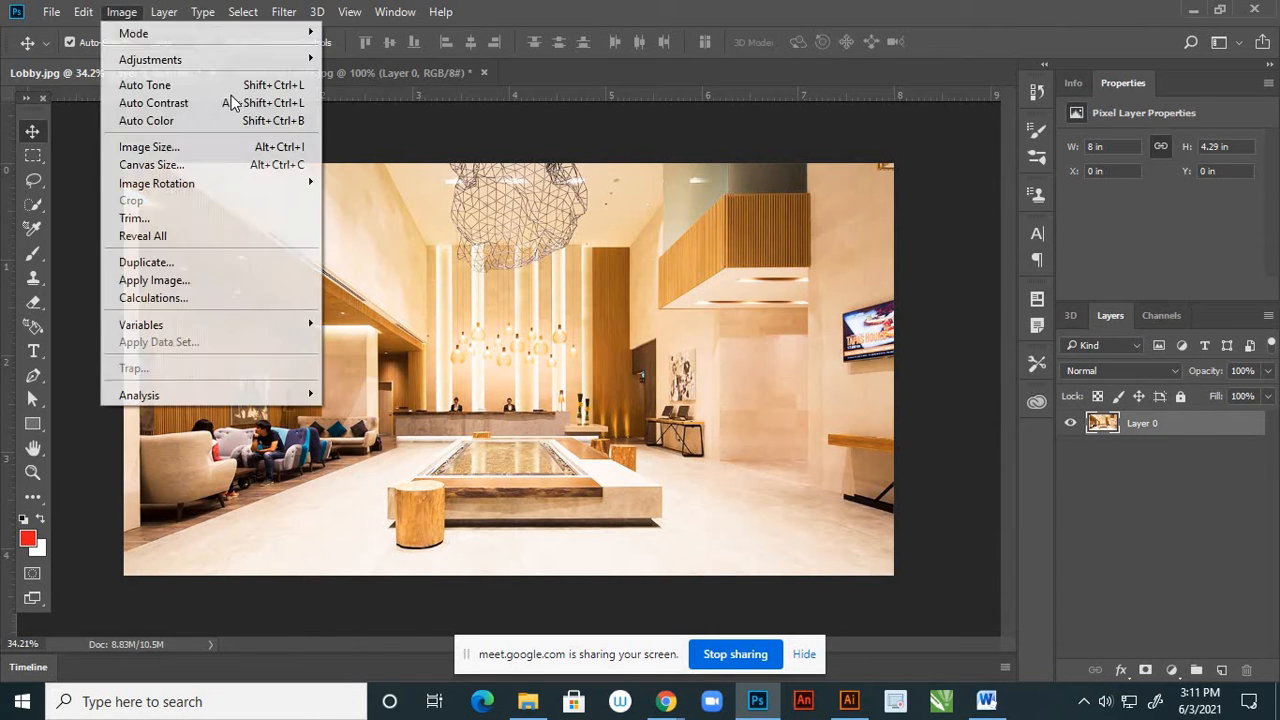
{"action": "mouse_move", "coordinate": [308, 62]}
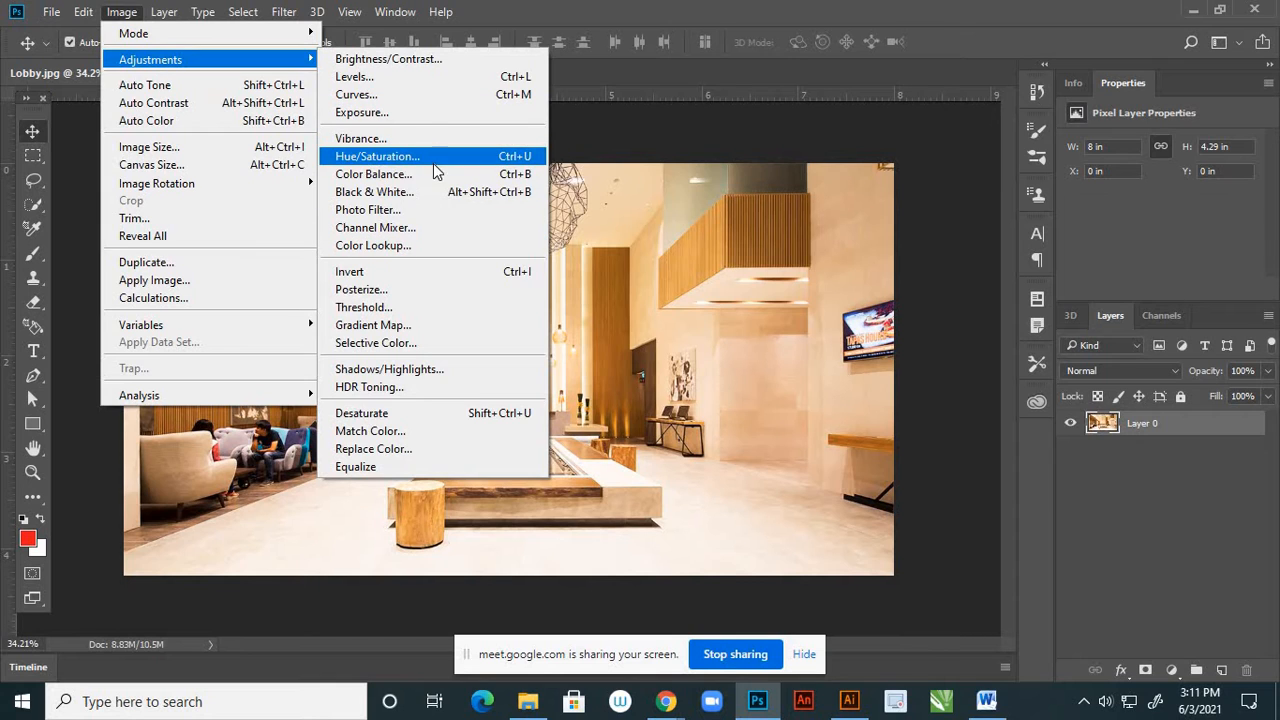
{"action": "left_click", "coordinate": [392, 93]}
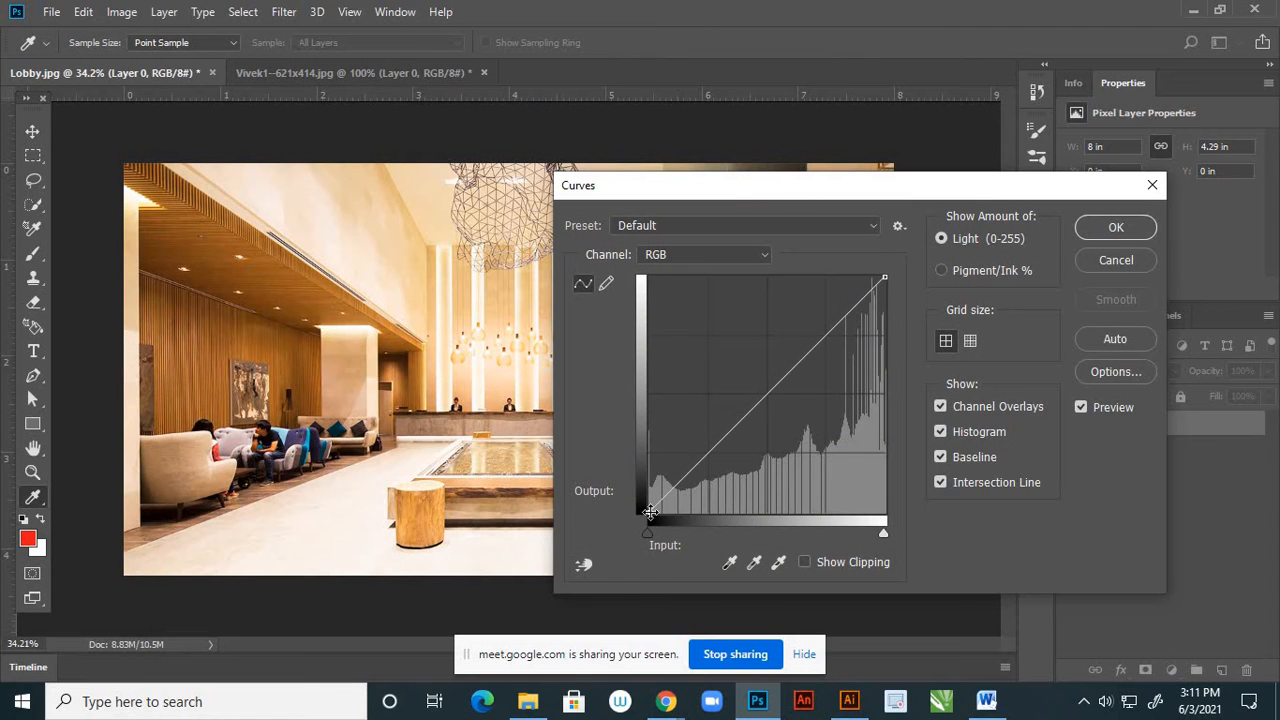
{"action": "left_click", "coordinate": [650, 512]}
{"action": "left_click_drag", "start_coordinate": [650, 512], "coordinate": [650, 481]}
{"action": "left_click_drag", "start_coordinate": [814, 200], "coordinate": [872, 274]}
{"action": "left_click_drag", "start_coordinate": [831, 448], "coordinate": [871, 451]}
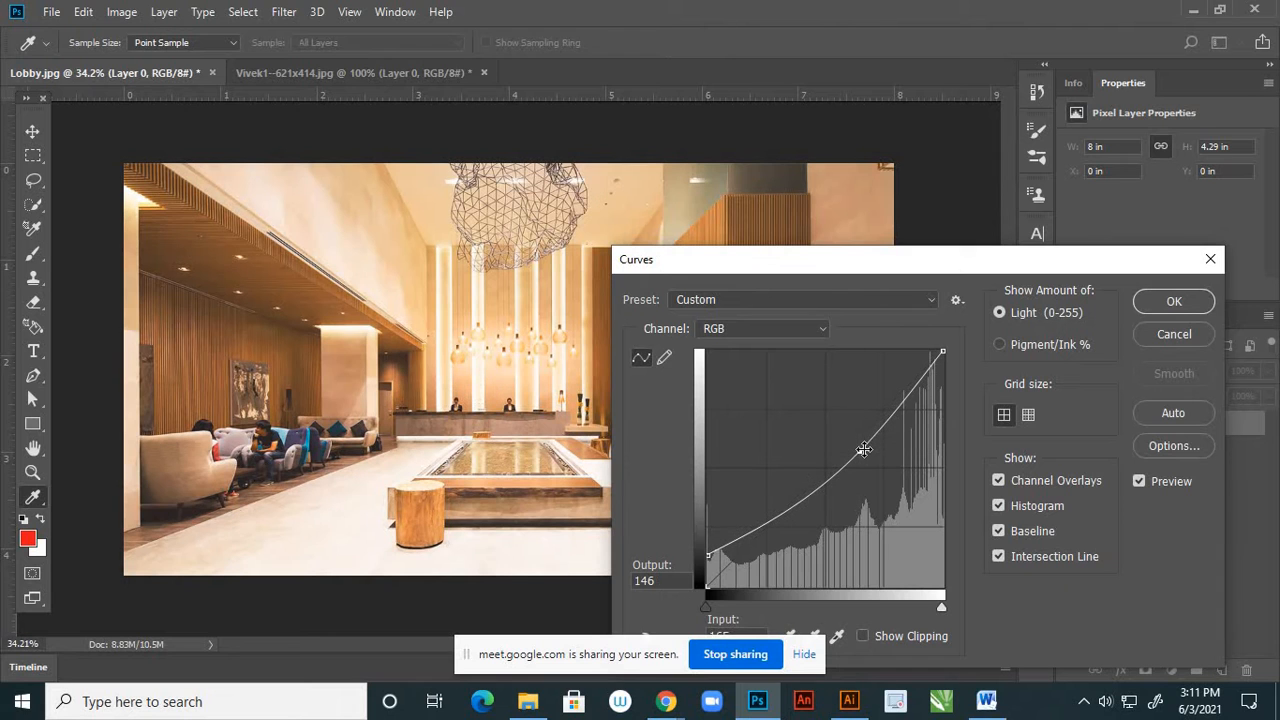
{"action": "left_click_drag", "start_coordinate": [997, 346], "coordinate": [1023, 447]}
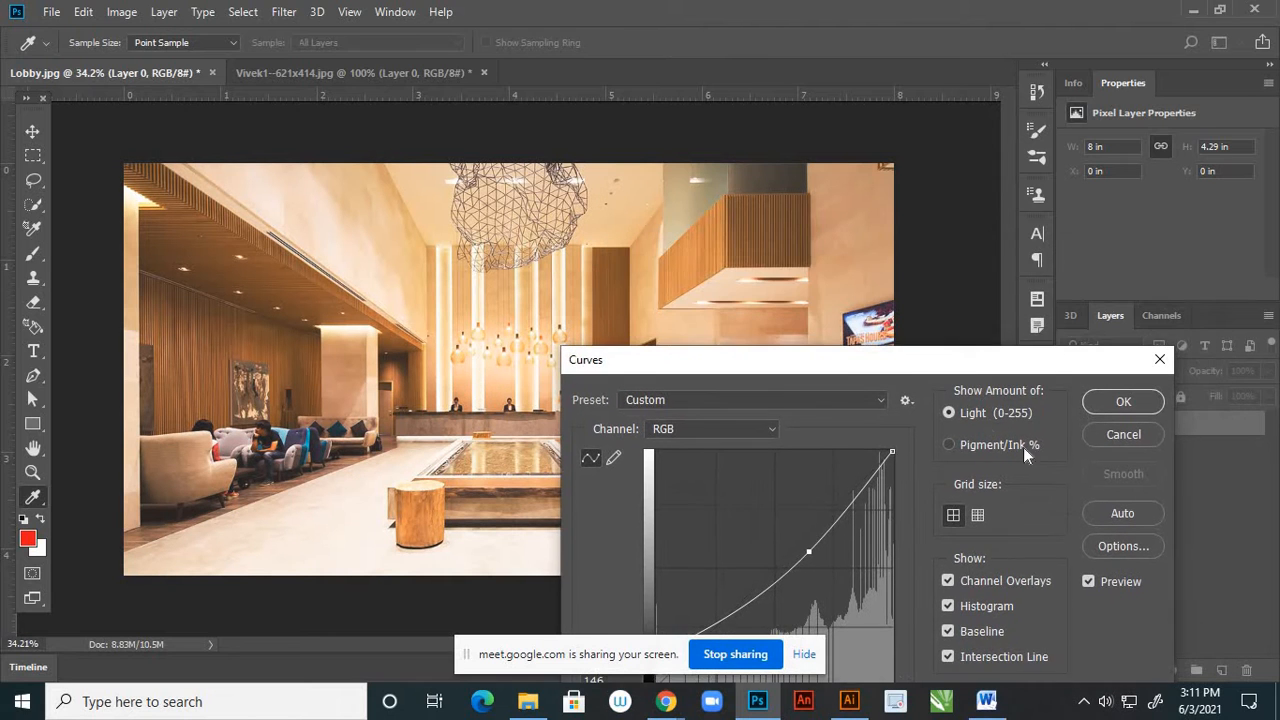
{"action": "left_click", "coordinate": [1116, 434]}
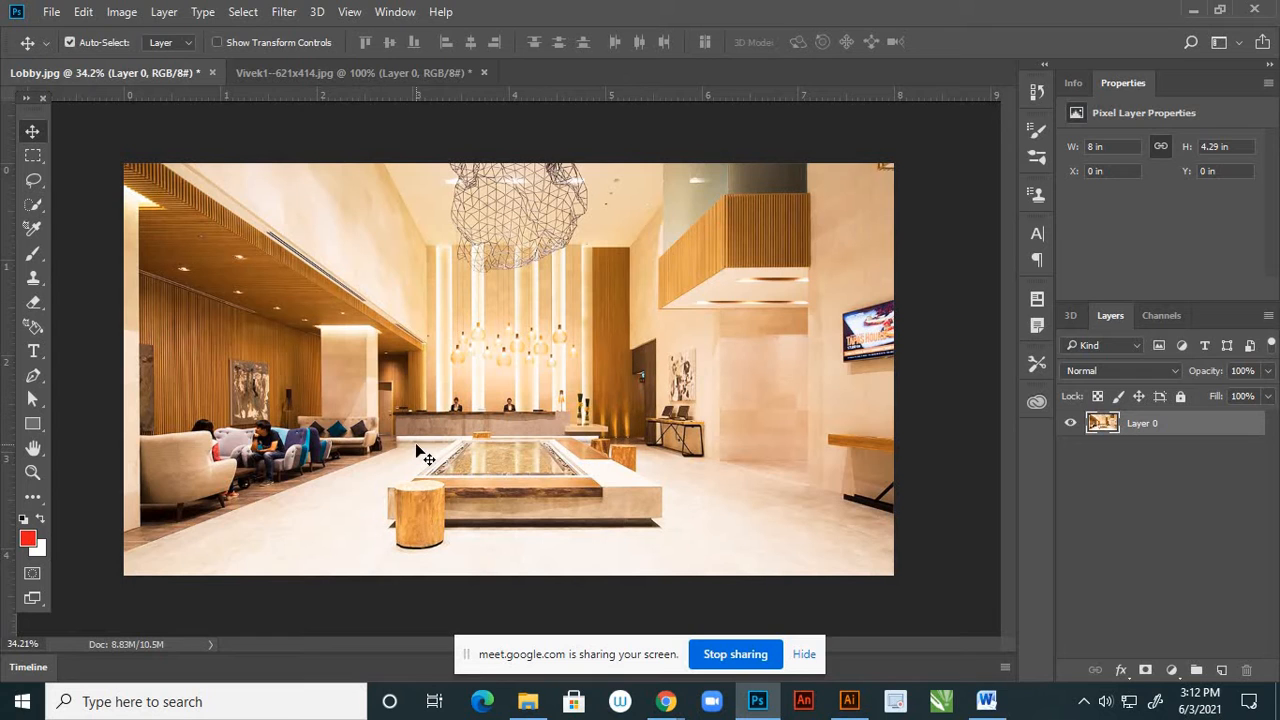
Apply a Color Balance adjustment to the Lobby image's midtones with color levels +18, 0 and -10
{"action": "left_click", "coordinate": [123, 12]}
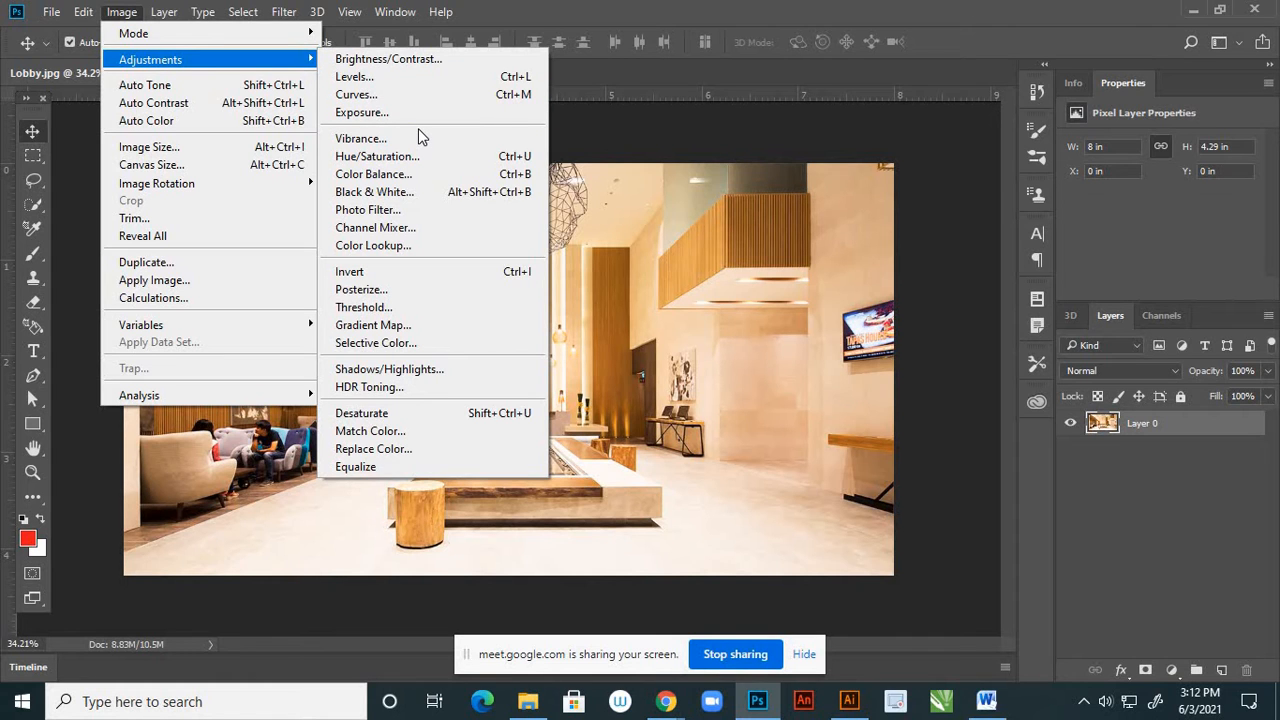
{"action": "left_click", "coordinate": [400, 174]}
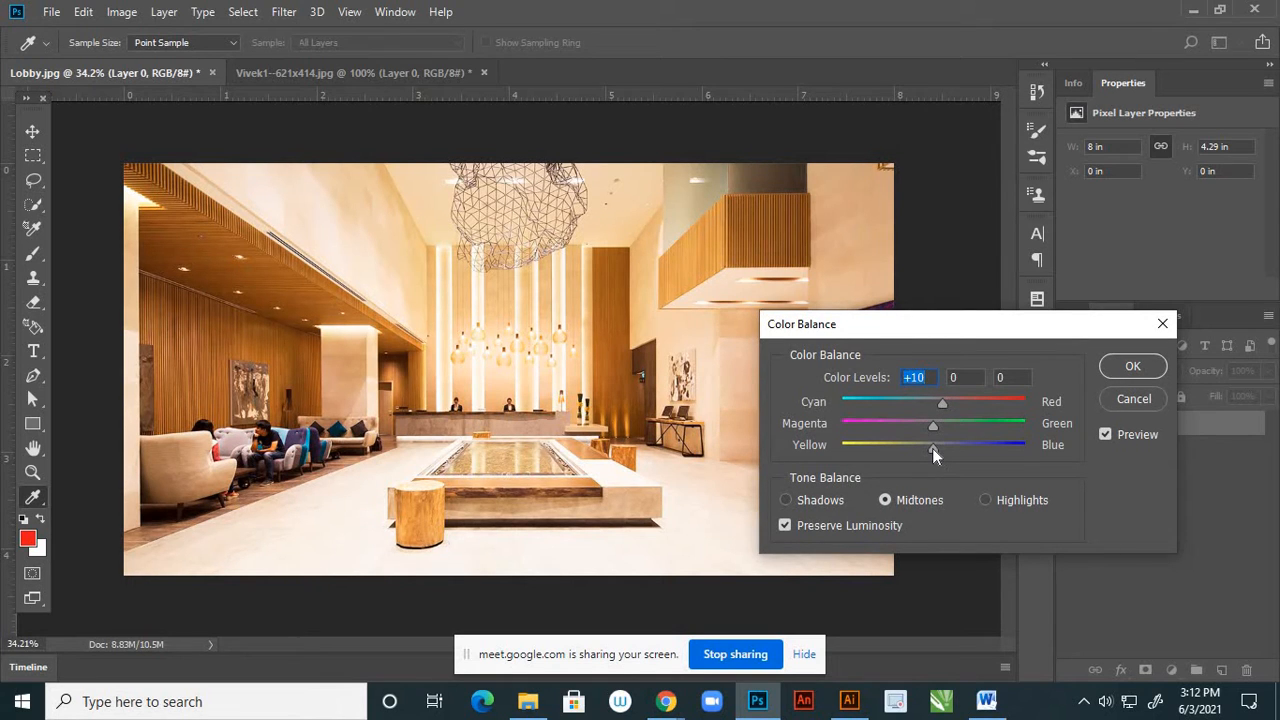
{"action": "left_click_drag", "start_coordinate": [932, 448], "coordinate": [924, 446]}
{"action": "left_click", "coordinate": [1133, 366]}
{"action": "key", "text": "v"}
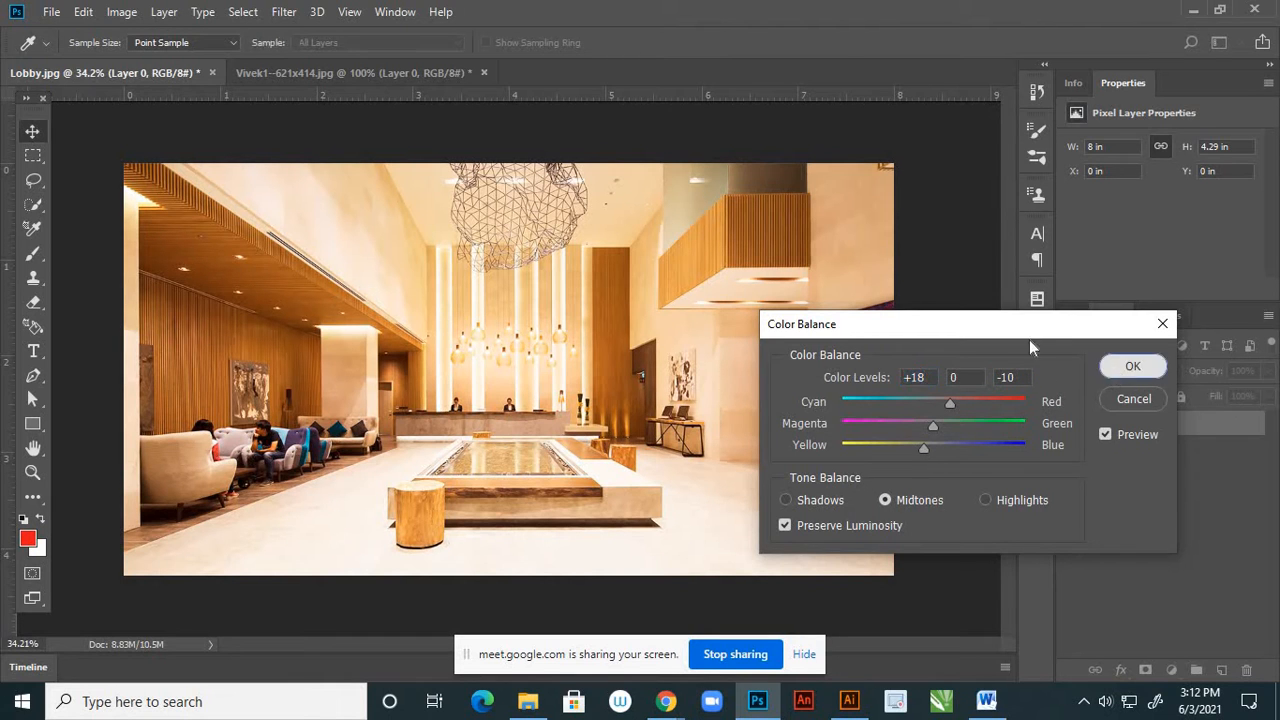
Save the Lobby image as a JPEG named 2 in the page 2 and 3 folder at quality 12, and close the original without saving changes
{"action": "left_click", "coordinate": [51, 12]}
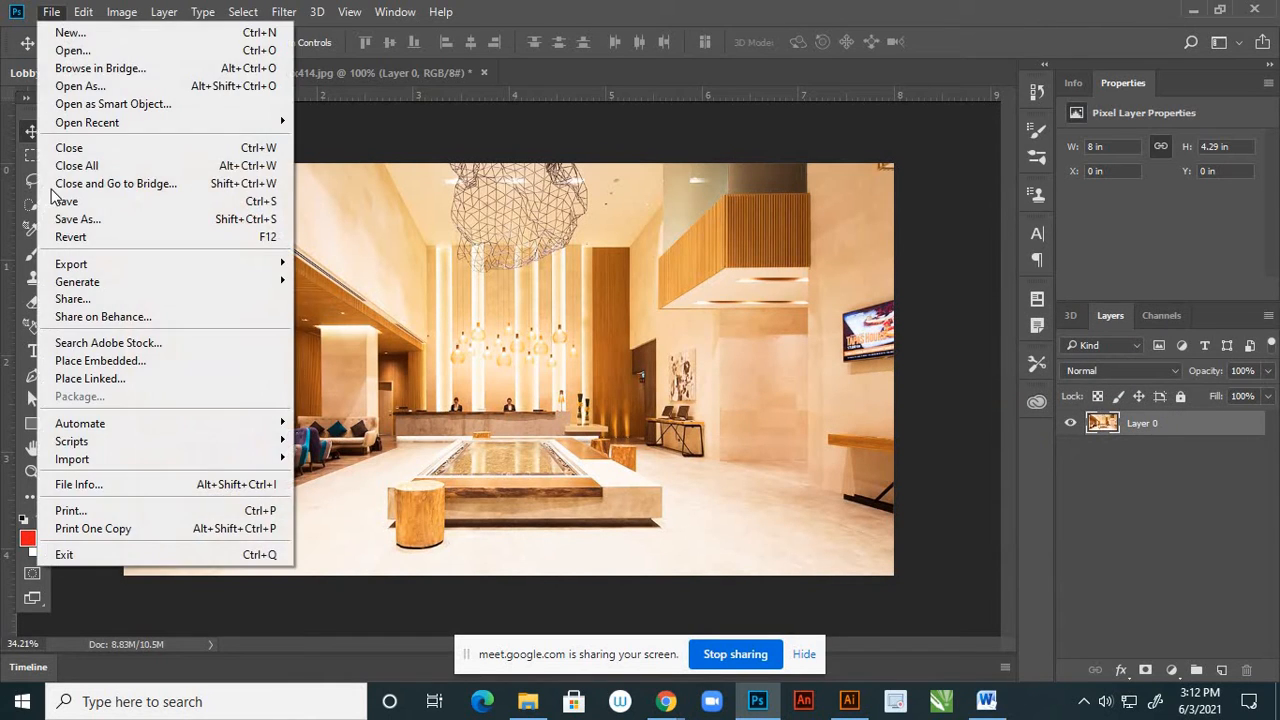
{"action": "left_click", "coordinate": [66, 220]}
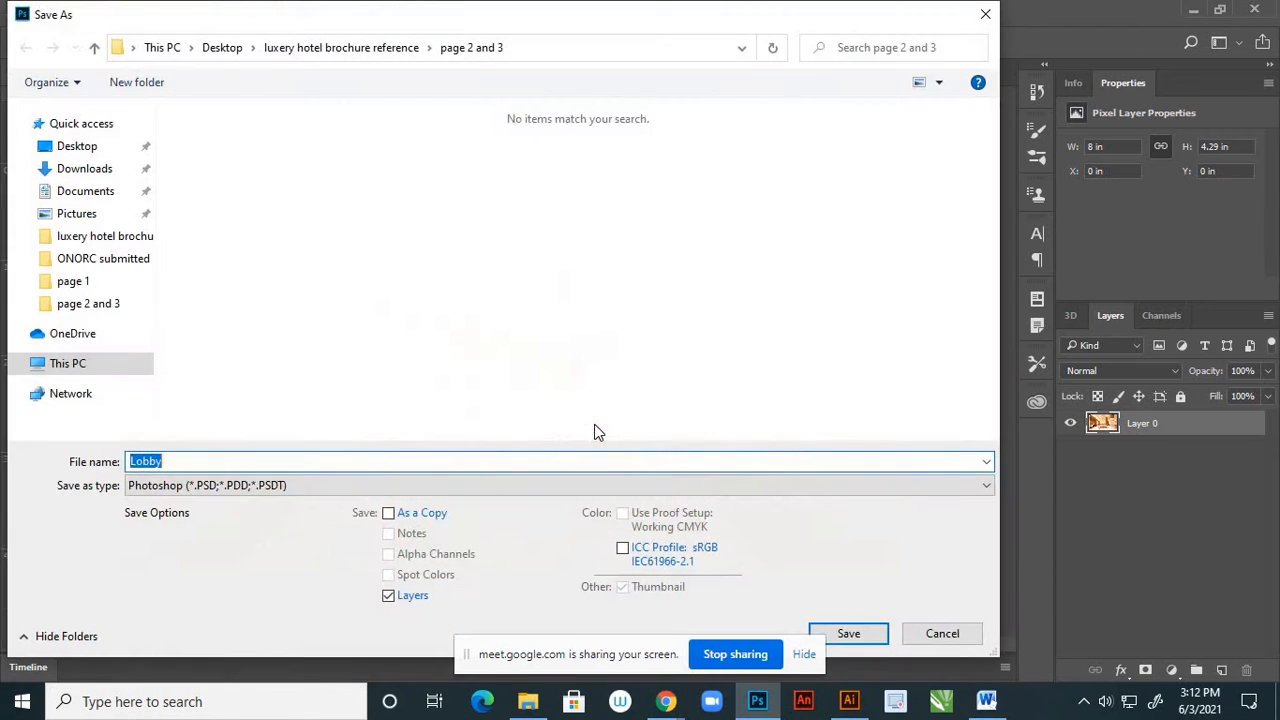
{"action": "left_click", "coordinate": [210, 488]}
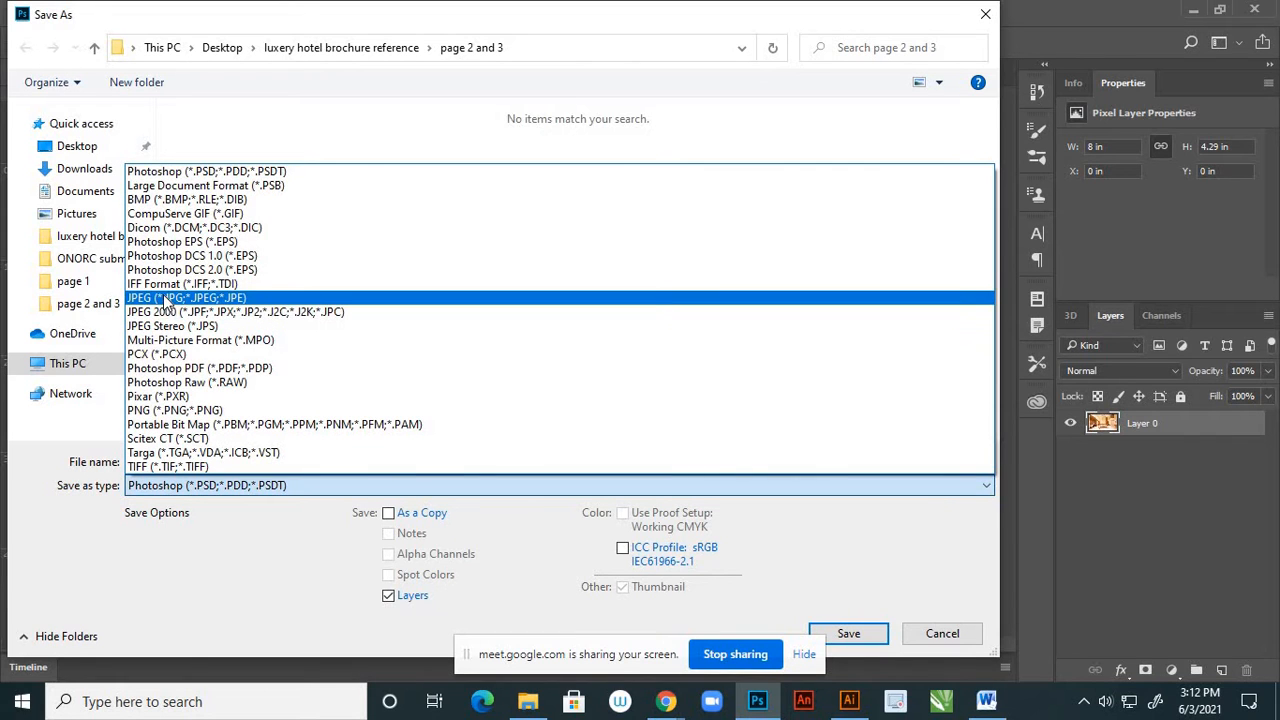
{"action": "left_click", "coordinate": [167, 299]}
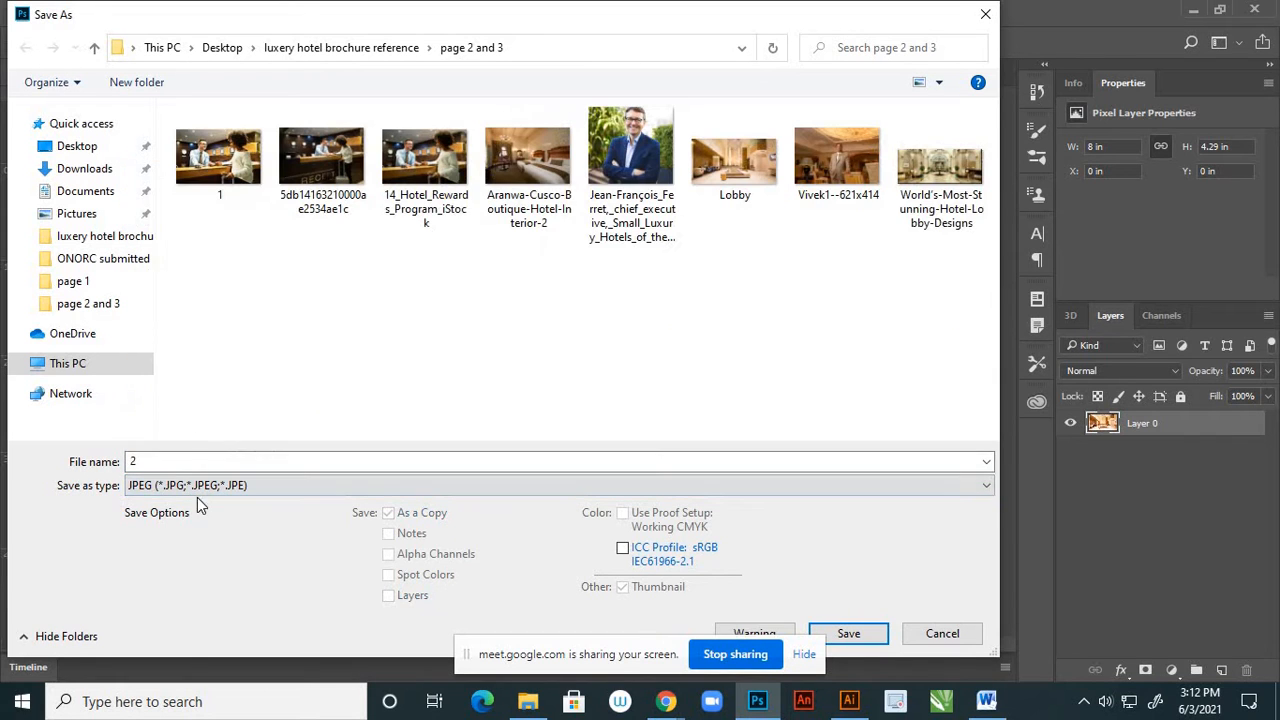
{"action": "left_click", "coordinate": [850, 636]}
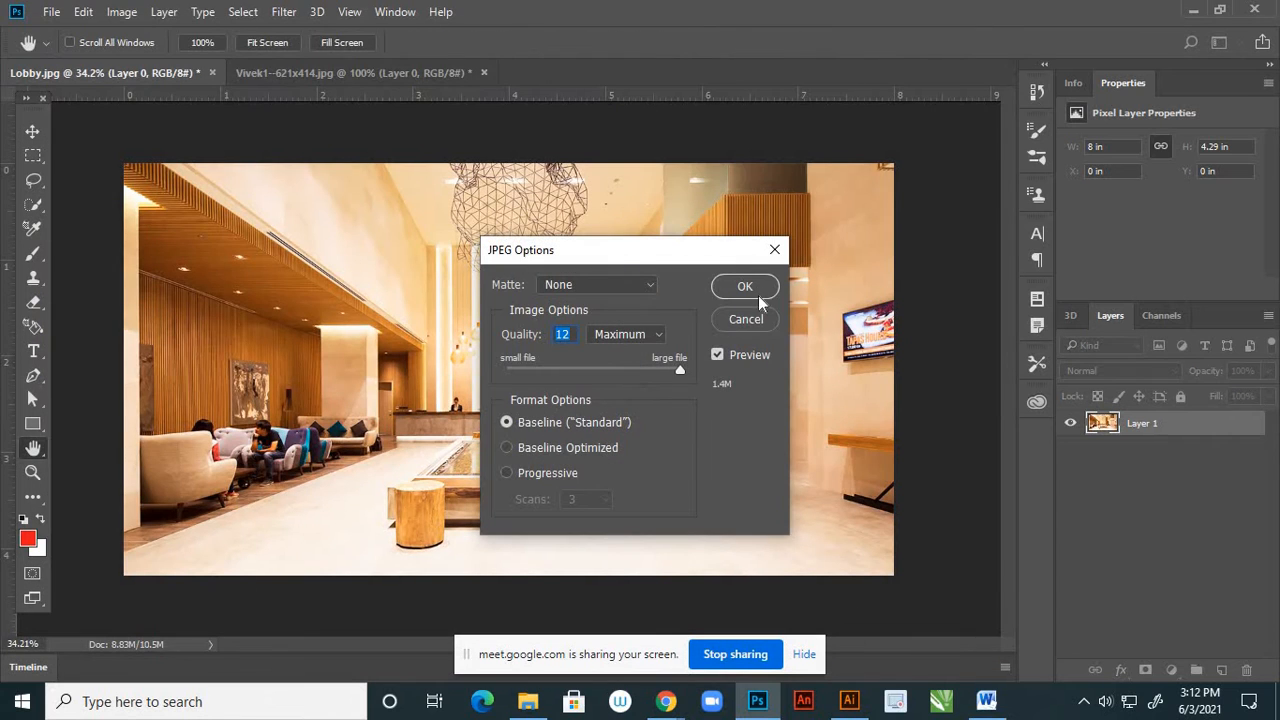
{"action": "left_click", "coordinate": [745, 287]}
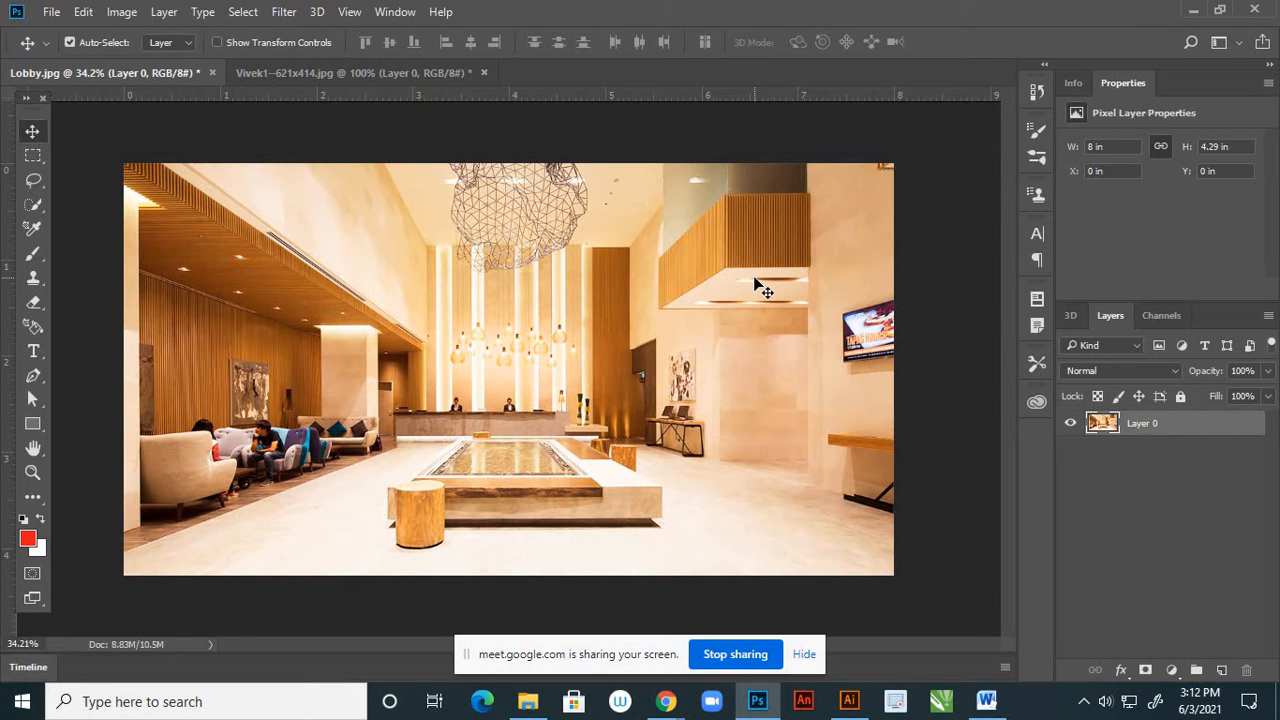
{"action": "left_click", "coordinate": [211, 73]}
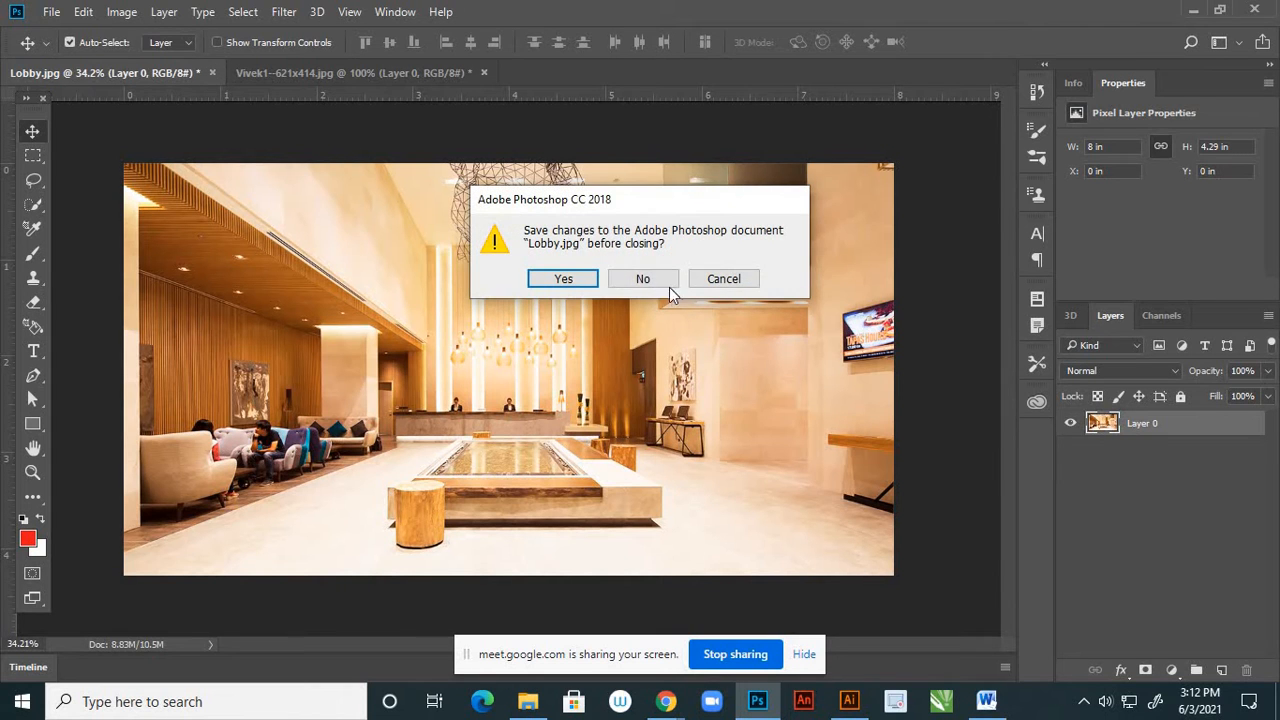
{"action": "left_click", "coordinate": [643, 279]}
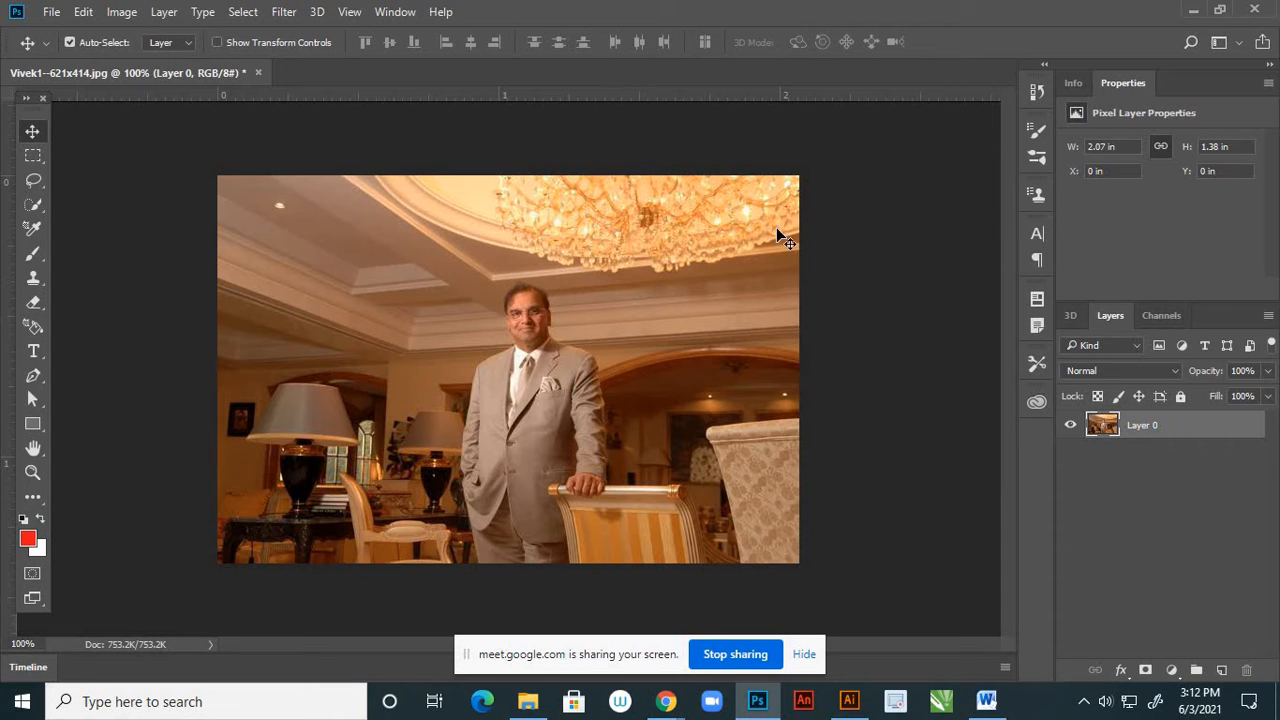
Resize the photo of the man in the suit to 4 inches wide at a resolution of 300 pixels/inch
{"action": "left_click", "coordinate": [124, 14]}
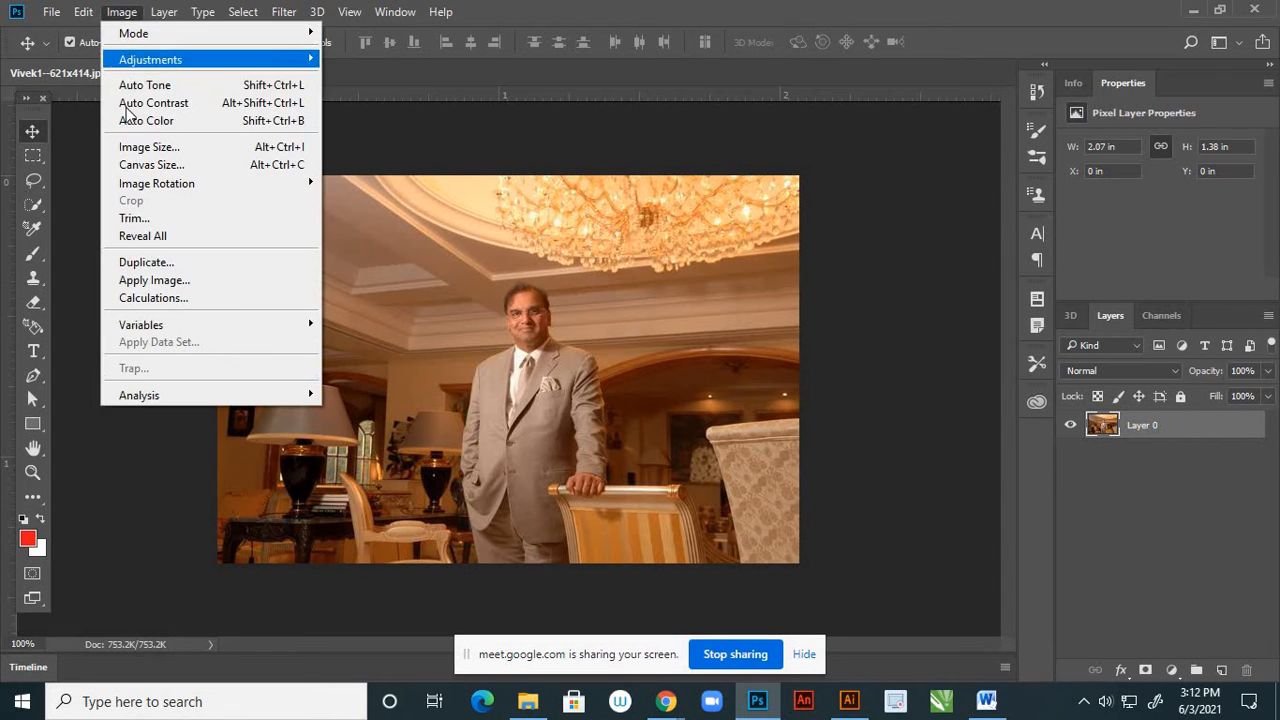
{"action": "left_click", "coordinate": [149, 147]}
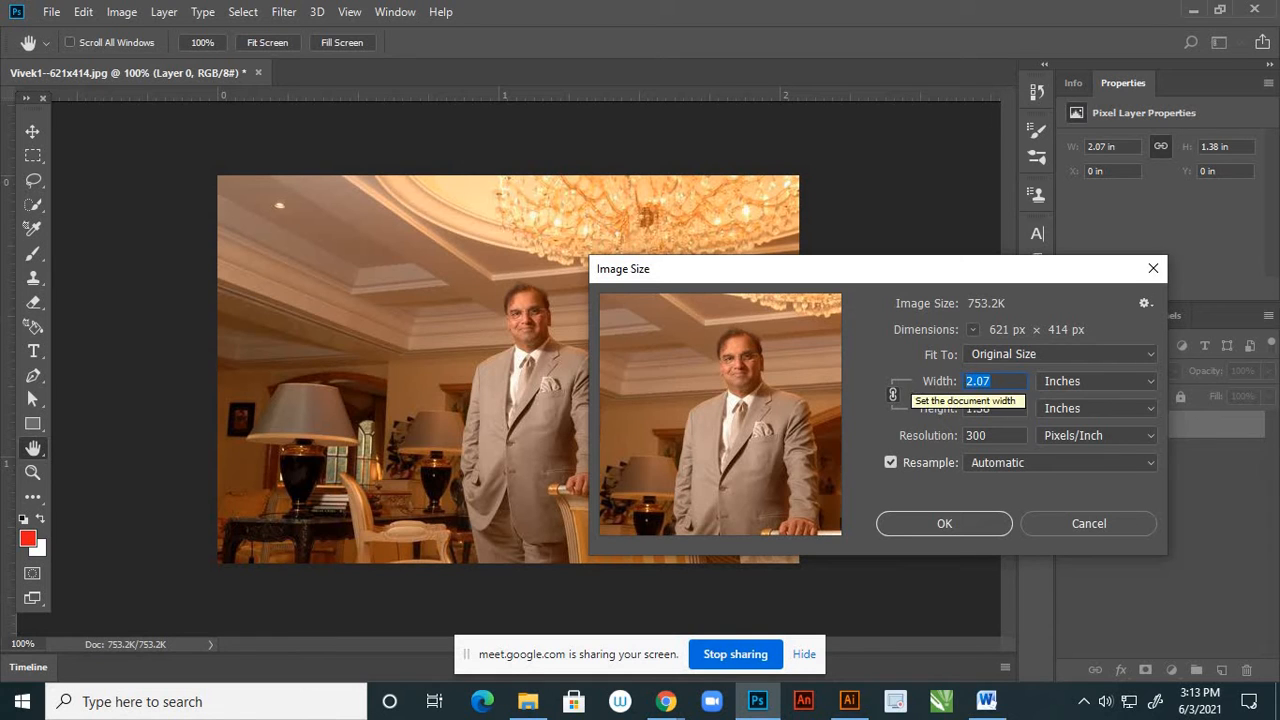
{"action": "type", "text": "4"}
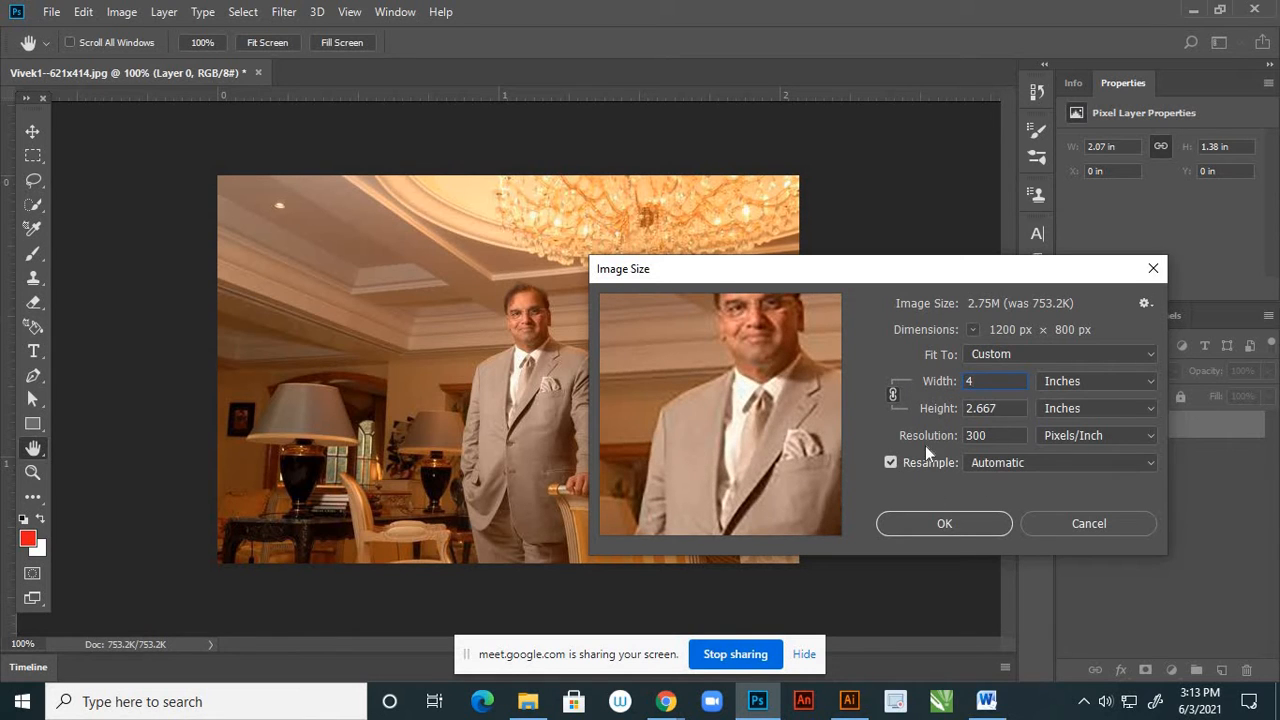
{"action": "left_click", "coordinate": [945, 524]}
{"action": "key", "text": "v"}
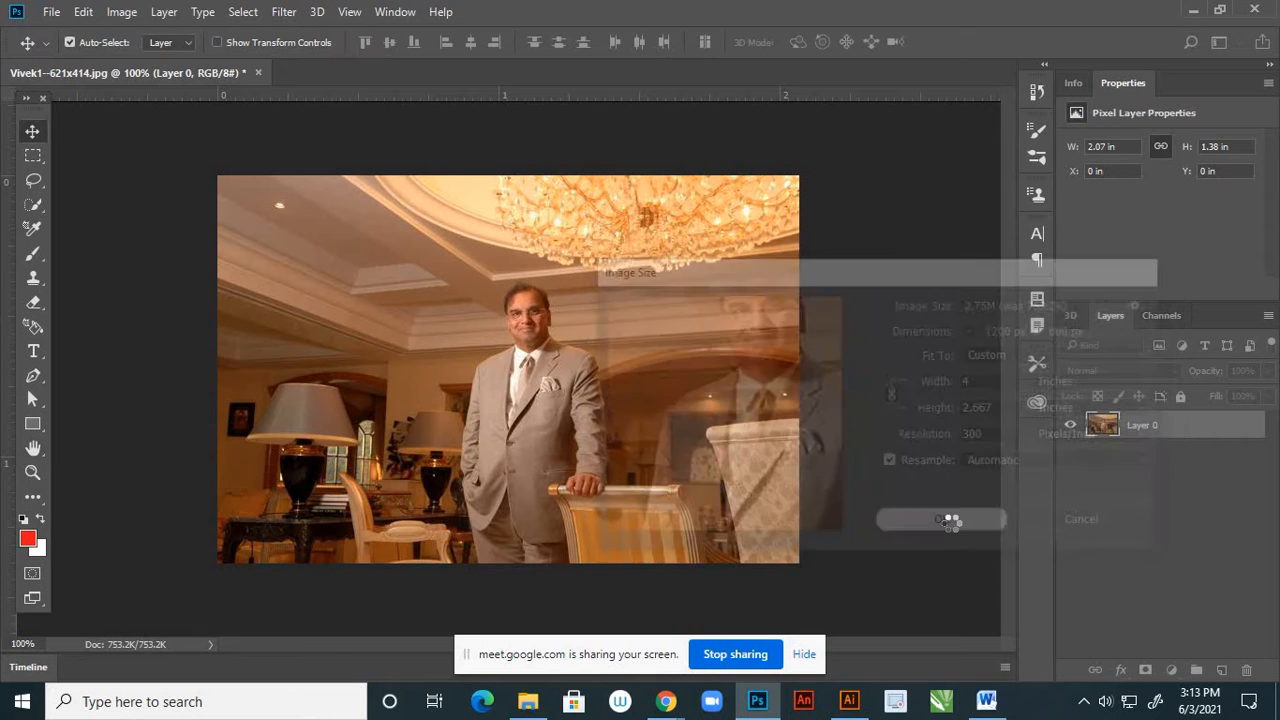
{"action": "scroll", "coordinate": [756, 336], "scroll_direction": "down", "scroll_amount": 3}
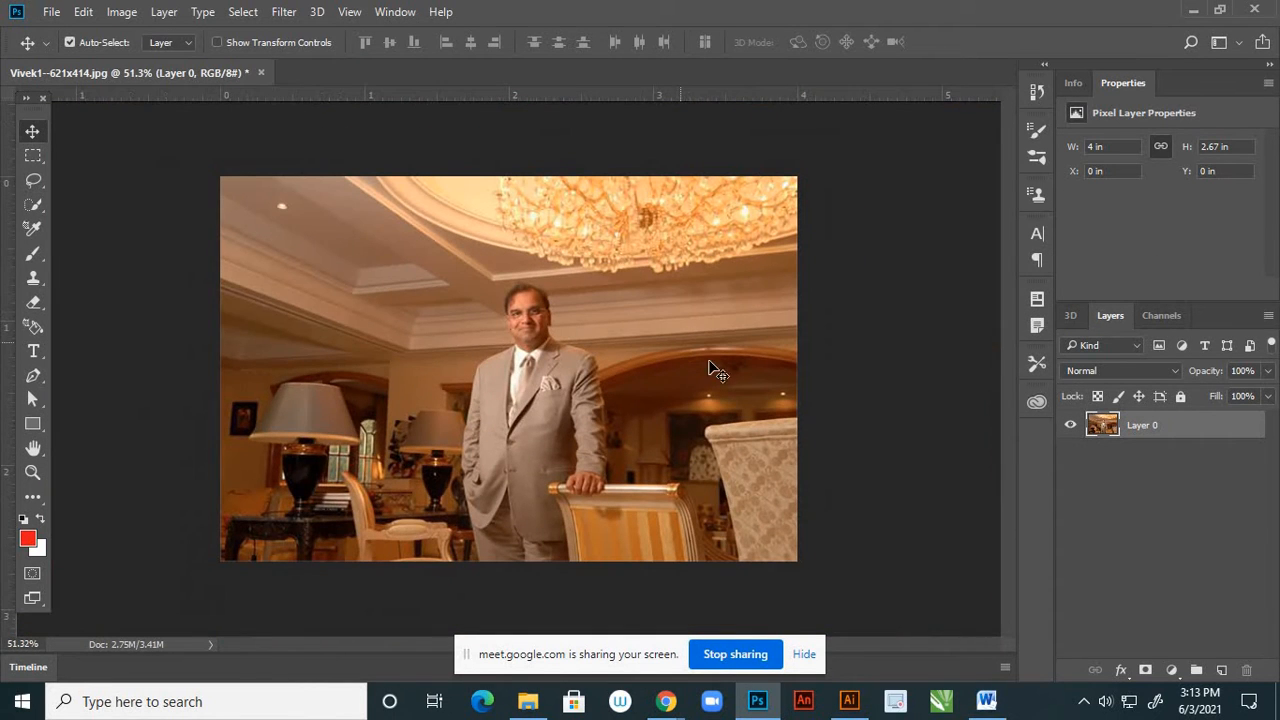
Apply a Brightness/Contrast adjustment that brightens the photo of the man in the suit
{"action": "left_click", "coordinate": [121, 12]}
{"action": "mouse_move", "coordinate": [292, 60]}
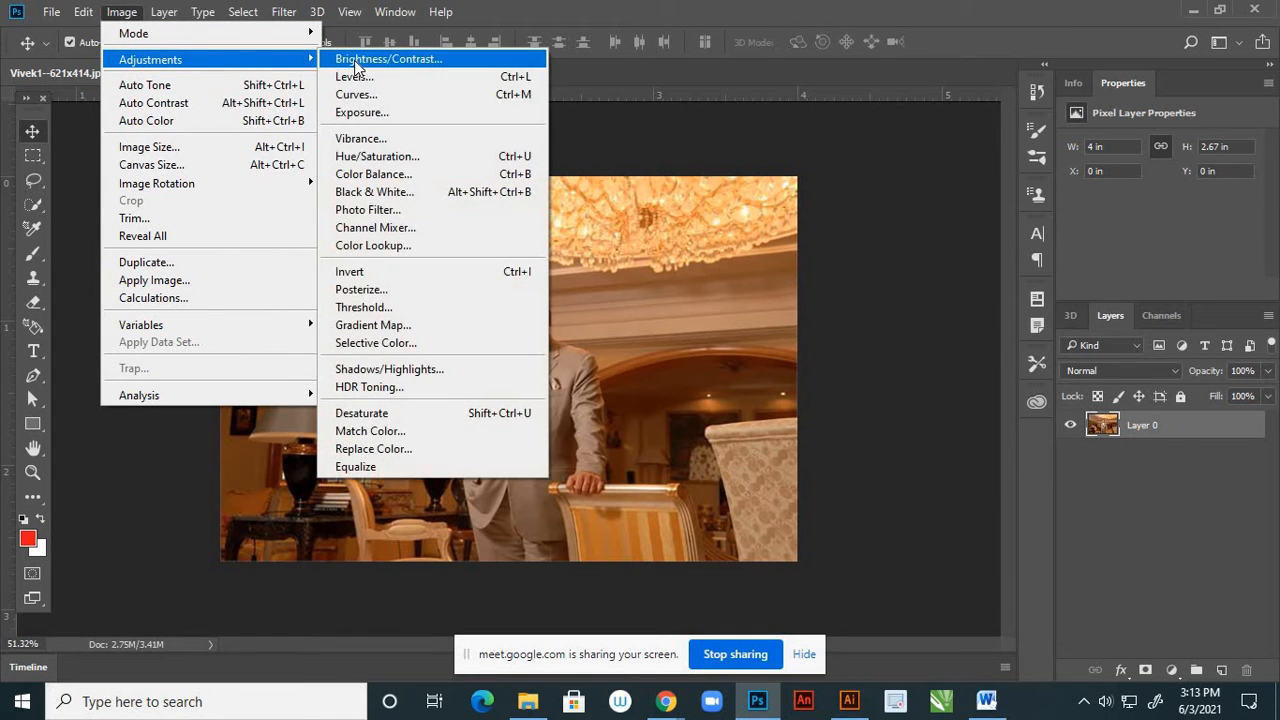
{"action": "left_click", "coordinate": [356, 62]}
{"action": "left_click_drag", "start_coordinate": [995, 331], "coordinate": [1005, 372]}
{"action": "left_click", "coordinate": [995, 372]}
{"action": "left_click", "coordinate": [1142, 316]}
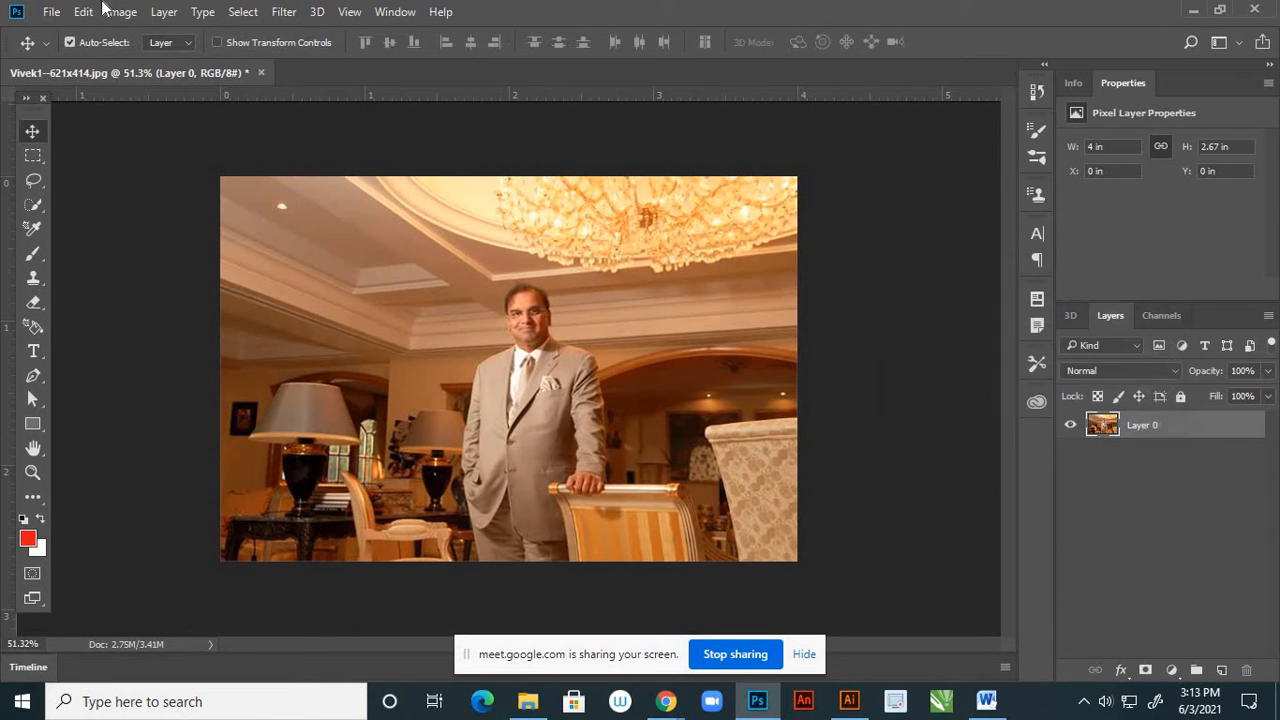
Apply a Color Balance adjustment to the suited man photo's midtones with color levels +12, 0 and -11
{"action": "left_click", "coordinate": [122, 12]}
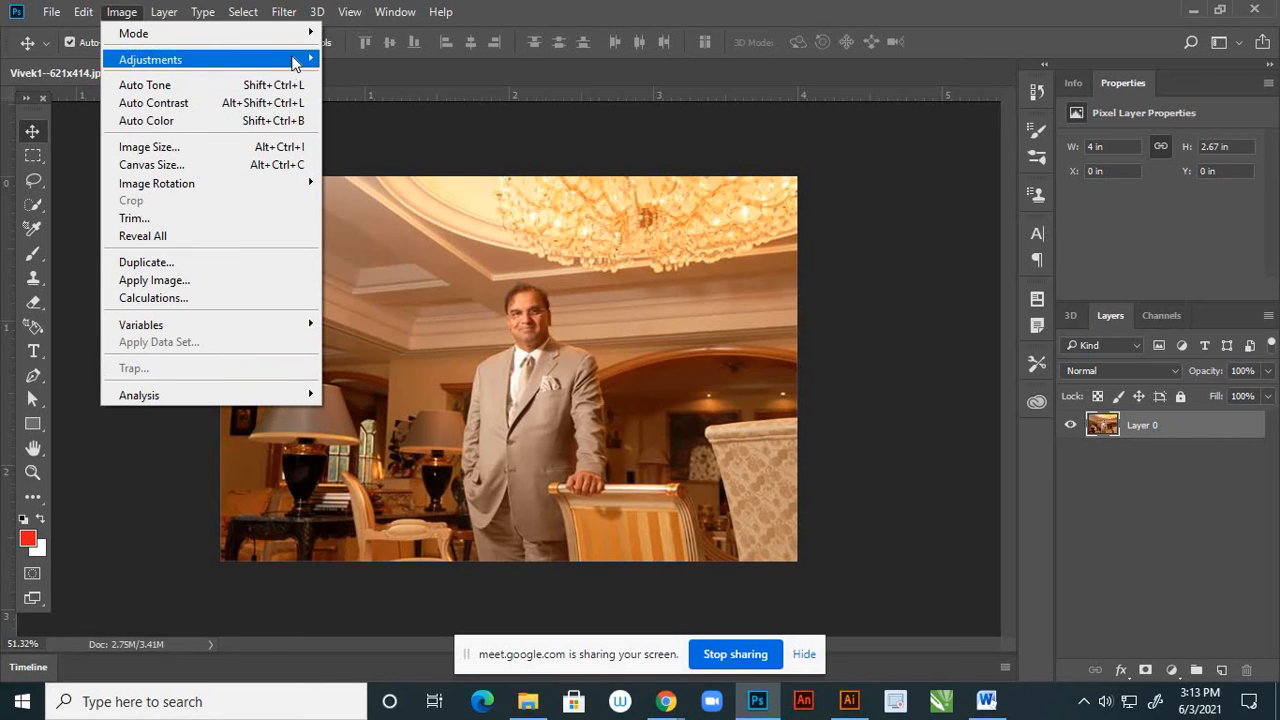
{"action": "mouse_move", "coordinate": [297, 62]}
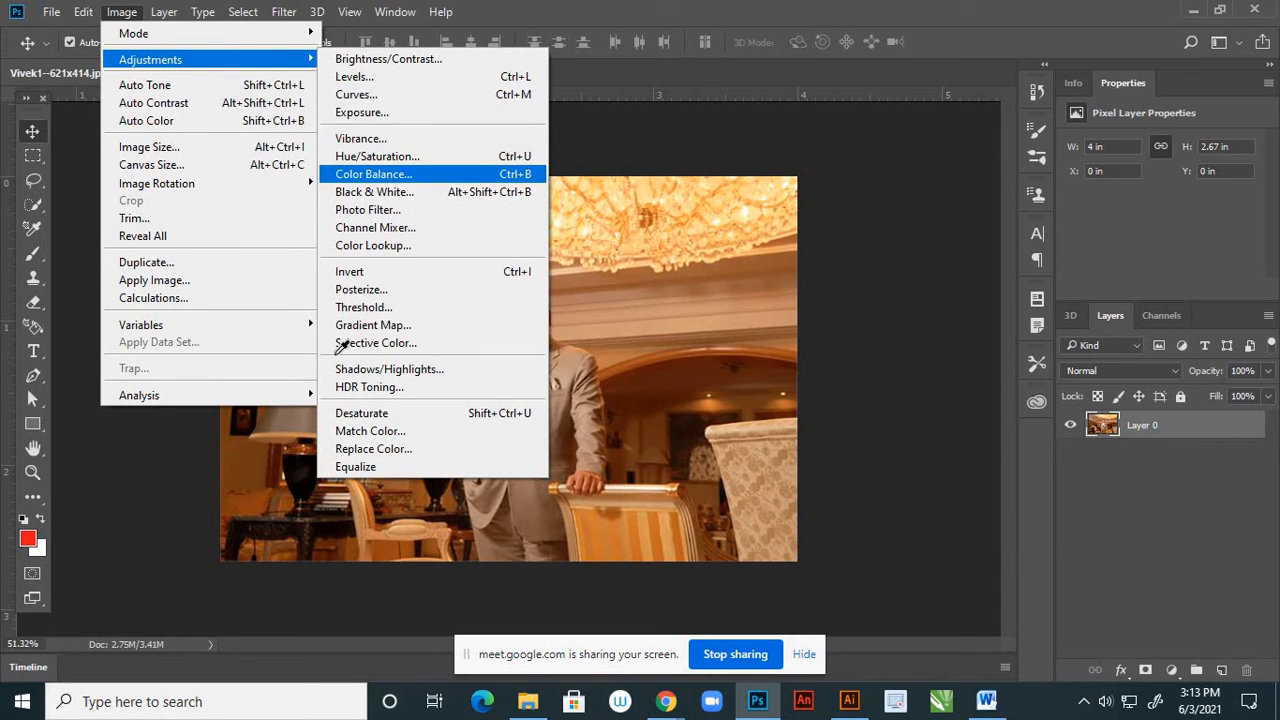
{"action": "left_click", "coordinate": [387, 176]}
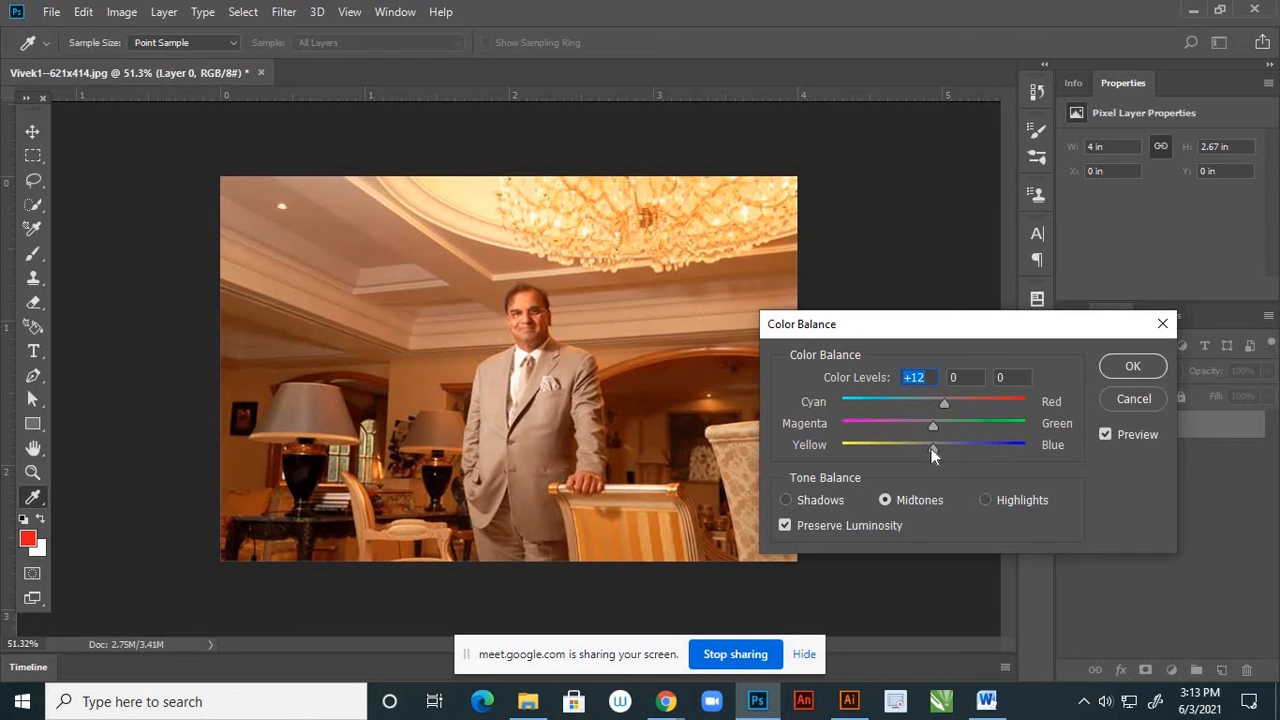
{"action": "left_click_drag", "start_coordinate": [933, 448], "coordinate": [923, 448]}
{"action": "left_click", "coordinate": [1102, 368]}
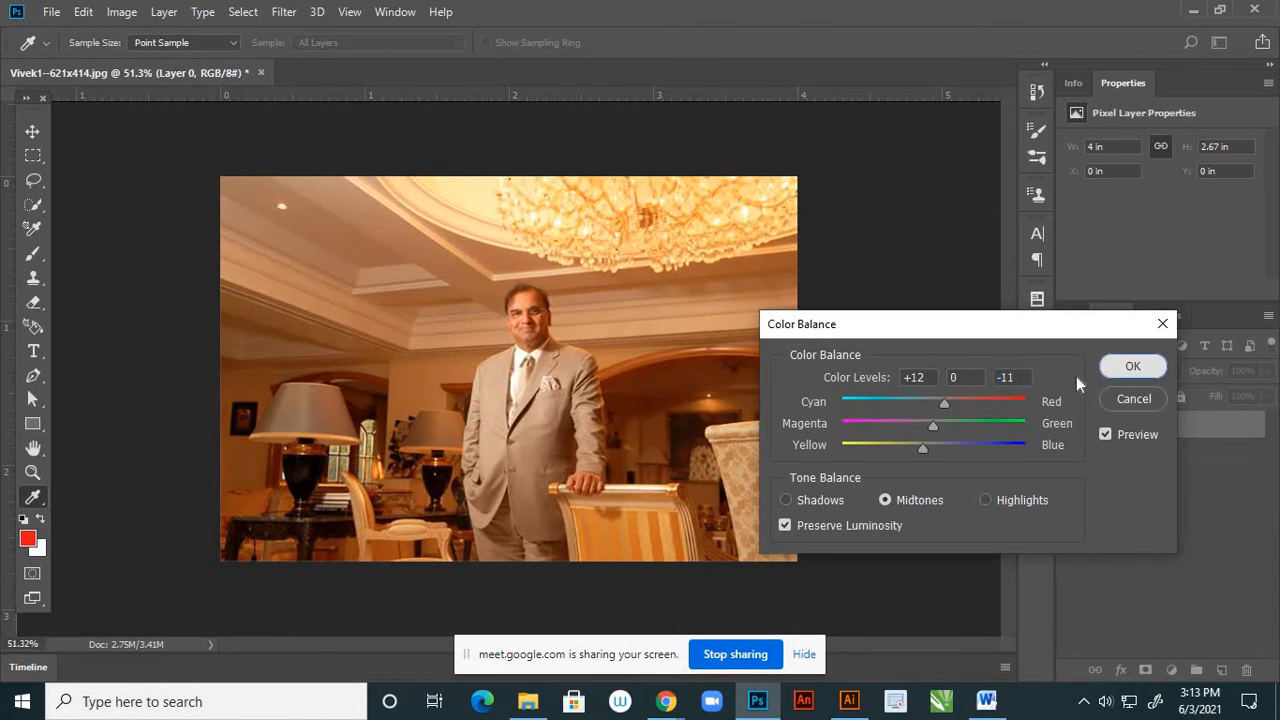
{"action": "key", "text": "v"}
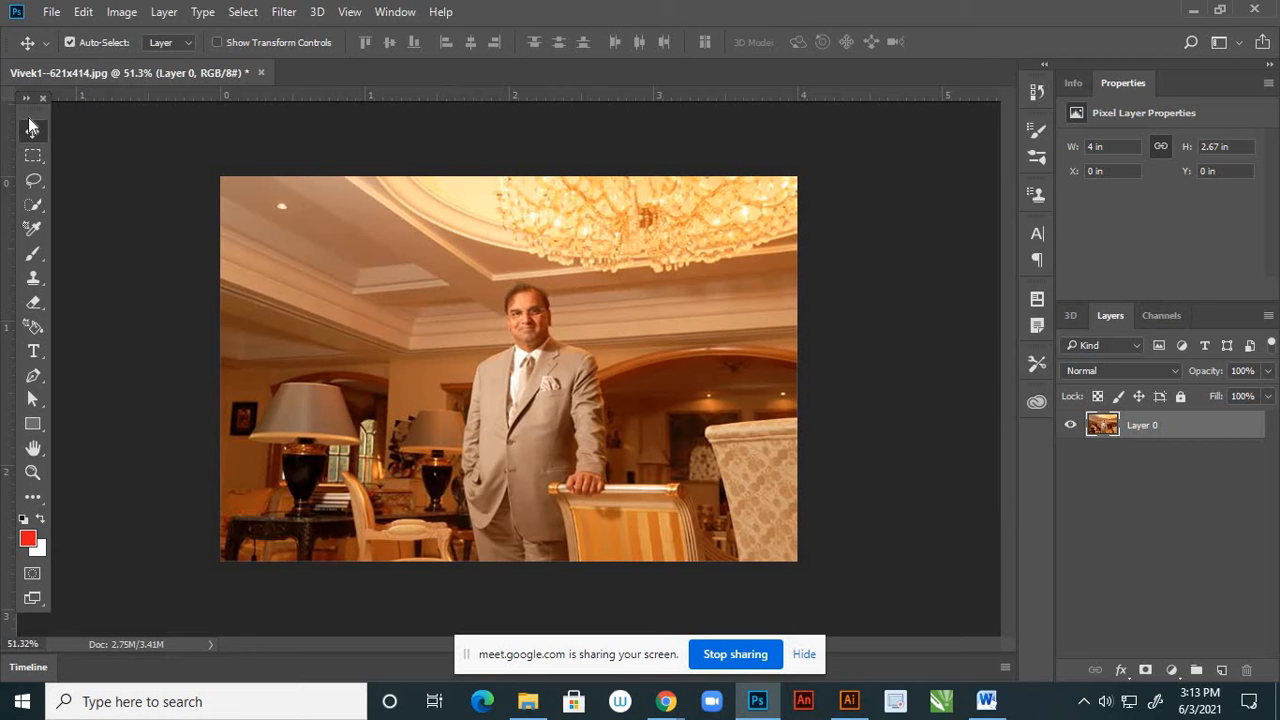
Save the suited man photo as a JPEG named 3 in the page 2 and 3 folder at quality 12, and close the original without saving changes
{"action": "left_click", "coordinate": [50, 12]}
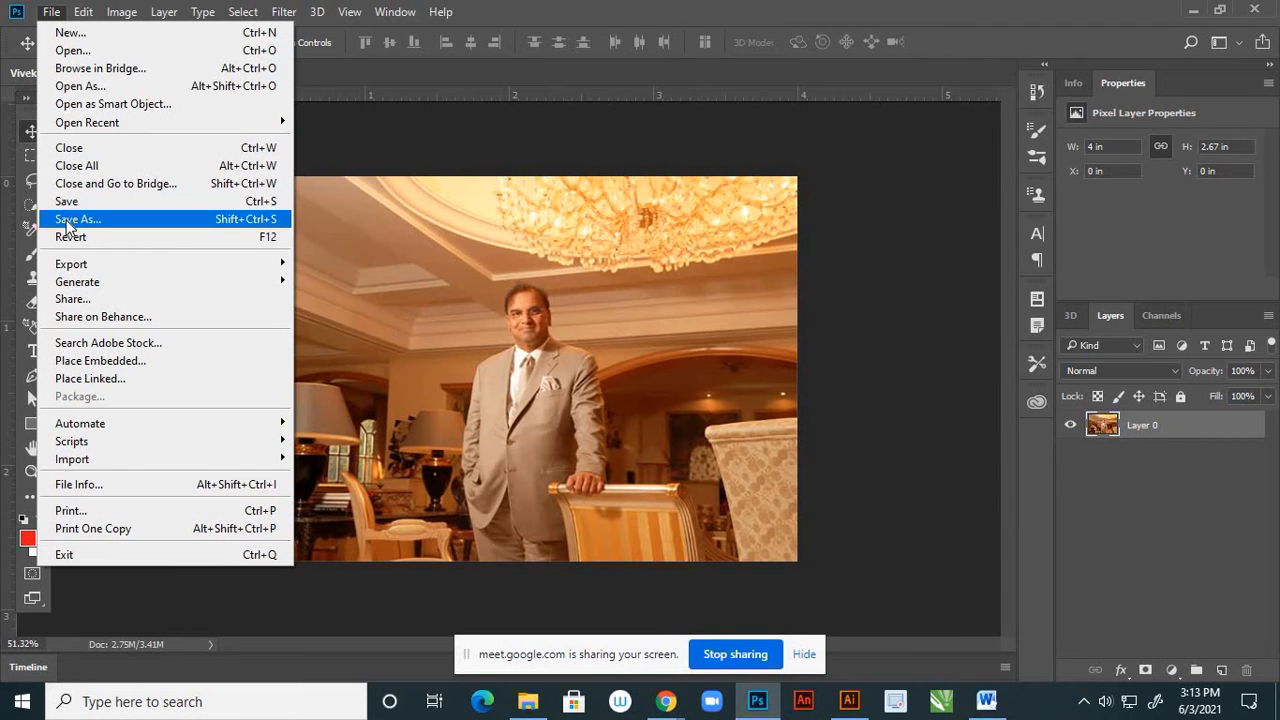
{"action": "left_click", "coordinate": [62, 219]}
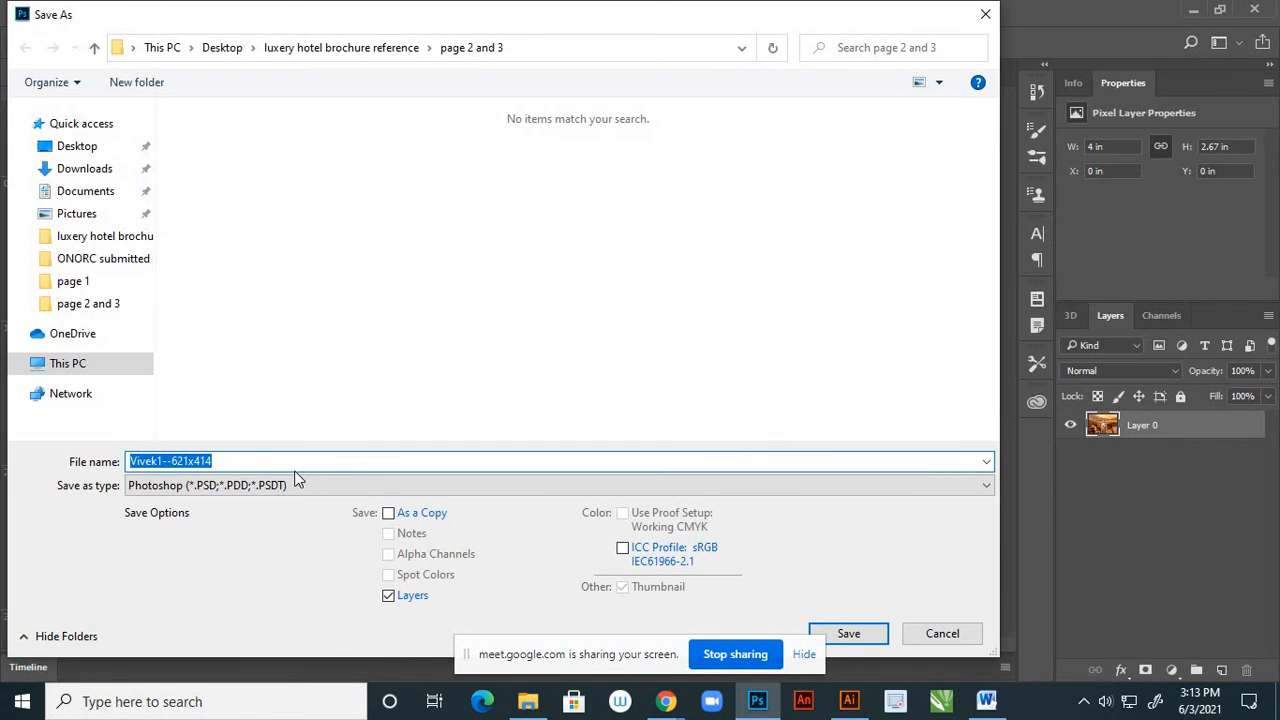
{"action": "left_click", "coordinate": [296, 481]}
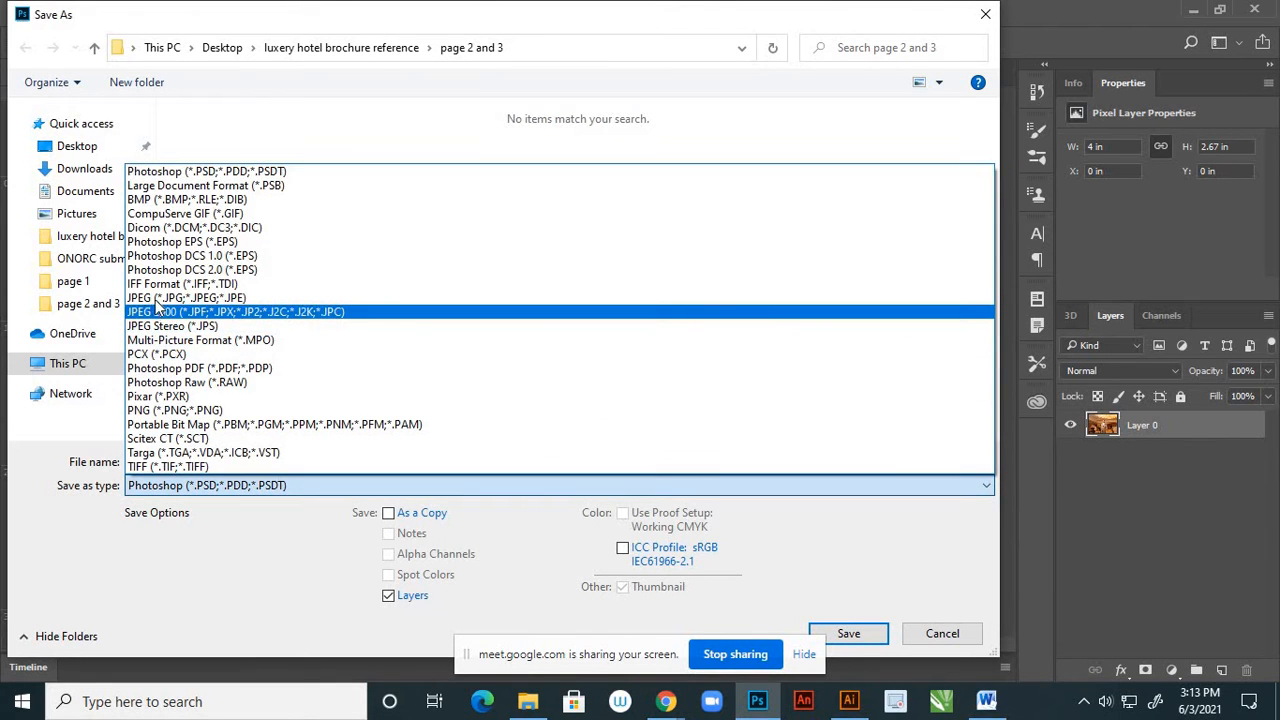
{"action": "left_click", "coordinate": [162, 298]}
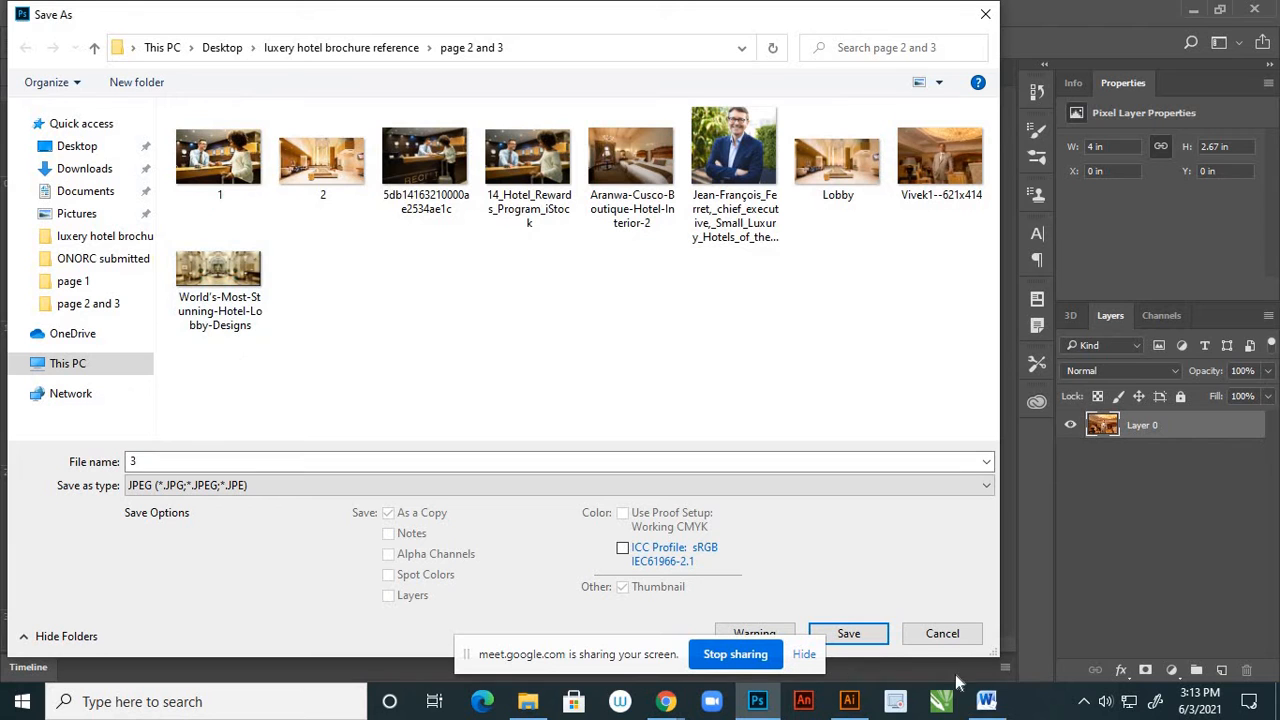
{"action": "left_click", "coordinate": [877, 634]}
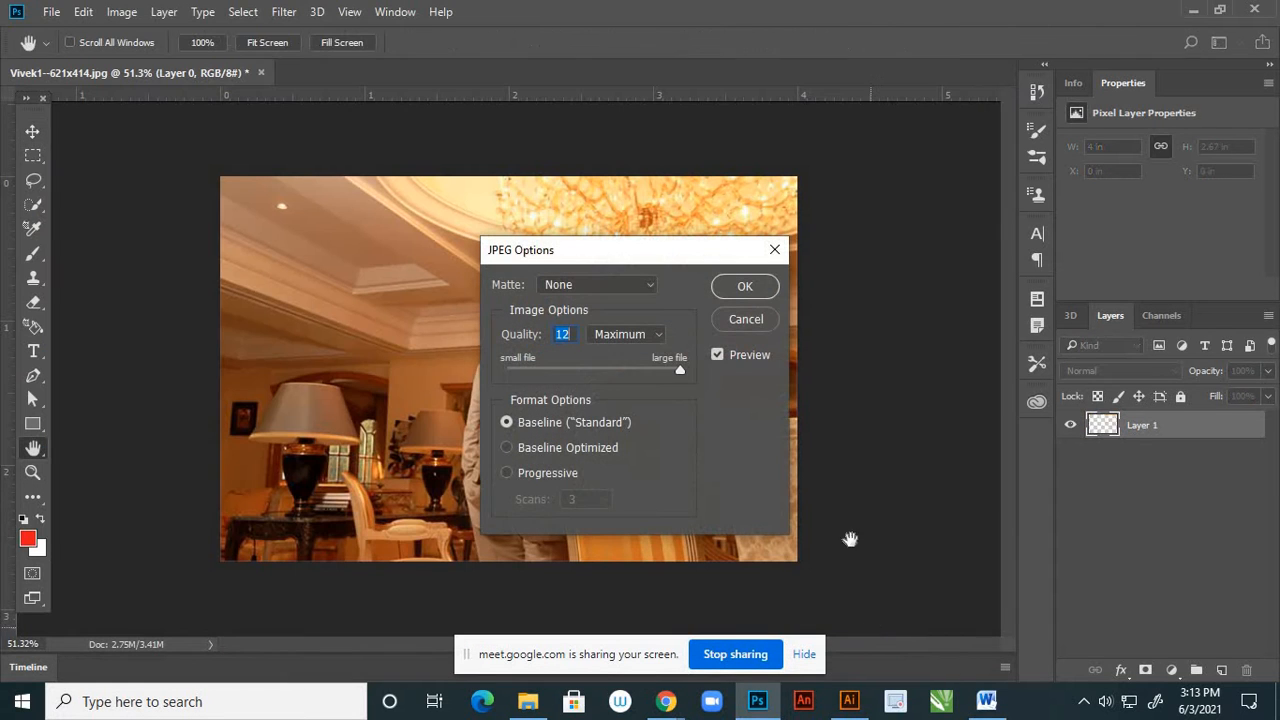
{"action": "left_click", "coordinate": [745, 287]}
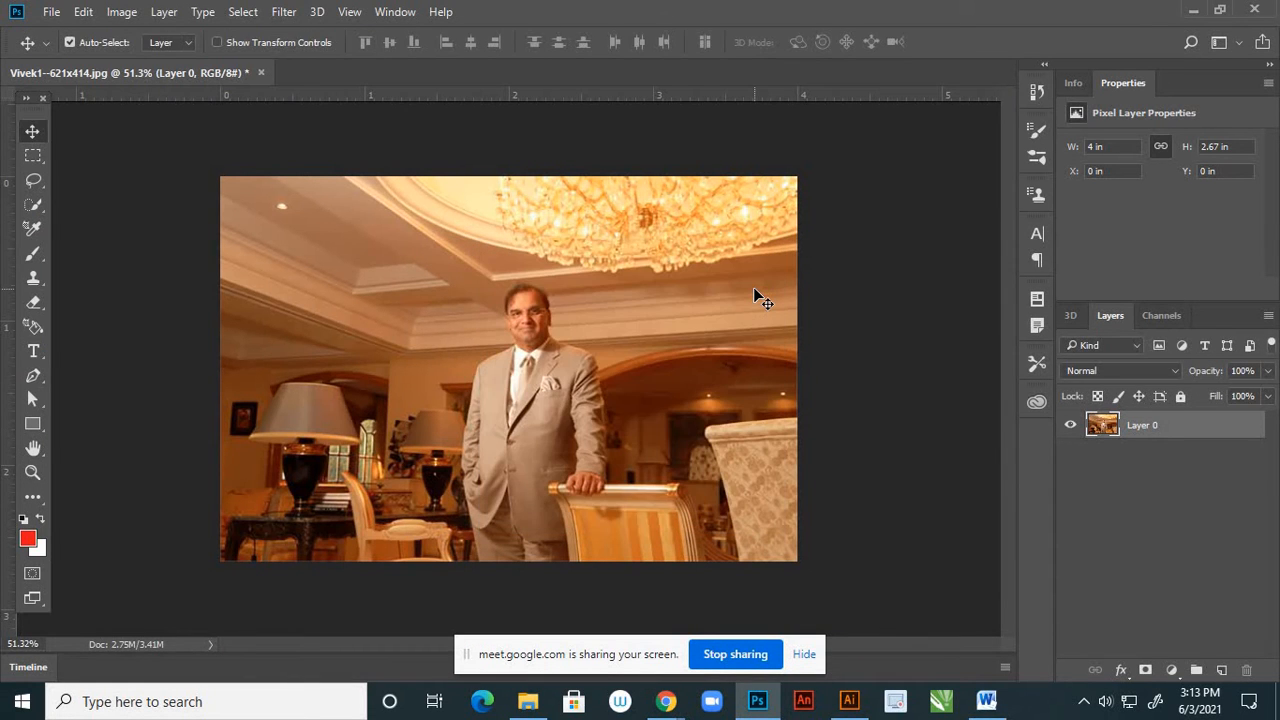
{"action": "left_click", "coordinate": [262, 73]}
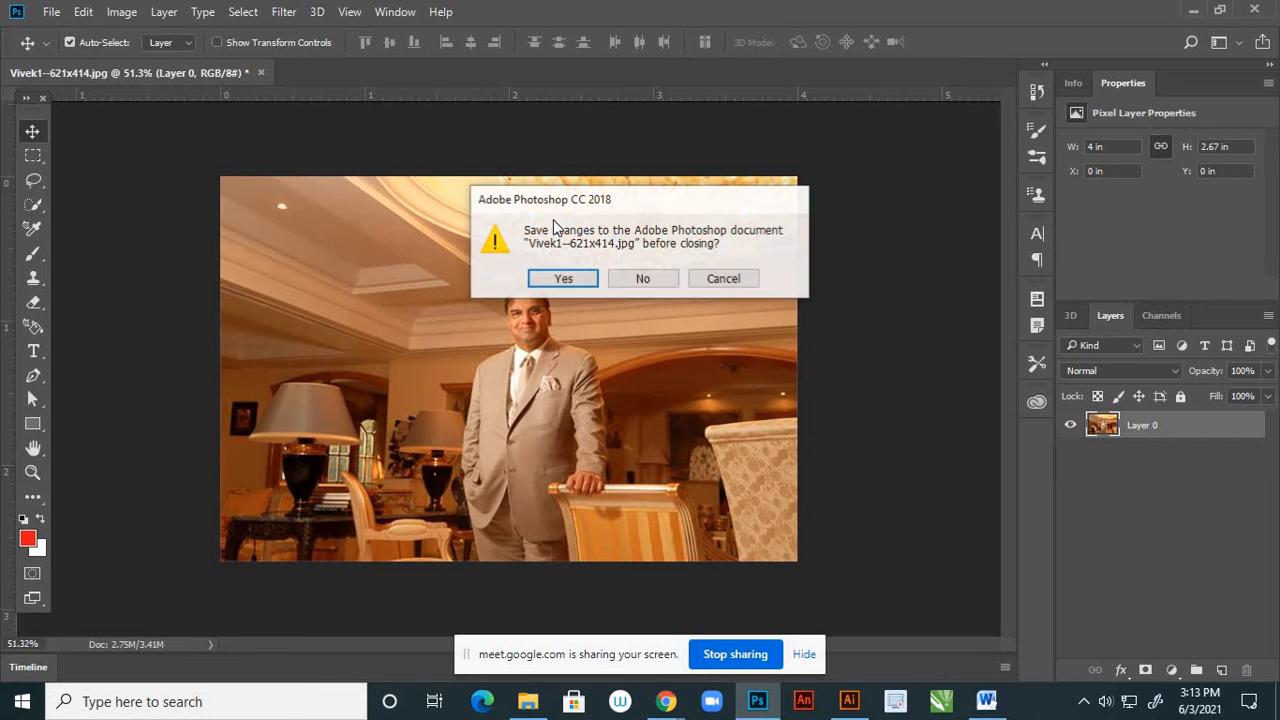
{"action": "left_click", "coordinate": [615, 278]}
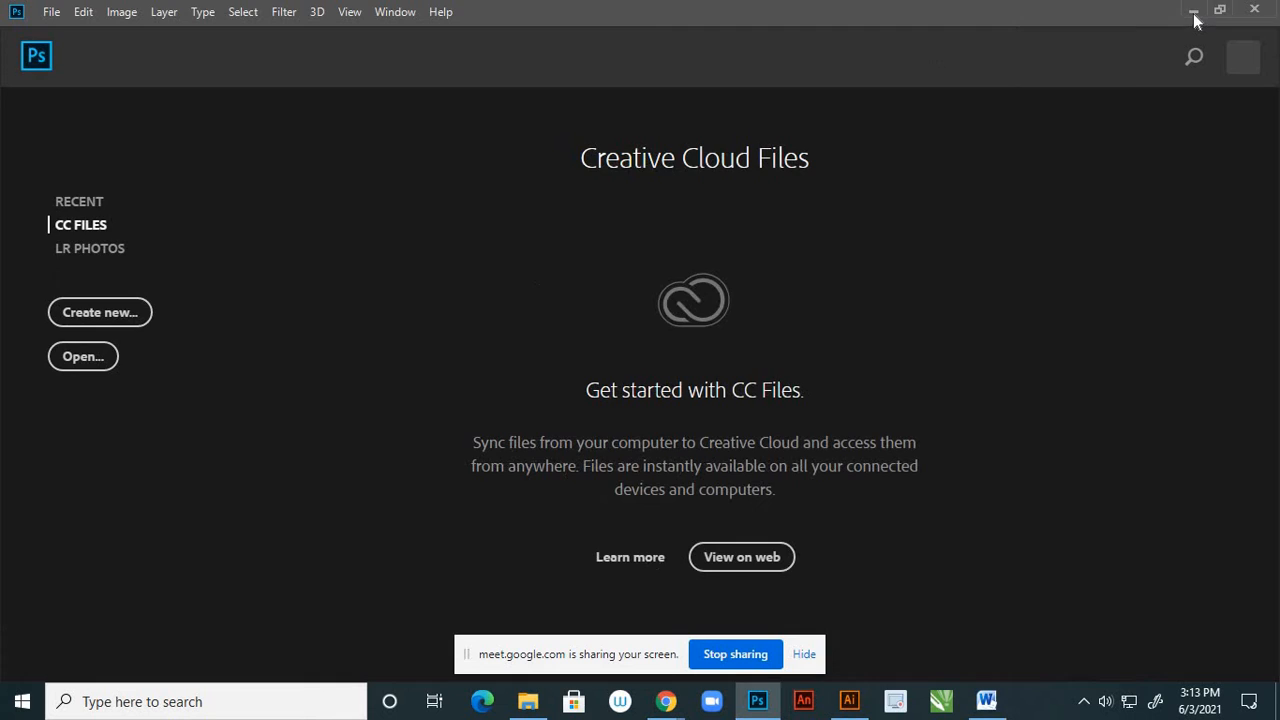
Switch to the brochure PAGE 1.ai document in Illustrator and show its layer list with Layer 1 collapsed
{"action": "left_click", "coordinate": [1193, 11]}
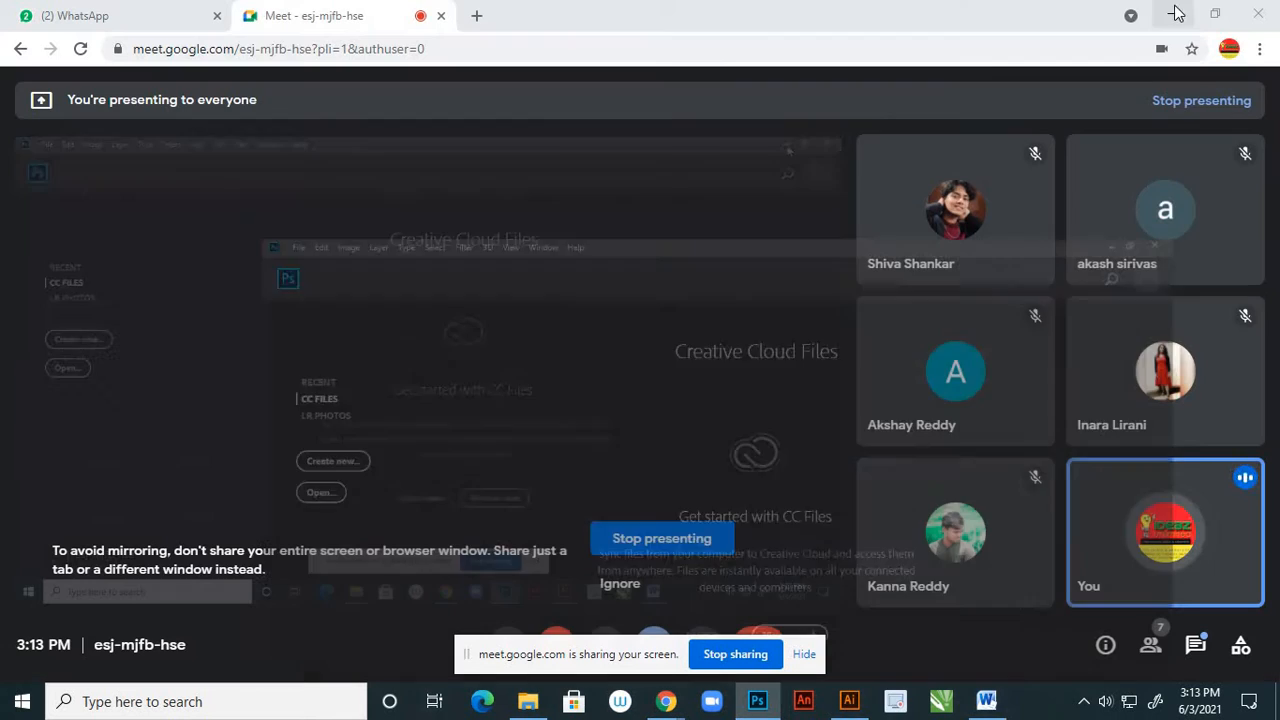
{"action": "left_click", "coordinate": [850, 702]}
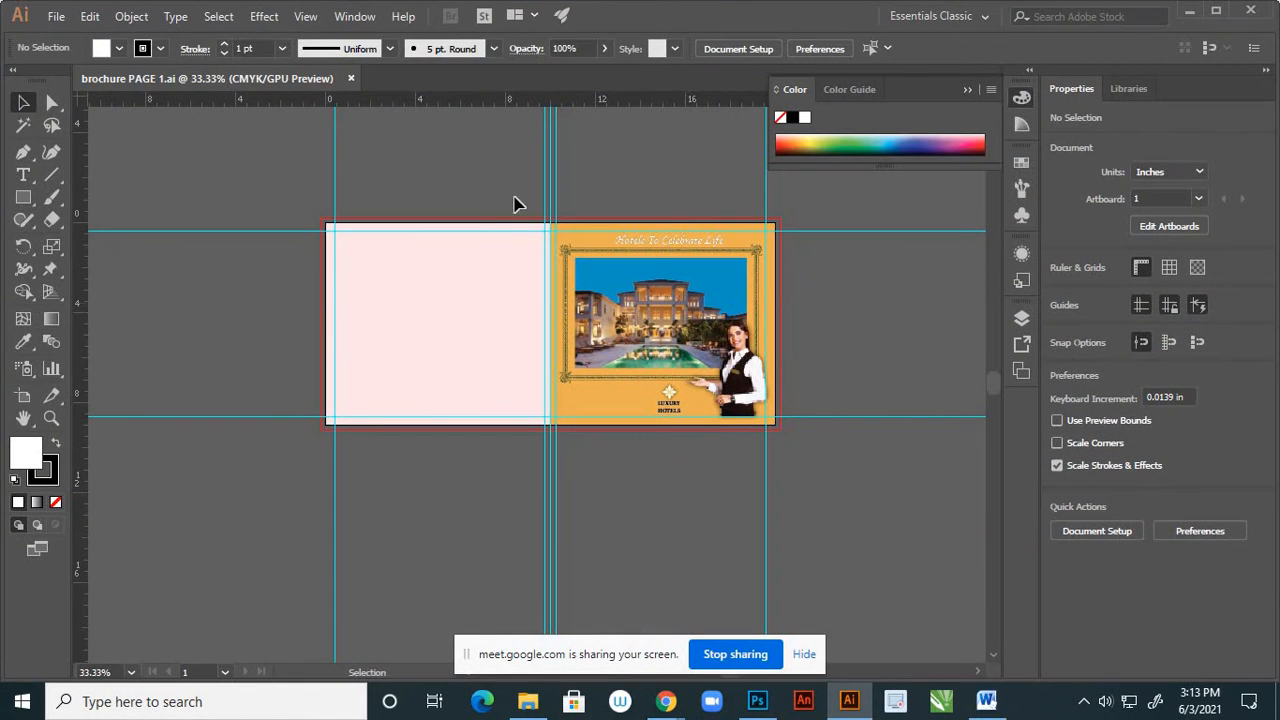
{"action": "left_click", "coordinate": [1021, 318]}
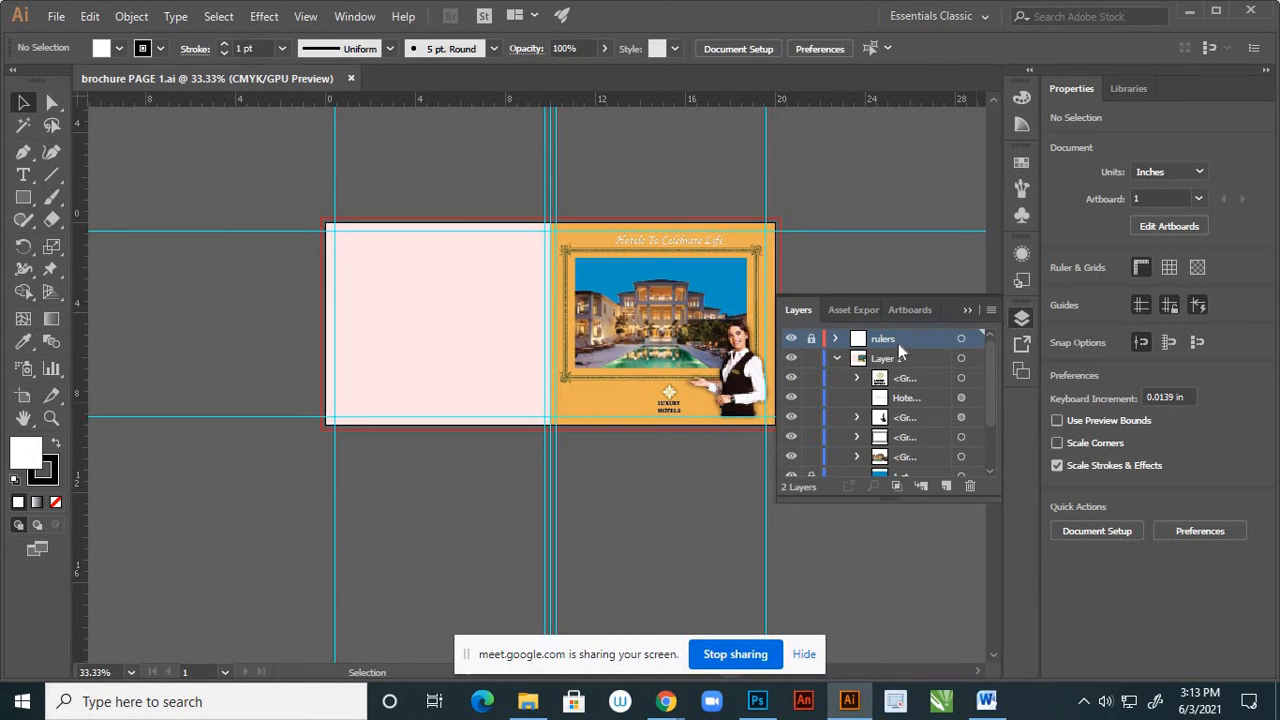
{"action": "left_click", "coordinate": [837, 359]}
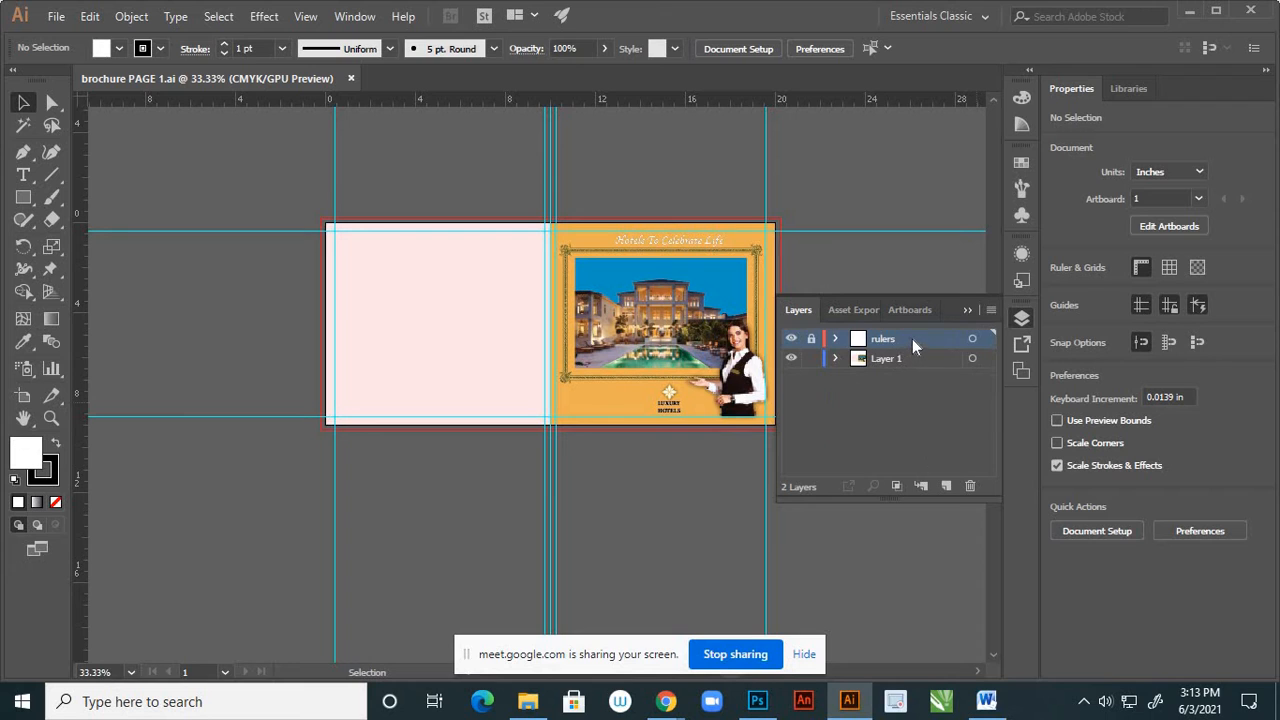
Move the rulers layer below Layer 1, and check what each layer contains by hiding and showing it
{"action": "left_click", "coordinate": [791, 339]}
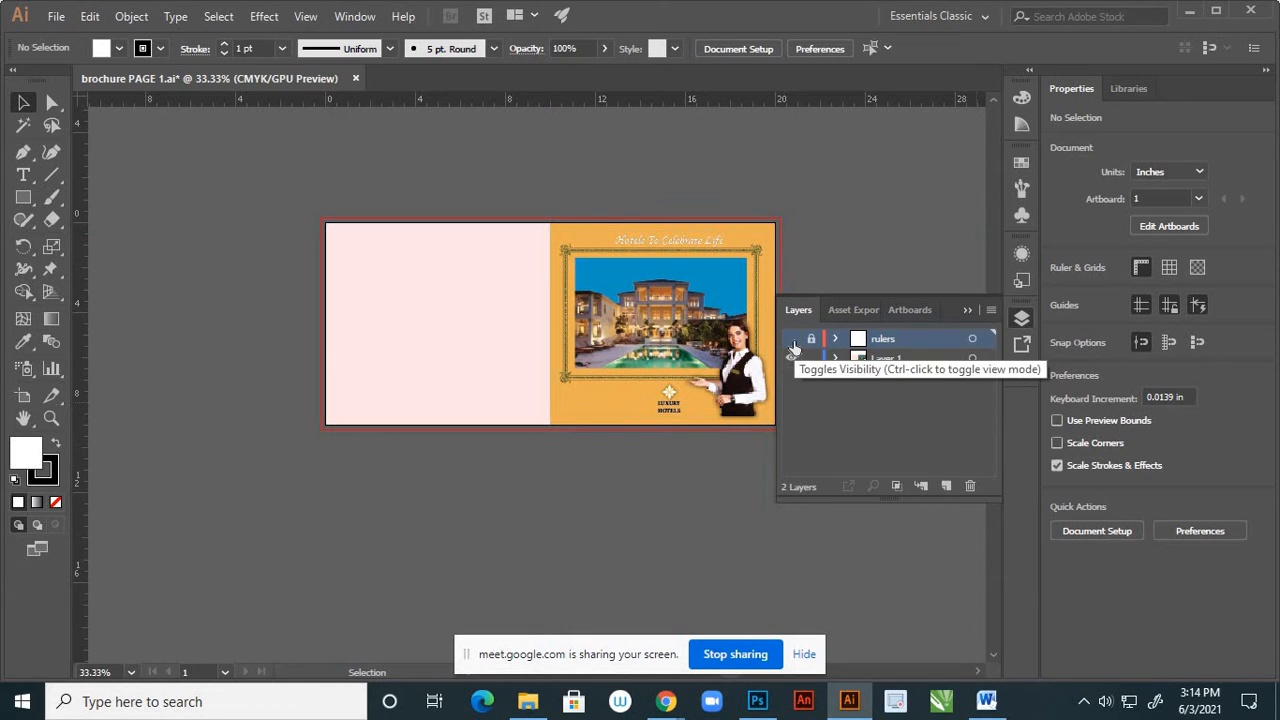
{"action": "left_click", "coordinate": [791, 339]}
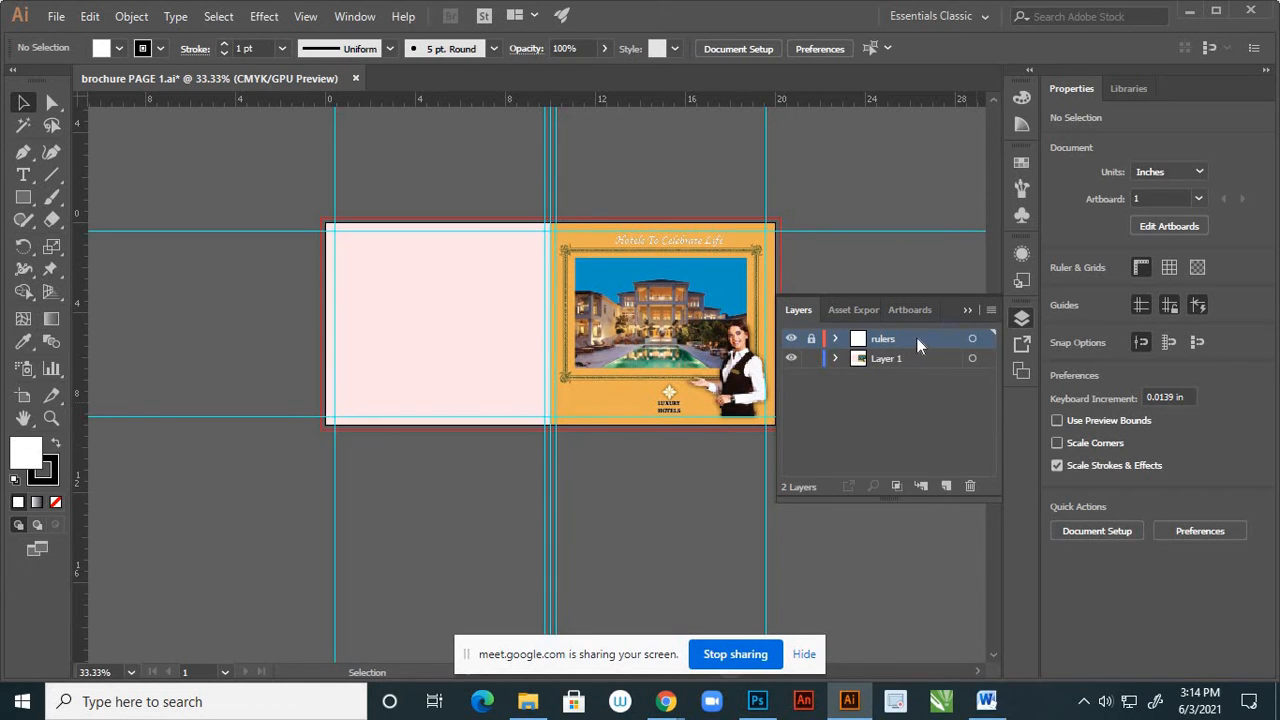
{"action": "left_click_drag", "start_coordinate": [920, 345], "coordinate": [920, 372]}
{"action": "left_click", "coordinate": [791, 339]}
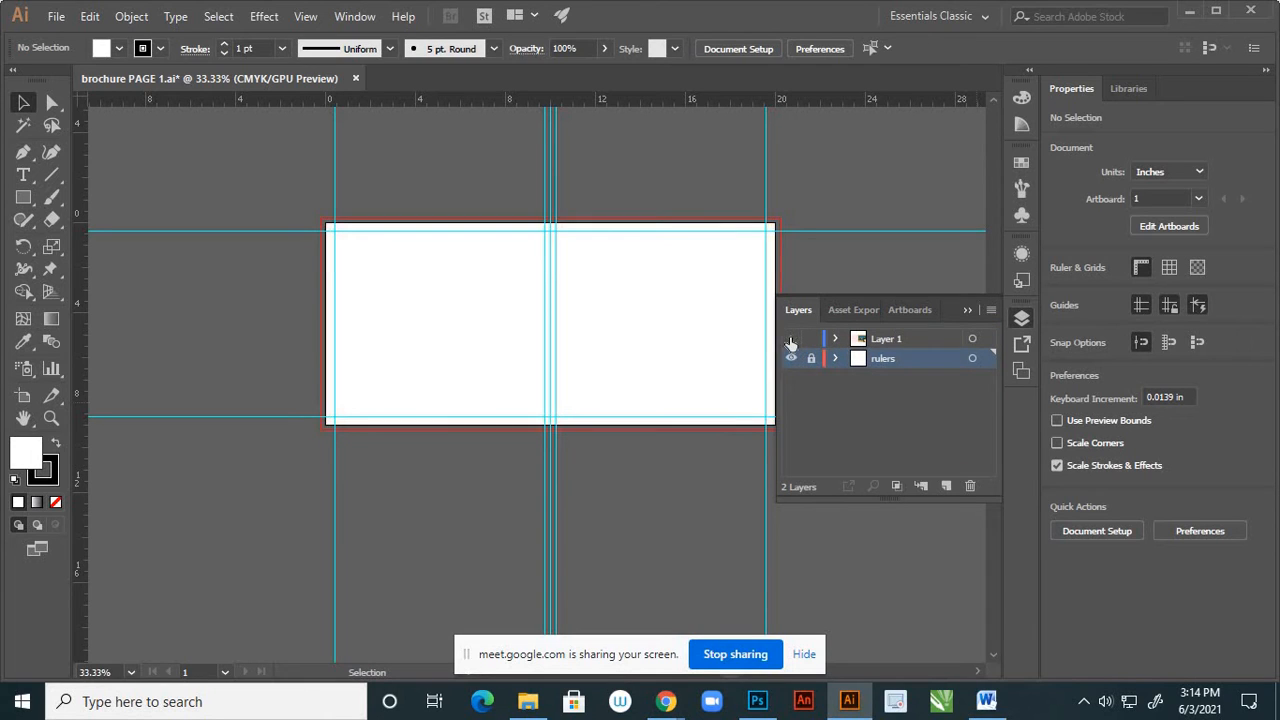
{"action": "left_click", "coordinate": [791, 339]}
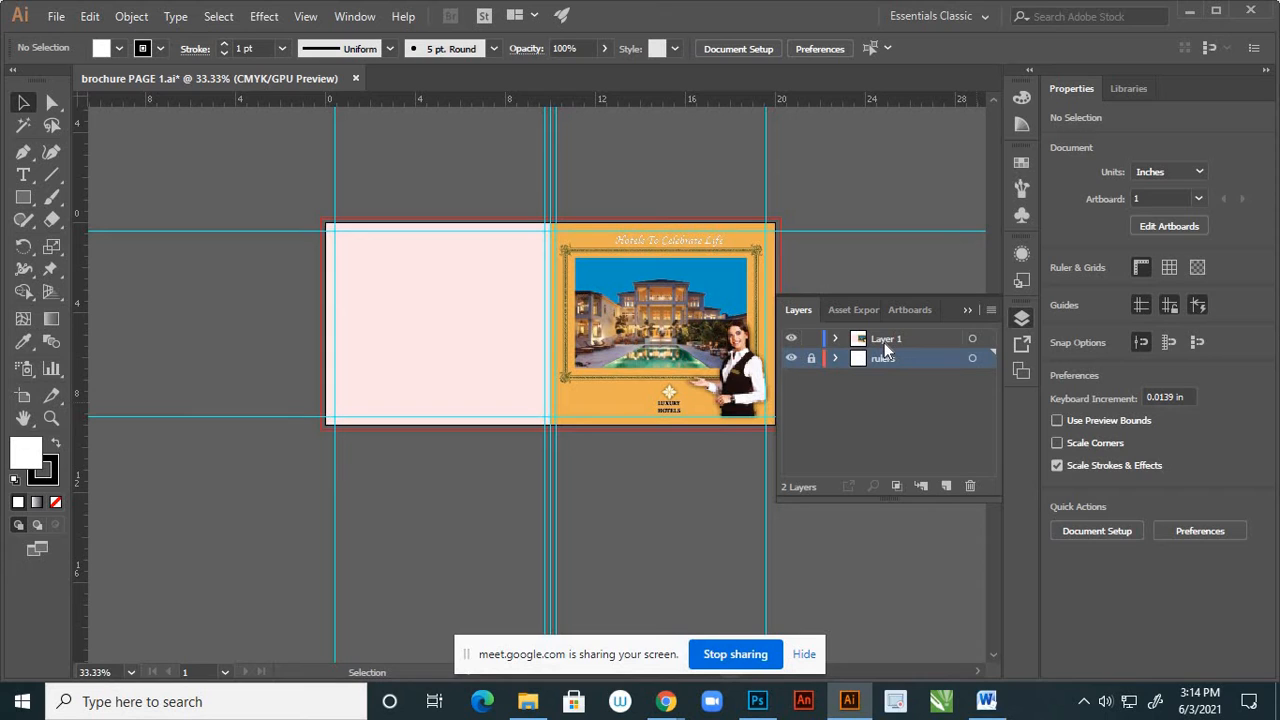
Rename Layer 1 to page 1 and lock it
{"action": "double_click", "coordinate": [890, 339]}
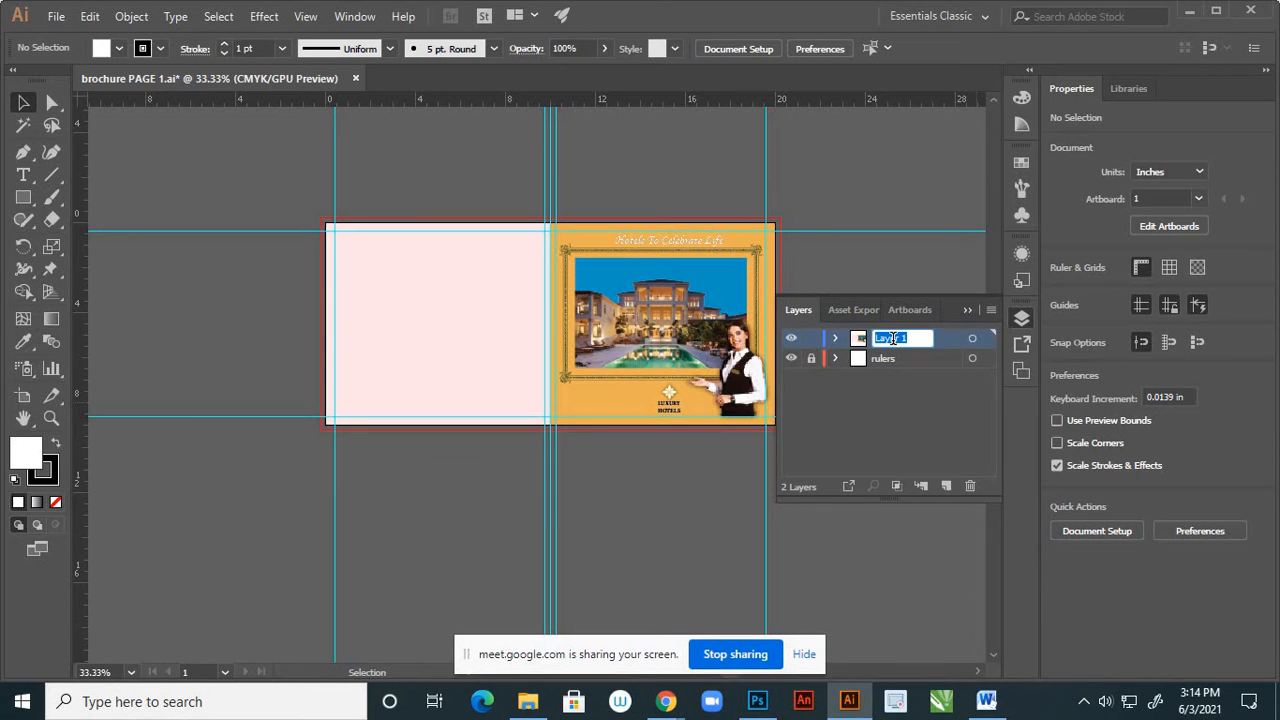
{"action": "type", "text": "pag"}
{"action": "key", "text": "Return"}
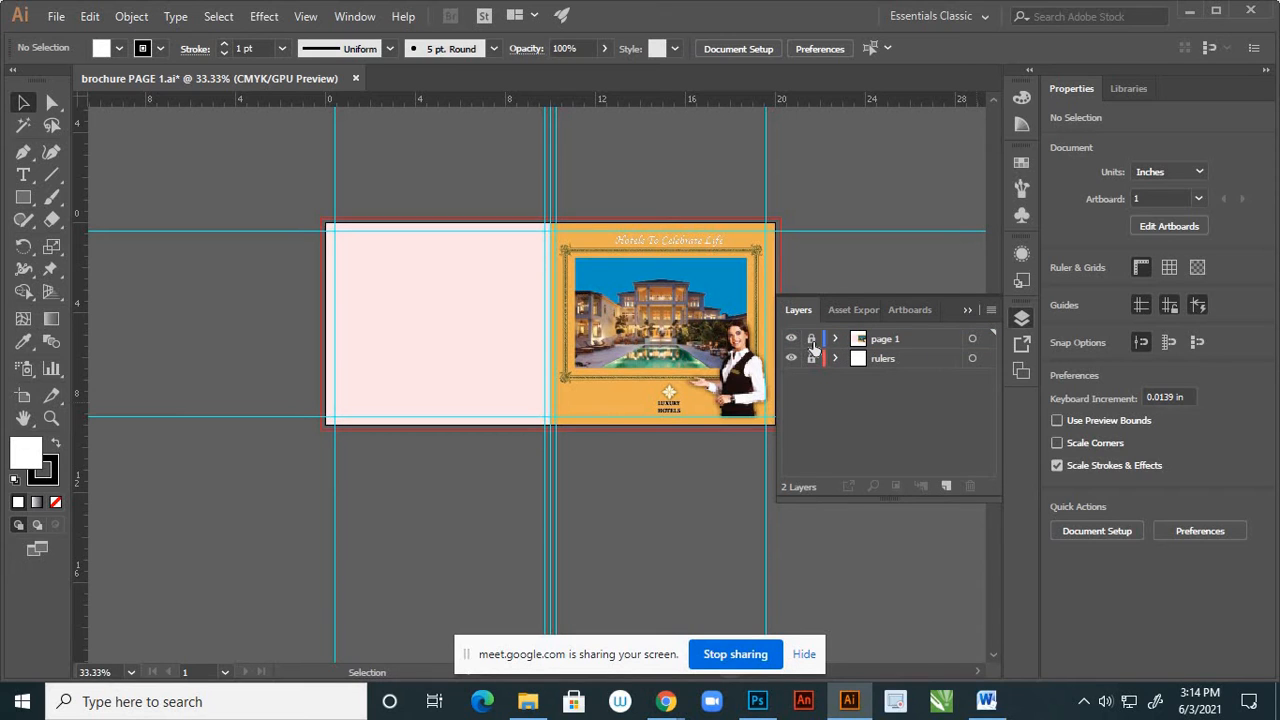
Add a new layer above the page 1 layer and collapse the layer list
{"action": "left_click", "coordinate": [914, 342]}
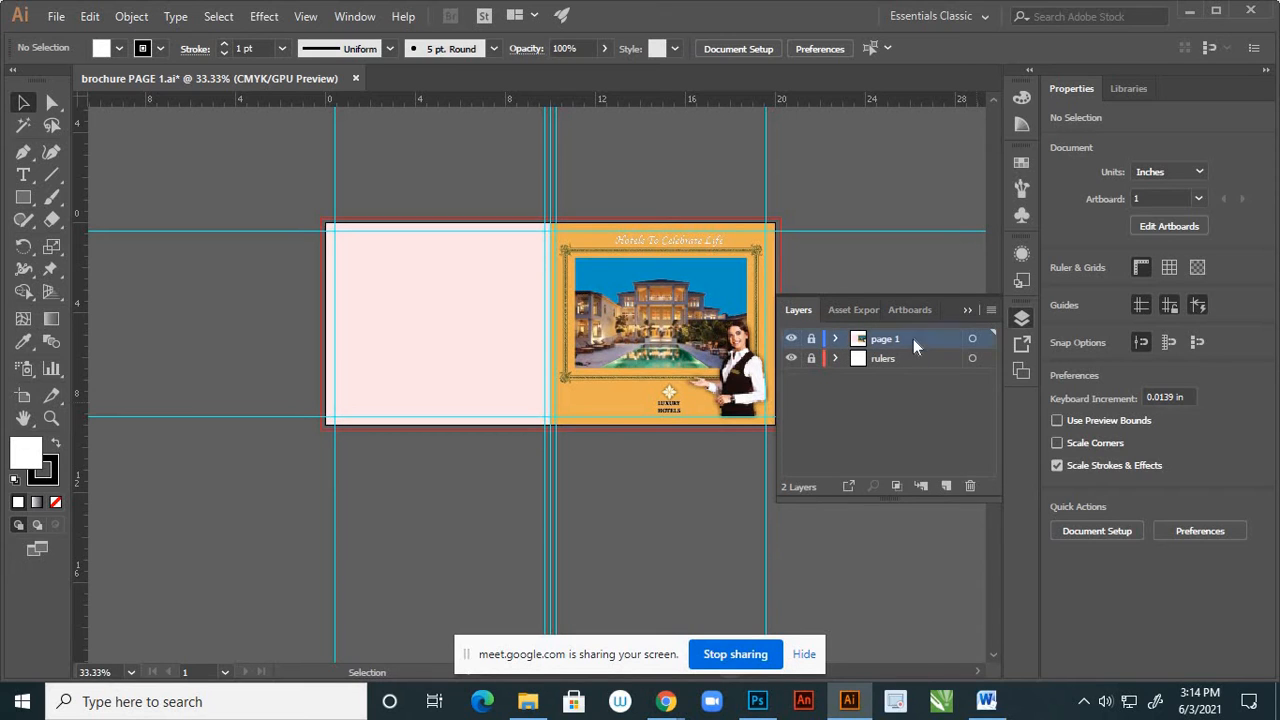
{"action": "left_click", "coordinate": [946, 485]}
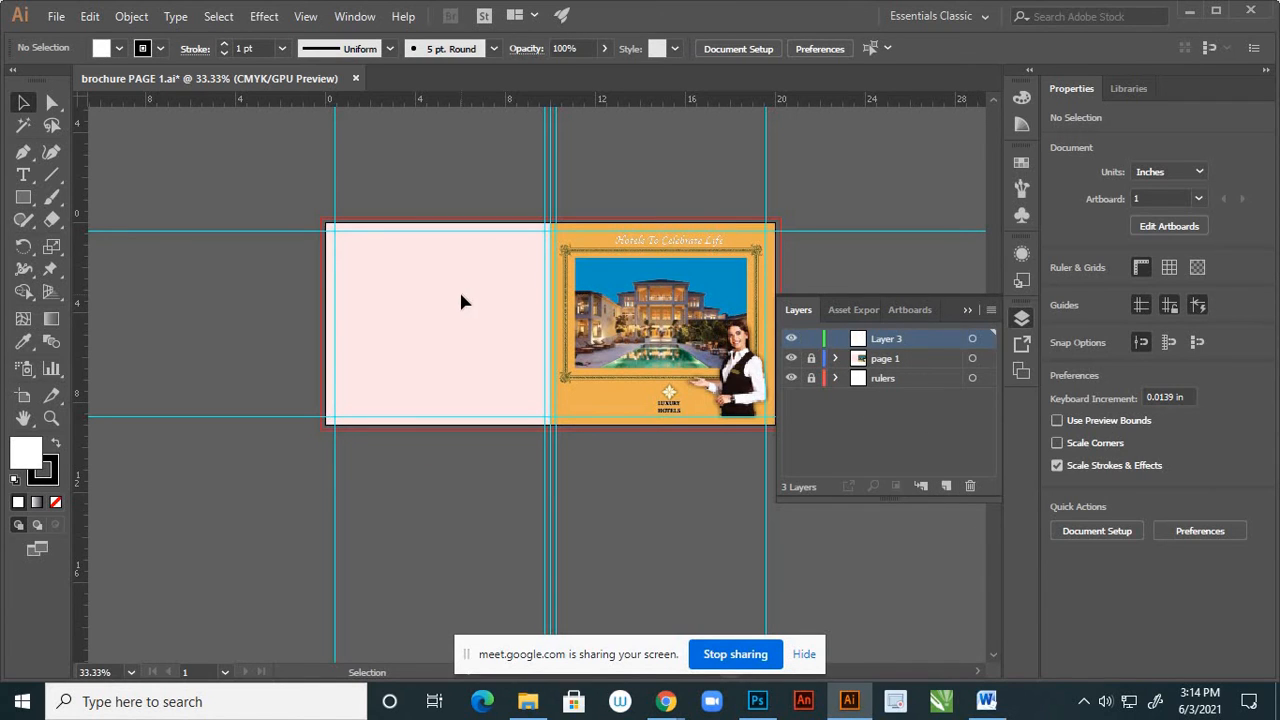
{"action": "left_click", "coordinate": [967, 310]}
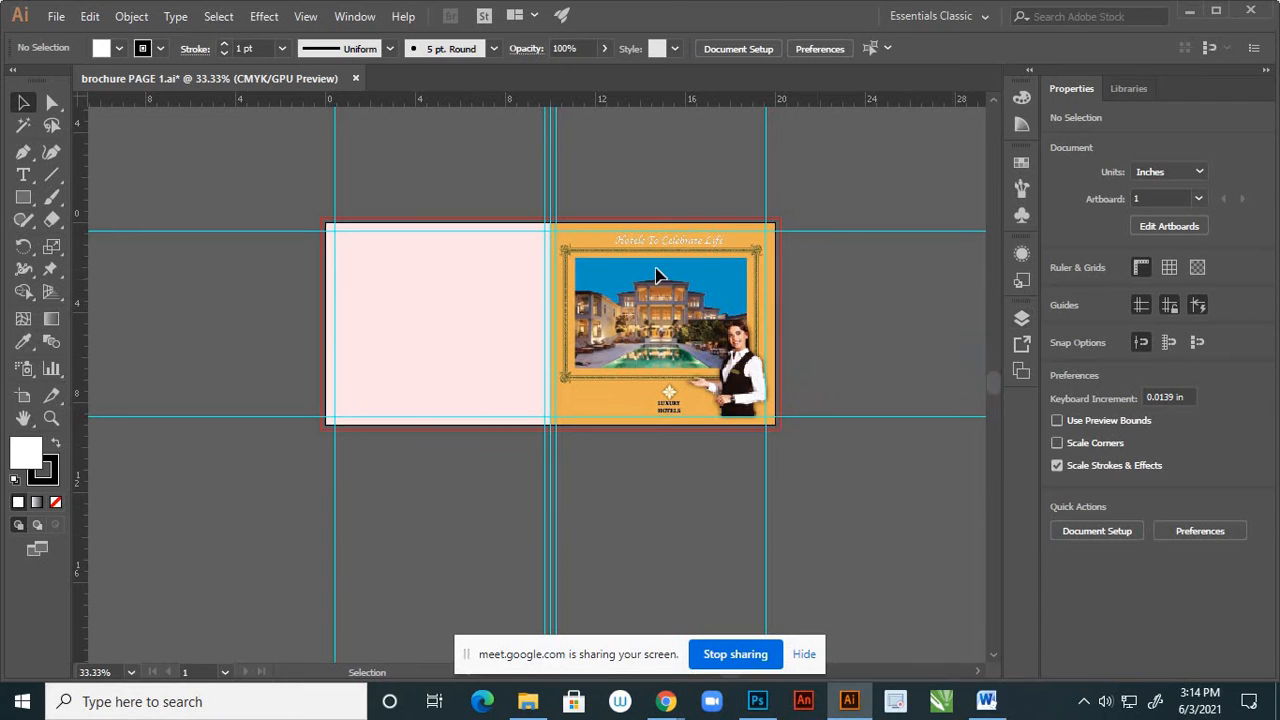
Choose images 1, 2 and 3 from the page 2 and 3 folder for placing as linked files
{"action": "scroll", "coordinate": [440, 226], "scroll_direction": "up", "scroll_amount": 2}
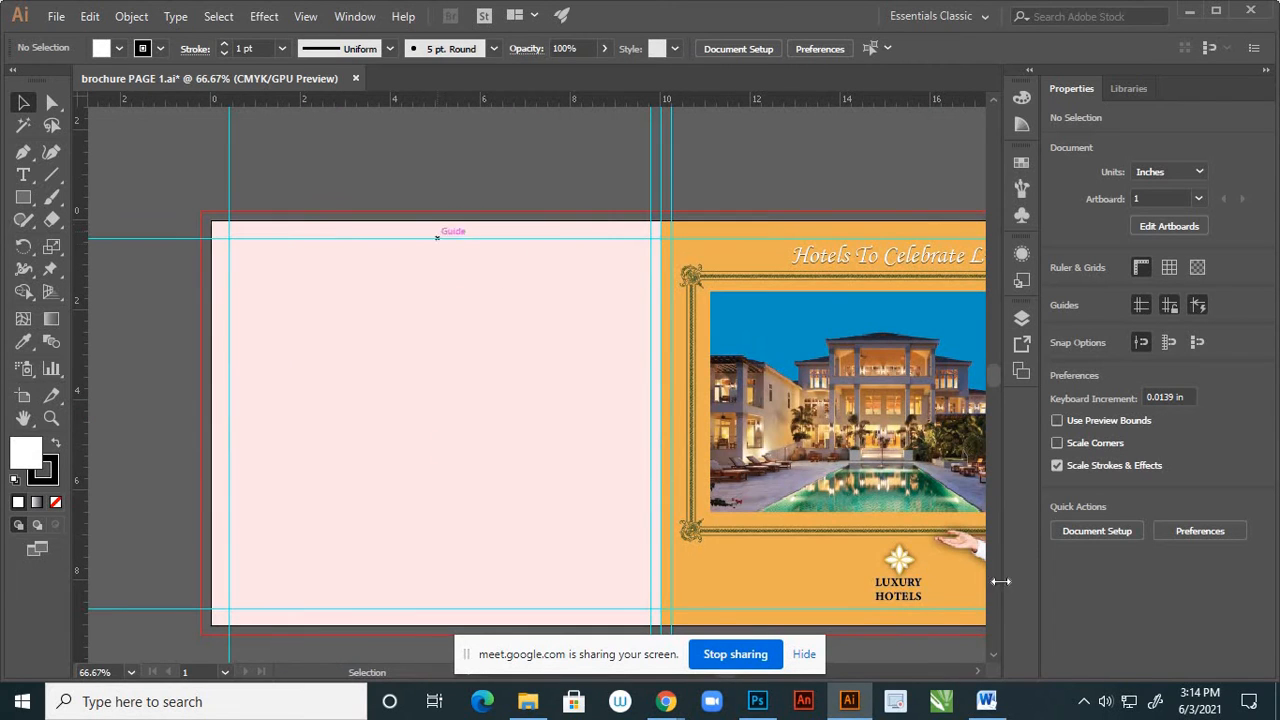
{"action": "left_click", "coordinate": [54, 18]}
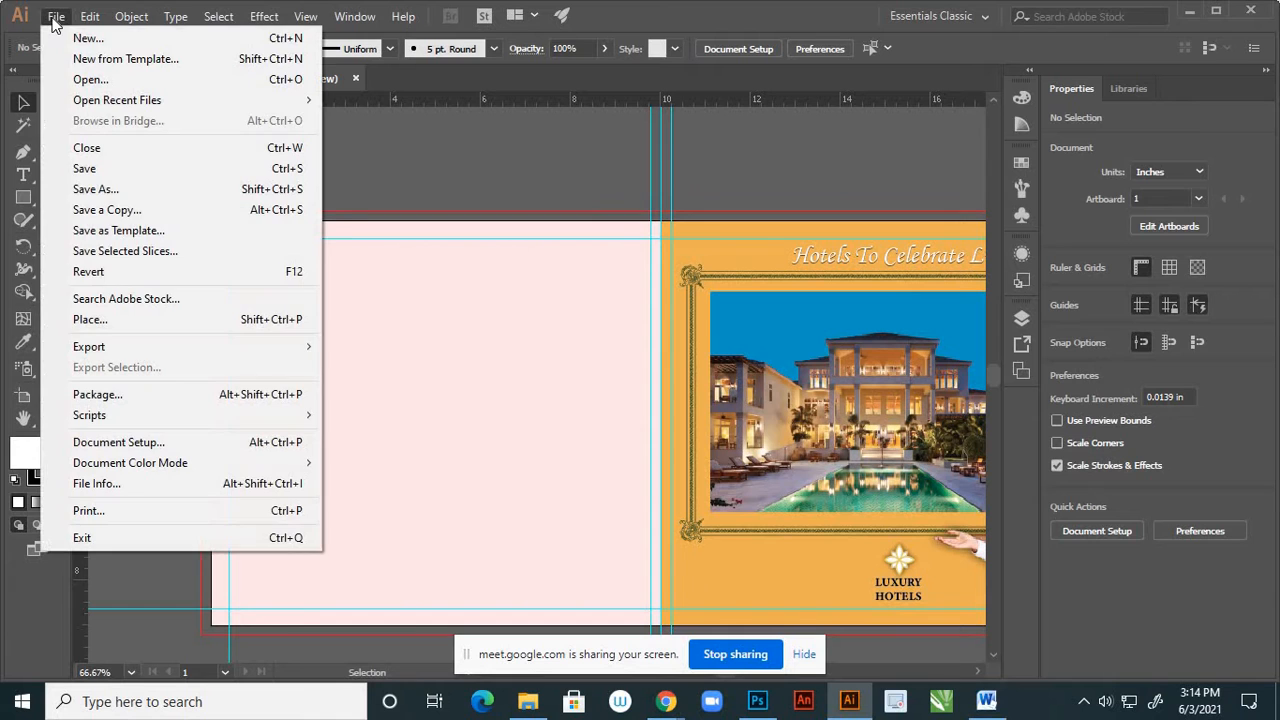
{"action": "left_click", "coordinate": [88, 320]}
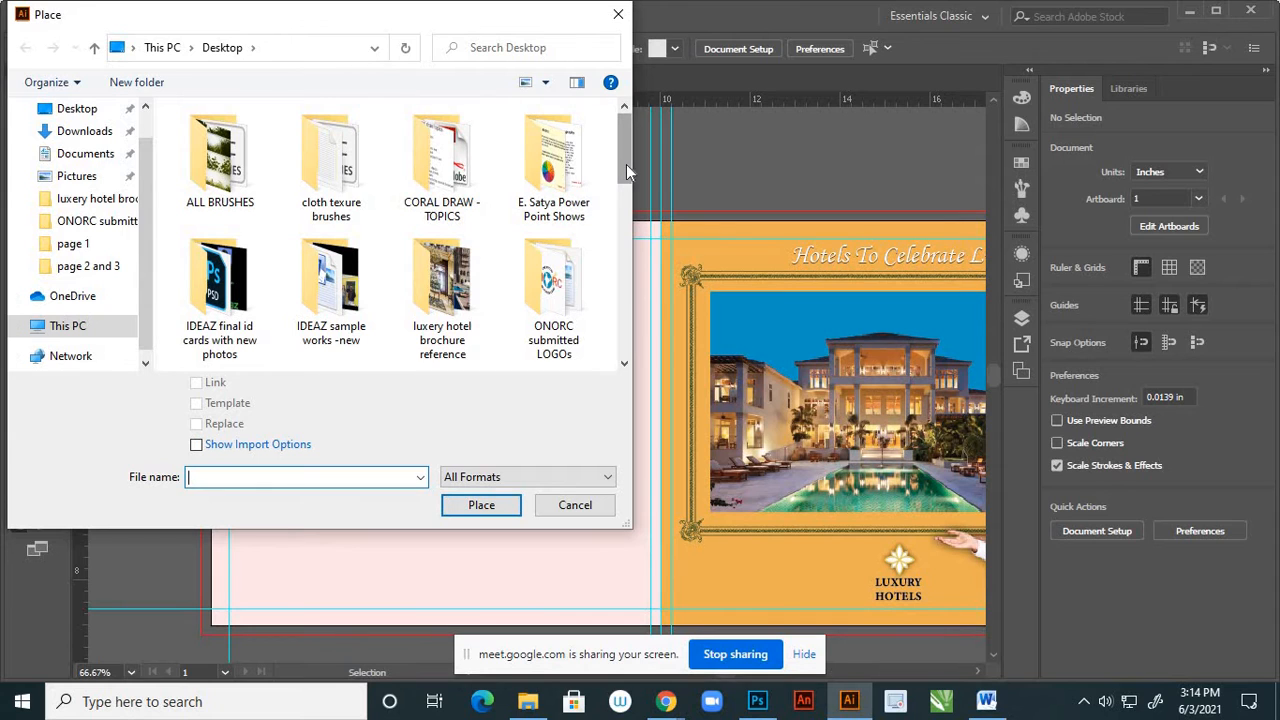
{"action": "double_click", "coordinate": [450, 312]}
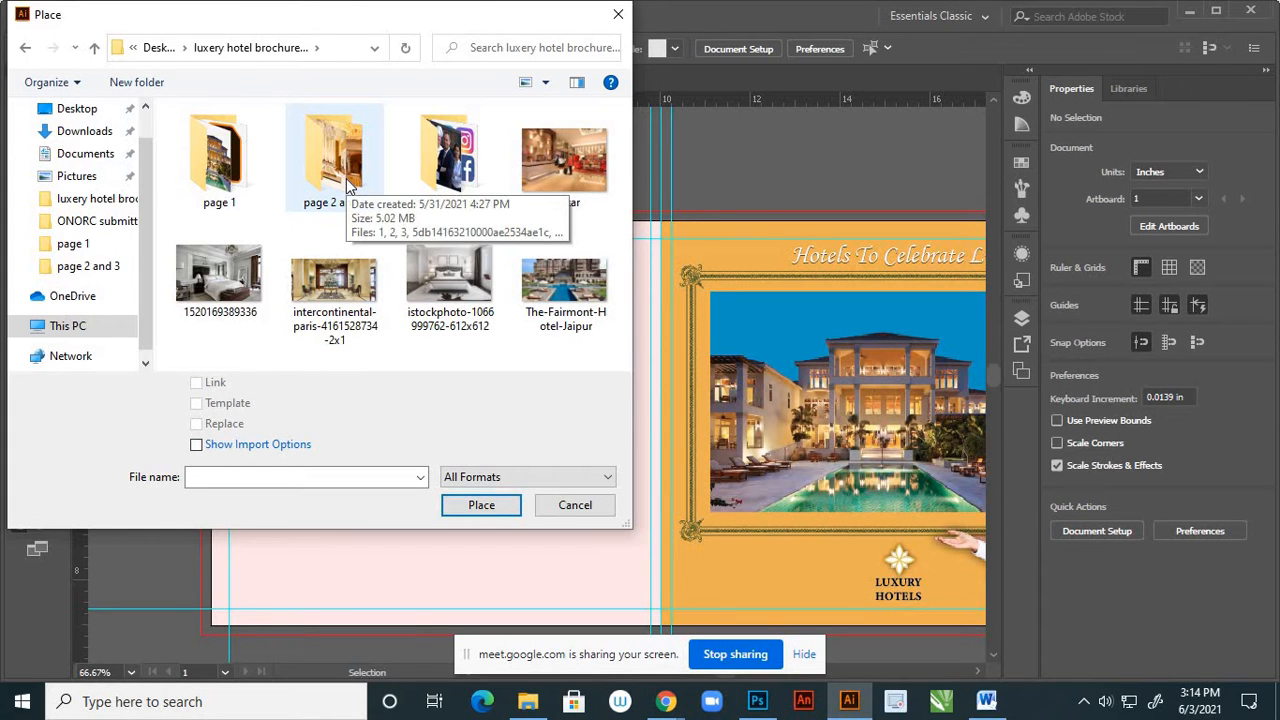
{"action": "double_click", "coordinate": [348, 187]}
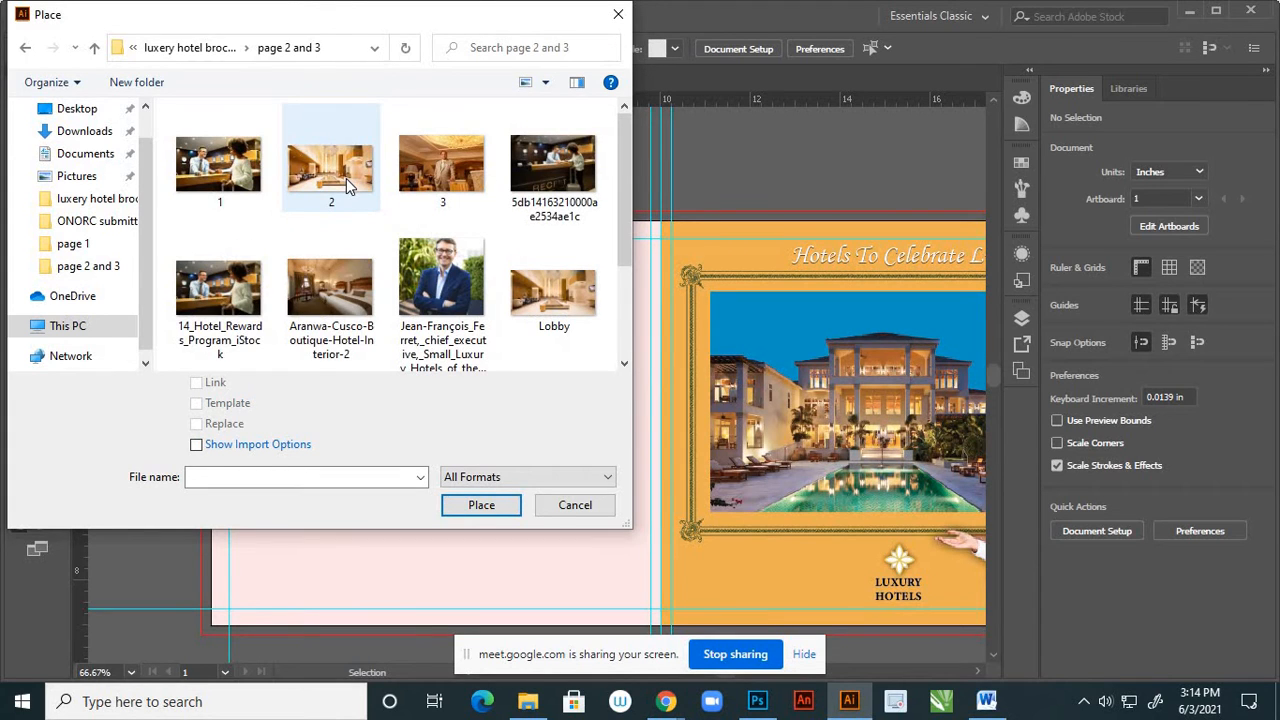
{"action": "left_click_drag", "start_coordinate": [624, 215], "coordinate": [607, 327]}
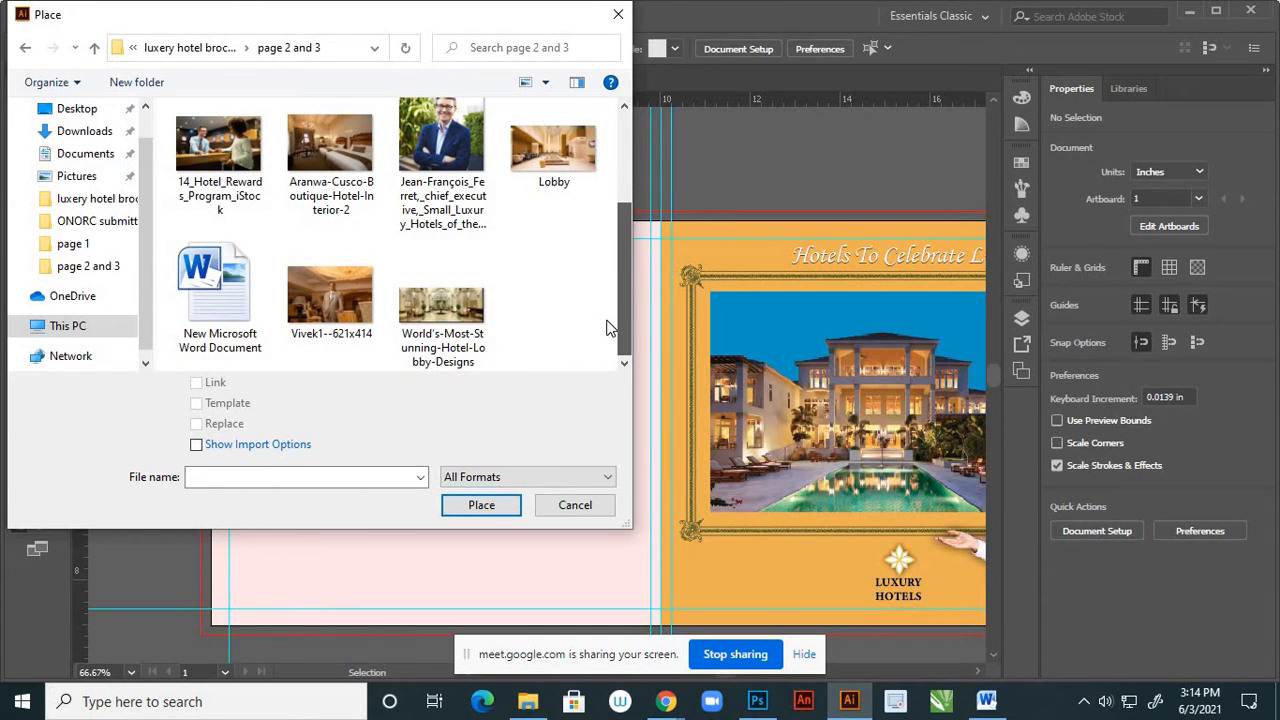
{"action": "left_click_drag", "start_coordinate": [612, 302], "coordinate": [623, 205]}
{"action": "left_click", "coordinate": [237, 186]}
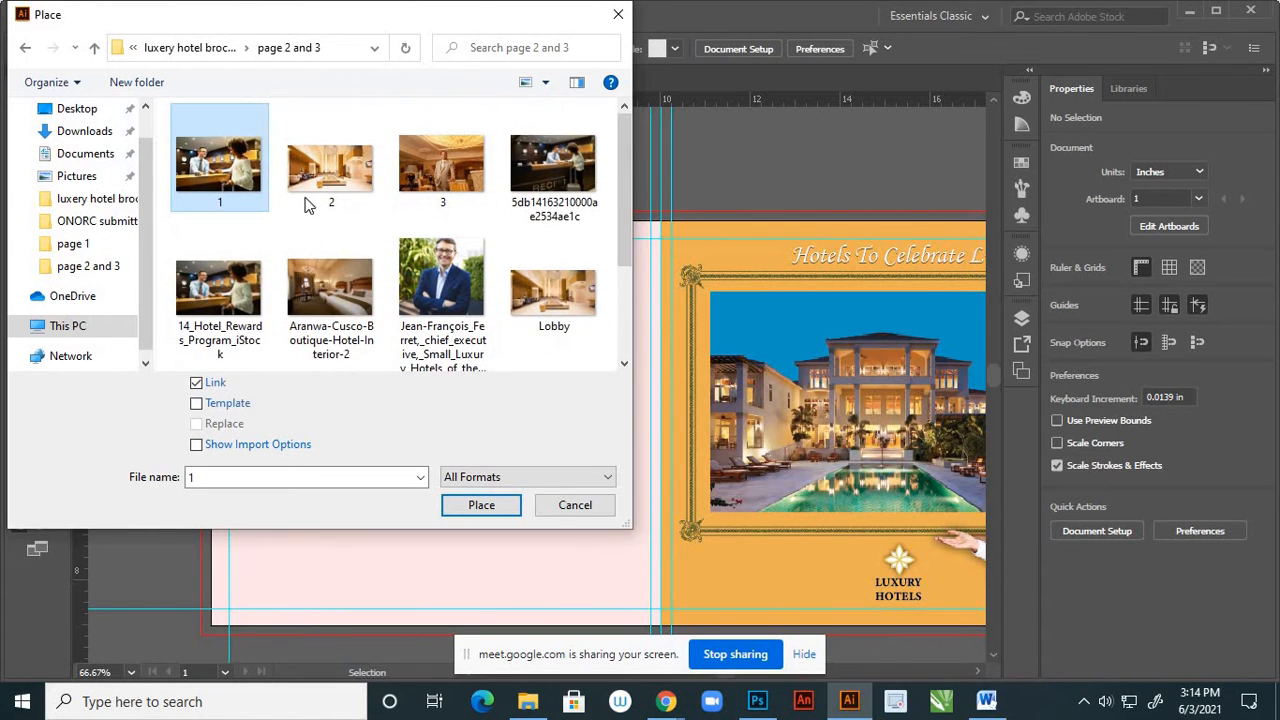
{"action": "left_click", "coordinate": [329, 196], "text": "ctrl"}
{"action": "left_click", "coordinate": [435, 190], "text": "ctrl"}
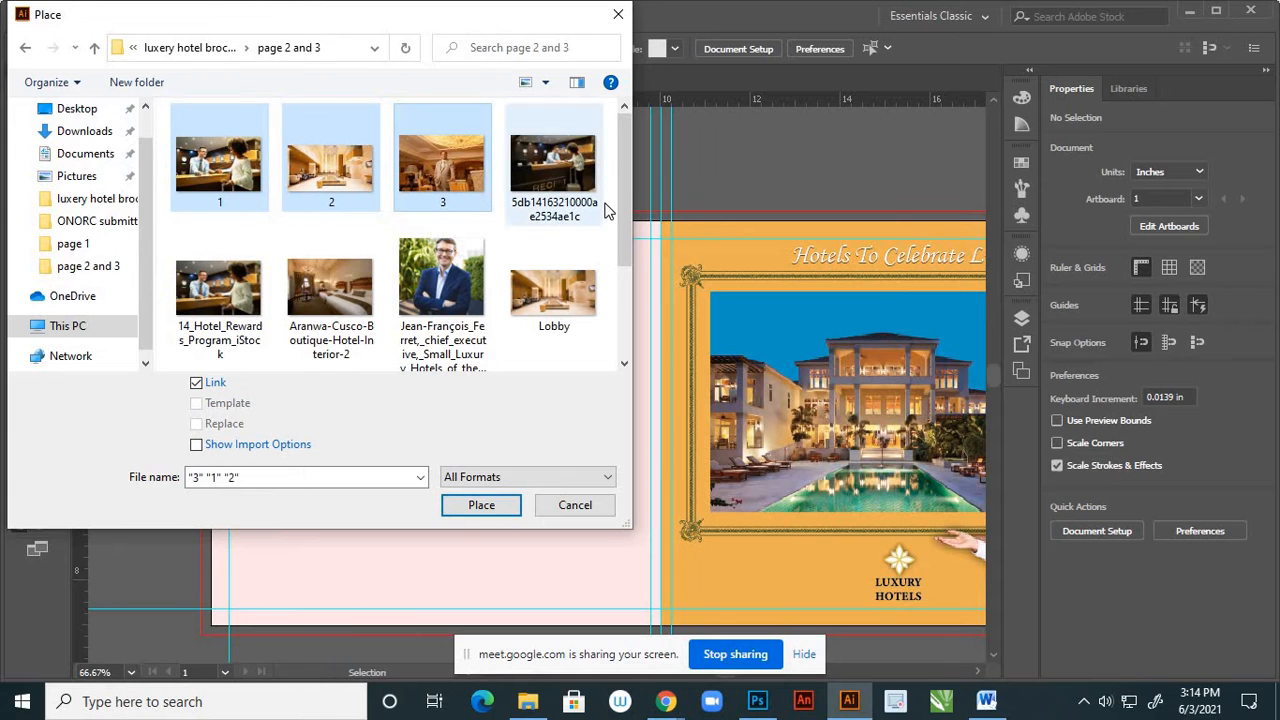
{"action": "left_click_drag", "start_coordinate": [625, 215], "coordinate": [623, 275]}
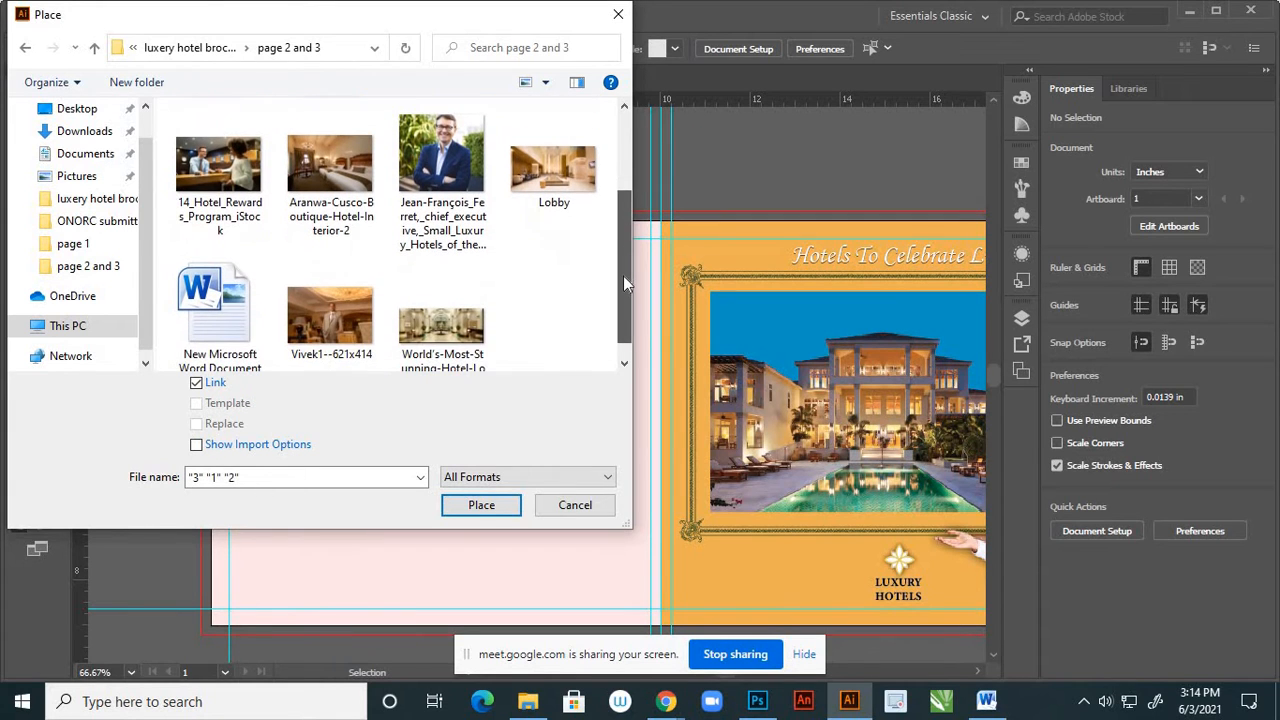
{"action": "left_click", "coordinate": [483, 506]}
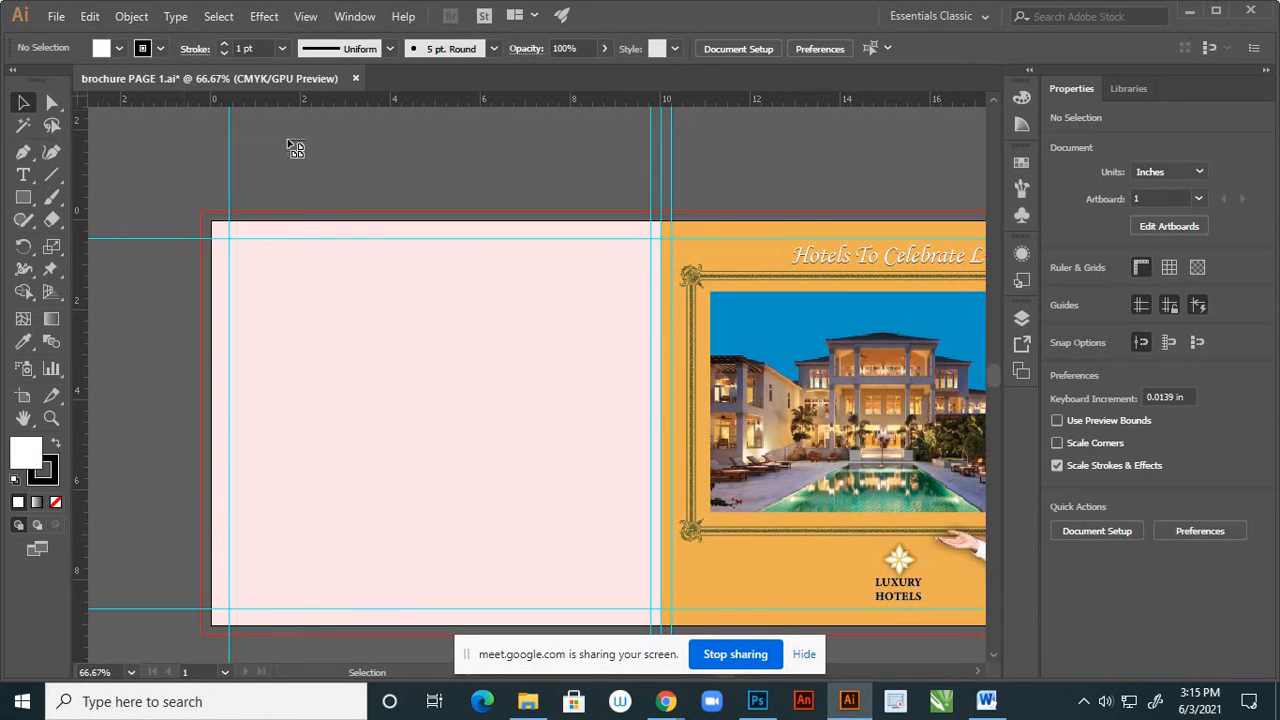
Place the reception photo and the lobby photo over the pink page, and the suited man photo above the orange cover page
{"action": "left_click", "coordinate": [256, 145]}
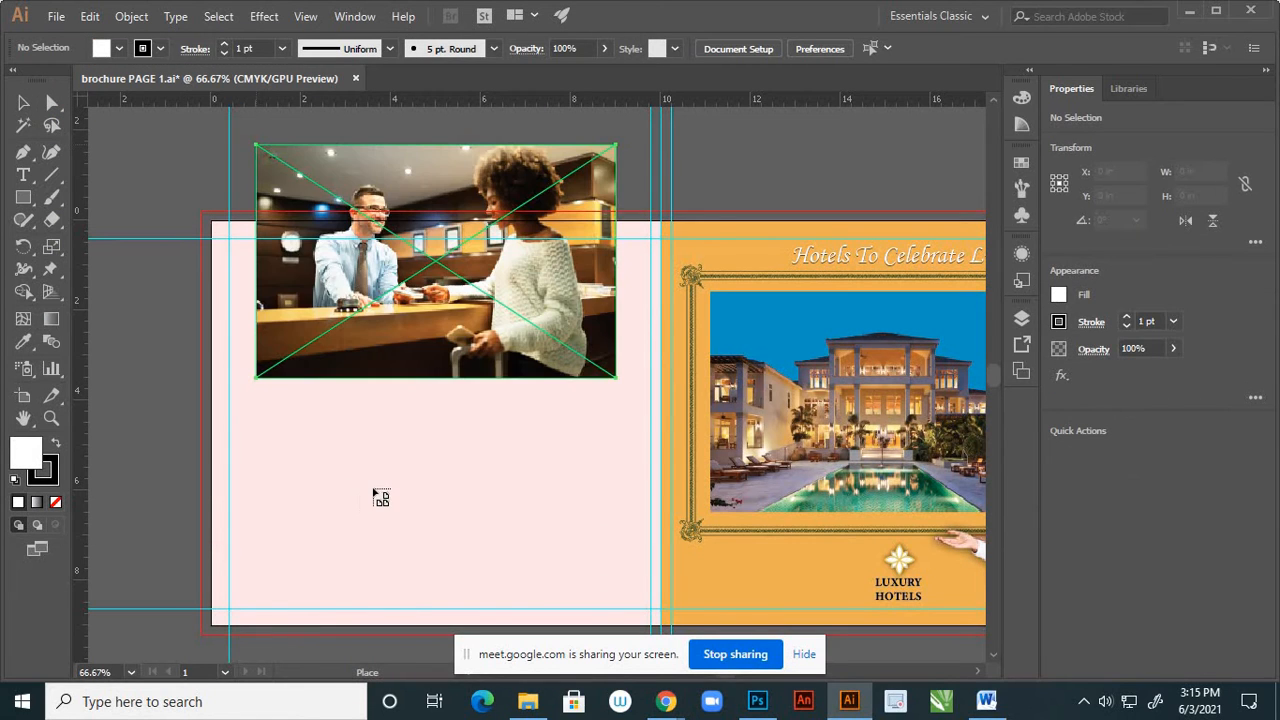
{"action": "left_click", "coordinate": [372, 490]}
{"action": "left_click", "coordinate": [829, 132]}
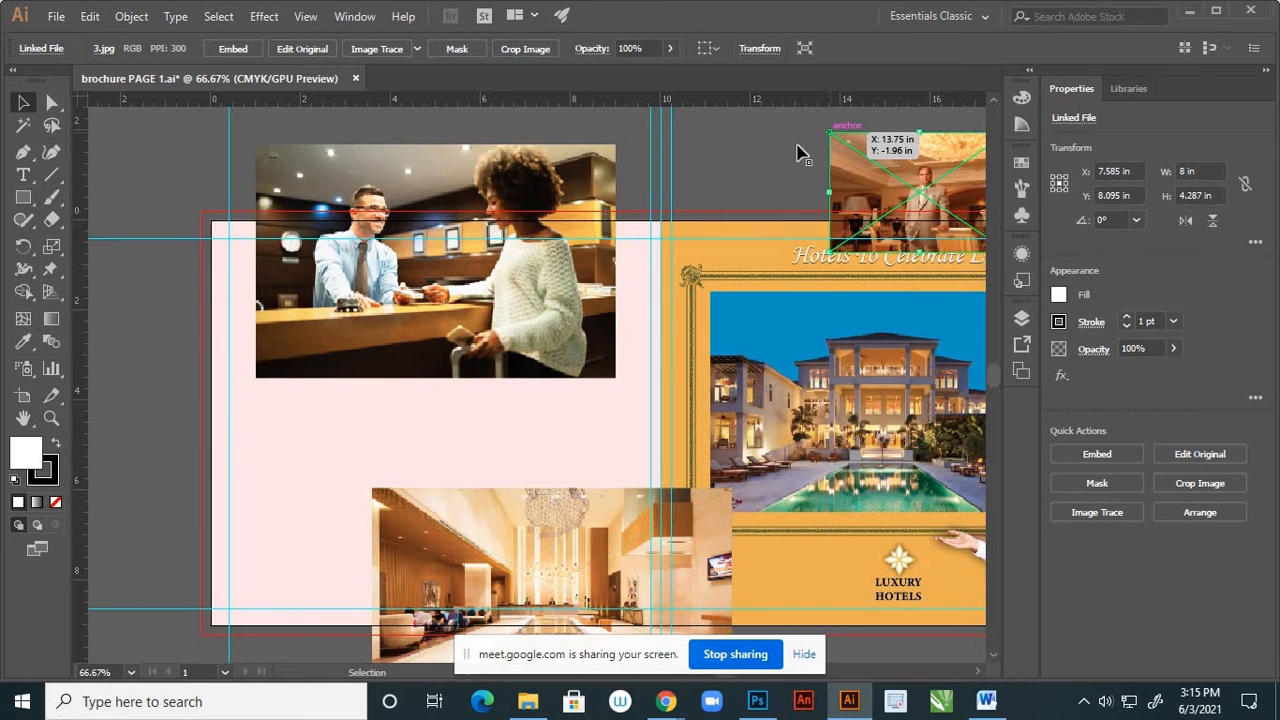
{"action": "left_click", "coordinate": [723, 197]}
{"action": "scroll", "coordinate": [730, 210], "scroll_direction": "down", "scroll_amount": 2, "text": "alt"}
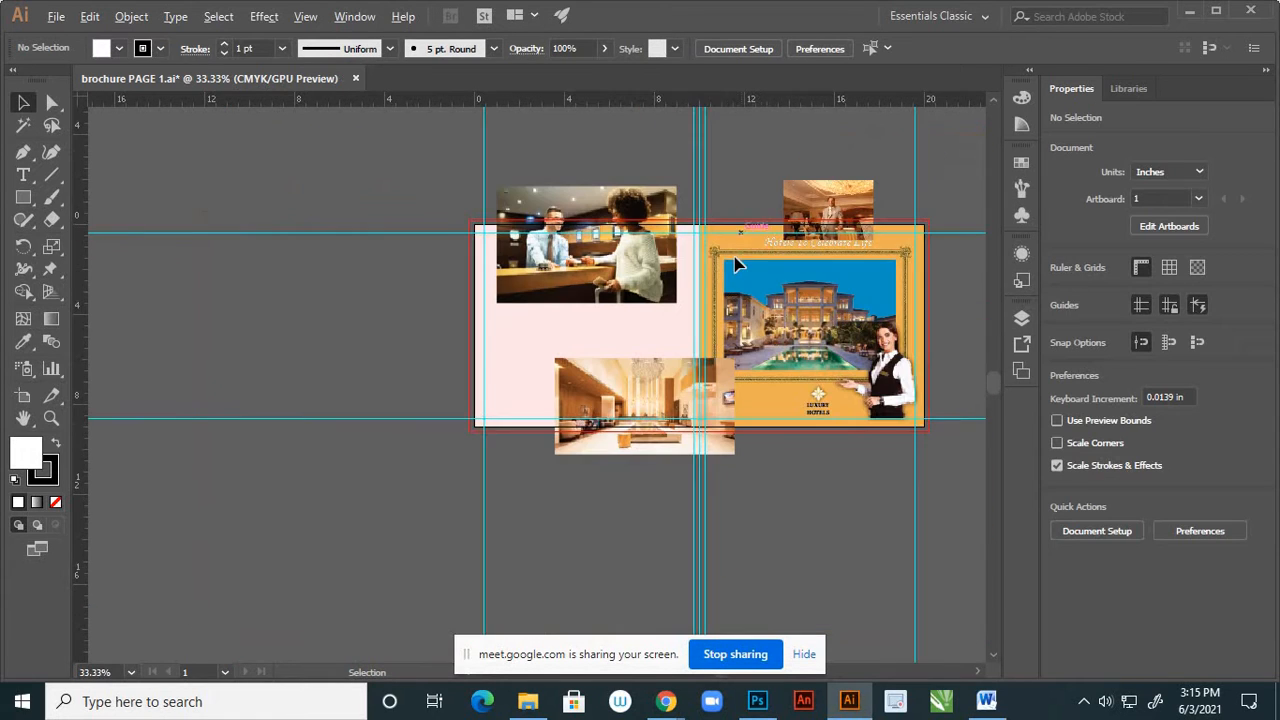
{"action": "scroll", "coordinate": [672, 271], "scroll_direction": "up", "scroll_amount": 1, "text": "alt"}
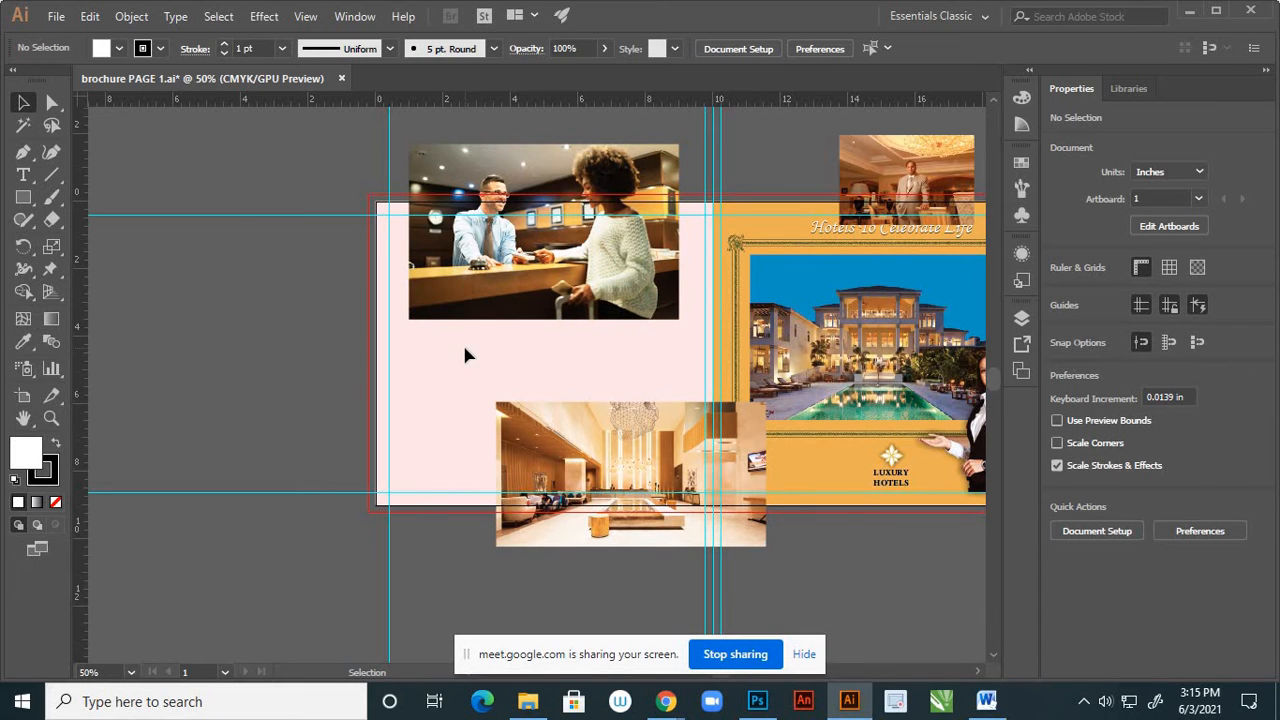
{"action": "scroll", "coordinate": [464, 355], "scroll_direction": "down", "scroll_amount": 1, "text": "alt"}
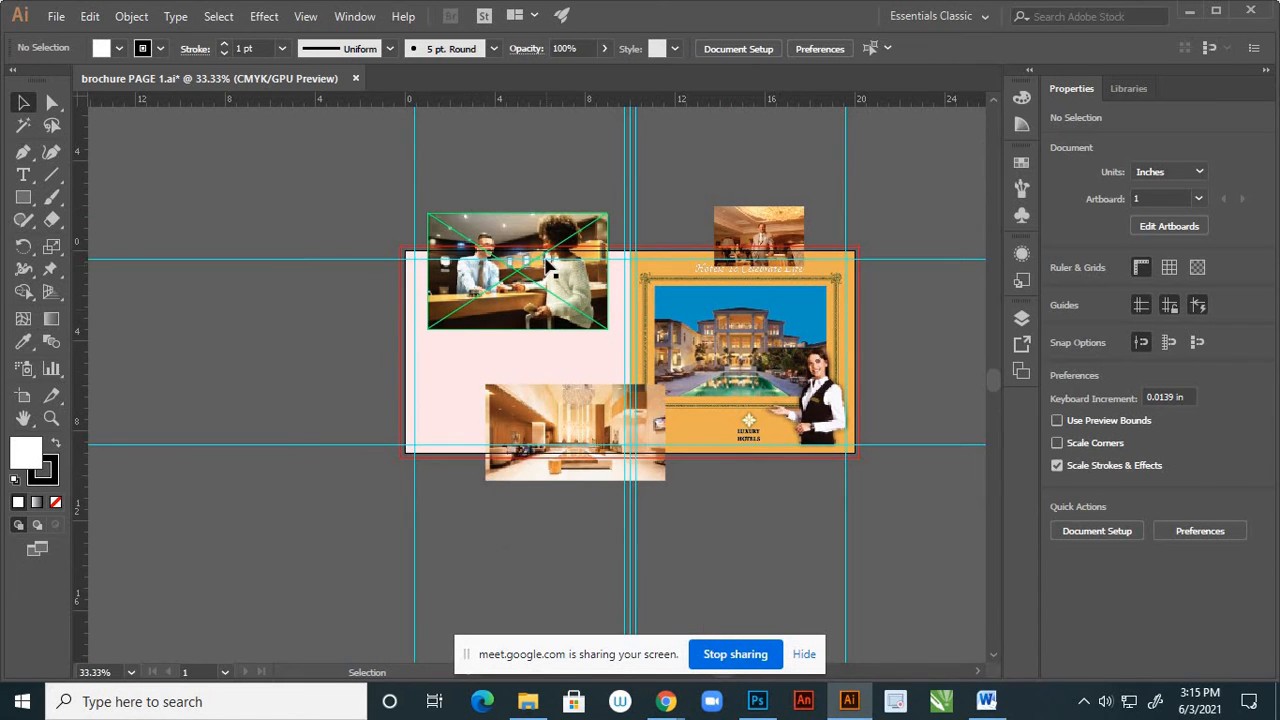
{"action": "key", "text": "alt"}
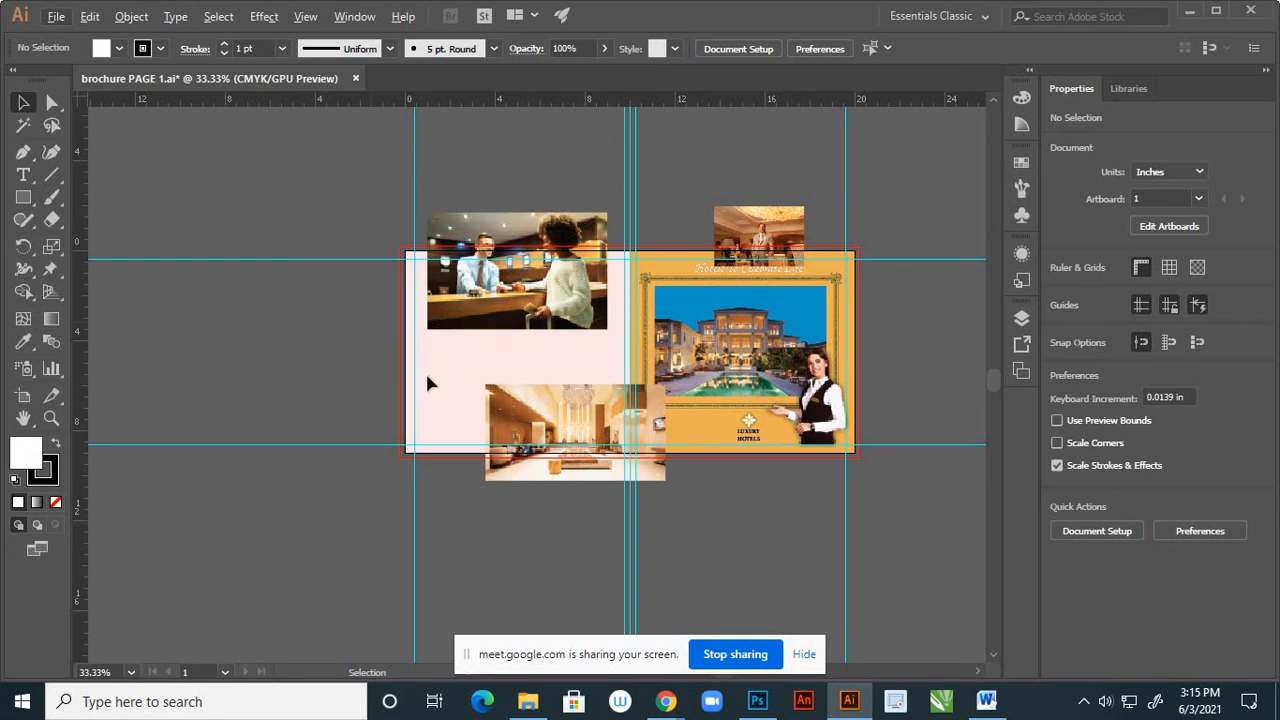
Delete the placed reception, suited man and lobby photos from the brochure
{"action": "left_click", "coordinate": [509, 316]}
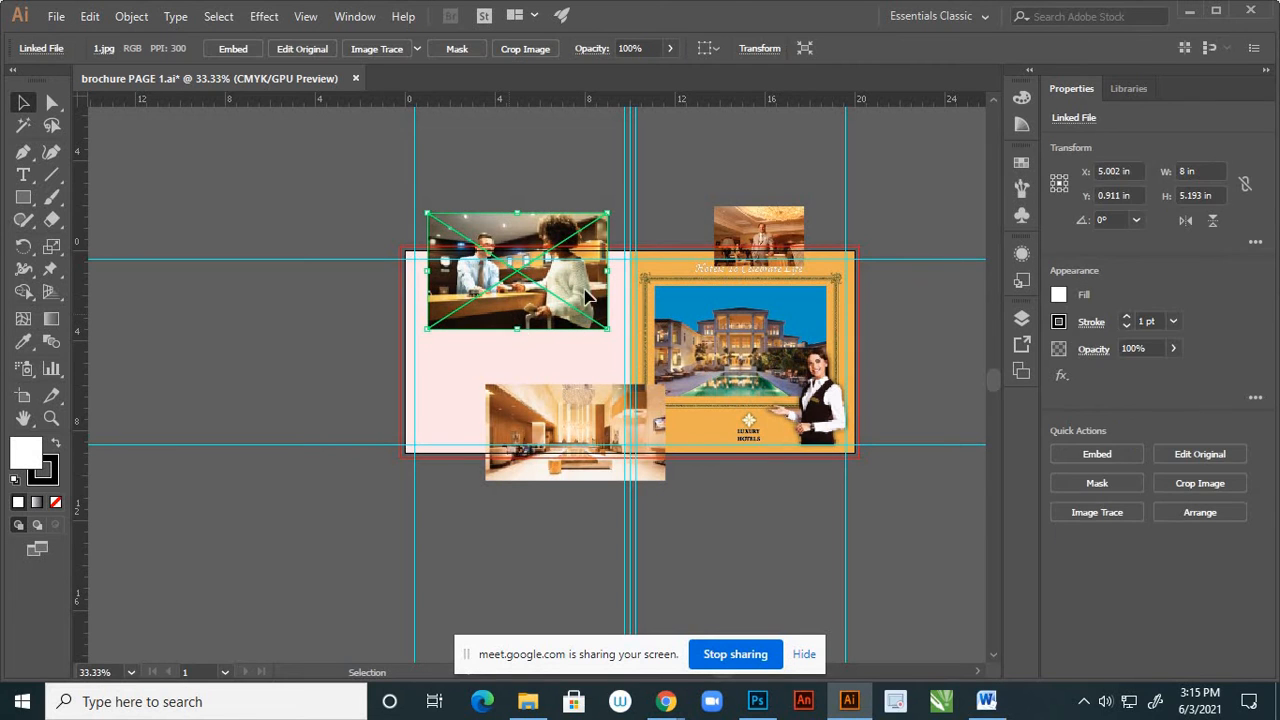
{"action": "key", "text": "Delete"}
{"action": "left_click", "coordinate": [790, 232]}
{"action": "key", "text": "Delete"}
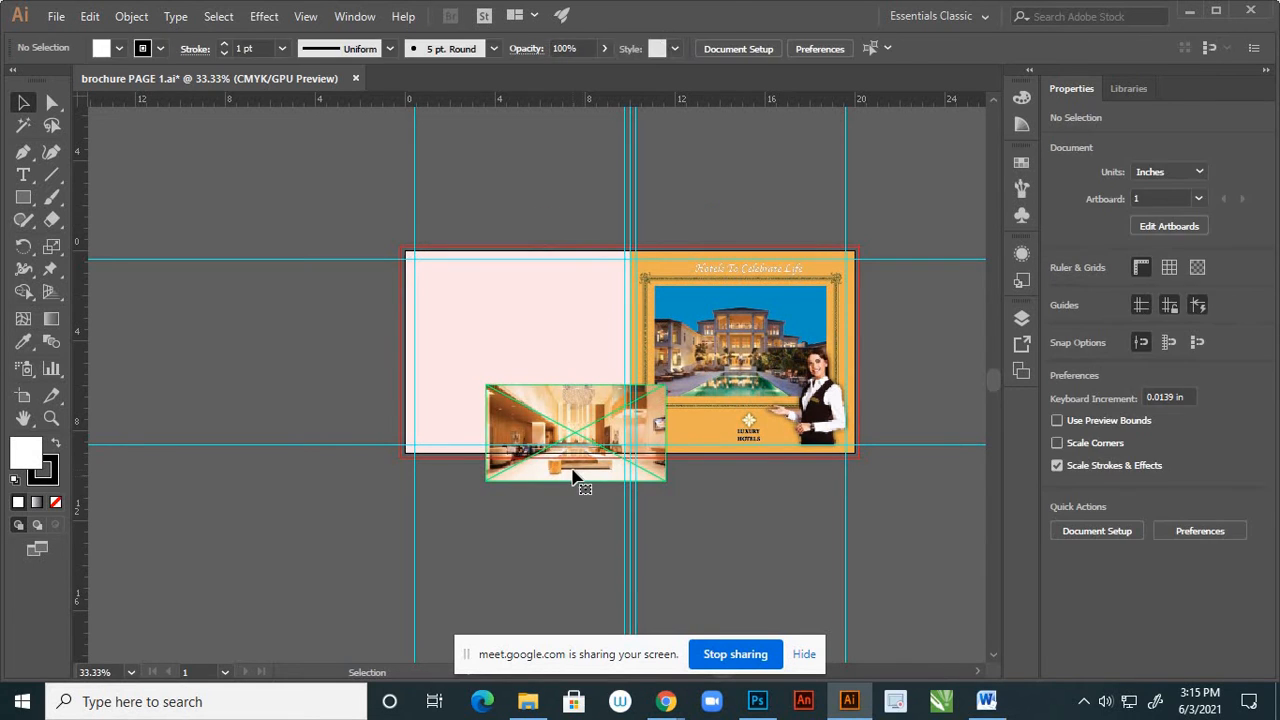
{"action": "left_click", "coordinate": [577, 472]}
{"action": "key", "text": "Delete"}
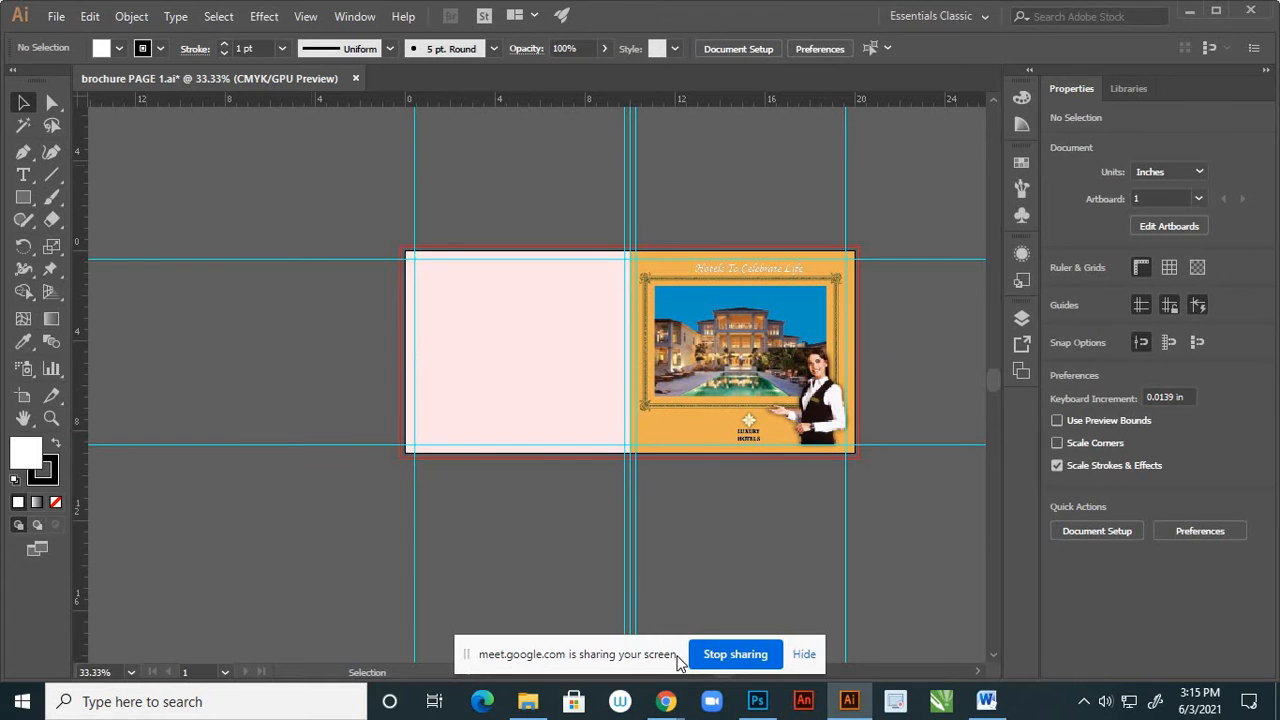
Switch to Photoshop and open the social media logos PNG and the hotel staff group photo from the page 4 visit again folder
{"action": "left_click", "coordinate": [757, 704]}
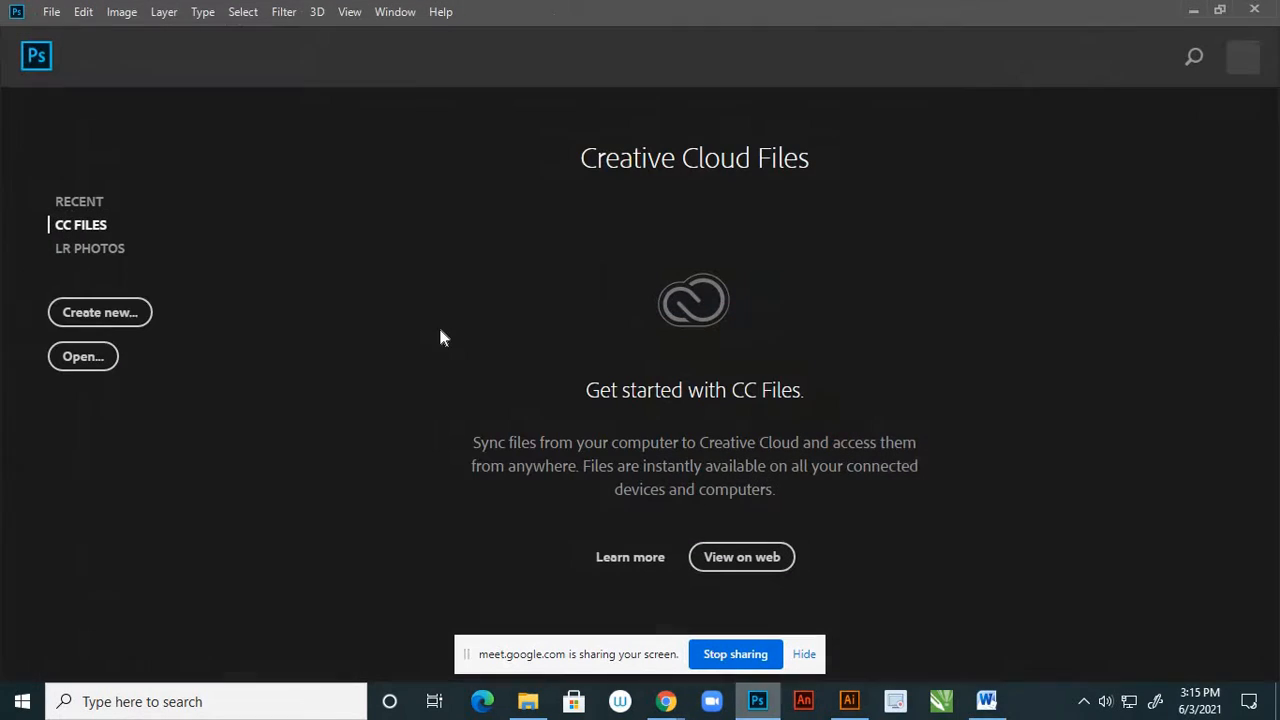
{"action": "left_click", "coordinate": [52, 12]}
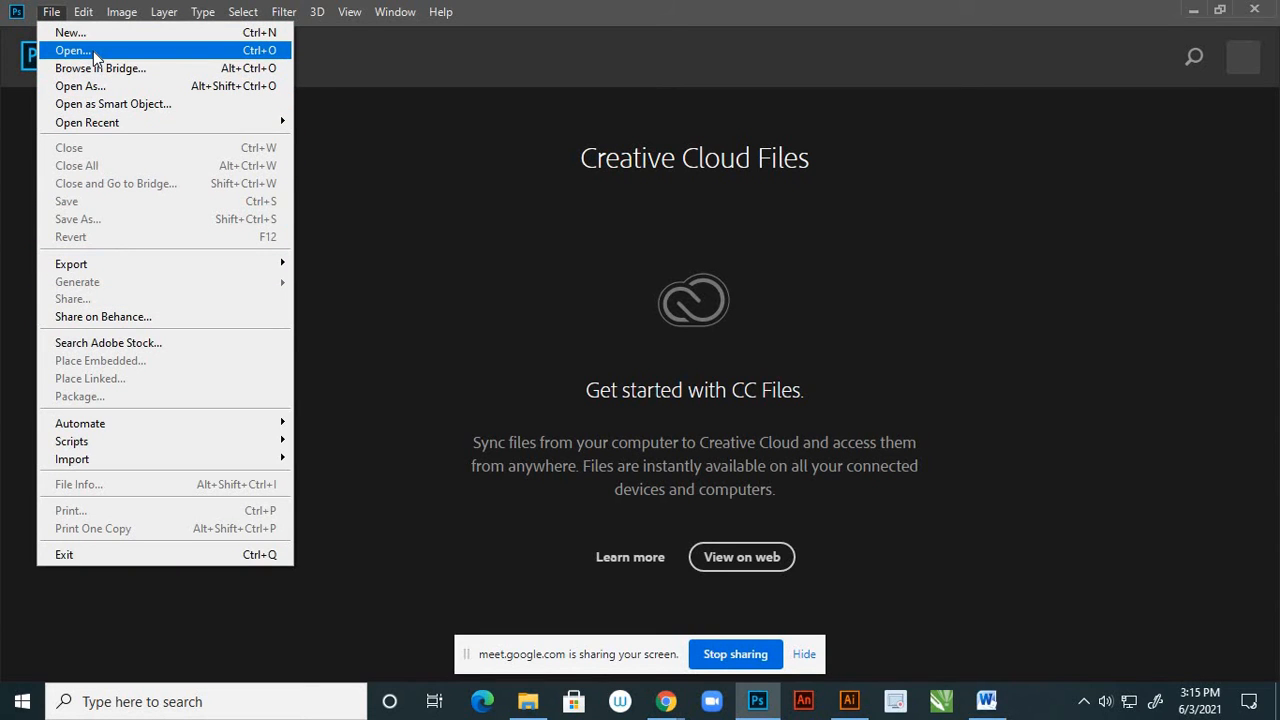
{"action": "left_click", "coordinate": [94, 51]}
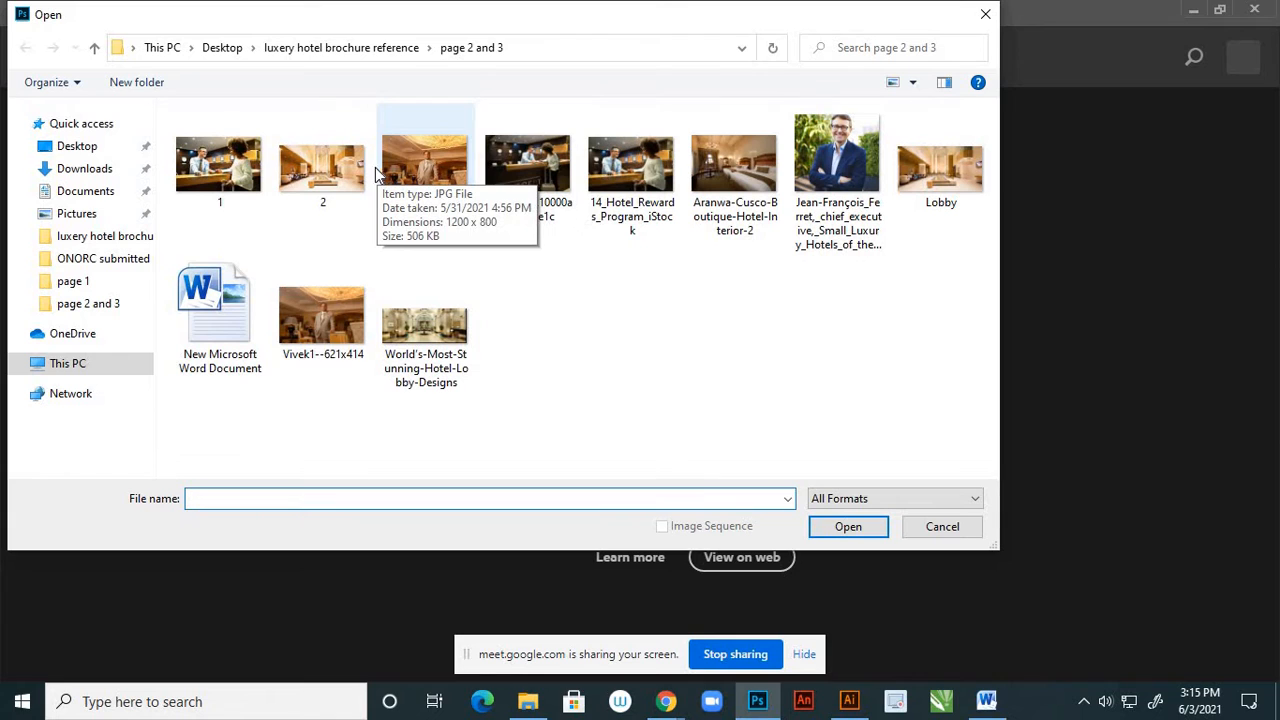
{"action": "left_click", "coordinate": [95, 49]}
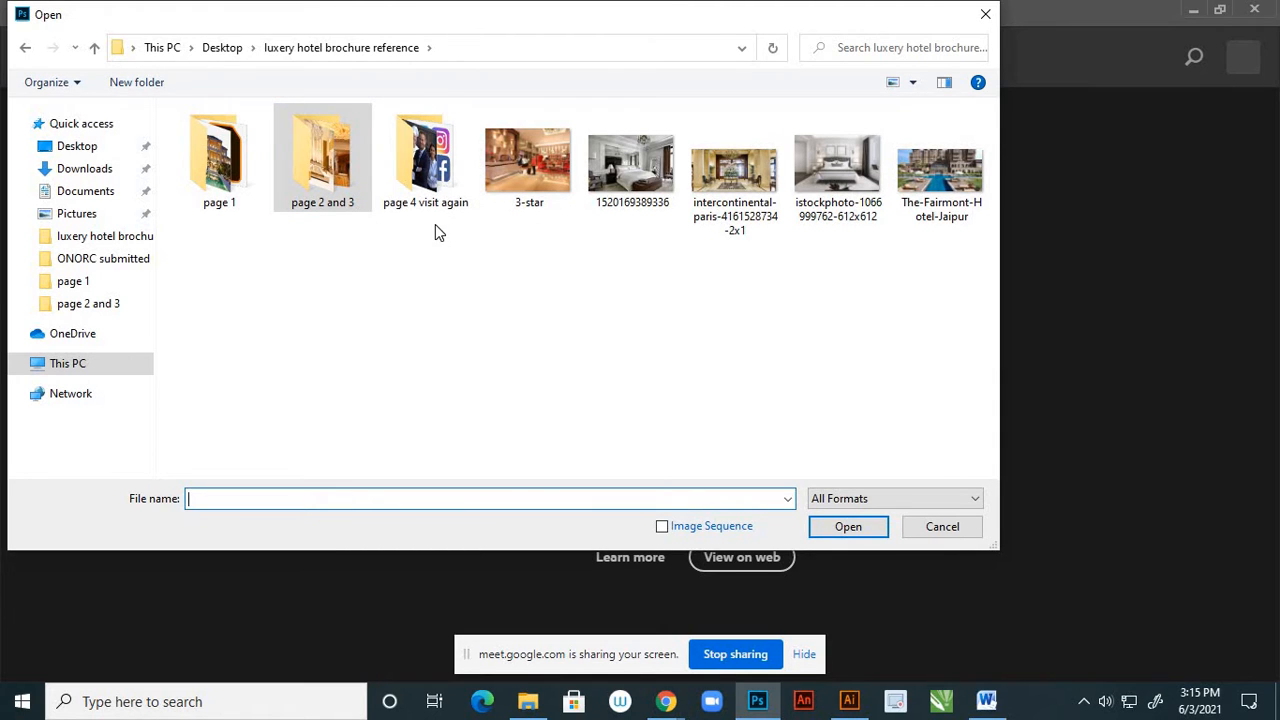
{"action": "double_click", "coordinate": [435, 190]}
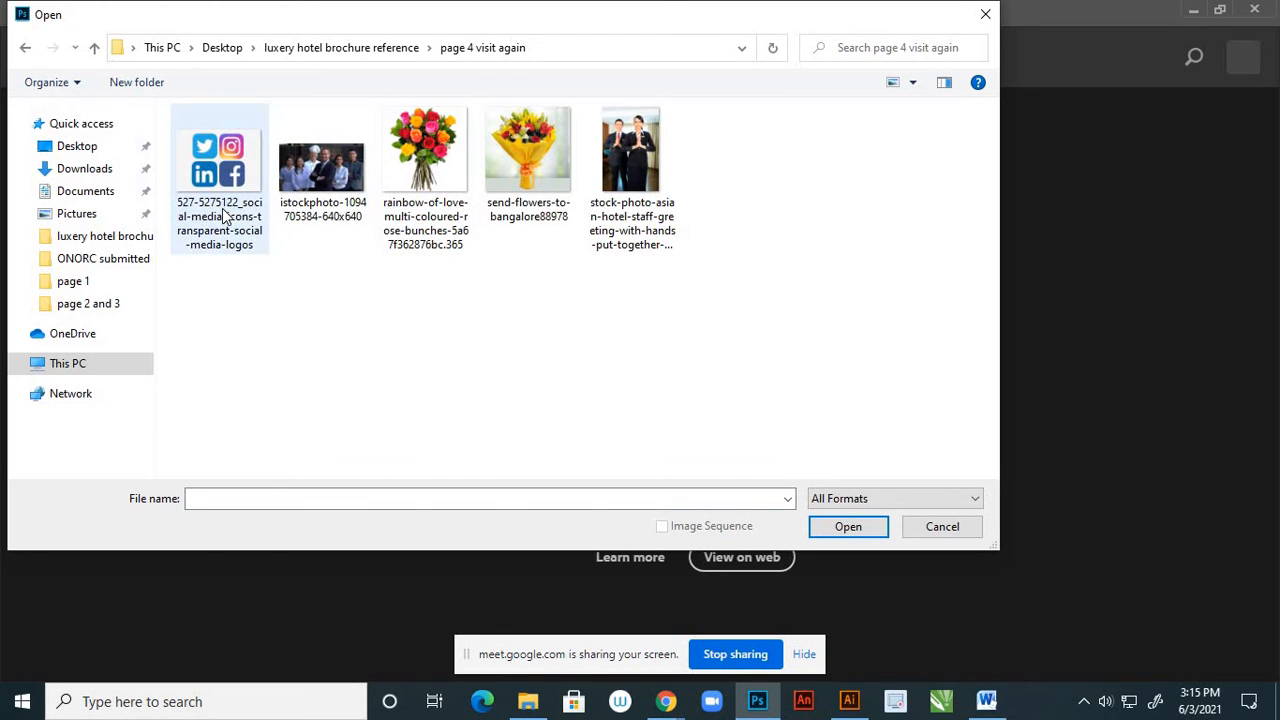
{"action": "left_click", "coordinate": [224, 215]}
{"action": "left_click", "coordinate": [323, 190], "text": "ctrl"}
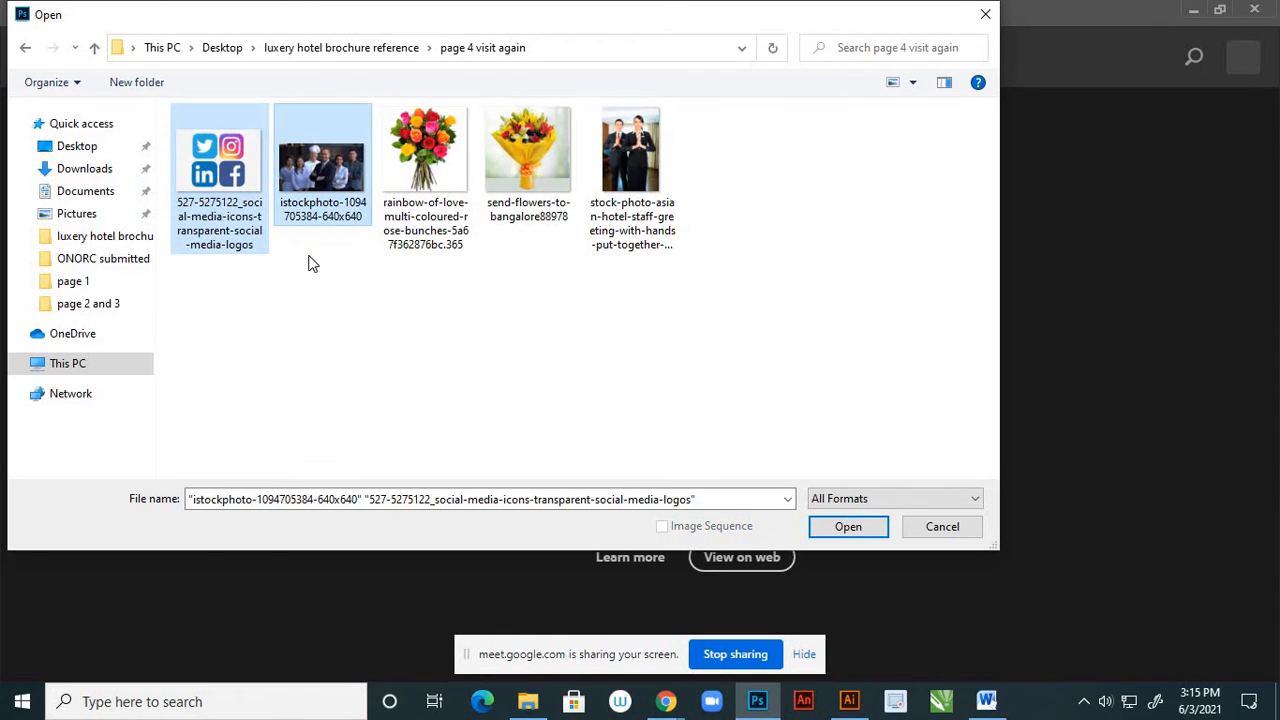
{"action": "left_click", "coordinate": [866, 526]}
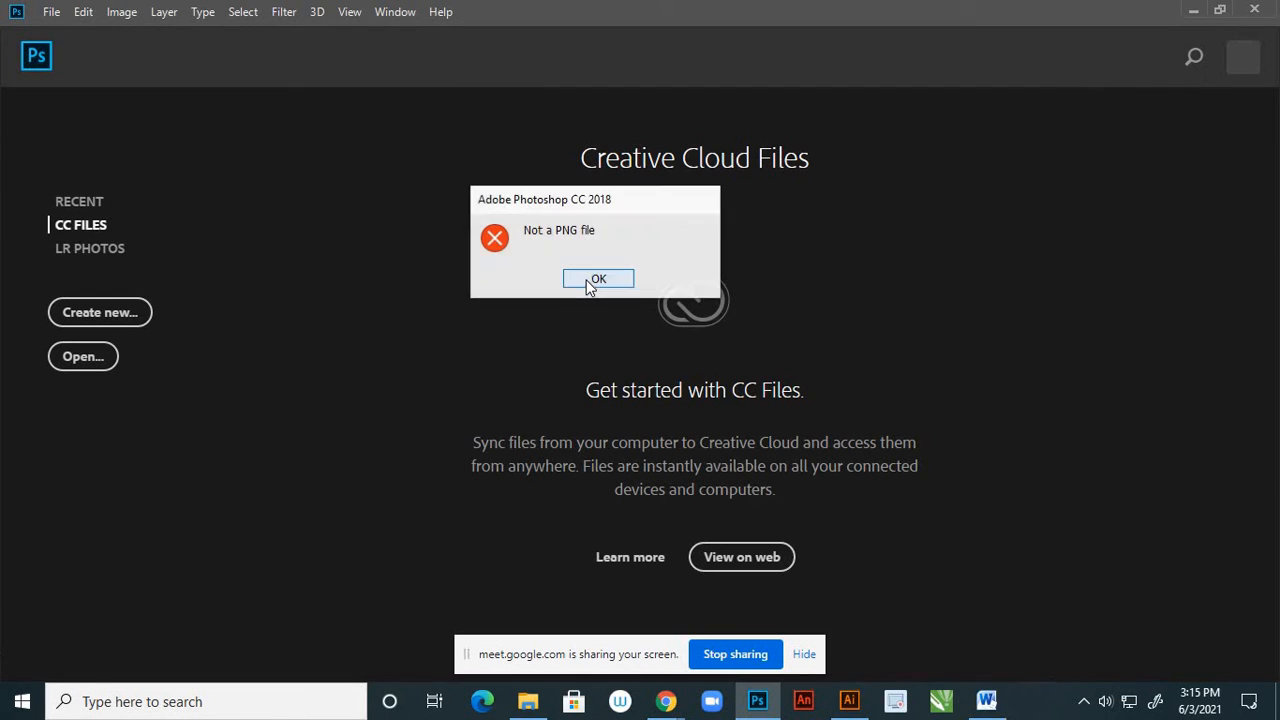
{"action": "left_click", "coordinate": [597, 280]}
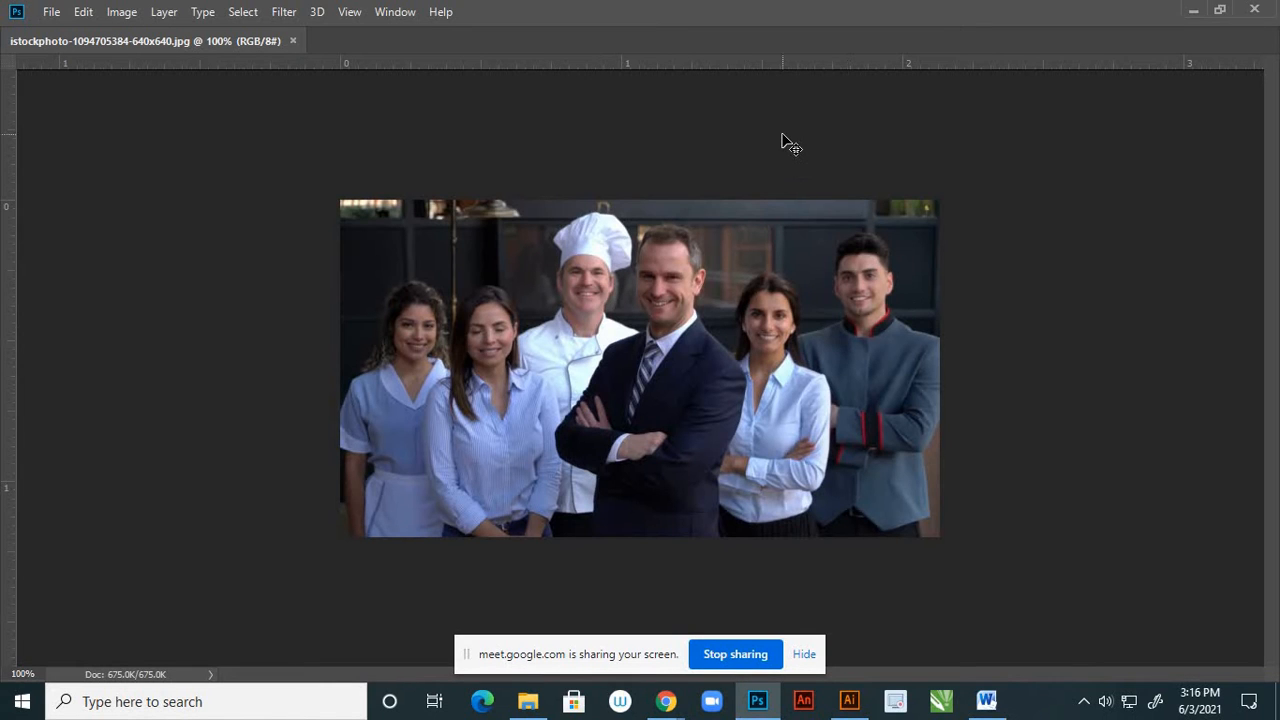
Check the file properties of the social media logos PNG in the page 4 visit again folder
{"action": "left_click", "coordinate": [528, 700]}
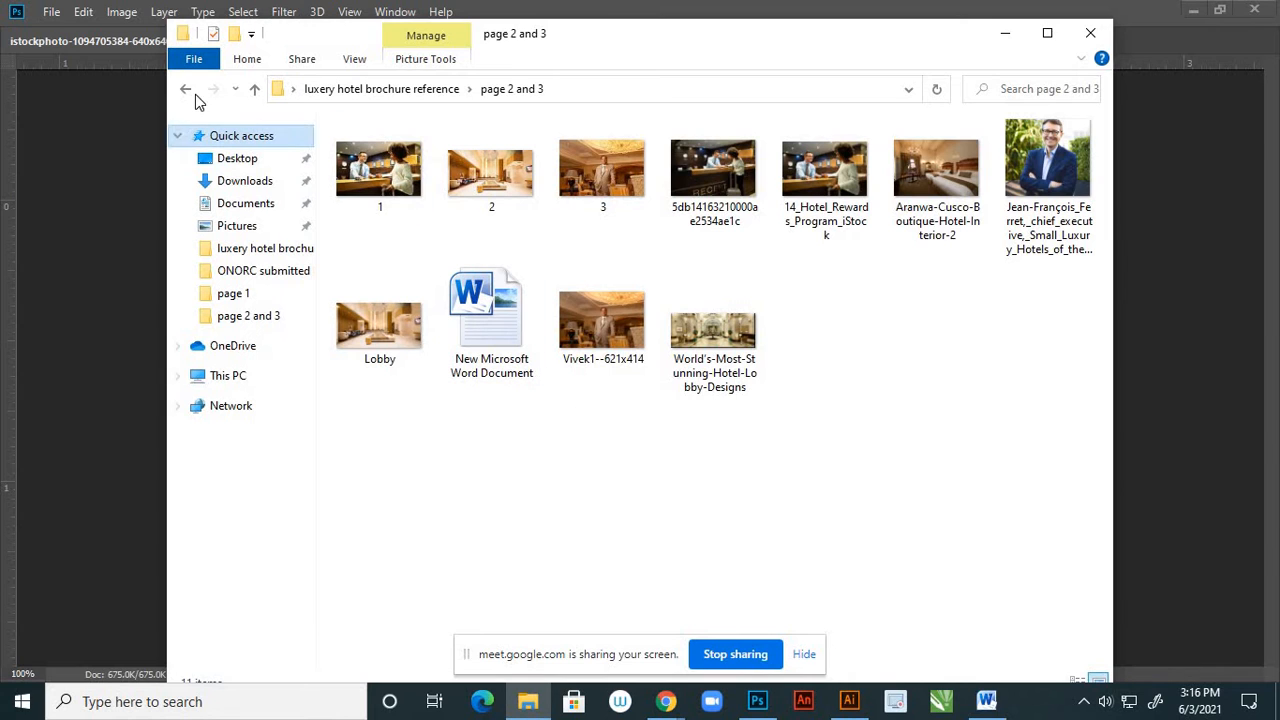
{"action": "left_click", "coordinate": [254, 91]}
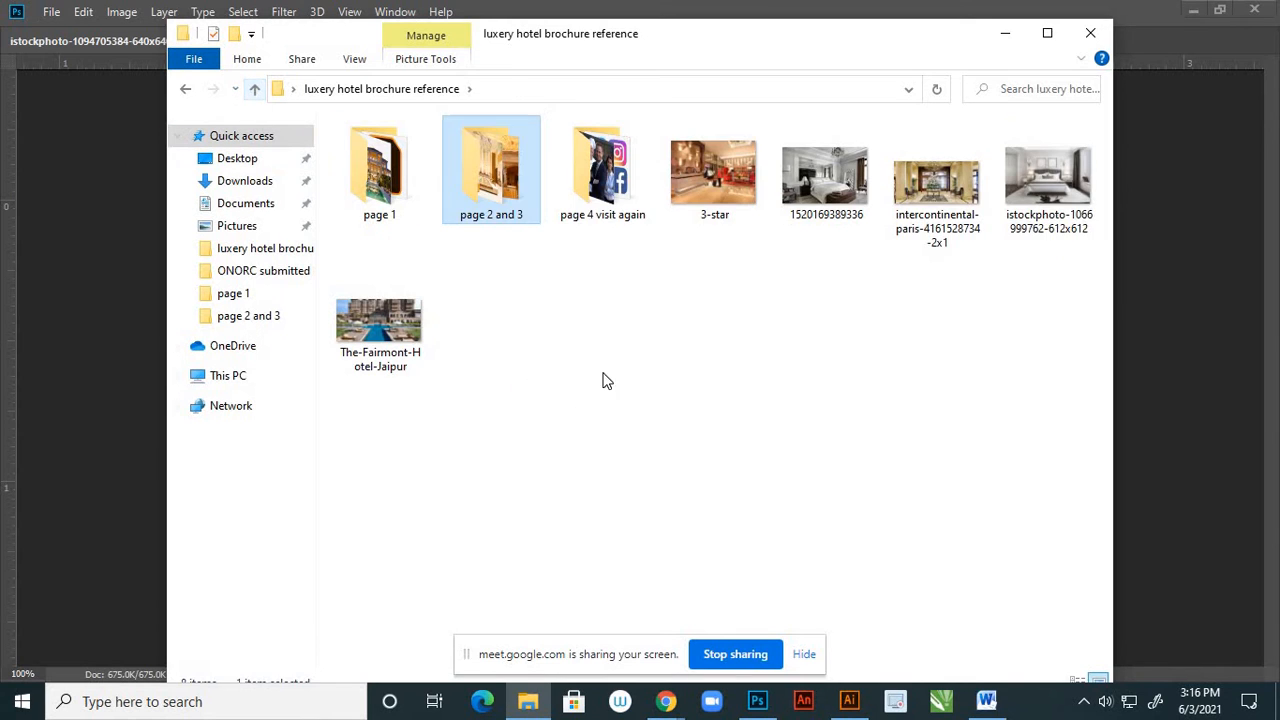
{"action": "double_click", "coordinate": [619, 207]}
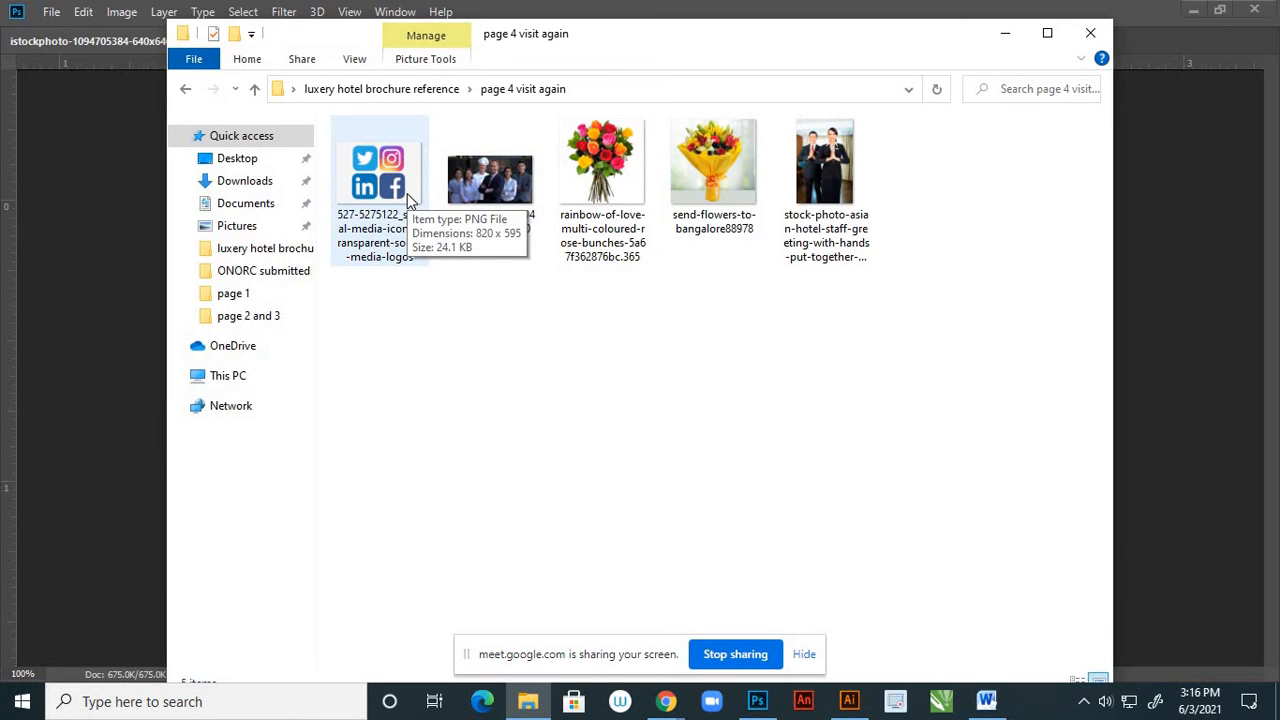
{"action": "left_click", "coordinate": [407, 193]}
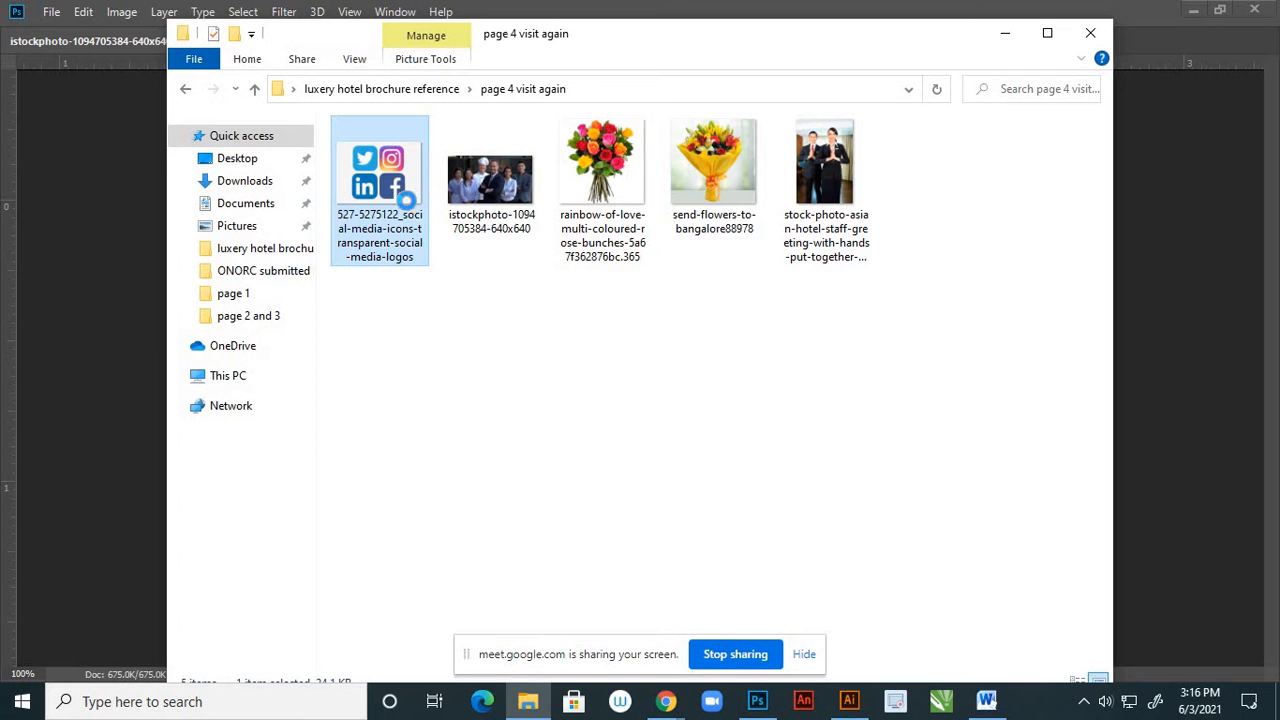
{"action": "right_click", "coordinate": [406, 196]}
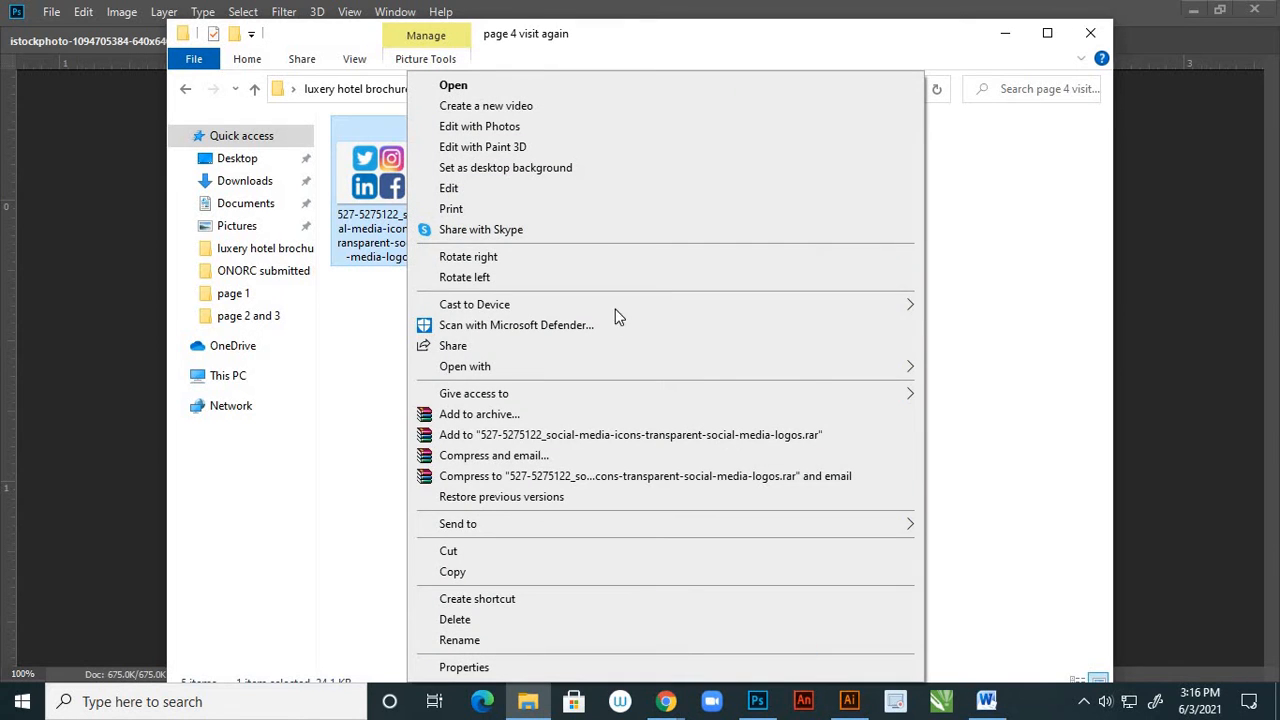
{"action": "left_click", "coordinate": [480, 668]}
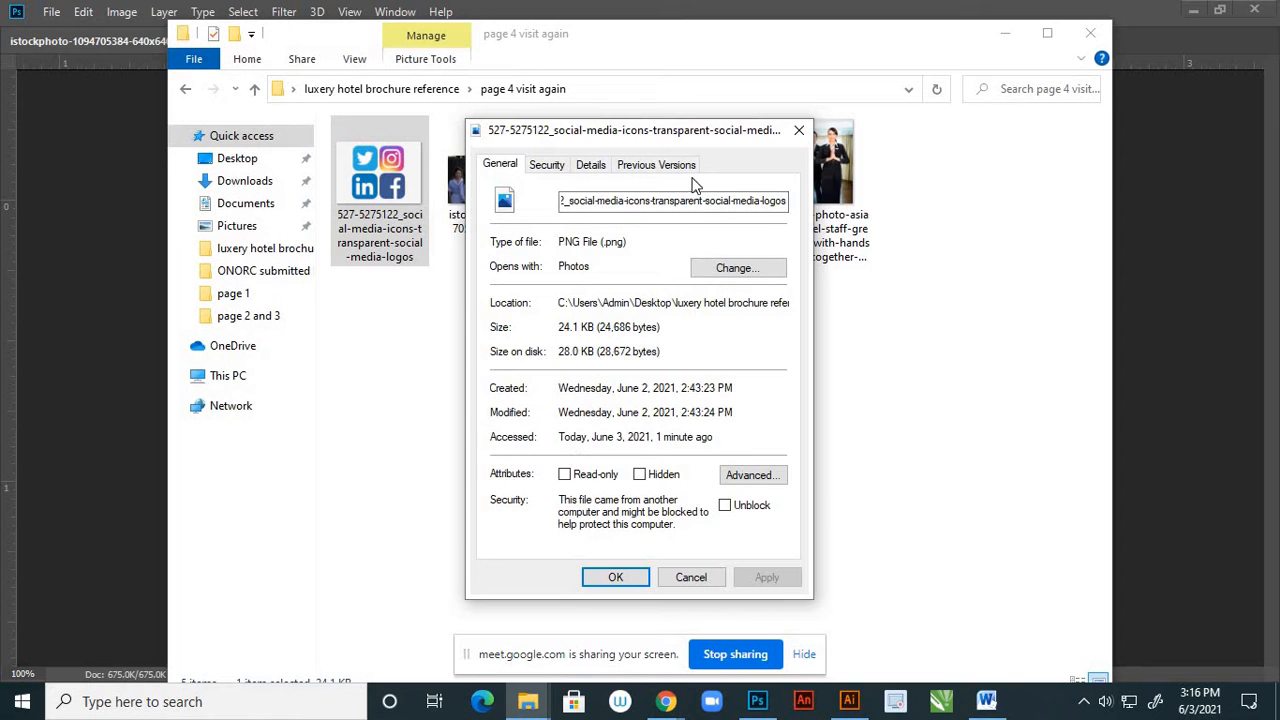
{"action": "mouse_move", "coordinate": [700, 136]}
{"action": "left_mouse_down"}
{"action": "mouse_move", "coordinate": [688, 208]}
{"action": "mouse_move", "coordinate": [701, 146]}
{"action": "left_mouse_up"}
{"action": "left_click", "coordinate": [689, 585]}
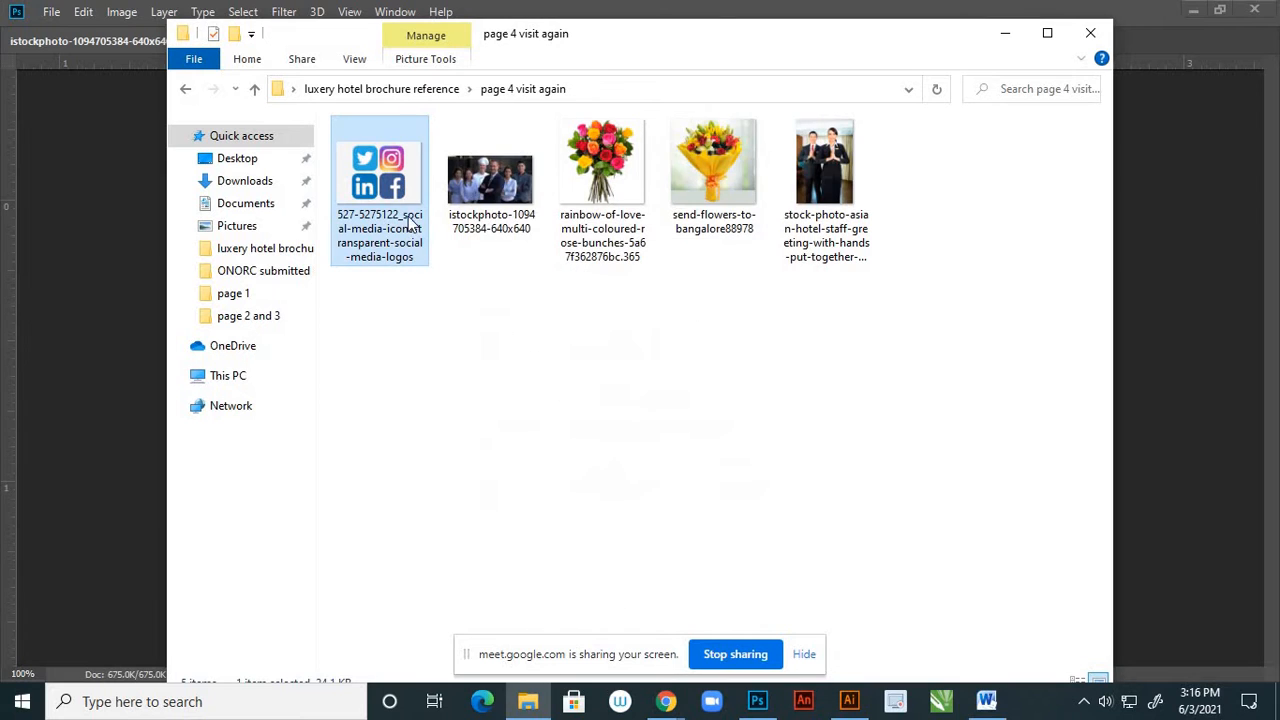
Try to open the social media logos PNG in Photoshop from the page 4 visit again folder
{"action": "right_click", "coordinate": [403, 205]}
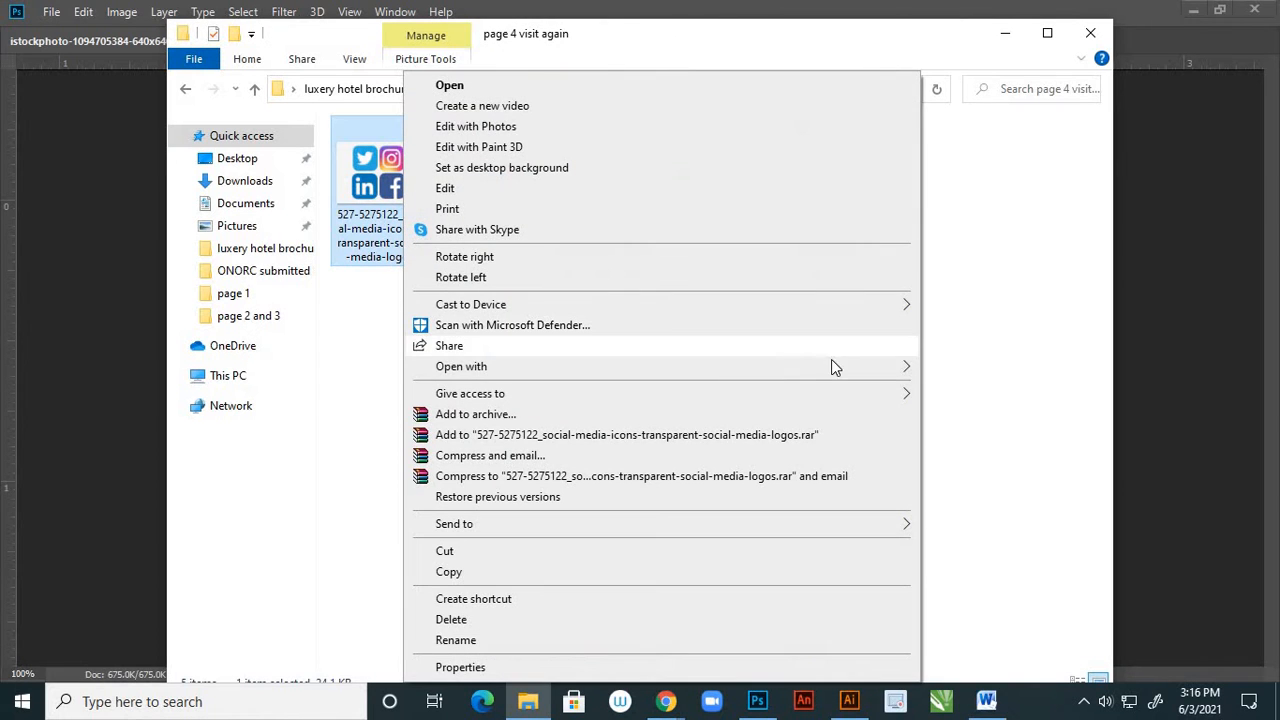
{"action": "mouse_move", "coordinate": [894, 366]}
{"action": "left_click", "coordinate": [955, 388]}
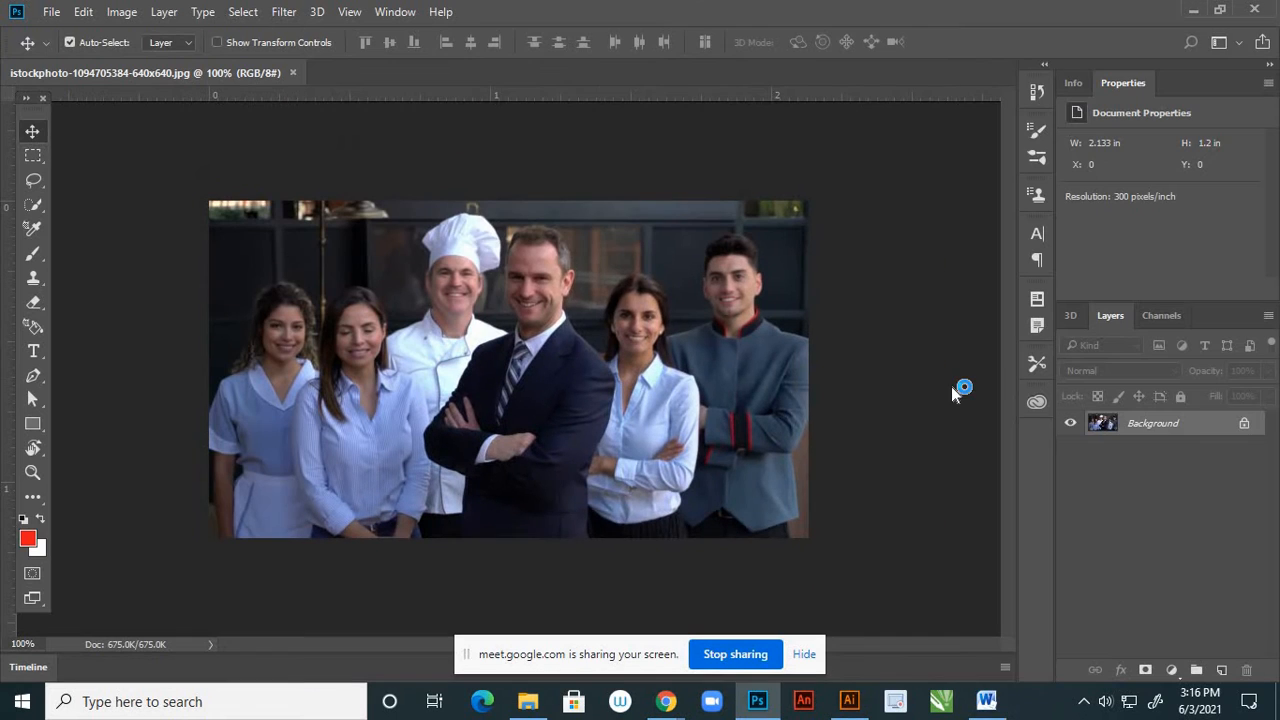
{"action": "left_click", "coordinate": [598, 279]}
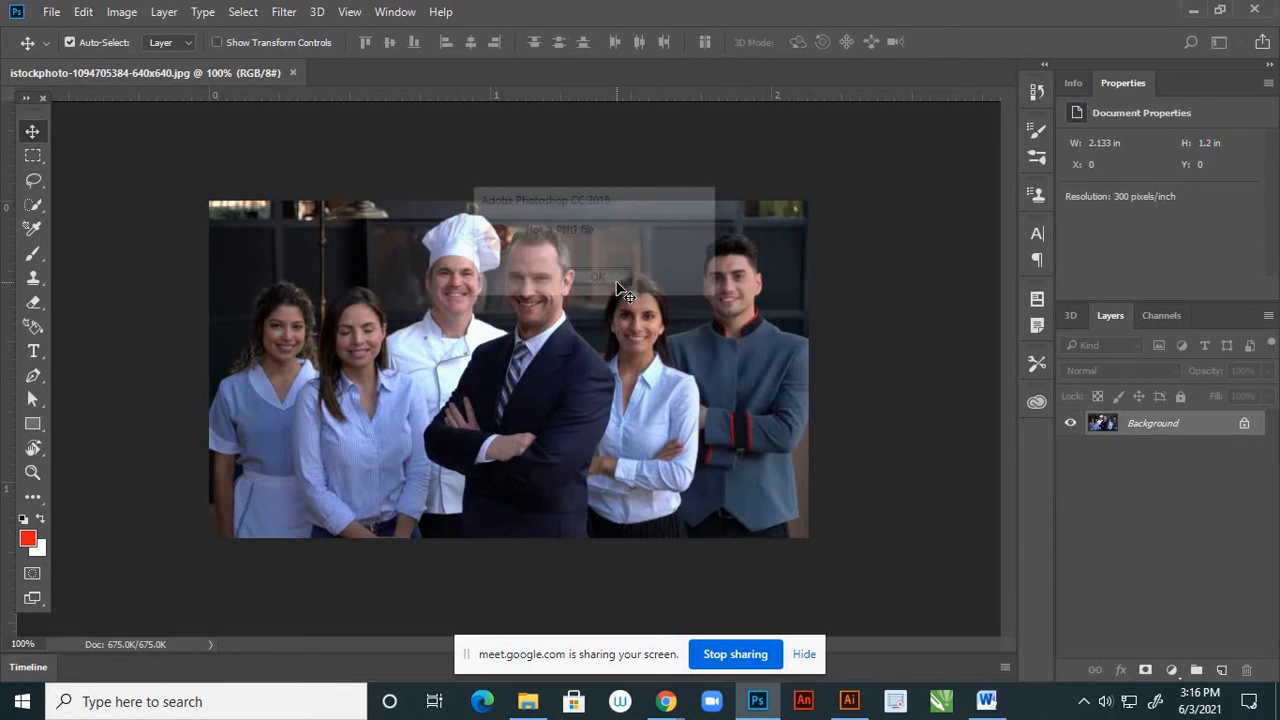
{"action": "left_click", "coordinate": [1195, 10]}
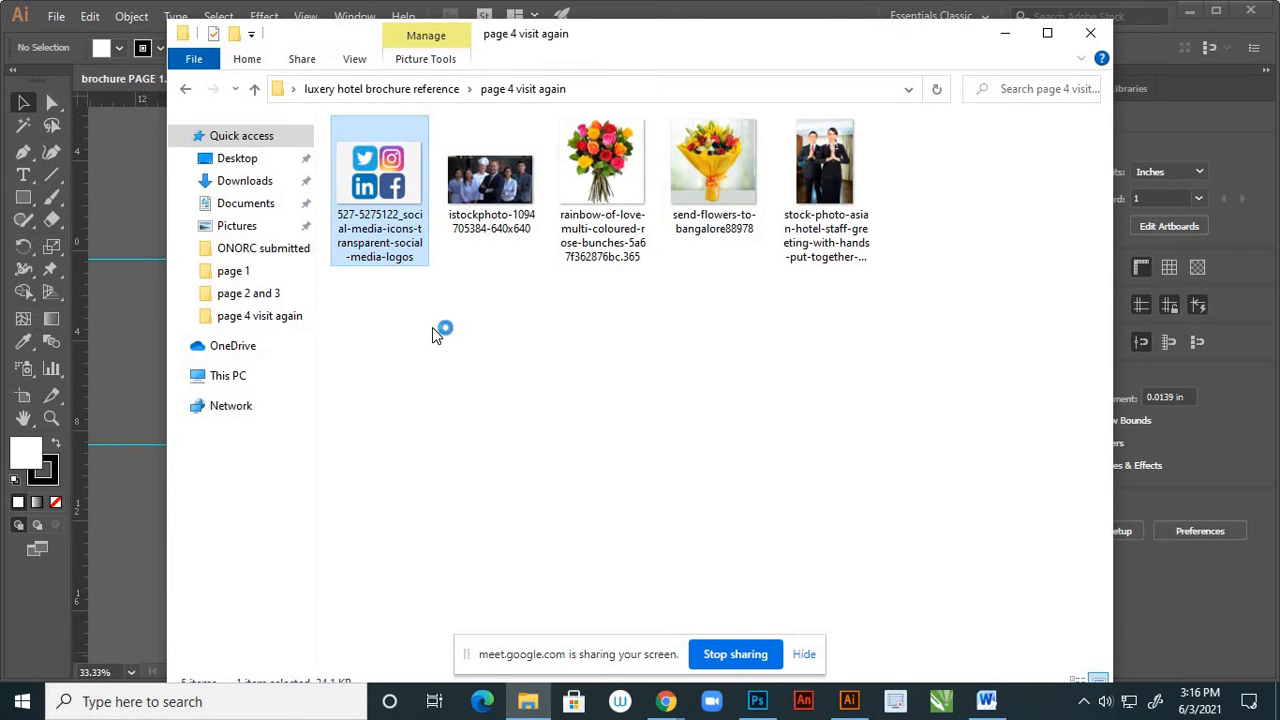
Open the social media logos PNG from the page 4 visit again folder in Paint
{"action": "right_click", "coordinate": [402, 185]}
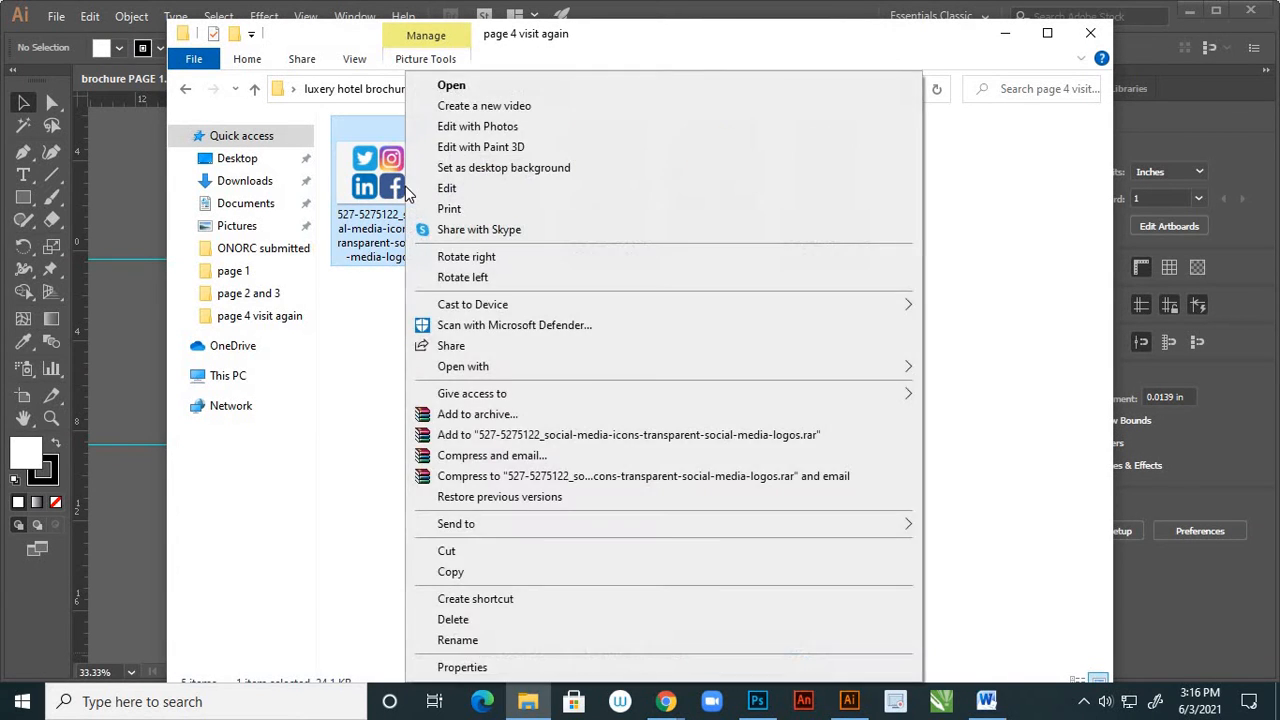
{"action": "mouse_move", "coordinate": [651, 374]}
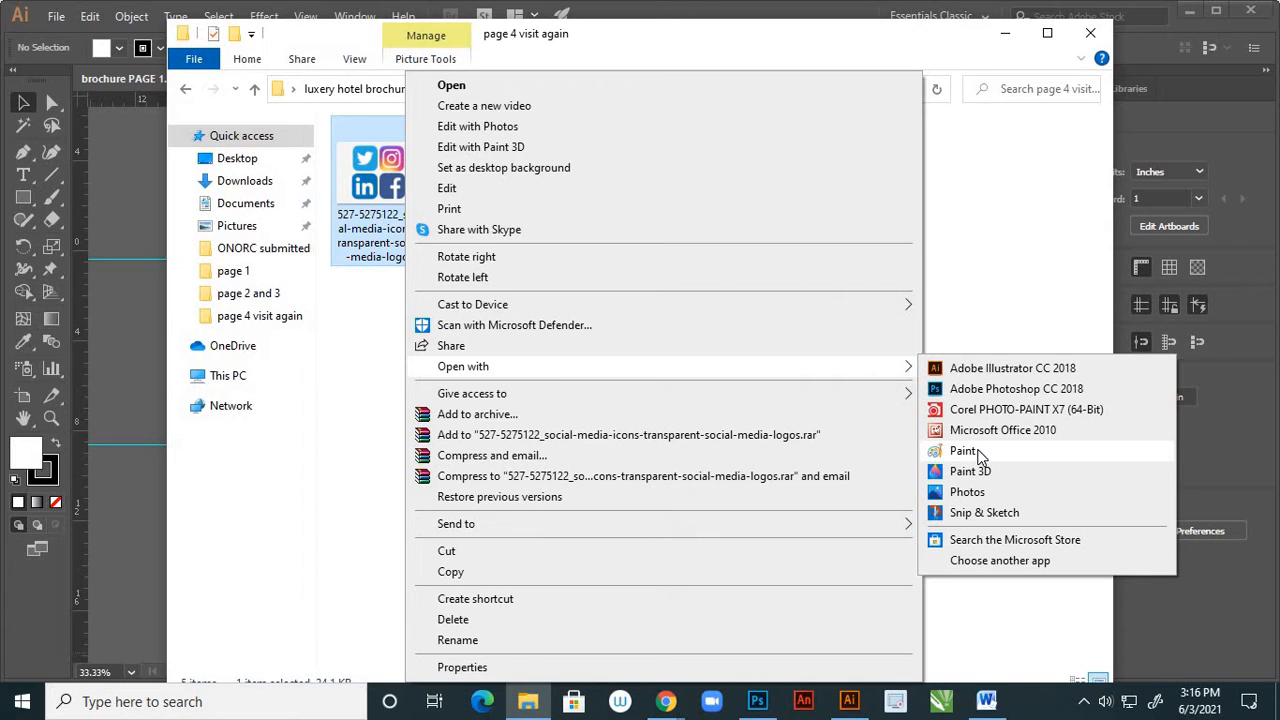
{"action": "left_click", "coordinate": [963, 451]}
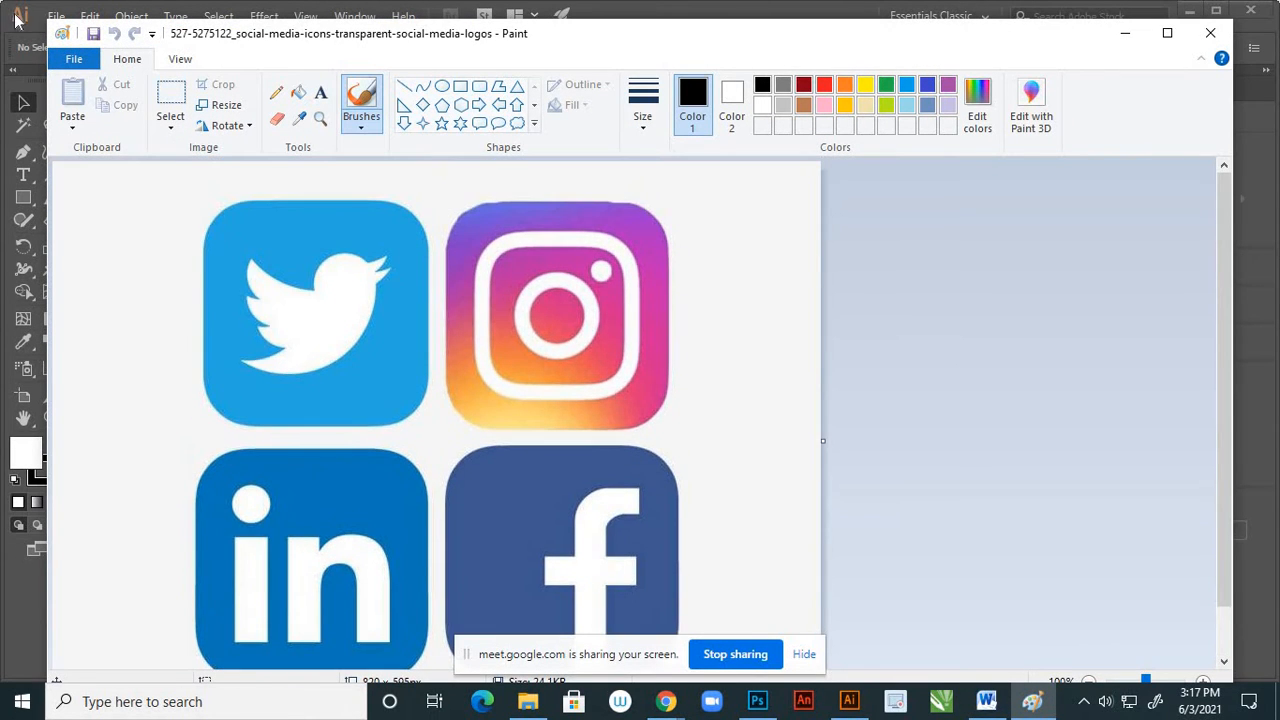
Save a PNG copy of the logos named social media in the page 4 visit again folder of the luxery hotel brochure reference folder
{"action": "left_click", "coordinate": [74, 62]}
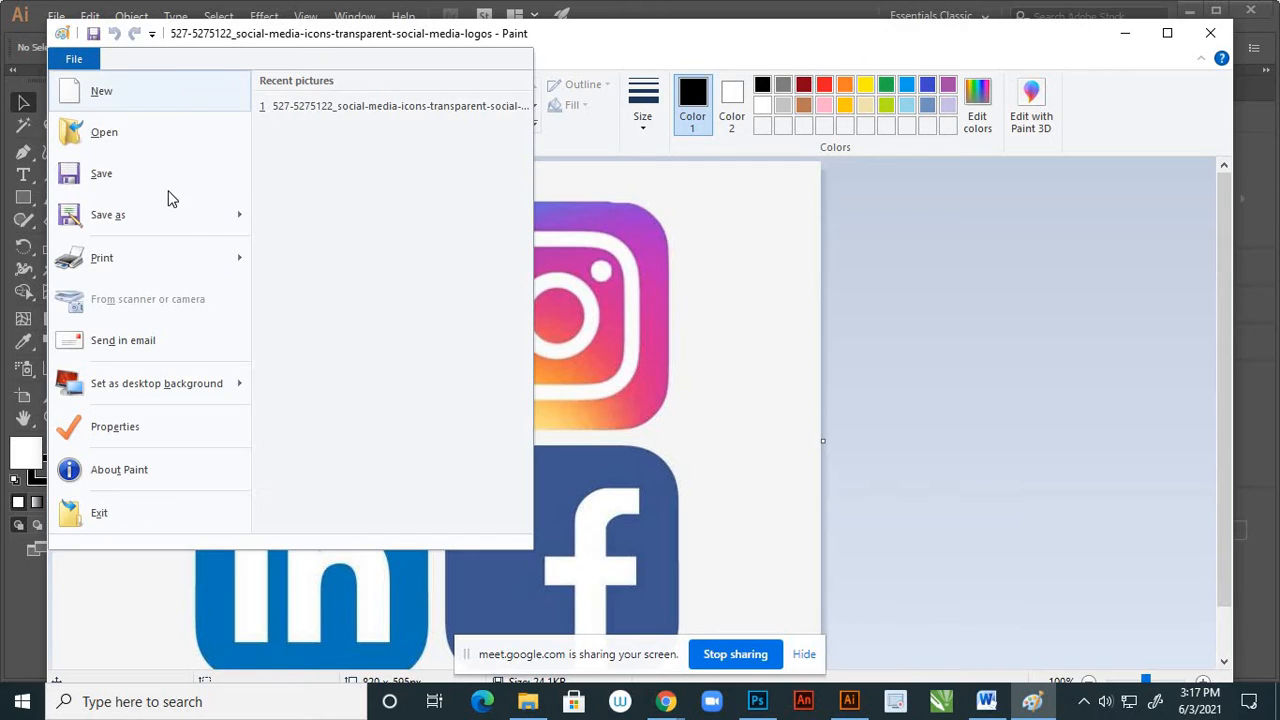
{"action": "mouse_move", "coordinate": [203, 216]}
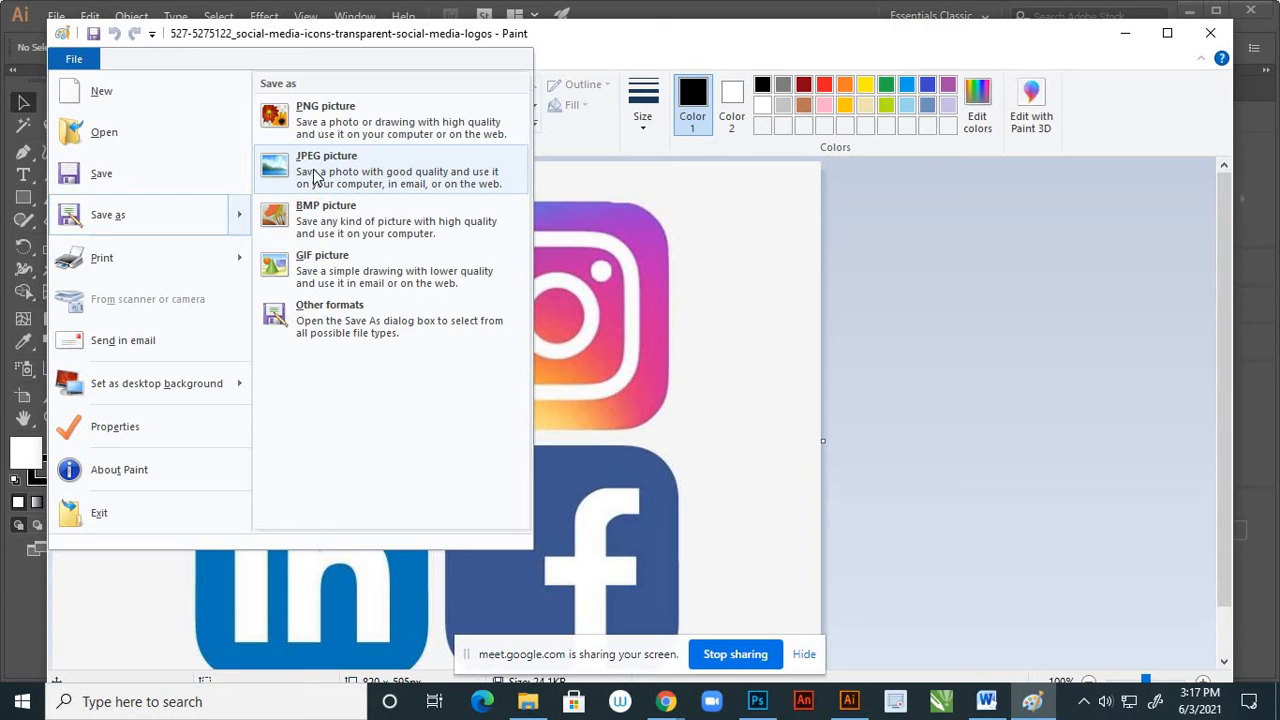
{"action": "left_click", "coordinate": [350, 122]}
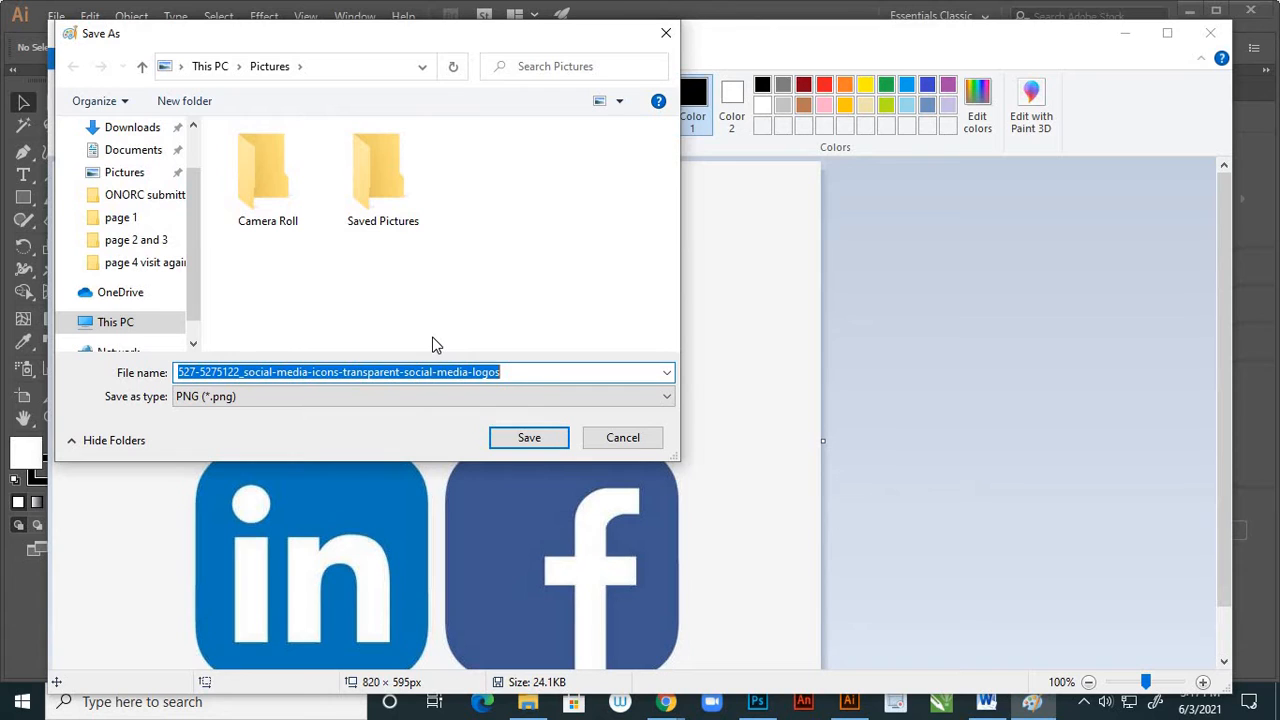
{"action": "type", "text": "social media"}
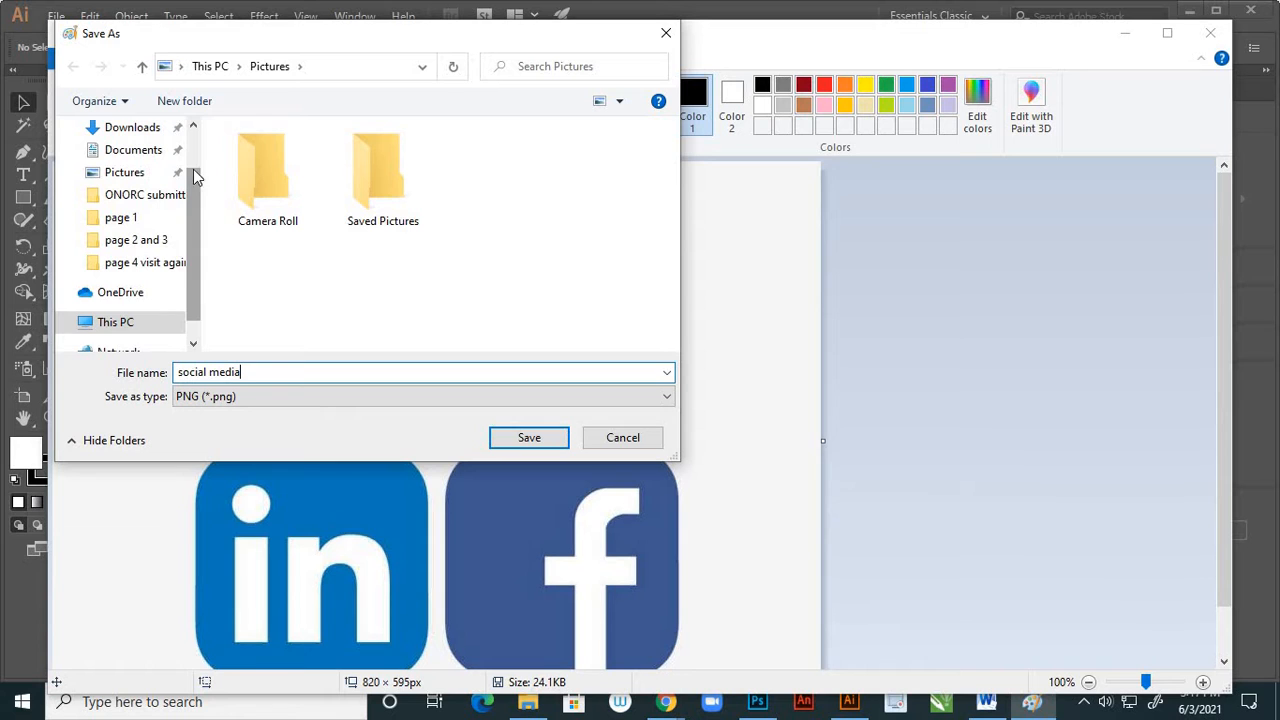
{"action": "left_click_drag", "start_coordinate": [194, 172], "coordinate": [195, 150]}
{"action": "left_click", "coordinate": [145, 168]}
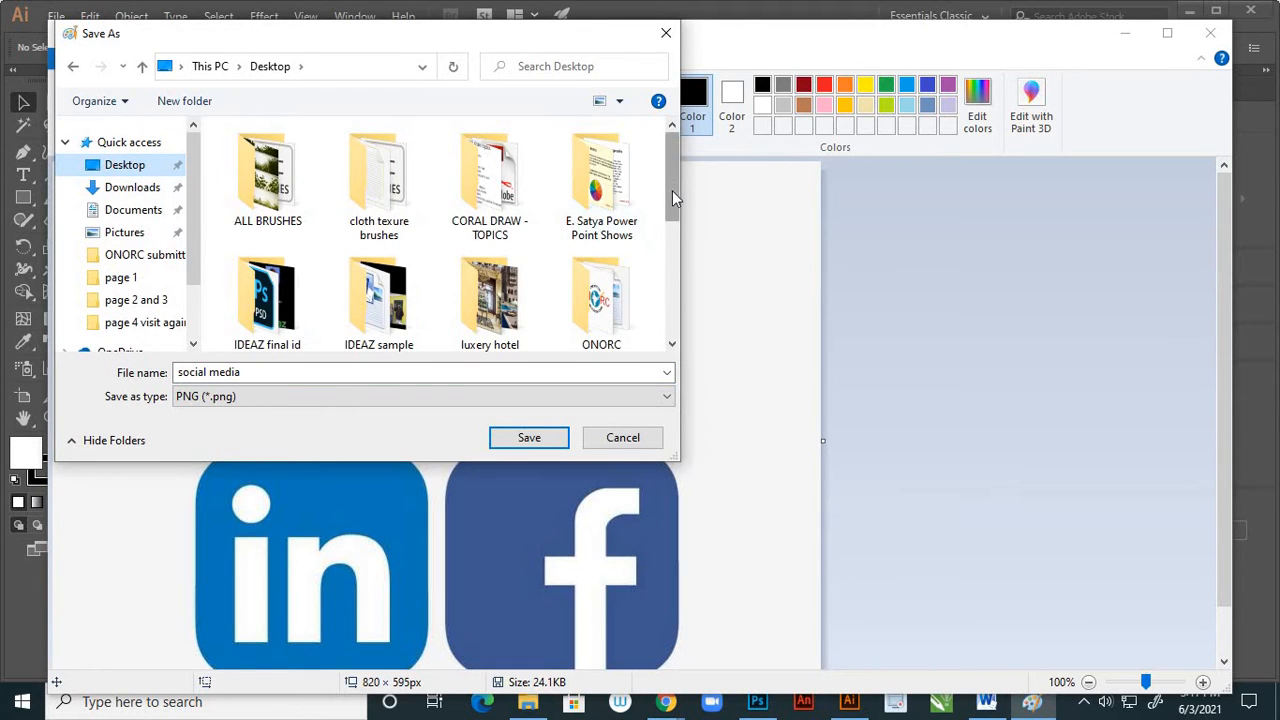
{"action": "scroll", "coordinate": [672, 190], "scroll_direction": "down", "scroll_amount": 1}
{"action": "left_click", "coordinate": [488, 263]}
{"action": "double_click", "coordinate": [512, 266]}
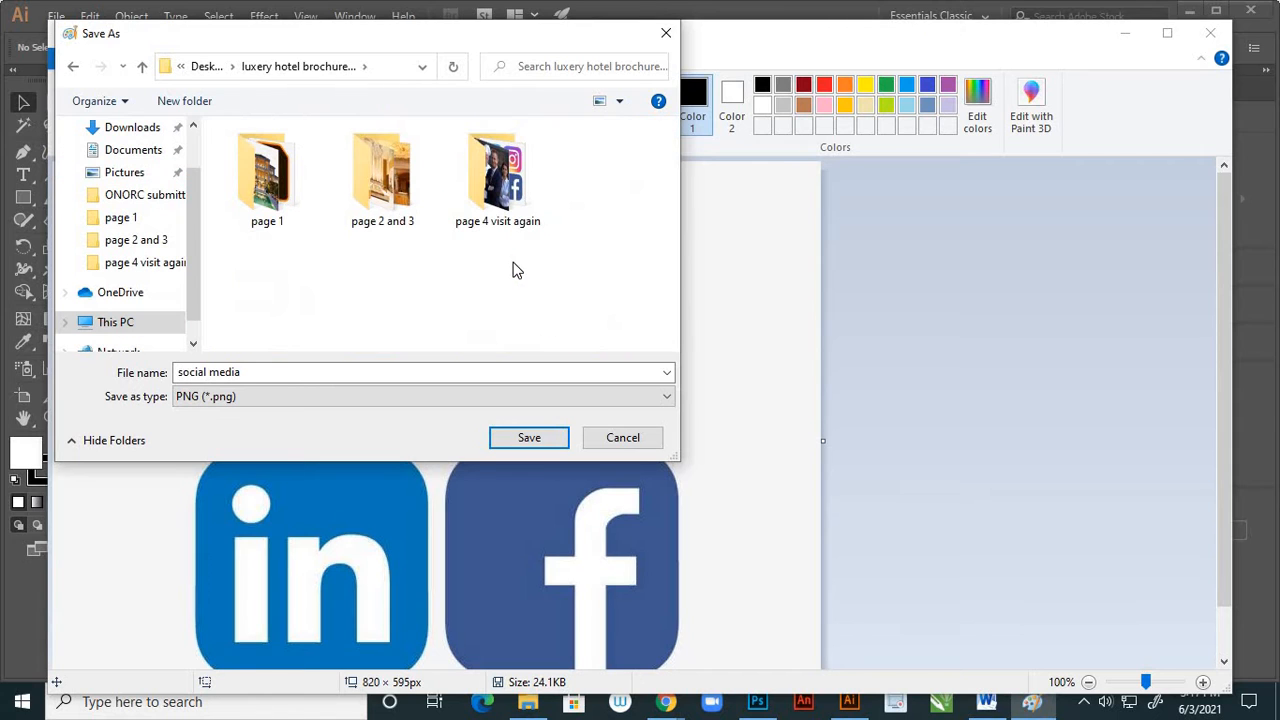
{"action": "double_click", "coordinate": [492, 213]}
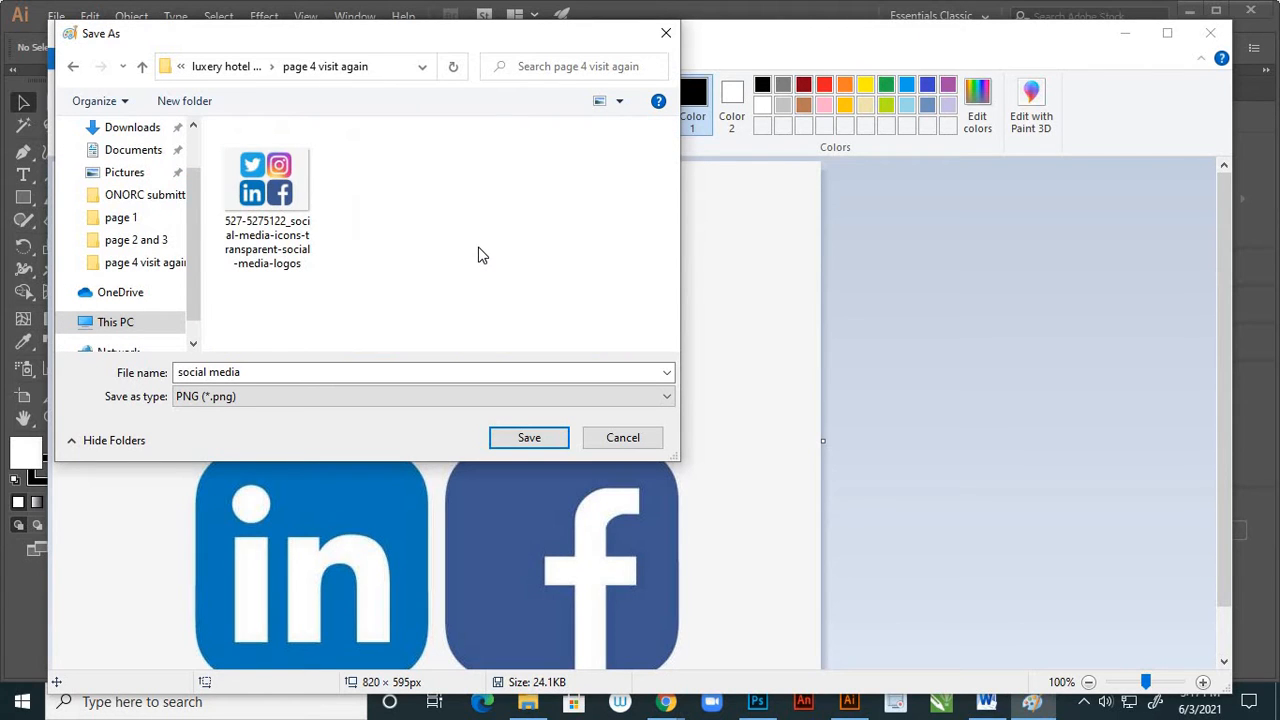
{"action": "left_click", "coordinate": [531, 437]}
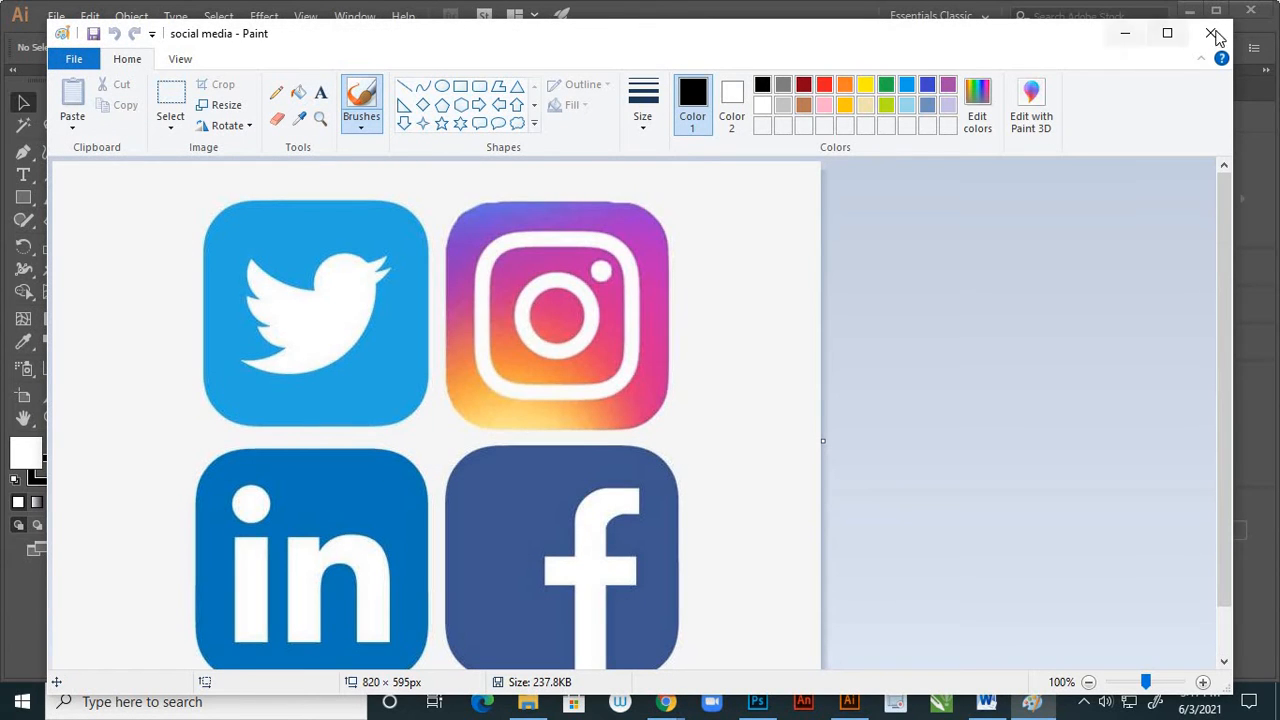
{"action": "left_click", "coordinate": [1124, 40]}
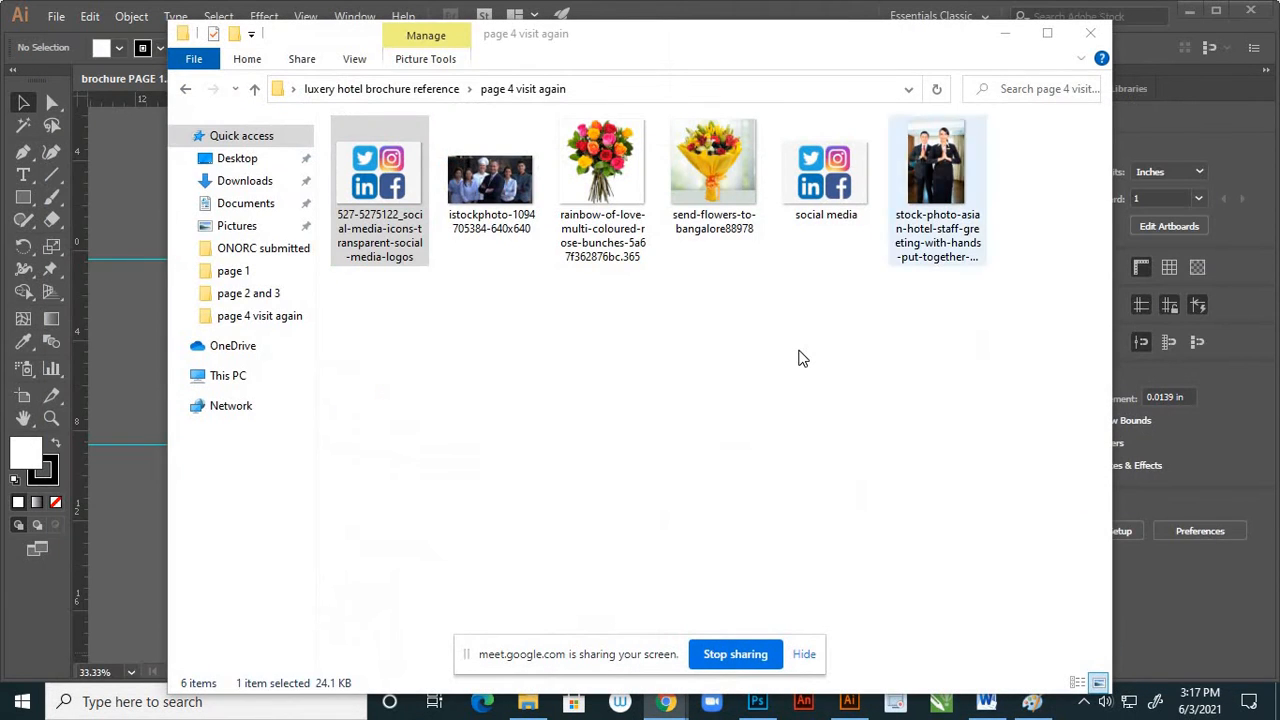
Open the social media PNG from the page 4 visit again folder in Photoshop
{"action": "left_click", "coordinate": [810, 314]}
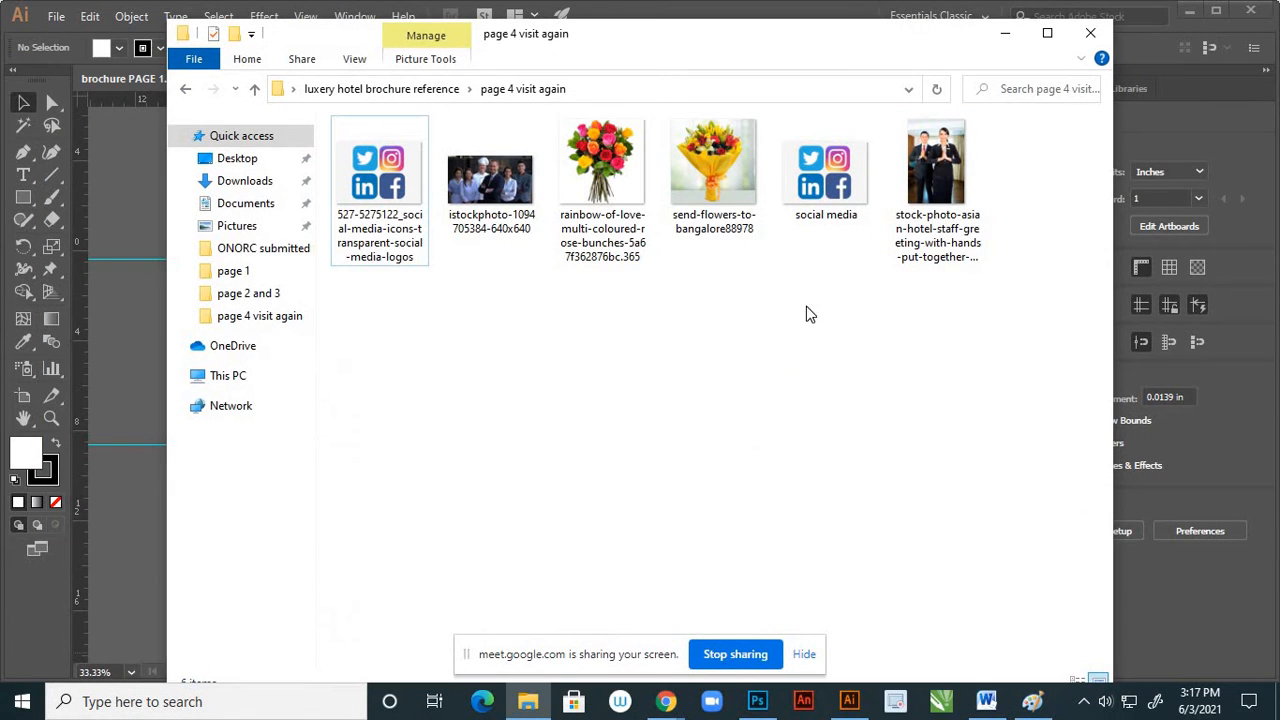
{"action": "left_click", "coordinate": [846, 180]}
{"action": "right_click", "coordinate": [840, 162]}
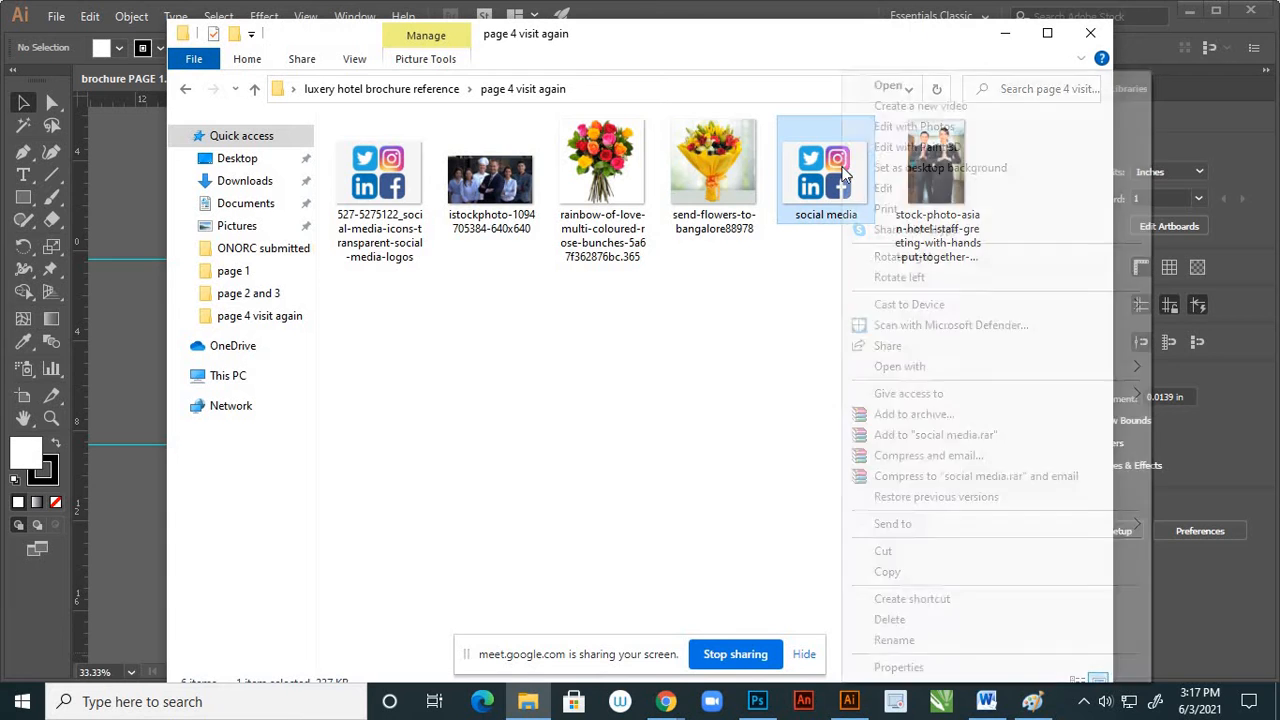
{"action": "mouse_move", "coordinate": [868, 372]}
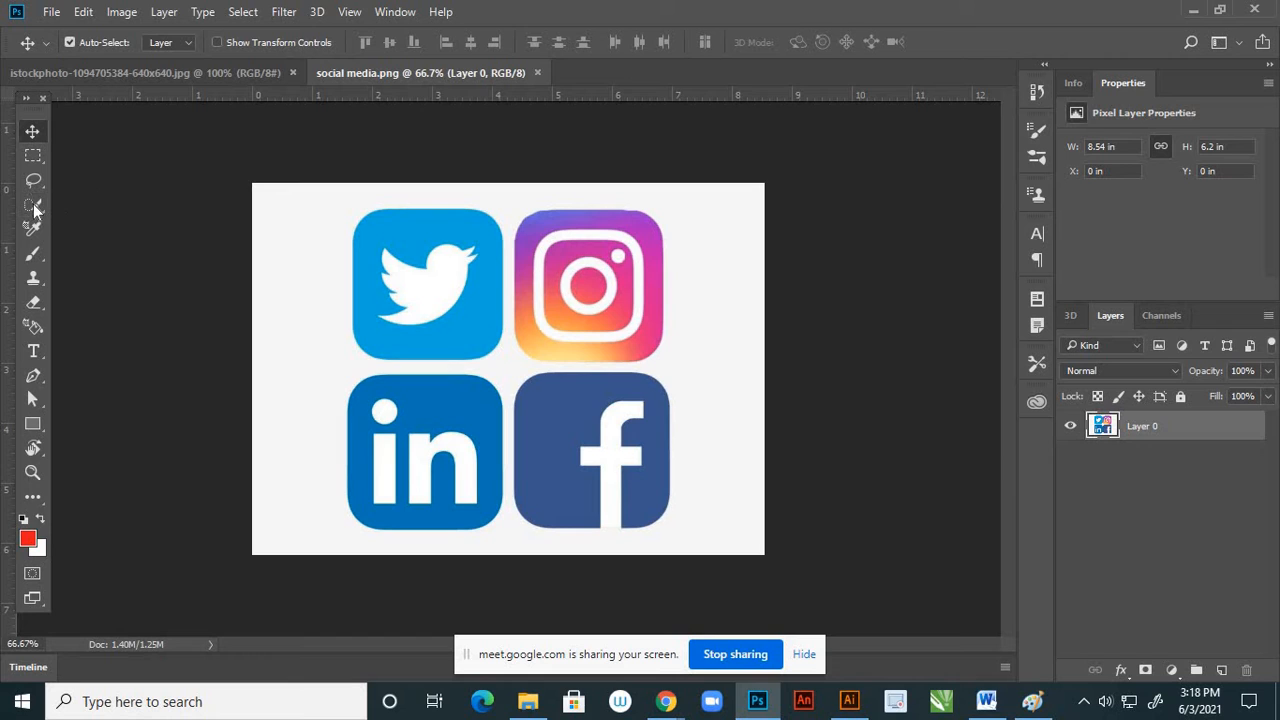
Try selecting the light background around the four social media icons with the Magic Wand and deselect it
{"action": "left_click_drag", "start_coordinate": [36, 207], "coordinate": [80, 224]}
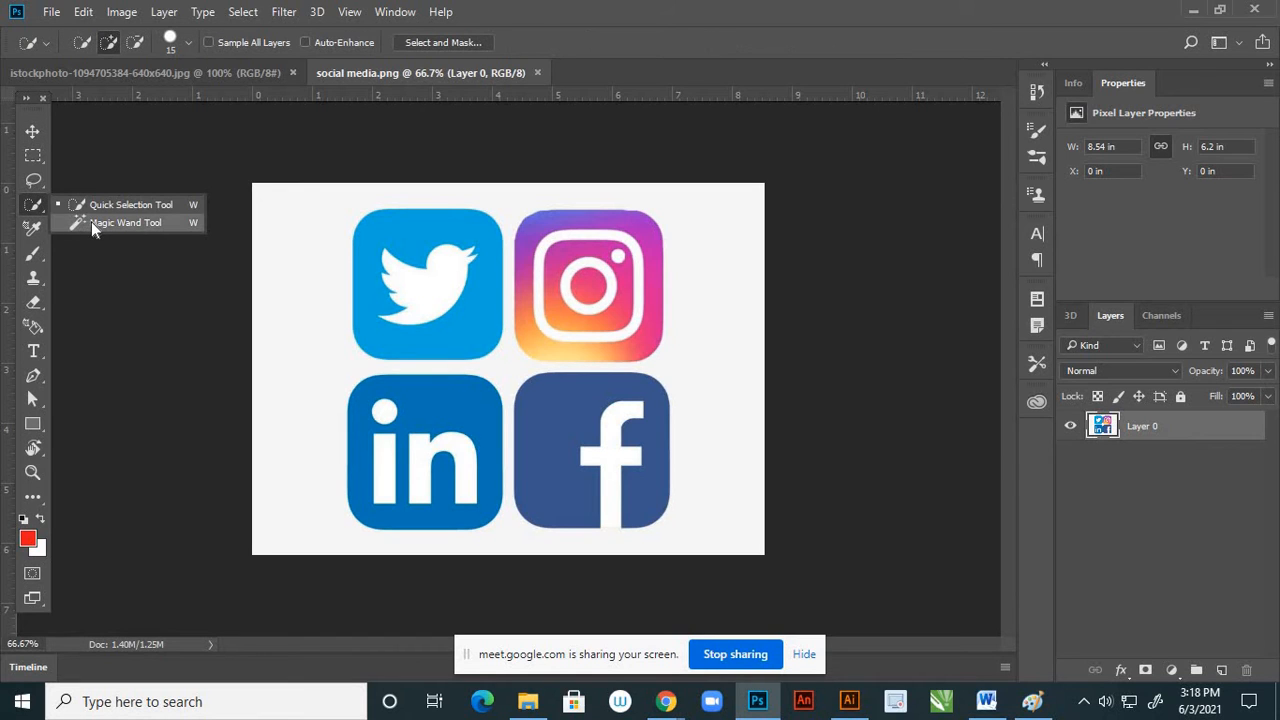
{"action": "left_click", "coordinate": [91, 222]}
{"action": "left_click", "coordinate": [296, 347]}
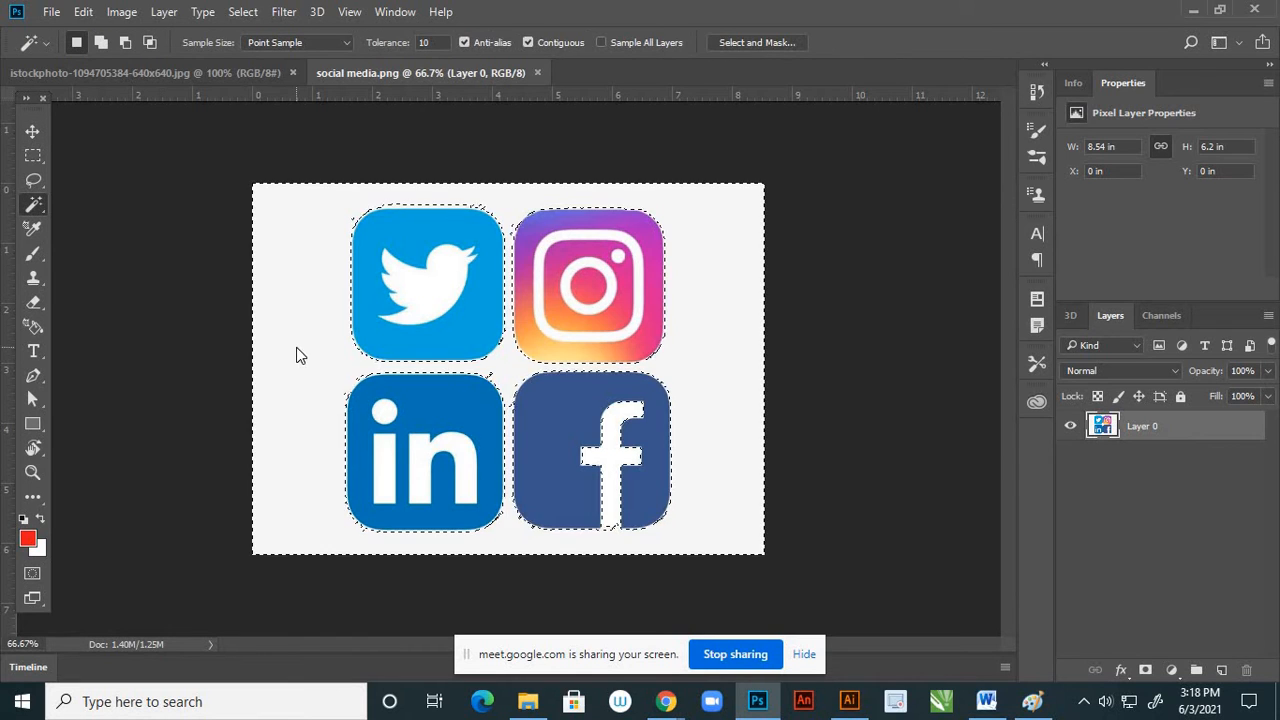
{"action": "scroll", "coordinate": [477, 356], "scroll_direction": "up", "scroll_amount": 4}
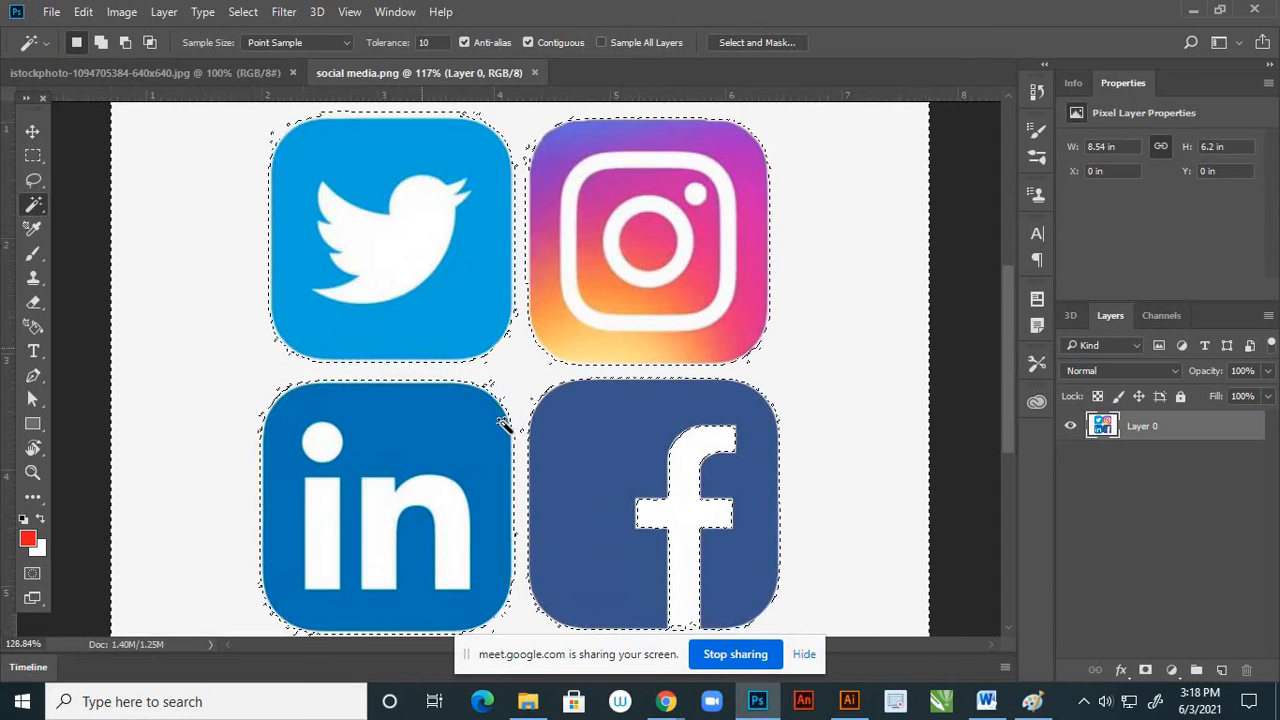
{"action": "scroll", "coordinate": [532, 345], "scroll_direction": "down", "scroll_amount": 3}
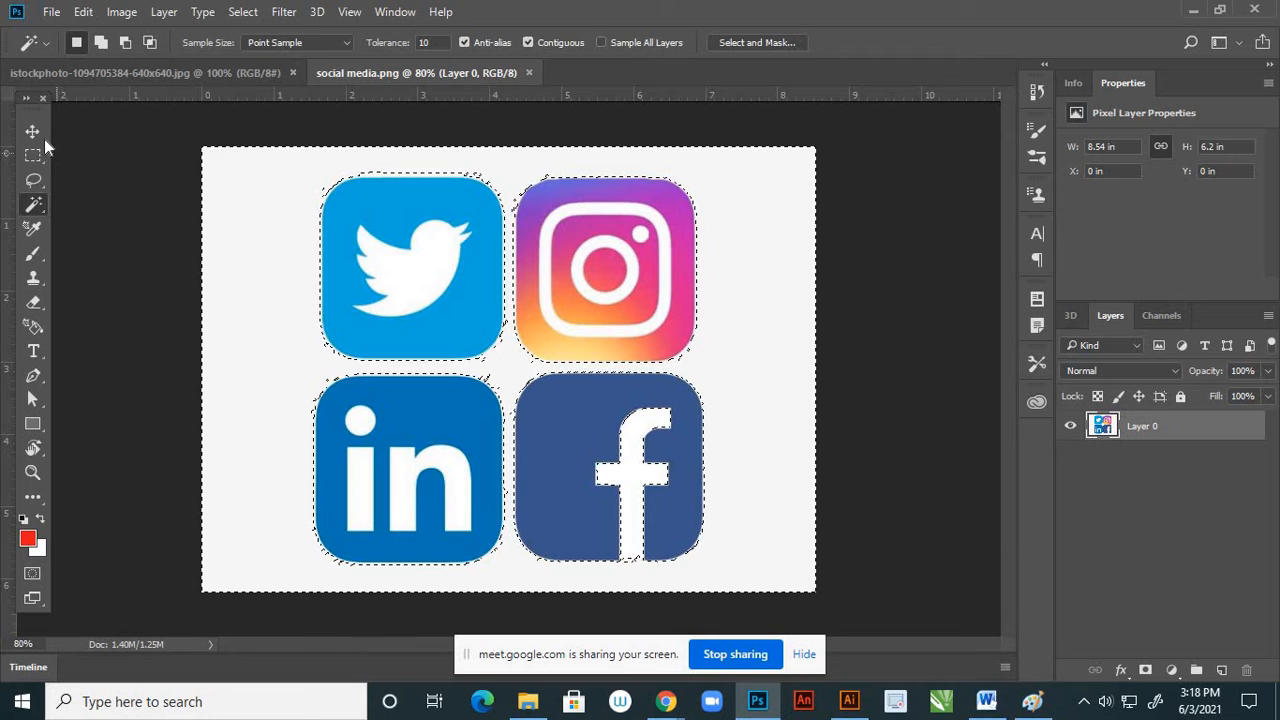
{"action": "left_click", "coordinate": [33, 132]}
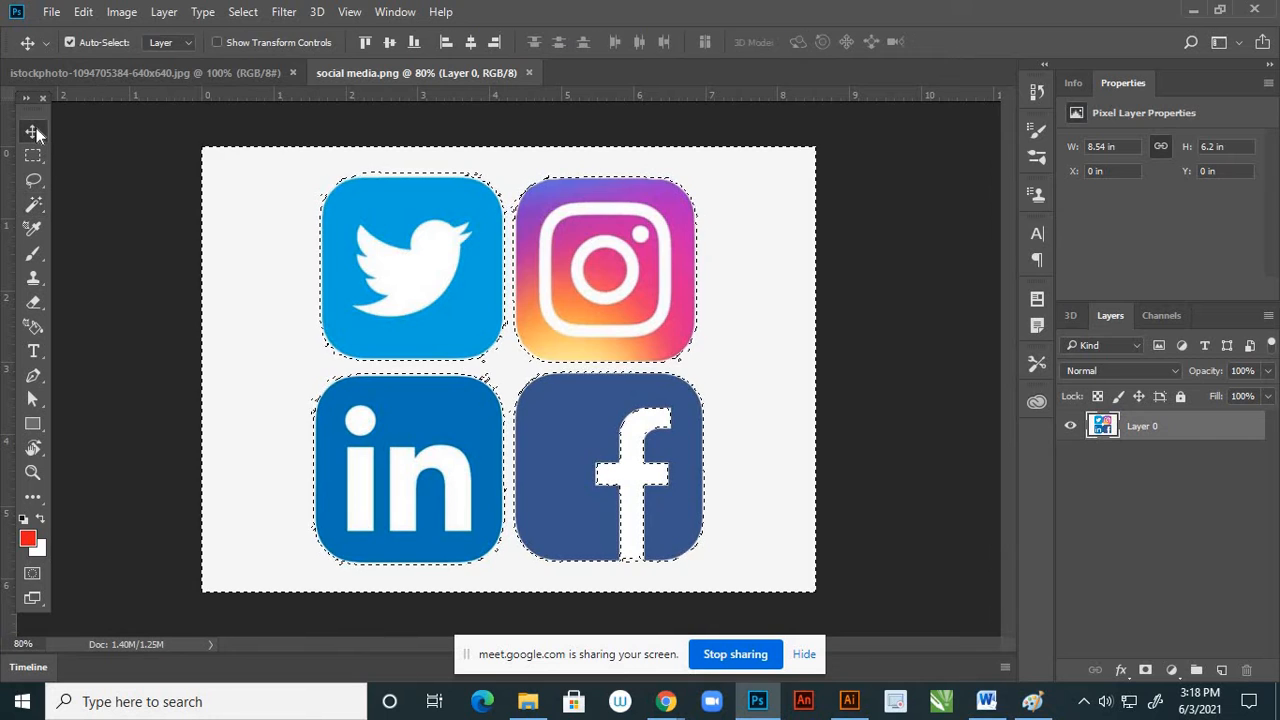
{"action": "key", "text": "ctrl+d"}
{"action": "left_click", "coordinate": [70, 42]}
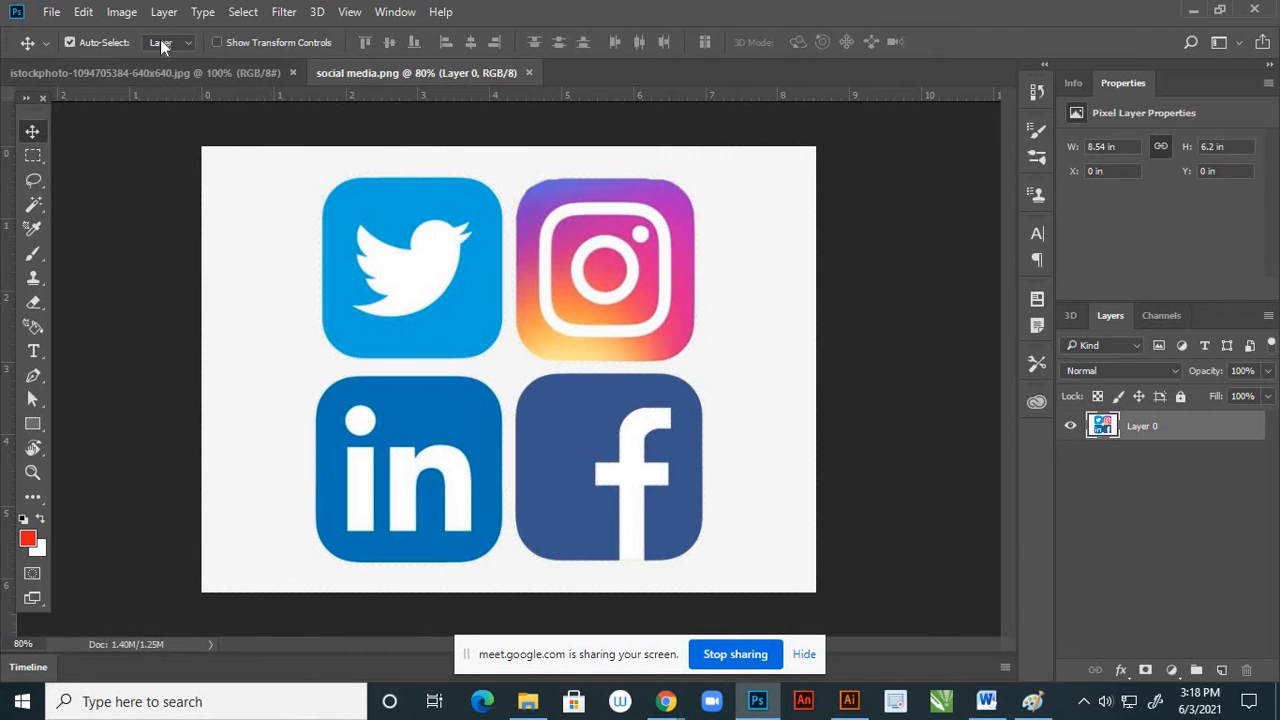
Set the Magic Wand tolerance to 20 and select the light background around the four social media icons
{"action": "left_click", "coordinate": [36, 205]}
{"action": "right_click", "coordinate": [37, 207]}
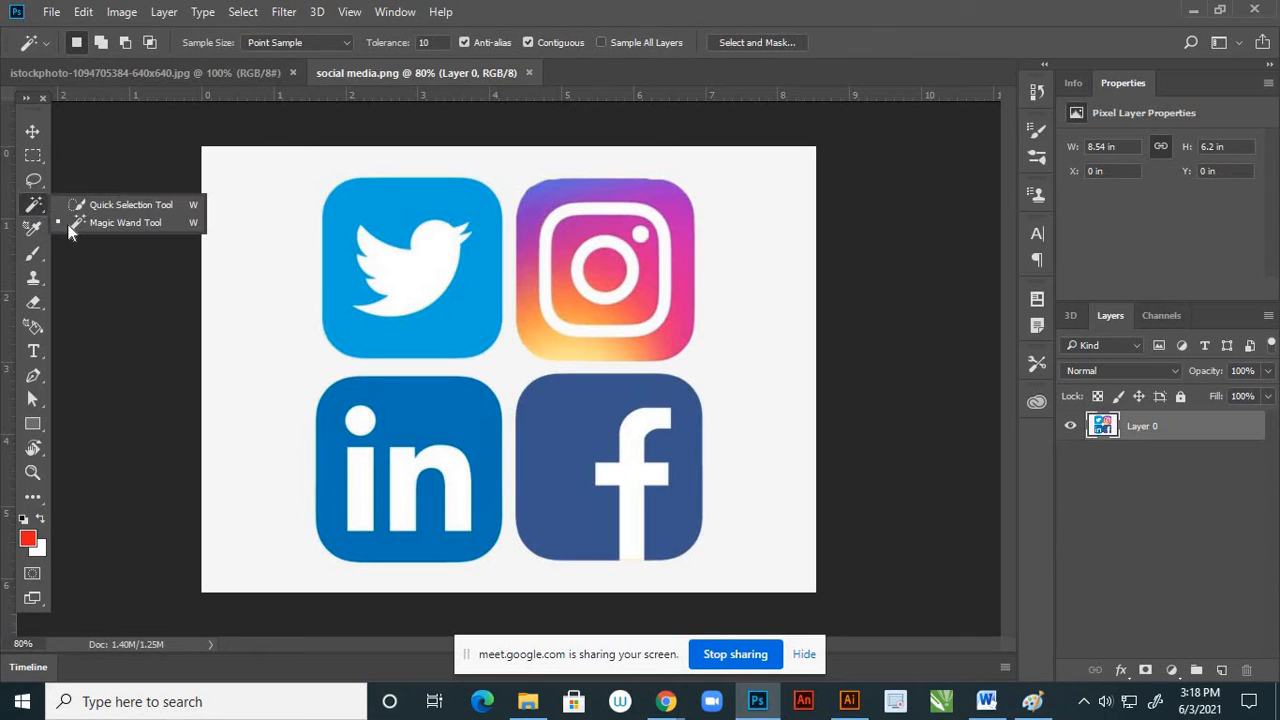
{"action": "left_click", "coordinate": [72, 224]}
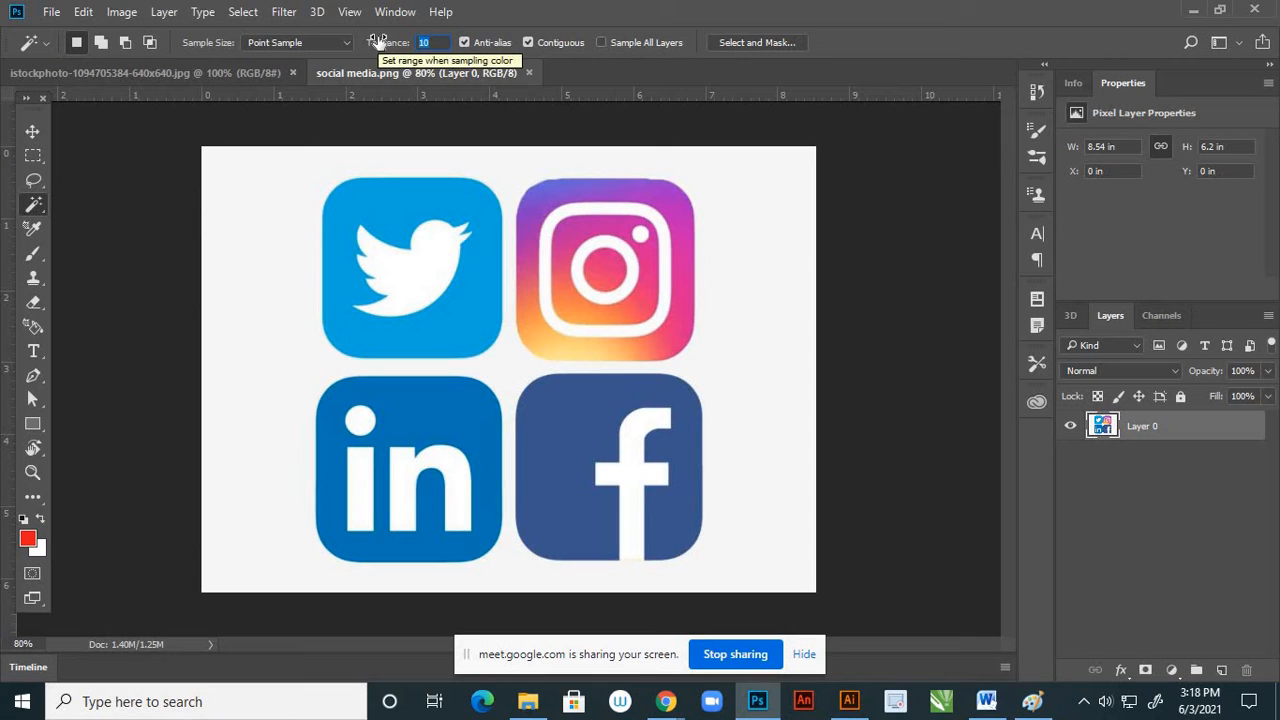
{"action": "type", "text": "2"}
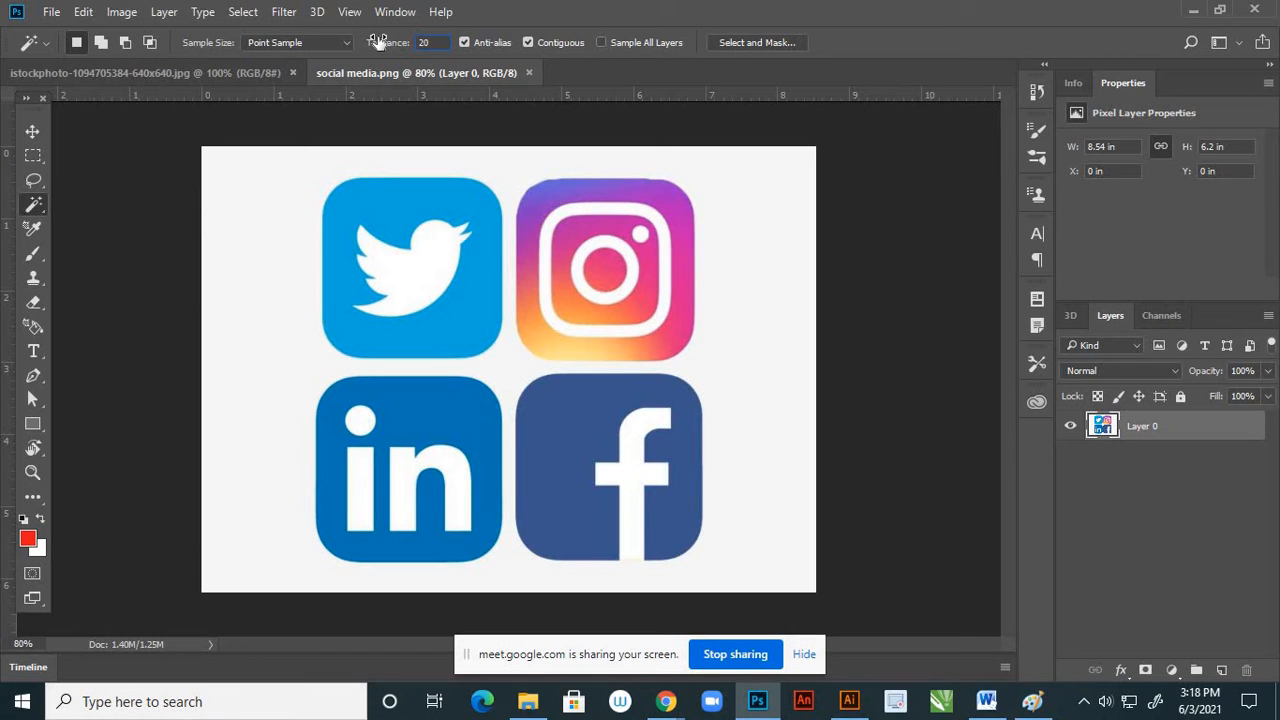
{"action": "left_click", "coordinate": [280, 203]}
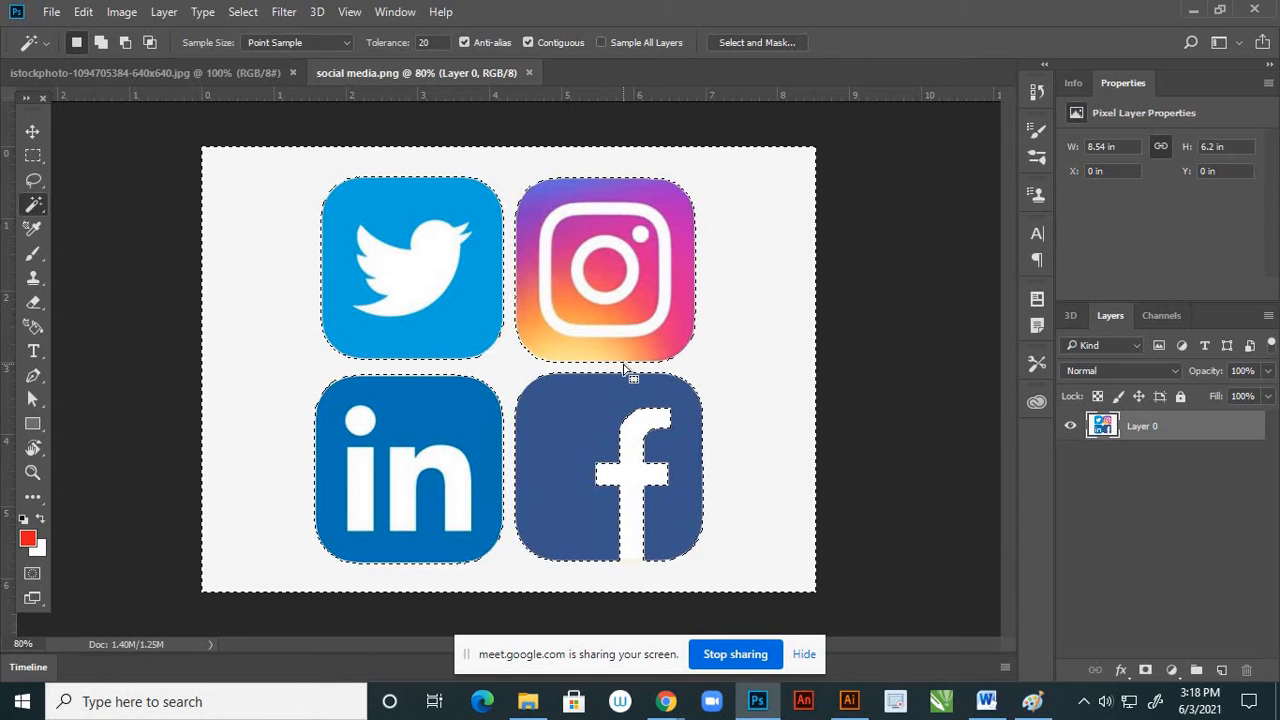
Delete the selected light background around the four social media icons and clear the selection
{"action": "key", "text": "Delete"}
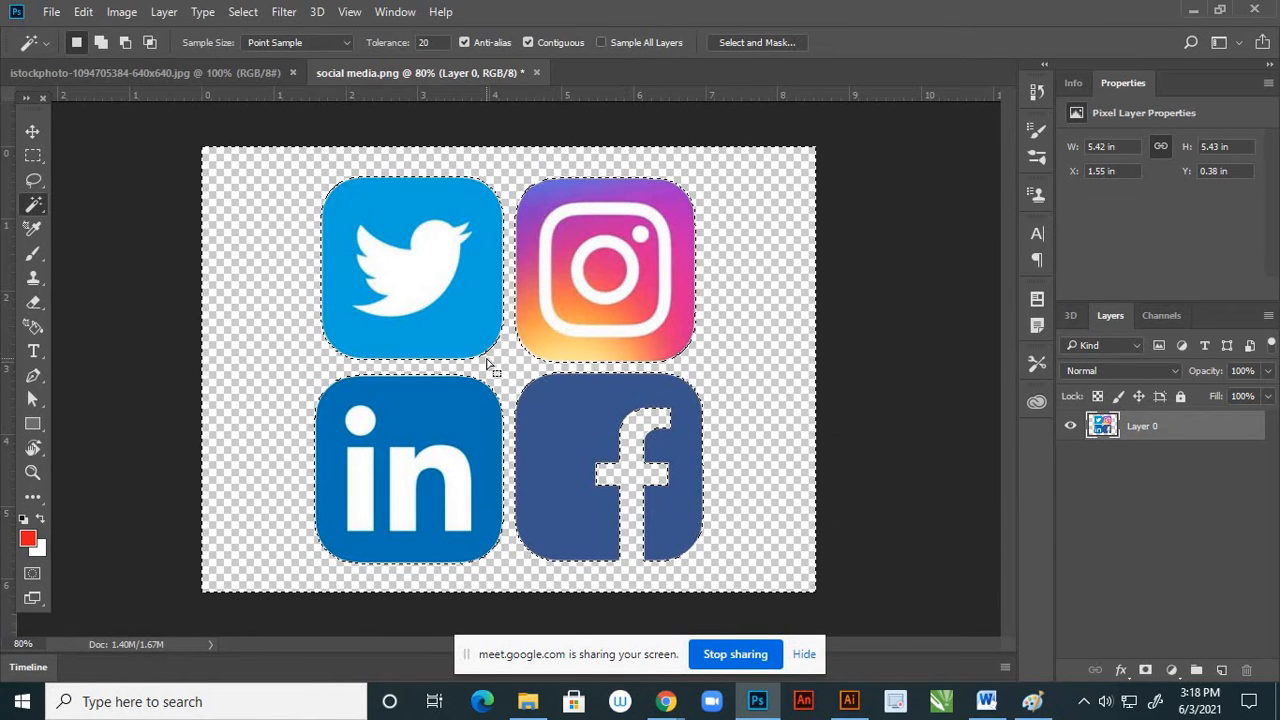
{"action": "key", "text": "ctrl+d"}
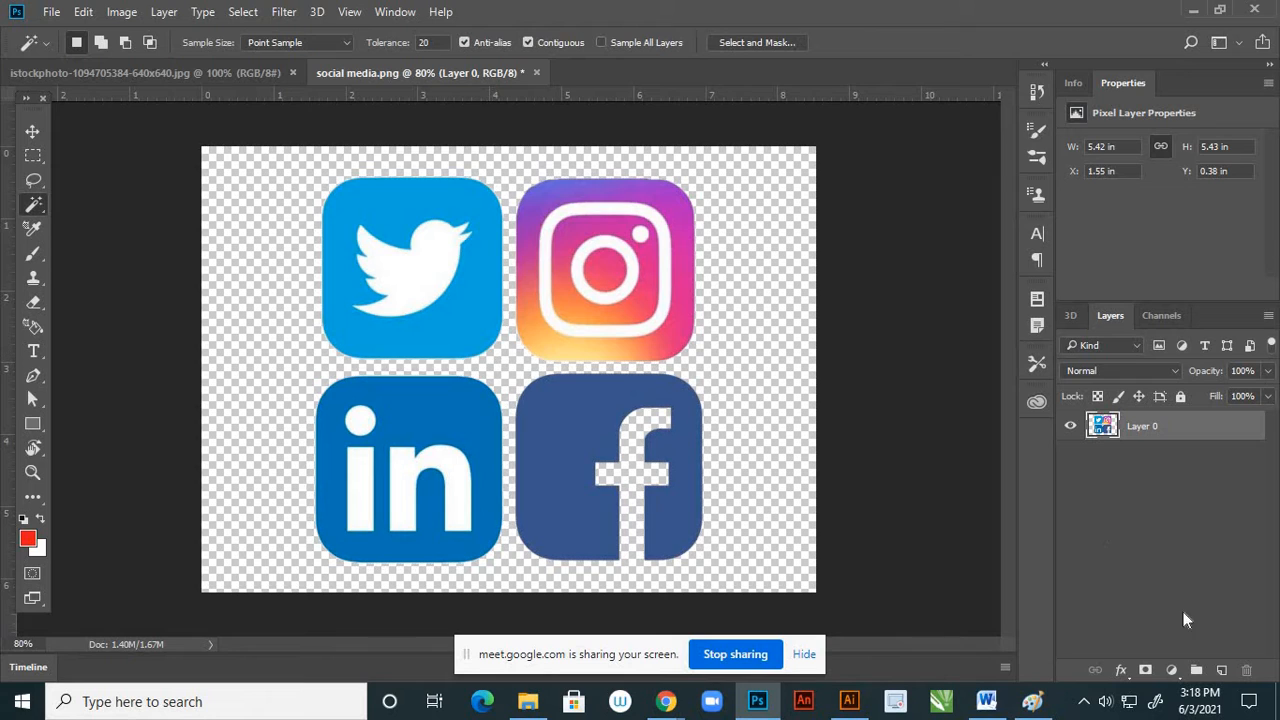
Add a new layer beneath the icons layer and fill it with the red foreground color
{"action": "left_click", "coordinate": [1221, 669]}
{"action": "left_click_drag", "start_coordinate": [1190, 432], "coordinate": [1193, 470]}
{"action": "left_click", "coordinate": [32, 134]}
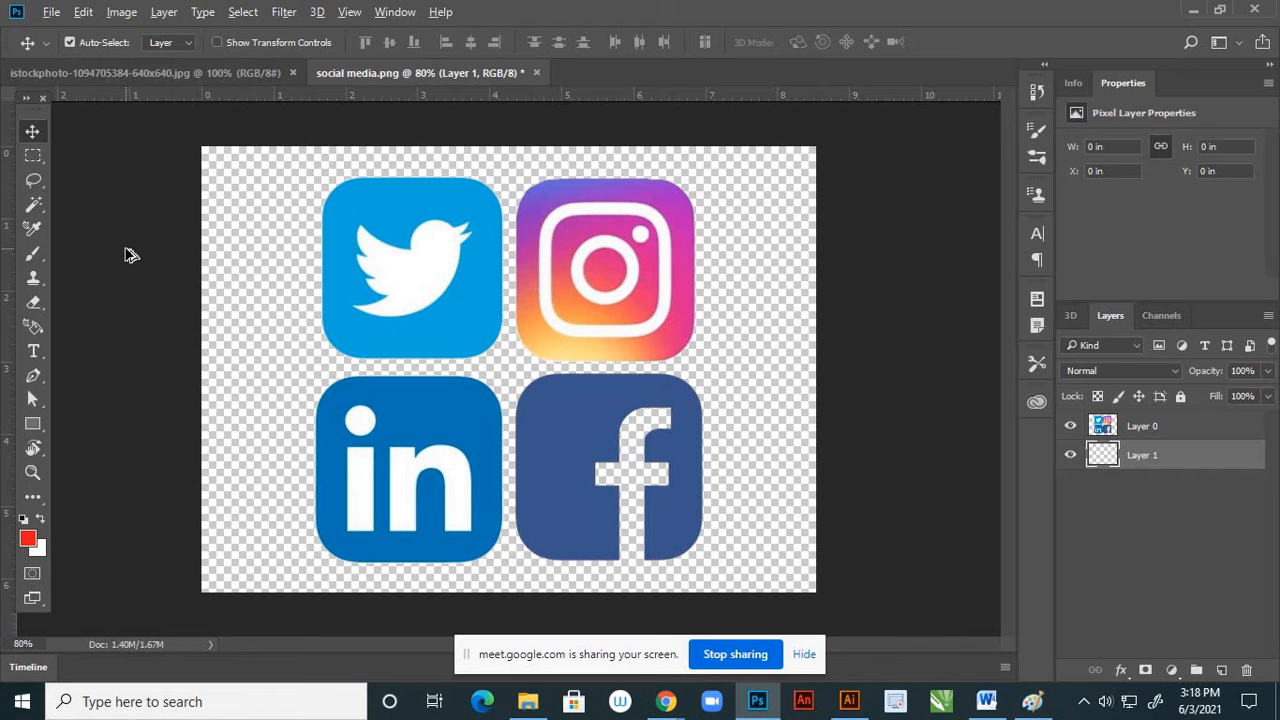
{"action": "key", "text": "alt+BackSpace"}
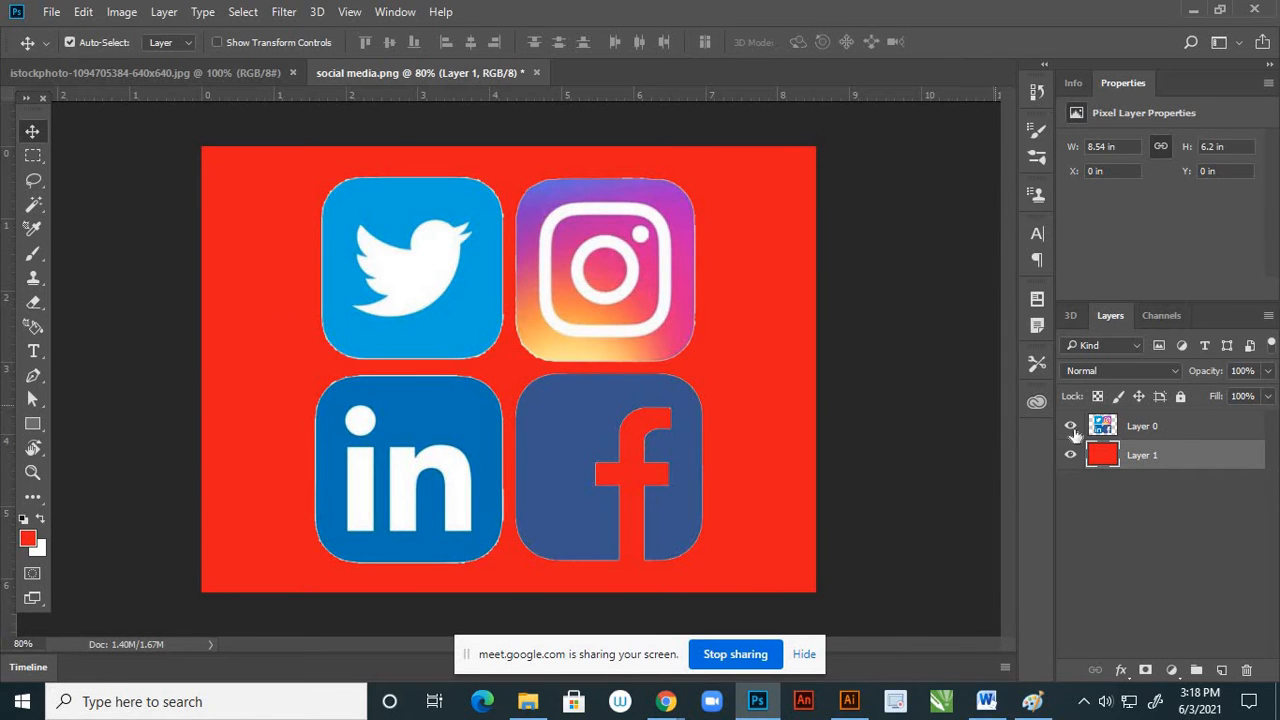
Load the outline of the icons layer as a selection and examine the white fringe along the icon edges
{"action": "left_click", "coordinate": [1150, 428]}
{"action": "scroll", "coordinate": [469, 306], "scroll_direction": "up", "scroll_amount": 5}
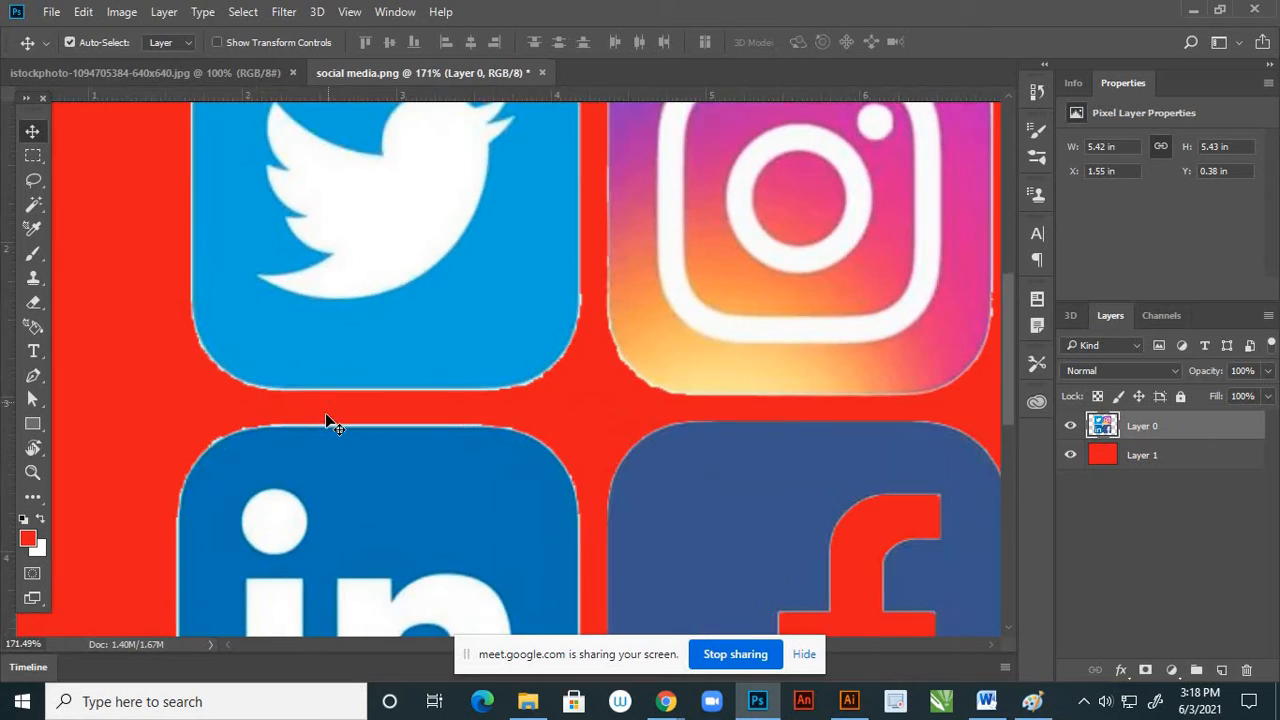
{"action": "scroll", "coordinate": [323, 378], "scroll_direction": "up", "scroll_amount": 2}
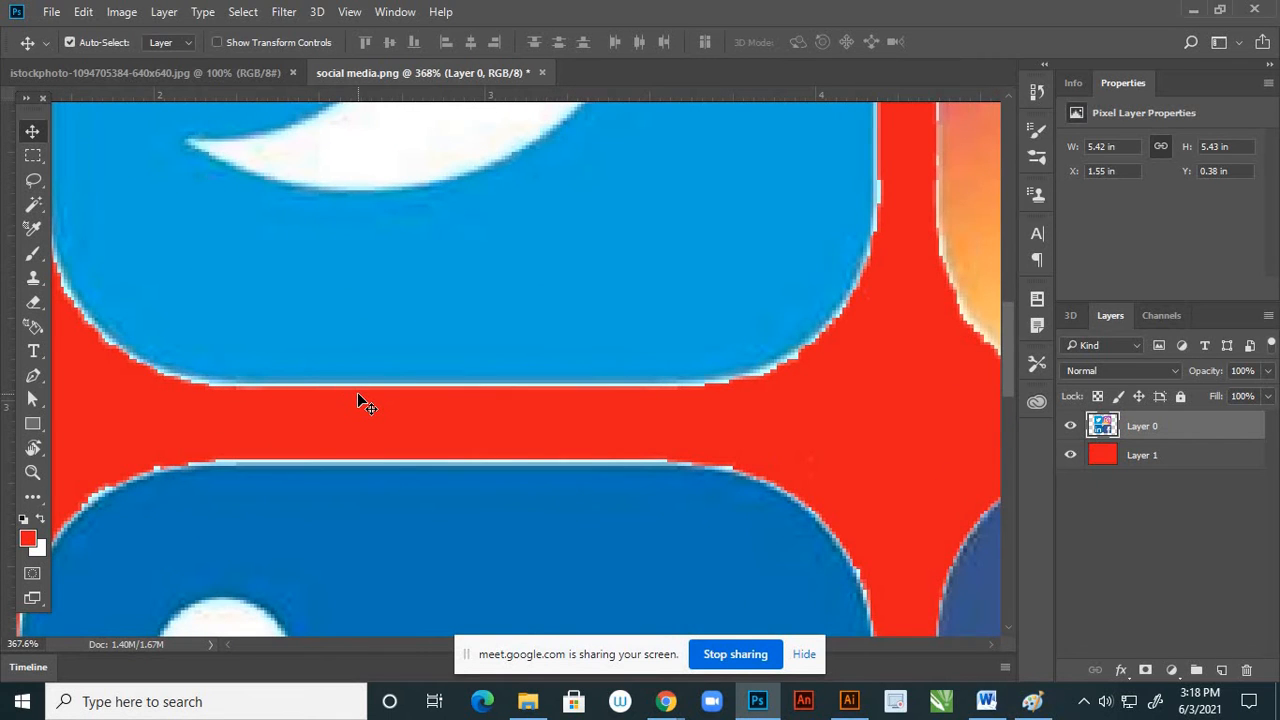
{"action": "scroll", "coordinate": [355, 400], "scroll_direction": "down", "scroll_amount": 4}
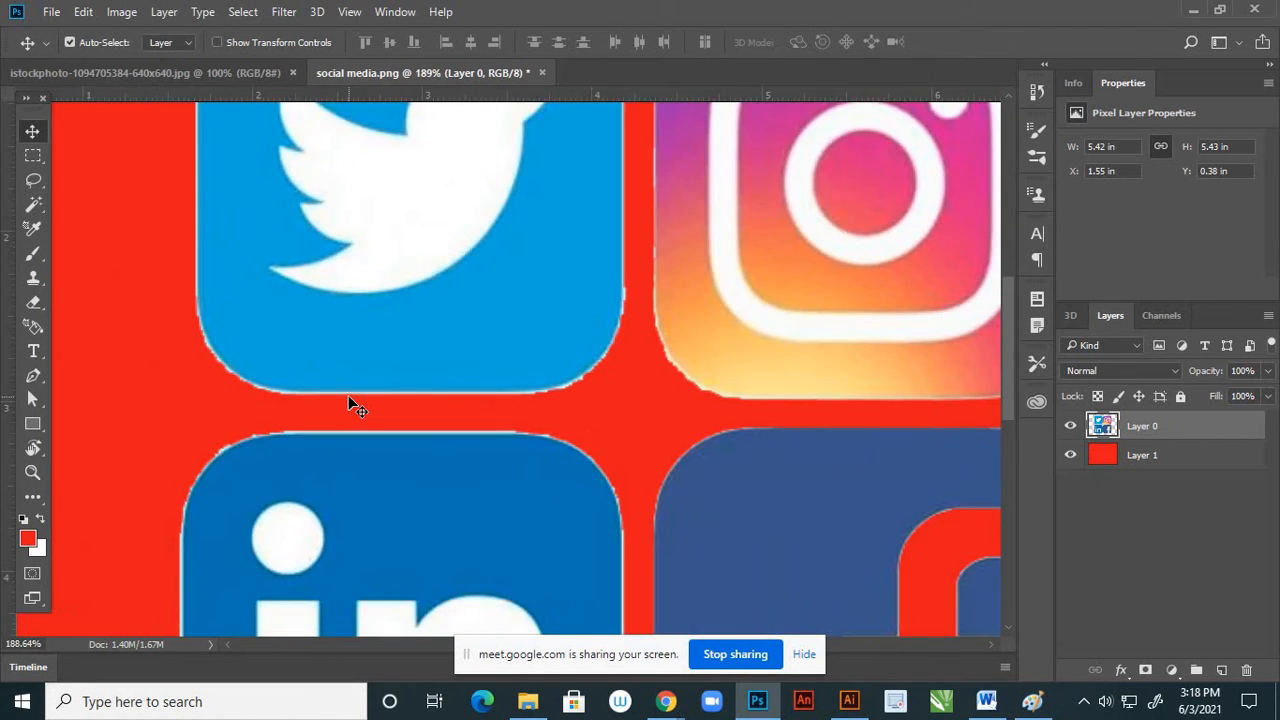
{"action": "scroll", "coordinate": [500, 434], "scroll_direction": "up", "scroll_amount": 2}
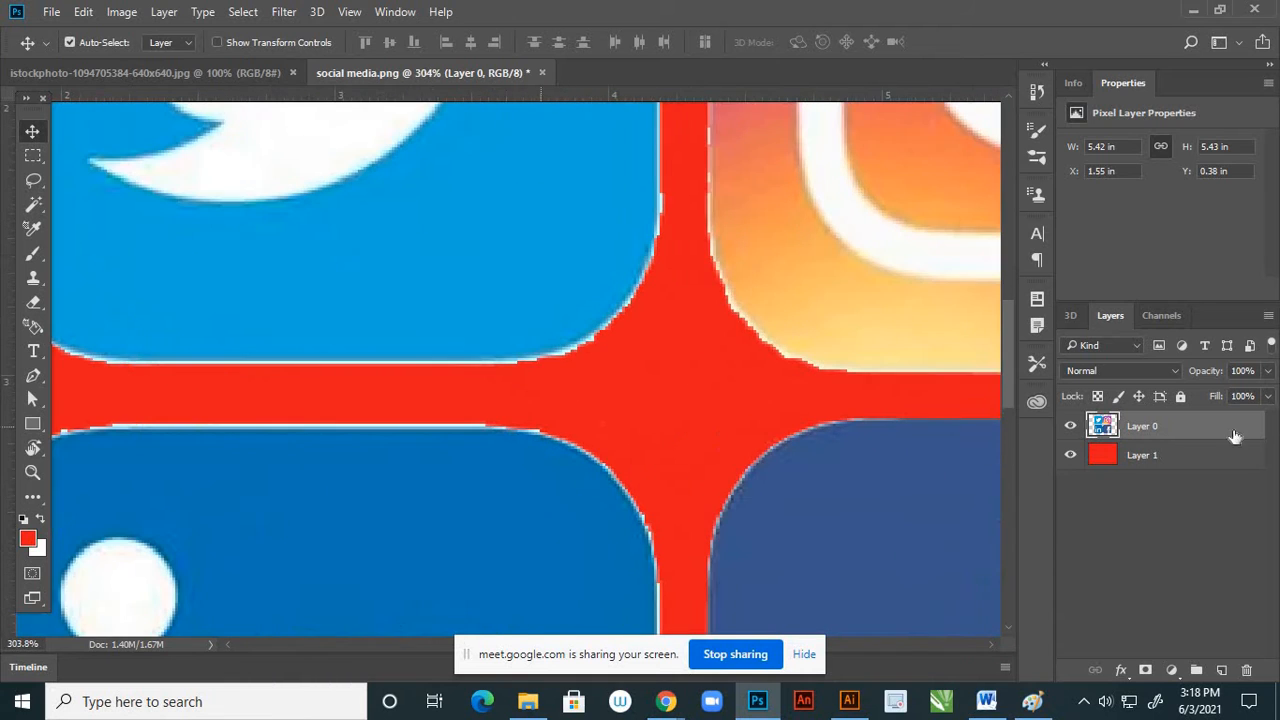
{"action": "left_click", "coordinate": [1106, 428], "text": "ctrl"}
{"action": "scroll", "coordinate": [585, 340], "scroll_direction": "up", "scroll_amount": 3}
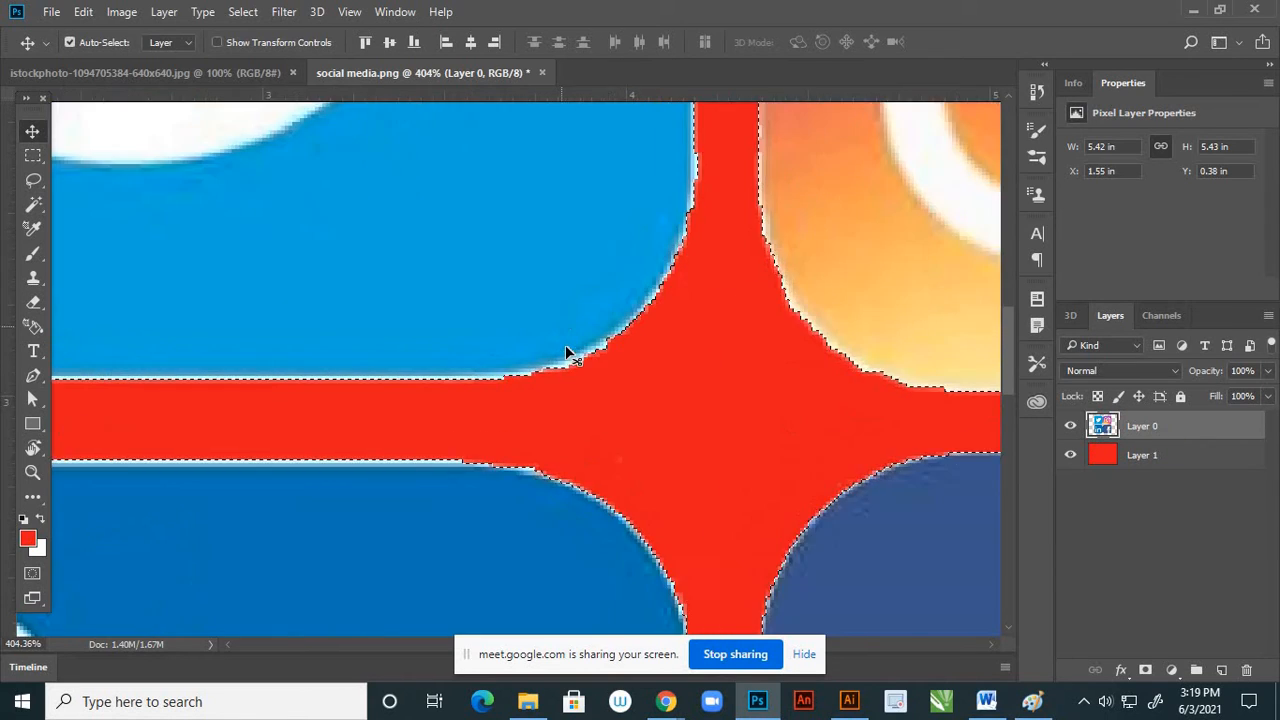
{"action": "scroll", "coordinate": [788, 380], "scroll_direction": "down", "scroll_amount": 4}
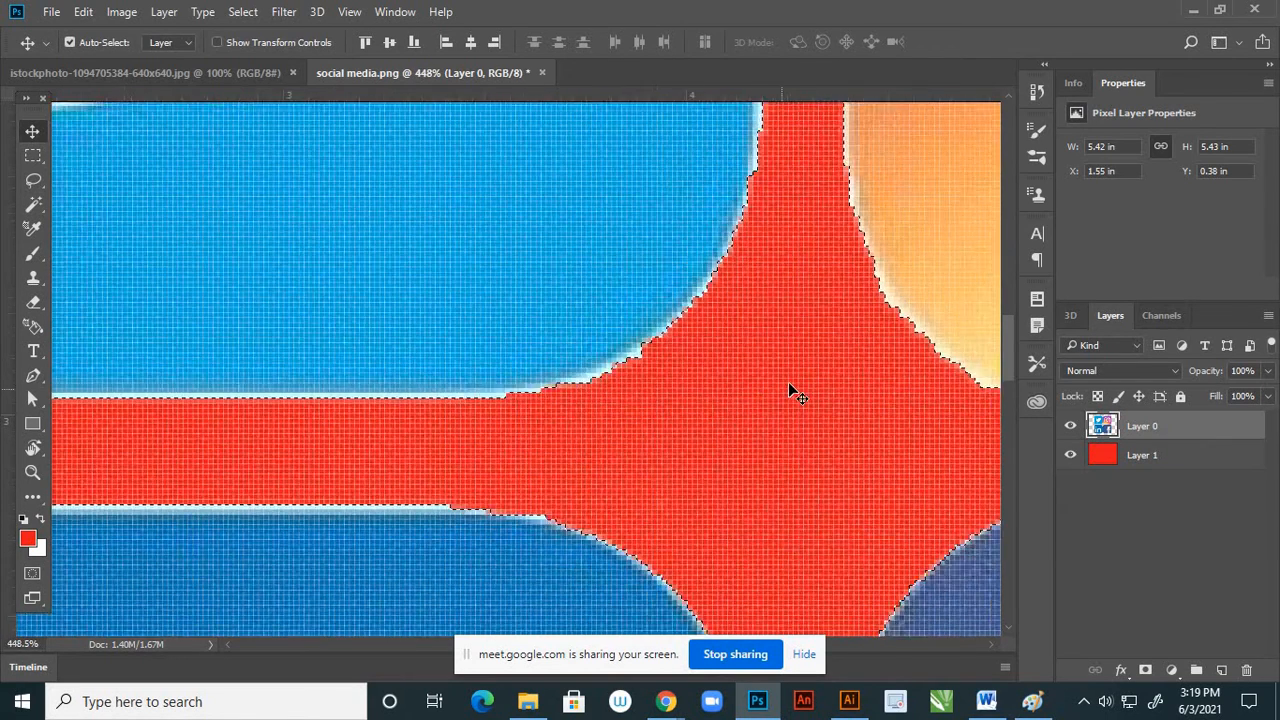
{"action": "scroll", "coordinate": [720, 420], "scroll_direction": "down", "scroll_amount": 2}
{"action": "scroll", "coordinate": [611, 441], "scroll_direction": "up", "scroll_amount": 5}
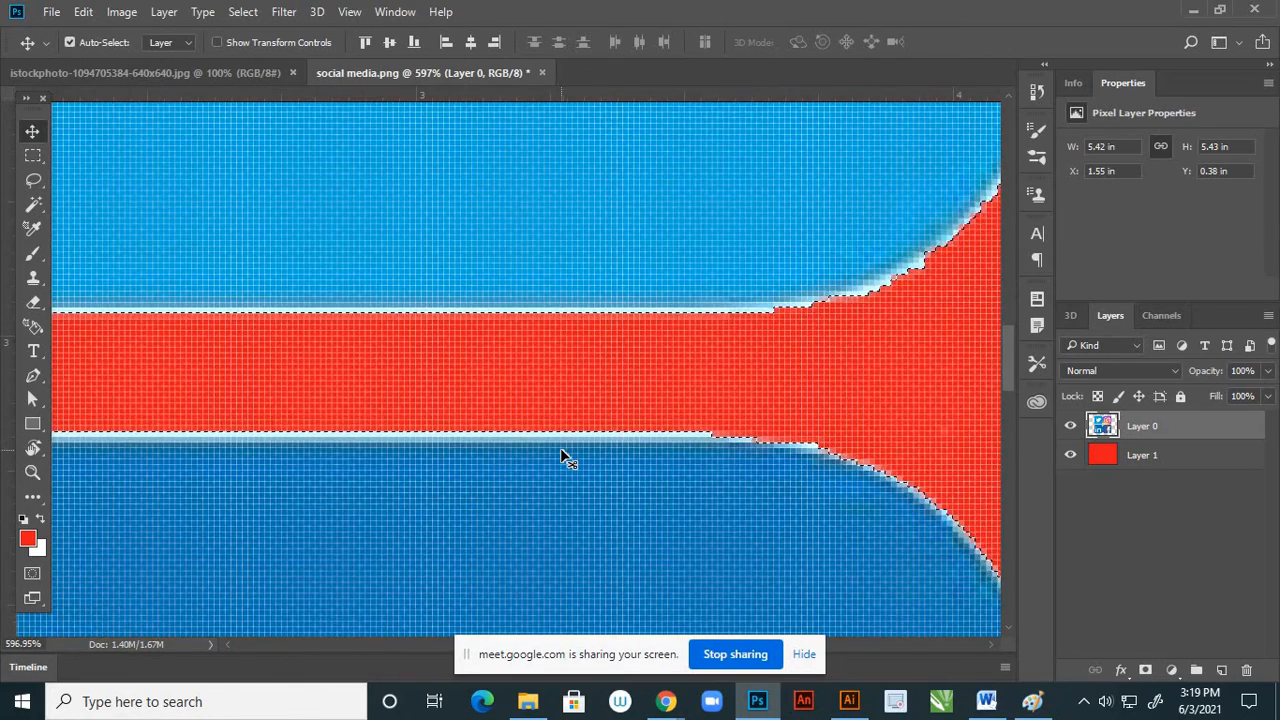
{"action": "scroll", "coordinate": [563, 458], "scroll_direction": "down", "scroll_amount": 2}
{"action": "scroll", "coordinate": [560, 462], "scroll_direction": "down", "scroll_amount": 1}
{"action": "scroll", "coordinate": [514, 346], "scroll_direction": "up", "scroll_amount": 2}
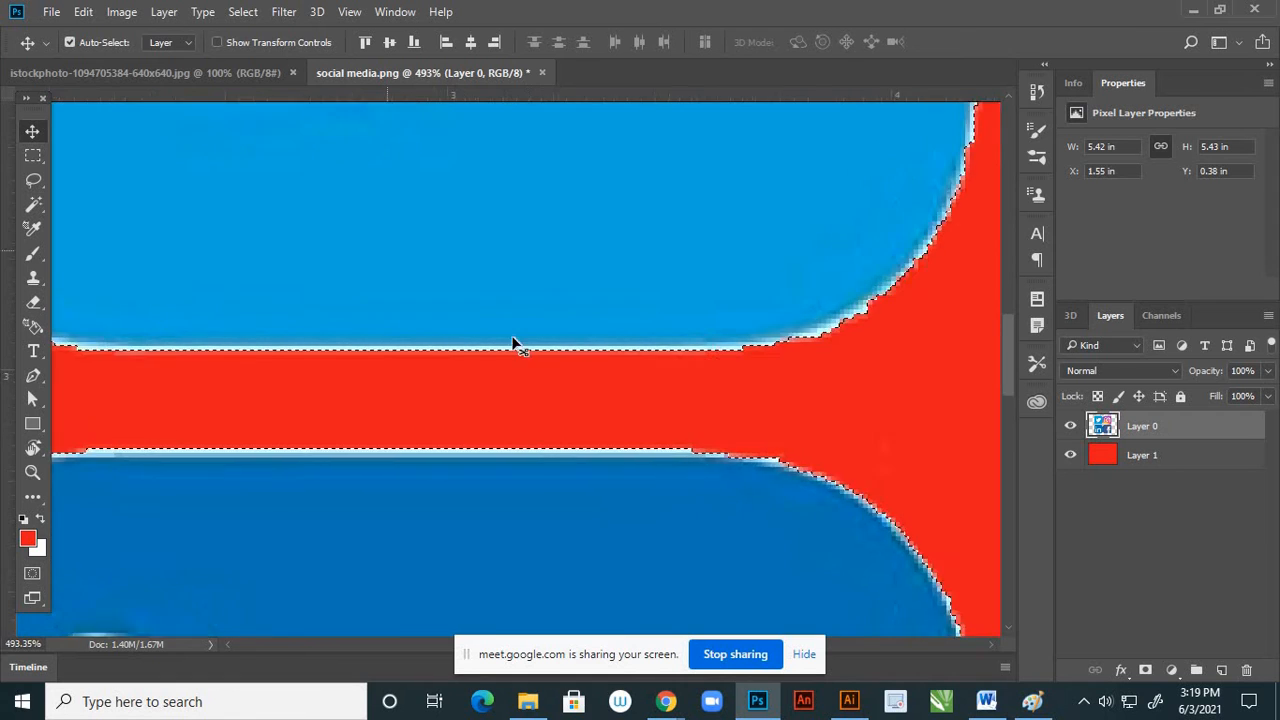
Contract the selection around the icons by 1 pixel
{"action": "left_click", "coordinate": [247, 16]}
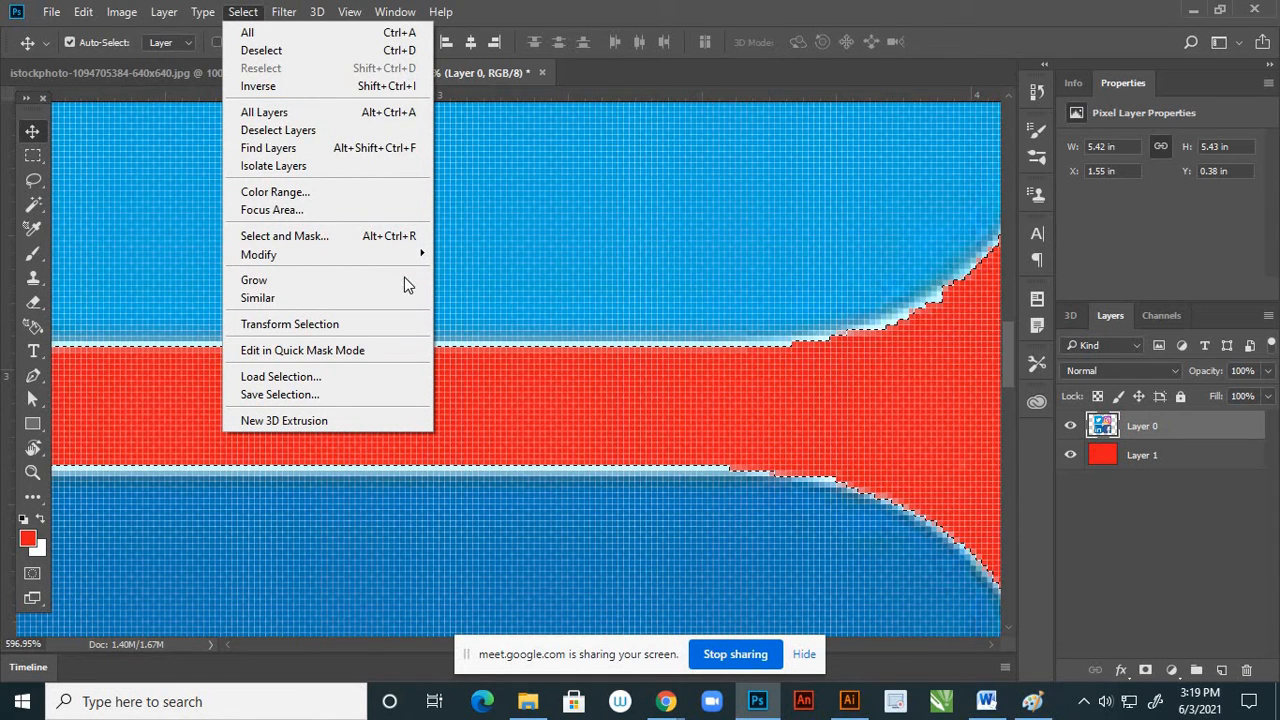
{"action": "mouse_move", "coordinate": [421, 256]}
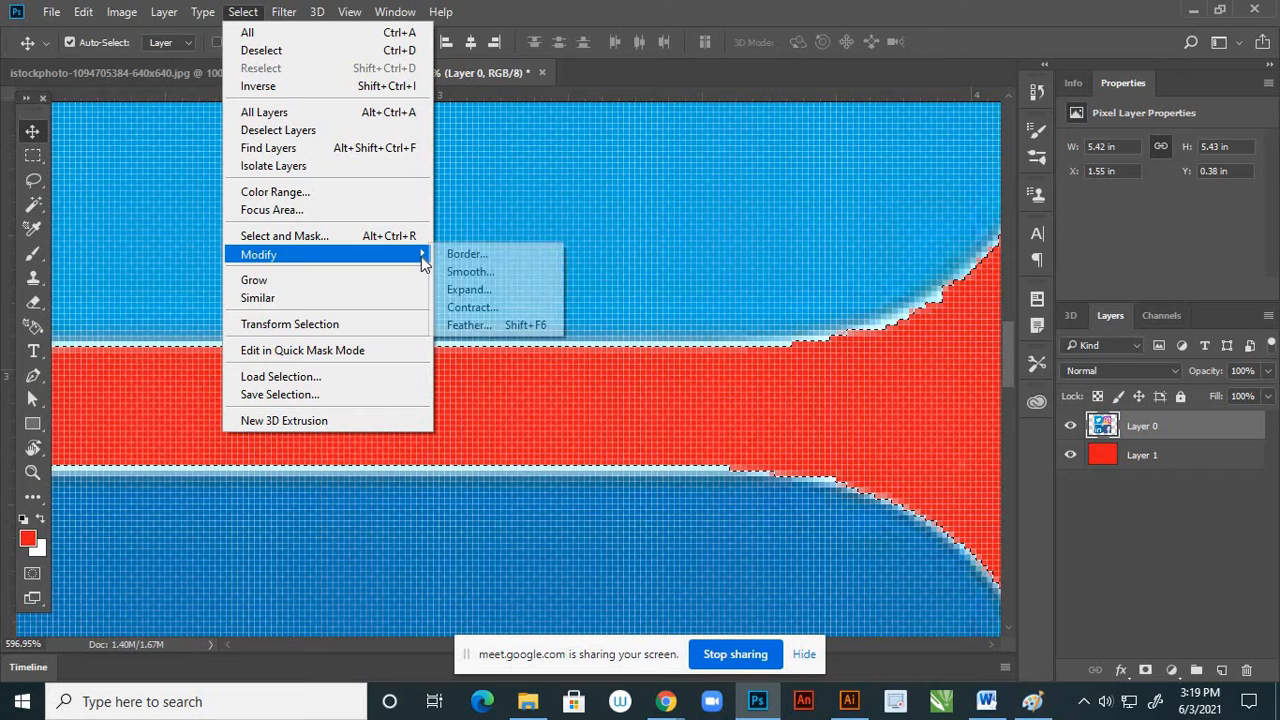
{"action": "left_click", "coordinate": [485, 308]}
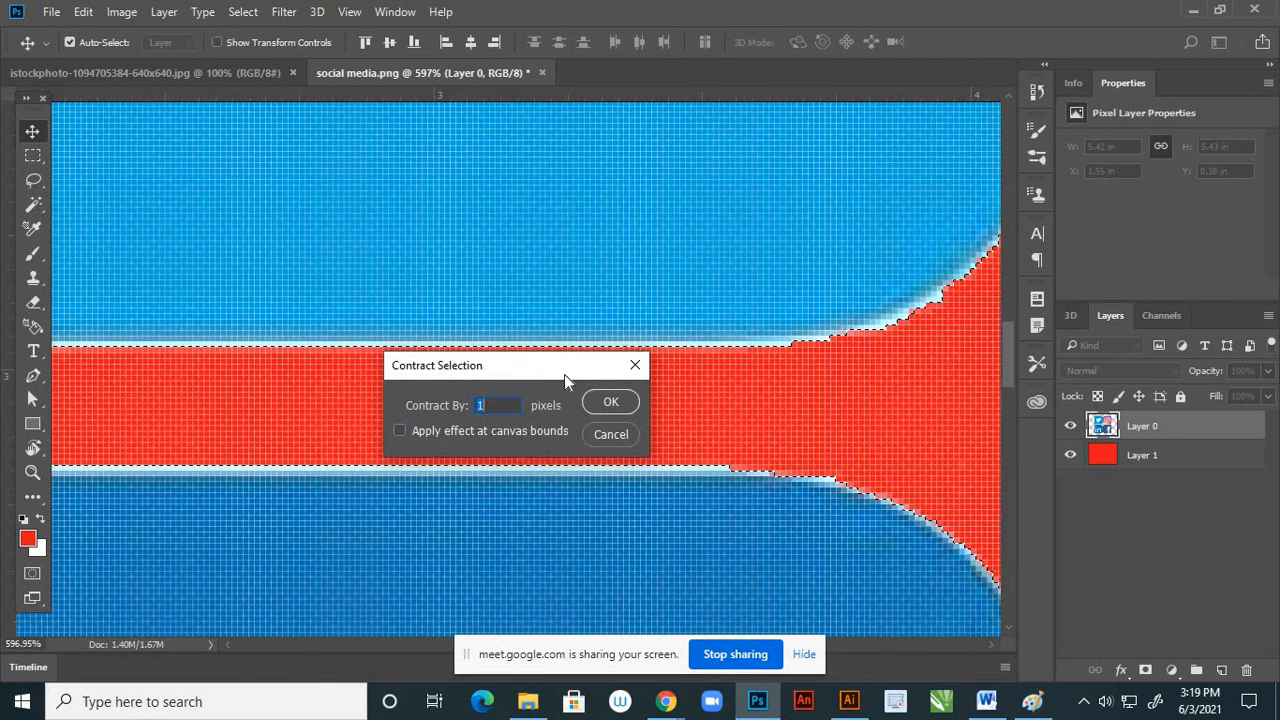
{"action": "left_click_drag", "start_coordinate": [564, 374], "coordinate": [827, 432]}
{"action": "left_click", "coordinate": [879, 462]}
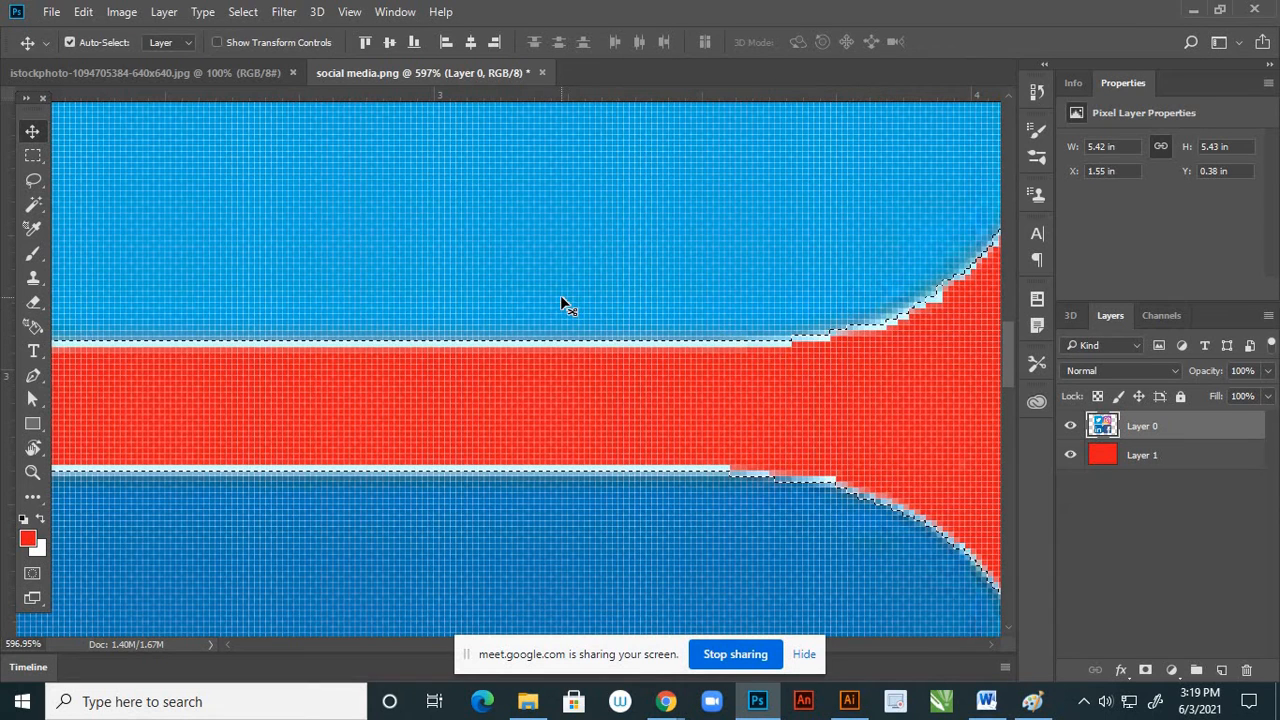
{"action": "scroll", "coordinate": [371, 357], "scroll_direction": "down", "scroll_amount": 3}
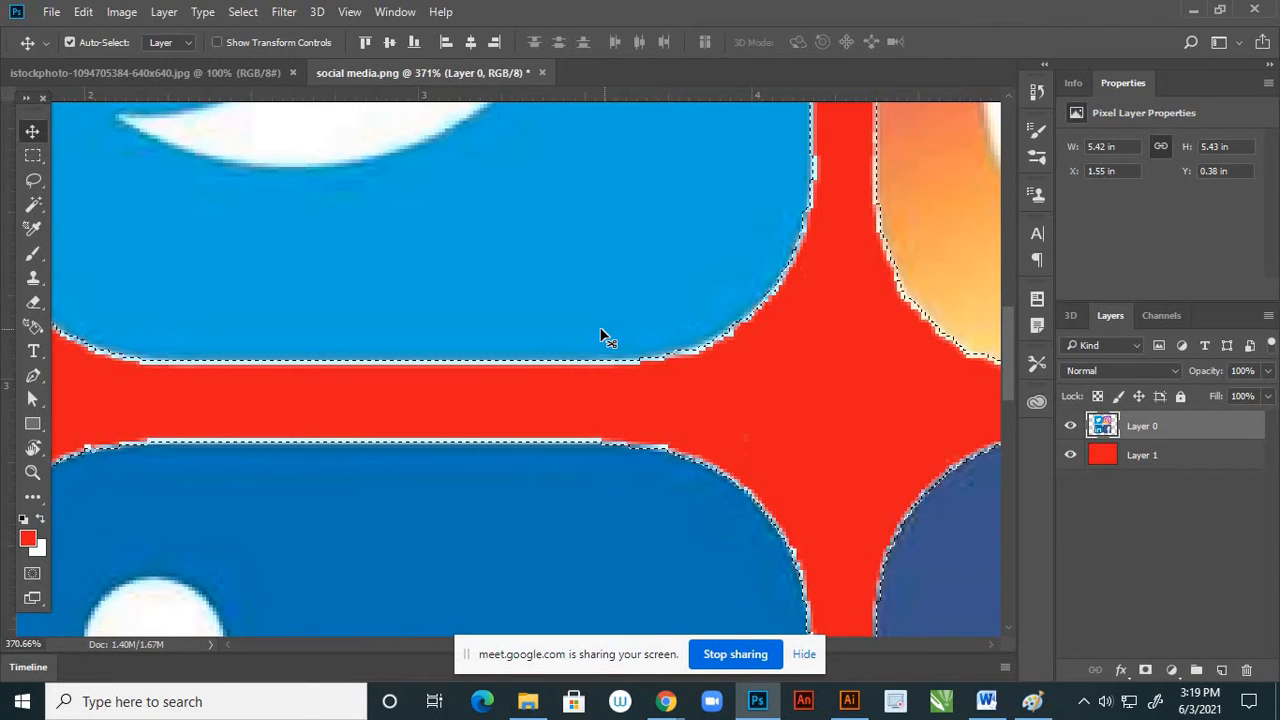
{"action": "scroll", "coordinate": [603, 337], "scroll_direction": "down", "scroll_amount": 2}
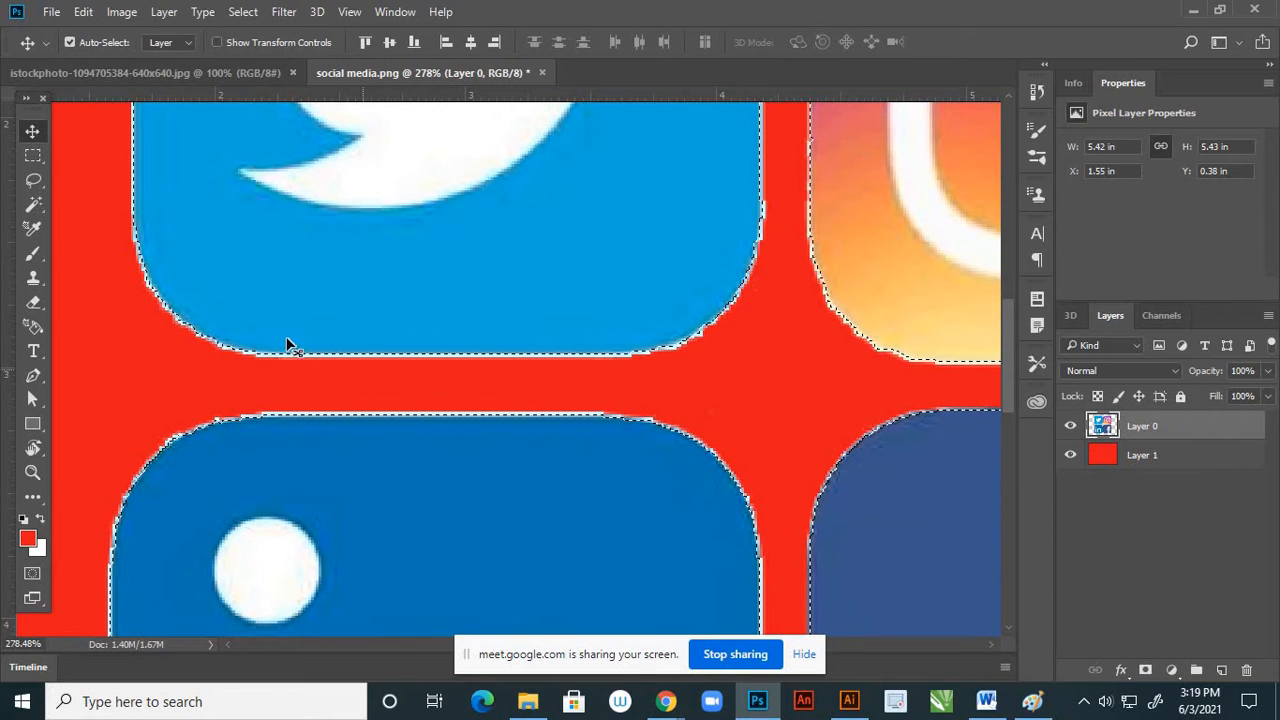
Invert the selection, delete the white fringe outside the icon edges, and deselect
{"action": "left_click", "coordinate": [32, 155]}
{"action": "right_click", "coordinate": [515, 370]}
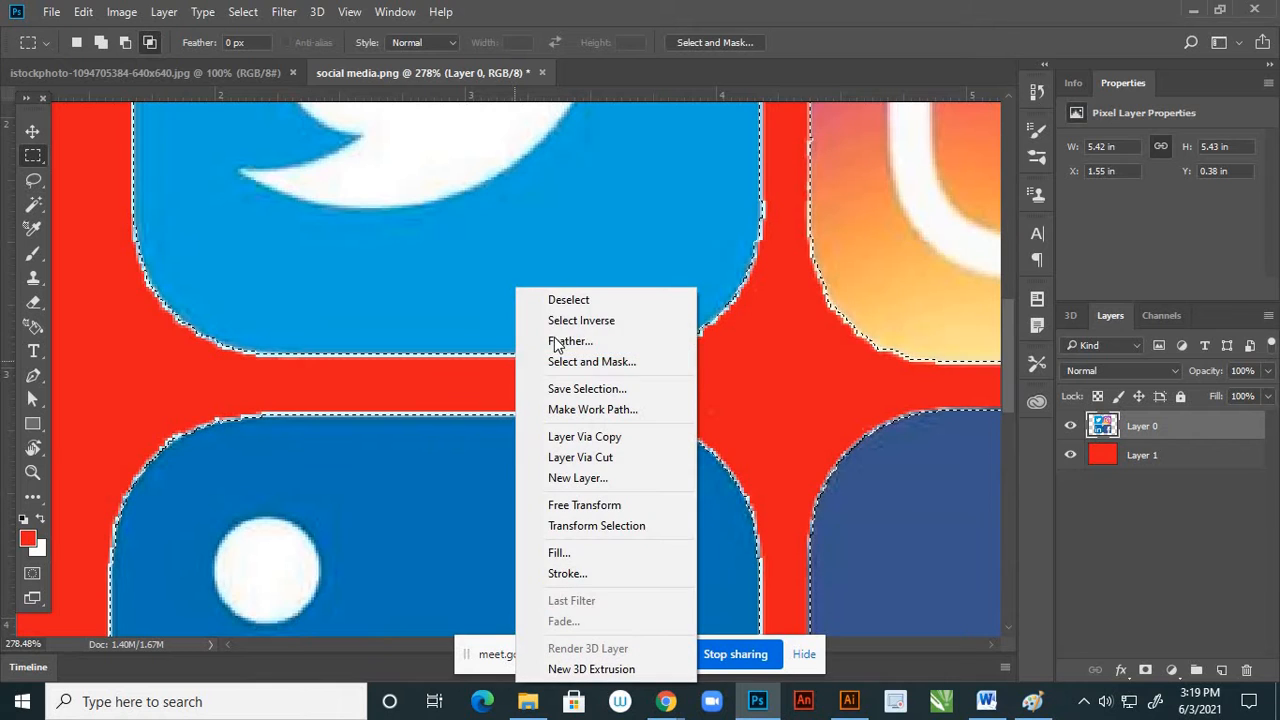
{"action": "left_click", "coordinate": [588, 321]}
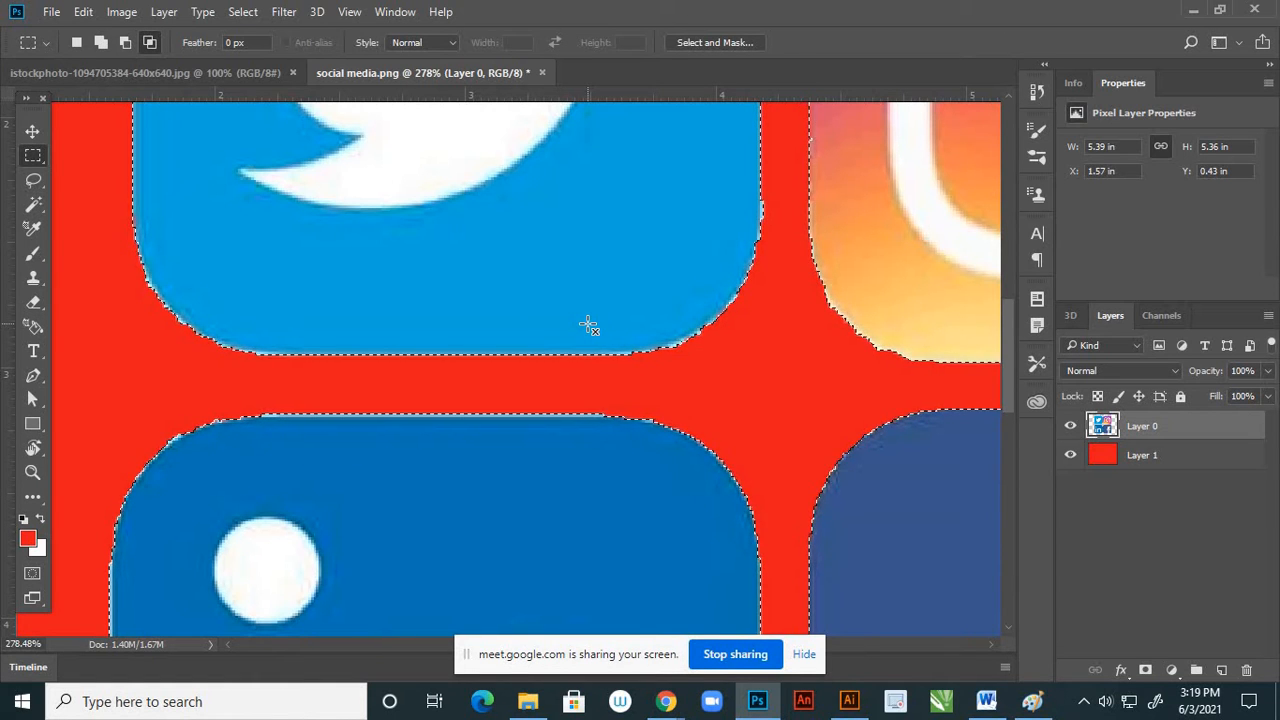
{"action": "left_click", "coordinate": [587, 322]}
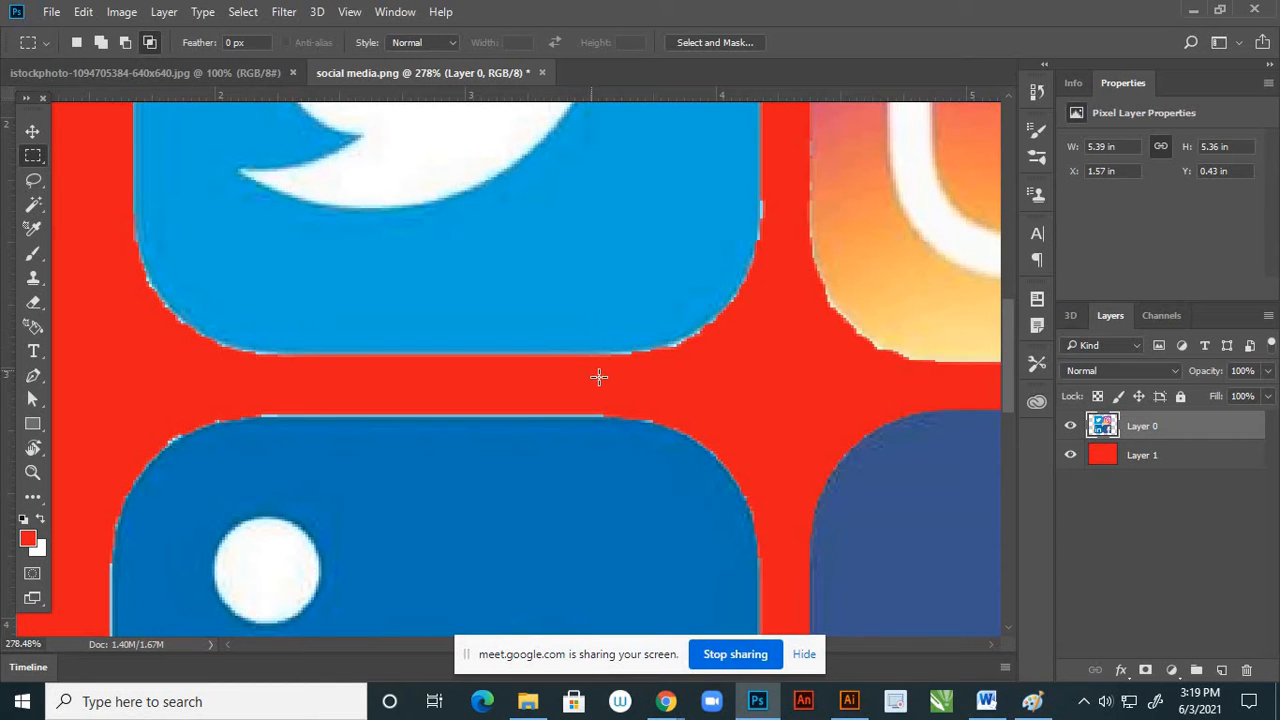
{"action": "scroll", "coordinate": [635, 330], "scroll_direction": "down", "scroll_amount": 4}
{"action": "scroll", "coordinate": [632, 276], "scroll_direction": "up", "scroll_amount": 2}
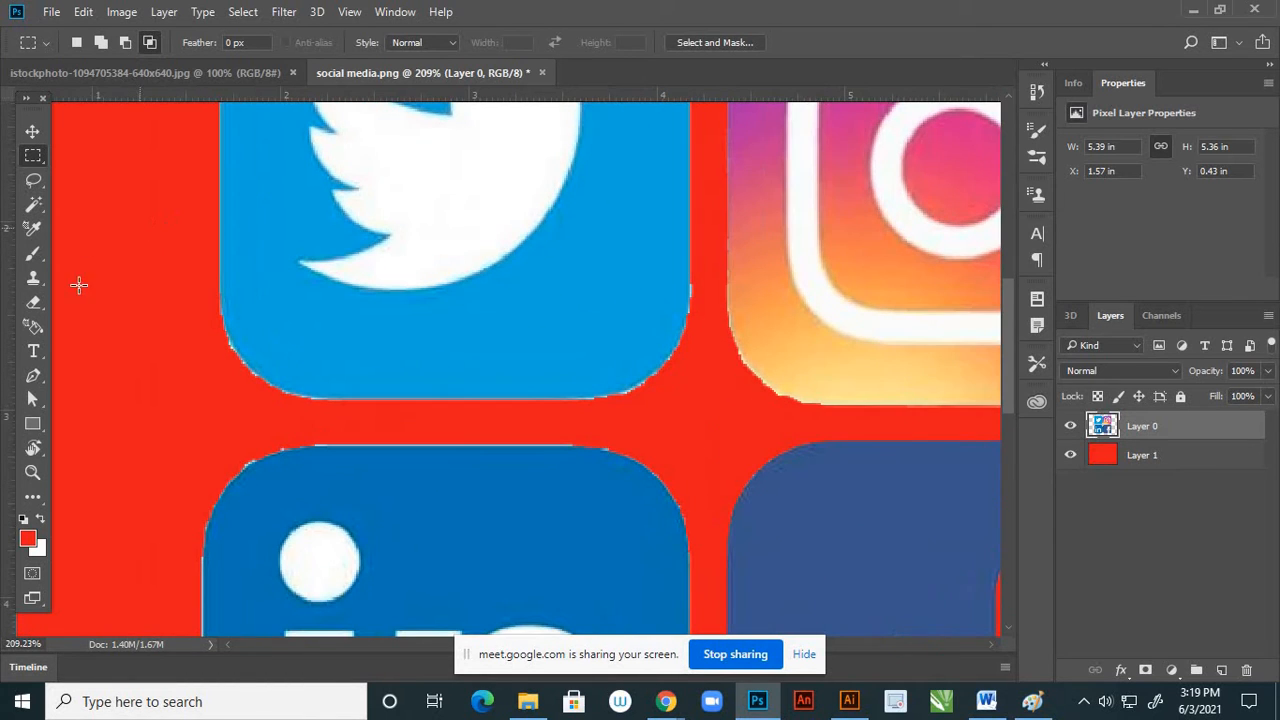
Erase the leftover white fringe around the Twitter icon's lower-left corner and LinkedIn icon's upper-left corner with the Eraser at size 5
{"action": "left_click", "coordinate": [33, 303]}
{"action": "right_click", "coordinate": [33, 303]}
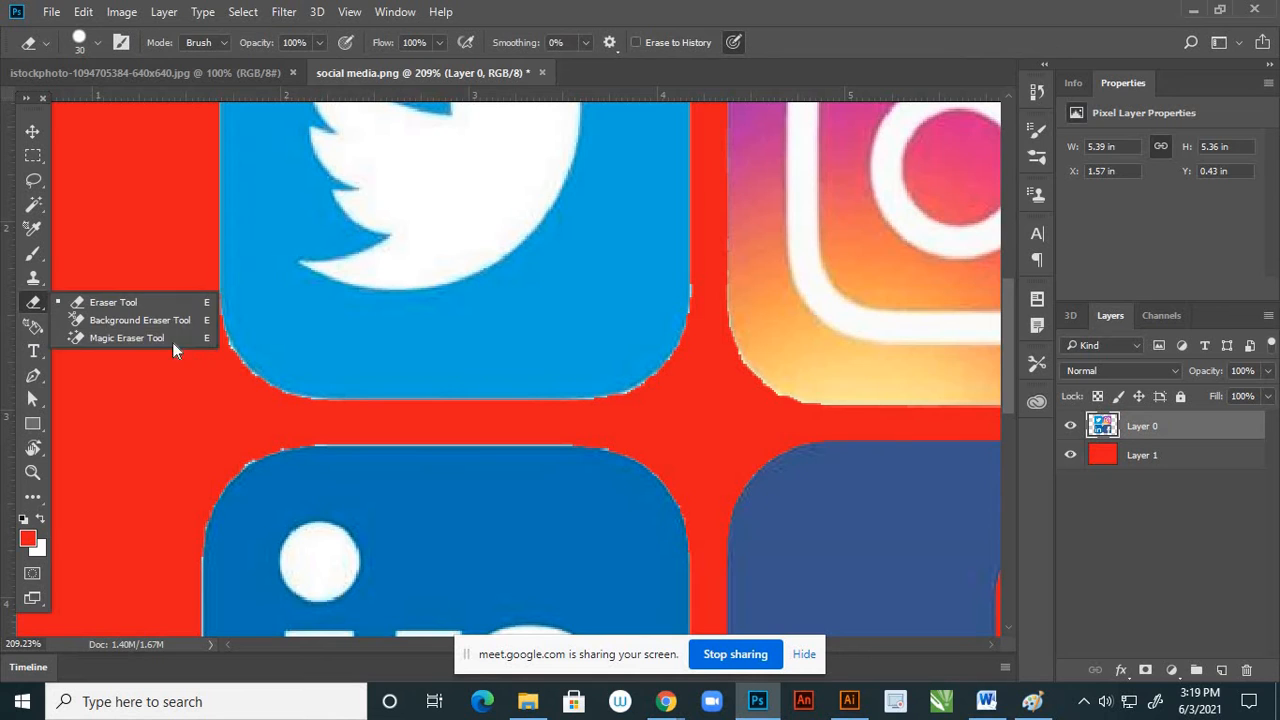
{"action": "left_click", "coordinate": [125, 303]}
{"action": "scroll", "coordinate": [177, 363], "scroll_direction": "up", "scroll_amount": 4}
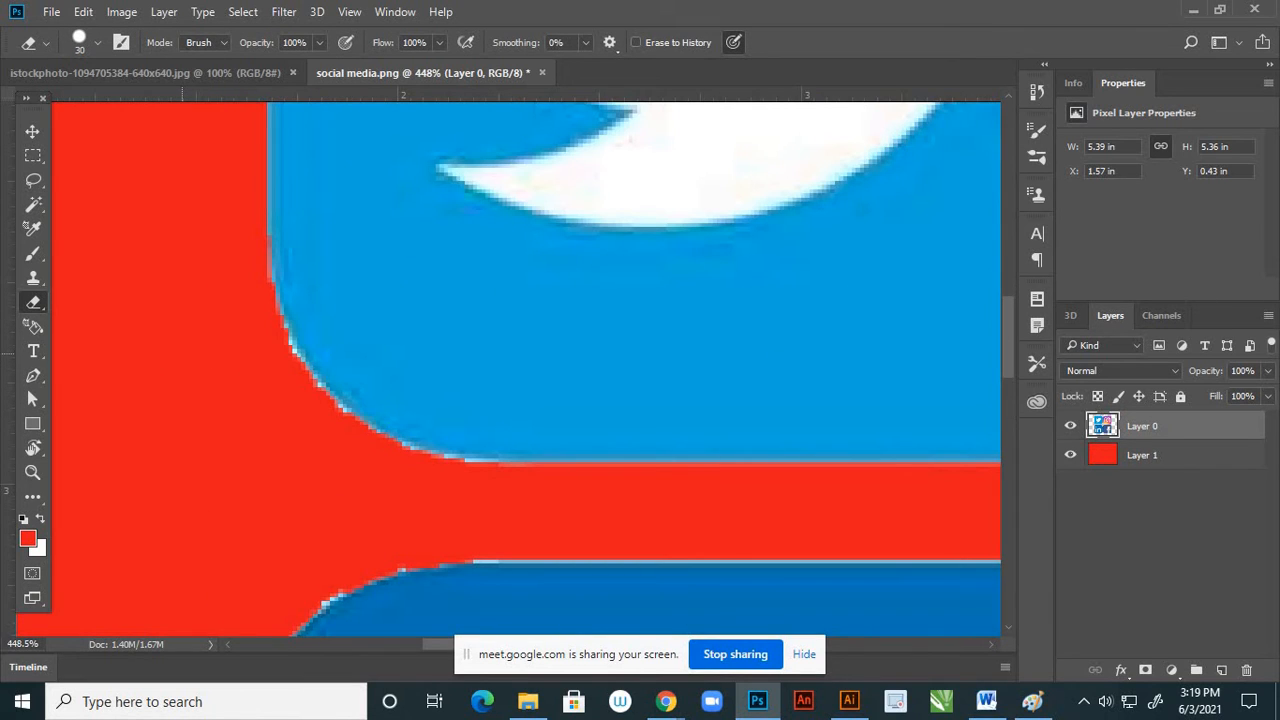
{"action": "key", "text": "bracketleft"}
{"action": "key", "text": "bracketleft"}
{"action": "key", "text": "bracketleft"}
{"action": "key", "text": "bracketleft"}
{"action": "key", "text": "bracketleft"}
{"action": "key", "text": "bracketleft"}
{"action": "key", "text": "bracketleft"}
{"action": "key", "text": "bracketleft"}
{"action": "key", "text": "bracketleft"}
{"action": "scroll", "coordinate": [255, 350], "scroll_direction": "up", "scroll_amount": 1}
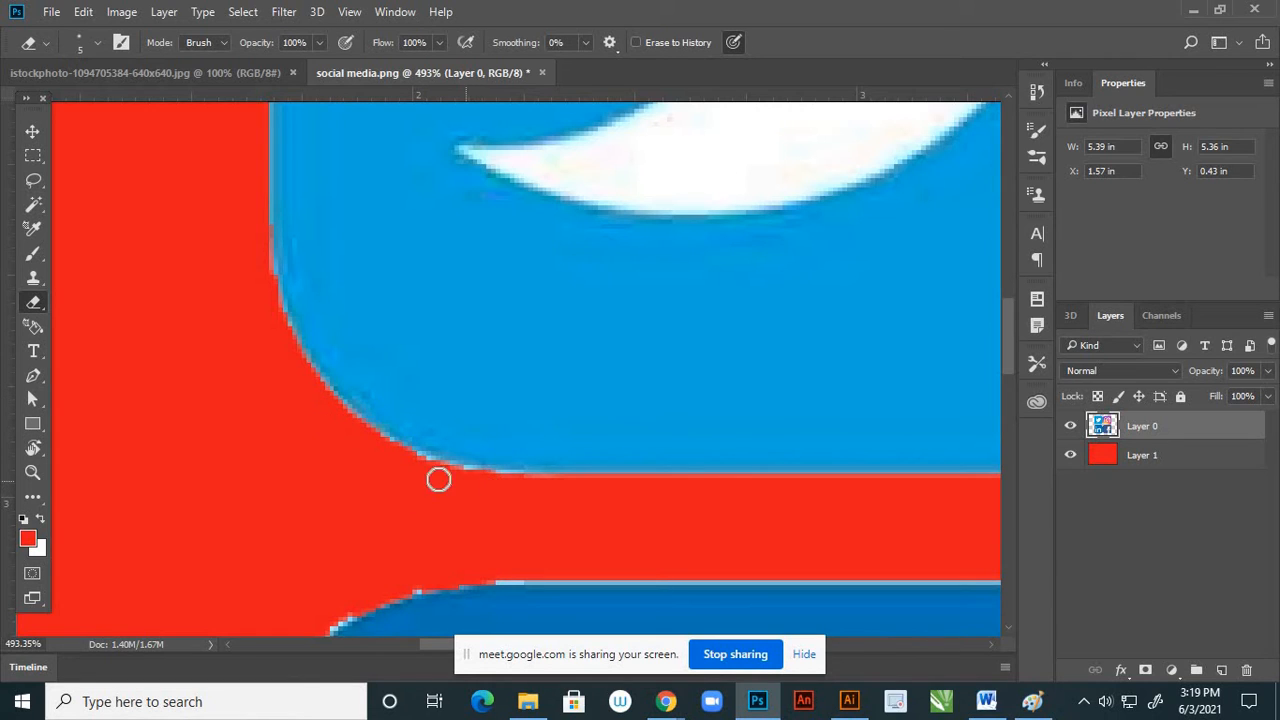
{"action": "scroll", "coordinate": [387, 375], "scroll_direction": "down", "scroll_amount": 4}
{"action": "scroll", "coordinate": [396, 534], "scroll_direction": "up", "scroll_amount": 3}
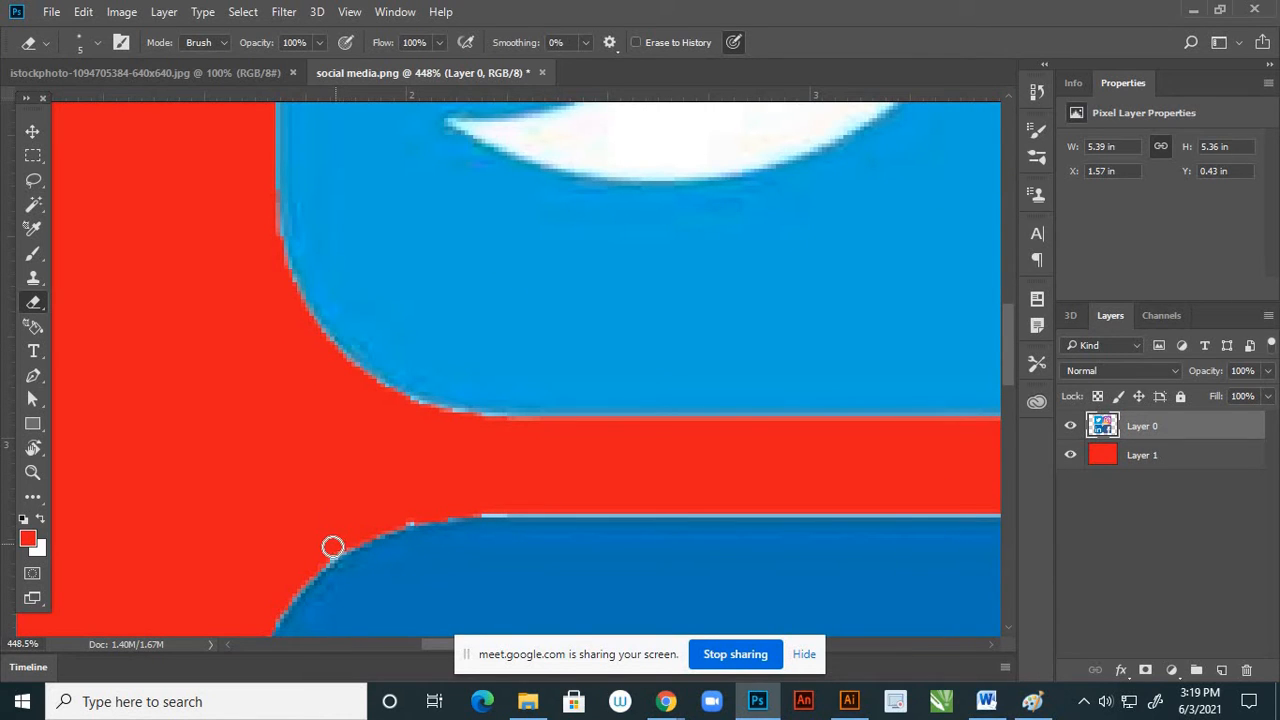
{"action": "scroll", "coordinate": [236, 468], "scroll_direction": "down", "scroll_amount": 3}
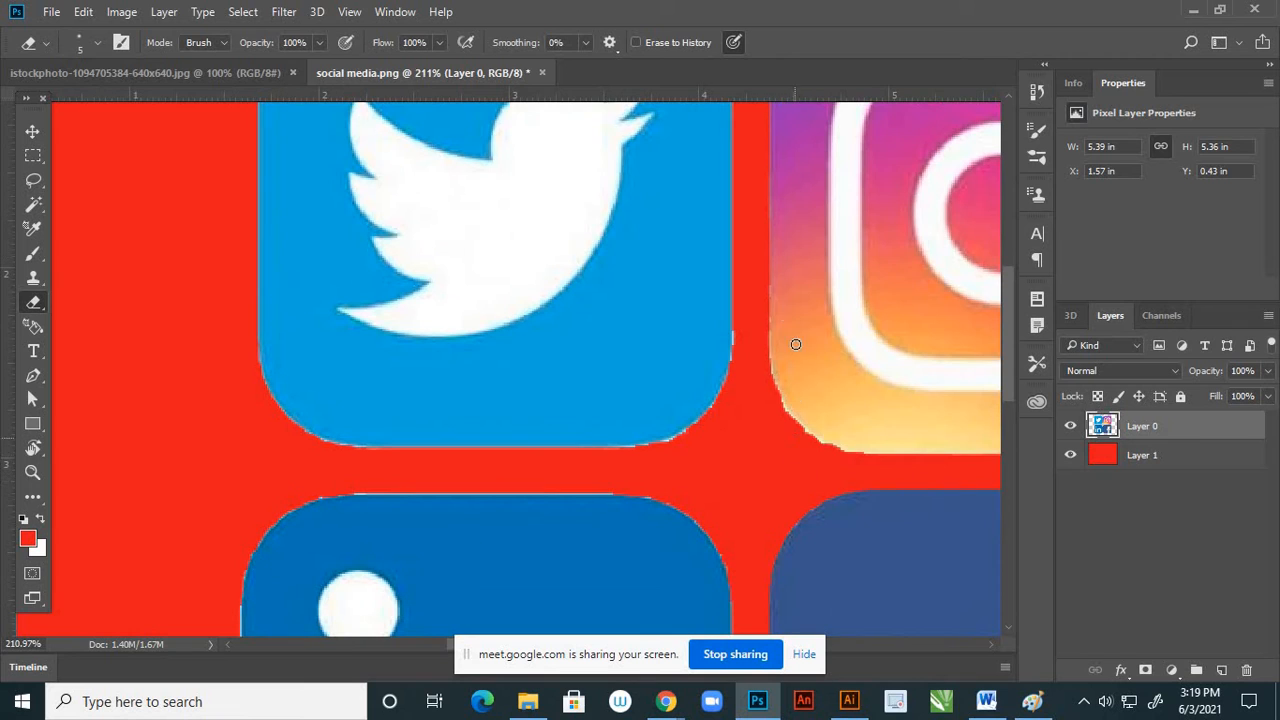
{"action": "scroll", "coordinate": [750, 362], "scroll_direction": "up", "scroll_amount": 1}
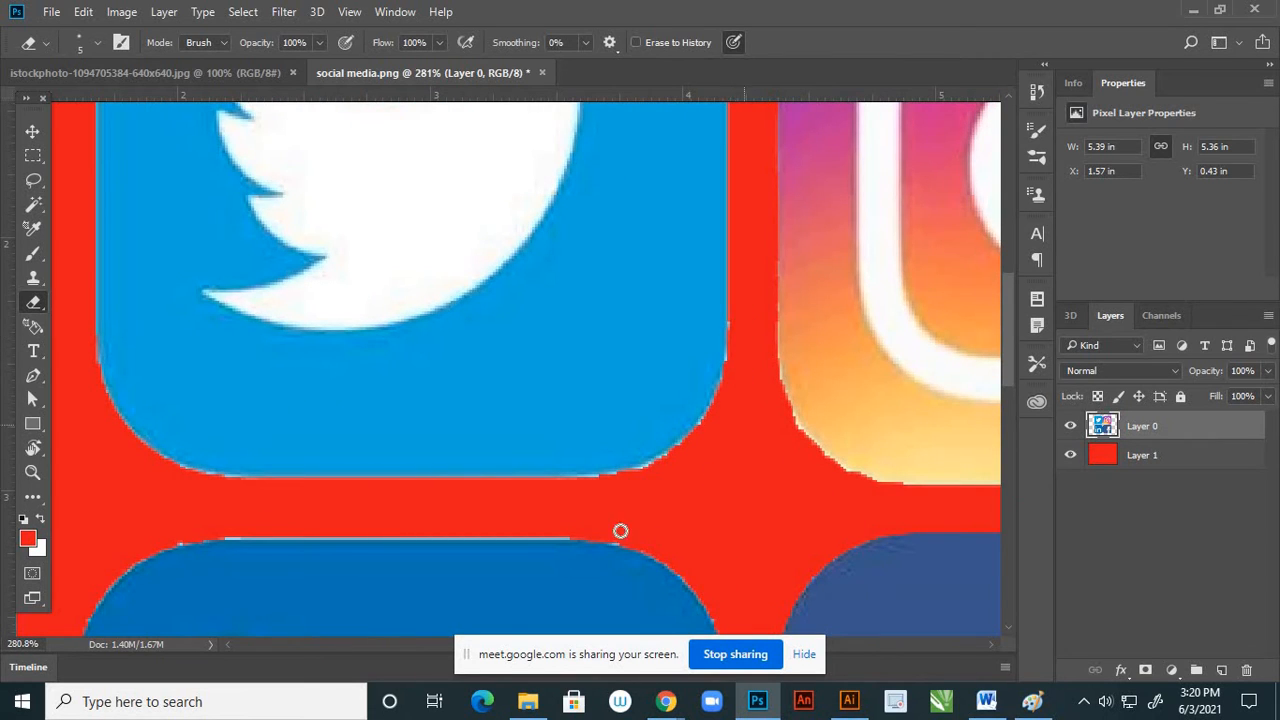
{"action": "scroll", "coordinate": [567, 510], "scroll_direction": "down", "scroll_amount": 1}
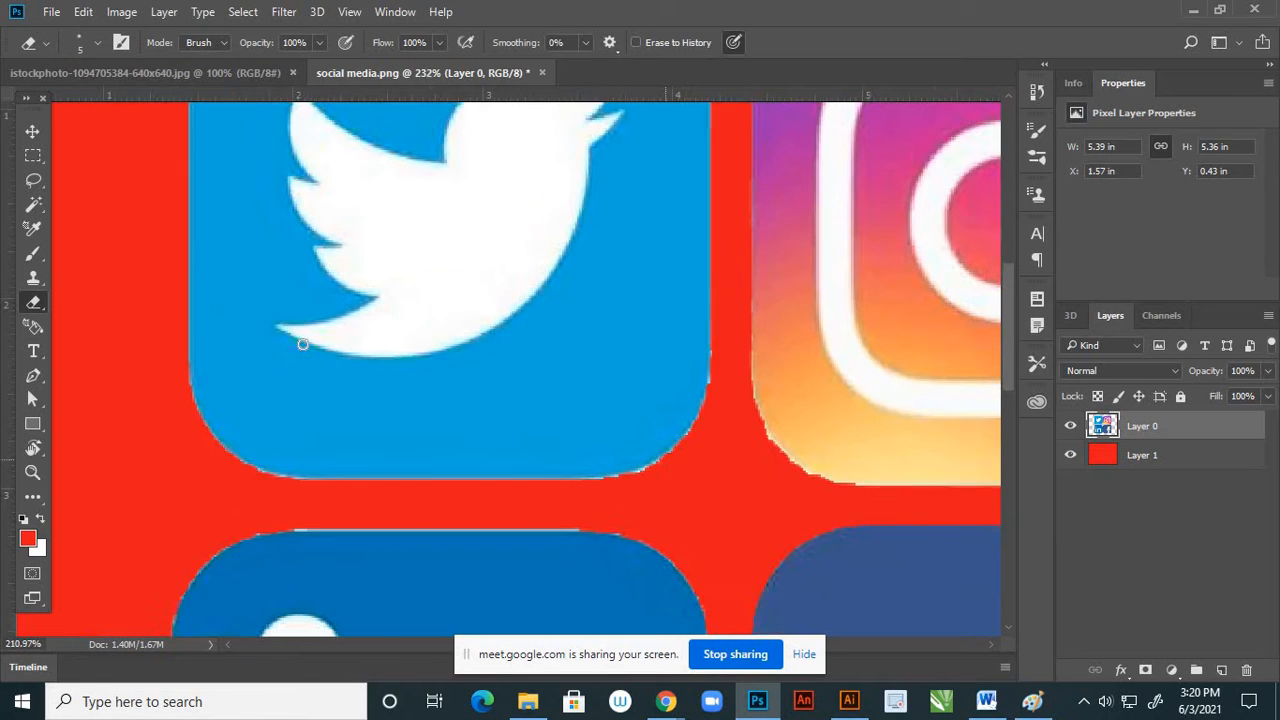
Select a rectangular strip between the Twitter and LinkedIn icons, delete the white line on LinkedIn's upper edge, and deselect
{"action": "left_click", "coordinate": [33, 155]}
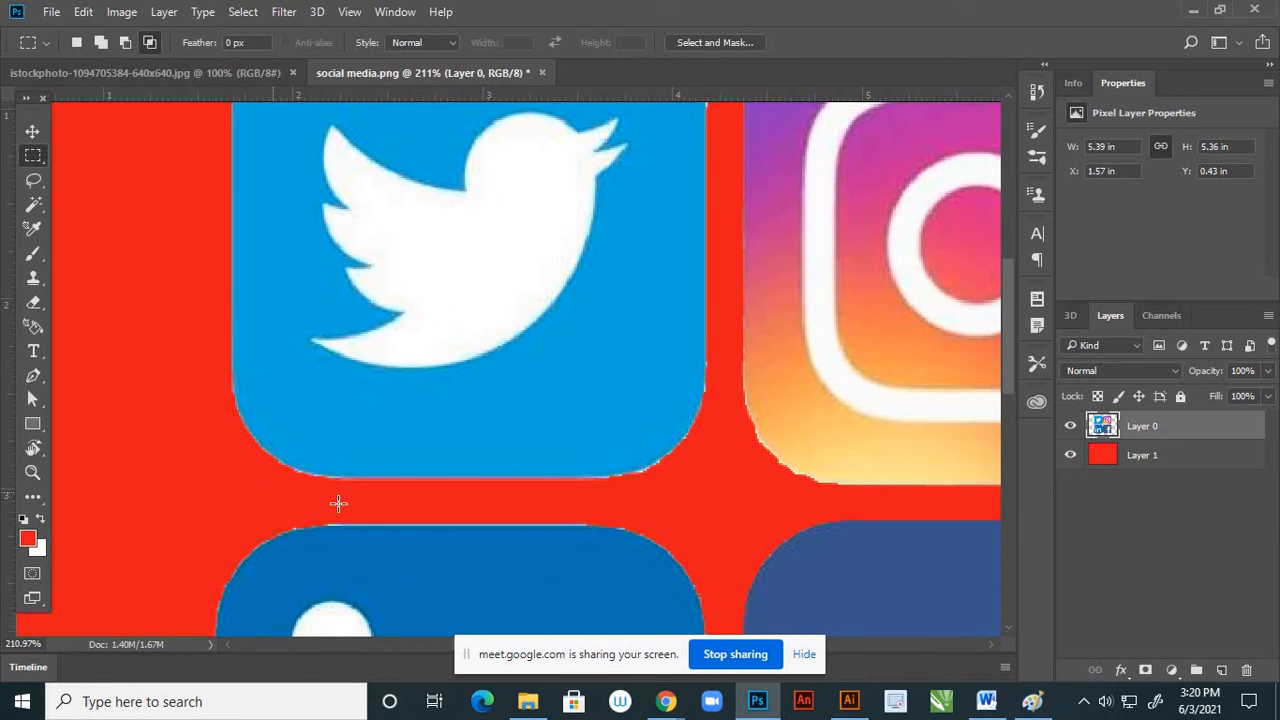
{"action": "left_click_drag", "start_coordinate": [273, 491], "coordinate": [658, 523]}
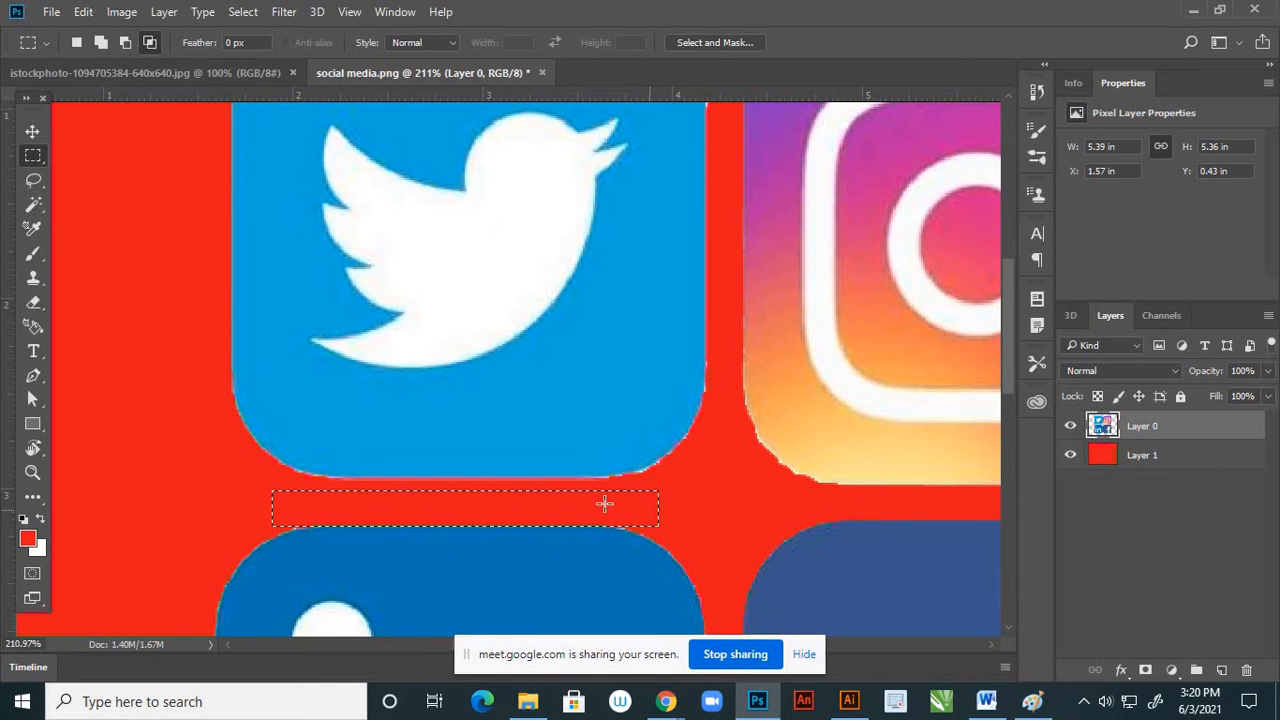
{"action": "left_click", "coordinate": [529, 424]}
Hide the red layer beneath the icons so they sit on transparency
{"action": "scroll", "coordinate": [529, 424], "scroll_direction": "down", "scroll_amount": 2}
{"action": "scroll", "coordinate": [529, 424], "scroll_direction": "down", "scroll_amount": 2}
{"action": "scroll", "coordinate": [296, 206], "scroll_direction": "down", "scroll_amount": 2}
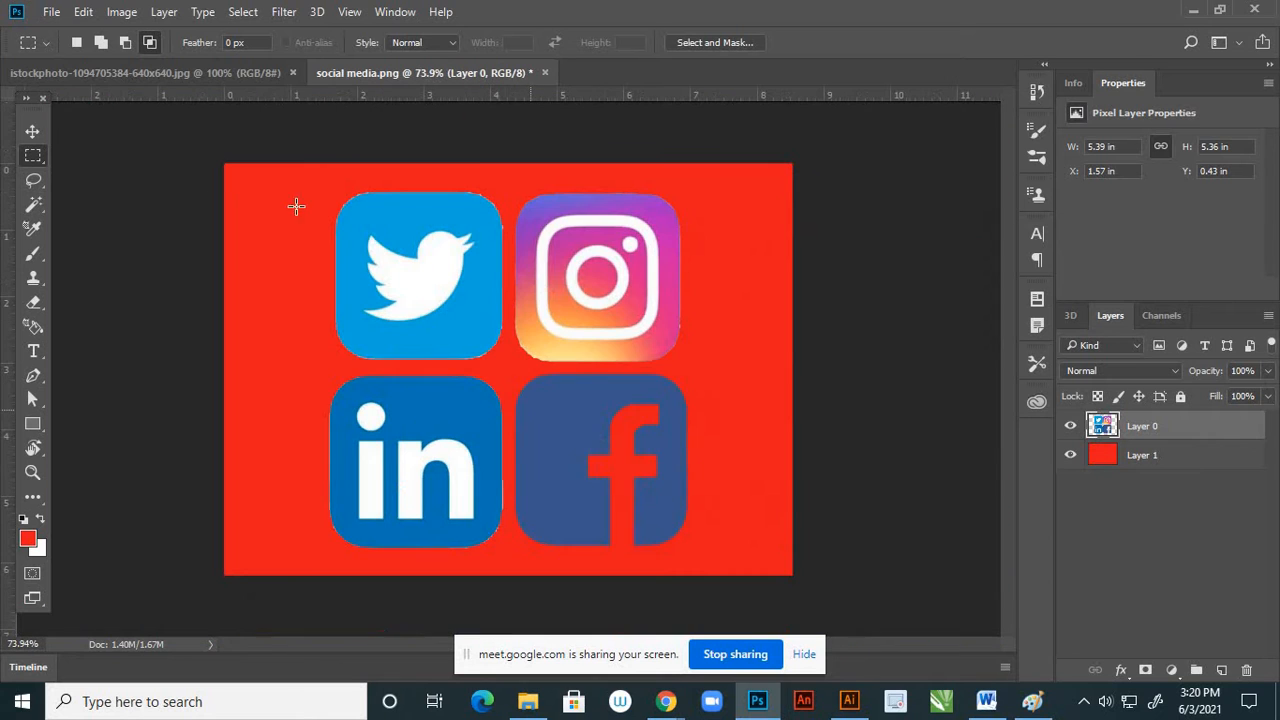
{"action": "left_click", "coordinate": [32, 132]}
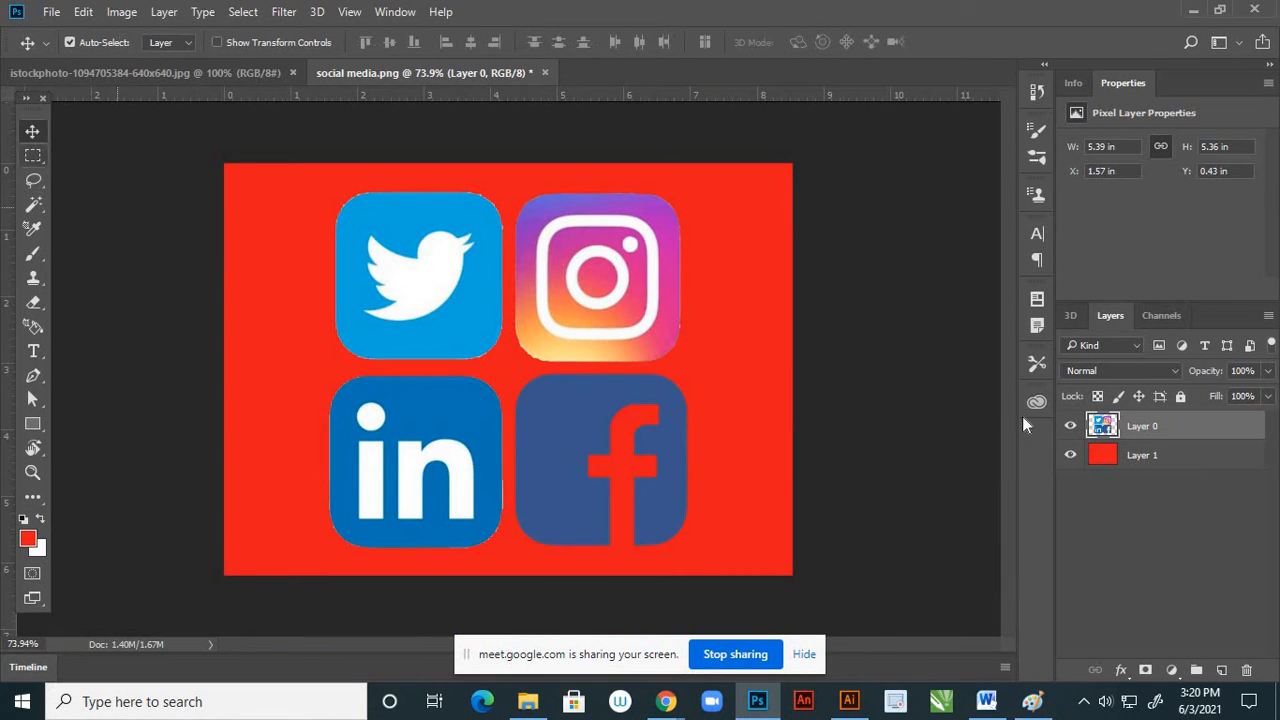
{"action": "left_click", "coordinate": [1070, 455]}
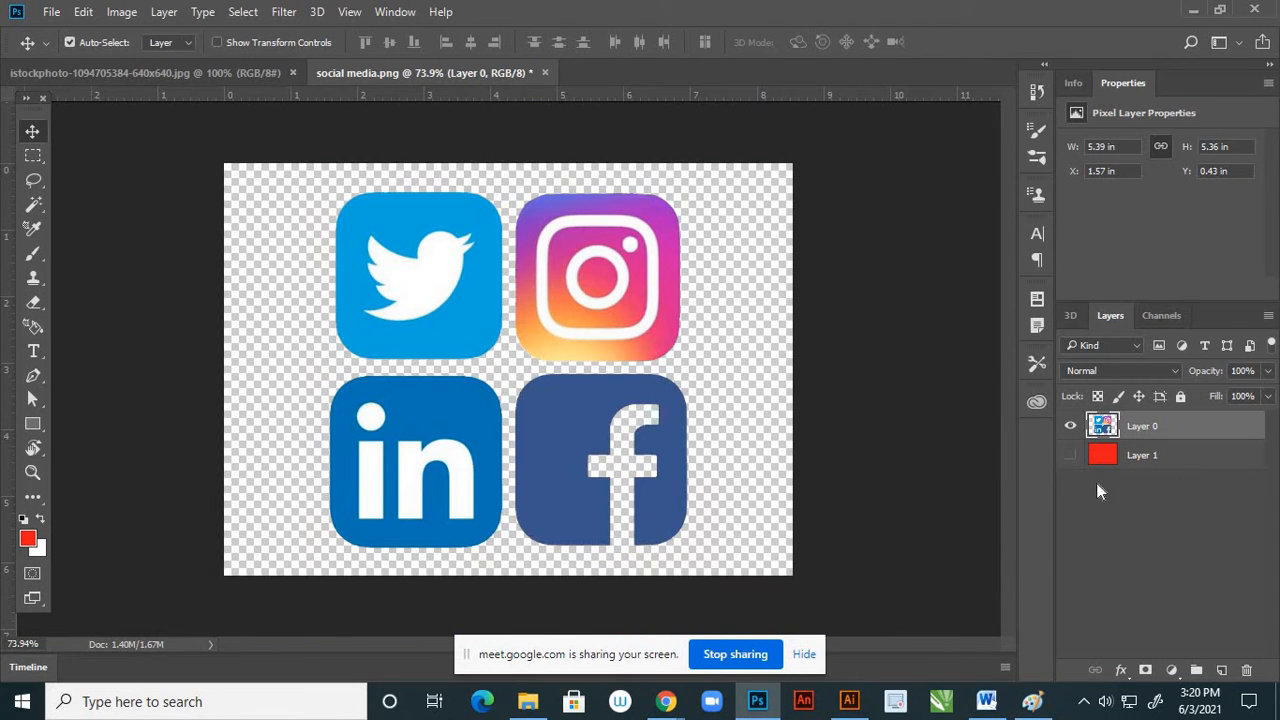
Apply Brightness/Contrast to the social media icons layer with brightness 11 and contrast 9
{"action": "left_click", "coordinate": [128, 19]}
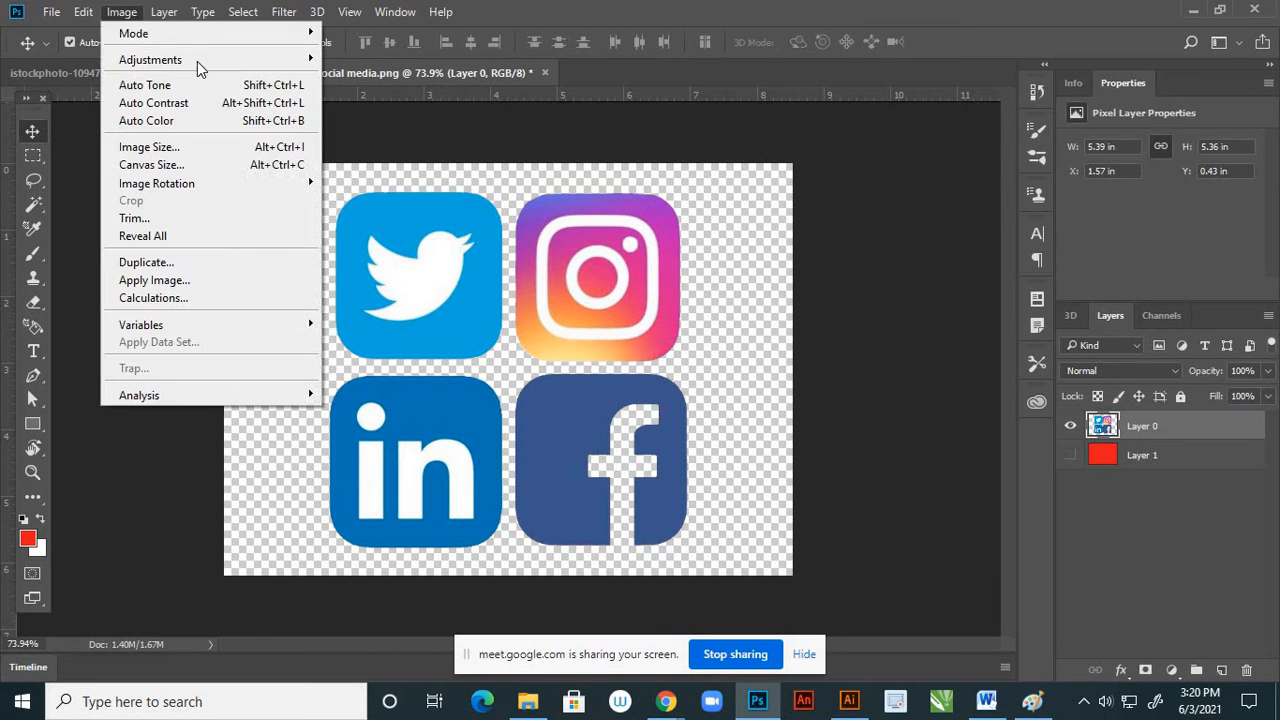
{"action": "mouse_move", "coordinate": [257, 60]}
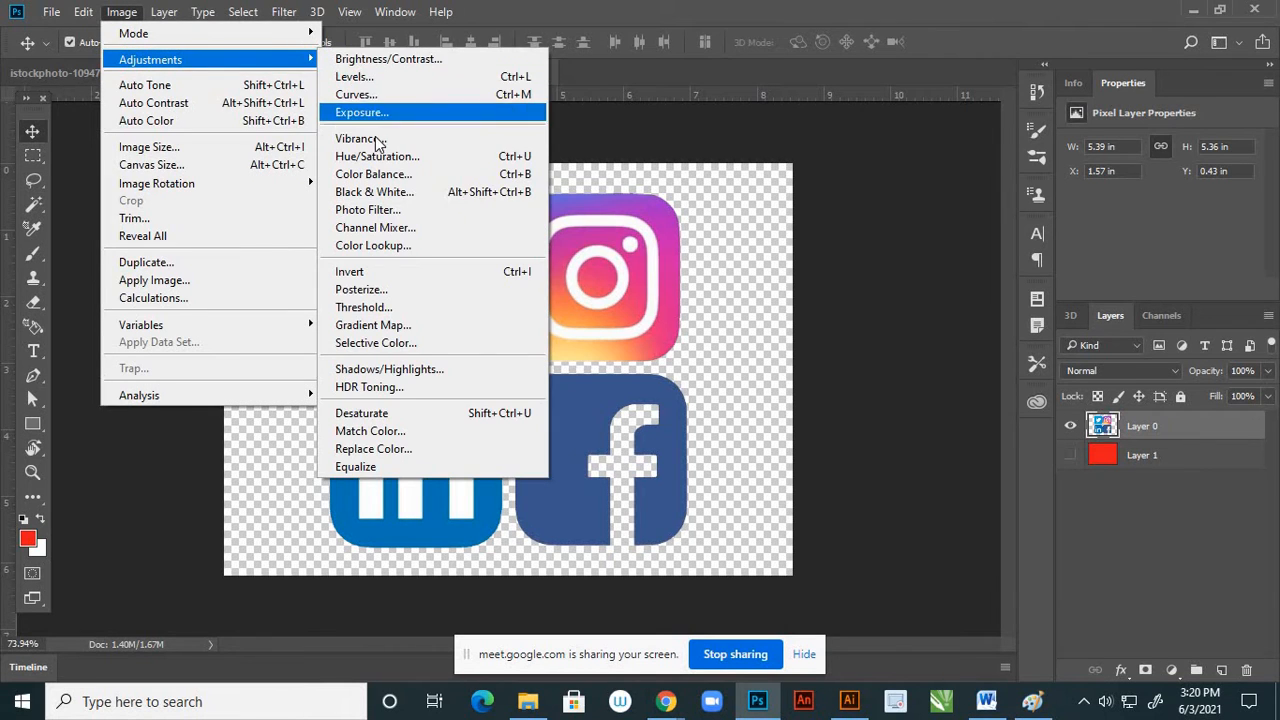
{"action": "left_click", "coordinate": [401, 58]}
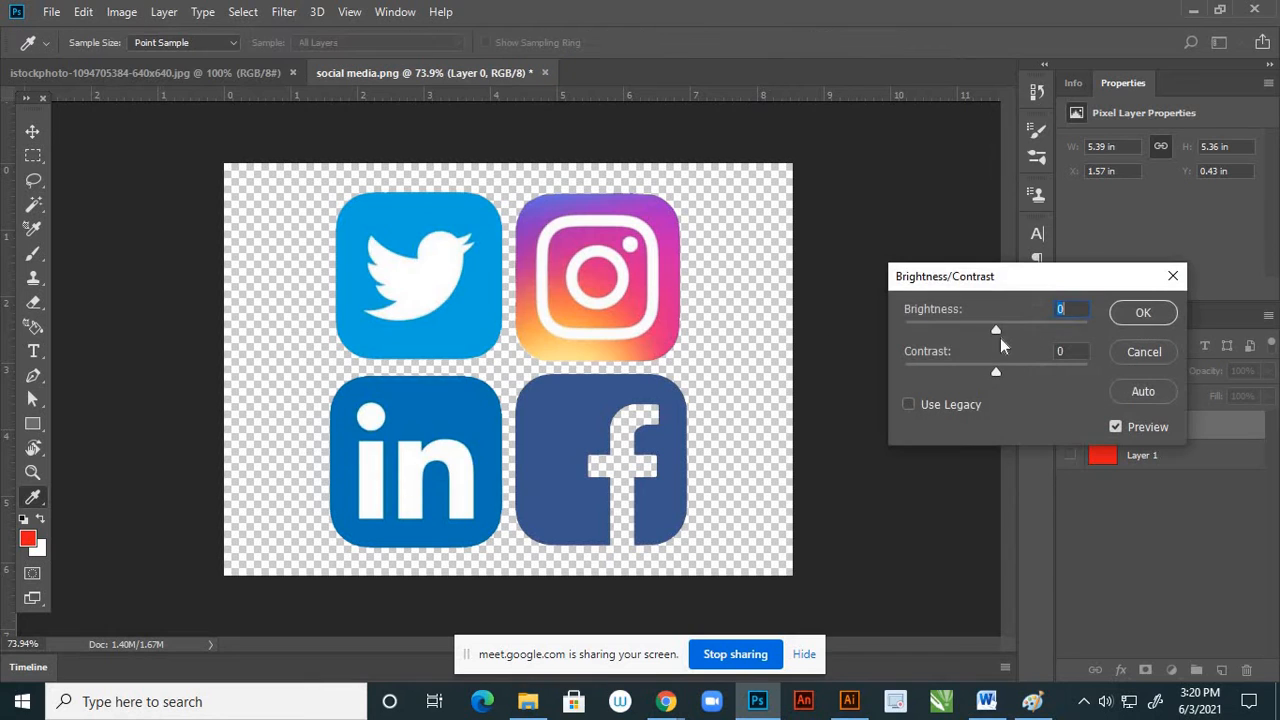
{"action": "left_click_drag", "start_coordinate": [998, 331], "coordinate": [1004, 372]}
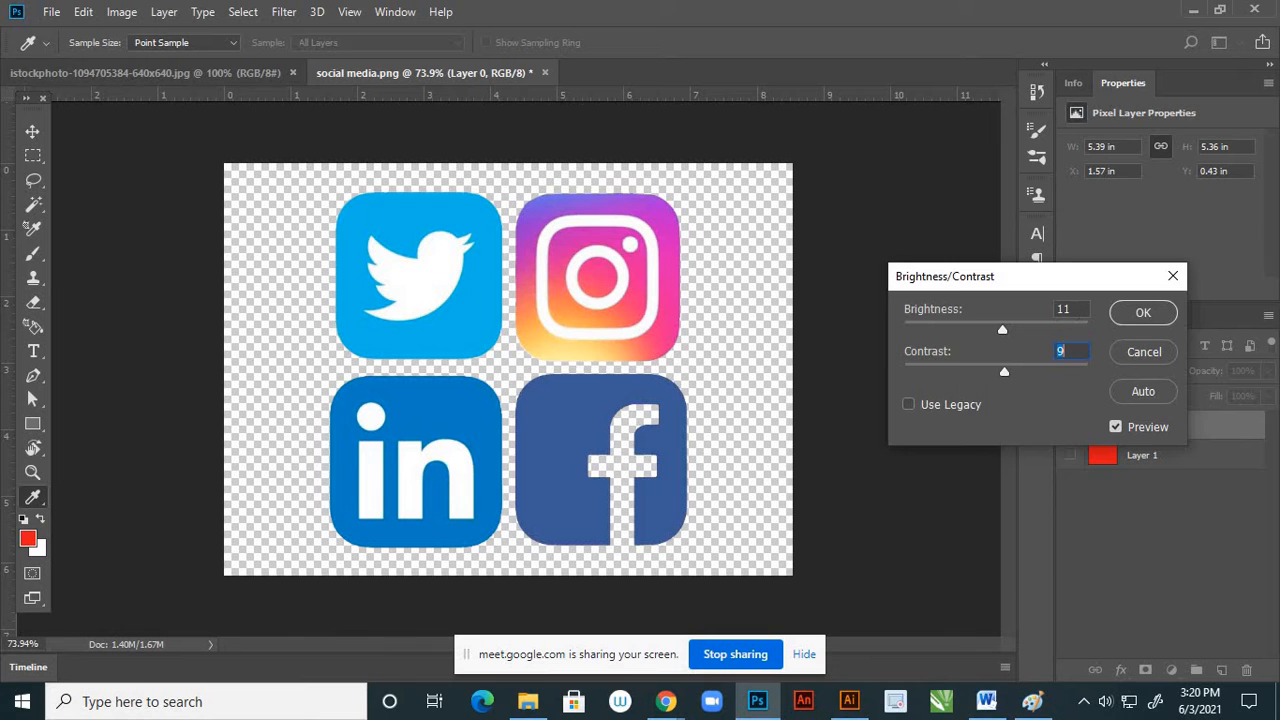
{"action": "left_click", "coordinate": [1142, 313]}
Resize the icons image to 5 inches wide at 300 pixels/inch, and toggle the red layer's visibility on and off
{"action": "left_click", "coordinate": [121, 11]}
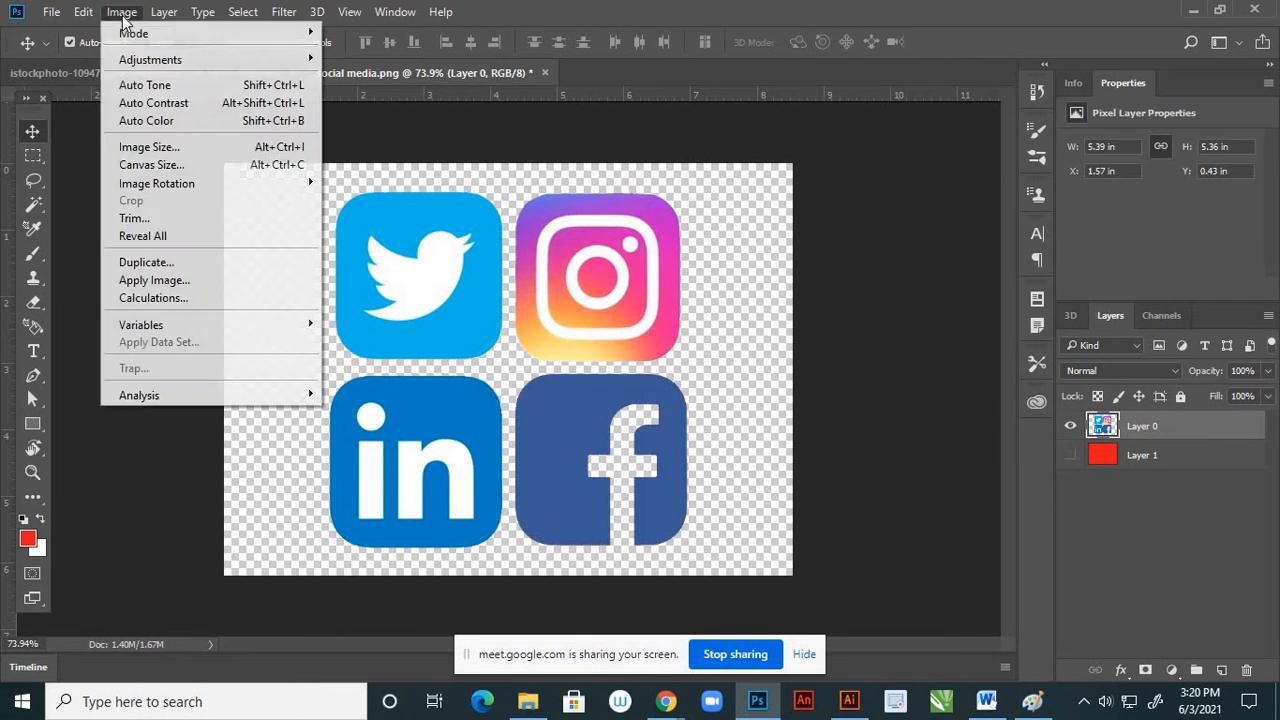
{"action": "left_click", "coordinate": [135, 147]}
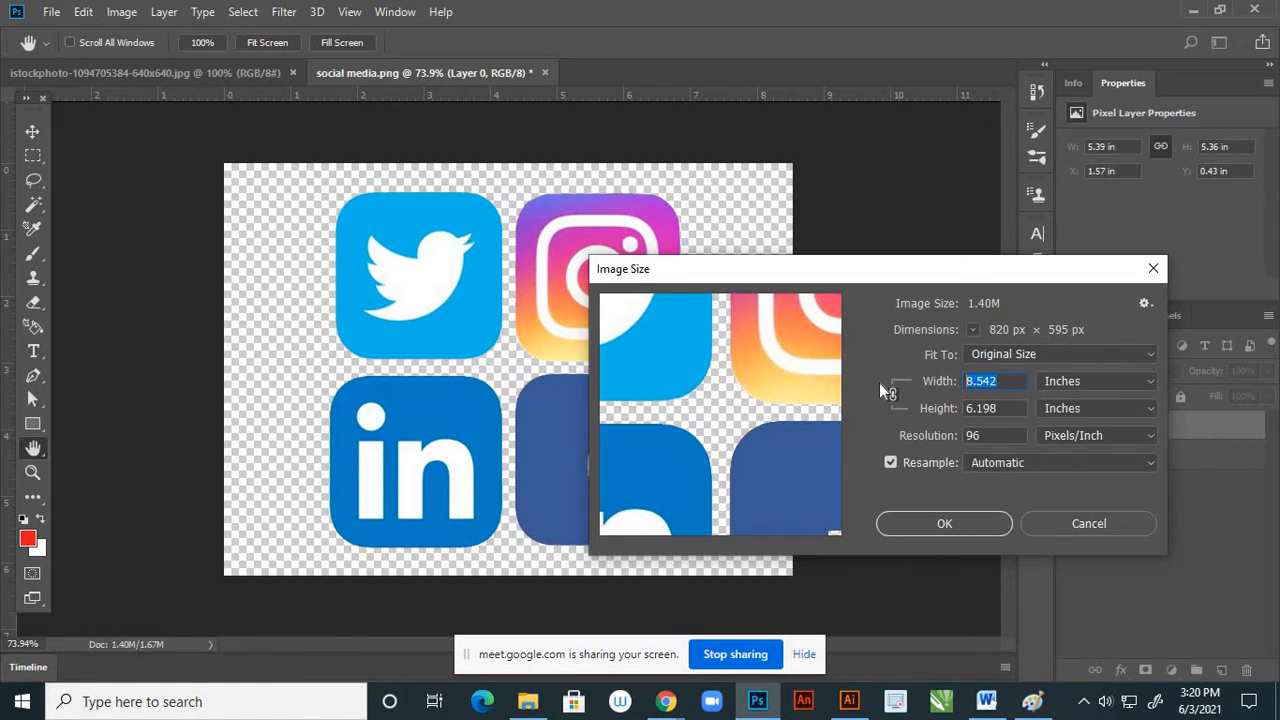
{"action": "type", "text": "5"}
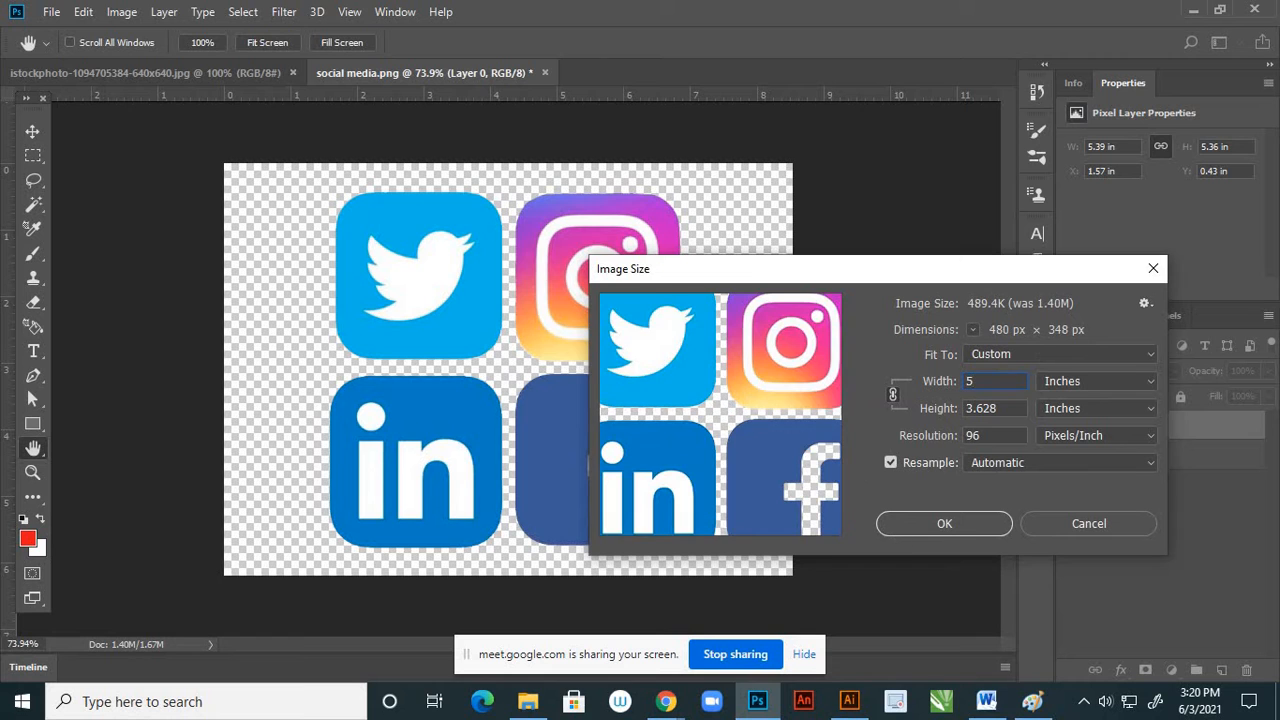
{"action": "type", "text": "300"}
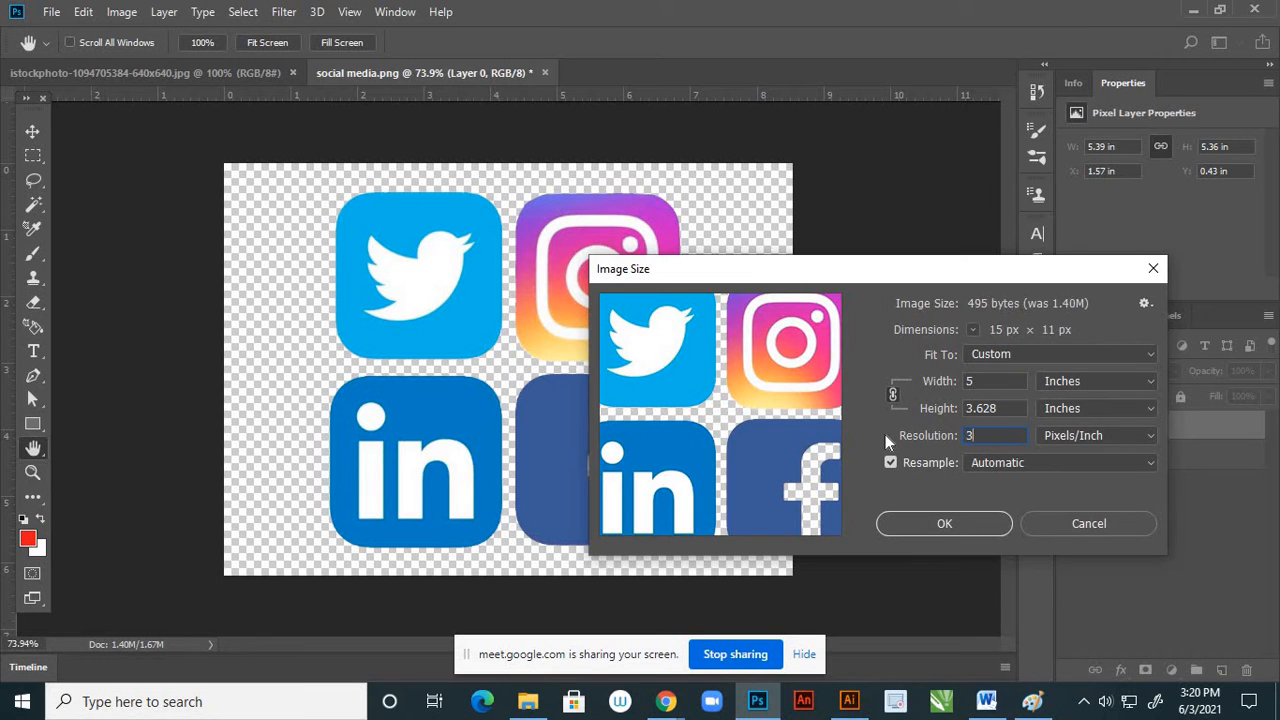
{"action": "left_click", "coordinate": [945, 527]}
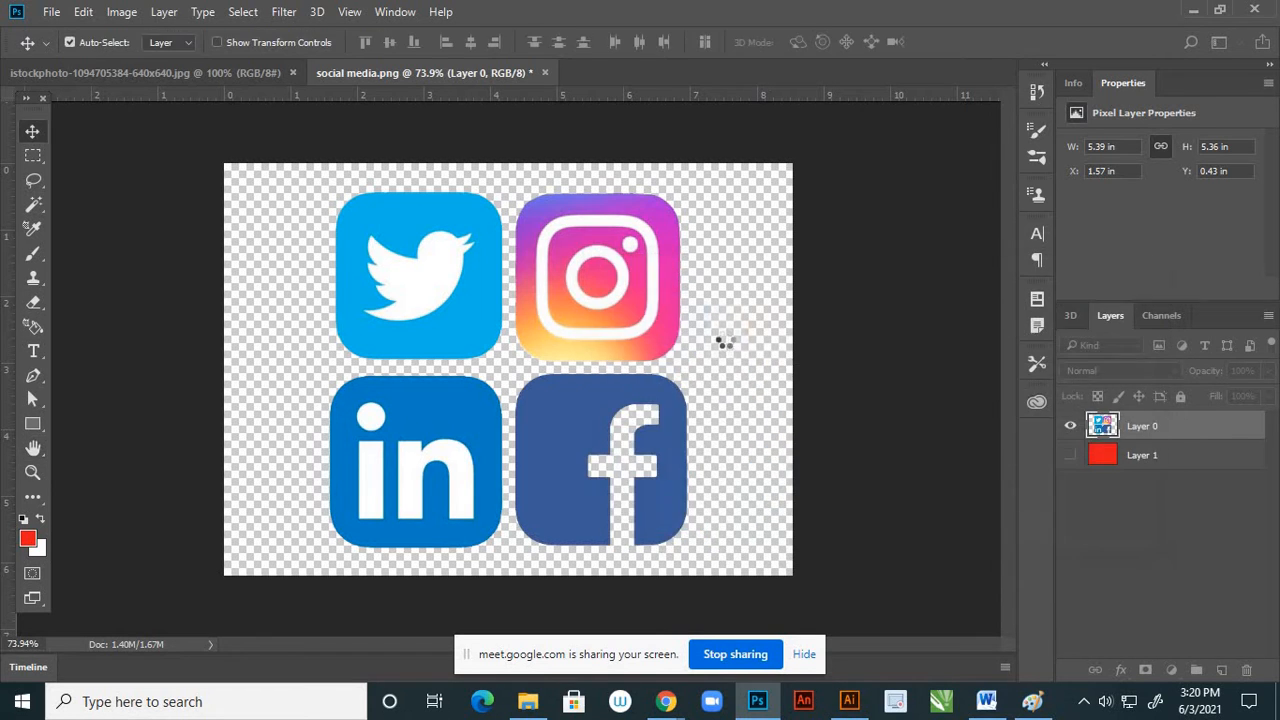
{"action": "scroll", "coordinate": [725, 340], "scroll_direction": "down", "scroll_amount": 11}
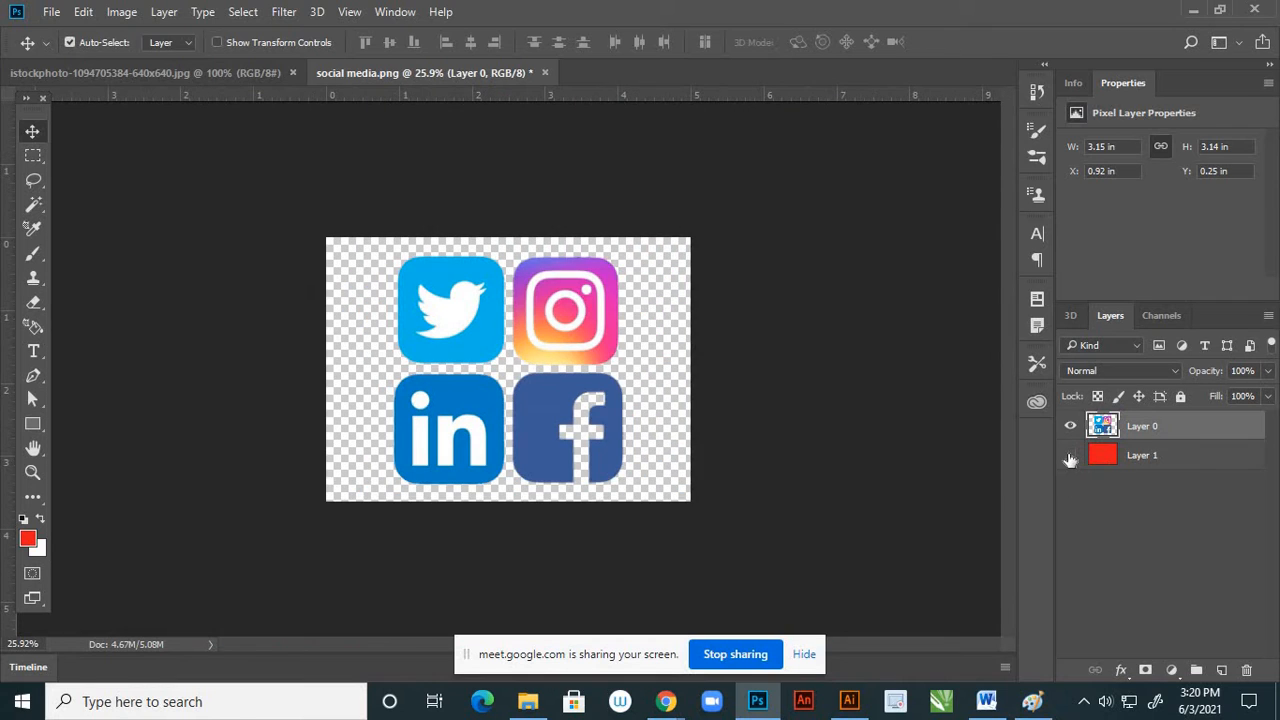
{"action": "left_click", "coordinate": [1069, 456]}
{"action": "left_click", "coordinate": [1069, 456]}
Save the icons as a PNG named social media in the page 4 visit again folder, replacing the existing file
{"action": "left_click", "coordinate": [52, 14]}
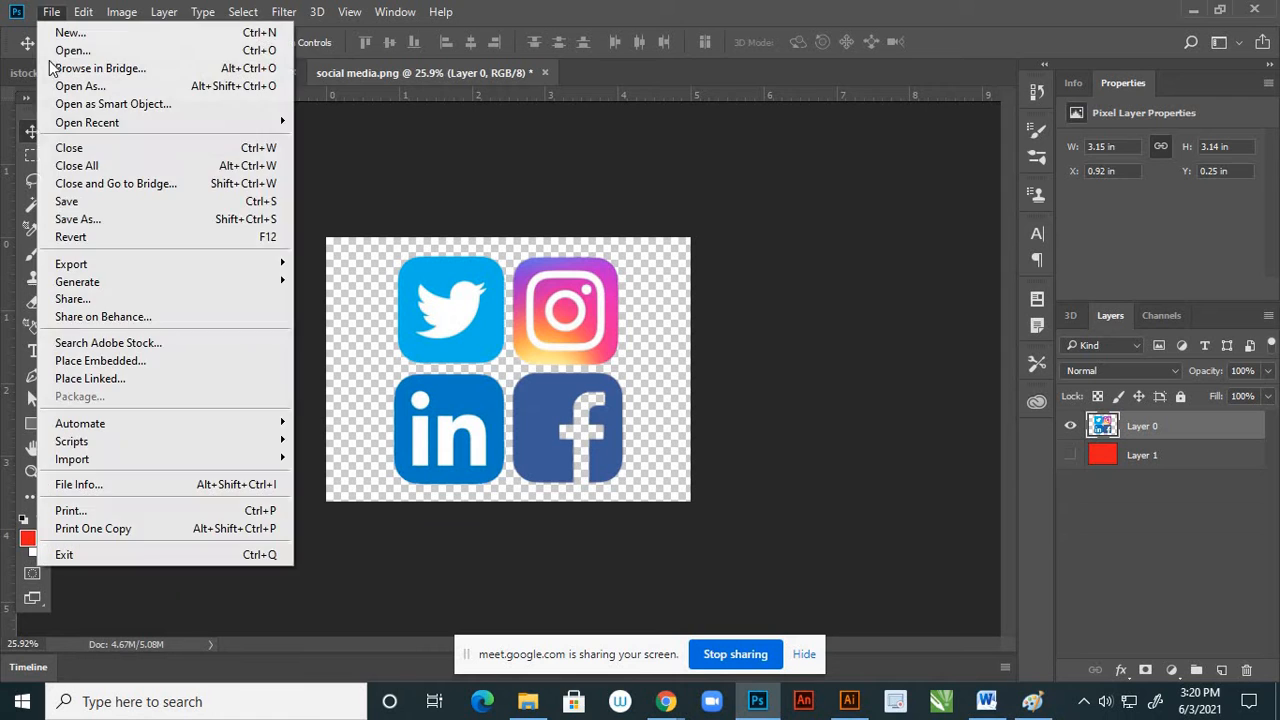
{"action": "left_click", "coordinate": [60, 219]}
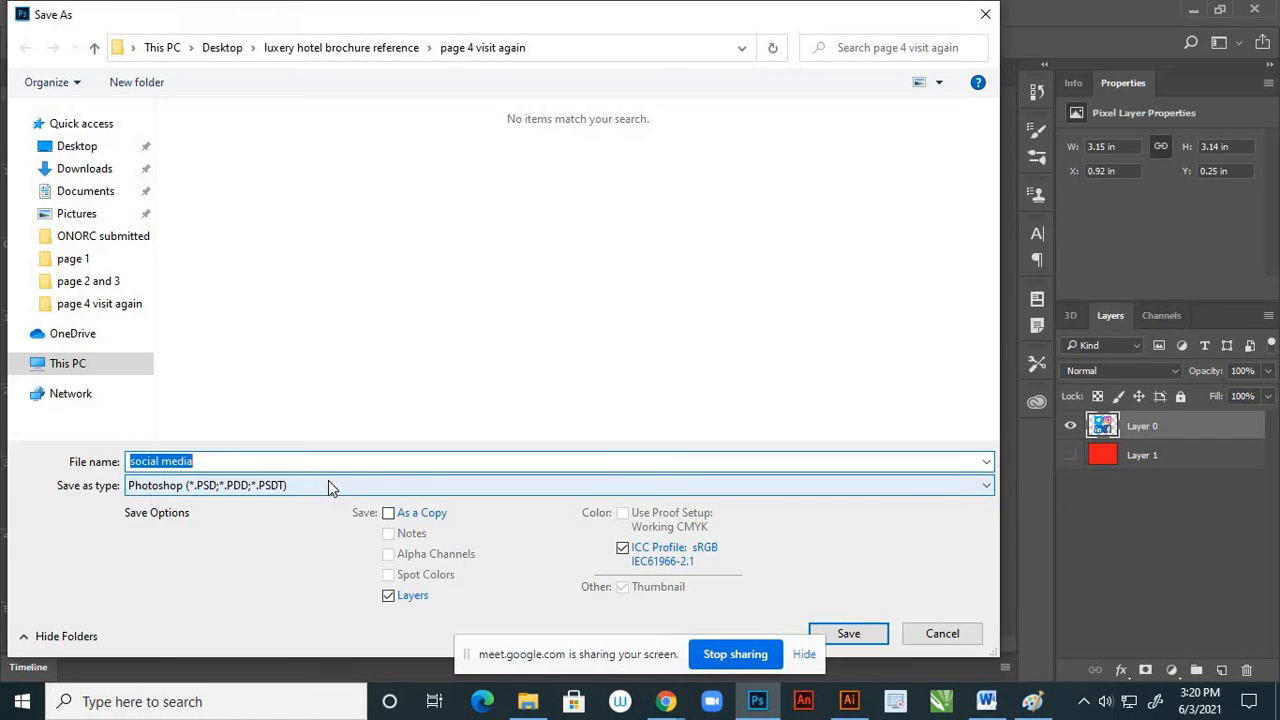
{"action": "left_click", "coordinate": [194, 486]}
{"action": "left_click", "coordinate": [183, 414]}
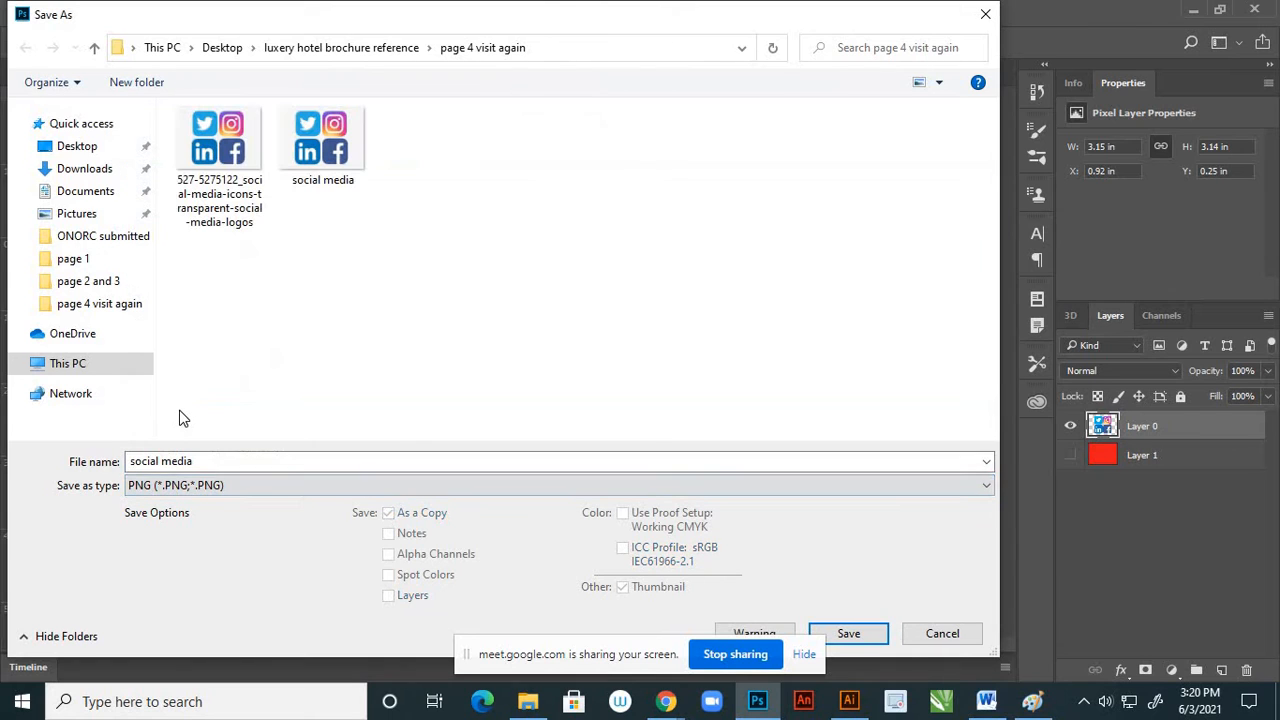
{"action": "left_click", "coordinate": [848, 634]}
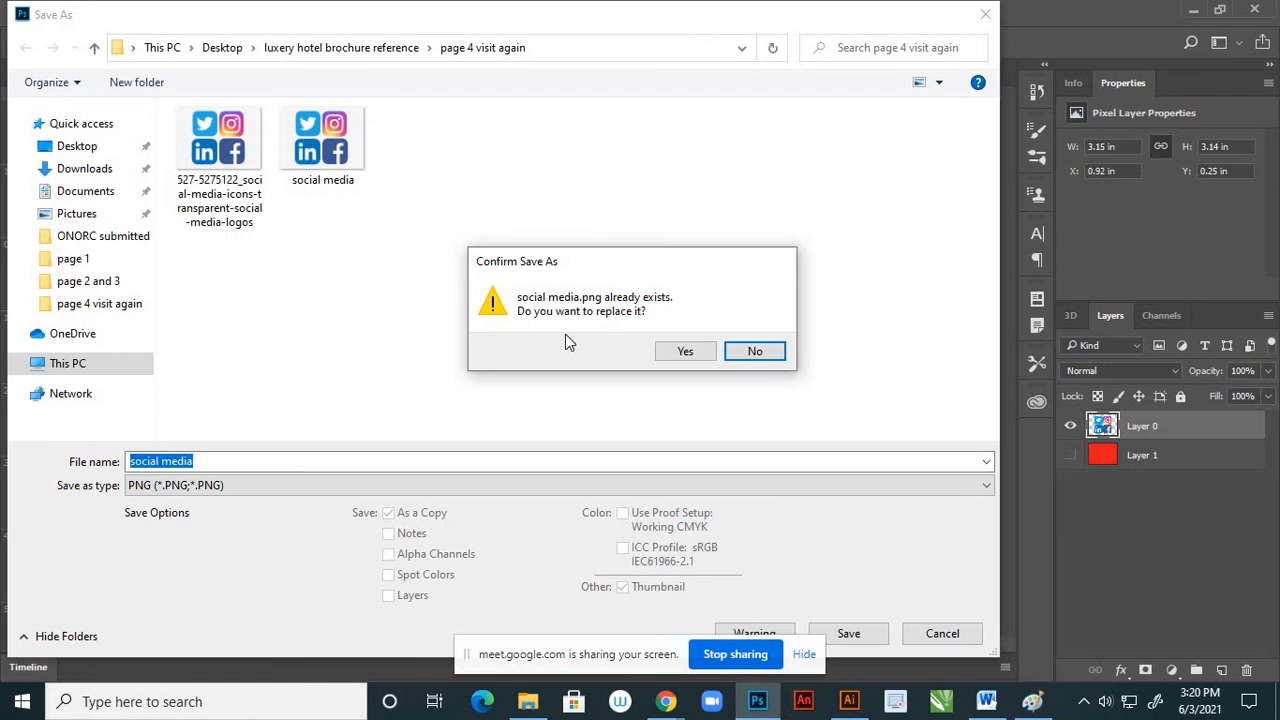
{"action": "left_click", "coordinate": [686, 354]}
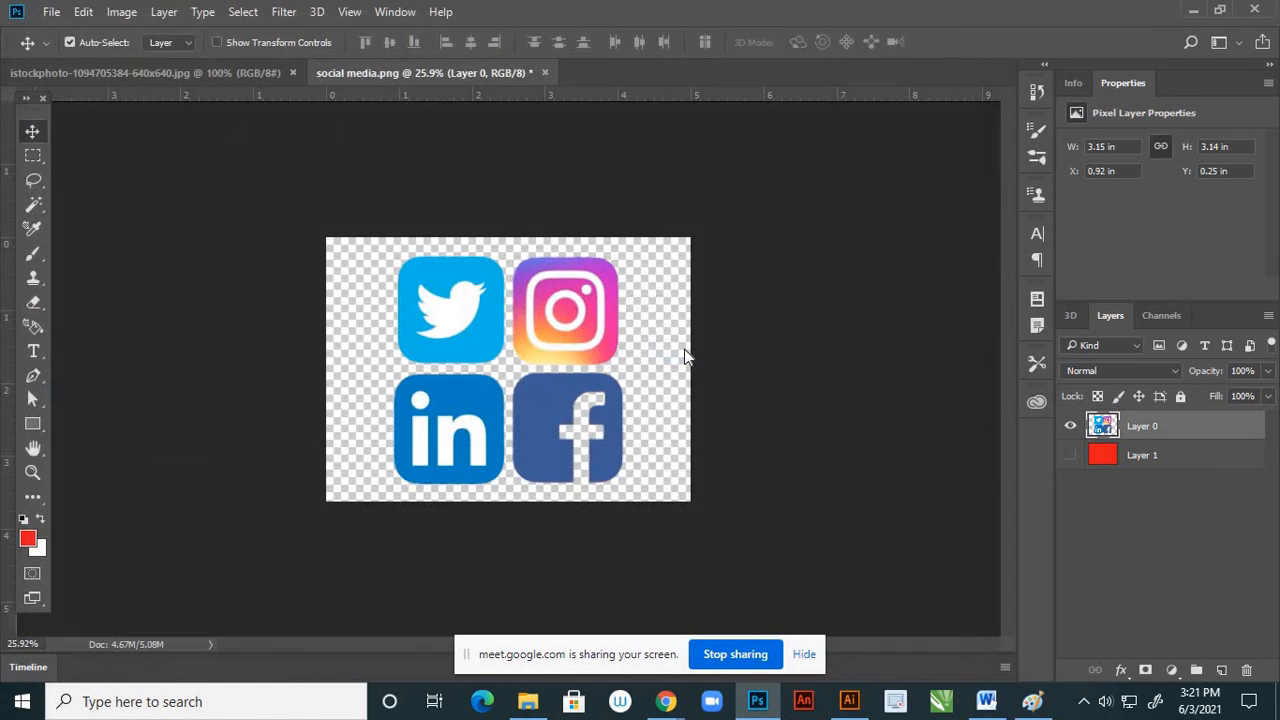
{"action": "left_click", "coordinate": [741, 222]}
Switch to the hotel staff group photo and apply Brightness/Contrast with brightness 51 and contrast 20
{"action": "left_click", "coordinate": [221, 73]}
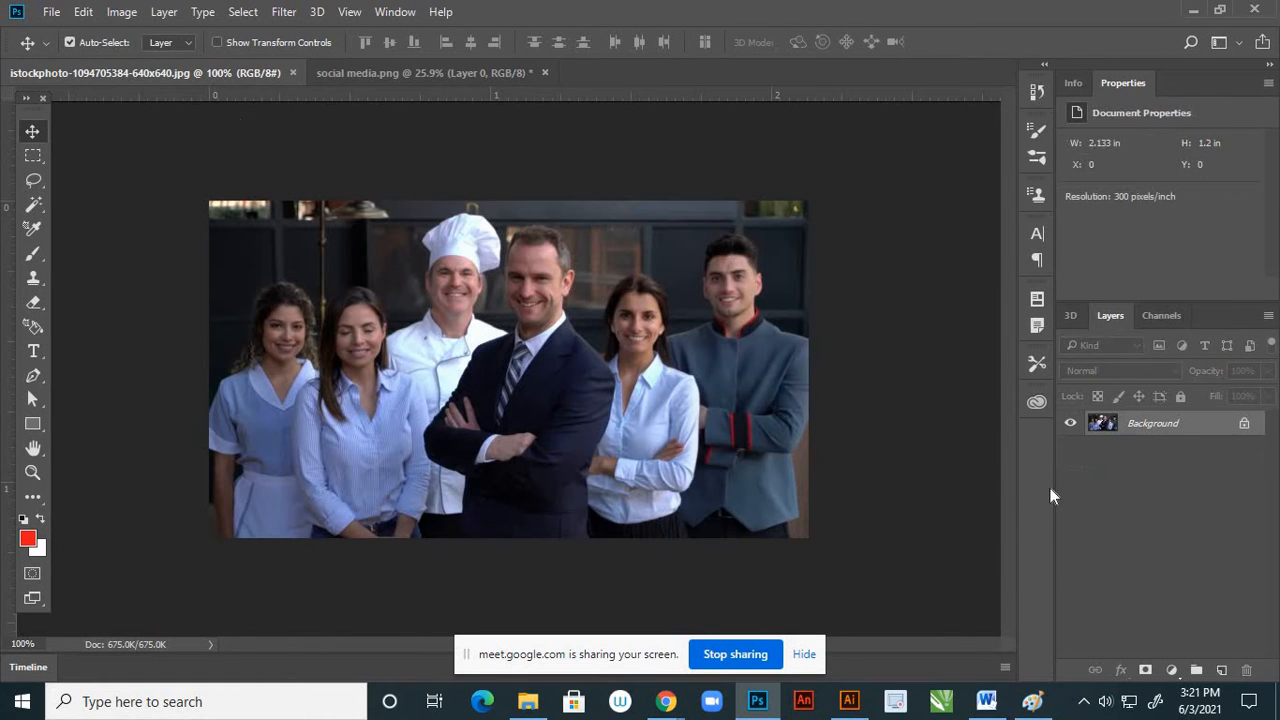
{"action": "left_click", "coordinate": [122, 13]}
{"action": "mouse_move", "coordinate": [157, 62]}
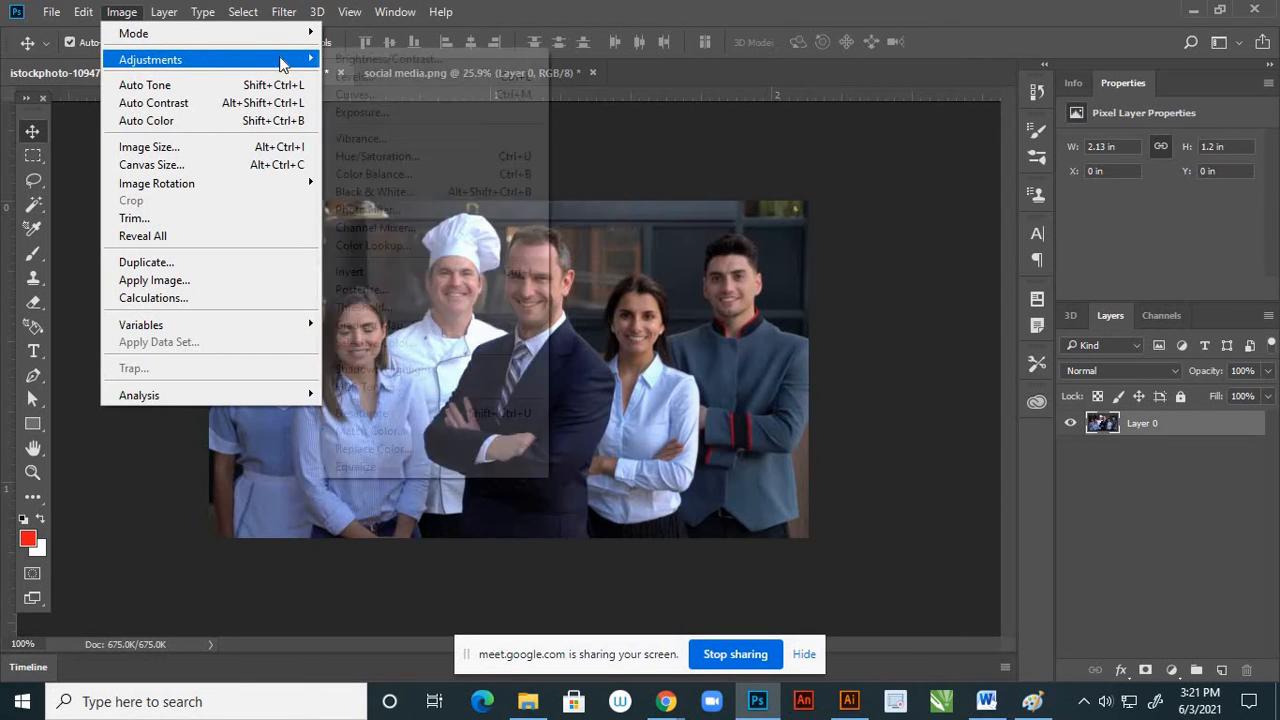
{"action": "left_click", "coordinate": [345, 60]}
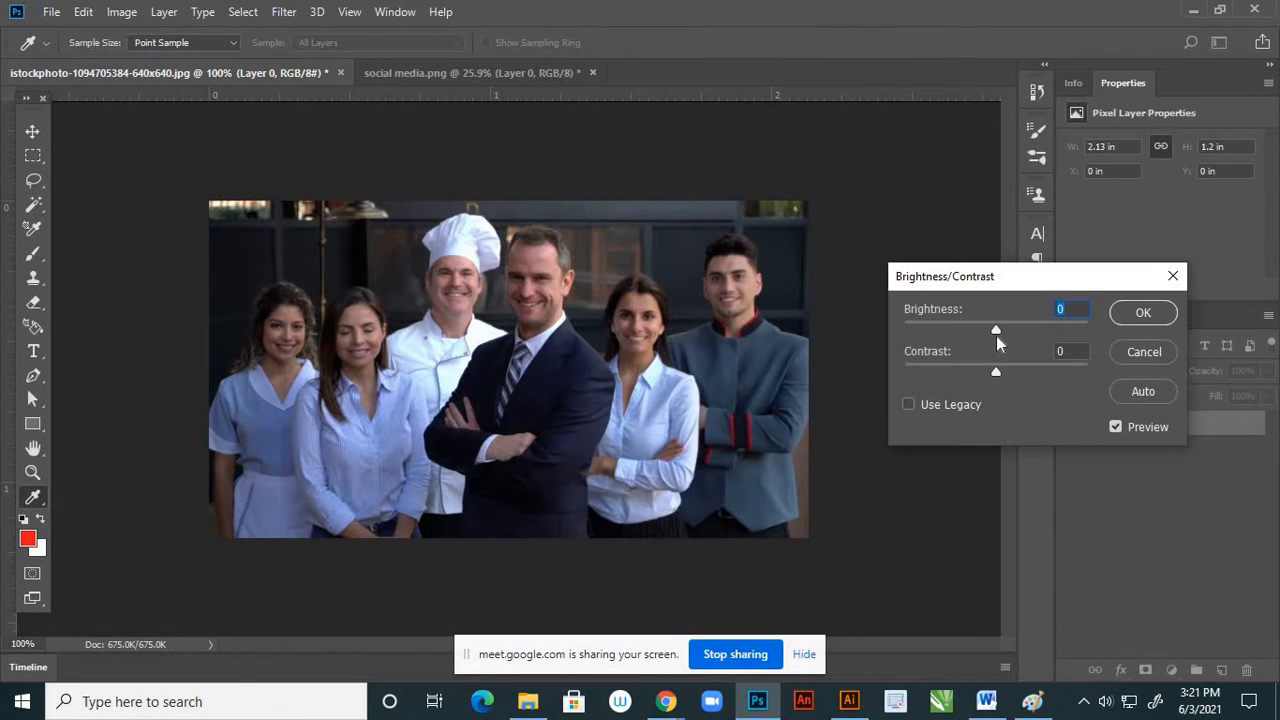
{"action": "left_click_drag", "start_coordinate": [996, 331], "coordinate": [1015, 374]}
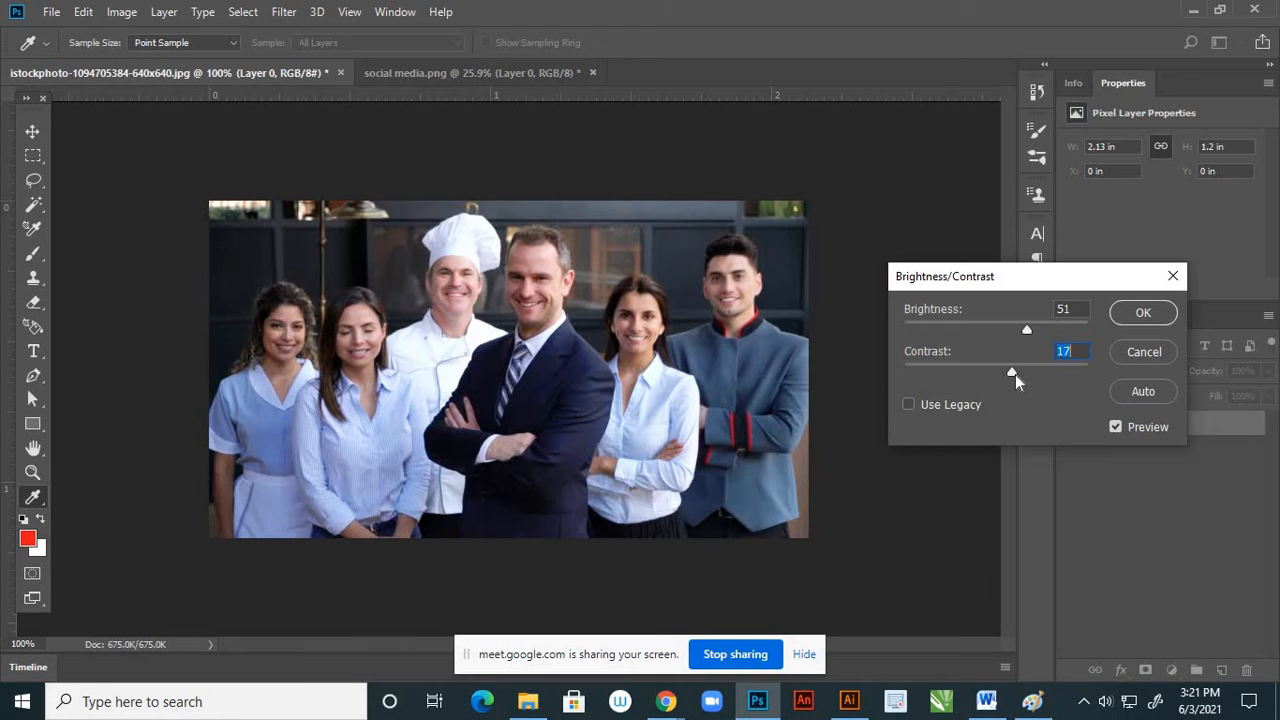
{"action": "left_click", "coordinate": [1143, 313]}
Warm the staff photo with Color Balance by shifting its midtones toward red and yellow
{"action": "left_click", "coordinate": [121, 12]}
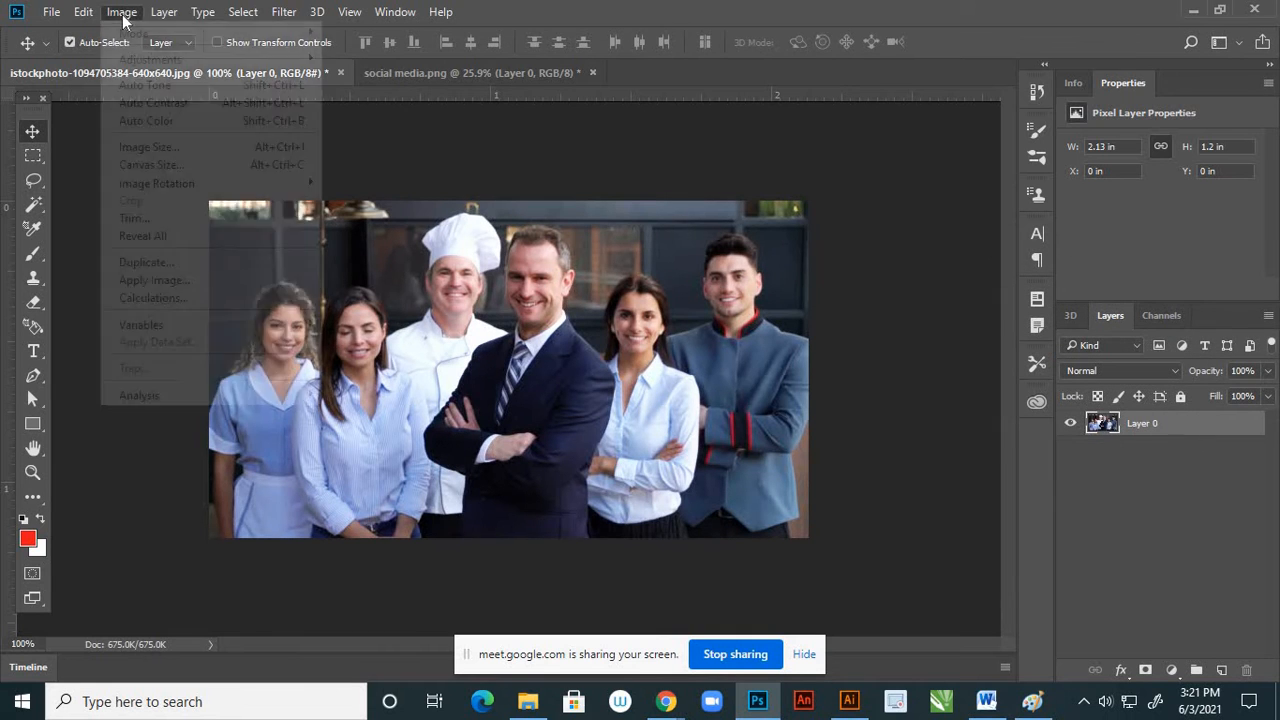
{"action": "mouse_move", "coordinate": [240, 64]}
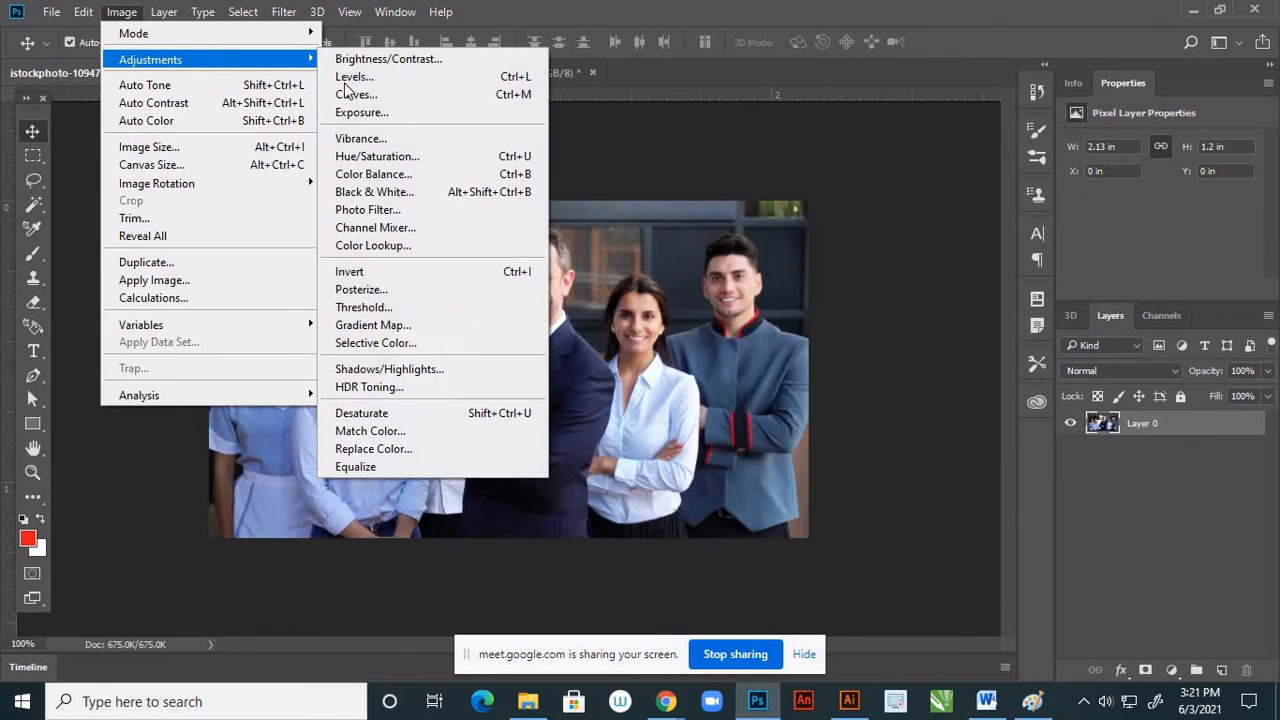
{"action": "left_click", "coordinate": [395, 174]}
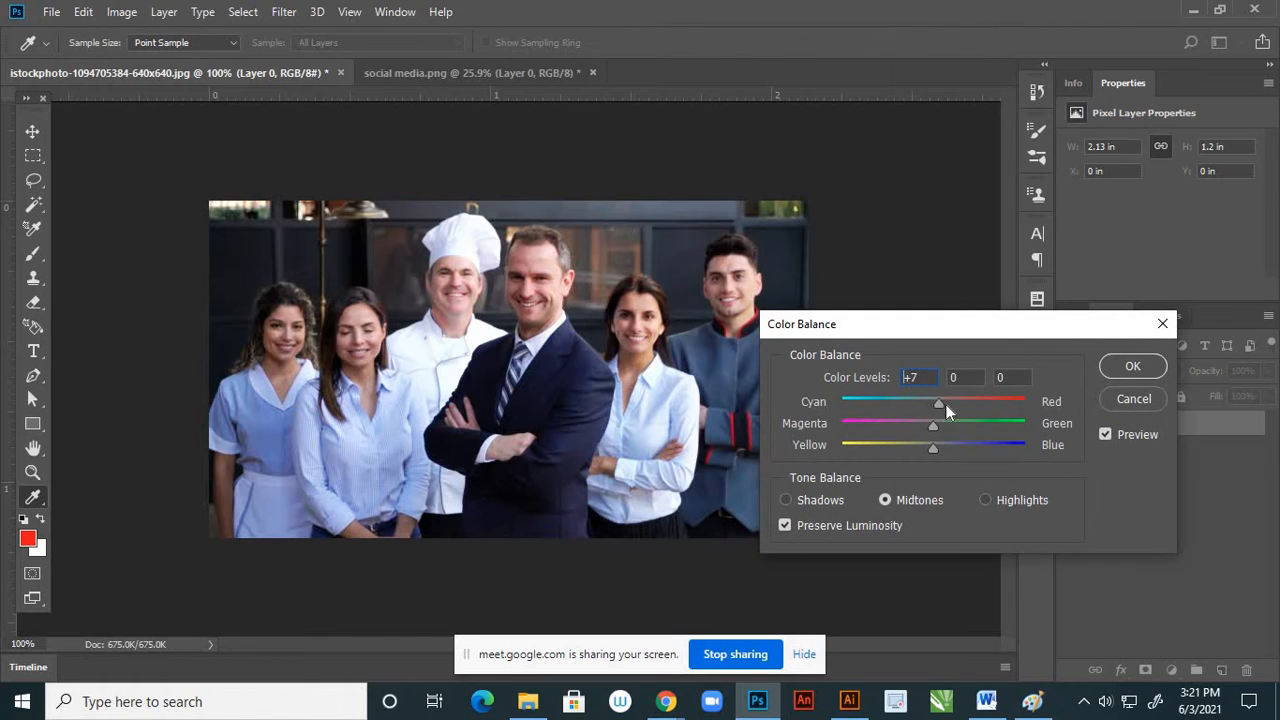
{"action": "left_click_drag", "start_coordinate": [952, 404], "coordinate": [949, 404]}
{"action": "left_click_drag", "start_coordinate": [924, 450], "coordinate": [923, 450]}
{"action": "left_click", "coordinate": [1110, 366]}
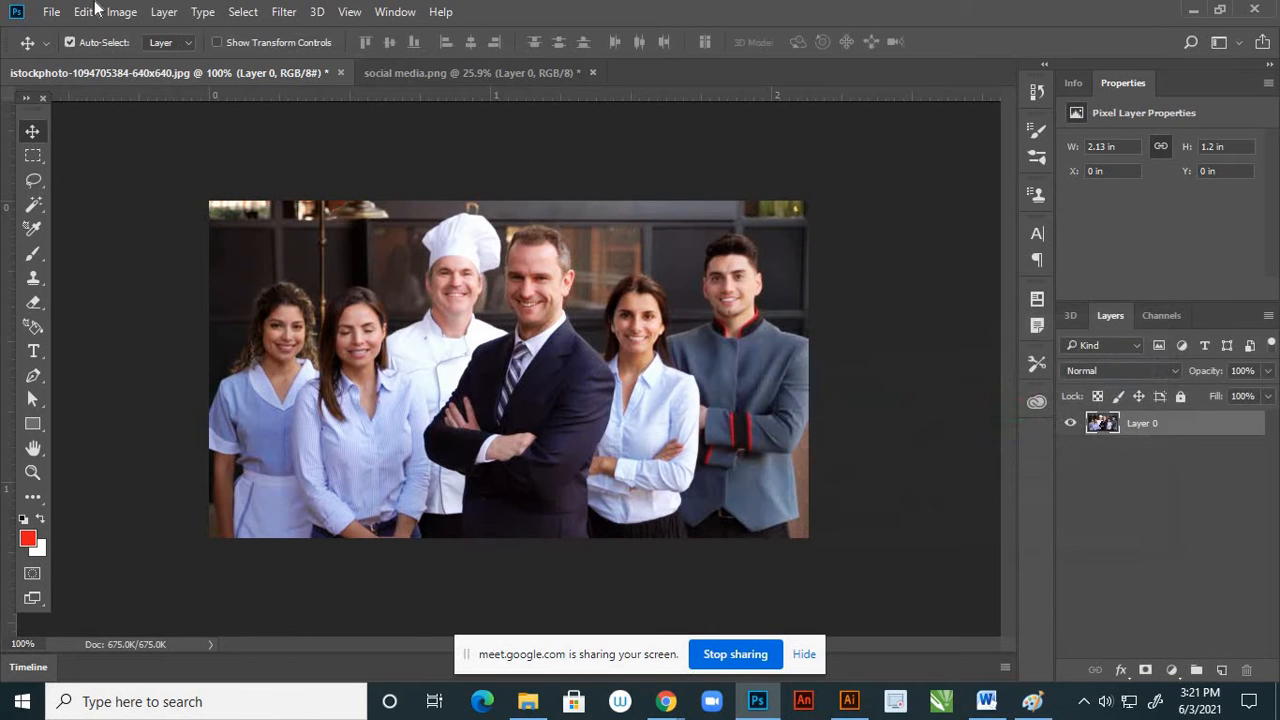
Resize the staff photo to 6 inches wide, keeping its proportions and 300 pixels/inch resolution
{"action": "left_click", "coordinate": [121, 12]}
{"action": "left_click", "coordinate": [172, 151]}
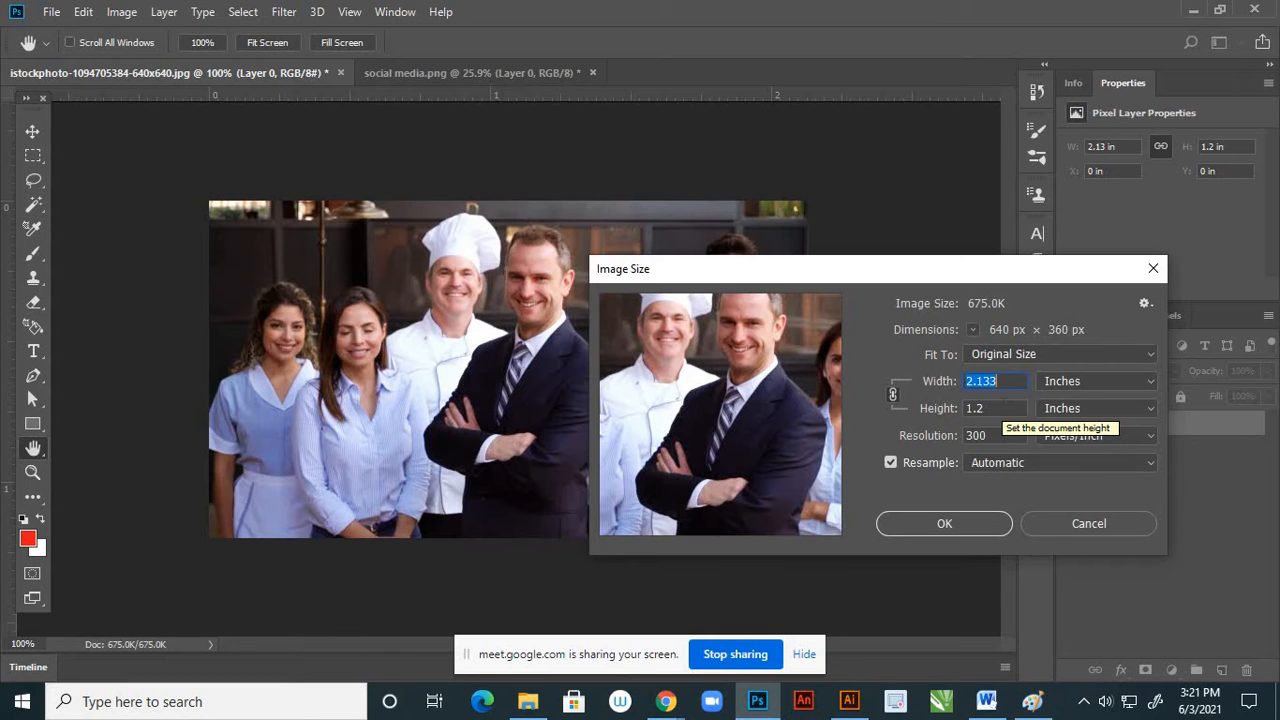
{"action": "type", "text": "6"}
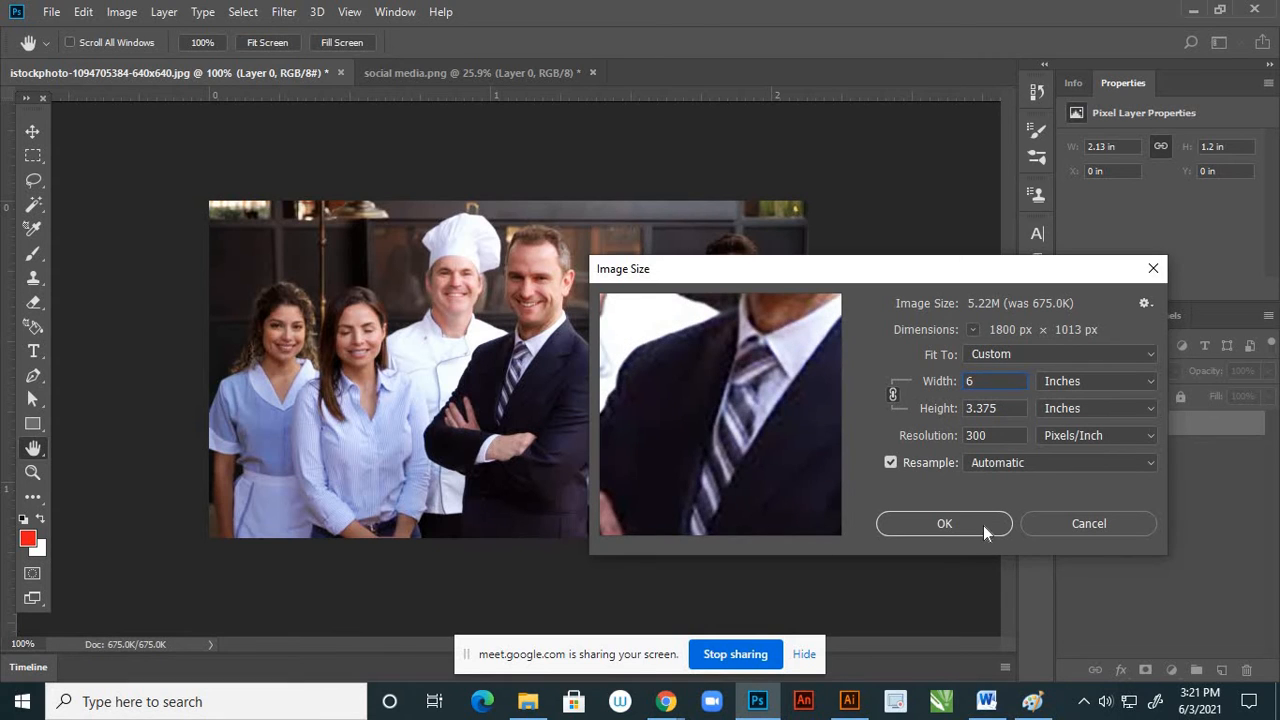
{"action": "left_click", "coordinate": [983, 527]}
{"action": "scroll", "coordinate": [601, 287], "scroll_direction": "down", "scroll_amount": 4}
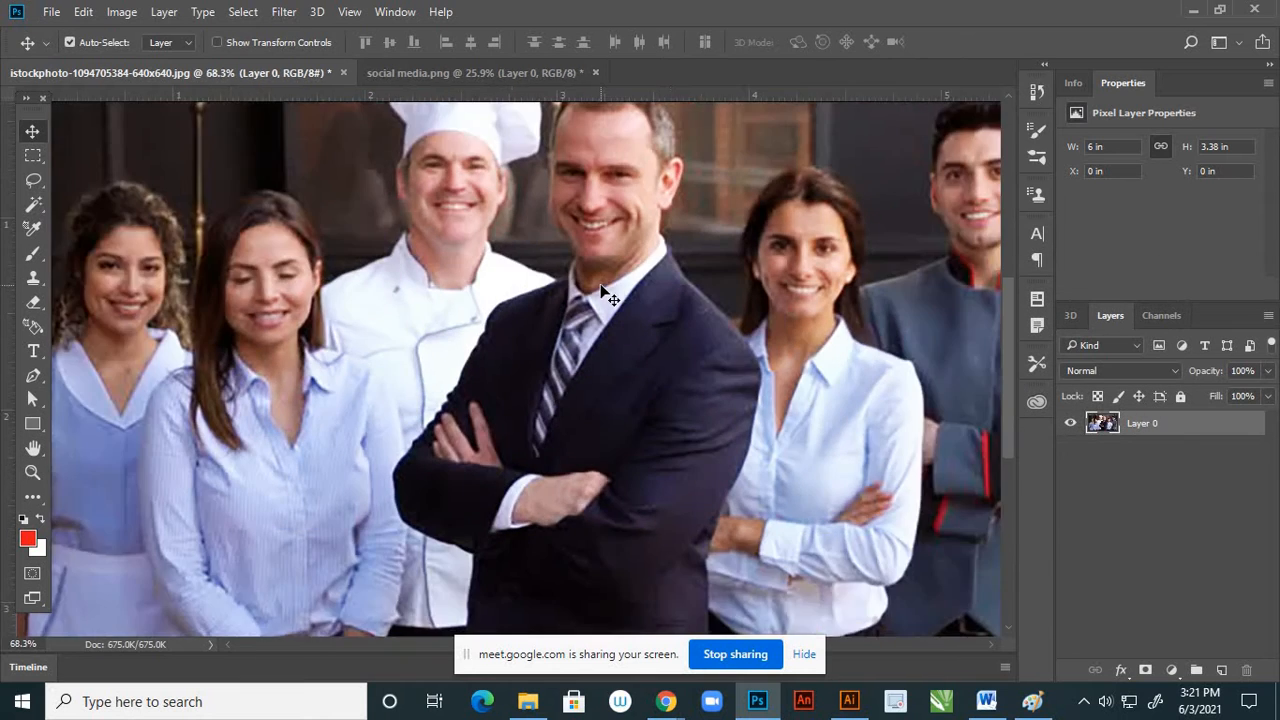
{"action": "scroll", "coordinate": [575, 282], "scroll_direction": "down", "scroll_amount": 4}
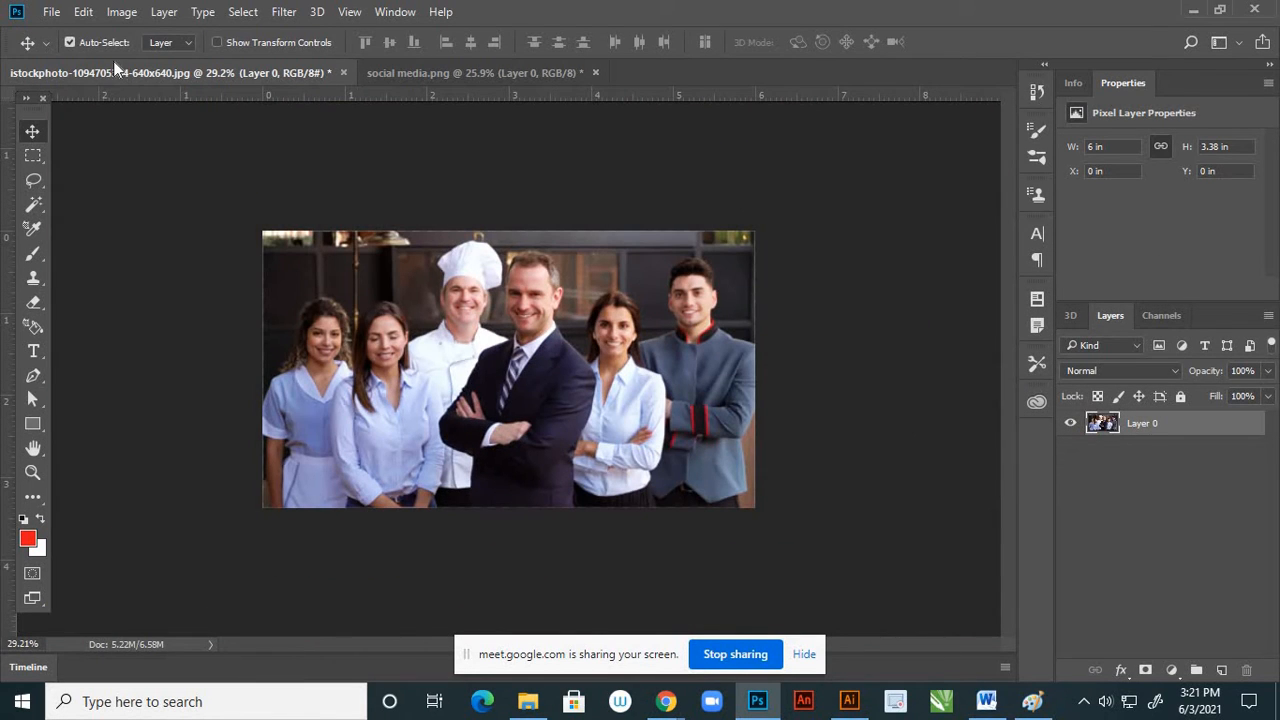
Close the social media.png document without saving its remaining changes
{"action": "left_click", "coordinate": [508, 76]}
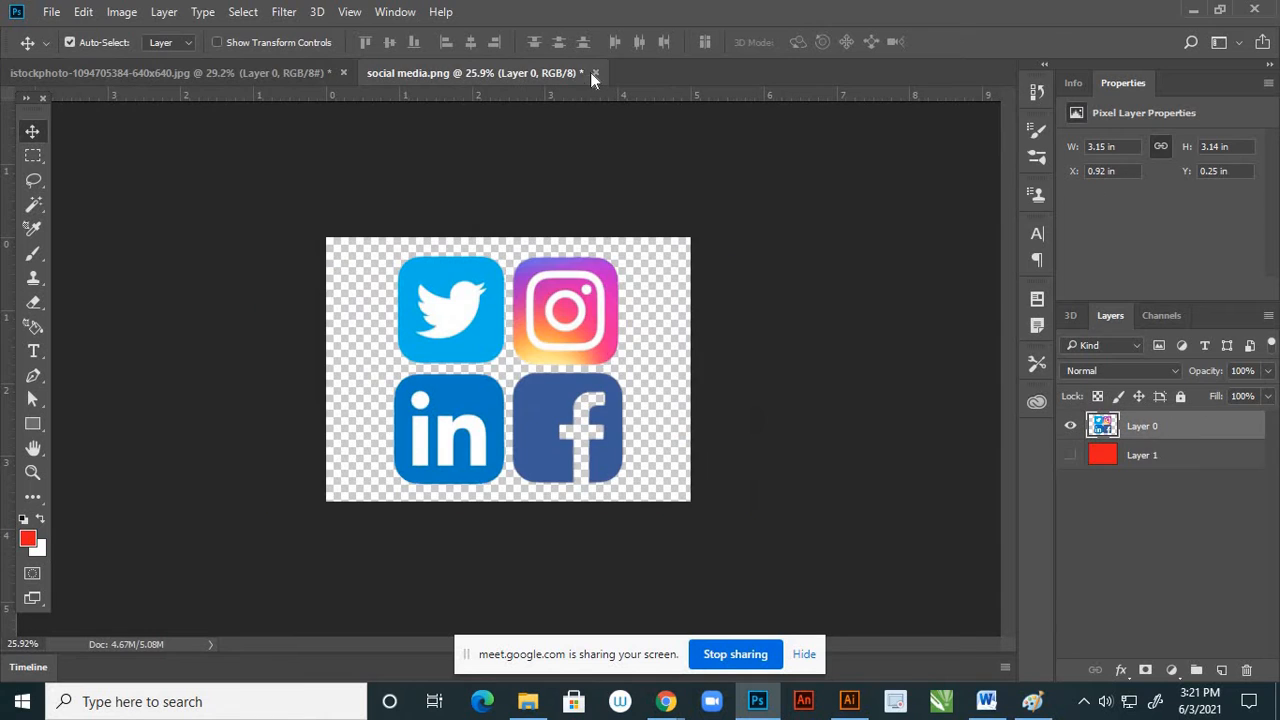
{"action": "left_click", "coordinate": [595, 73]}
{"action": "left_click", "coordinate": [660, 281]}
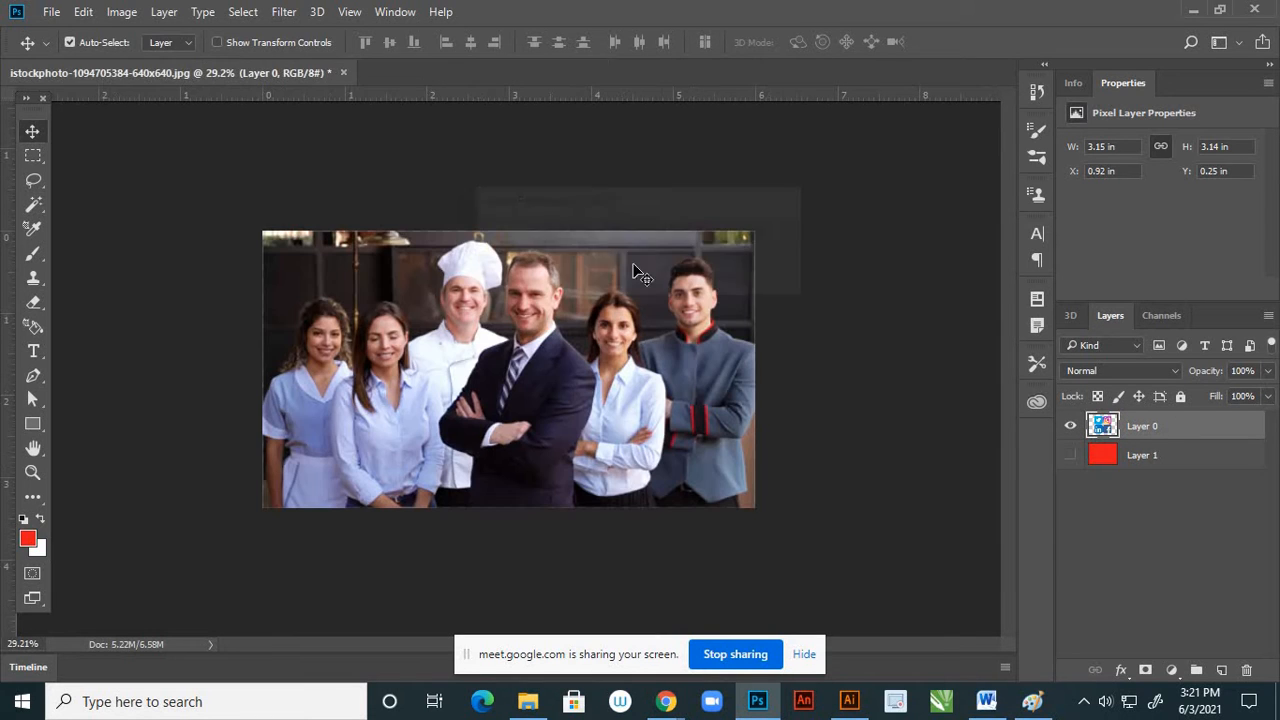
Save the staff photo as a JPEG named 4 in the page 4 visit again folder, at maximum quality 12 with Baseline ("Standard") format
{"action": "left_click", "coordinate": [55, 15]}
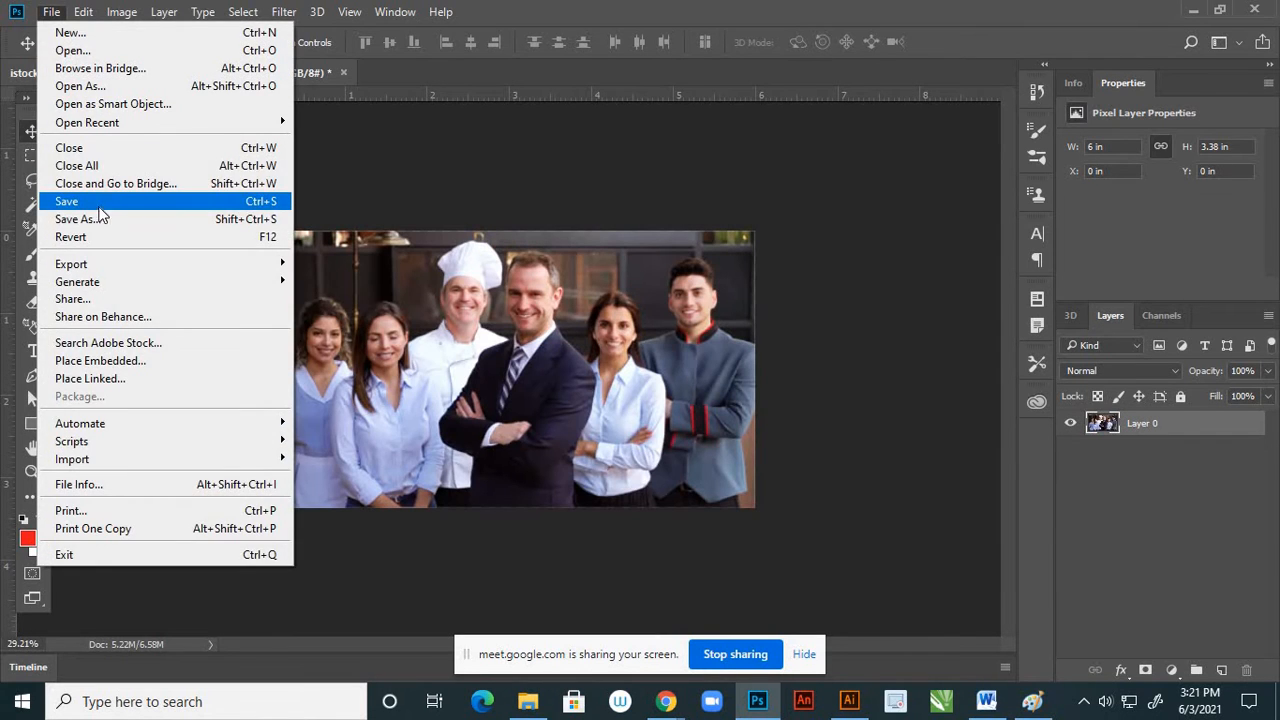
{"action": "left_click", "coordinate": [80, 219]}
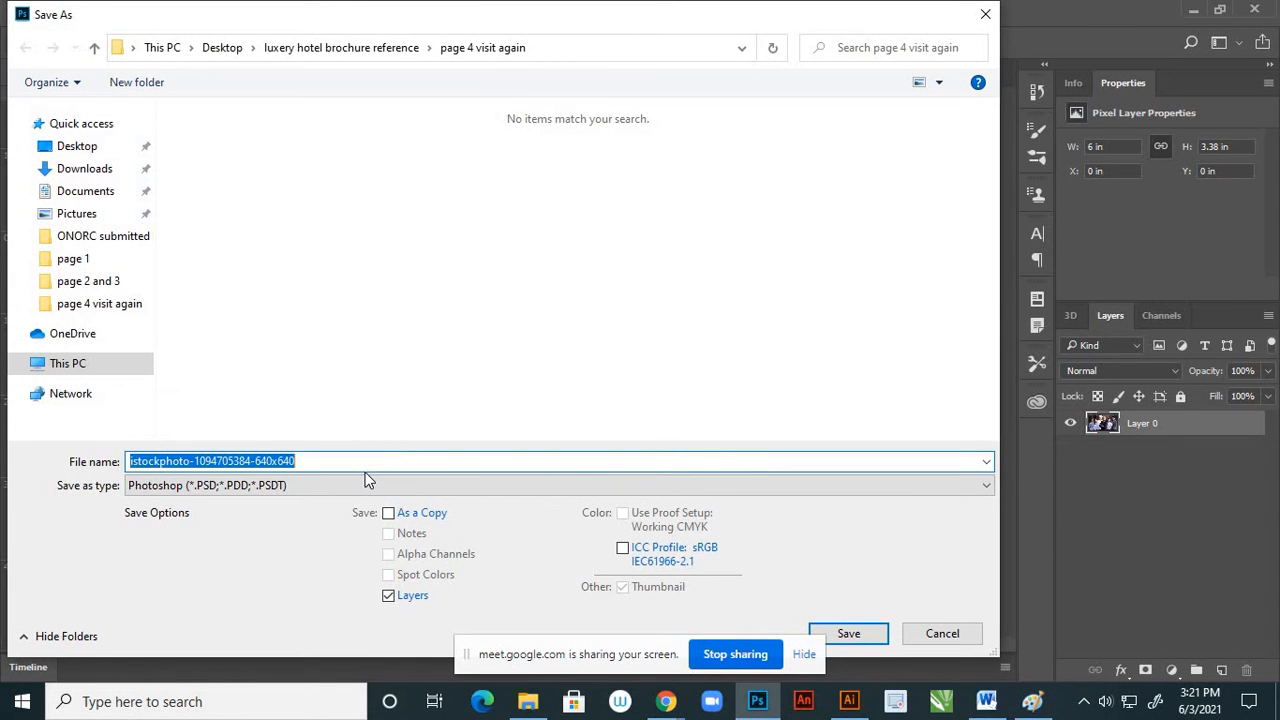
{"action": "type", "text": "4"}
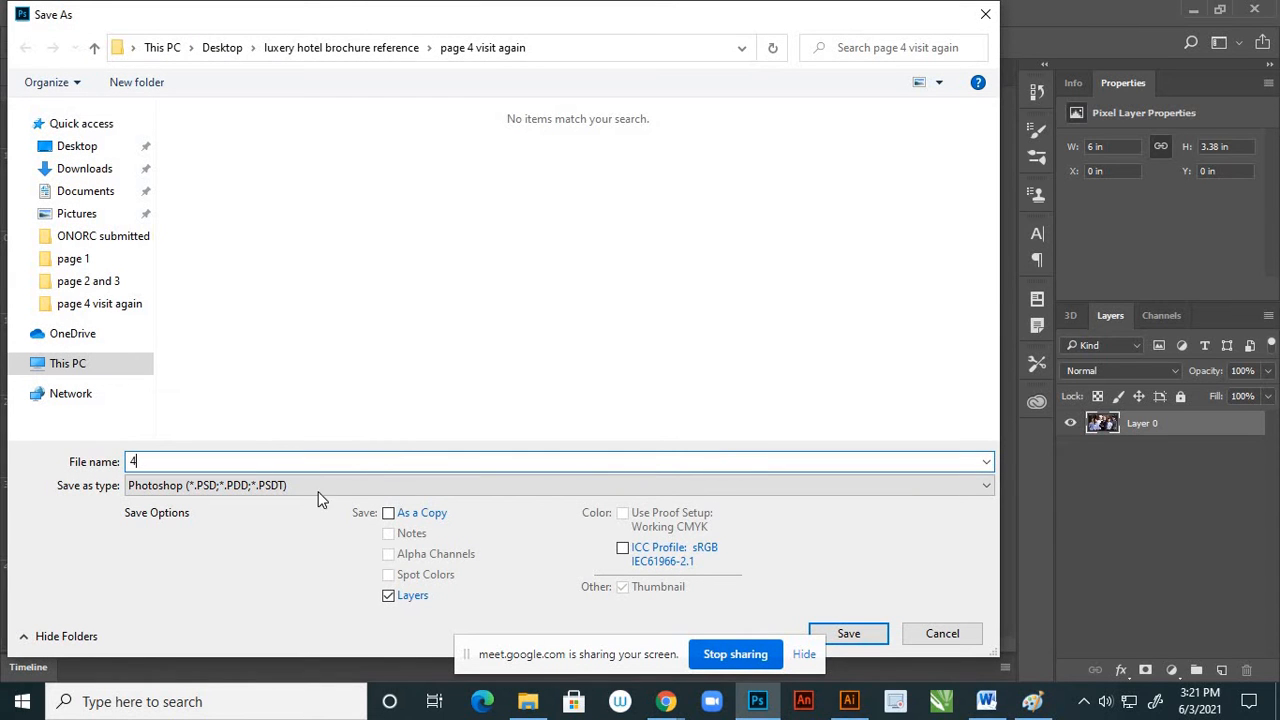
{"action": "left_click", "coordinate": [267, 488]}
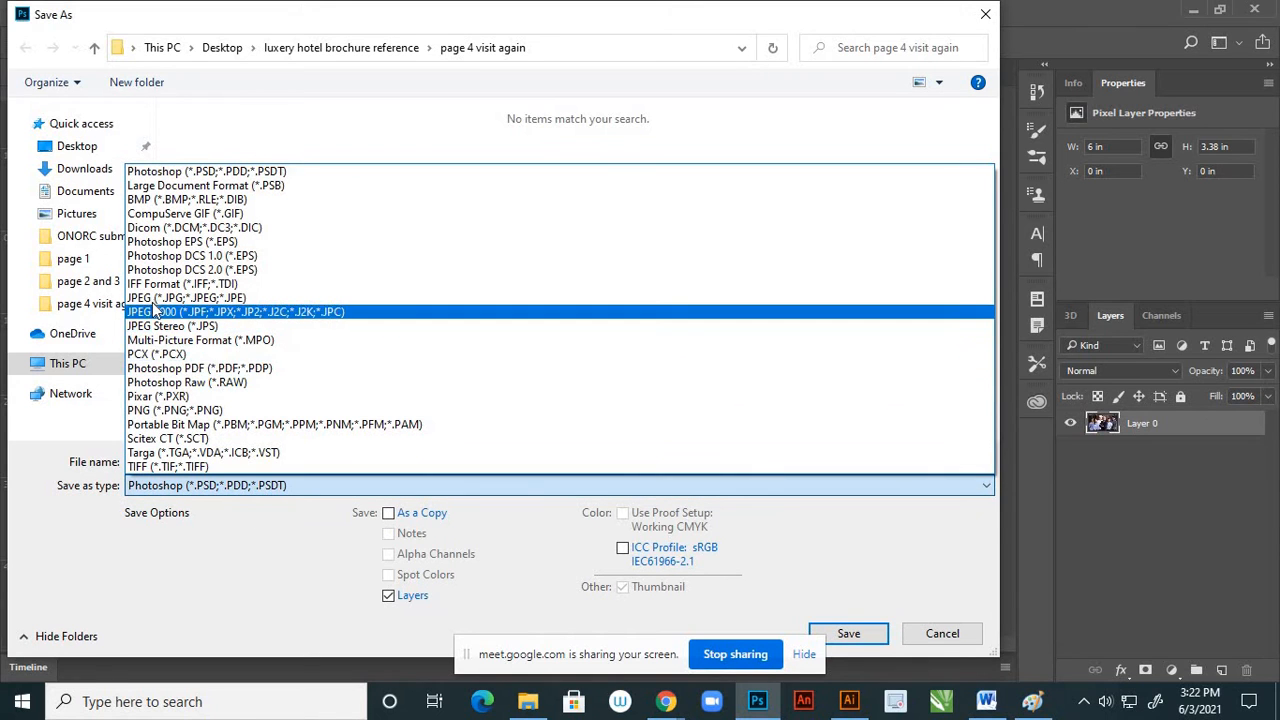
{"action": "left_click", "coordinate": [160, 298]}
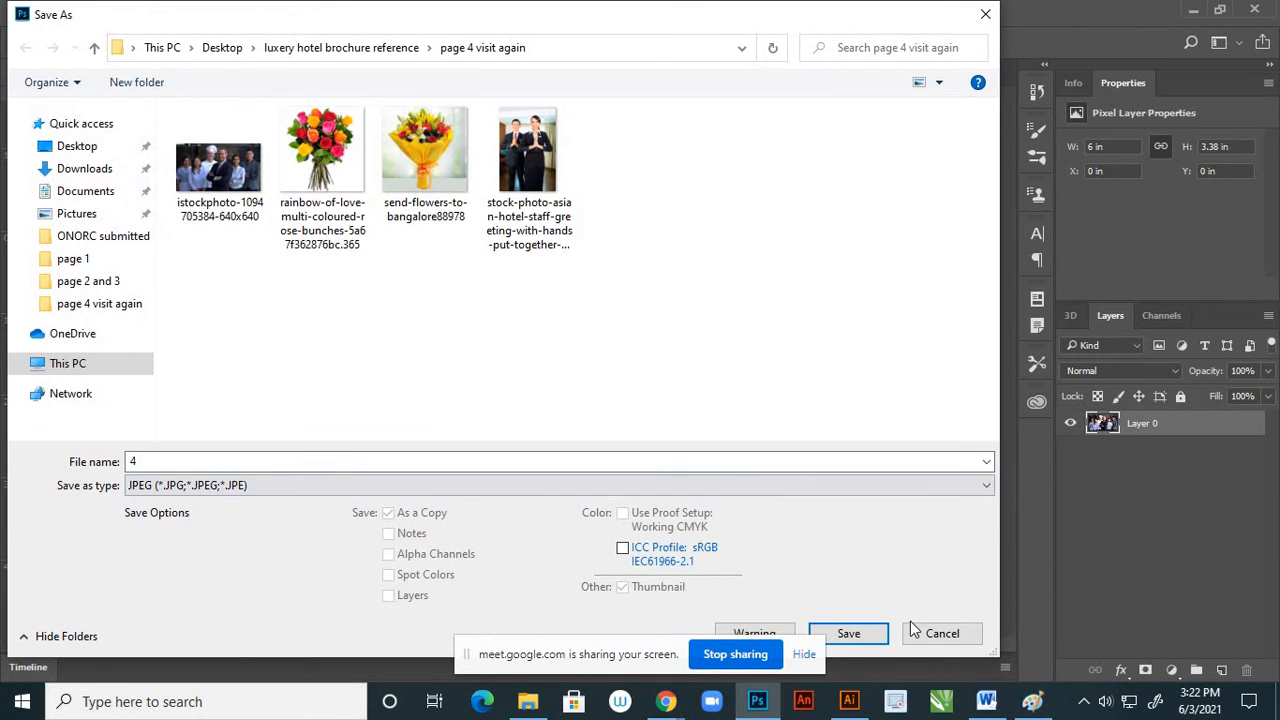
{"action": "left_click", "coordinate": [876, 640]}
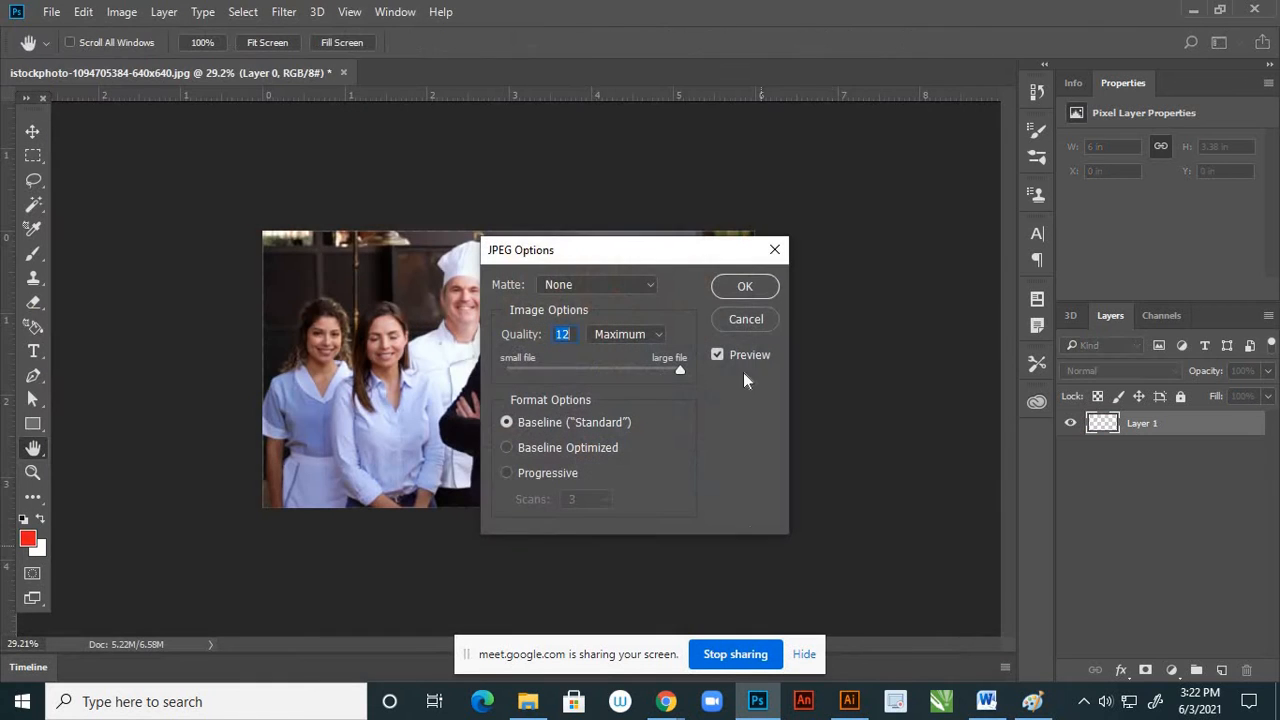
{"action": "left_click", "coordinate": [746, 290]}
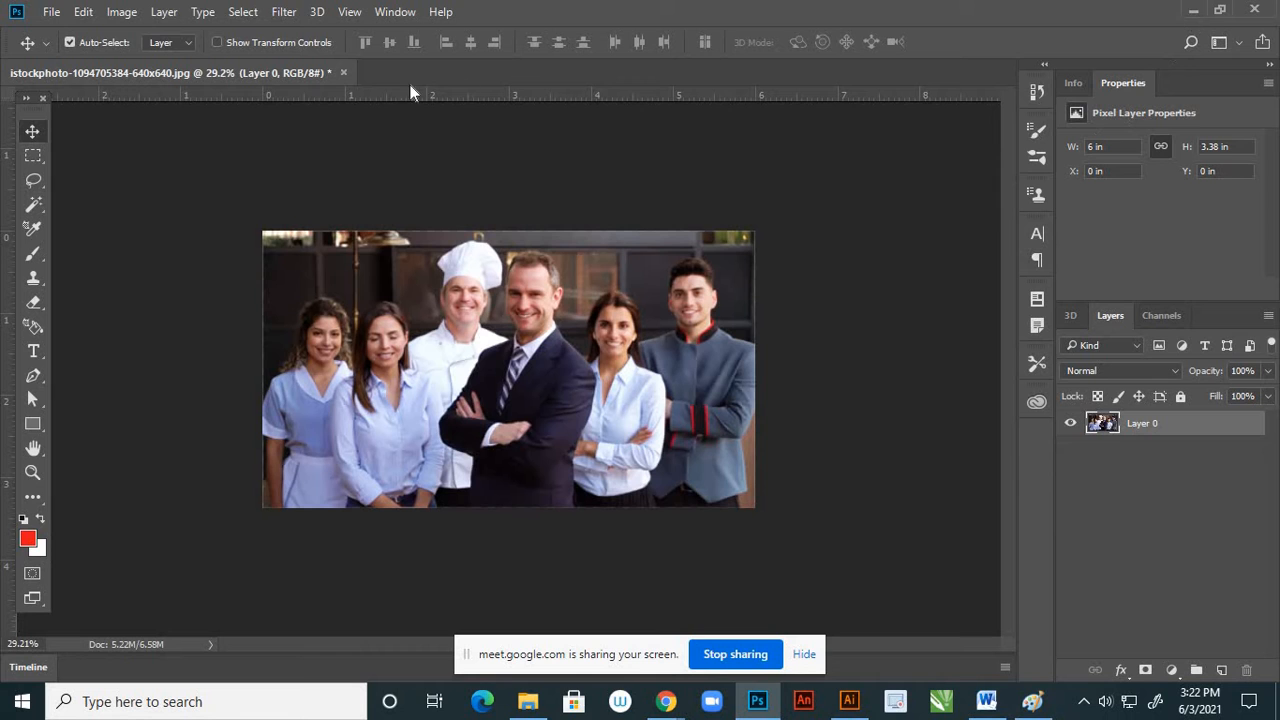
Close the staff photo without saving changes to the original and switch to the brochure PAGE 1.ai document in Illustrator
{"action": "left_click", "coordinate": [342, 73]}
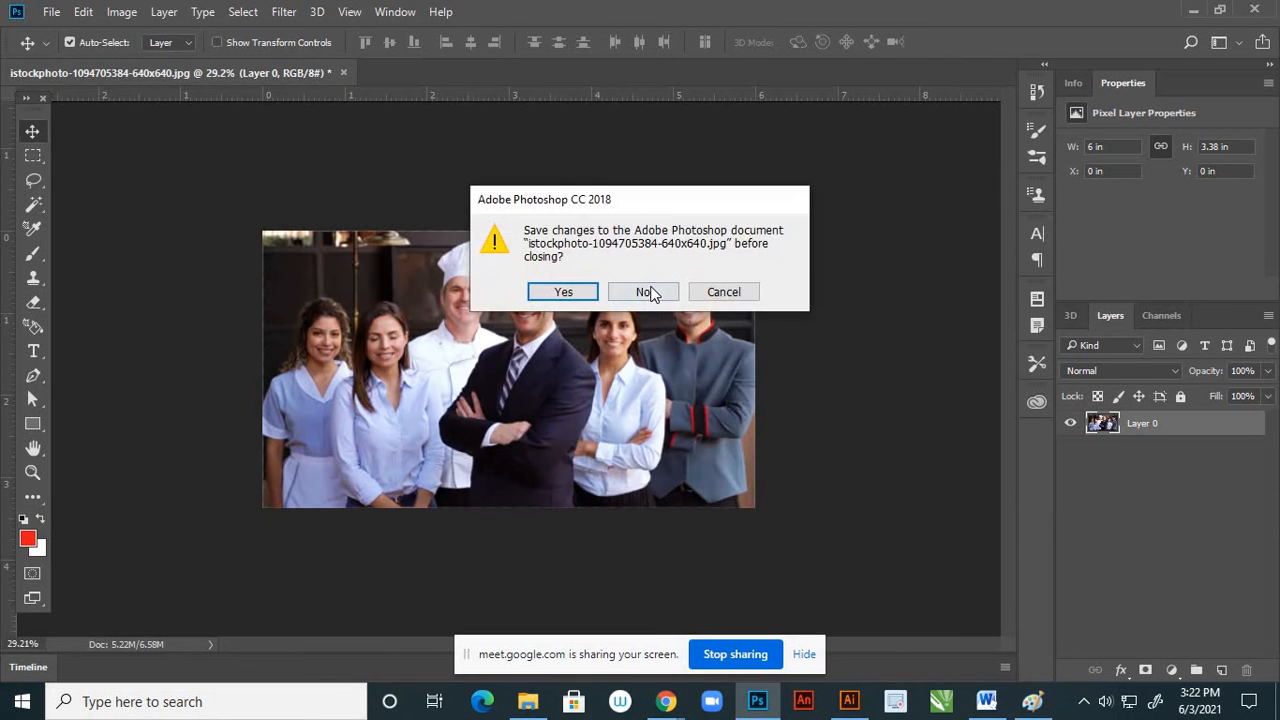
{"action": "left_click", "coordinate": [648, 288]}
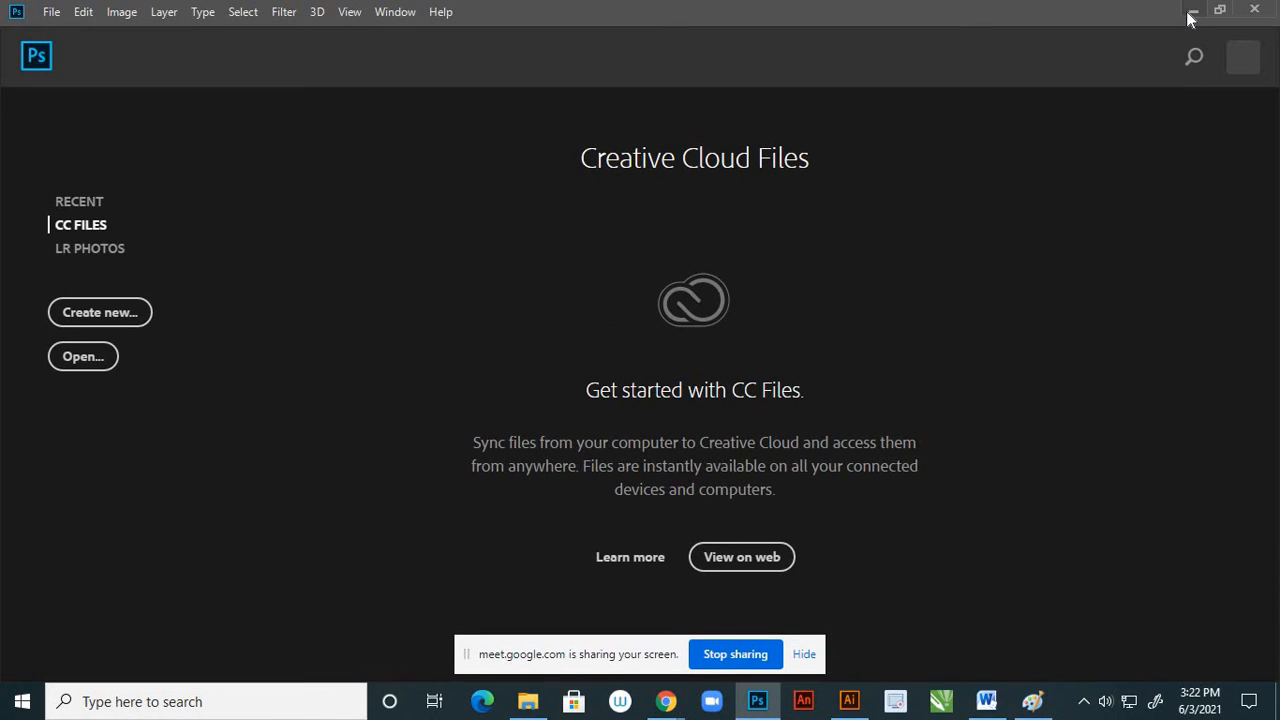
{"action": "left_click", "coordinate": [1193, 11]}
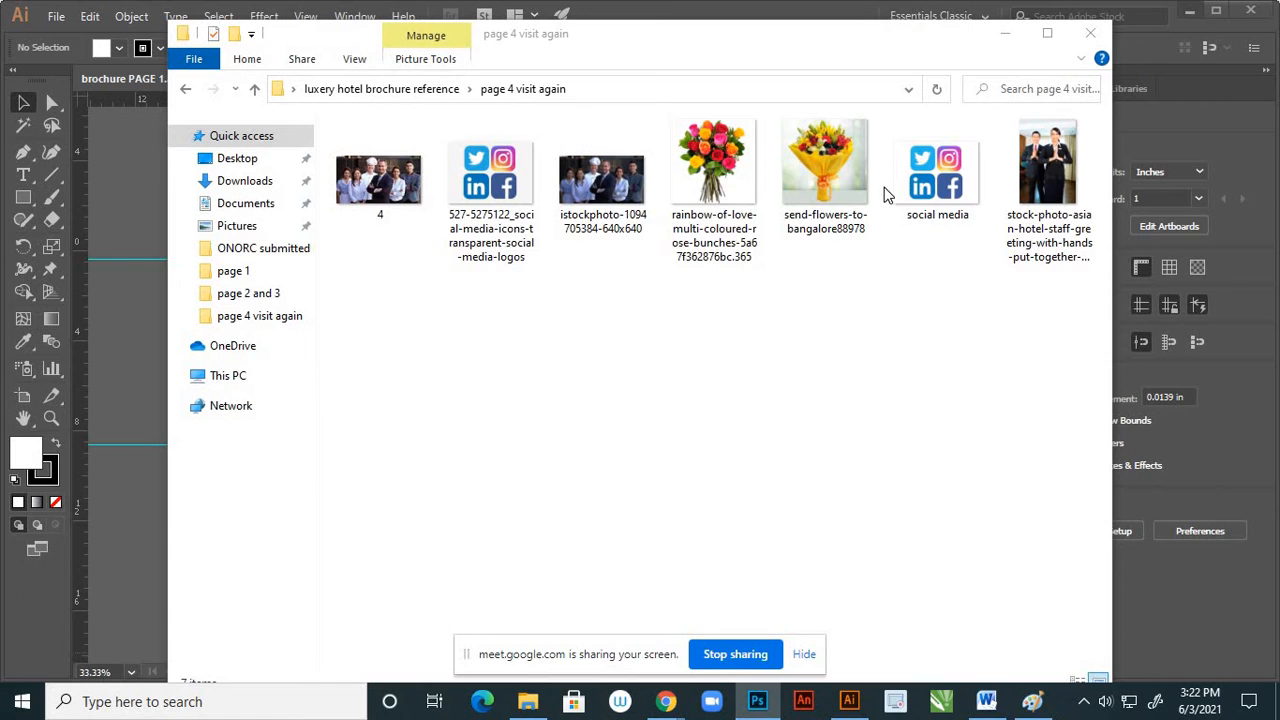
{"action": "left_click", "coordinate": [849, 701]}
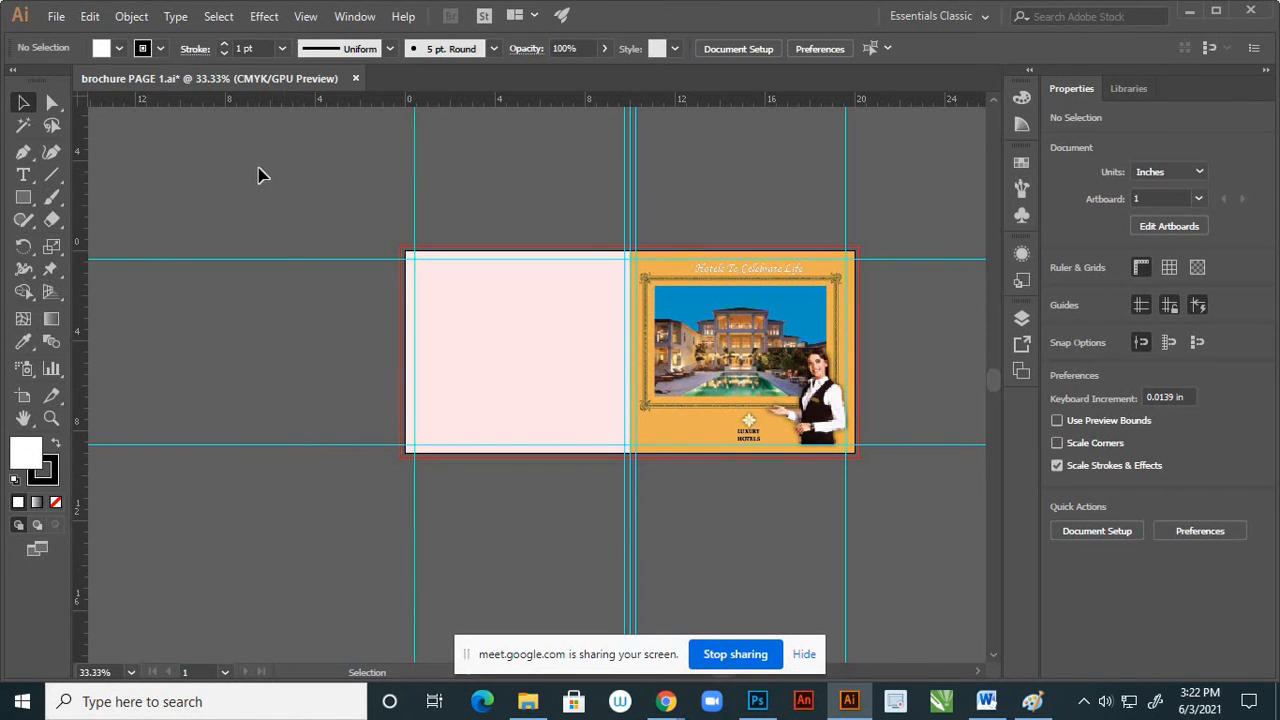
Load the images 4 and social media from the page 4 visit again folder together for placing as linked files
{"action": "left_click", "coordinate": [58, 18]}
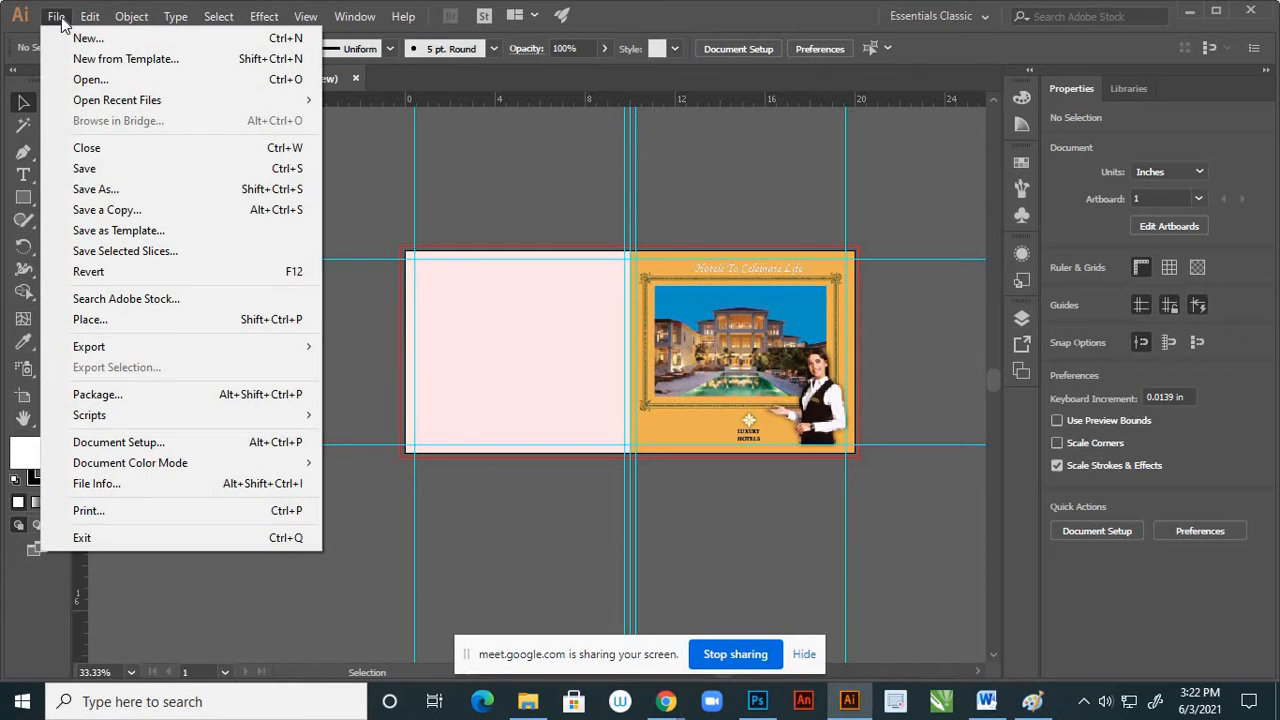
{"action": "left_click", "coordinate": [91, 320]}
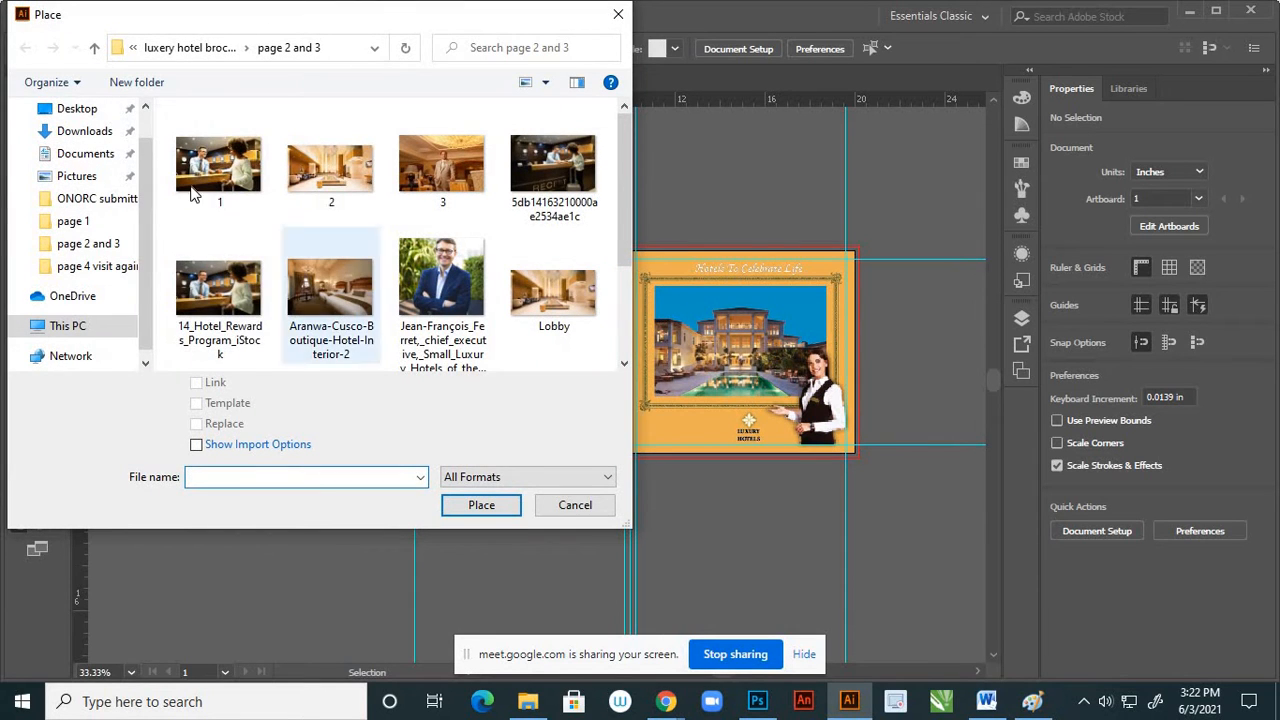
{"action": "left_click", "coordinate": [94, 47]}
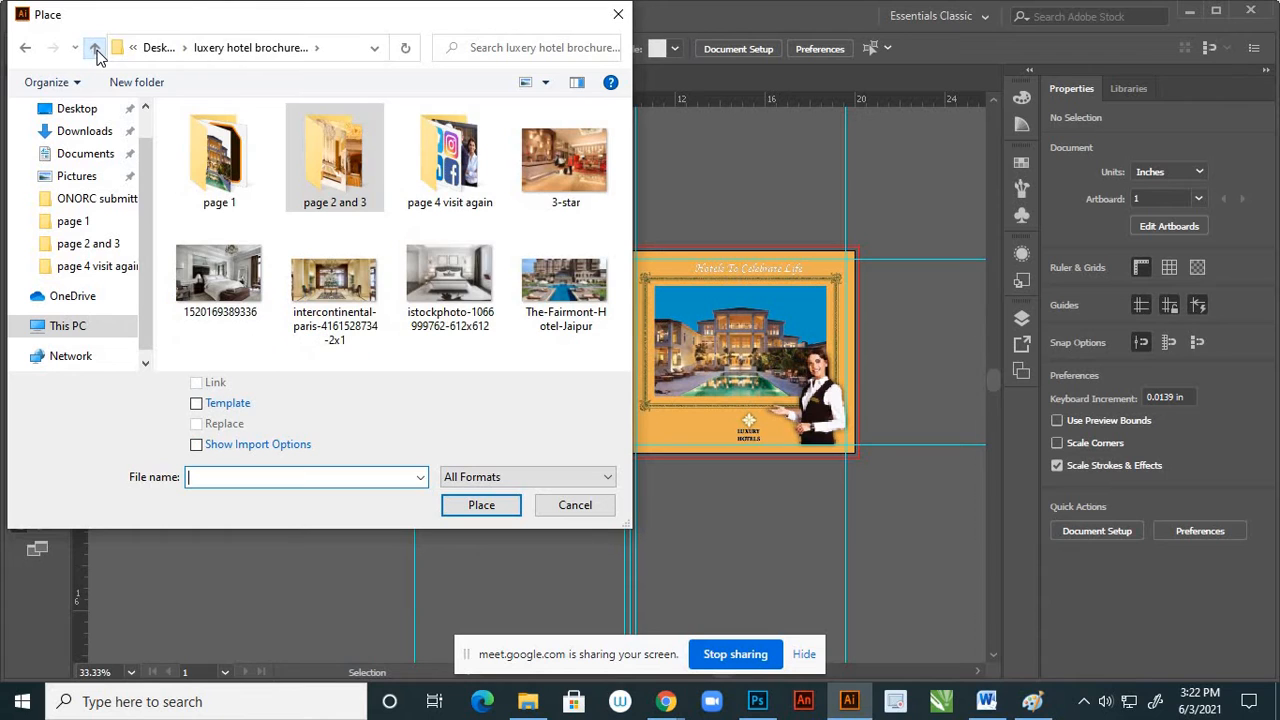
{"action": "double_click", "coordinate": [452, 195]}
{"action": "left_click", "coordinate": [252, 192]}
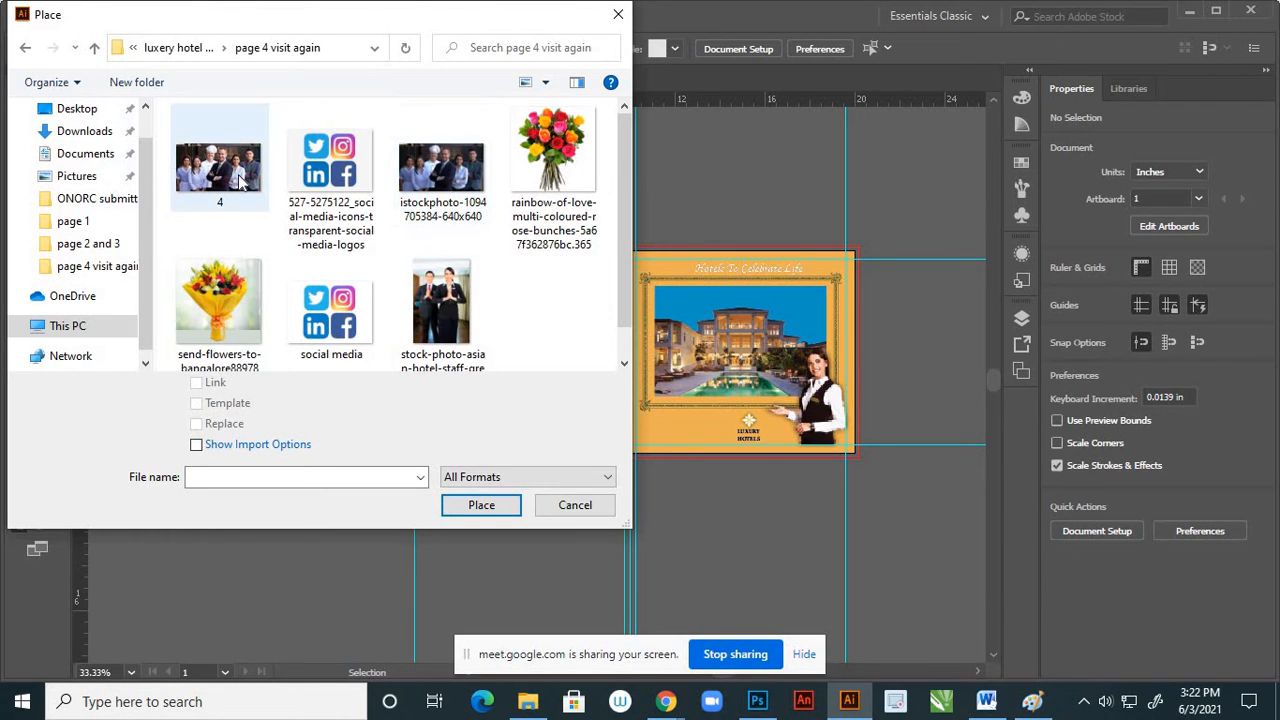
{"action": "left_click_drag", "start_coordinate": [630, 245], "coordinate": [600, 298]}
{"action": "left_click", "coordinate": [328, 290], "text": "ctrl"}
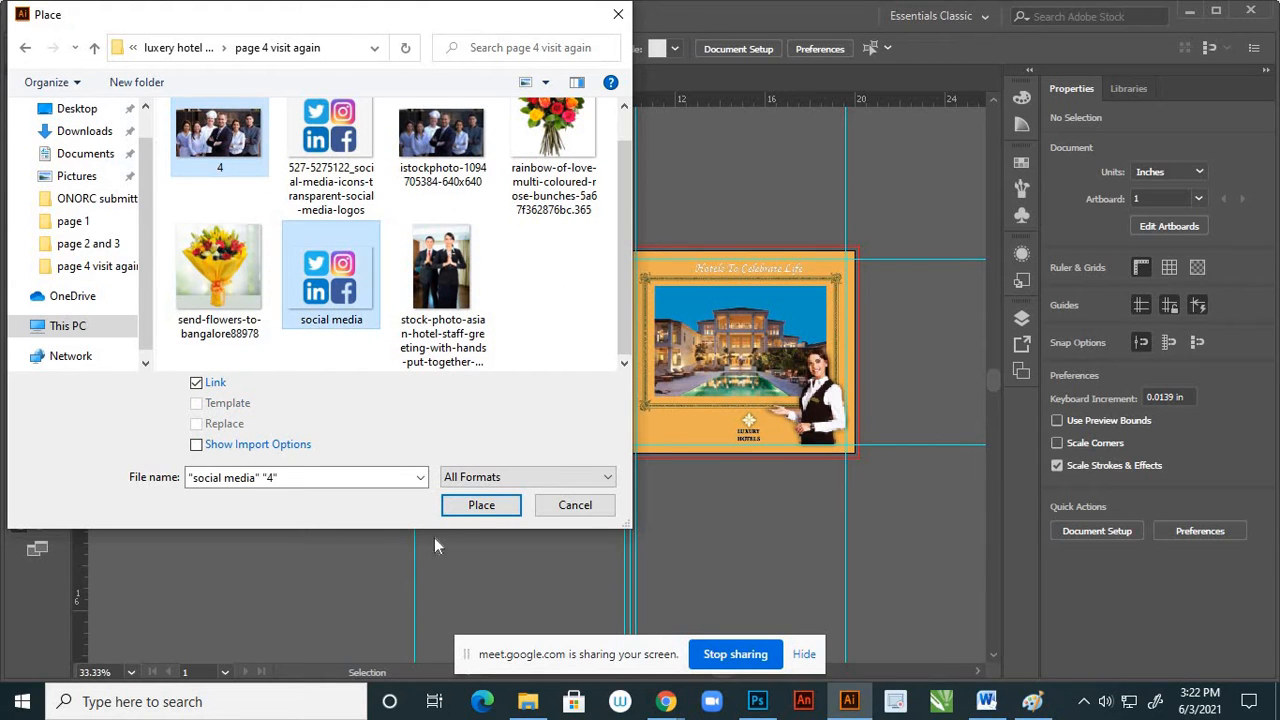
{"action": "left_click", "coordinate": [478, 505]}
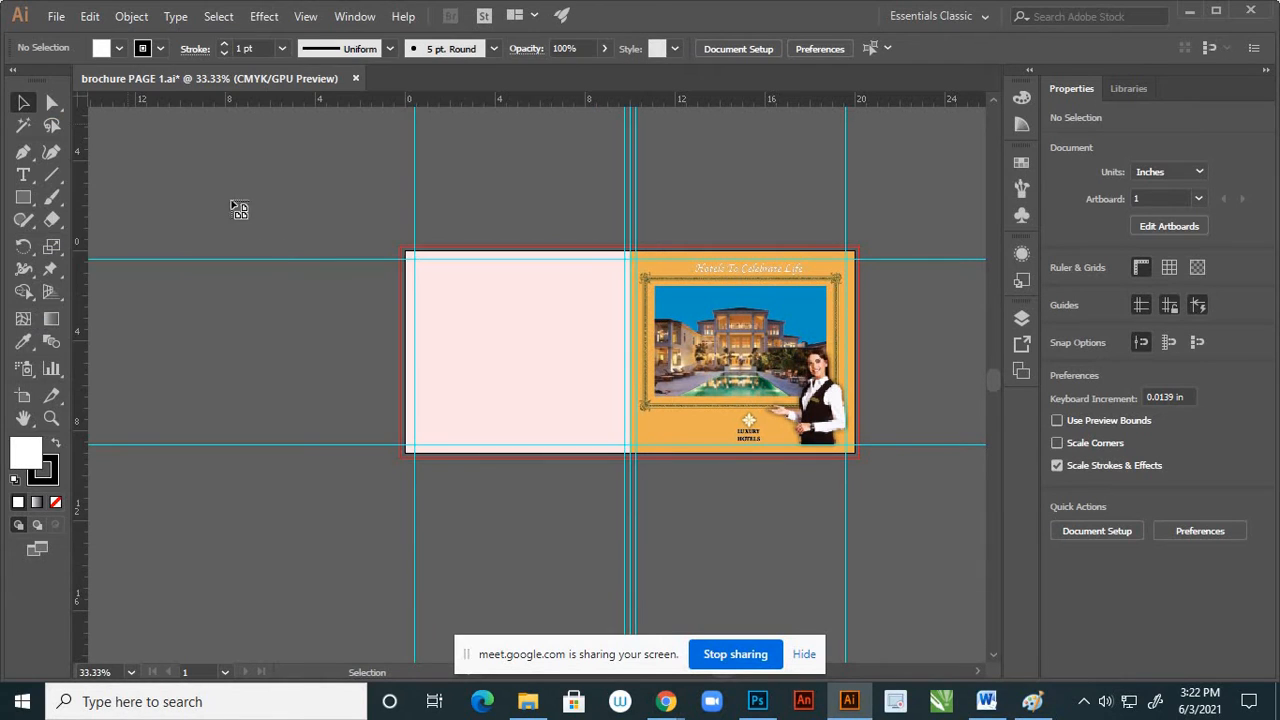
Place the staff photo on the pasteboard beside the blank pink page, with the social media icons below it, and deselect
{"action": "left_click", "coordinate": [205, 171]}
{"action": "left_click_drag", "start_coordinate": [183, 325], "coordinate": [296, 405]}
{"action": "left_click", "coordinate": [356, 348]}
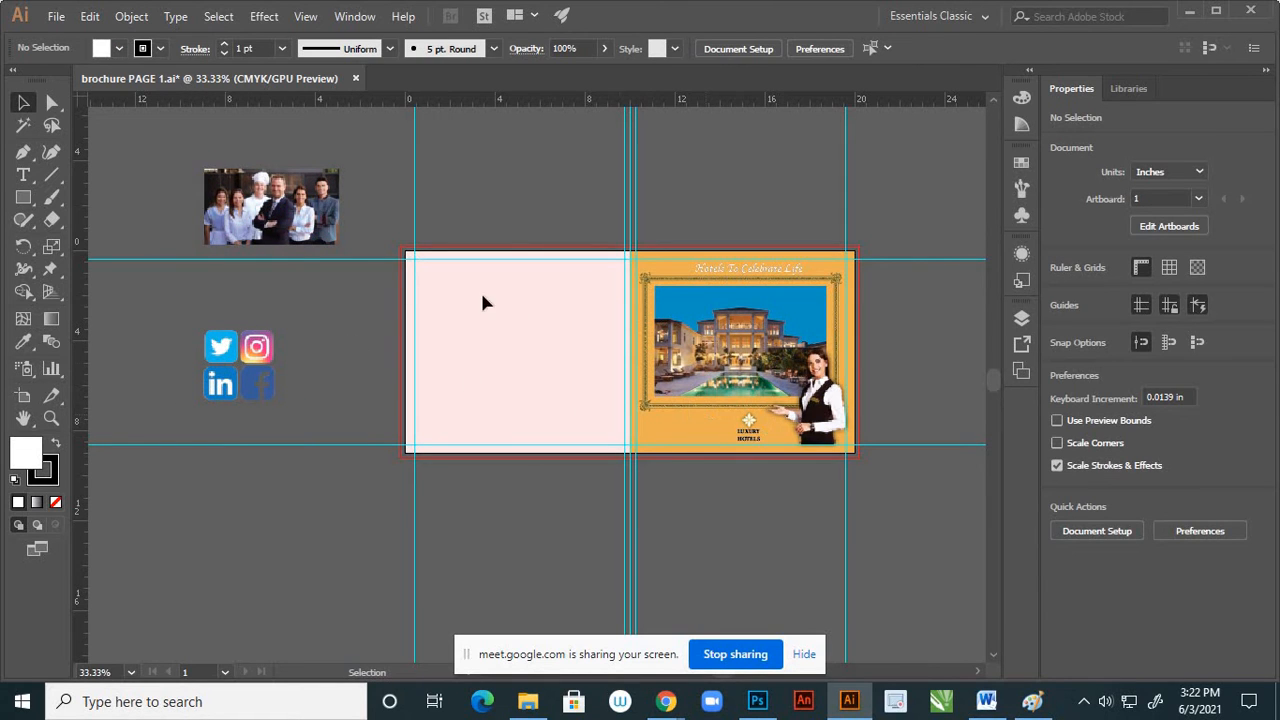
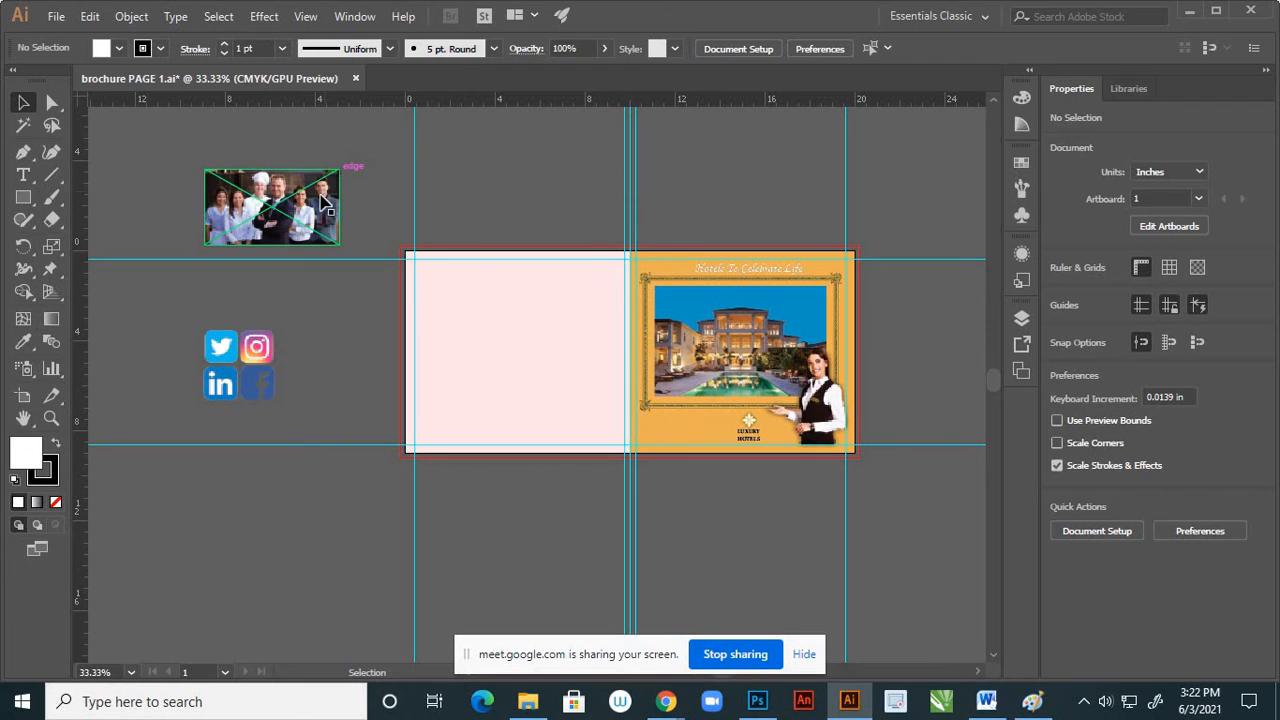
Move the staff photo onto the blank pink page against the fold-side guide, with the social media icons below it
{"action": "left_click_drag", "start_coordinate": [335, 212], "coordinate": [610, 342]}
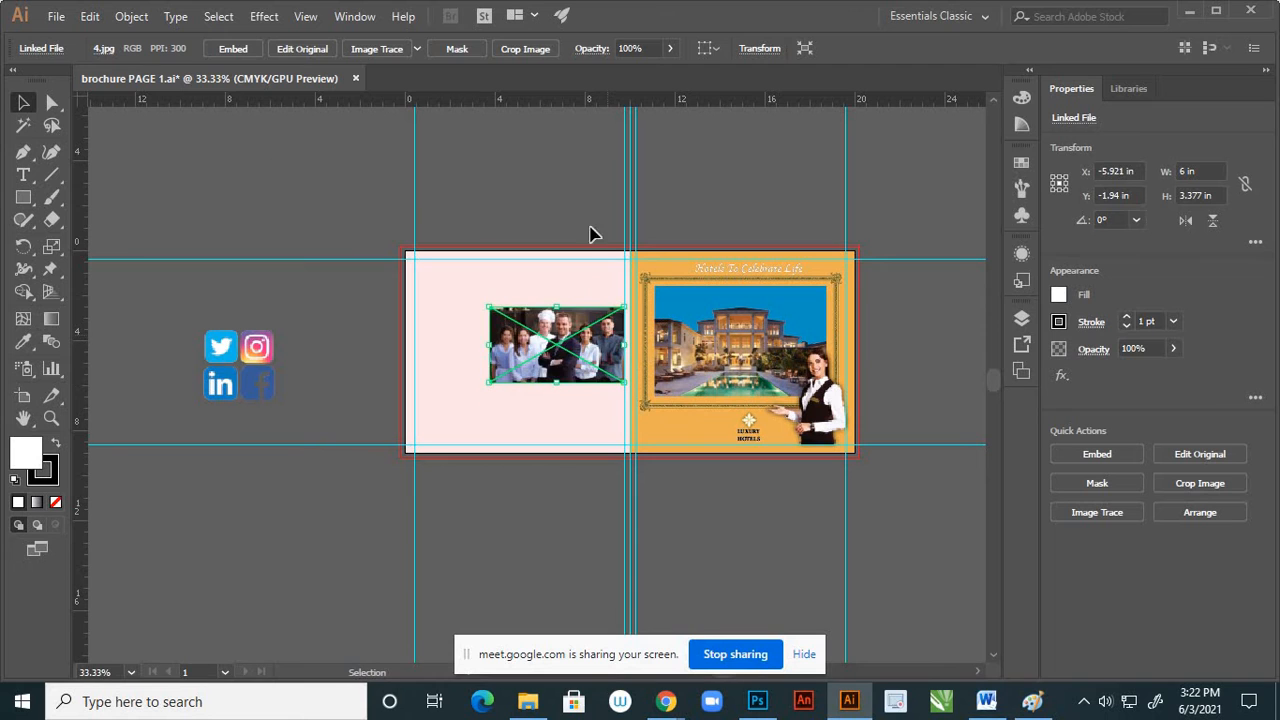
{"action": "left_click", "coordinate": [581, 301]}
{"action": "left_click", "coordinate": [290, 403]}
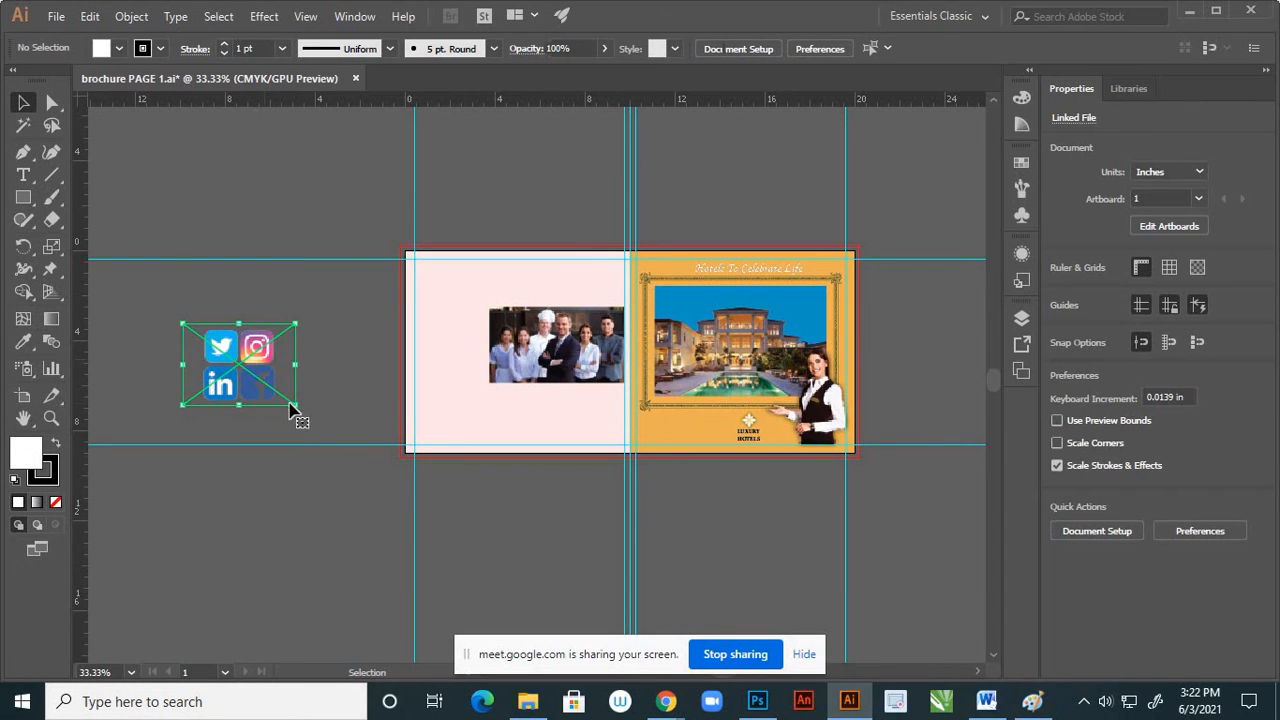
{"action": "left_click_drag", "start_coordinate": [296, 404], "coordinate": [596, 420]}
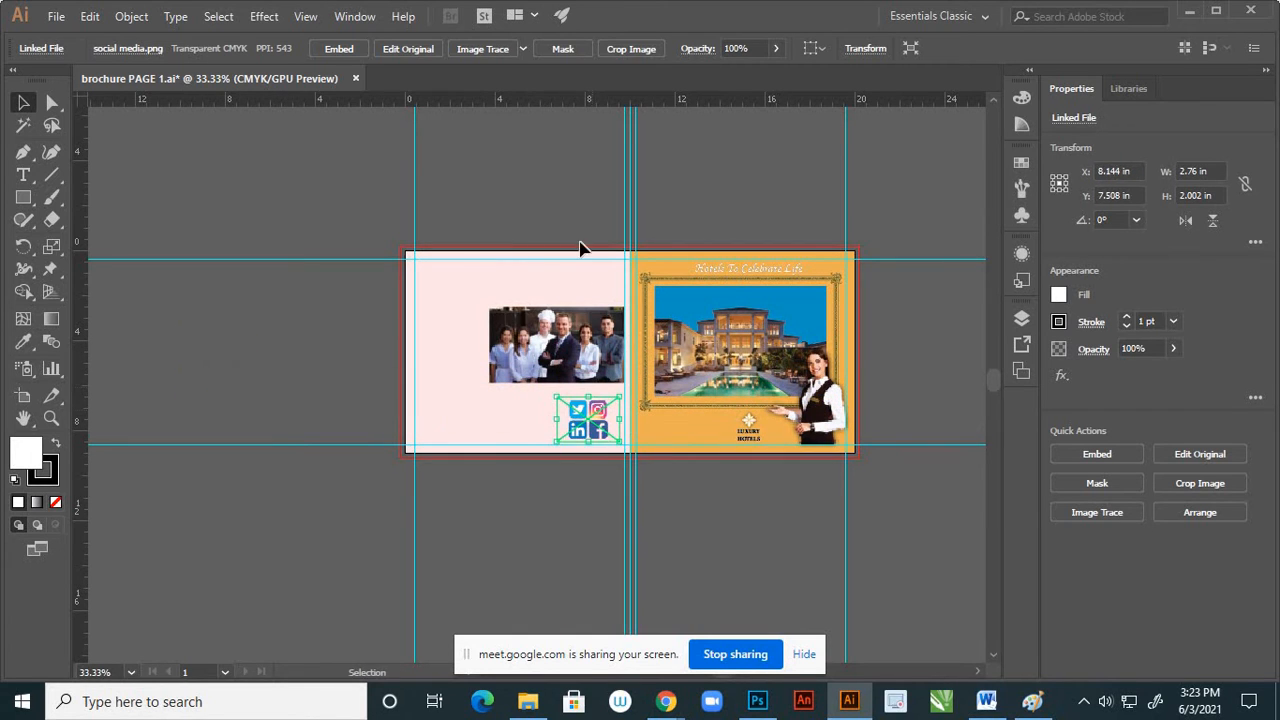
{"action": "left_click", "coordinate": [630, 458]}
Scale the social media icons down proportionally to about 2.24 in wide and position them at the pink page's inner lower corner
{"action": "scroll", "coordinate": [594, 438], "scroll_direction": "up", "scroll_amount": 5}
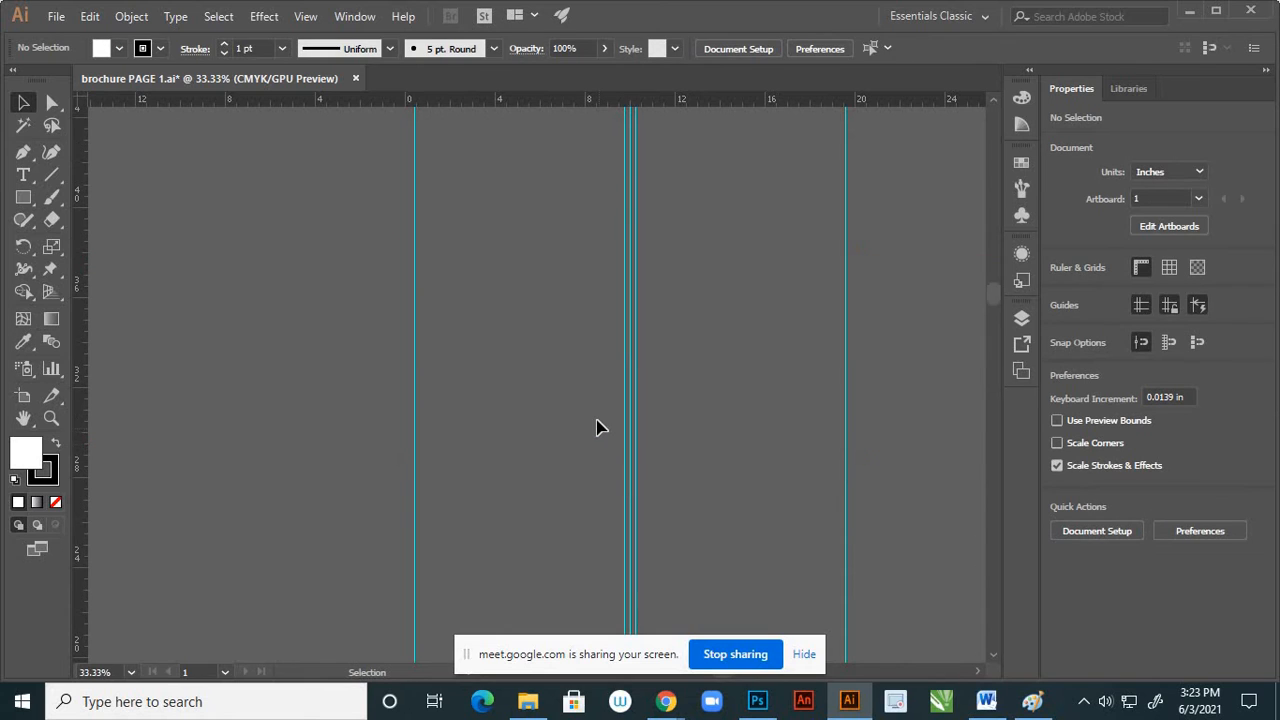
{"action": "scroll", "coordinate": [596, 417], "scroll_direction": "right", "scroll_amount": 3}
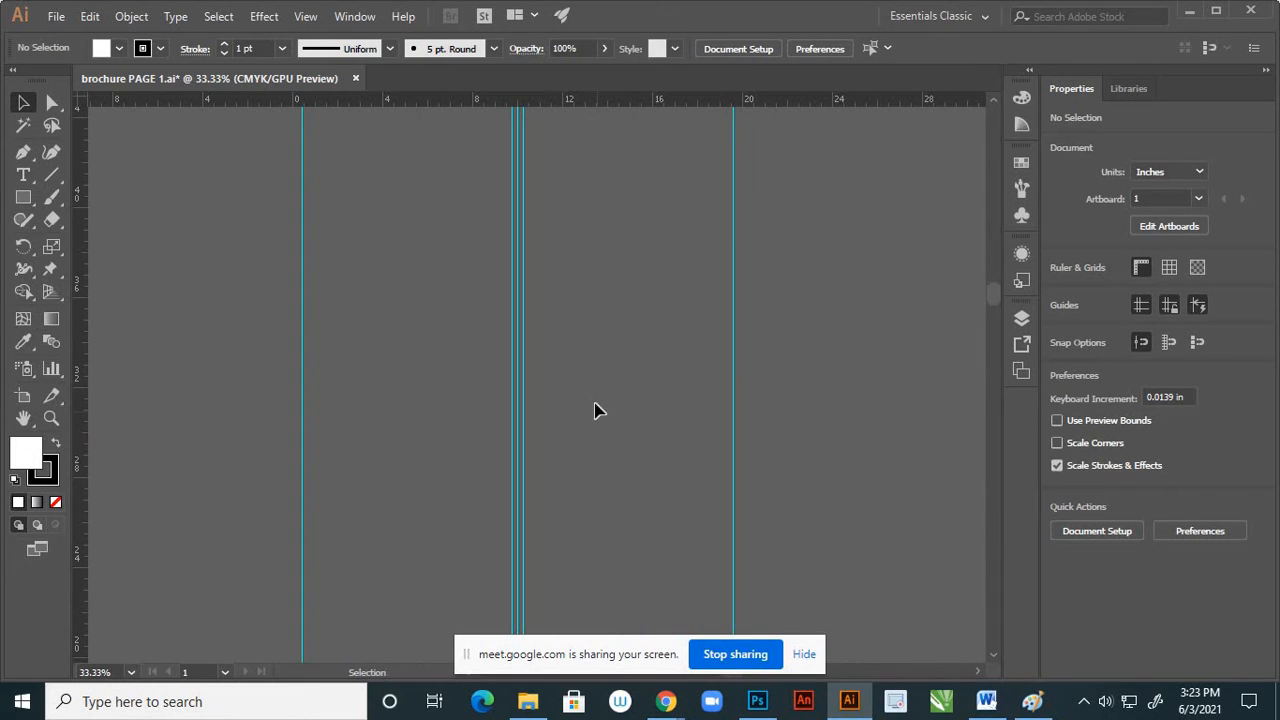
{"action": "scroll", "coordinate": [590, 390], "scroll_direction": "down", "scroll_amount": 4}
{"action": "scroll", "coordinate": [511, 454], "scroll_direction": "up", "scroll_amount": 8}
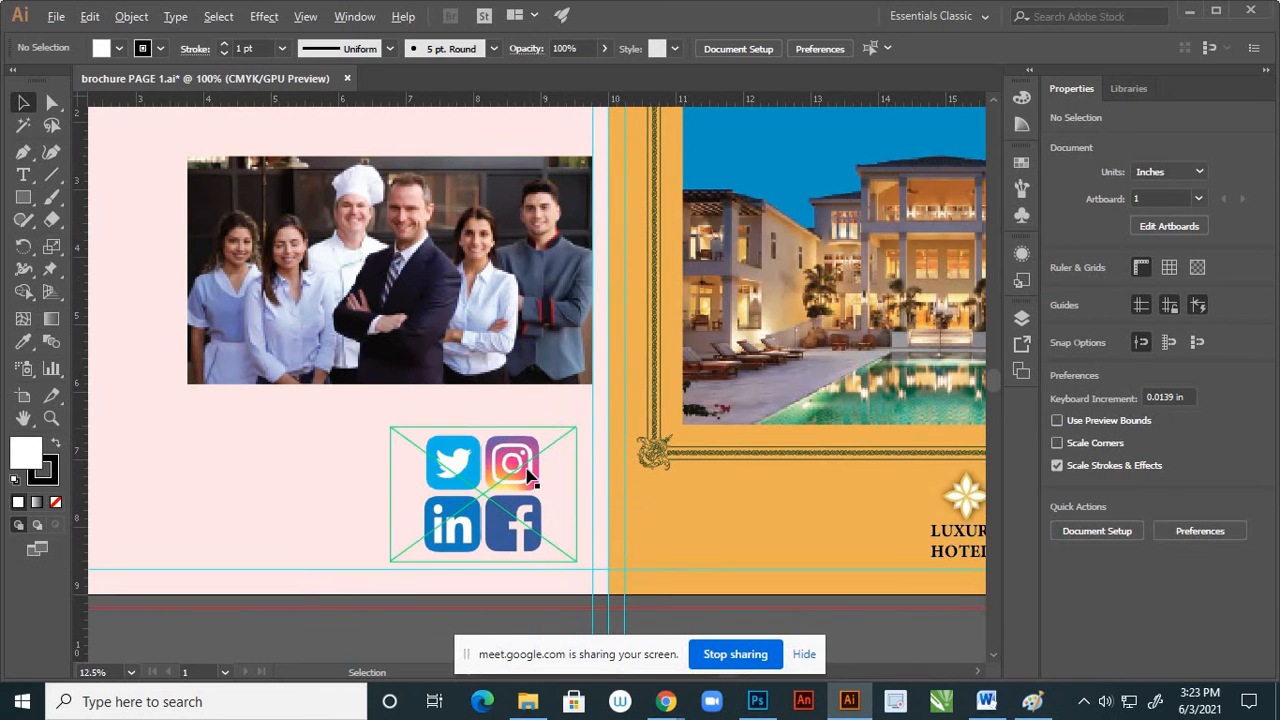
{"action": "left_click", "coordinate": [548, 515]}
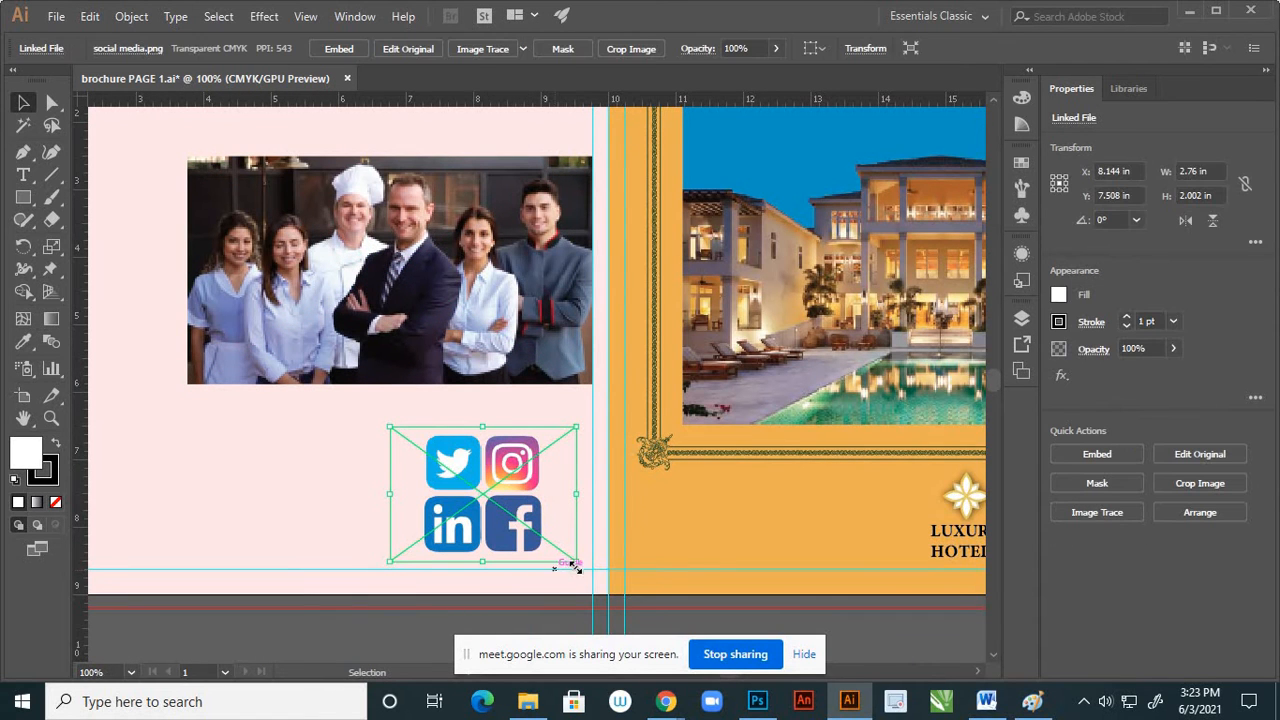
{"action": "left_click_drag", "start_coordinate": [577, 564], "coordinate": [557, 530]}
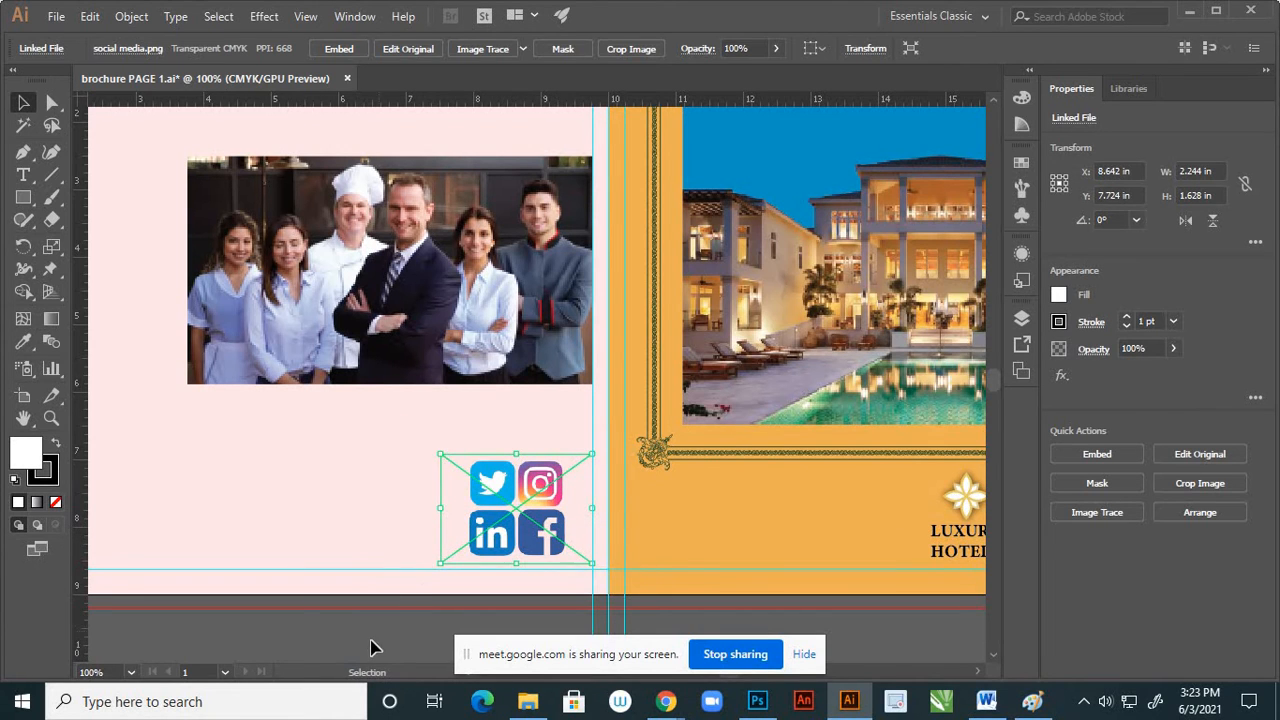
{"action": "left_click", "coordinate": [392, 606]}
Enlarge the staff photo proportionally to about 7.42 in wide and shift it down to sit just above the social media icons
{"action": "scroll", "coordinate": [556, 314], "scroll_direction": "down", "scroll_amount": 4}
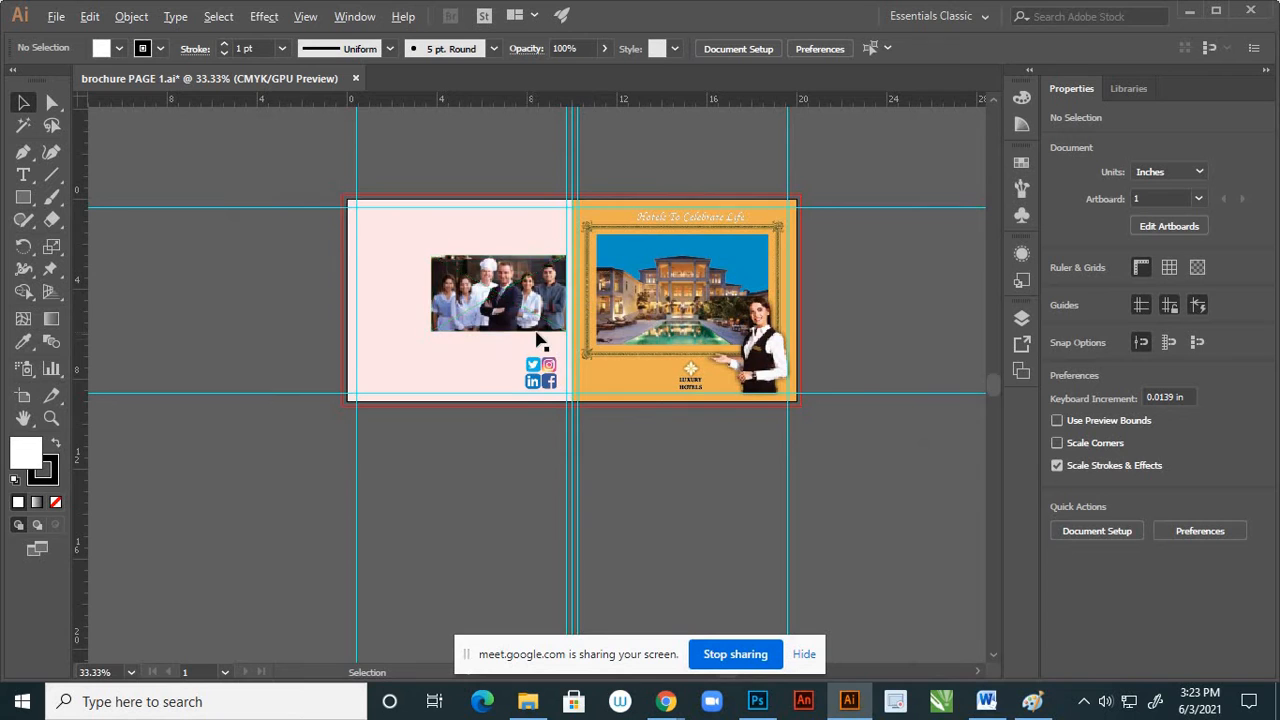
{"action": "scroll", "coordinate": [480, 300], "scroll_direction": "up", "scroll_amount": 3}
{"action": "scroll", "coordinate": [627, 470], "scroll_direction": "down", "scroll_amount": 2}
{"action": "scroll", "coordinate": [595, 370], "scroll_direction": "up", "scroll_amount": 1}
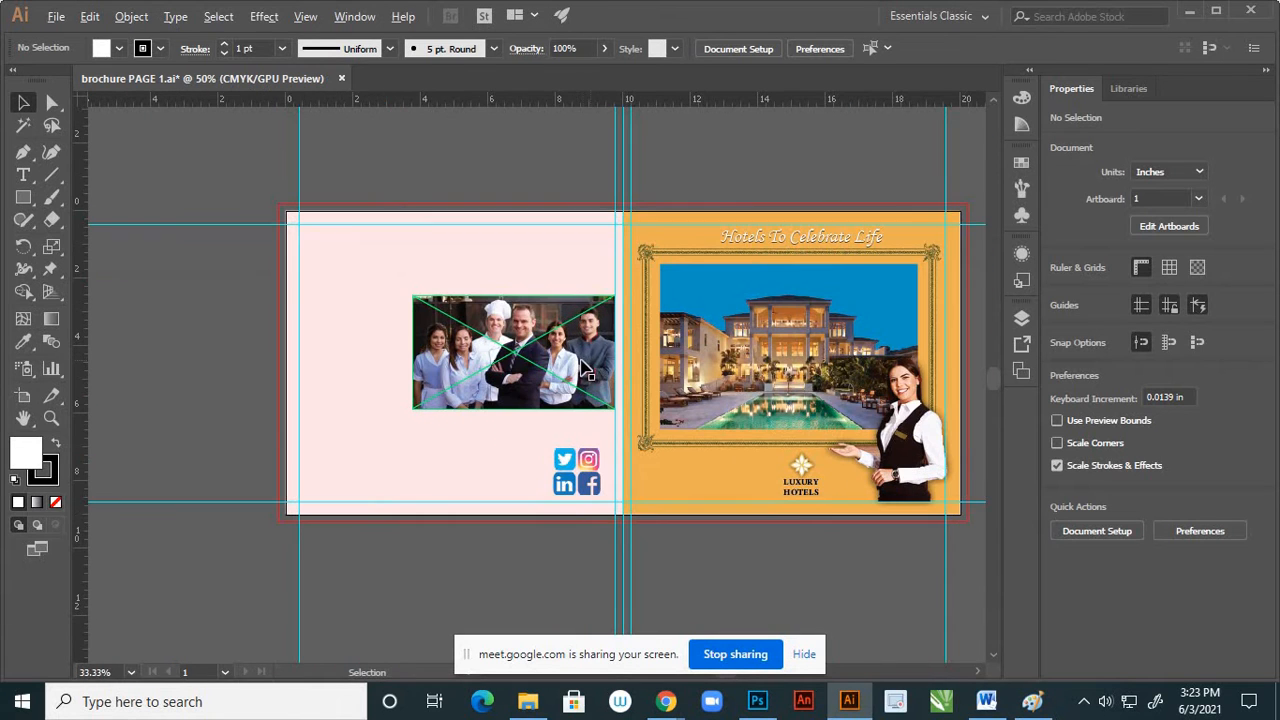
{"action": "left_click", "coordinate": [595, 368]}
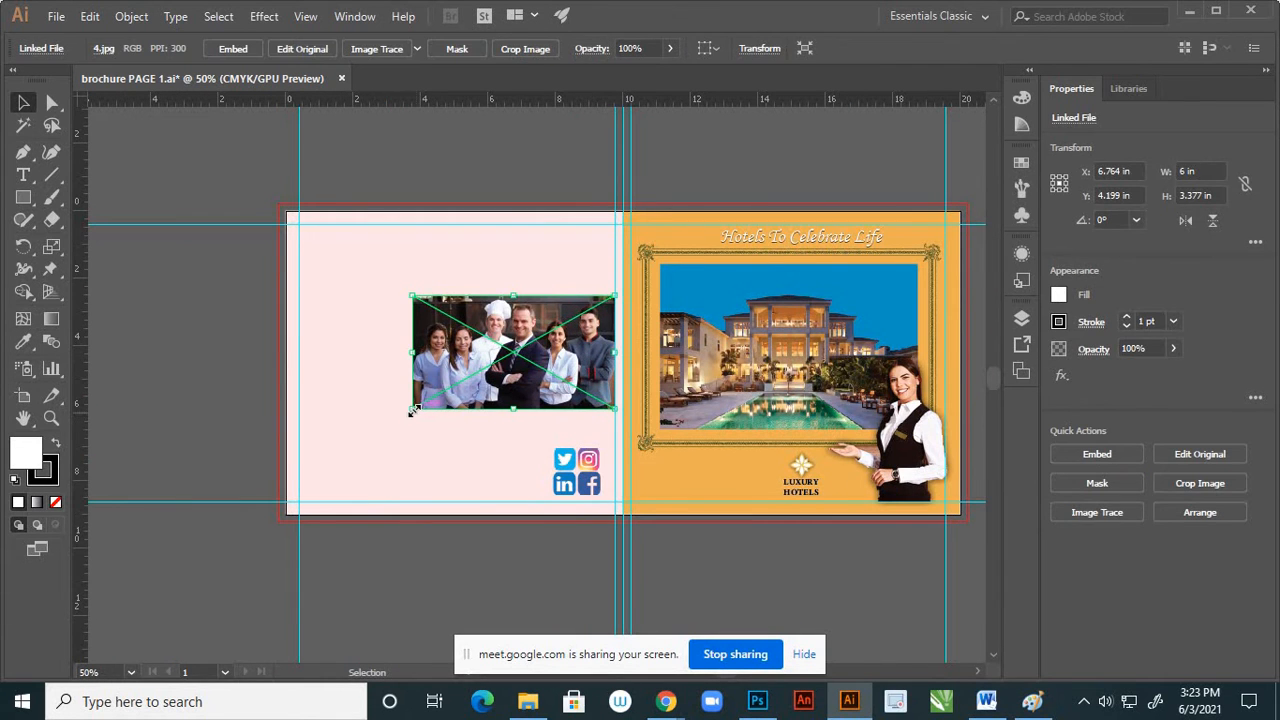
{"action": "left_click_drag", "start_coordinate": [414, 410], "coordinate": [365, 440]}
{"action": "left_click_drag", "start_coordinate": [563, 366], "coordinate": [562, 368]}
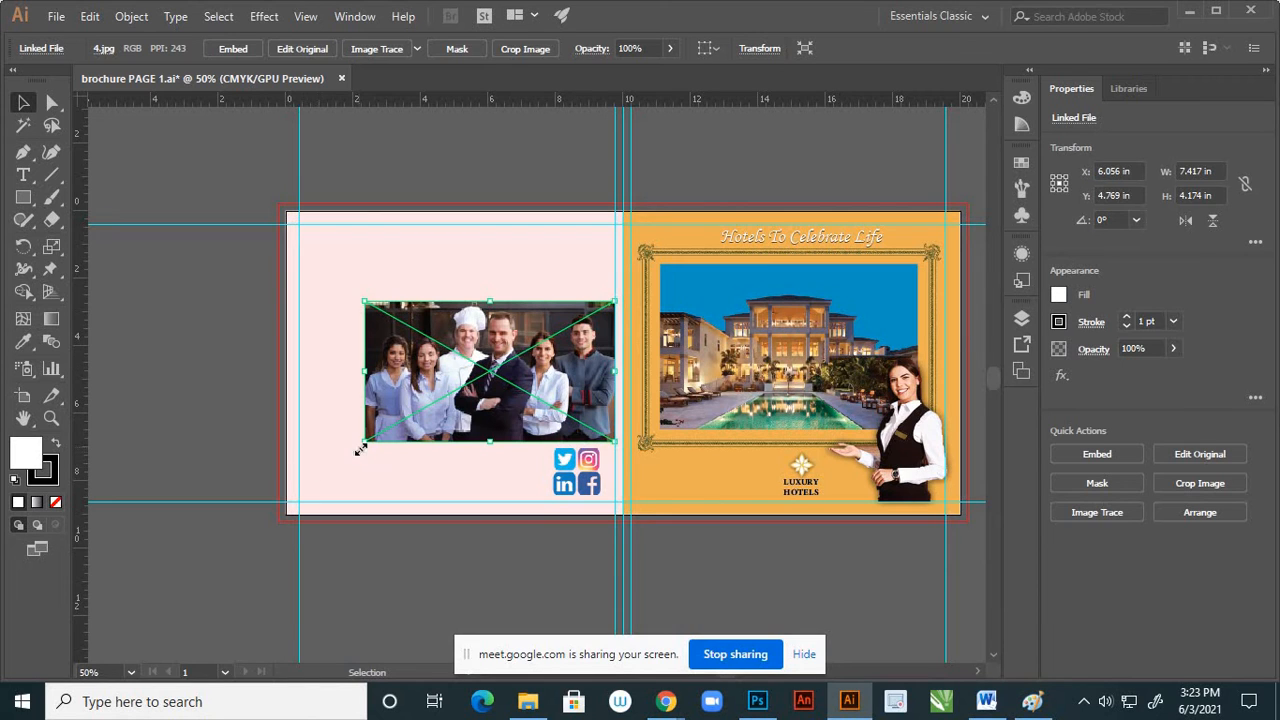
{"action": "left_click", "coordinate": [200, 388]}
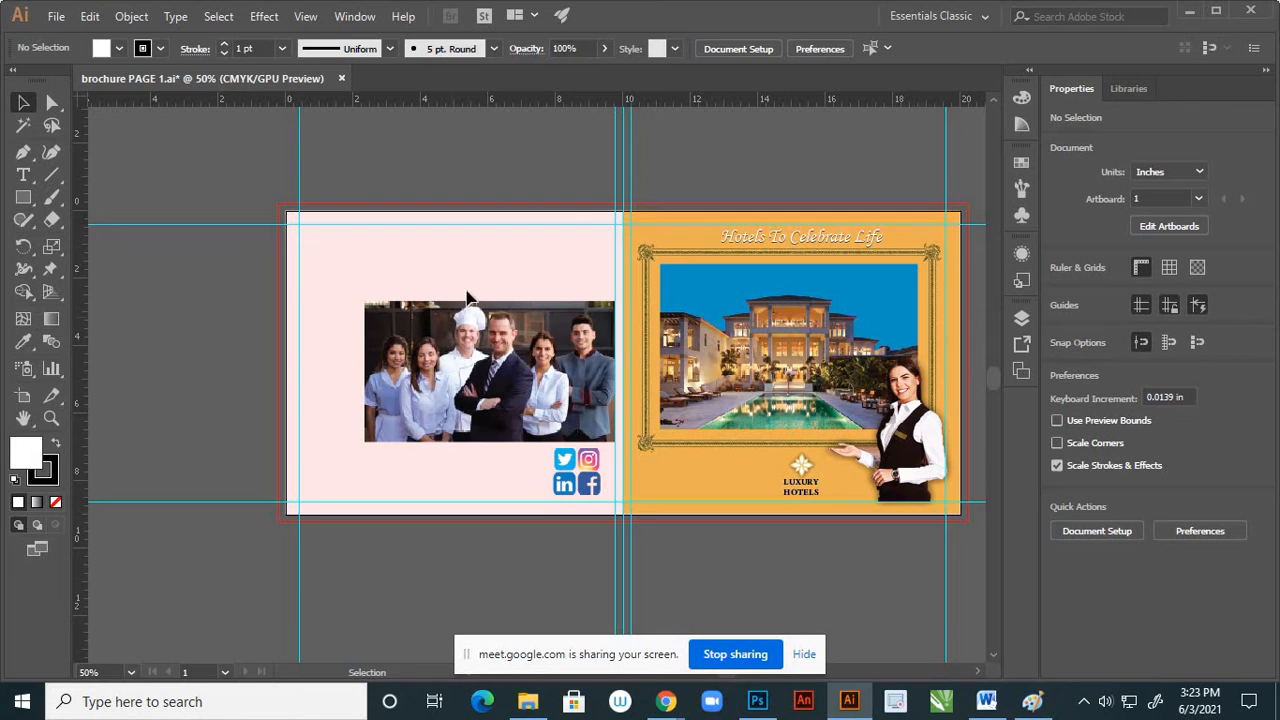
Check the page 1 layer's contents by toggling its visibility, unlock it, and copy the Luxury Hotels logo group
{"action": "left_click", "coordinate": [1022, 318]}
{"action": "left_click", "coordinate": [791, 358]}
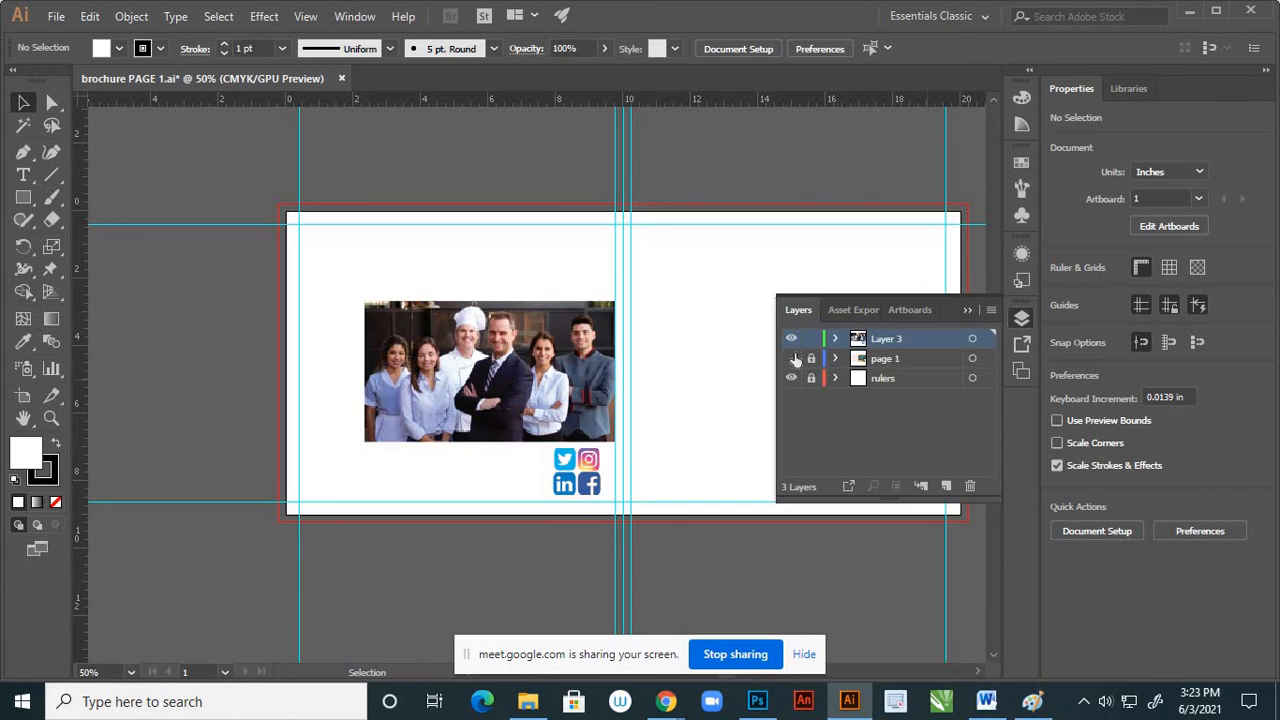
{"action": "left_click", "coordinate": [791, 358]}
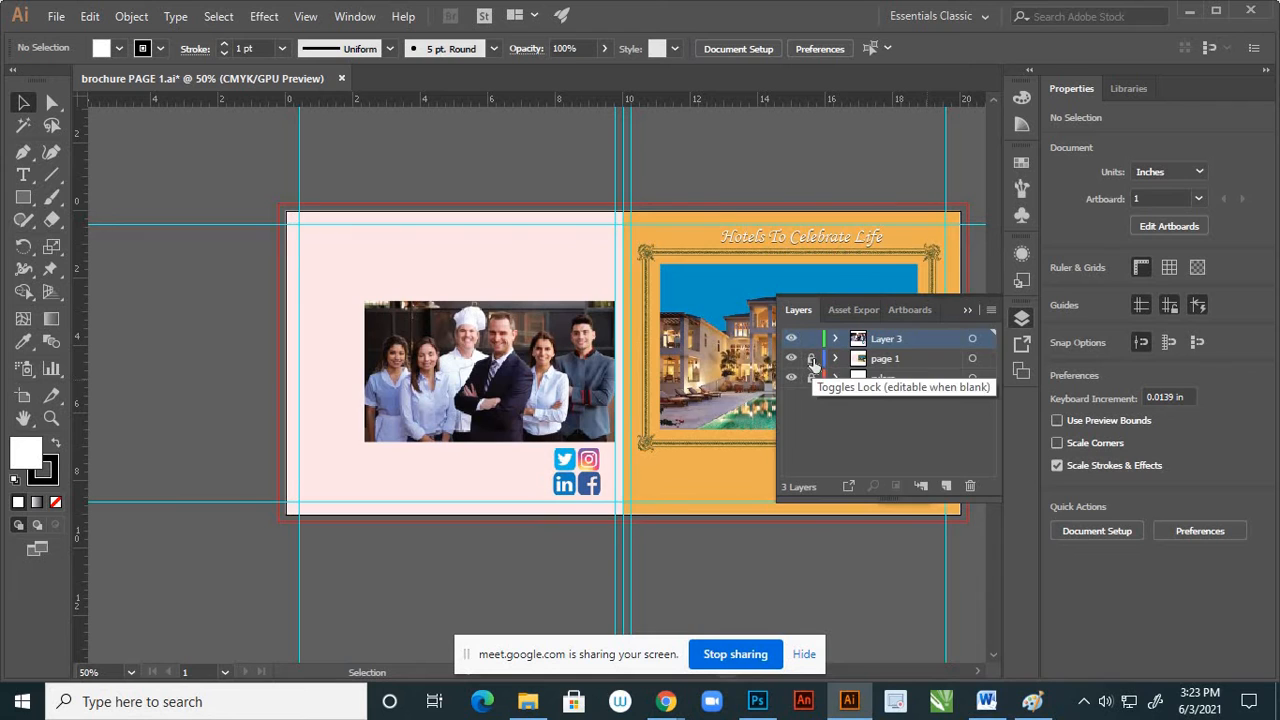
{"action": "left_click", "coordinate": [965, 311]}
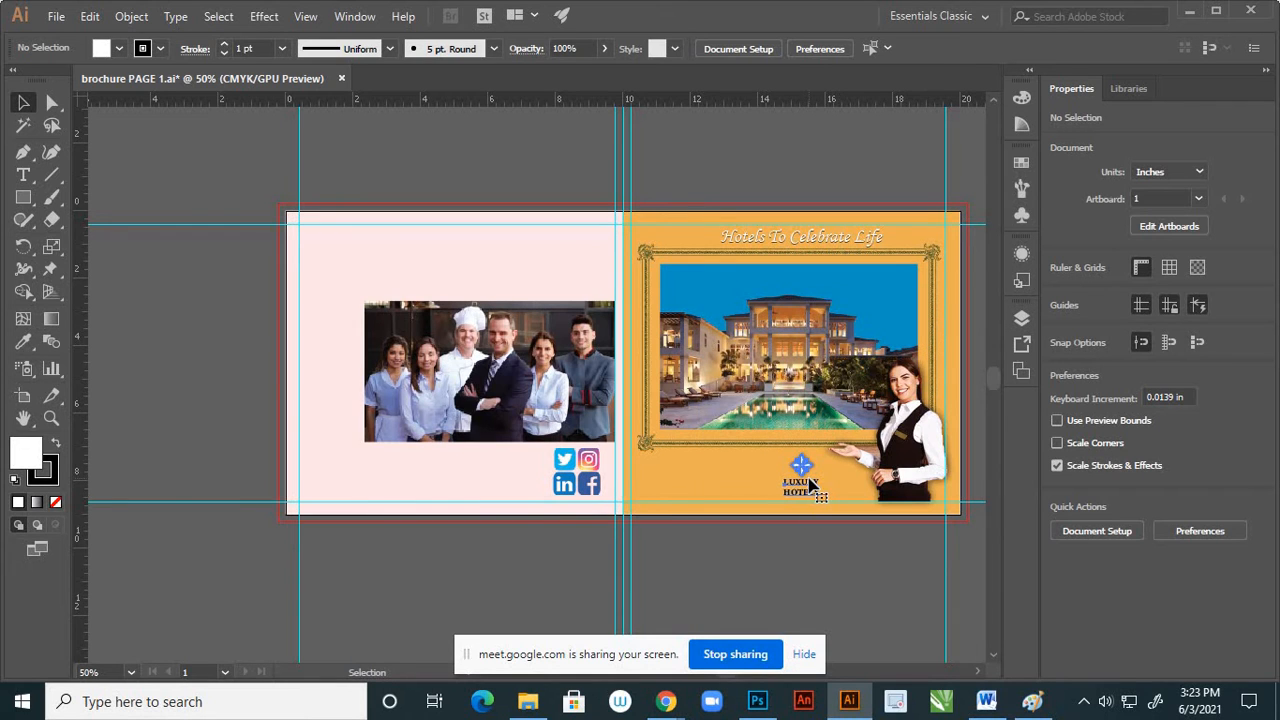
{"action": "left_click", "coordinate": [812, 484]}
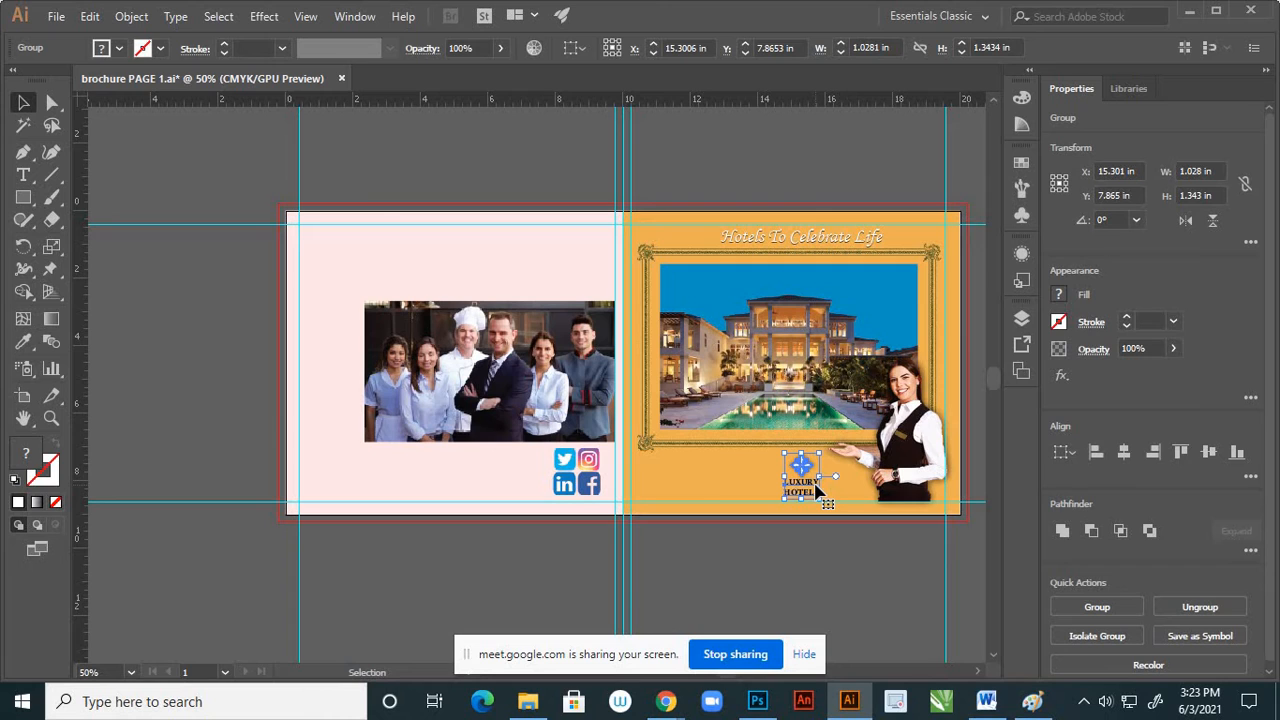
{"action": "key", "text": "a"}
Lock the page 1 layer again and paste the logo in place on a new layer above Layer 3
{"action": "left_click", "coordinate": [1021, 318]}
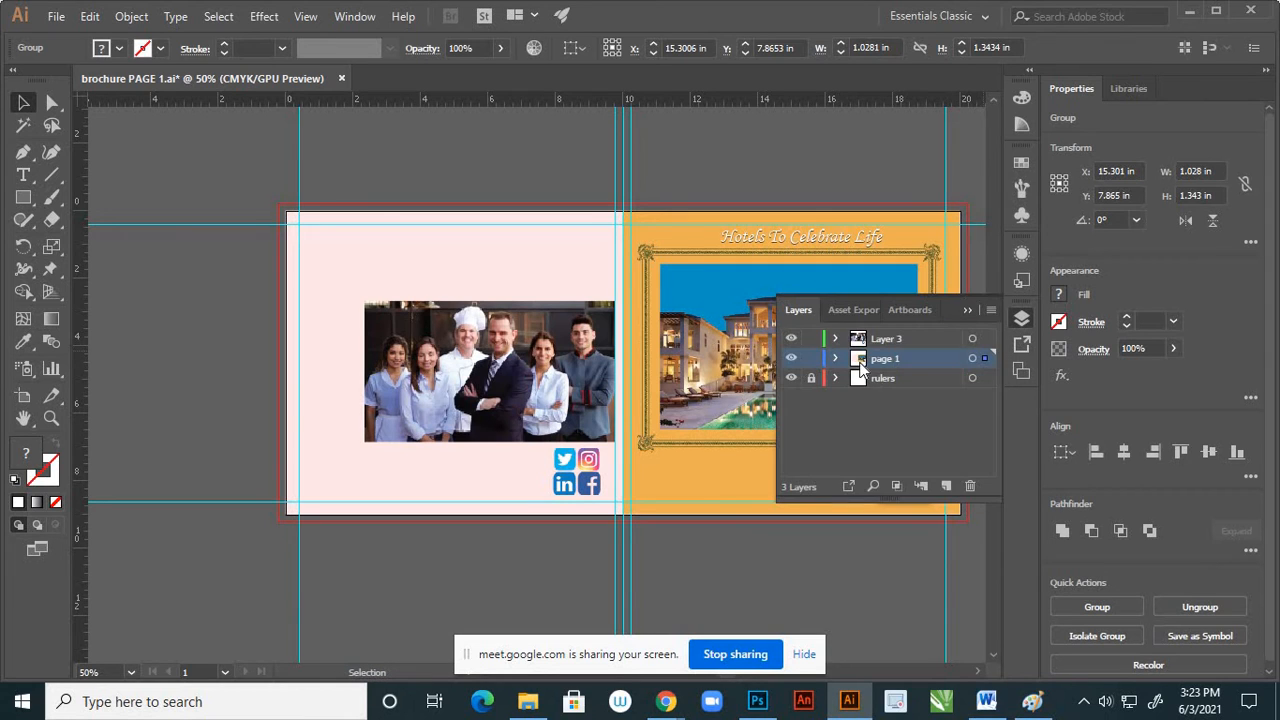
{"action": "left_click", "coordinate": [811, 358]}
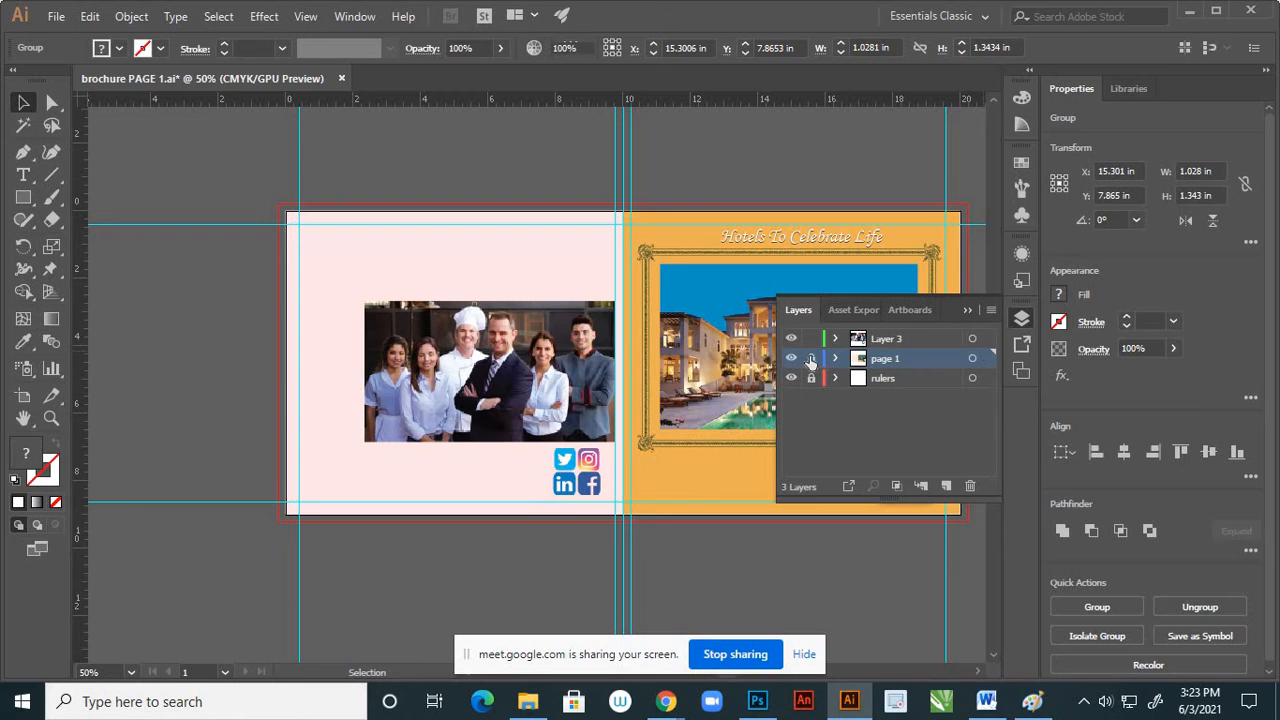
{"action": "left_click", "coordinate": [948, 342]}
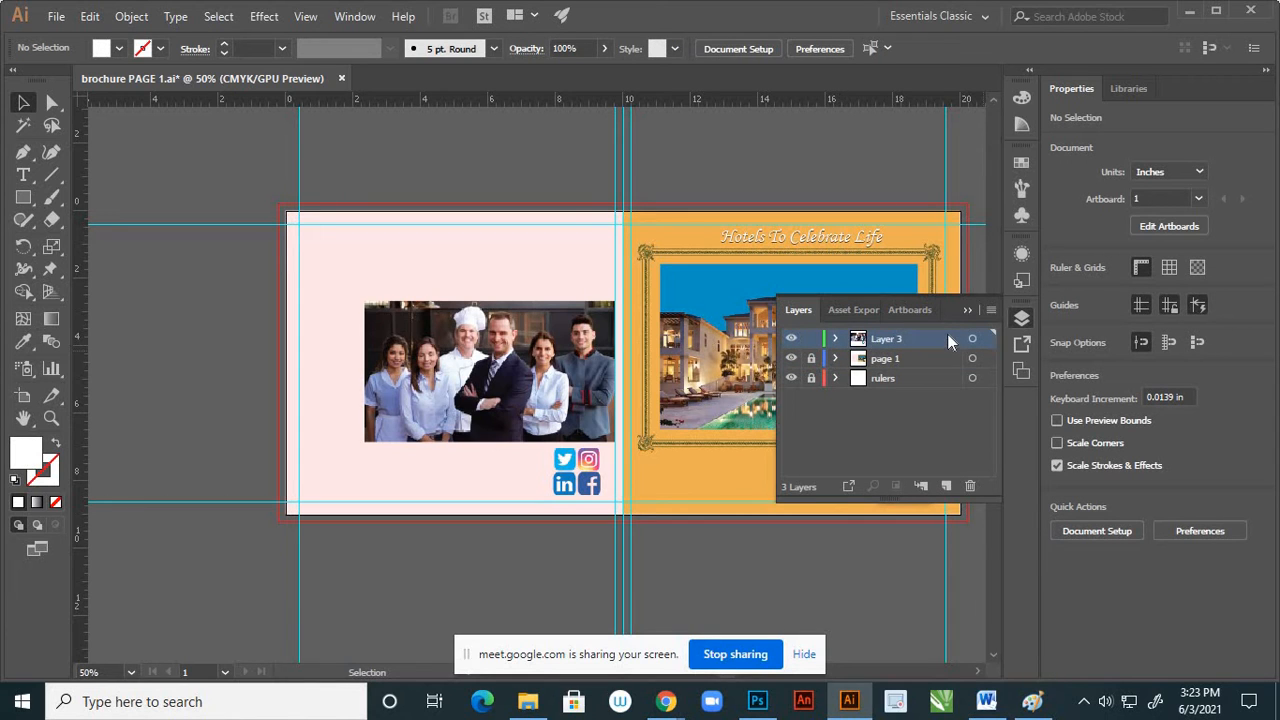
{"action": "left_click", "coordinate": [947, 486]}
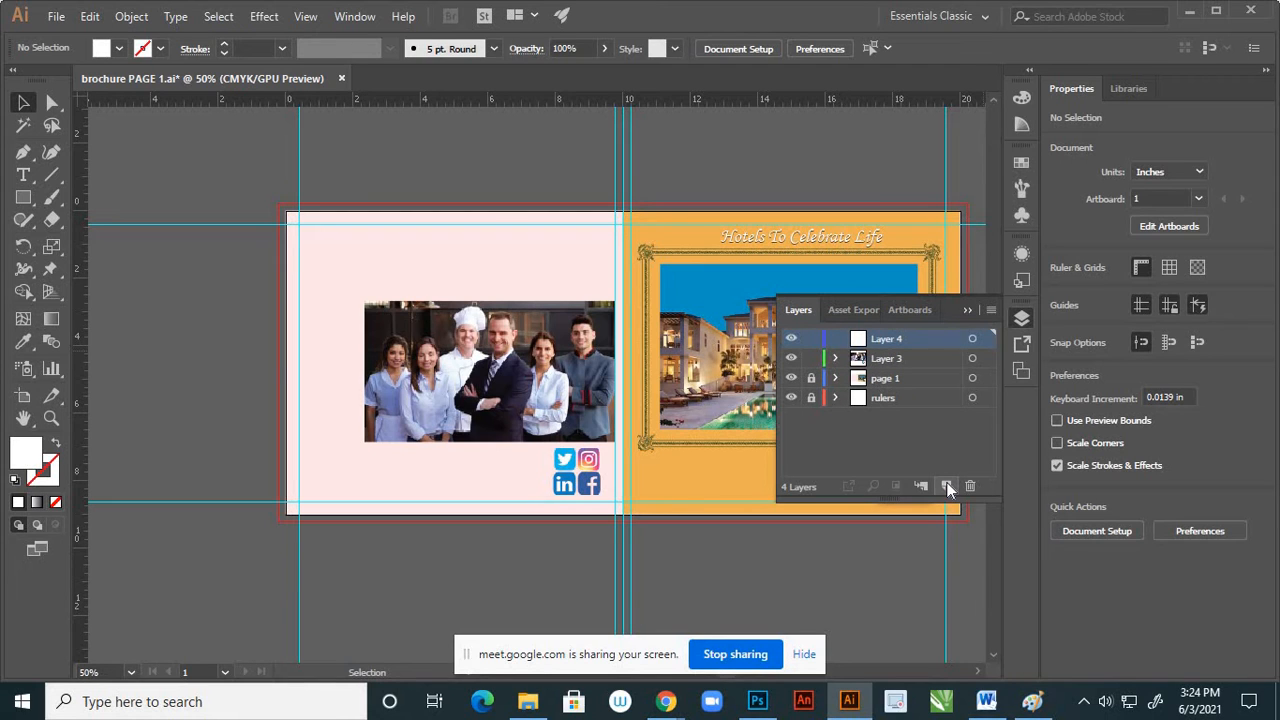
{"action": "key", "text": "ctrl+shift+v"}
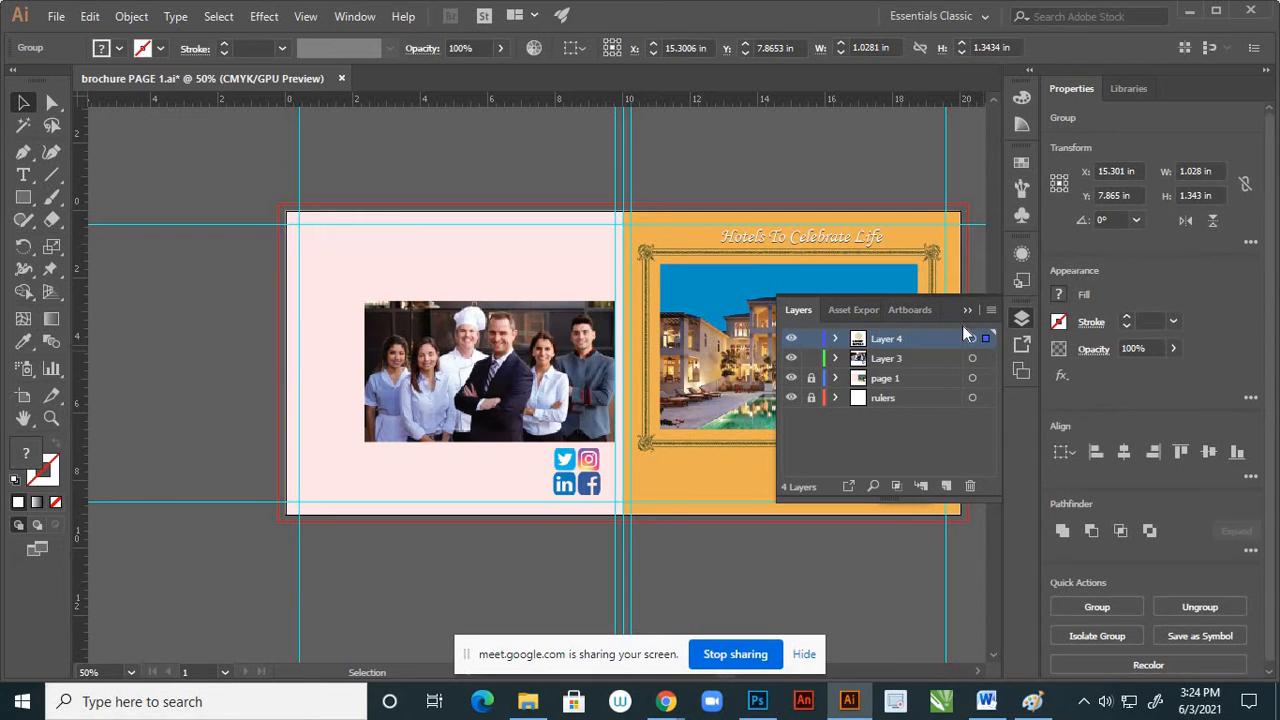
{"action": "left_click", "coordinate": [967, 312]}
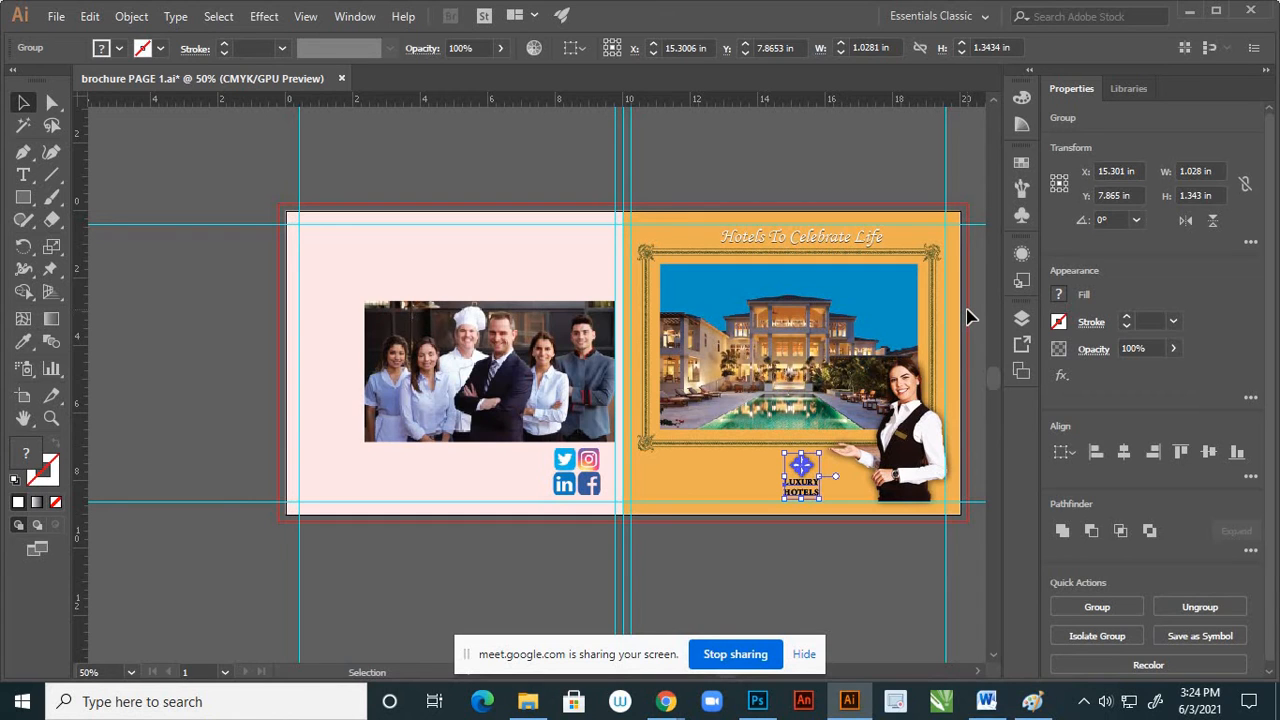
Shift the pasted logo horizontally onto the pink page to about X 6.13 in, beneath the staff photo and beside the social icons
{"action": "key", "text": "shift+Left"}
{"action": "key", "text": "shift+Left"}
{"action": "key", "text": "shift+Left"}
{"action": "key", "text": "shift+Left"}
{"action": "key", "text": "shift+Left"}
{"action": "key", "text": "shift+Left"}
{"action": "key", "text": "shift+Left"}
{"action": "key", "text": "shift+Left"}
{"action": "key", "text": "shift+Left"}
{"action": "key", "text": "shift+Left"}
{"action": "key", "text": "shift+Left"}
{"action": "key", "text": "shift+Left"}
{"action": "key", "text": "shift+Left"}
{"action": "key", "text": "shift+Left"}
{"action": "key", "text": "shift+Left"}
{"action": "key", "text": "shift+Left"}
{"action": "key", "text": "shift+Left"}
{"action": "key", "text": "shift+Left"}
{"action": "key", "text": "shift+Left"}
{"action": "key", "text": "shift+Left"}
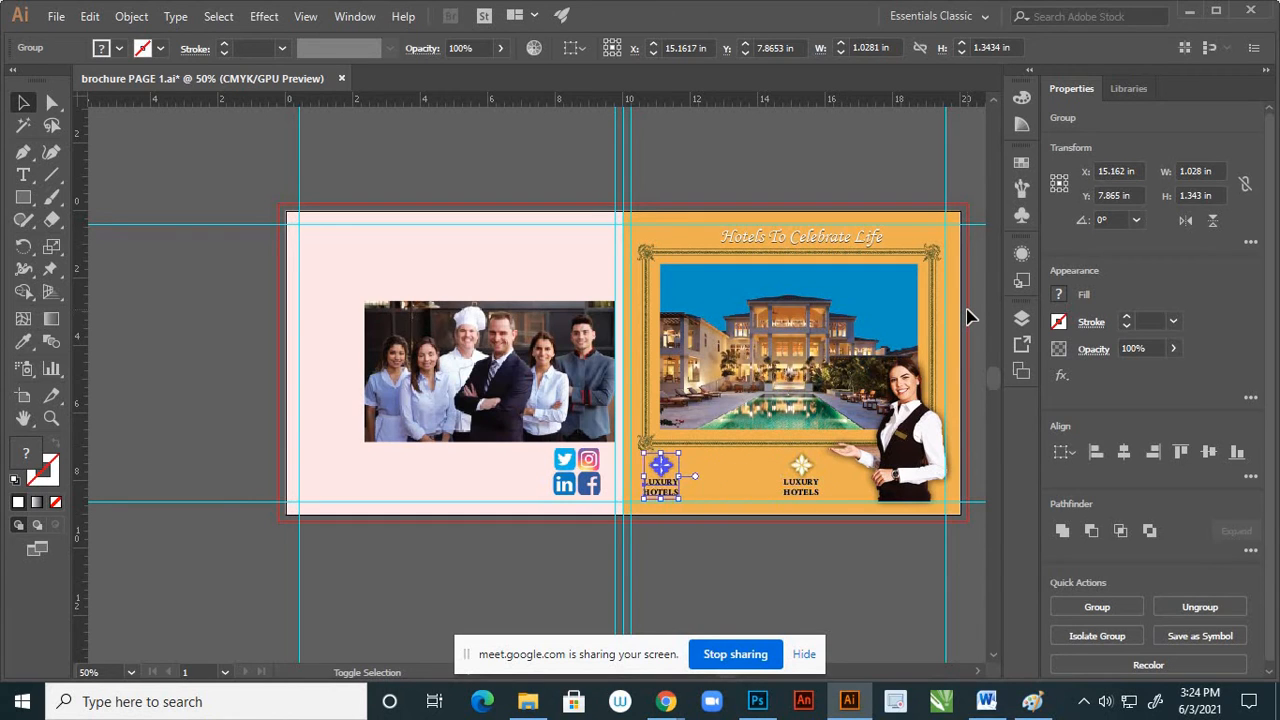
{"action": "key", "text": "shift+Left"}
{"action": "key", "text": "shift+Left"}
{"action": "key", "text": "shift+Left"}
{"action": "key", "text": "shift+Left"}
{"action": "key", "text": "shift+Left"}
{"action": "key", "text": "shift+Left"}
{"action": "key", "text": "shift+Left"}
{"action": "key", "text": "shift+Left"}
{"action": "key", "text": "shift+Left"}
{"action": "key", "text": "shift+Left"}
{"action": "key", "text": "shift+Left"}
{"action": "key", "text": "shift+Left"}
{"action": "key", "text": "shift+Left"}
{"action": "key", "text": "shift+Left"}
{"action": "key", "text": "shift+Left"}
{"action": "key", "text": "shift+Left"}
{"action": "key", "text": "shift+Left"}
{"action": "key", "text": "shift+Left"}
{"action": "key", "text": "shift+Left"}
{"action": "key", "text": "shift+Left"}
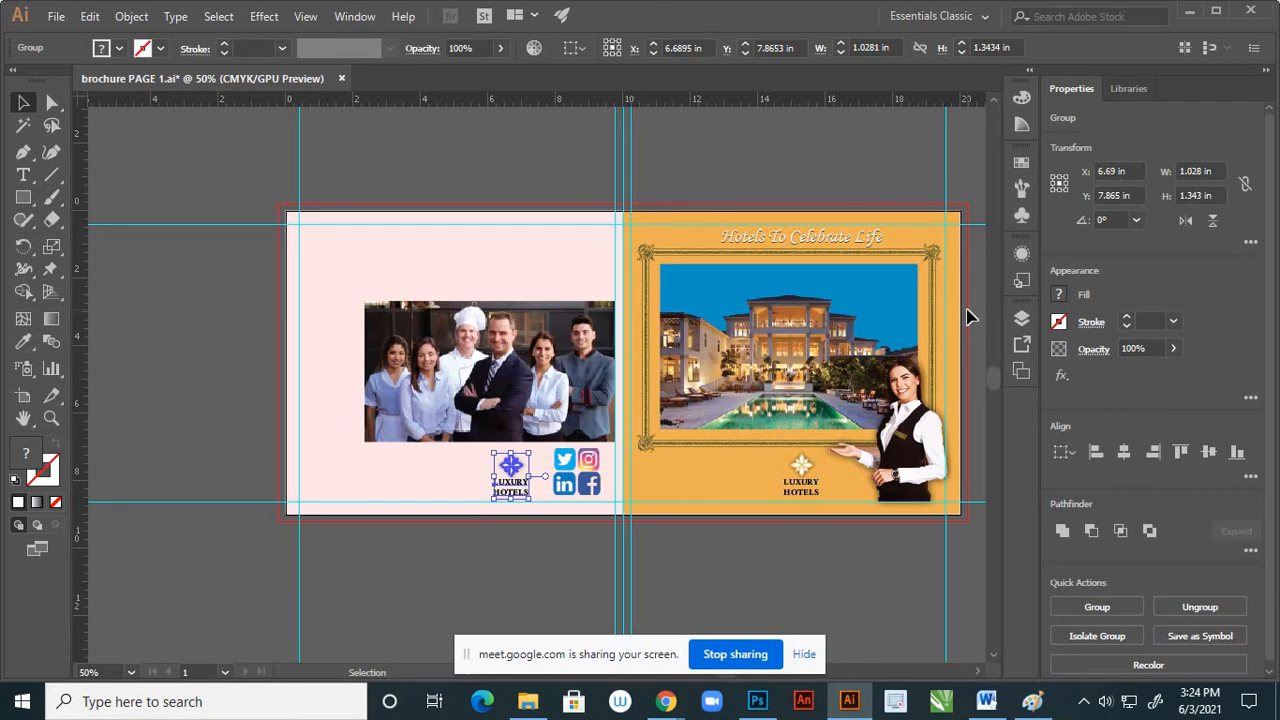
{"action": "key", "text": "shift+Left"}
{"action": "key", "text": "shift+Left"}
{"action": "key", "text": "shift+Left"}
{"action": "key", "text": "shift+Left"}
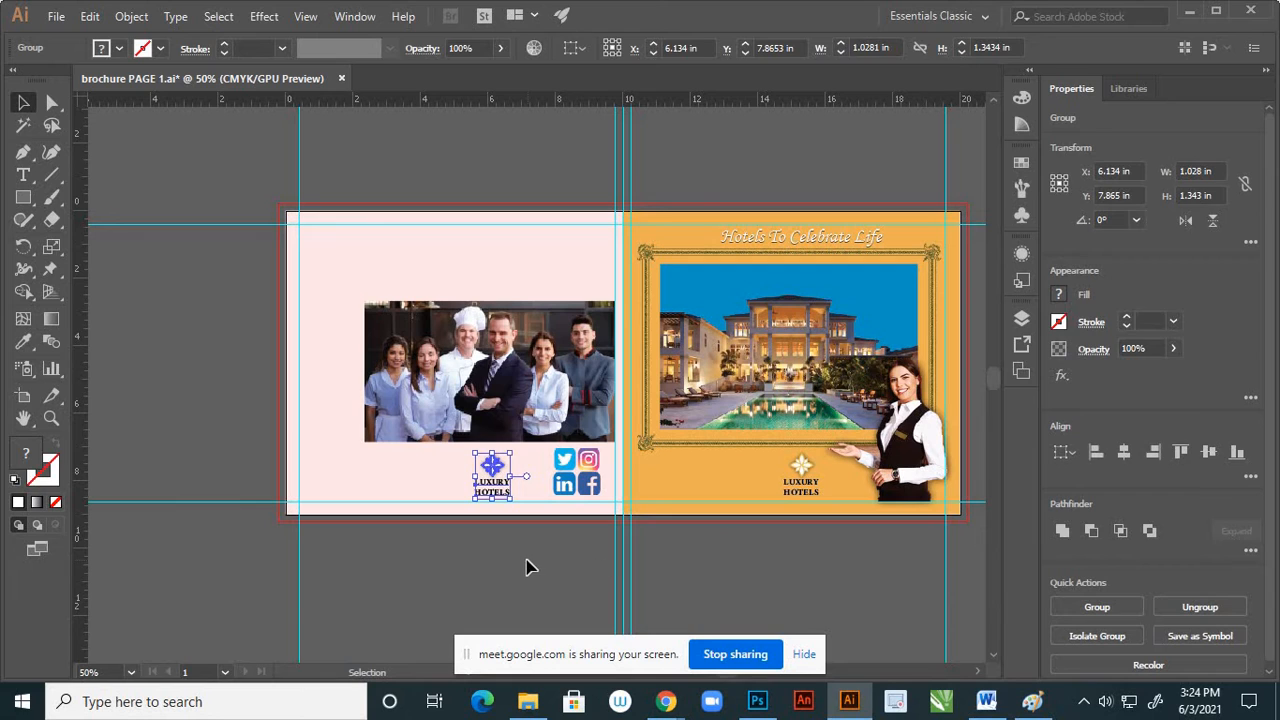
{"action": "left_click", "coordinate": [526, 563]}
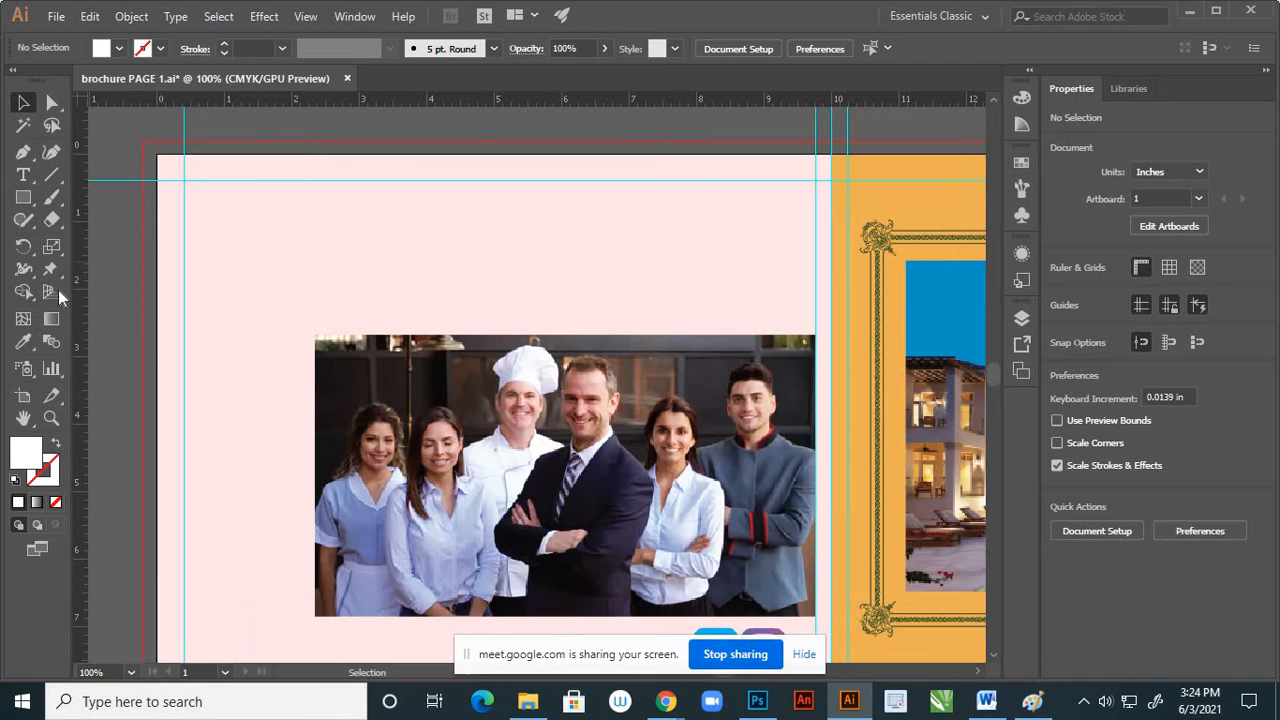
Add the heading "Visit Again" in 48 pt Myriad Pro Regular and position it just above the staff photo
{"action": "key", "text": "t"}
{"action": "left_click", "coordinate": [497, 266]}
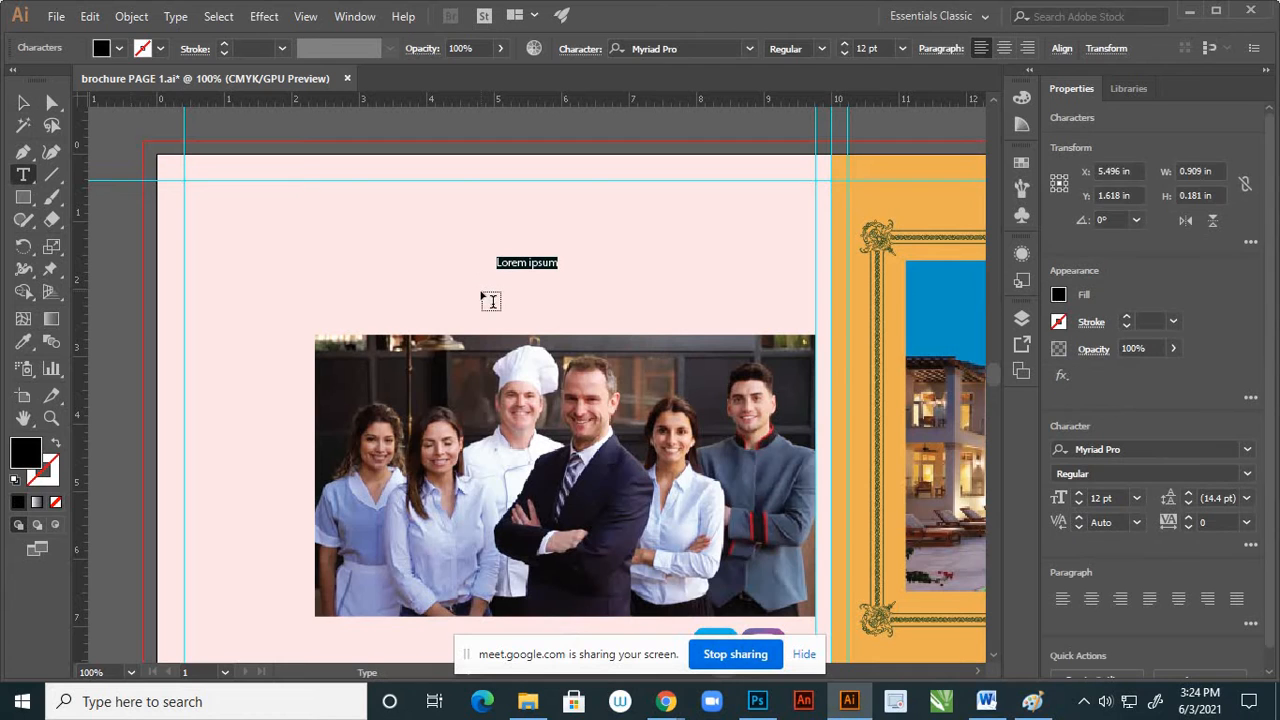
{"action": "left_click", "coordinate": [903, 49]}
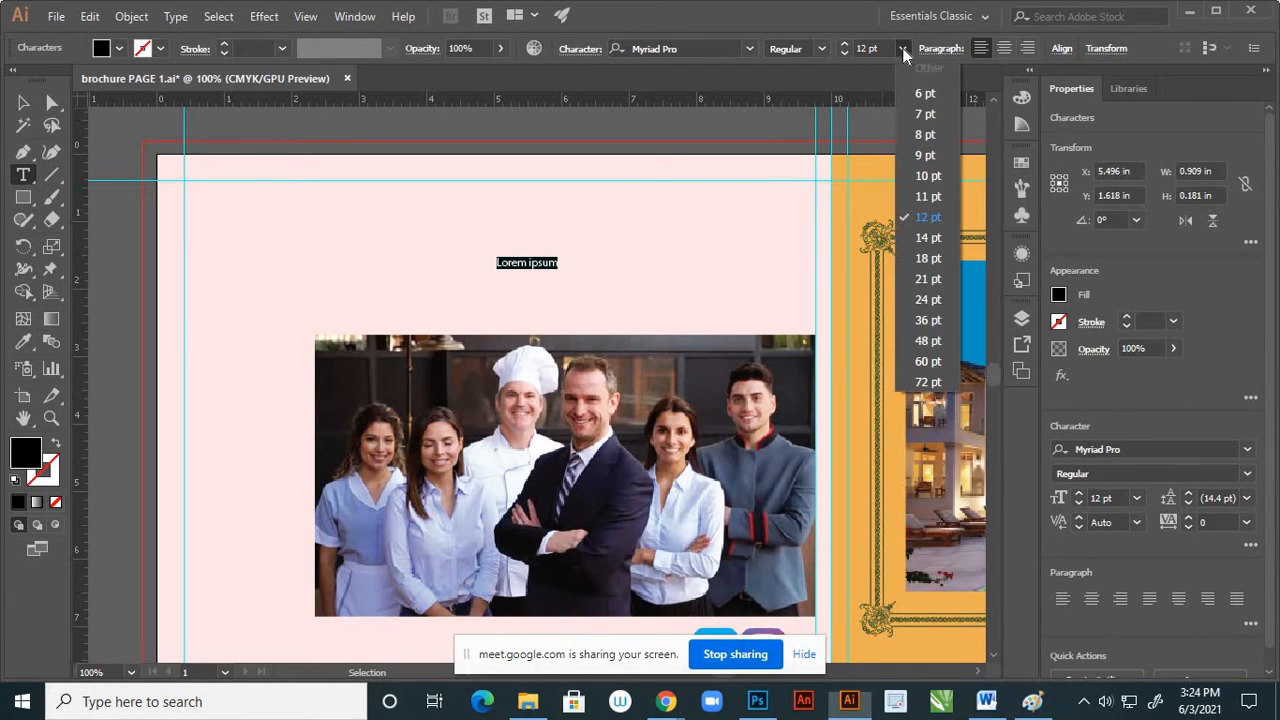
{"action": "left_click", "coordinate": [924, 341]}
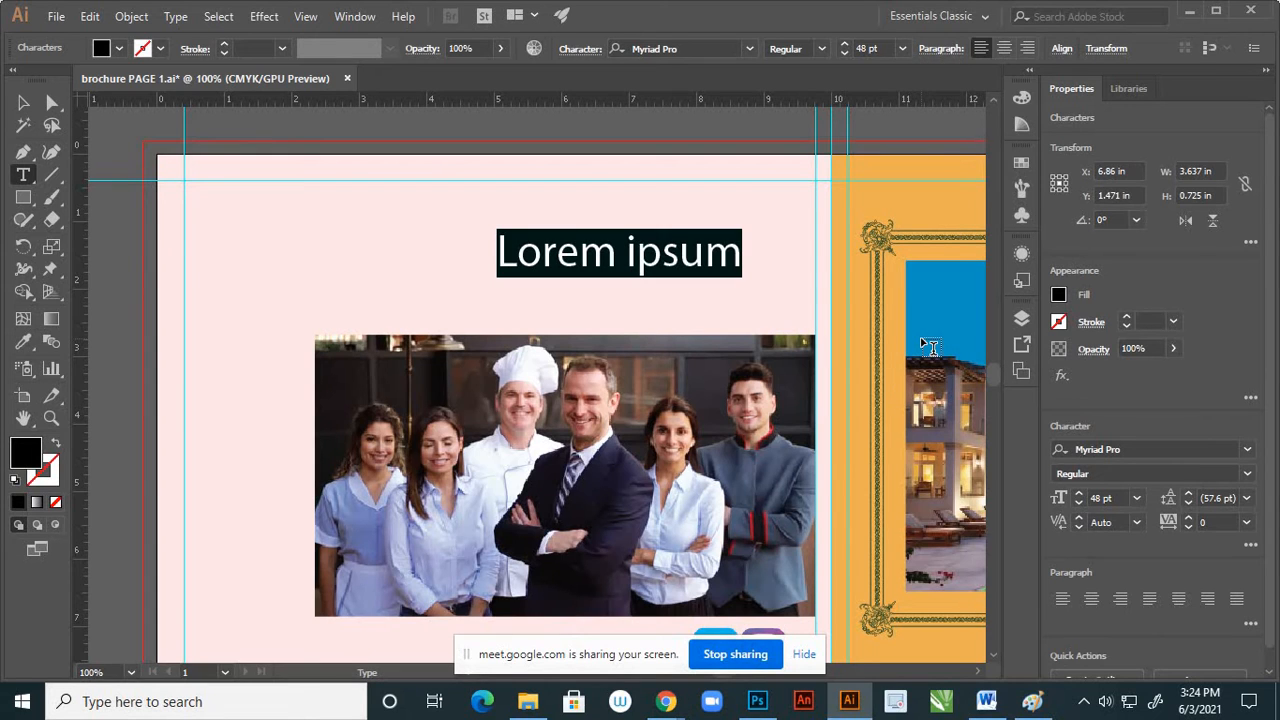
{"action": "type", "text": "V"}
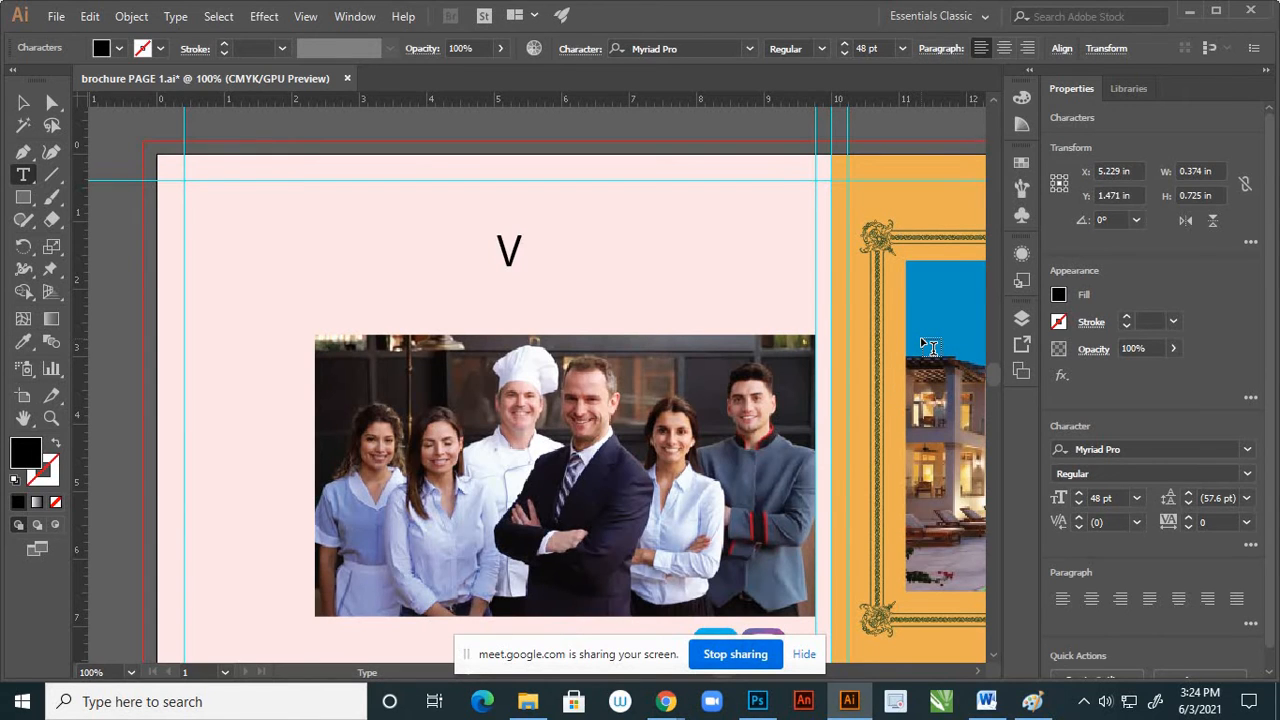
{"action": "type", "text": "isit"}
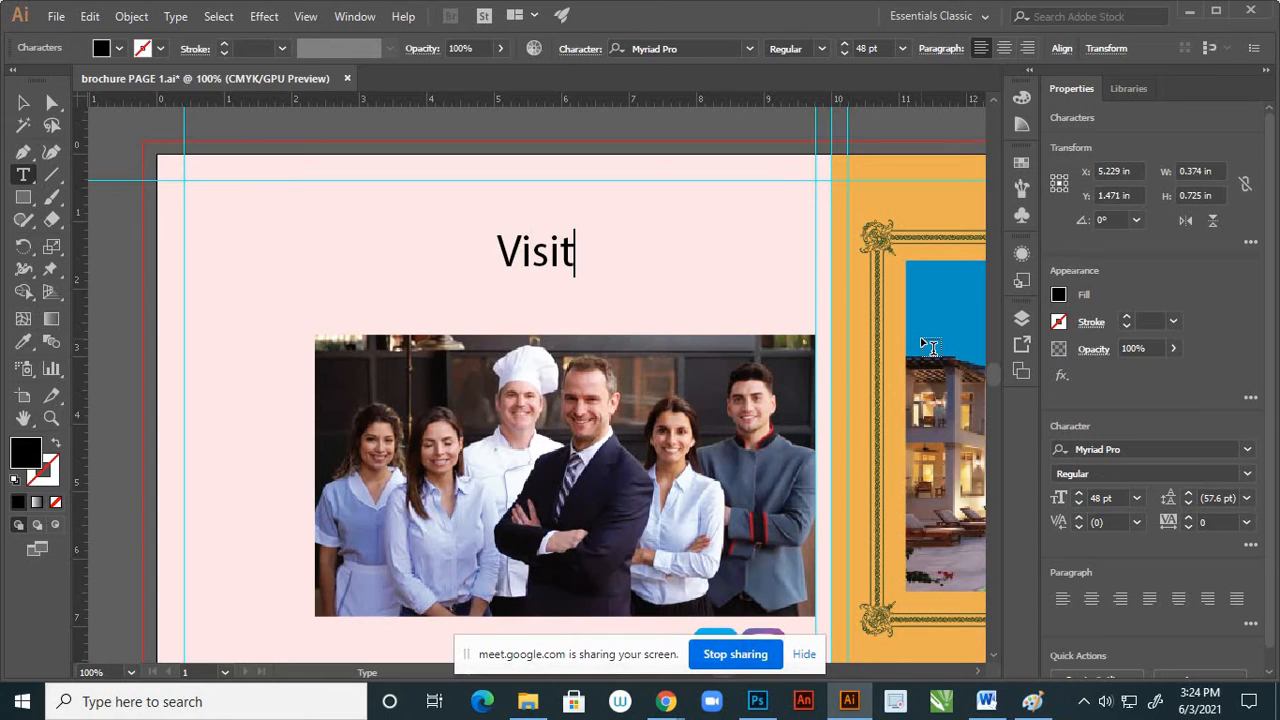
{"action": "type", "text": " Again"}
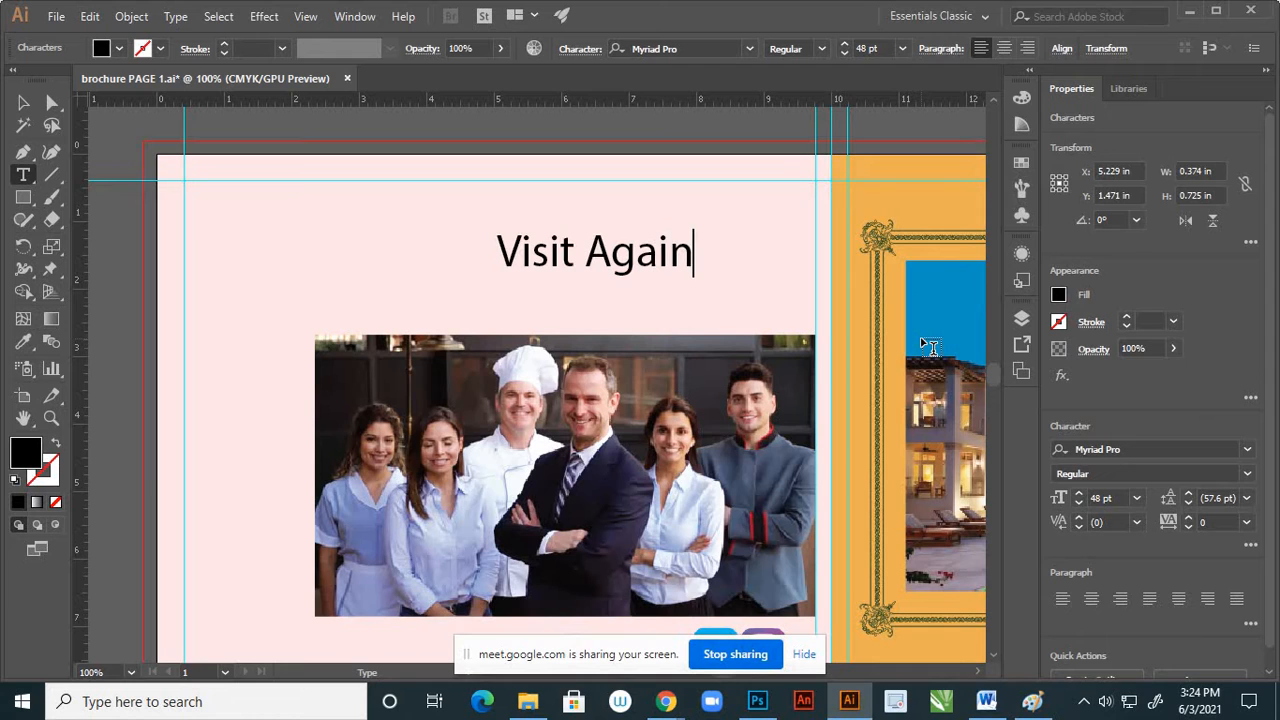
{"action": "left_click", "coordinate": [23, 102]}
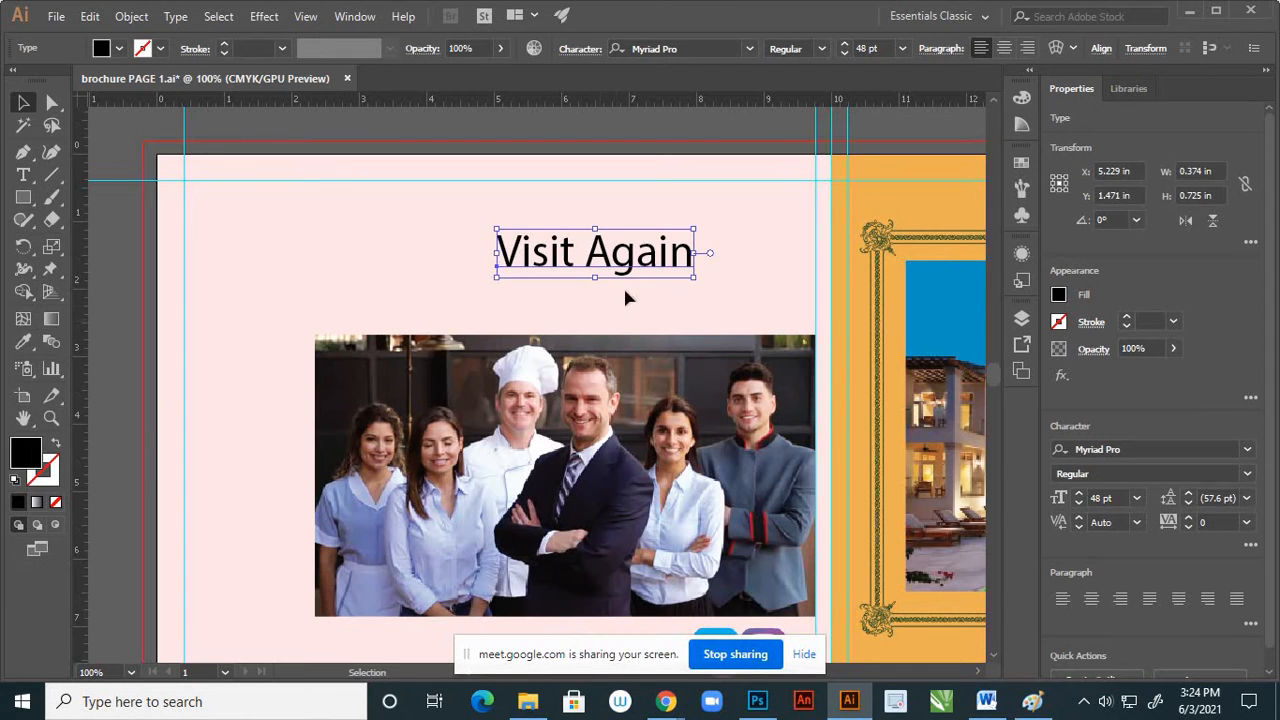
{"action": "left_click_drag", "start_coordinate": [660, 262], "coordinate": [673, 306]}
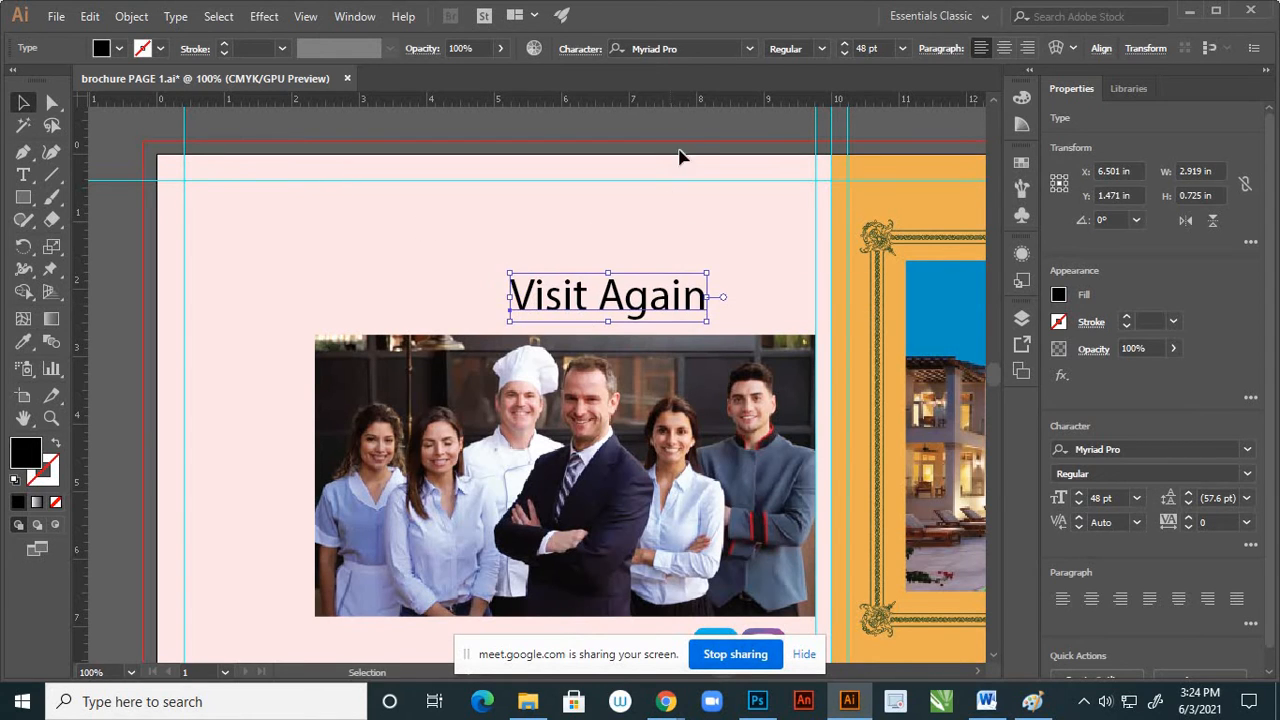
Move the "Visit Again" heading sideways so it starts flush with the left edge of the staff photo
{"action": "left_click", "coordinate": [722, 234]}
{"action": "scroll", "coordinate": [728, 231], "scroll_direction": "down", "scroll_amount": 3}
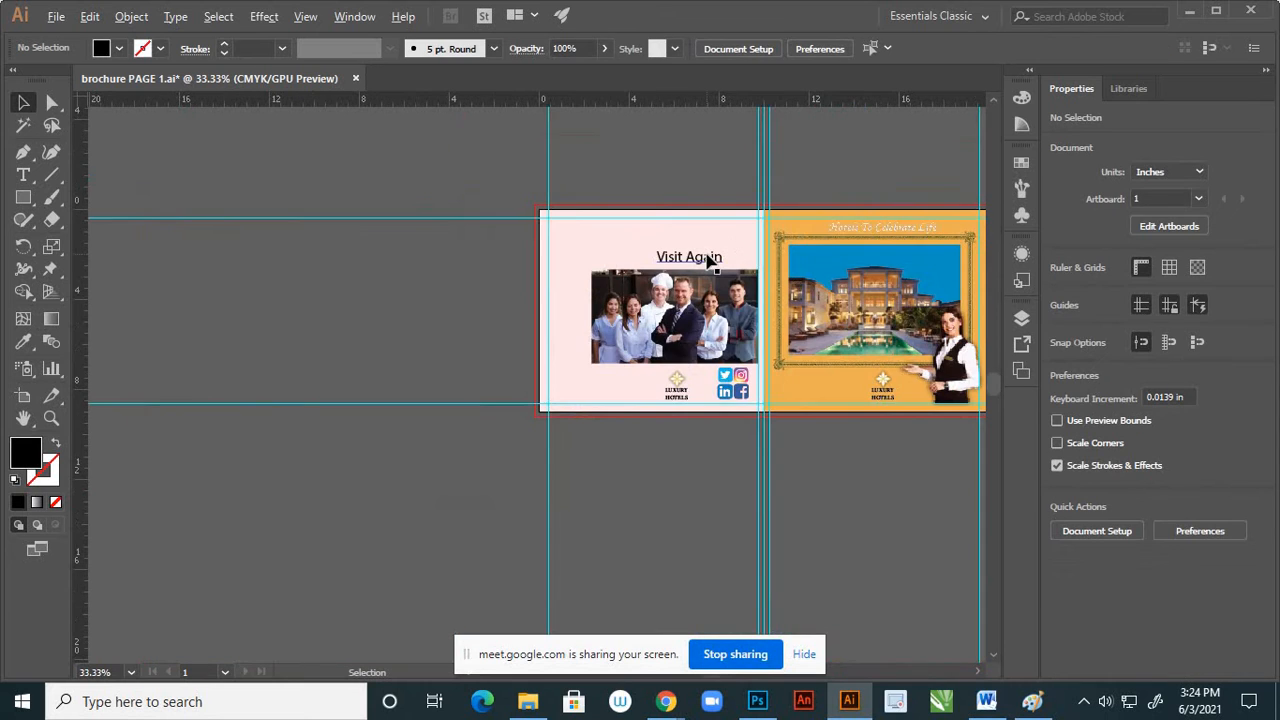
{"action": "scroll", "coordinate": [708, 260], "scroll_direction": "up", "scroll_amount": 2}
{"action": "left_click", "coordinate": [700, 264]}
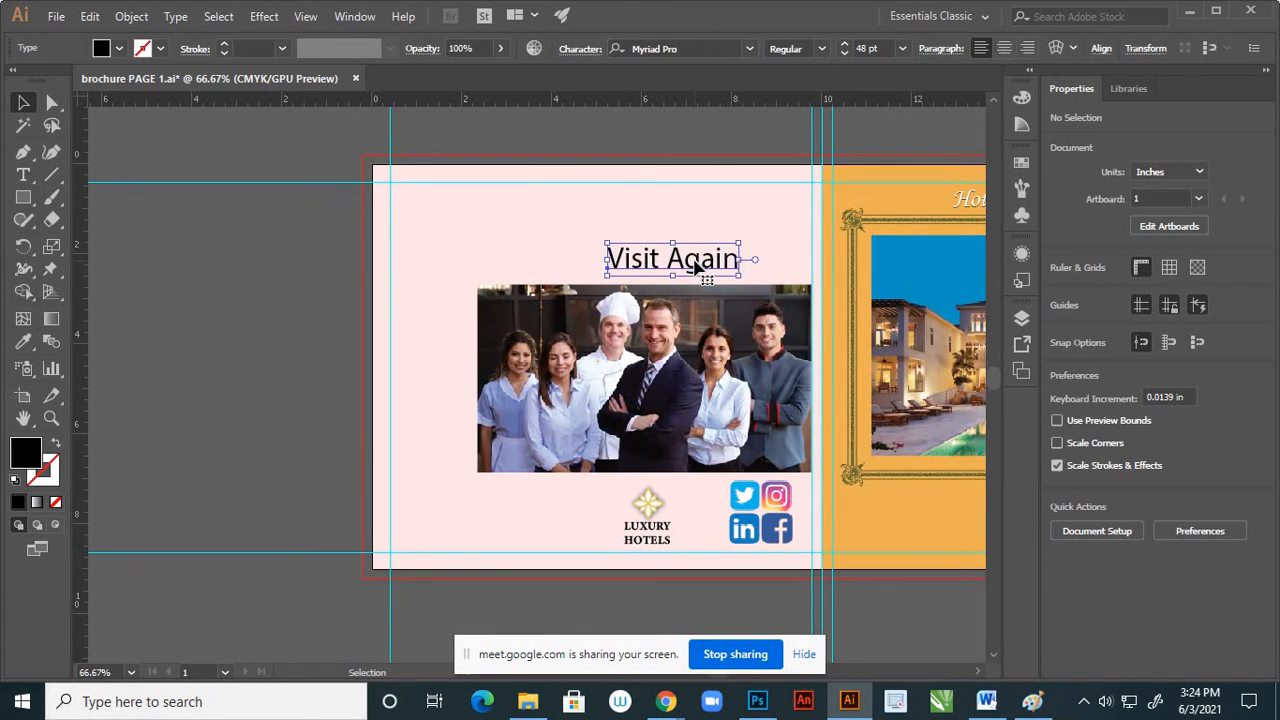
{"action": "left_click_drag", "start_coordinate": [692, 264], "coordinate": [566, 259]}
{"action": "left_click", "coordinate": [671, 271]}
{"action": "scroll", "coordinate": [672, 272], "scroll_direction": "down", "scroll_amount": 1}
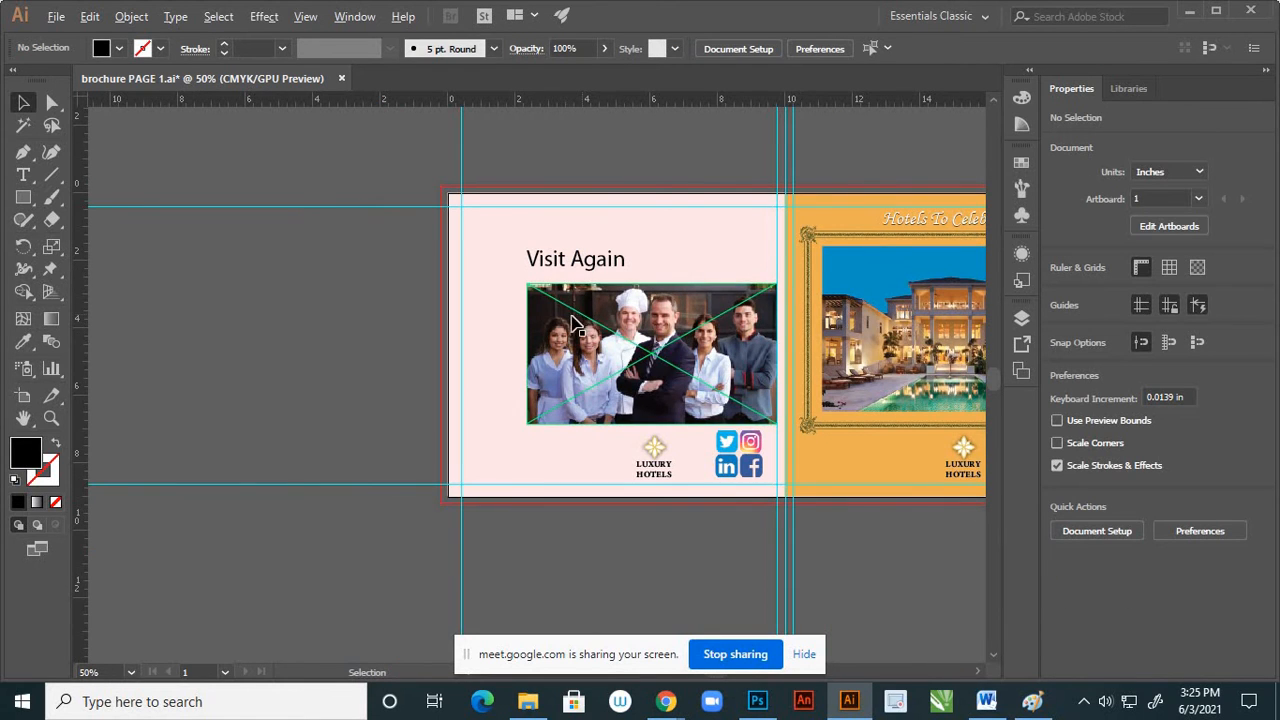
{"action": "scroll", "coordinate": [565, 322], "scroll_direction": "up", "scroll_amount": 1}
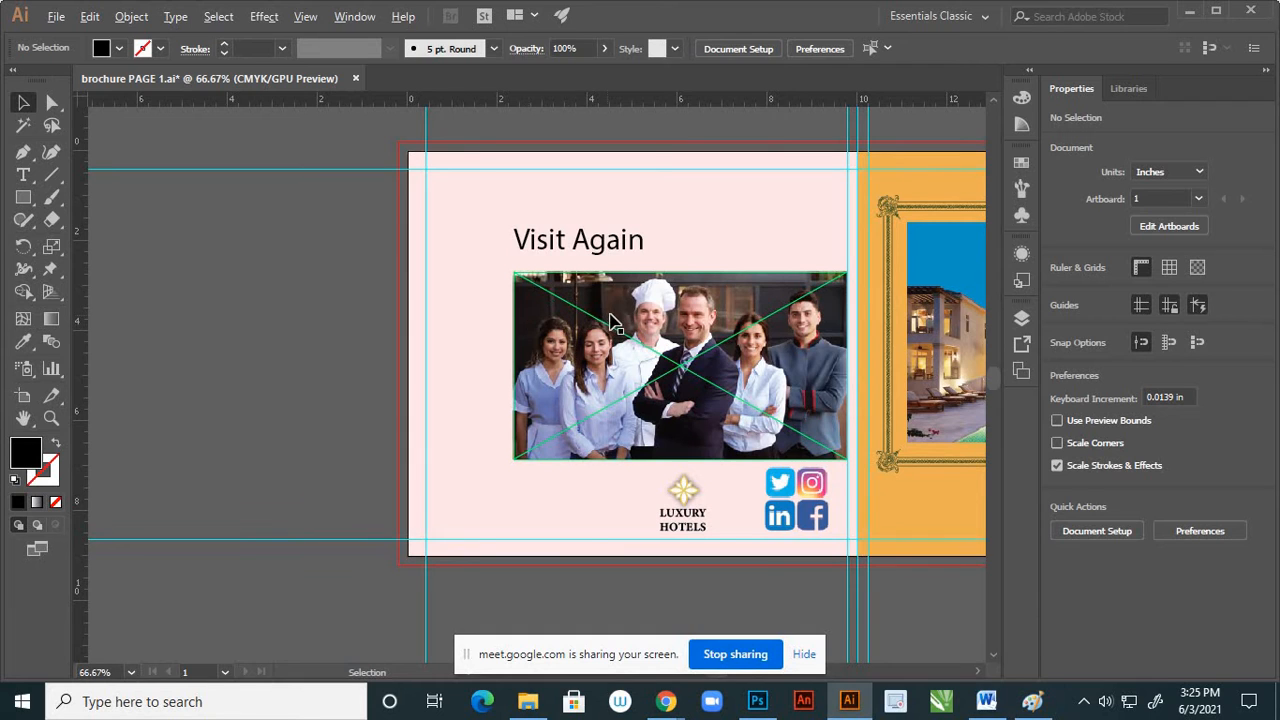
{"action": "scroll", "coordinate": [612, 318], "scroll_direction": "down", "scroll_amount": 1}
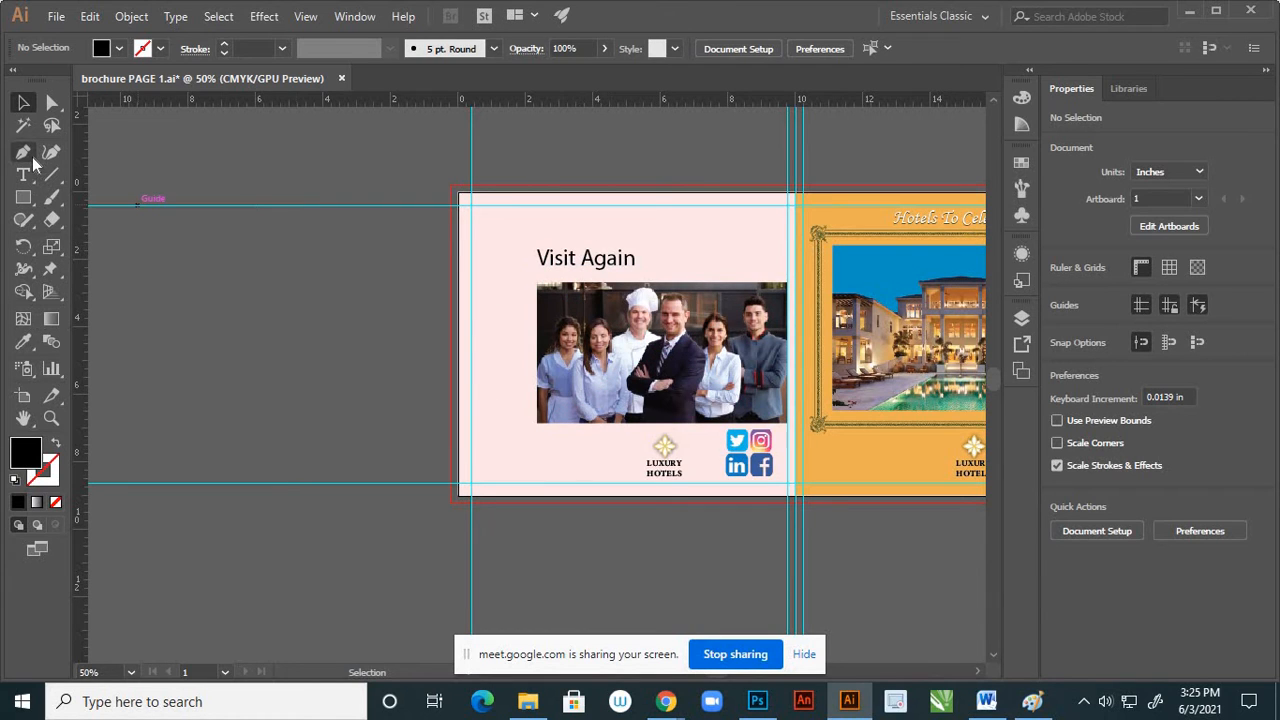
Draw a closed Pen path with a 1 pt black stroke and no fill, curving down the pink page from about X 6.04 in and closing along the fold
{"action": "left_click_drag", "start_coordinate": [23, 151], "coordinate": [104, 155]}
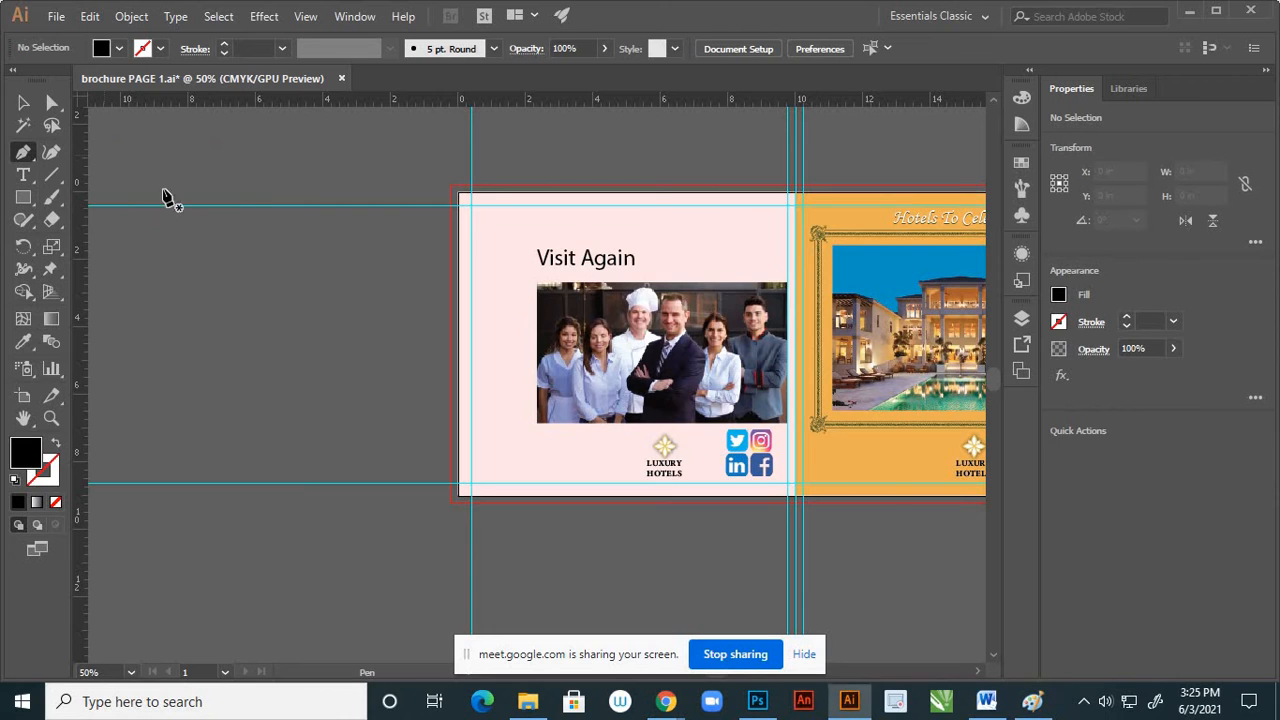
{"action": "left_click", "coordinate": [662, 193]}
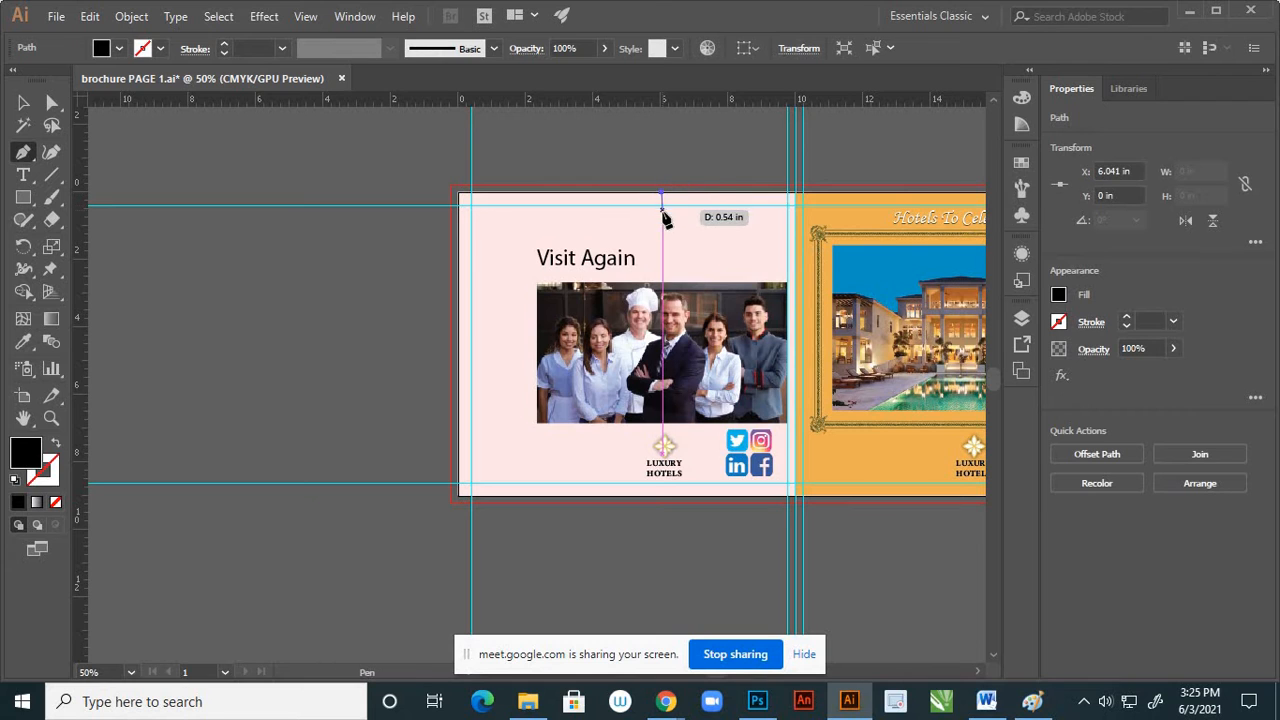
{"action": "left_click", "coordinate": [55, 444]}
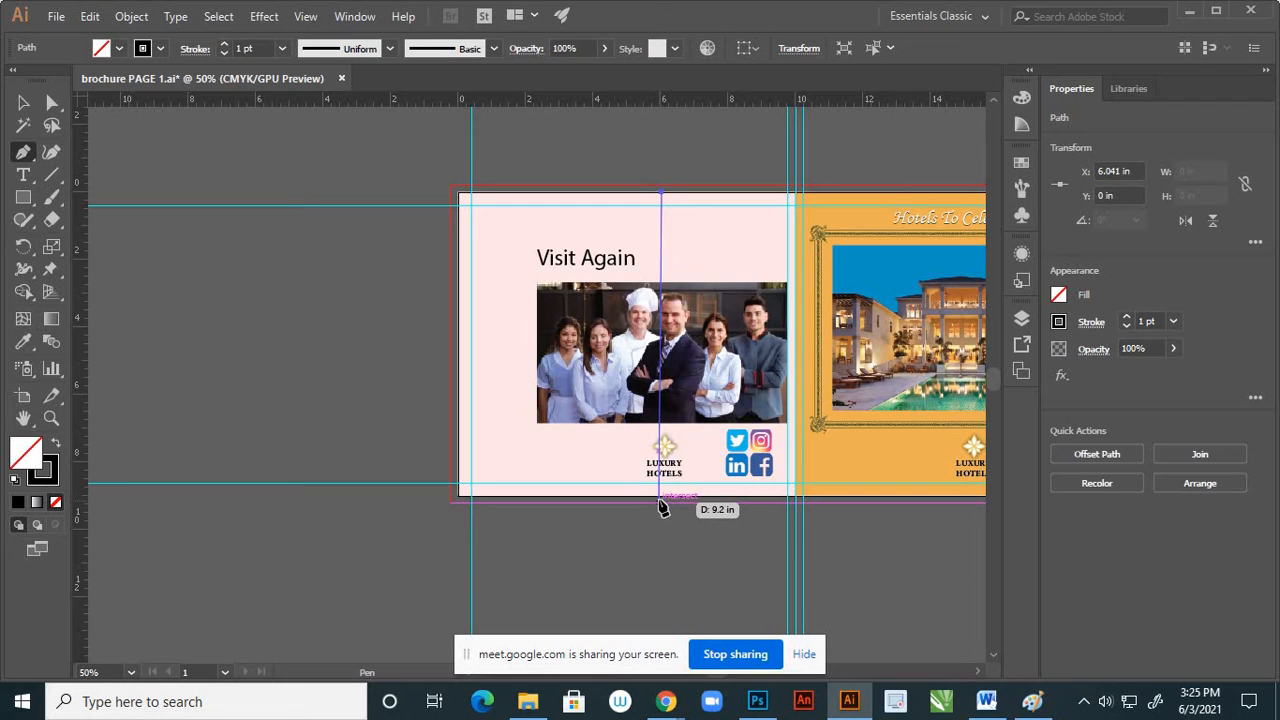
{"action": "left_click_drag", "start_coordinate": [662, 500], "coordinate": [549, 651]}
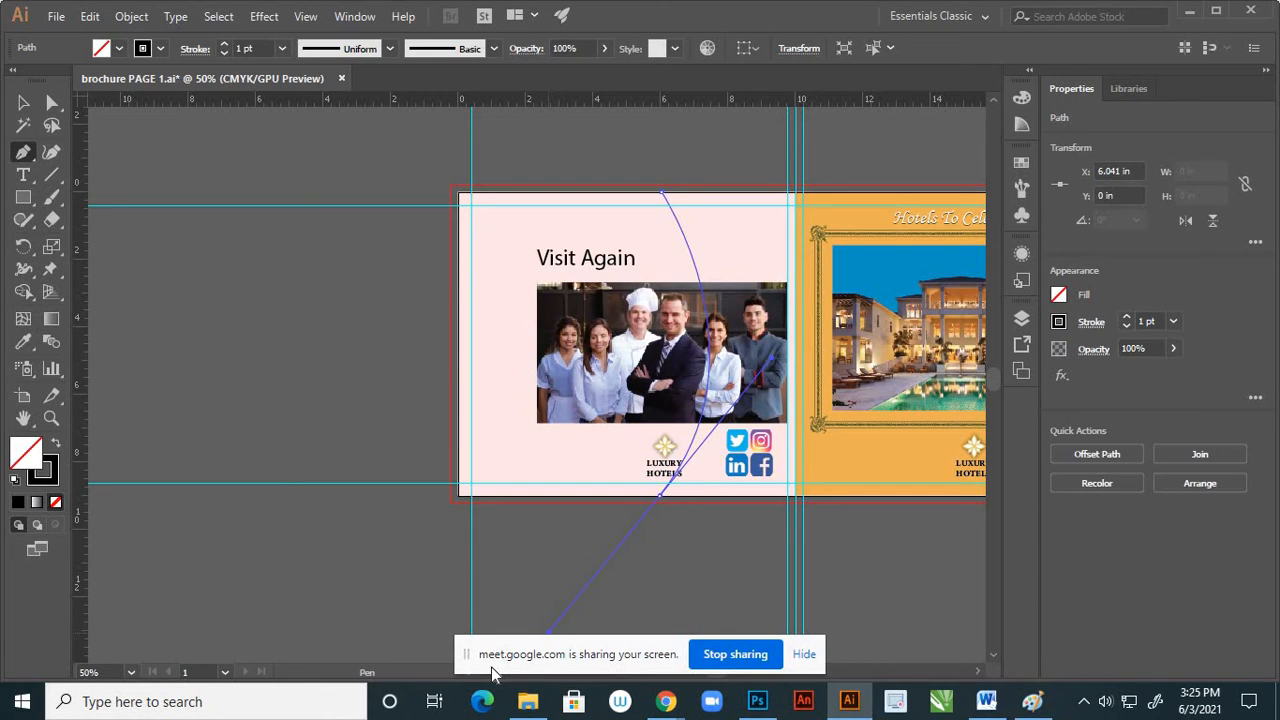
{"action": "left_click", "coordinate": [659, 497]}
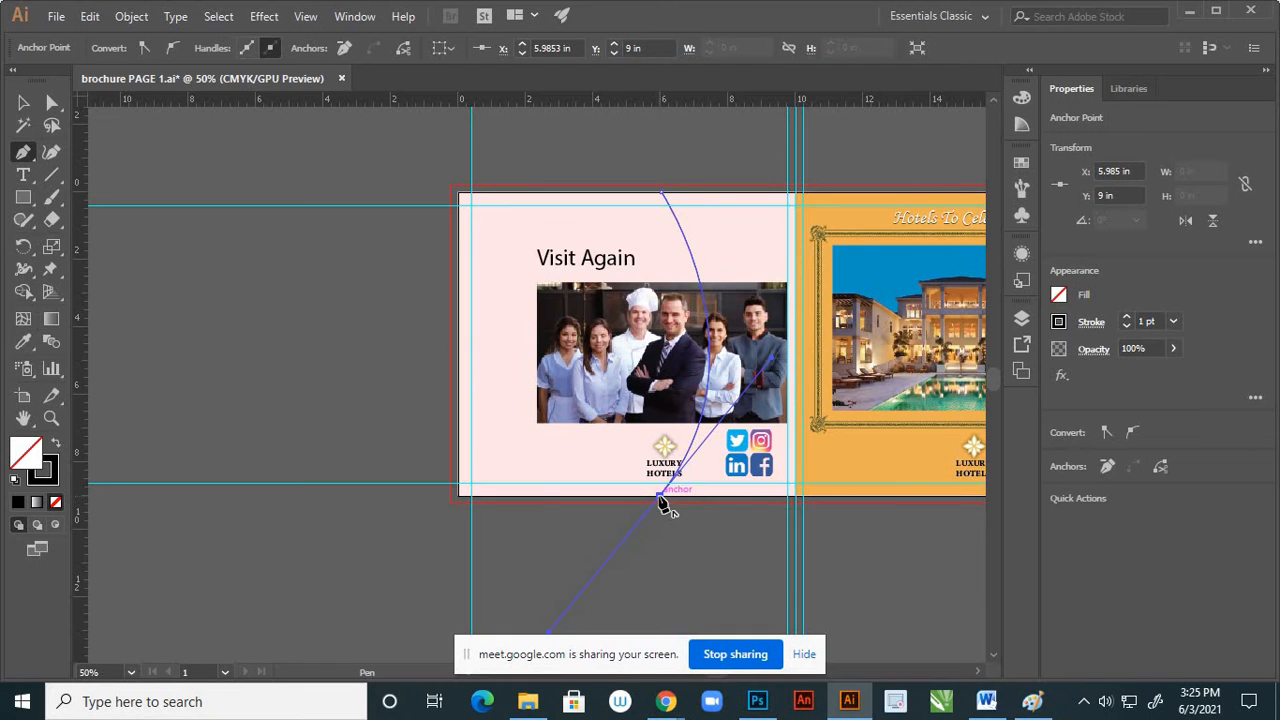
{"action": "left_click_drag", "start_coordinate": [659, 497], "coordinate": [666, 199]}
{"action": "key", "text": "v"}
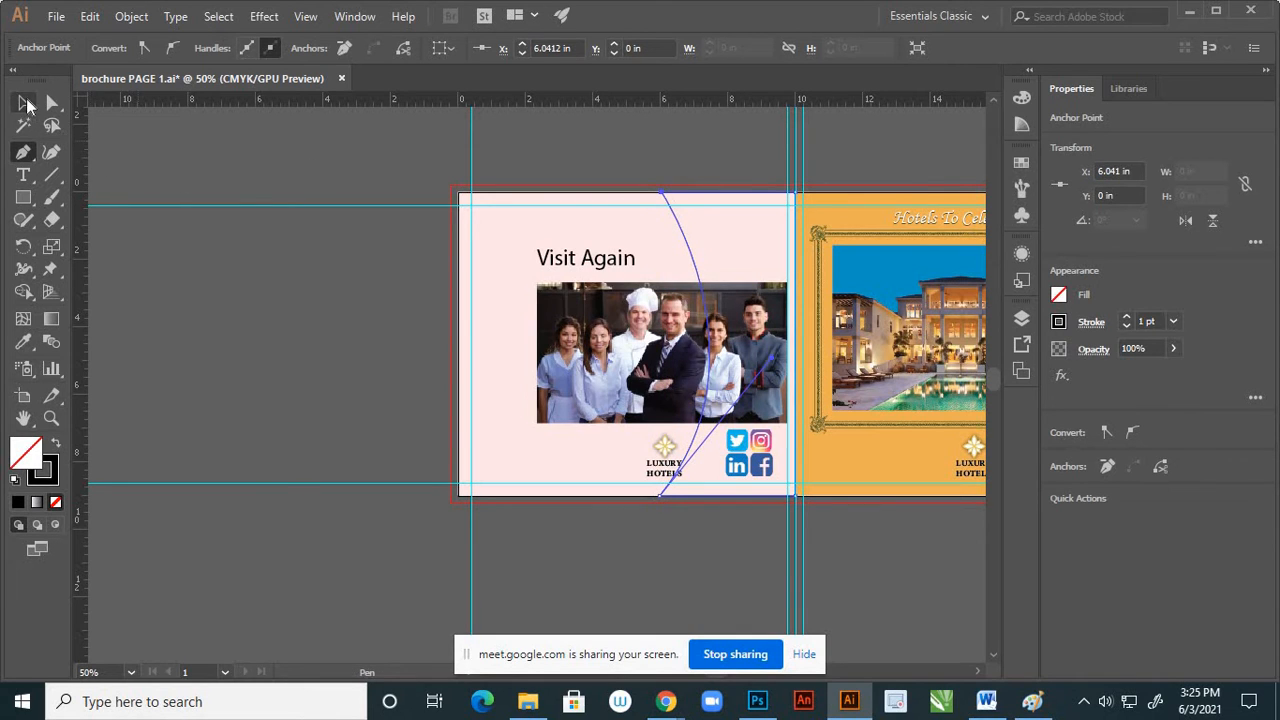
{"action": "left_click", "coordinate": [272, 175]}
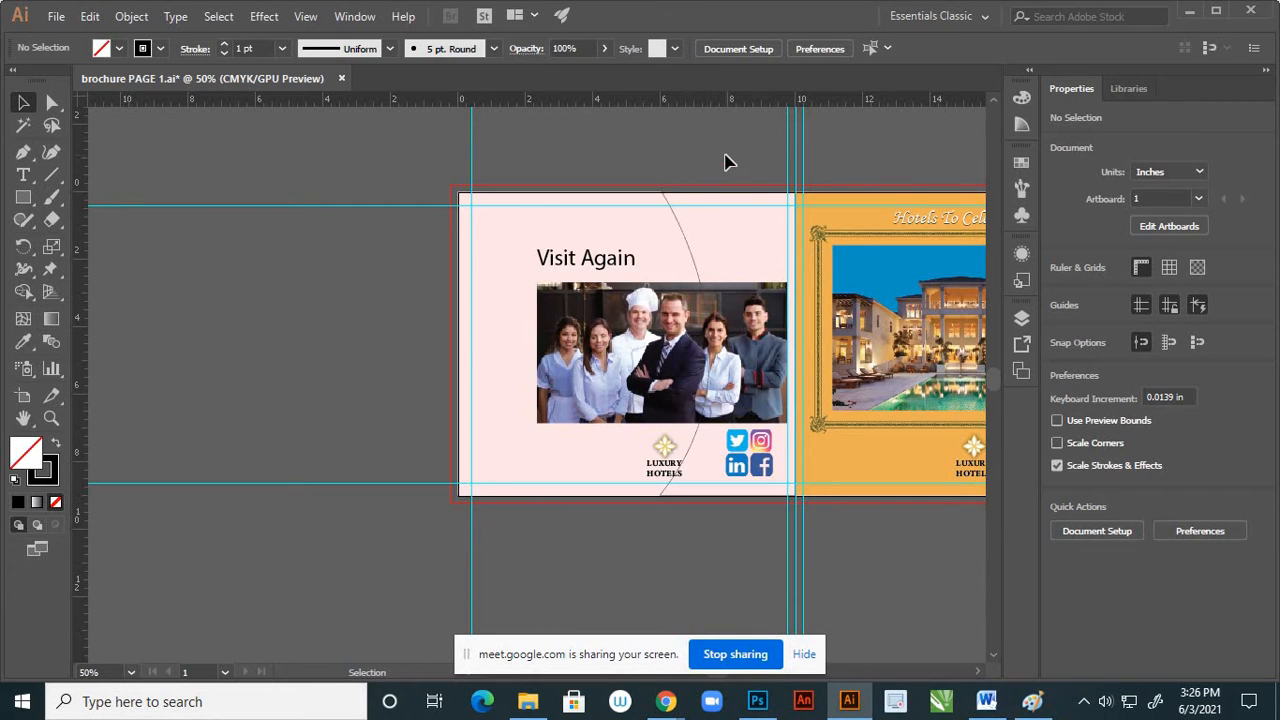
Fill the curved path with the orange sampled from the adjoining cover page using the Eyedropper
{"action": "scroll", "coordinate": [740, 240], "scroll_direction": "up", "scroll_amount": 2}
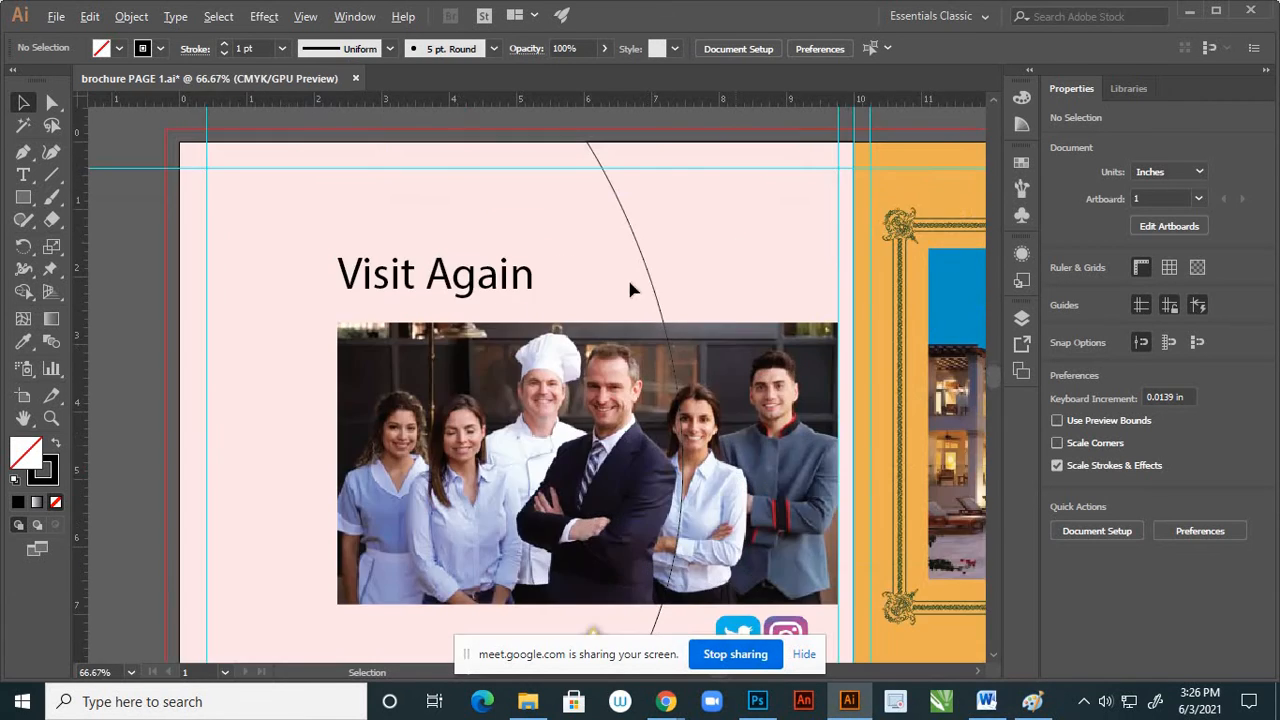
{"action": "scroll", "coordinate": [663, 280], "scroll_direction": "down", "scroll_amount": 2}
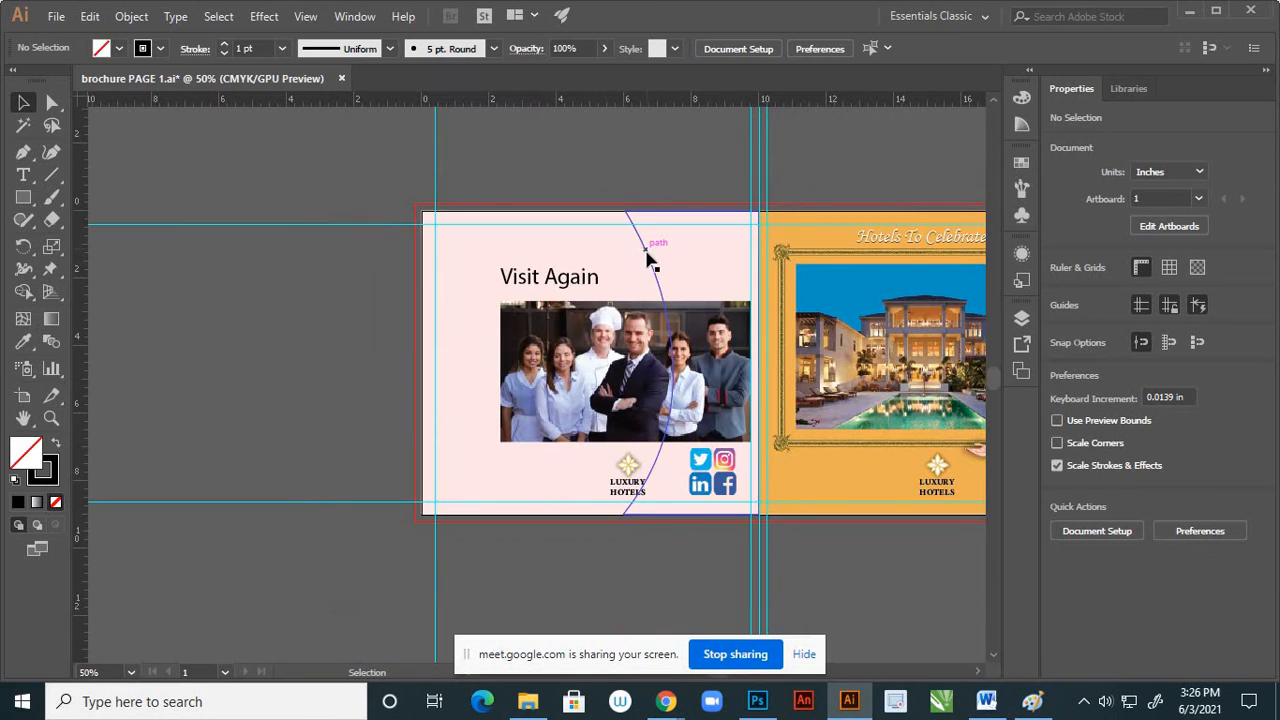
{"action": "left_click", "coordinate": [648, 258]}
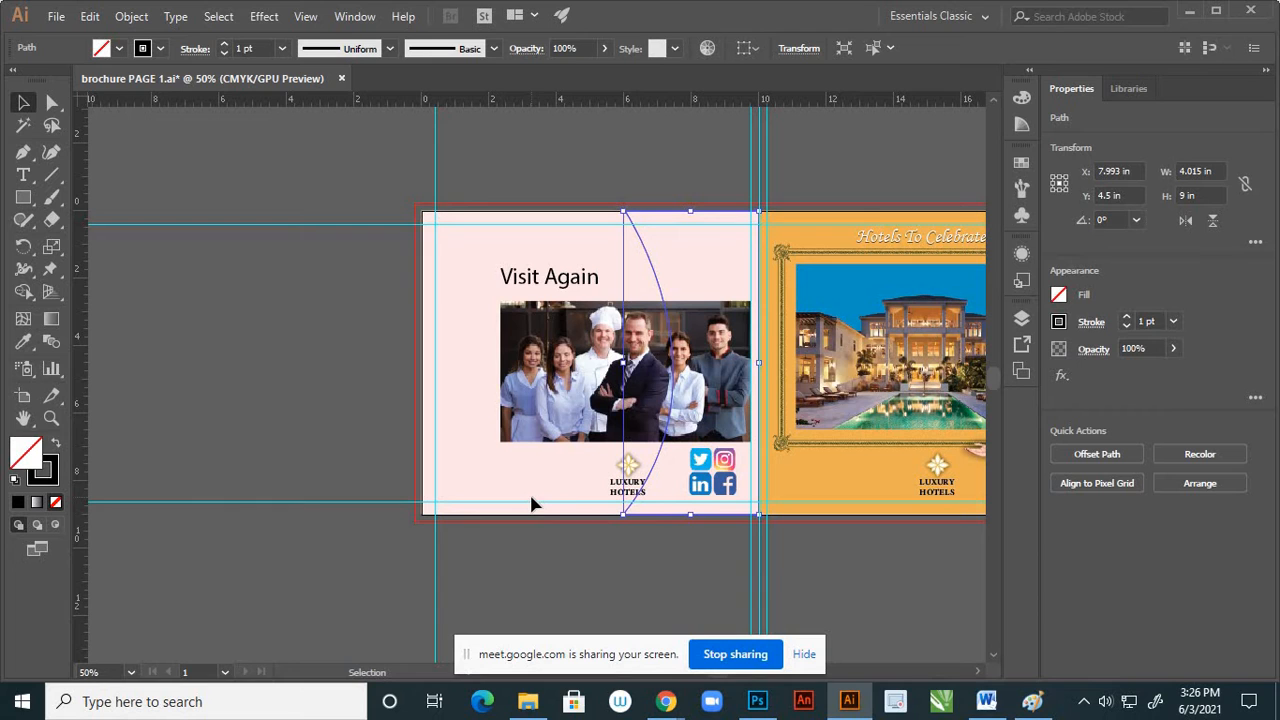
{"action": "scroll", "coordinate": [771, 489], "scroll_direction": "up", "scroll_amount": 1}
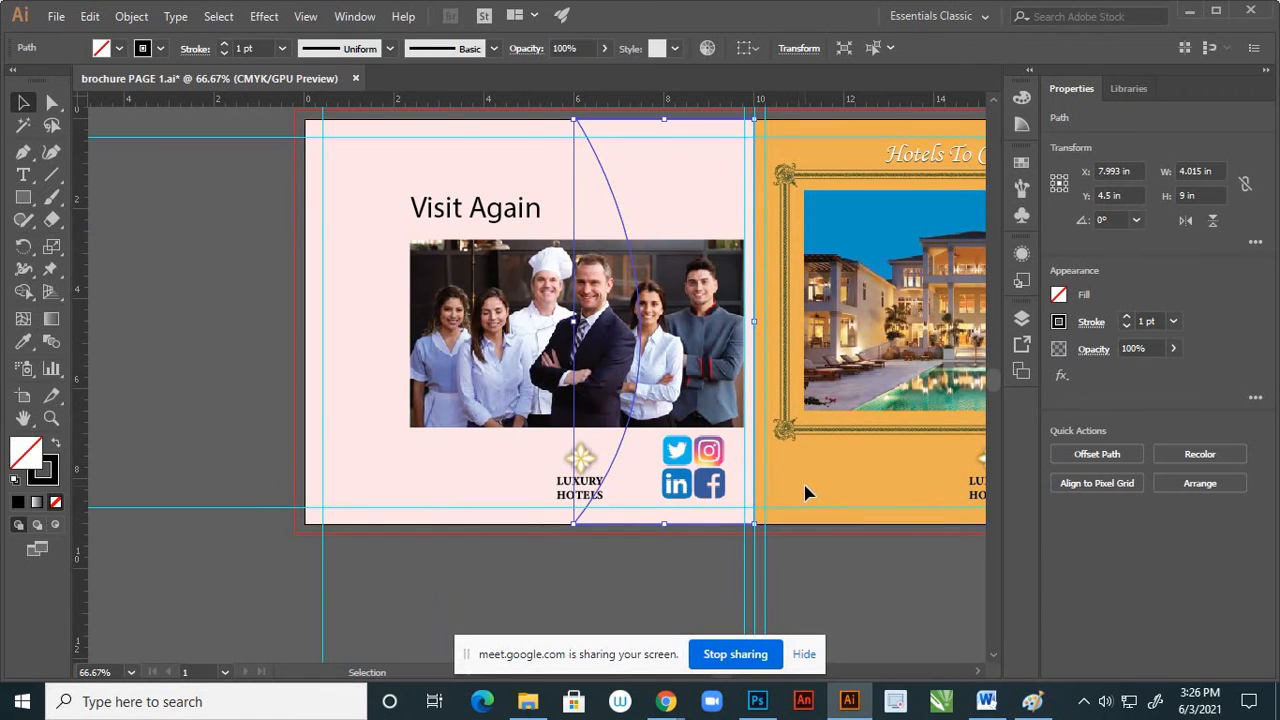
{"action": "key", "text": "i"}
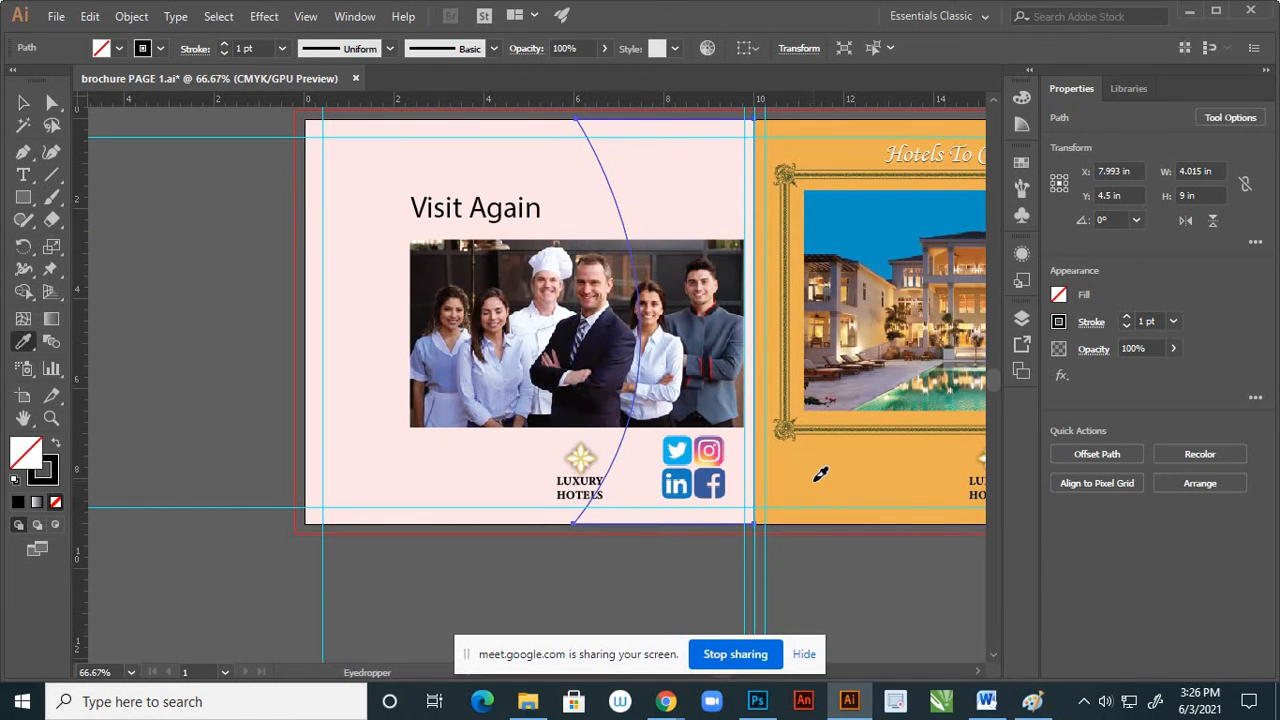
{"action": "left_click", "coordinate": [820, 474]}
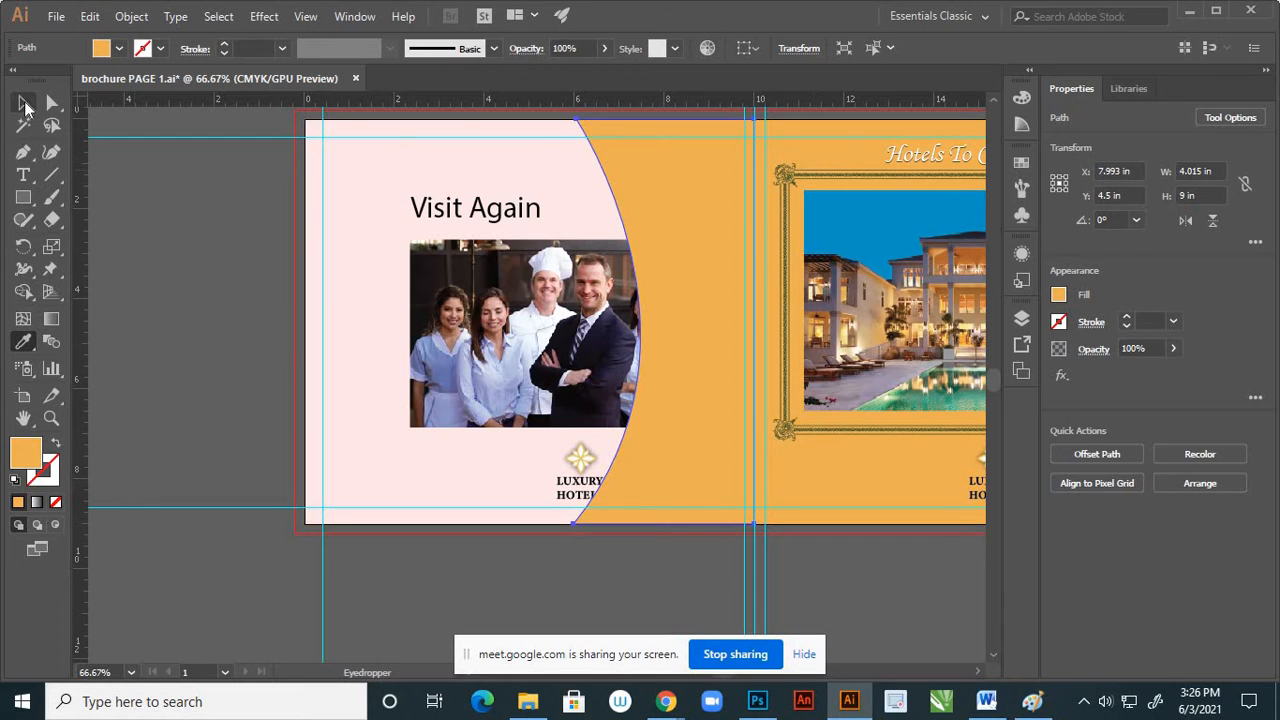
{"action": "left_click", "coordinate": [25, 104]}
{"action": "left_click", "coordinate": [204, 344]}
{"action": "scroll", "coordinate": [585, 405], "scroll_direction": "down", "scroll_amount": 1}
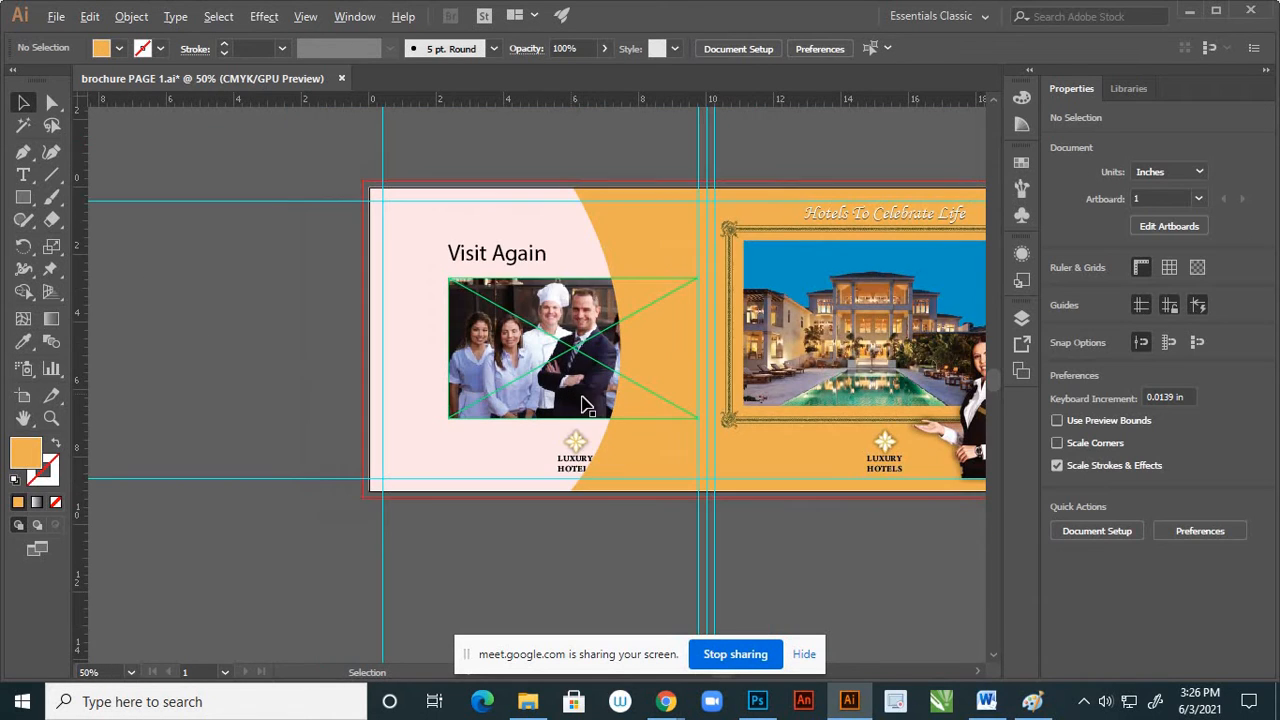
Reorder Layer 4 so the orange path sits beneath both the "Visit Again" text and the logo group
{"action": "left_click", "coordinate": [1024, 319]}
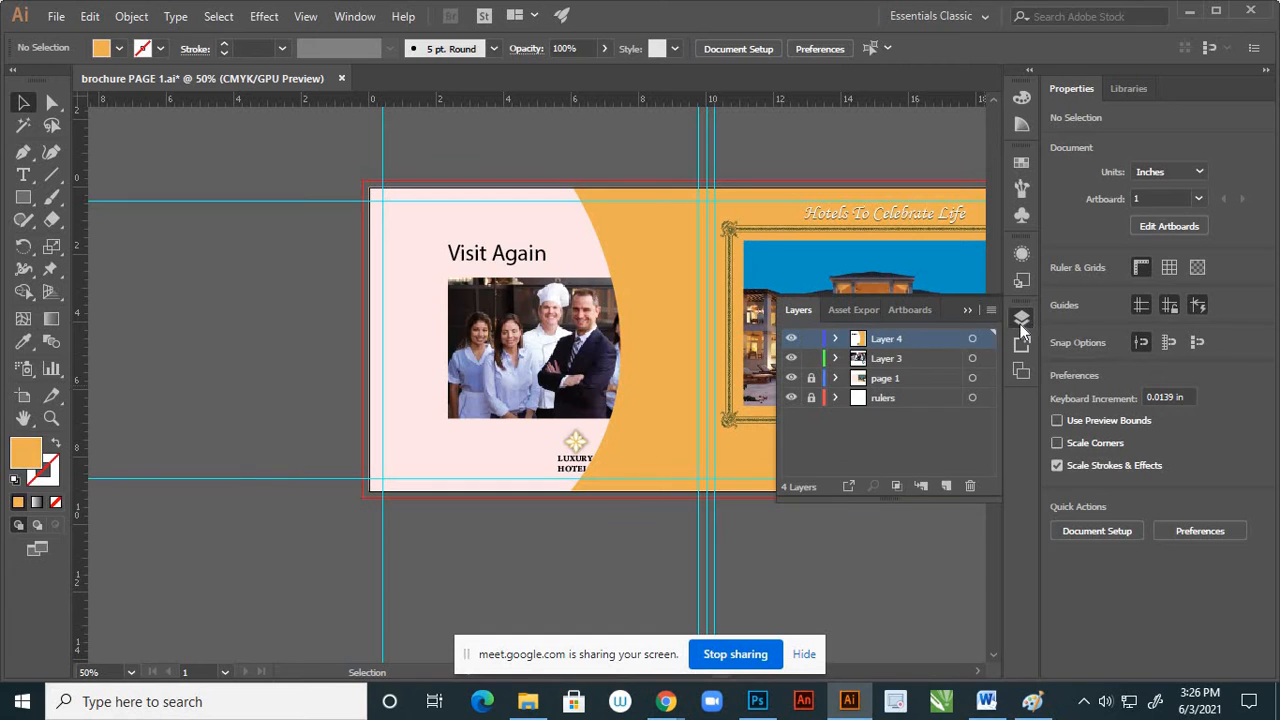
{"action": "left_click", "coordinate": [836, 339]}
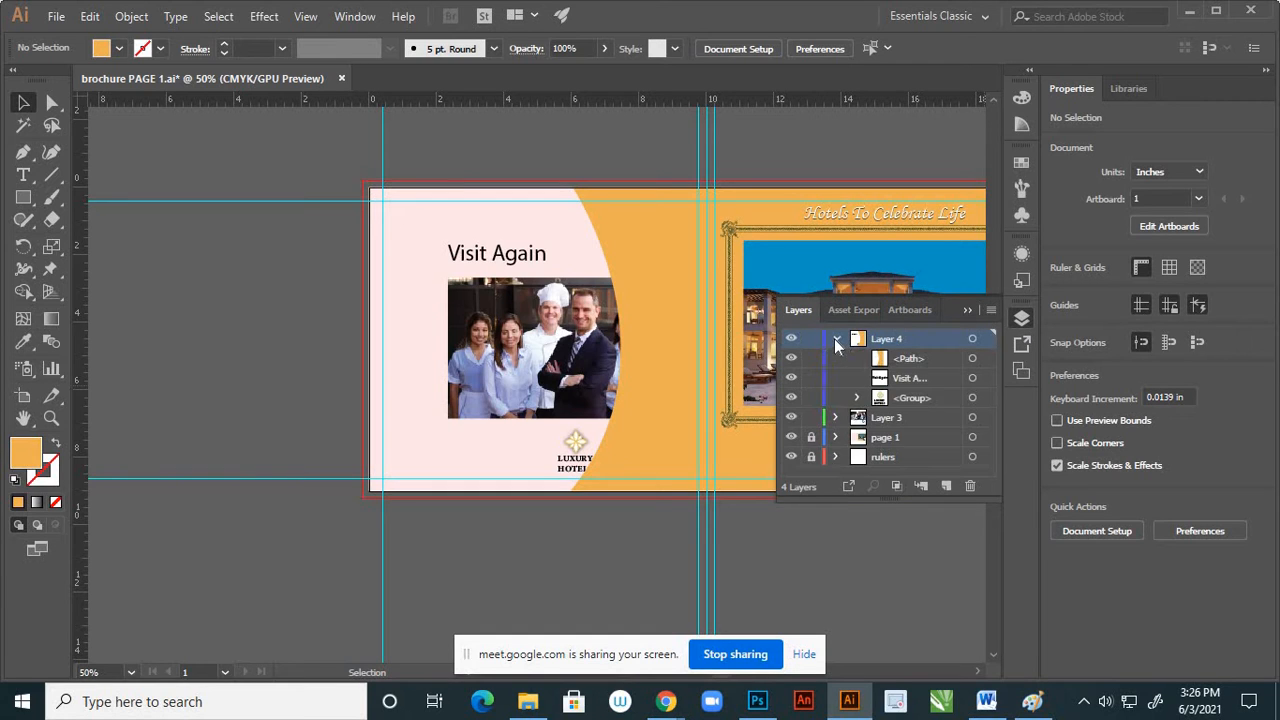
{"action": "left_click", "coordinate": [921, 357]}
{"action": "left_click_drag", "start_coordinate": [929, 357], "coordinate": [929, 385]}
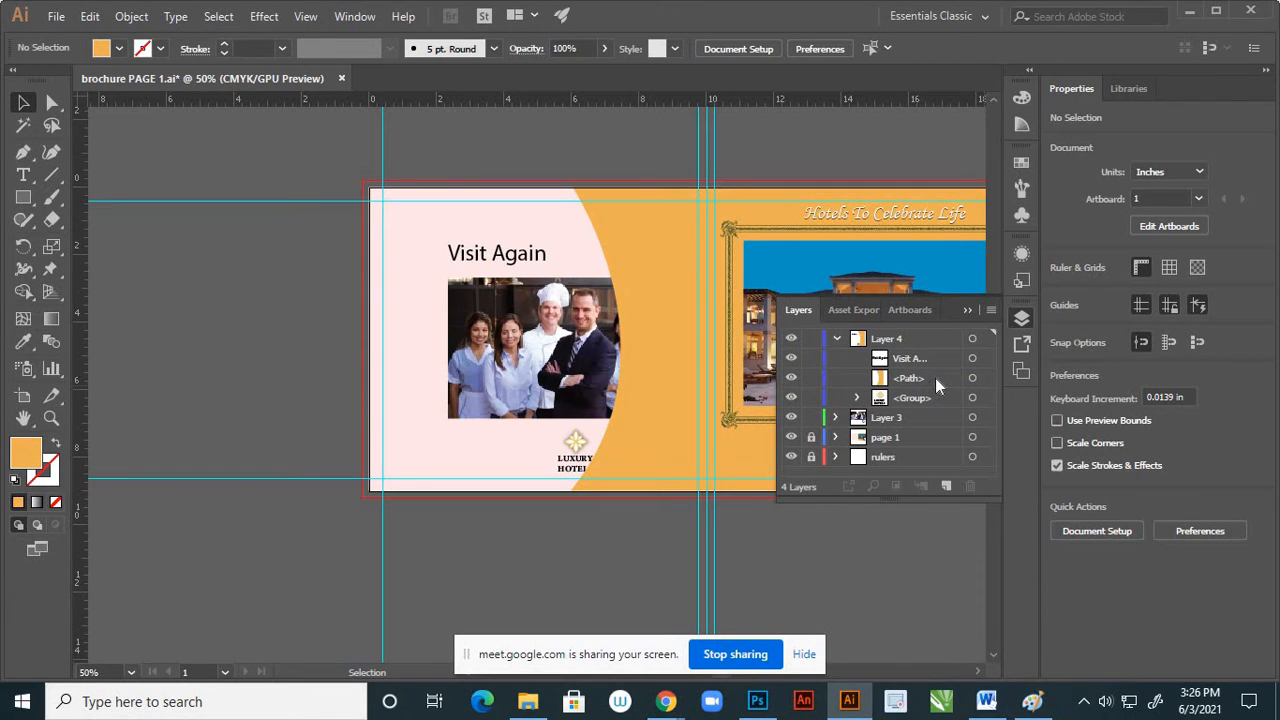
{"action": "left_click", "coordinate": [935, 378]}
{"action": "left_click_drag", "start_coordinate": [935, 402], "coordinate": [935, 402]}
{"action": "left_click", "coordinate": [791, 378]}
{"action": "left_click", "coordinate": [791, 378]}
{"action": "left_click", "coordinate": [857, 378]}
{"action": "left_click", "coordinate": [857, 378]}
Cut the staff photo from Layer 3 and lock that layer
{"action": "left_click", "coordinate": [565, 360]}
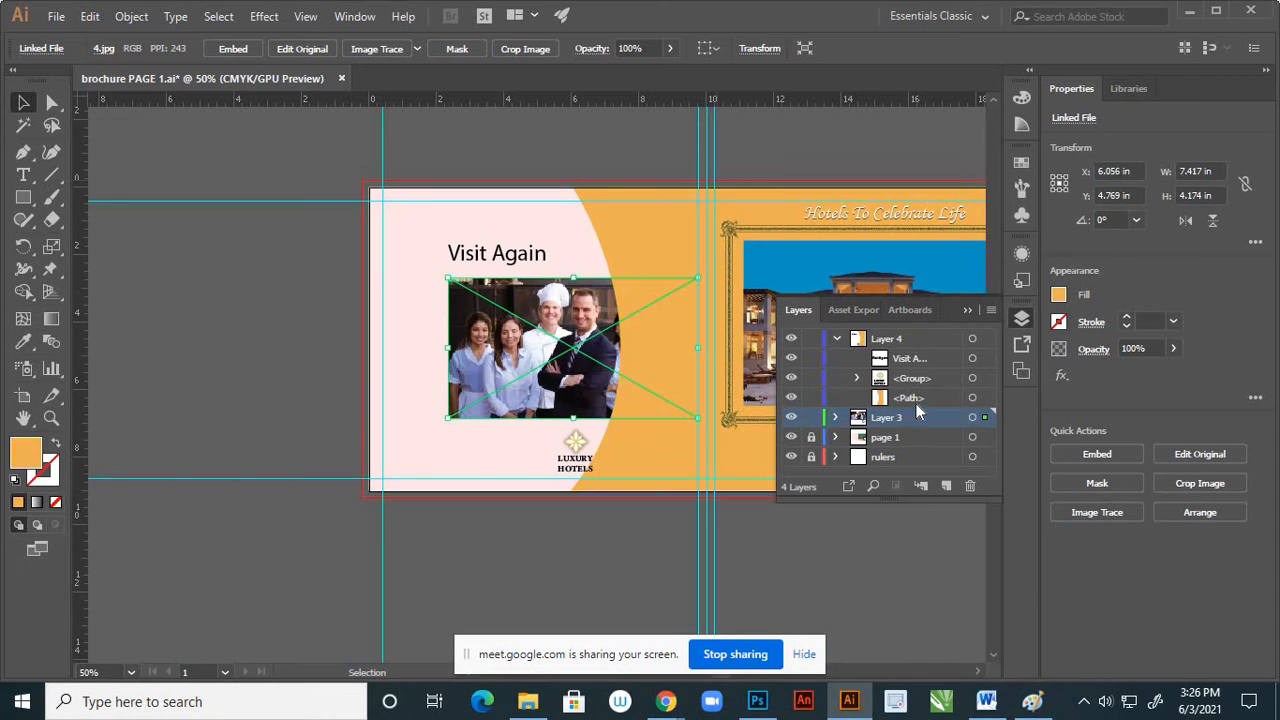
{"action": "key", "text": "Delete"}
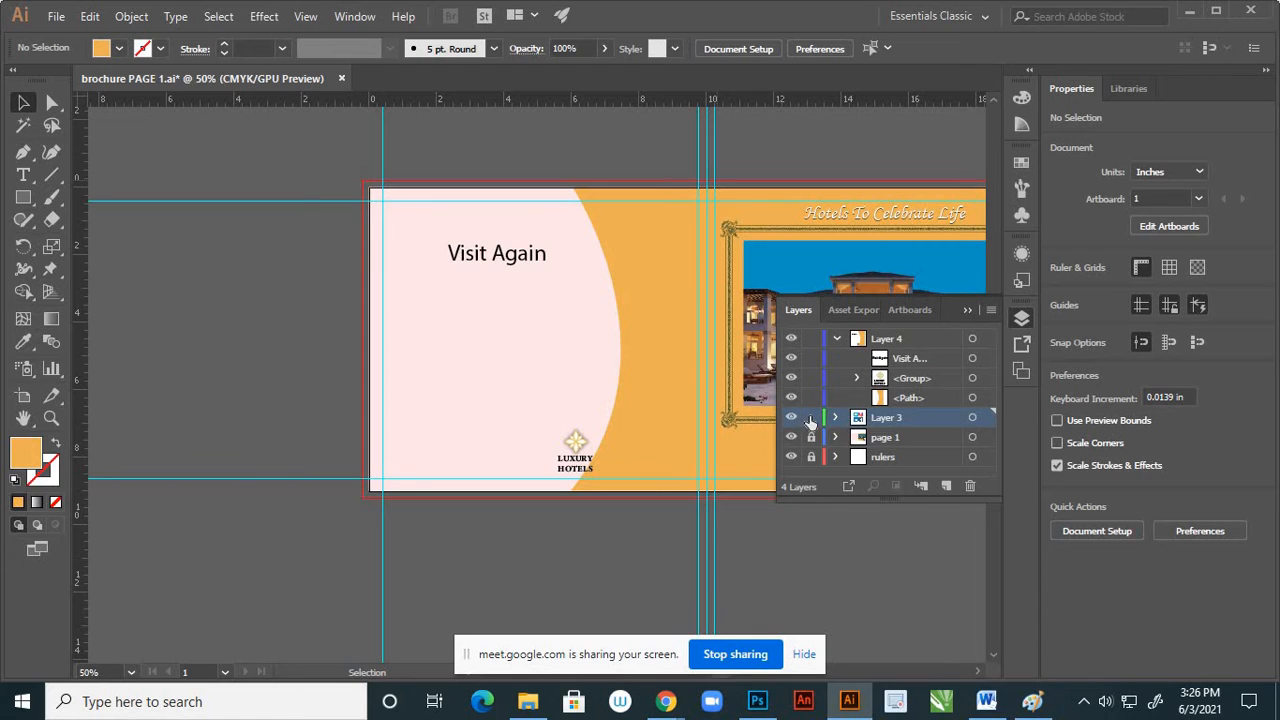
{"action": "left_click", "coordinate": [811, 417]}
Create a new layer above Layer 4 and paste the staff photo in place on it
{"action": "left_click", "coordinate": [921, 397]}
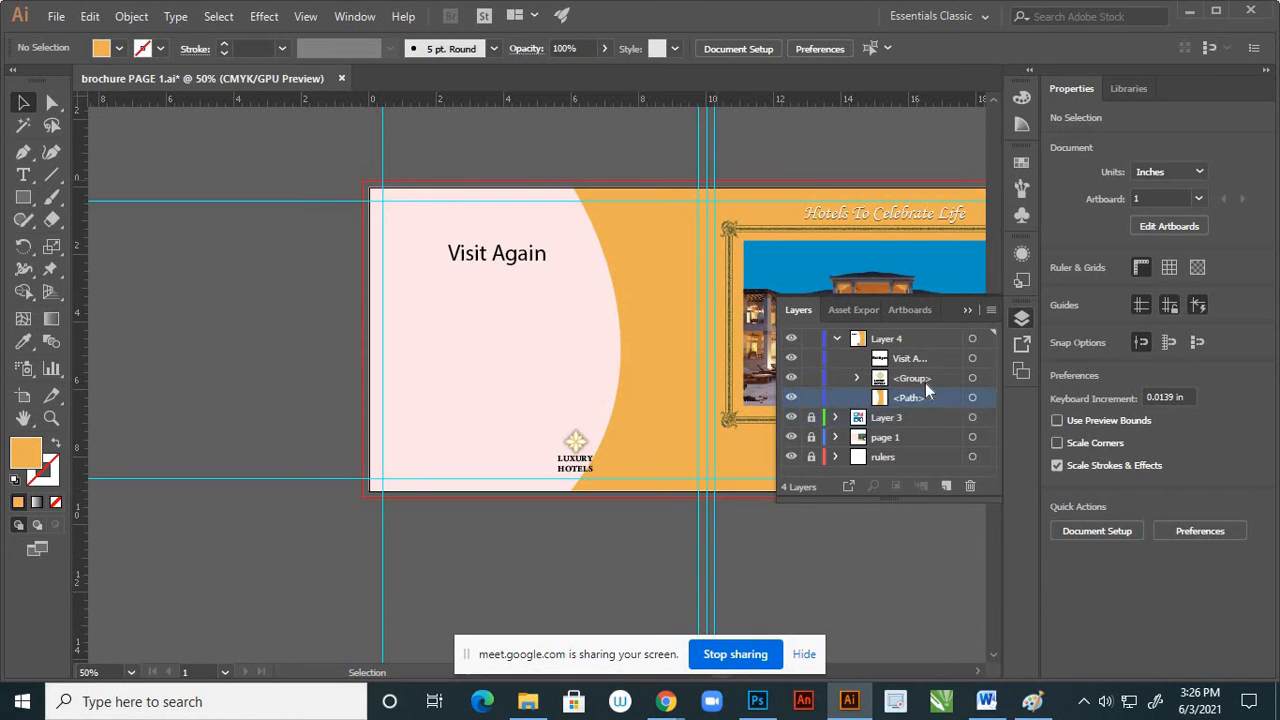
{"action": "left_click", "coordinate": [945, 485]}
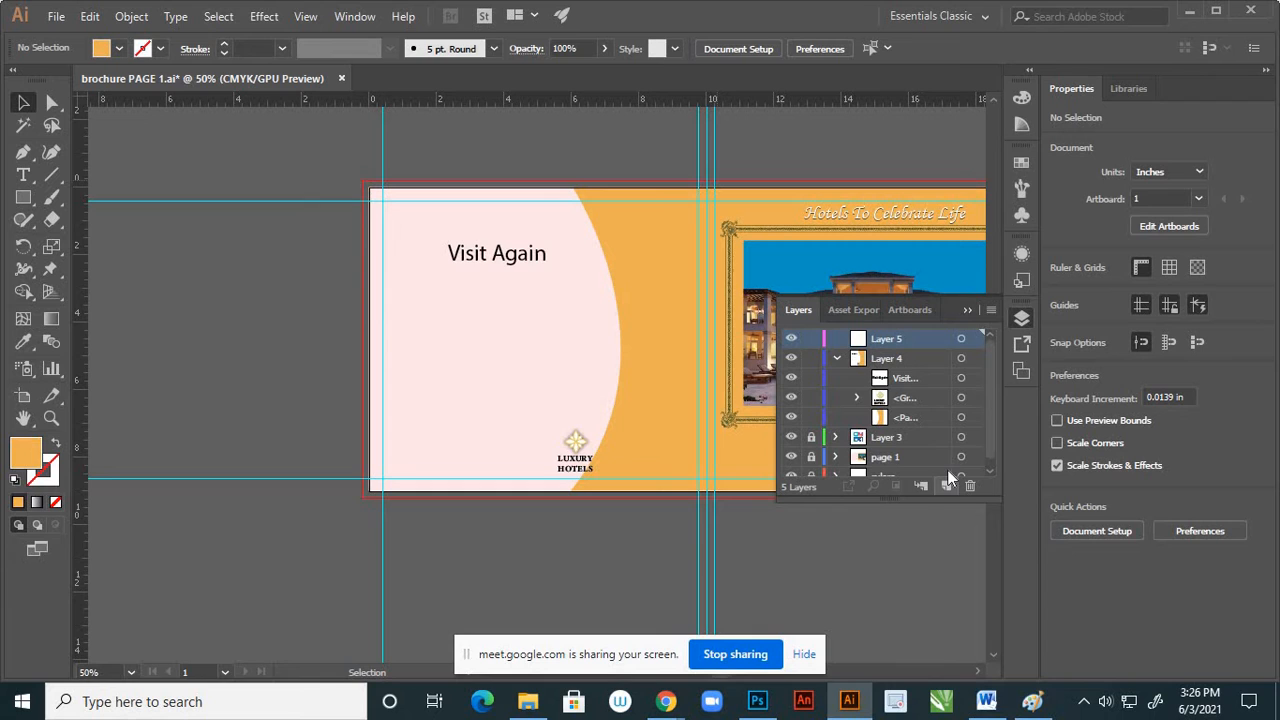
{"action": "left_click", "coordinate": [961, 341]}
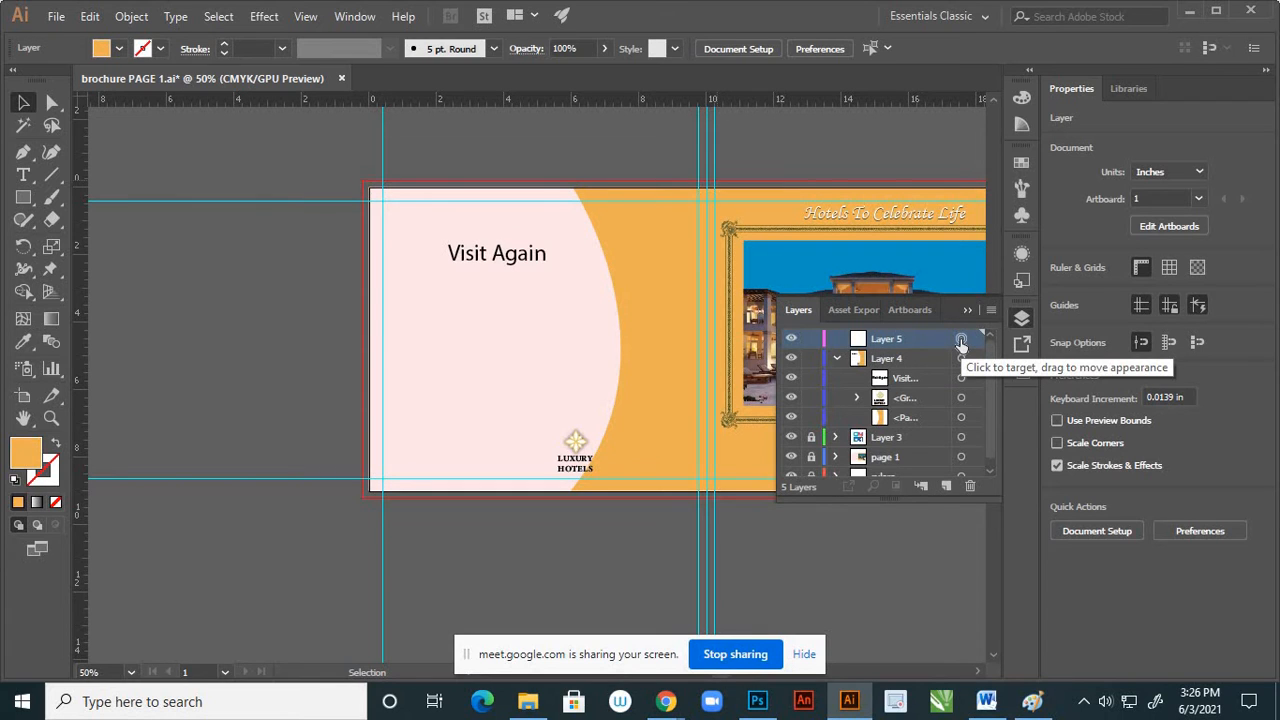
{"action": "key", "text": "ctrl+v"}
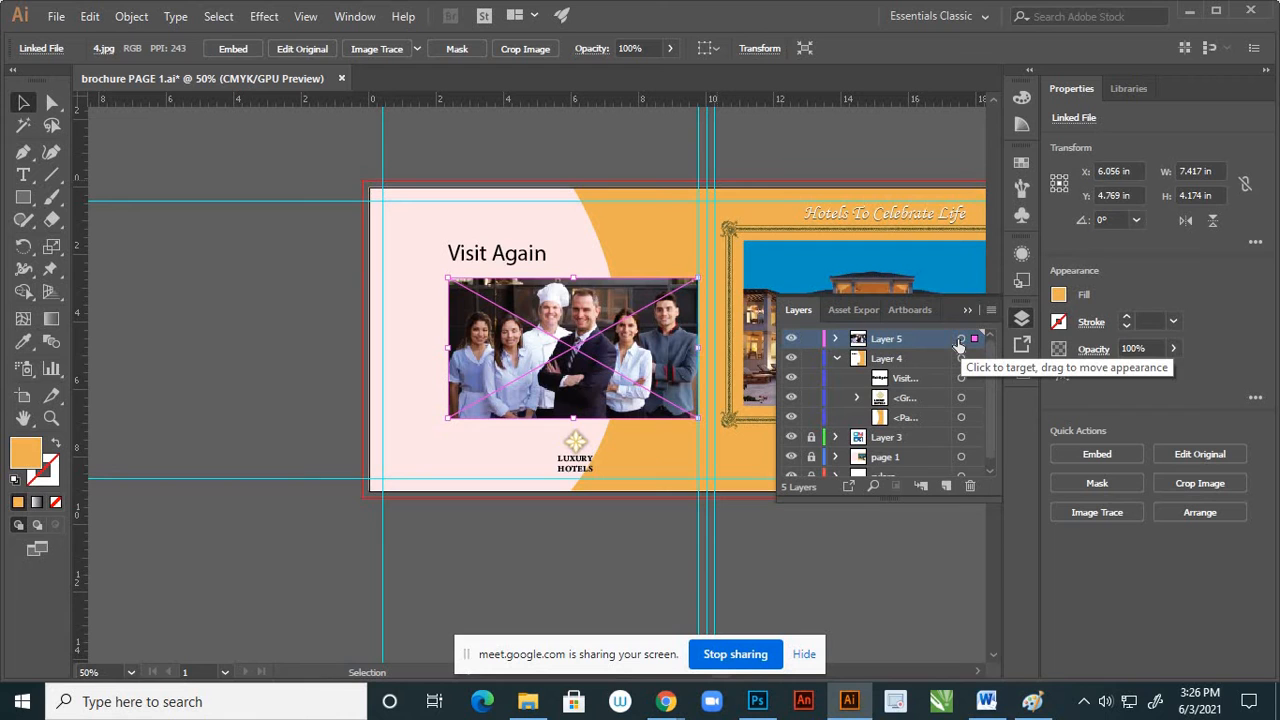
{"action": "left_click", "coordinate": [967, 311]}
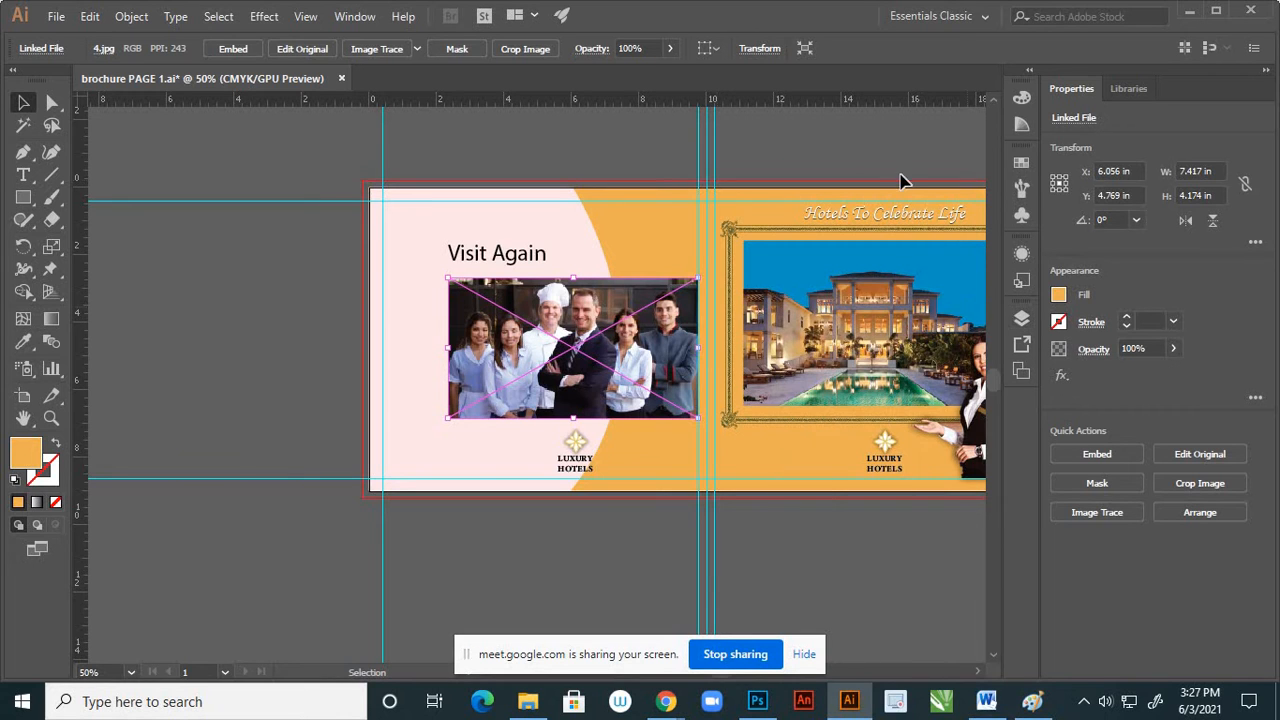
Raise the "Visit Again" heading to about X 3.70 in, Y 1.39 in, leaving a wider gap above the staff photo
{"action": "left_click", "coordinate": [893, 166]}
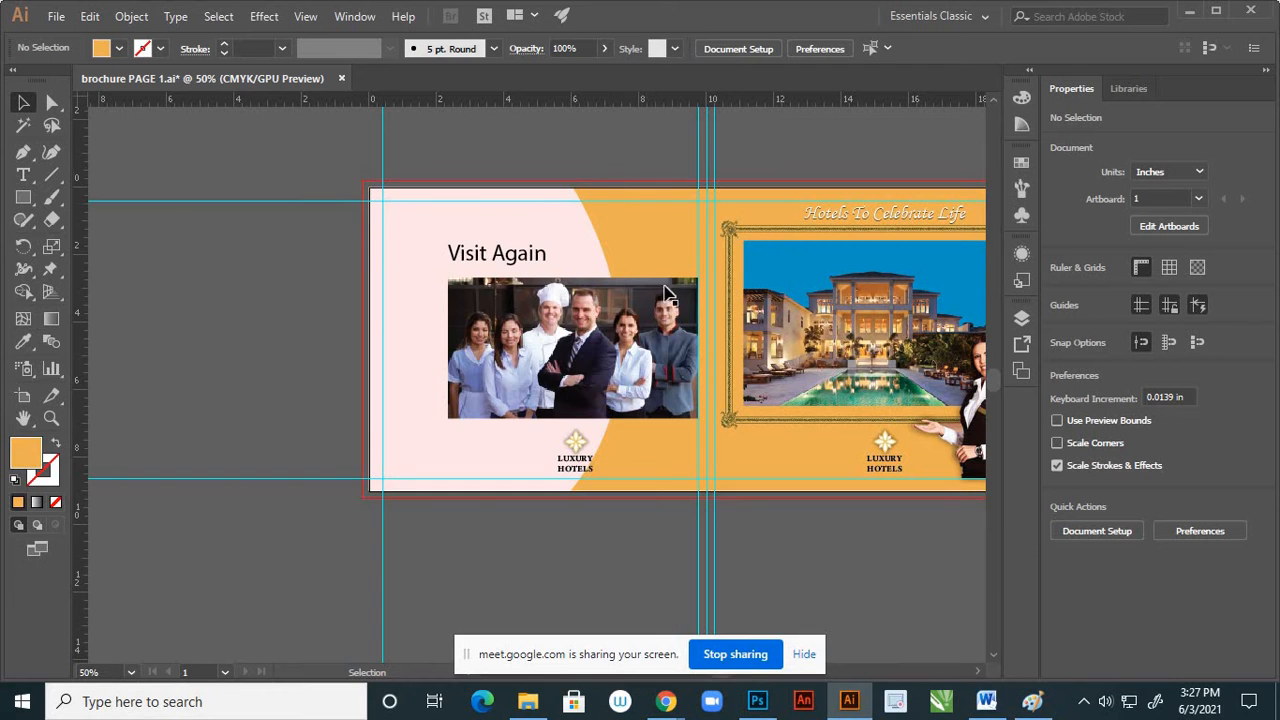
{"action": "scroll", "coordinate": [686, 333], "scroll_direction": "down", "scroll_amount": 1}
{"action": "scroll", "coordinate": [676, 328], "scroll_direction": "up", "scroll_amount": 2}
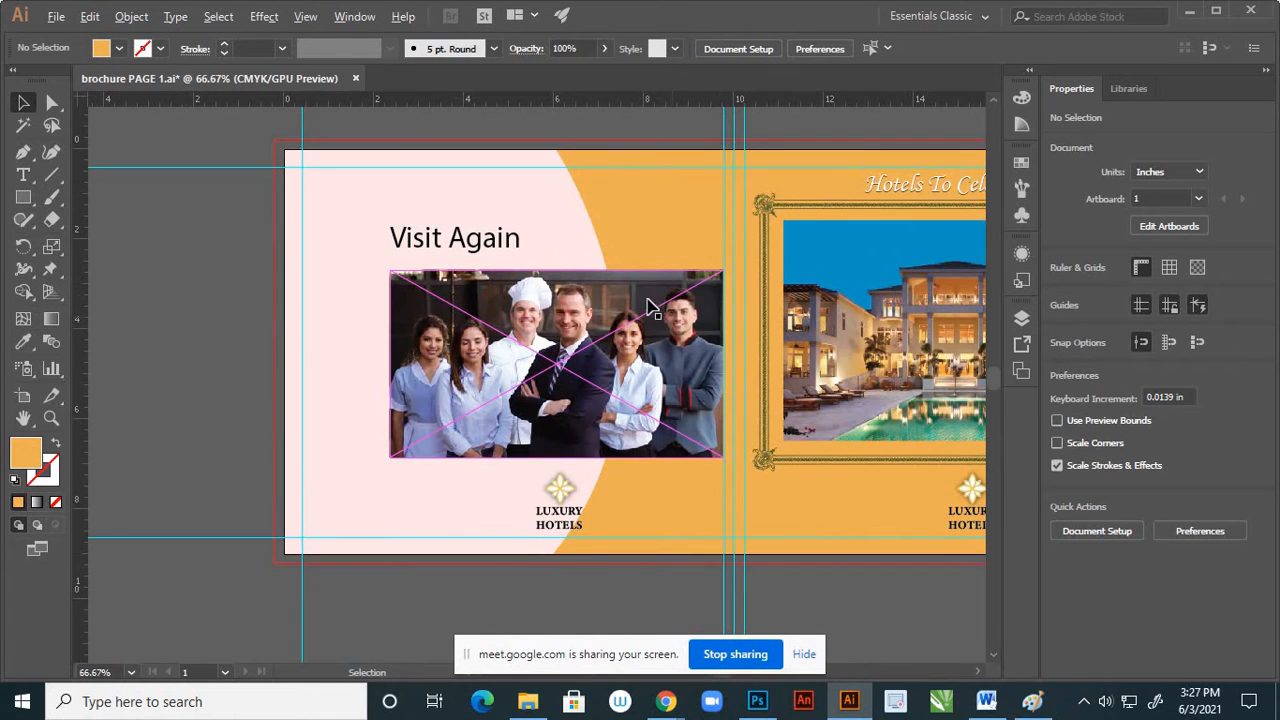
{"action": "left_click", "coordinate": [503, 247]}
{"action": "left_click_drag", "start_coordinate": [503, 247], "coordinate": [497, 221]}
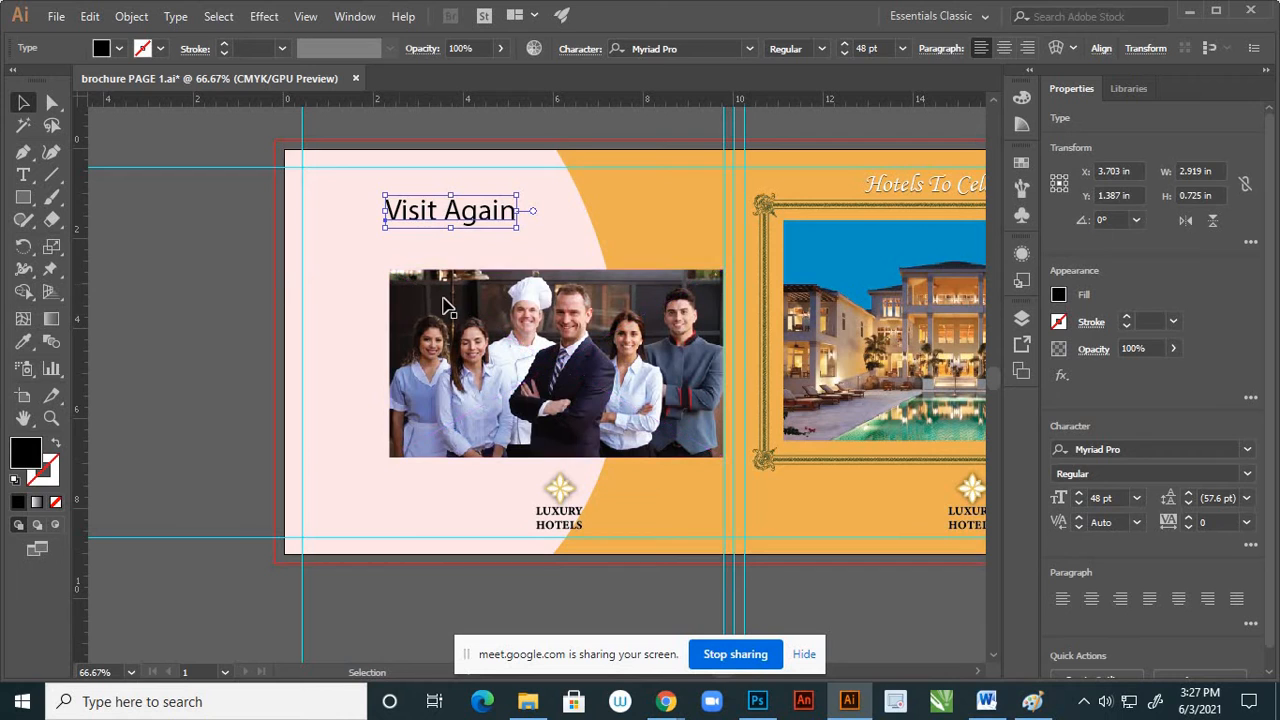
Draw a 7.417 × 4.174 in rectangle exactly over the staff photo, with no fill and a 1 pt black stroke
{"action": "left_click", "coordinate": [24, 197]}
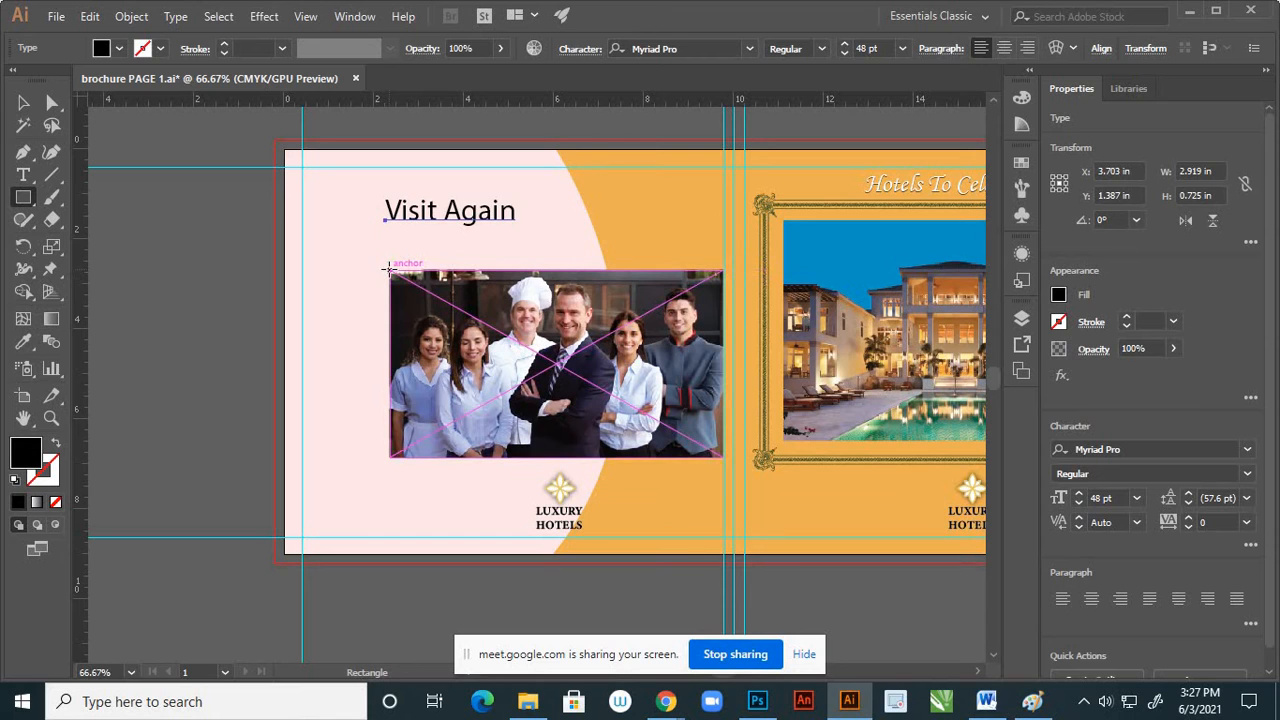
{"action": "left_click_drag", "start_coordinate": [389, 268], "coordinate": [726, 458]}
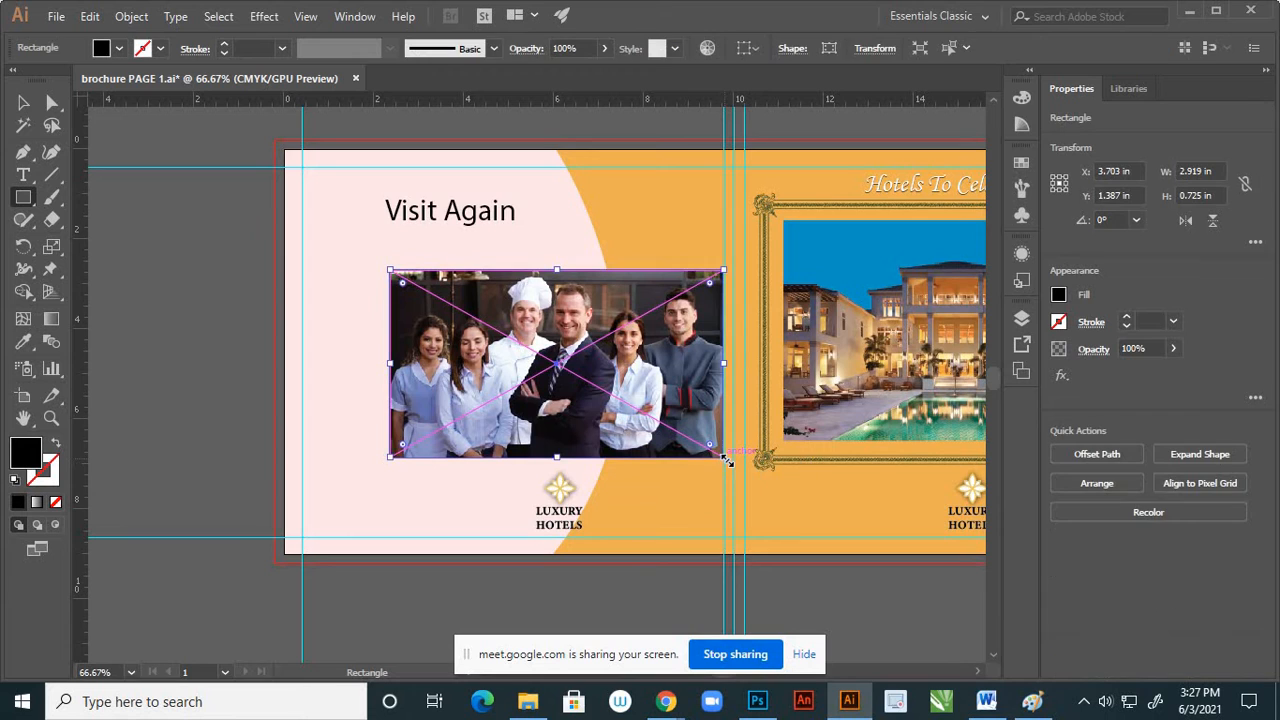
{"action": "left_click", "coordinate": [56, 445]}
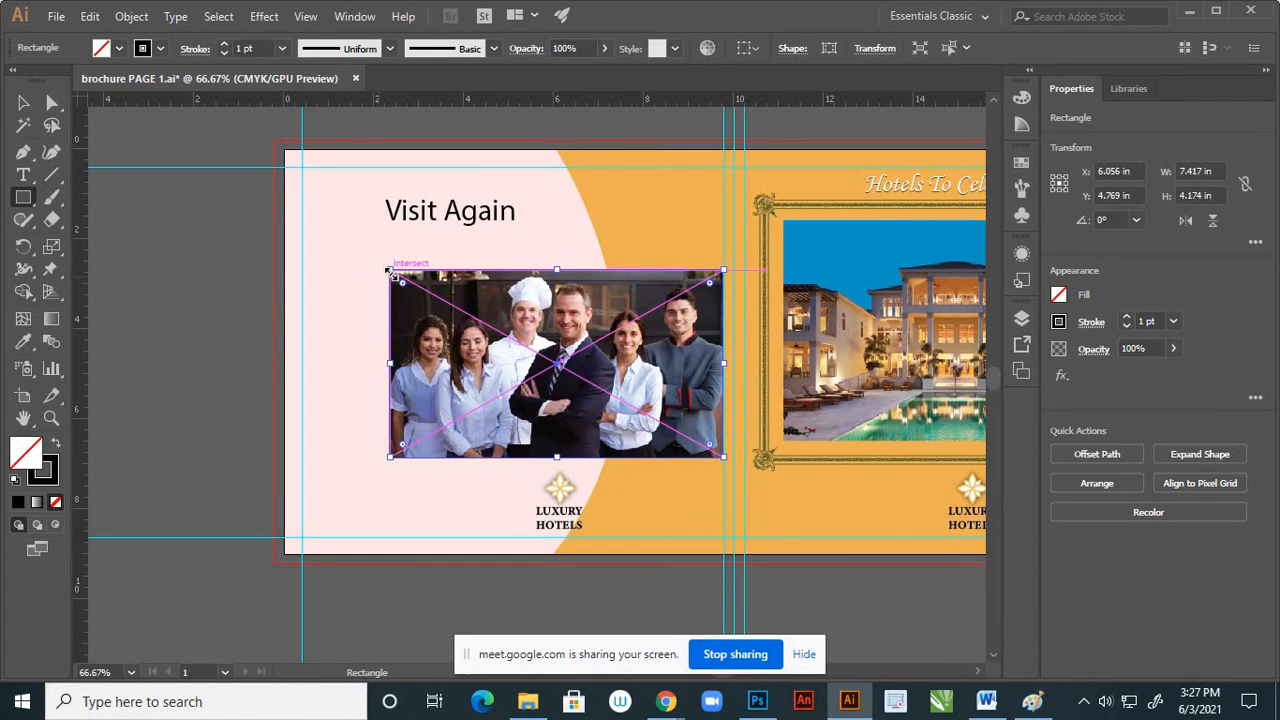
Enlarge the rectangle around the staff photo from its centre to about 7.831 × 4.407 in, leaving an even border
{"action": "left_click_drag", "start_coordinate": [388, 270], "coordinate": [377, 265]}
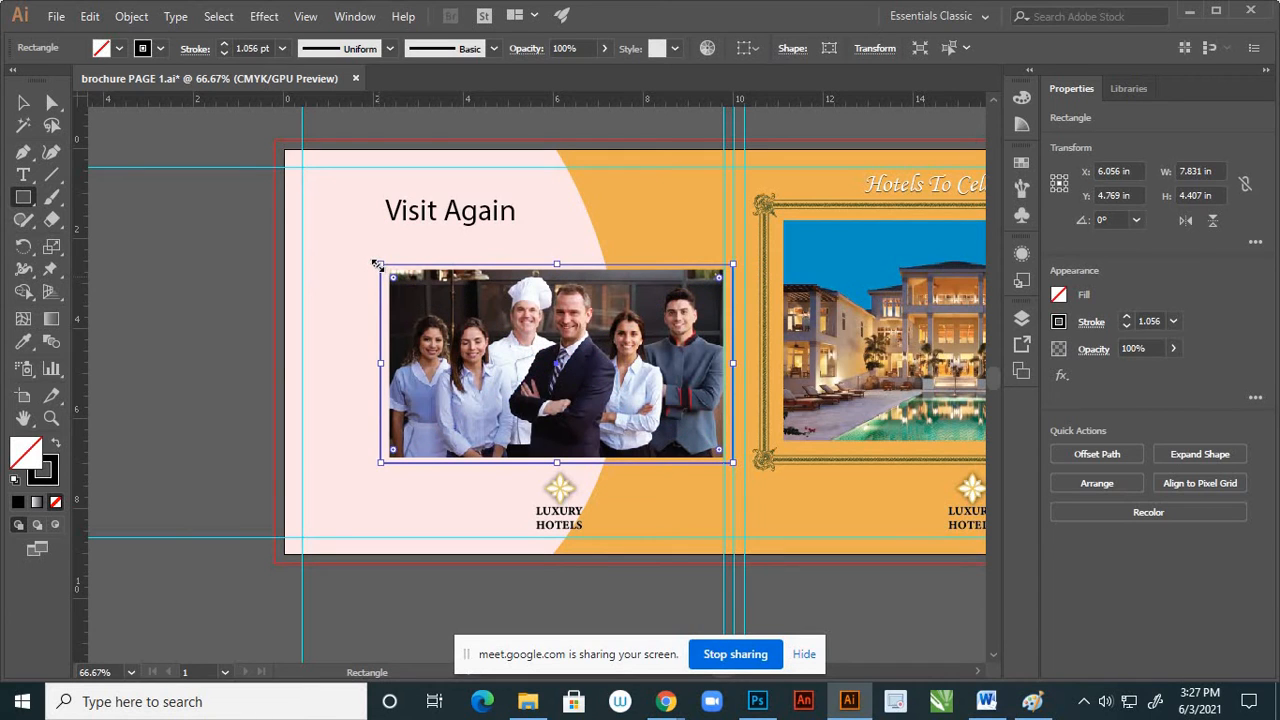
{"action": "left_click", "coordinate": [23, 102]}
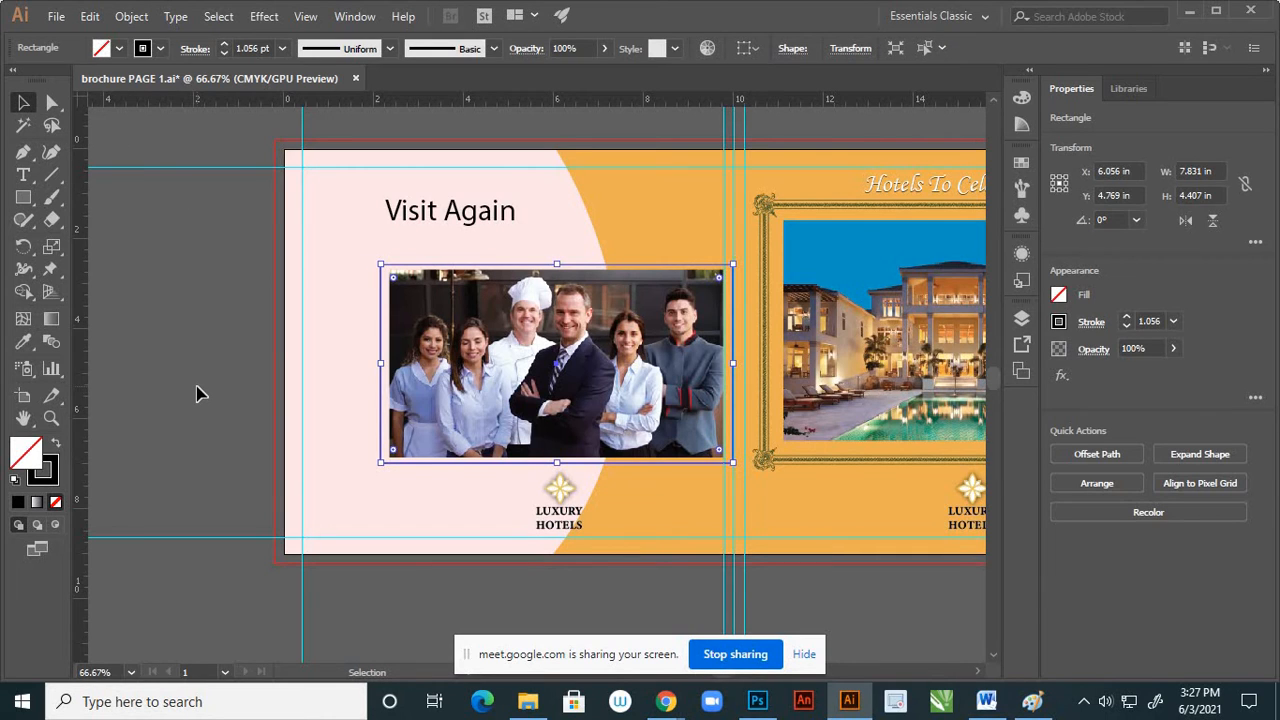
{"action": "left_click", "coordinate": [381, 463]}
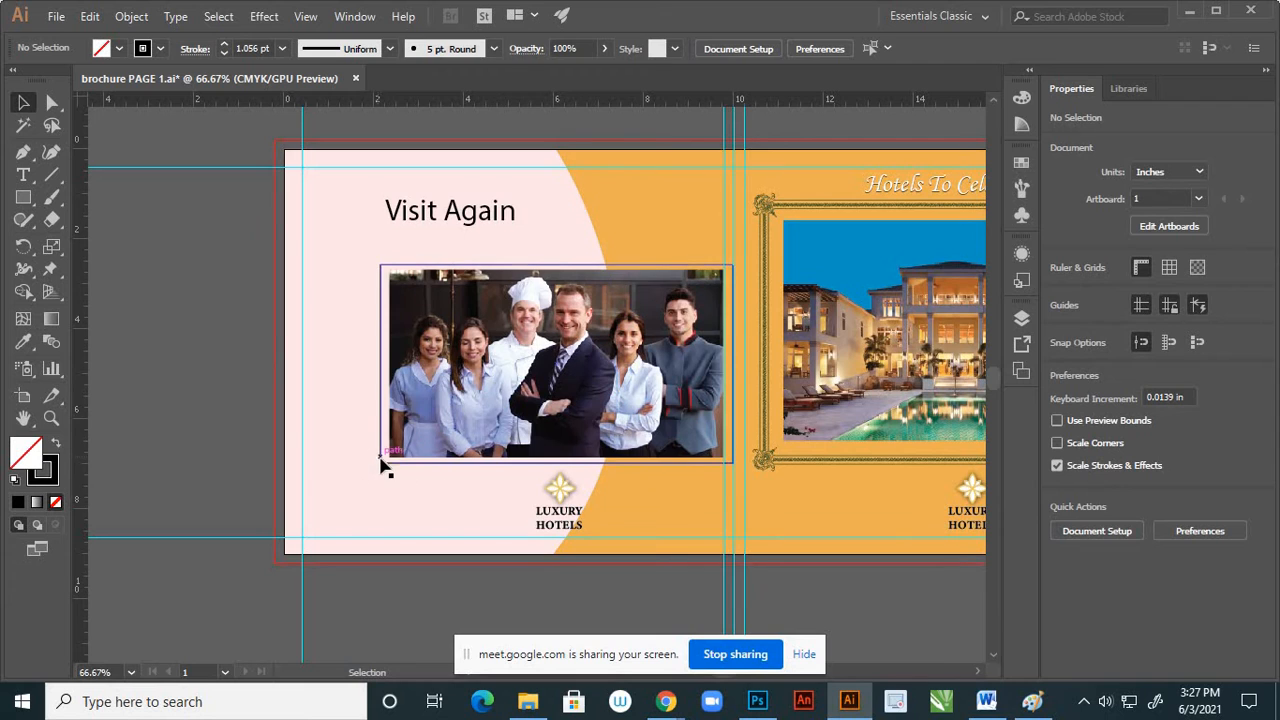
Give the frame rectangle the orange background's appearance without a stroke, and darken its fill to brown #91641A
{"action": "key", "text": "i"}
{"action": "left_click", "coordinate": [811, 496]}
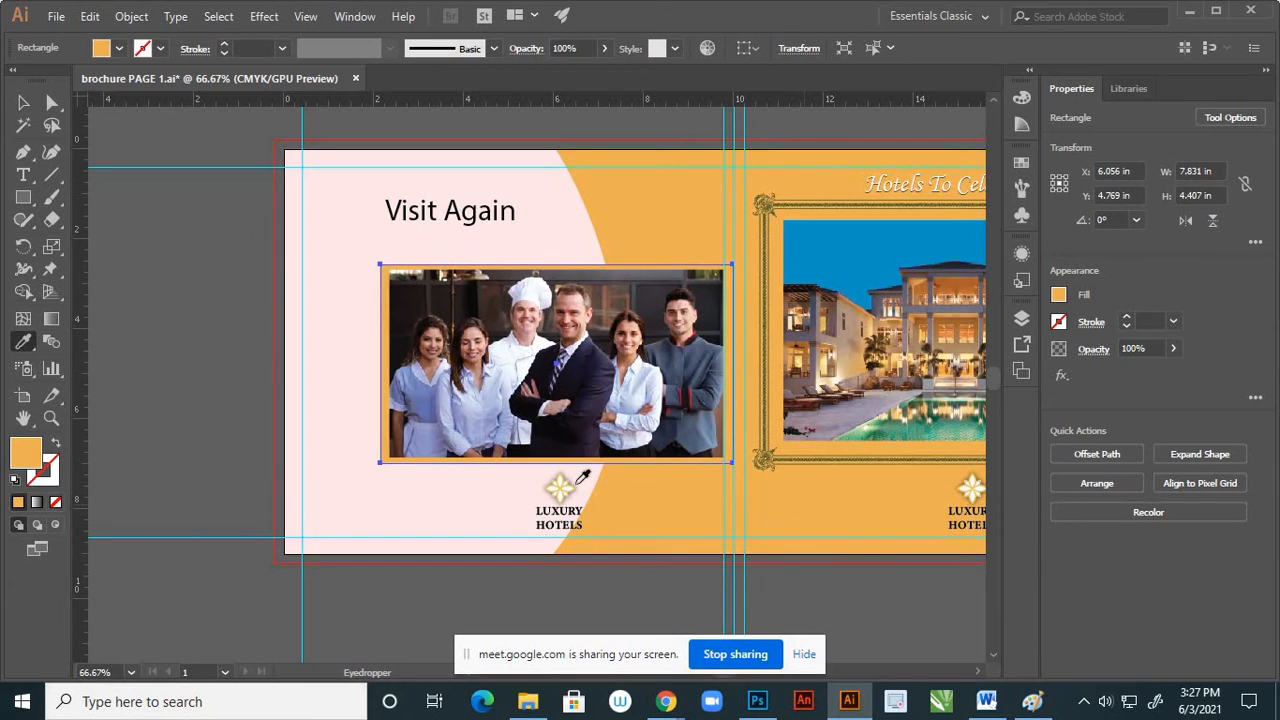
{"action": "double_click", "coordinate": [30, 454]}
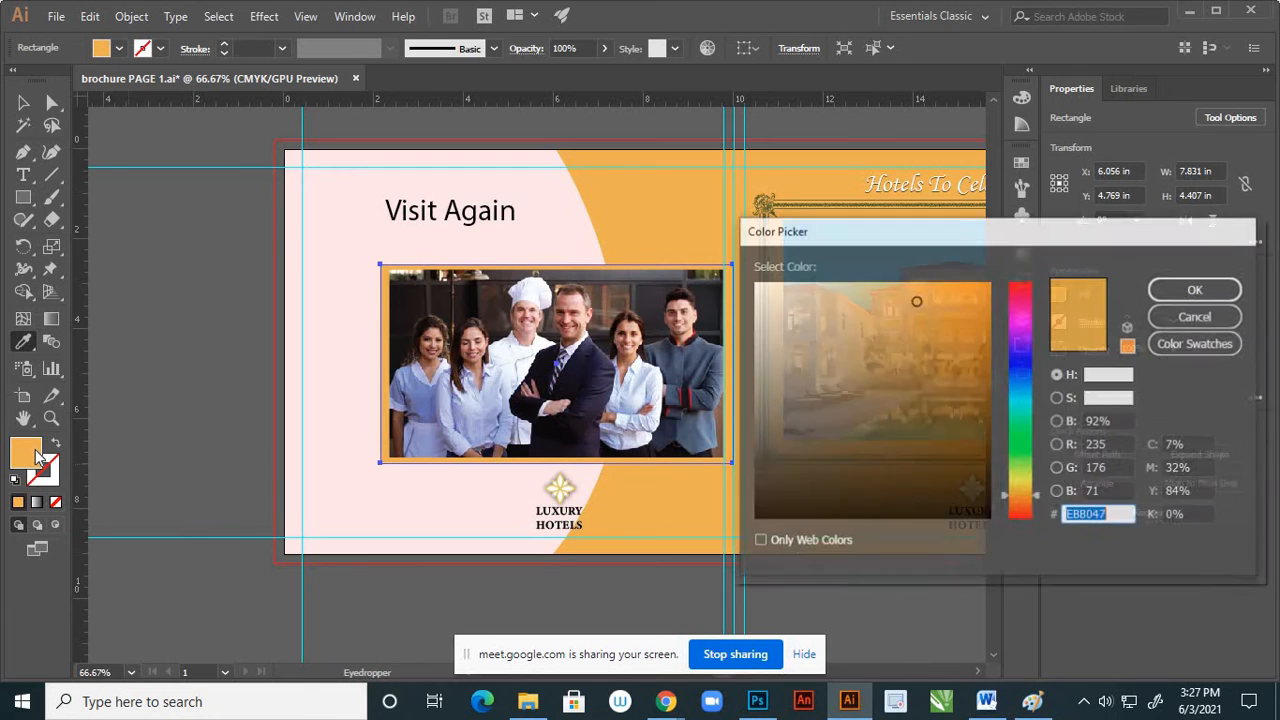
{"action": "left_click", "coordinate": [933, 347]}
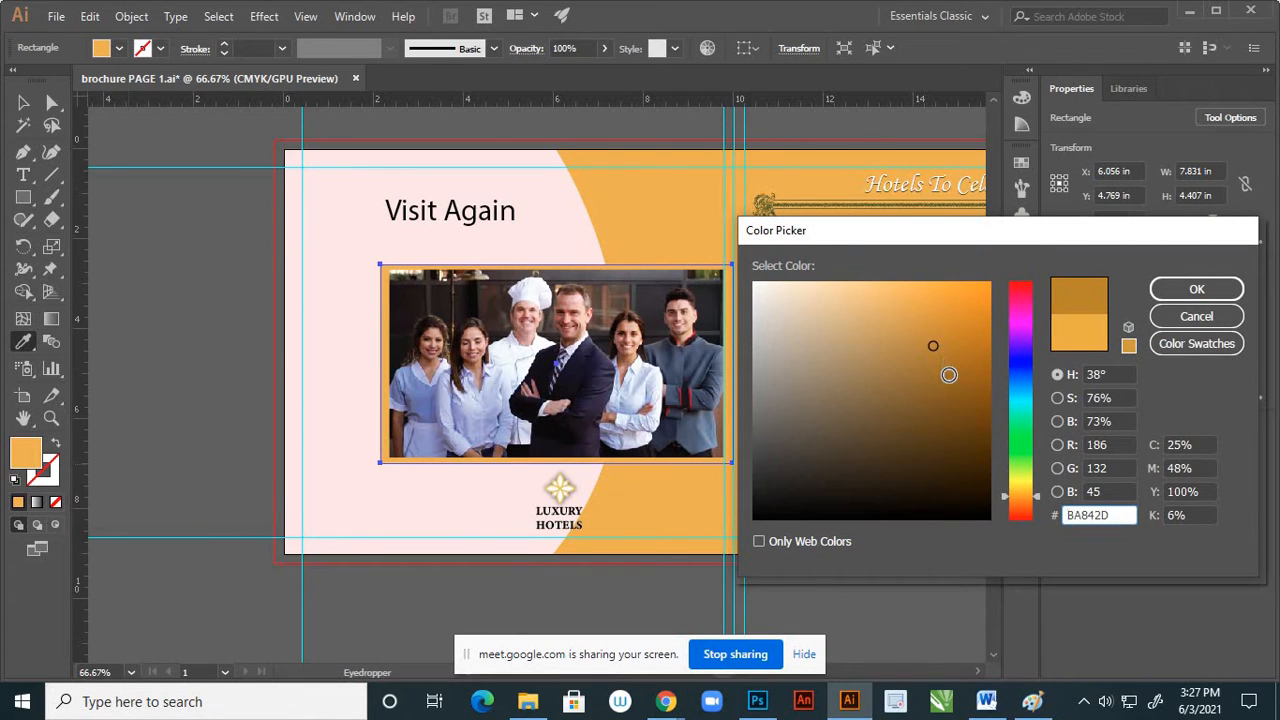
{"action": "left_click", "coordinate": [948, 374]}
{"action": "left_click_drag", "start_coordinate": [947, 374], "coordinate": [948, 384]}
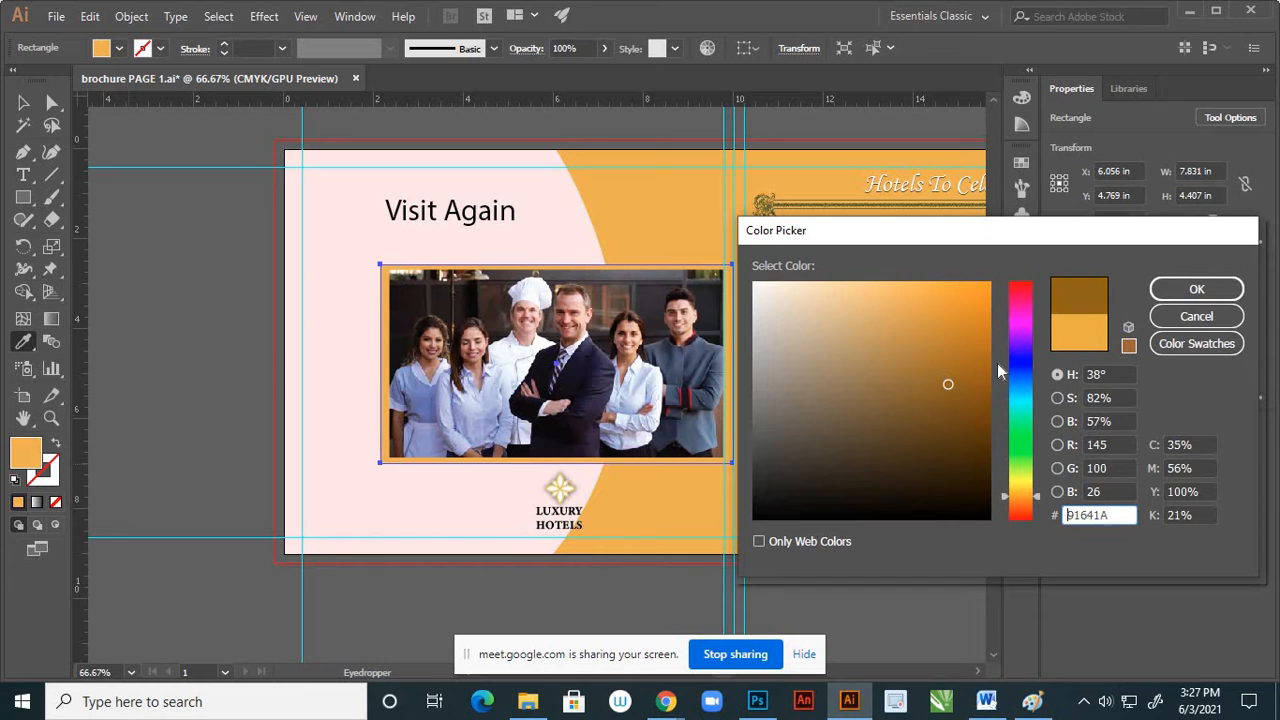
{"action": "left_click", "coordinate": [1179, 297]}
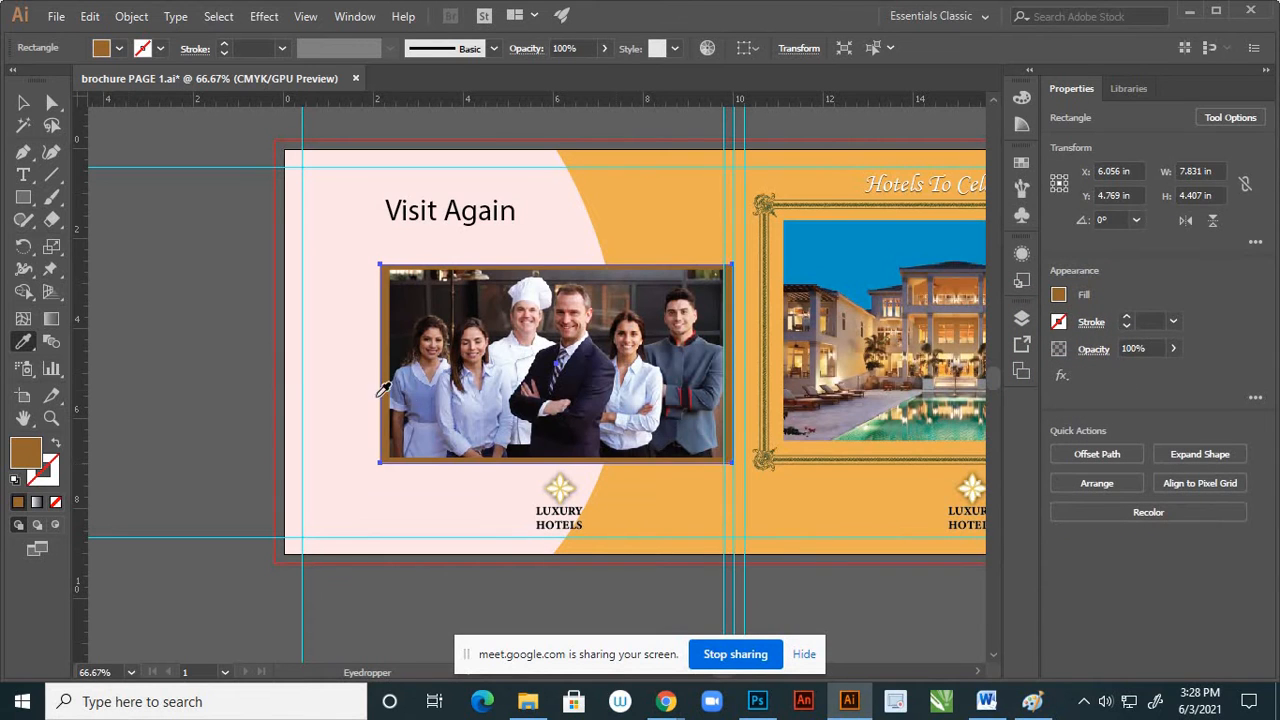
{"action": "left_click", "coordinate": [25, 104]}
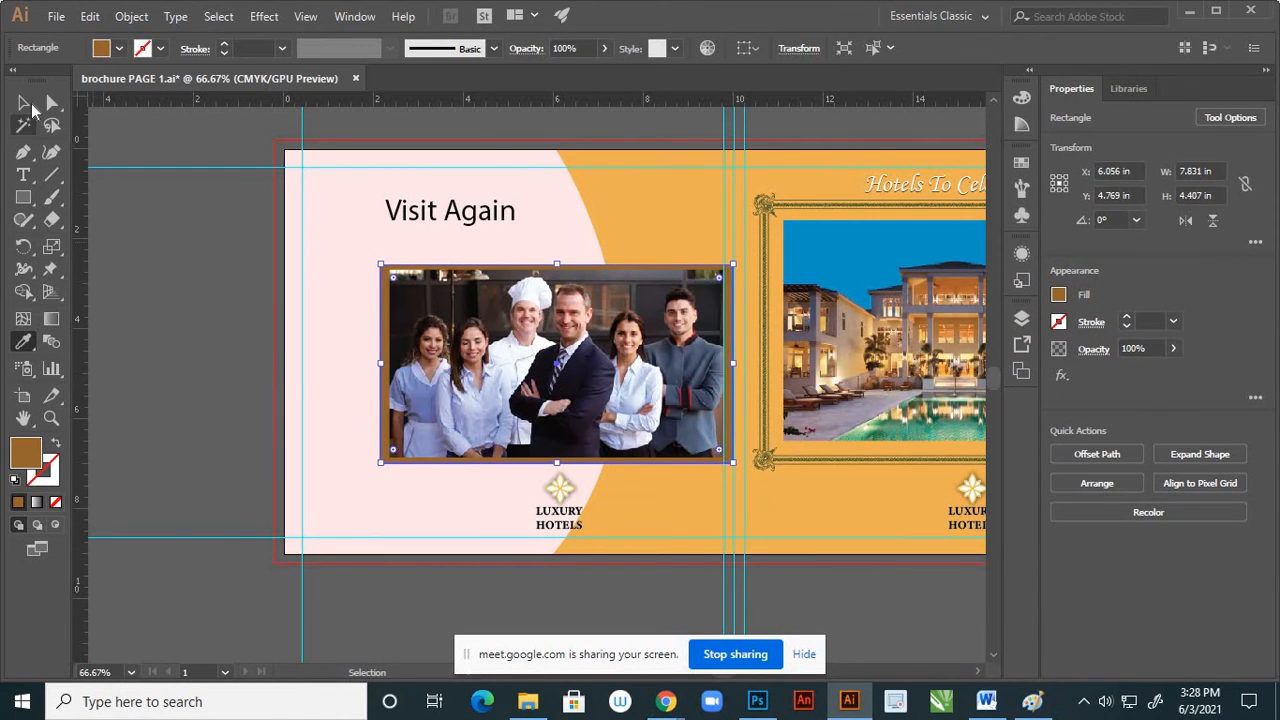
{"action": "left_click", "coordinate": [172, 350]}
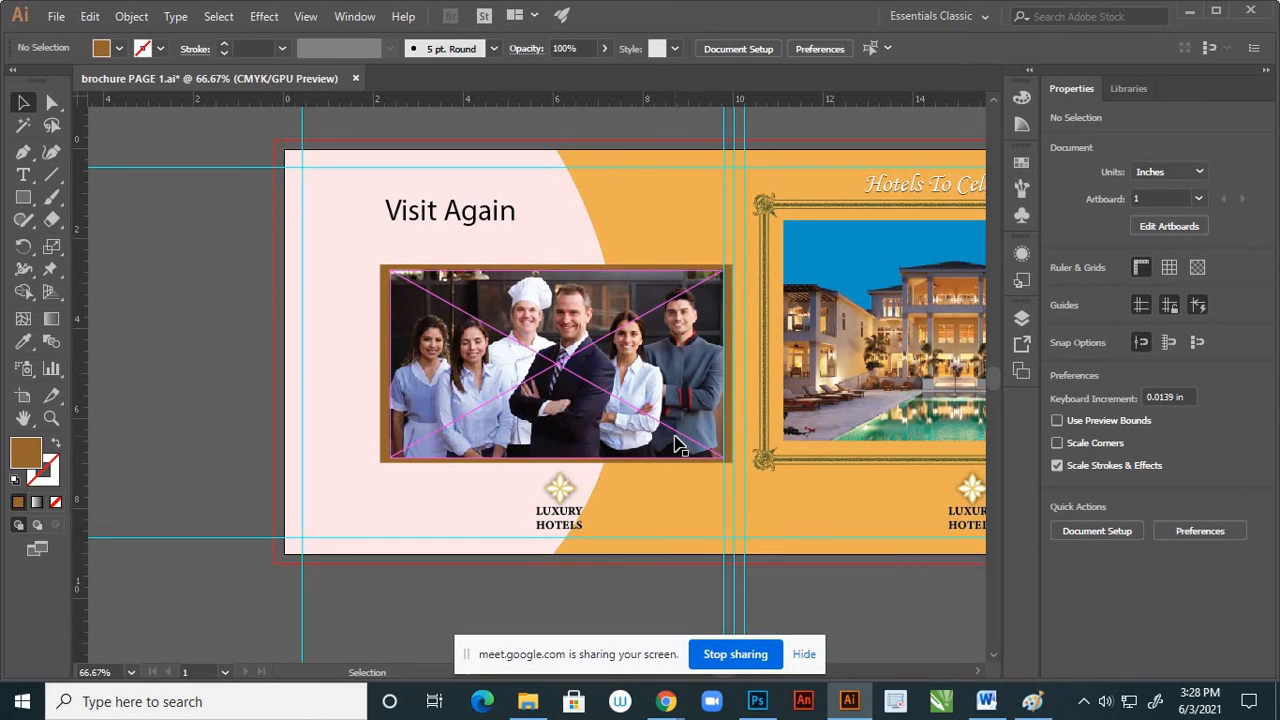
Move the brown frame's left edge inward, narrowing the frame to about 7.772 in
{"action": "scroll", "coordinate": [678, 445], "scroll_direction": "down", "scroll_amount": 1}
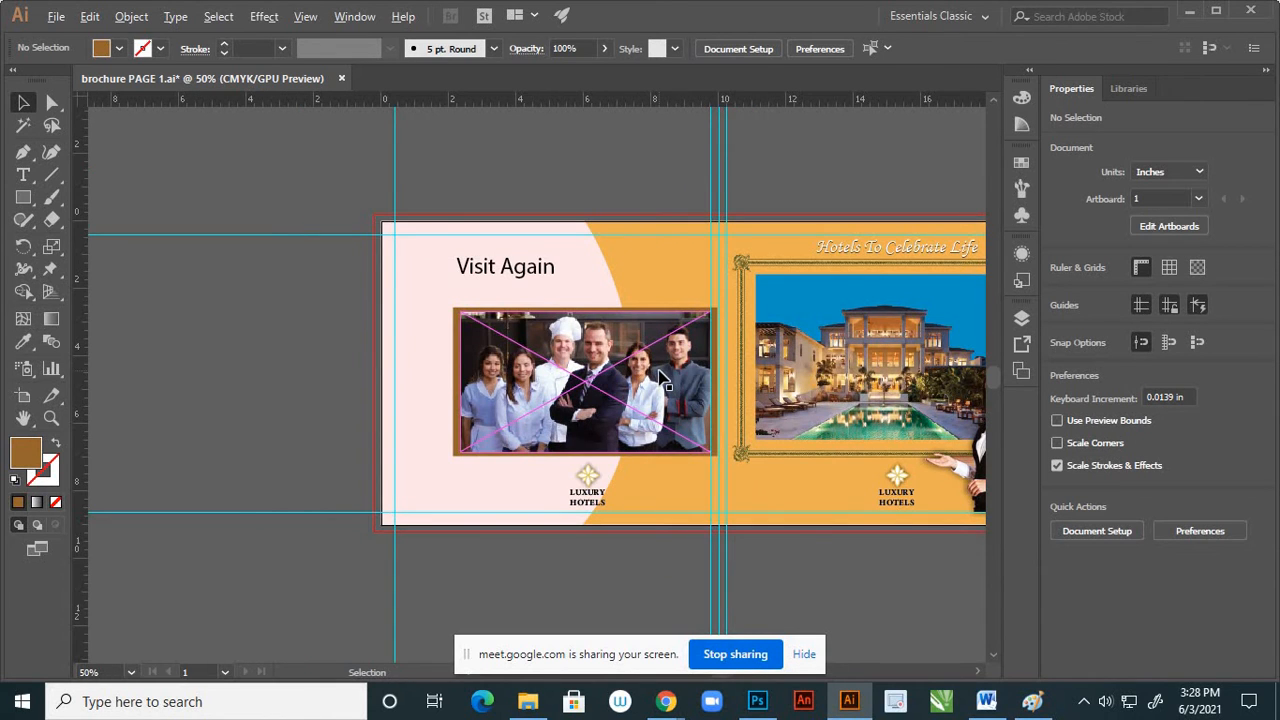
{"action": "scroll", "coordinate": [656, 366], "scroll_direction": "up", "scroll_amount": 2}
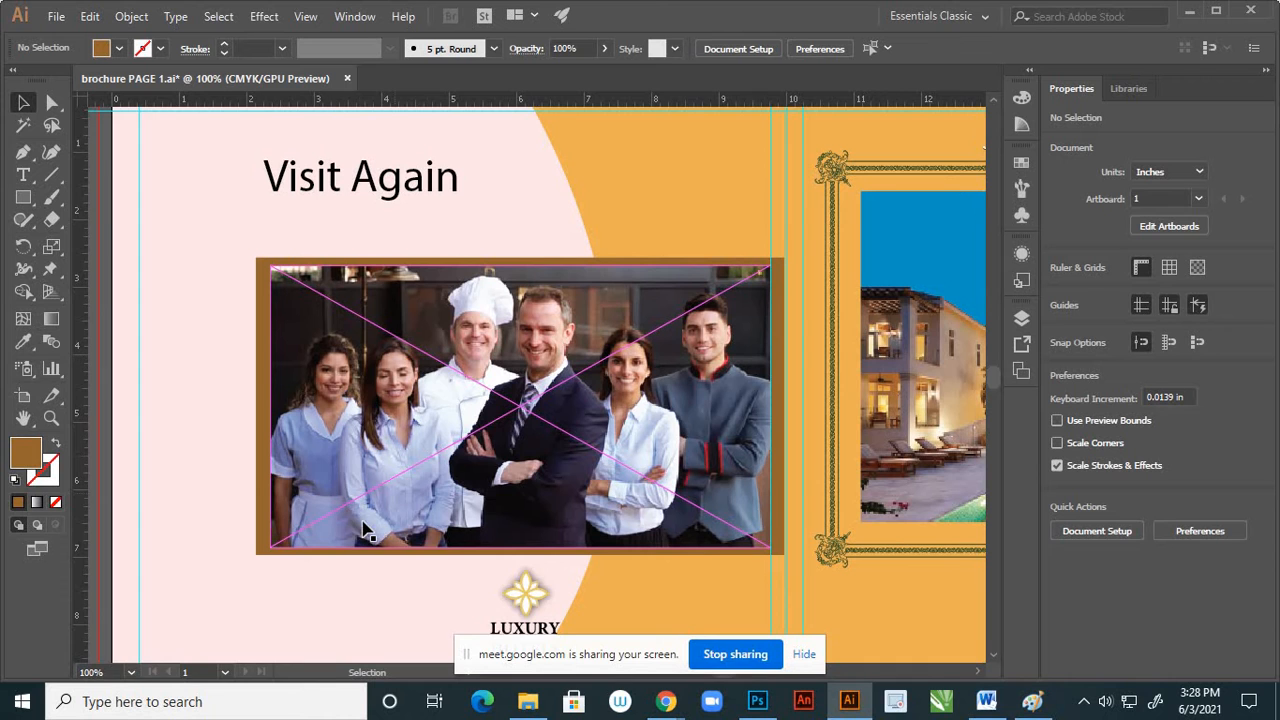
{"action": "scroll", "coordinate": [184, 379], "scroll_direction": "up", "scroll_amount": 2}
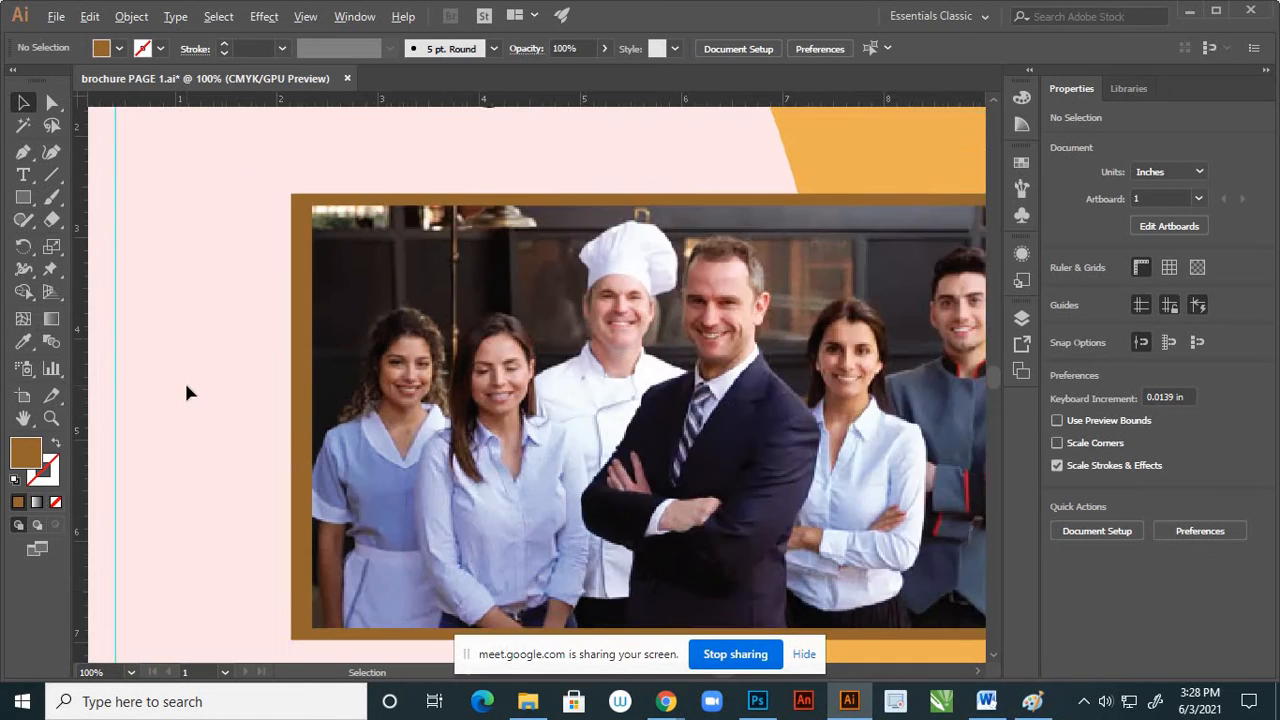
{"action": "left_click", "coordinate": [329, 429]}
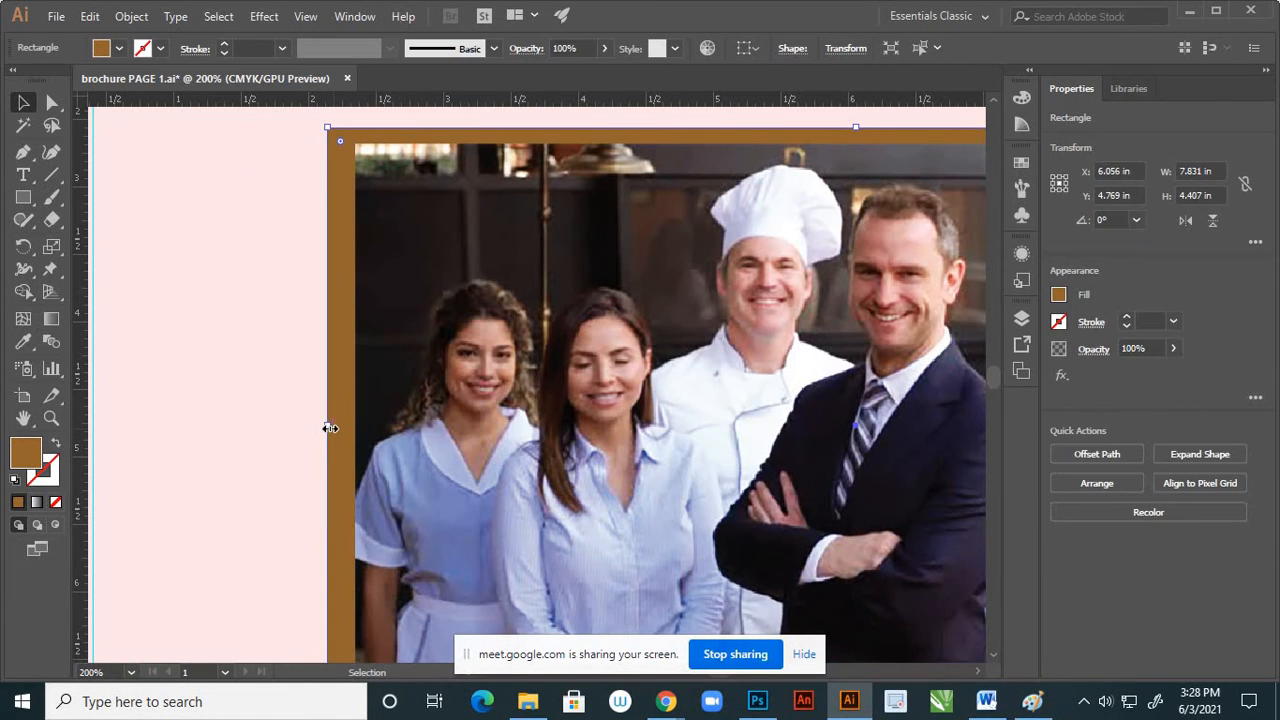
{"action": "scroll", "coordinate": [330, 428], "scroll_direction": "up", "scroll_amount": 1}
{"action": "left_click_drag", "start_coordinate": [331, 425], "coordinate": [340, 431]}
{"action": "scroll", "coordinate": [347, 434], "scroll_direction": "down", "scroll_amount": 2}
{"action": "scroll", "coordinate": [347, 434], "scroll_direction": "down", "scroll_amount": 3}
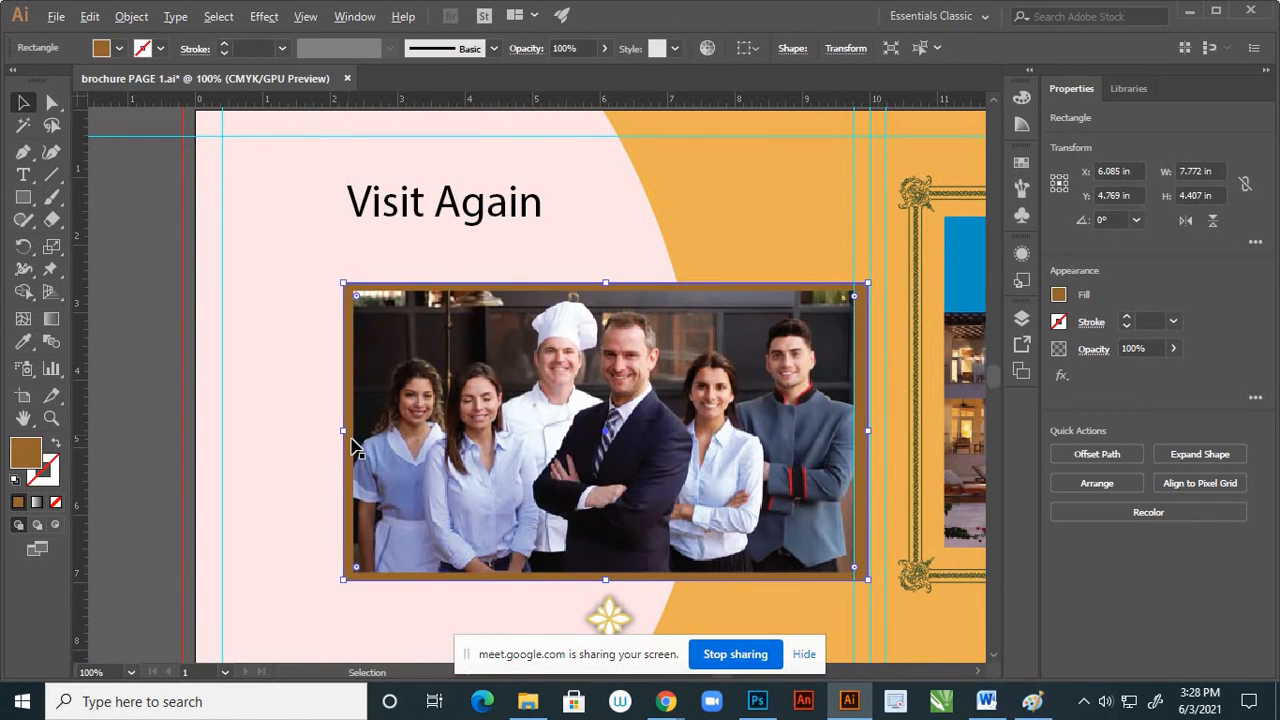
Try to stretch the staff photo's left edge outward to a width of about 7.454 in
{"action": "left_click", "coordinate": [802, 455]}
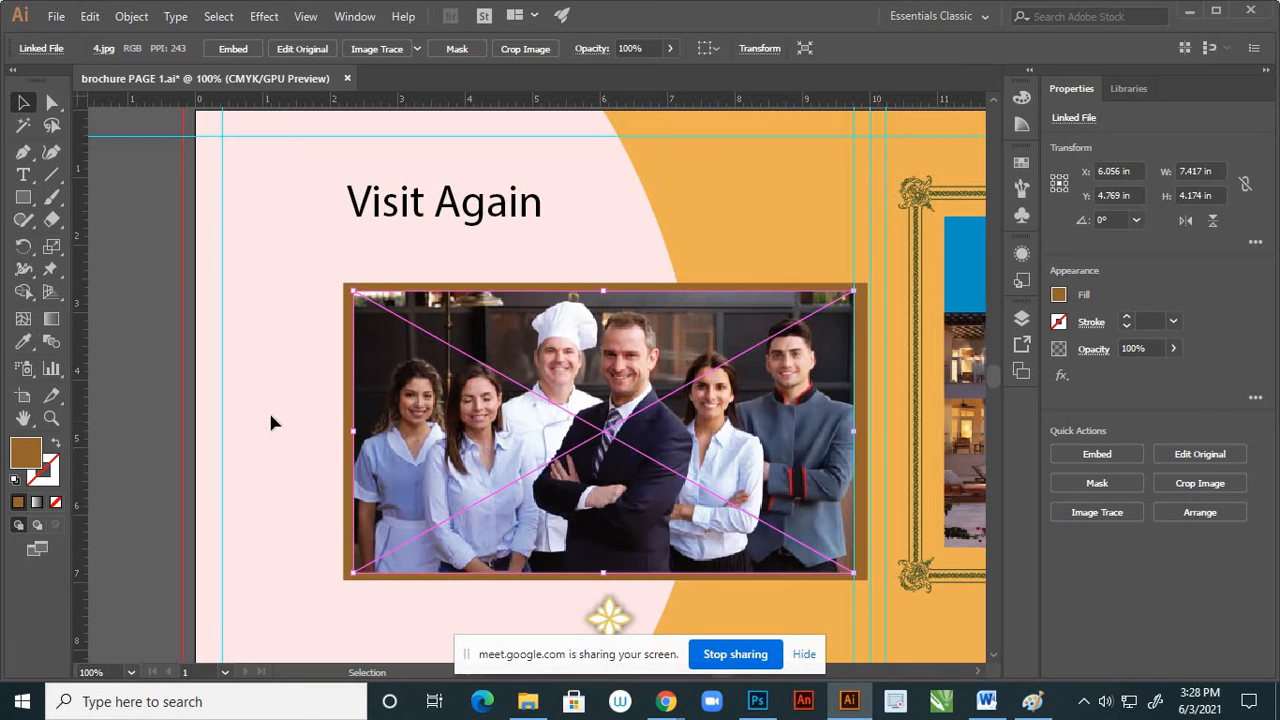
{"action": "scroll", "coordinate": [270, 422], "scroll_direction": "up", "scroll_amount": 3}
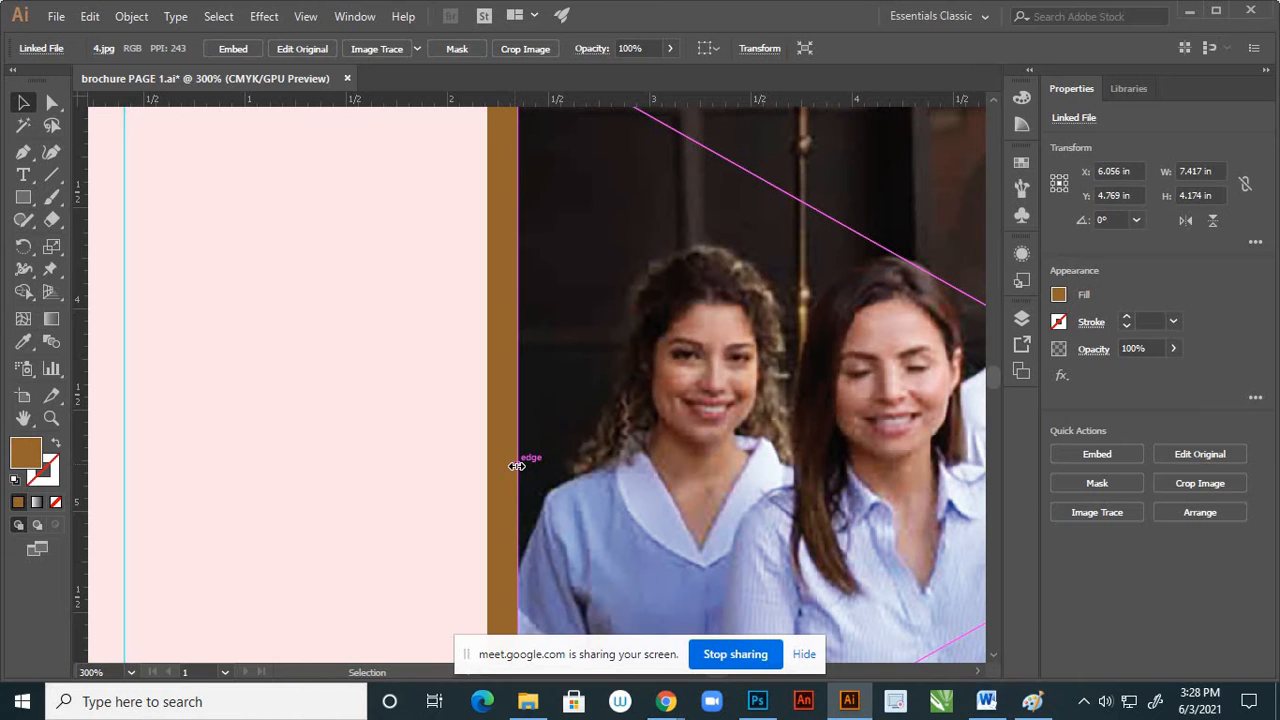
{"action": "left_click_drag", "start_coordinate": [511, 467], "coordinate": [510, 467]}
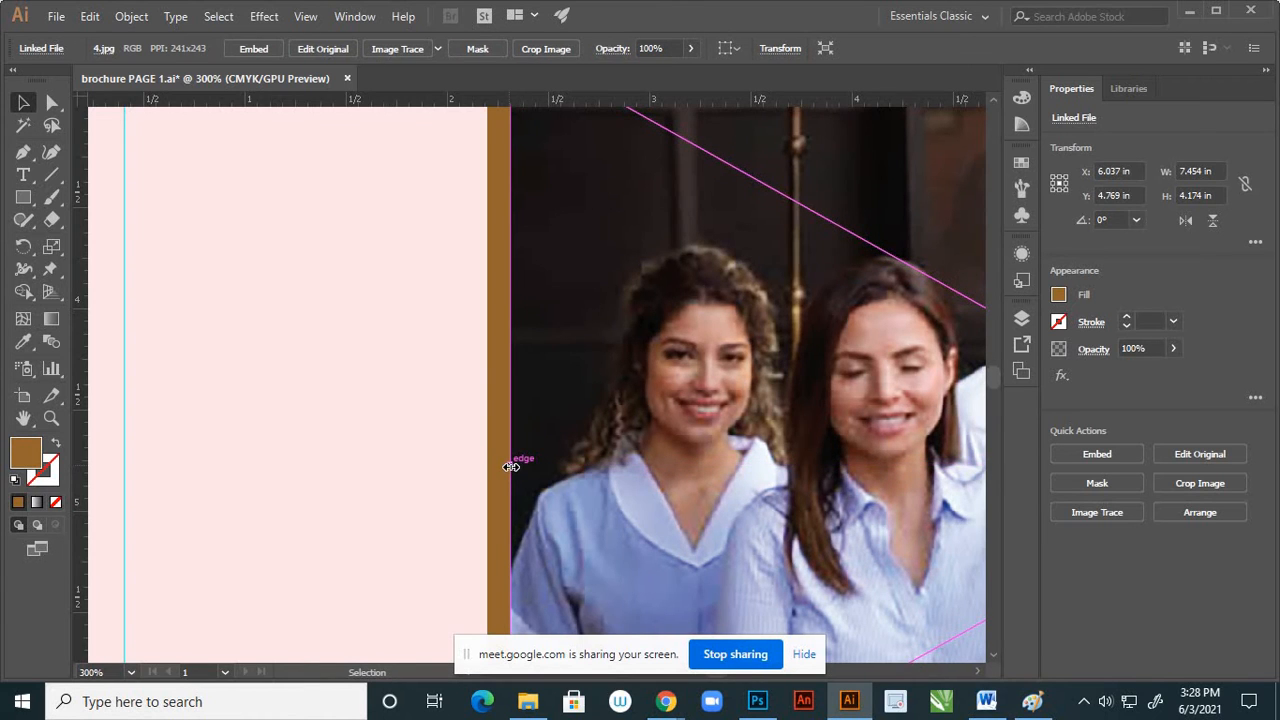
{"action": "key", "text": "ctrl+z"}
Move the brown frame's left edge outward so that the frame is about 7.814 in wide
{"action": "left_click", "coordinate": [497, 439]}
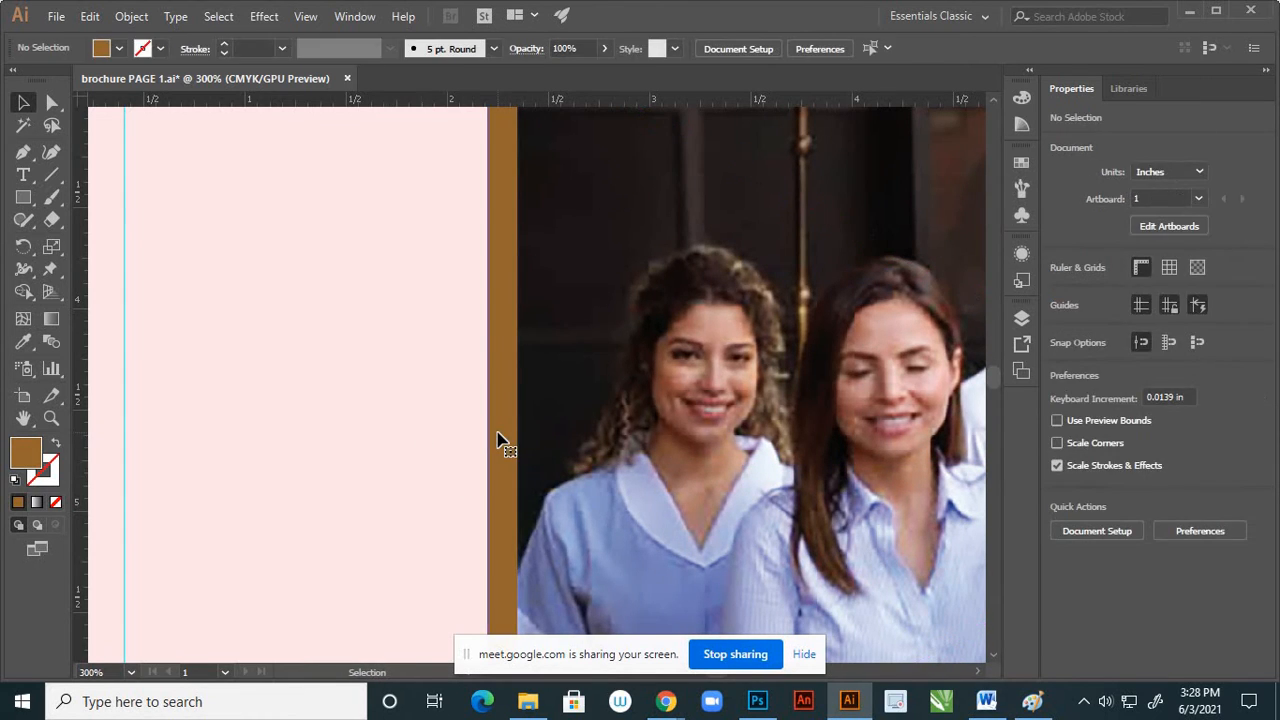
{"action": "left_click", "coordinate": [491, 462]}
{"action": "left_click_drag", "start_coordinate": [484, 463], "coordinate": [481, 464]}
{"action": "scroll", "coordinate": [481, 462], "scroll_direction": "down", "scroll_amount": 4}
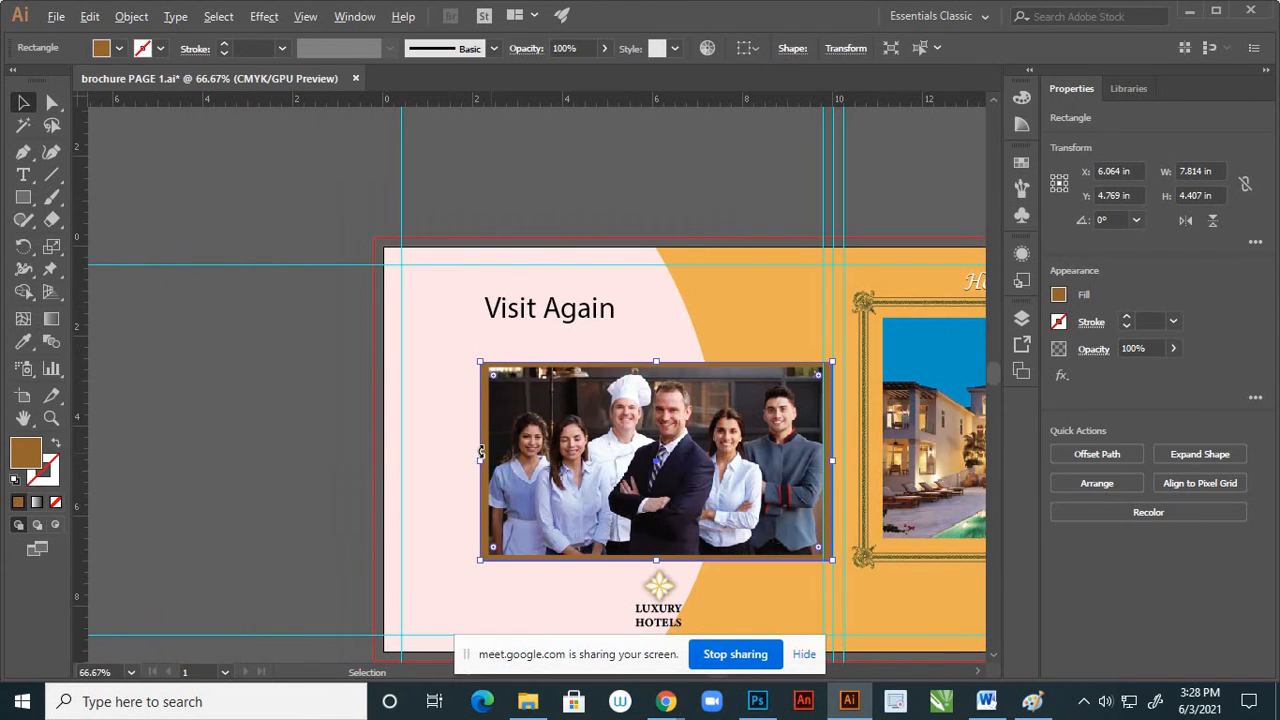
{"action": "left_click", "coordinate": [345, 425]}
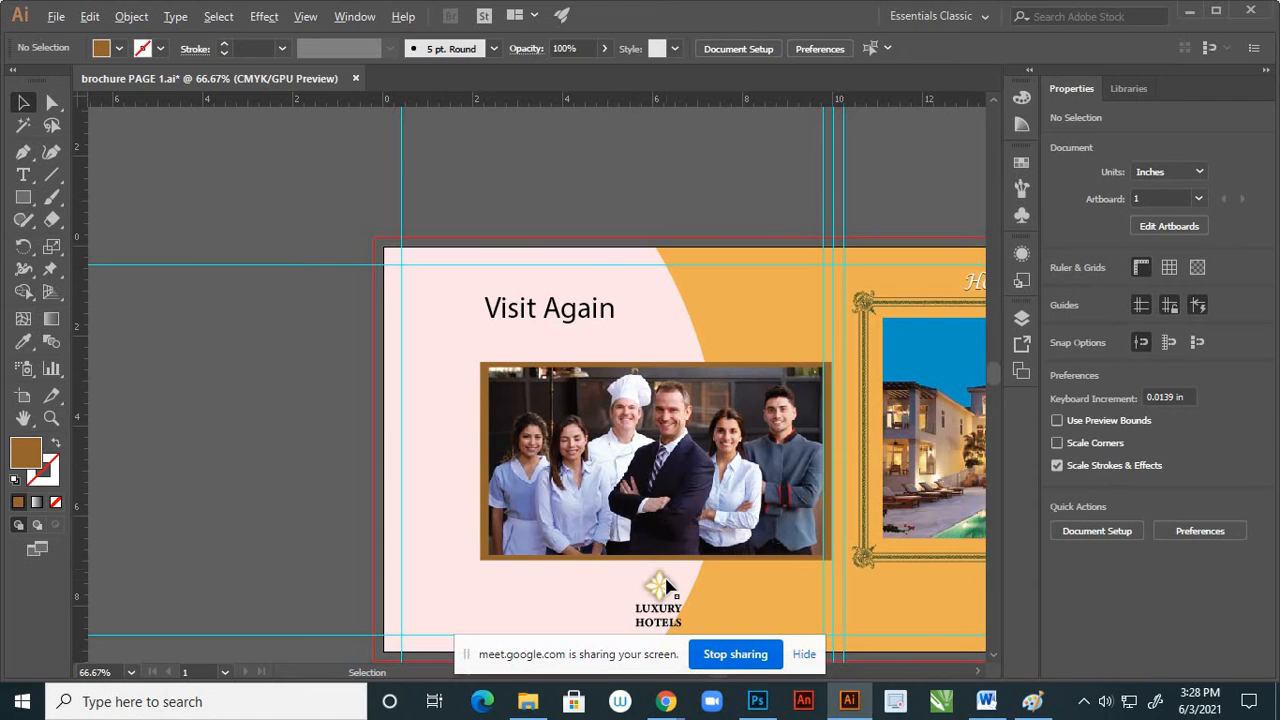
Extend the brown frame's bottom edge downward to a frame height of about 4.448 in
{"action": "scroll", "coordinate": [668, 575], "scroll_direction": "up", "scroll_amount": 3}
{"action": "scroll", "coordinate": [670, 575], "scroll_direction": "up", "scroll_amount": 3}
{"action": "left_click", "coordinate": [694, 522]}
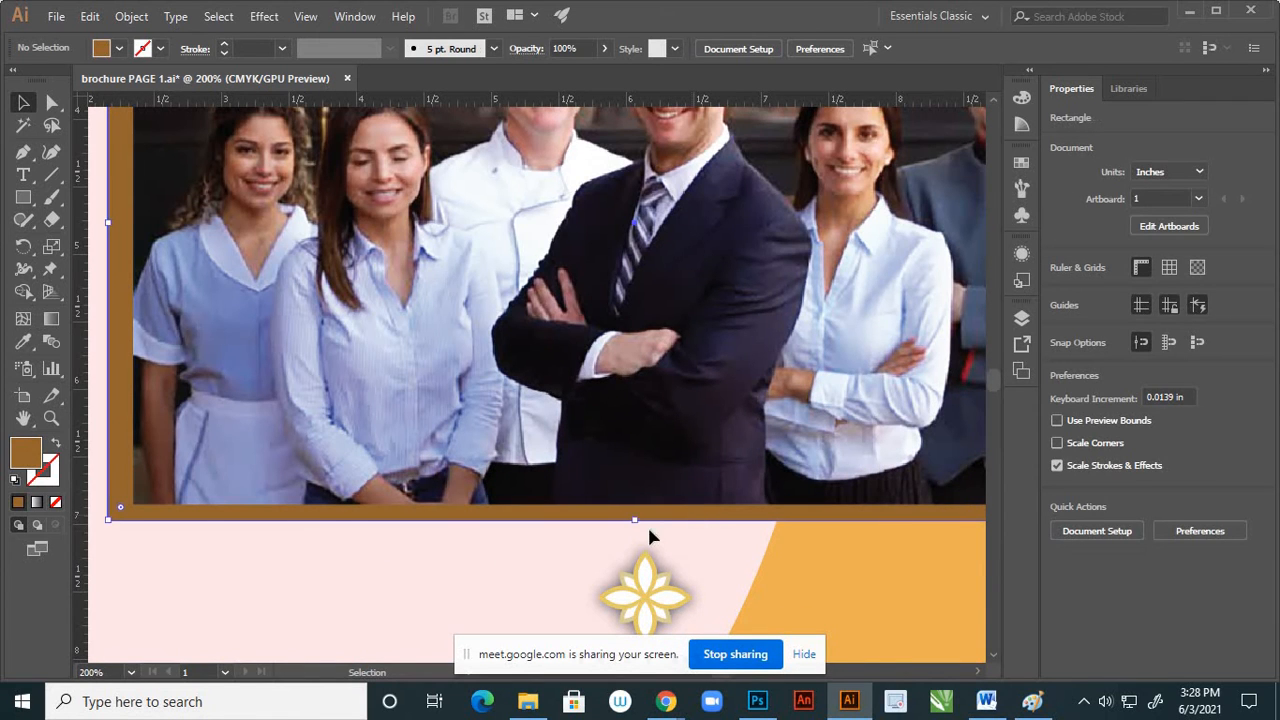
{"action": "left_click_drag", "start_coordinate": [636, 523], "coordinate": [635, 529]}
{"action": "scroll", "coordinate": [652, 460], "scroll_direction": "down", "scroll_amount": 4}
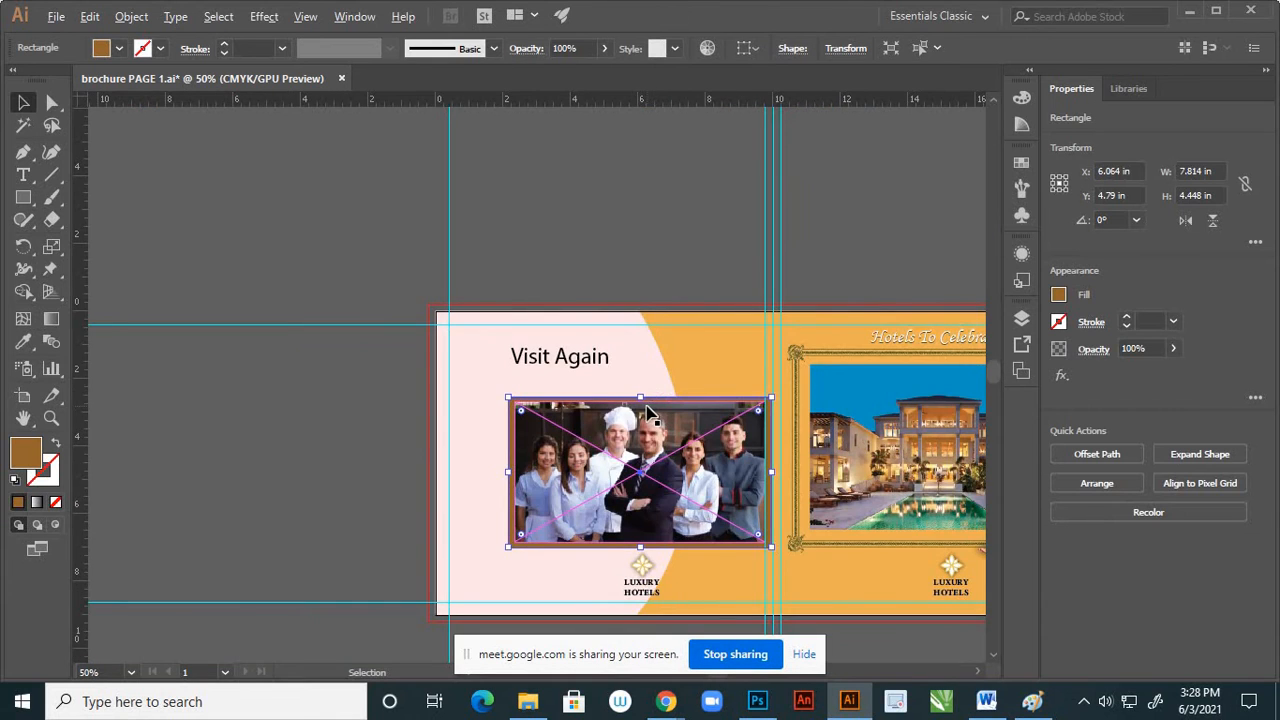
Raise the brown frame's top edge to a frame height of about 4.486 in
{"action": "scroll", "coordinate": [646, 412], "scroll_direction": "up", "scroll_amount": 5}
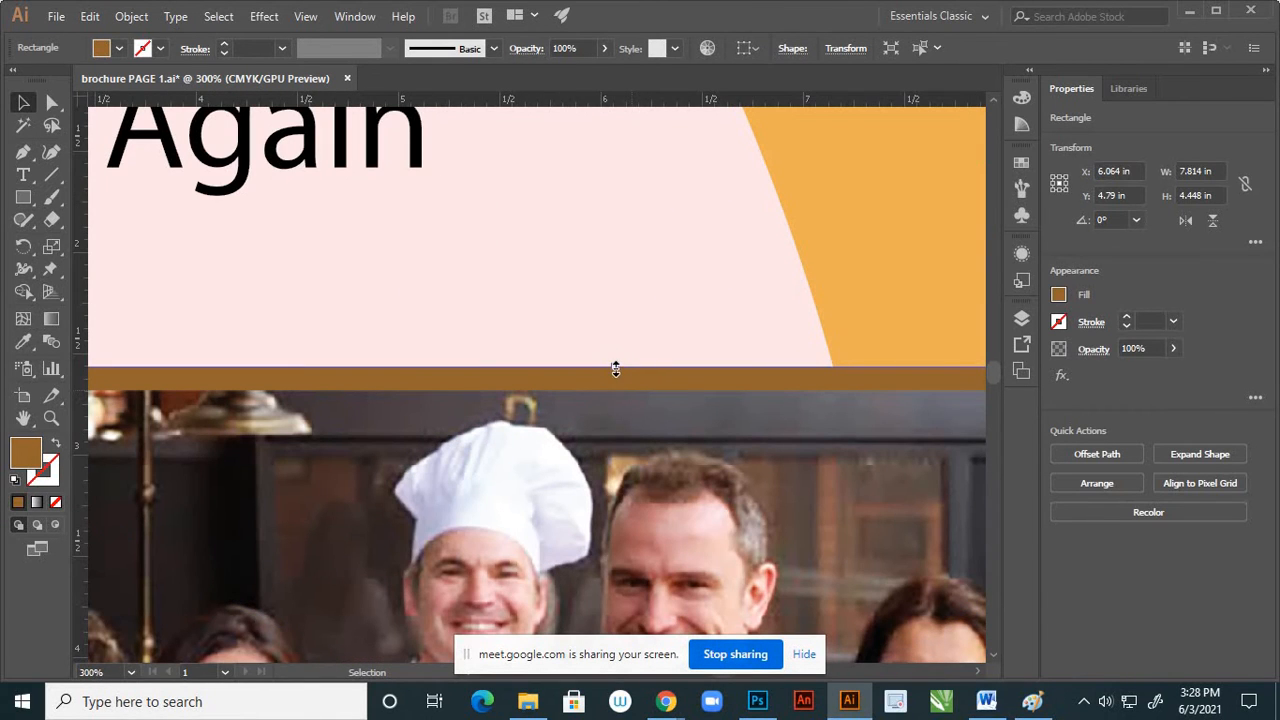
{"action": "left_click_drag", "start_coordinate": [615, 369], "coordinate": [616, 360]}
{"action": "scroll", "coordinate": [616, 360], "scroll_direction": "down", "scroll_amount": 2}
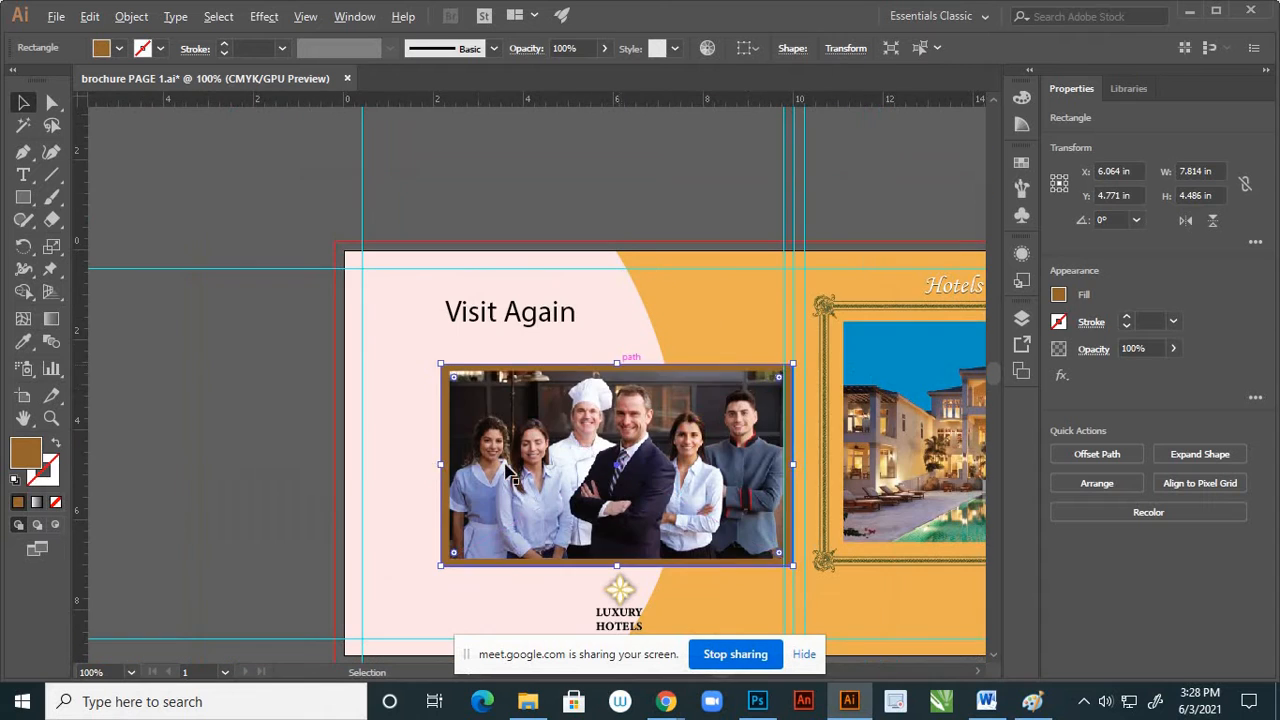
{"action": "left_click", "coordinate": [286, 455]}
{"action": "scroll", "coordinate": [660, 460], "scroll_direction": "down", "scroll_amount": 2}
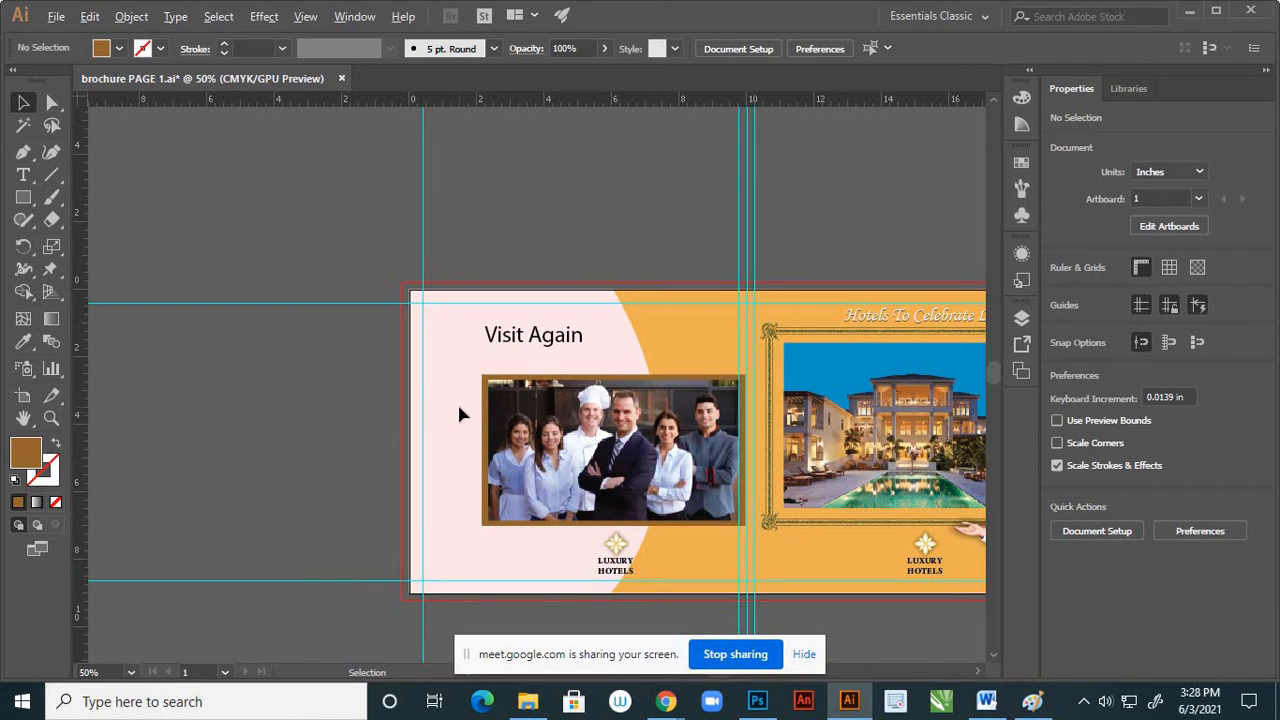
Examine the framed staff photo's border and its balance with the rest of the brochure spread
{"action": "scroll", "coordinate": [457, 411], "scroll_direction": "down", "scroll_amount": 2}
{"action": "scroll", "coordinate": [430, 369], "scroll_direction": "up", "scroll_amount": 3}
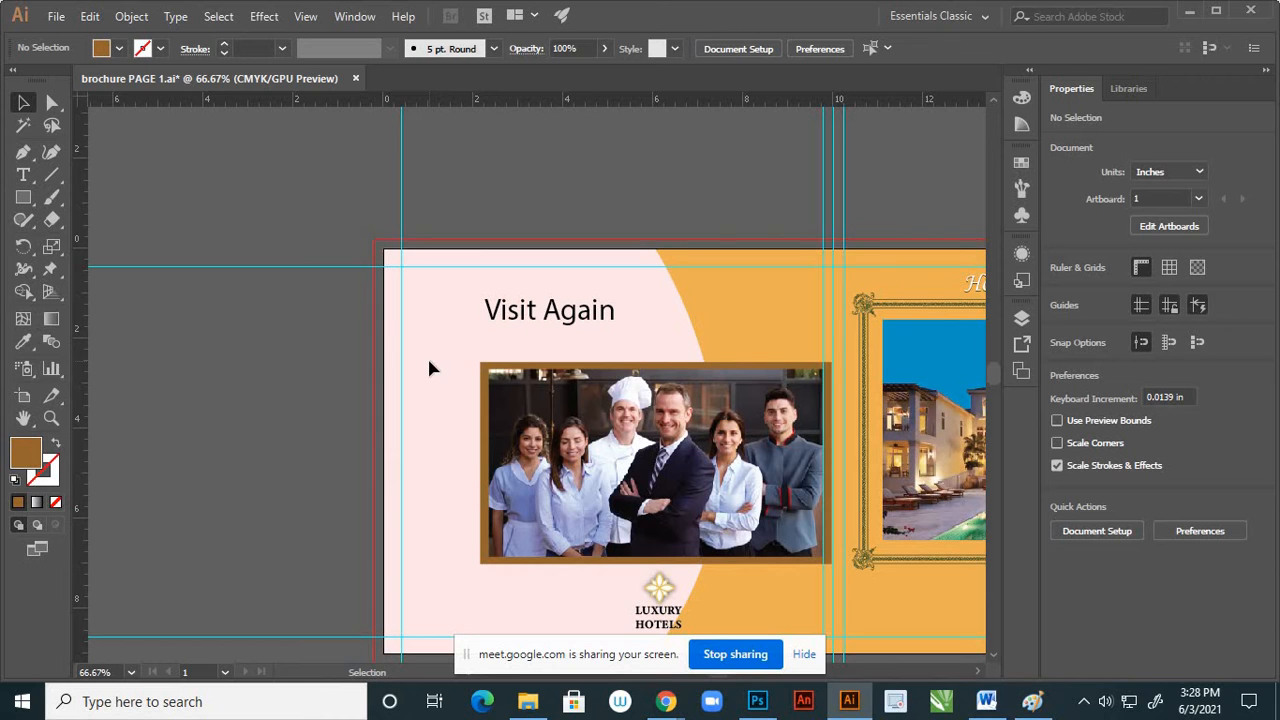
{"action": "scroll", "coordinate": [444, 375], "scroll_direction": "down", "scroll_amount": 1}
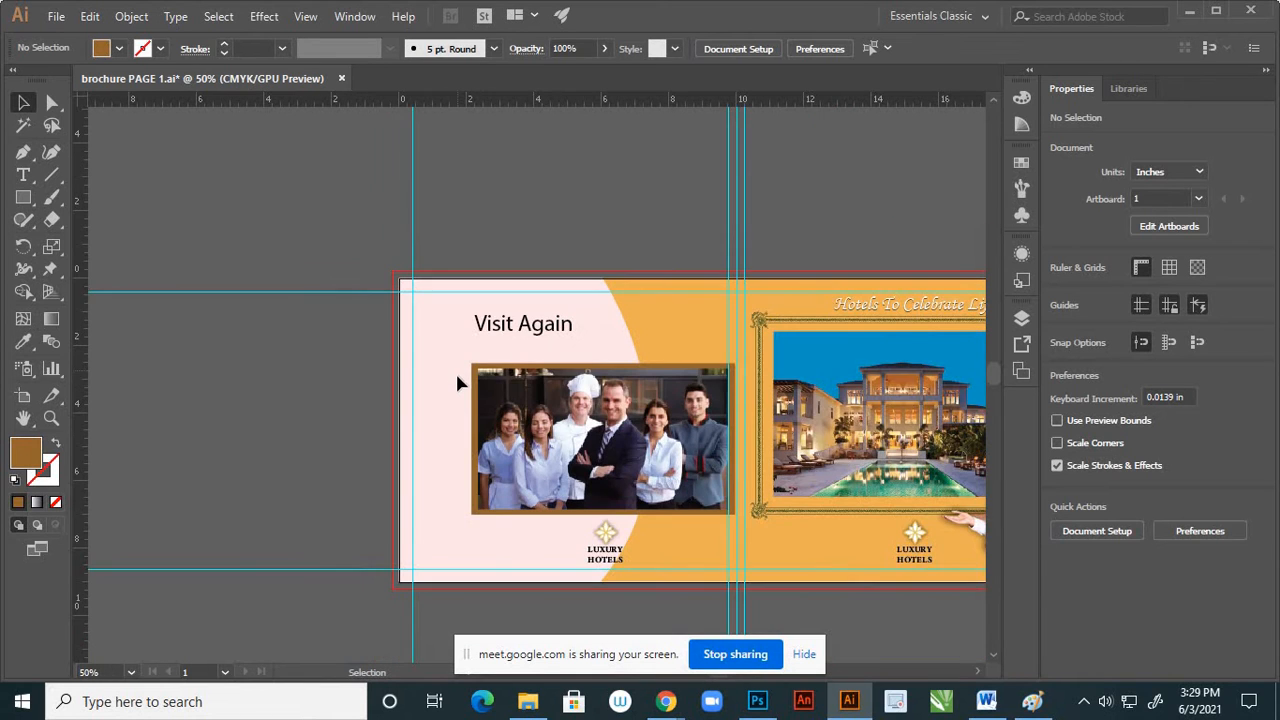
{"action": "scroll", "coordinate": [447, 395], "scroll_direction": "down", "scroll_amount": 1}
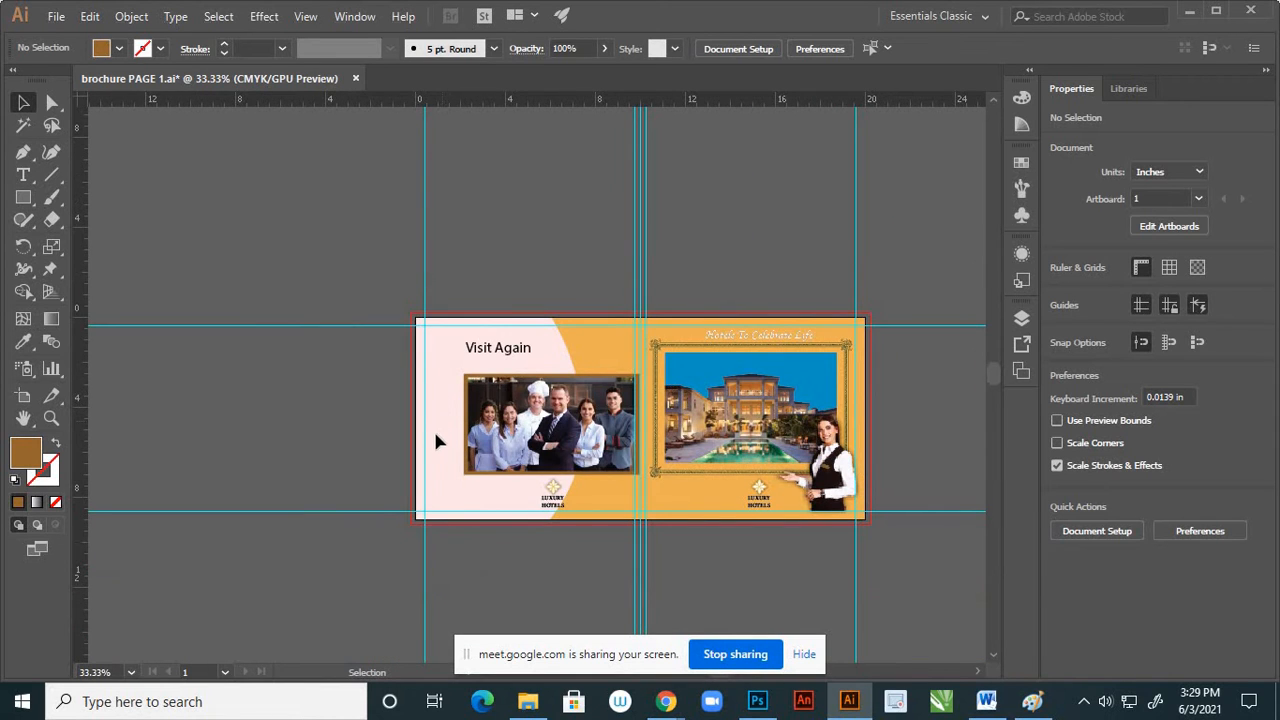
{"action": "scroll", "coordinate": [515, 412], "scroll_direction": "up", "scroll_amount": 1}
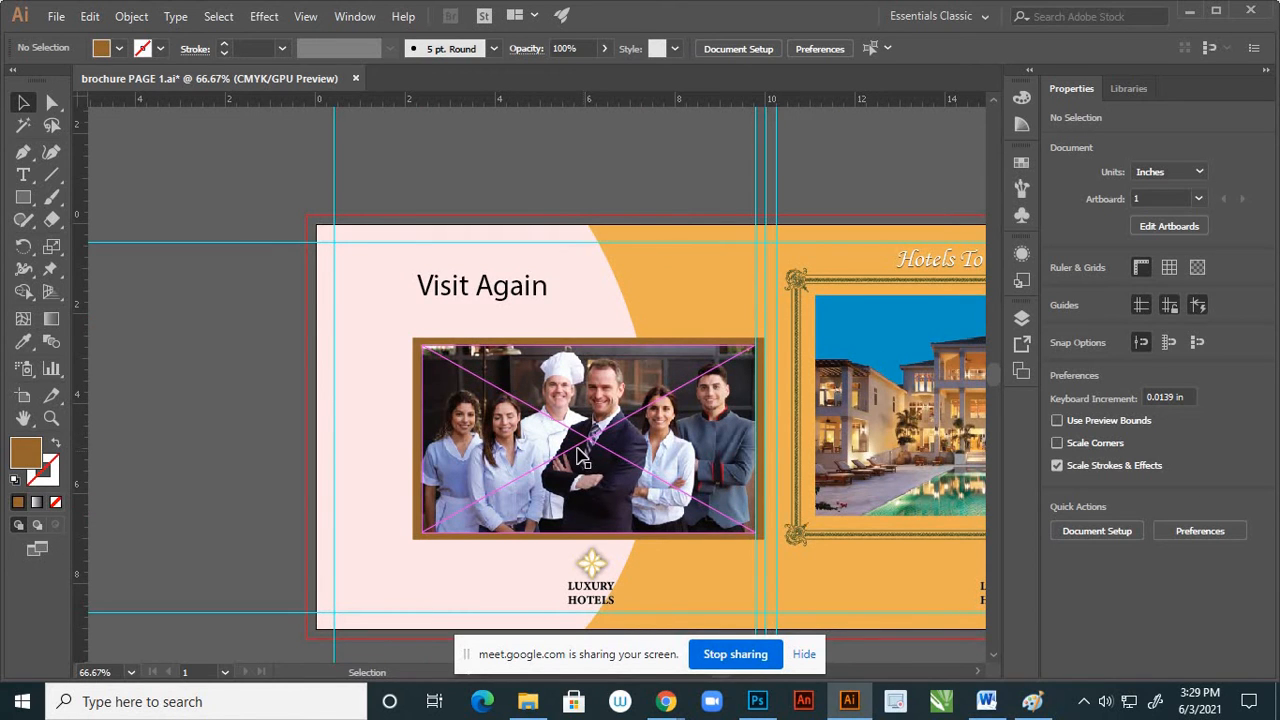
{"action": "scroll", "coordinate": [490, 455], "scroll_direction": "down", "scroll_amount": 1}
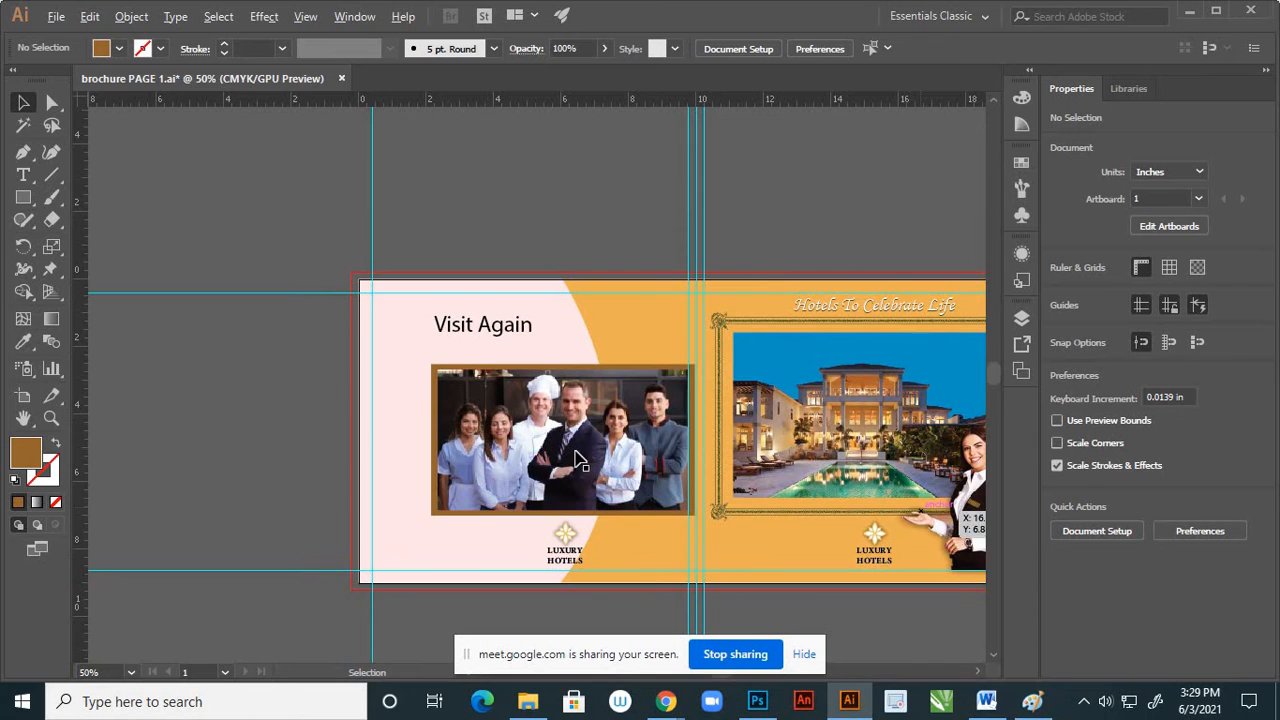
{"action": "scroll", "coordinate": [537, 462], "scroll_direction": "up", "scroll_amount": 2}
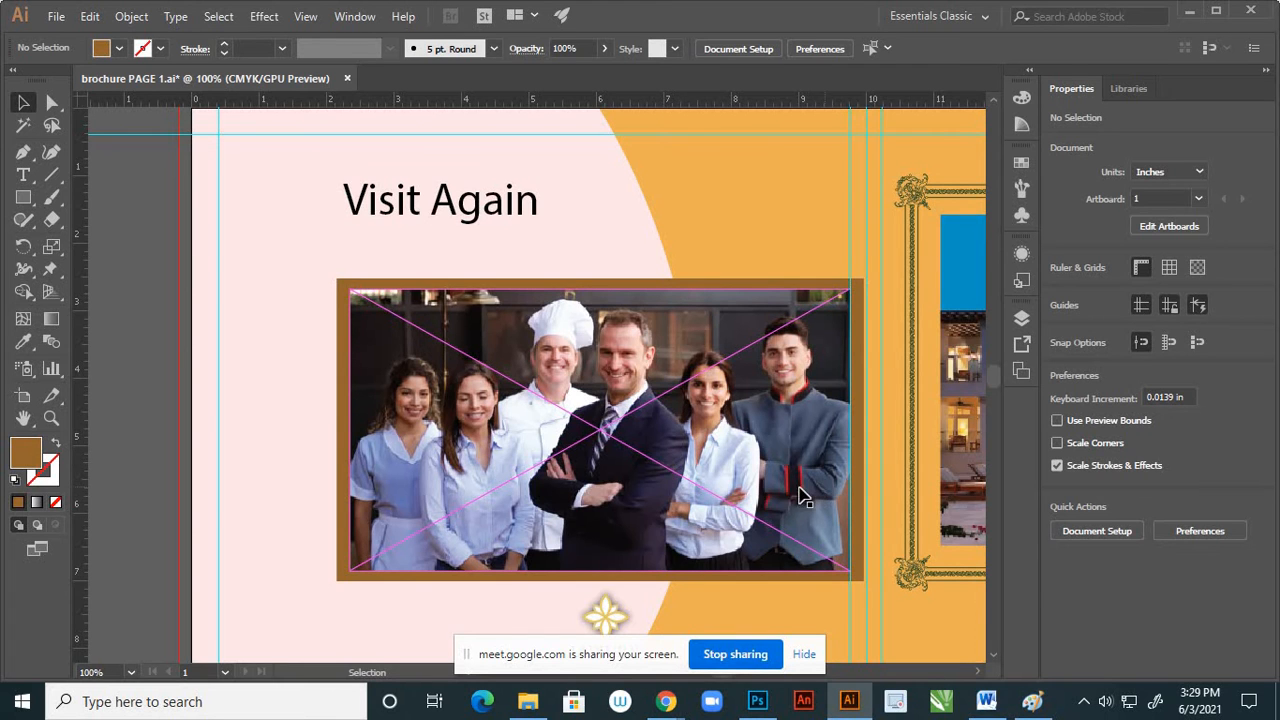
{"action": "scroll", "coordinate": [795, 503], "scroll_direction": "up", "scroll_amount": 2, "text": "alt"}
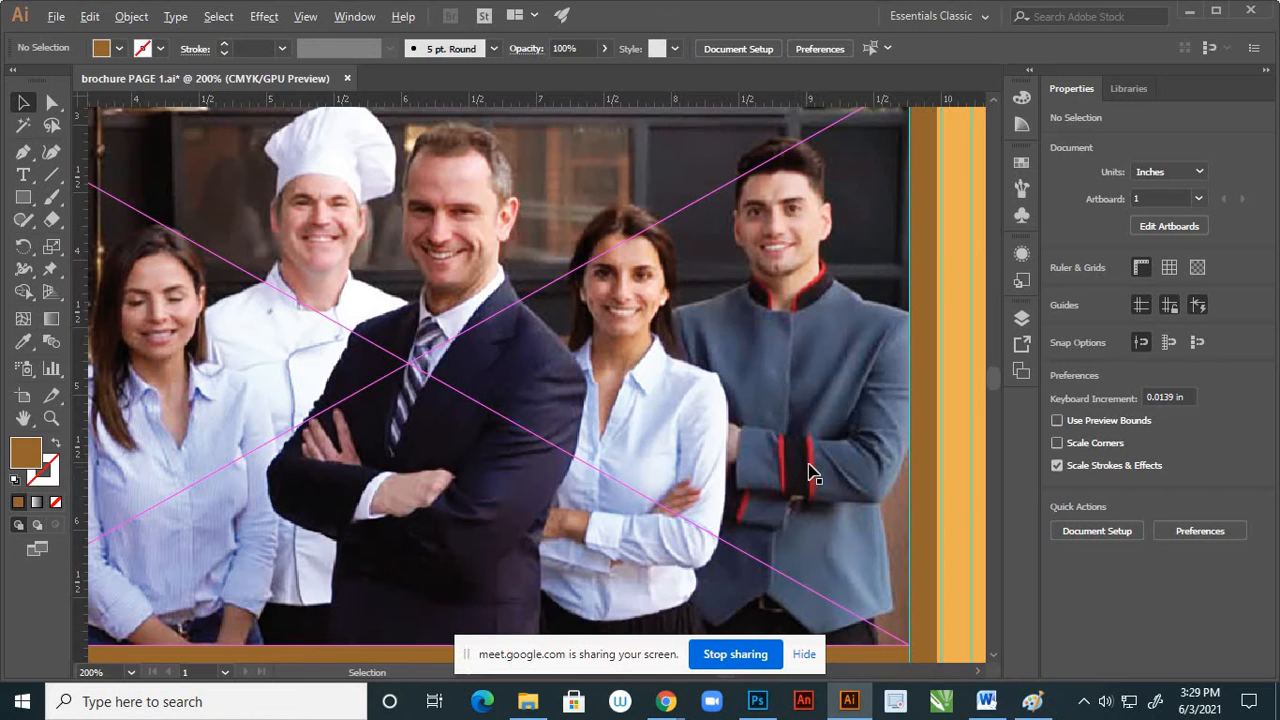
{"action": "scroll", "coordinate": [815, 468], "scroll_direction": "down", "scroll_amount": 2, "text": "alt"}
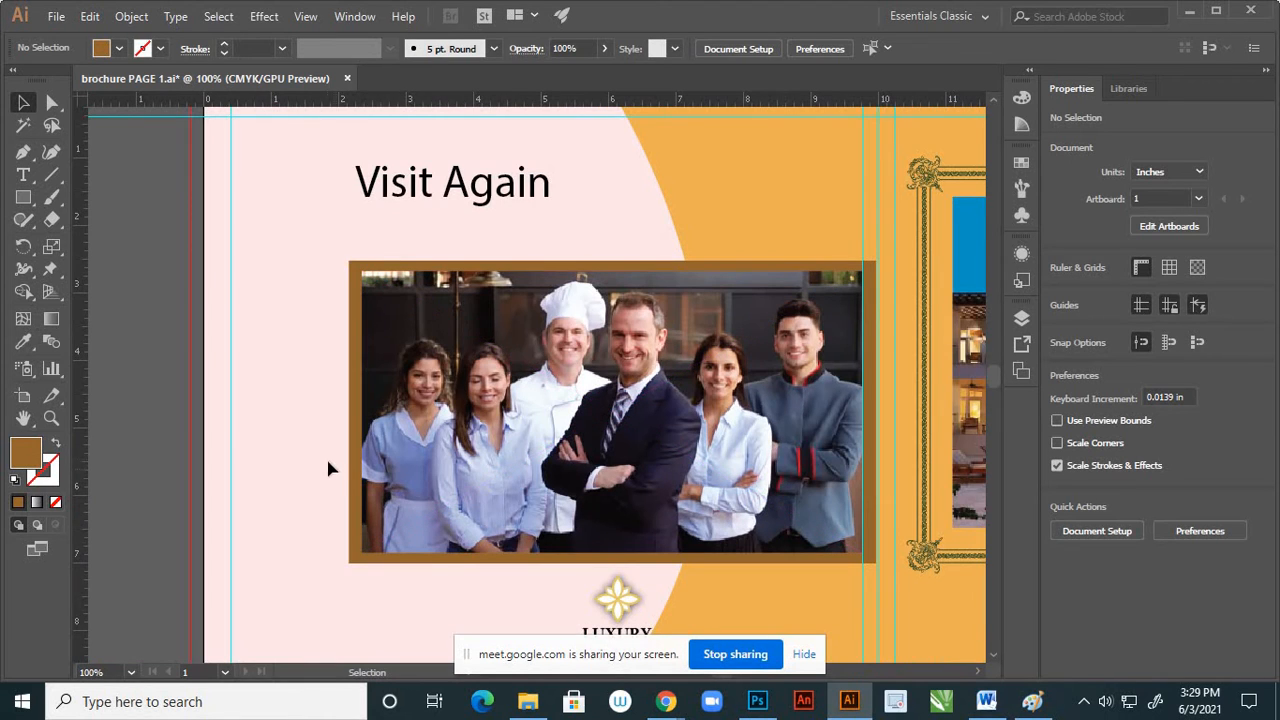
Unlock the page 1 layer and its pale pink background rectangle, and select that rectangle
{"action": "left_click", "coordinate": [1021, 318]}
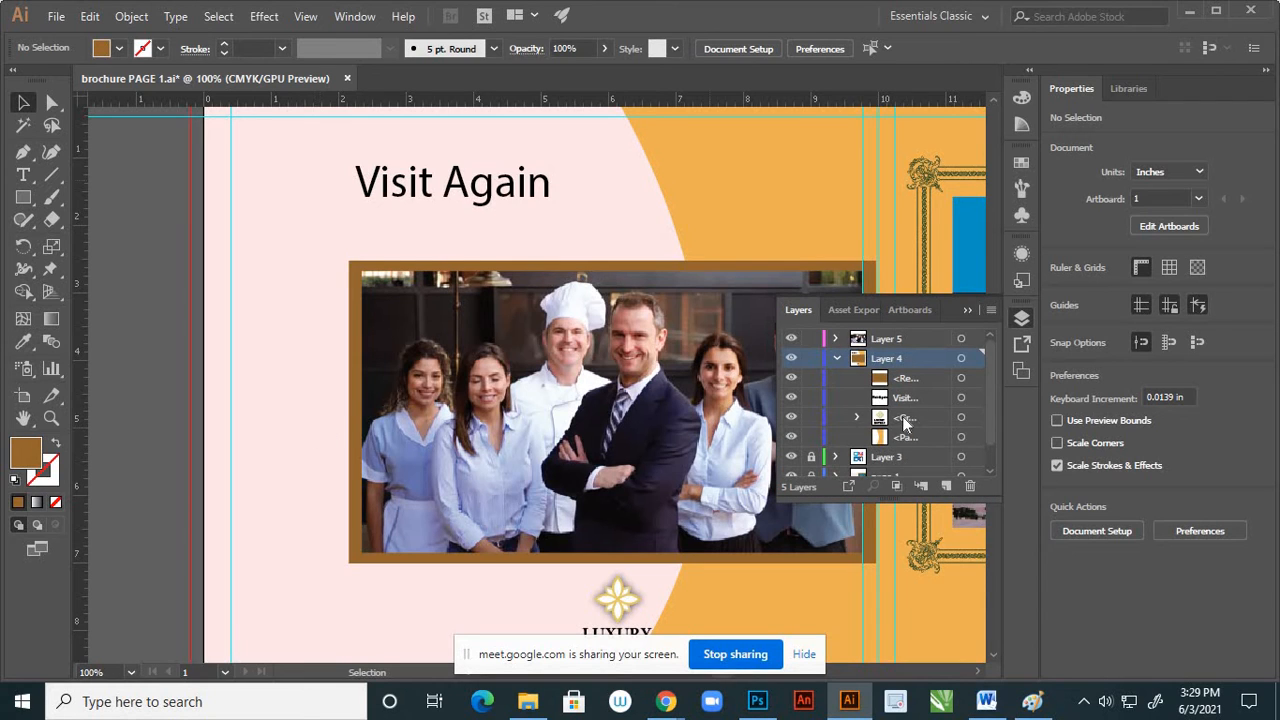
{"action": "scroll", "coordinate": [903, 416], "scroll_direction": "down", "scroll_amount": 2}
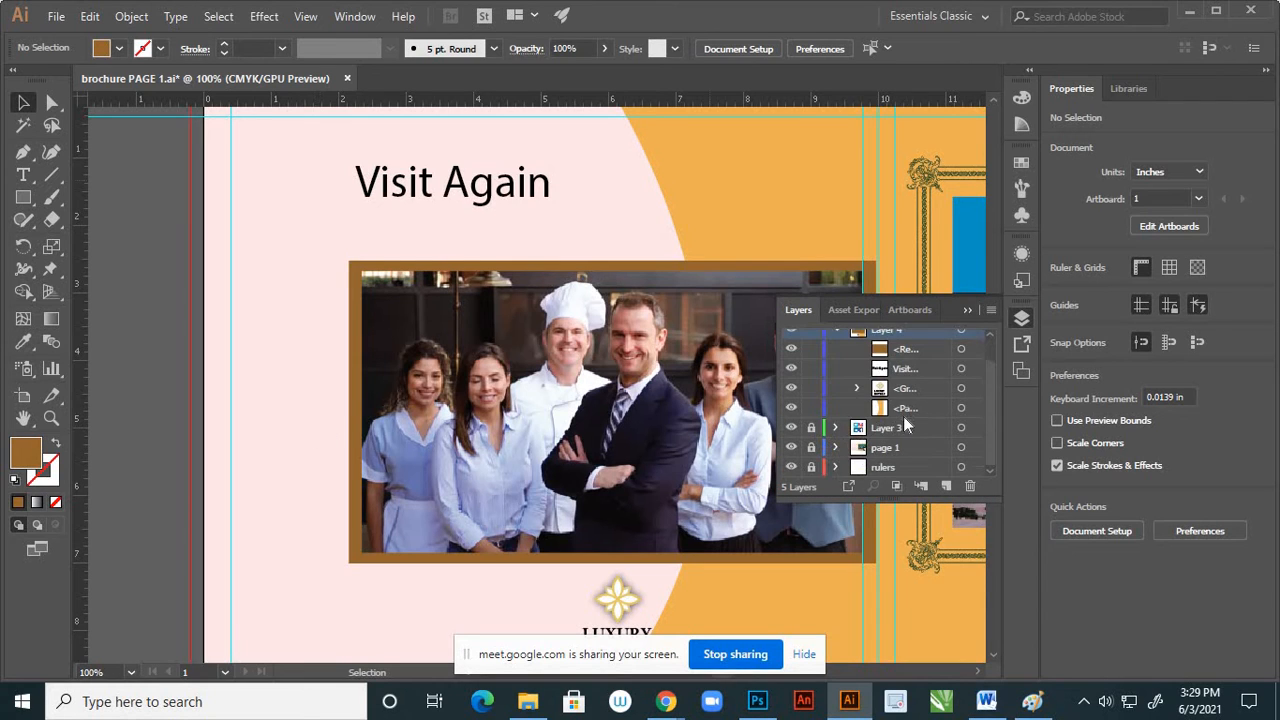
{"action": "left_click", "coordinate": [790, 447]}
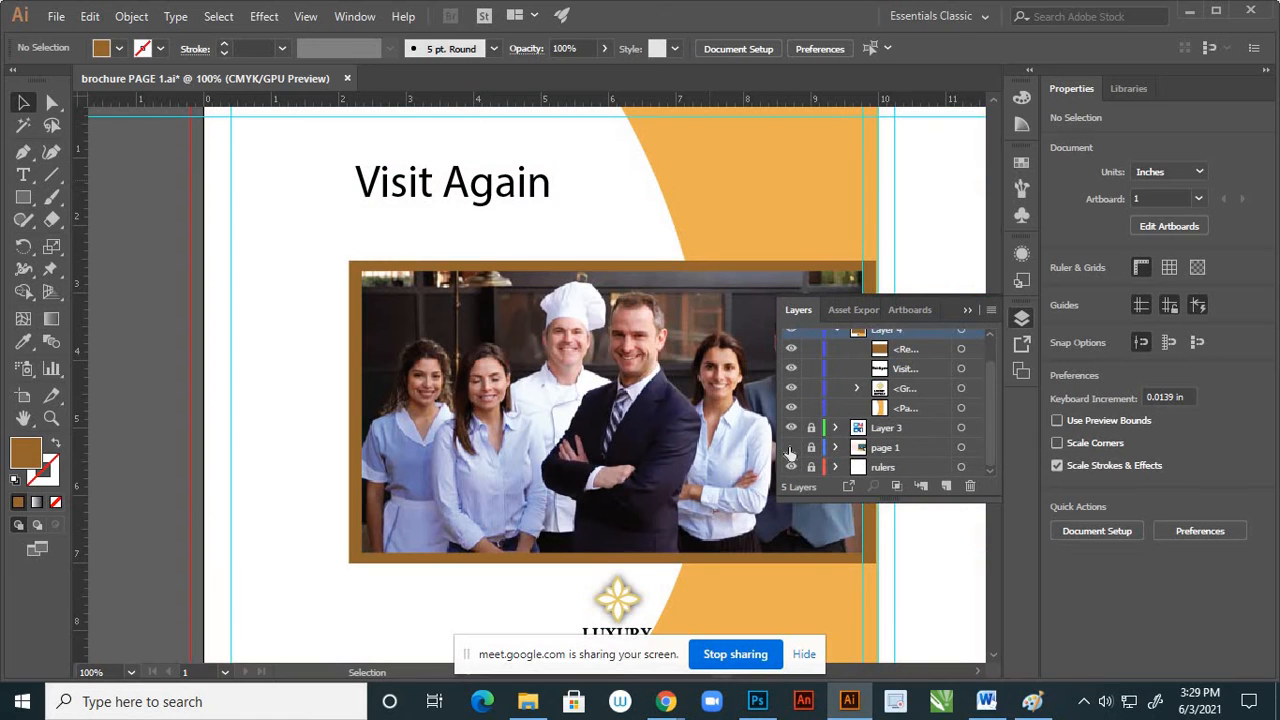
{"action": "left_click", "coordinate": [790, 447]}
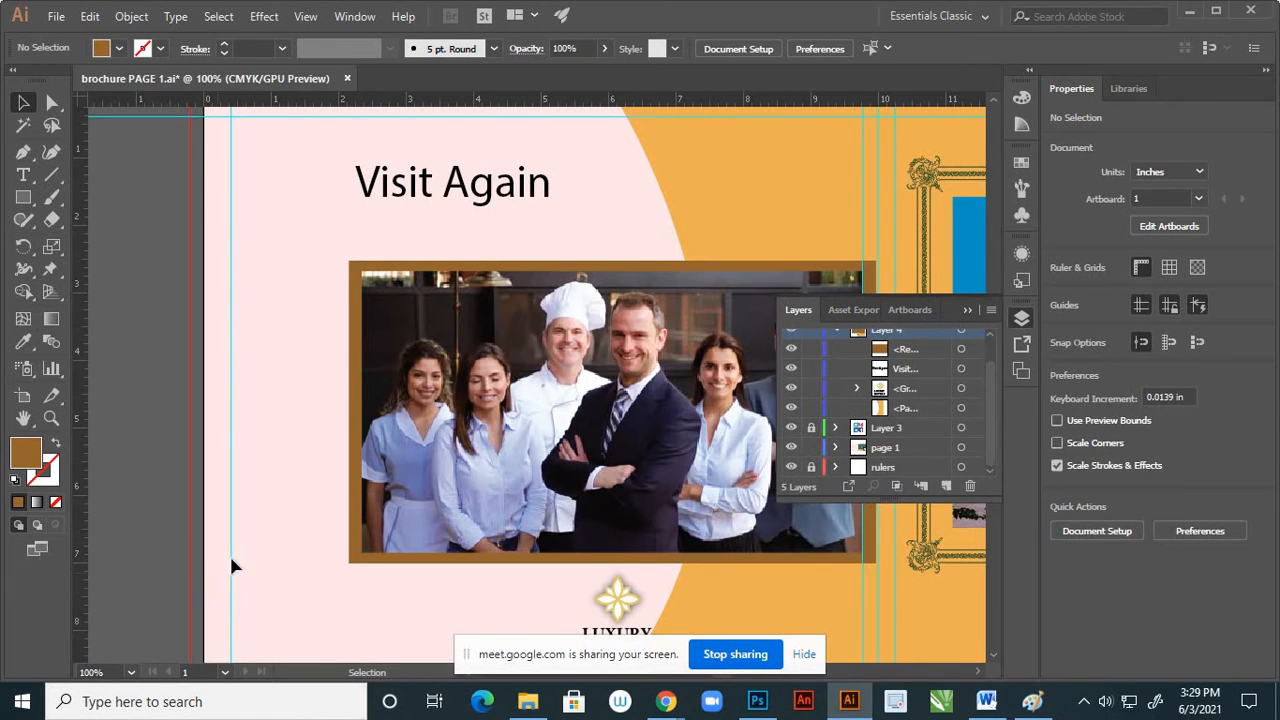
{"action": "left_click", "coordinate": [837, 447]}
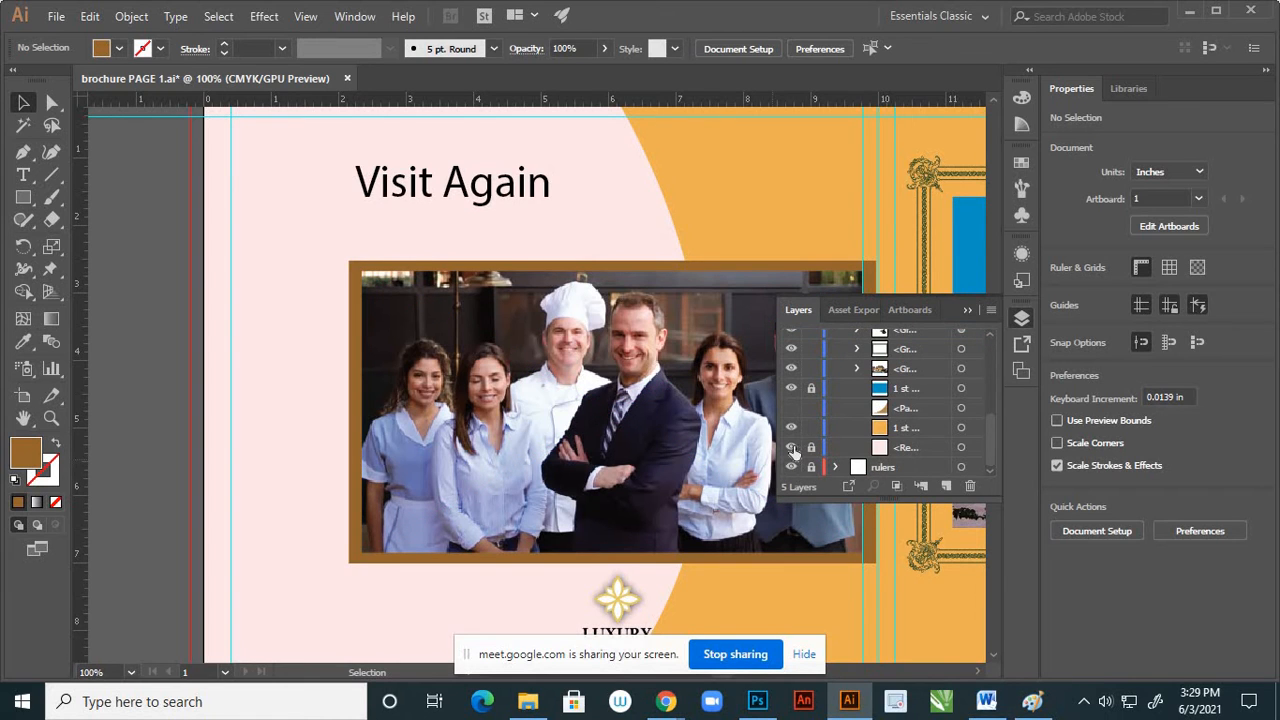
{"action": "left_click", "coordinate": [791, 447]}
{"action": "left_click", "coordinate": [791, 447]}
{"action": "left_click", "coordinate": [811, 447]}
{"action": "left_click", "coordinate": [960, 447]}
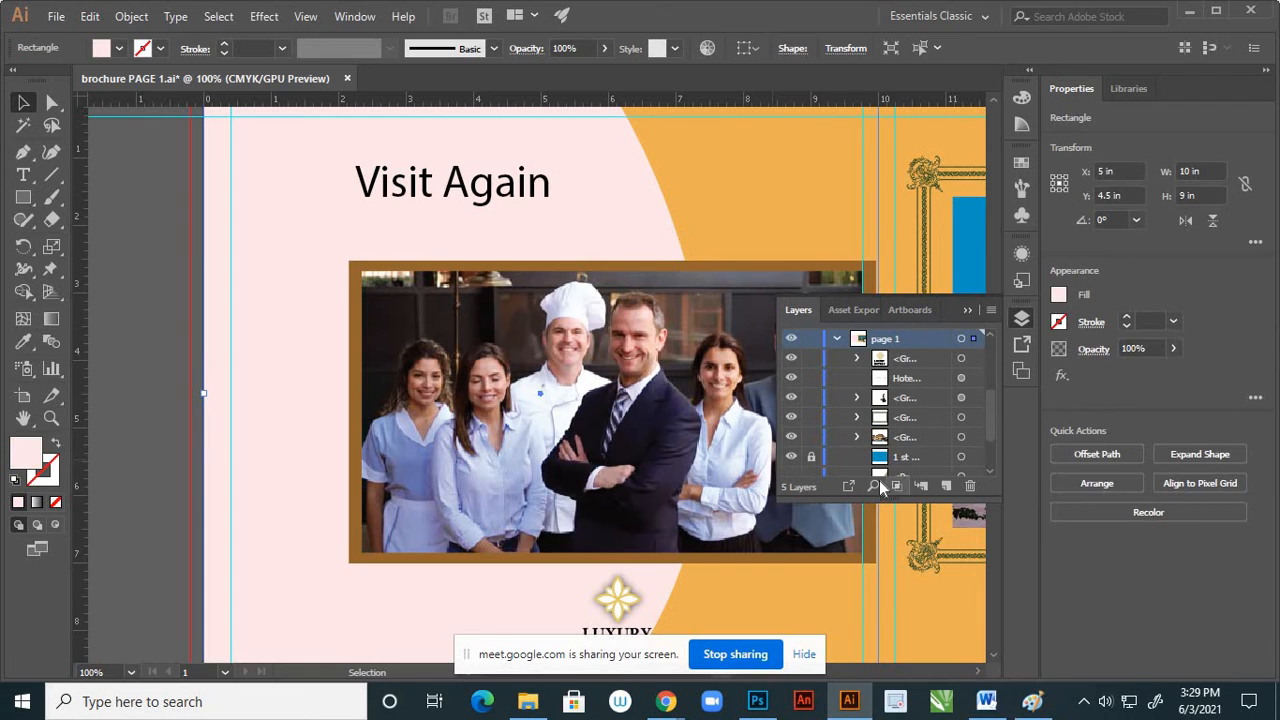
{"action": "left_click", "coordinate": [968, 313]}
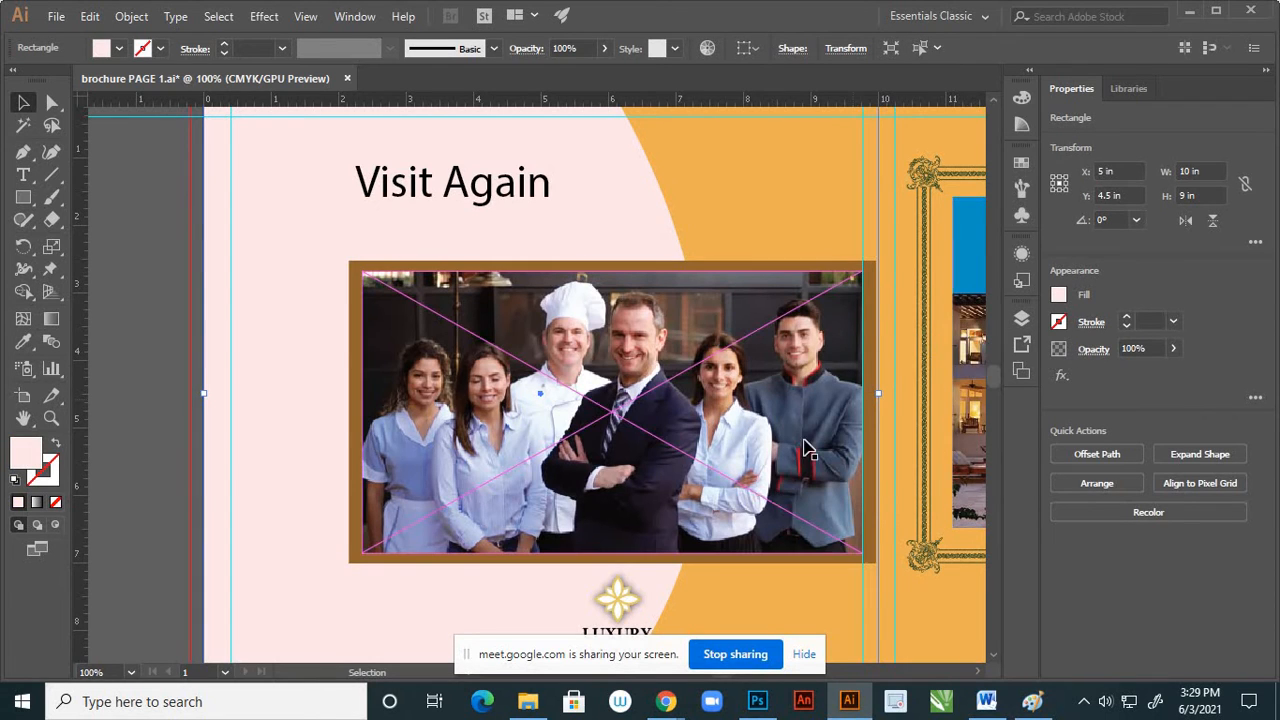
Recolor the background rectangle with the red sampled from the cuff trim on the uniform in the staff photo
{"action": "scroll", "coordinate": [790, 475], "scroll_direction": "up", "scroll_amount": 3}
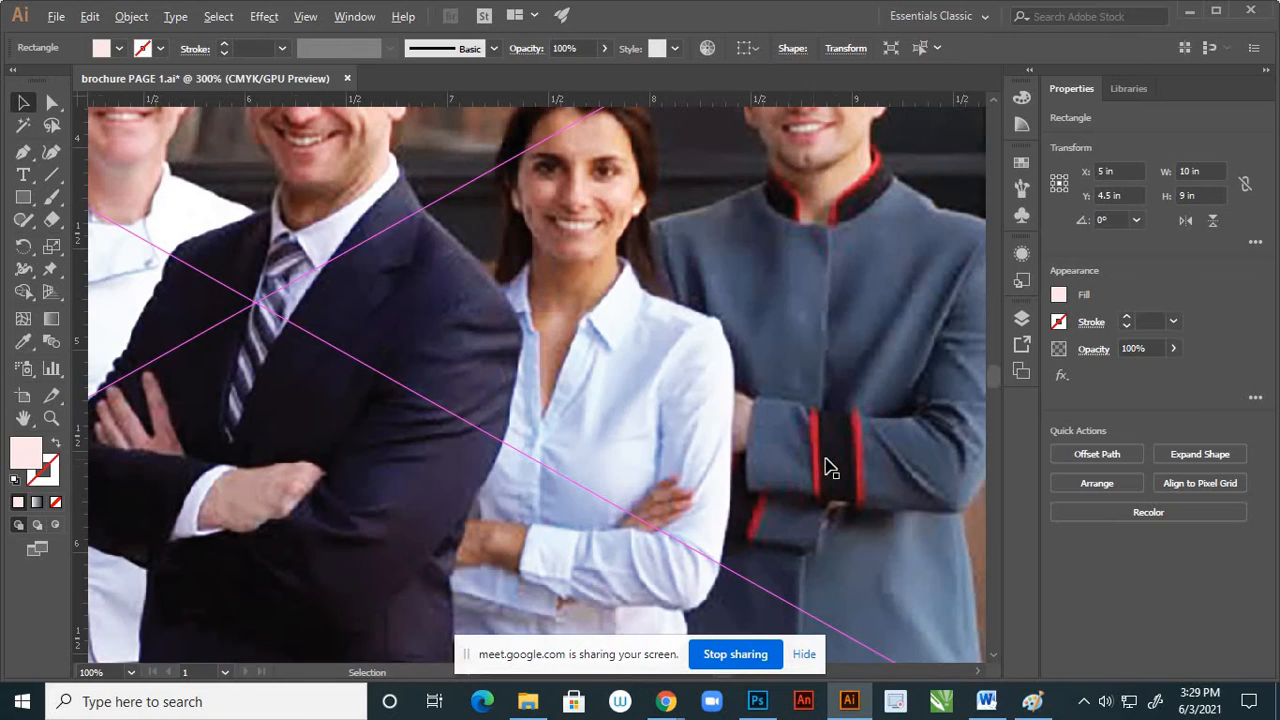
{"action": "key", "text": "i"}
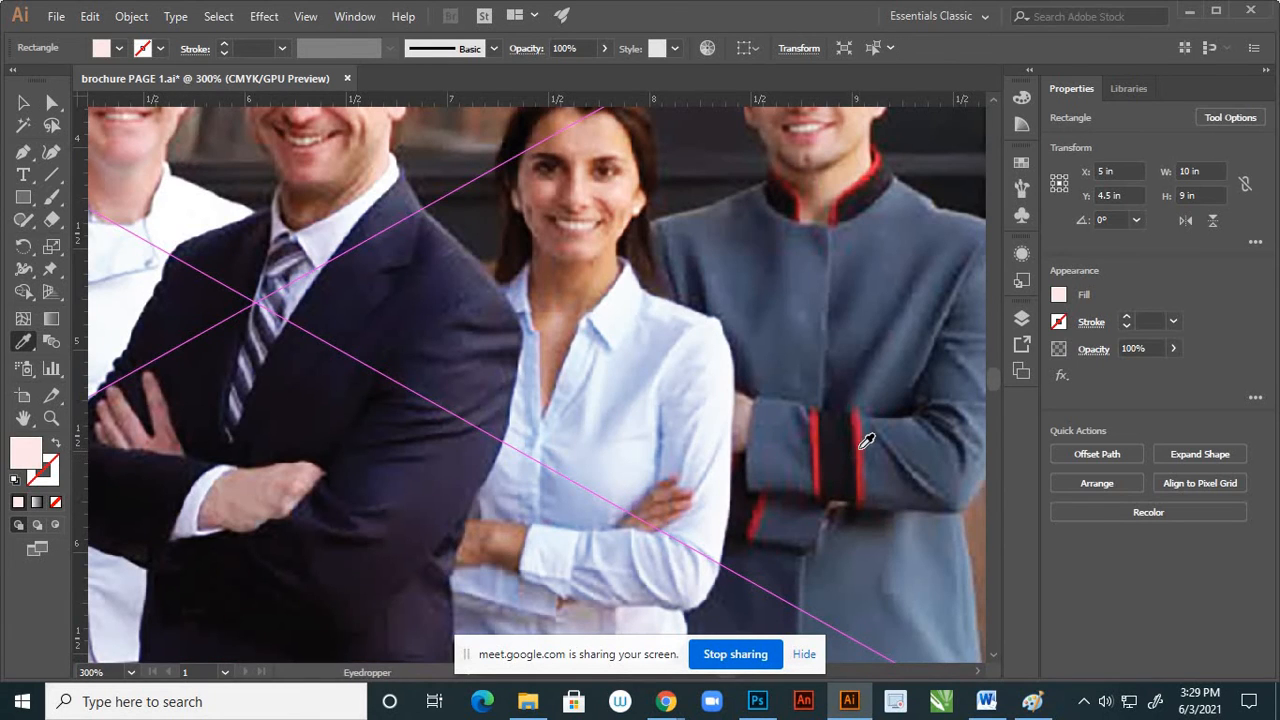
{"action": "left_click", "coordinate": [866, 441]}
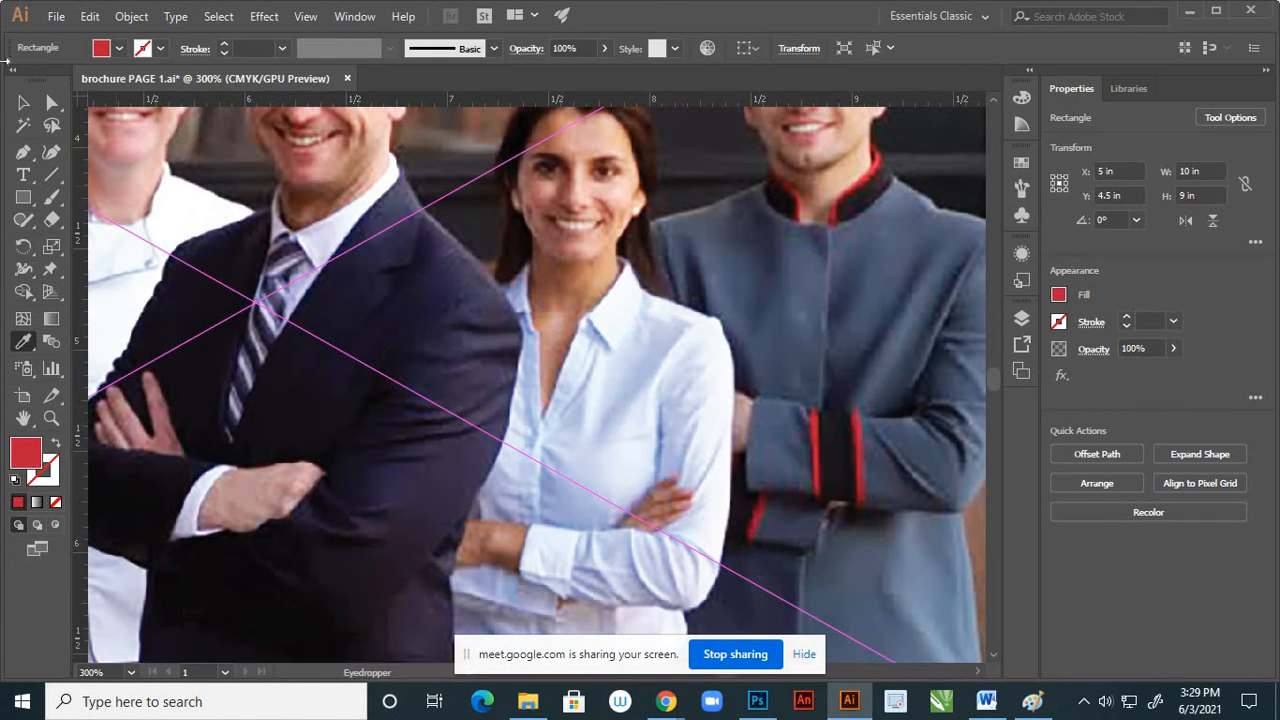
{"action": "left_click", "coordinate": [23, 102]}
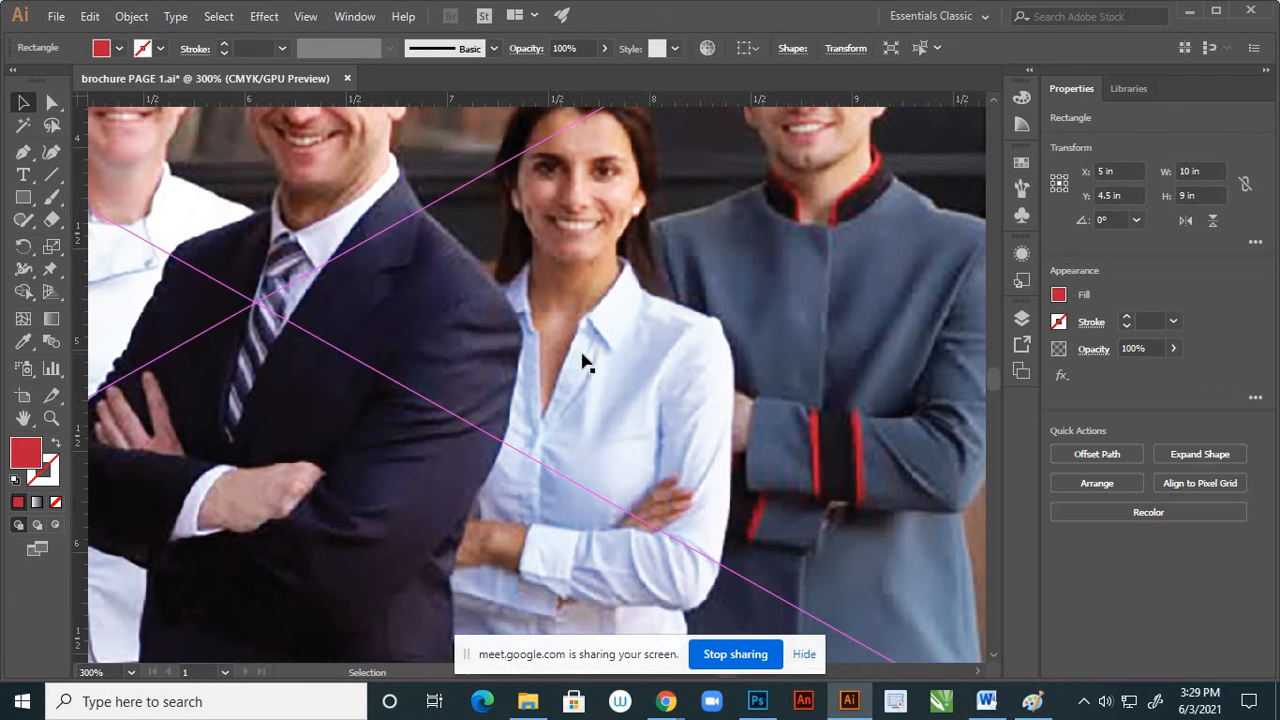
{"action": "scroll", "coordinate": [585, 360], "scroll_direction": "down", "scroll_amount": 6}
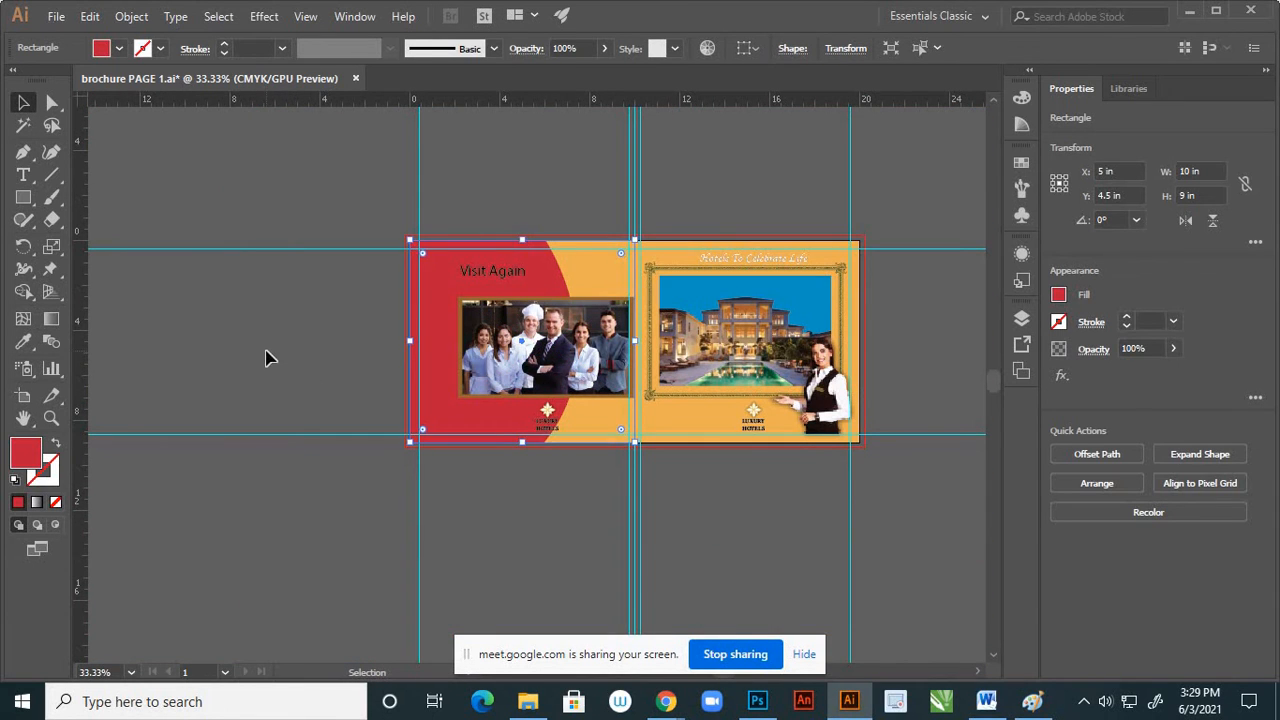
{"action": "left_click", "coordinate": [265, 357]}
Change the fill of the brown frame behind the staff photo to pale cream FCE6CA
{"action": "scroll", "coordinate": [530, 305], "scroll_direction": "up", "scroll_amount": 1}
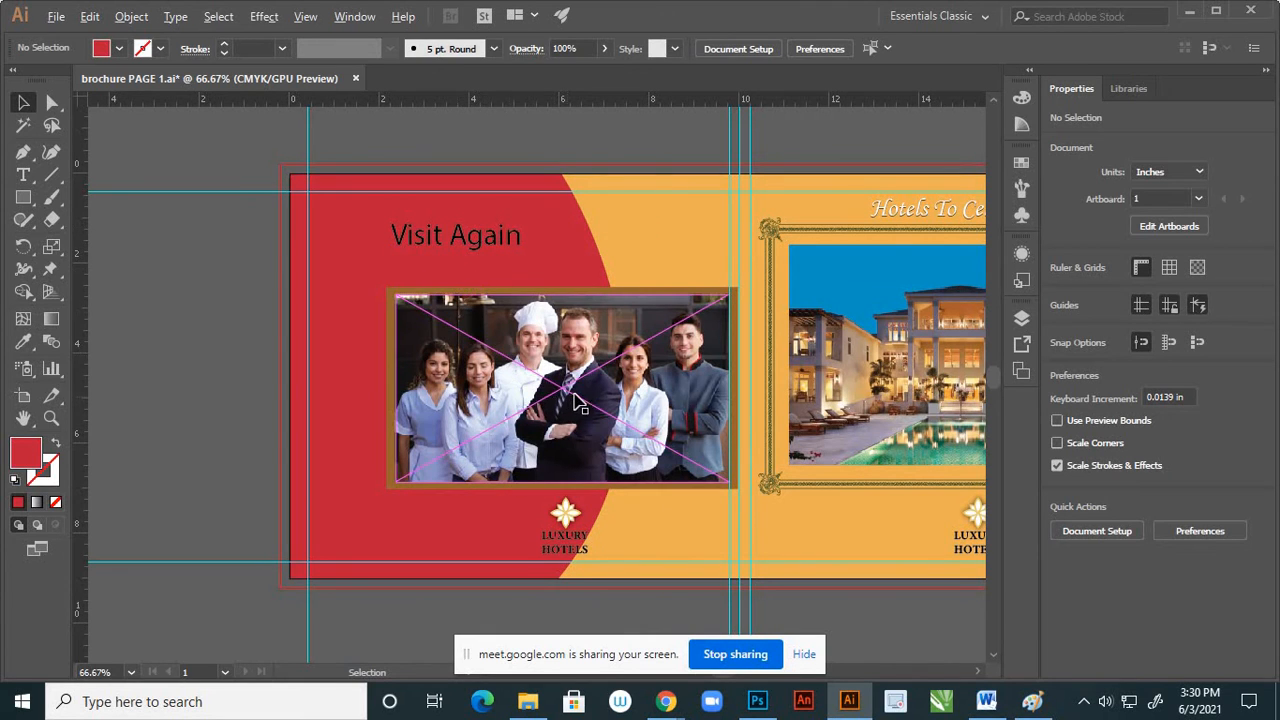
{"action": "scroll", "coordinate": [505, 360], "scroll_direction": "down", "scroll_amount": 2}
{"action": "scroll", "coordinate": [560, 450], "scroll_direction": "up", "scroll_amount": 3}
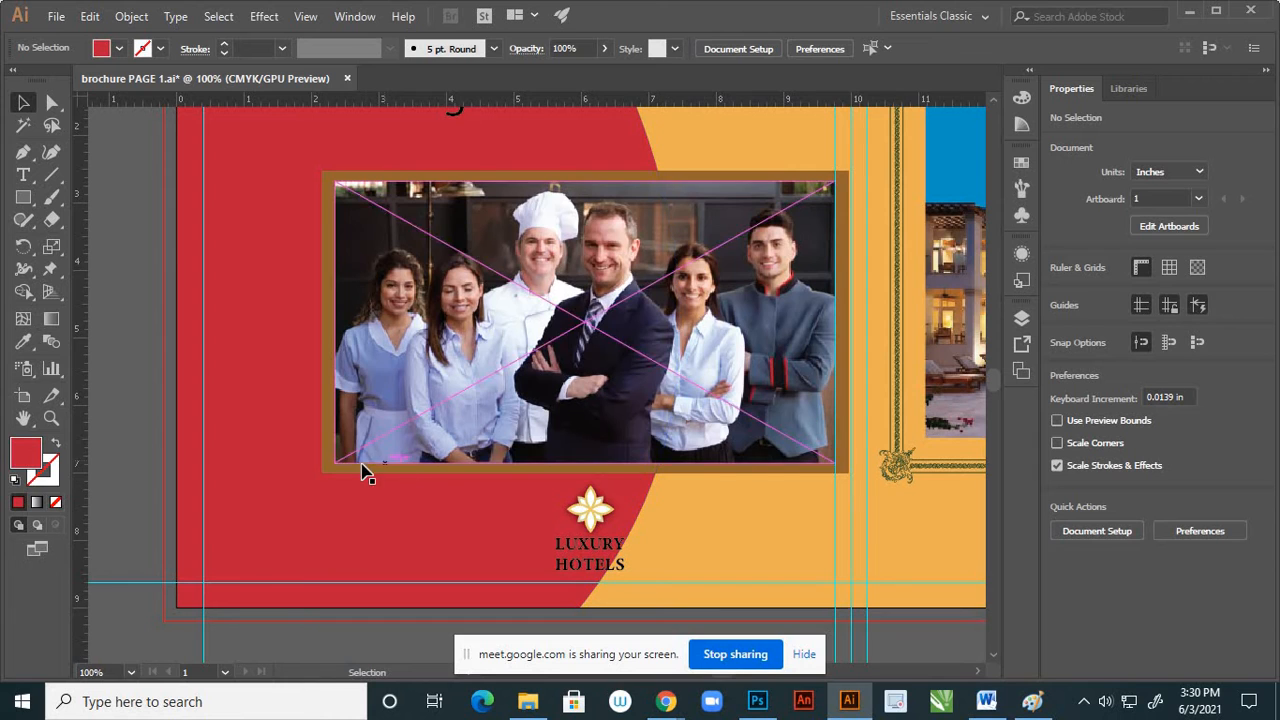
{"action": "left_click", "coordinate": [335, 478]}
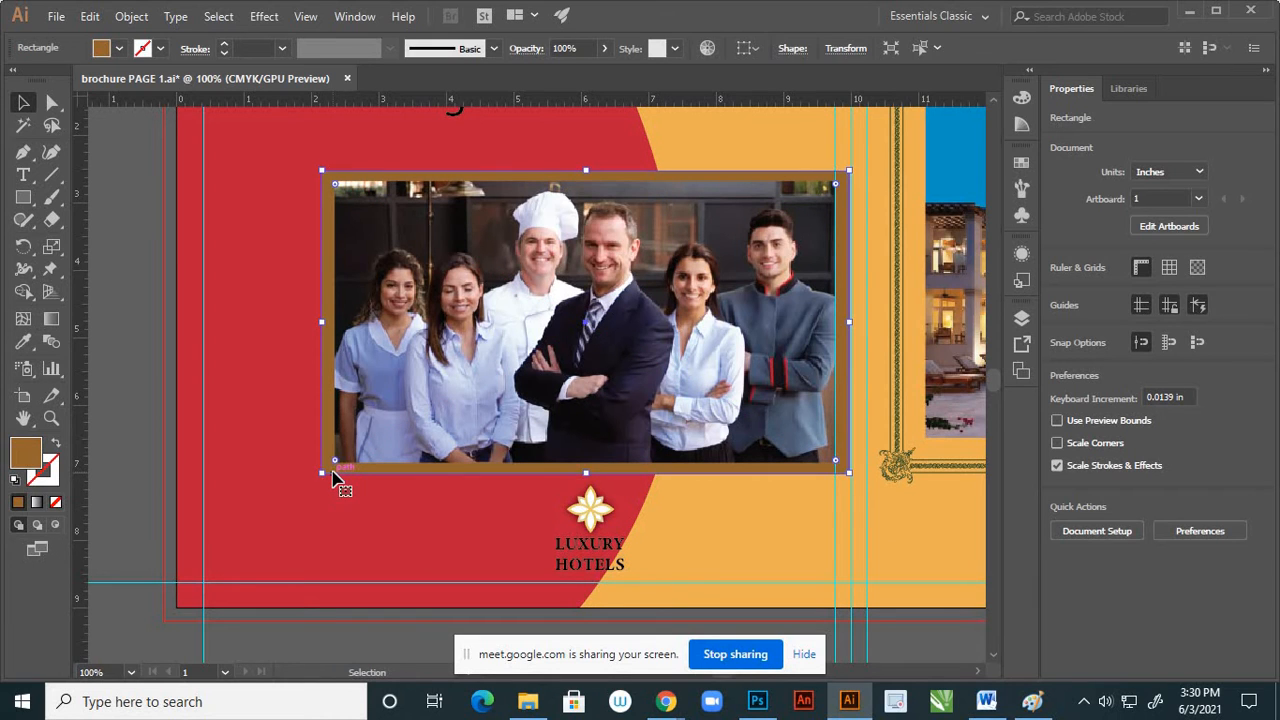
{"action": "double_click", "coordinate": [26, 454]}
{"action": "left_click_drag", "start_coordinate": [833, 291], "coordinate": [825, 287]}
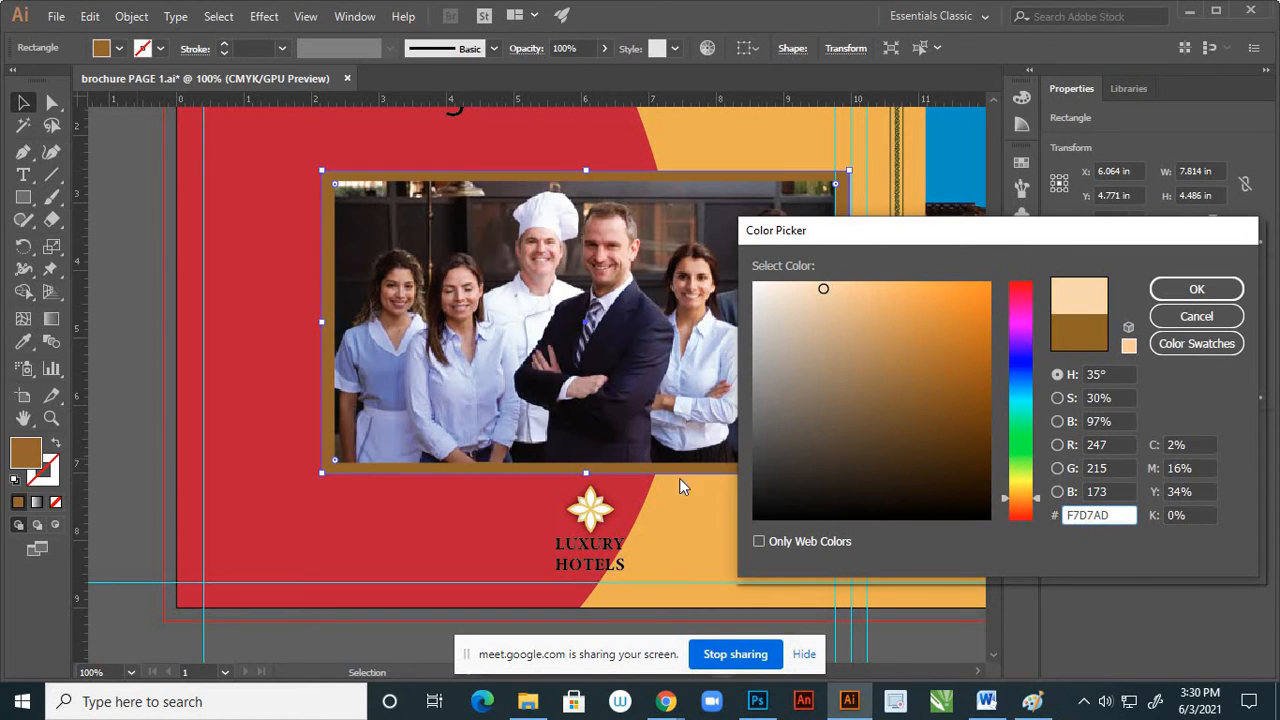
{"action": "left_click", "coordinate": [800, 284]}
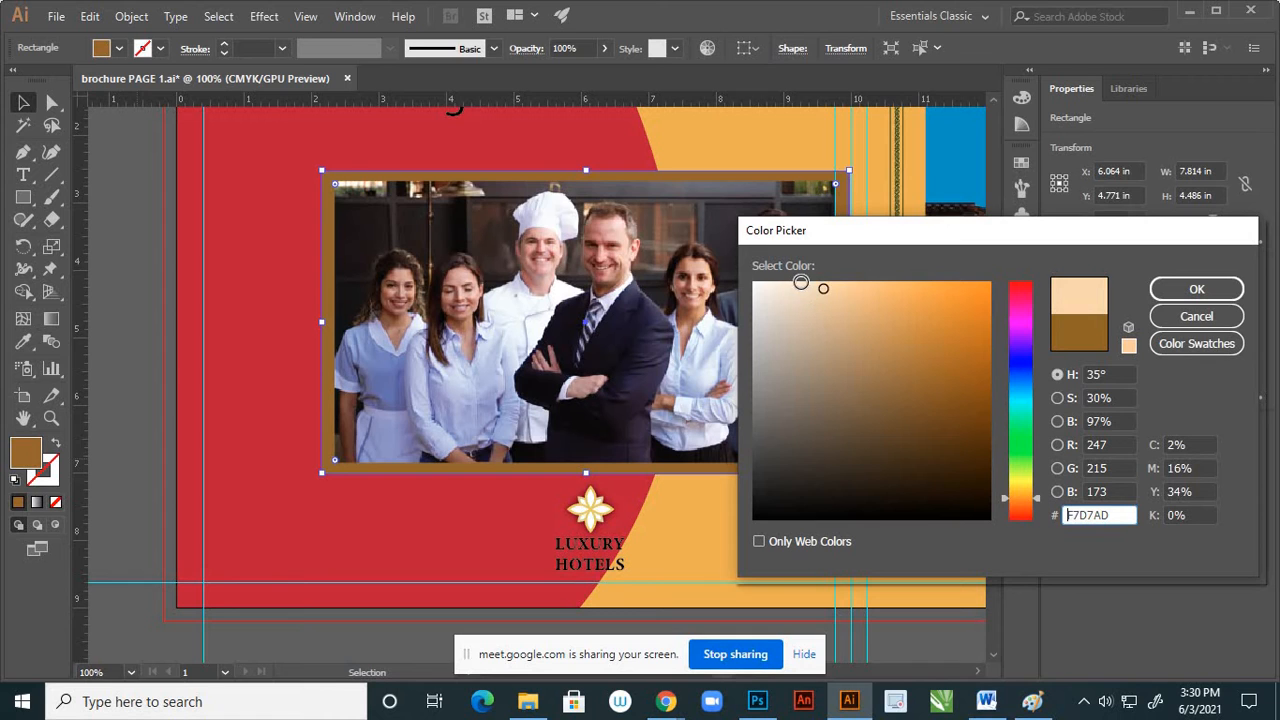
{"action": "left_click", "coordinate": [1197, 289]}
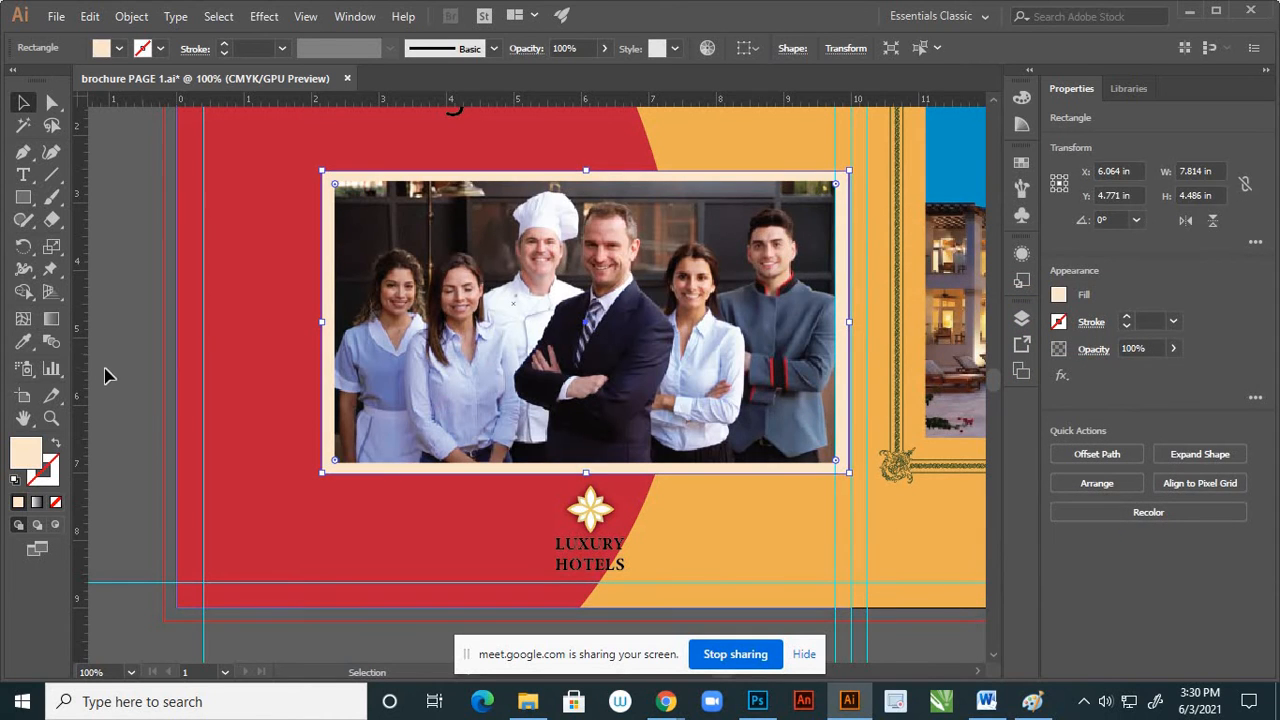
{"action": "left_click", "coordinate": [559, 417]}
Recolor the "Visit Again" heading with the cream sampled from the photo frame
{"action": "key", "text": "ctrl+minus"}
{"action": "key", "text": "ctrl+minus"}
{"action": "key", "text": "ctrl+minus"}
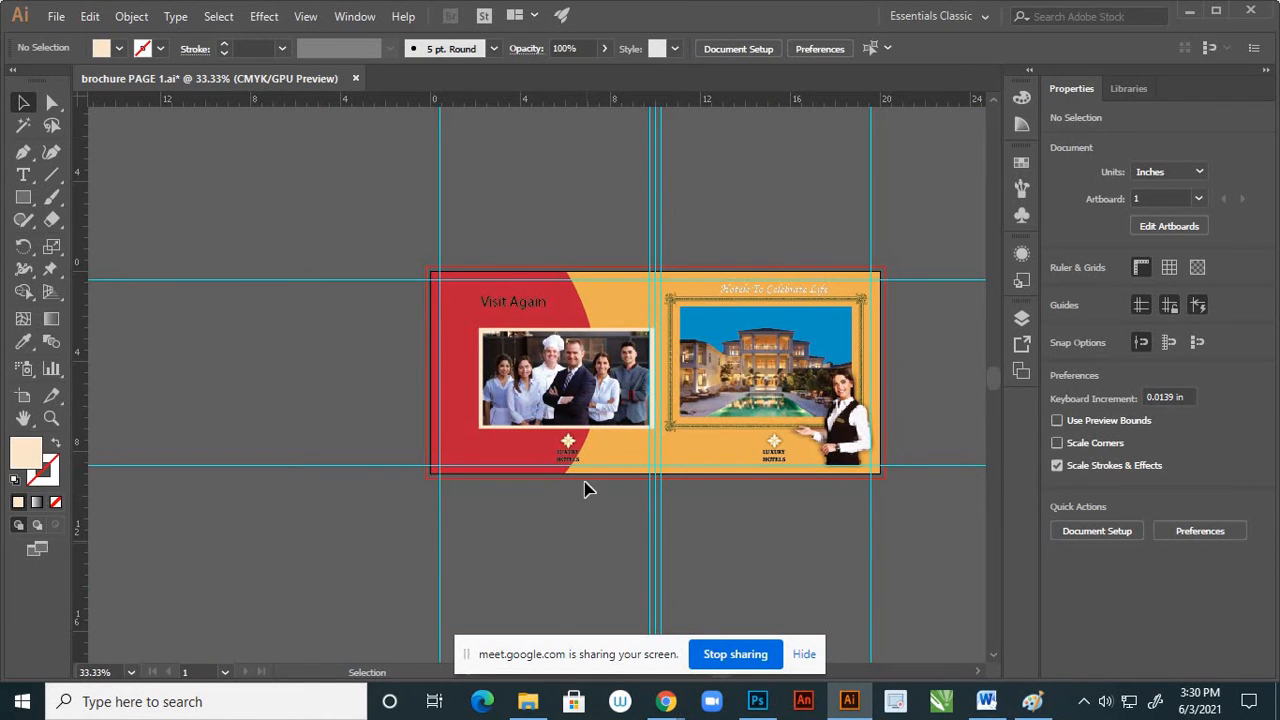
{"action": "scroll", "coordinate": [618, 392], "scroll_direction": "up", "scroll_amount": 3}
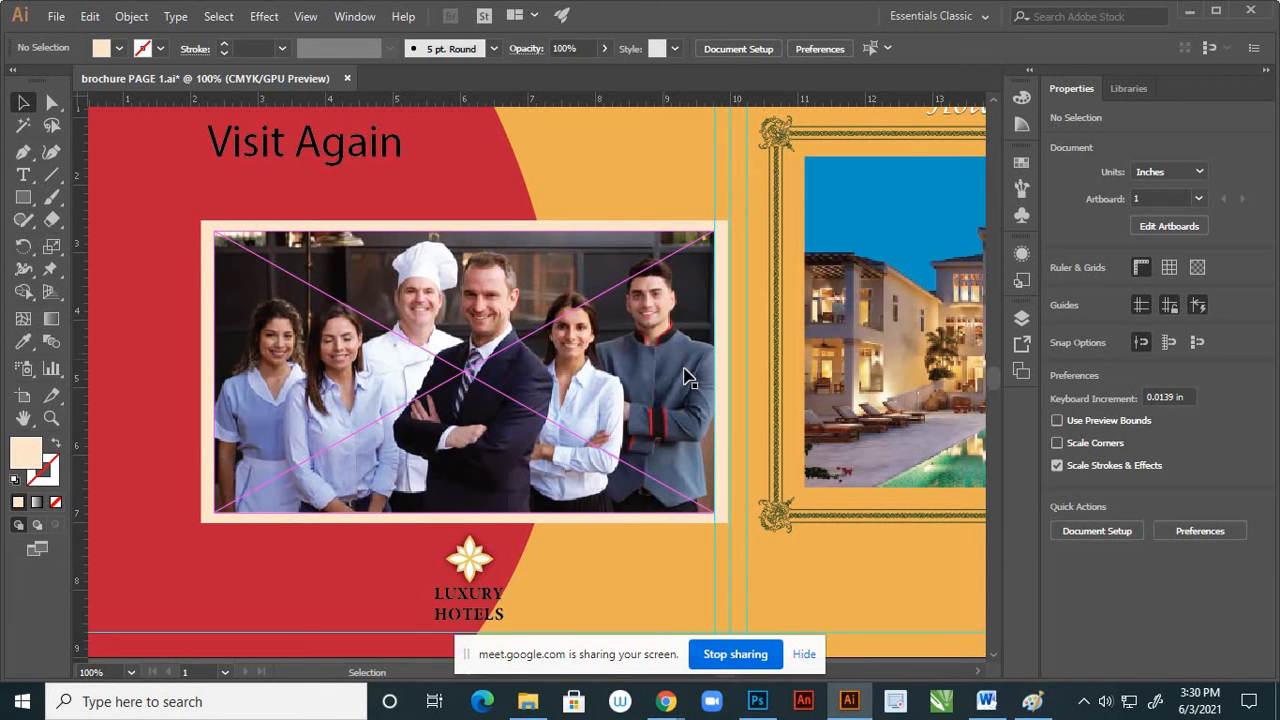
{"action": "scroll", "coordinate": [688, 378], "scroll_direction": "down", "scroll_amount": 2}
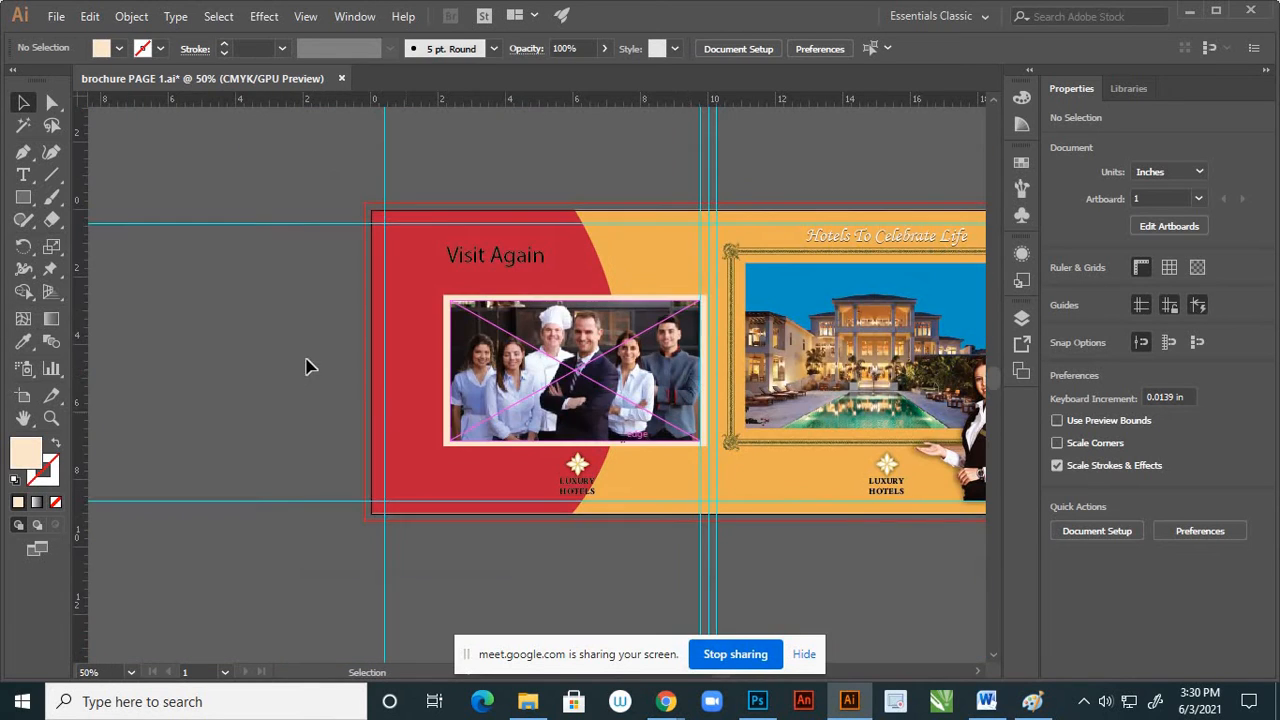
{"action": "scroll", "coordinate": [512, 260], "scroll_direction": "up", "scroll_amount": 1}
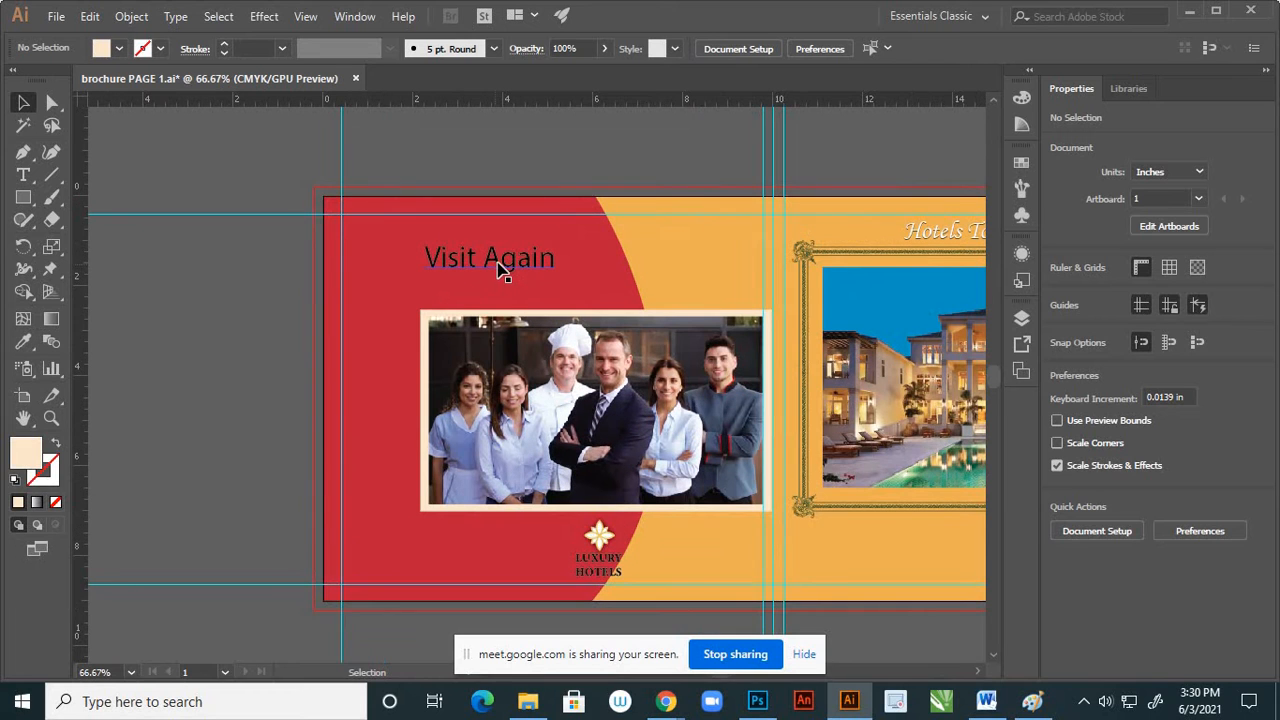
{"action": "left_click", "coordinate": [502, 266]}
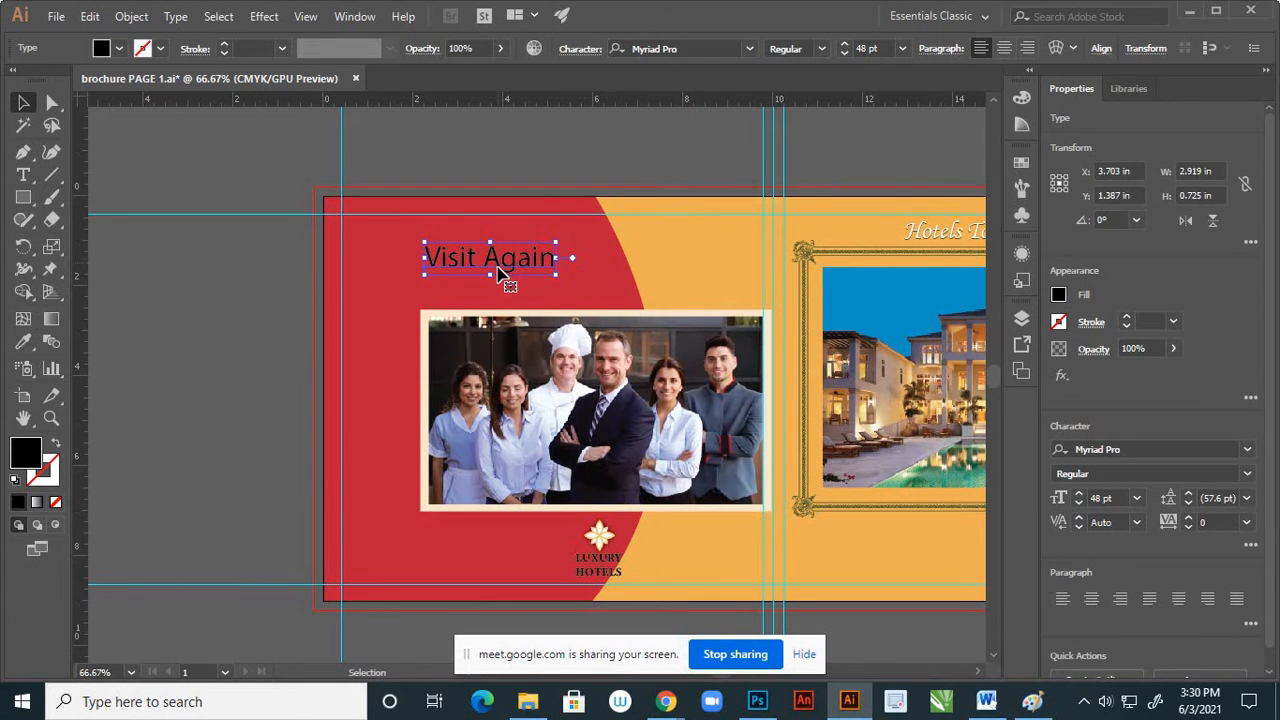
{"action": "scroll", "coordinate": [624, 330], "scroll_direction": "up", "scroll_amount": 2}
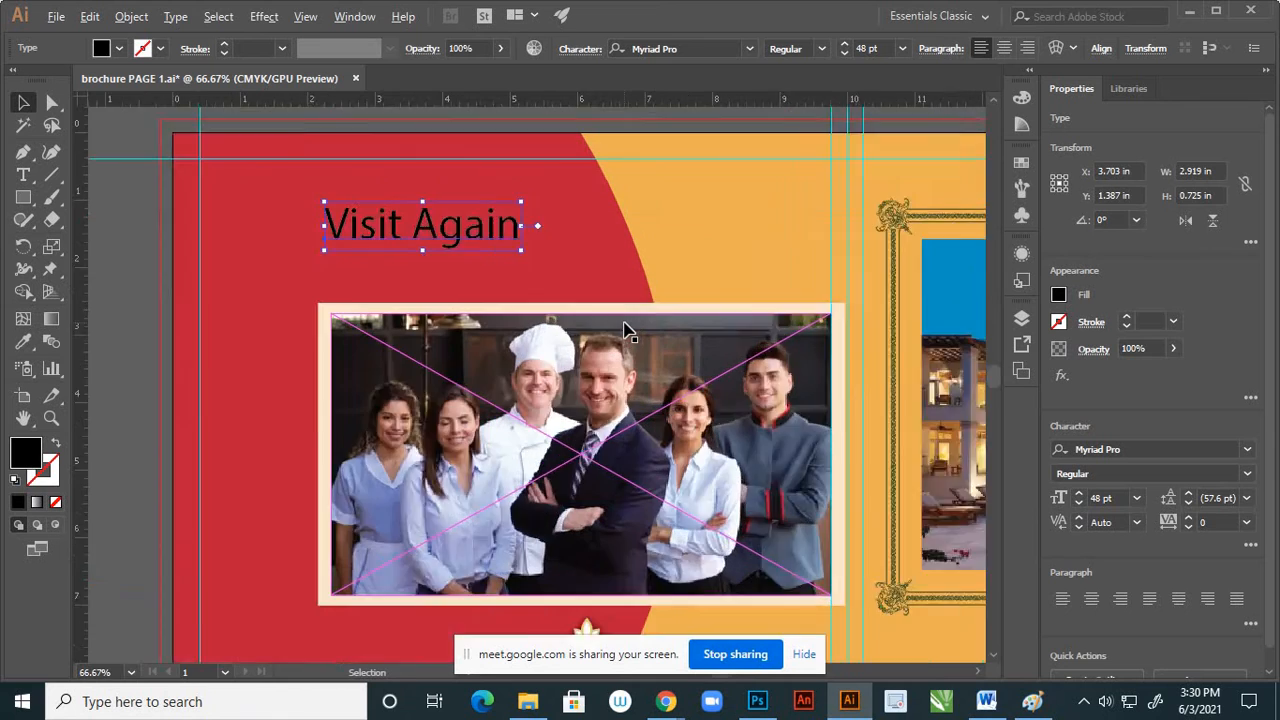
{"action": "key", "text": "i"}
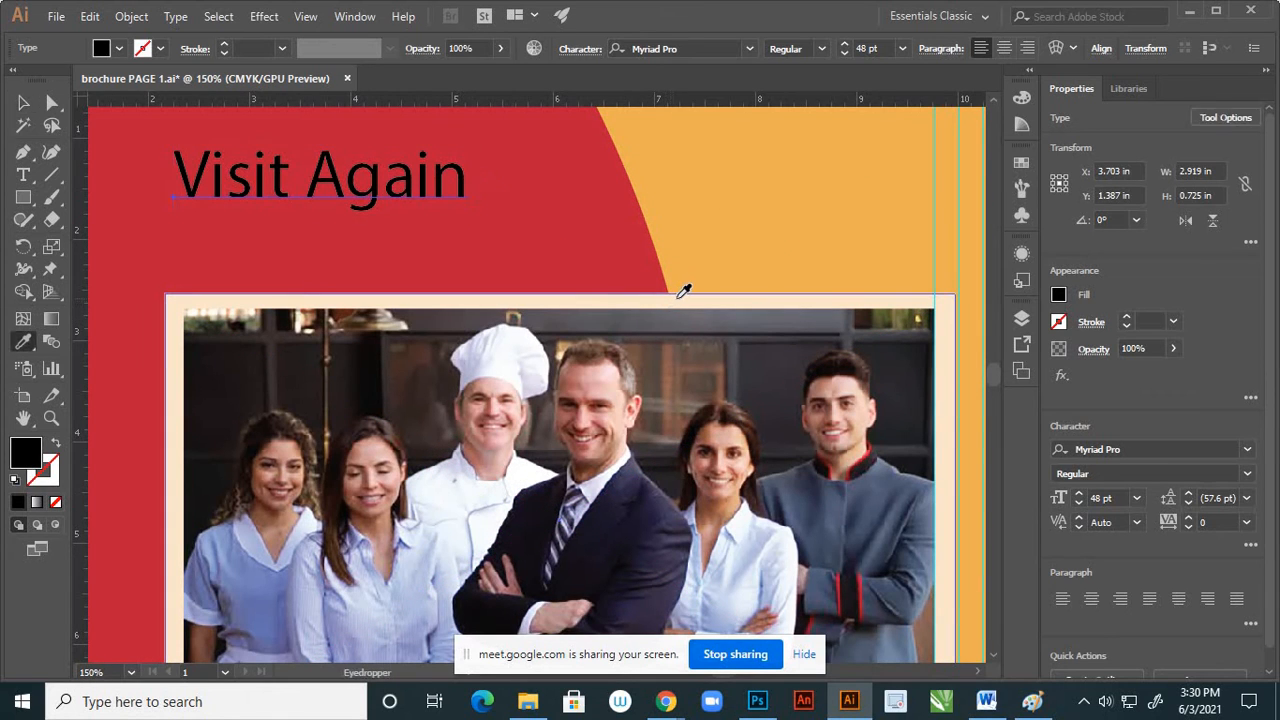
{"action": "left_click", "coordinate": [681, 297]}
{"action": "key", "text": "v"}
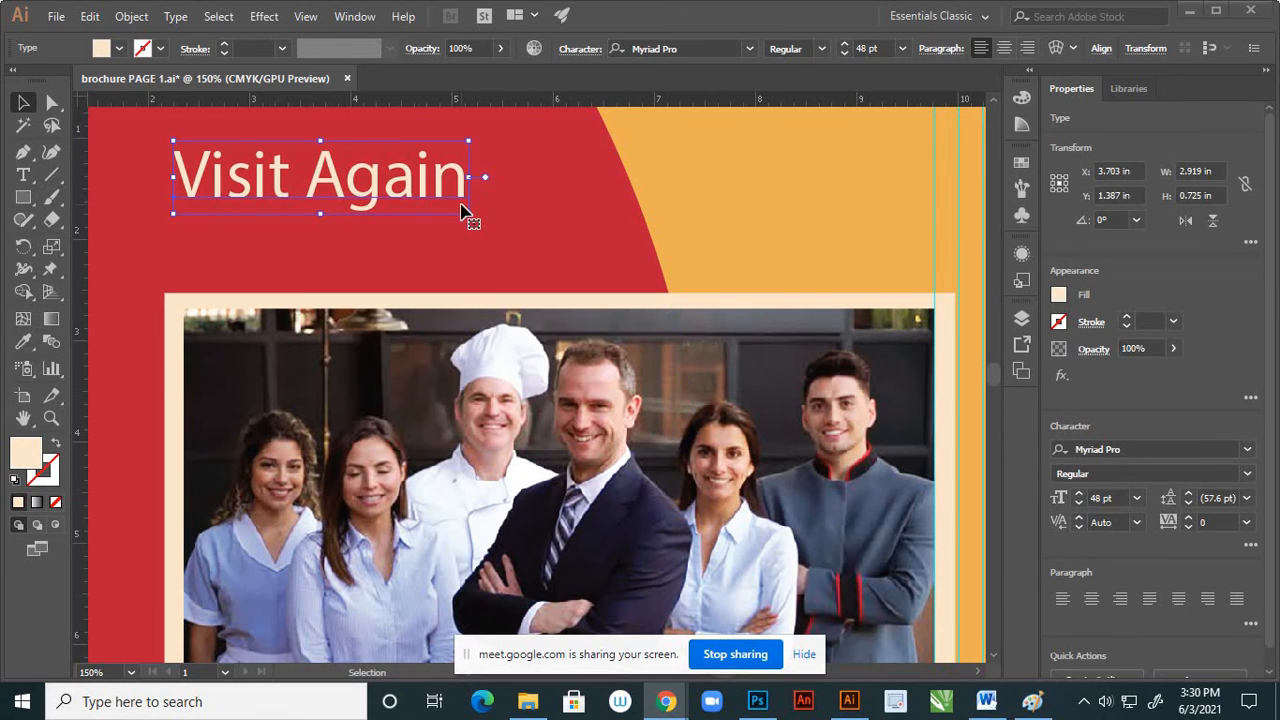
Set the "Visit Again" heading's font to Monotype Corsiva
{"action": "scroll", "coordinate": [471, 277], "scroll_direction": "down", "scroll_amount": 4}
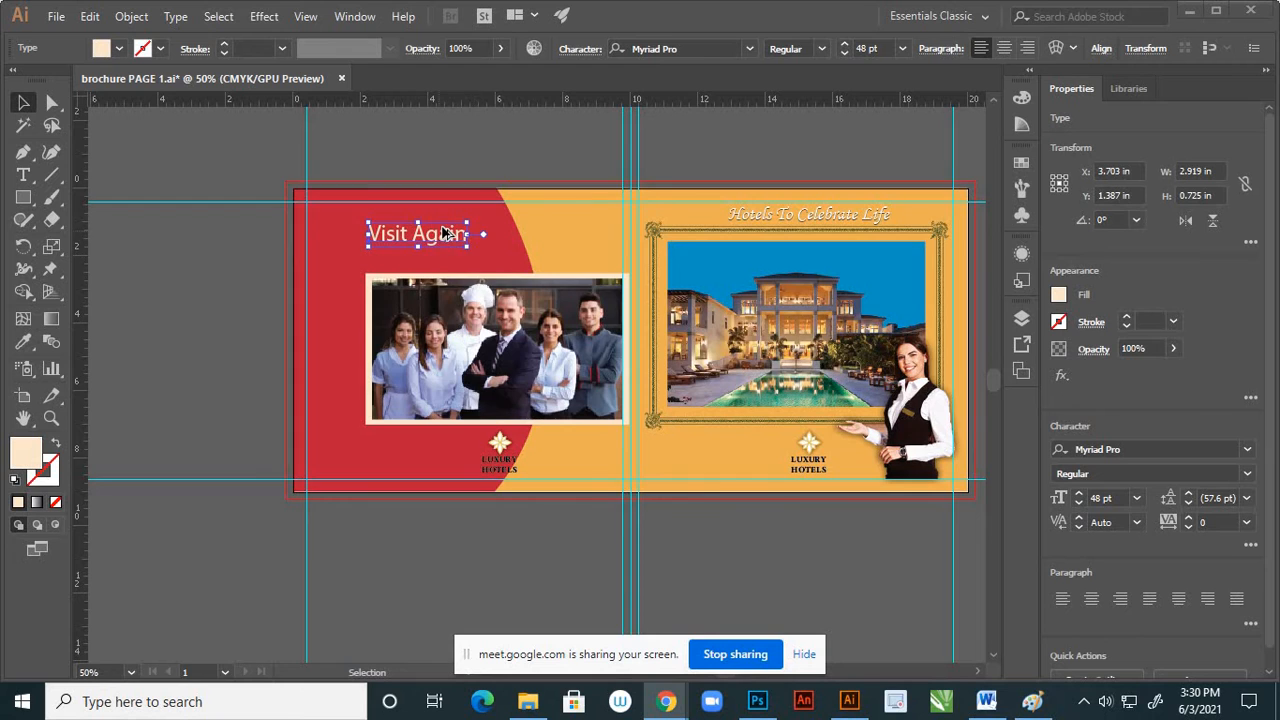
{"action": "scroll", "coordinate": [442, 232], "scroll_direction": "up", "scroll_amount": 2}
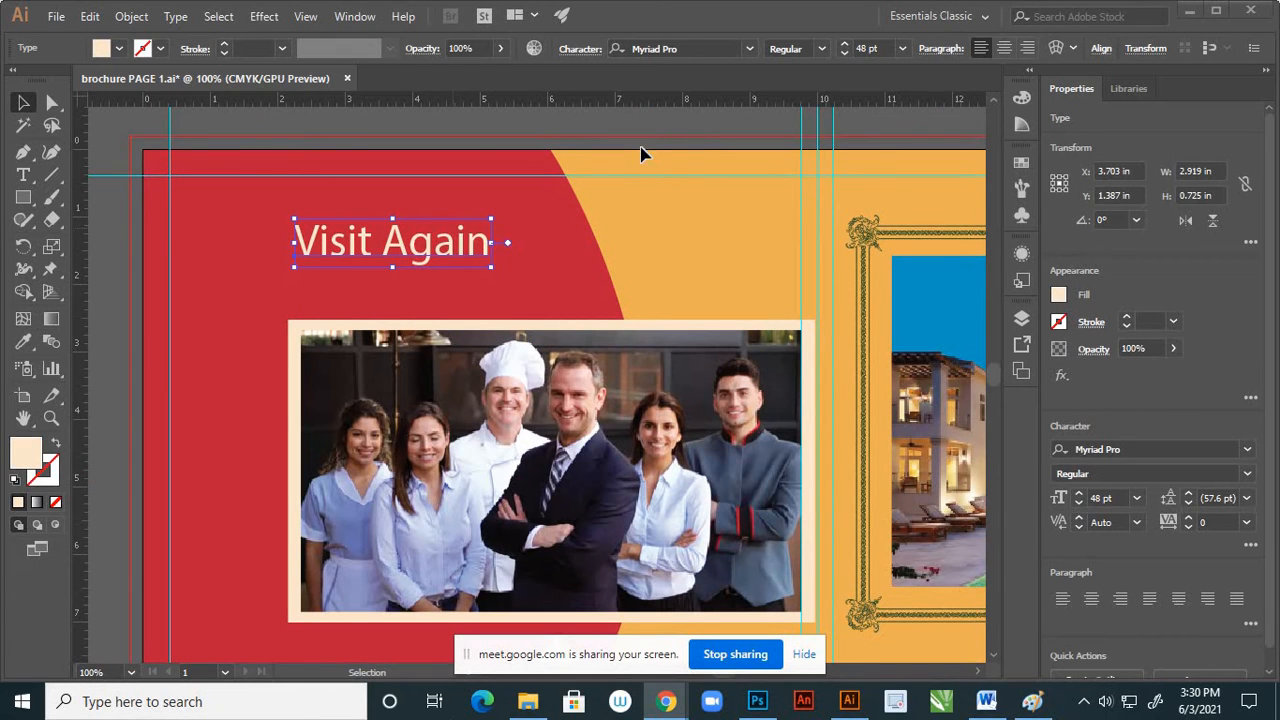
{"action": "left_click", "coordinate": [751, 52]}
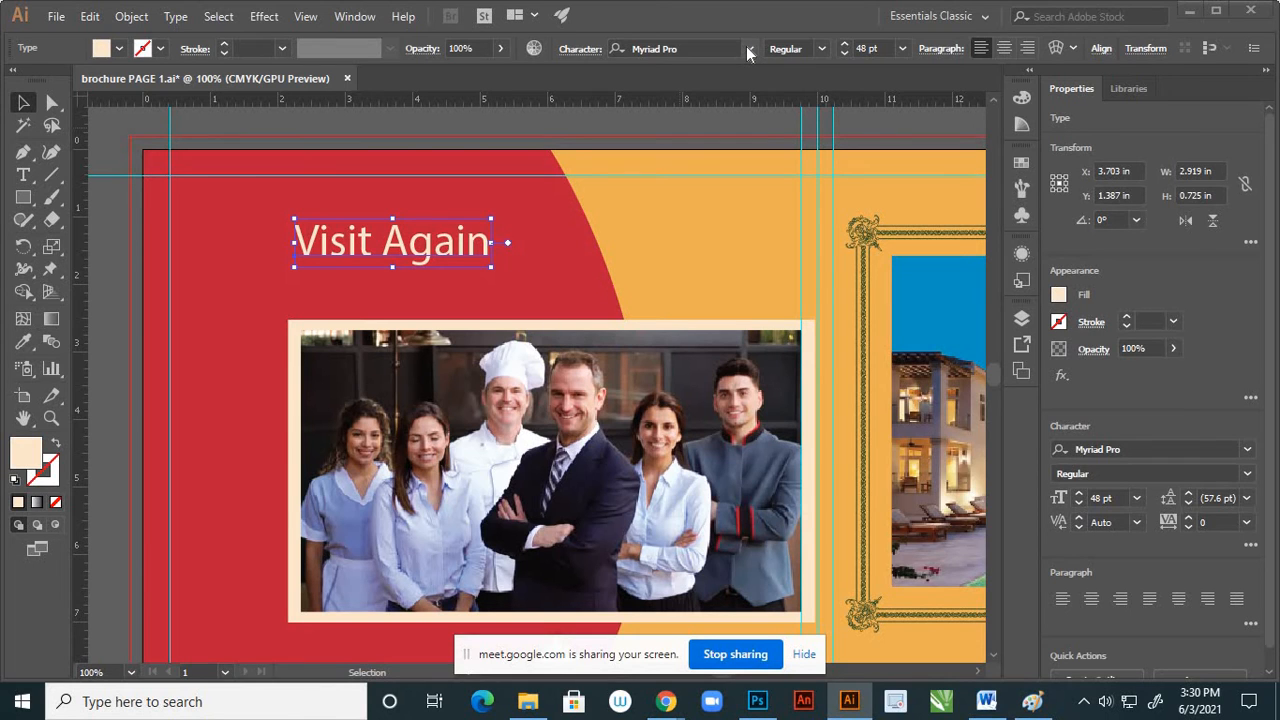
{"action": "left_click", "coordinate": [748, 50]}
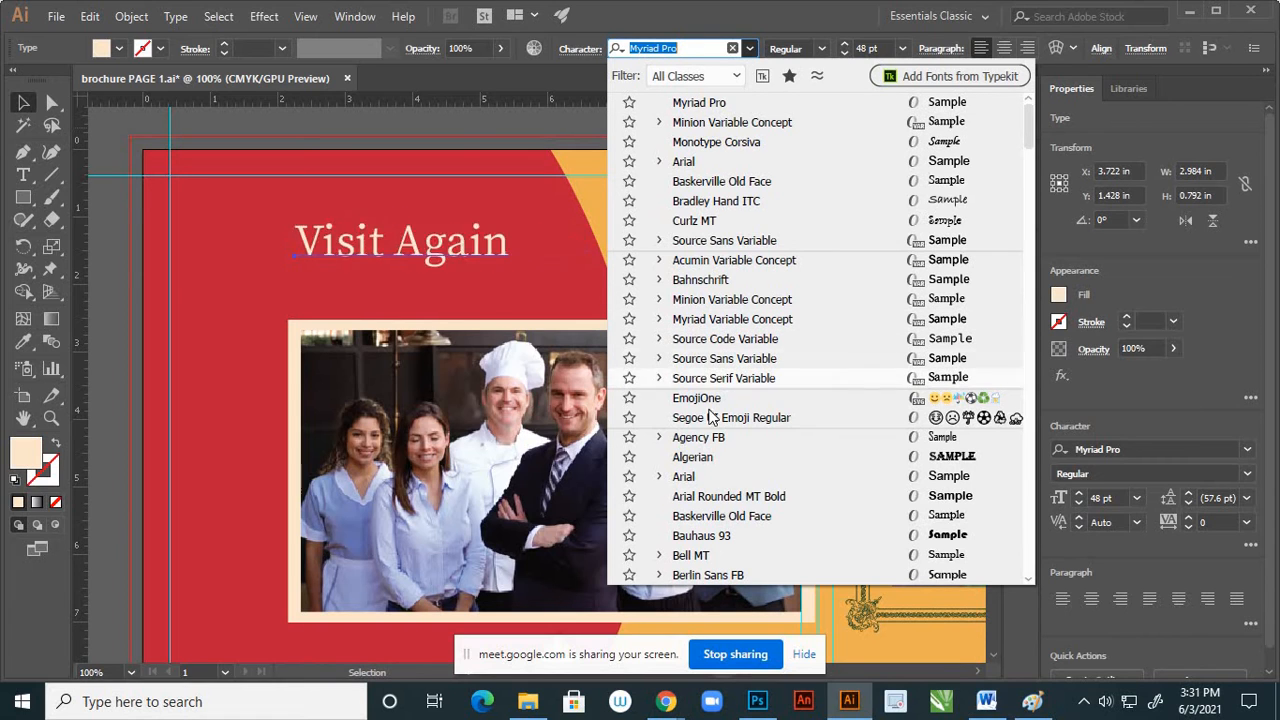
{"action": "scroll", "coordinate": [705, 480], "scroll_direction": "down", "scroll_amount": 2}
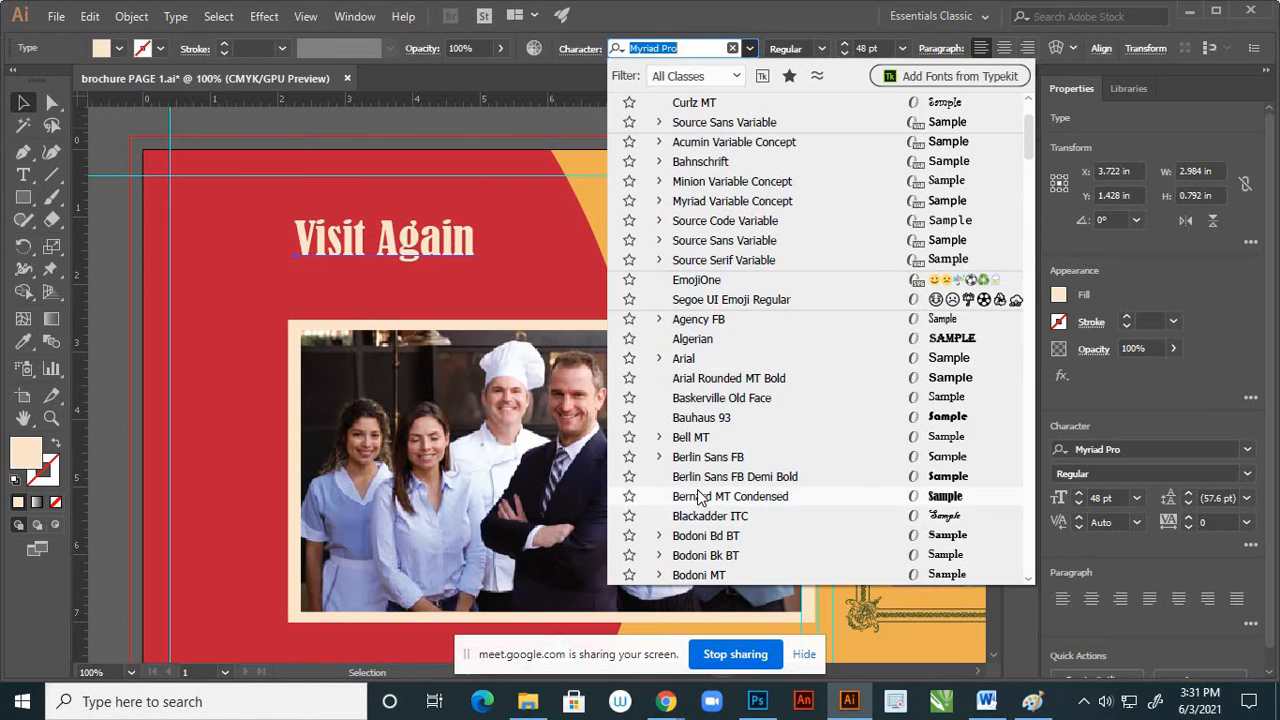
{"action": "scroll", "coordinate": [702, 500], "scroll_direction": "down", "scroll_amount": 2}
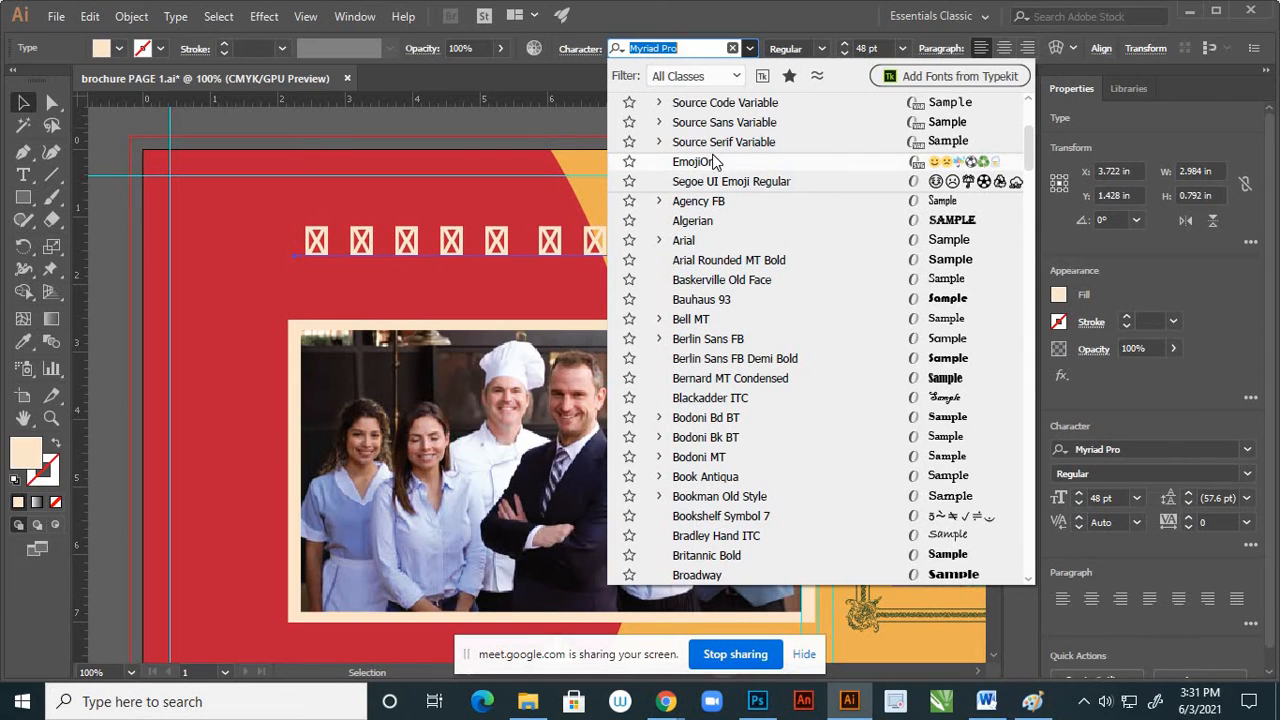
{"action": "scroll", "coordinate": [727, 325], "scroll_direction": "down", "scroll_amount": 5}
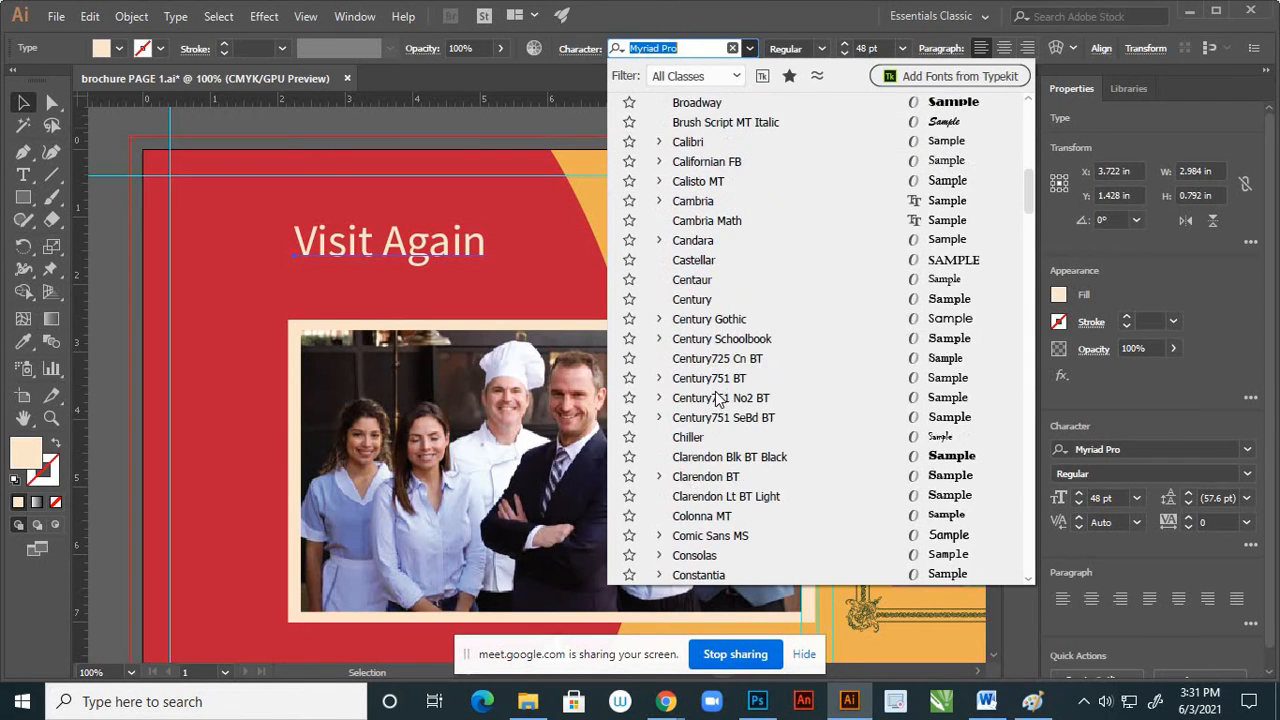
{"action": "scroll", "coordinate": [684, 505], "scroll_direction": "down", "scroll_amount": 3}
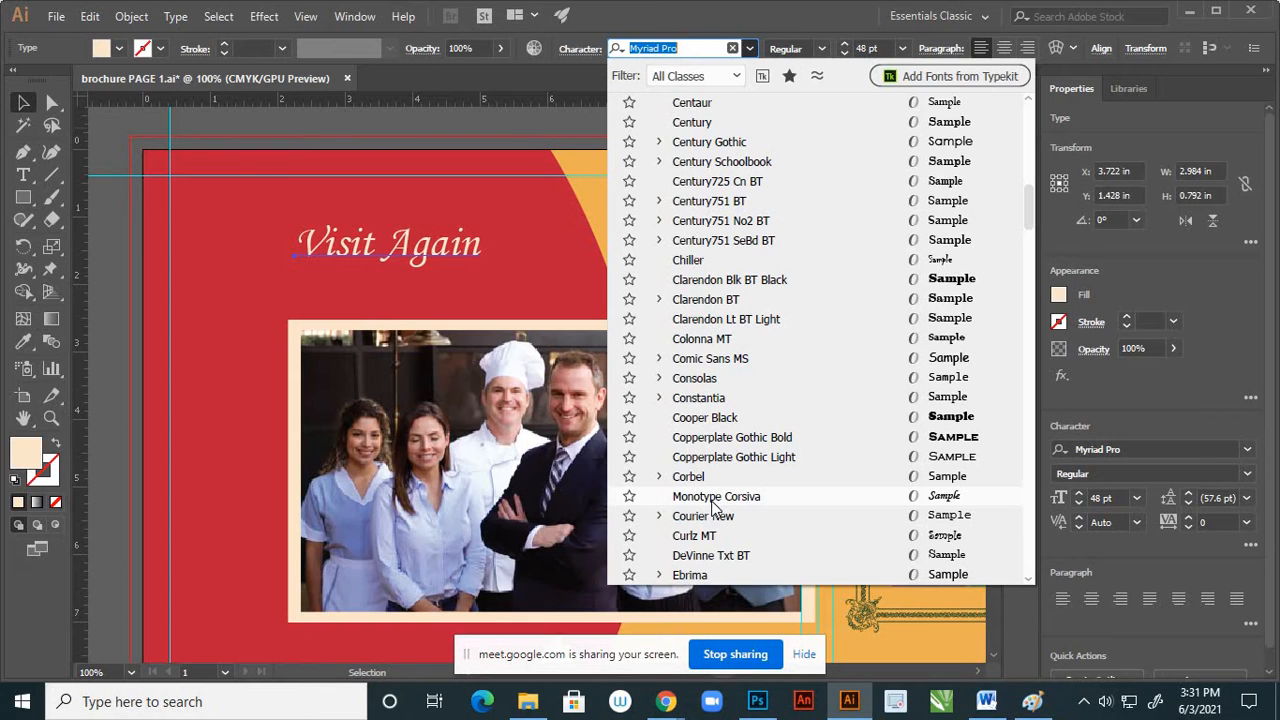
{"action": "left_click", "coordinate": [715, 497]}
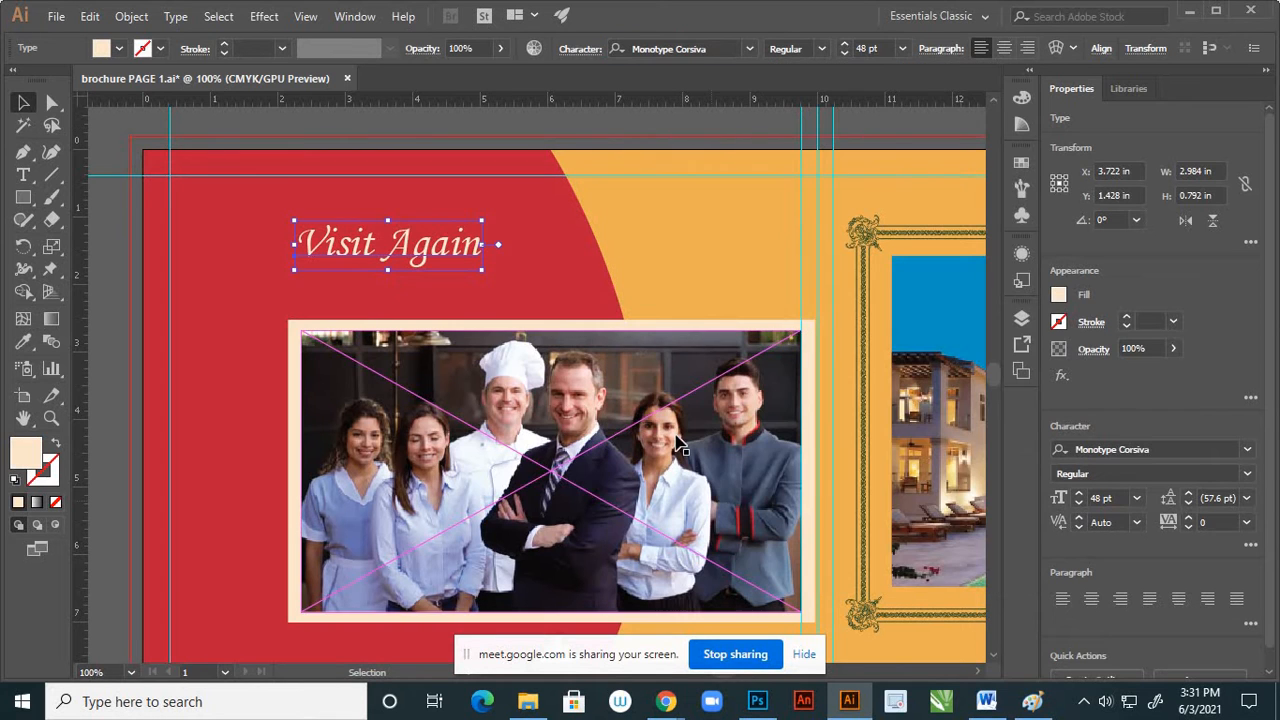
Set the "Visit Again" heading's font size to 60 pt
{"action": "left_click", "coordinate": [484, 124]}
{"action": "scroll", "coordinate": [520, 320], "scroll_direction": "down", "scroll_amount": 3}
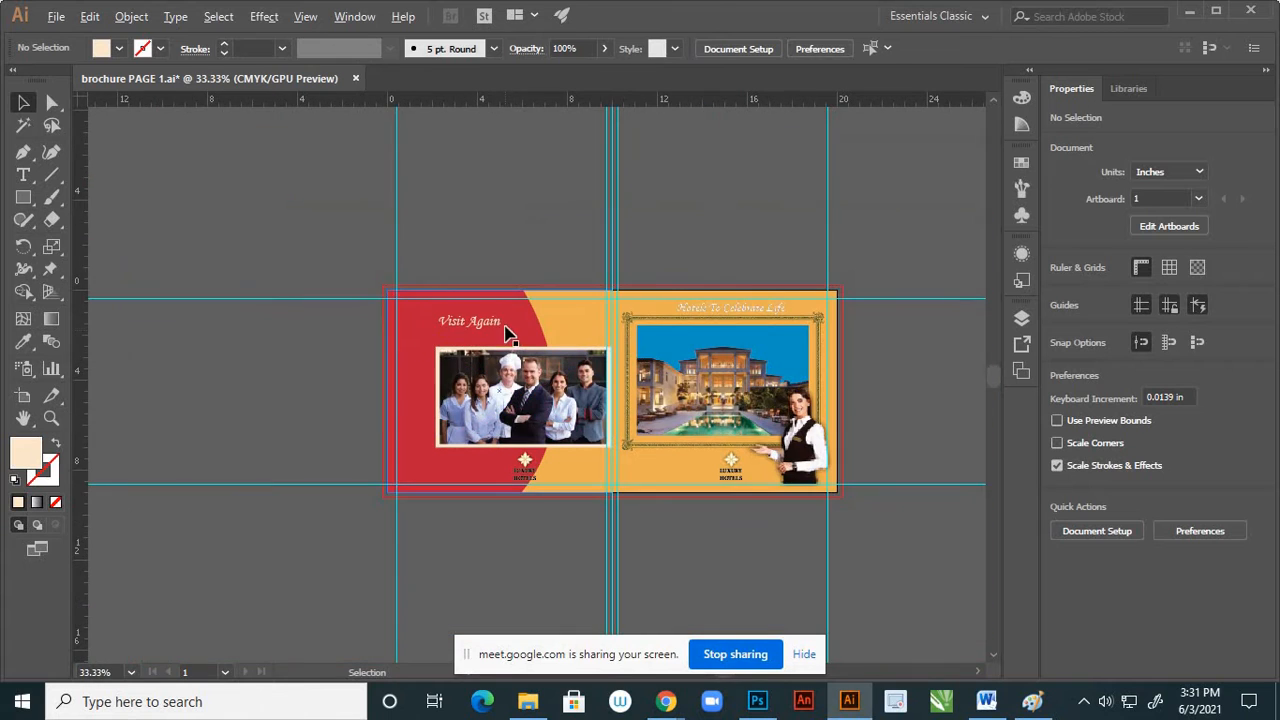
{"action": "scroll", "coordinate": [500, 333], "scroll_direction": "up", "scroll_amount": 2}
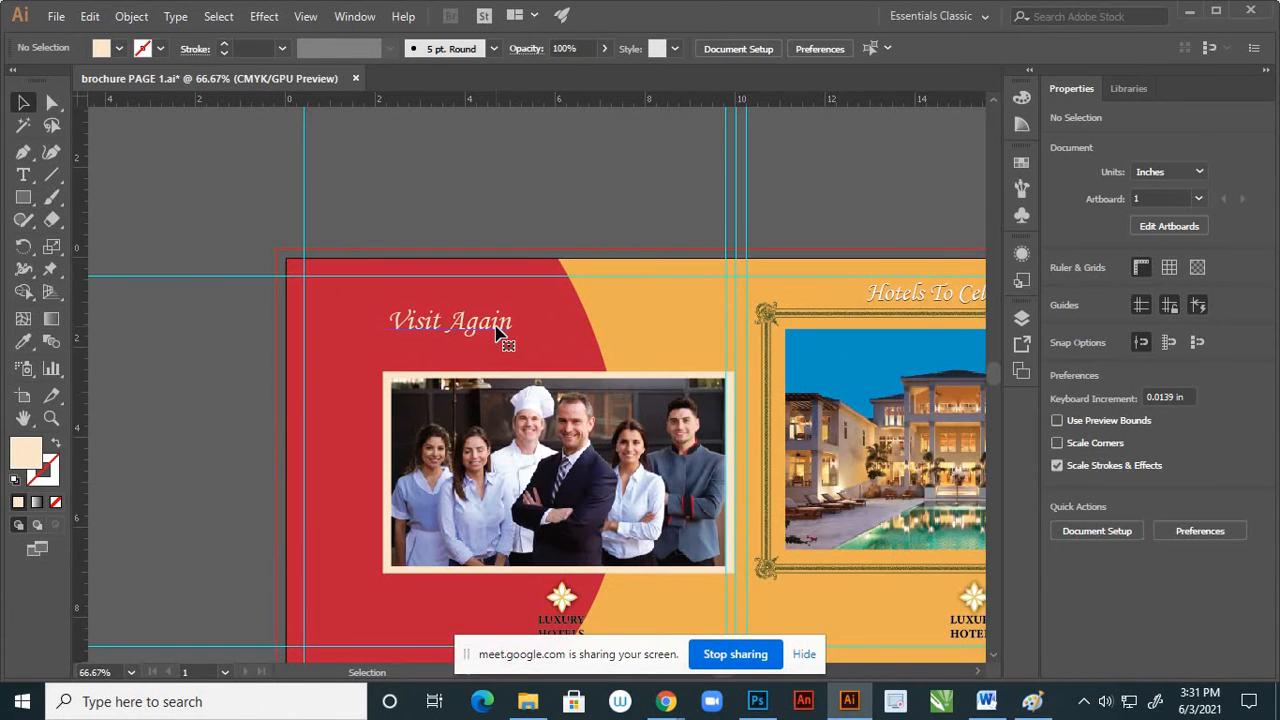
{"action": "left_click", "coordinate": [497, 333]}
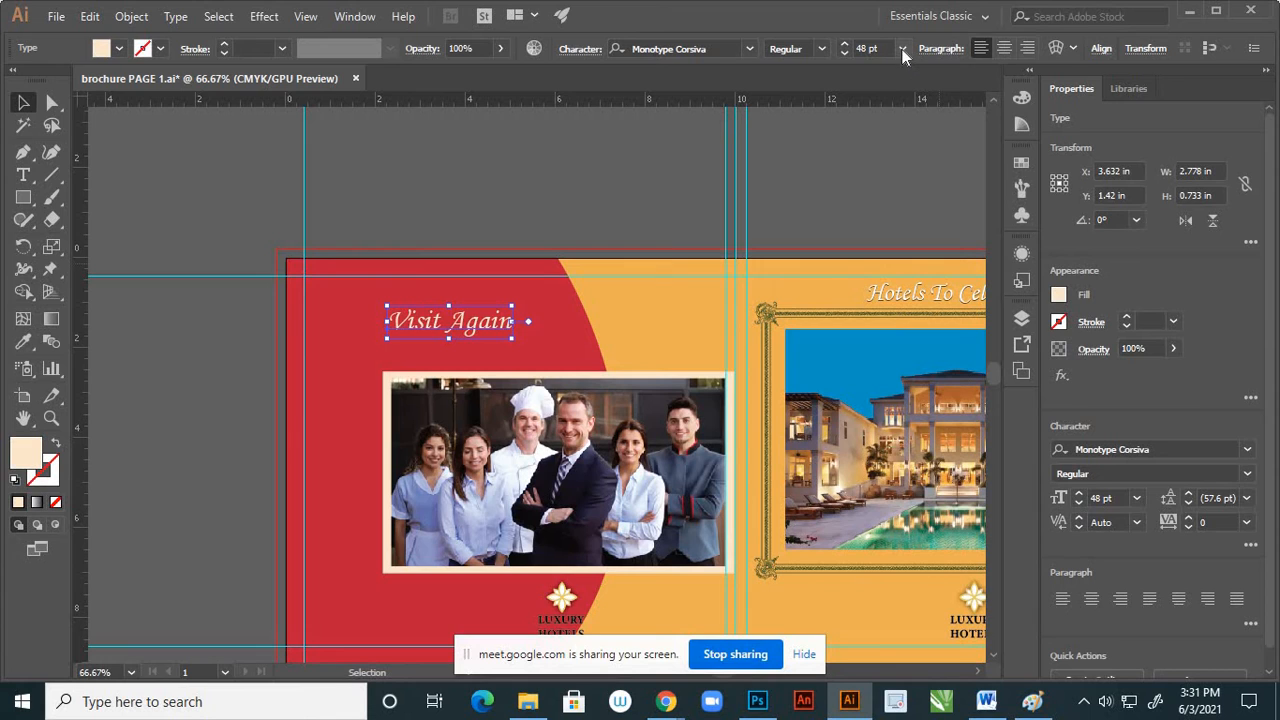
{"action": "left_click", "coordinate": [902, 52]}
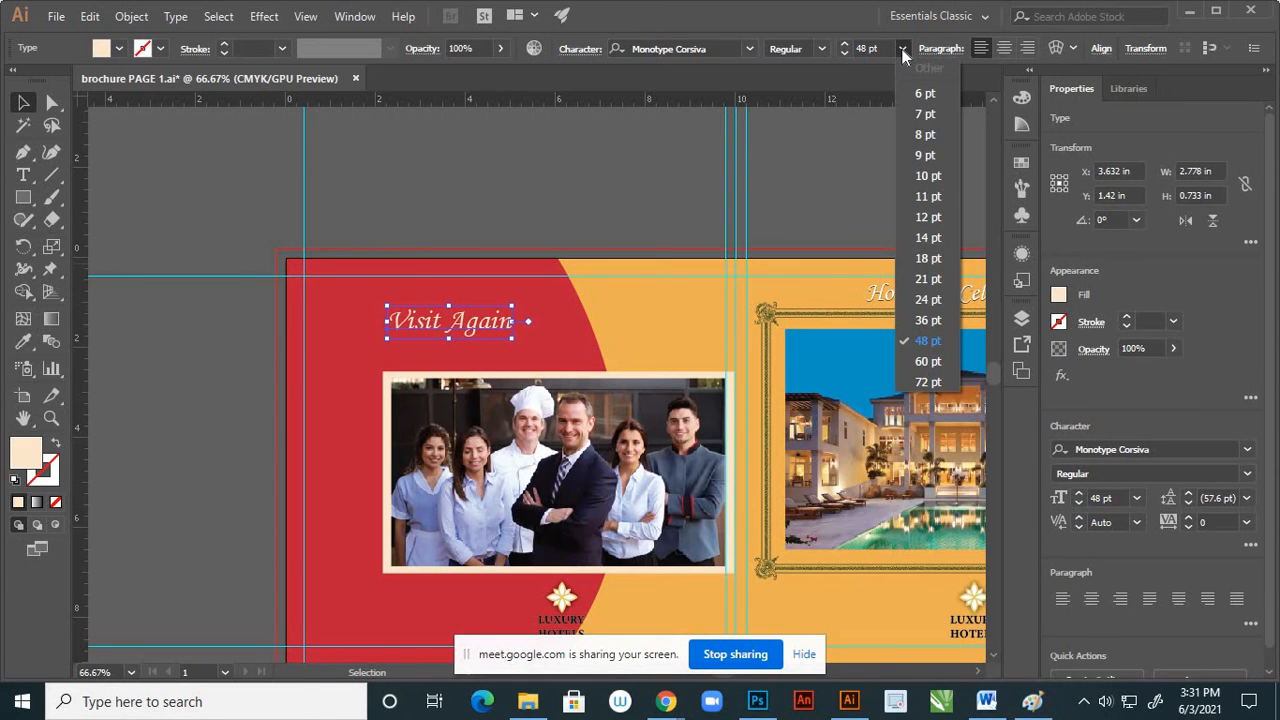
{"action": "left_click", "coordinate": [925, 361]}
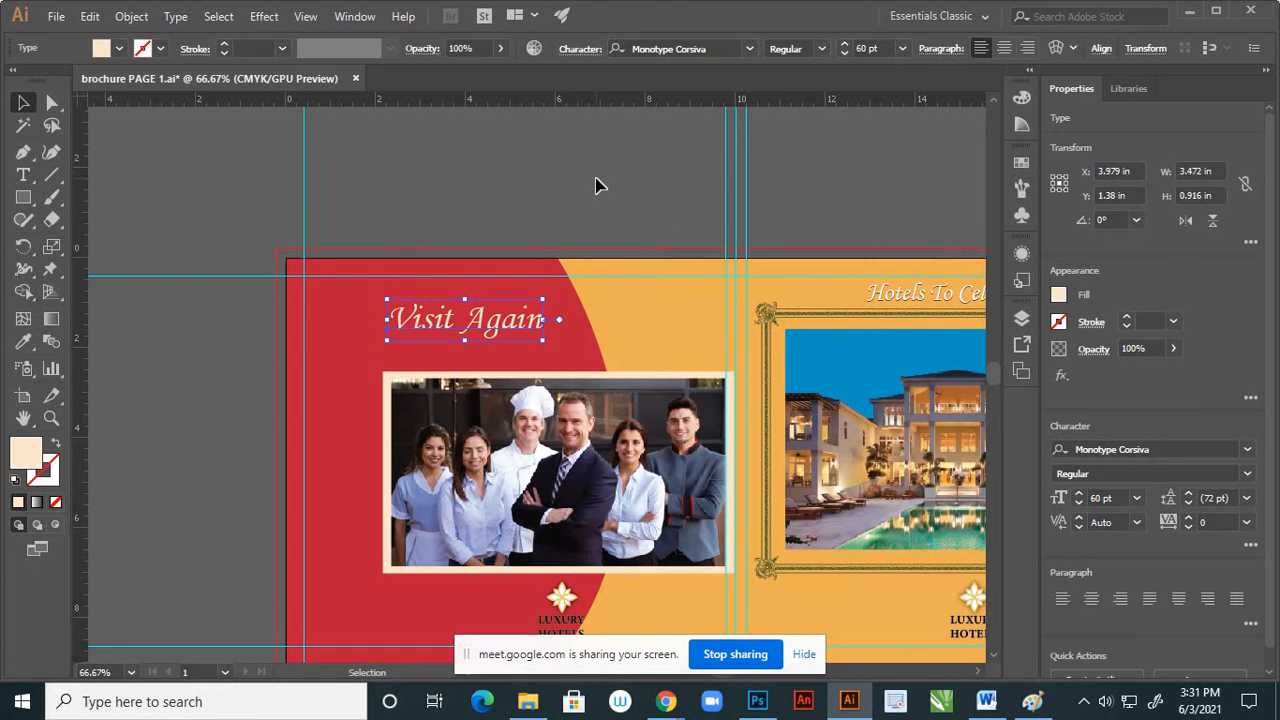
{"action": "left_click", "coordinate": [597, 250]}
Move the "Visit Again" heading slightly down and left, closer to the staff photo's frame
{"action": "scroll", "coordinate": [600, 252], "scroll_direction": "down", "scroll_amount": 1}
{"action": "scroll", "coordinate": [573, 302], "scroll_direction": "down", "scroll_amount": 1}
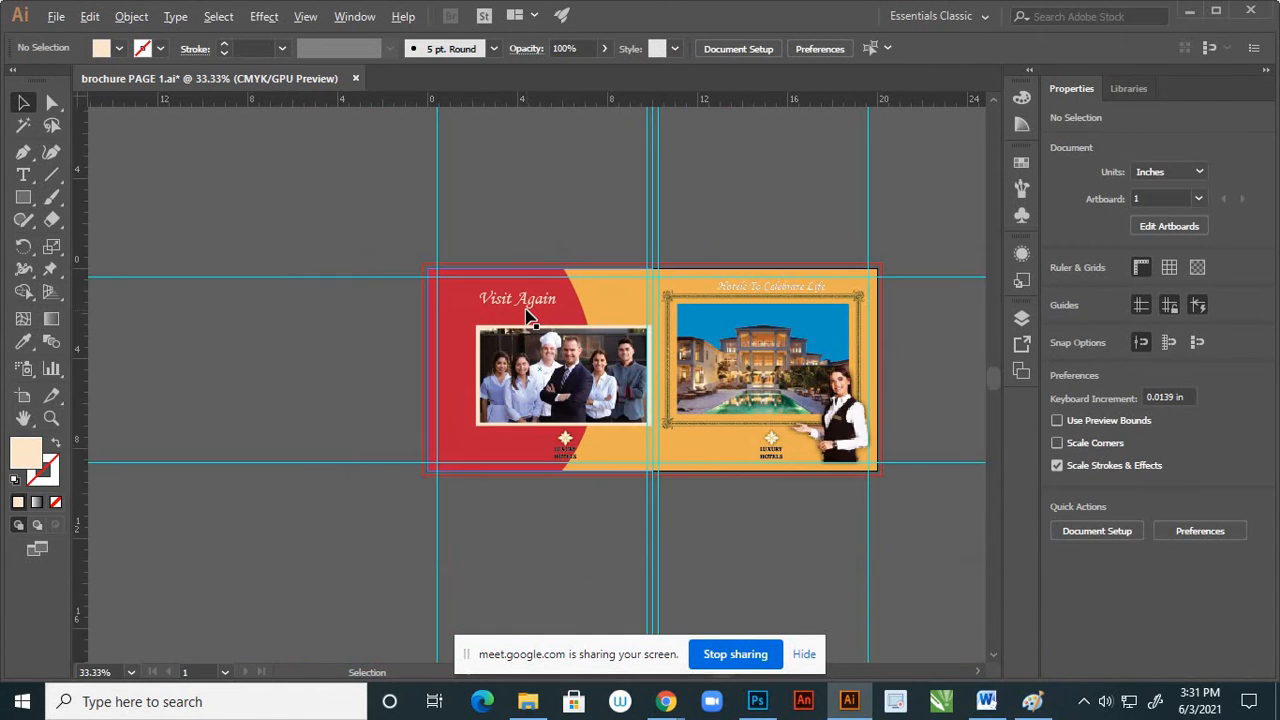
{"action": "scroll", "coordinate": [527, 313], "scroll_direction": "up", "scroll_amount": 2}
{"action": "scroll", "coordinate": [530, 315], "scroll_direction": "up", "scroll_amount": 1}
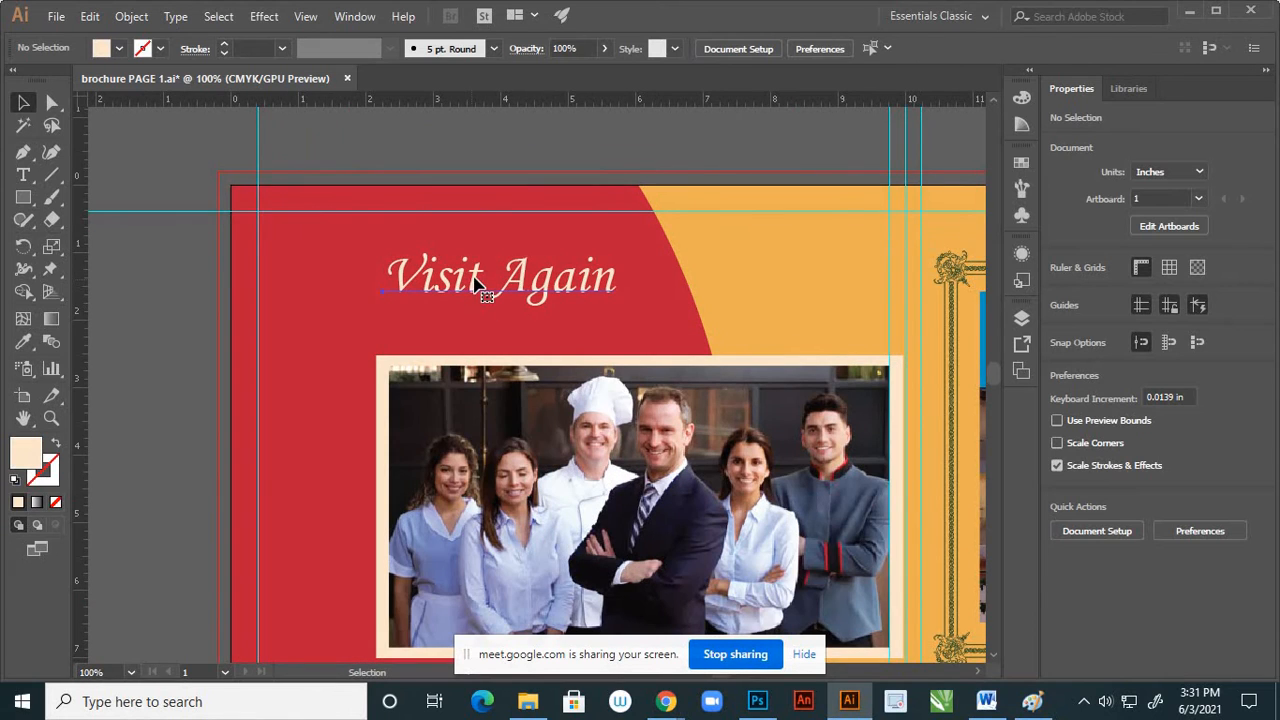
{"action": "left_click", "coordinate": [477, 285]}
{"action": "left_click_drag", "start_coordinate": [472, 283], "coordinate": [465, 292]}
{"action": "left_click", "coordinate": [475, 158]}
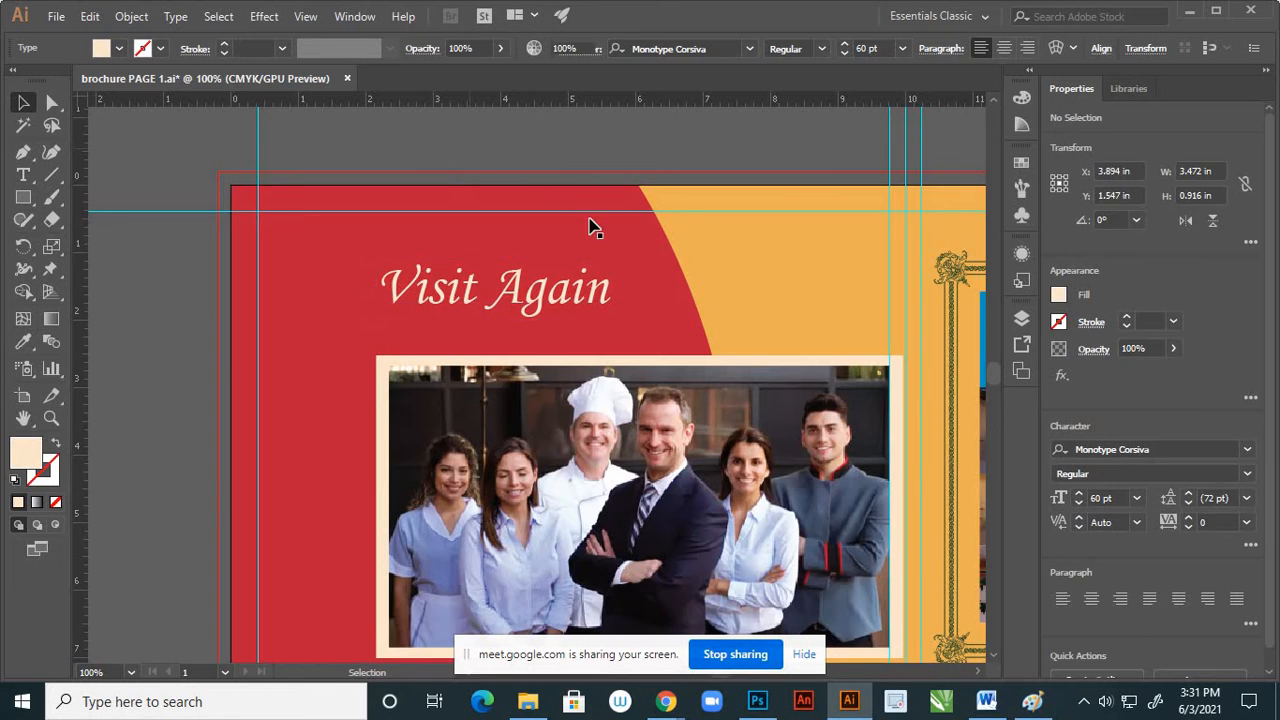
Hide the curved orange shape in Layer 4 and cut the social media icons image from Layer 3
{"action": "scroll", "coordinate": [605, 255], "scroll_direction": "down", "scroll_amount": 2}
{"action": "scroll", "coordinate": [605, 255], "scroll_direction": "down", "scroll_amount": 1}
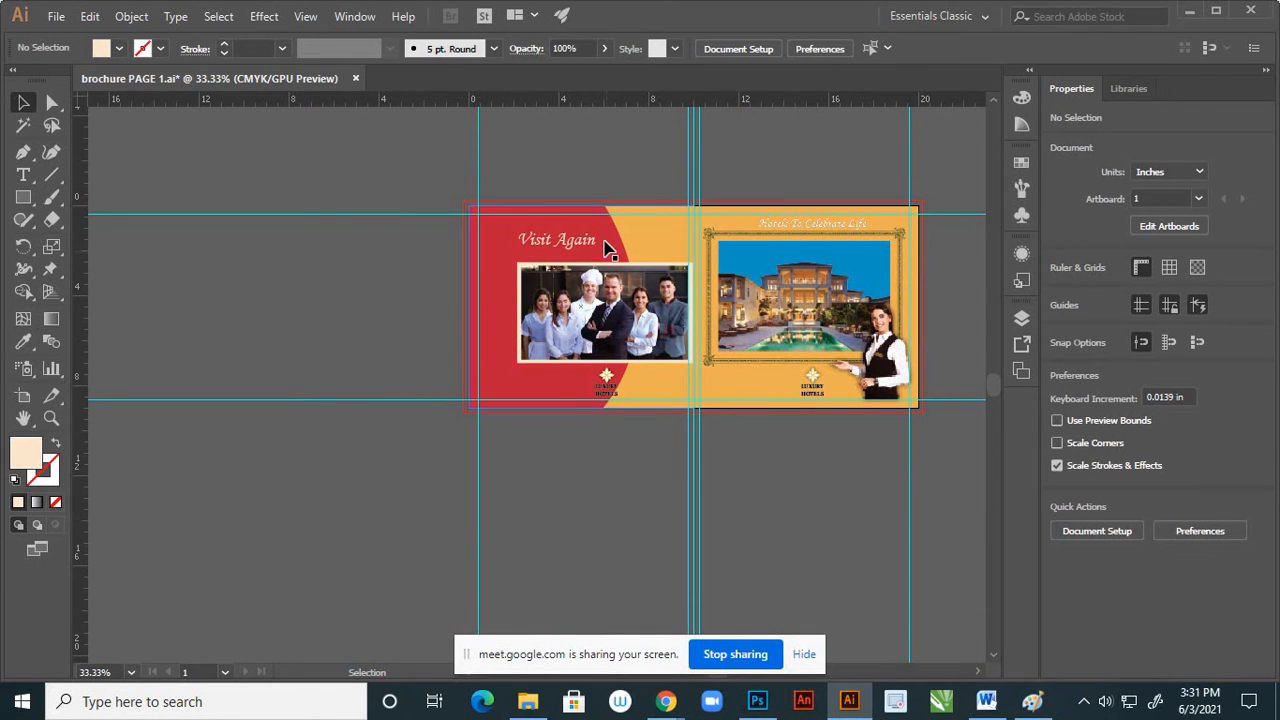
{"action": "scroll", "coordinate": [597, 257], "scroll_direction": "up", "scroll_amount": 2}
{"action": "scroll", "coordinate": [618, 238], "scroll_direction": "down", "scroll_amount": 1}
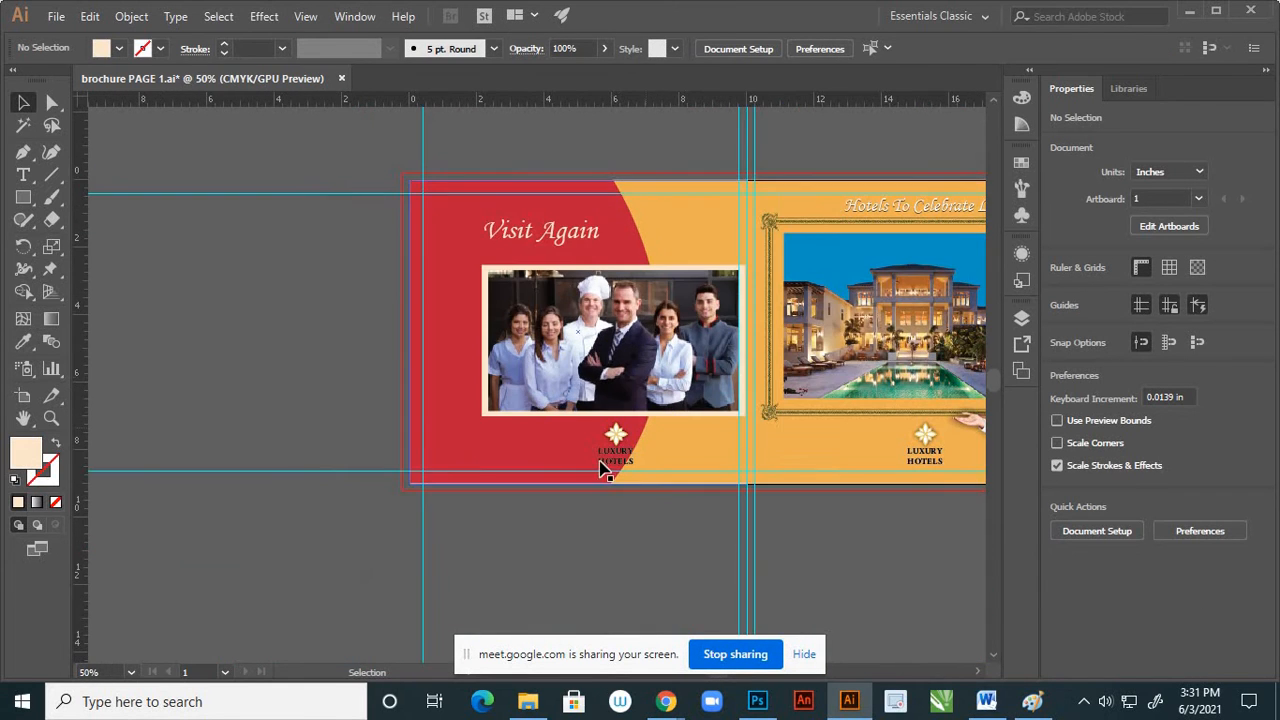
{"action": "scroll", "coordinate": [600, 474], "scroll_direction": "up", "scroll_amount": 1}
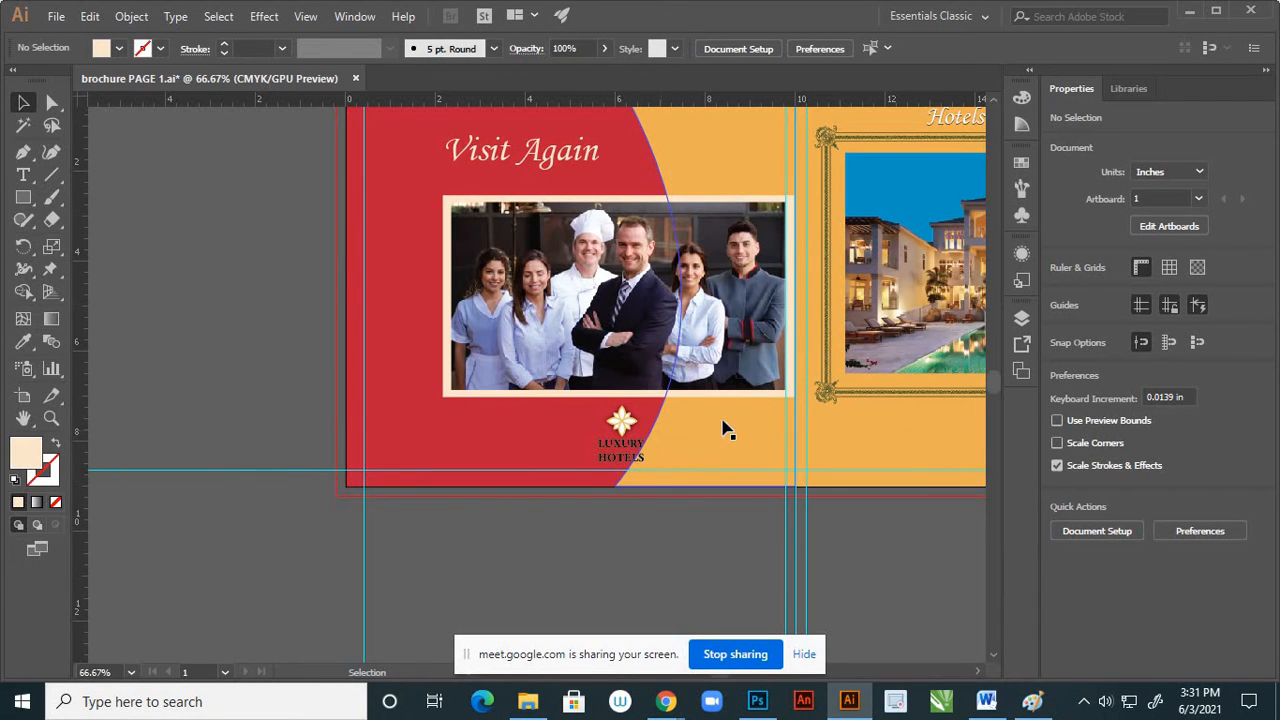
{"action": "left_click", "coordinate": [1021, 318]}
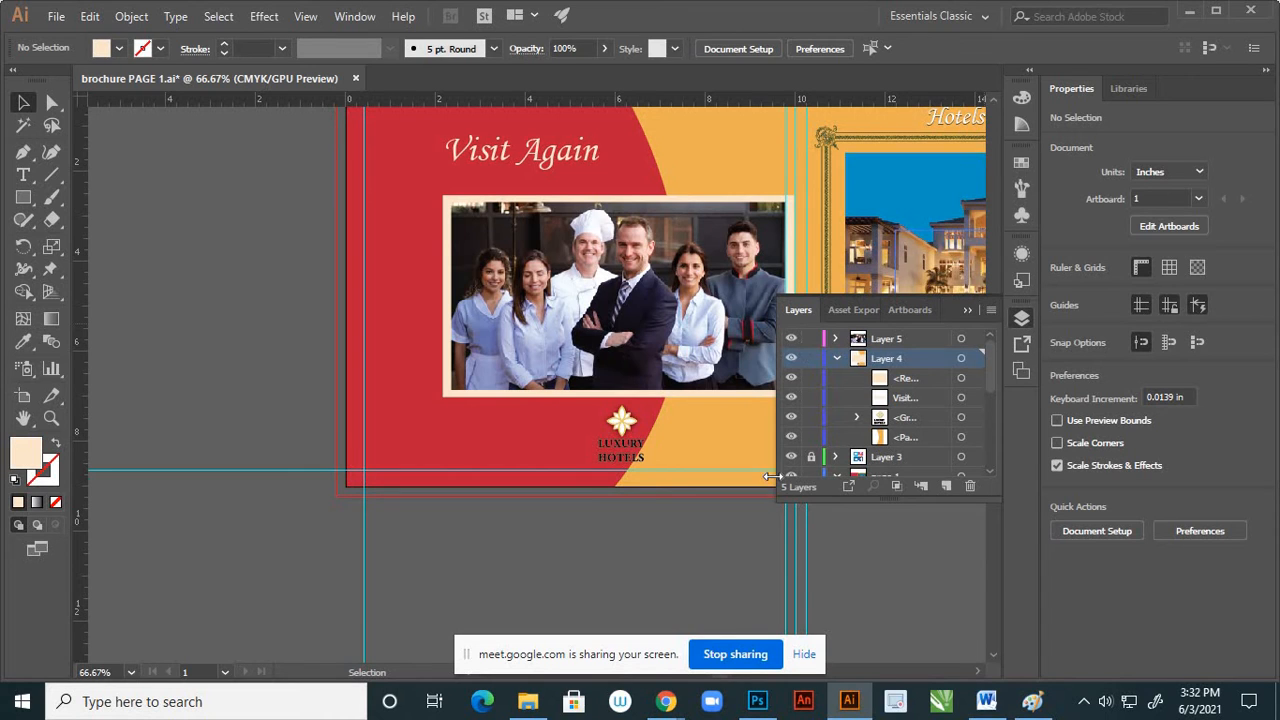
{"action": "left_click", "coordinate": [791, 437]}
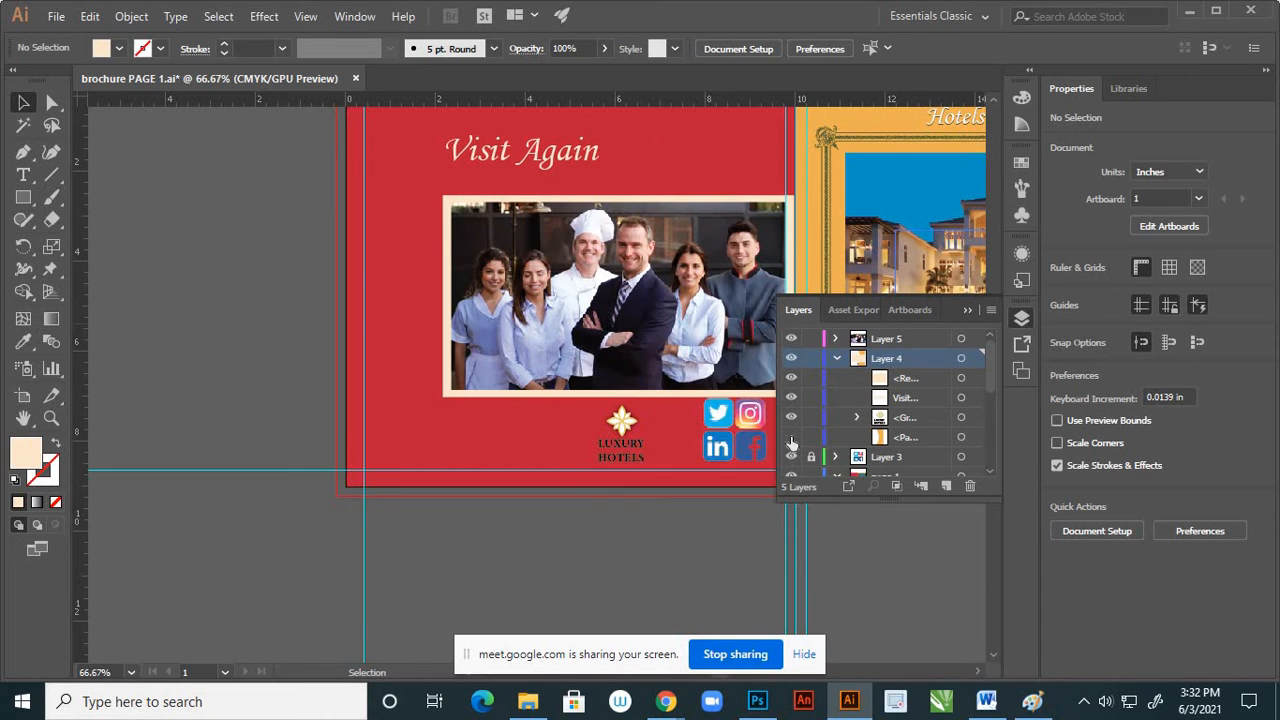
{"action": "left_click", "coordinate": [730, 414]}
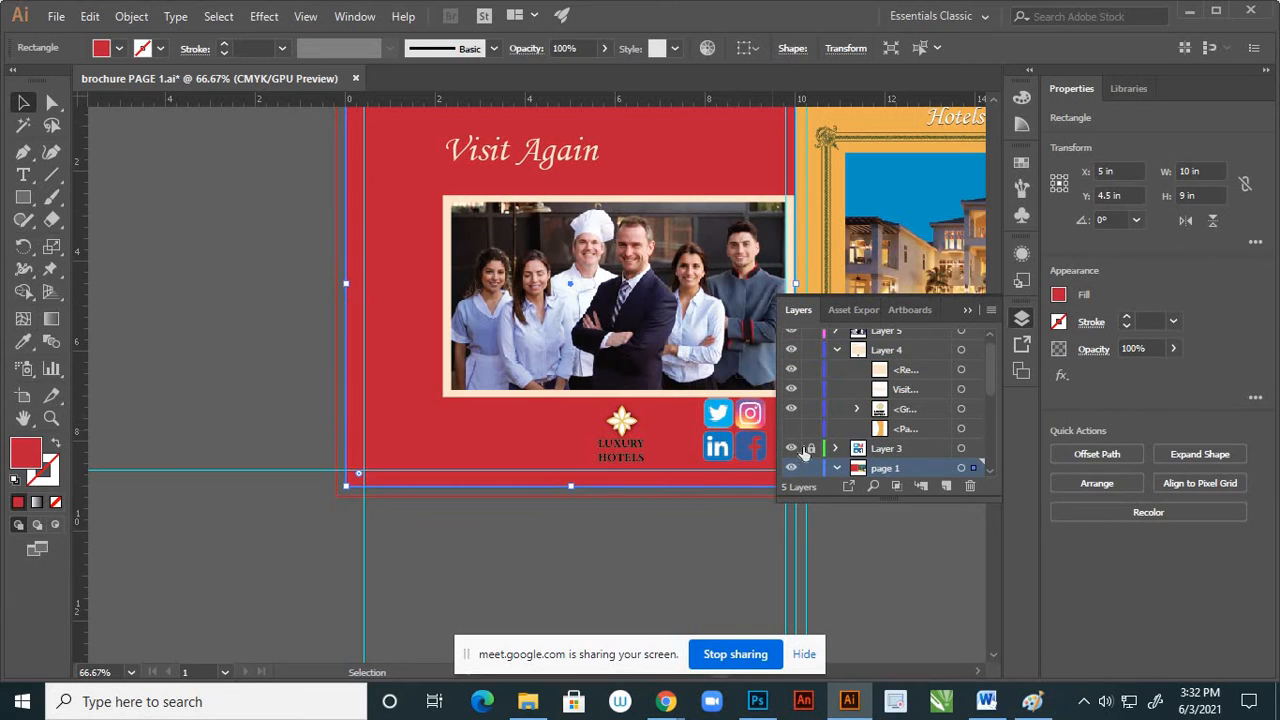
{"action": "left_click", "coordinate": [961, 449]}
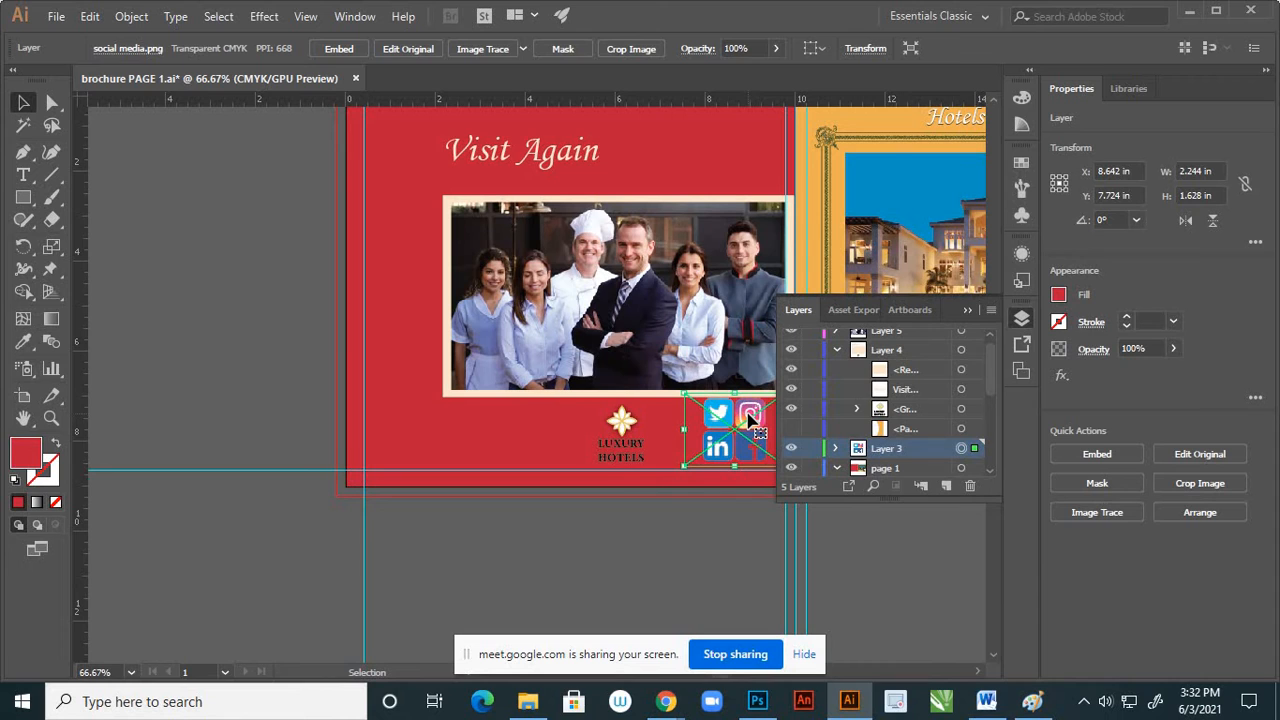
{"action": "key", "text": "a"}
{"action": "key", "text": "Delete"}
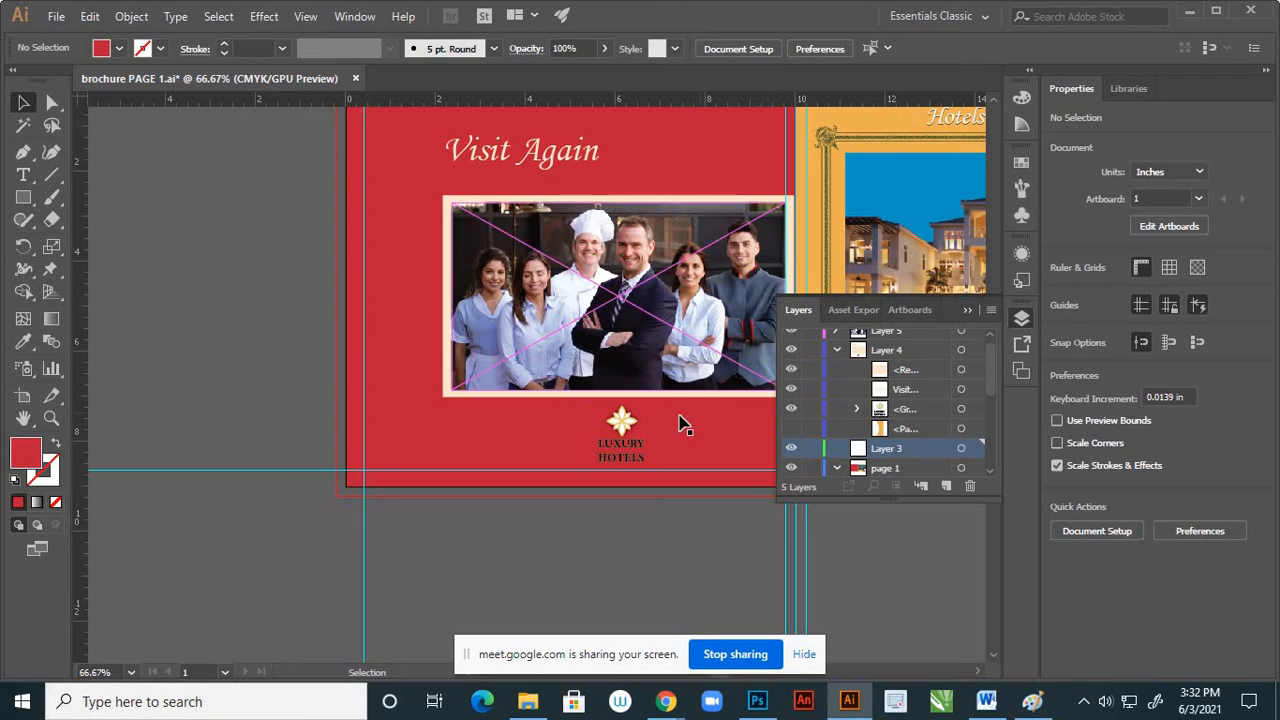
Show the curved orange shape again and paste the social media icons in place on a new layer above Layer 4
{"action": "left_click", "coordinate": [790, 430]}
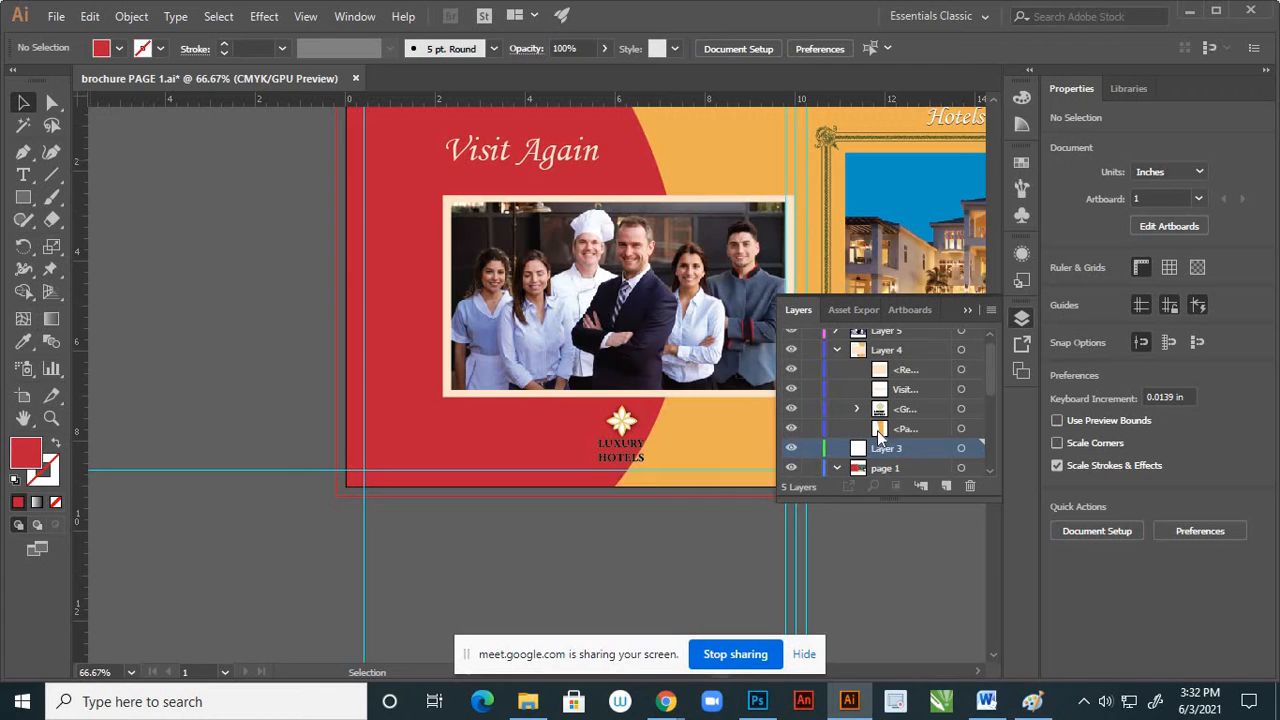
{"action": "left_click", "coordinate": [903, 428]}
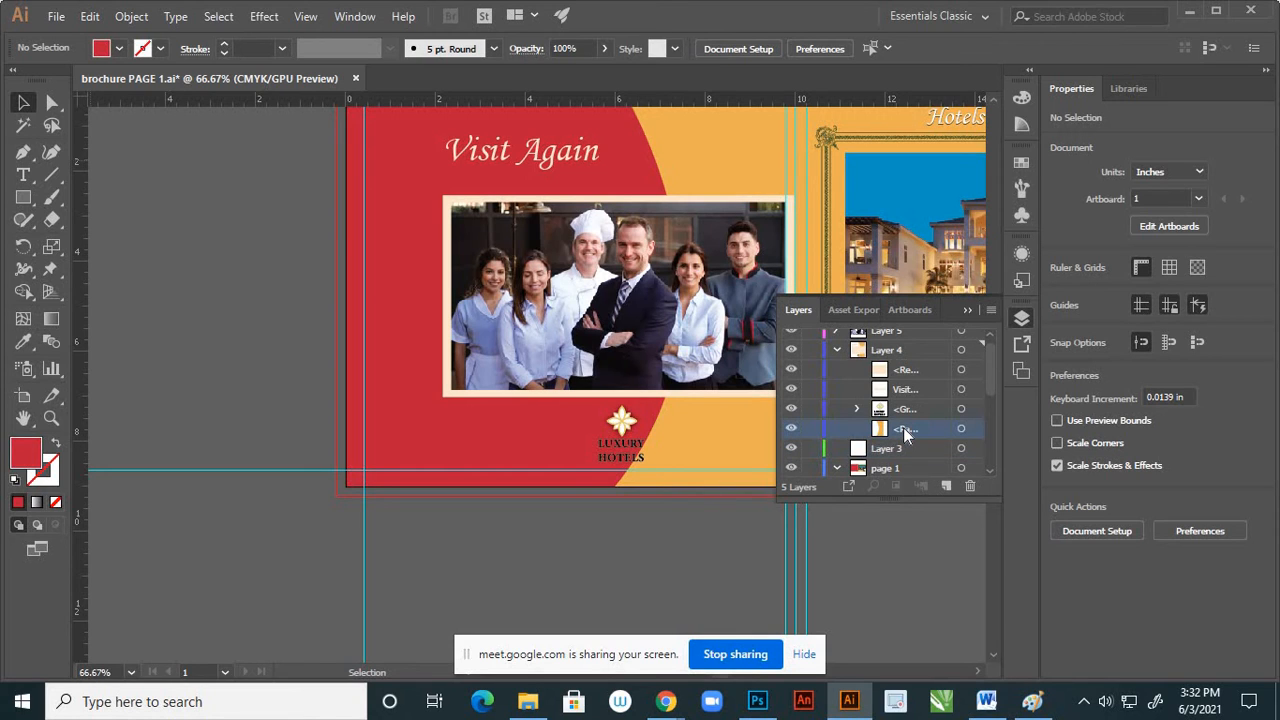
{"action": "left_click", "coordinate": [945, 485]}
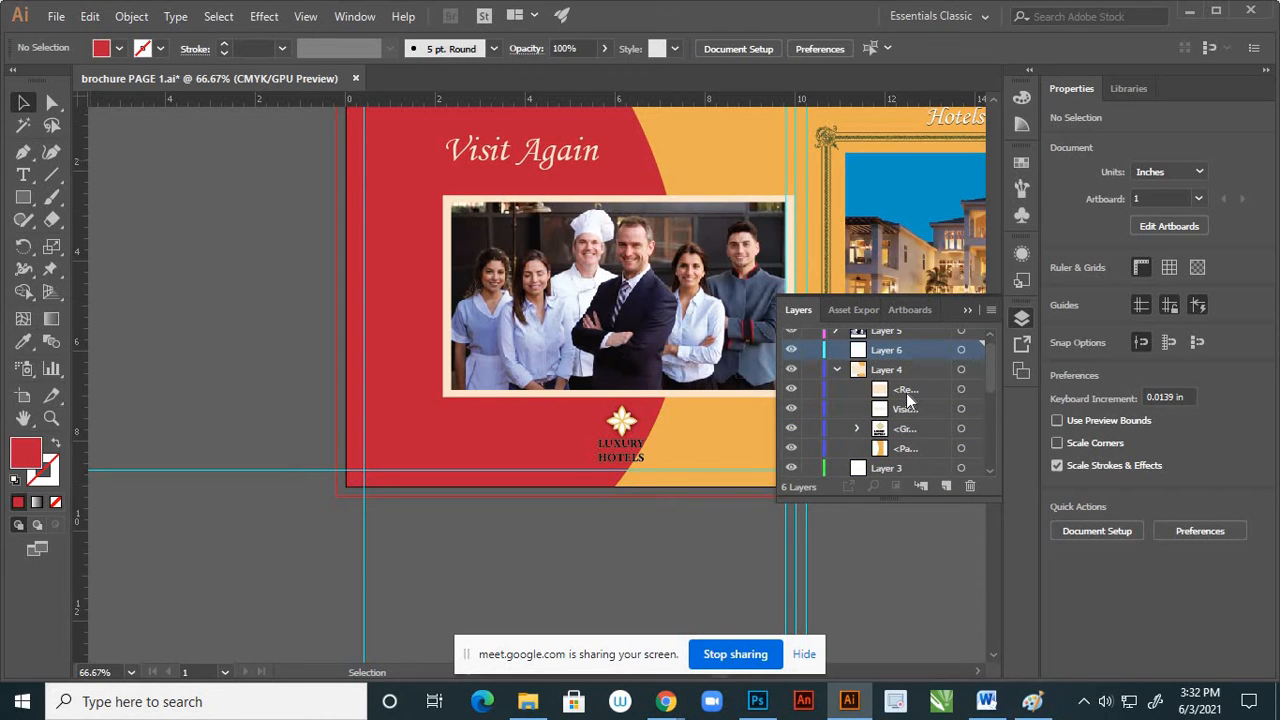
{"action": "key", "text": "ctrl+shift+v"}
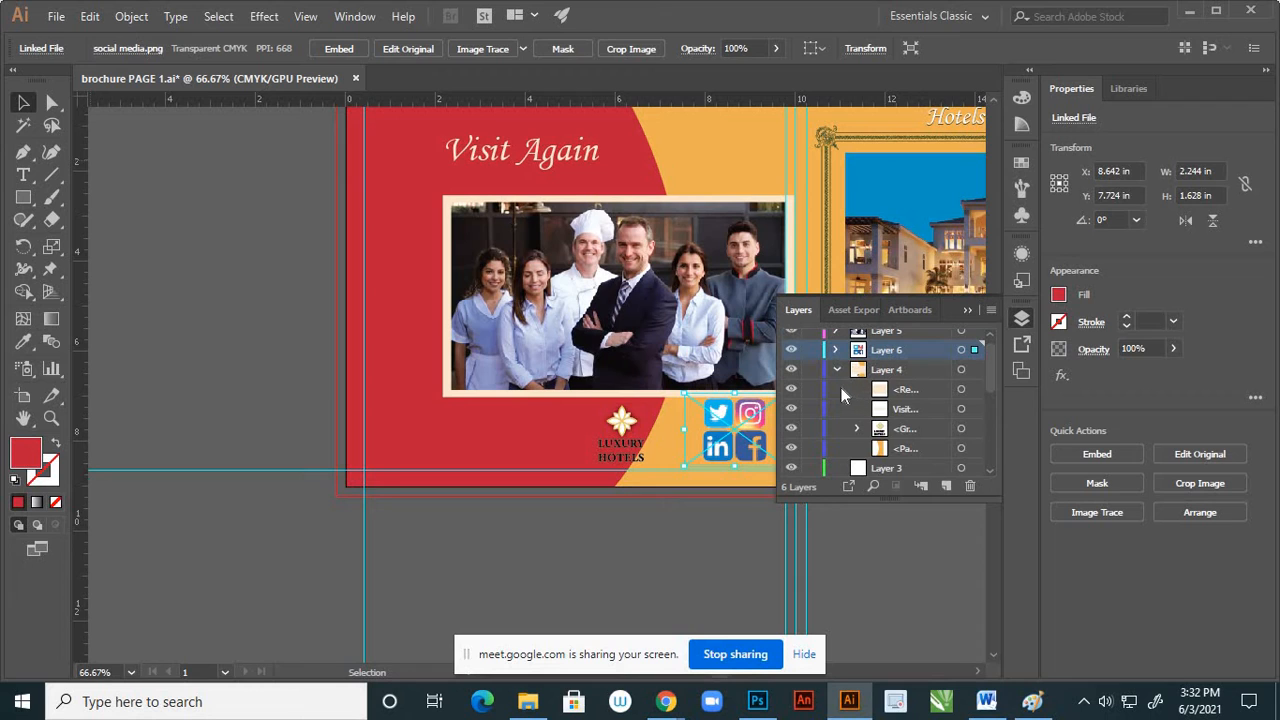
{"action": "left_click", "coordinate": [838, 369]}
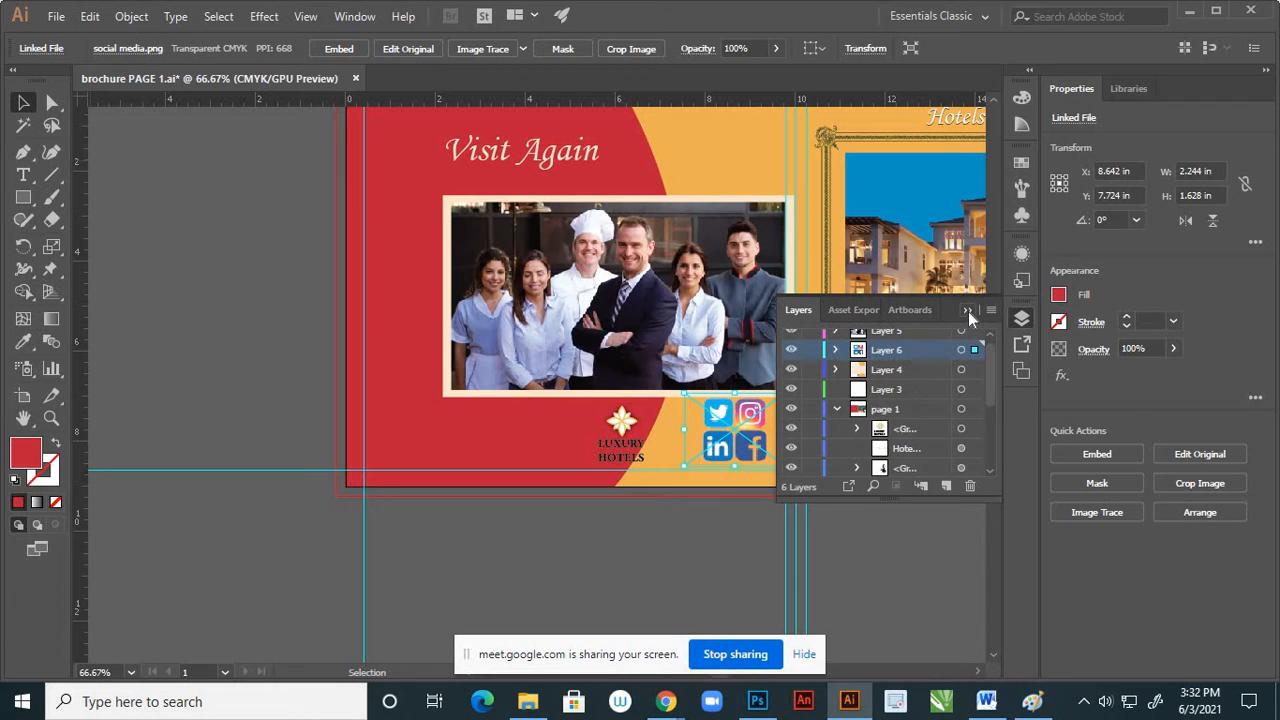
{"action": "left_click", "coordinate": [967, 310]}
{"action": "left_click", "coordinate": [732, 520]}
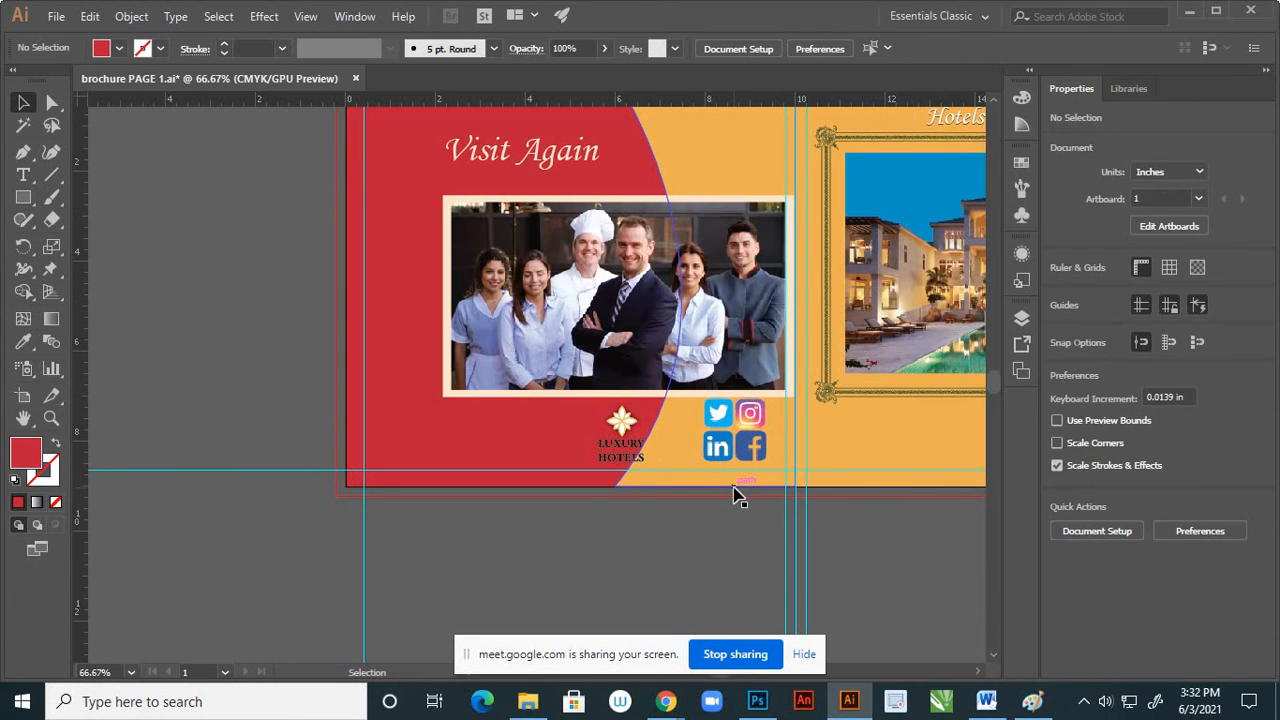
Scale the social media icons down proportionally to about 1.68 by 1.22 in and shift them slightly down on the orange area
{"action": "scroll", "coordinate": [730, 480], "scroll_direction": "down", "scroll_amount": 2}
{"action": "scroll", "coordinate": [727, 457], "scroll_direction": "up", "scroll_amount": 2}
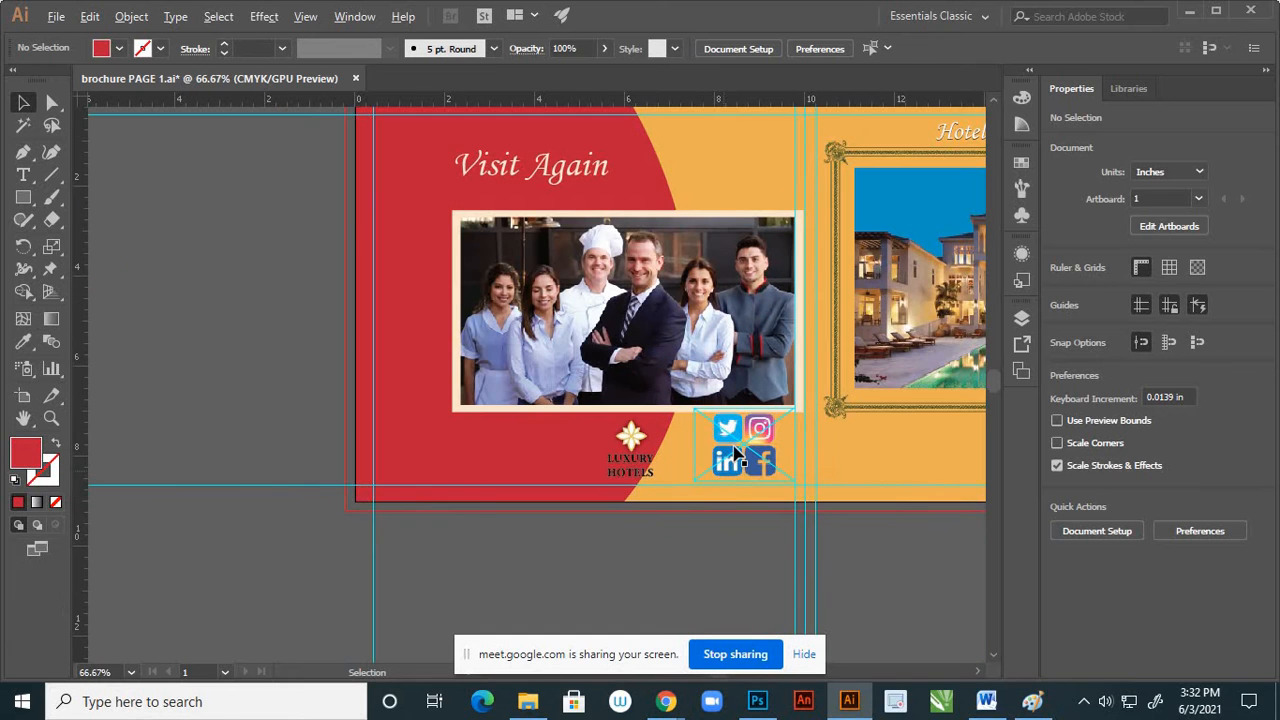
{"action": "left_click", "coordinate": [728, 450]}
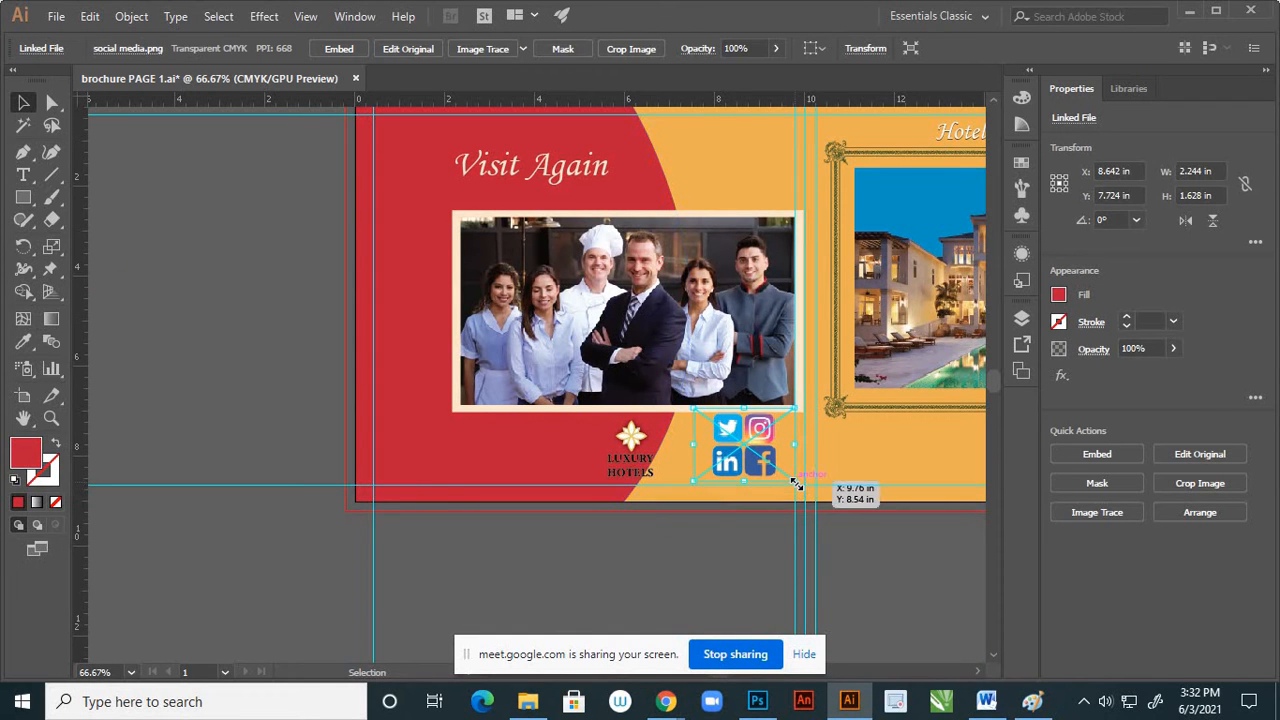
{"action": "left_click_drag", "start_coordinate": [795, 484], "coordinate": [781, 470]}
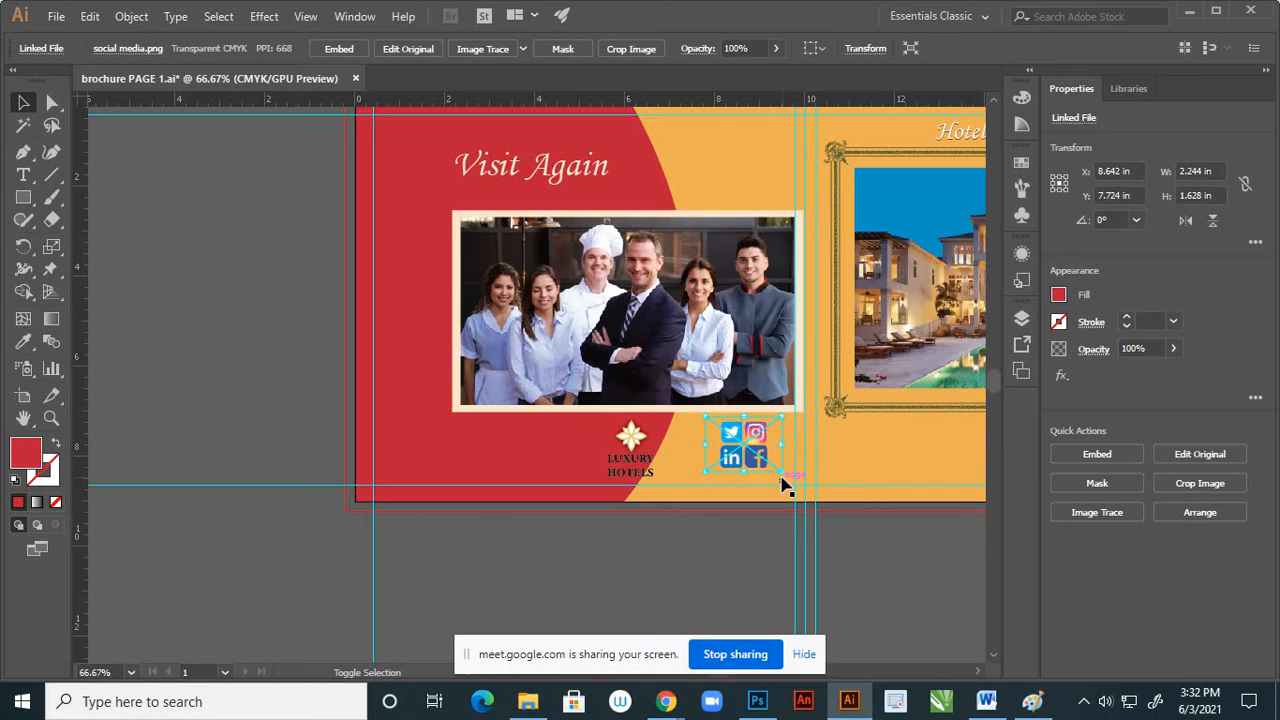
{"action": "left_click_drag", "start_coordinate": [727, 438], "coordinate": [740, 452]}
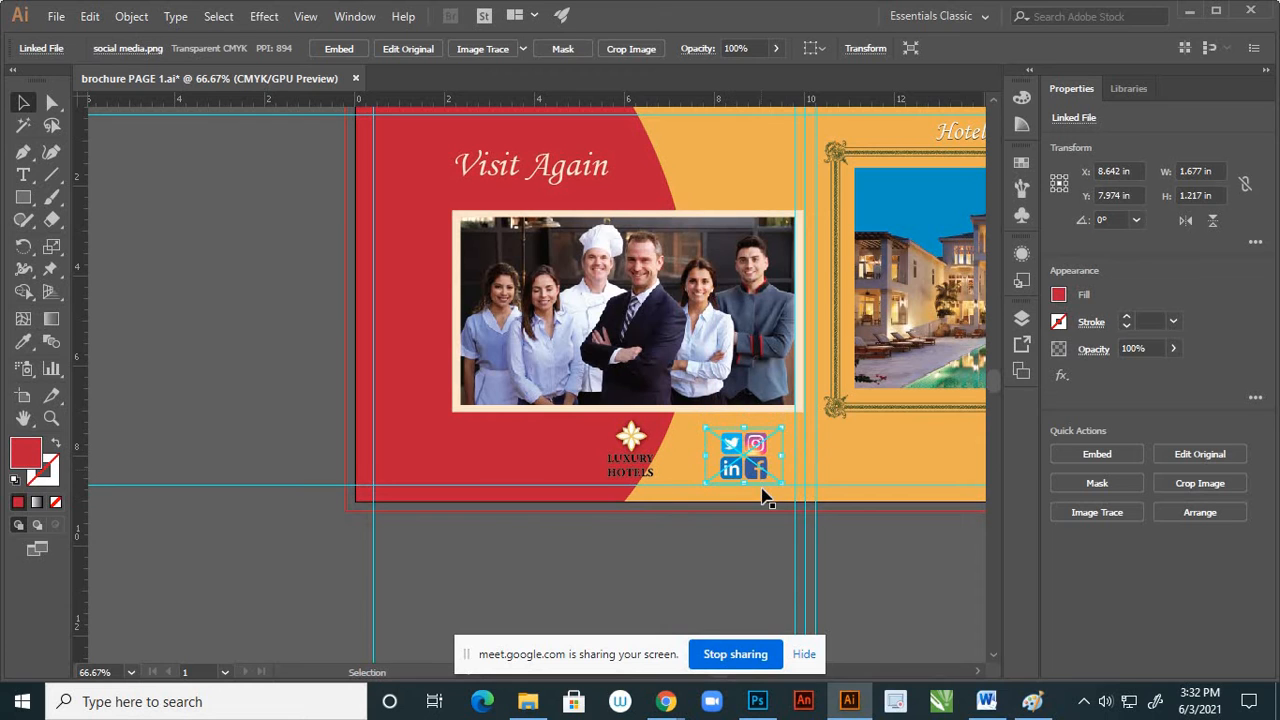
Nudge the social media icons slightly up and right to about X 8.7 in, Y 7.8 in
{"action": "scroll", "coordinate": [770, 497], "scroll_direction": "up", "scroll_amount": 2}
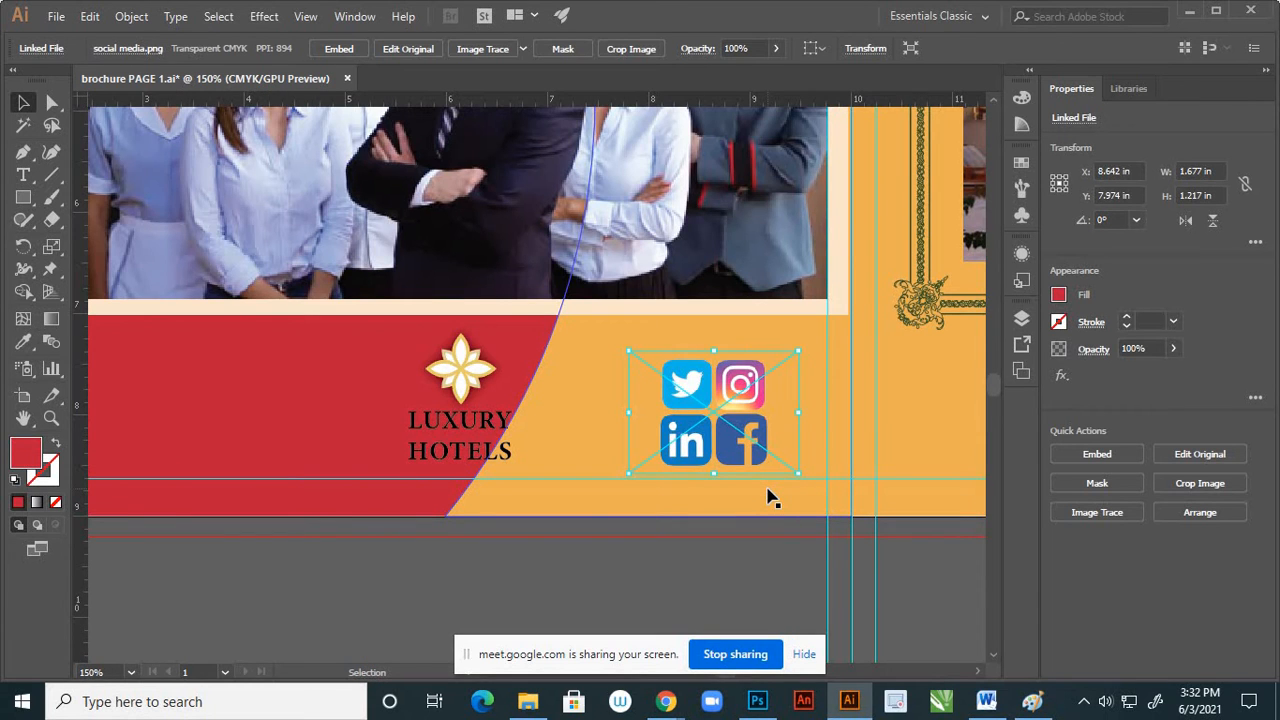
{"action": "key", "text": "Up"}
{"action": "key", "text": "Up"}
{"action": "key", "text": "Up"}
{"action": "key", "text": "Up"}
{"action": "key", "text": "Up"}
{"action": "key", "text": "Up"}
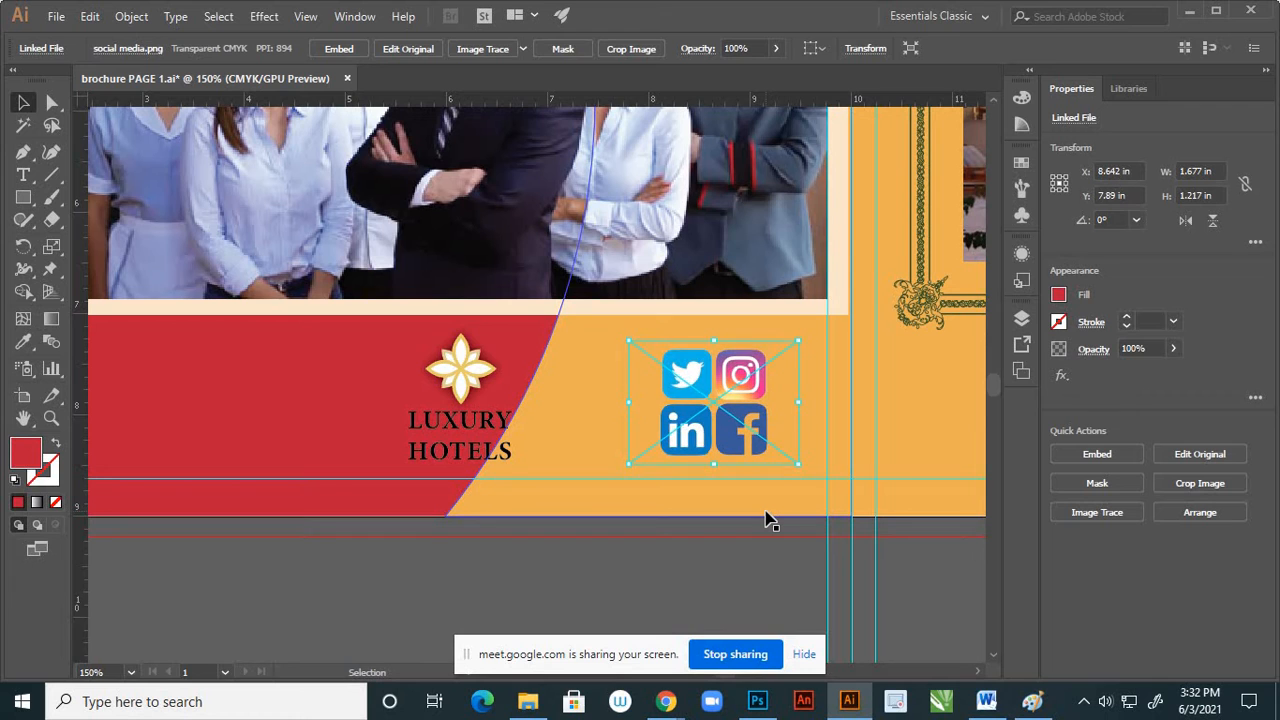
{"action": "key", "text": "Up"}
{"action": "key", "text": "Right"}
{"action": "key", "text": "Right"}
{"action": "key", "text": "Right"}
{"action": "key", "text": "Up"}
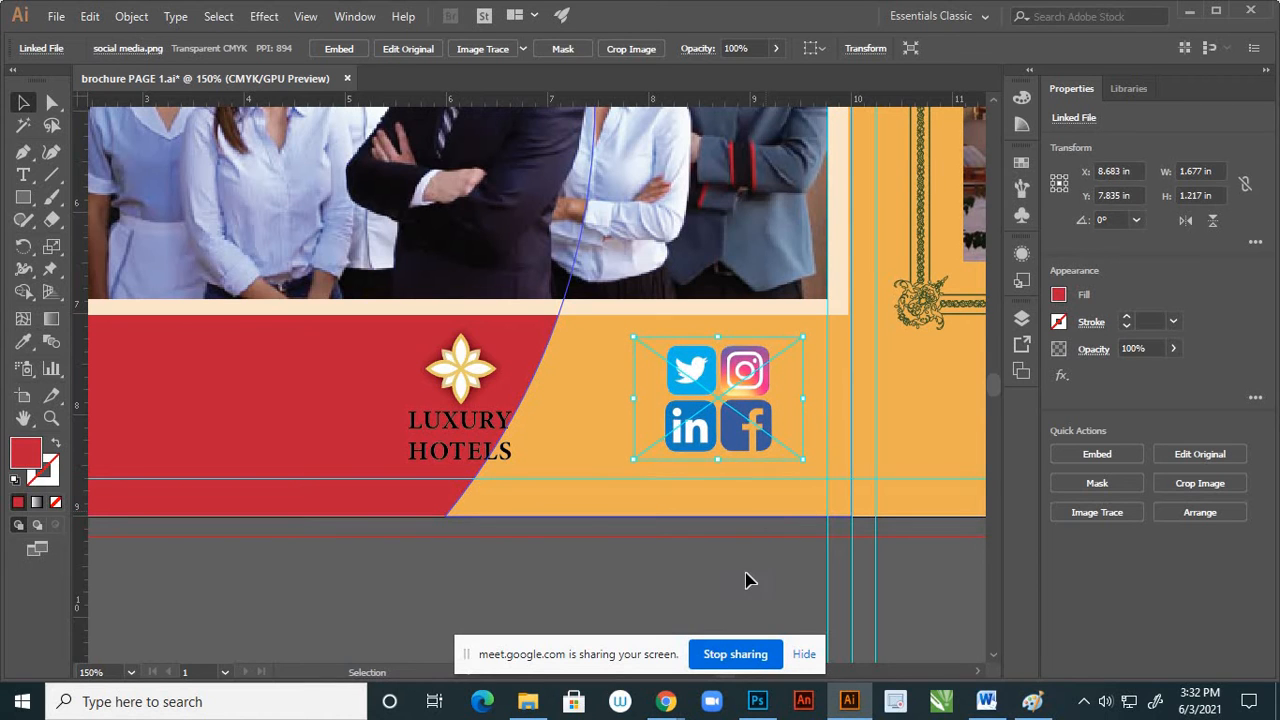
{"action": "key", "text": "Right"}
{"action": "left_click", "coordinate": [747, 574]}
Move the Luxury Hotels logo below the staff photo left and slightly down so it sits fully on the red background
{"action": "scroll", "coordinate": [697, 500], "scroll_direction": "down", "scroll_amount": 2, "text": "alt"}
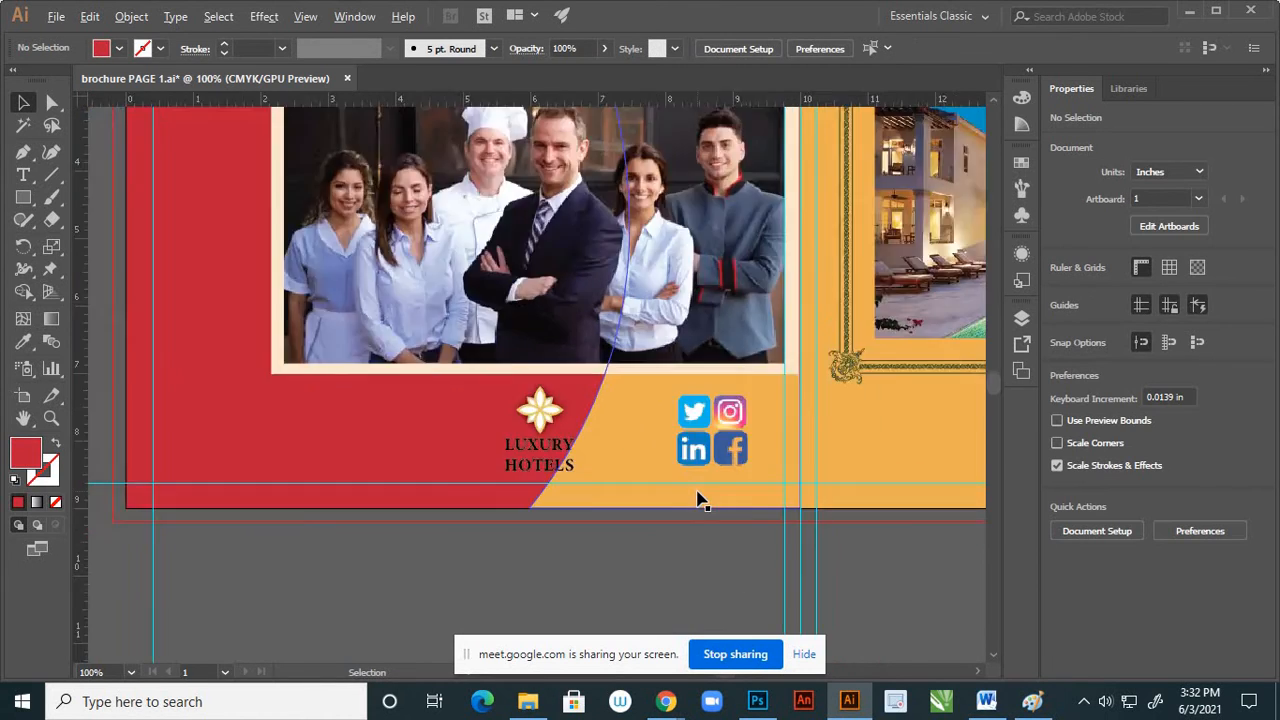
{"action": "scroll", "coordinate": [618, 490], "scroll_direction": "up", "scroll_amount": 1, "text": "alt"}
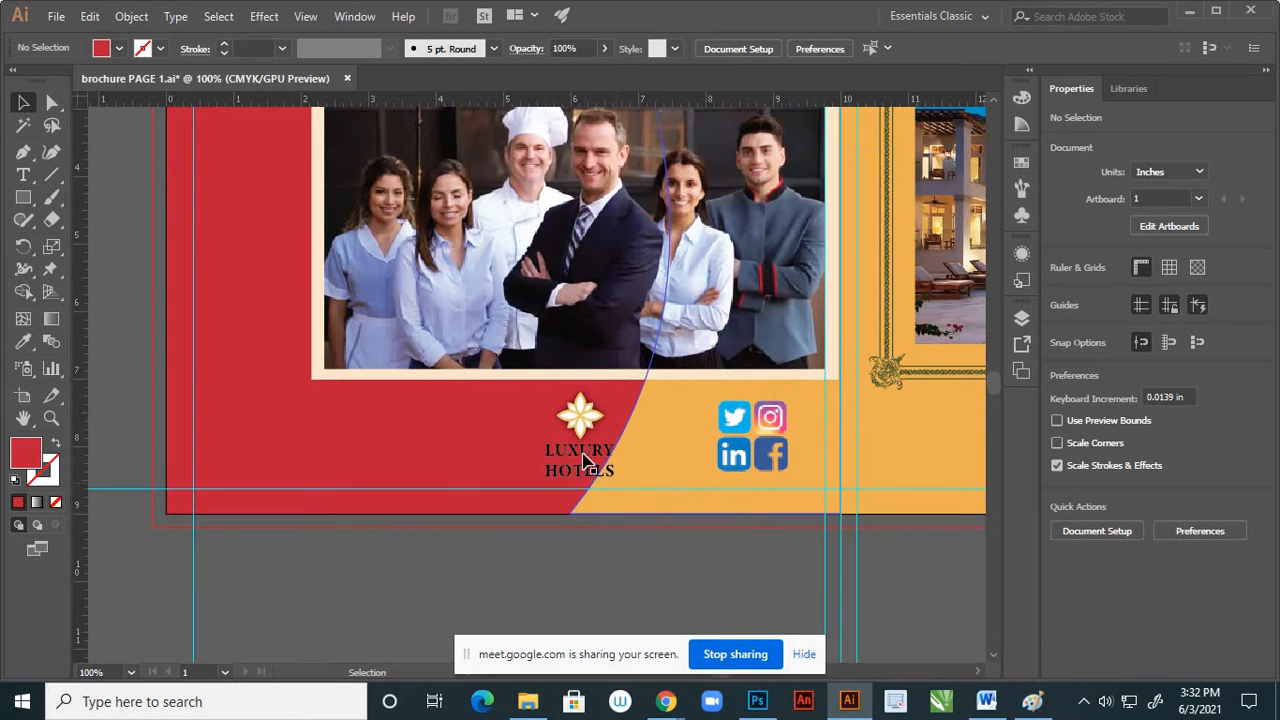
{"action": "scroll", "coordinate": [618, 490], "scroll_direction": "down", "scroll_amount": 2, "text": "alt"}
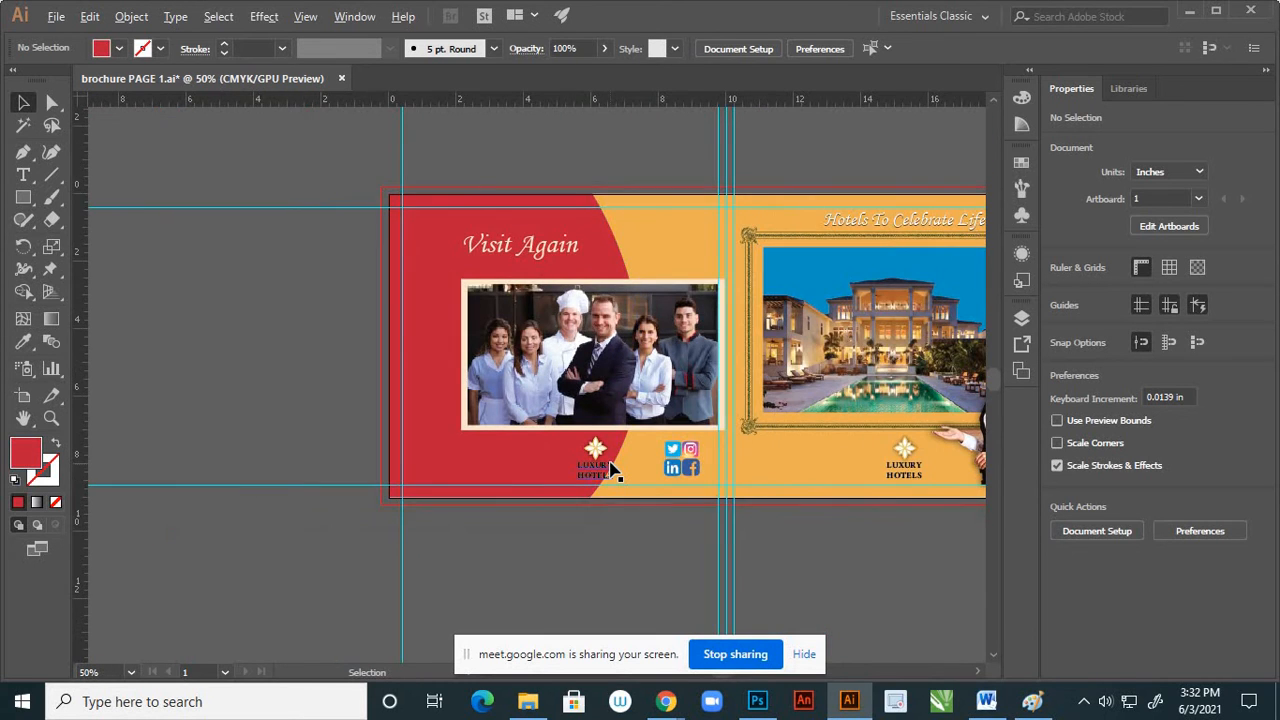
{"action": "scroll", "coordinate": [618, 454], "scroll_direction": "up", "scroll_amount": 2, "text": "alt"}
{"action": "left_click", "coordinate": [588, 440]}
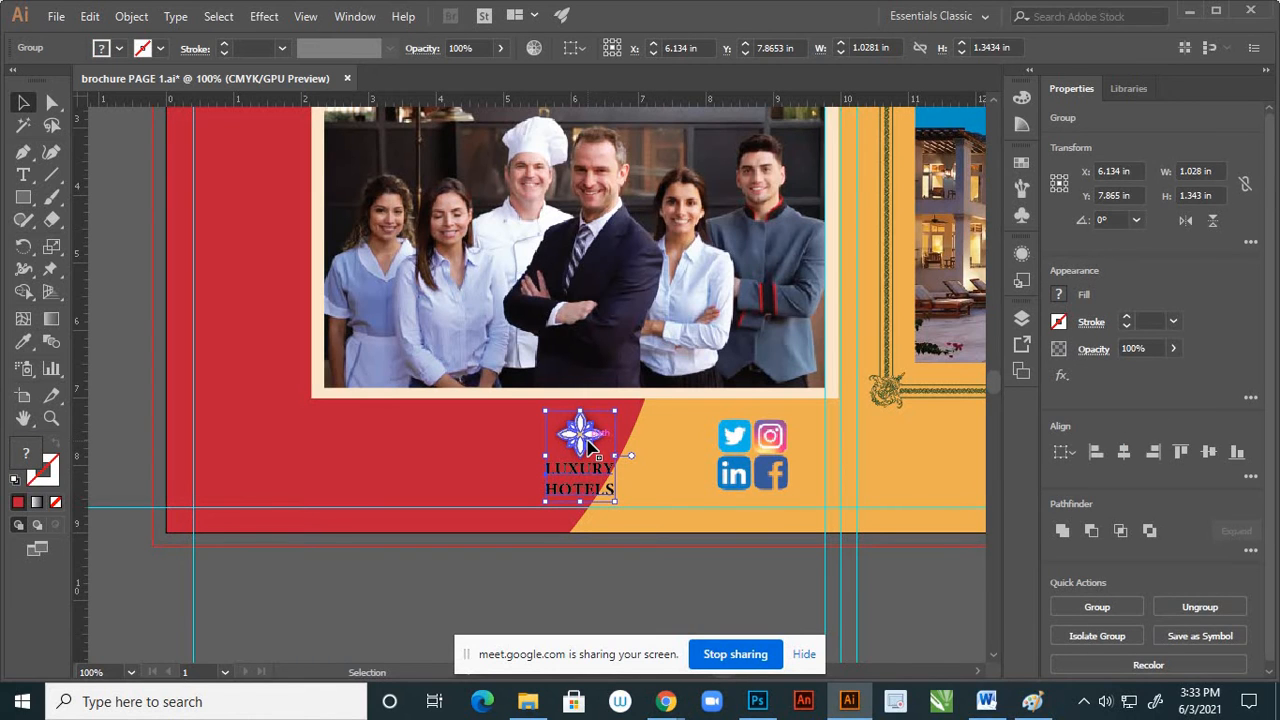
{"action": "left_click_drag", "start_coordinate": [590, 445], "coordinate": [529, 456]}
{"action": "left_click", "coordinate": [491, 569]}
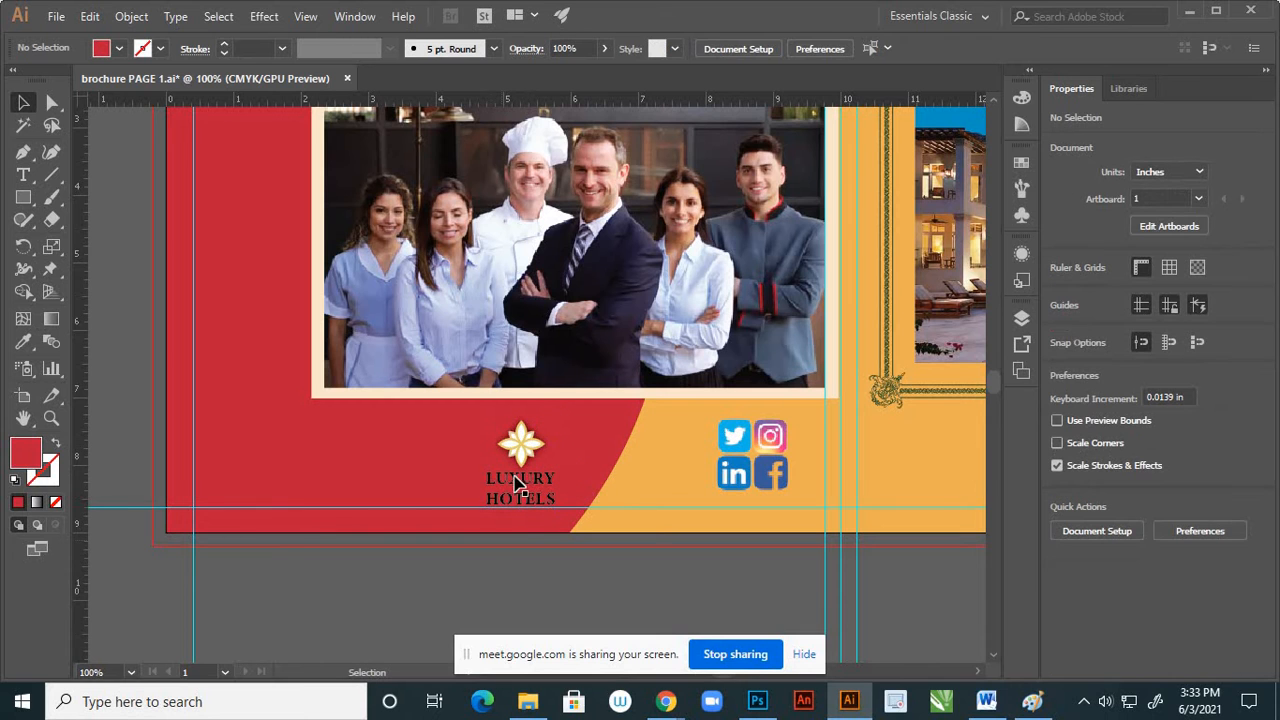
{"action": "scroll", "coordinate": [529, 494], "scroll_direction": "up", "scroll_amount": 1}
{"action": "scroll", "coordinate": [543, 480], "scroll_direction": "up", "scroll_amount": 1}
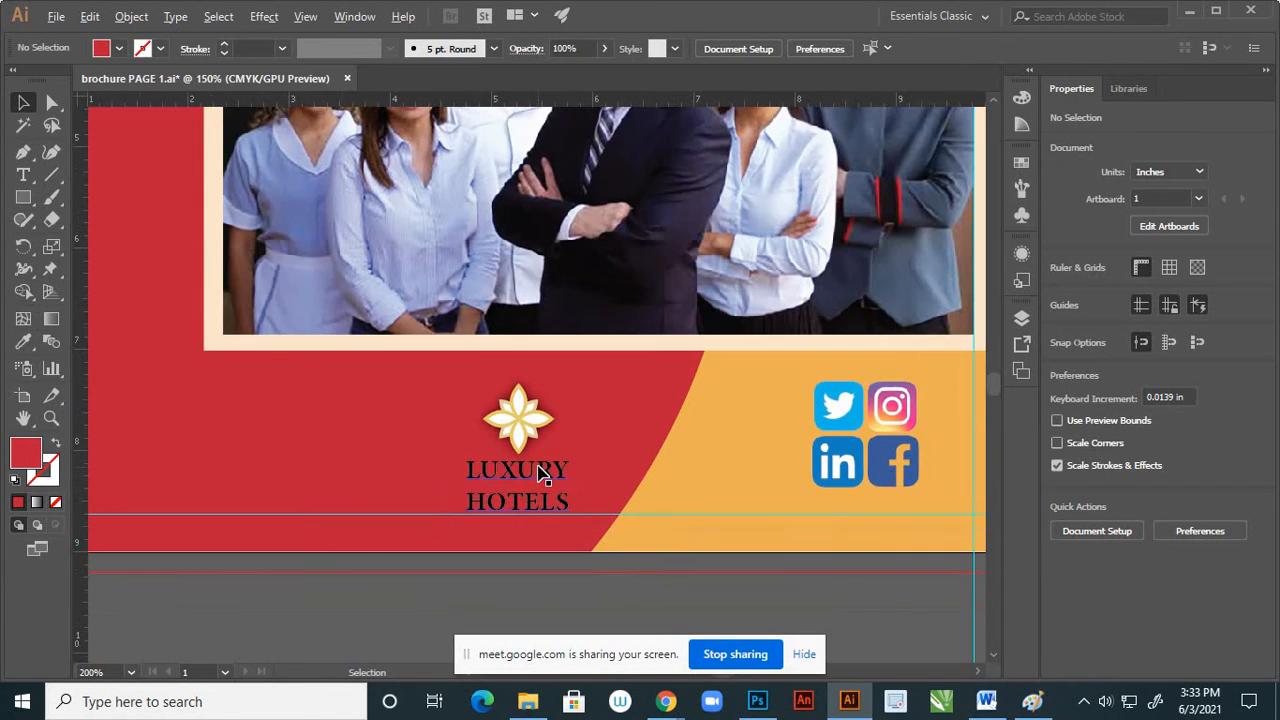
Start a new text object on the orange area beside the Luxury Hotels logo, set to 21 pt Arial
{"action": "scroll", "coordinate": [565, 445], "scroll_direction": "down", "scroll_amount": 1}
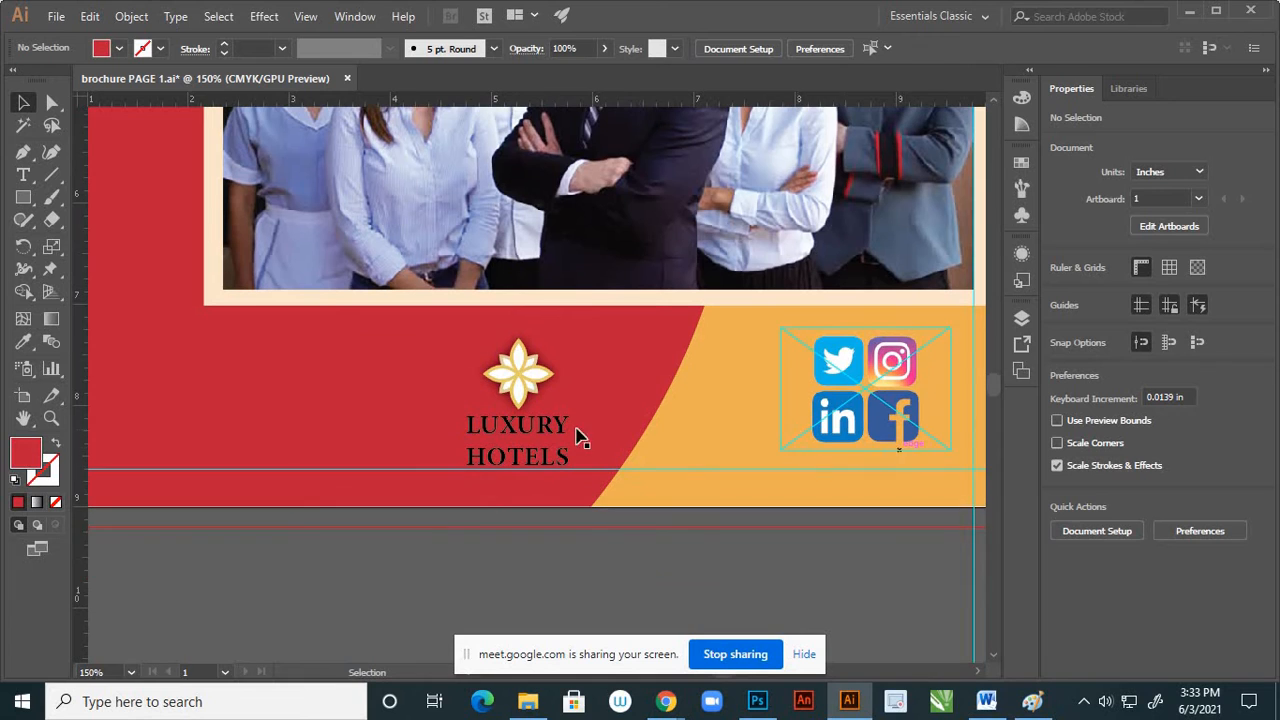
{"action": "left_click", "coordinate": [690, 440]}
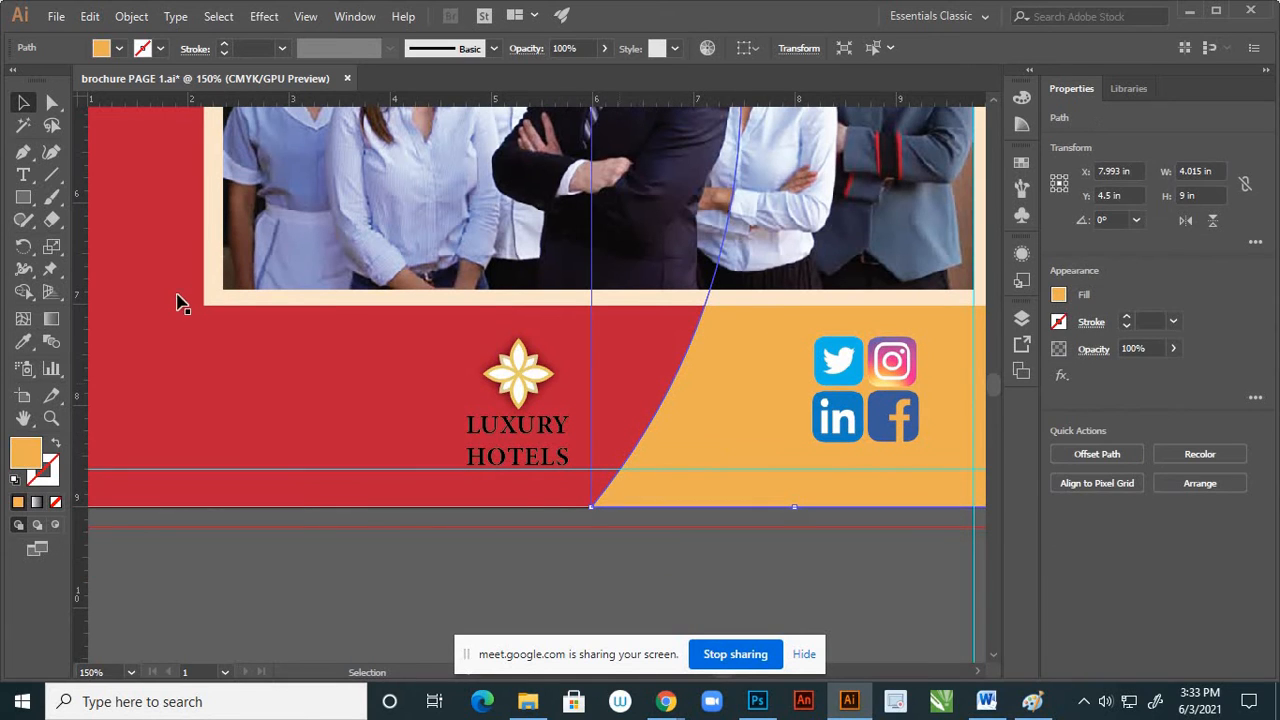
{"action": "left_click", "coordinate": [27, 180]}
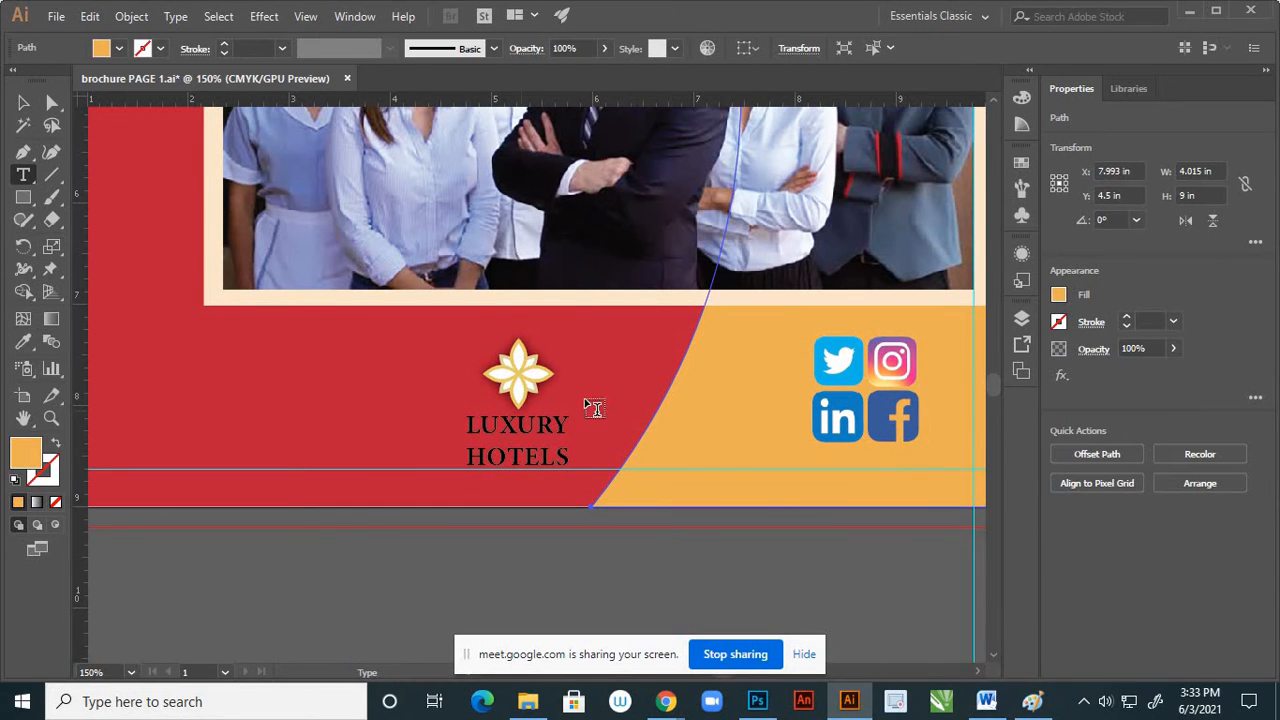
{"action": "left_click", "coordinate": [658, 436]}
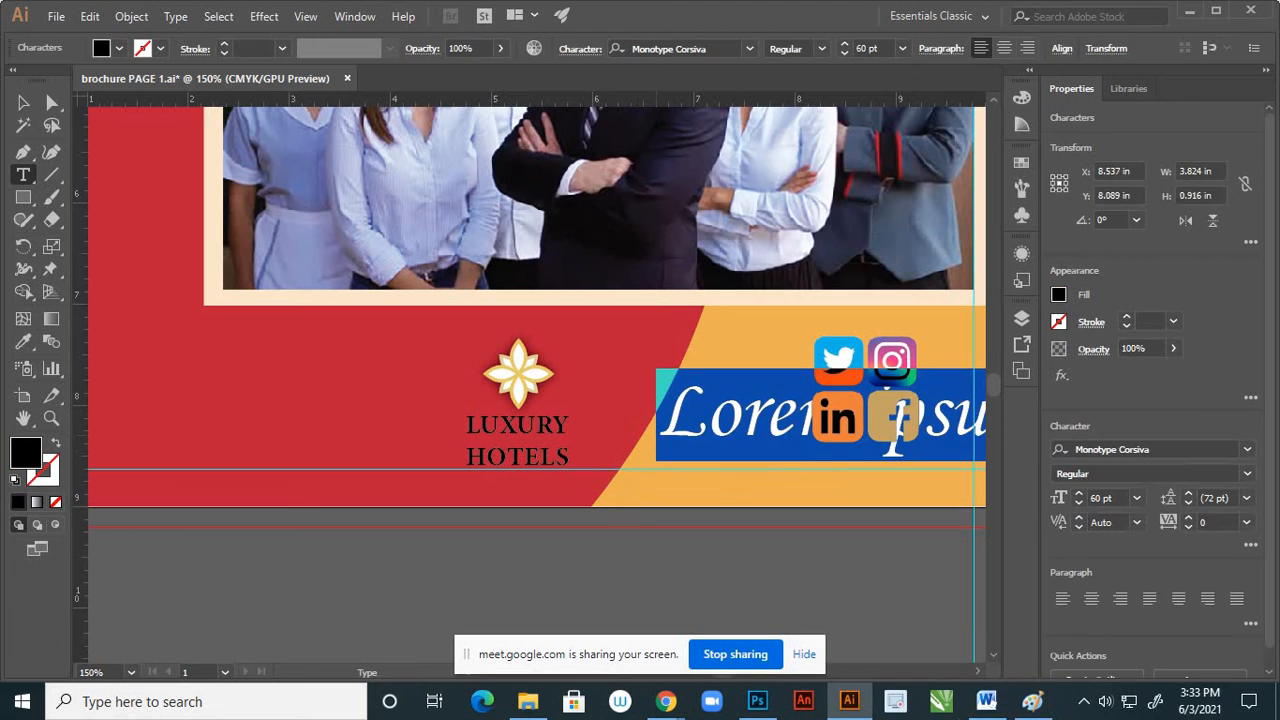
{"action": "left_click", "coordinate": [902, 50]}
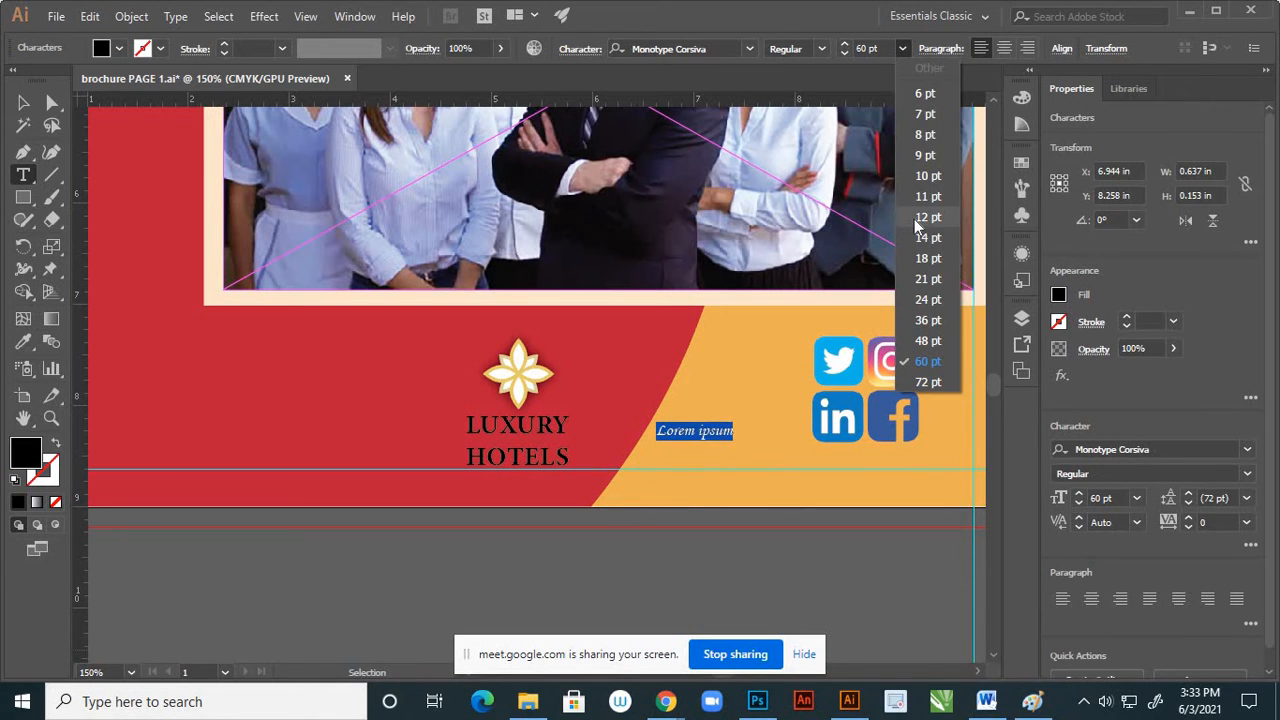
{"action": "left_click", "coordinate": [920, 282]}
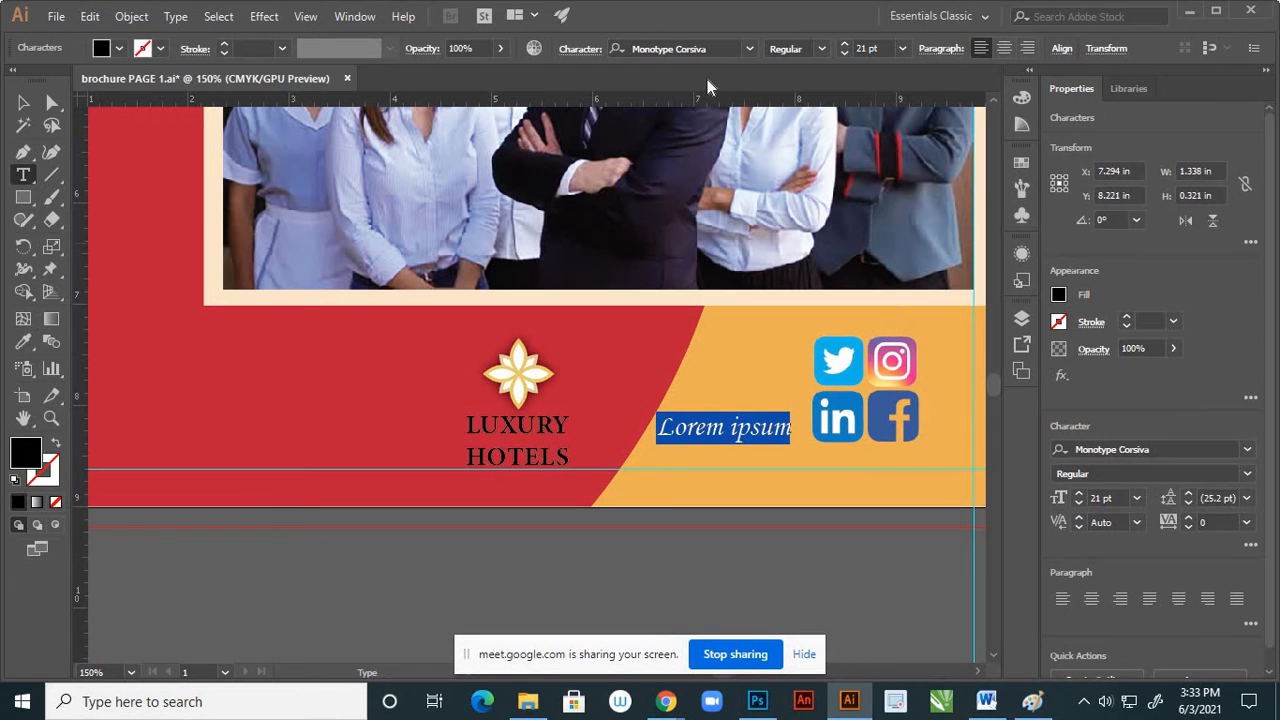
{"action": "left_click", "coordinate": [750, 48]}
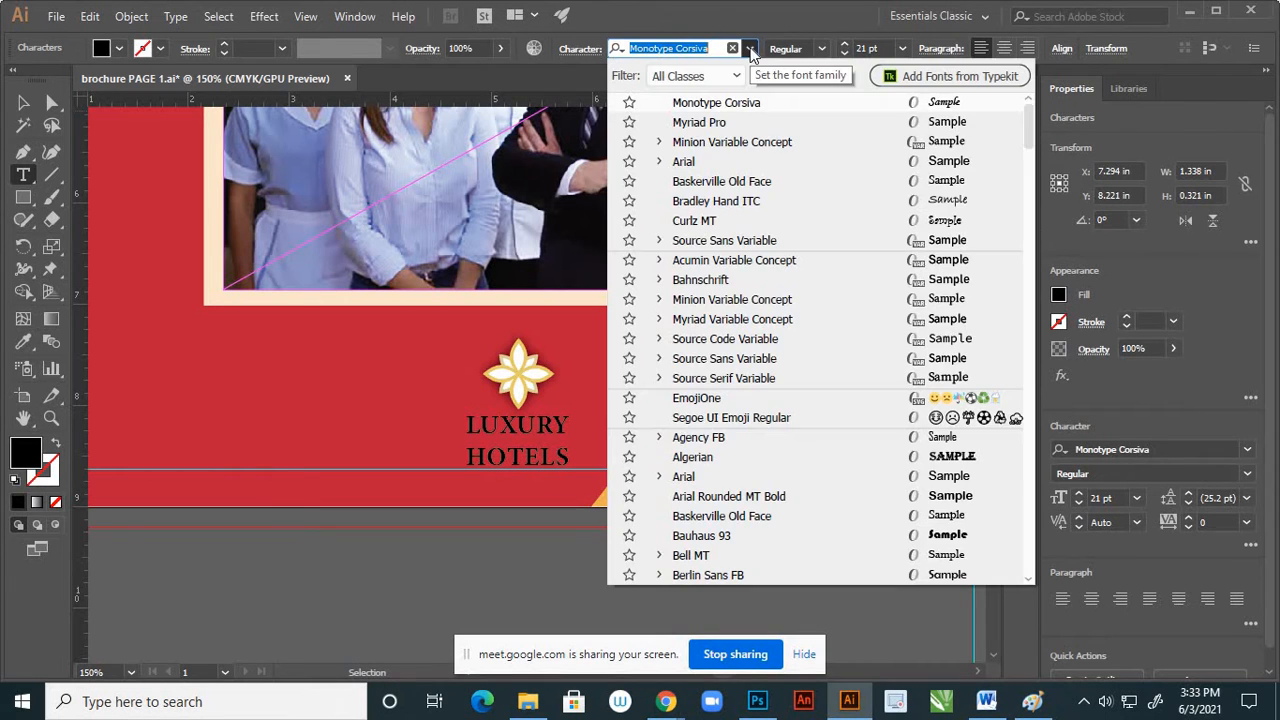
{"action": "left_click", "coordinate": [709, 161]}
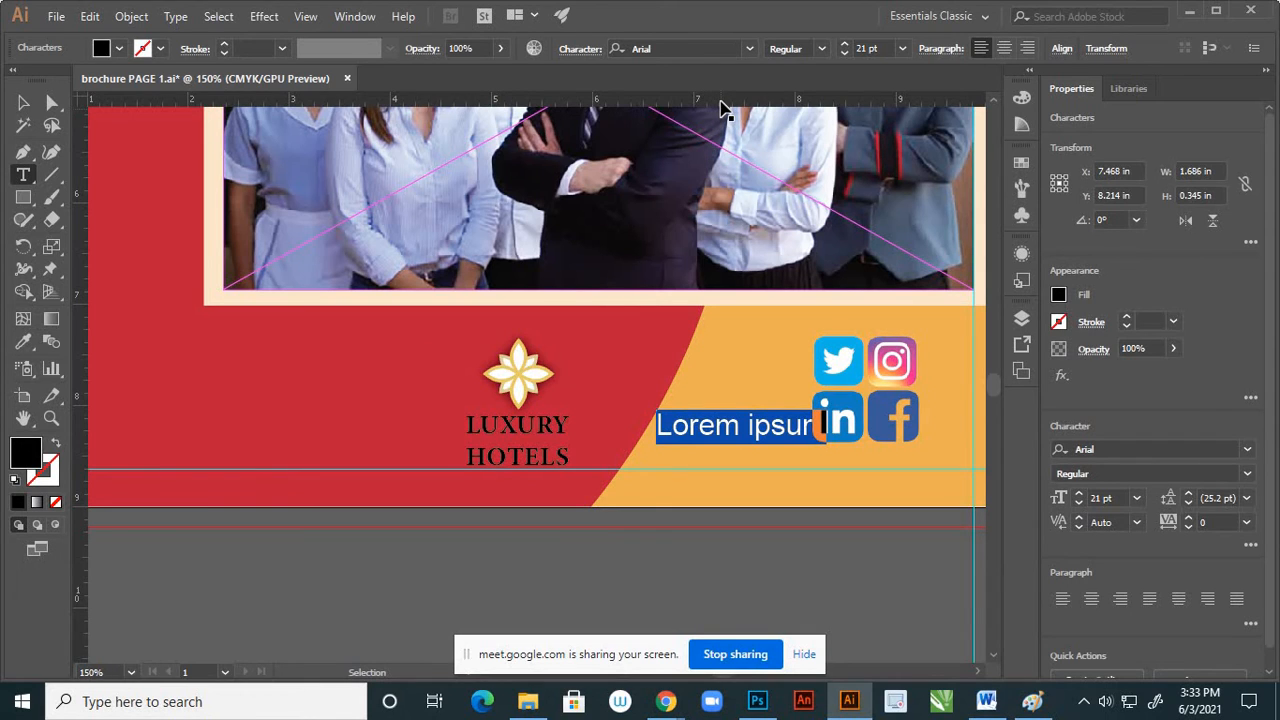
Enter "Follow Us On" as the text and finish text editing
{"action": "type", "text": "Fo"}
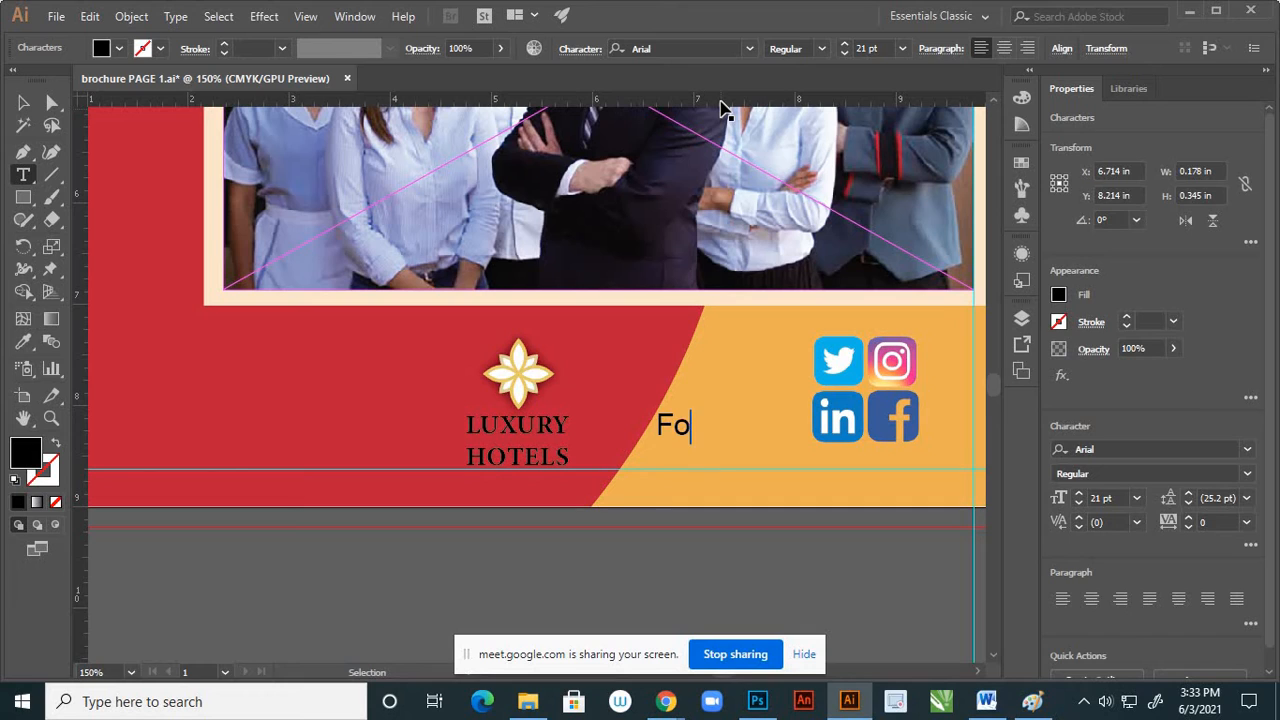
{"action": "type", "text": "llow Us"}
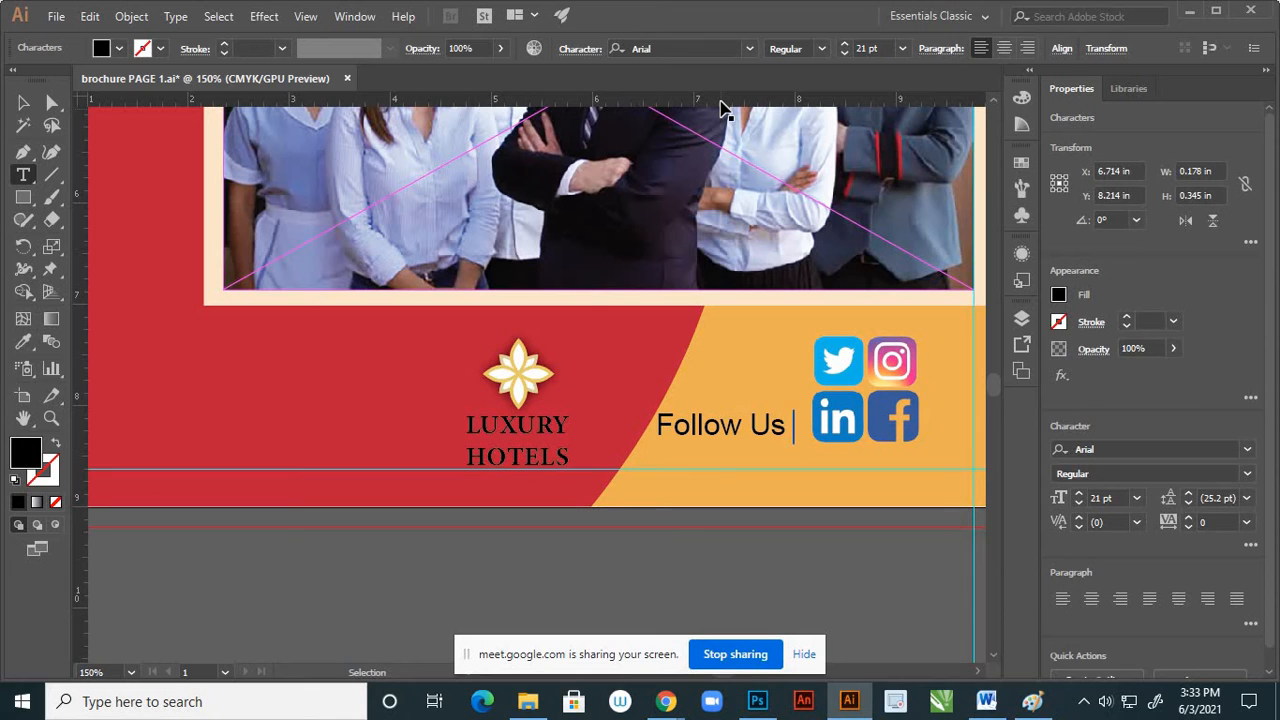
{"action": "type", "text": " O"}
{"action": "left_click", "coordinate": [23, 102]}
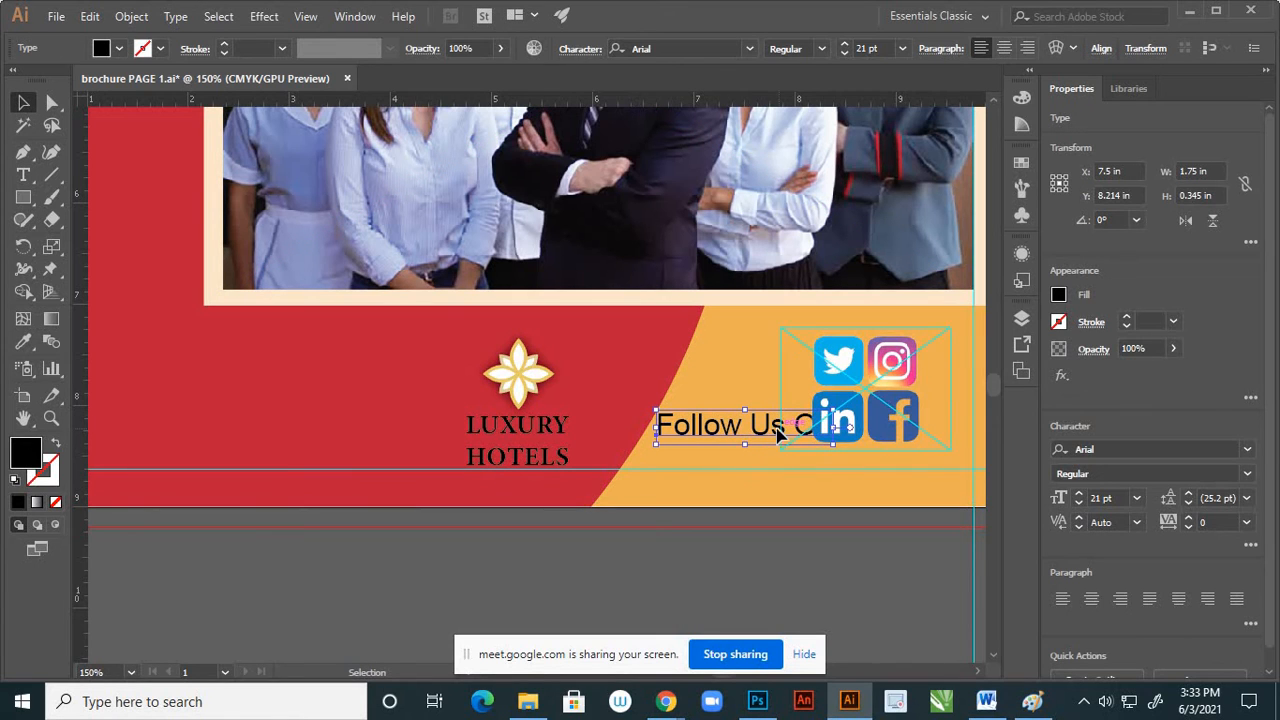
Reposition the social media icons on the orange area at about X 8.73 in, Y 7.87 in
{"action": "left_click_drag", "start_coordinate": [781, 432], "coordinate": [762, 440]}
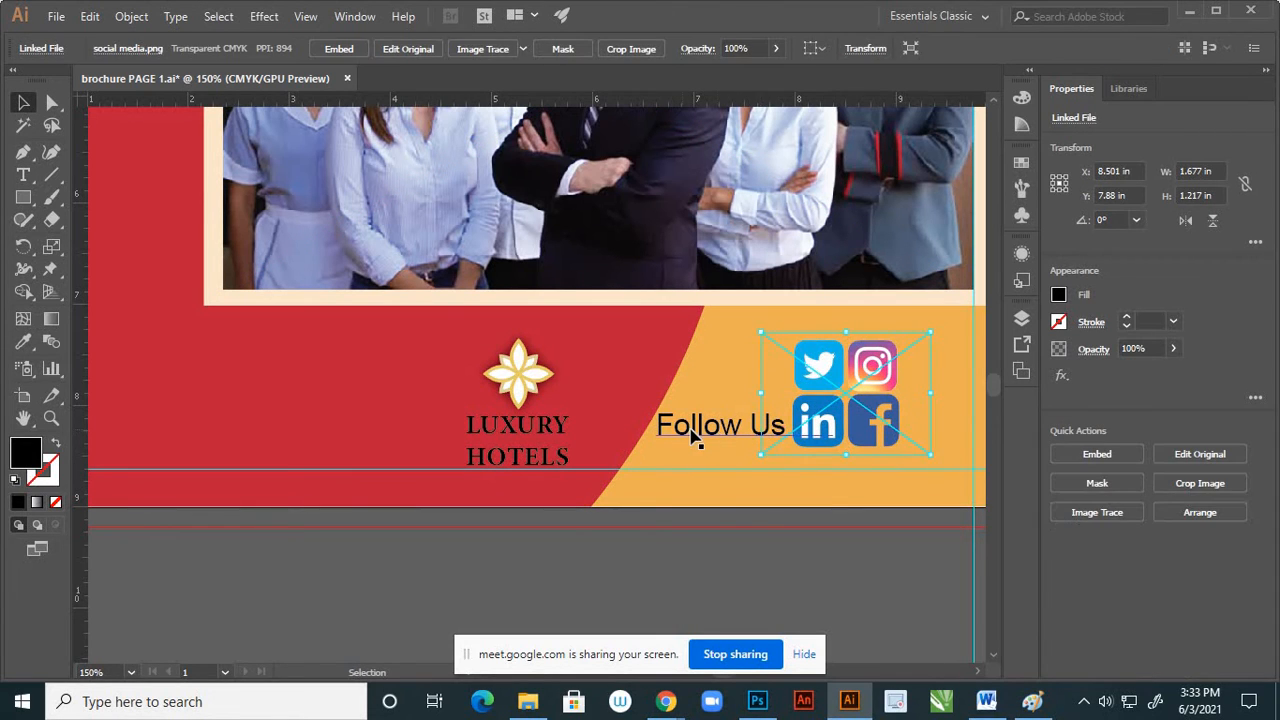
{"action": "left_click", "coordinate": [703, 440]}
{"action": "left_click_drag", "start_coordinate": [886, 384], "coordinate": [912, 386]}
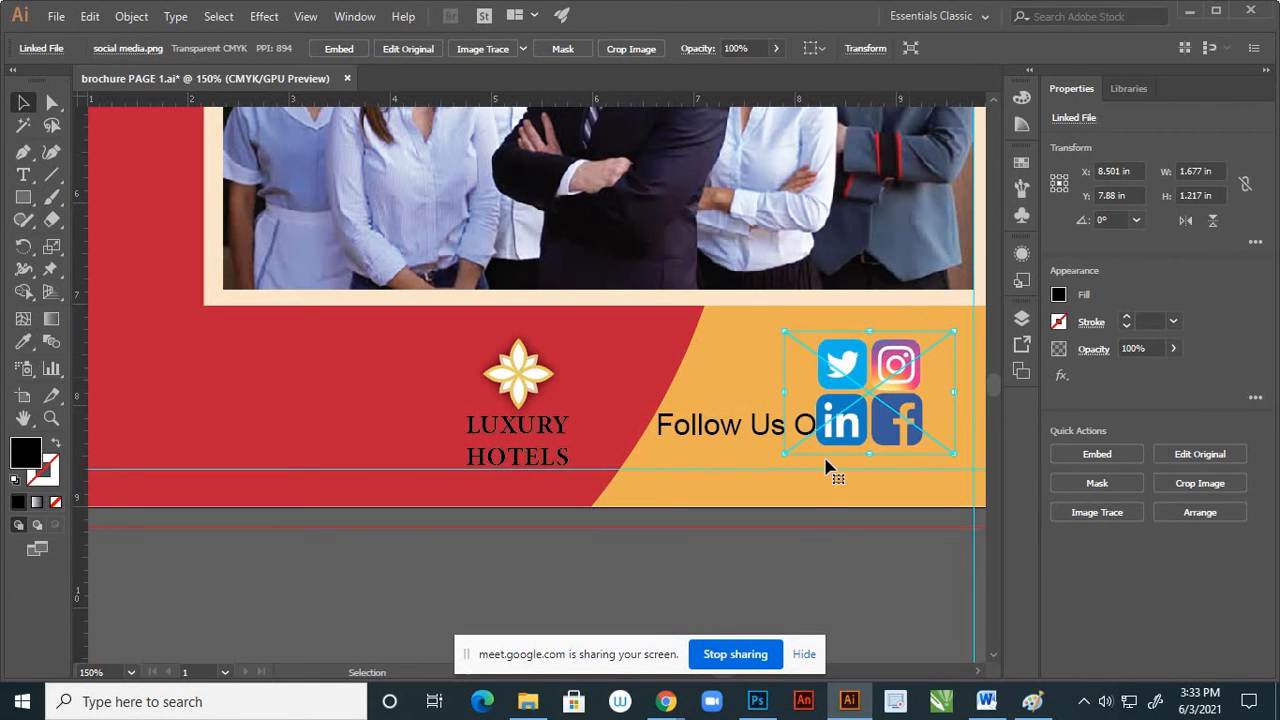
{"action": "left_click", "coordinate": [780, 509]}
Scale the "Follow Us On" text down proportionally to about 17.36 pt and place it just left of the LinkedIn icon
{"action": "left_click_drag", "start_coordinate": [733, 432], "coordinate": [711, 439]}
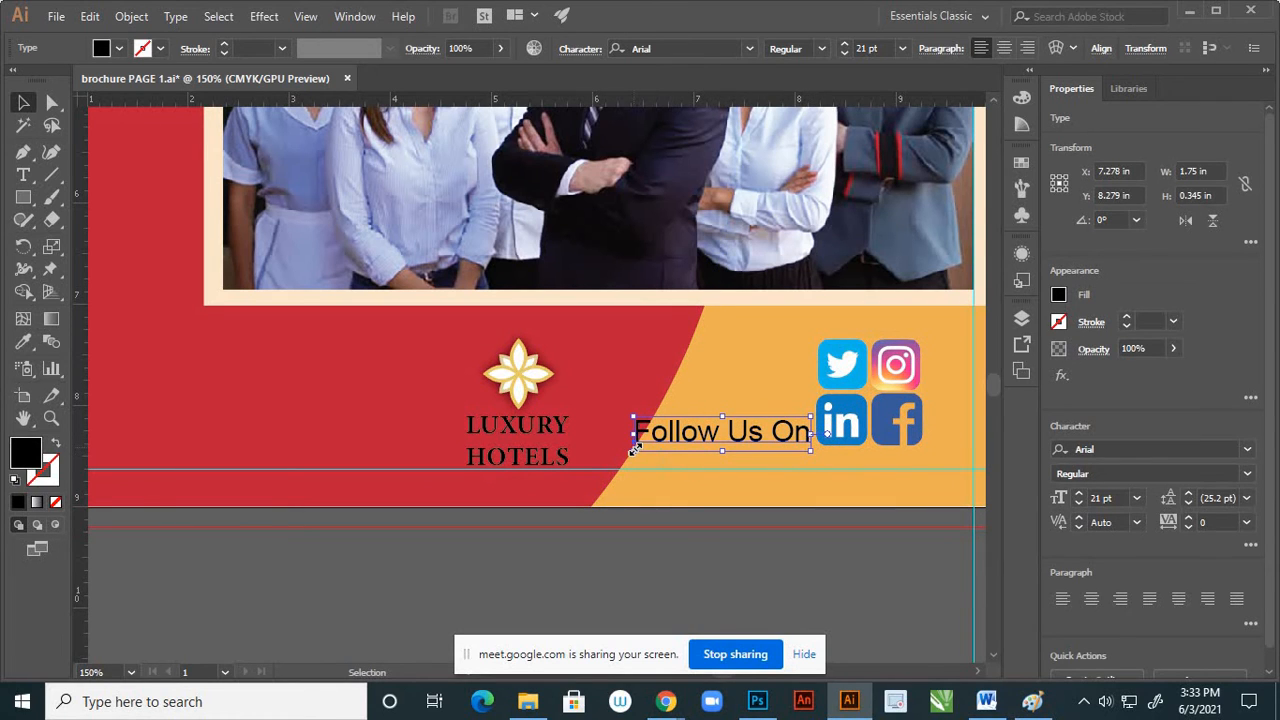
{"action": "left_click_drag", "start_coordinate": [632, 449], "coordinate": [649, 447]}
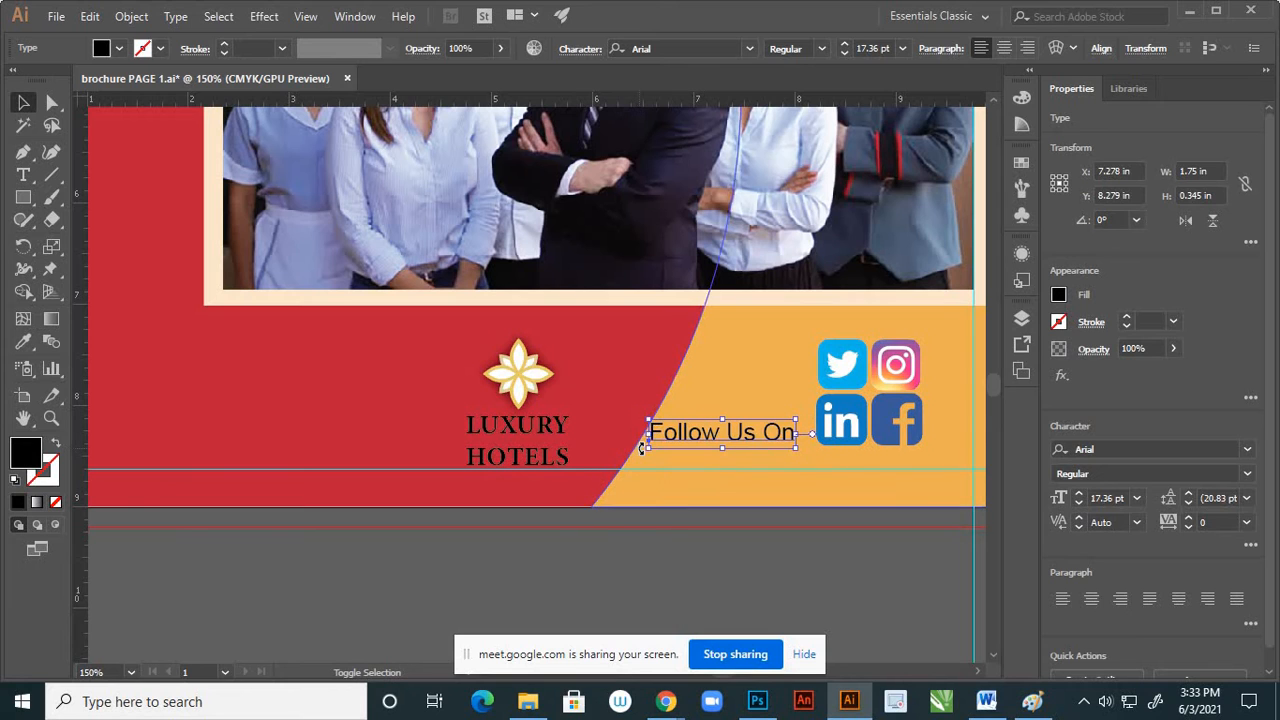
{"action": "left_click", "coordinate": [752, 541]}
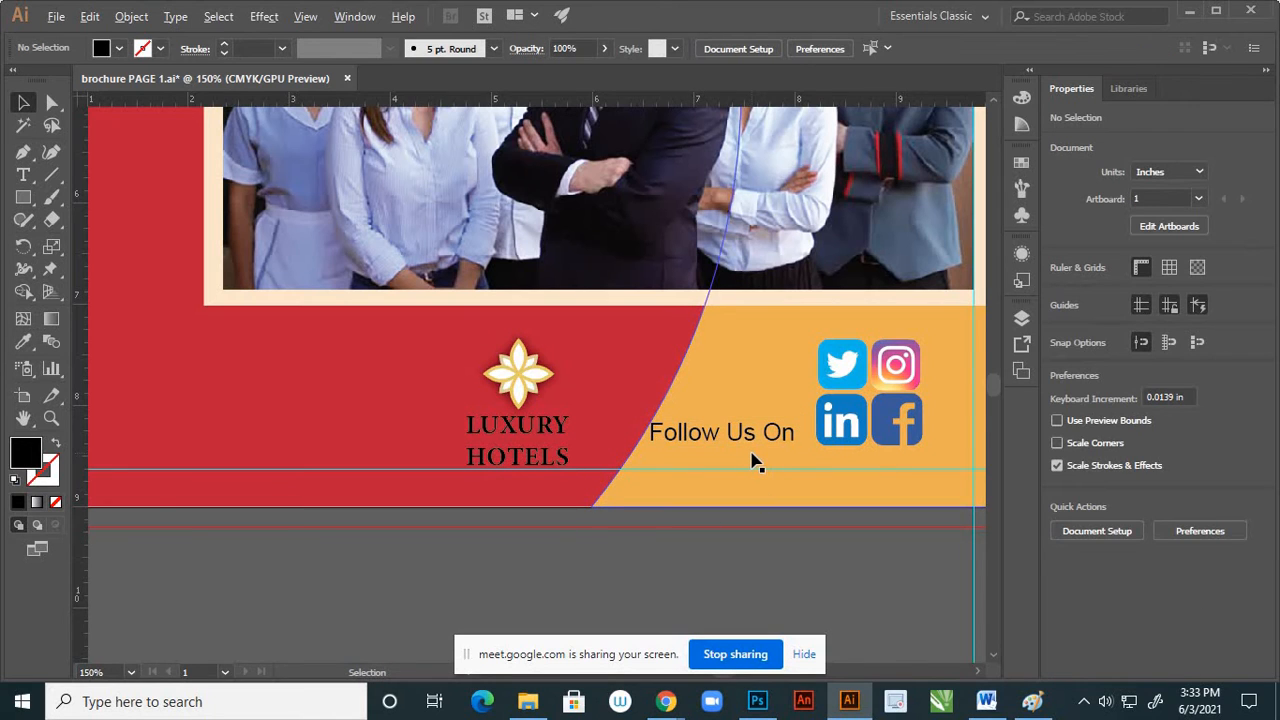
{"action": "scroll", "coordinate": [752, 456], "scroll_direction": "up", "scroll_amount": 2}
{"action": "left_click_drag", "start_coordinate": [754, 426], "coordinate": [785, 428]}
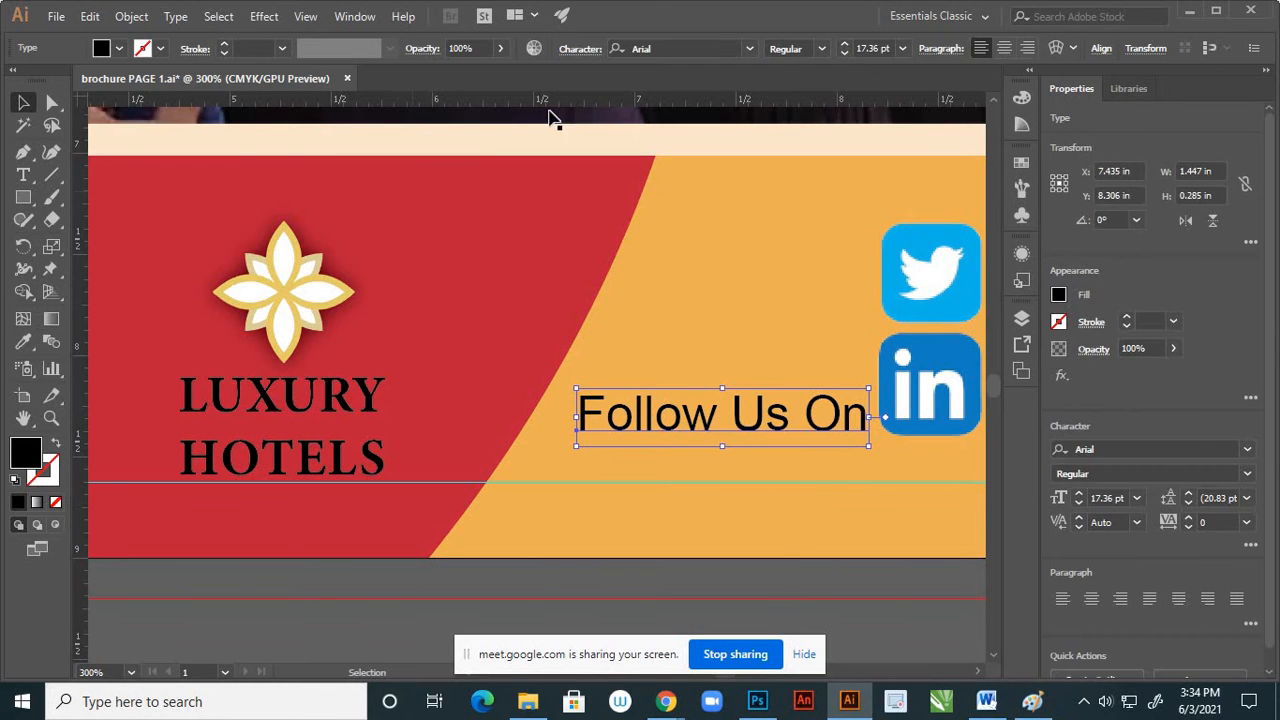
Add a horizontal guide at the LinkedIn icon's base, about Y 8.41 in, and nudge the "Follow Us On" text down onto it
{"action": "left_click_drag", "start_coordinate": [577, 104], "coordinate": [700, 447]}
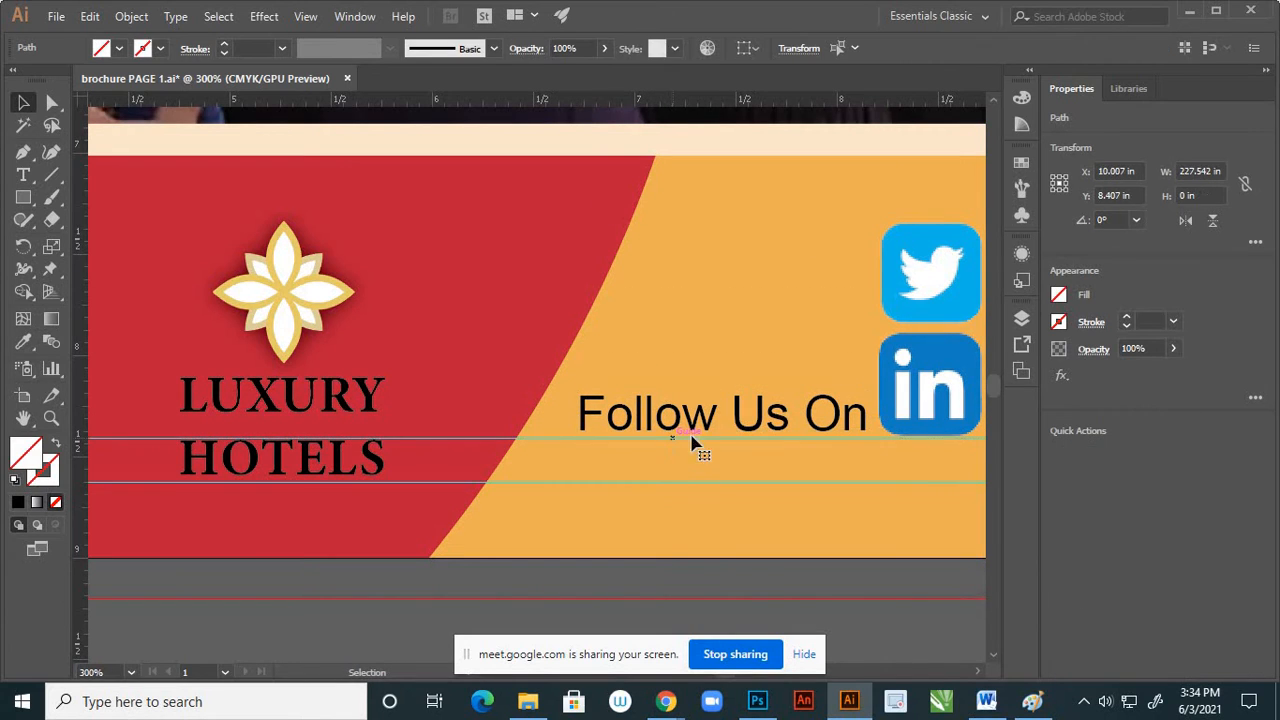
{"action": "left_click", "coordinate": [740, 428]}
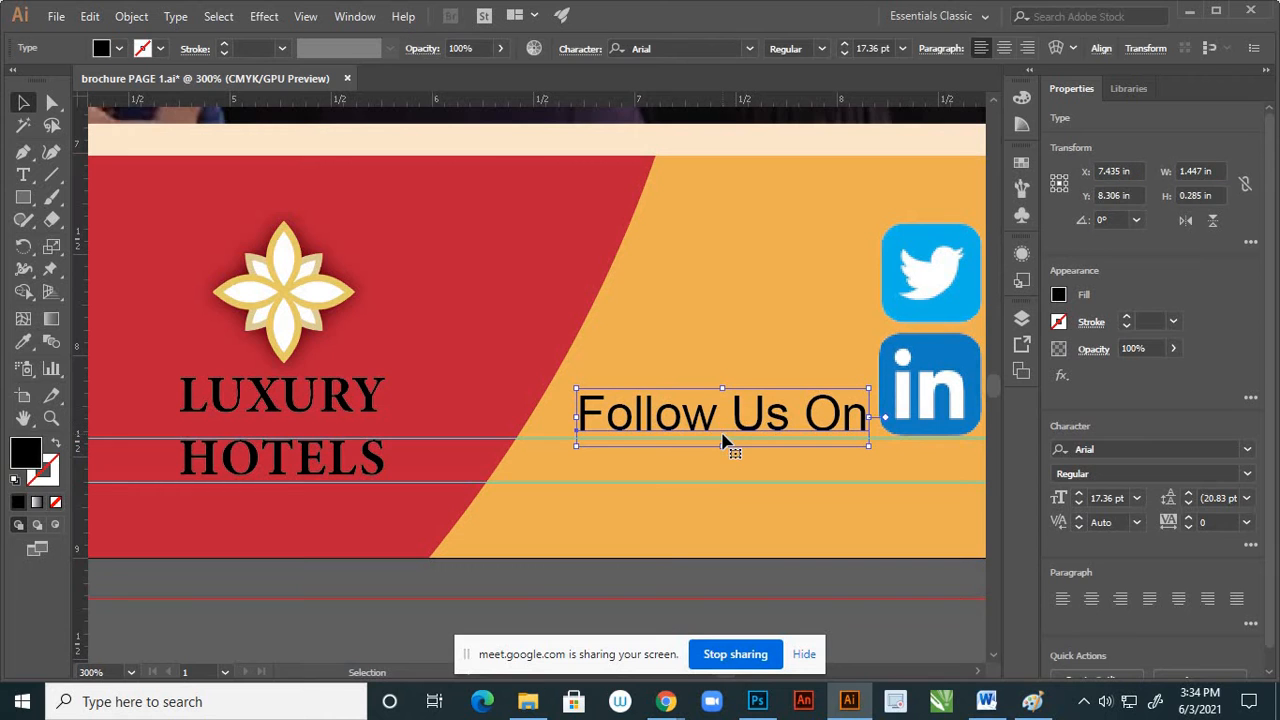
{"action": "key", "text": "Down"}
{"action": "key", "text": "Down"}
{"action": "key", "text": "Down"}
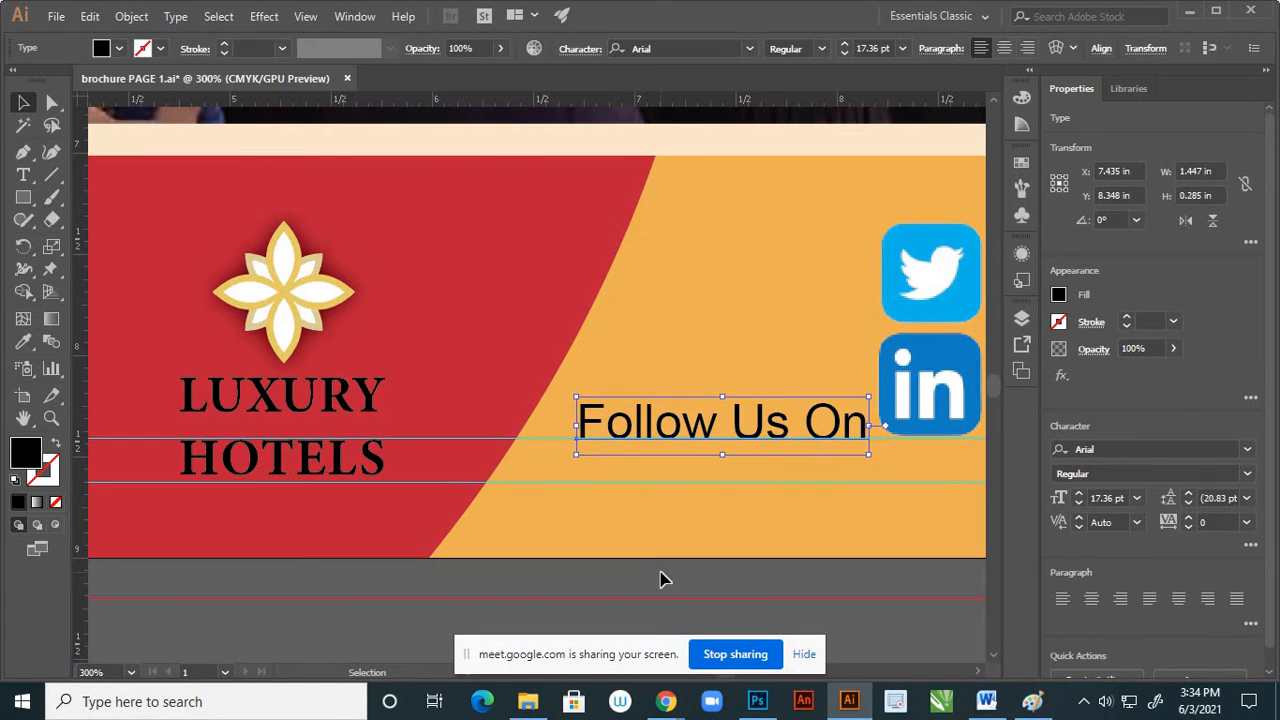
{"action": "left_click", "coordinate": [663, 578]}
Set the "Follow Us On" text to Arial Bold
{"action": "scroll", "coordinate": [590, 450], "scroll_direction": "down", "scroll_amount": 2}
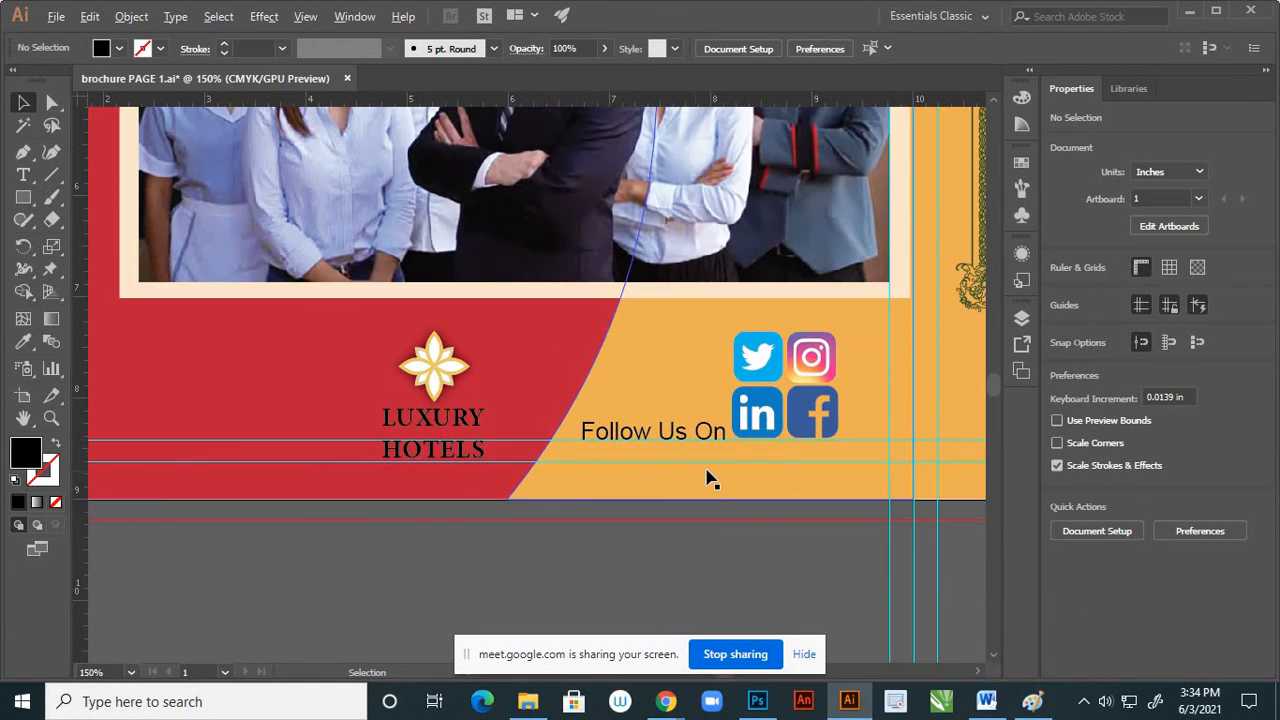
{"action": "scroll", "coordinate": [705, 477], "scroll_direction": "down", "scroll_amount": 1}
{"action": "scroll", "coordinate": [711, 490], "scroll_direction": "down", "scroll_amount": 1}
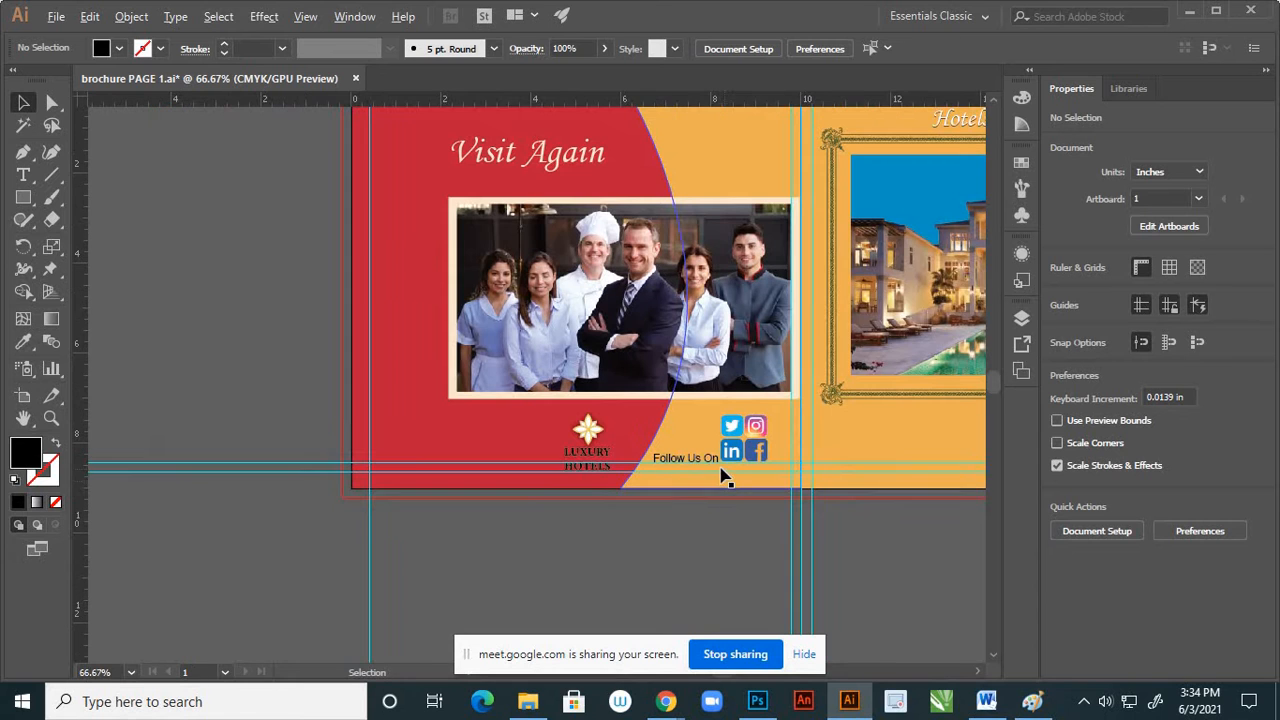
{"action": "scroll", "coordinate": [700, 465], "scroll_direction": "up", "scroll_amount": 2}
{"action": "scroll", "coordinate": [697, 474], "scroll_direction": "up", "scroll_amount": 2}
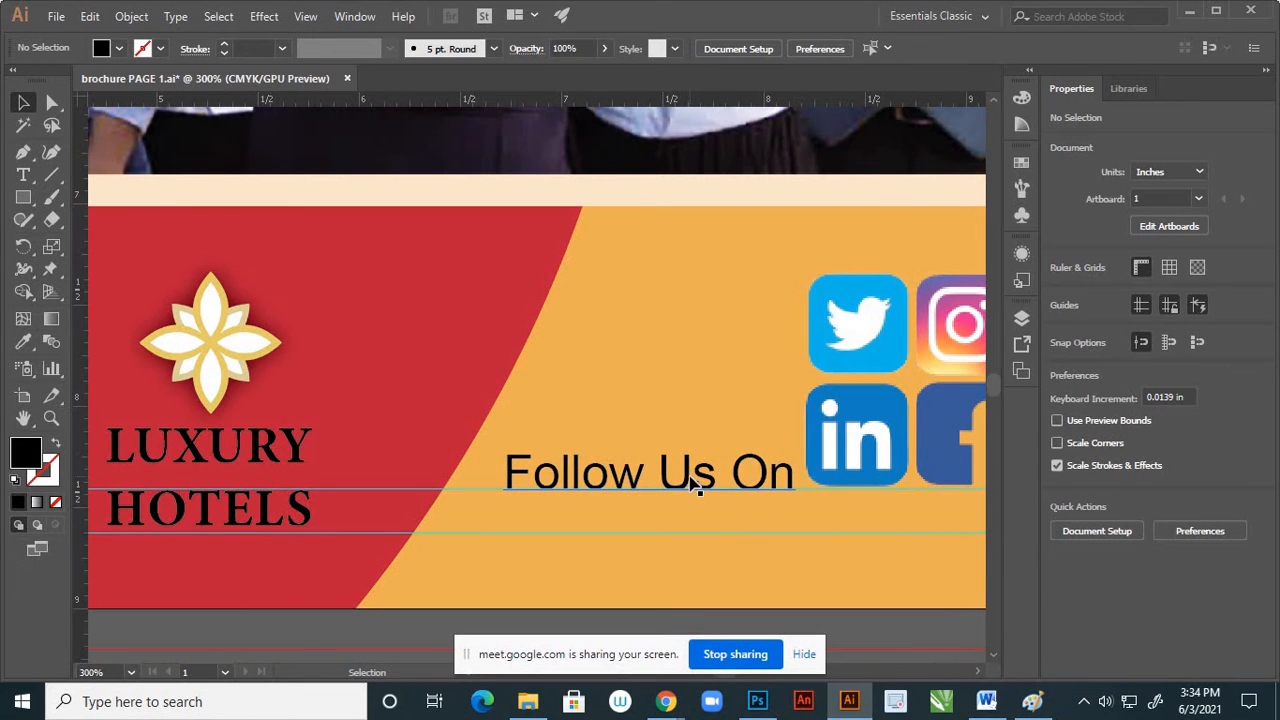
{"action": "left_click", "coordinate": [697, 486]}
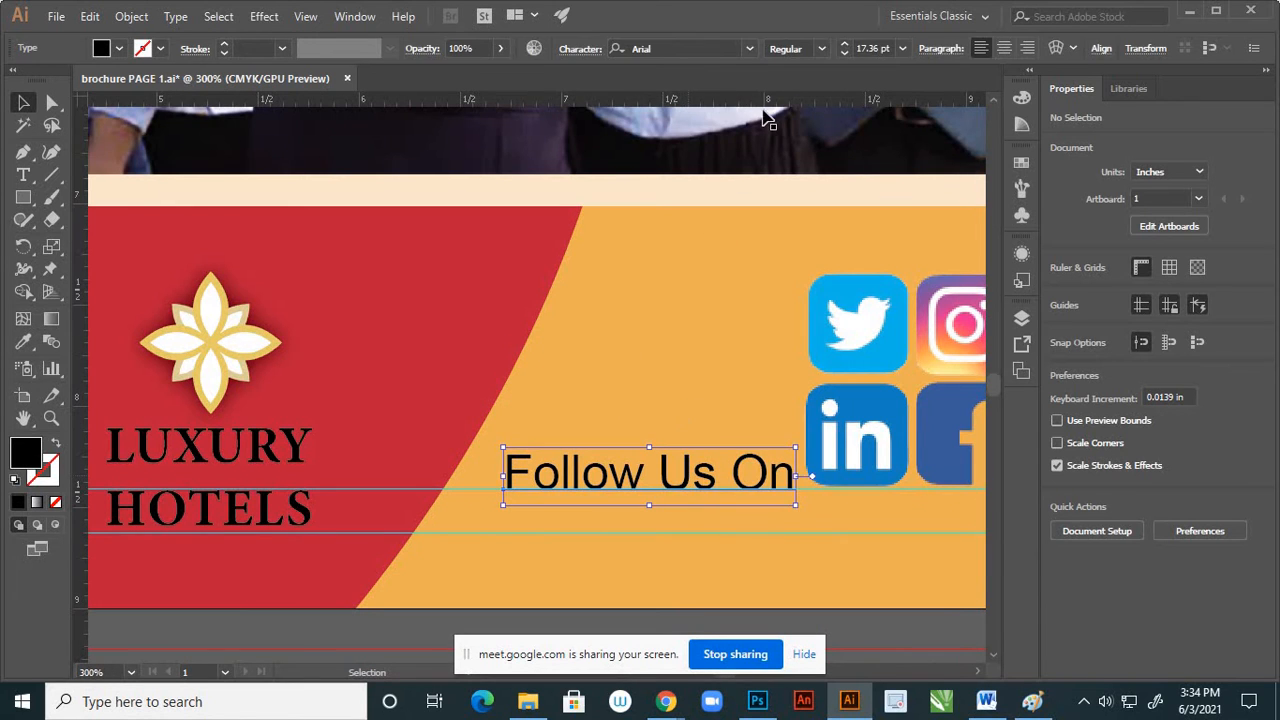
{"action": "left_click", "coordinate": [823, 48]}
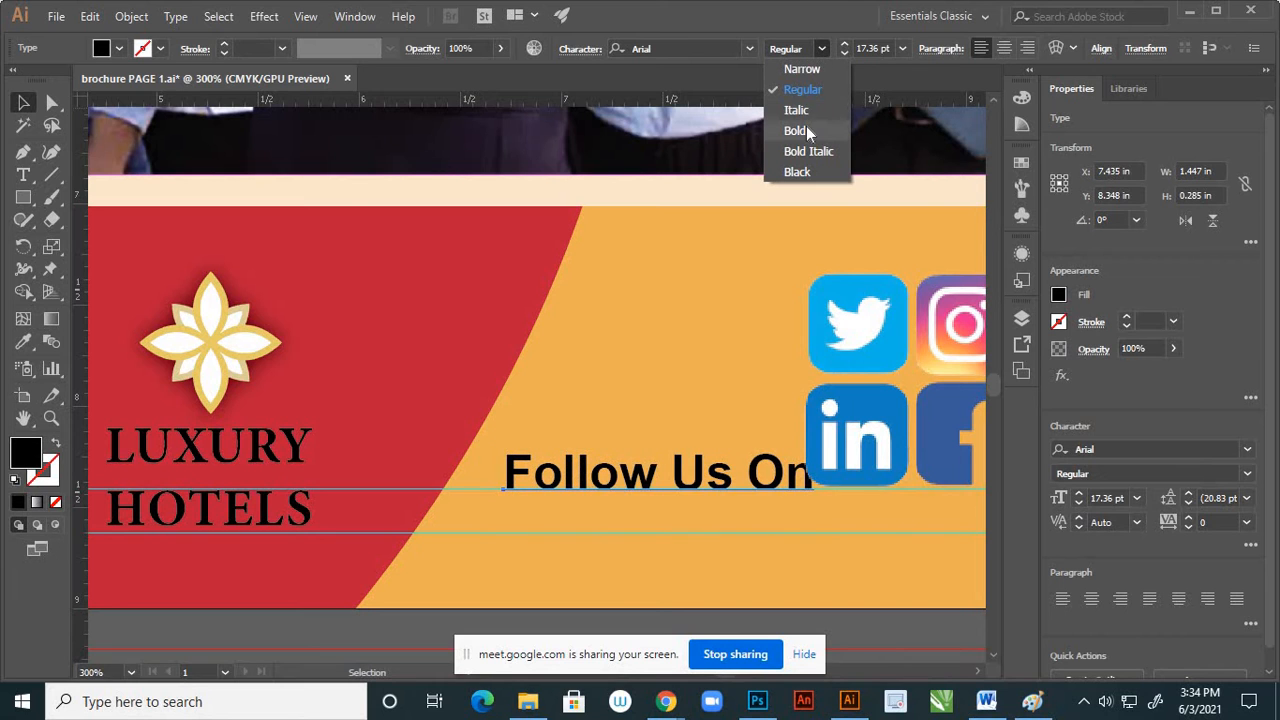
{"action": "left_click", "coordinate": [806, 126]}
{"action": "scroll", "coordinate": [791, 391], "scroll_direction": "down", "scroll_amount": 2, "text": "alt"}
{"action": "left_click", "coordinate": [752, 468]}
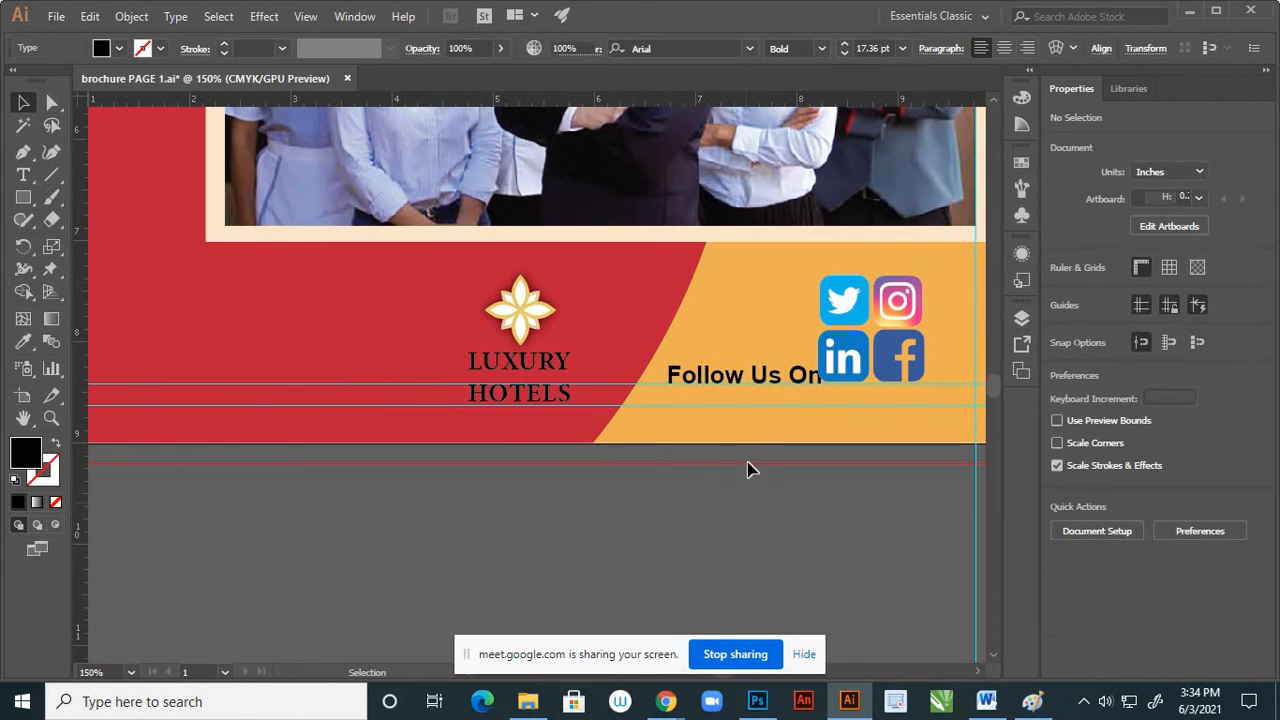
Nudge the bold "Follow Us On" text left to about X 7.39 in so it clears the LinkedIn icon
{"action": "scroll", "coordinate": [752, 468], "scroll_direction": "down", "scroll_amount": 3, "text": "alt"}
{"action": "scroll", "coordinate": [757, 428], "scroll_direction": "up", "scroll_amount": 2, "text": "alt"}
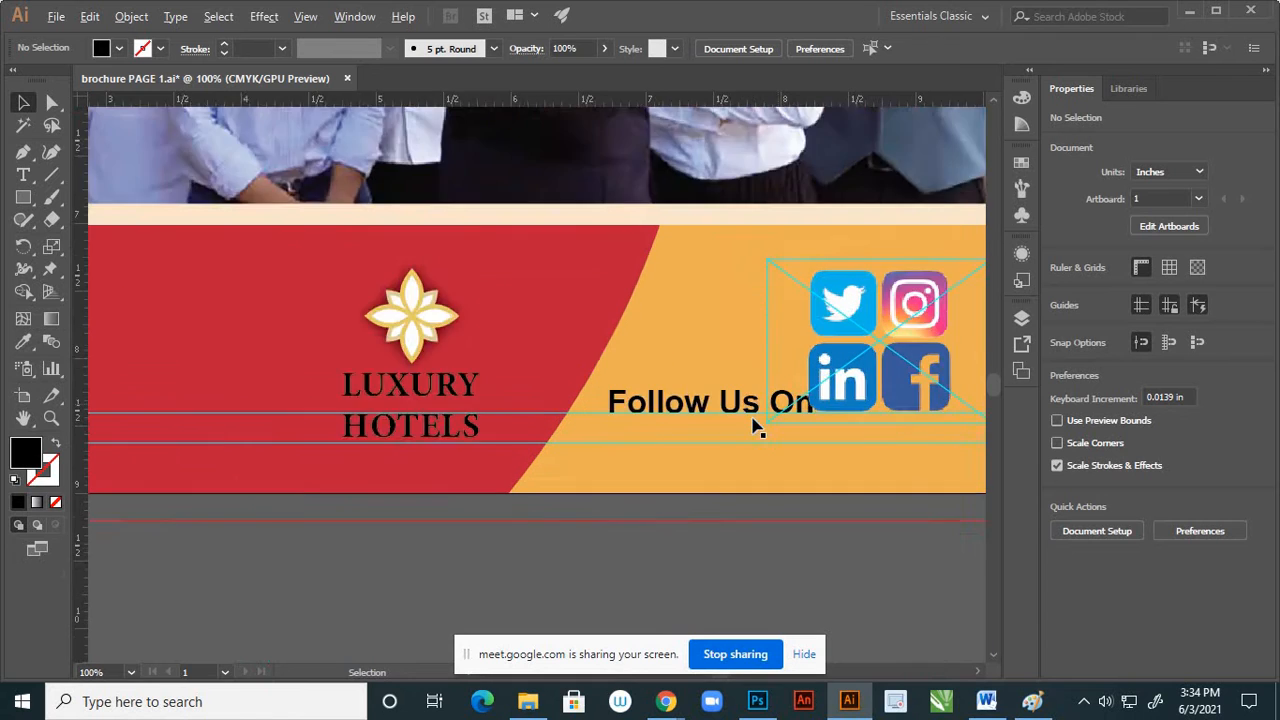
{"action": "scroll", "coordinate": [757, 428], "scroll_direction": "up", "scroll_amount": 2, "text": "alt"}
{"action": "left_click", "coordinate": [751, 422]}
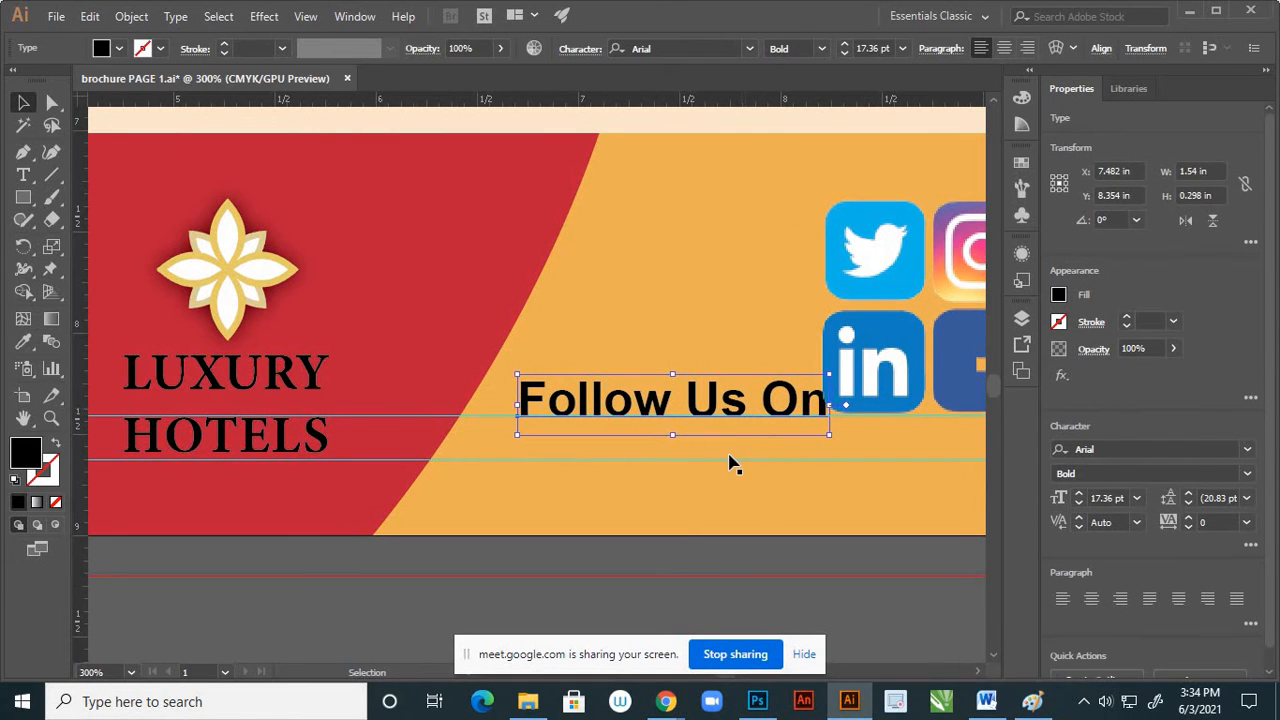
{"action": "key", "text": "Left"}
{"action": "key", "text": "Left"}
{"action": "key", "text": "Left"}
{"action": "key", "text": "Left"}
{"action": "key", "text": "Left"}
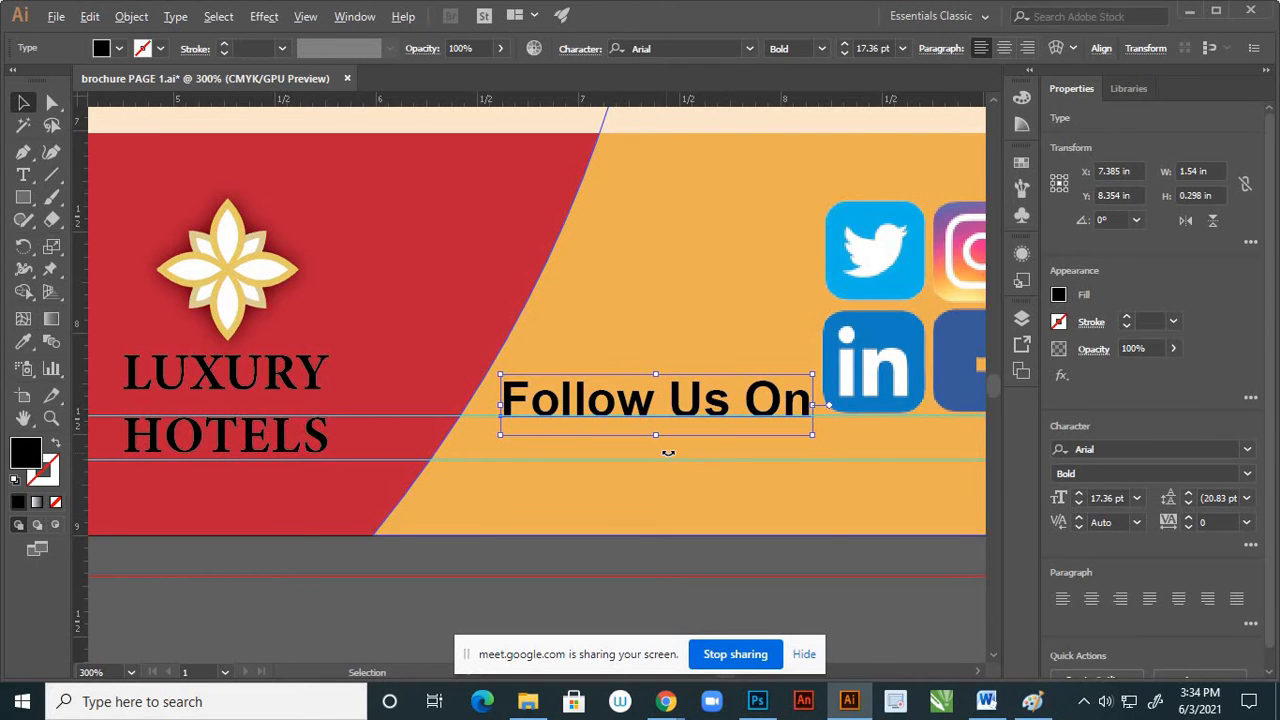
Move the "Follow Us On" text straight up beside the Twitter icon, to about Y 7.54 in
{"action": "scroll", "coordinate": [668, 453], "scroll_direction": "down", "scroll_amount": 4}
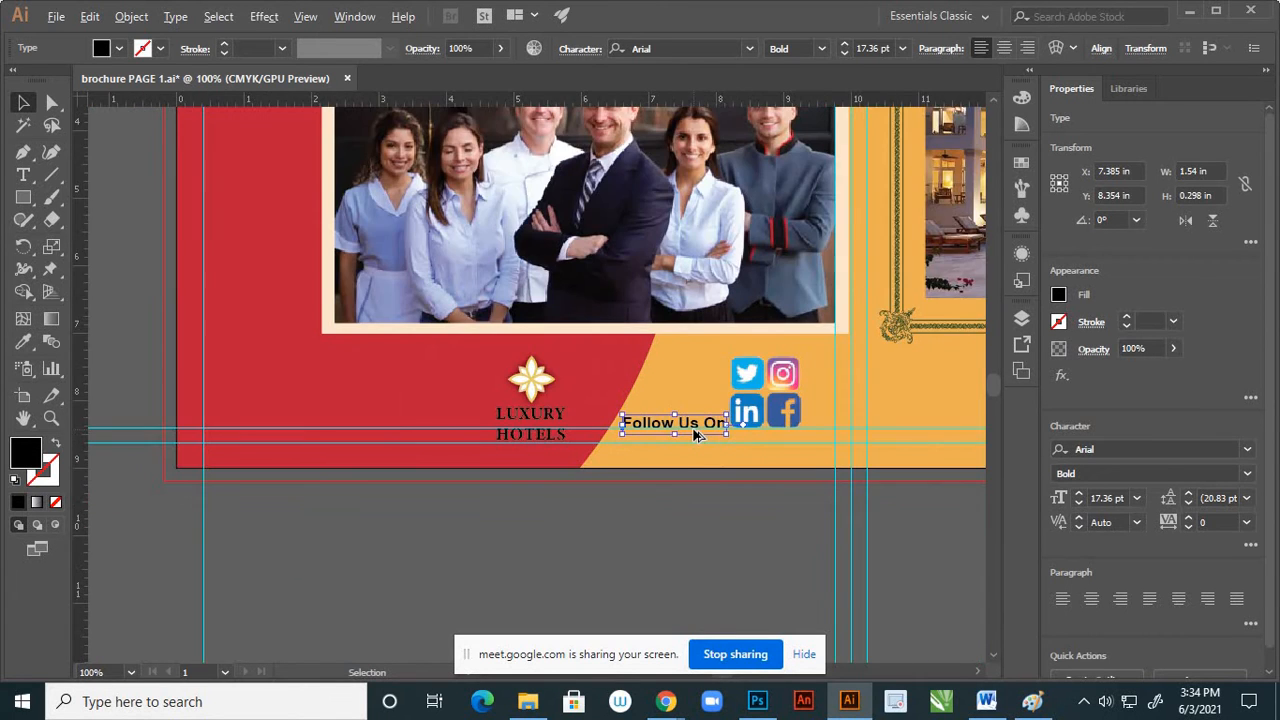
{"action": "scroll", "coordinate": [697, 434], "scroll_direction": "up", "scroll_amount": 1}
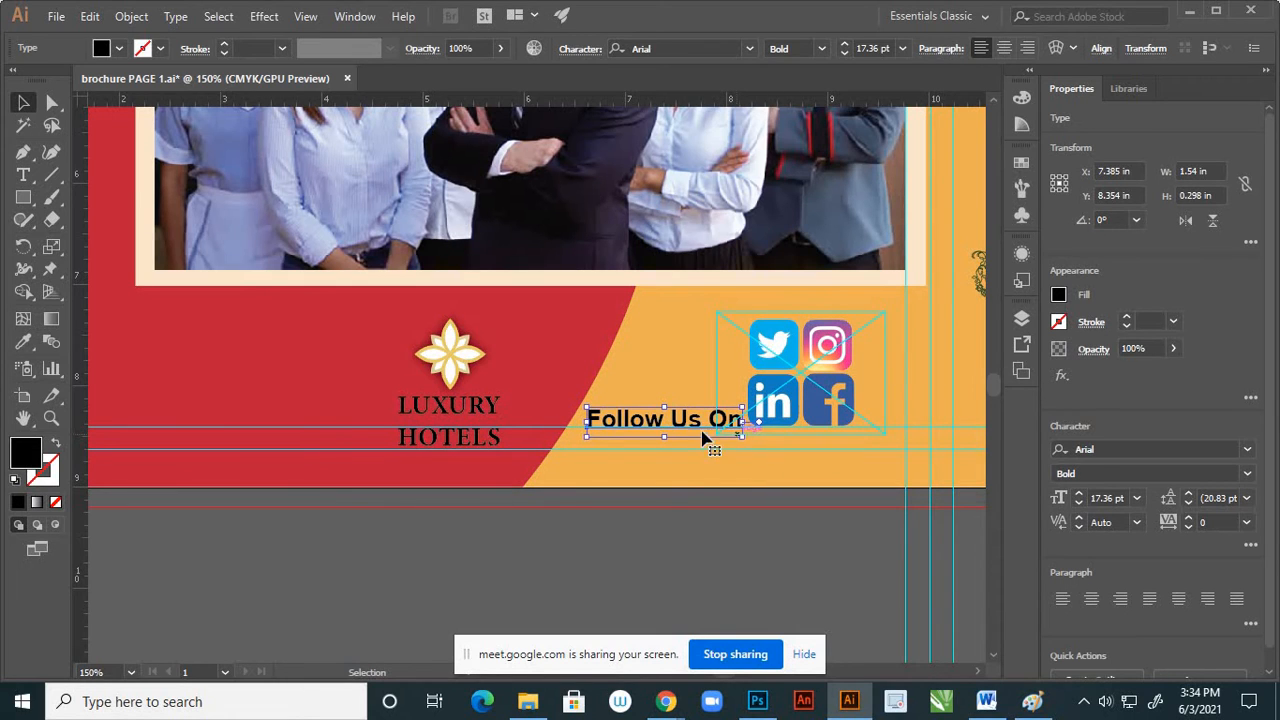
{"action": "left_click_drag", "start_coordinate": [692, 418], "coordinate": [692, 339]}
{"action": "left_click", "coordinate": [680, 514]}
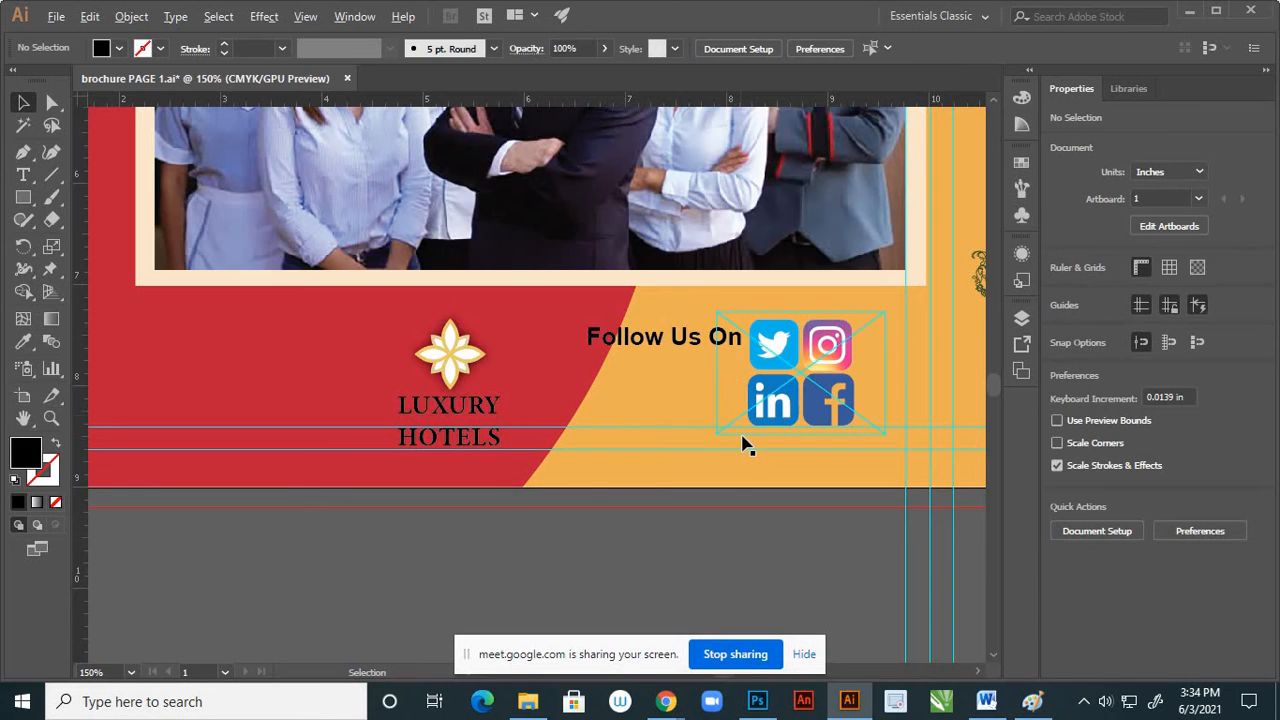
Scale the "Follow Us On" text down proportionally from its center to about 14.57 pt, 1.29 in wide
{"action": "scroll", "coordinate": [740, 400], "scroll_direction": "down", "scroll_amount": 3}
{"action": "scroll", "coordinate": [731, 410], "scroll_direction": "up", "scroll_amount": 5}
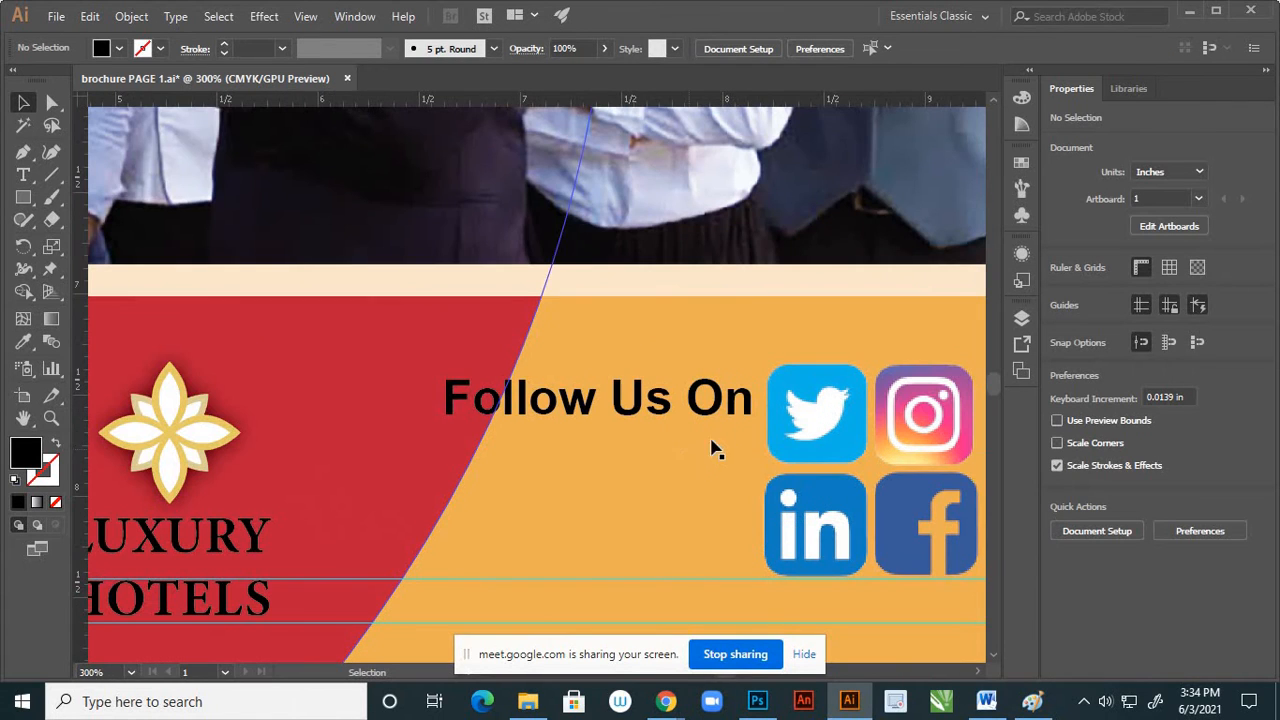
{"action": "left_click", "coordinate": [645, 416]}
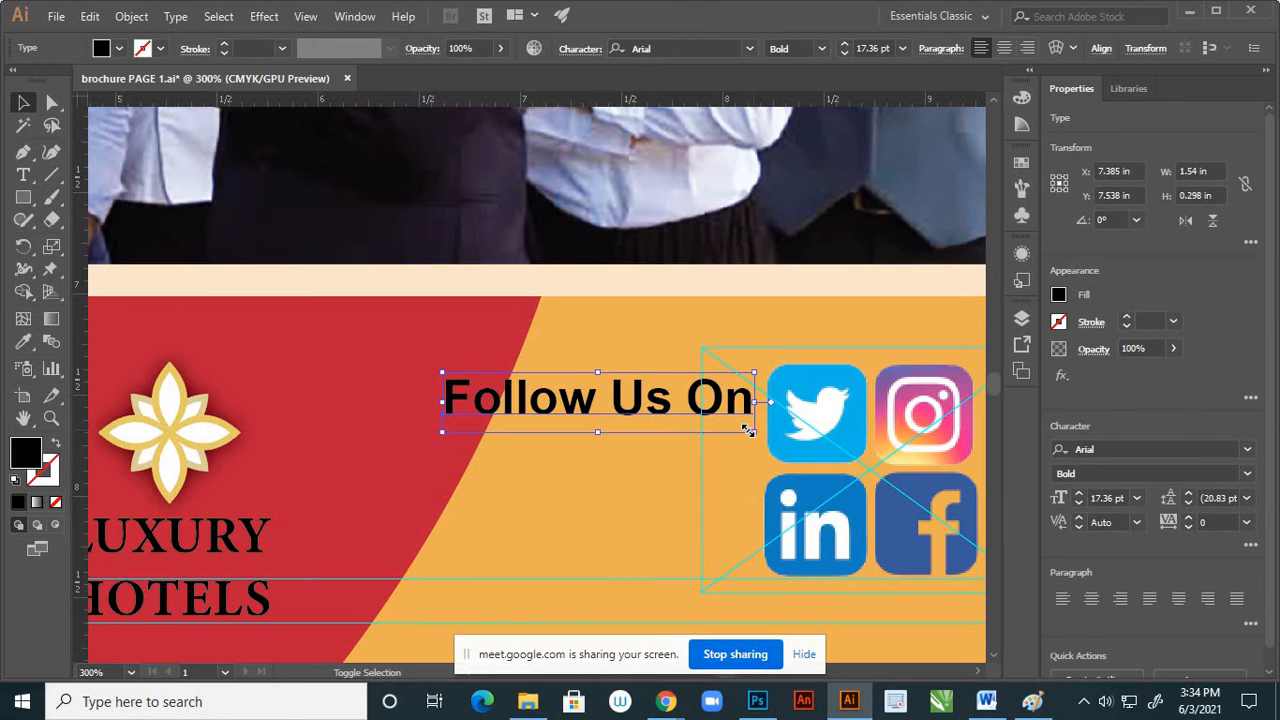
{"action": "left_click_drag", "start_coordinate": [752, 428], "coordinate": [731, 426]}
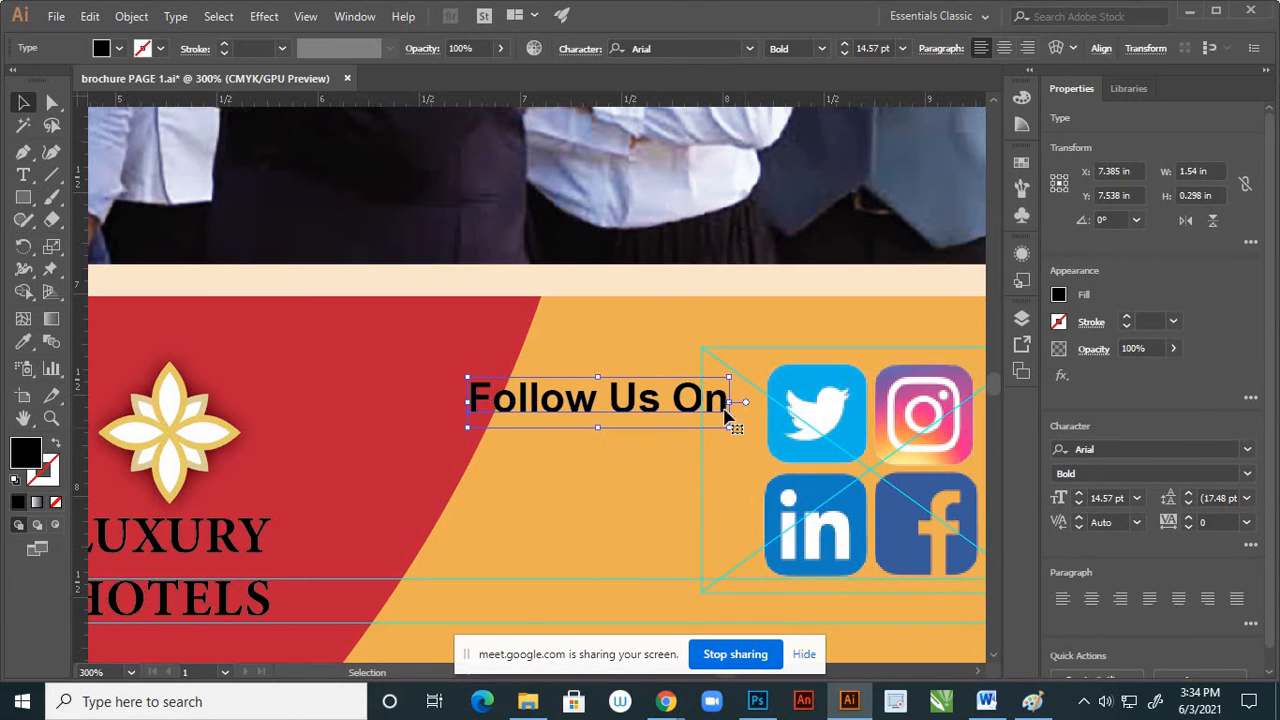
Set the "Follow Us On" text size to 14 pt
{"action": "left_click", "coordinate": [903, 49]}
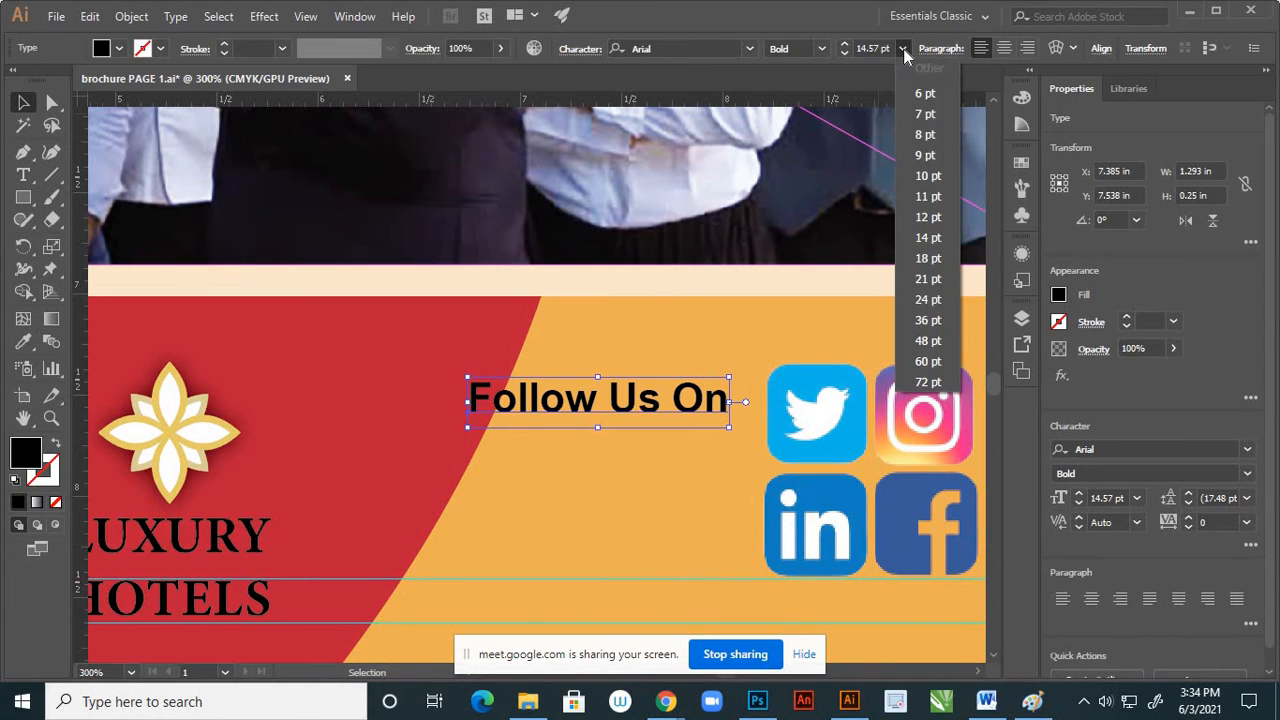
{"action": "left_click", "coordinate": [928, 237]}
{"action": "scroll", "coordinate": [720, 312], "scroll_direction": "down", "scroll_amount": 1}
{"action": "scroll", "coordinate": [714, 360], "scroll_direction": "down", "scroll_amount": 1}
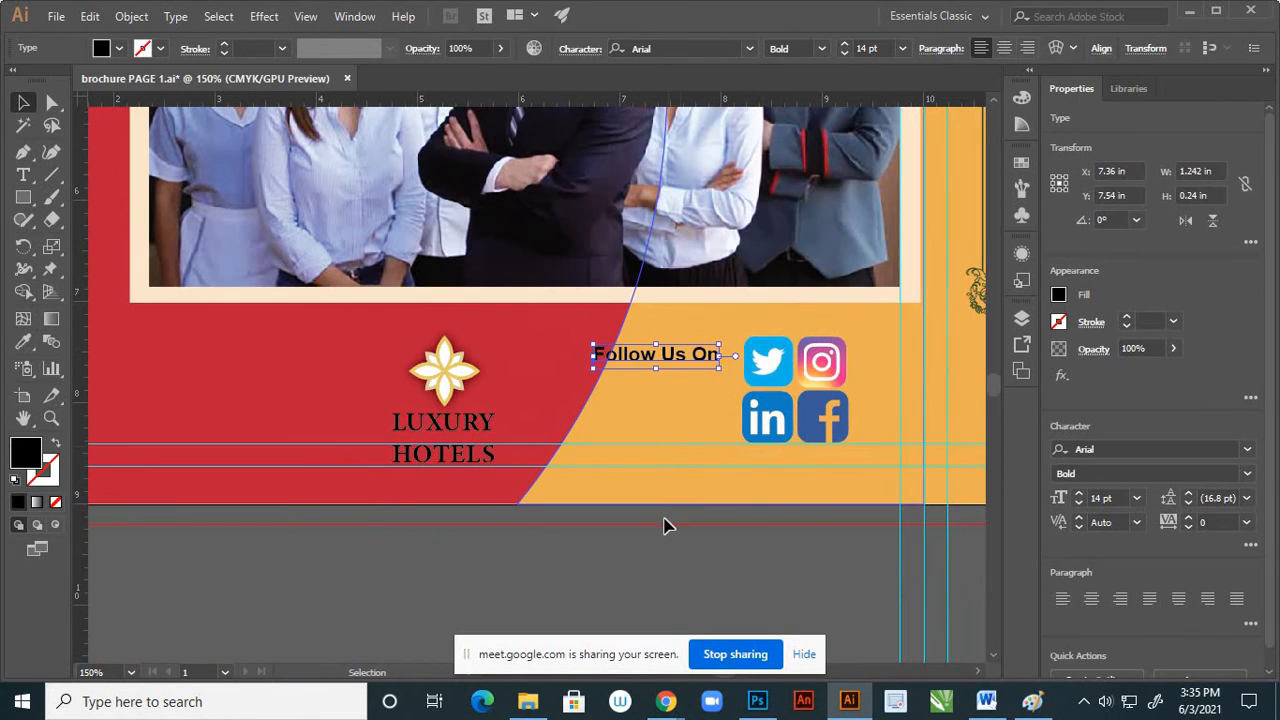
{"action": "left_click", "coordinate": [667, 526]}
Move the "Follow Us On" text down so it sits beside the vertical middle of the social media icon block
{"action": "left_click", "coordinate": [683, 362]}
{"action": "left_click_drag", "start_coordinate": [683, 362], "coordinate": [688, 402]}
{"action": "left_click", "coordinate": [714, 506]}
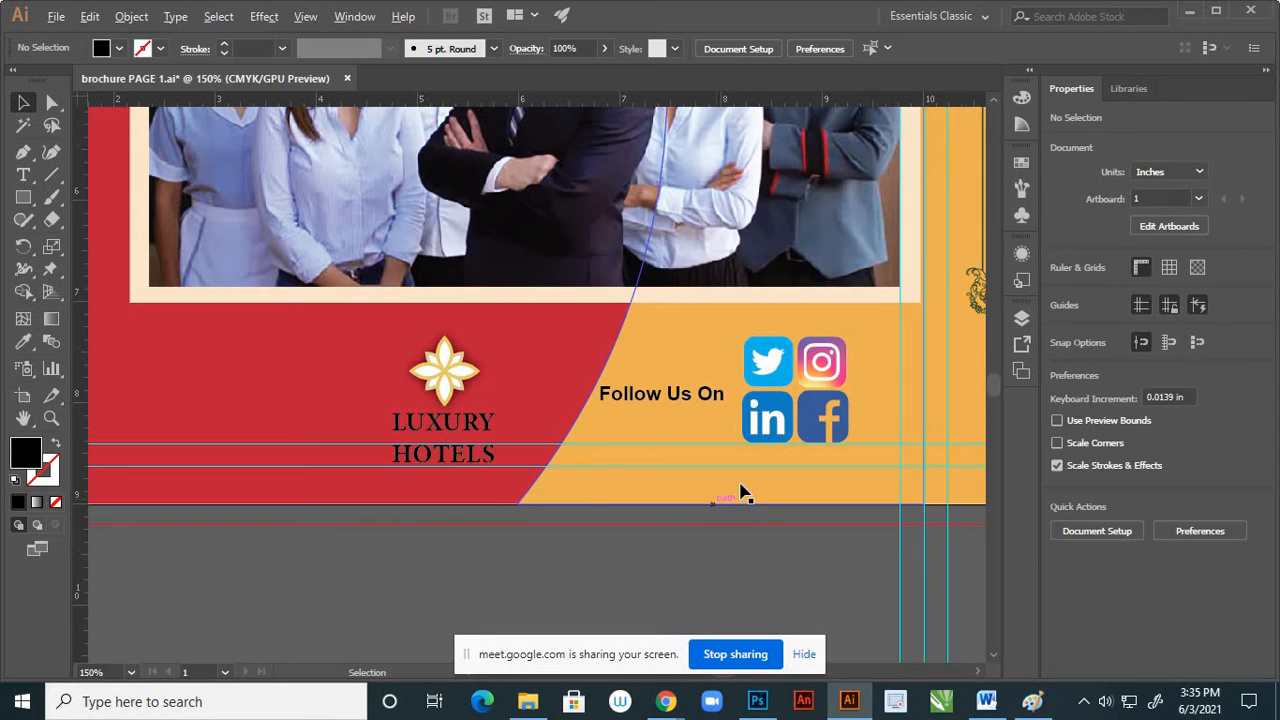
Nudge the "Follow Us On" text and the social media icons together slightly to the right, away from the red curve
{"action": "scroll", "coordinate": [743, 491], "scroll_direction": "down", "scroll_amount": 2}
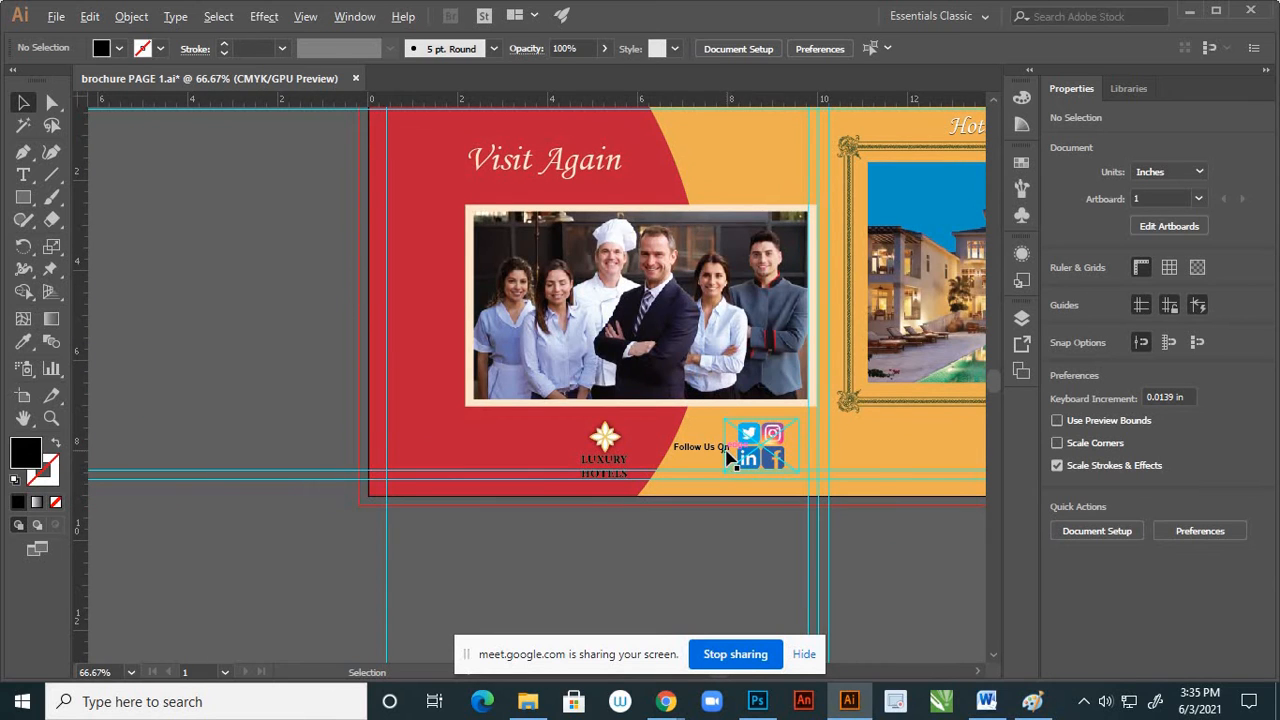
{"action": "scroll", "coordinate": [731, 449], "scroll_direction": "up", "scroll_amount": 1}
{"action": "left_click", "coordinate": [808, 448]}
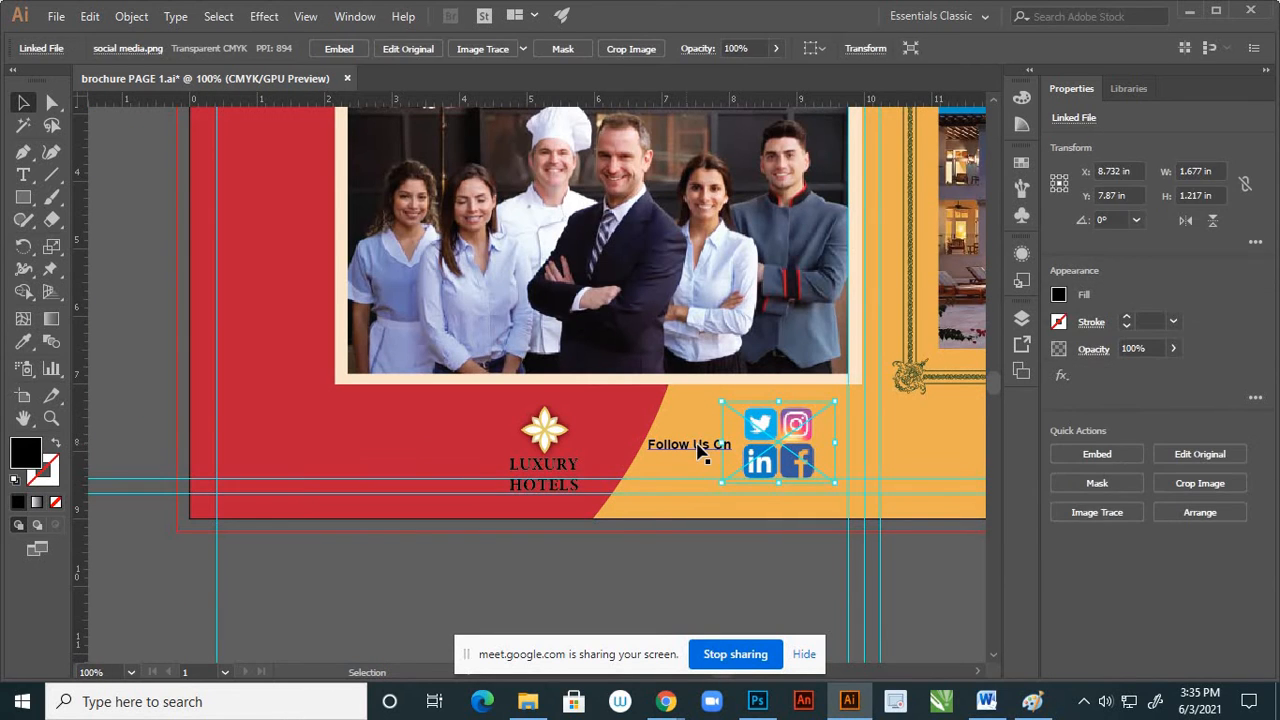
{"action": "left_click", "coordinate": [700, 450], "text": "shift"}
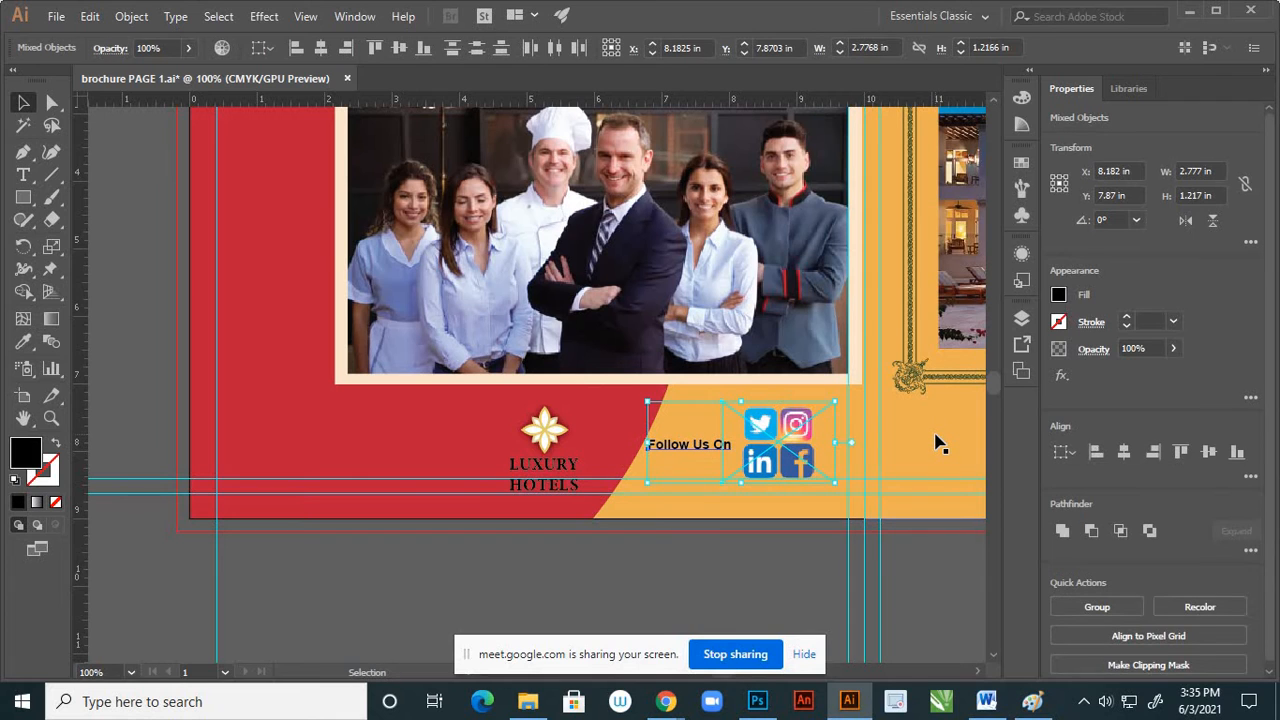
{"action": "key", "text": "Right"}
{"action": "key", "text": "Right"}
{"action": "key", "text": "Right"}
{"action": "key", "text": "Right"}
{"action": "key", "text": "Right"}
{"action": "key", "text": "Right"}
{"action": "key", "text": "Right"}
{"action": "key", "text": "Right"}
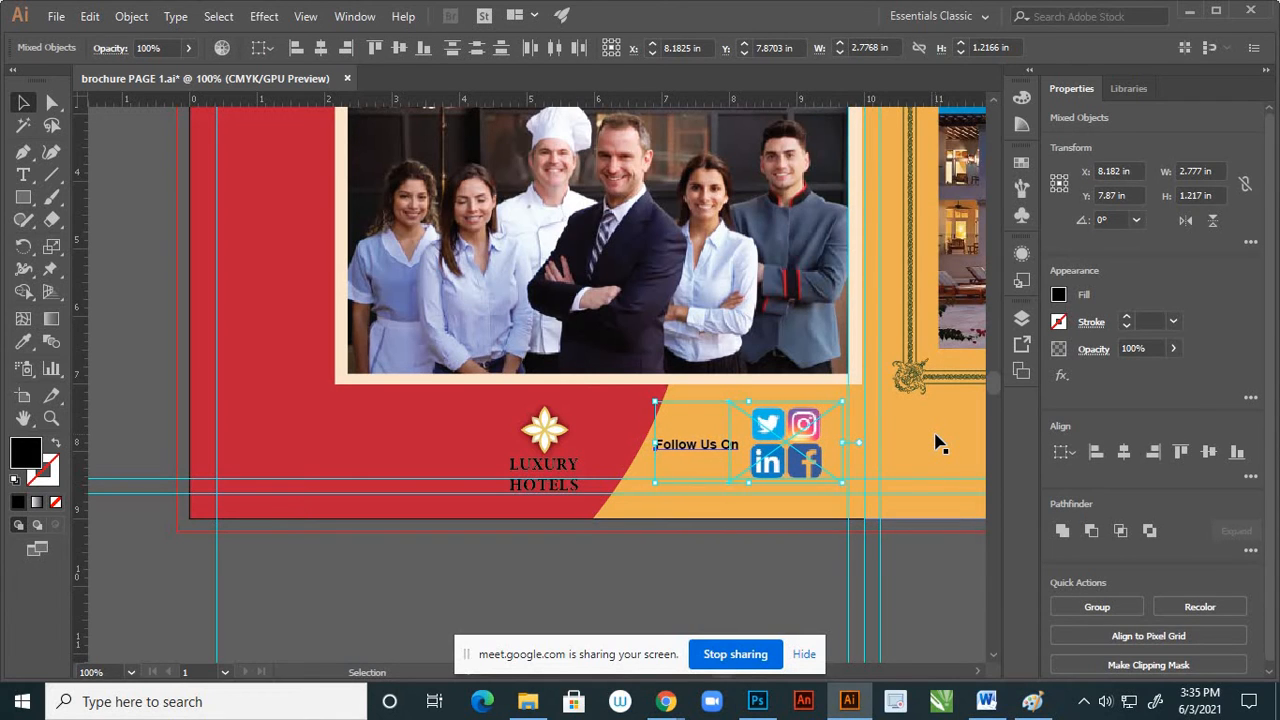
{"action": "left_click", "coordinate": [657, 550]}
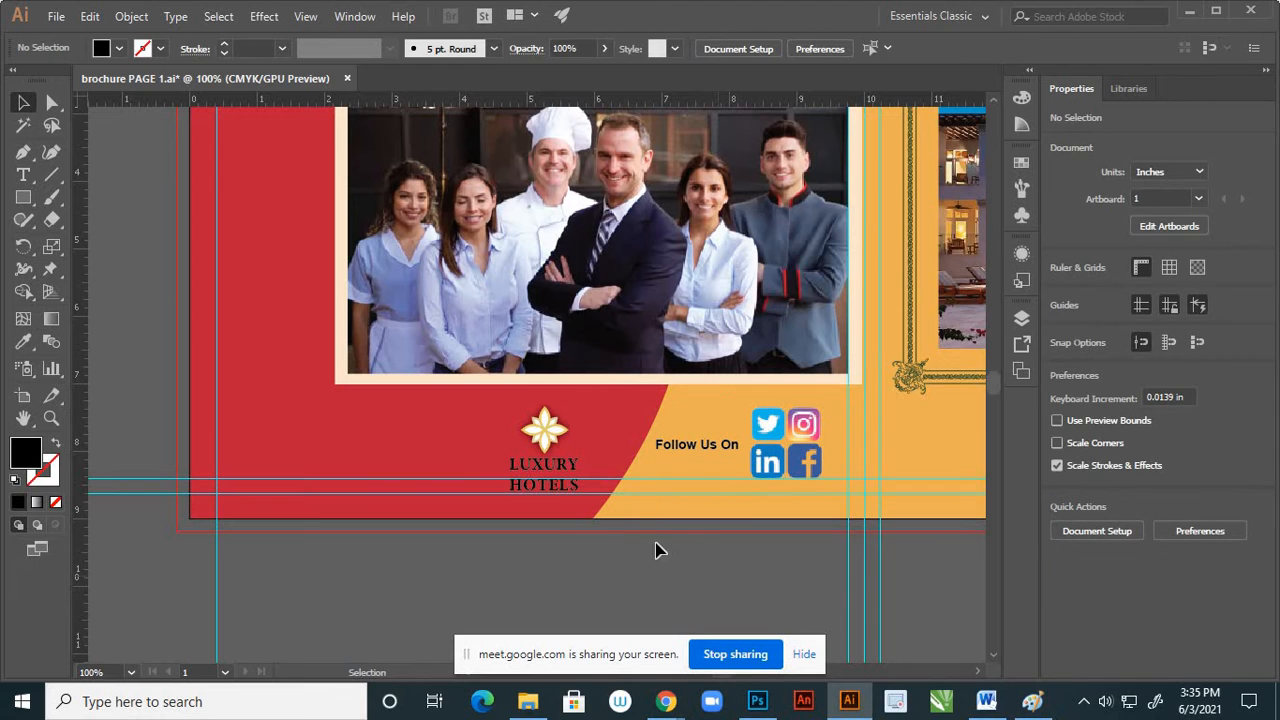
Ungroup the Luxury Hotels logo on the red area so its emblem and text are separate
{"action": "scroll", "coordinate": [546, 432], "scroll_direction": "up", "scroll_amount": 3, "text": "alt"}
{"action": "left_click", "coordinate": [551, 453]}
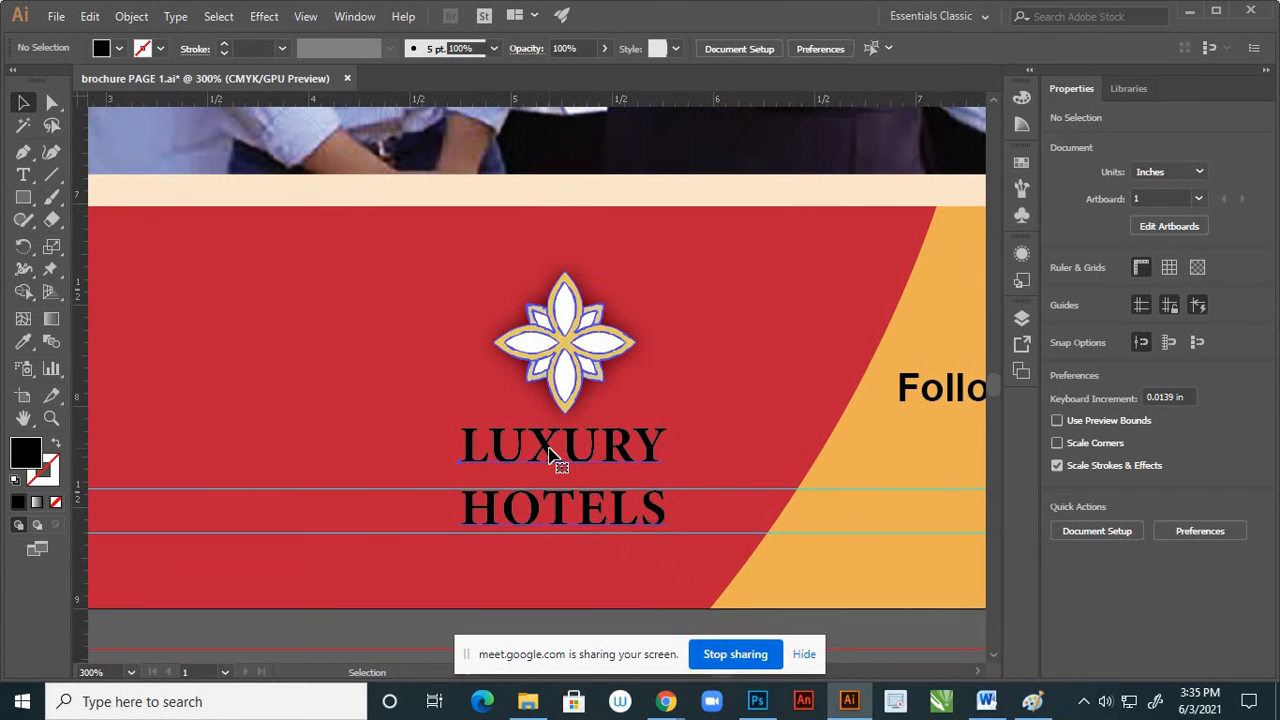
{"action": "right_click", "coordinate": [547, 453]}
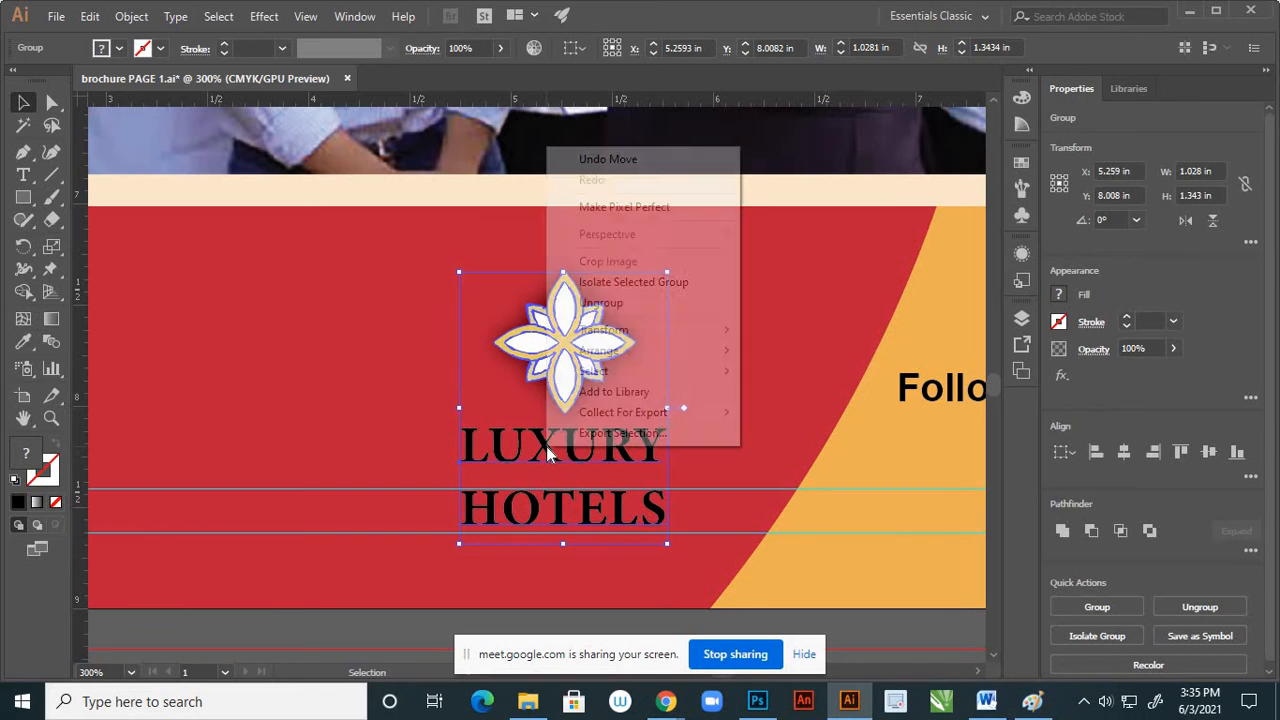
{"action": "left_click", "coordinate": [614, 304]}
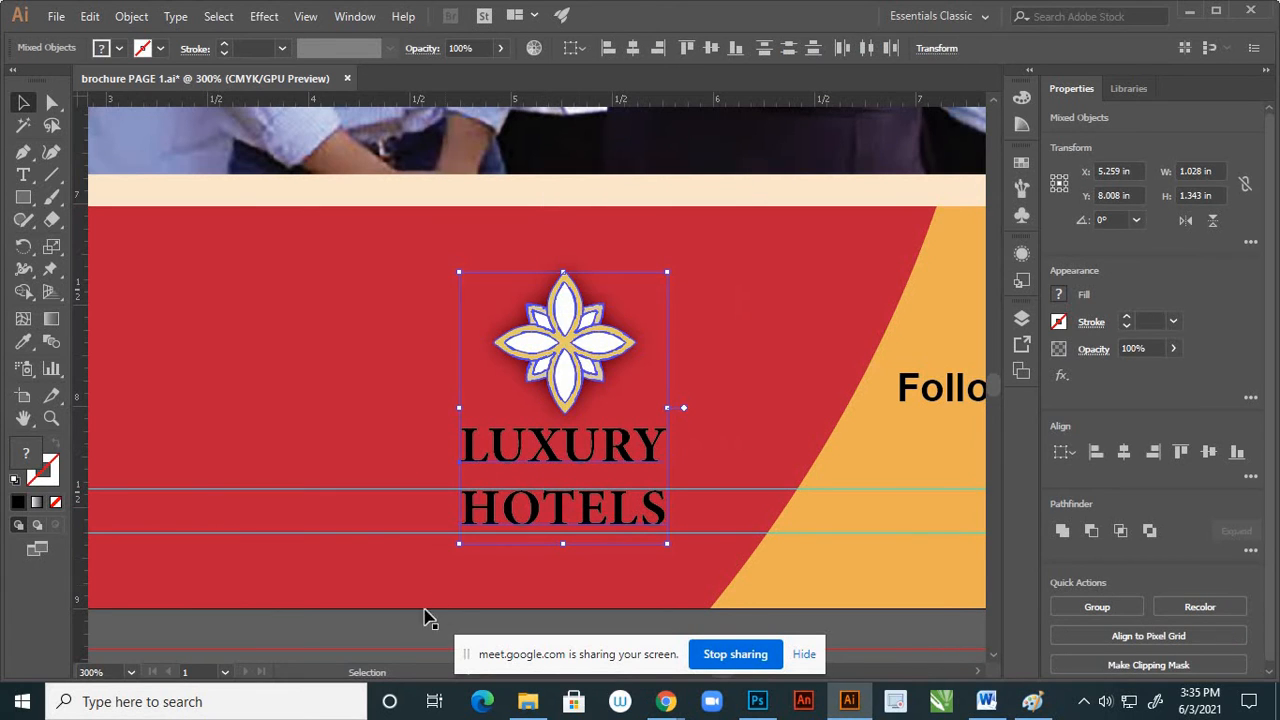
{"action": "left_click", "coordinate": [409, 617]}
Recolor the "LUXURY HOTELS" text on the red area with the cream sampled from the staff photo's frame
{"action": "left_click", "coordinate": [547, 455]}
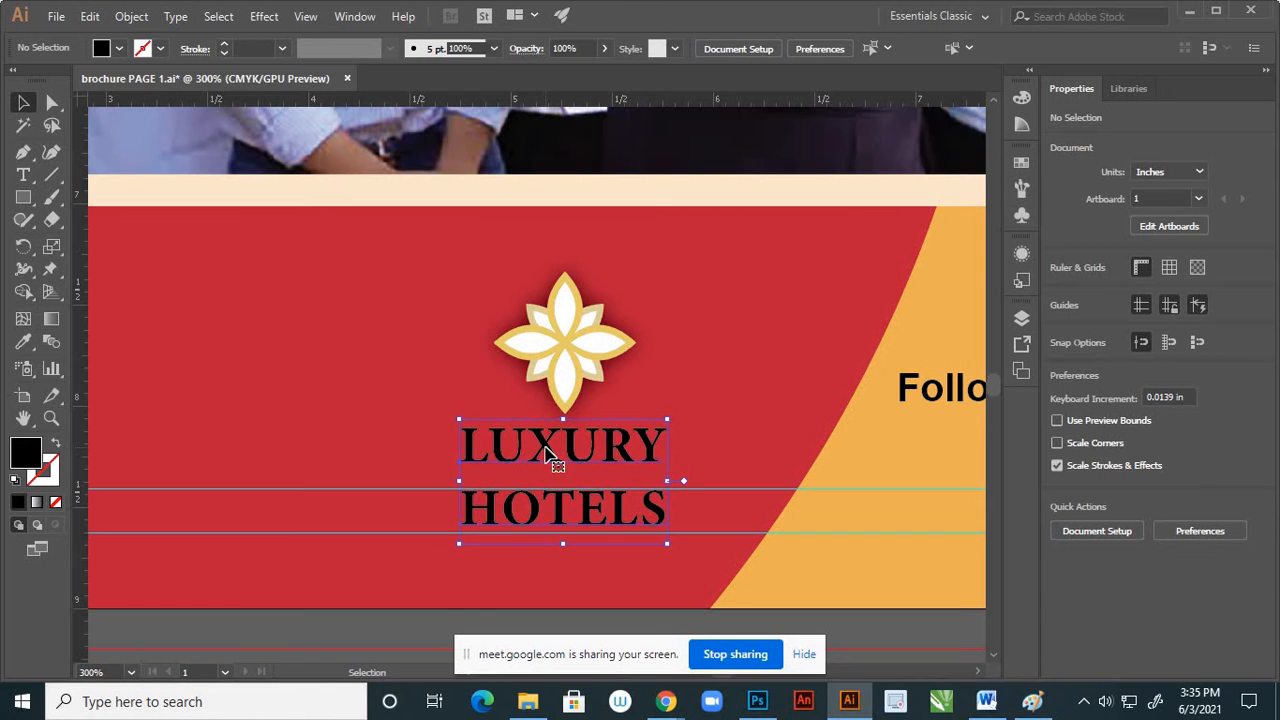
{"action": "scroll", "coordinate": [580, 490], "scroll_direction": "down", "scroll_amount": 3, "text": "alt"}
{"action": "scroll", "coordinate": [605, 488], "scroll_direction": "down", "scroll_amount": 1, "text": "alt"}
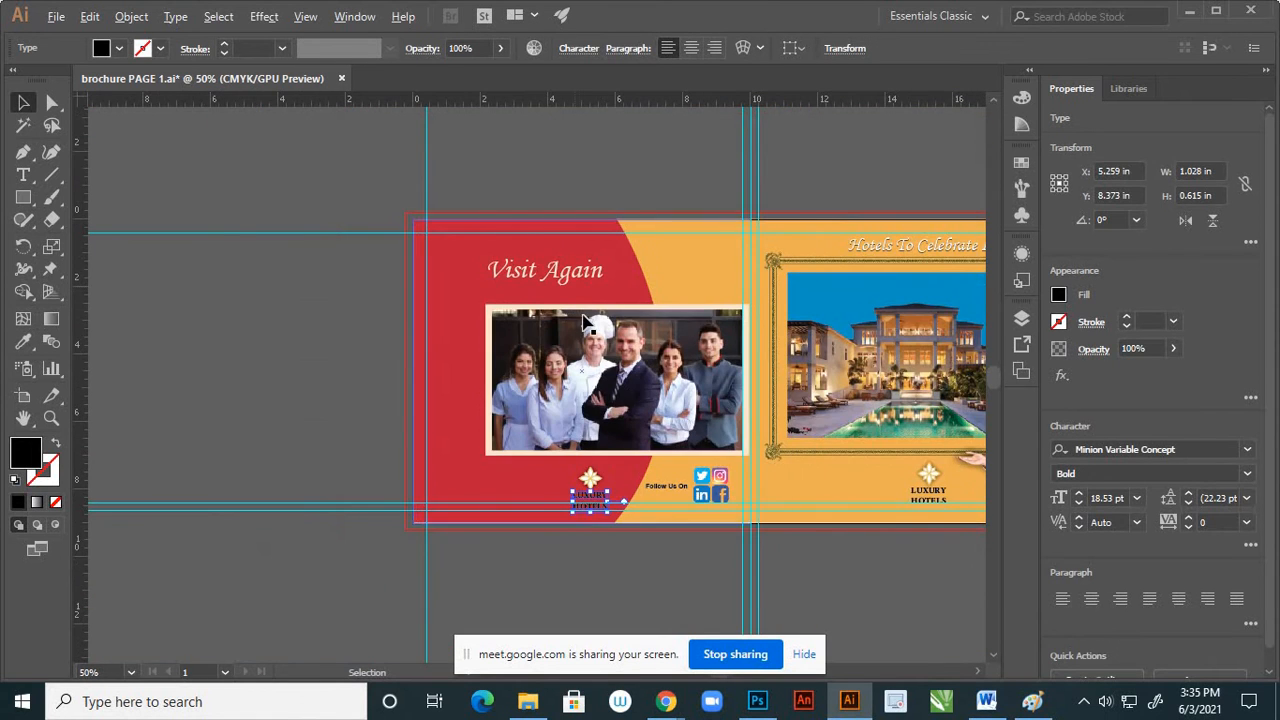
{"action": "scroll", "coordinate": [585, 323], "scroll_direction": "up", "scroll_amount": 3, "text": "alt"}
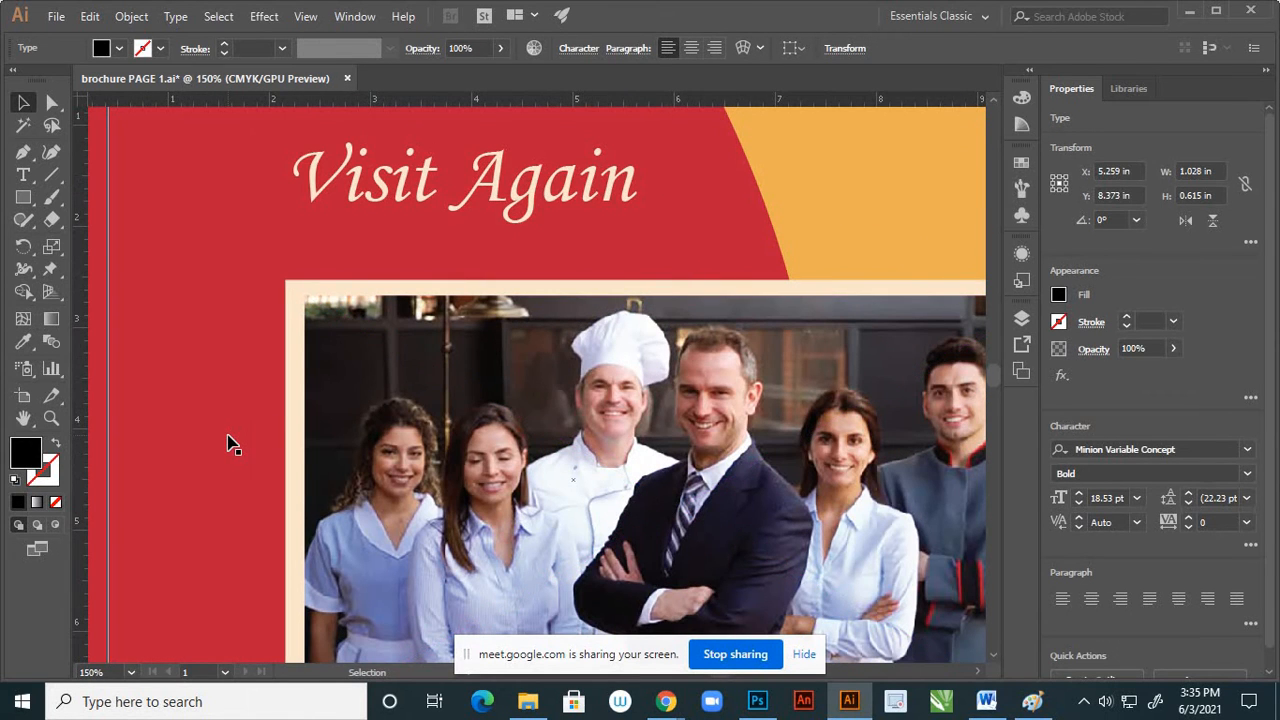
{"action": "key", "text": "i"}
{"action": "left_click", "coordinate": [297, 420]}
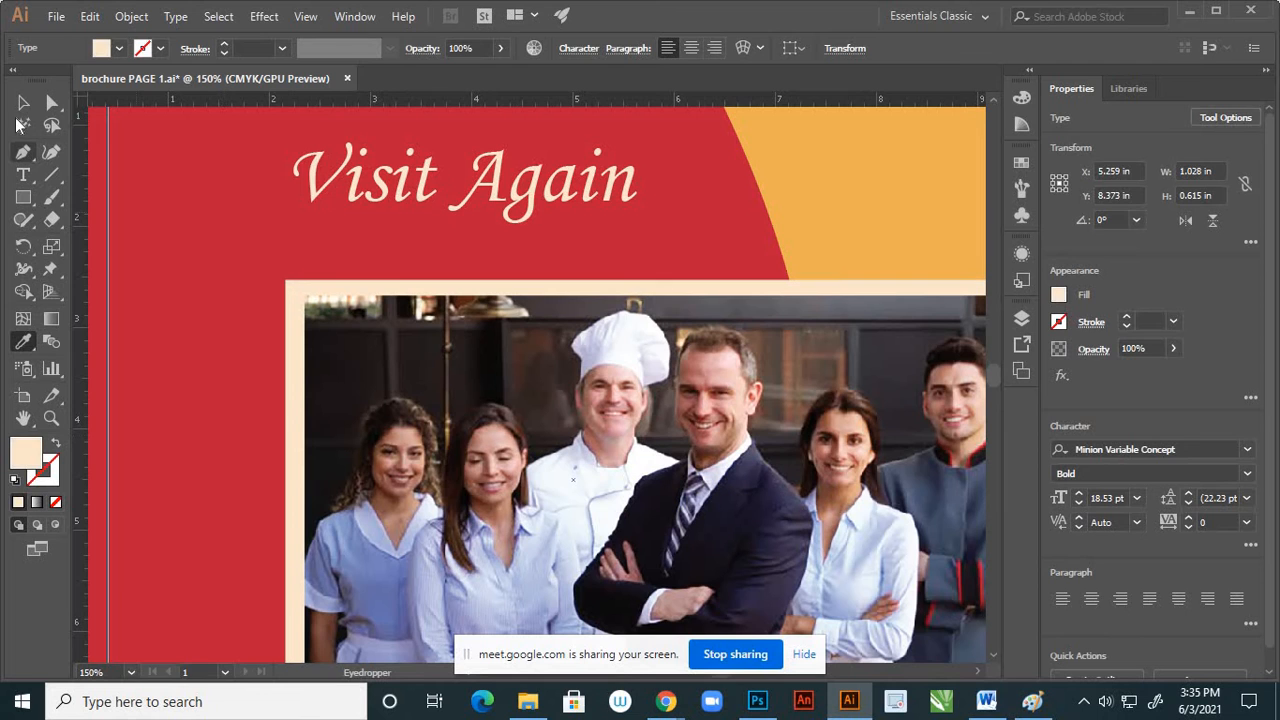
{"action": "left_click", "coordinate": [23, 102]}
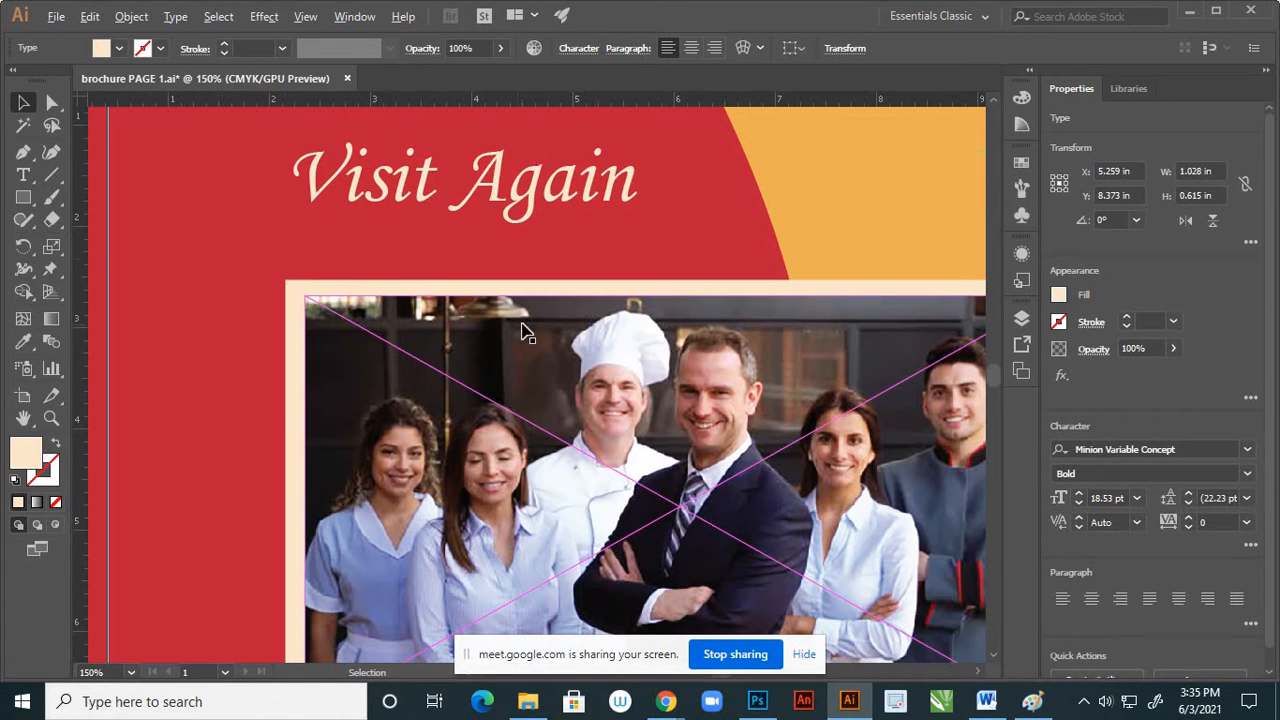
{"action": "scroll", "coordinate": [525, 330], "scroll_direction": "down", "scroll_amount": 2, "text": "alt"}
{"action": "left_click", "coordinate": [436, 614]}
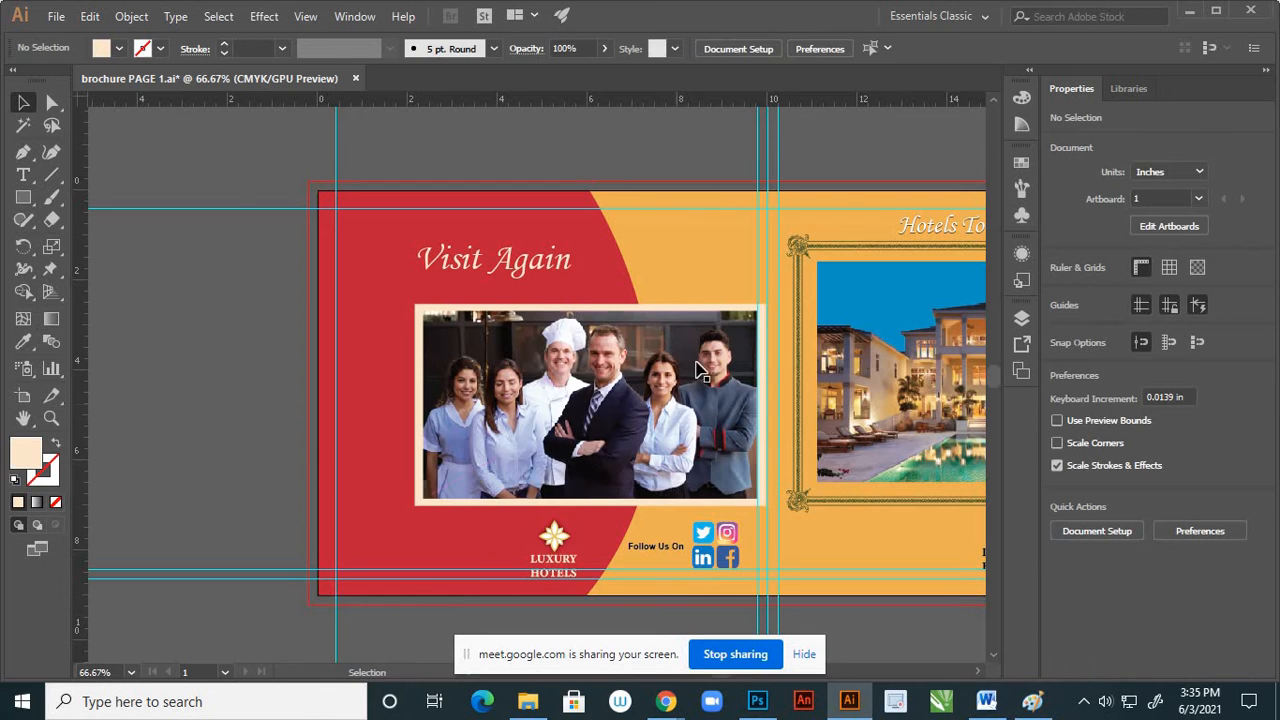
Group the flower emblem and the cream "LUXURY HOTELS" text back into one logo
{"action": "scroll", "coordinate": [500, 590], "scroll_direction": "down", "scroll_amount": 1, "text": "alt"}
{"action": "scroll", "coordinate": [566, 554], "scroll_direction": "up", "scroll_amount": 2, "text": "alt"}
{"action": "scroll", "coordinate": [594, 507], "scroll_direction": "up", "scroll_amount": 1, "text": "alt"}
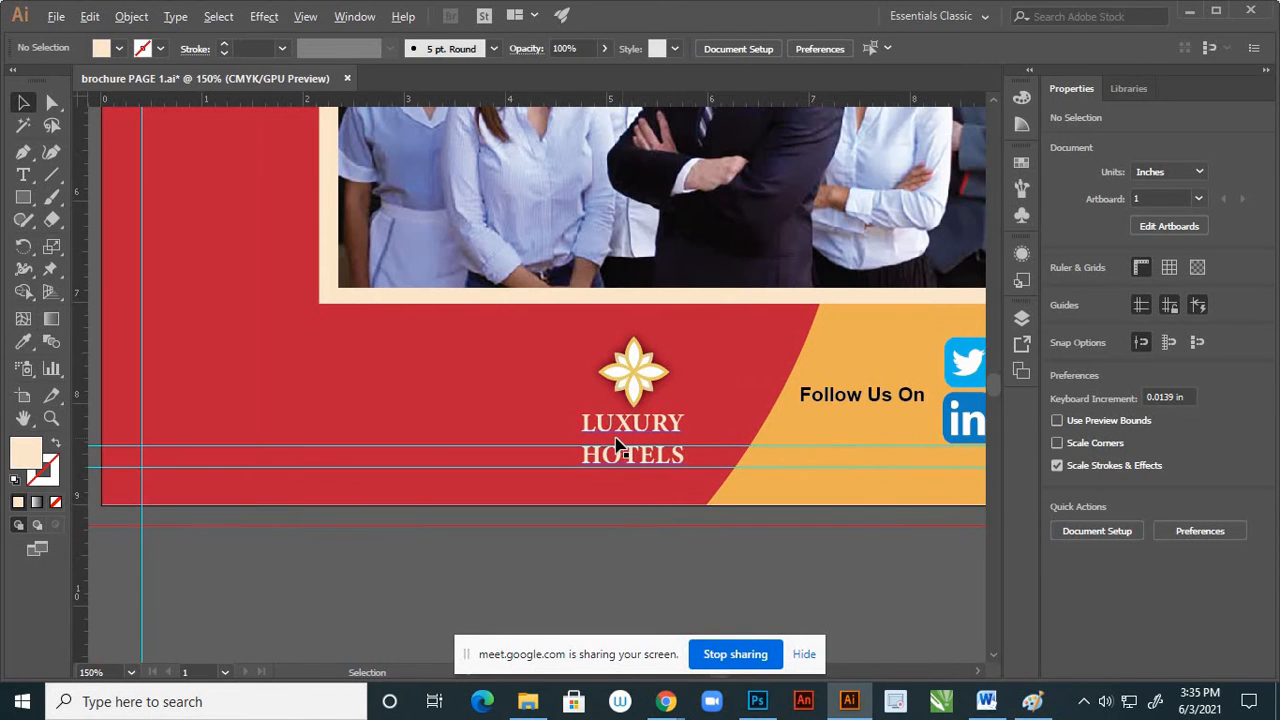
{"action": "scroll", "coordinate": [614, 430], "scroll_direction": "down", "scroll_amount": 1, "text": "alt"}
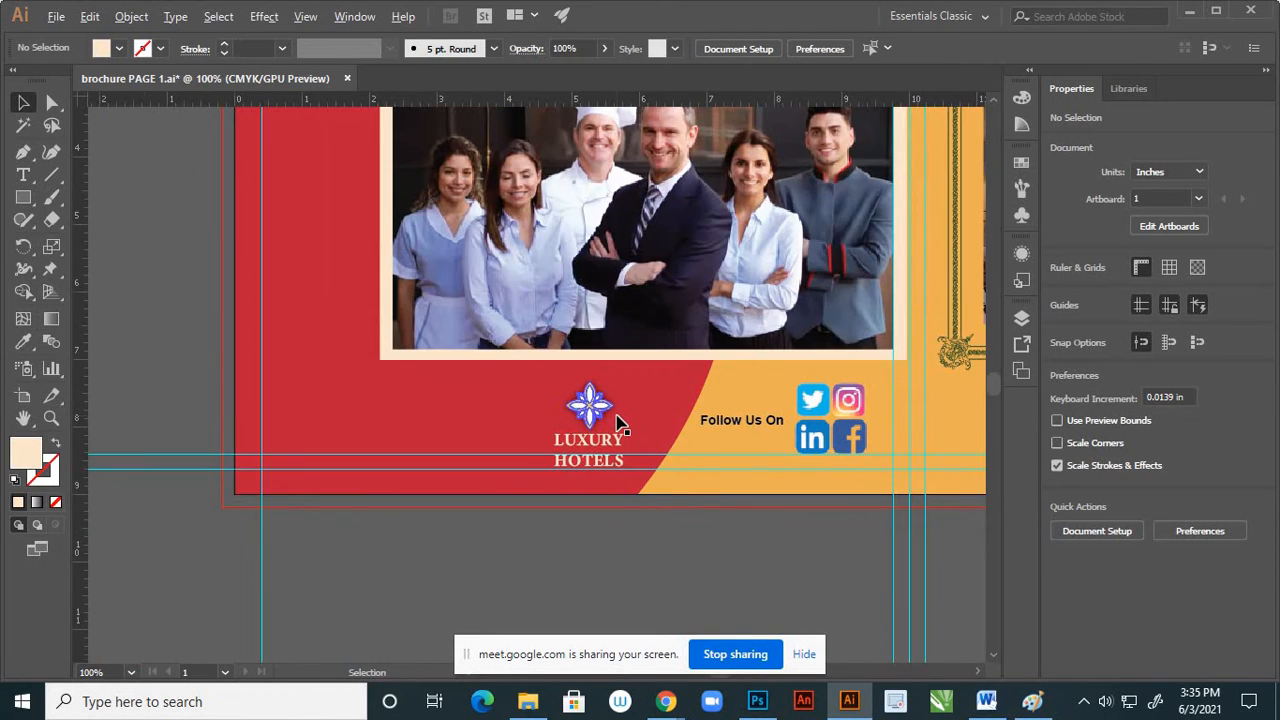
{"action": "scroll", "coordinate": [612, 423], "scroll_direction": "up", "scroll_amount": 1, "text": "alt"}
{"action": "left_click", "coordinate": [607, 418]}
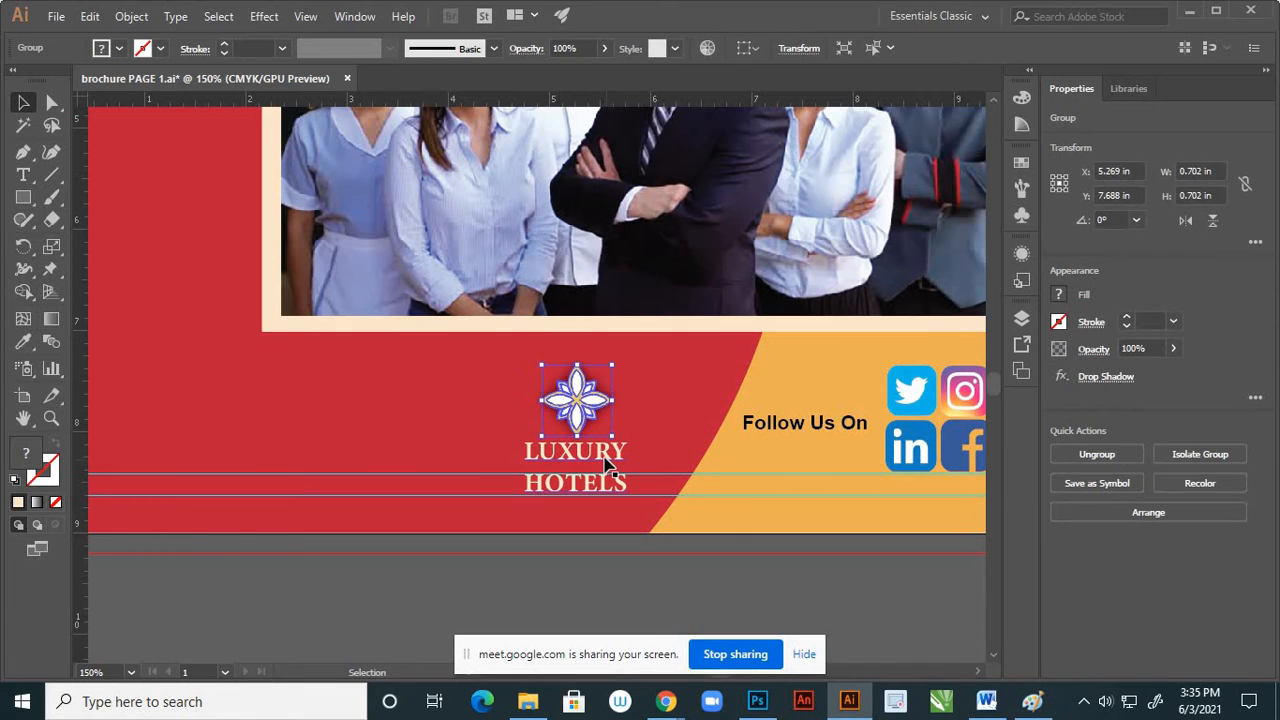
{"action": "left_click", "coordinate": [607, 458], "text": "shift"}
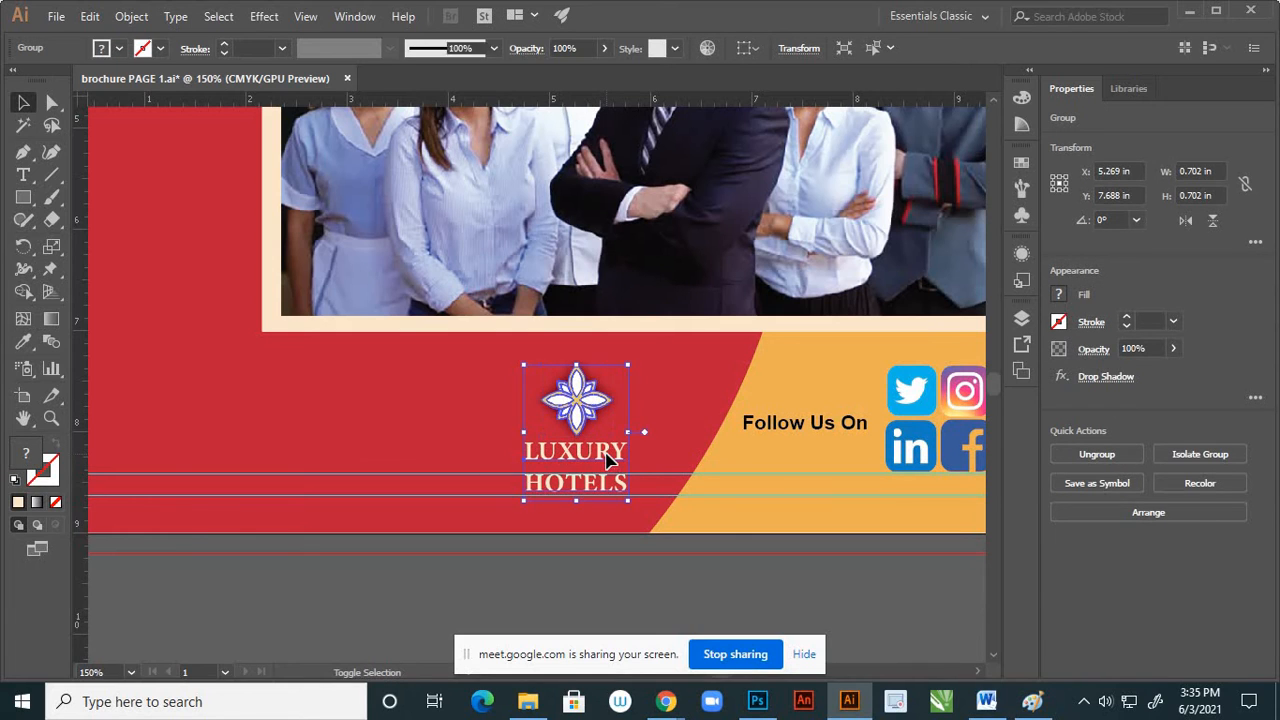
{"action": "right_click", "coordinate": [607, 456]}
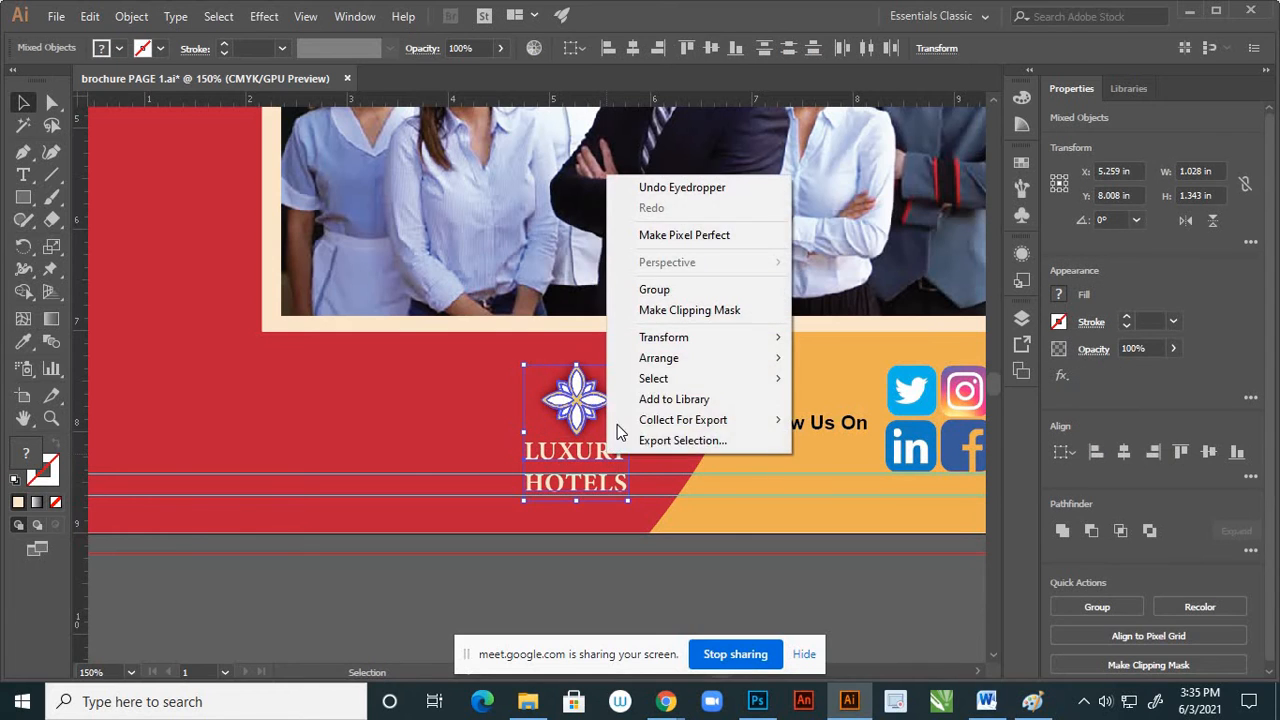
{"action": "left_click", "coordinate": [658, 291]}
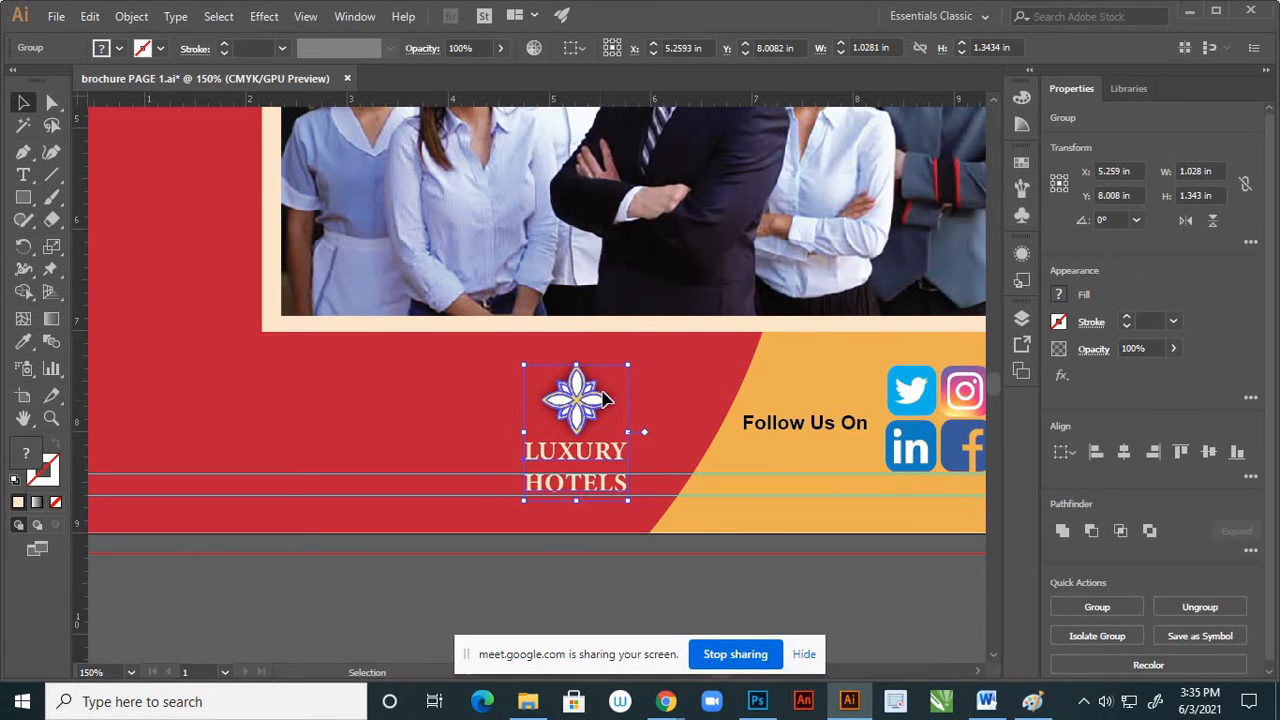
Move the grouped Luxury Hotels logo up and slightly right, to about X 5.33 in, Y 7.82 in
{"action": "left_click_drag", "start_coordinate": [604, 398], "coordinate": [611, 387]}
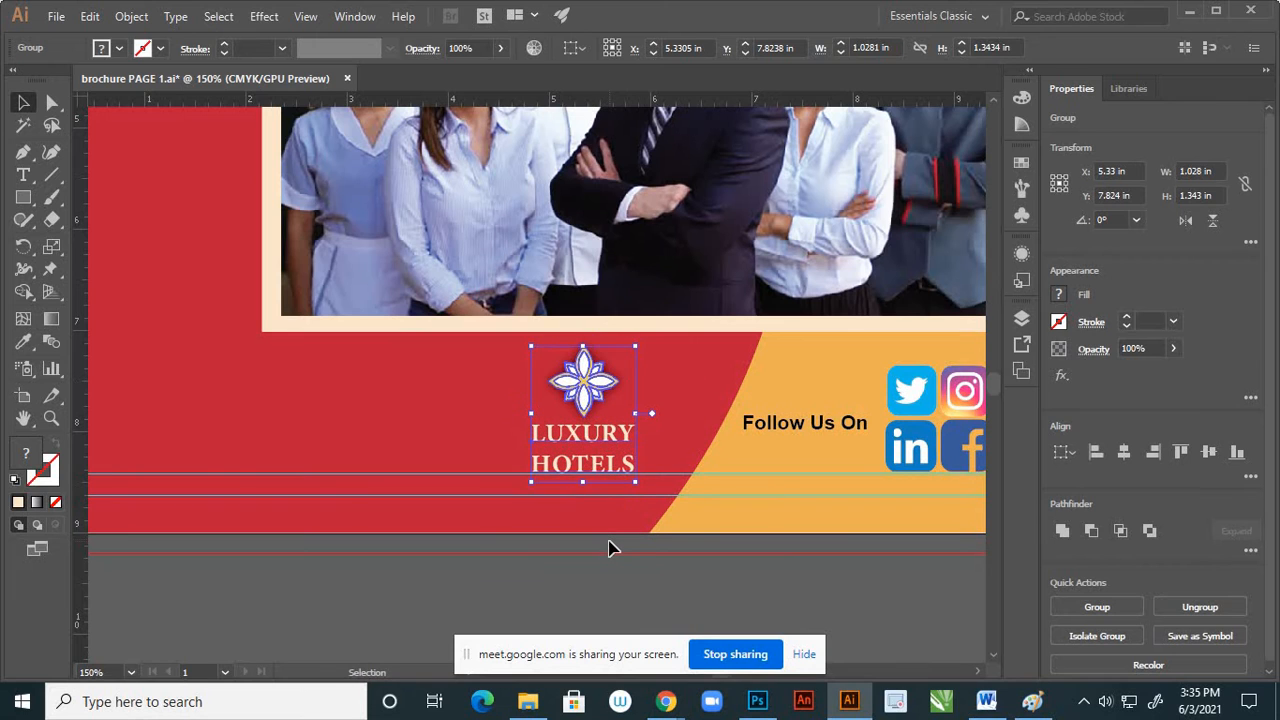
{"action": "left_click", "coordinate": [600, 573]}
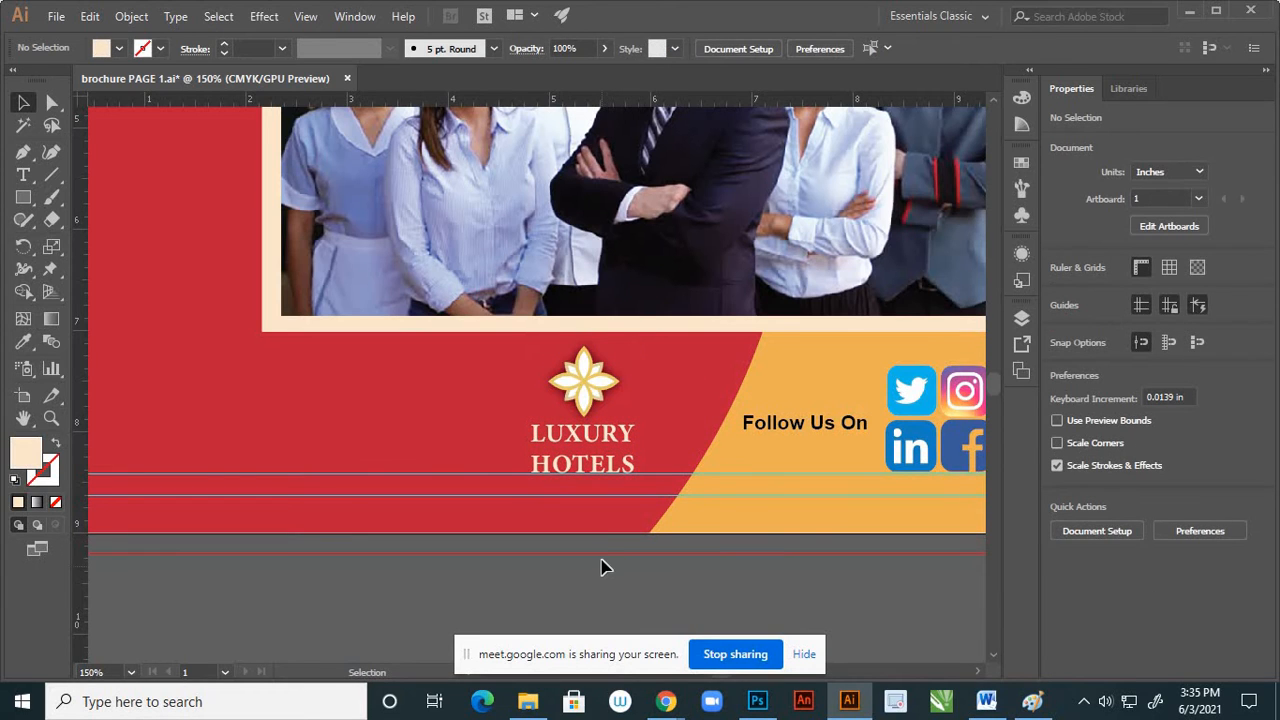
{"action": "scroll", "coordinate": [606, 534], "scroll_direction": "down", "scroll_amount": 1}
{"action": "scroll", "coordinate": [610, 533], "scroll_direction": "down", "scroll_amount": 2}
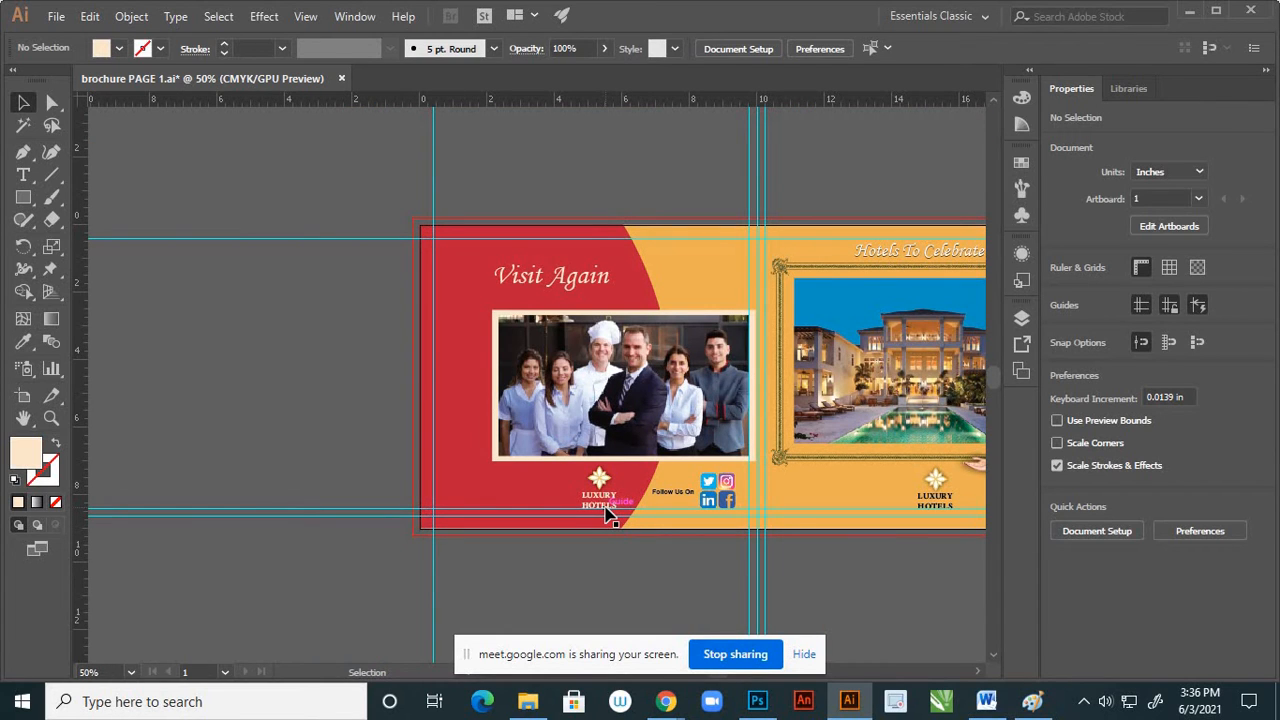
Scale the Luxury Hotels logo down slightly from its upper-left corner, keeping its proportions
{"action": "scroll", "coordinate": [595, 500], "scroll_direction": "up", "scroll_amount": 3}
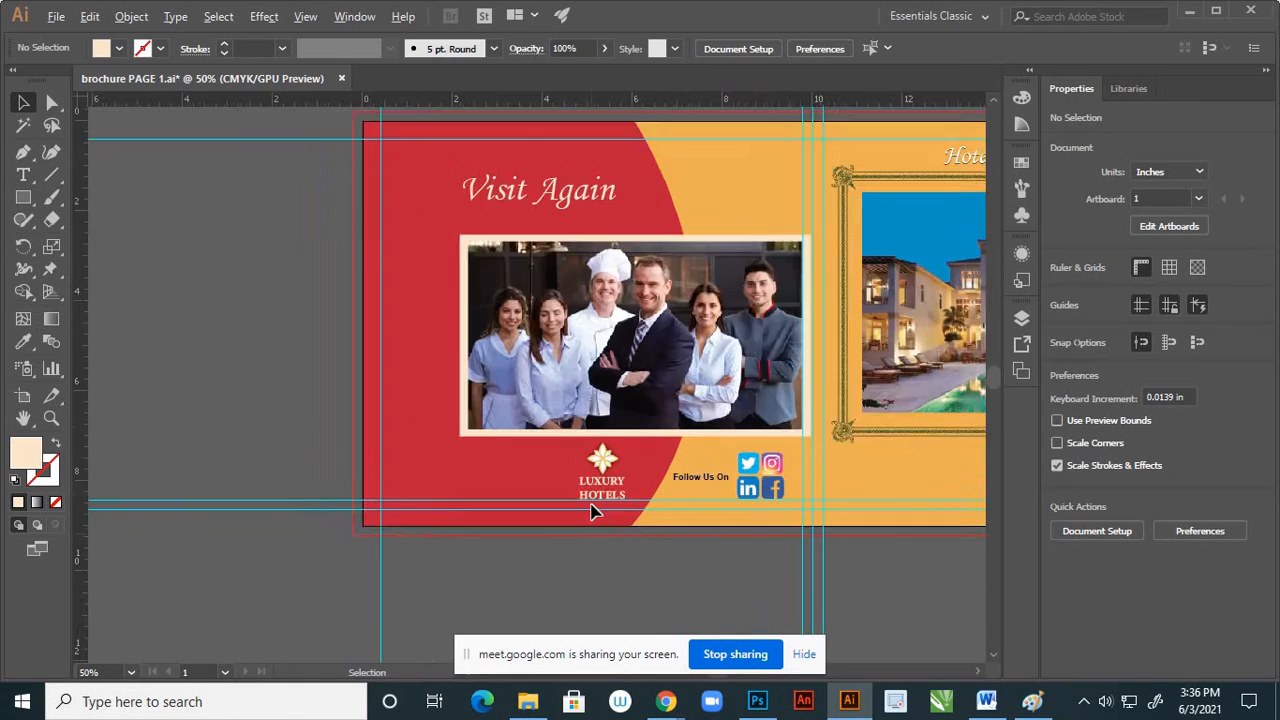
{"action": "left_click", "coordinate": [628, 395]}
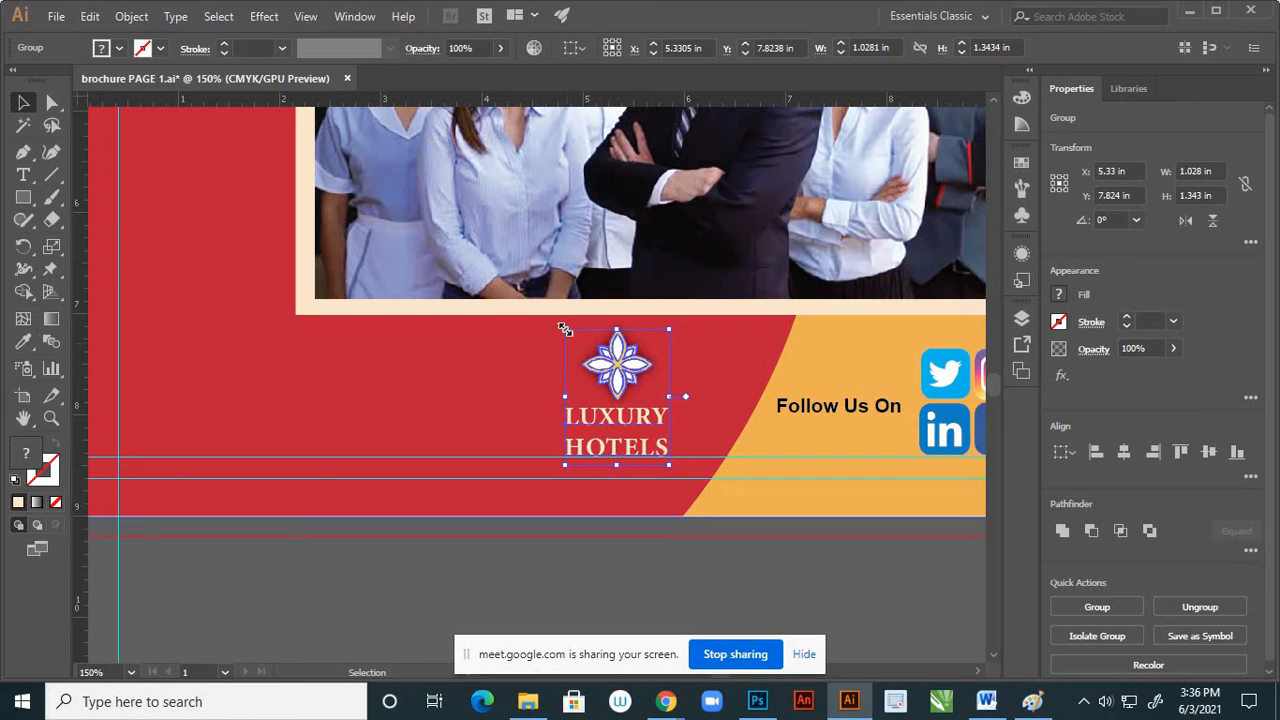
{"action": "left_click_drag", "start_coordinate": [563, 326], "coordinate": [568, 335]}
{"action": "left_click", "coordinate": [552, 536]}
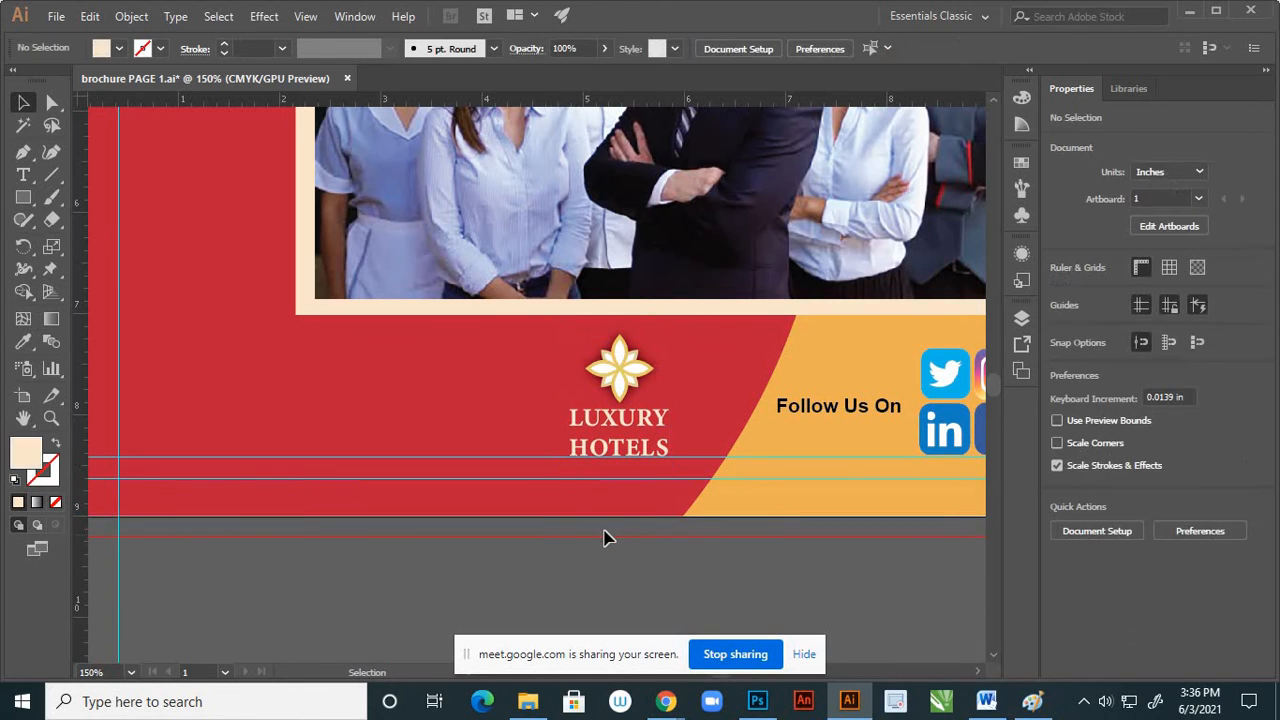
{"action": "scroll", "coordinate": [652, 520], "scroll_direction": "down", "scroll_amount": 2}
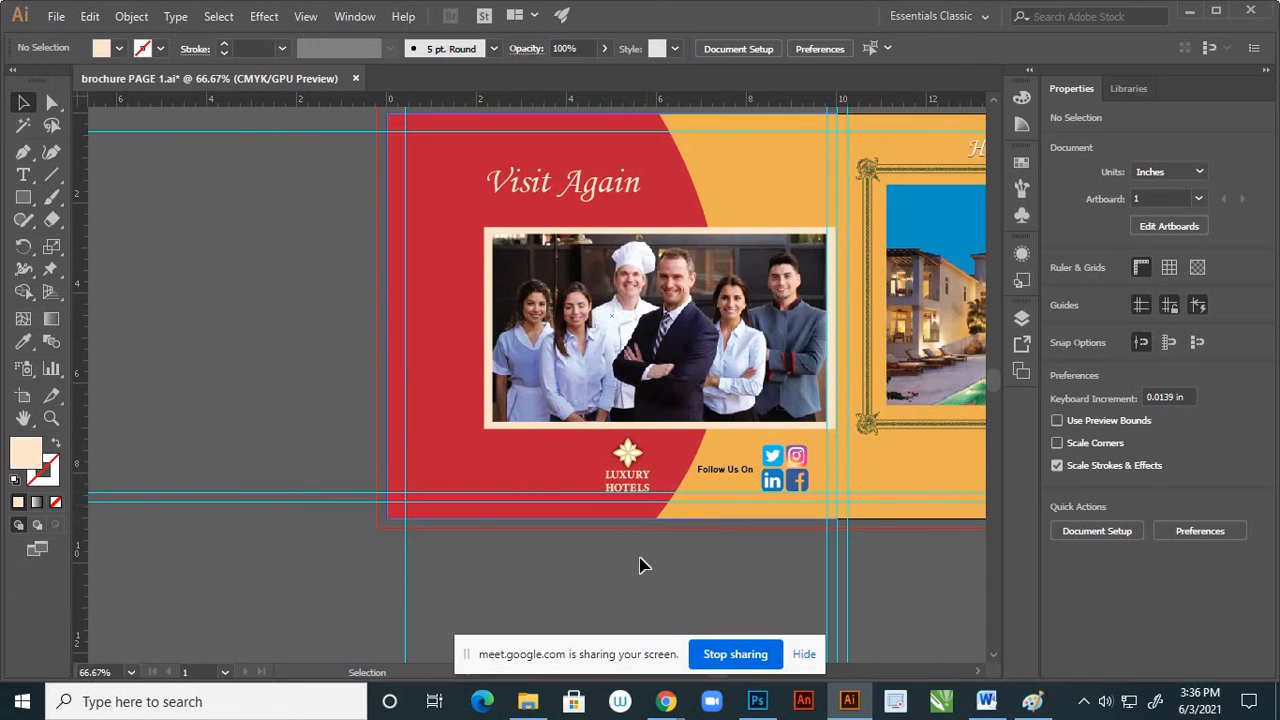
{"action": "scroll", "coordinate": [646, 560], "scroll_direction": "down", "scroll_amount": 1}
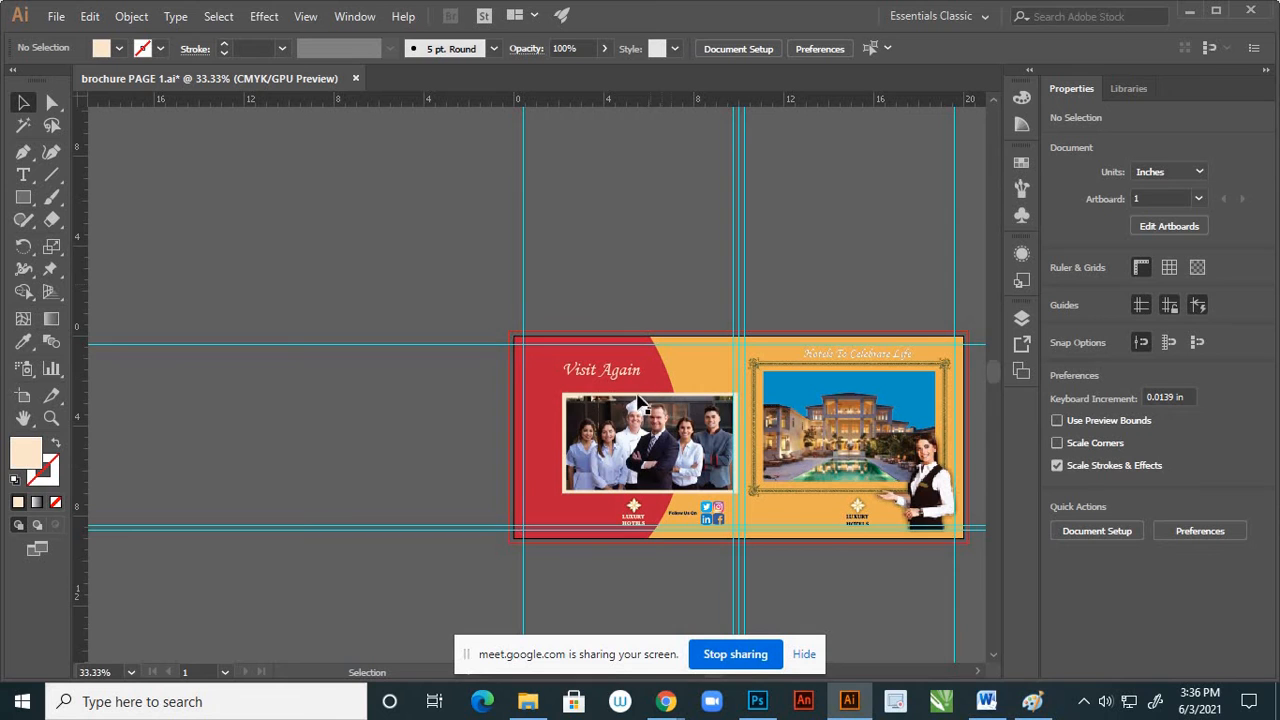
{"action": "scroll", "coordinate": [677, 482], "scroll_direction": "up", "scroll_amount": 1}
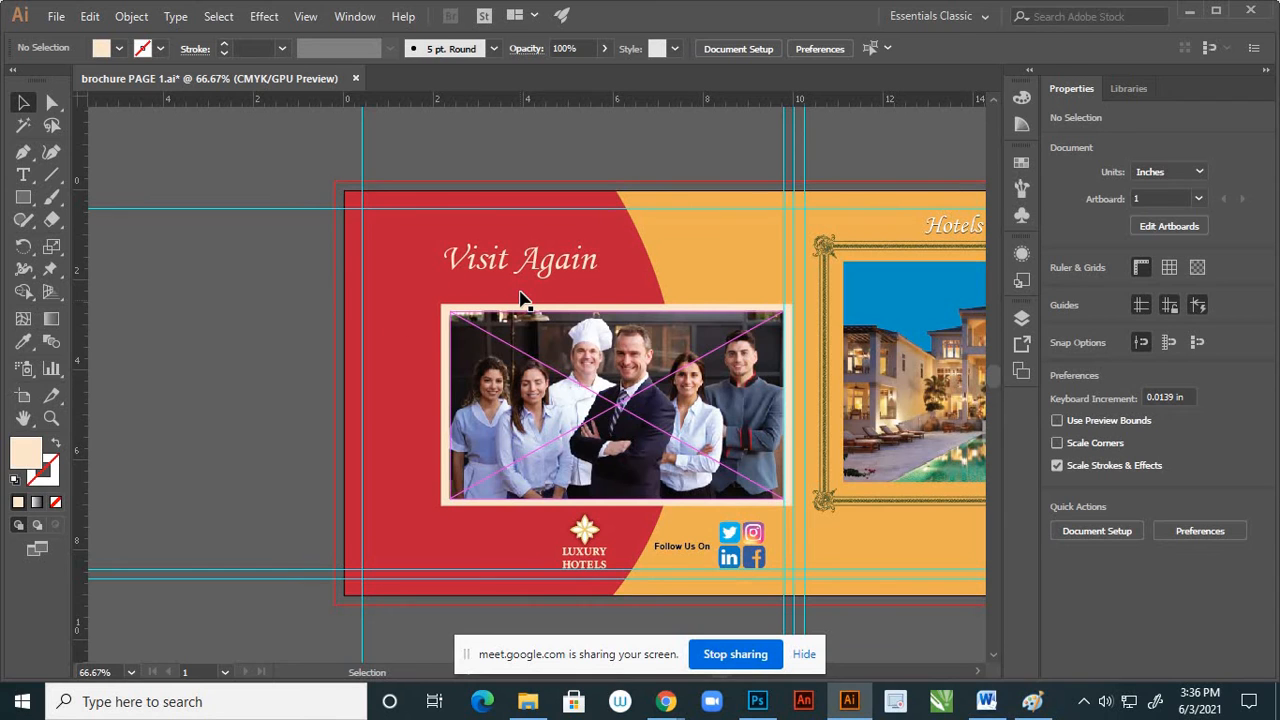
{"action": "scroll", "coordinate": [519, 300], "scroll_direction": "down", "scroll_amount": 1, "text": "alt"}
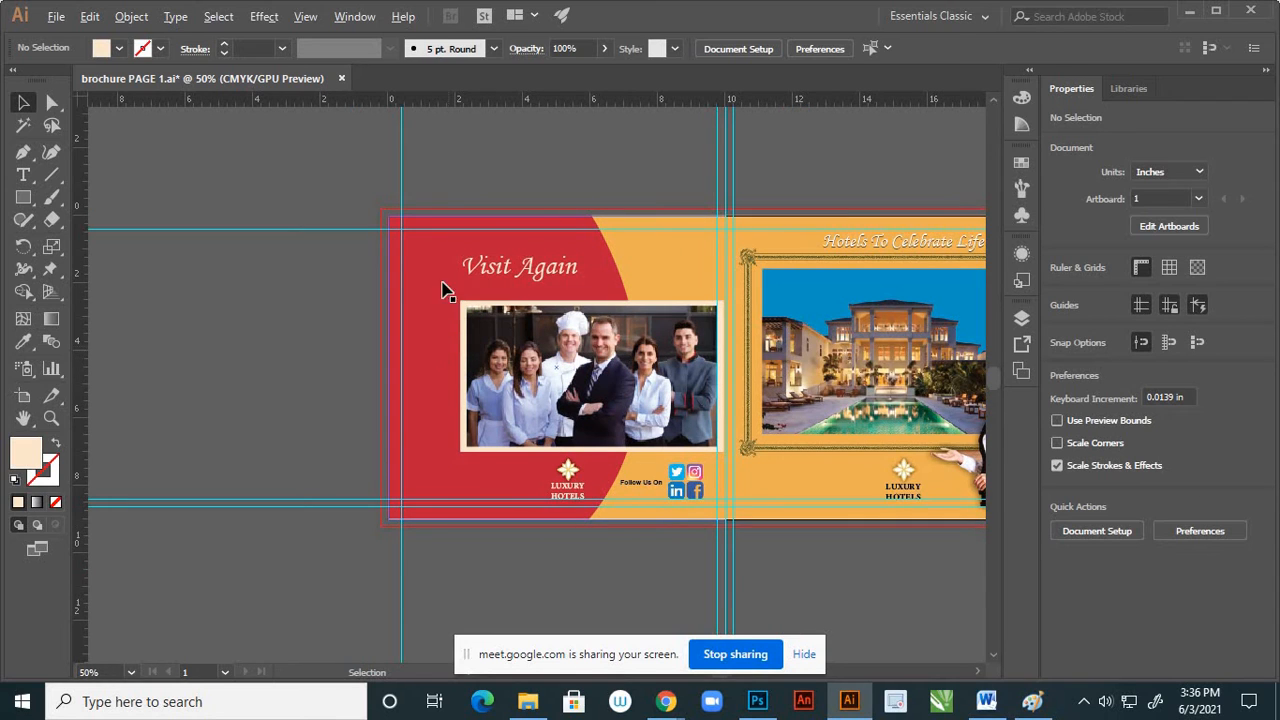
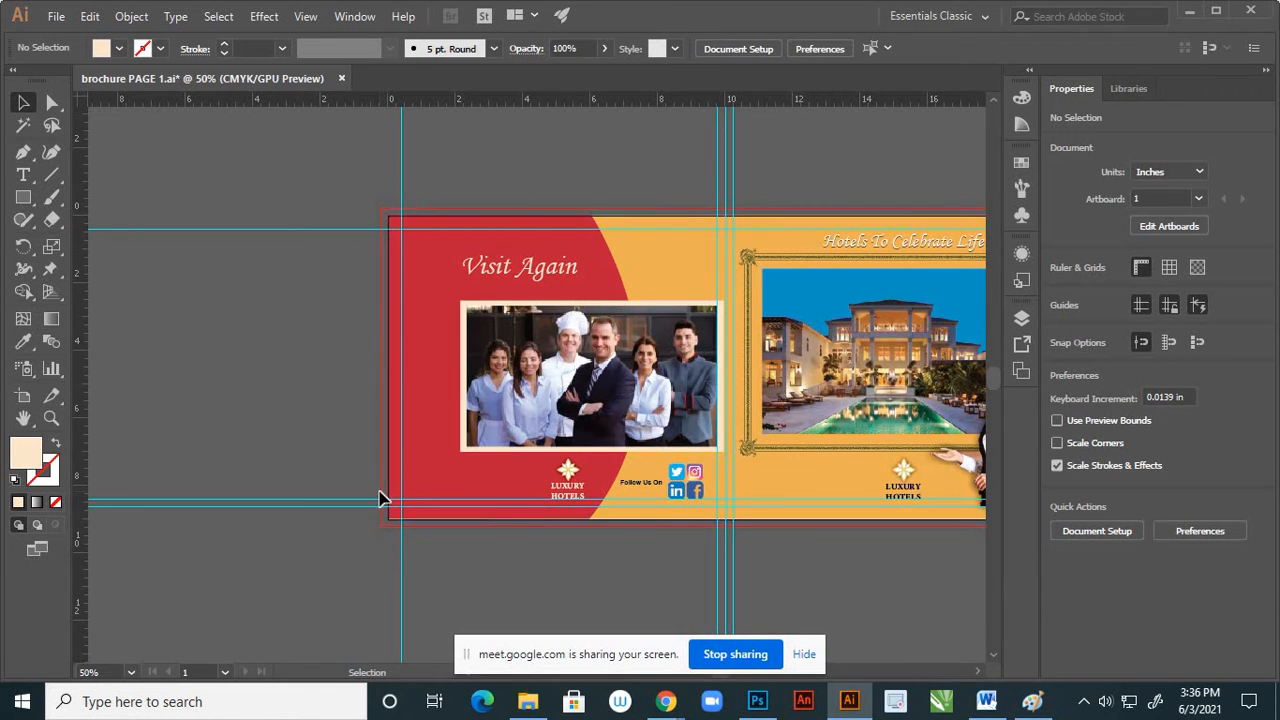
Duplicate the orange curved shape of page 4 in place and reflect the copy across the vertical axis
{"action": "left_click", "coordinate": [668, 292]}
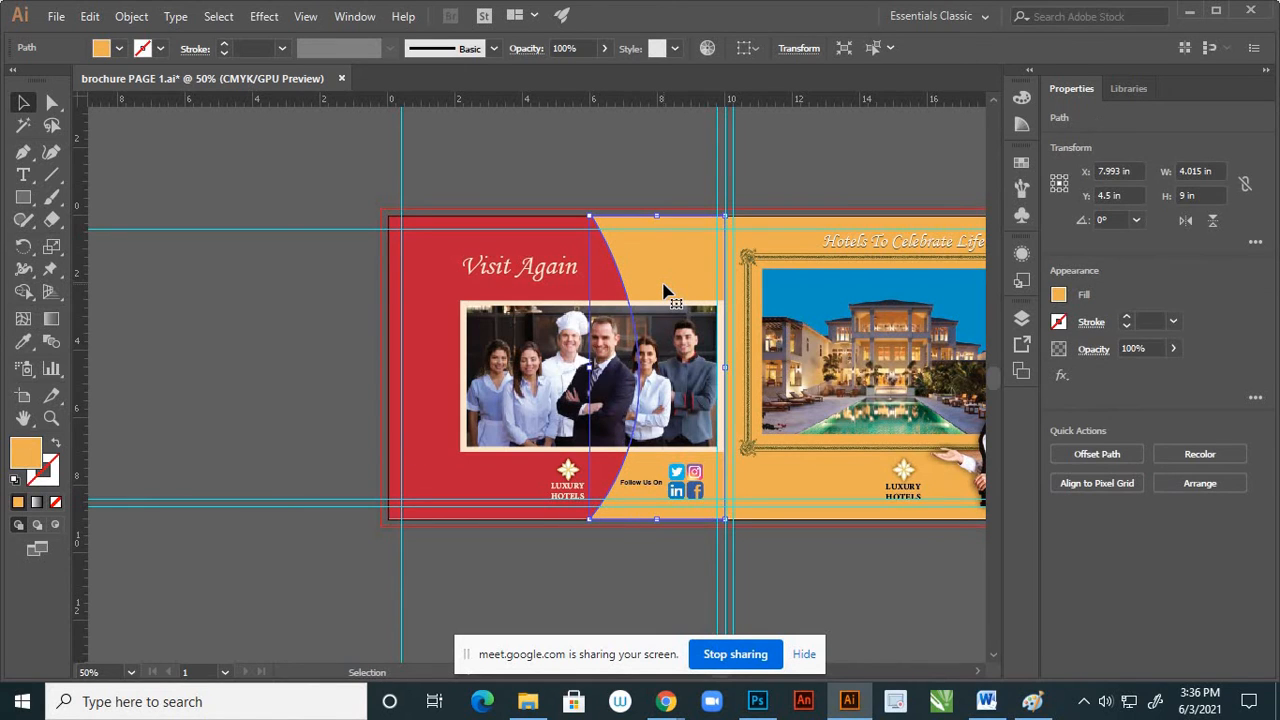
{"action": "key", "text": "a"}
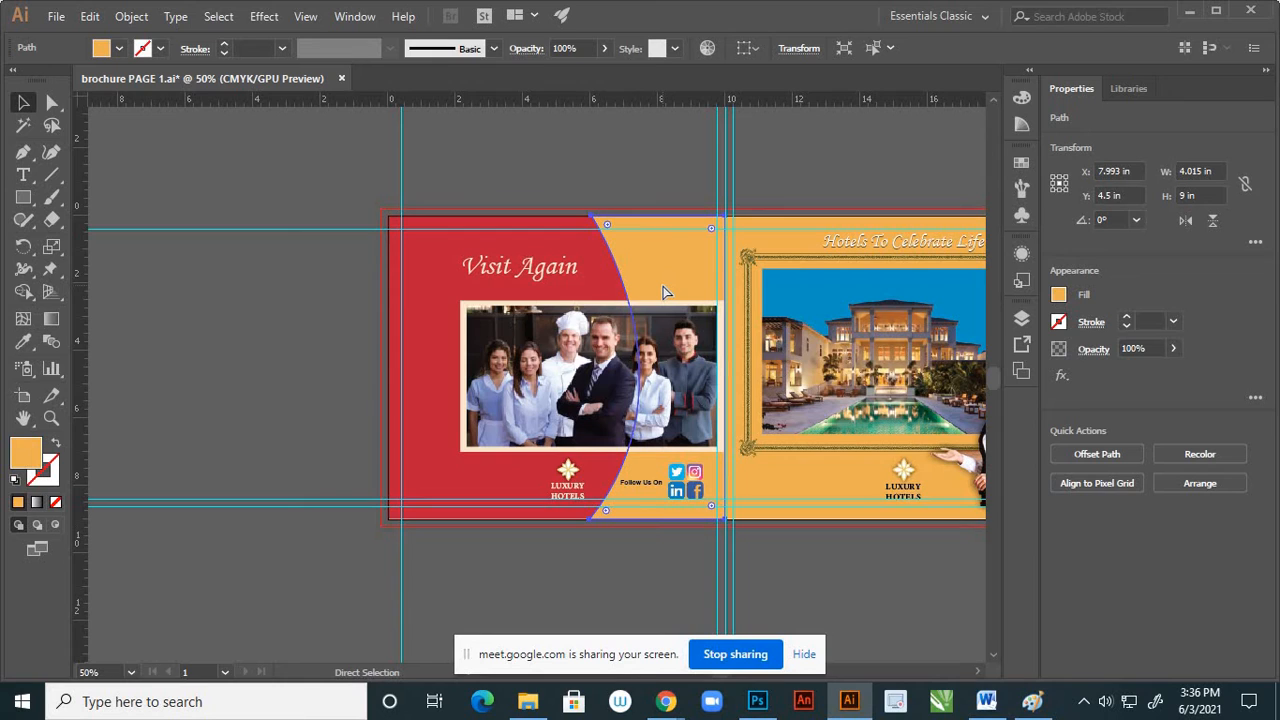
{"action": "key", "text": "v"}
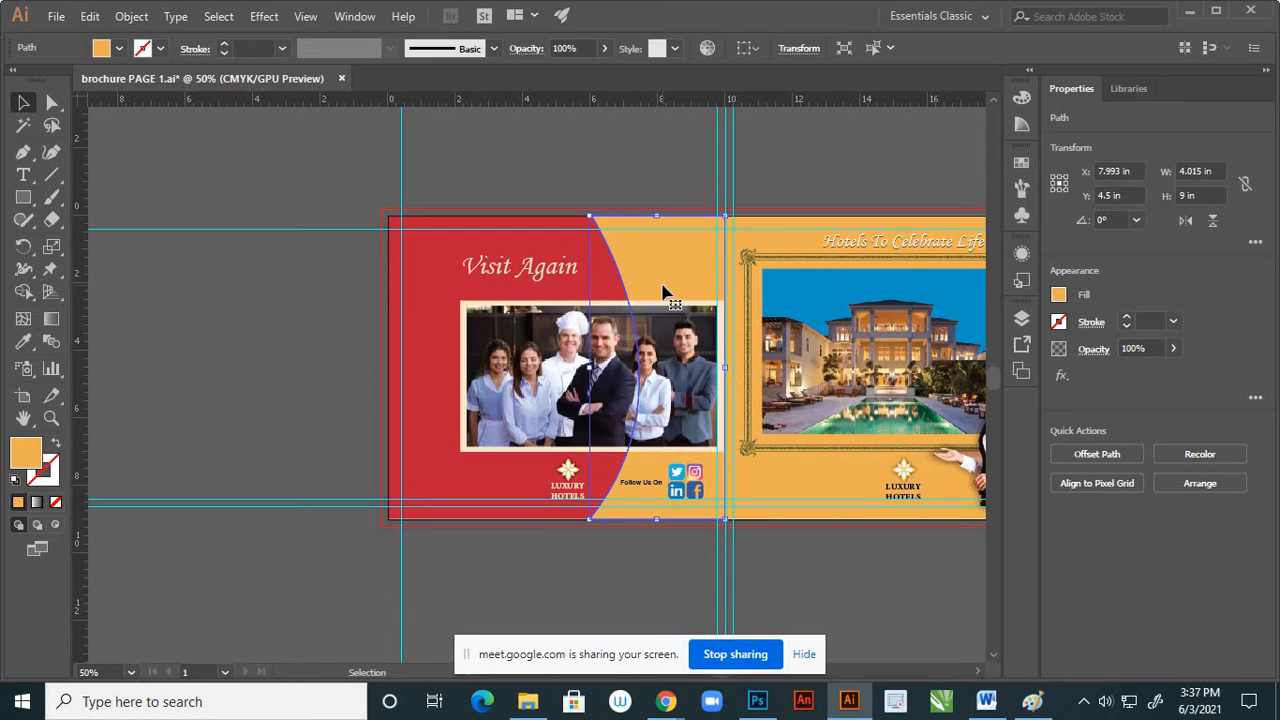
{"action": "key", "text": "ctrl"}
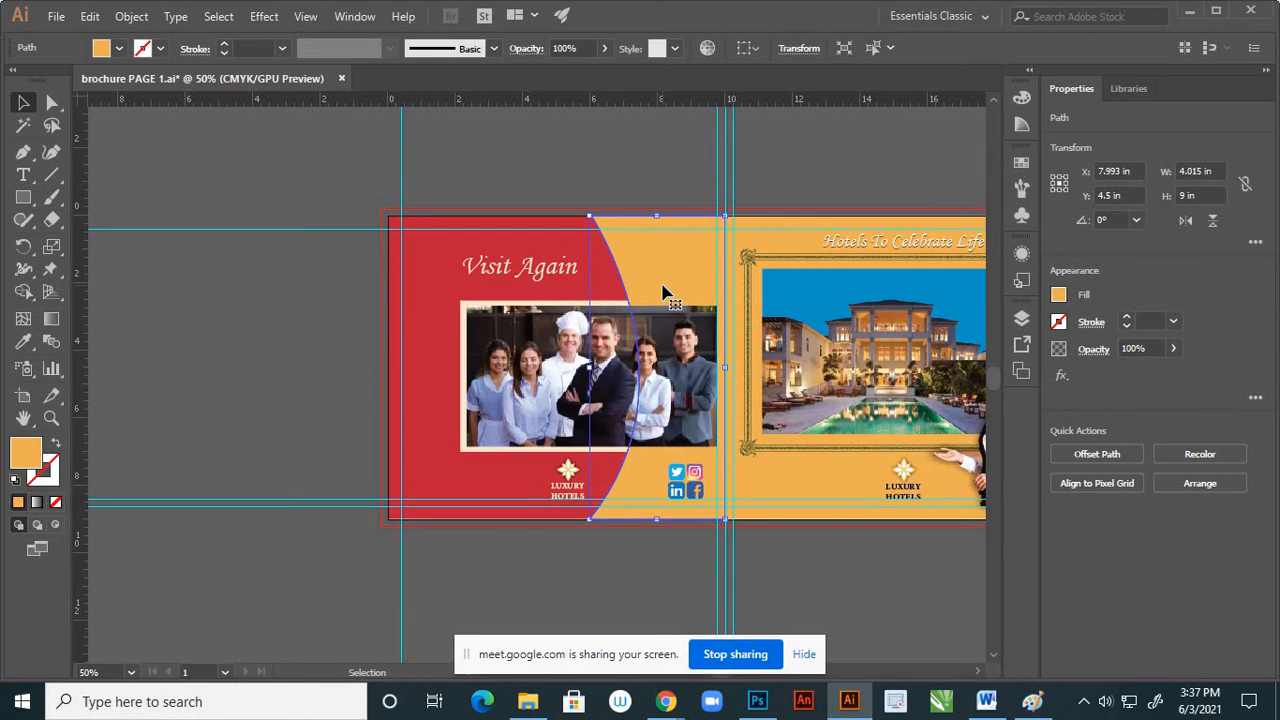
{"action": "right_click", "coordinate": [663, 291]}
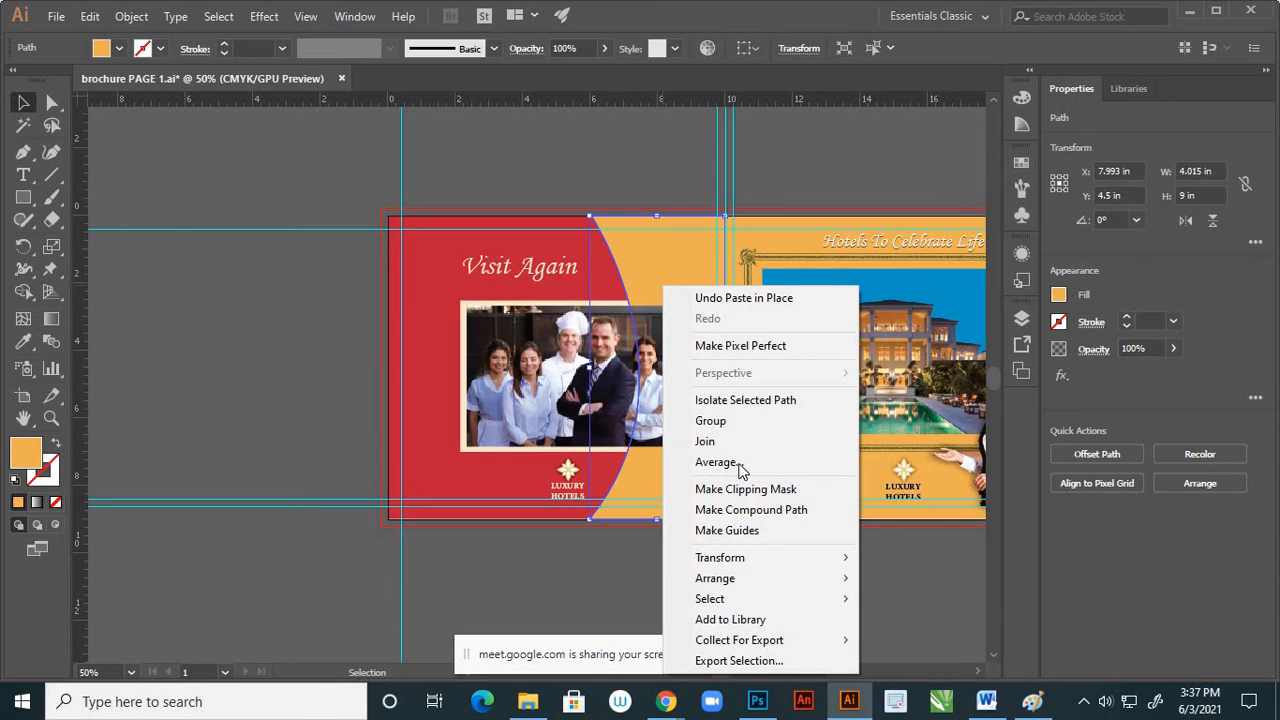
{"action": "mouse_move", "coordinate": [830, 566]}
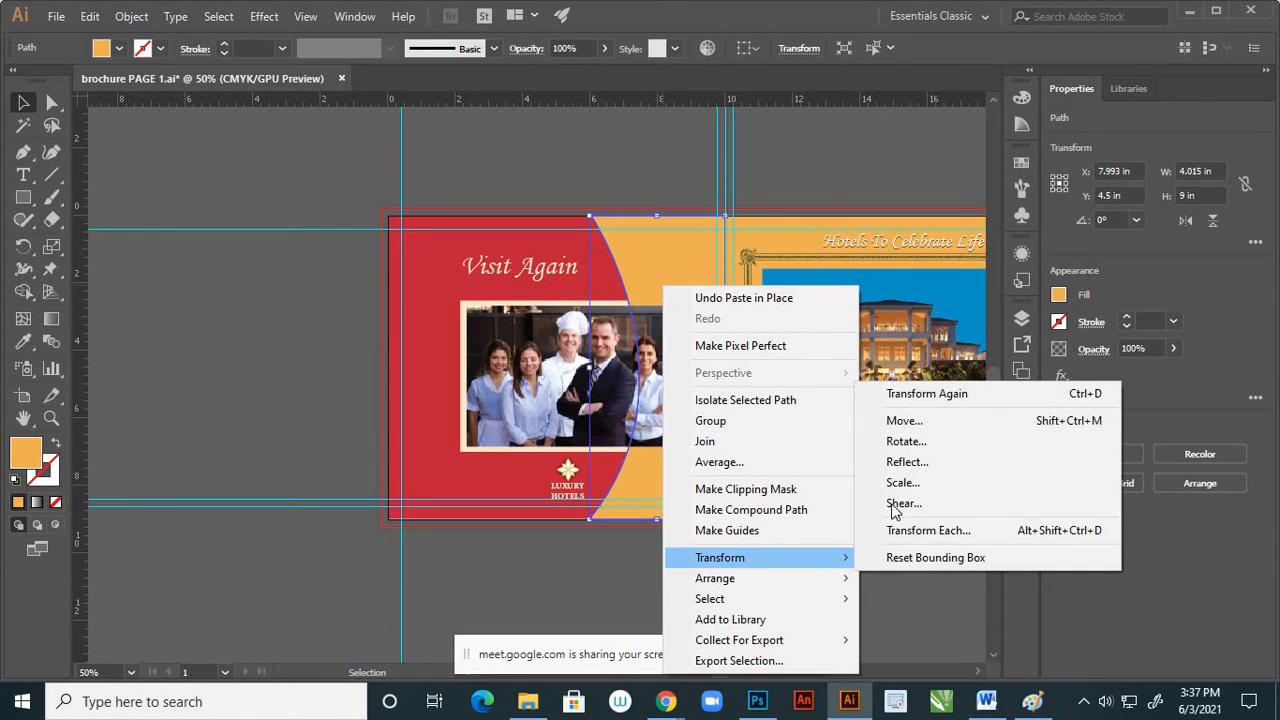
{"action": "left_click", "coordinate": [908, 462]}
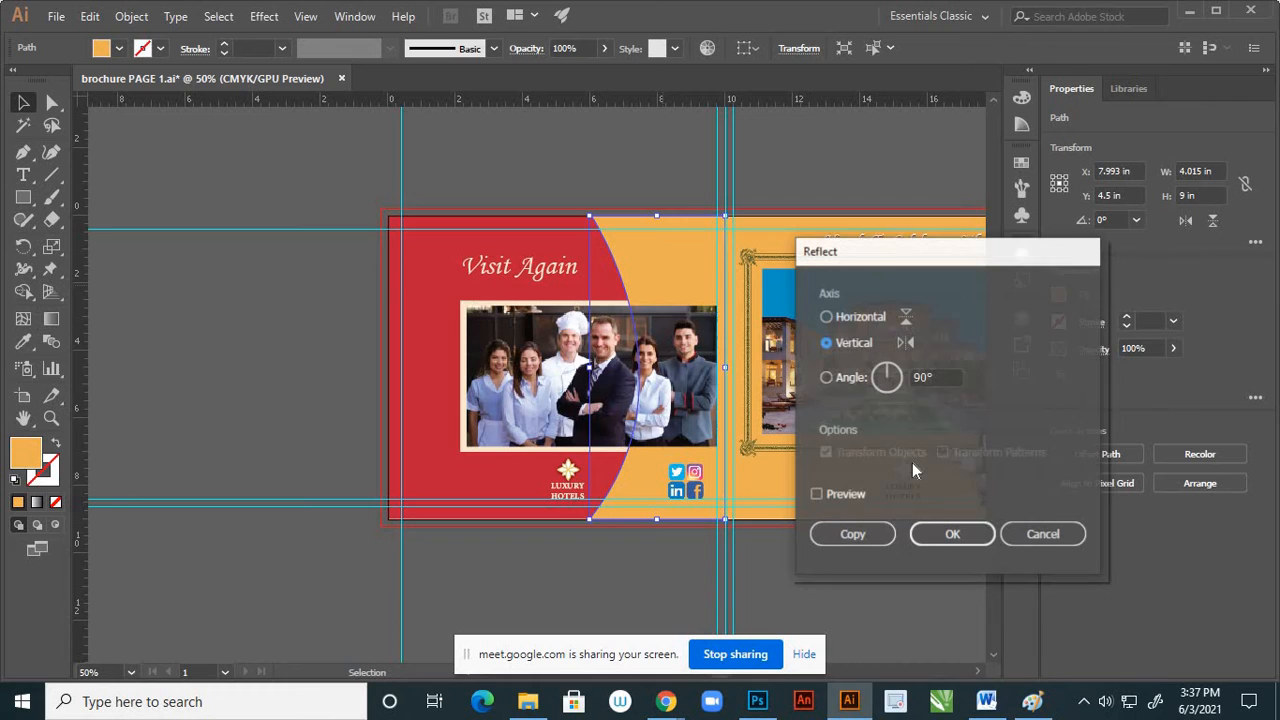
{"action": "left_click", "coordinate": [817, 494]}
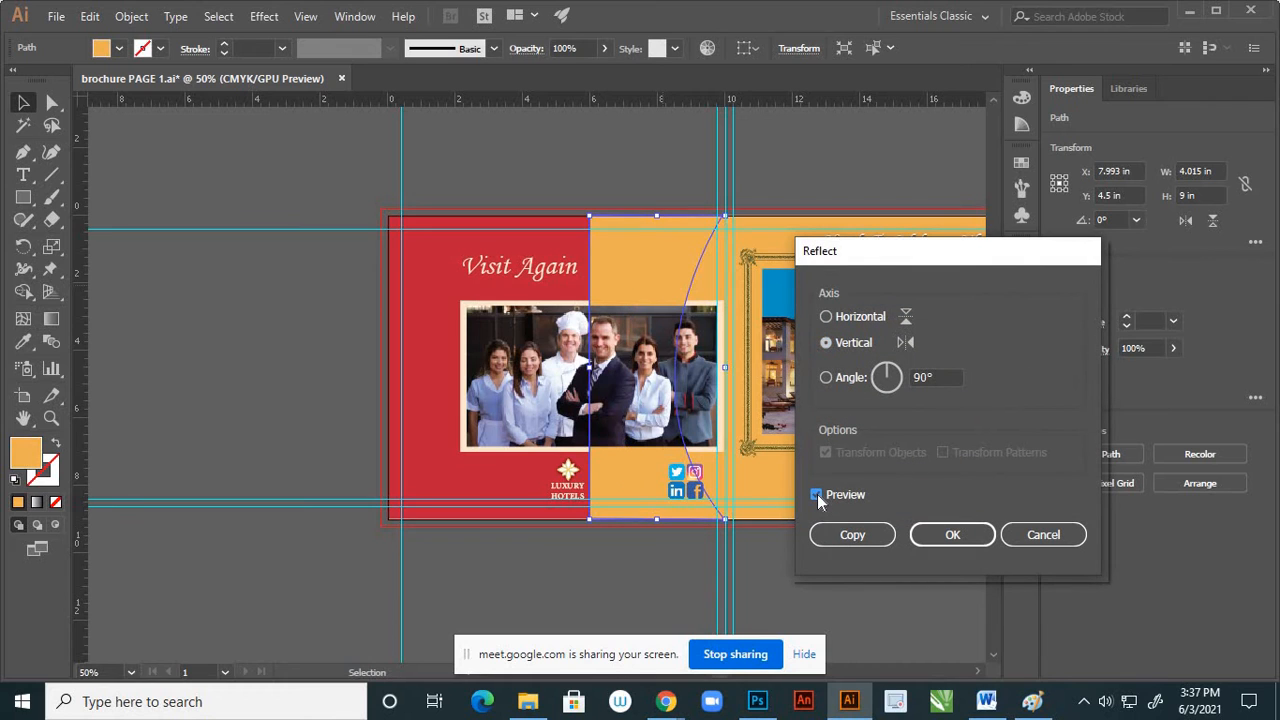
{"action": "left_click", "coordinate": [940, 537]}
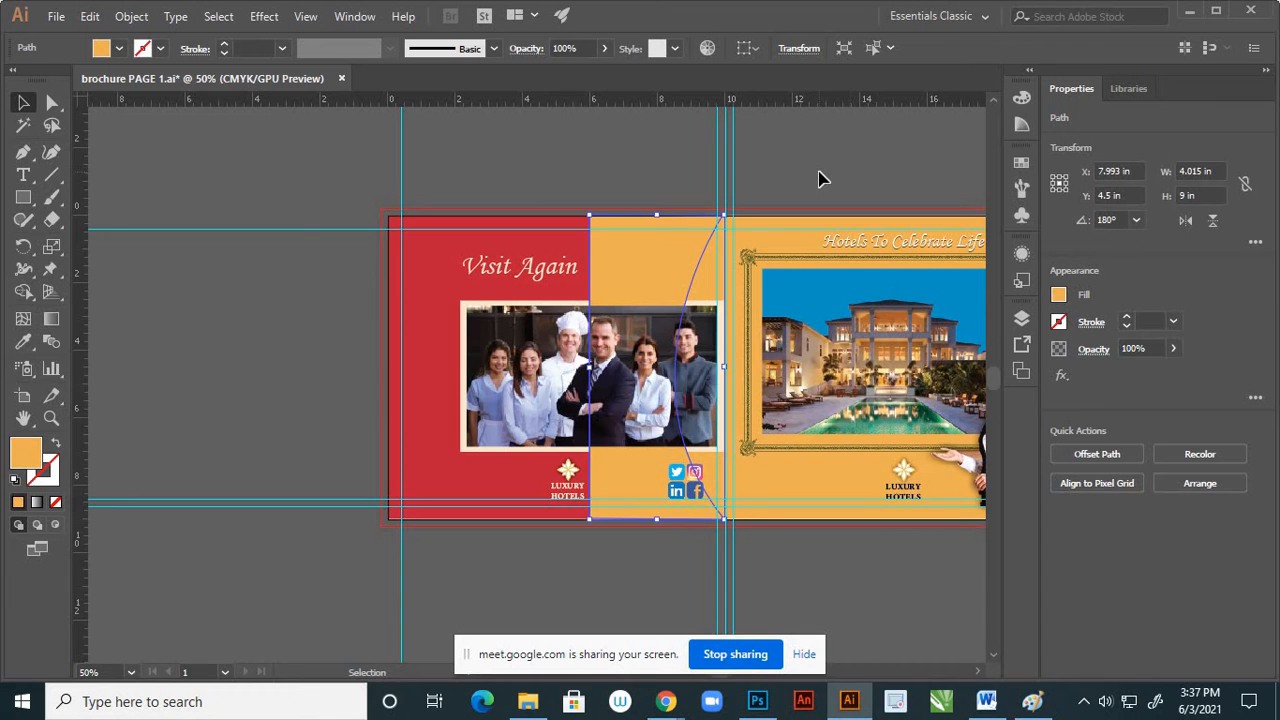
Move the mirrored orange shape horizontally to the outer edge of page 4's red background, at X -0.507 in
{"action": "key", "text": "Left"}
{"action": "key", "text": "Left"}
{"action": "key", "text": "Left"}
{"action": "key", "text": "Left"}
{"action": "key", "text": "Left"}
{"action": "key", "text": "Left"}
{"action": "key", "text": "Left"}
{"action": "key", "text": "Left"}
{"action": "key", "text": "Left"}
{"action": "key", "text": "Left"}
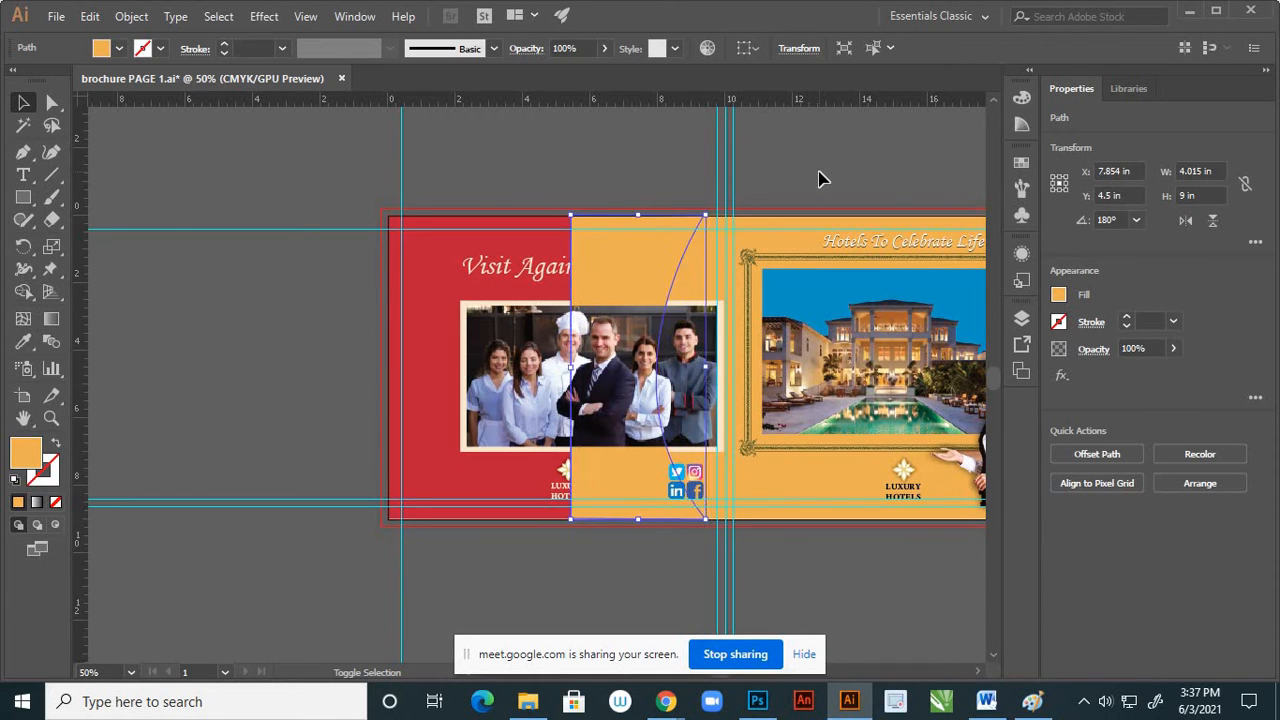
{"action": "key", "text": "Left"}
{"action": "key", "text": "Left"}
{"action": "key", "text": "Left"}
{"action": "key", "text": "Left"}
{"action": "key", "text": "Left"}
{"action": "key", "text": "Left"}
{"action": "key", "text": "Left"}
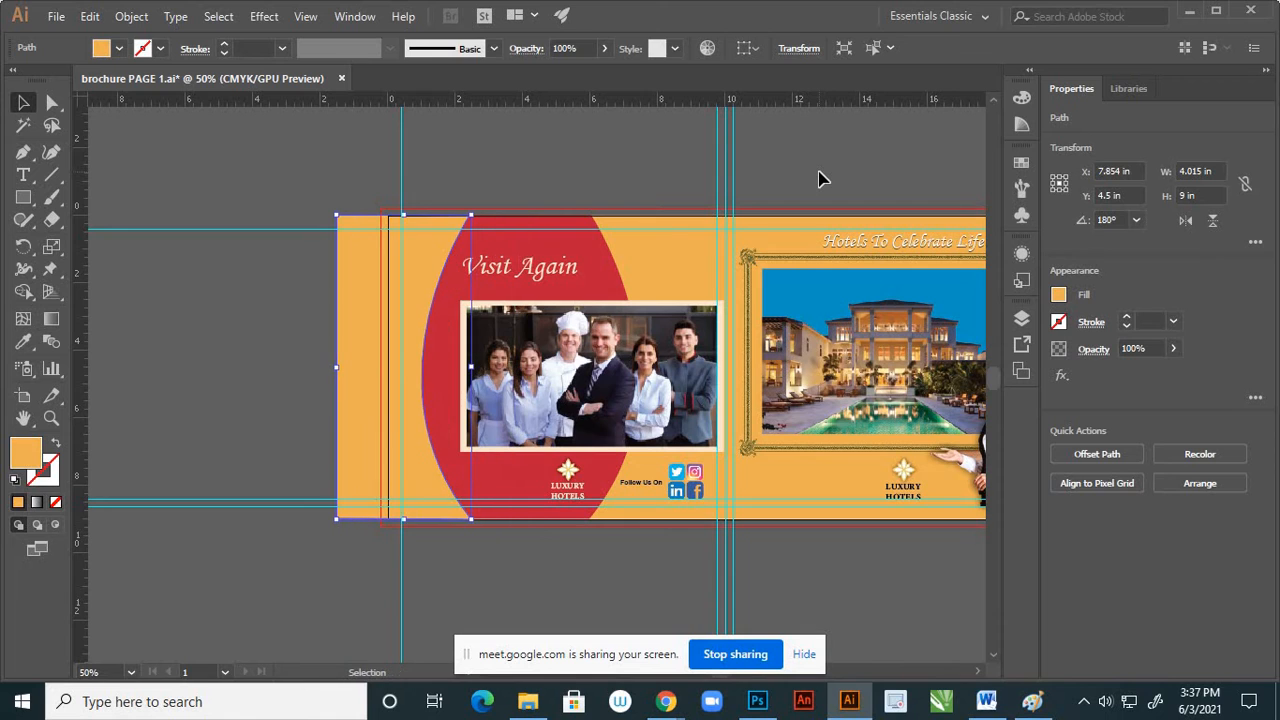
{"action": "key", "text": "Left"}
{"action": "key", "text": "Left"}
{"action": "key", "text": "Left"}
{"action": "key", "text": "Left"}
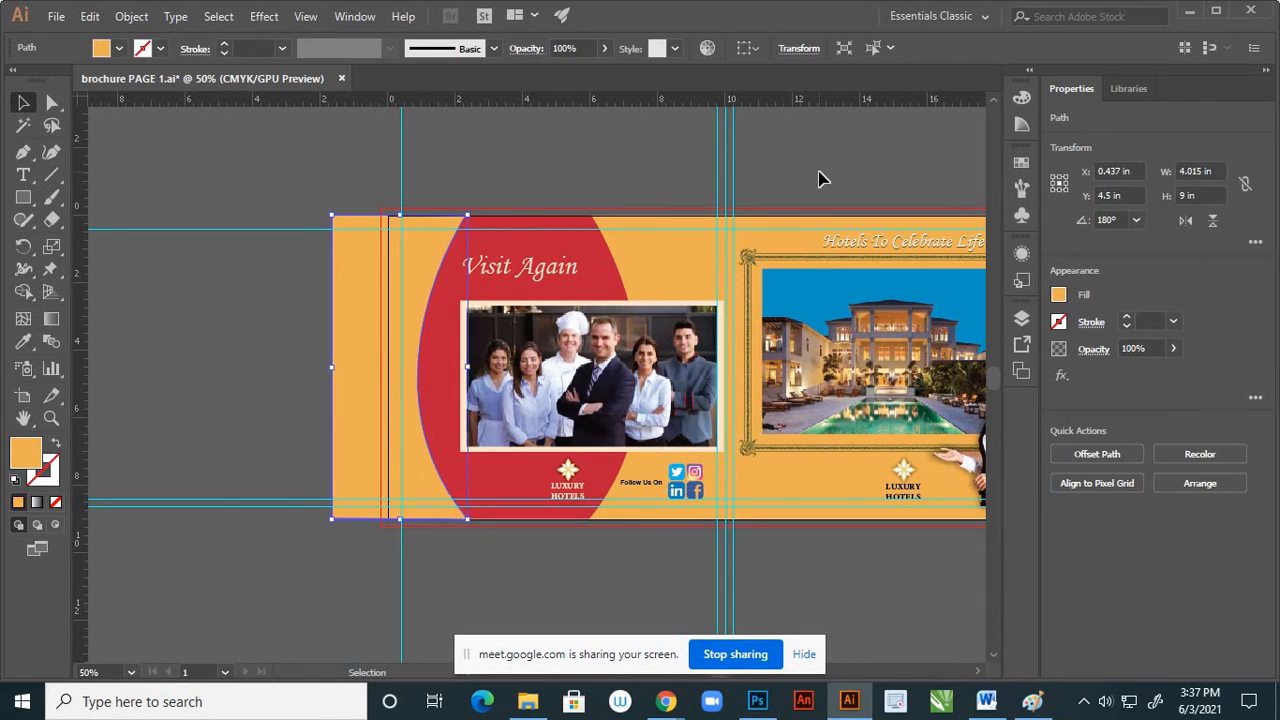
{"action": "key", "text": "Left"}
{"action": "key", "text": "Left"}
{"action": "key", "text": "Left"}
{"action": "key", "text": "Left"}
{"action": "key", "text": "Left"}
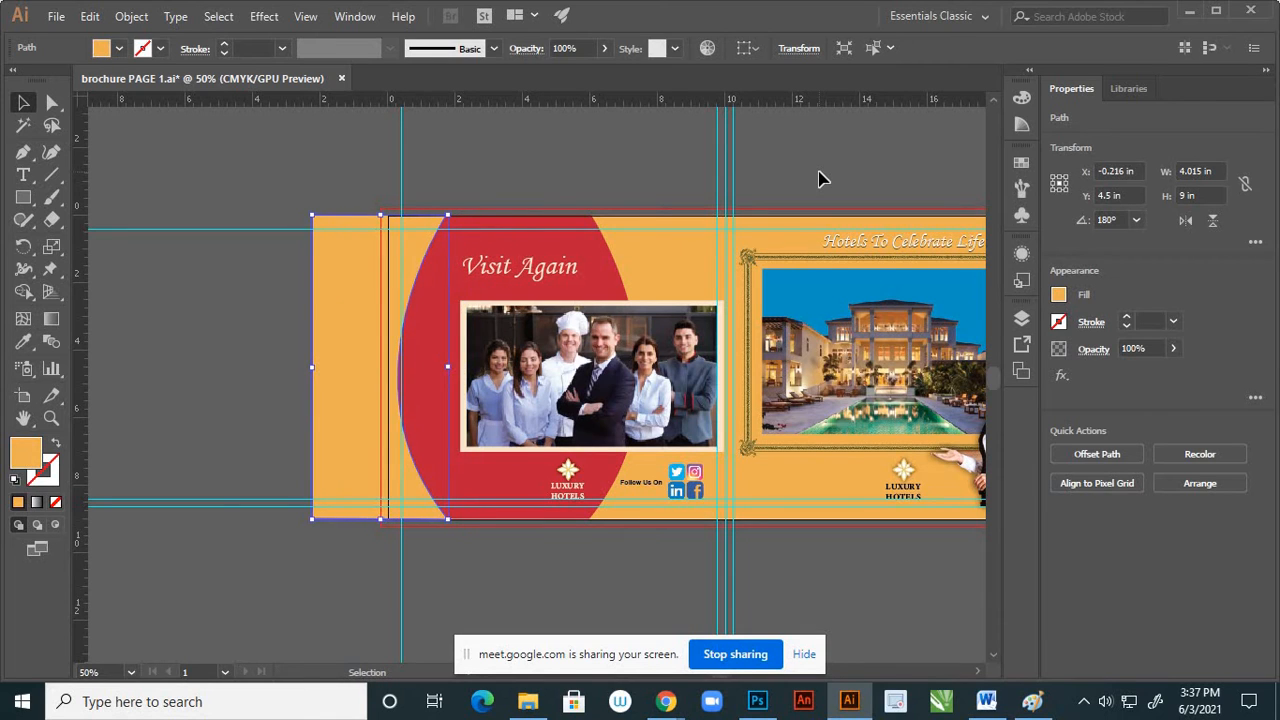
{"action": "key", "text": "Left"}
{"action": "key", "text": "Left"}
{"action": "key", "text": "Left"}
{"action": "key", "text": "Left"}
{"action": "key", "text": "Left"}
{"action": "key", "text": "Left"}
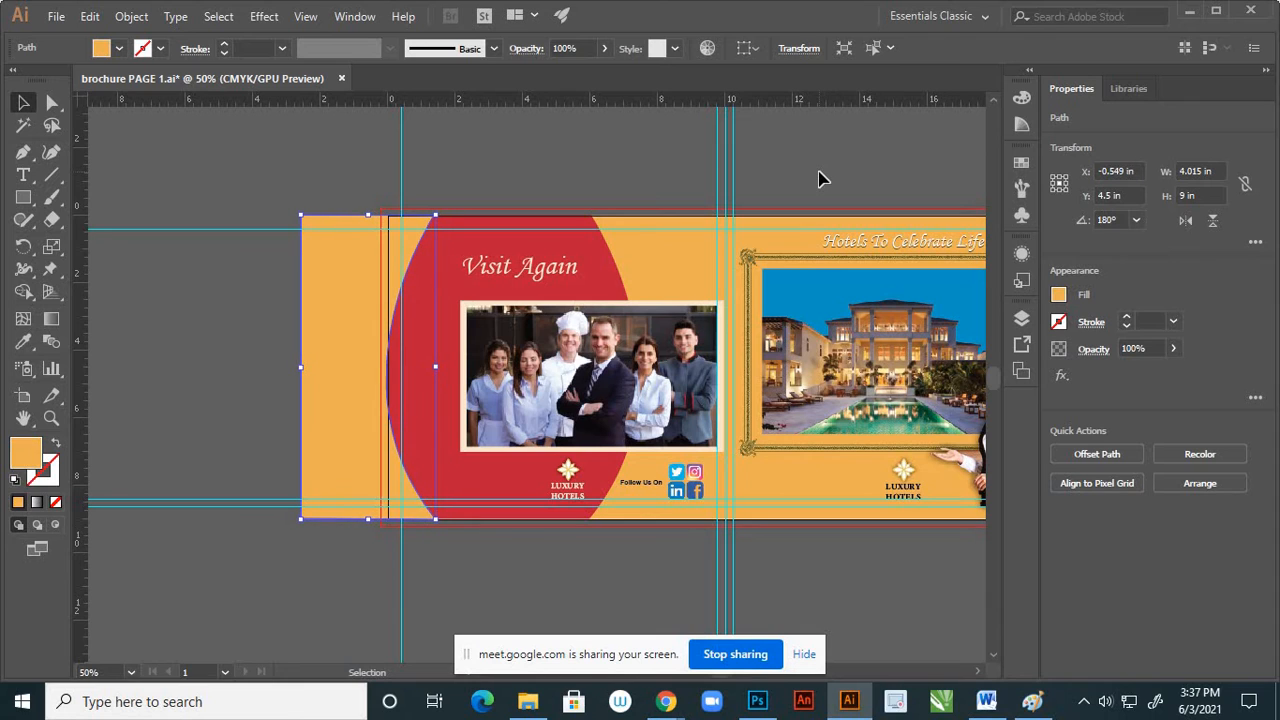
{"action": "key", "text": "Left"}
{"action": "key", "text": "Left"}
{"action": "key", "text": "Left"}
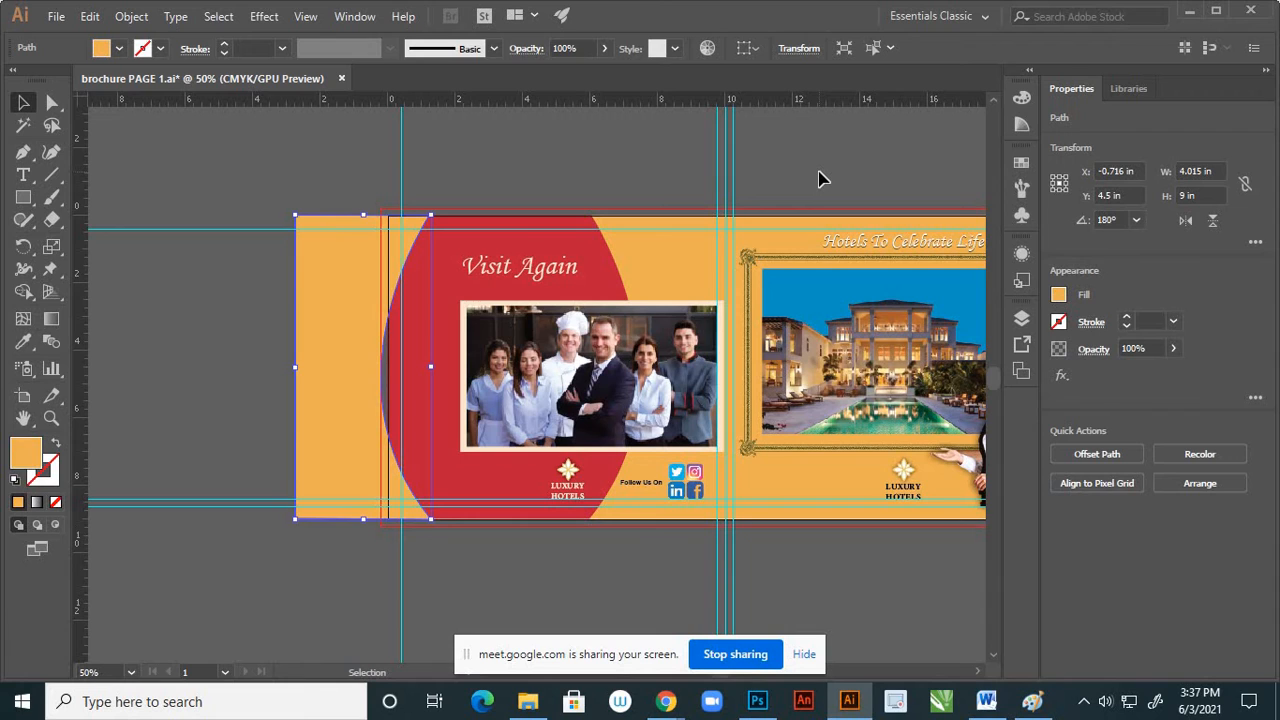
{"action": "key", "text": "Right"}
{"action": "key", "text": "Right"}
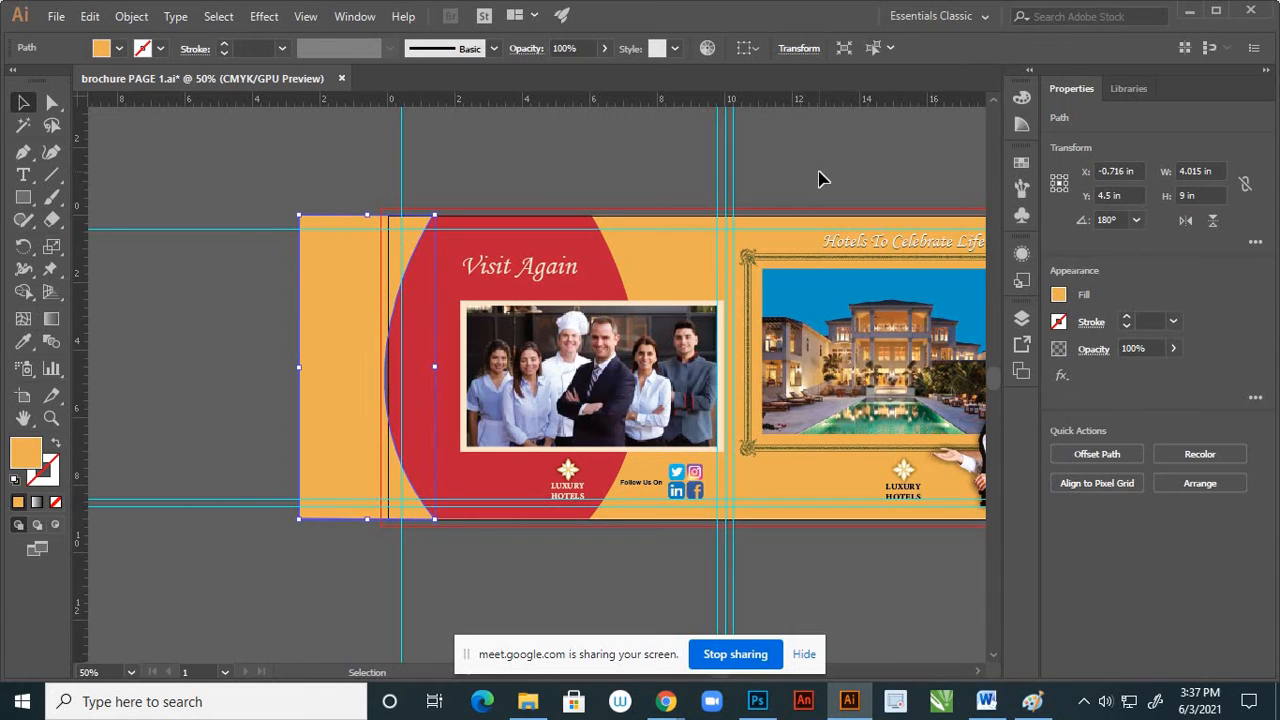
{"action": "key", "text": "Right"}
{"action": "key", "text": "Right"}
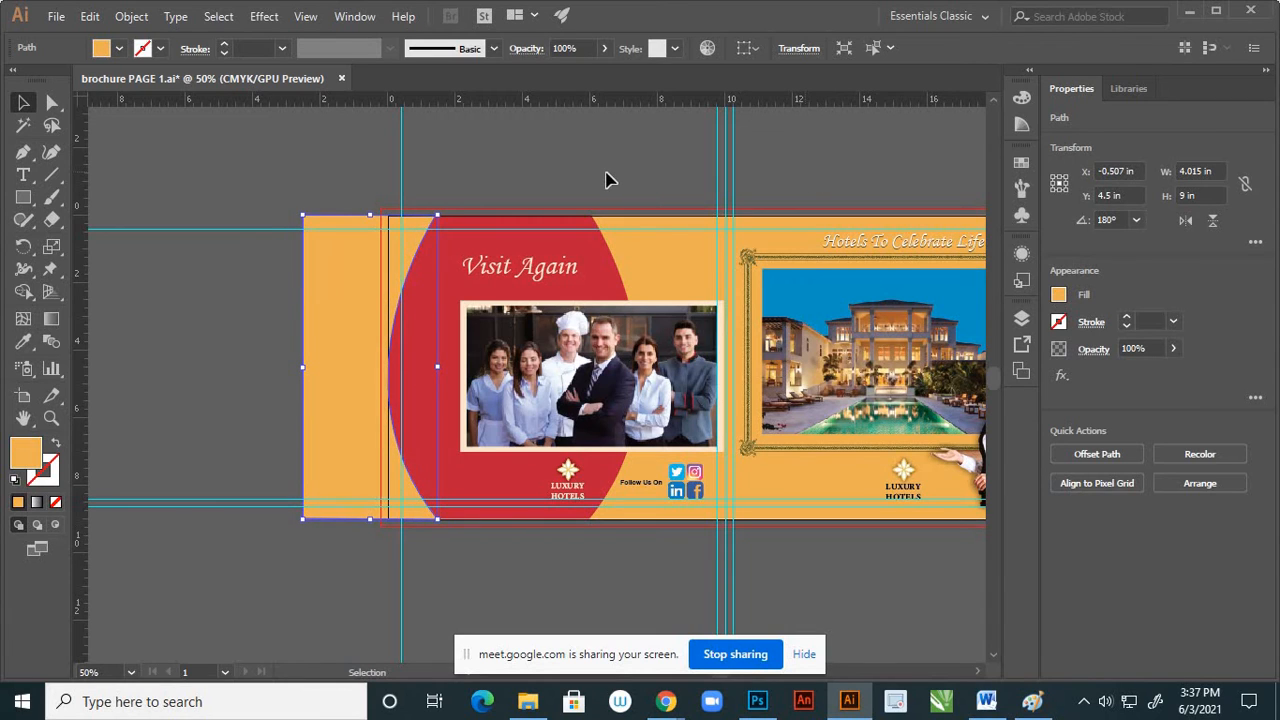
{"action": "left_click", "coordinate": [605, 171]}
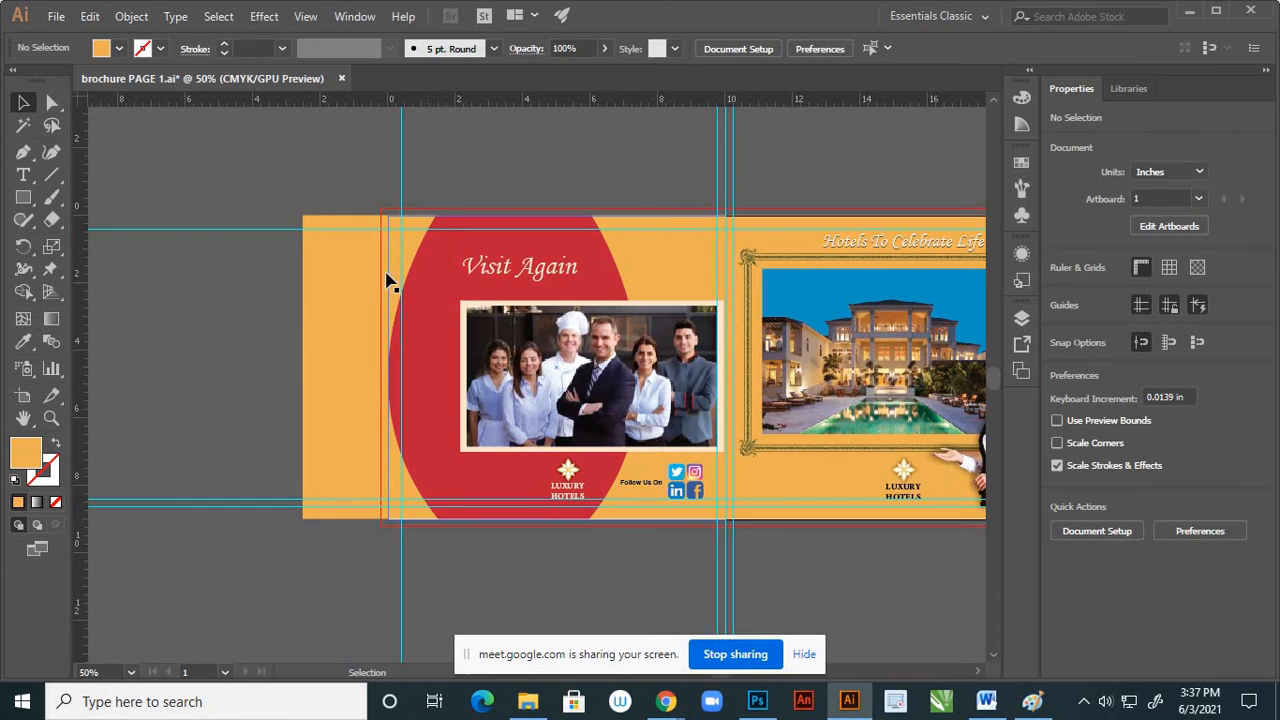
Cut the mirrored orange shape from Layer 4 and paste it at the same position on a new layer above Layer 5
{"action": "left_click", "coordinate": [1020, 318]}
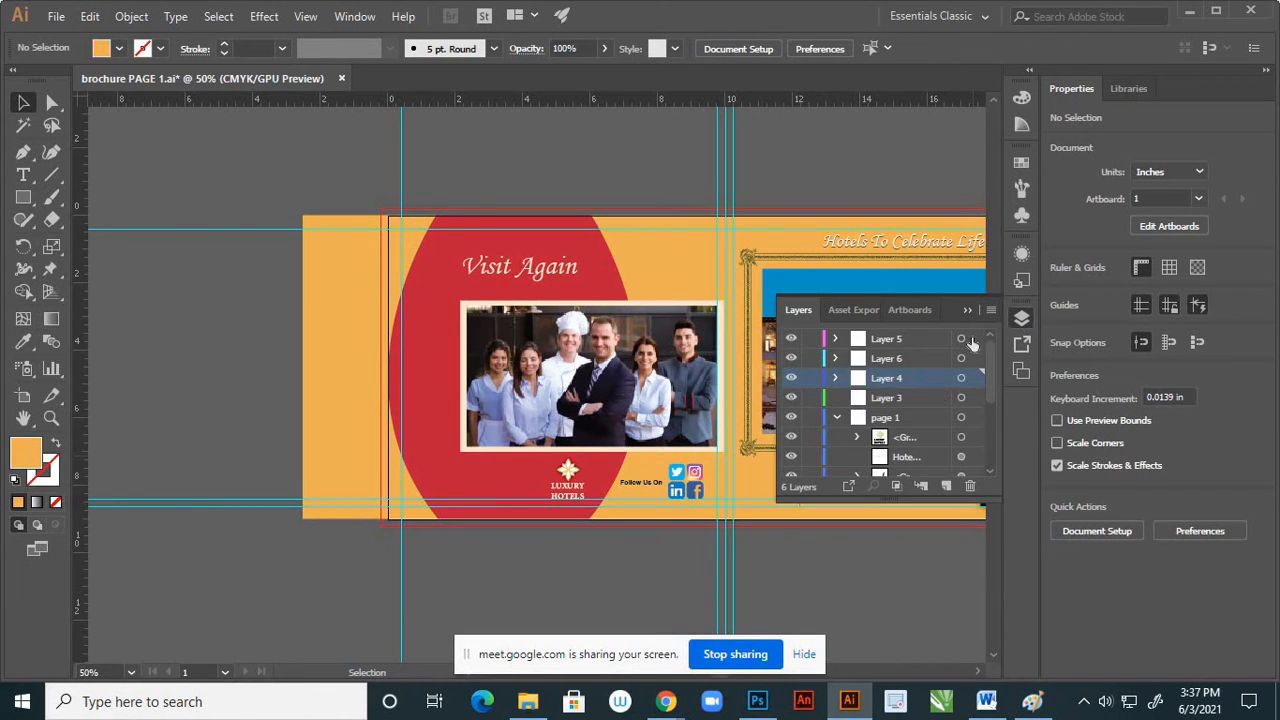
{"action": "left_click", "coordinate": [791, 378]}
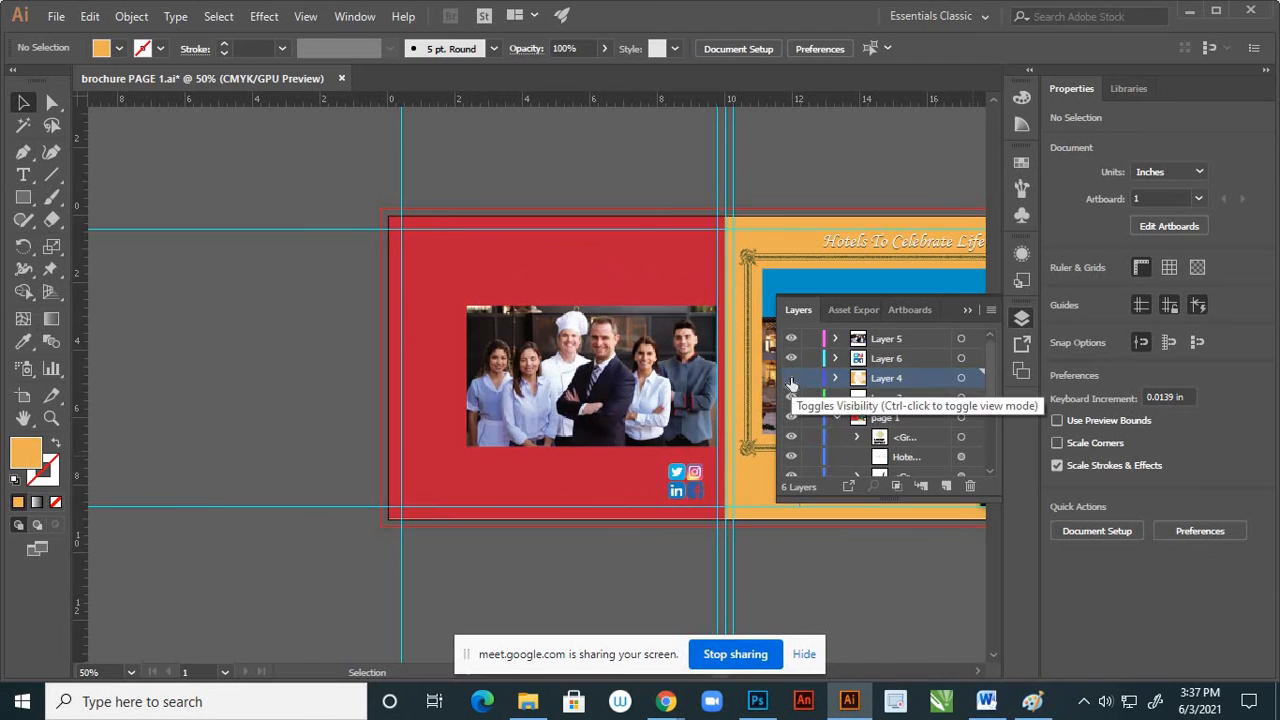
{"action": "left_click", "coordinate": [791, 378]}
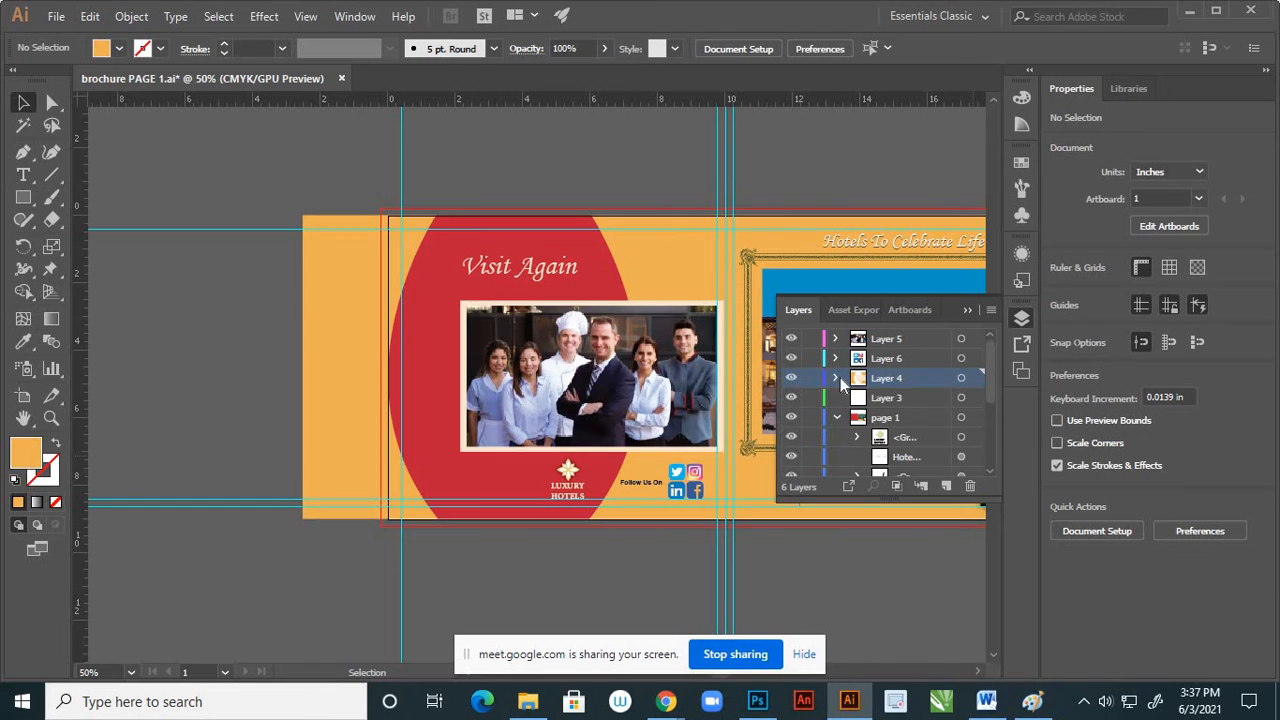
{"action": "left_click", "coordinate": [330, 400]}
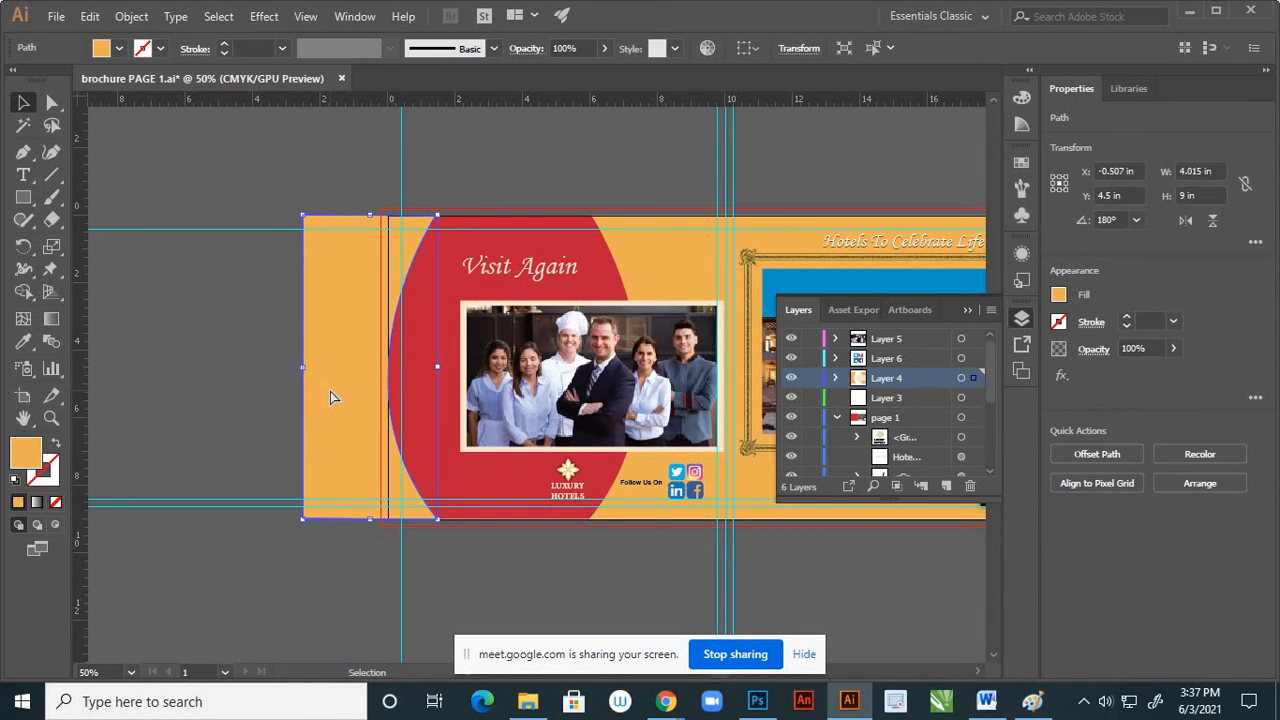
{"action": "key", "text": "Delete"}
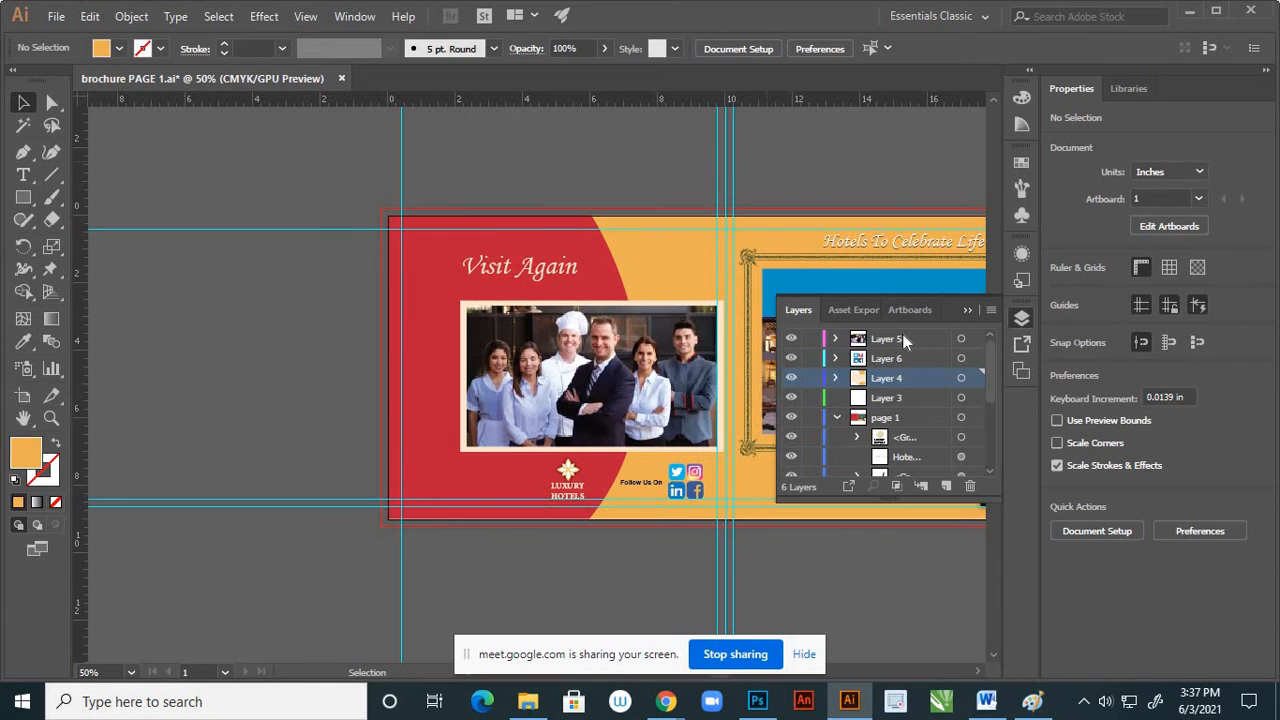
{"action": "left_click", "coordinate": [904, 340]}
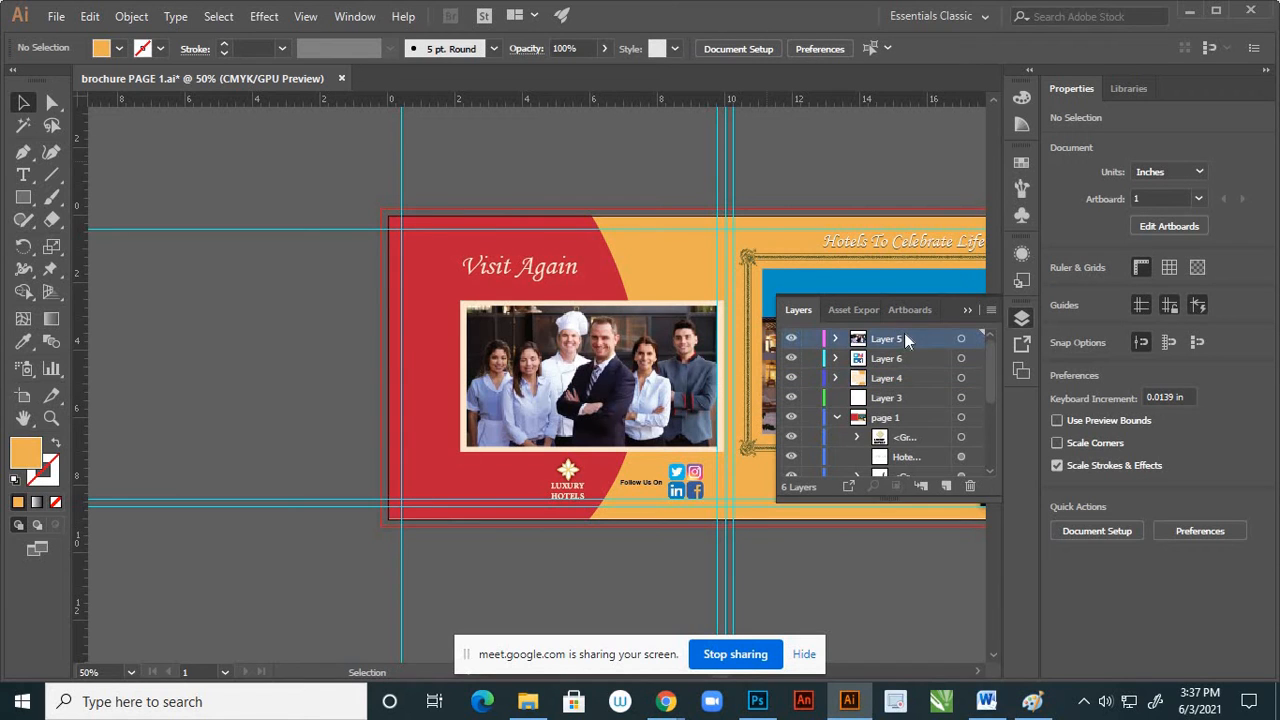
{"action": "left_click", "coordinate": [946, 486]}
{"action": "key", "text": "ctrl+f"}
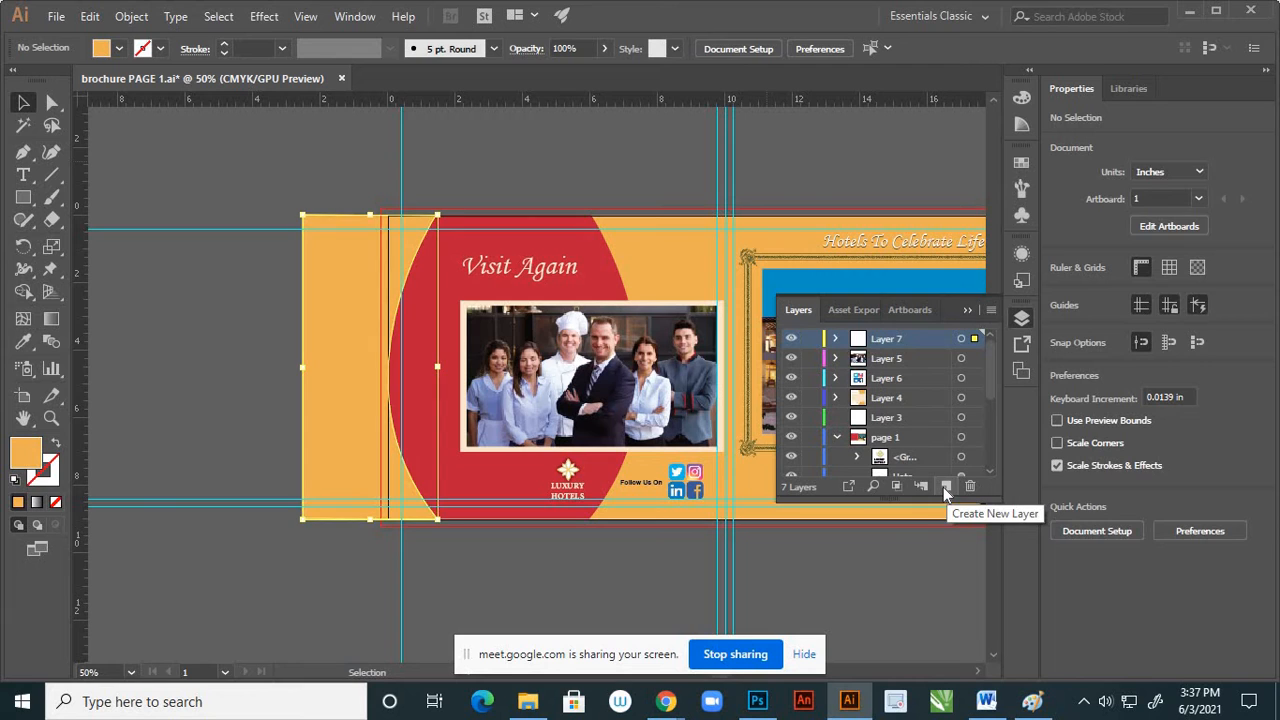
Toggle the visibility of Layer 7 repeatedly to compare page 4 with and without the mirrored orange shape
{"action": "left_click", "coordinate": [790, 340]}
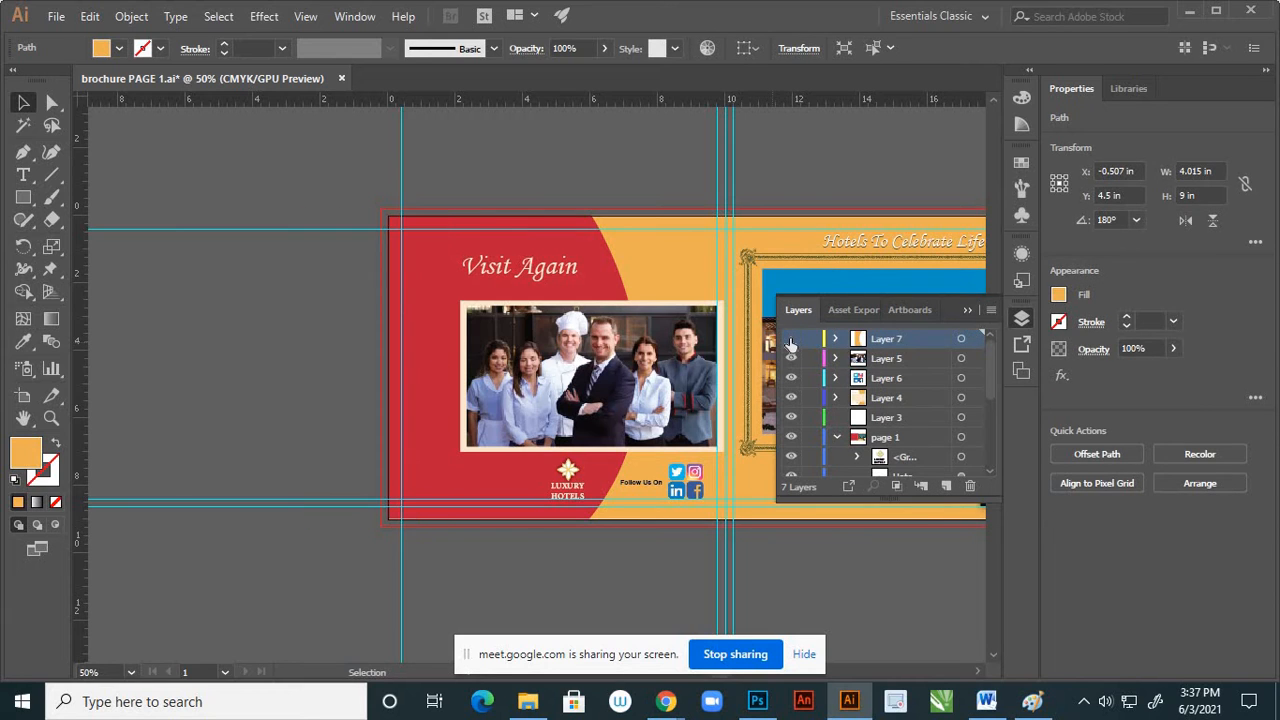
{"action": "left_click", "coordinate": [790, 340]}
{"action": "left_click", "coordinate": [790, 340]}
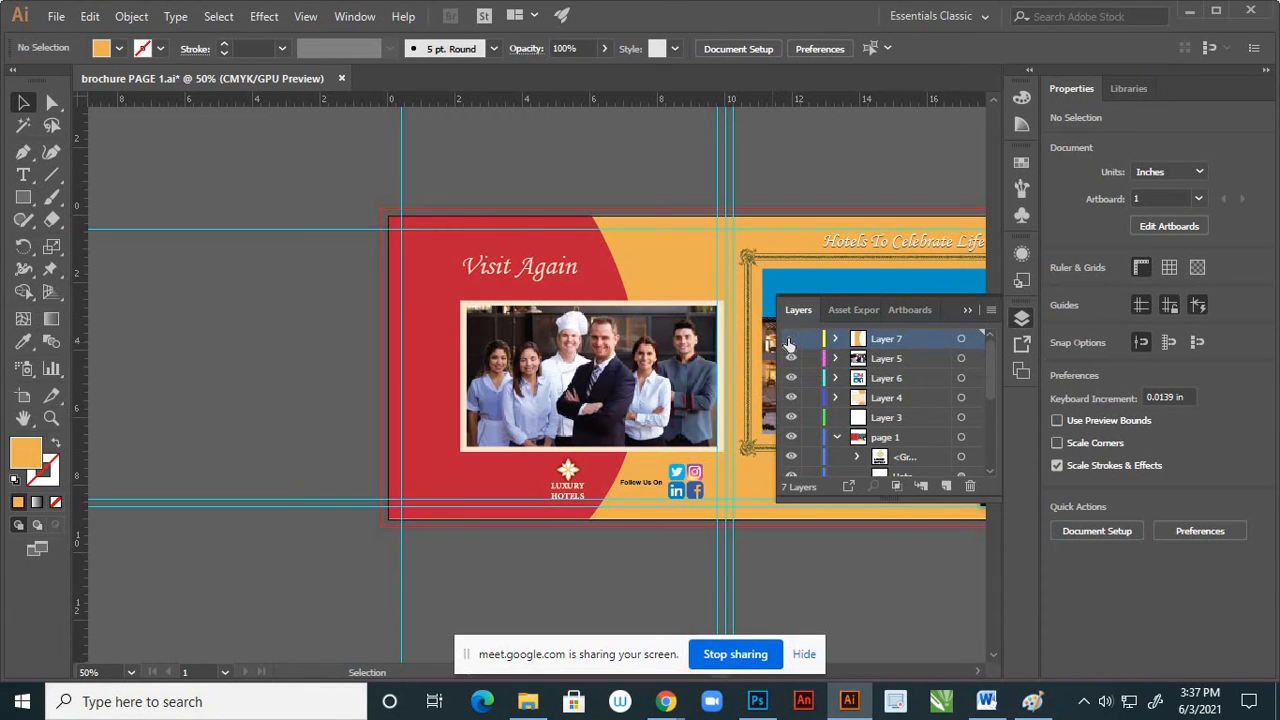
{"action": "left_click", "coordinate": [790, 340]}
{"action": "left_click", "coordinate": [790, 340]}
{"action": "left_click", "coordinate": [790, 340]}
{"action": "left_click", "coordinate": [790, 340]}
{"action": "left_click", "coordinate": [790, 340]}
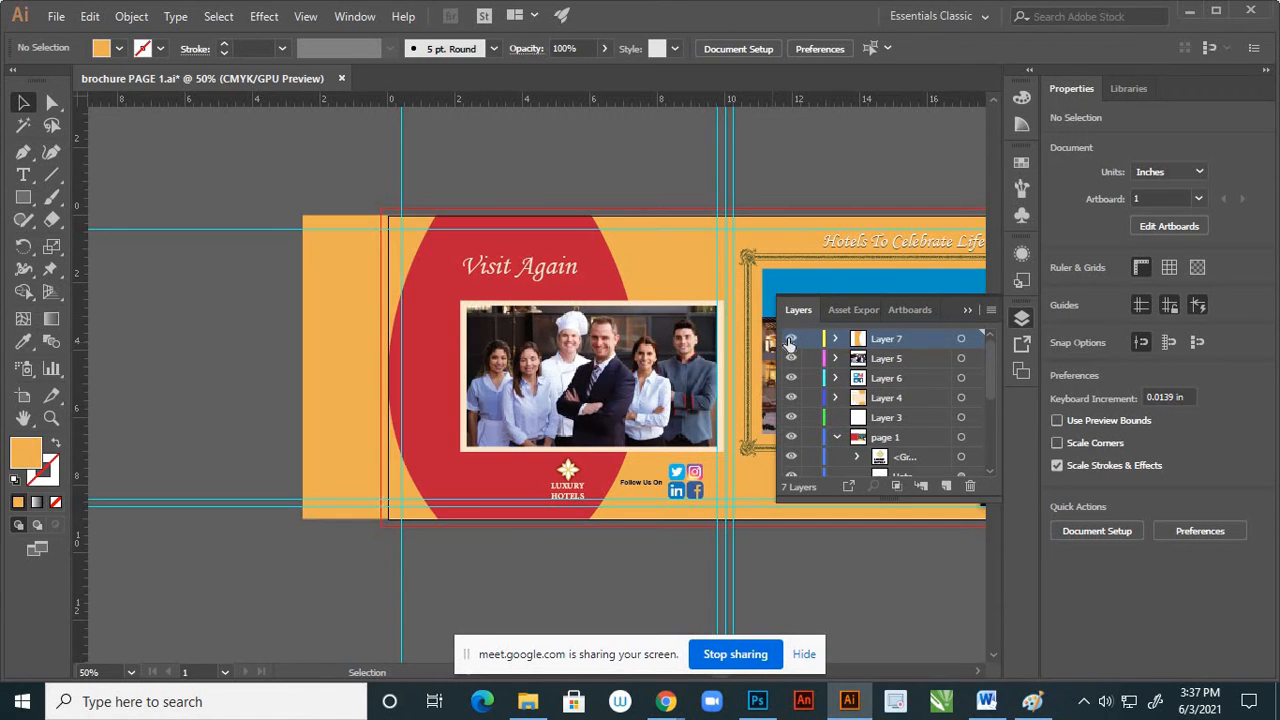
{"action": "left_click", "coordinate": [790, 340]}
{"action": "left_click", "coordinate": [790, 340]}
Delete Layer 7 together with the mirrored orange shape and save the brochure file
{"action": "left_click", "coordinate": [960, 338]}
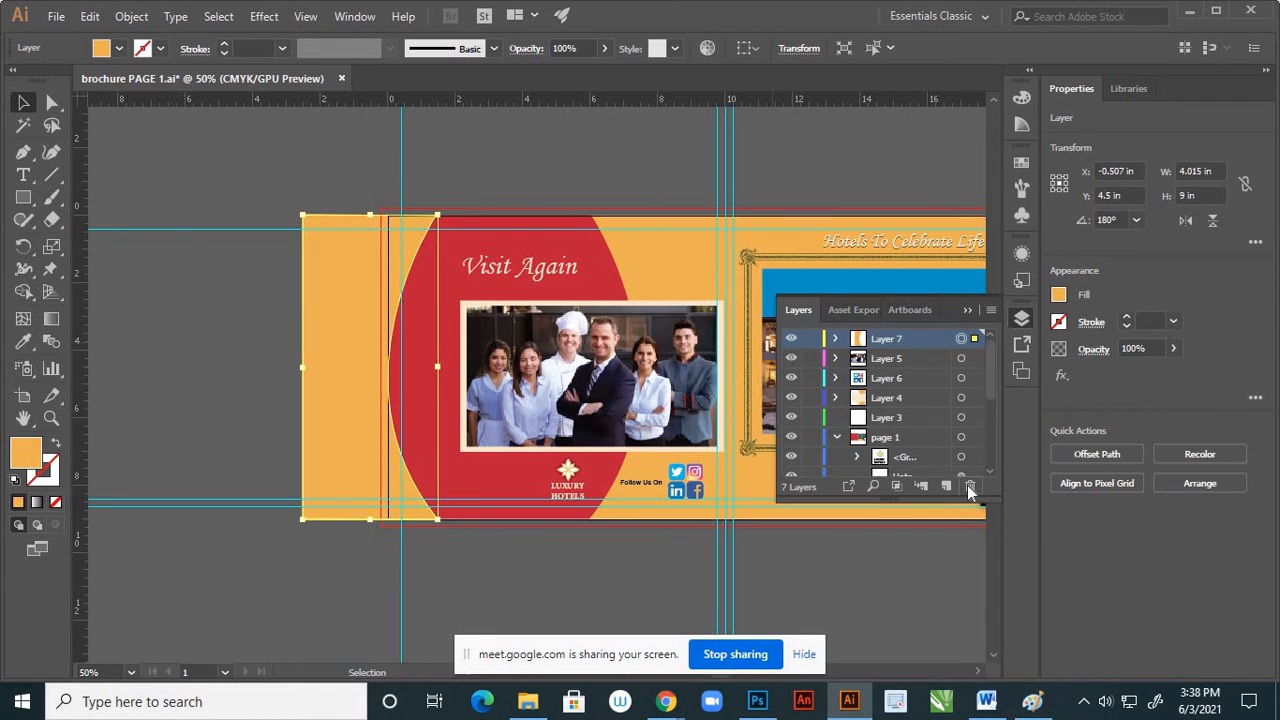
{"action": "left_click", "coordinate": [969, 486]}
{"action": "left_click", "coordinate": [703, 377]}
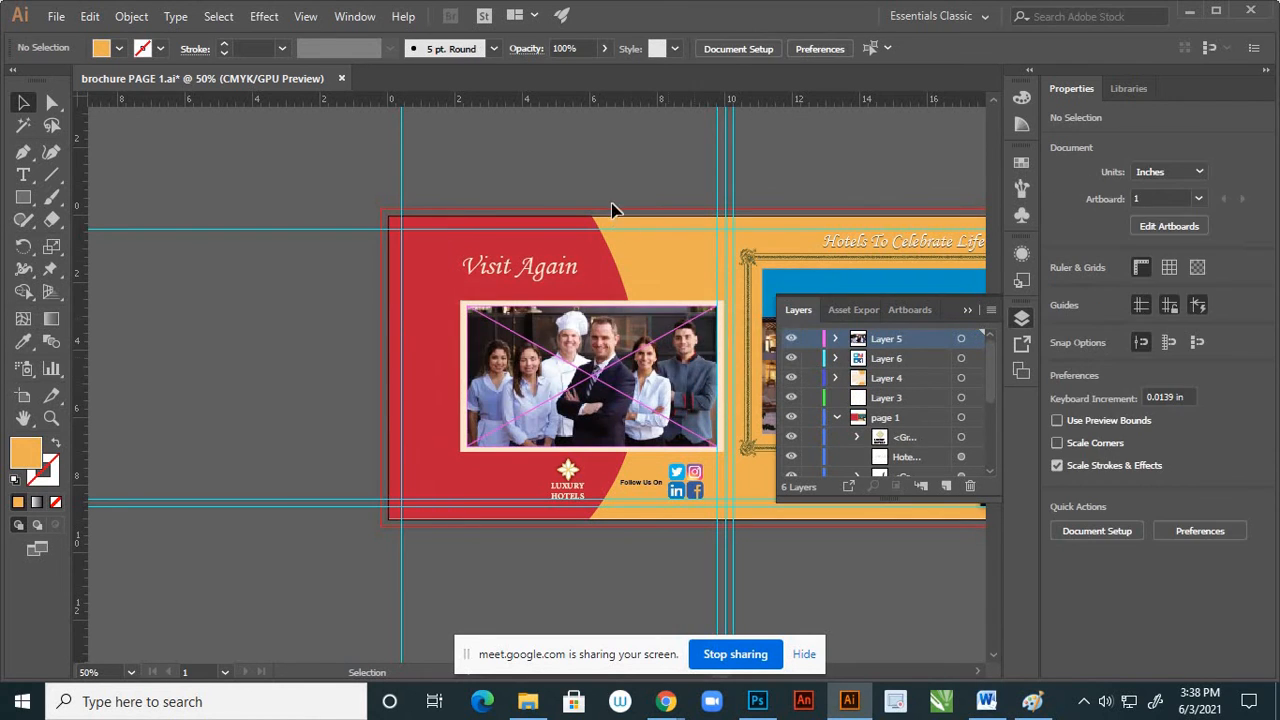
{"action": "left_click", "coordinate": [967, 309]}
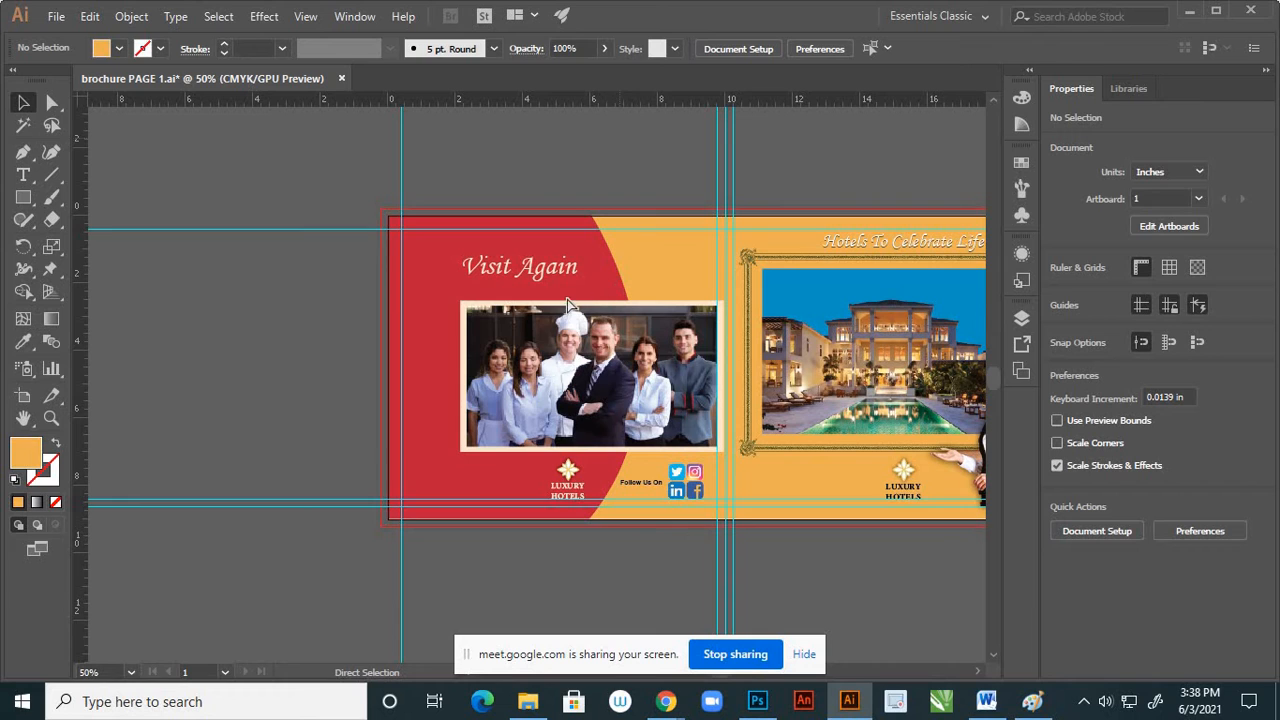
{"action": "key", "text": "ctrl+s"}
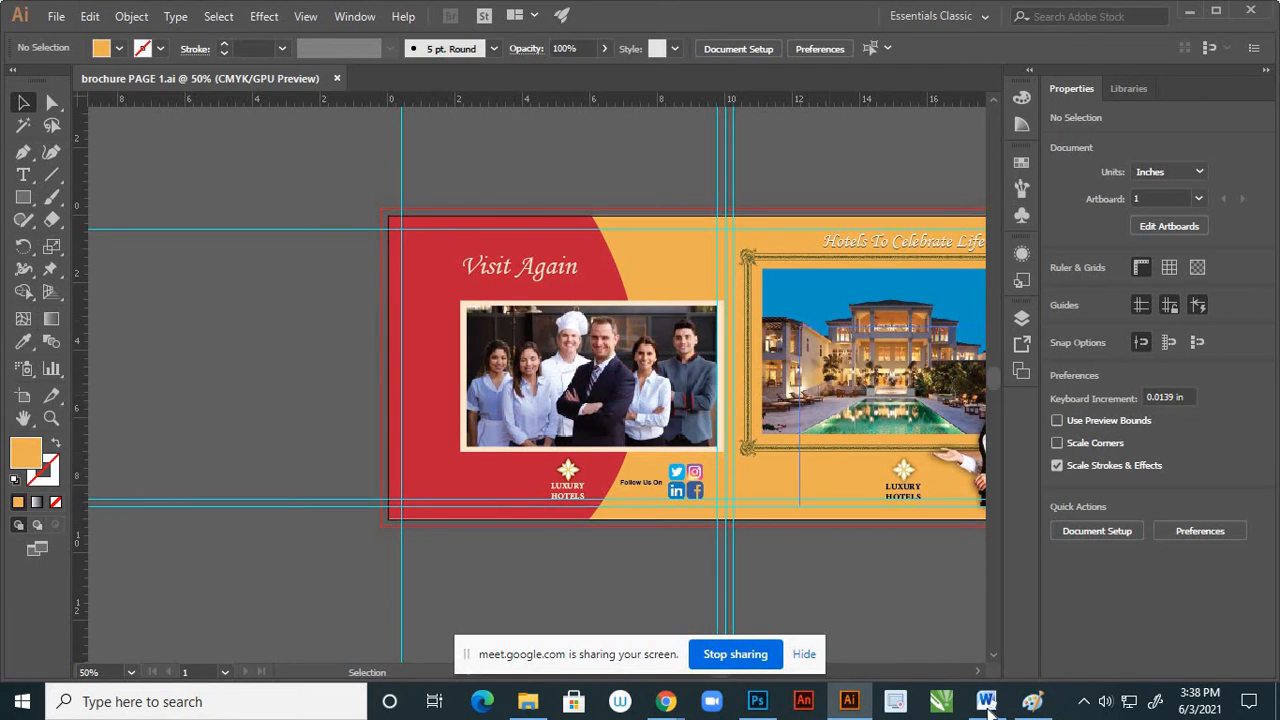
Switch to Word and copy the "Address & contact information" heading with the address and phone lines at the document's end
{"action": "mouse_move", "coordinate": [986, 702]}
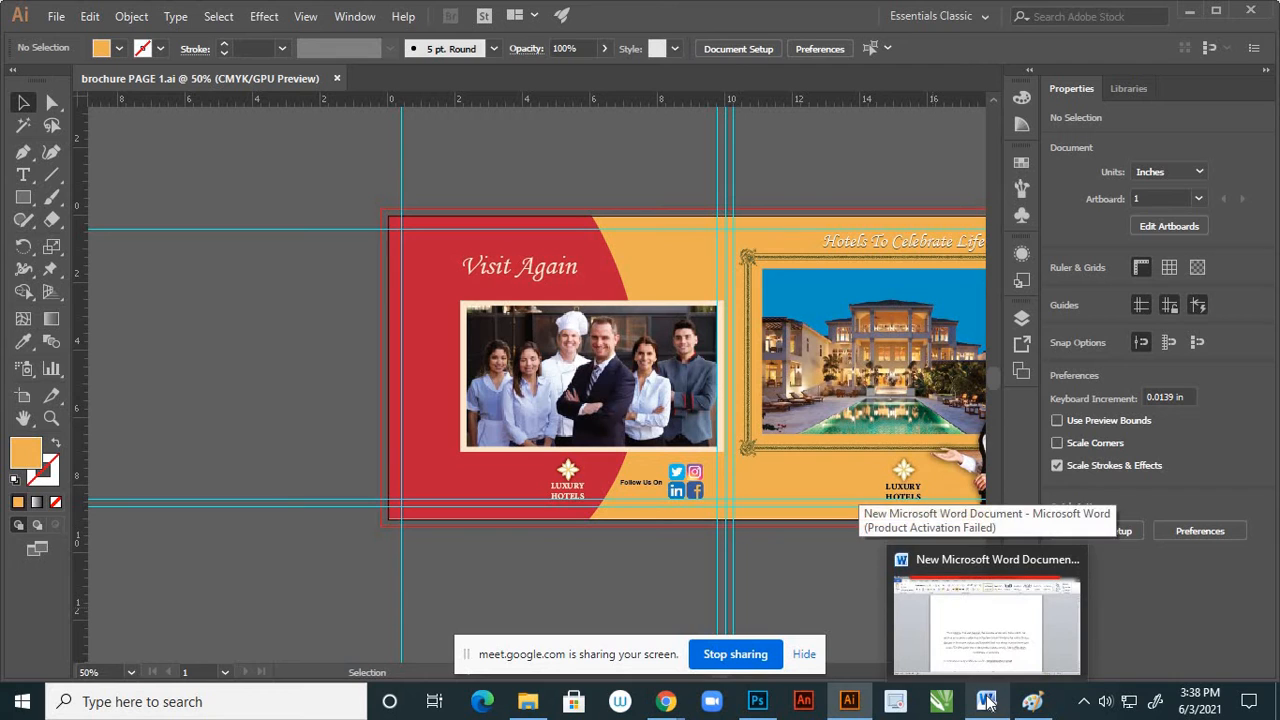
{"action": "left_click", "coordinate": [983, 680]}
{"action": "scroll", "coordinate": [735, 362], "scroll_direction": "down", "scroll_amount": 15}
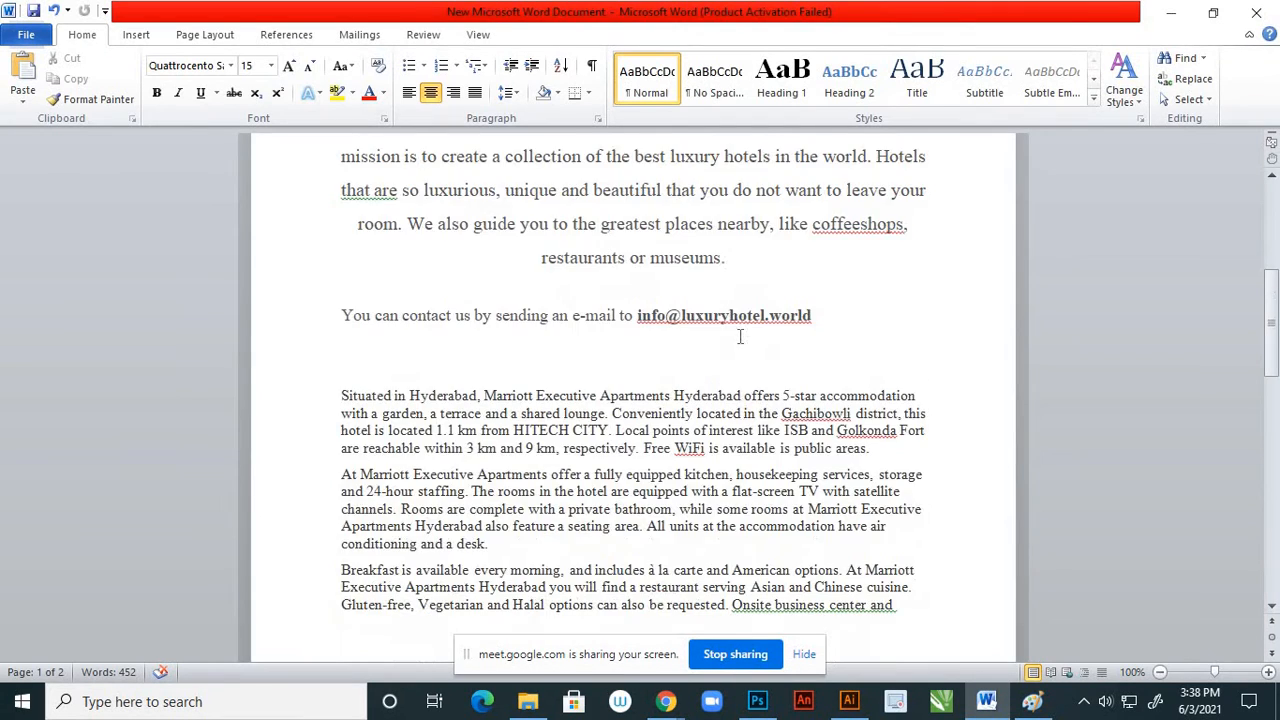
{"action": "scroll", "coordinate": [745, 336], "scroll_direction": "down", "scroll_amount": 4}
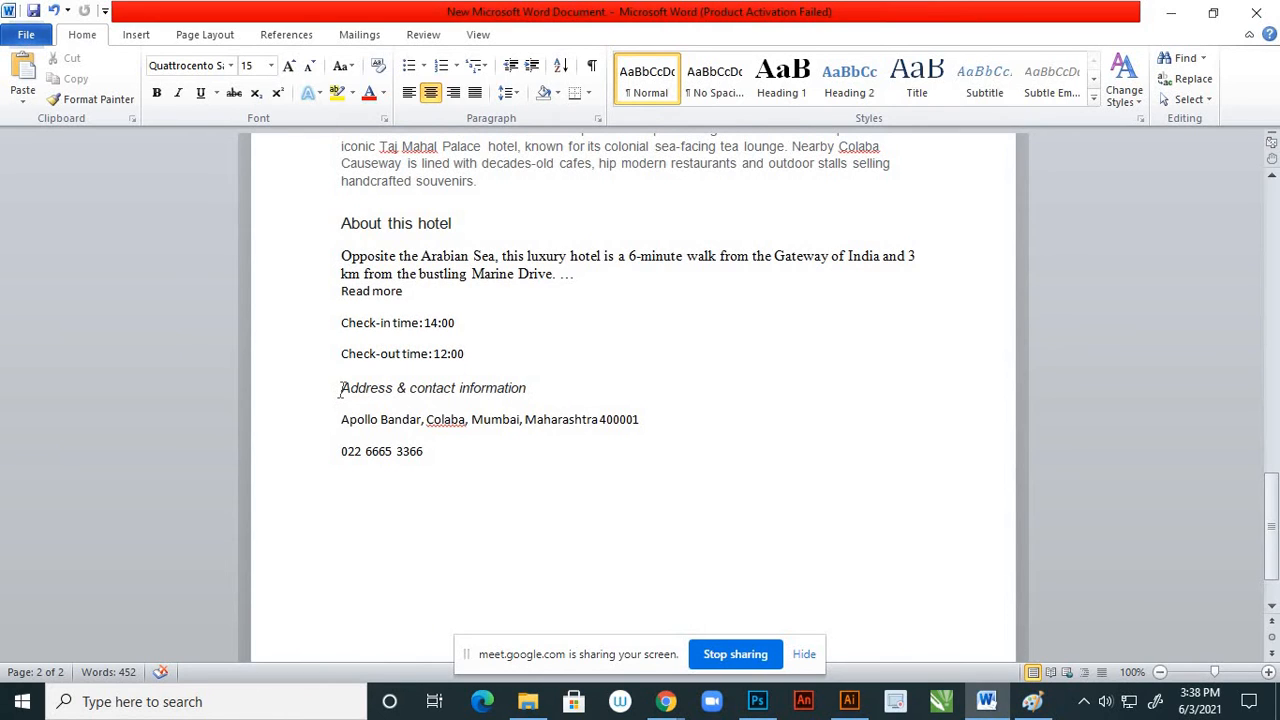
{"action": "left_click_drag", "start_coordinate": [341, 388], "coordinate": [417, 453]}
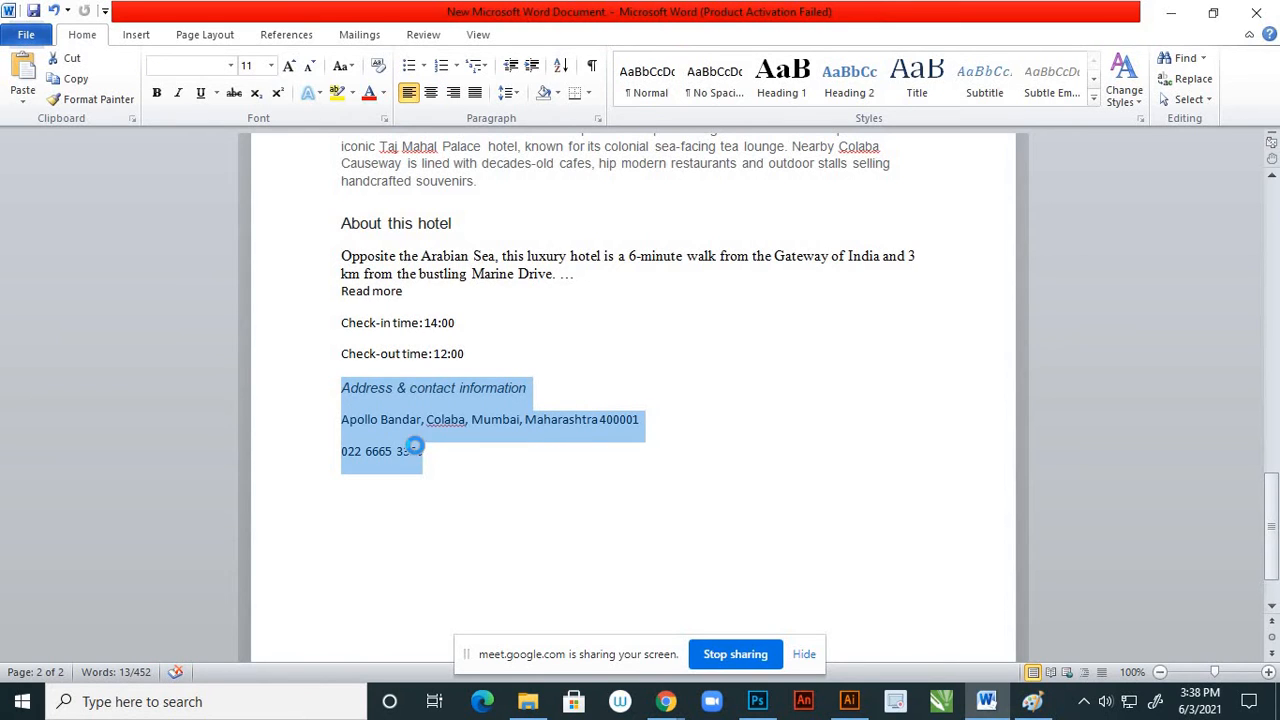
Switch back to Illustrator and paste the copied contact text as 12 pt type below the staff photo on page 4's red background
{"action": "left_click", "coordinate": [848, 700]}
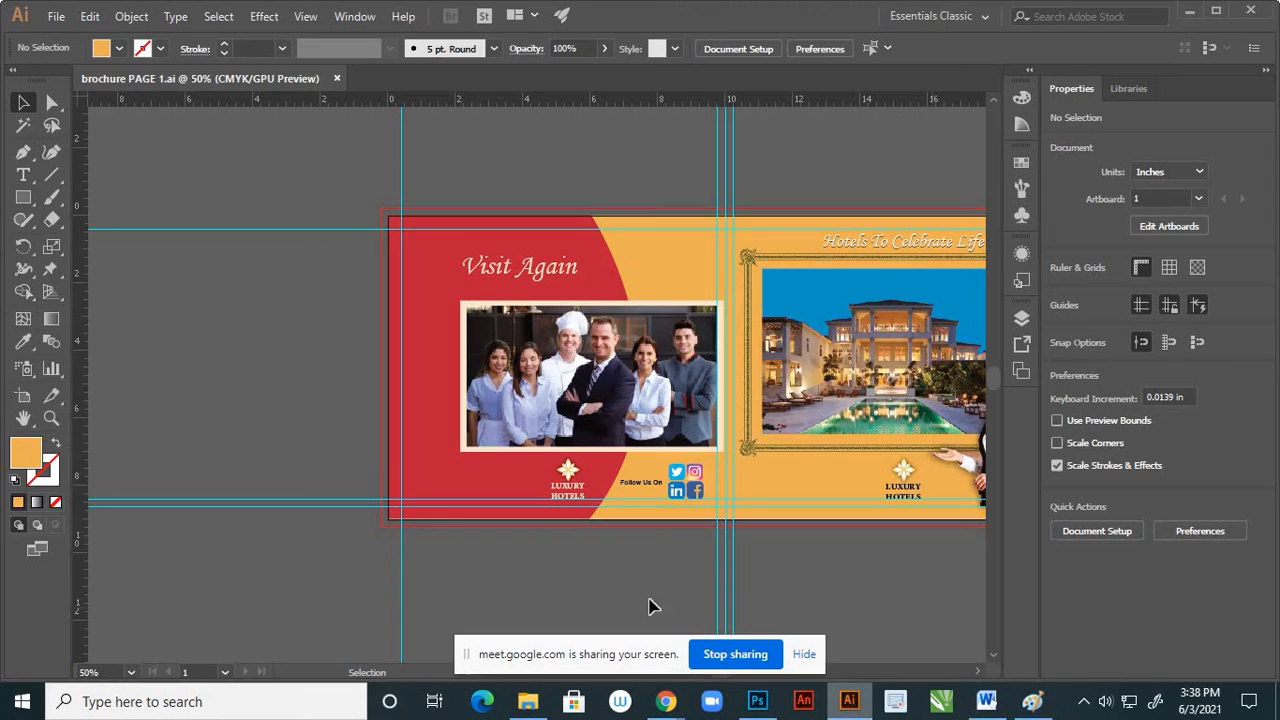
{"action": "left_click", "coordinate": [23, 174]}
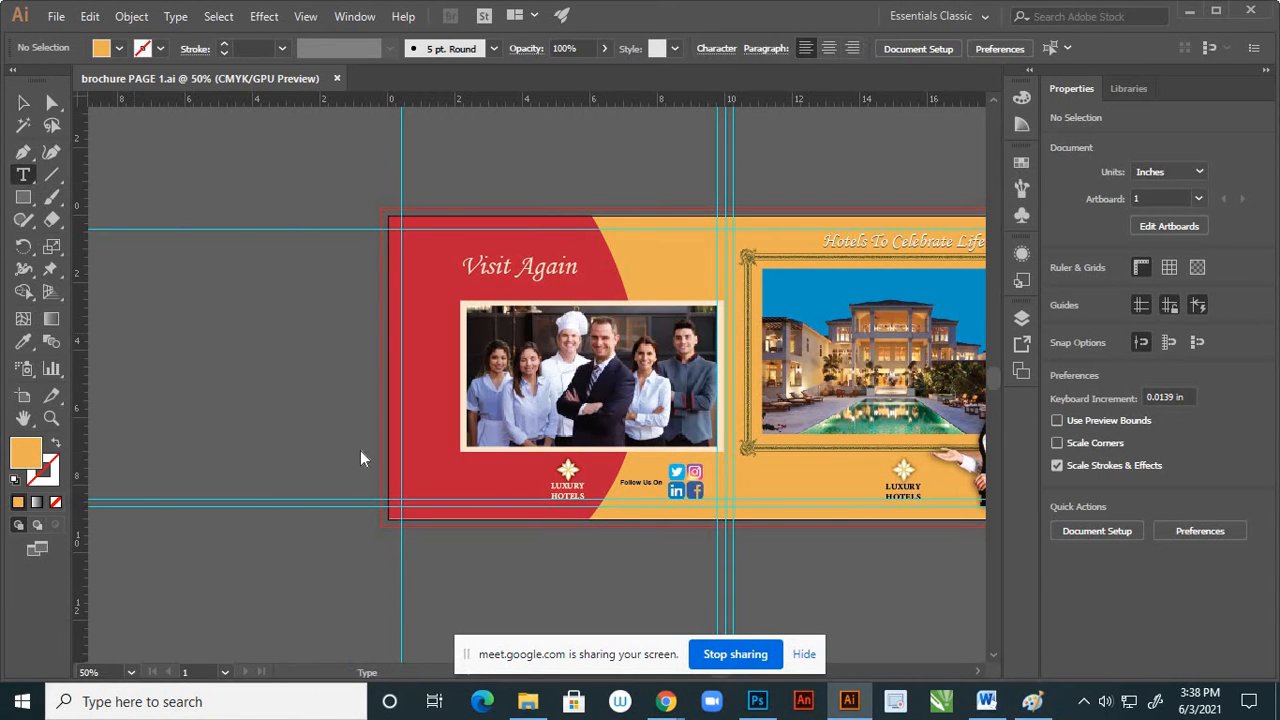
{"action": "left_click", "coordinate": [422, 464]}
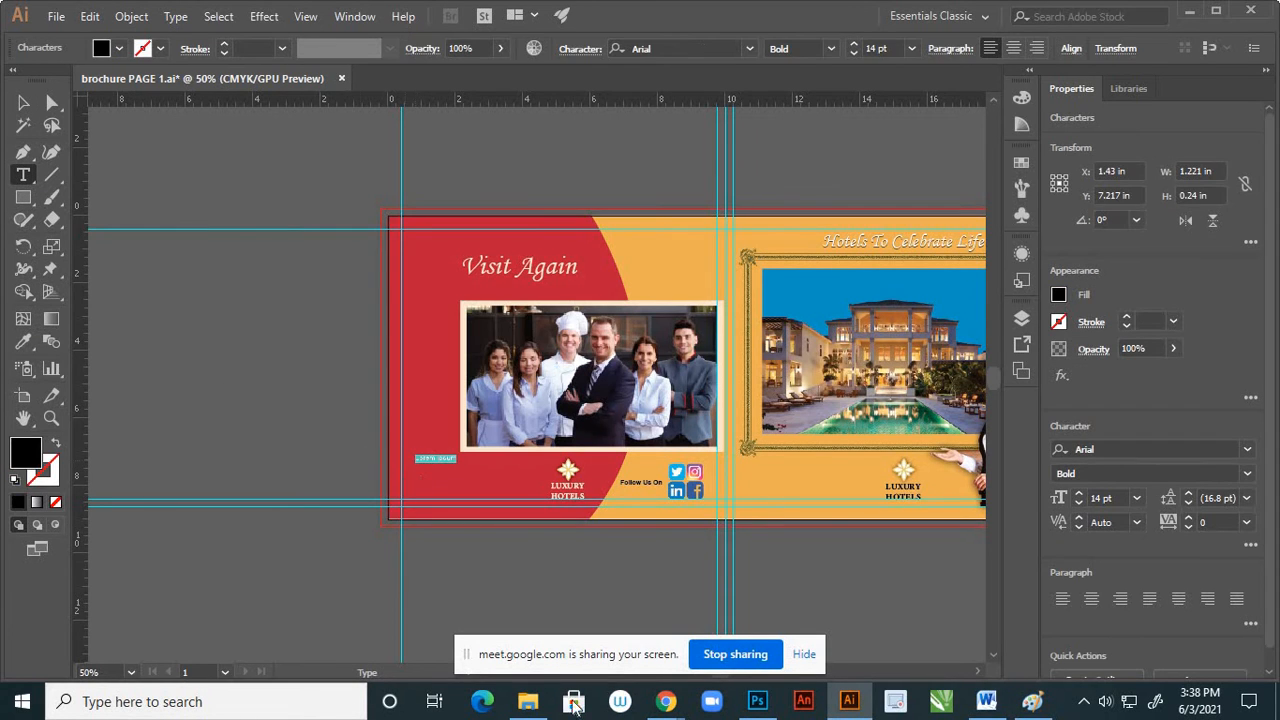
{"action": "left_click", "coordinate": [913, 50]}
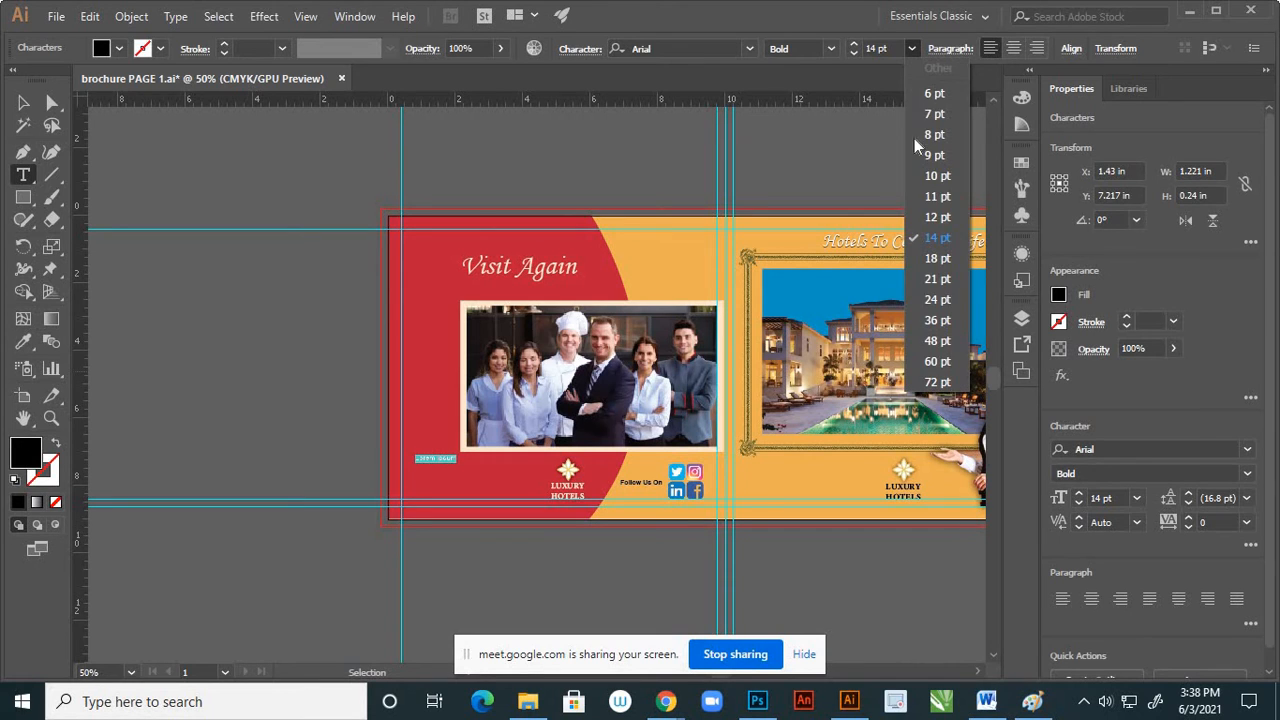
{"action": "left_click", "coordinate": [921, 216]}
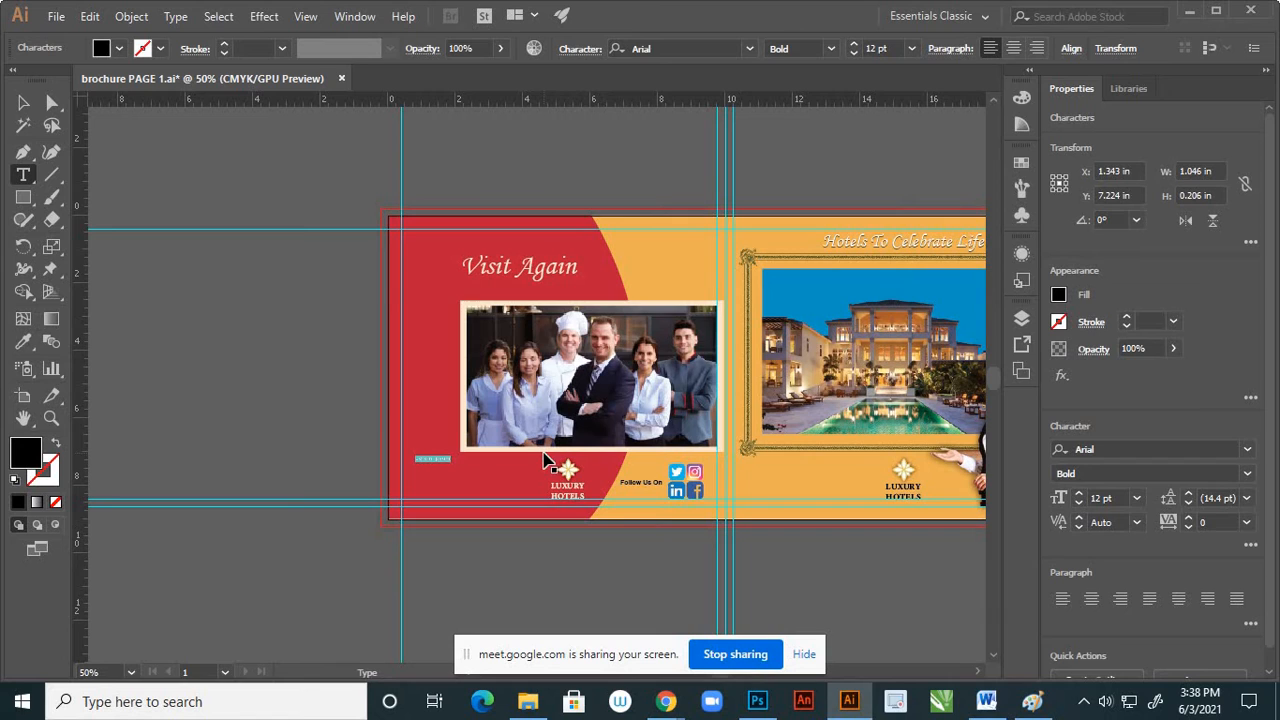
{"action": "key", "text": "Escape"}
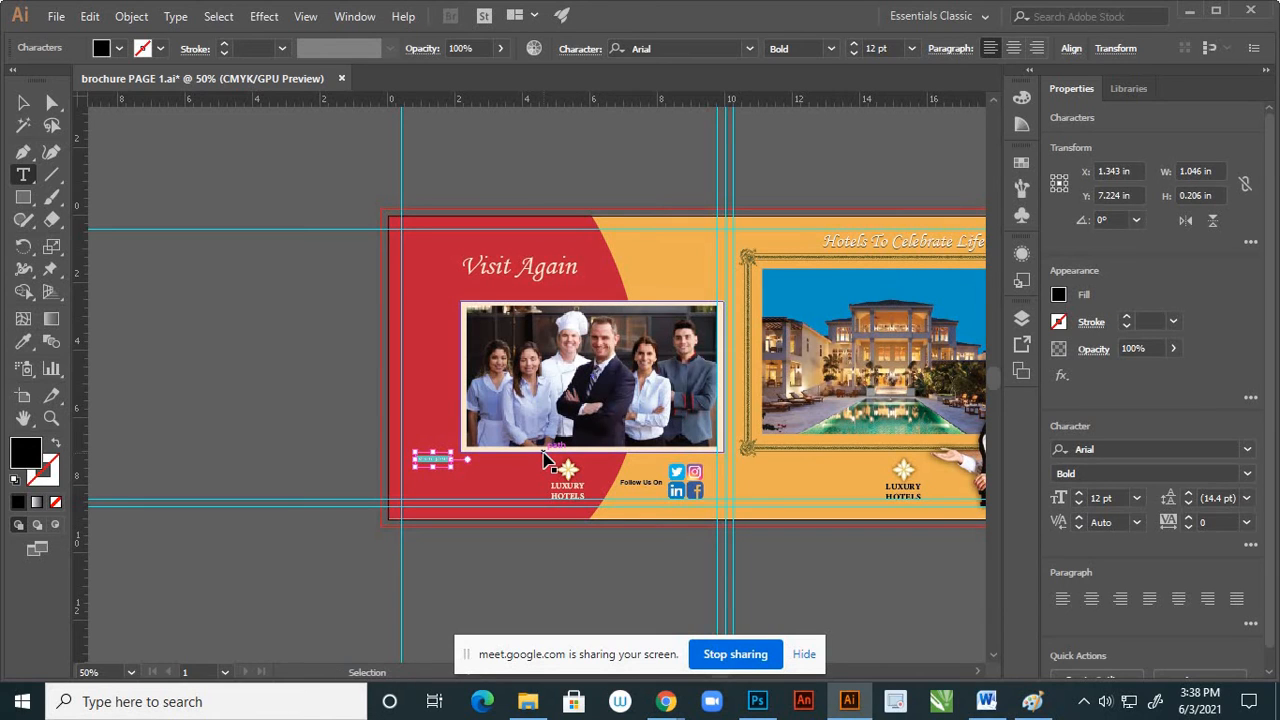
{"action": "key", "text": "ctrl+v"}
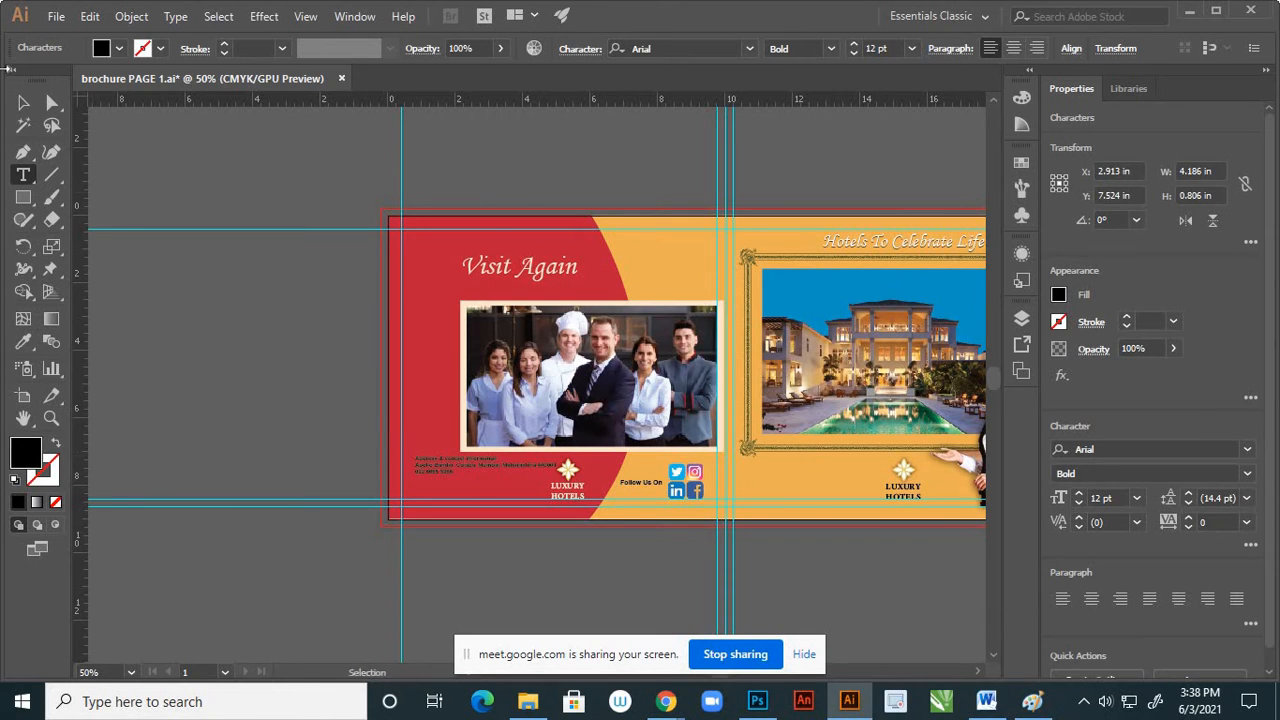
{"action": "left_click", "coordinate": [24, 104]}
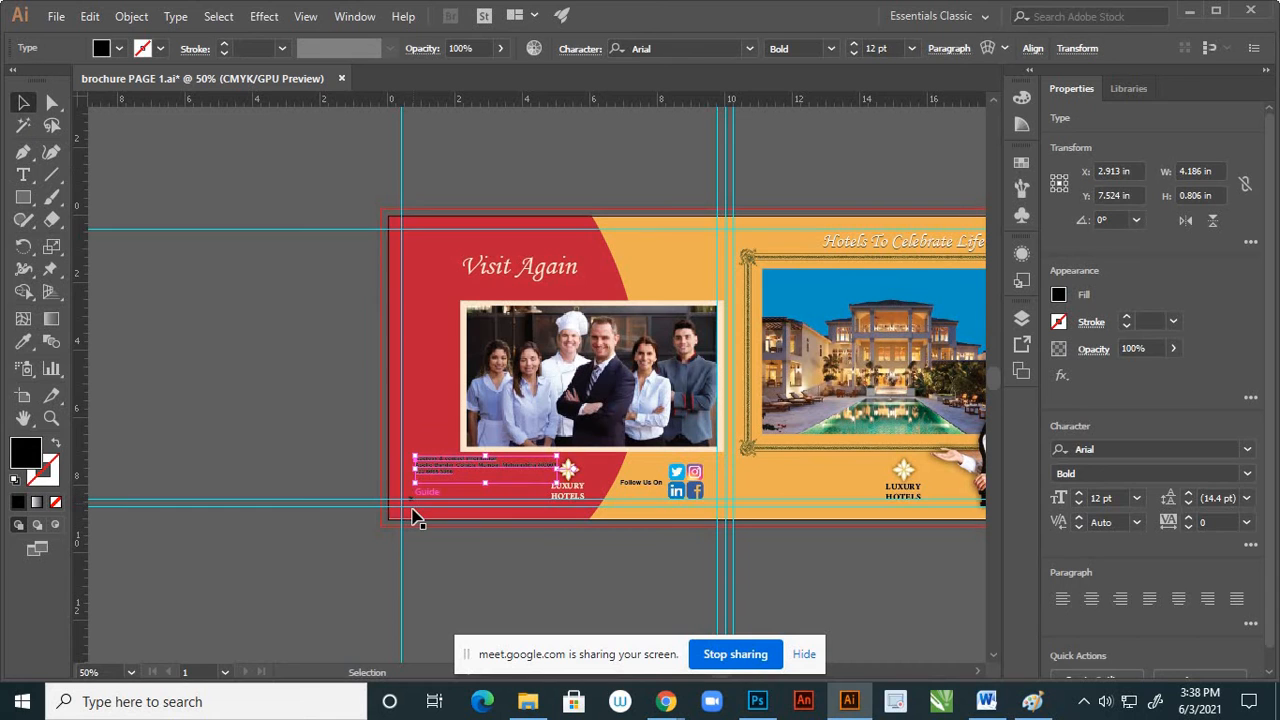
Recolour the contact text by sampling the cream of the staff photo's frame with the Eyedropper
{"action": "scroll", "coordinate": [424, 505], "scroll_direction": "up", "scroll_amount": 2, "text": "alt"}
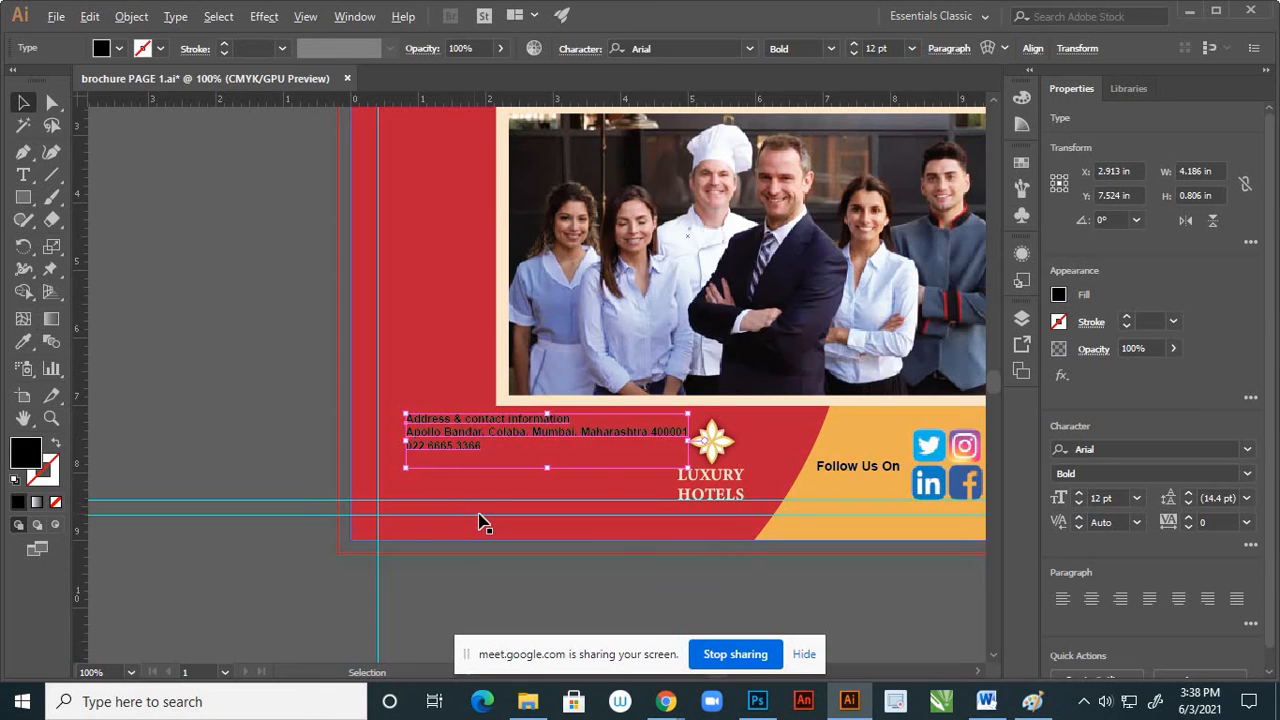
{"action": "scroll", "coordinate": [479, 521], "scroll_direction": "down", "scroll_amount": 1, "text": "alt"}
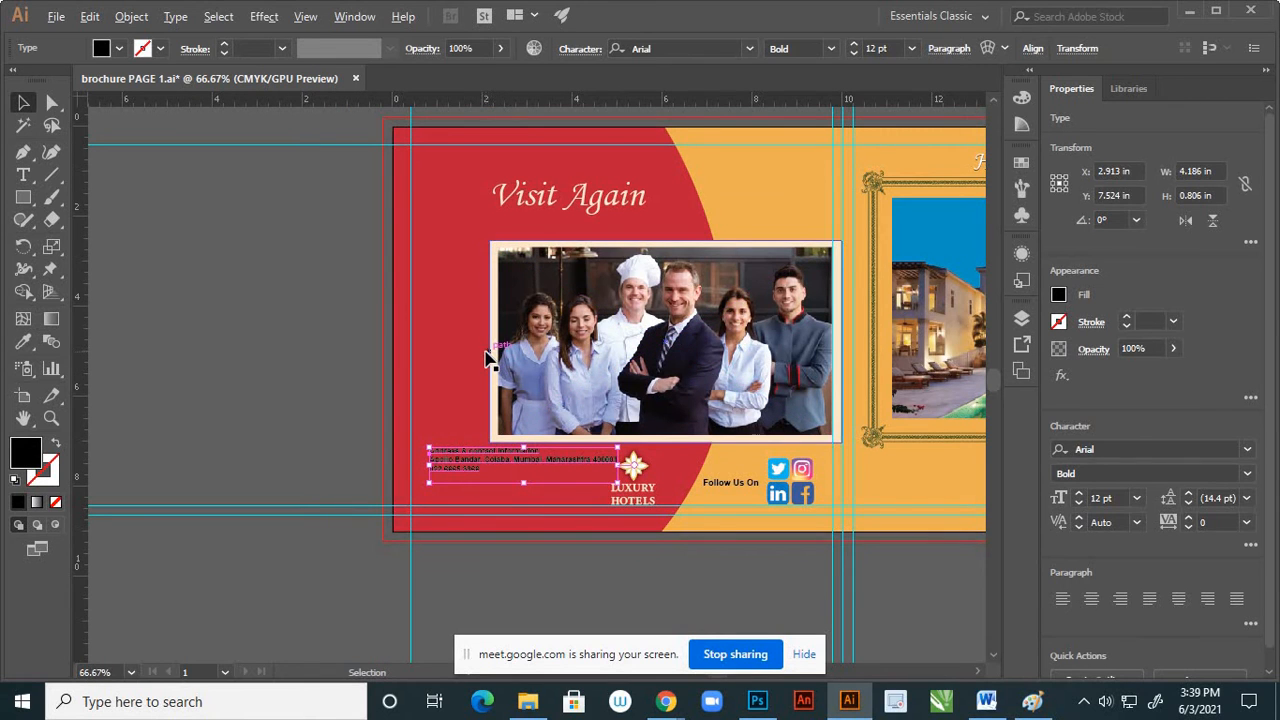
{"action": "scroll", "coordinate": [490, 362], "scroll_direction": "up", "scroll_amount": 3, "text": "alt"}
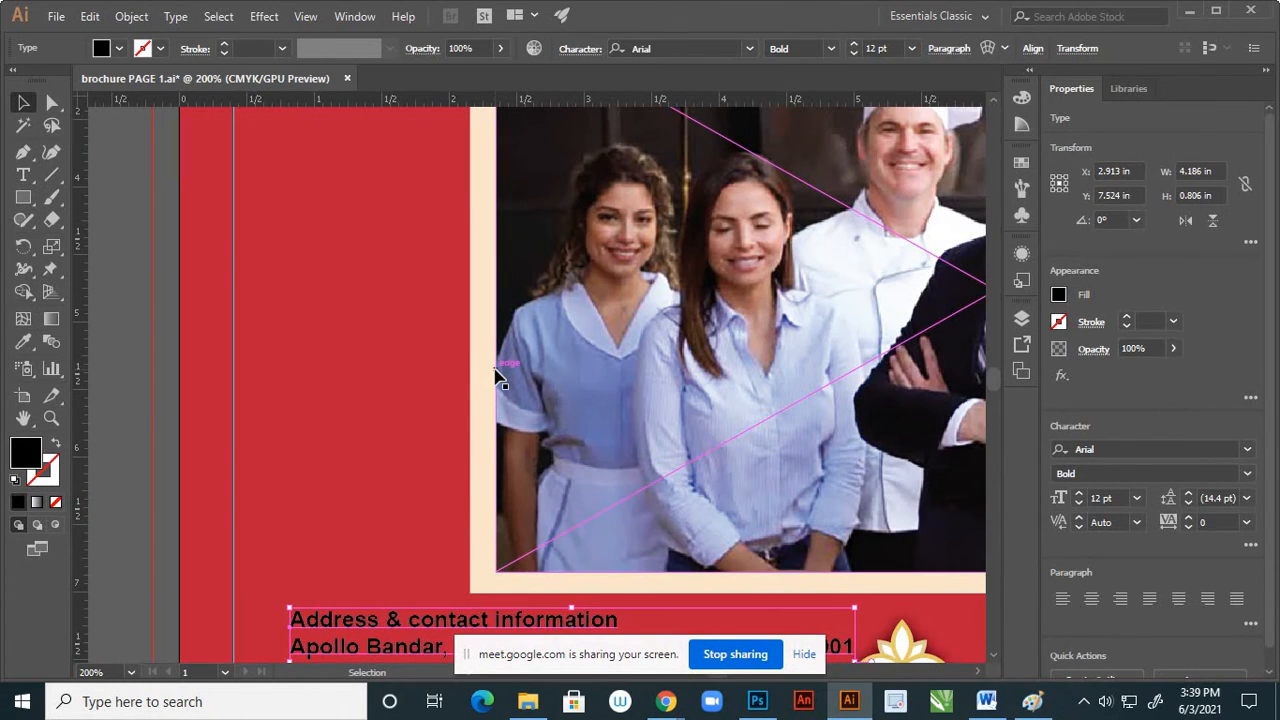
{"action": "key", "text": "i"}
{"action": "left_click", "coordinate": [482, 367]}
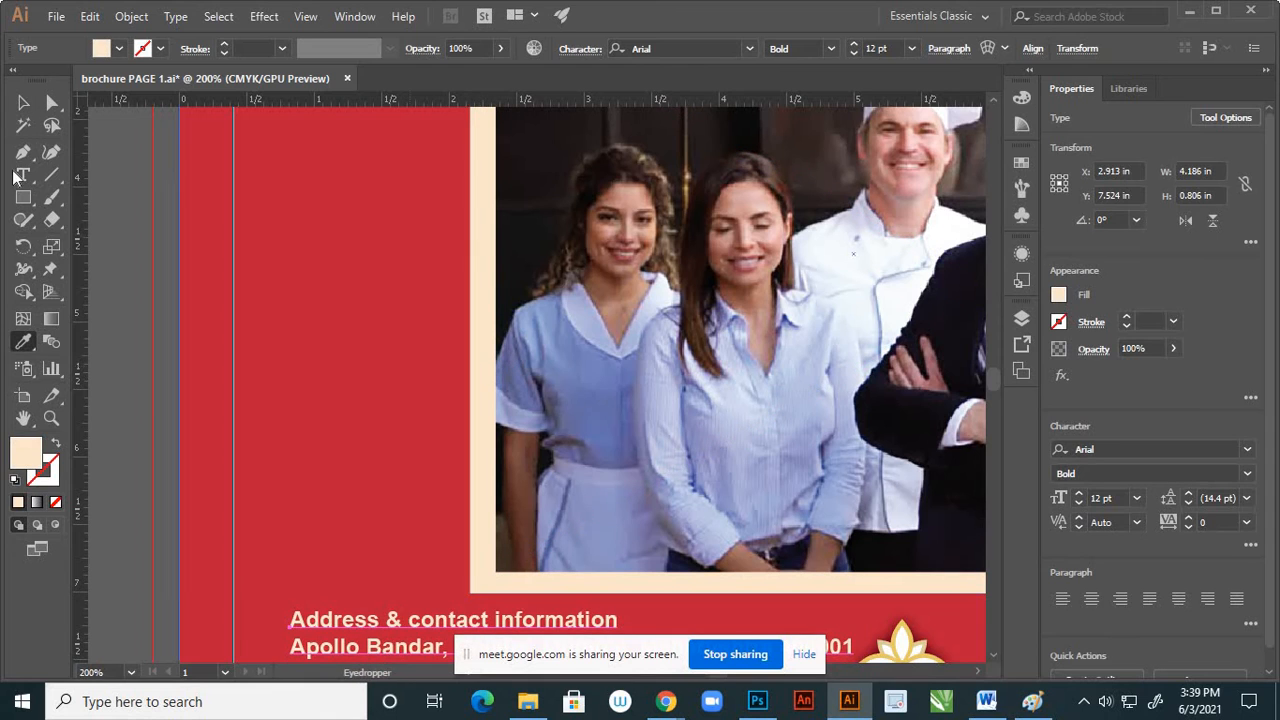
{"action": "left_click", "coordinate": [23, 102]}
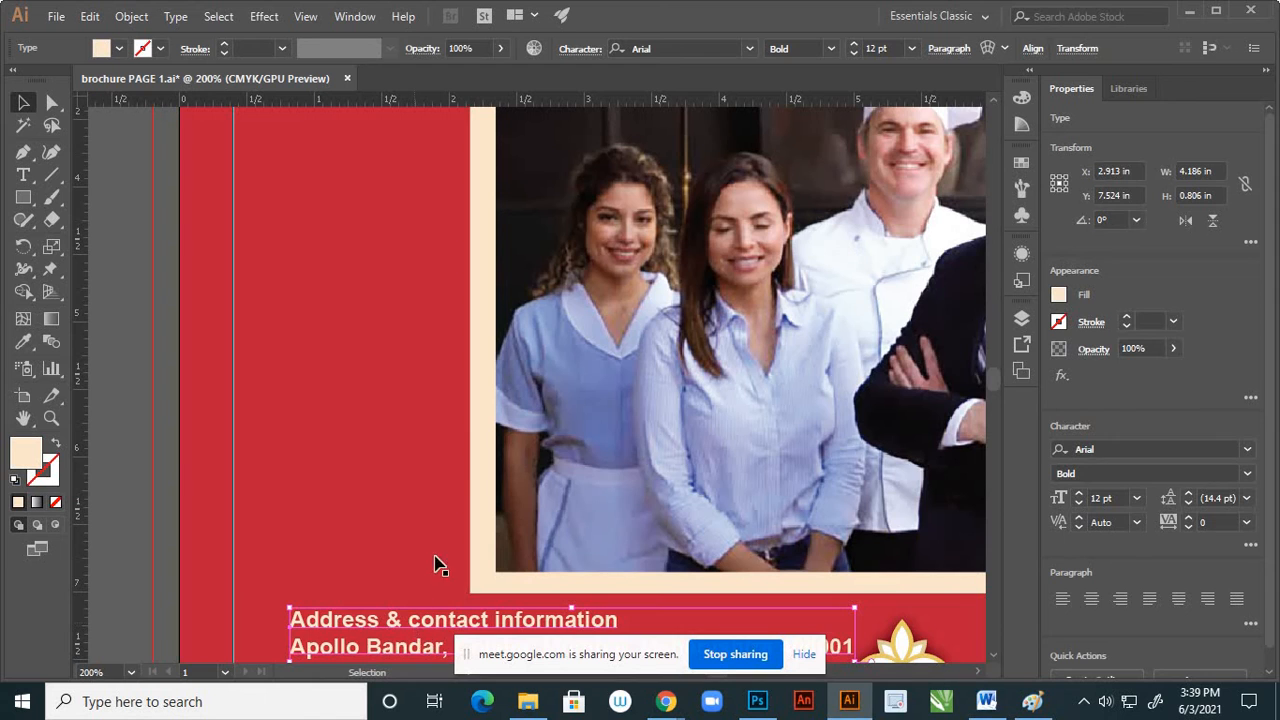
Move the contact text block down and slightly closer to page 4's outer vertical margin guide, then deselect it
{"action": "key", "text": "ctrl+minus"}
{"action": "key", "text": "ctrl+minus"}
{"action": "key", "text": "ctrl+minus"}
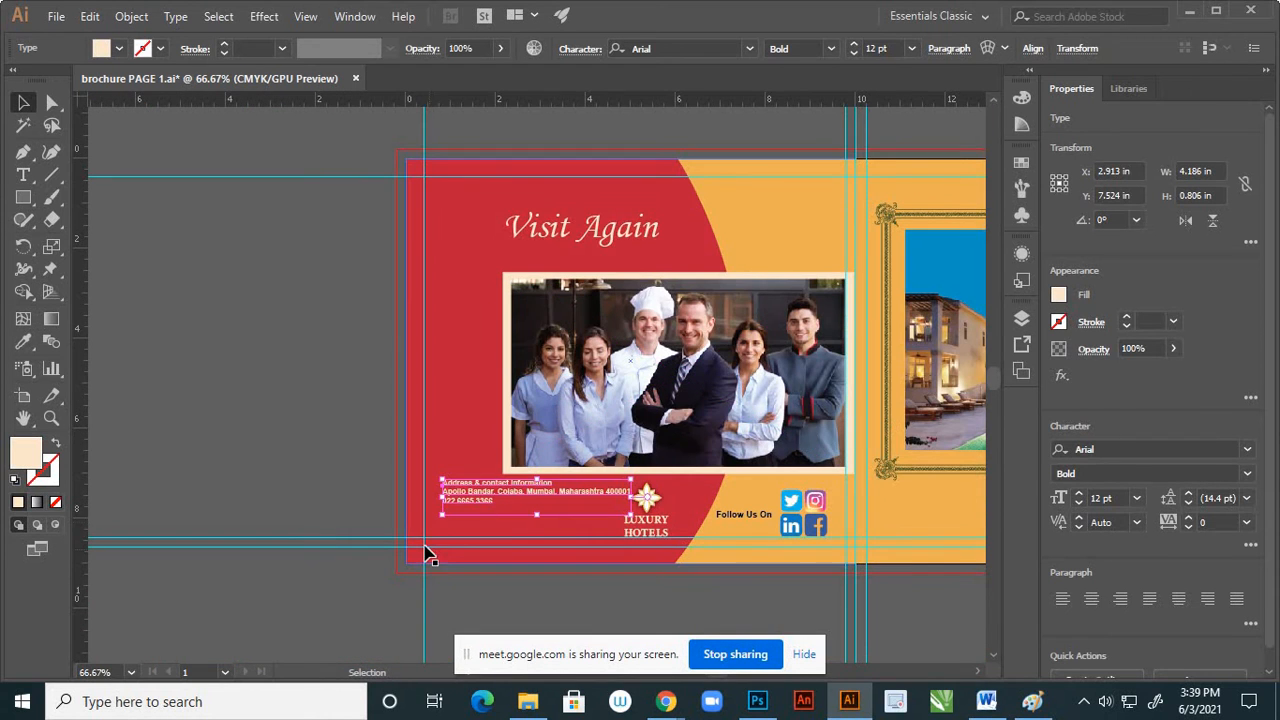
{"action": "key", "text": "ctrl+plus"}
{"action": "key", "text": "ctrl+plus"}
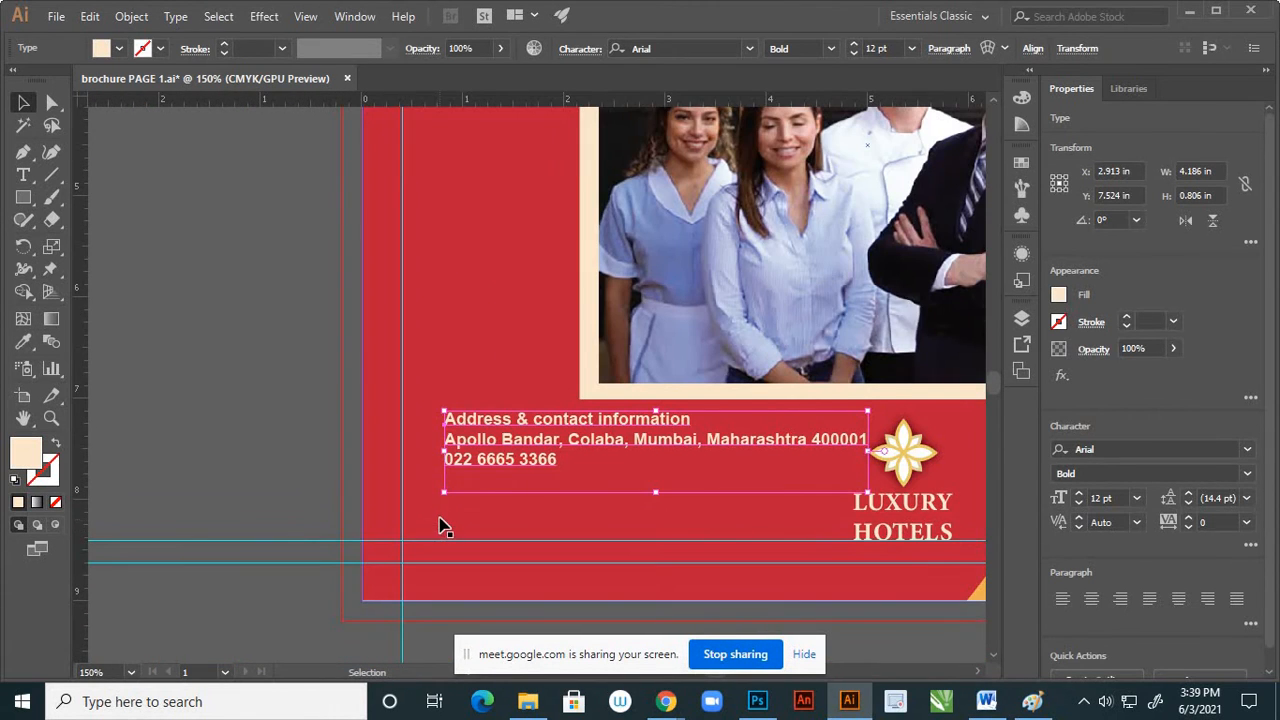
{"action": "scroll", "coordinate": [463, 509], "scroll_direction": "down", "scroll_amount": 2}
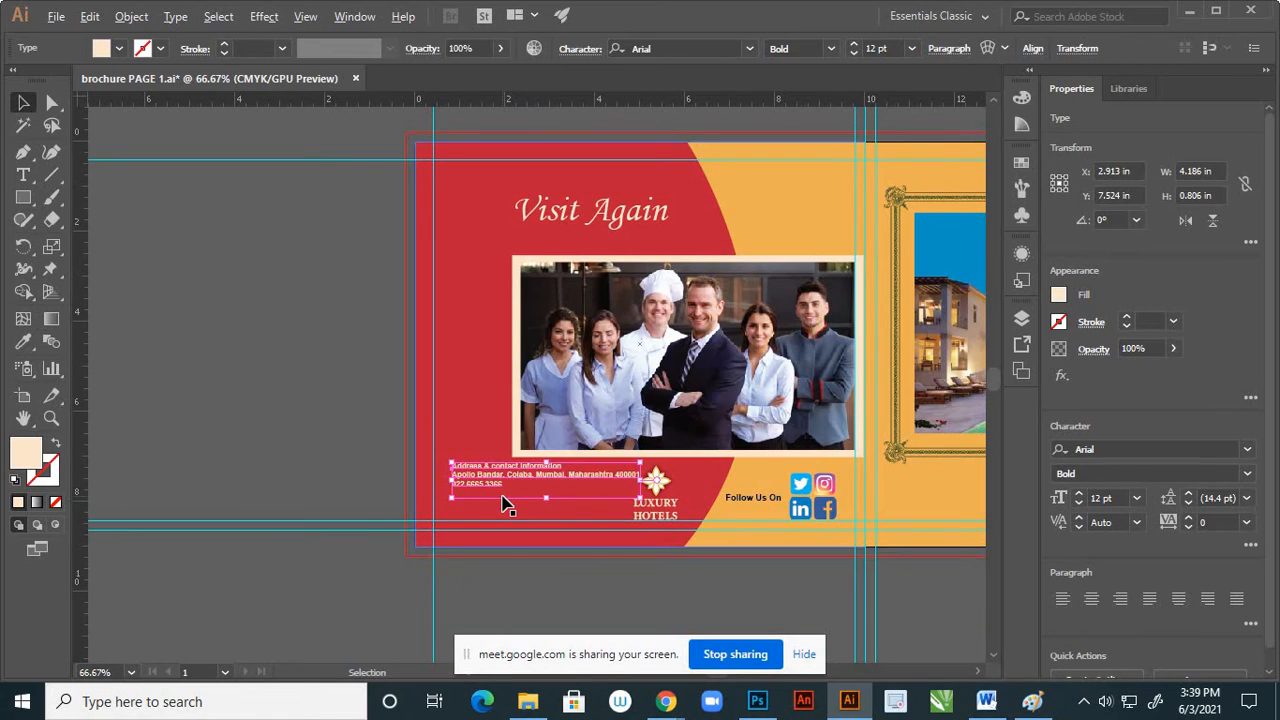
{"action": "scroll", "coordinate": [505, 505], "scroll_direction": "up", "scroll_amount": 1}
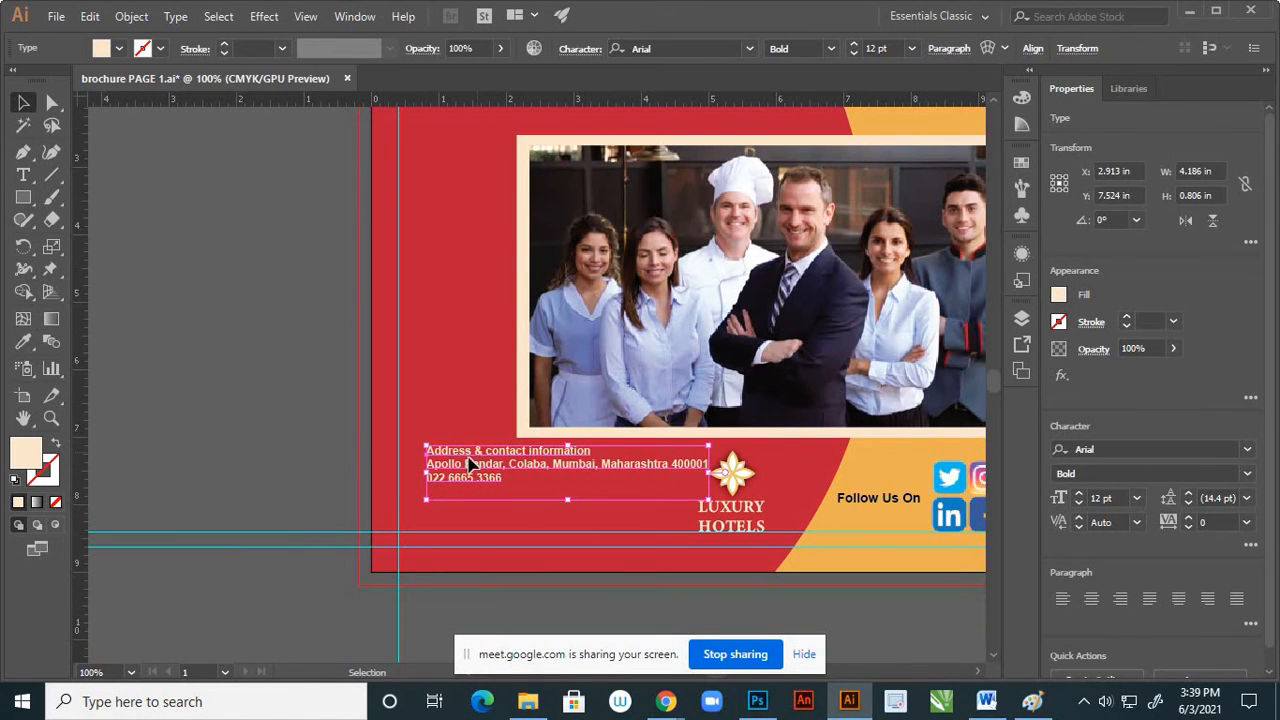
{"action": "left_click_drag", "start_coordinate": [478, 457], "coordinate": [513, 500]}
{"action": "left_click", "coordinate": [354, 451]}
{"action": "scroll", "coordinate": [651, 491], "scroll_direction": "down", "scroll_amount": 1}
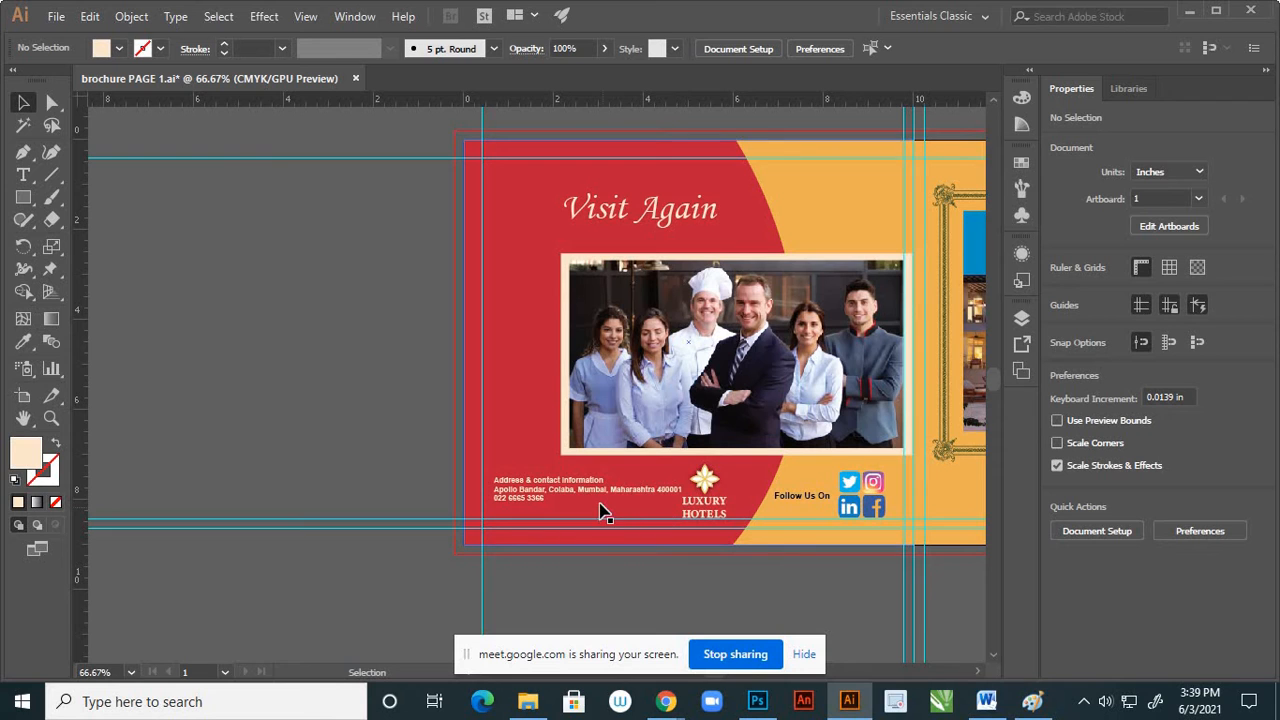
Break the address line before the state name so that the state and postal code start a new line
{"action": "scroll", "coordinate": [600, 512], "scroll_direction": "up", "scroll_amount": 2}
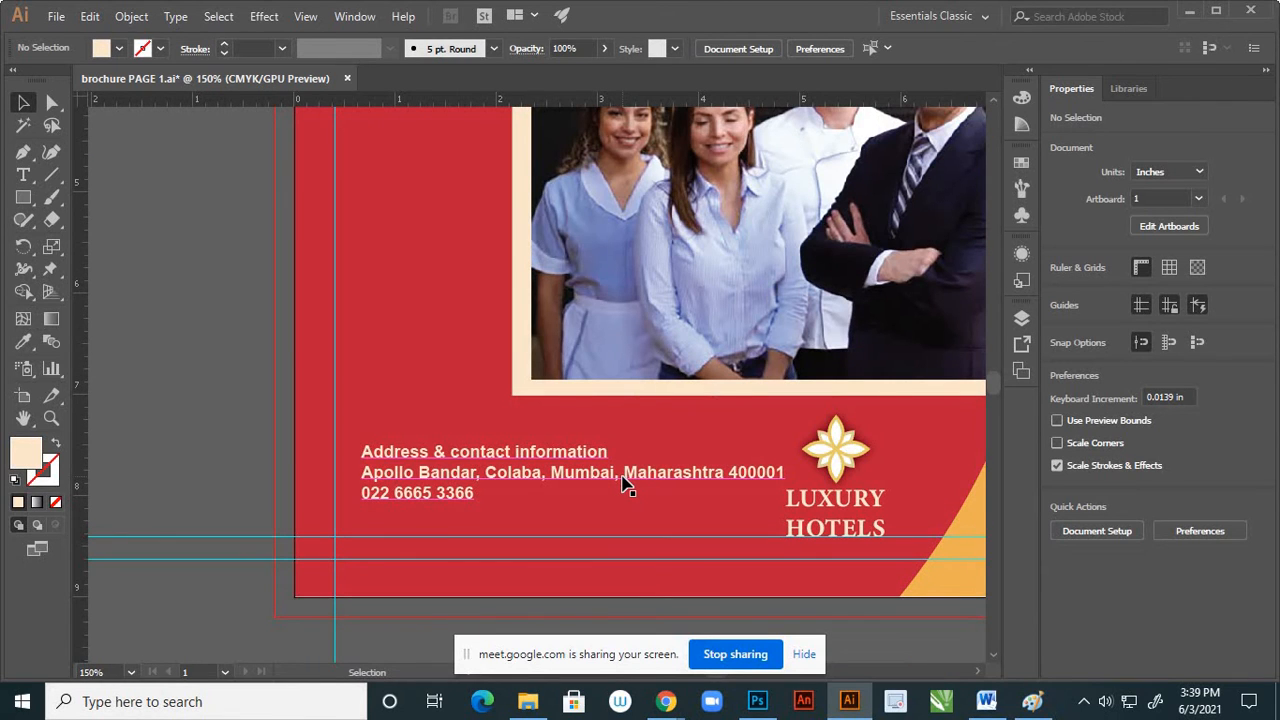
{"action": "left_click", "coordinate": [23, 175]}
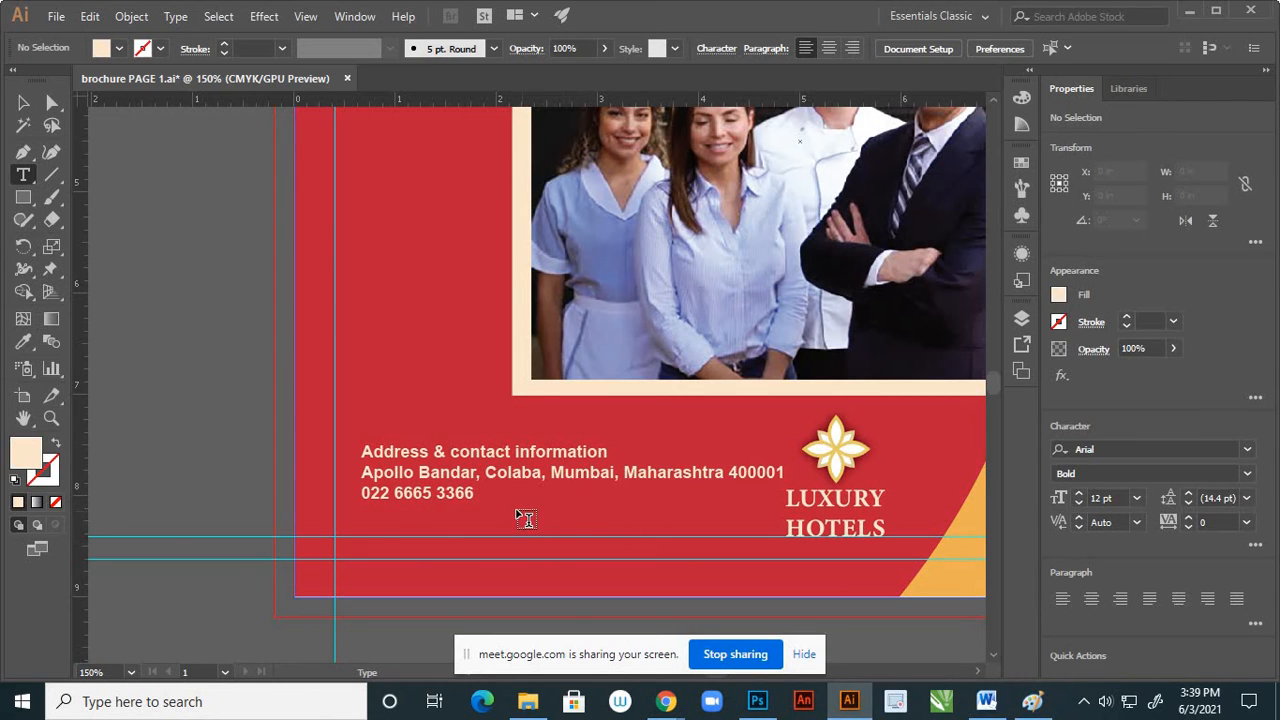
{"action": "left_click", "coordinate": [625, 472]}
{"action": "key", "text": "Return"}
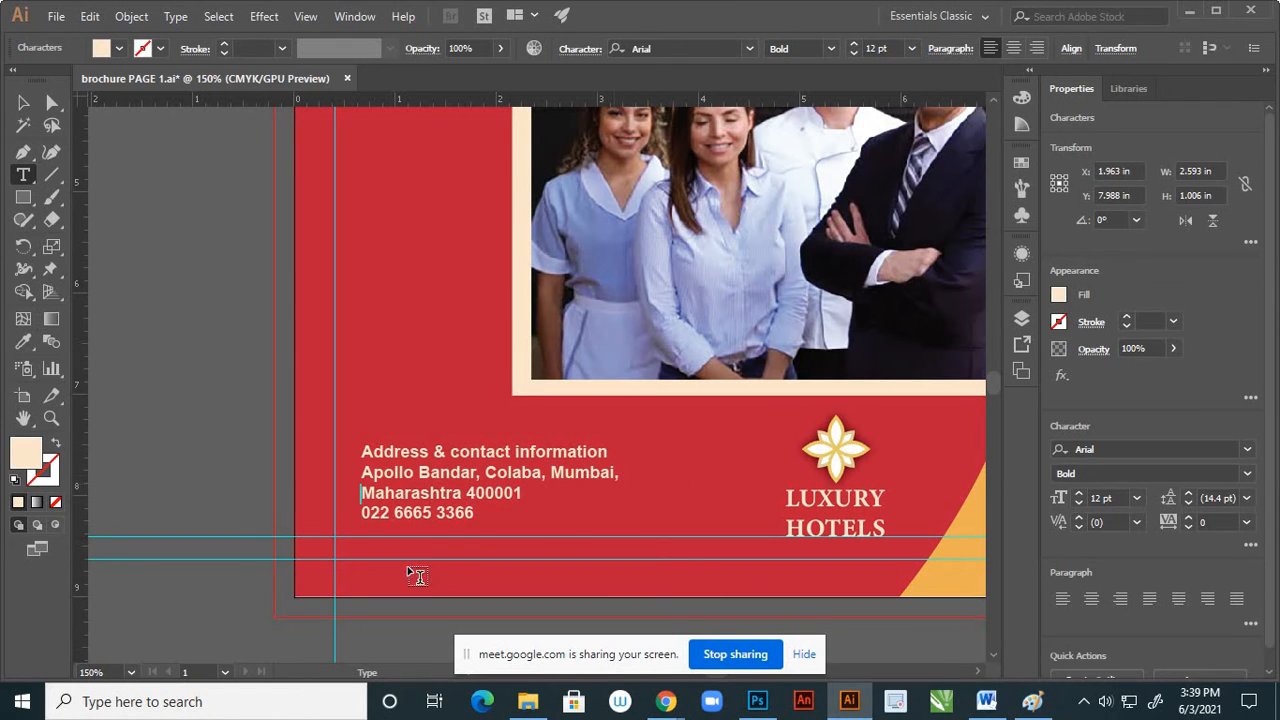
{"action": "left_click", "coordinate": [28, 104]}
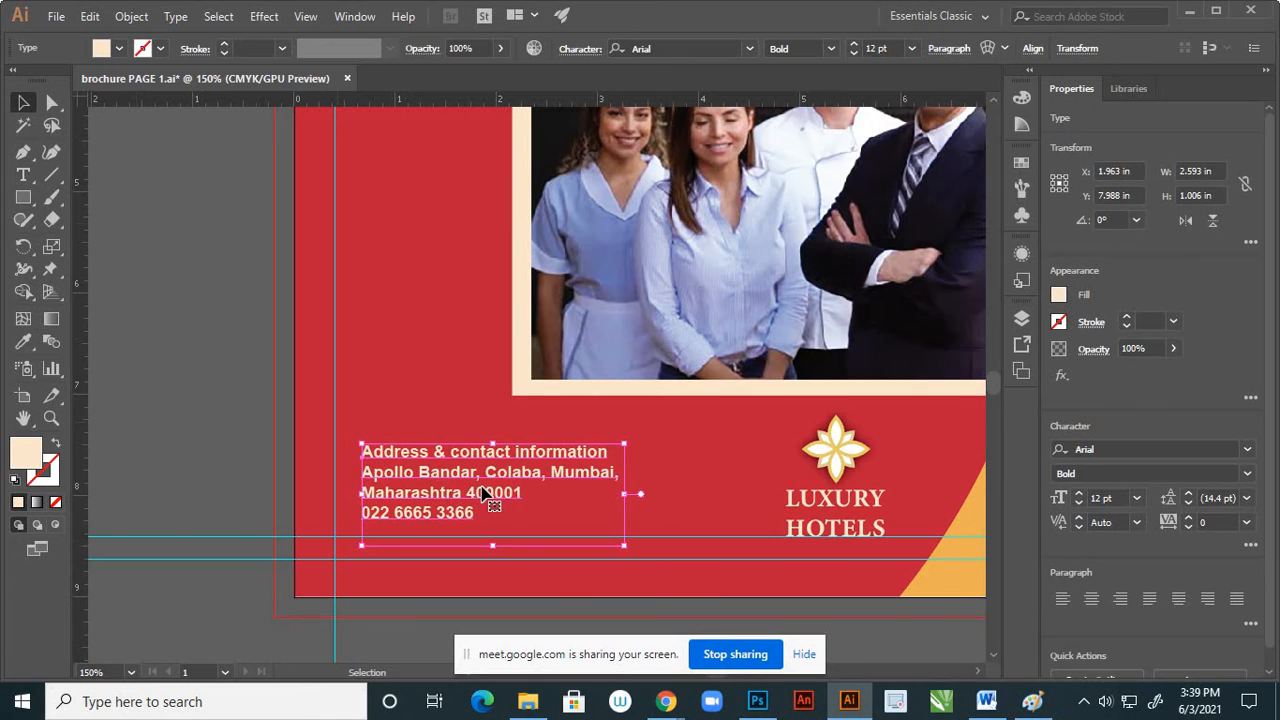
Move the contact text block down to X 1.917 in, Y 8.155 in, with its last line on the lower margin guide
{"action": "scroll", "coordinate": [636, 537], "scroll_direction": "down", "scroll_amount": 2}
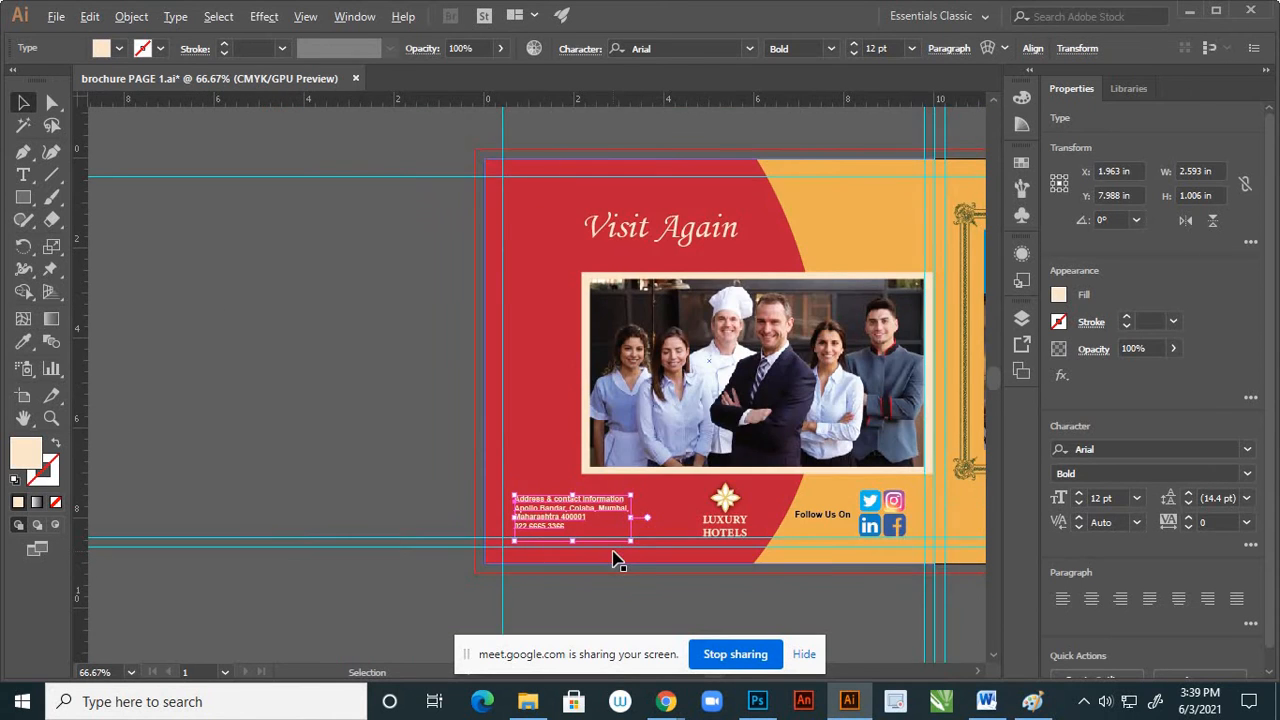
{"action": "scroll", "coordinate": [612, 550], "scroll_direction": "up", "scroll_amount": 1}
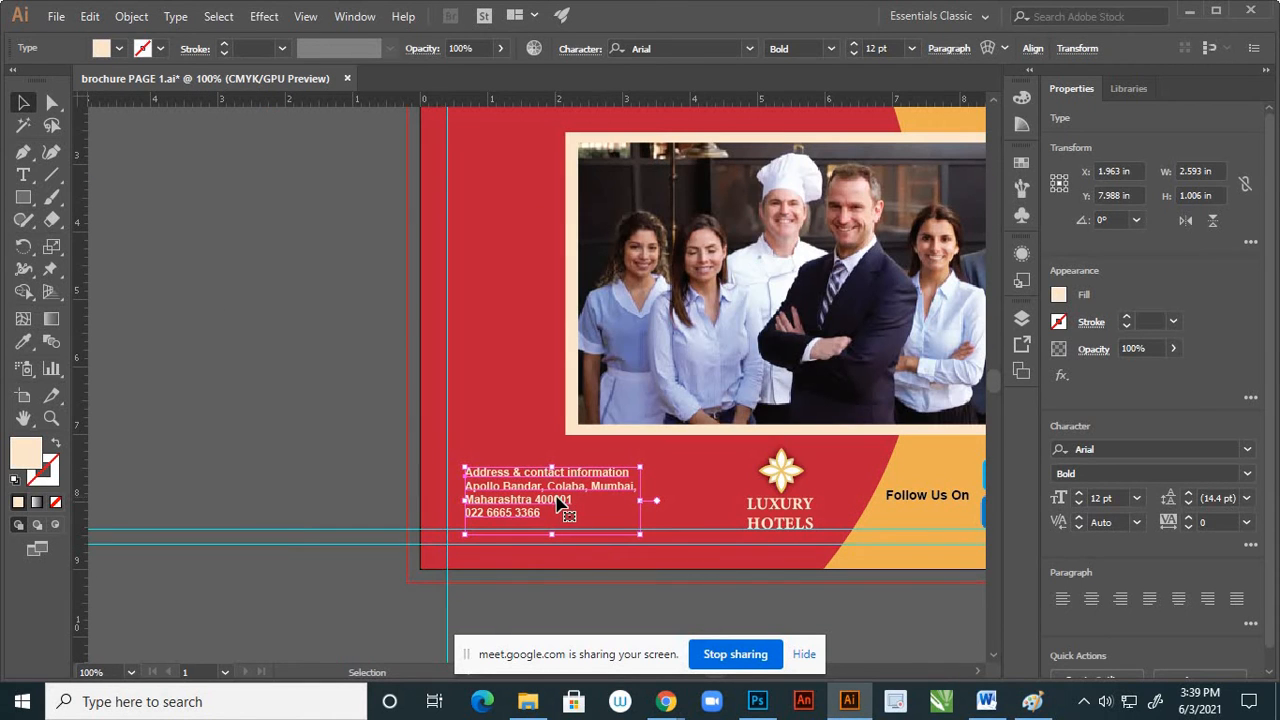
{"action": "scroll", "coordinate": [500, 491], "scroll_direction": "up", "scroll_amount": 3}
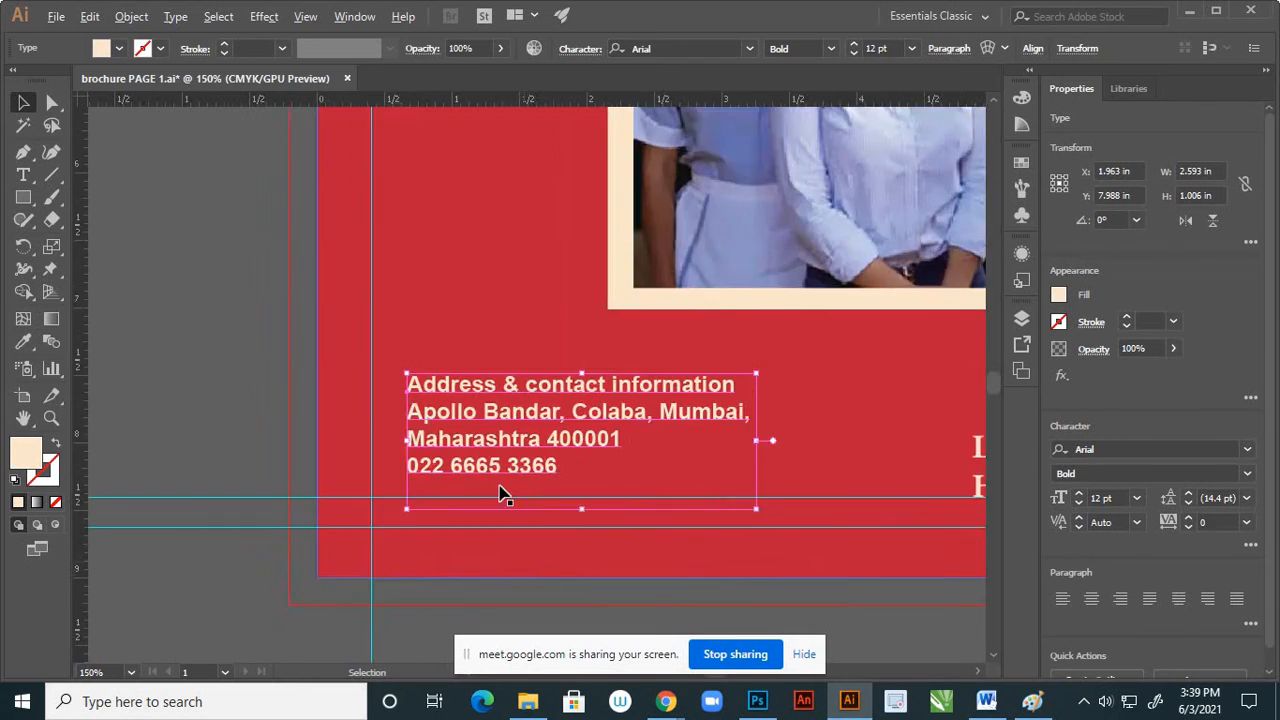
{"action": "left_click_drag", "start_coordinate": [508, 430], "coordinate": [499, 464]}
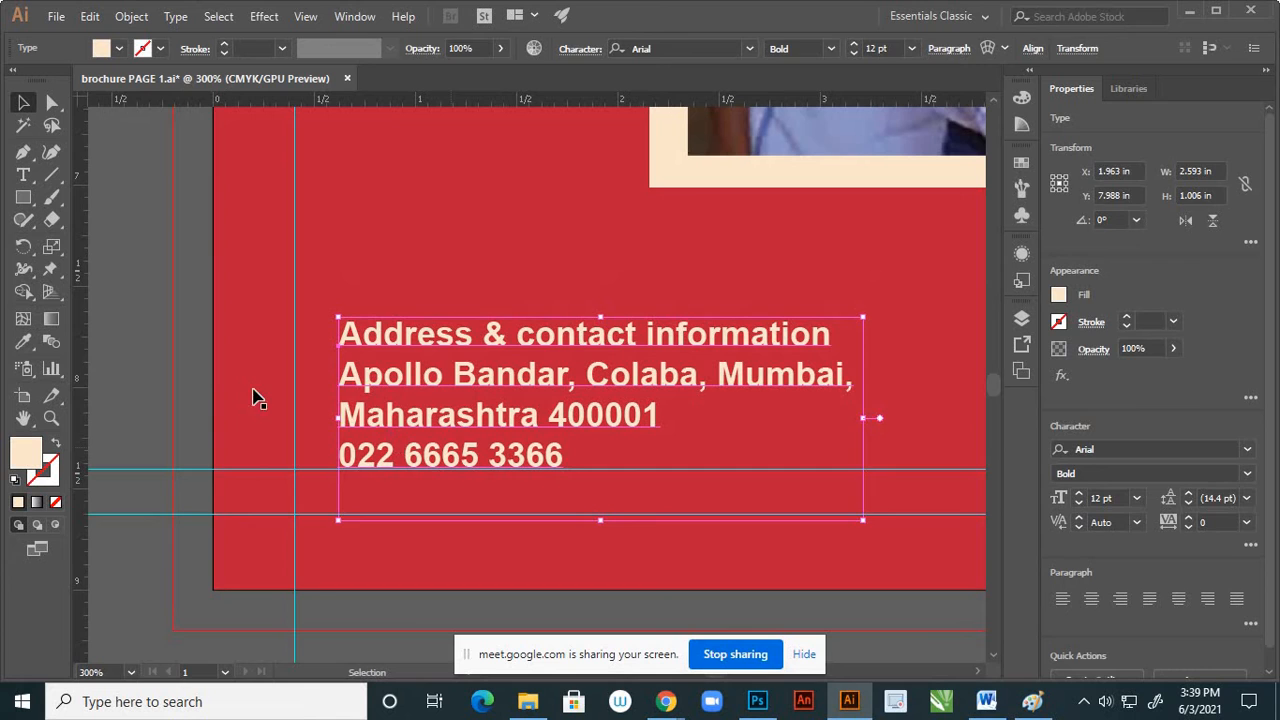
{"action": "left_click", "coordinate": [189, 369]}
{"action": "scroll", "coordinate": [534, 451], "scroll_direction": "down", "scroll_amount": 2}
{"action": "scroll", "coordinate": [530, 447], "scroll_direction": "down", "scroll_amount": 2}
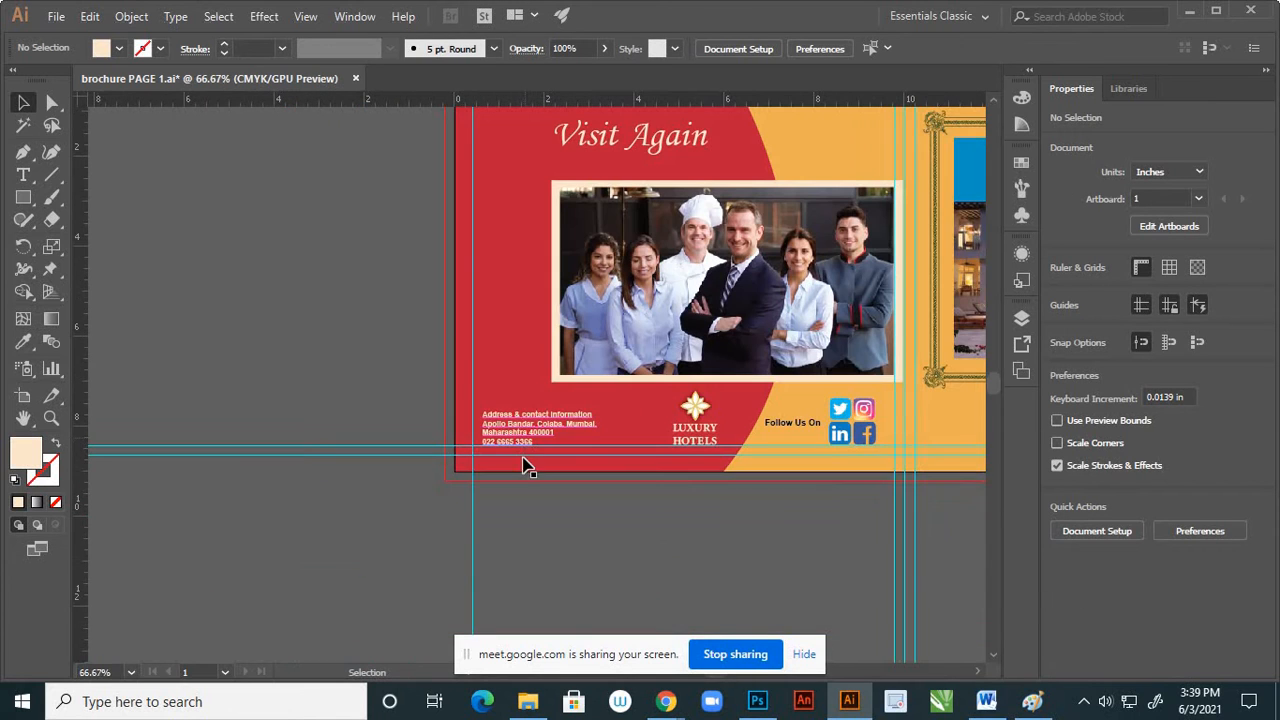
Enlarge the contact text block proportionally and set its font size to 14 pt
{"action": "left_click", "coordinate": [580, 421]}
{"action": "left_click_drag", "start_coordinate": [600, 412], "coordinate": [618, 402]}
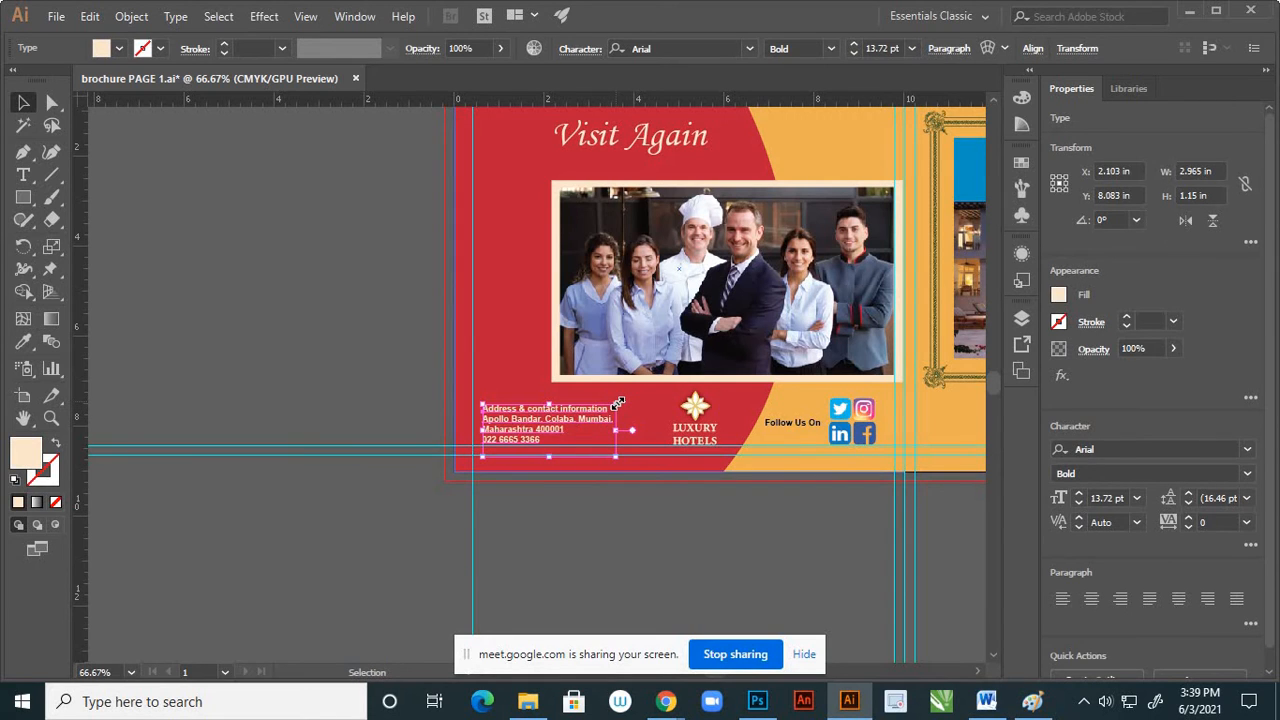
{"action": "left_click", "coordinate": [912, 49]}
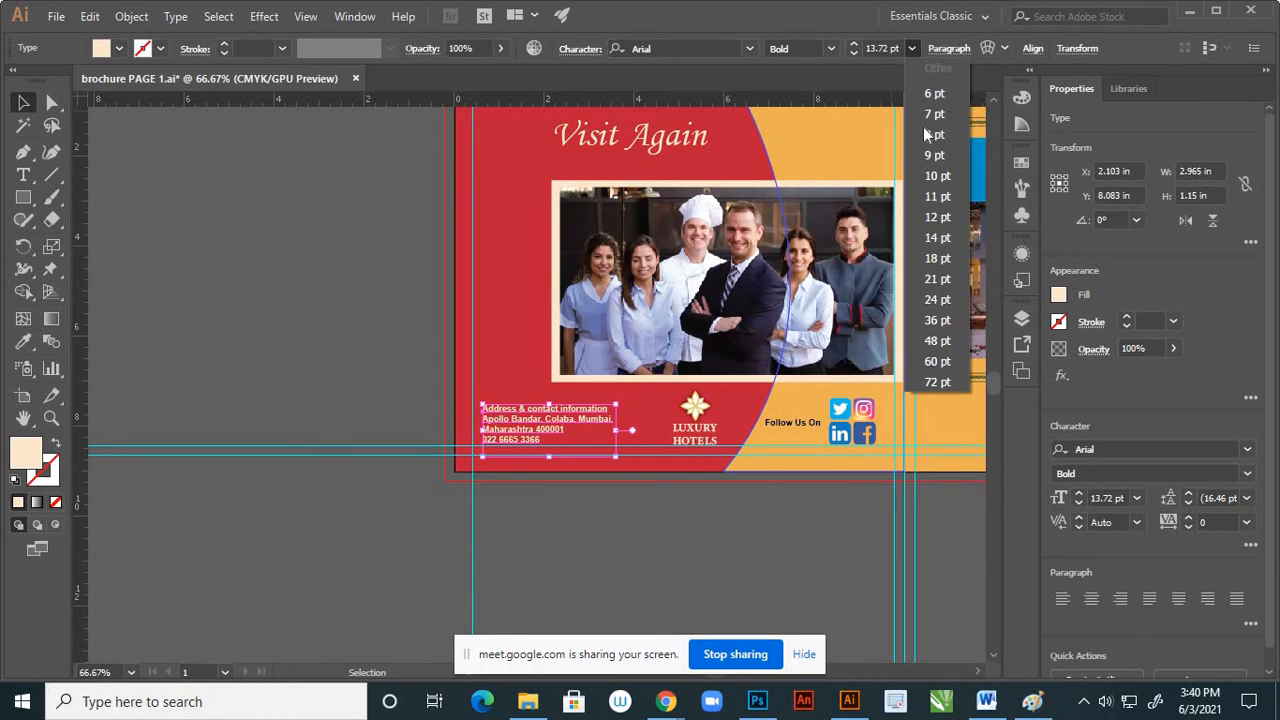
{"action": "left_click", "coordinate": [936, 238]}
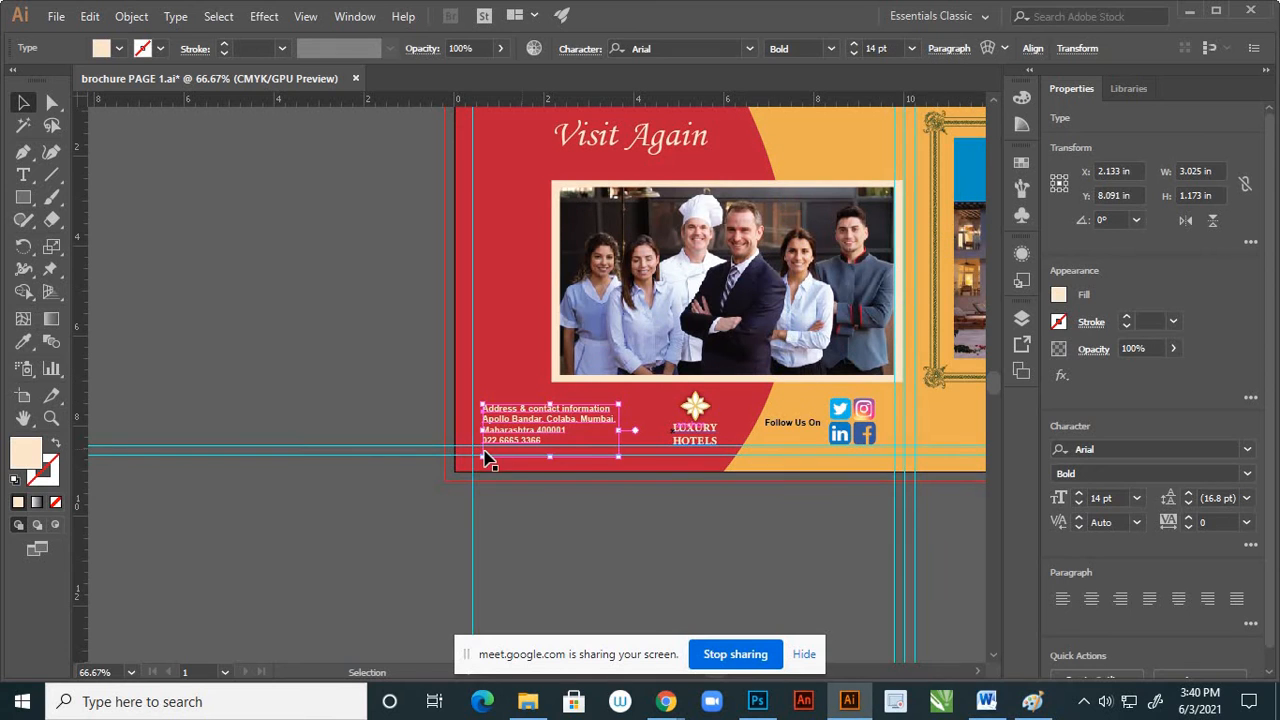
{"action": "key", "text": "ctrl+minus"}
{"action": "scroll", "coordinate": [620, 428], "scroll_direction": "up", "scroll_amount": 1}
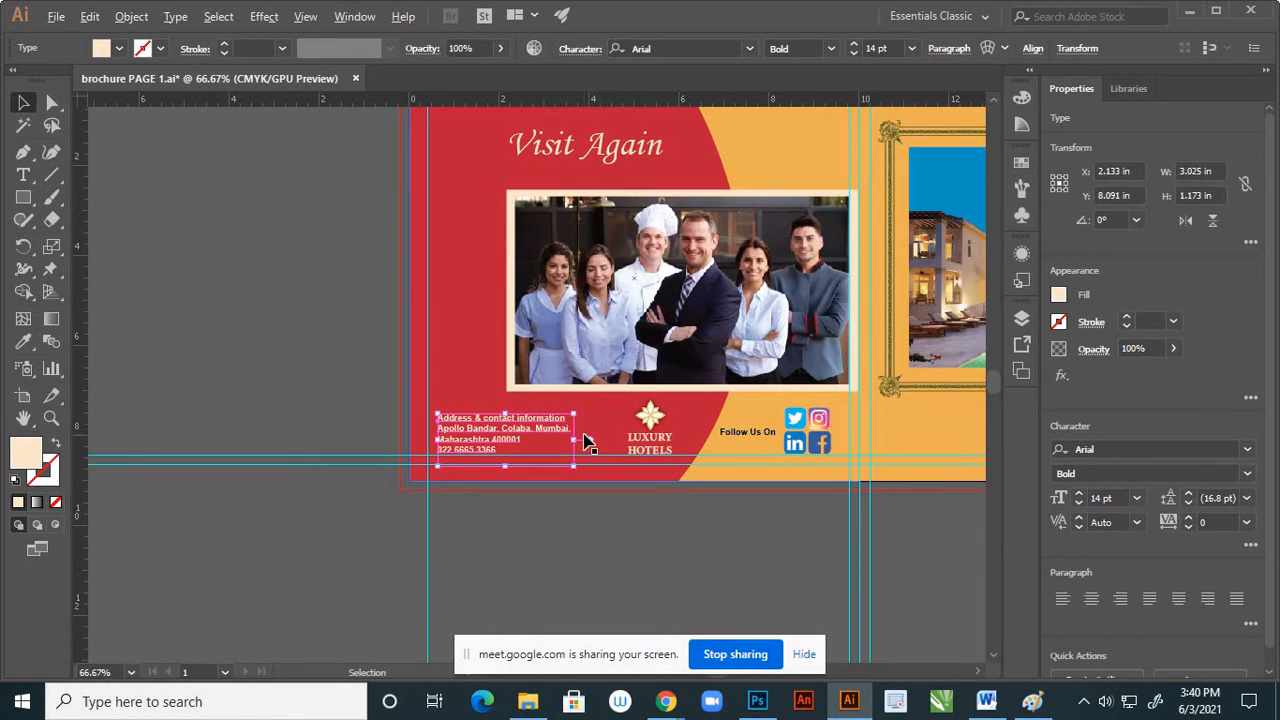
Change the contact text block's font to Segoe UI Emoji Regular, then deselect the text and close the Glyphs panel
{"action": "scroll", "coordinate": [585, 440], "scroll_direction": "up", "scroll_amount": 1}
{"action": "scroll", "coordinate": [628, 449], "scroll_direction": "up", "scroll_amount": 1}
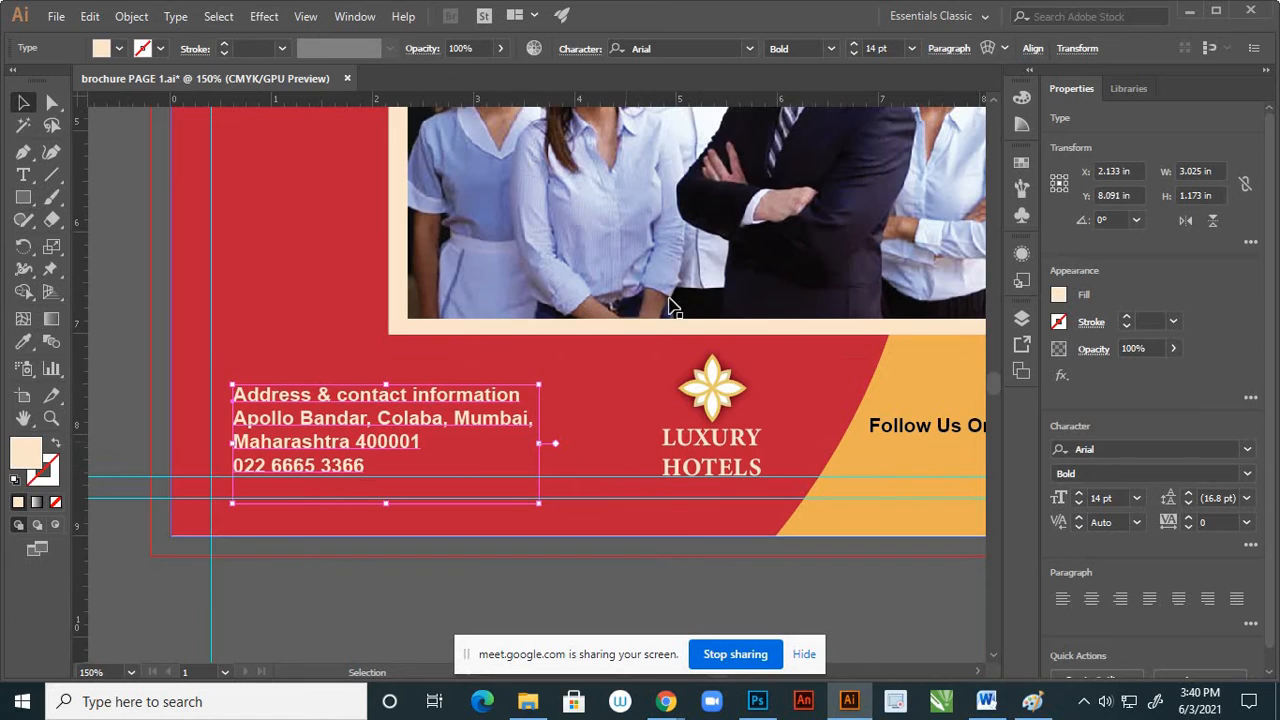
{"action": "left_click", "coordinate": [749, 48]}
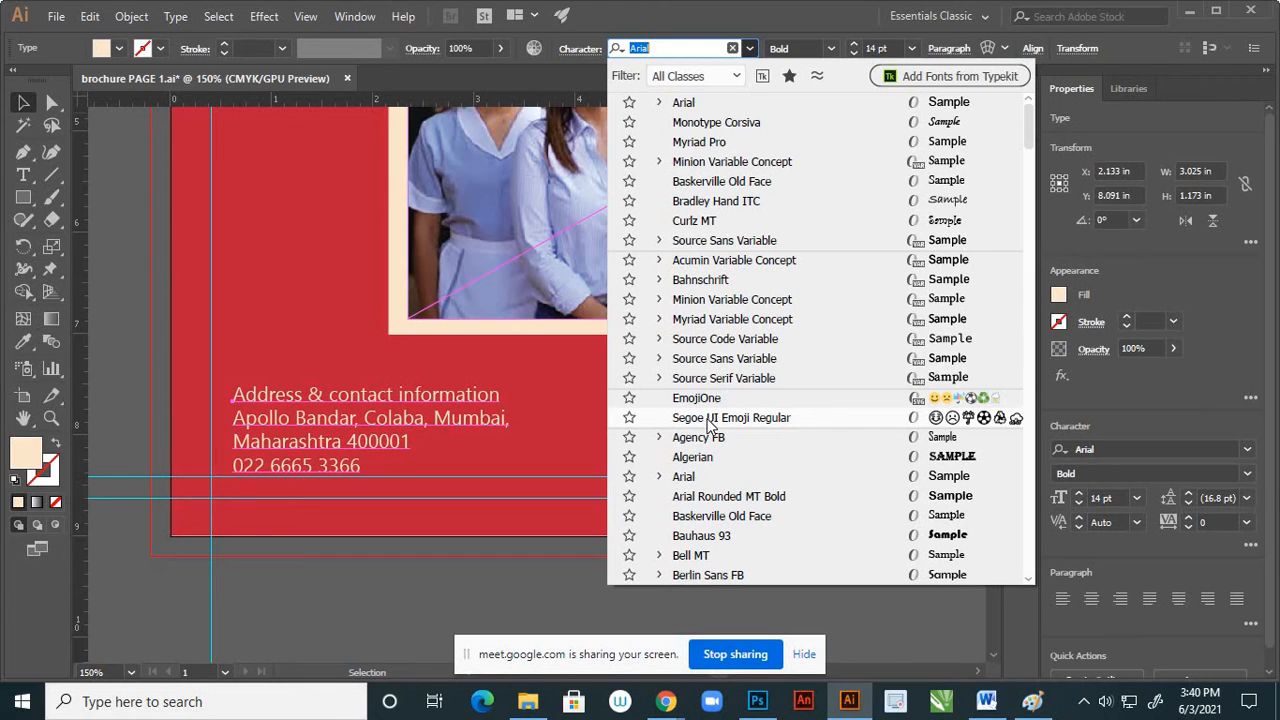
{"action": "left_click", "coordinate": [708, 418]}
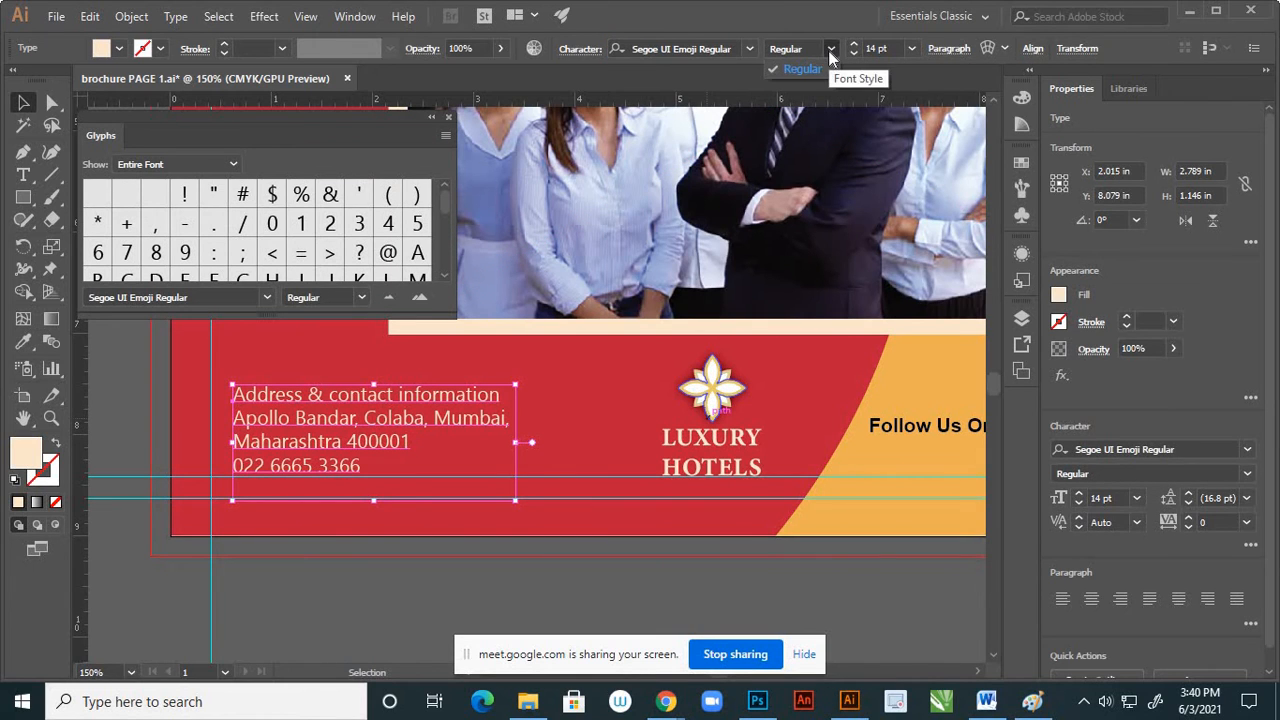
{"action": "left_click", "coordinate": [23, 102]}
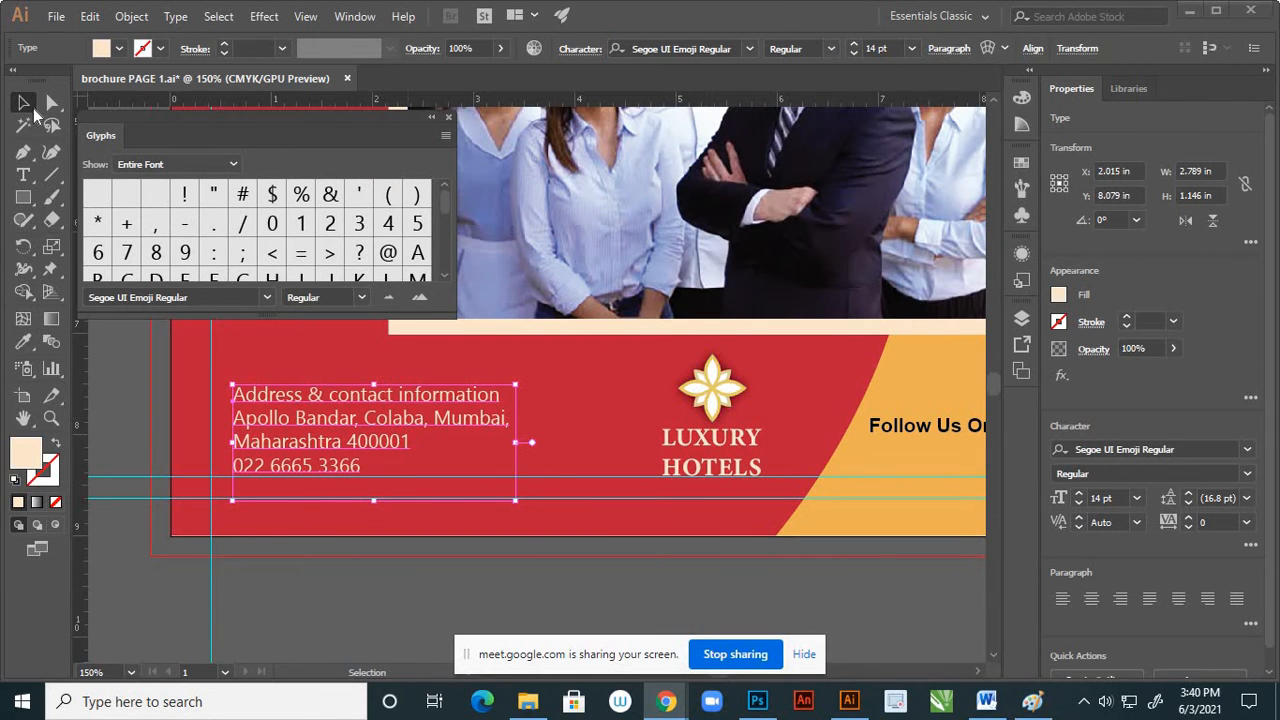
{"action": "left_click", "coordinate": [497, 476]}
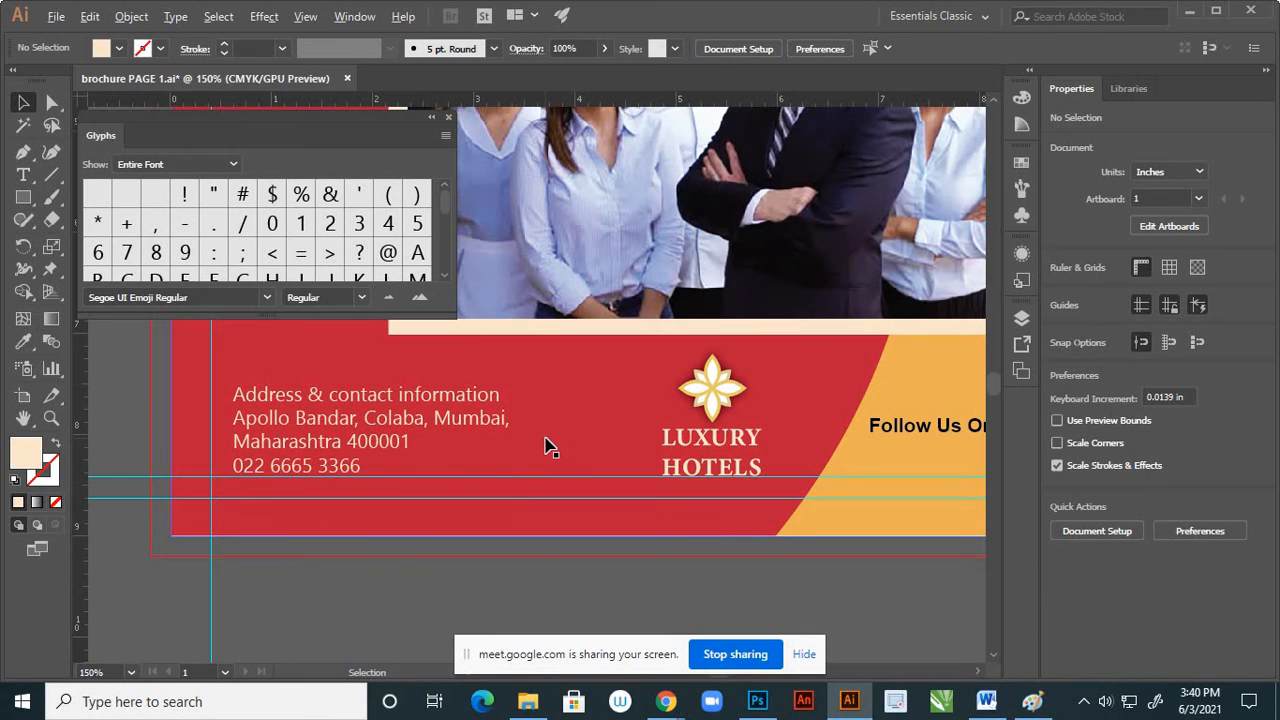
{"action": "scroll", "coordinate": [545, 446], "scroll_direction": "down", "scroll_amount": 2}
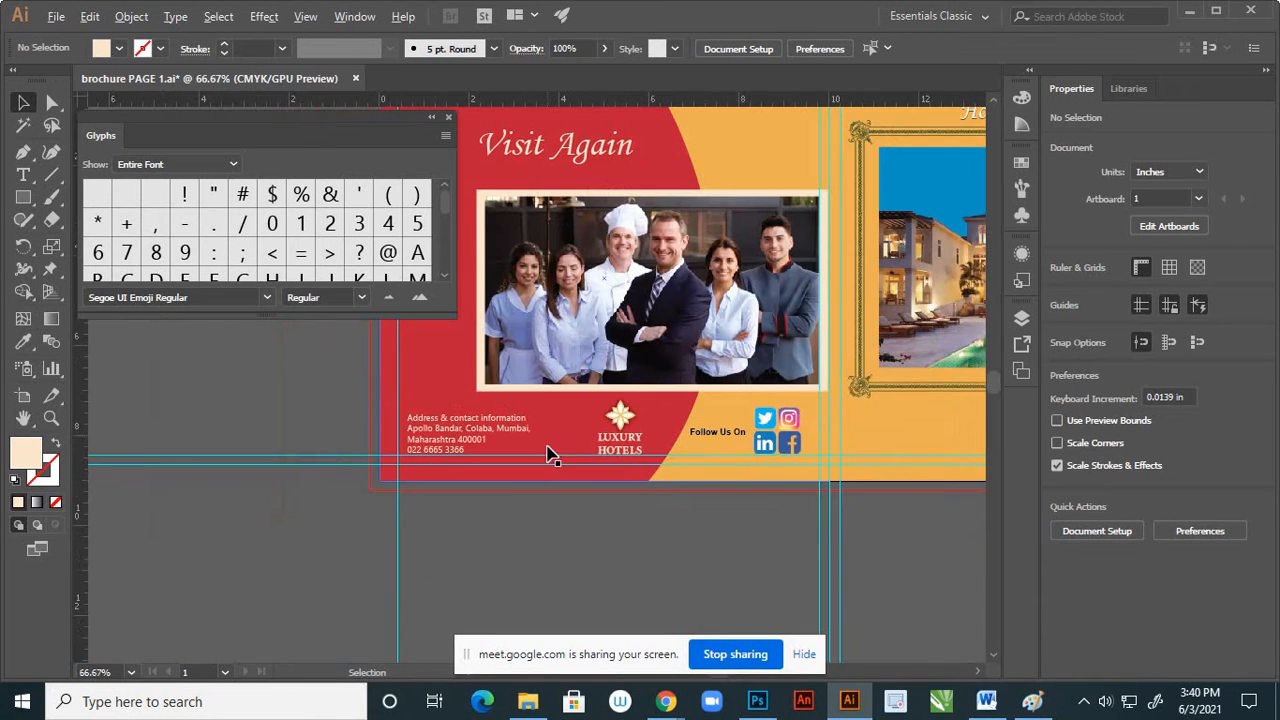
{"action": "left_click", "coordinate": [449, 118]}
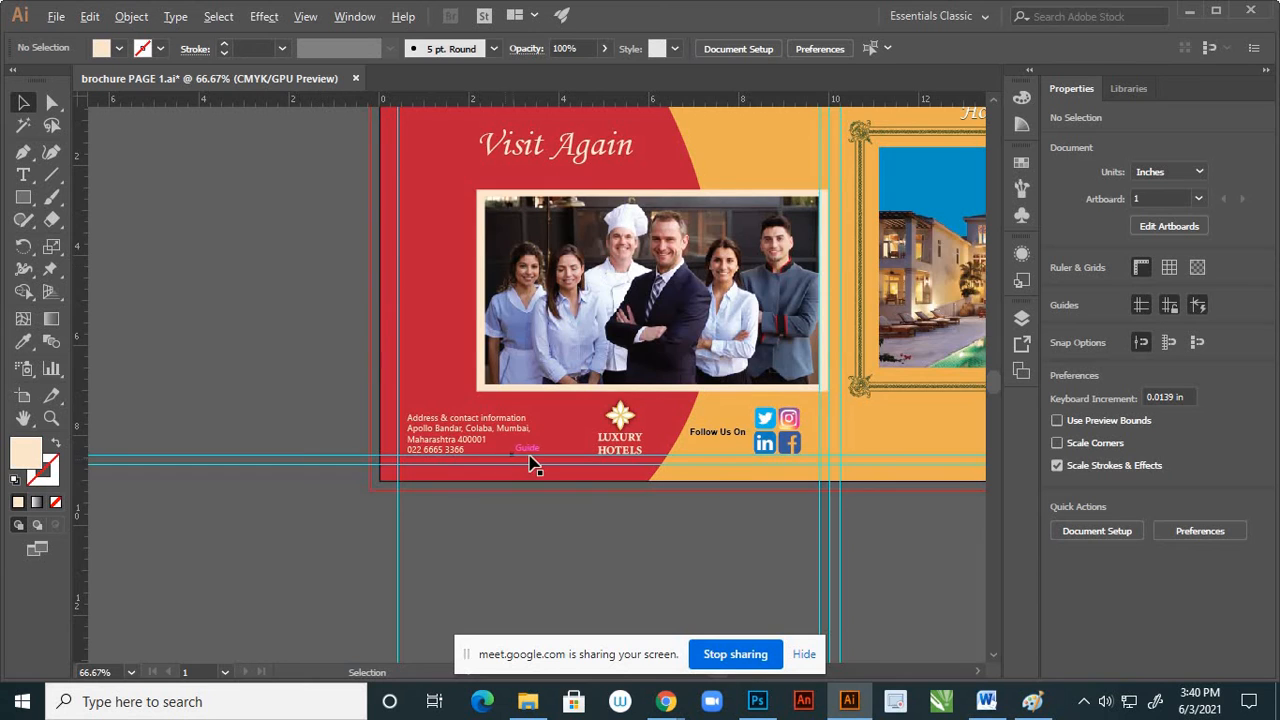
Examine page 4 at actual size, from the "Visit Again" heading and team photo down to the contact text, logo and social icons
{"action": "scroll", "coordinate": [524, 455], "scroll_direction": "down", "scroll_amount": 2}
{"action": "scroll", "coordinate": [503, 470], "scroll_direction": "up", "scroll_amount": 2}
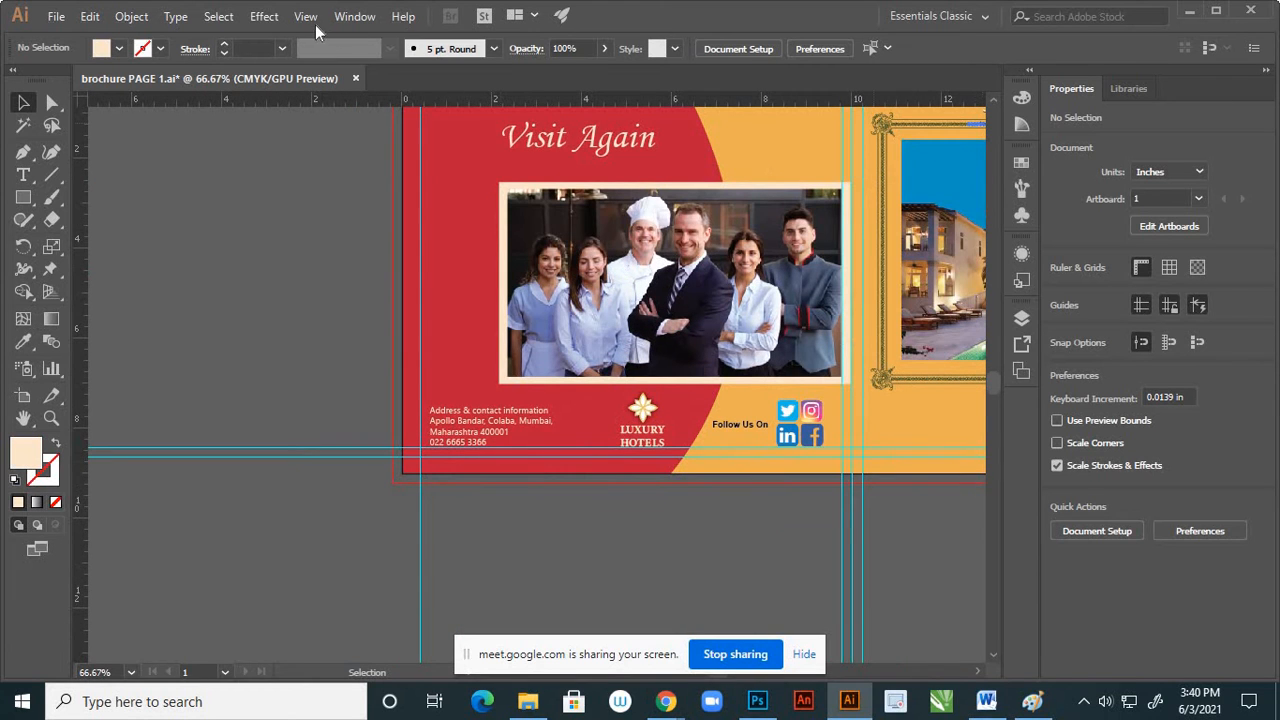
{"action": "left_click", "coordinate": [313, 22]}
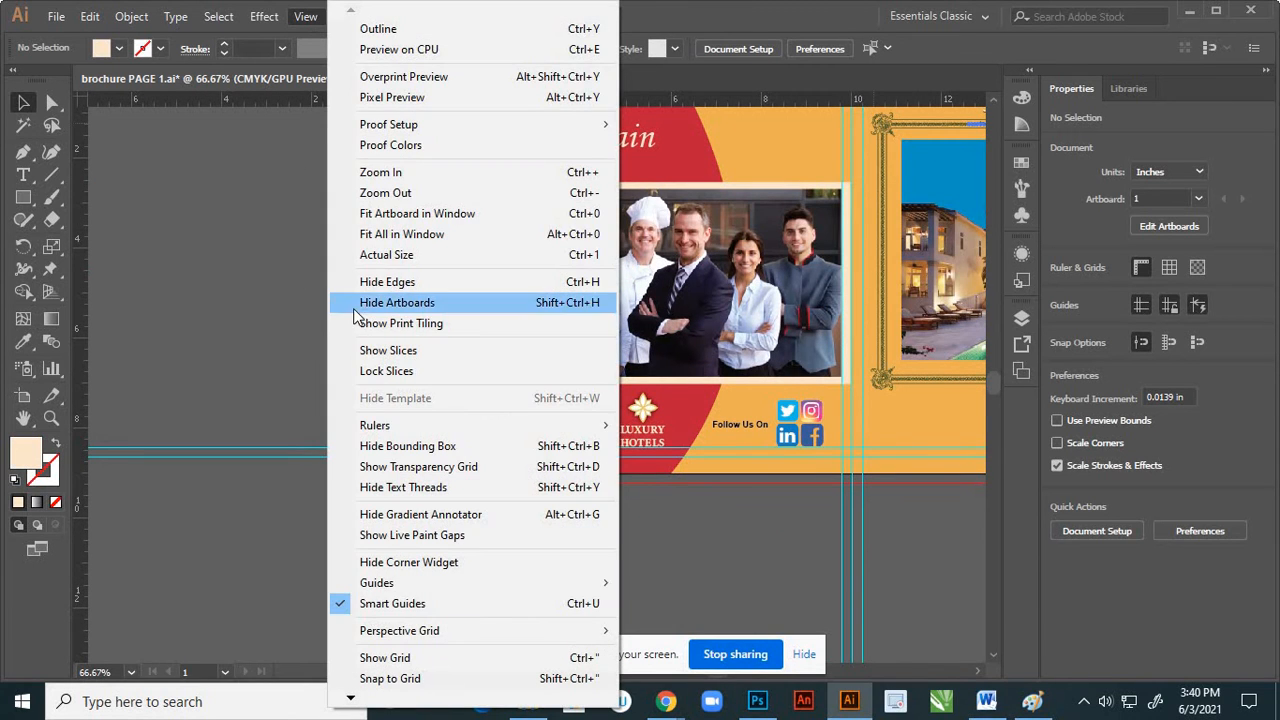
{"action": "left_click", "coordinate": [387, 253]}
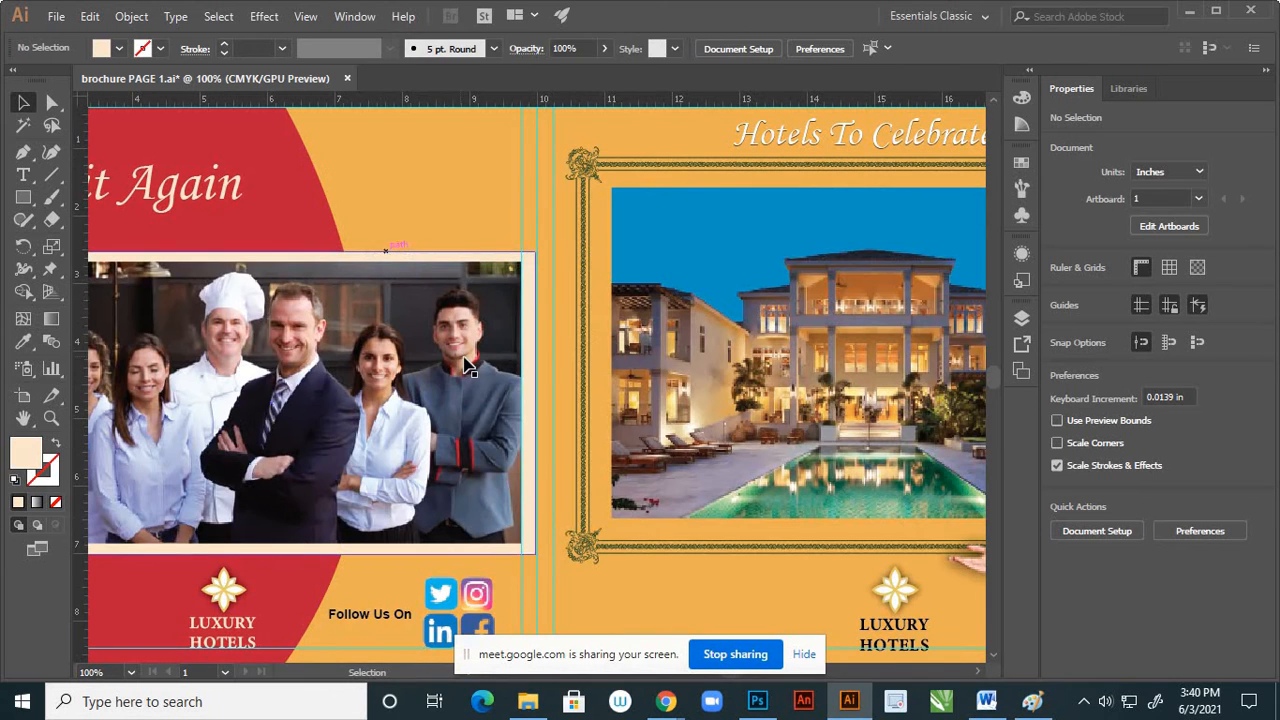
{"action": "key", "text": "h"}
{"action": "left_click_drag", "start_coordinate": [268, 556], "coordinate": [763, 346]}
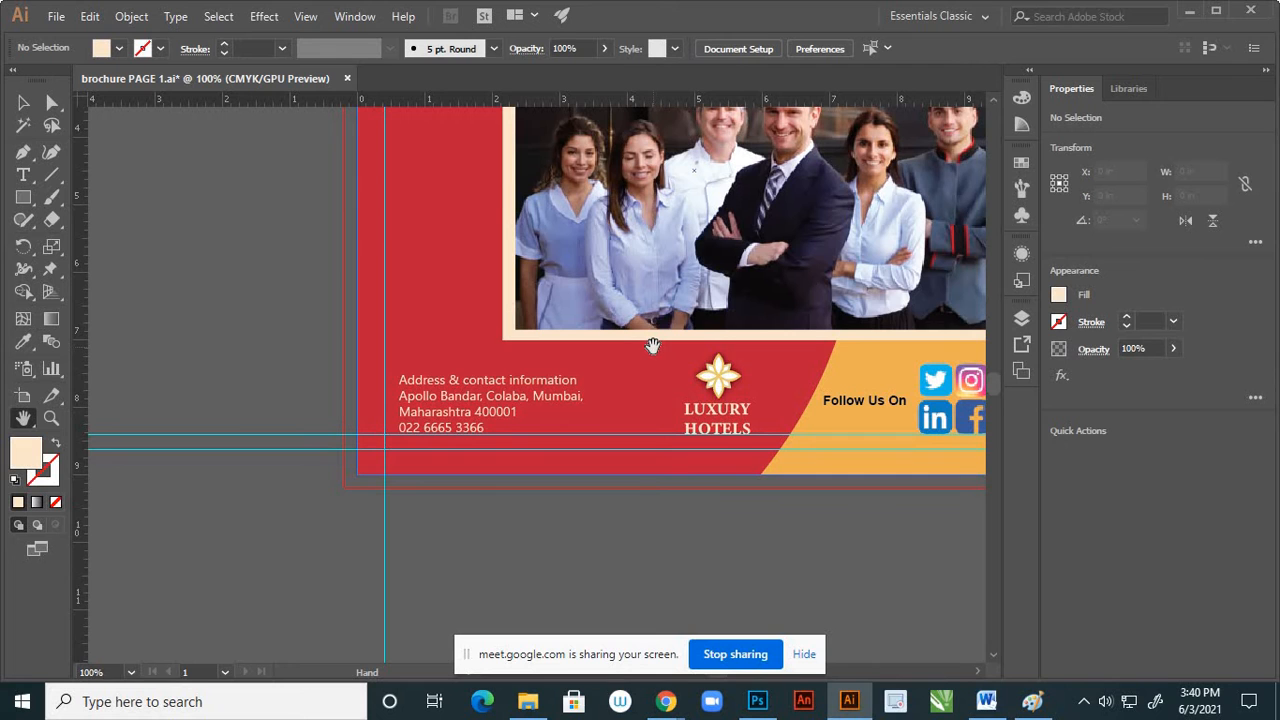
{"action": "left_click_drag", "start_coordinate": [653, 348], "coordinate": [625, 406]}
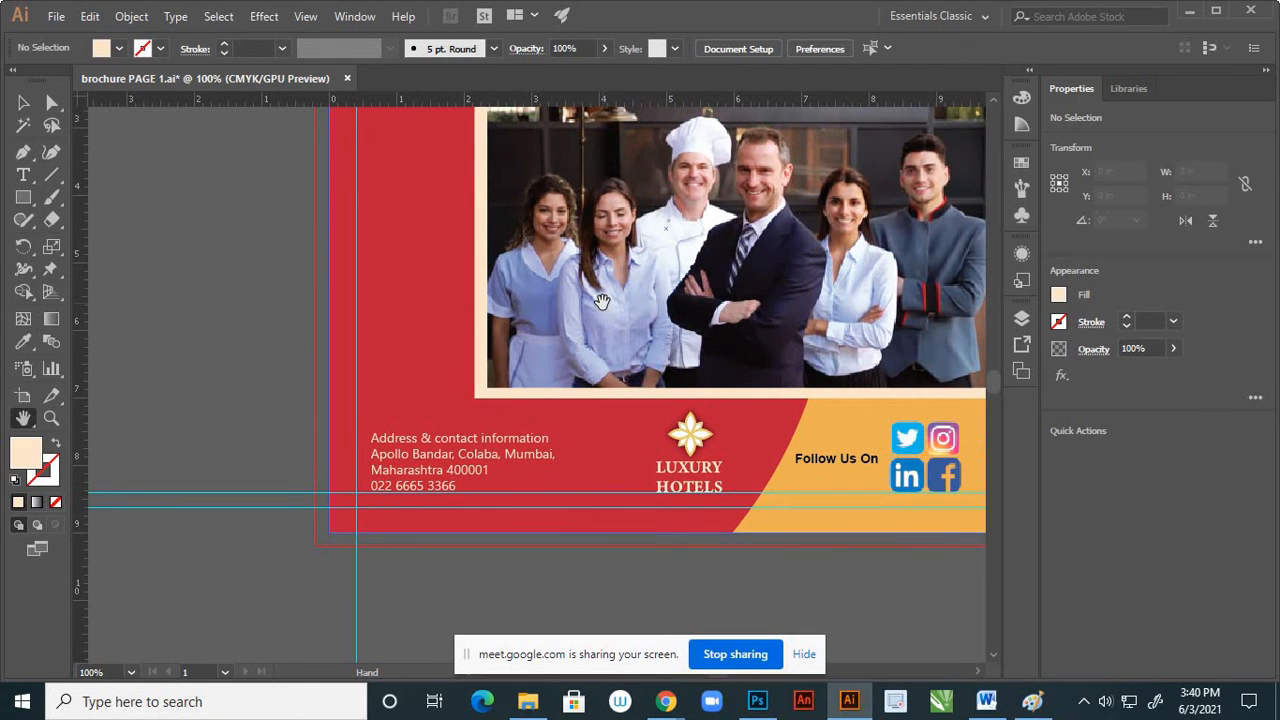
{"action": "left_click_drag", "start_coordinate": [625, 276], "coordinate": [605, 415]}
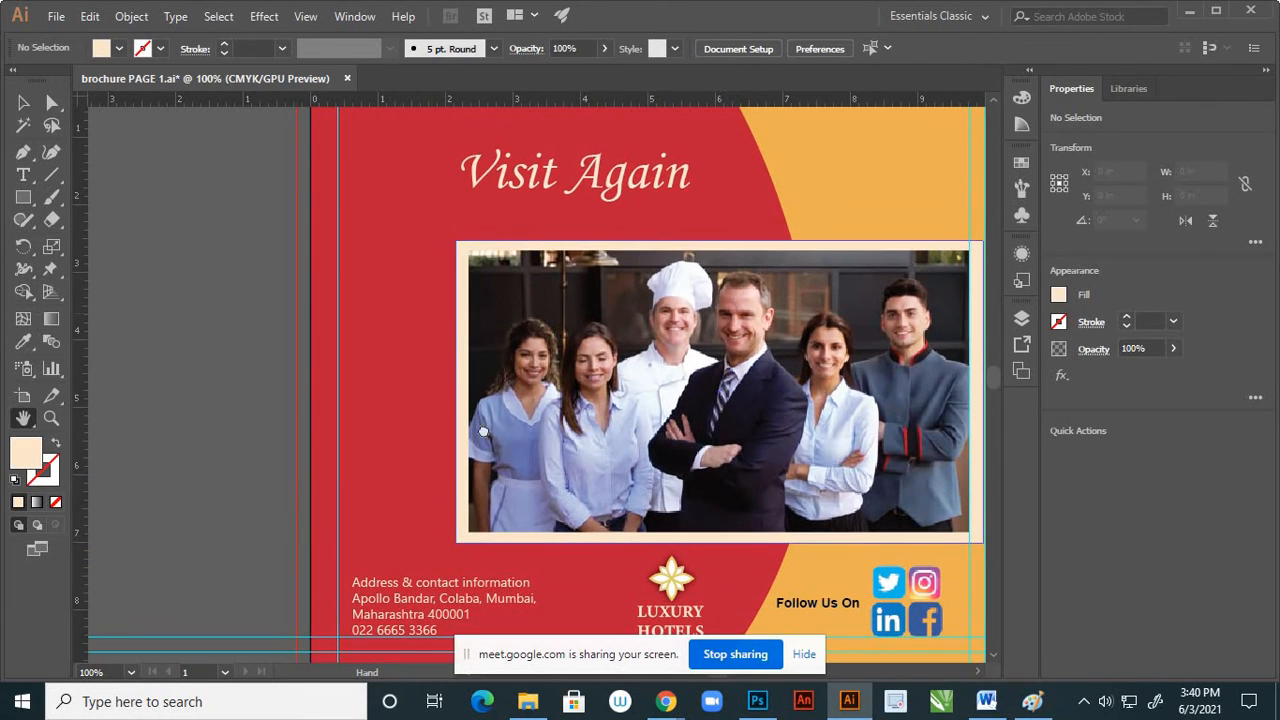
{"action": "left_click_drag", "start_coordinate": [483, 431], "coordinate": [571, 369]}
{"action": "left_click_drag", "start_coordinate": [559, 452], "coordinate": [580, 352]}
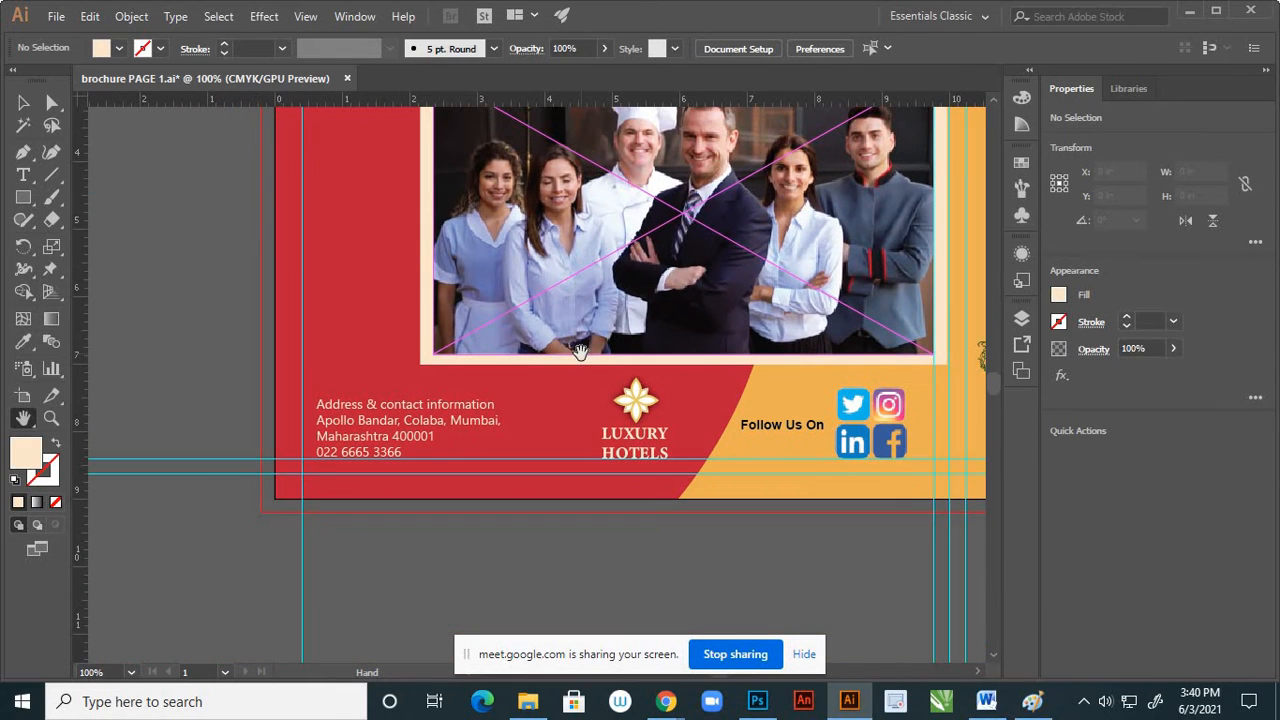
Set the contact text block's font size to 18 pt and deselect it
{"action": "left_click", "coordinate": [23, 102]}
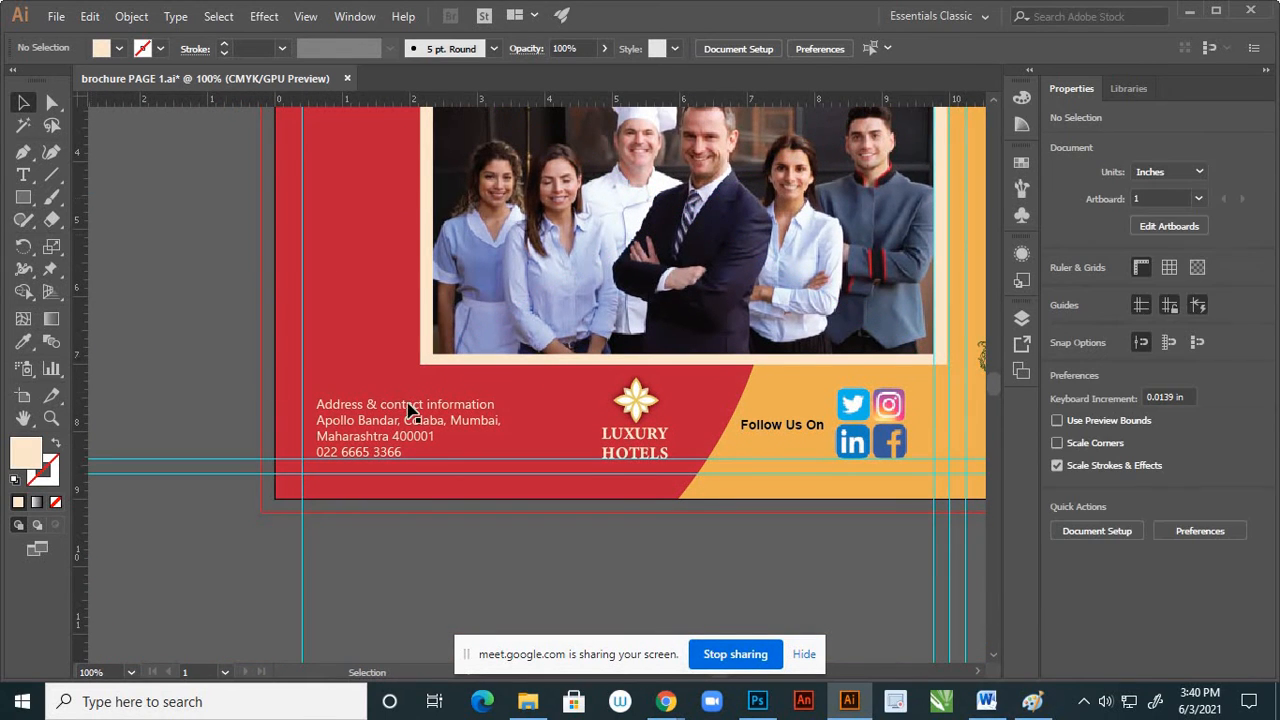
{"action": "left_click", "coordinate": [412, 411]}
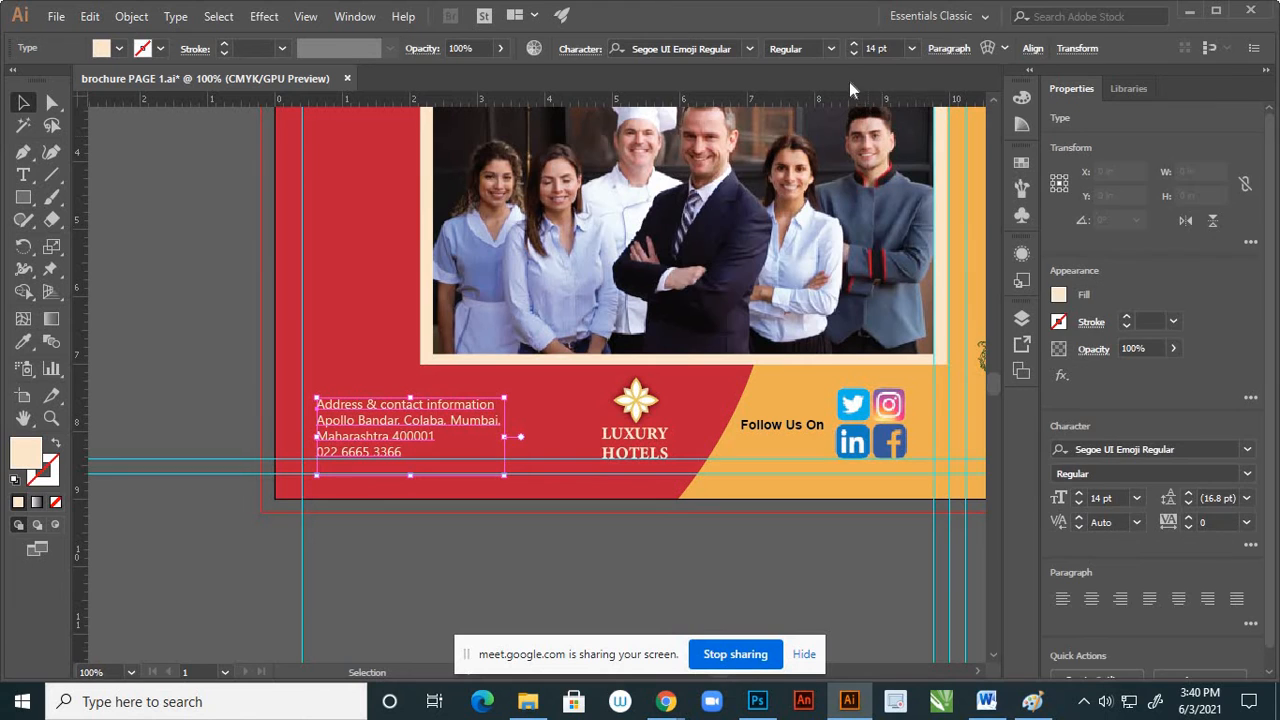
{"action": "left_click", "coordinate": [912, 48]}
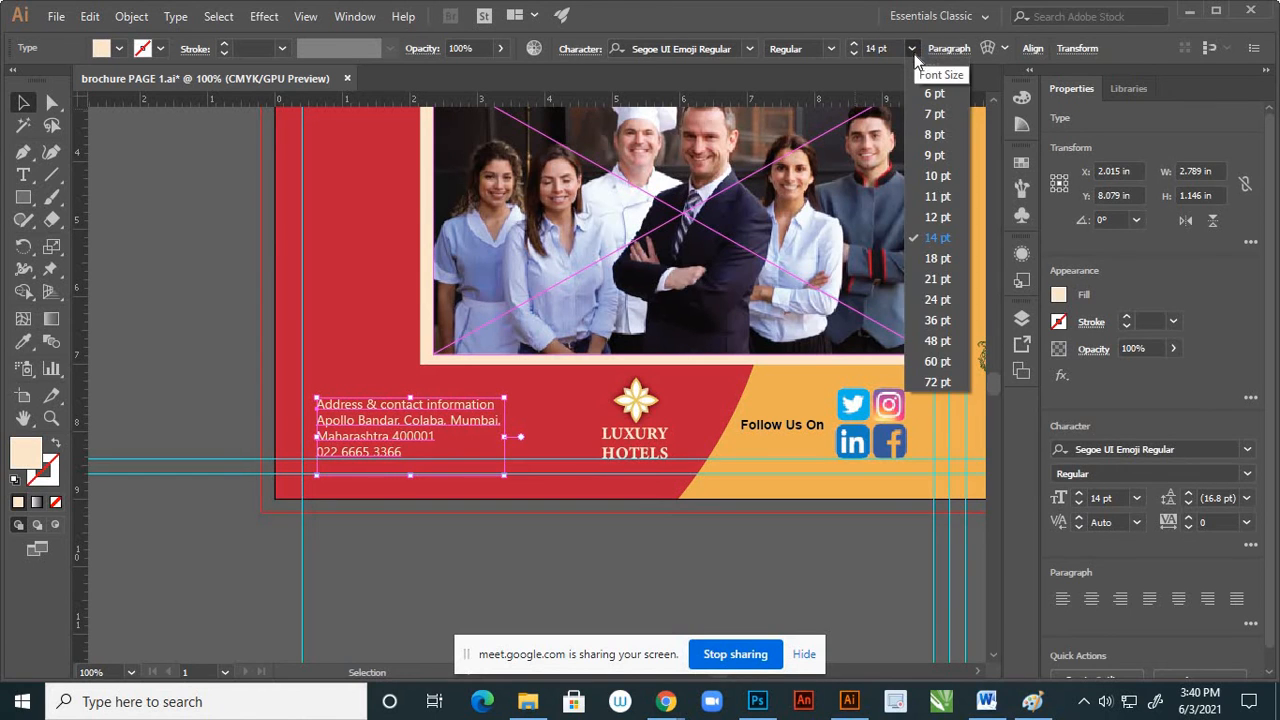
{"action": "left_click", "coordinate": [937, 259]}
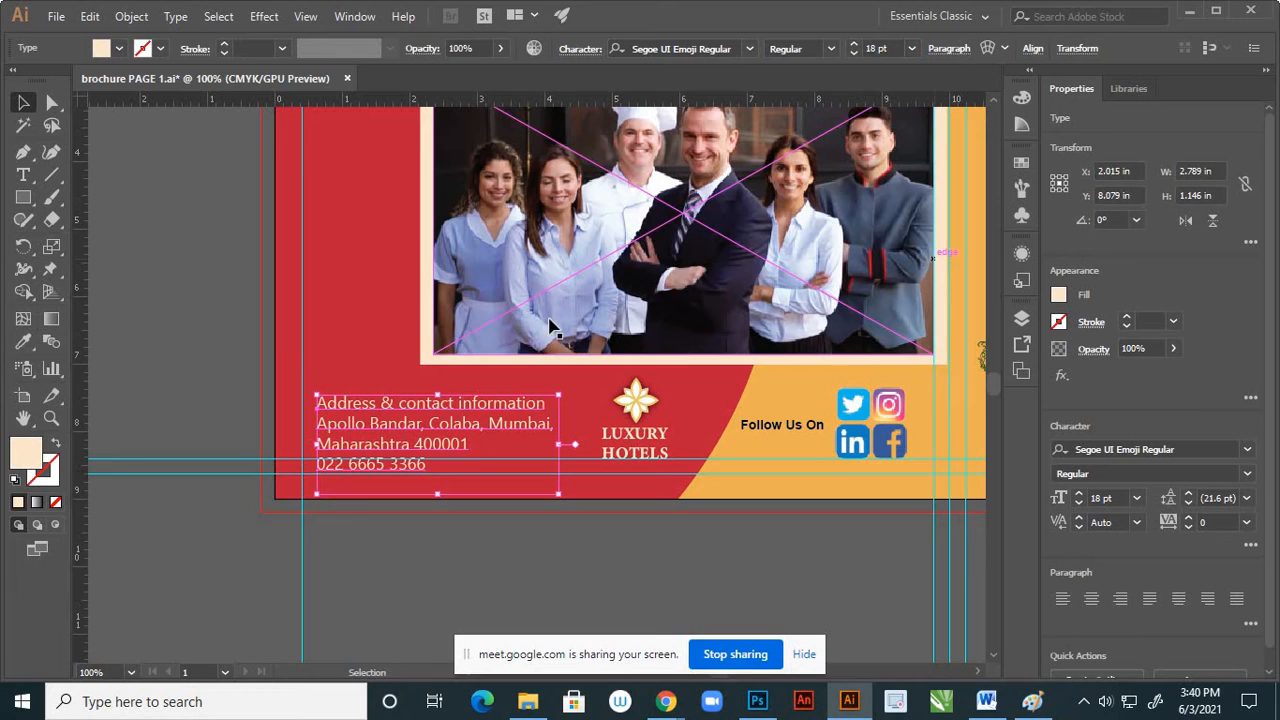
{"action": "left_click", "coordinate": [201, 297]}
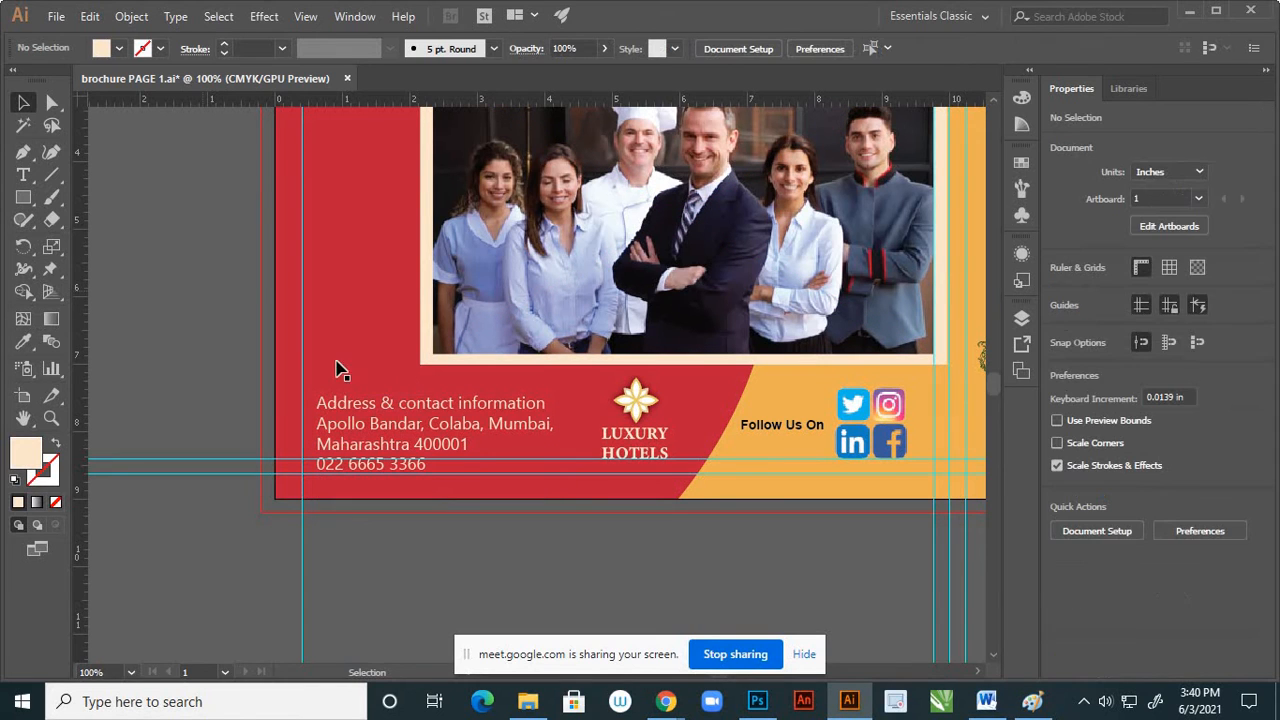
Nudge the contact text block up to Y 8.015 in so its last line sits on the lower margin guide, then deselect it
{"action": "left_click", "coordinate": [448, 410]}
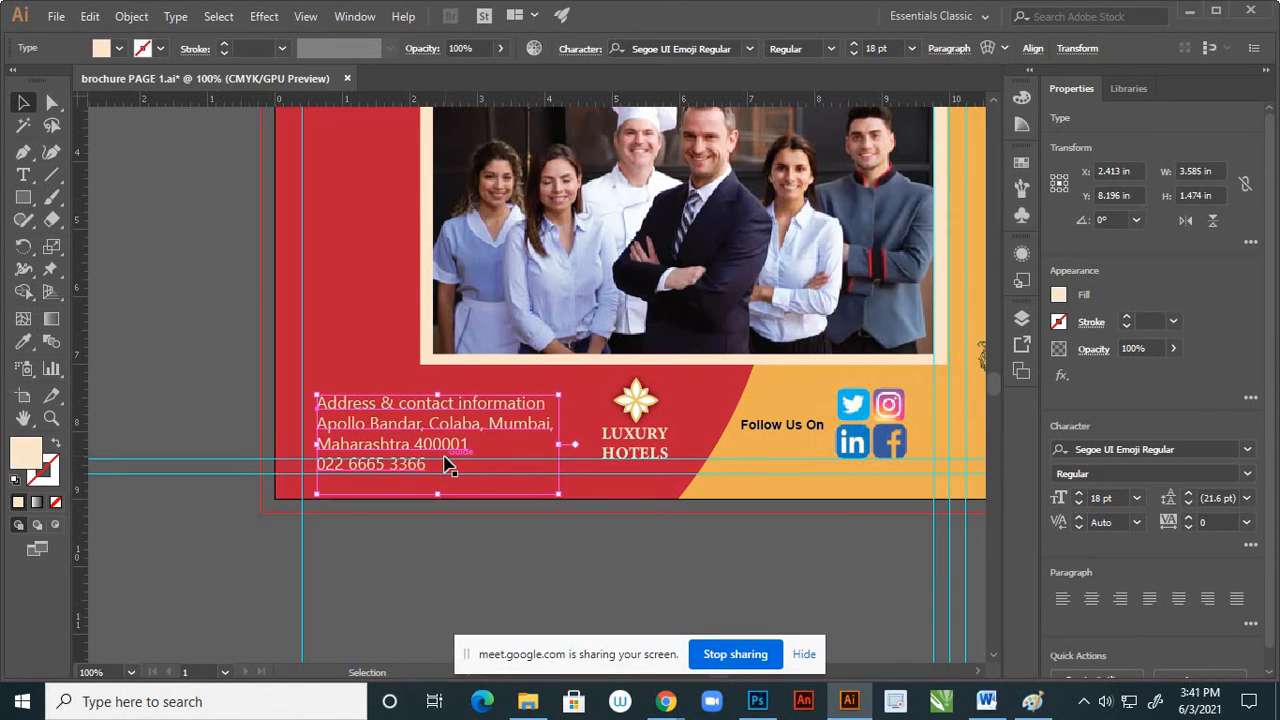
{"action": "key", "text": "Up"}
{"action": "key", "text": "Up"}
{"action": "key", "text": "Up"}
{"action": "key", "text": "Up"}
{"action": "key", "text": "Up"}
{"action": "key", "text": "Up"}
{"action": "key", "text": "Up"}
{"action": "key", "text": "Up"}
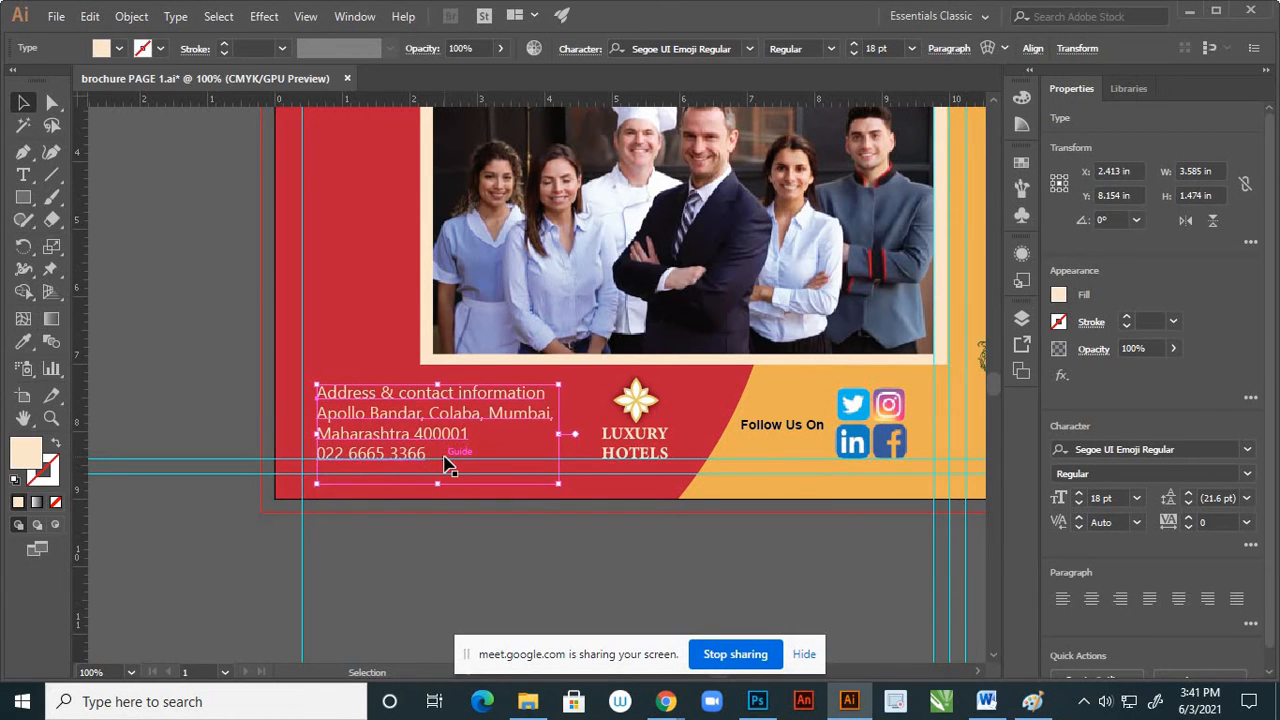
{"action": "key", "text": "Up"}
{"action": "key", "text": "Up"}
{"action": "left_click", "coordinate": [229, 386]}
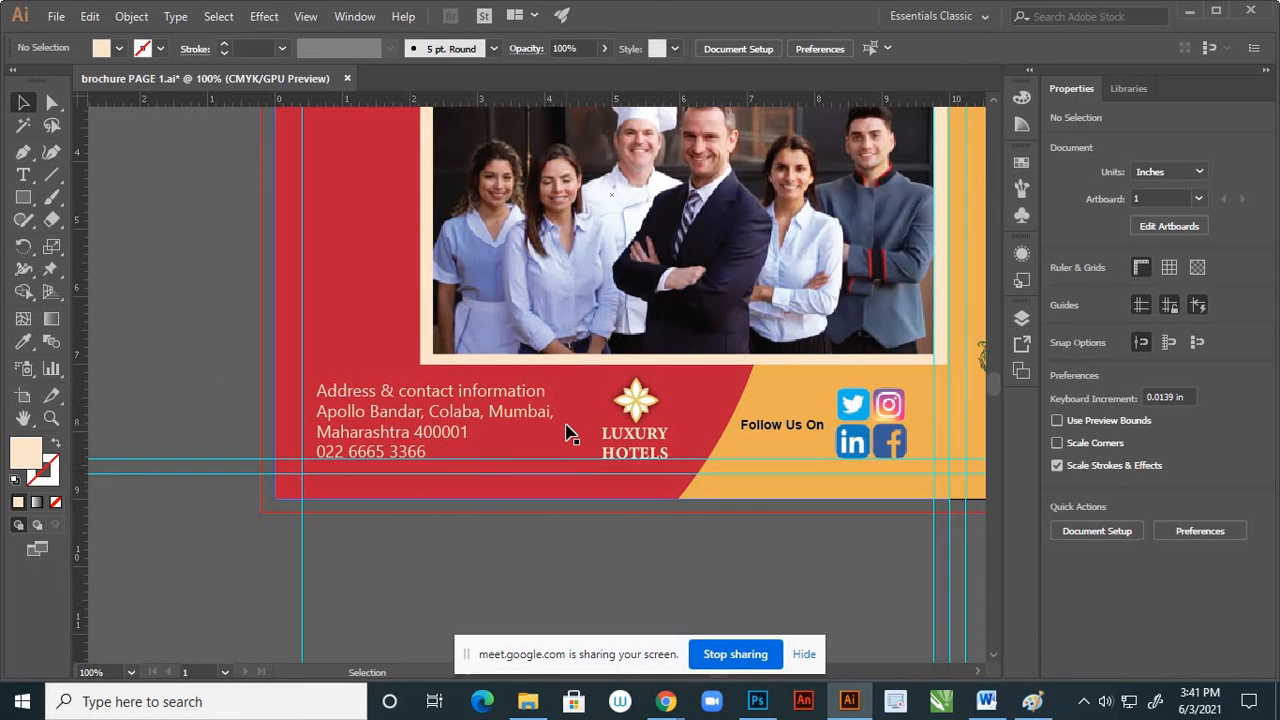
Shift the "Visit Again" heading slightly to X 3.824 in, Y 1.547 in, lining its start up with the photo frame's left edge
{"action": "scroll", "coordinate": [571, 425], "scroll_direction": "down", "scroll_amount": 2}
{"action": "scroll", "coordinate": [597, 497], "scroll_direction": "down", "scroll_amount": 1}
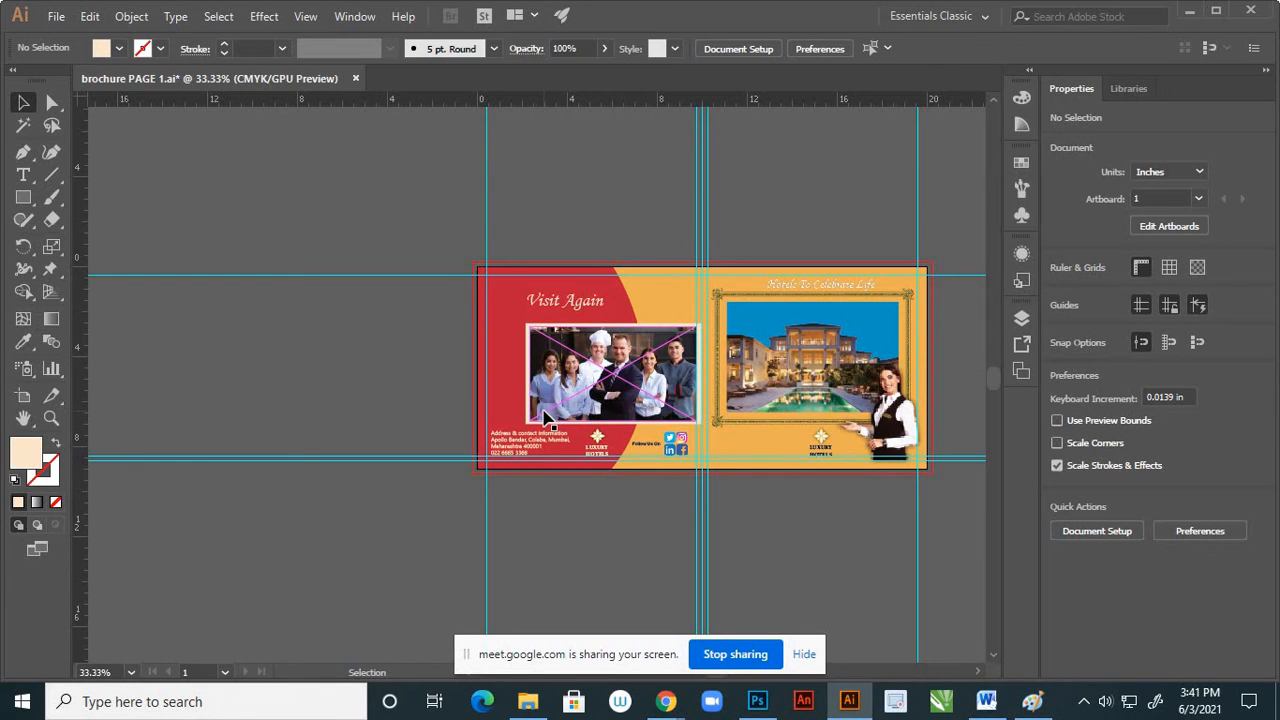
{"action": "scroll", "coordinate": [545, 418], "scroll_direction": "up", "scroll_amount": 1}
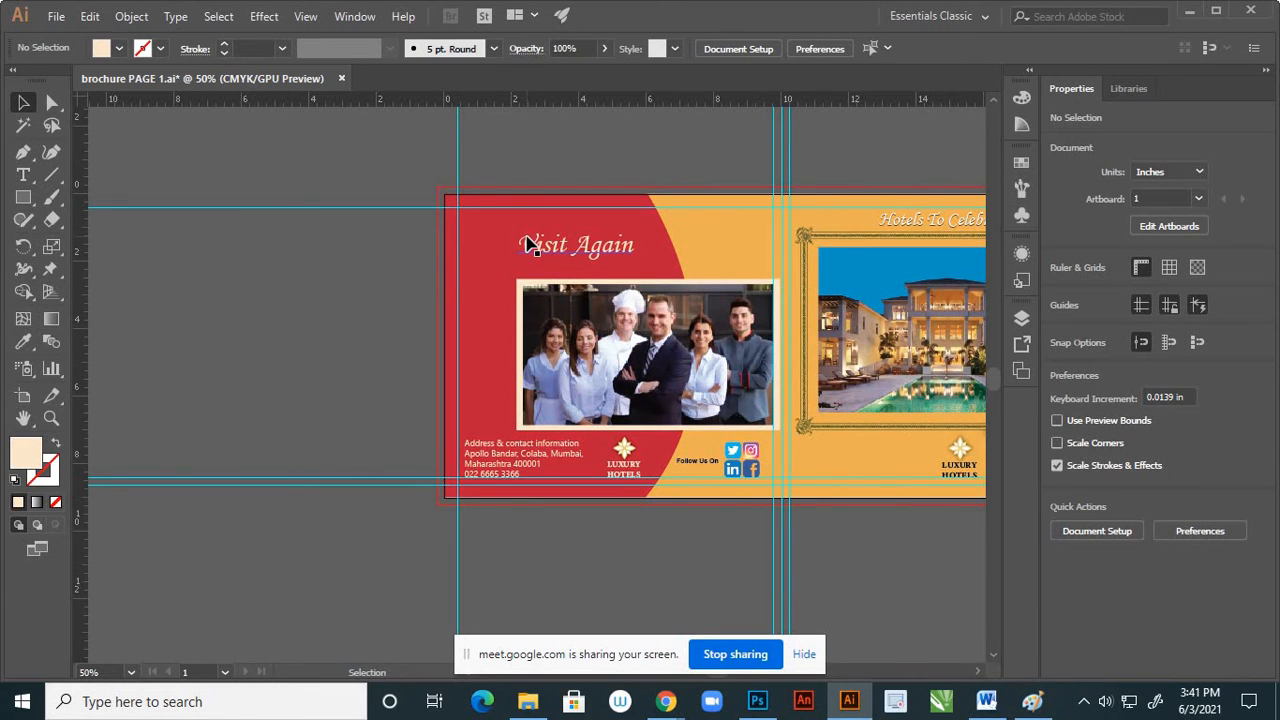
{"action": "scroll", "coordinate": [527, 252], "scroll_direction": "up", "scroll_amount": 2}
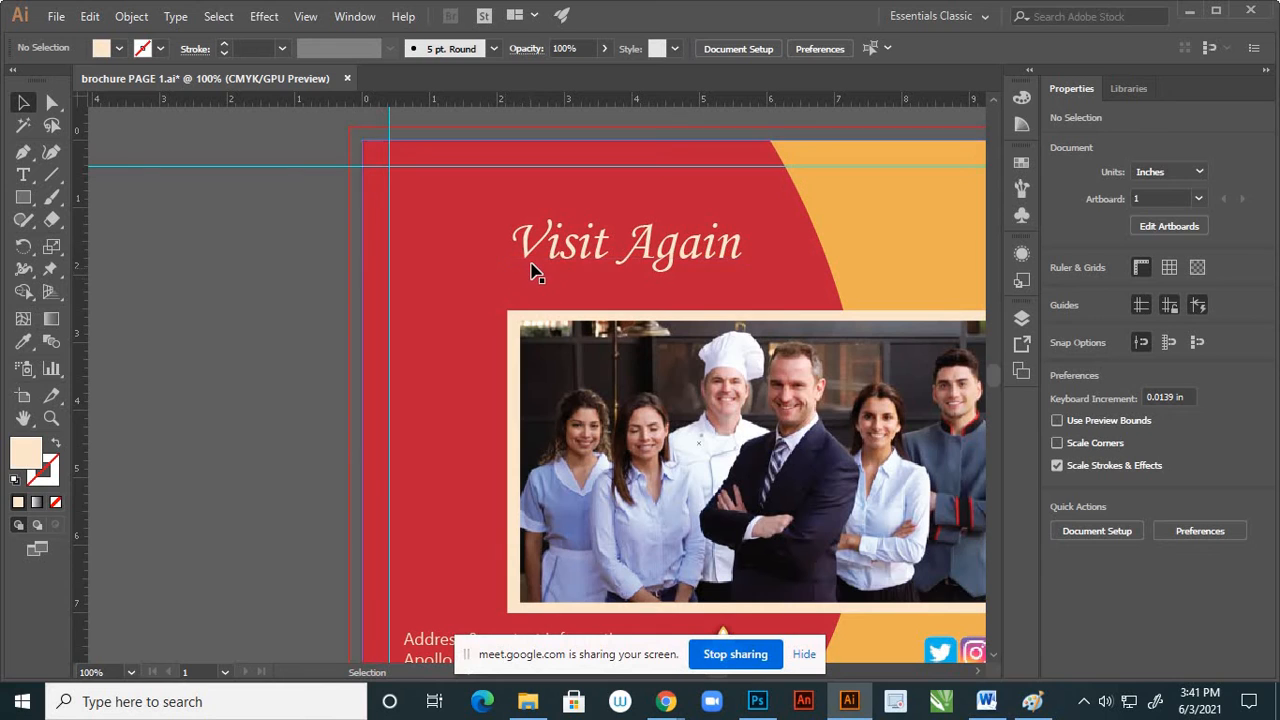
{"action": "left_click_drag", "start_coordinate": [530, 262], "coordinate": [524, 259]}
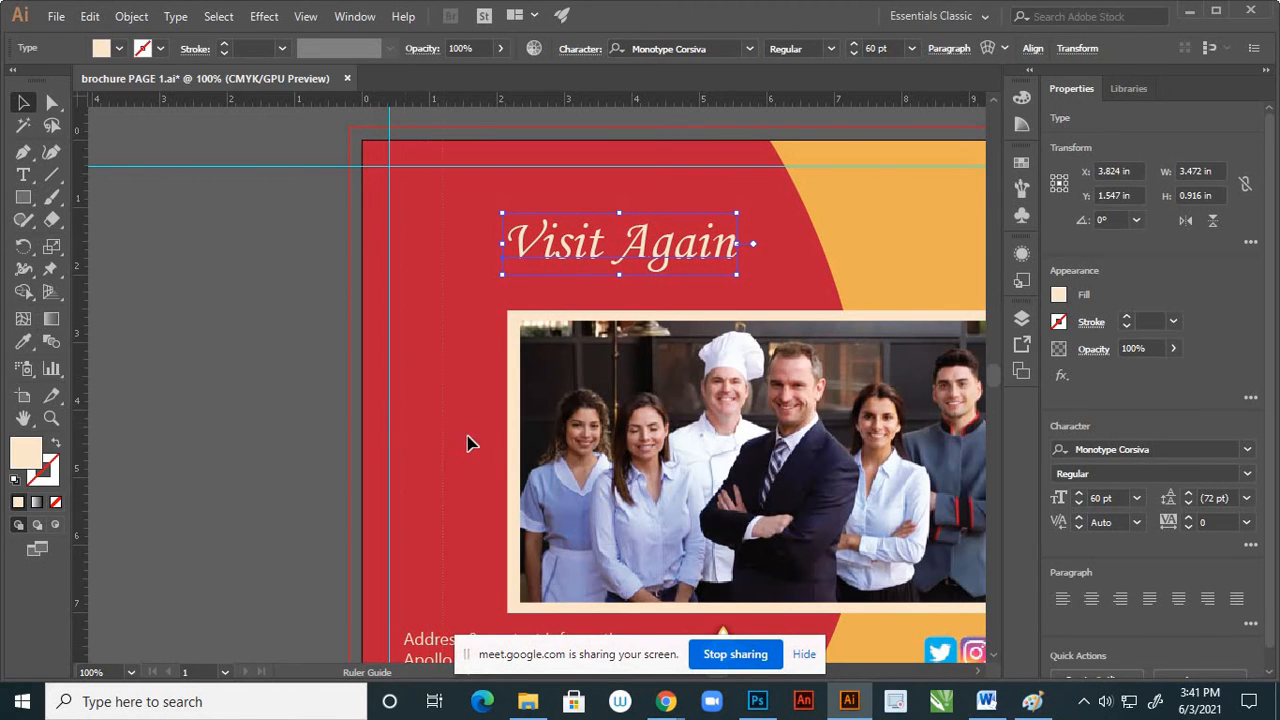
Check the heading's alignment against a vertical guide placed at the photo frame's left edge, X 2.157 in, and delete the guide
{"action": "left_click", "coordinate": [507, 452]}
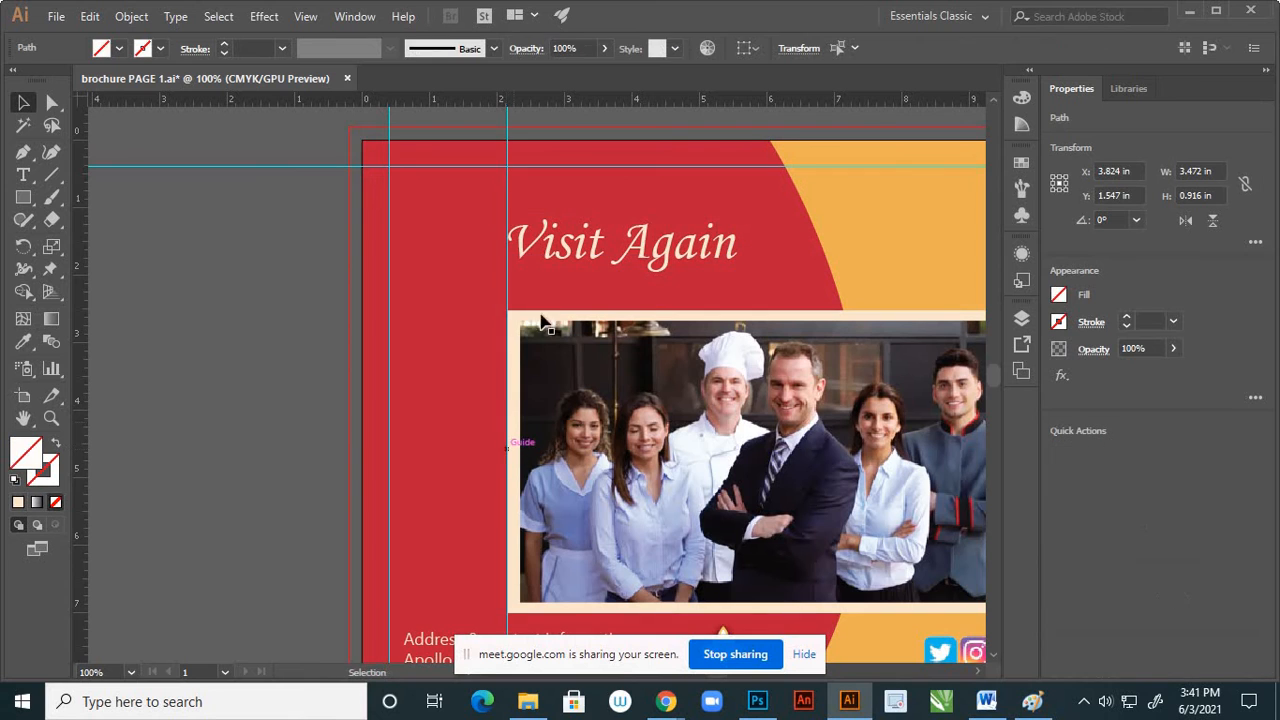
{"action": "scroll", "coordinate": [540, 255], "scroll_direction": "up", "scroll_amount": 5}
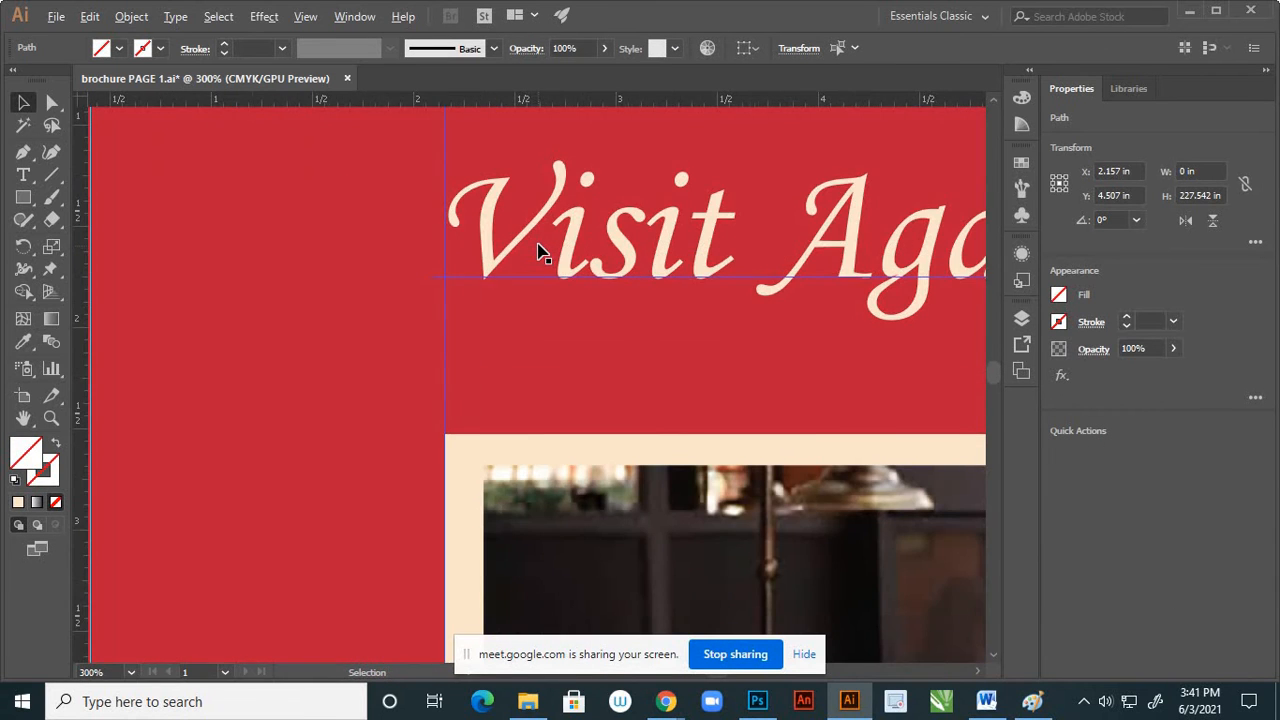
{"action": "scroll", "coordinate": [537, 250], "scroll_direction": "down", "scroll_amount": 4}
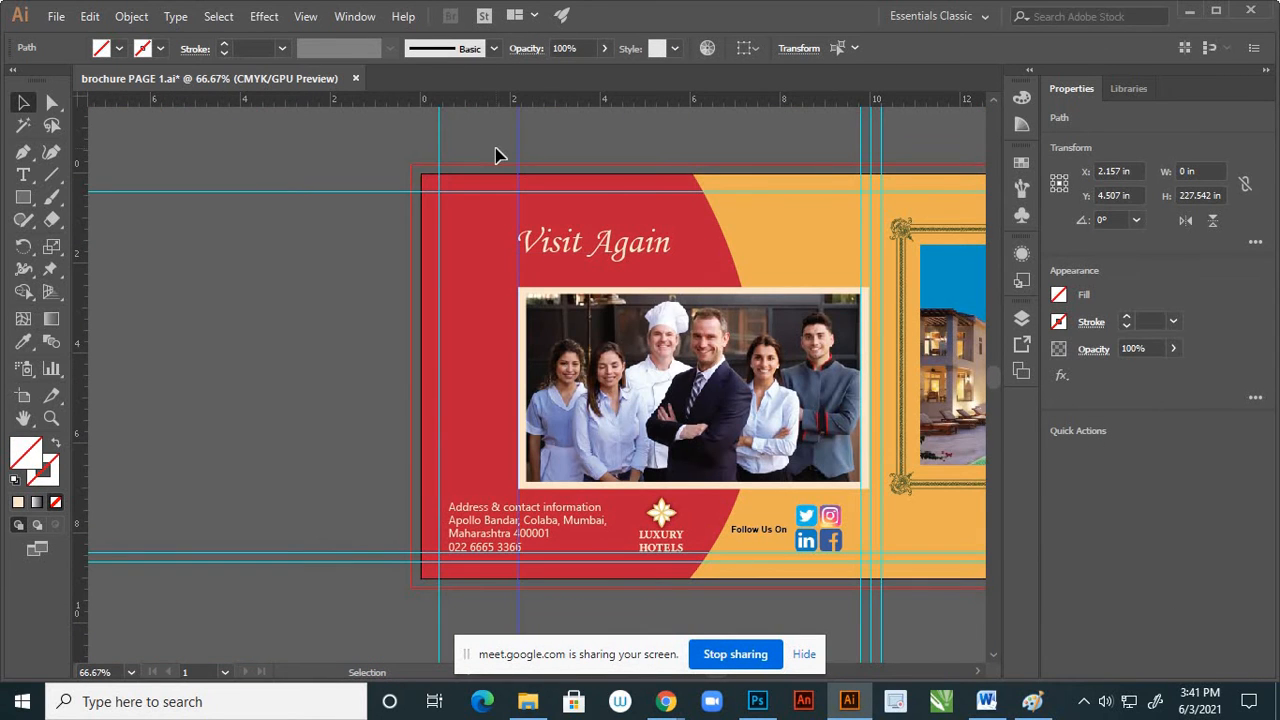
{"action": "key", "text": "Delete"}
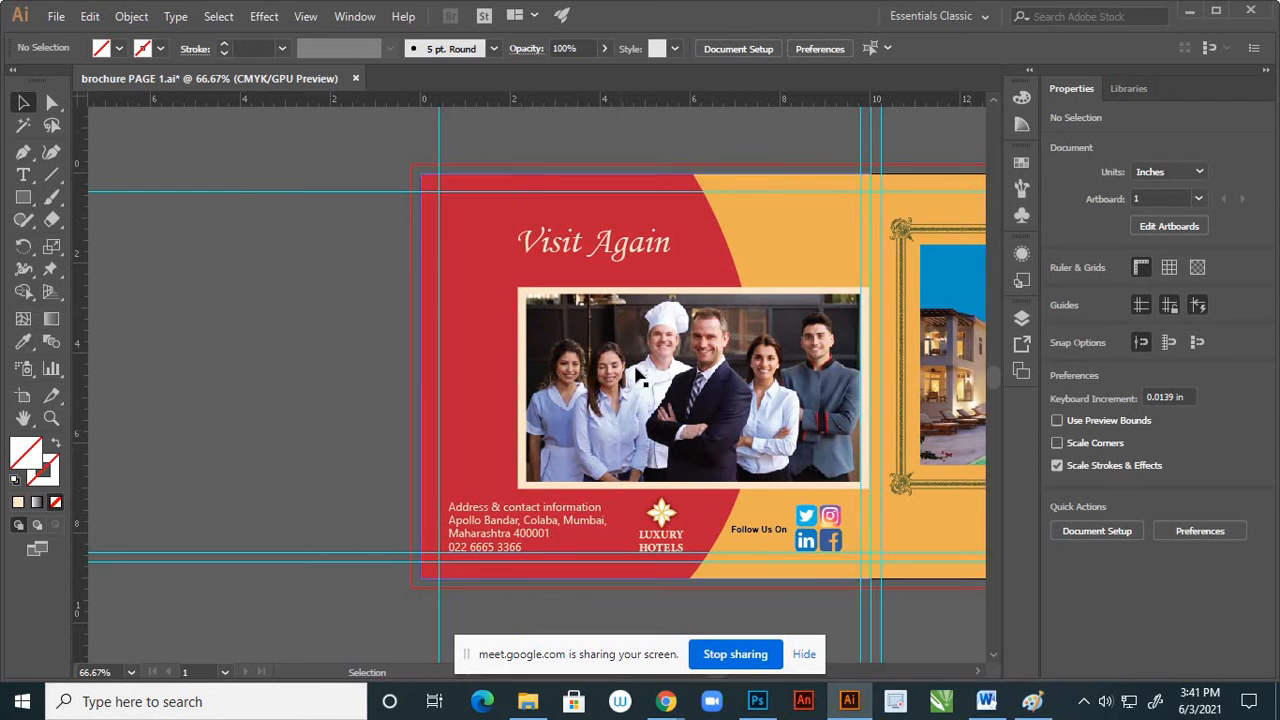
Right-align the contact text and move the block back onto page 4 beside the logo, at X 2.661 in, Y 8.058 in
{"action": "scroll", "coordinate": [625, 380], "scroll_direction": "down", "scroll_amount": 3}
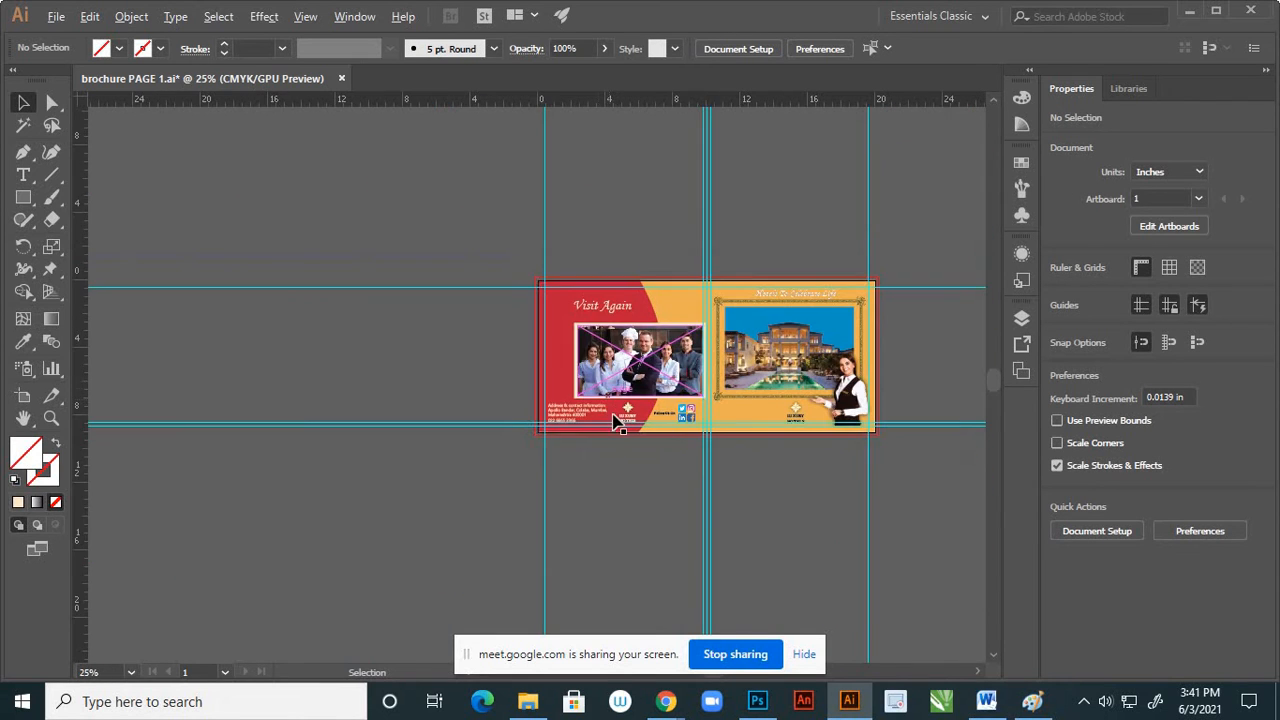
{"action": "scroll", "coordinate": [607, 410], "scroll_direction": "up", "scroll_amount": 1}
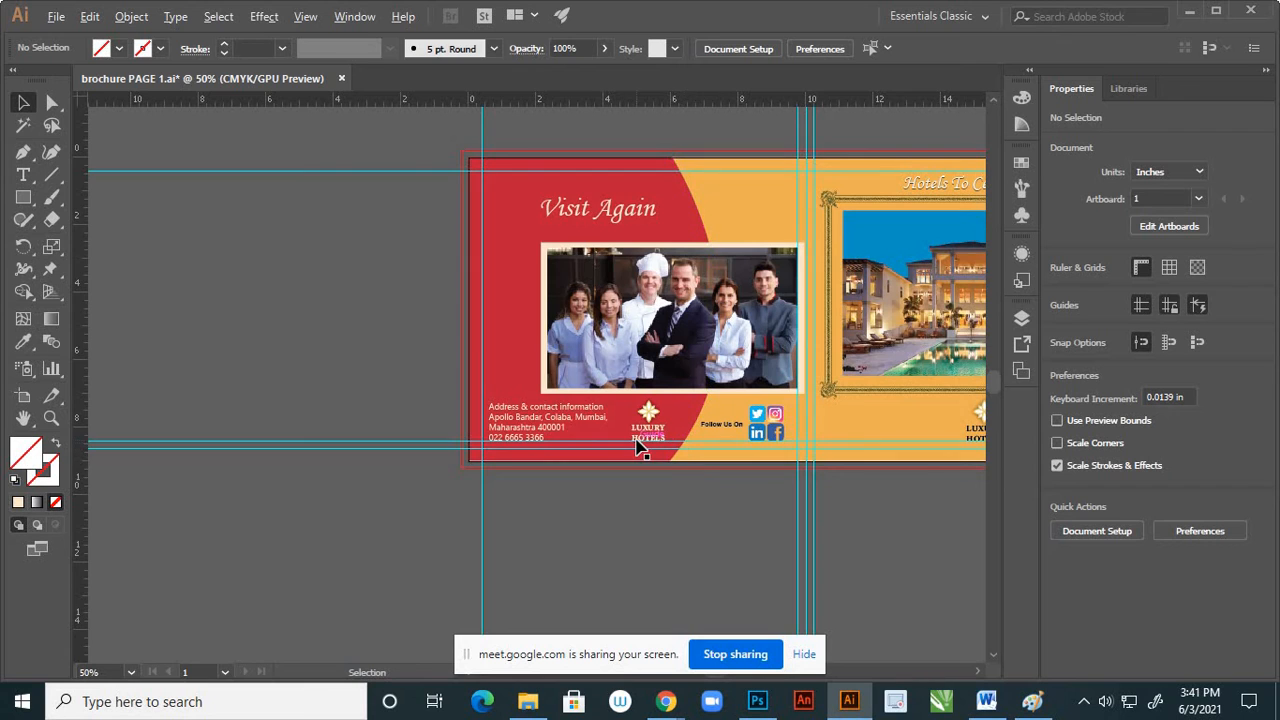
{"action": "scroll", "coordinate": [640, 505], "scroll_direction": "up", "scroll_amount": 1}
{"action": "left_click", "coordinate": [510, 418]}
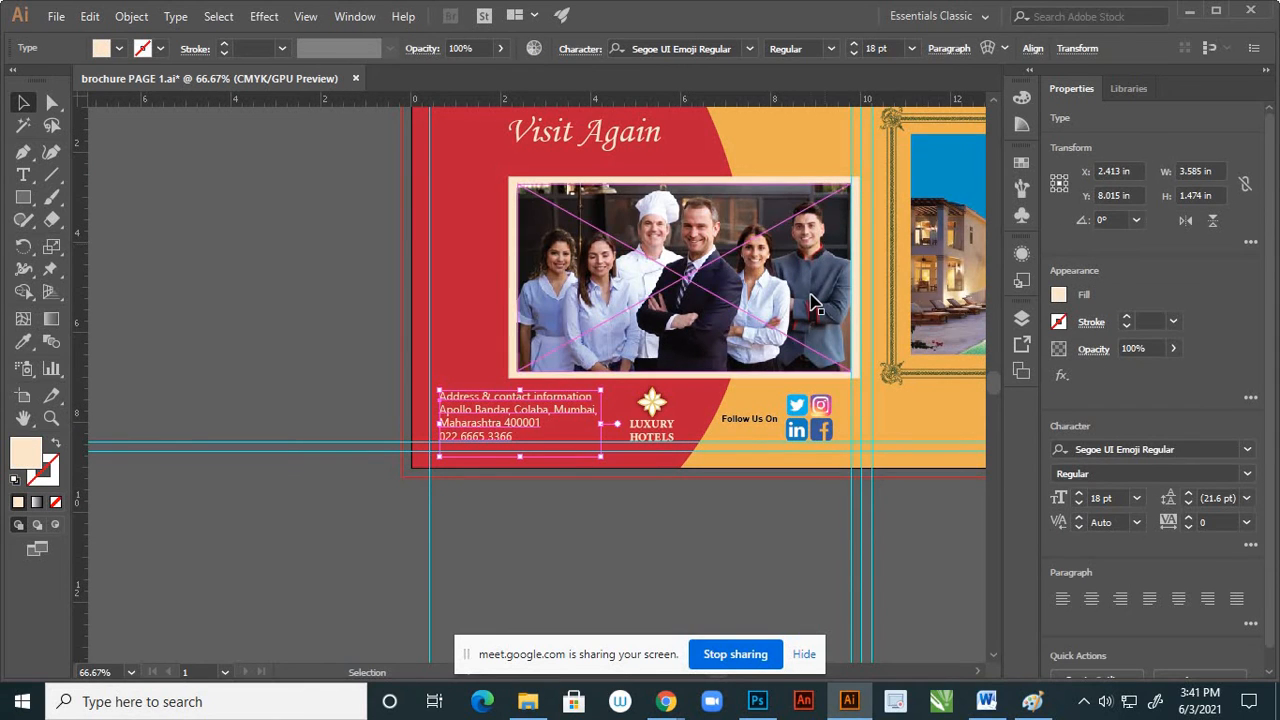
{"action": "left_click", "coordinate": [1122, 598]}
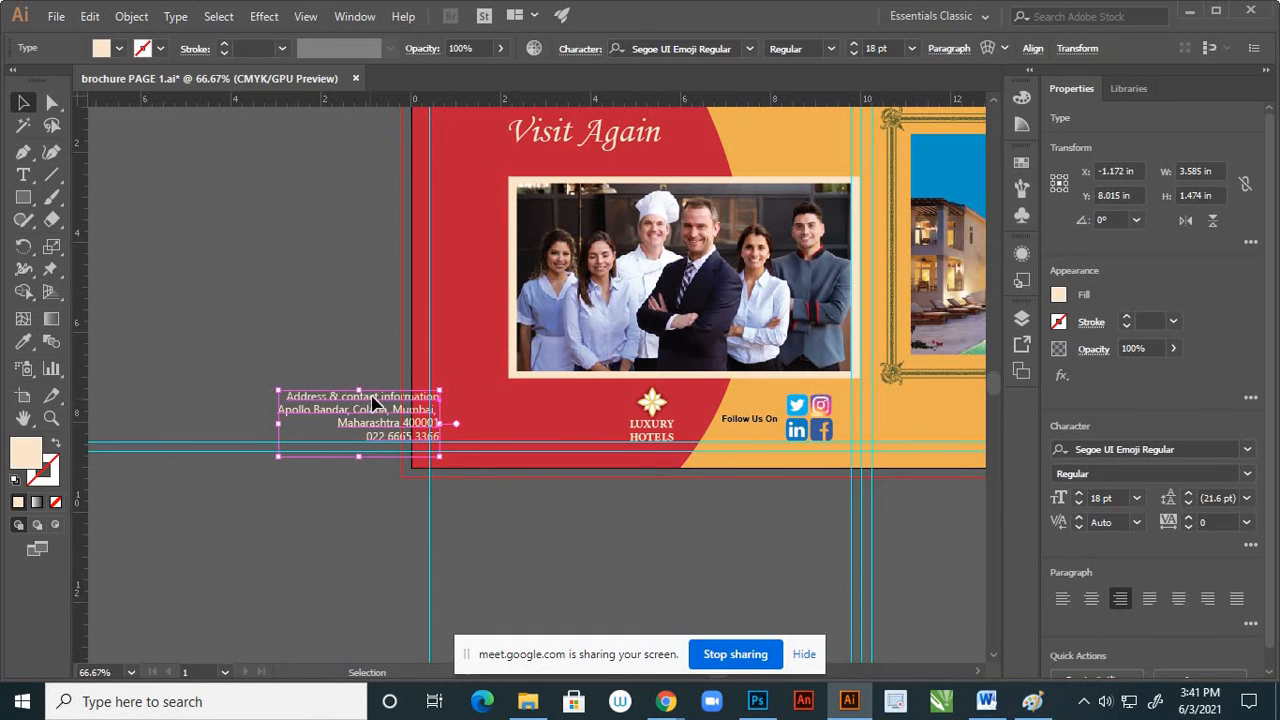
{"action": "left_click_drag", "start_coordinate": [373, 403], "coordinate": [605, 415]}
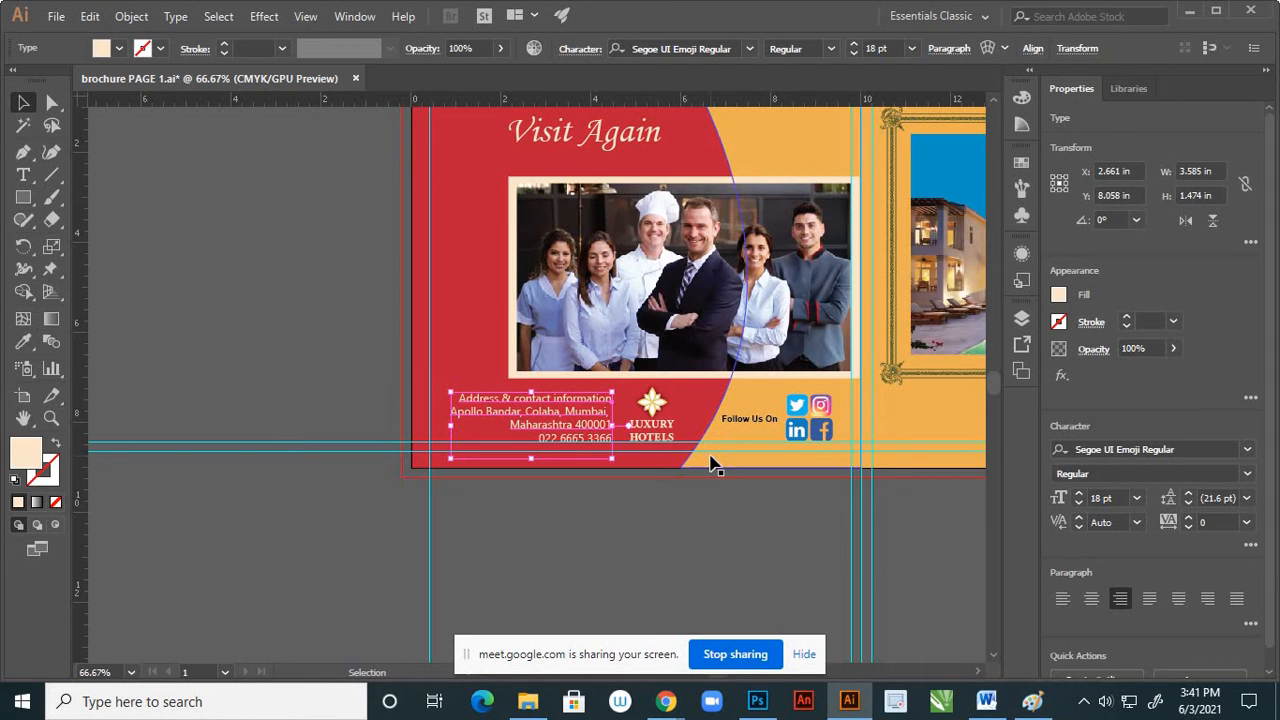
Deselect the contact text and examine how its right-aligned lines sit with the logo and photo on page 4
{"action": "left_click", "coordinate": [651, 524]}
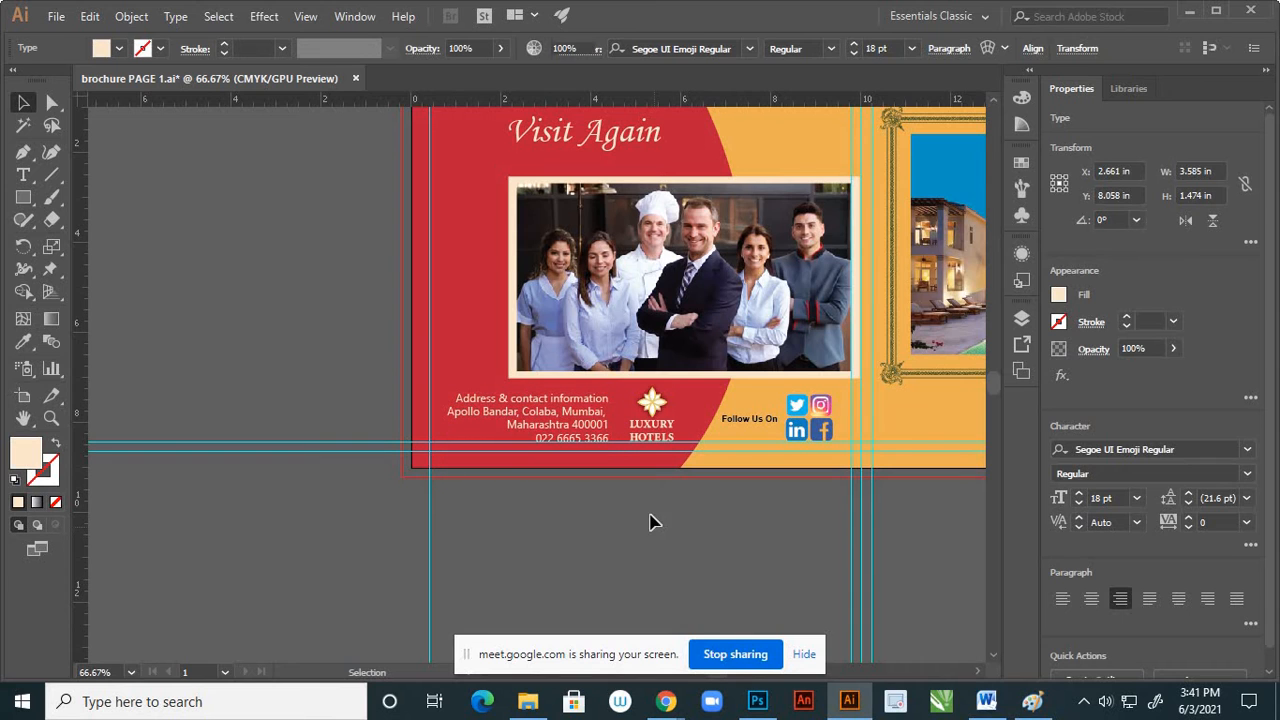
{"action": "scroll", "coordinate": [601, 488], "scroll_direction": "down", "scroll_amount": 2}
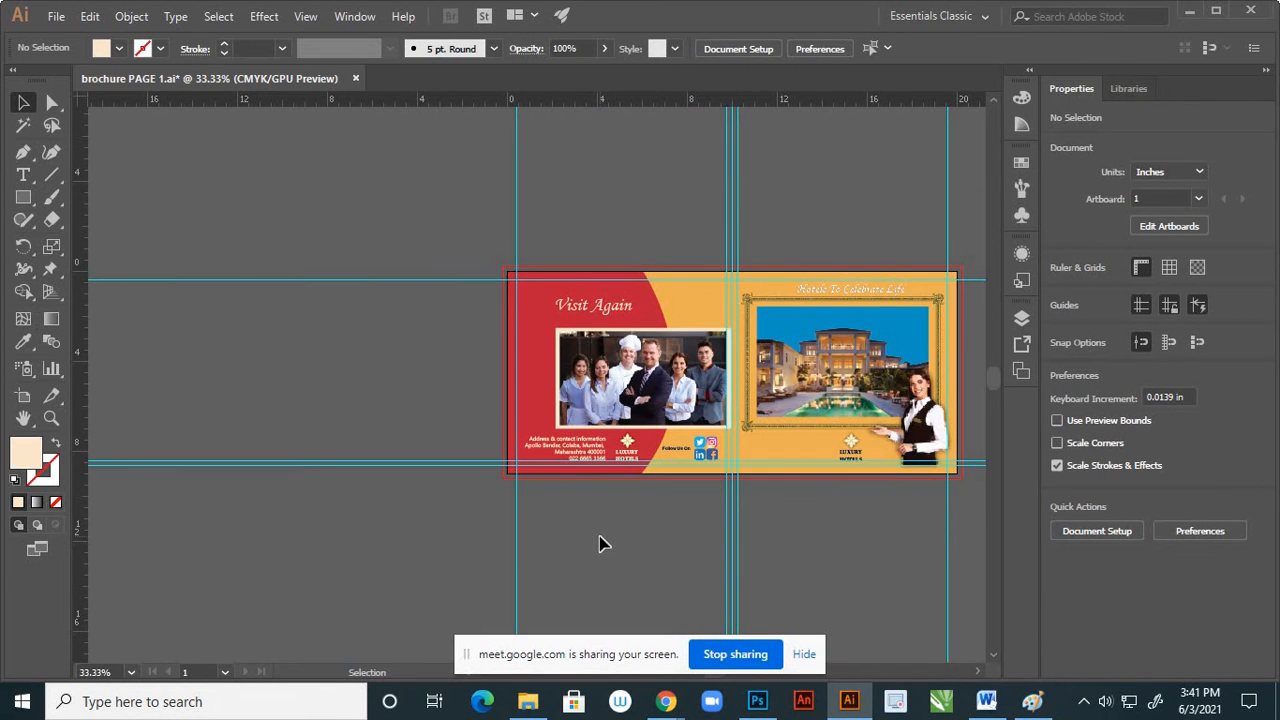
{"action": "scroll", "coordinate": [604, 538], "scroll_direction": "up", "scroll_amount": 1}
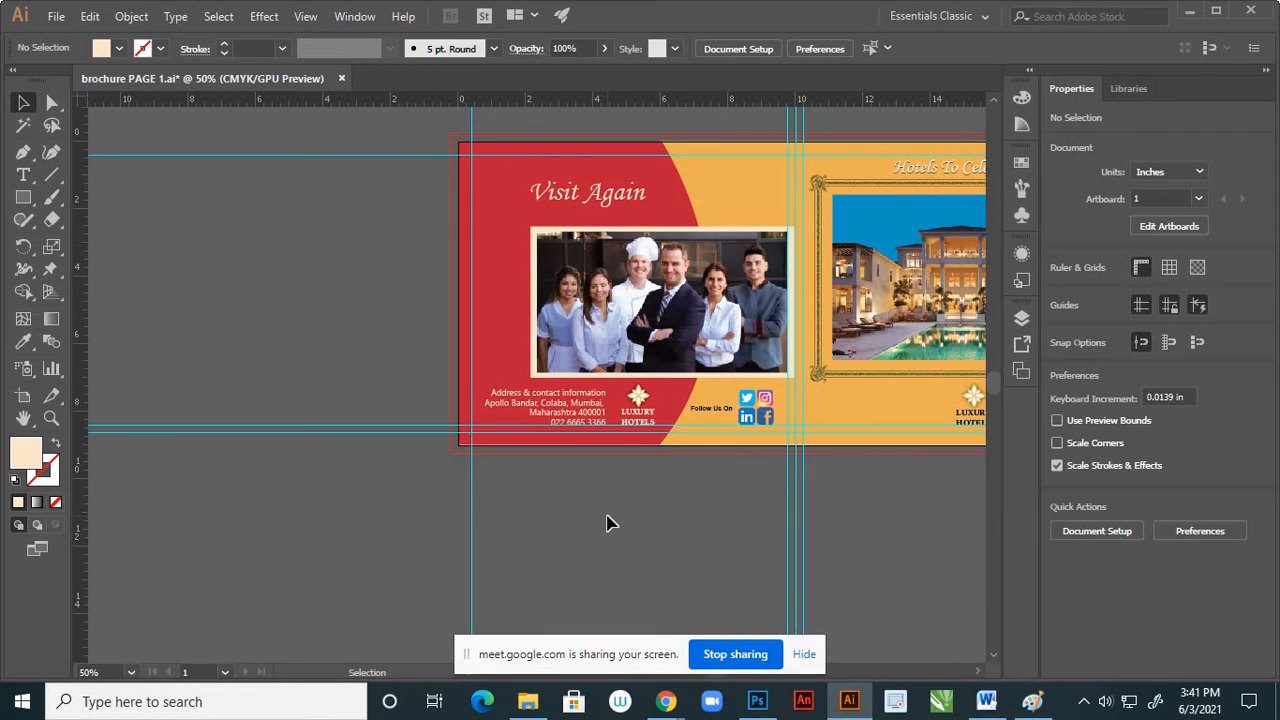
{"action": "scroll", "coordinate": [608, 514], "scroll_direction": "up", "scroll_amount": 1}
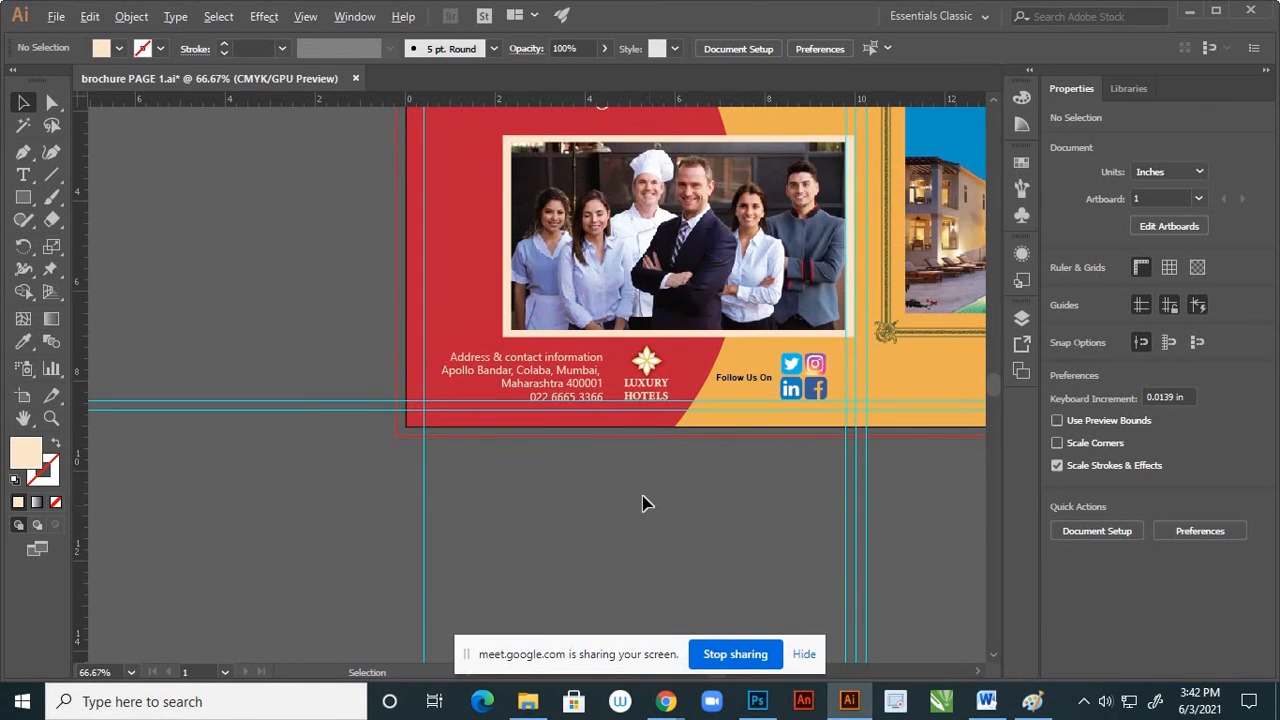
{"action": "scroll", "coordinate": [643, 503], "scroll_direction": "down", "scroll_amount": 2}
{"action": "scroll", "coordinate": [651, 479], "scroll_direction": "up", "scroll_amount": 2}
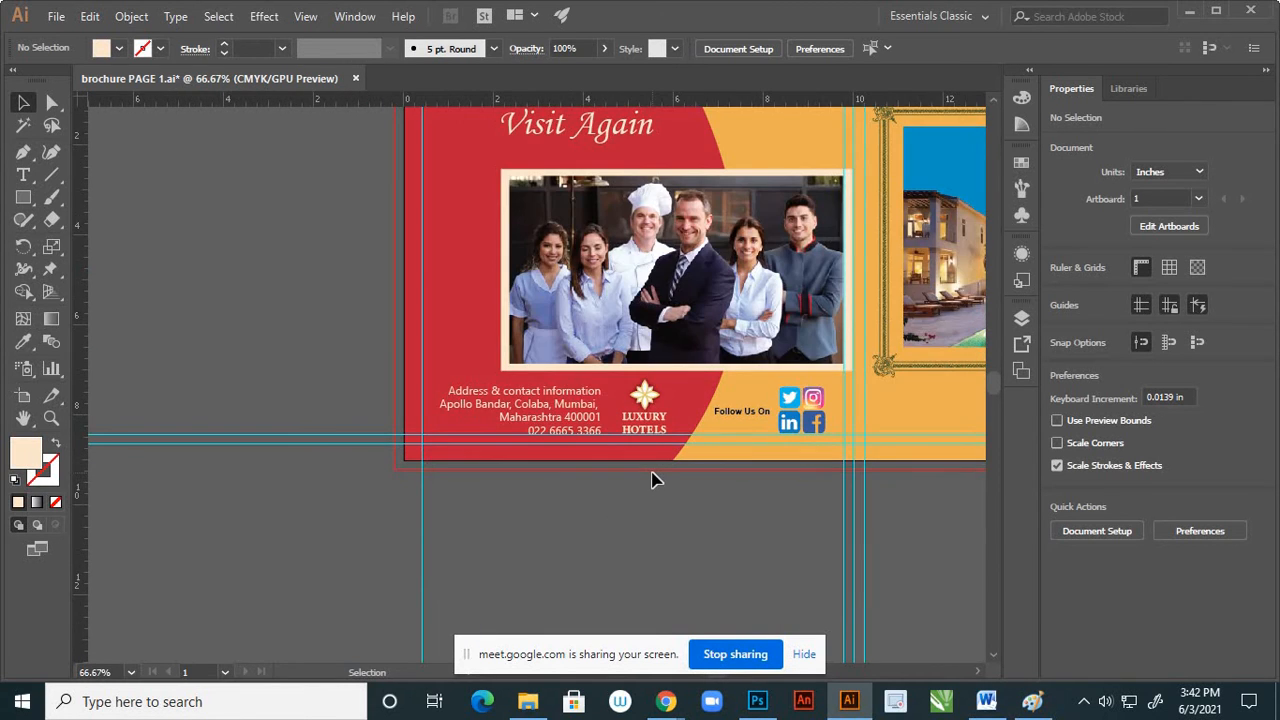
{"action": "scroll", "coordinate": [578, 497], "scroll_direction": "down", "scroll_amount": 2}
{"action": "scroll", "coordinate": [586, 495], "scroll_direction": "up", "scroll_amount": 2}
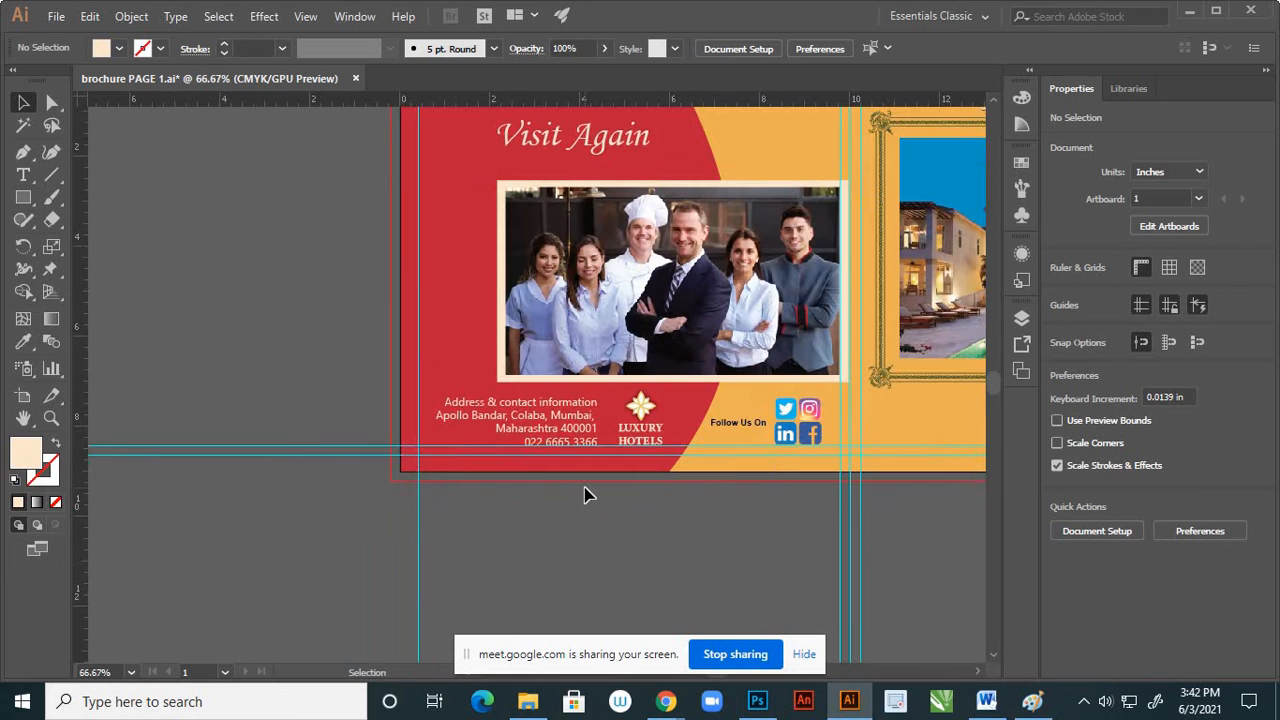
Undo the right alignment and repositioning of the contact text block, then check the restored block and deselect it
{"action": "key", "text": "ctrl+z"}
{"action": "key", "text": "ctrl+z"}
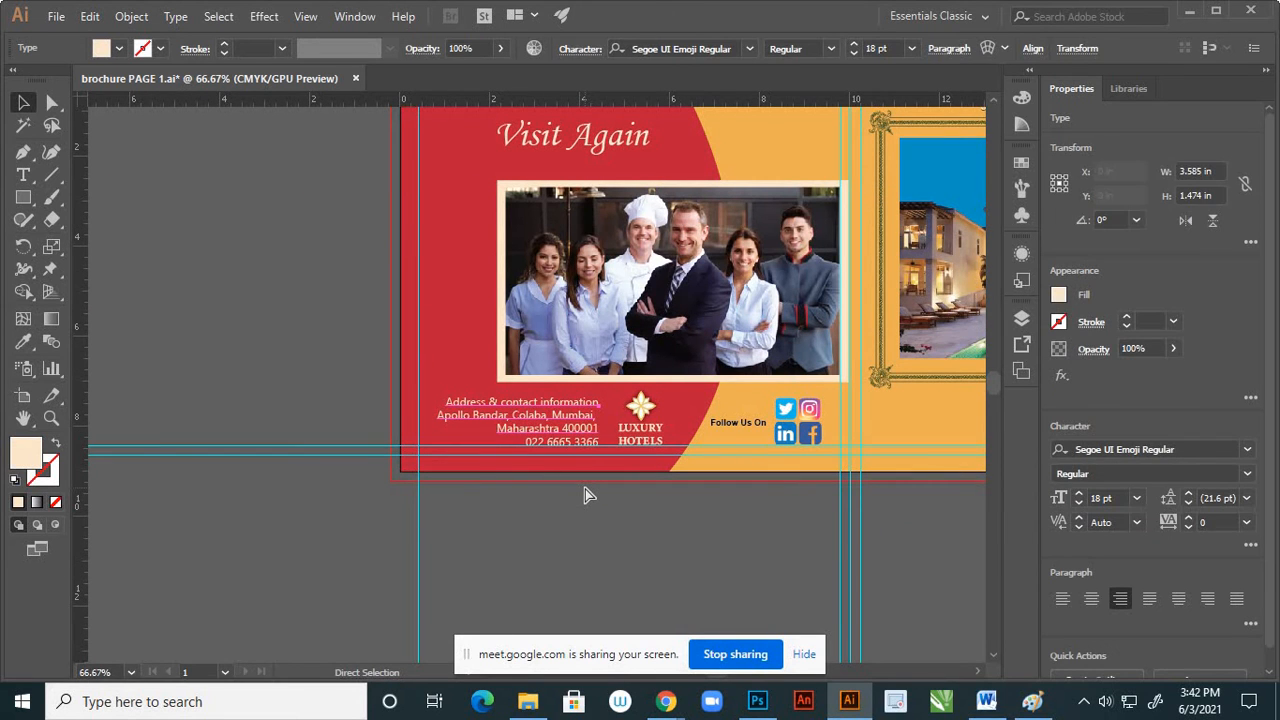
{"action": "key", "text": "ctrl+z"}
{"action": "key", "text": "ctrl+z"}
{"action": "key", "text": "ctrl+z"}
{"action": "key", "text": "ctrl+z"}
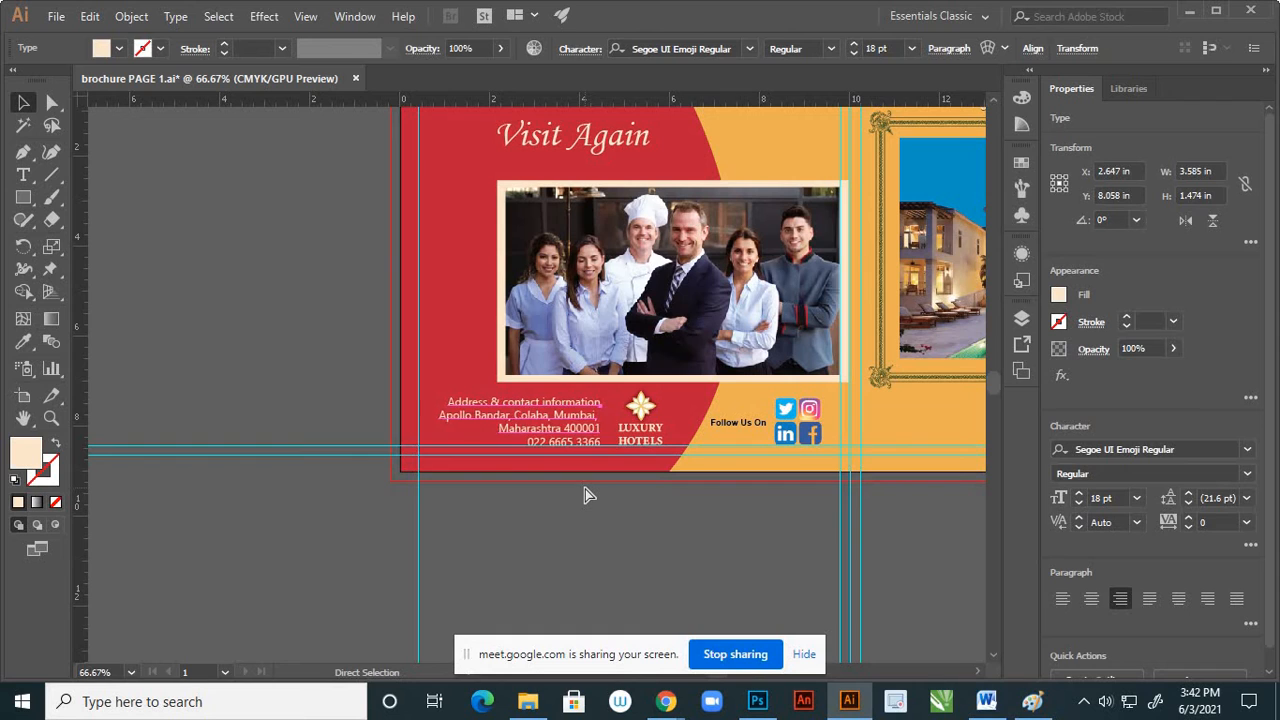
{"action": "left_click", "coordinate": [564, 512]}
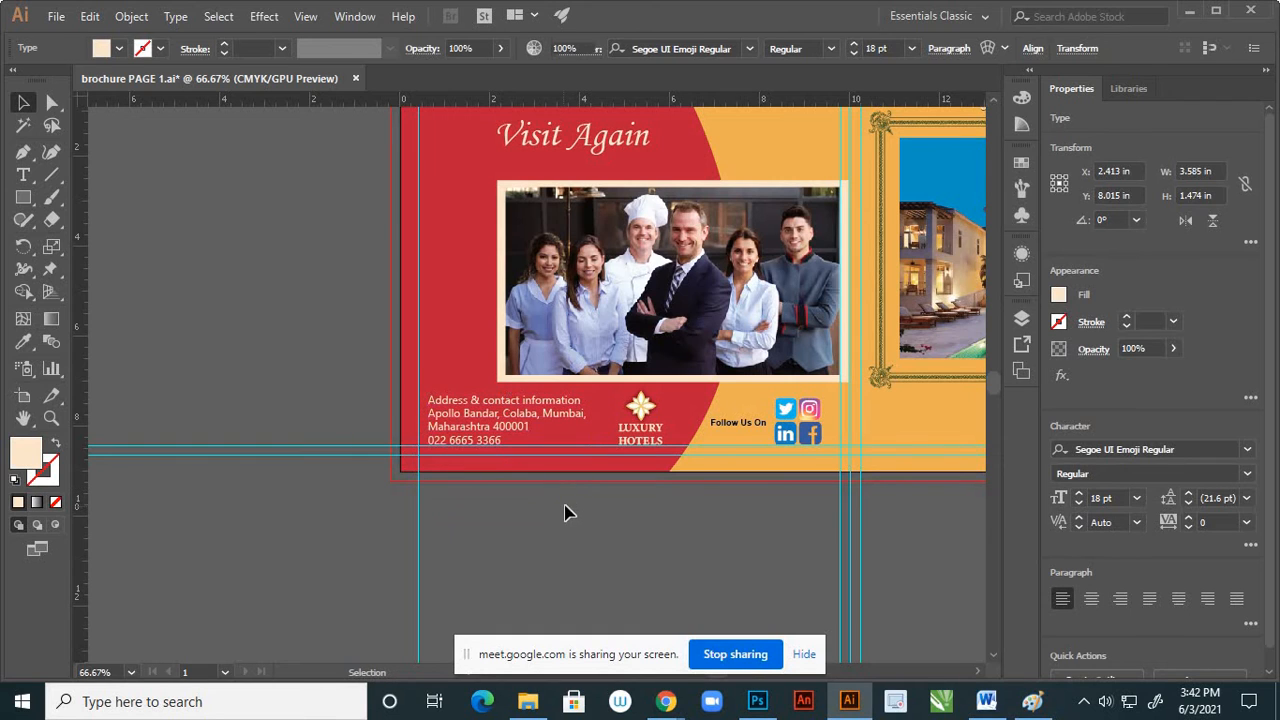
{"action": "left_click", "coordinate": [472, 410]}
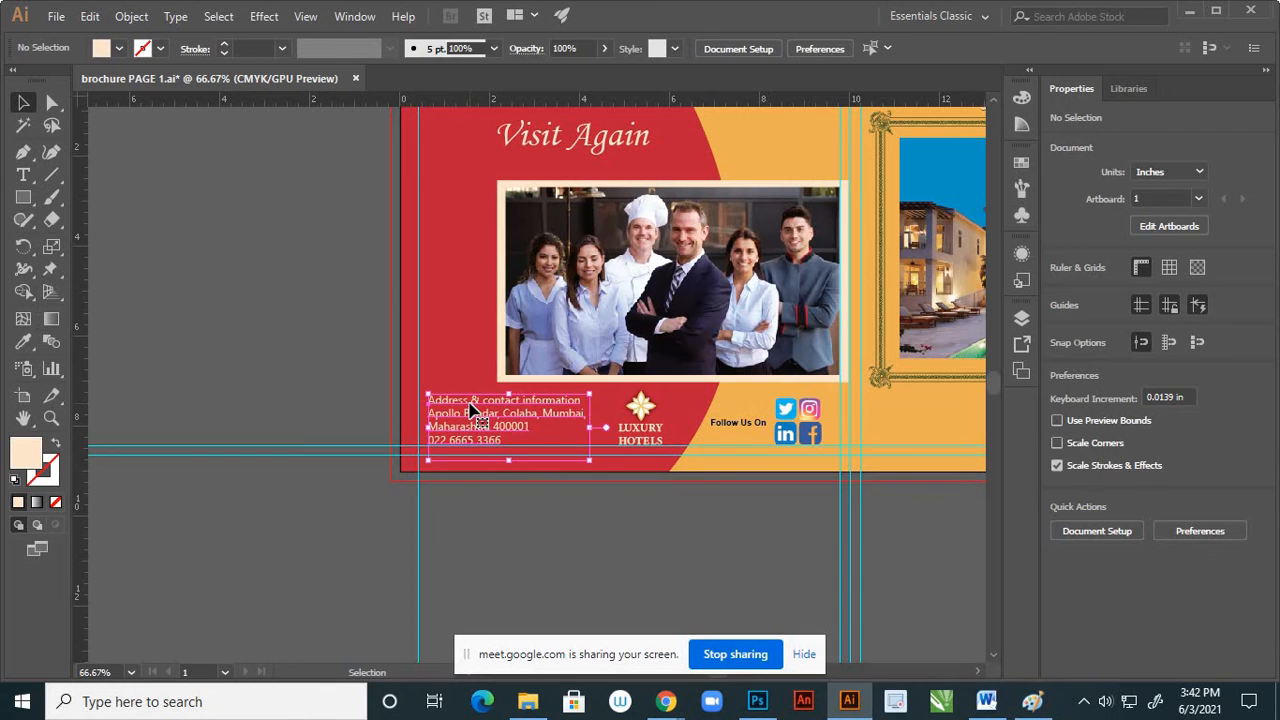
{"action": "left_click", "coordinate": [506, 528]}
Save the brochure document and review the full two-page spread
{"action": "scroll", "coordinate": [444, 450], "scroll_direction": "down", "scroll_amount": 2}
{"action": "scroll", "coordinate": [505, 455], "scroll_direction": "up", "scroll_amount": 2}
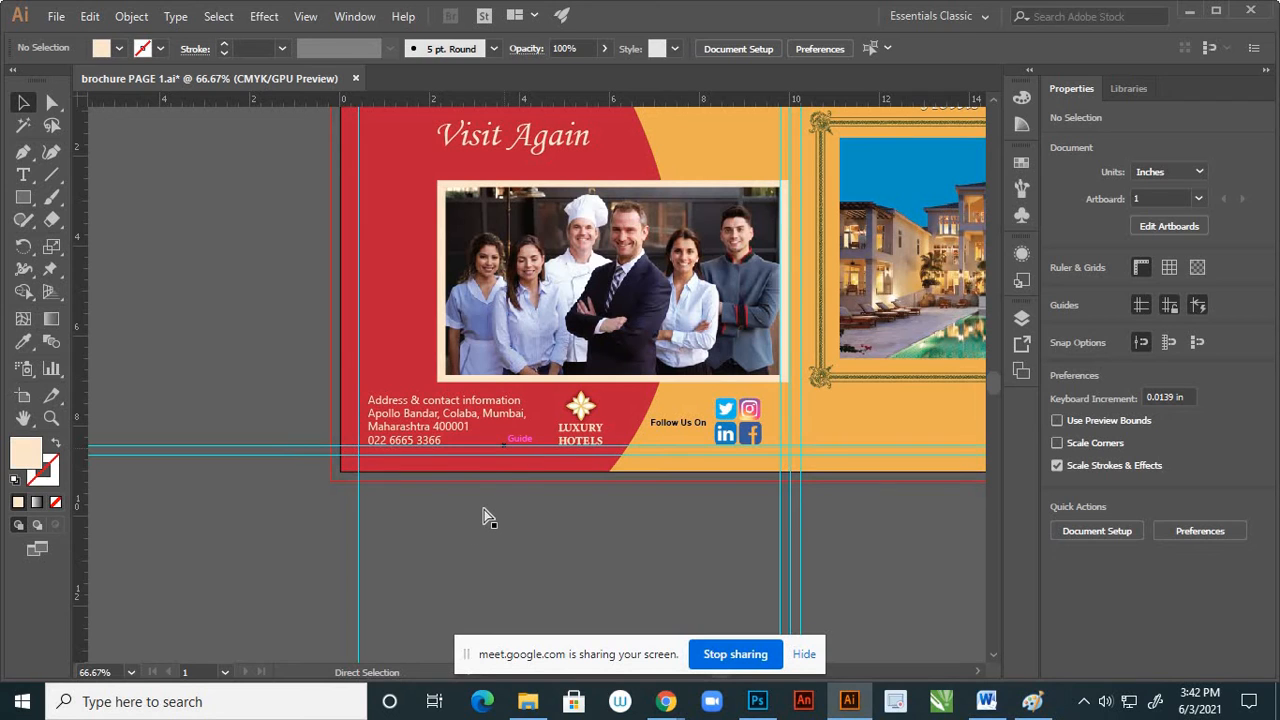
{"action": "key", "text": "ctrl+s"}
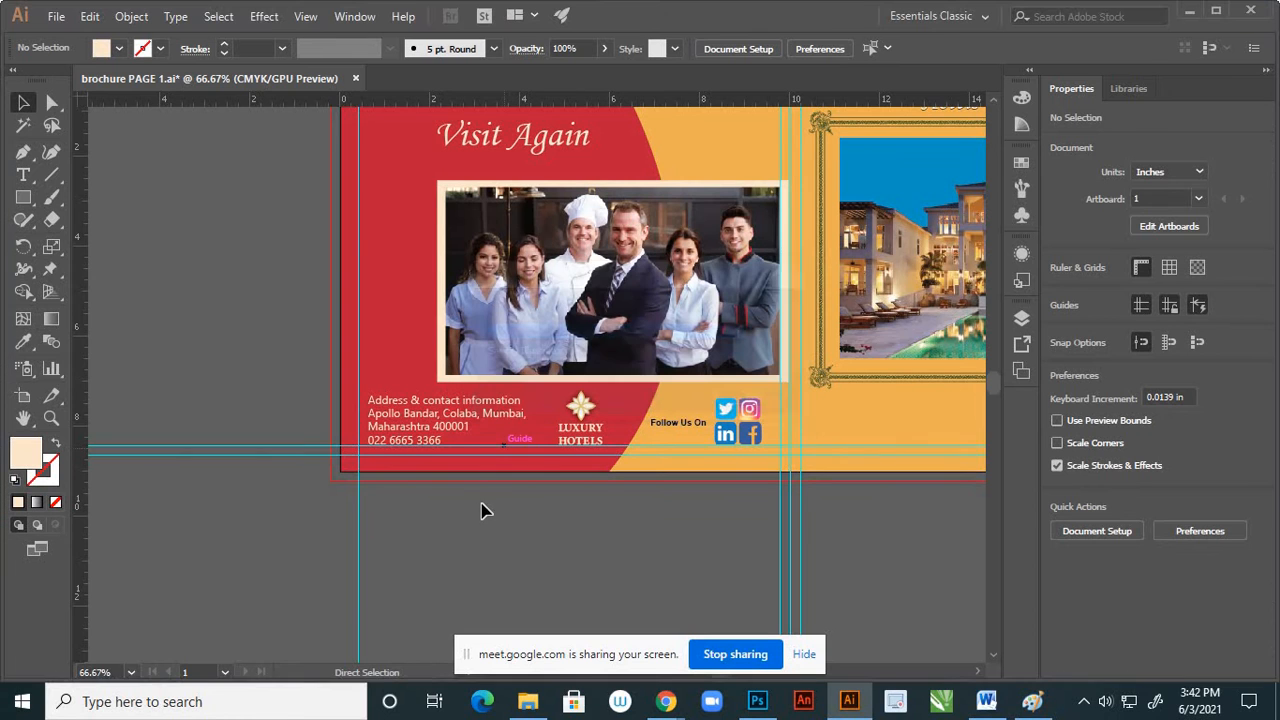
{"action": "scroll", "coordinate": [480, 511], "scroll_direction": "down", "scroll_amount": 1}
{"action": "scroll", "coordinate": [440, 500], "scroll_direction": "down", "scroll_amount": 3}
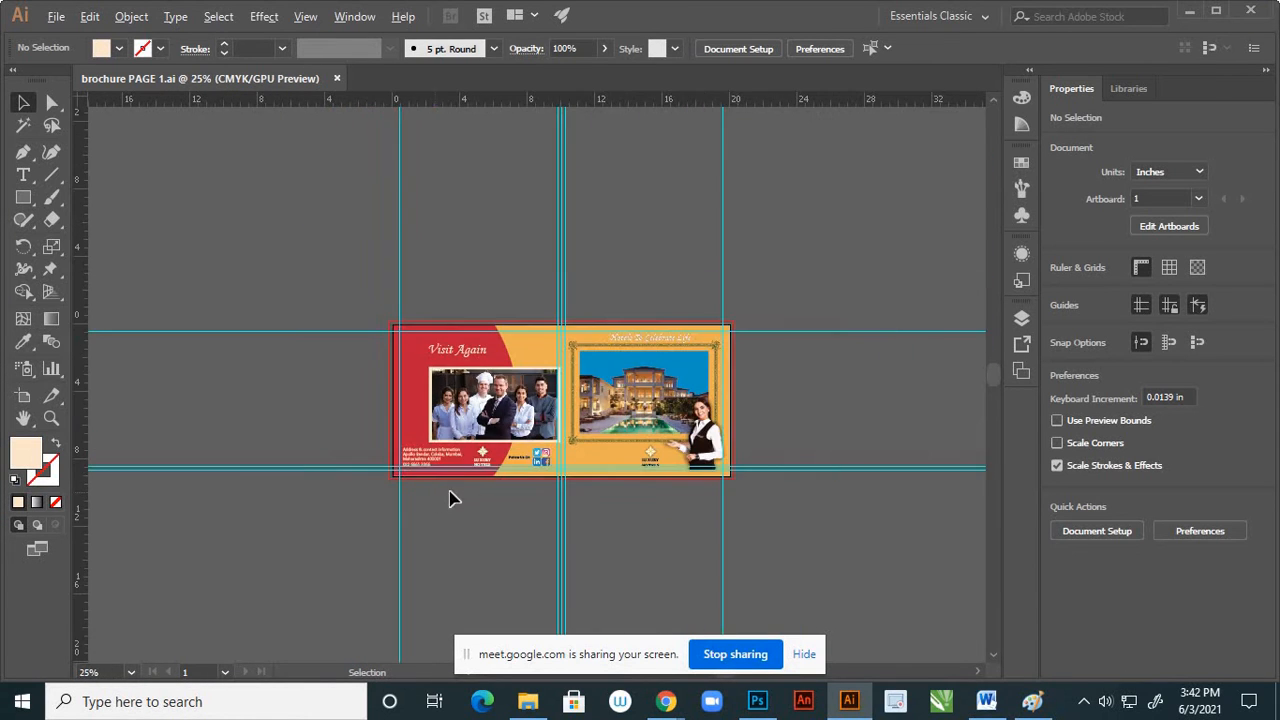
{"action": "scroll", "coordinate": [460, 490], "scroll_direction": "up", "scroll_amount": 2}
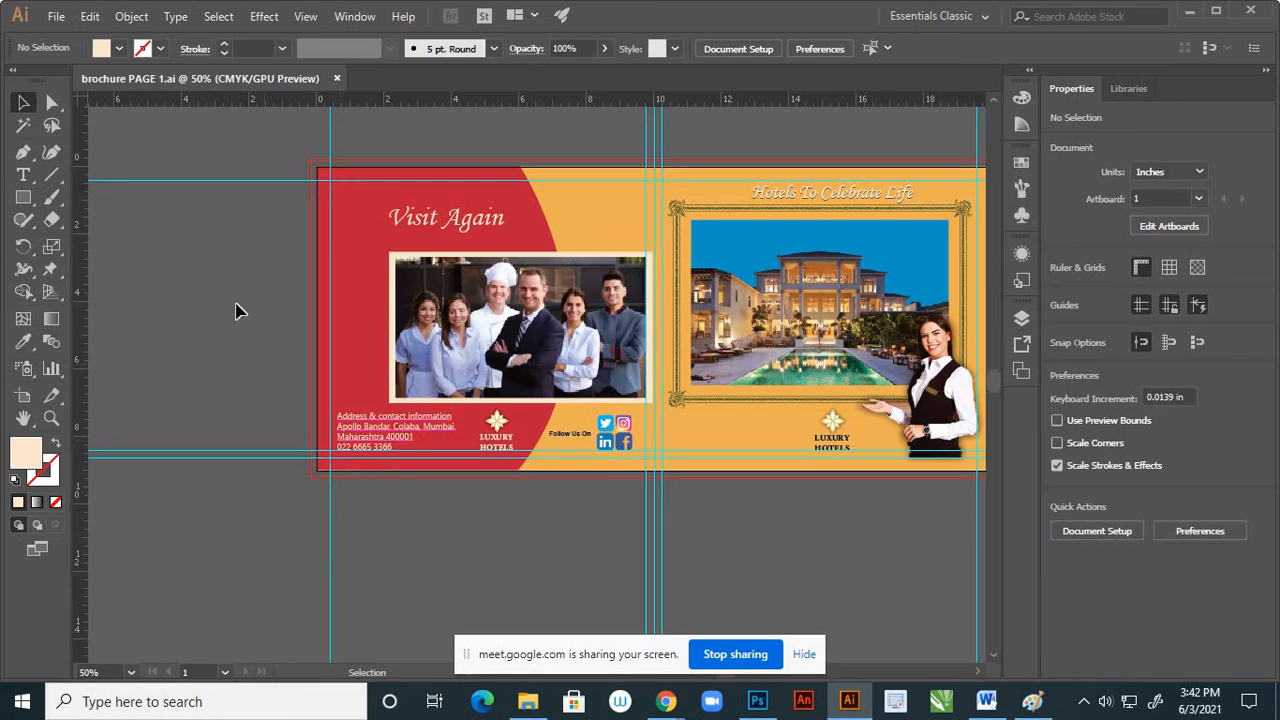
Export the spread to the Desktop as a JPEG named "brochure PAGE 1 and 4", using all artboards, and accept the JPEG options
{"action": "left_click", "coordinate": [57, 17]}
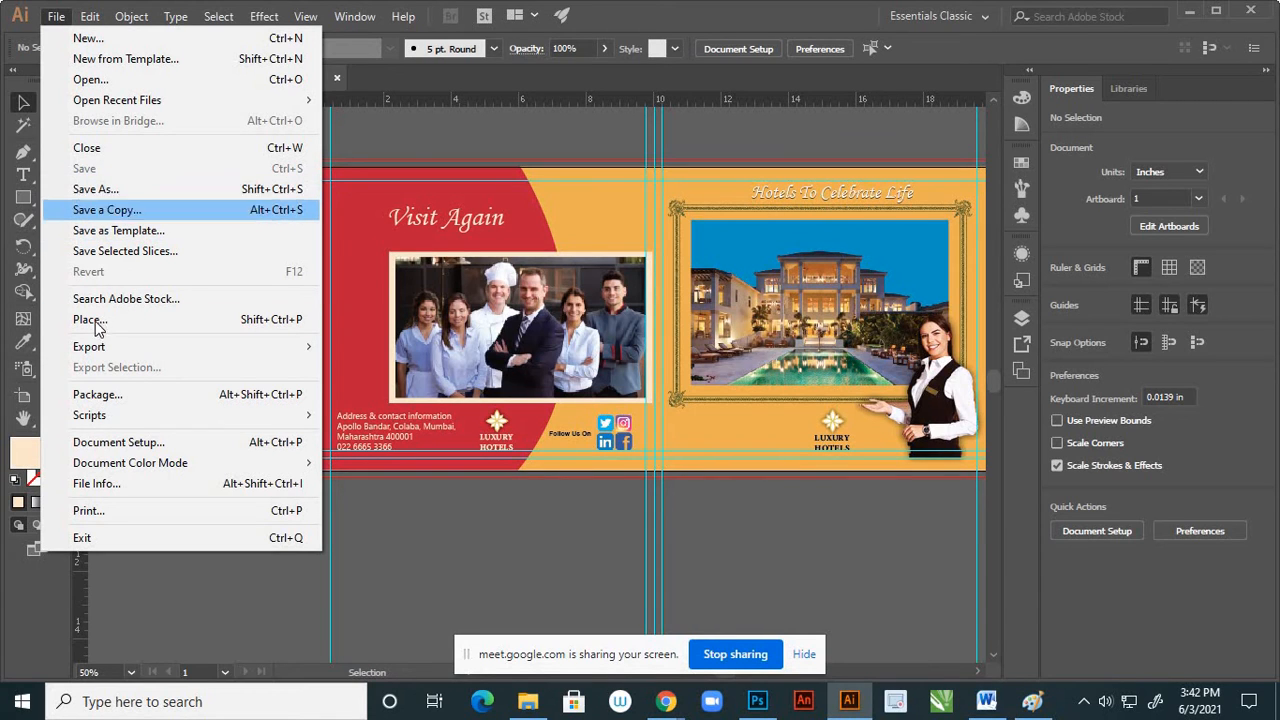
{"action": "mouse_move", "coordinate": [292, 346]}
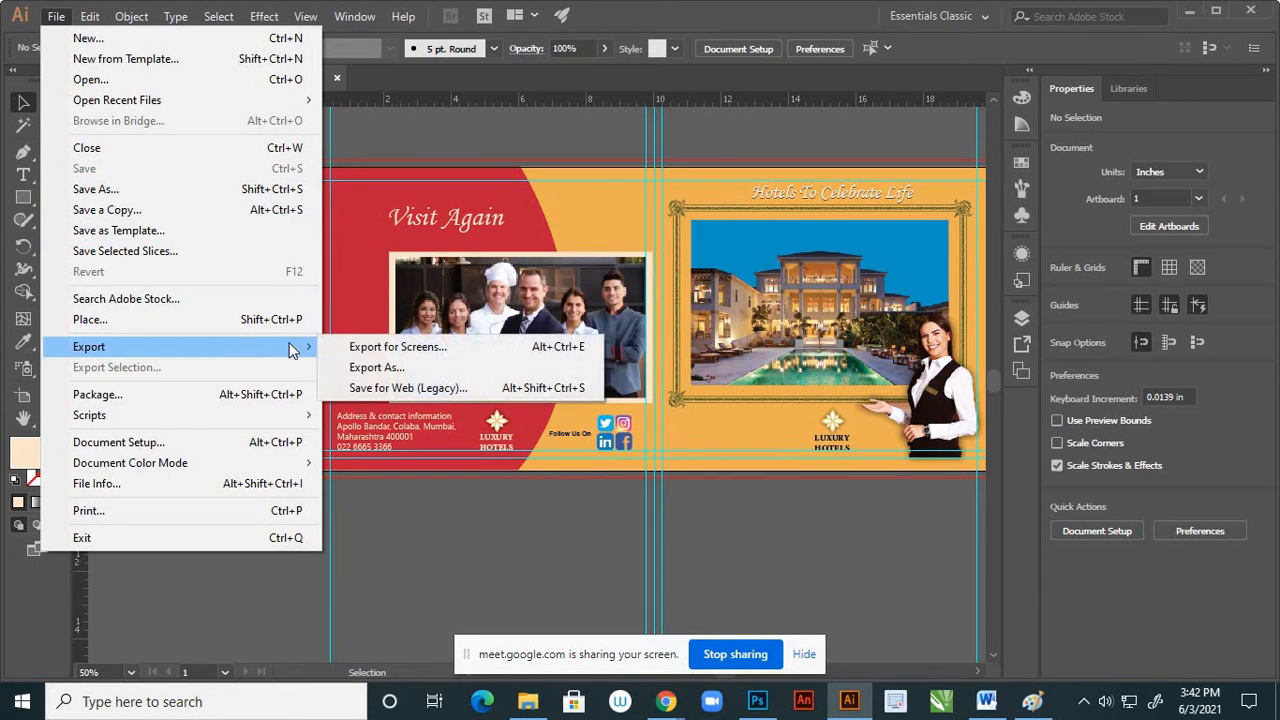
{"action": "left_click", "coordinate": [385, 368]}
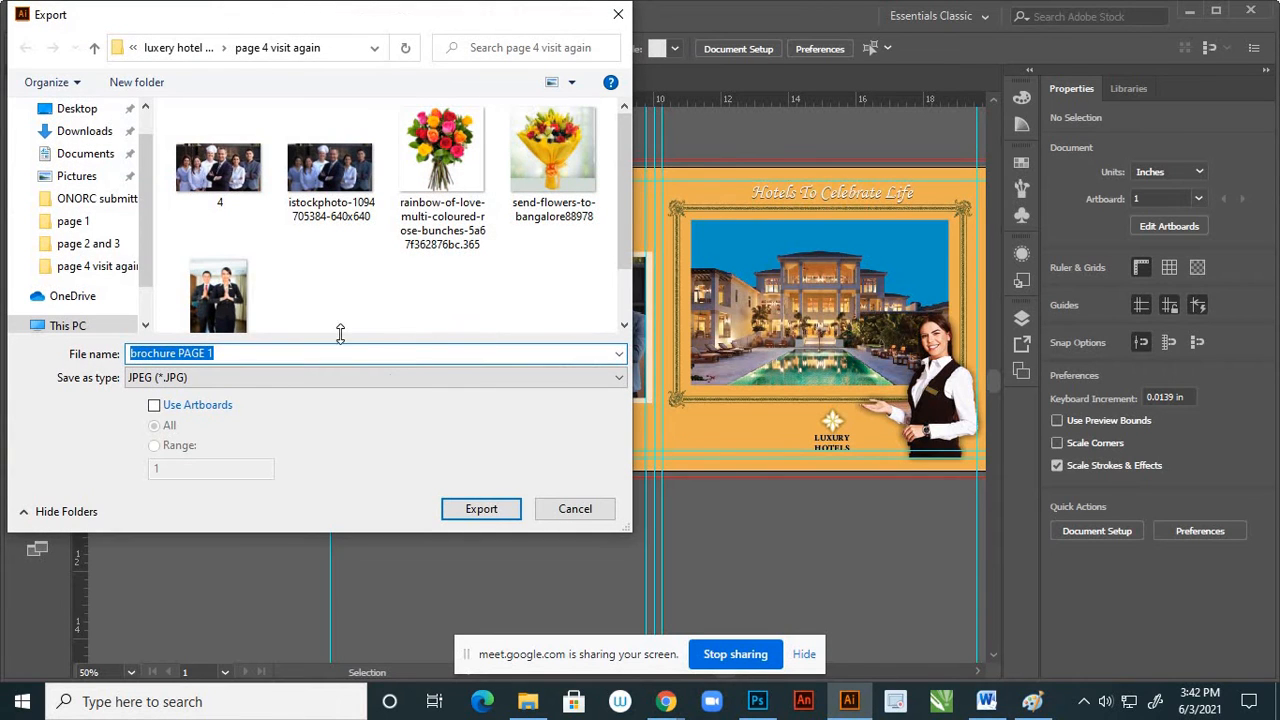
{"action": "left_click", "coordinate": [90, 112]}
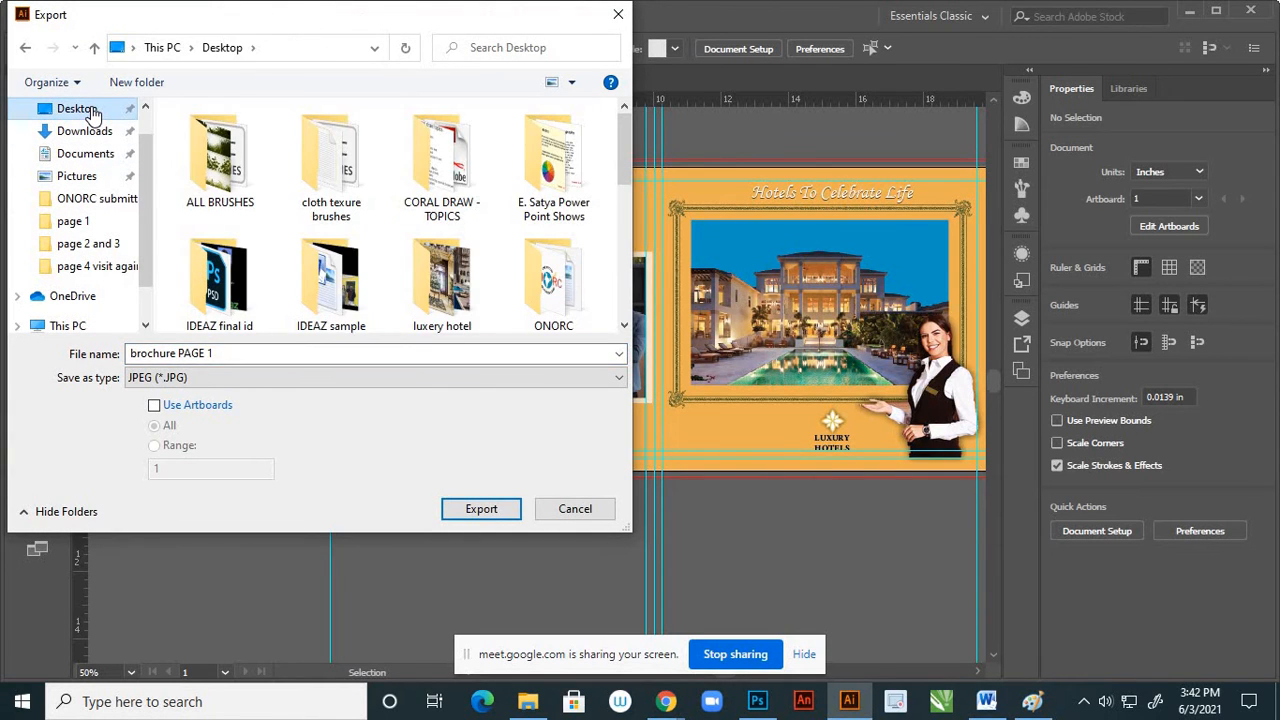
{"action": "left_click", "coordinate": [221, 352]}
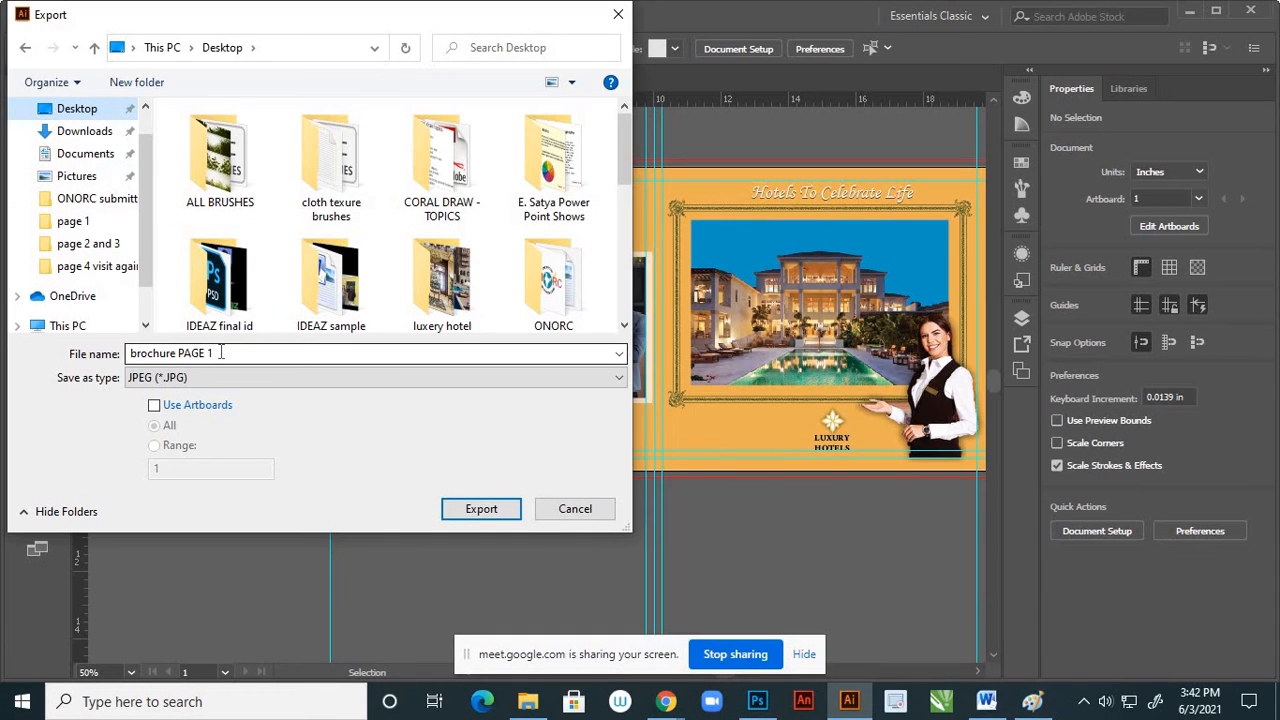
{"action": "double_click", "coordinate": [221, 352]}
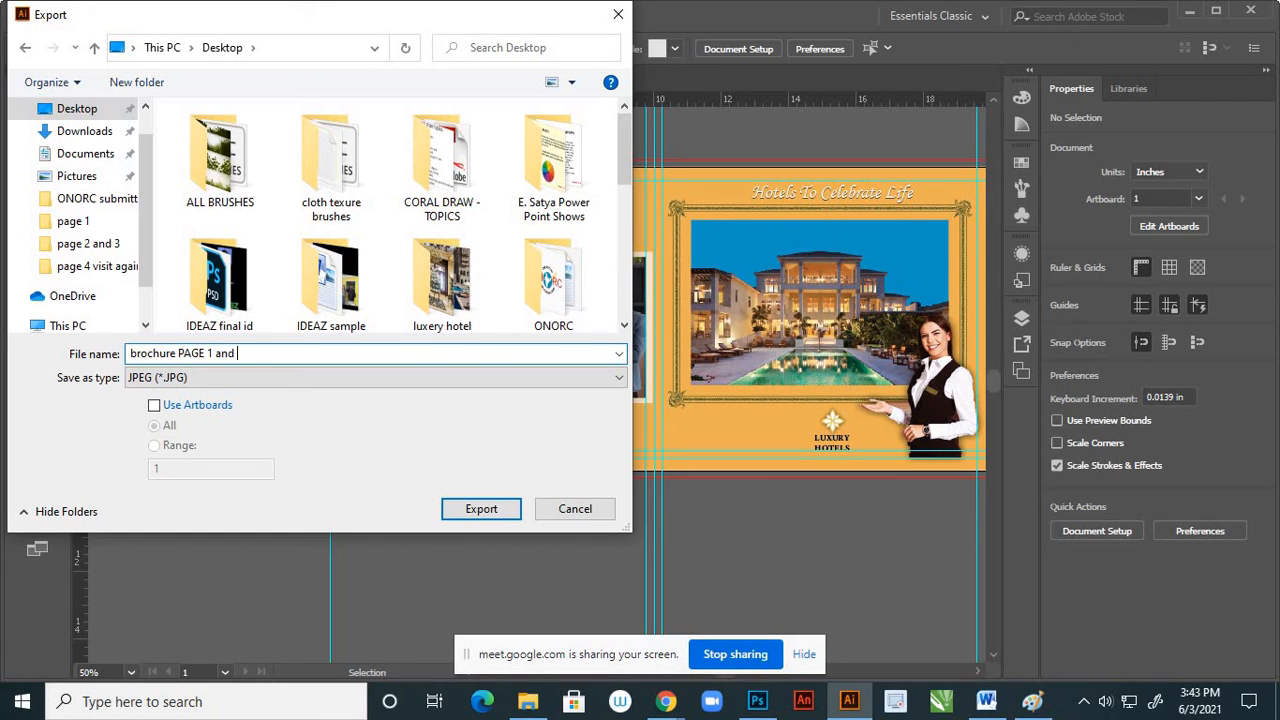
{"action": "left_click", "coordinate": [155, 410]}
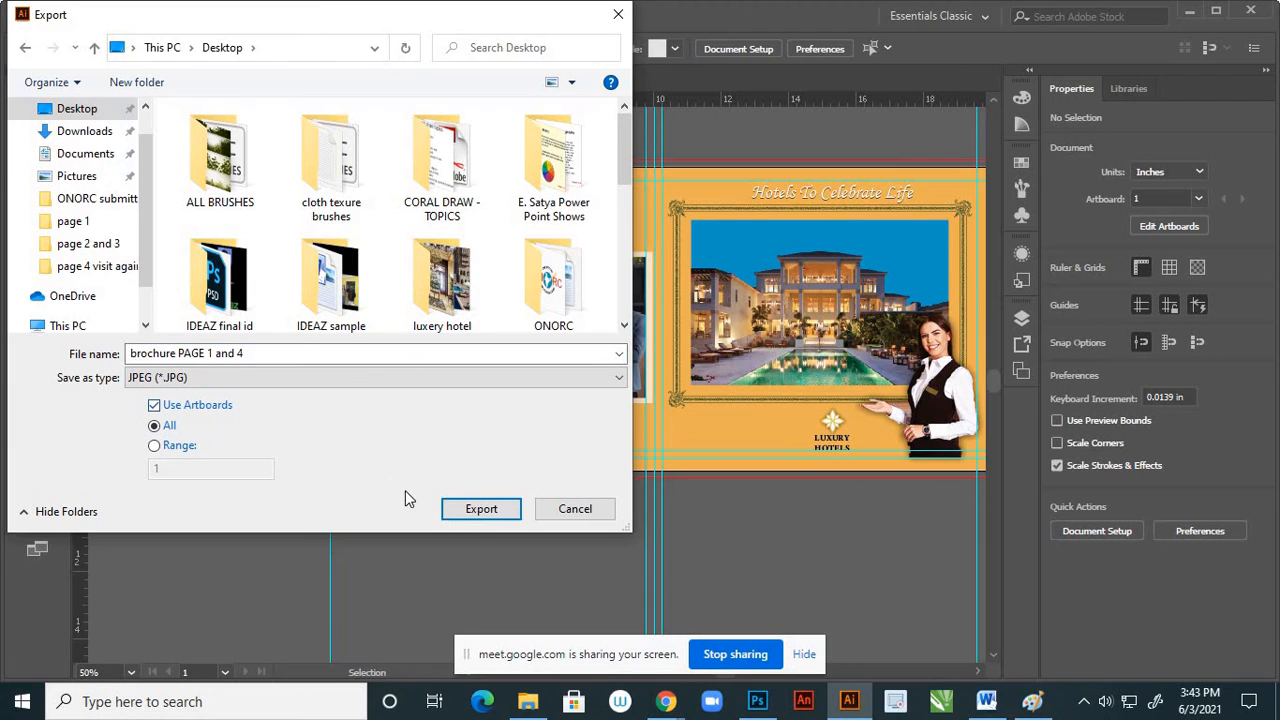
{"action": "left_click", "coordinate": [481, 510]}
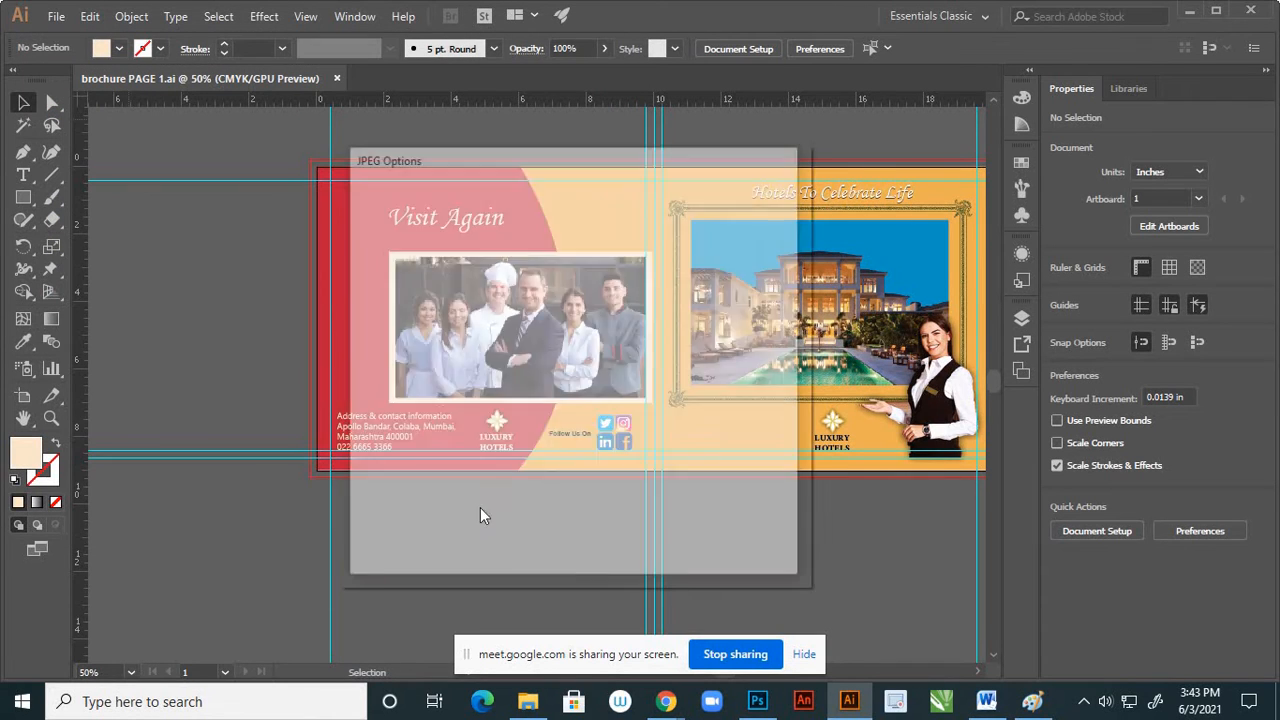
{"action": "left_click", "coordinate": [629, 540]}
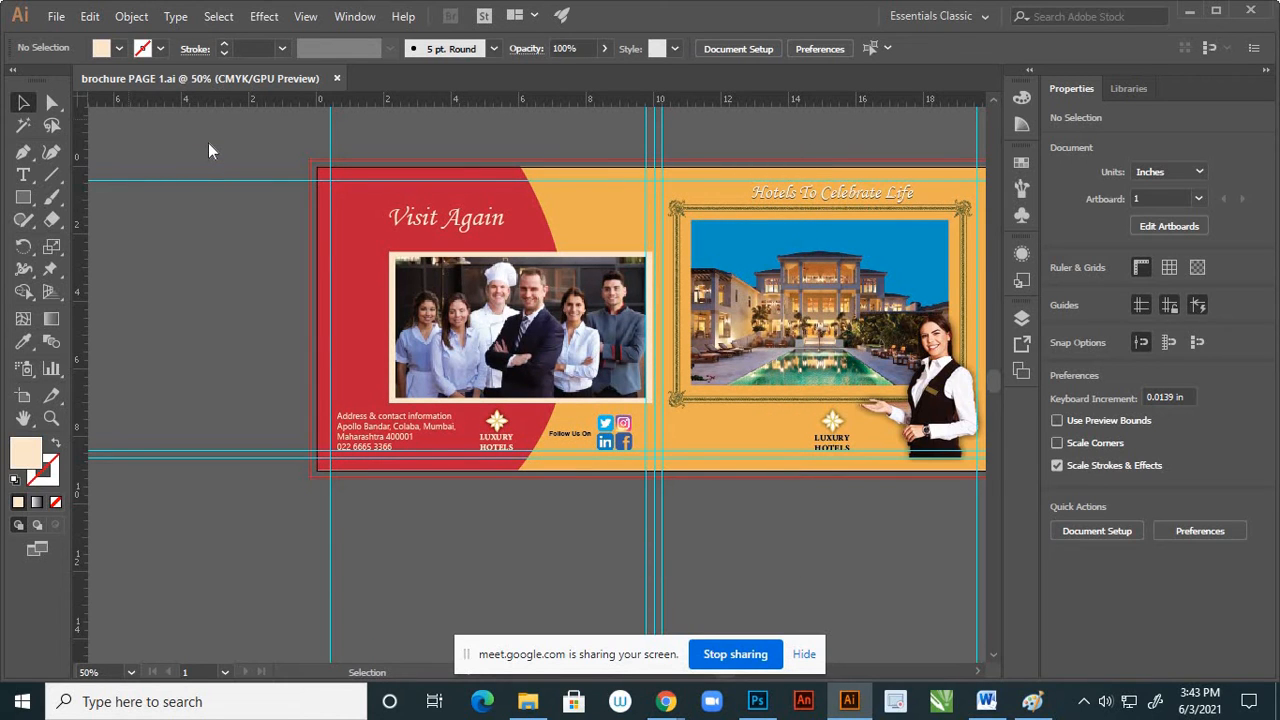
Minimize the open windows, view the exported brochure JPEG from the desktop to check the spread, and close the image
{"action": "key", "text": "ctrl"}
{"action": "left_click", "coordinate": [1182, 14]}
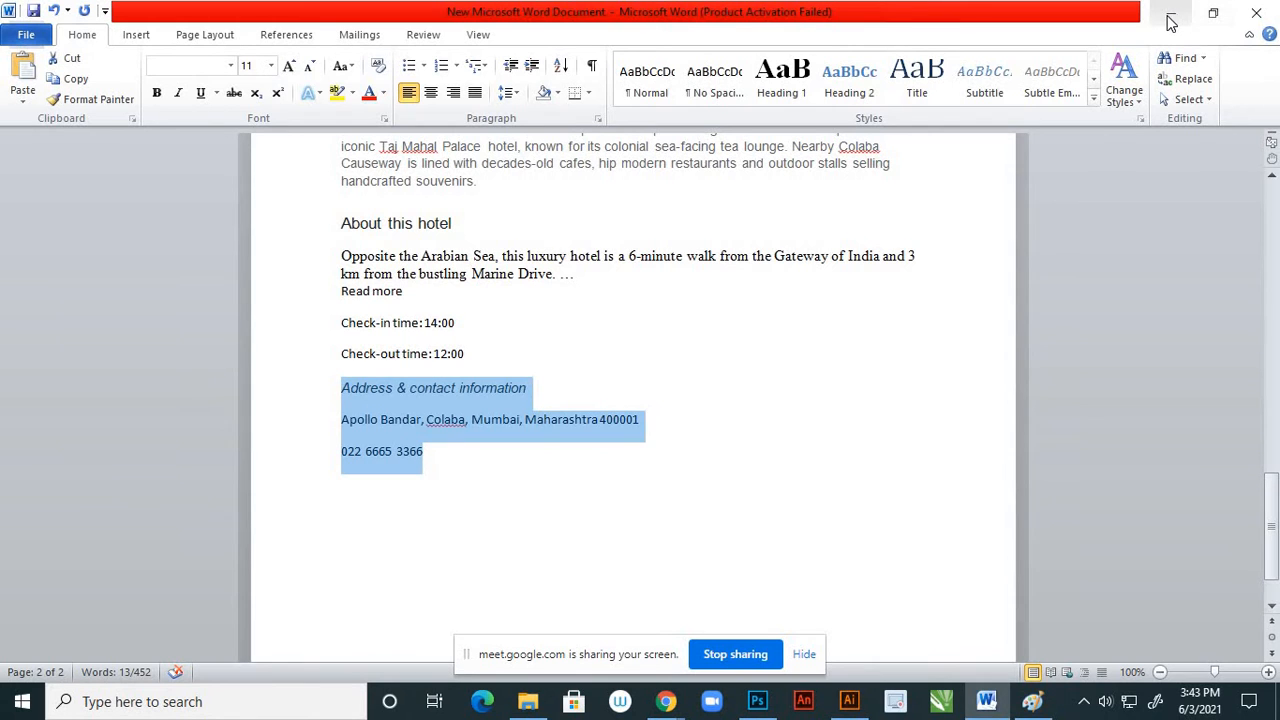
{"action": "left_click", "coordinate": [1172, 18]}
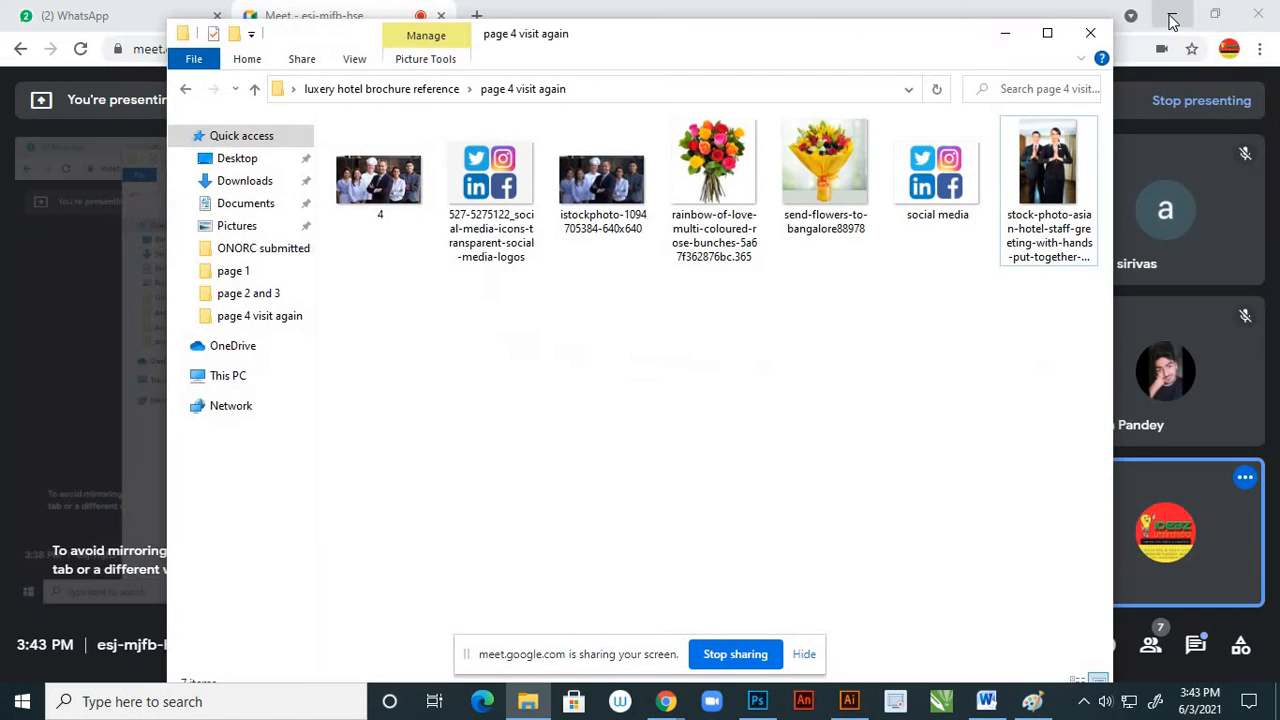
{"action": "left_click", "coordinate": [1005, 36]}
{"action": "left_click", "coordinate": [1172, 16]}
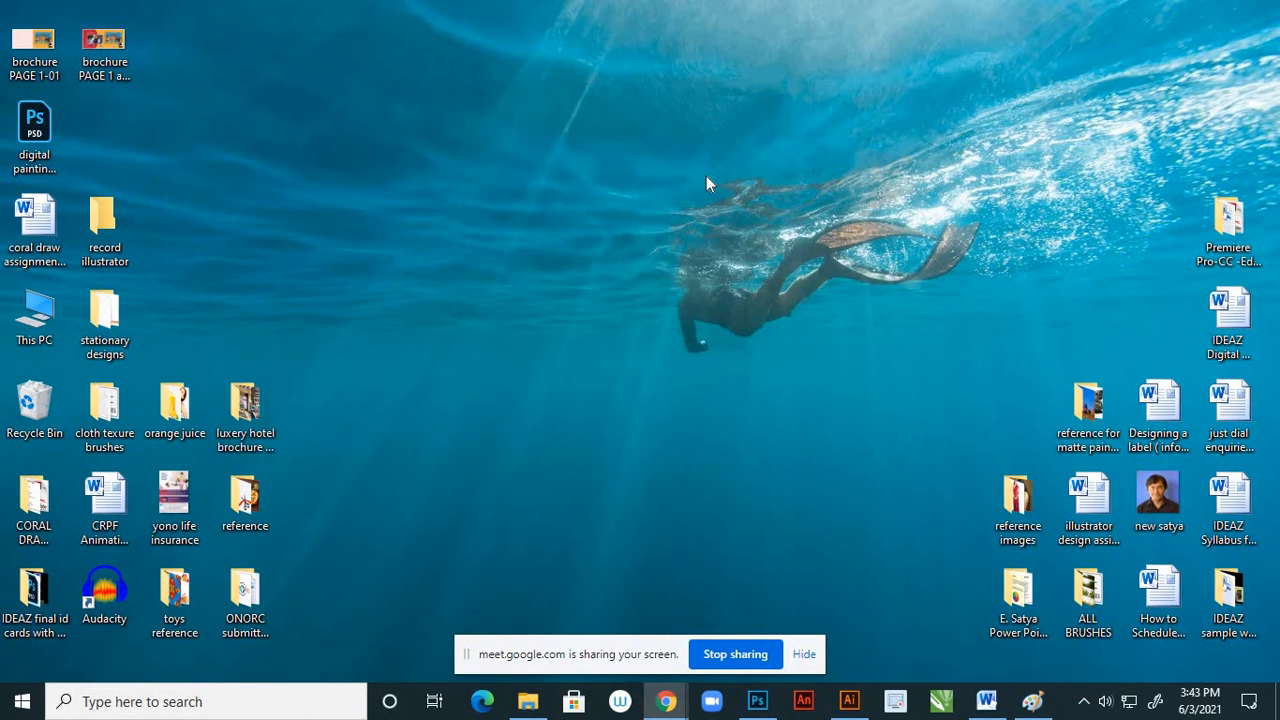
{"action": "double_click", "coordinate": [104, 42]}
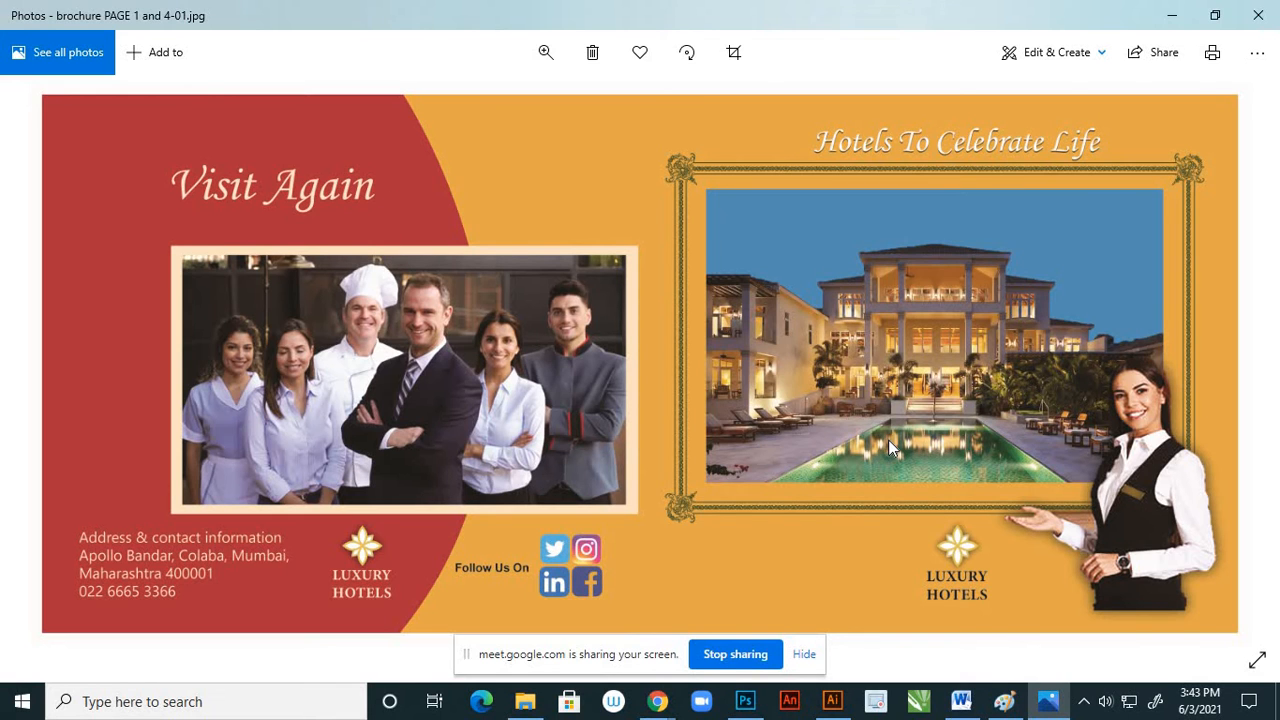
{"action": "left_click", "coordinate": [1258, 15]}
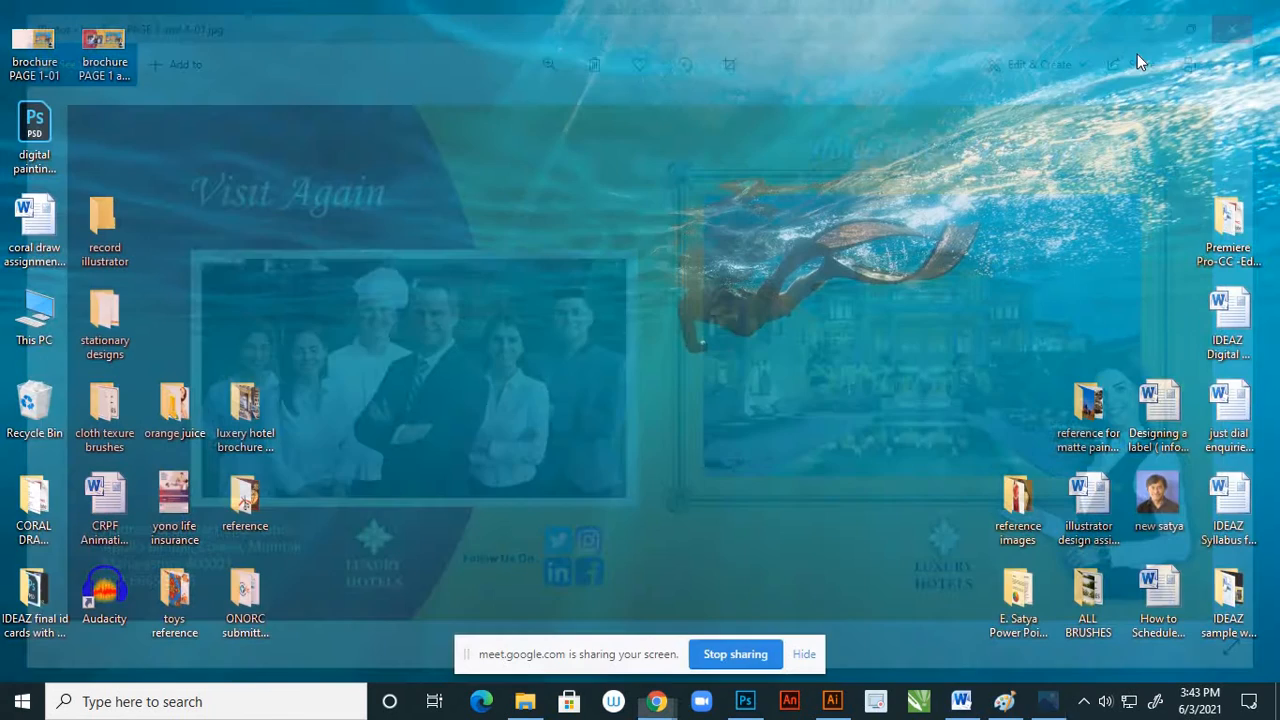
Switch back to Illustrator and close the document brochure PAGE 1.ai
{"action": "left_click", "coordinate": [849, 701]}
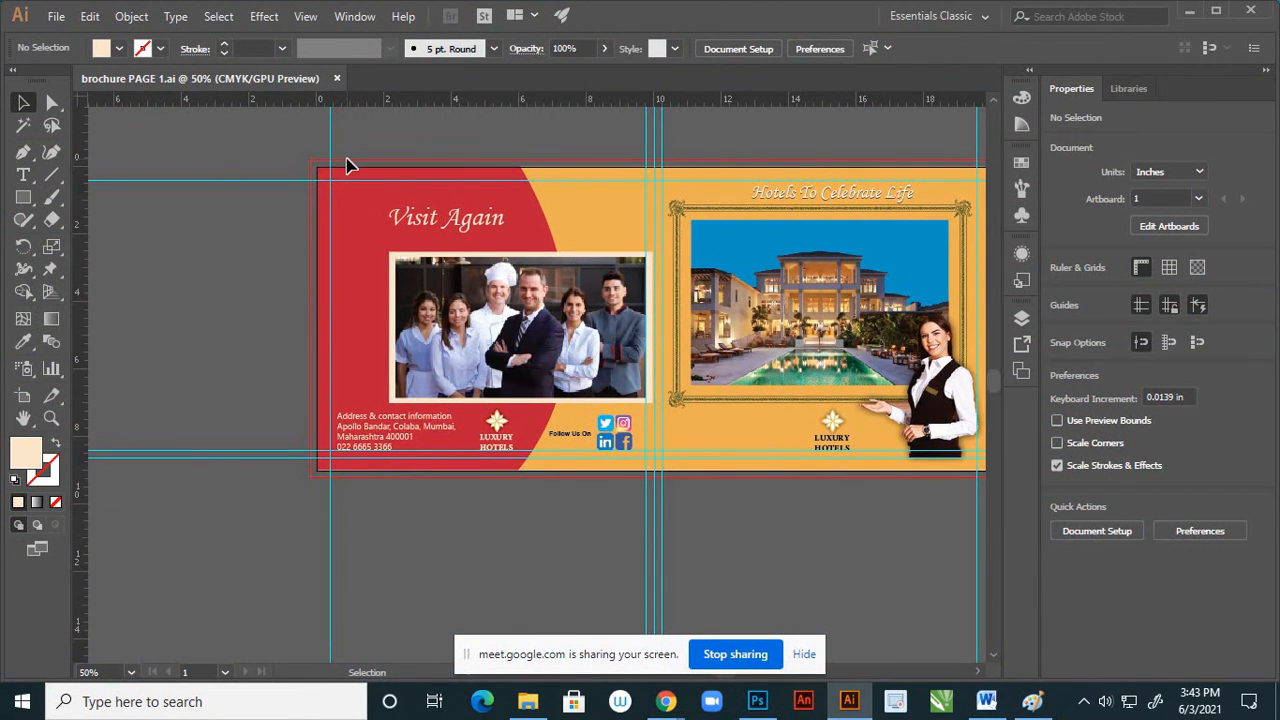
{"action": "key", "text": "ctrl"}
{"action": "left_click", "coordinate": [337, 79]}
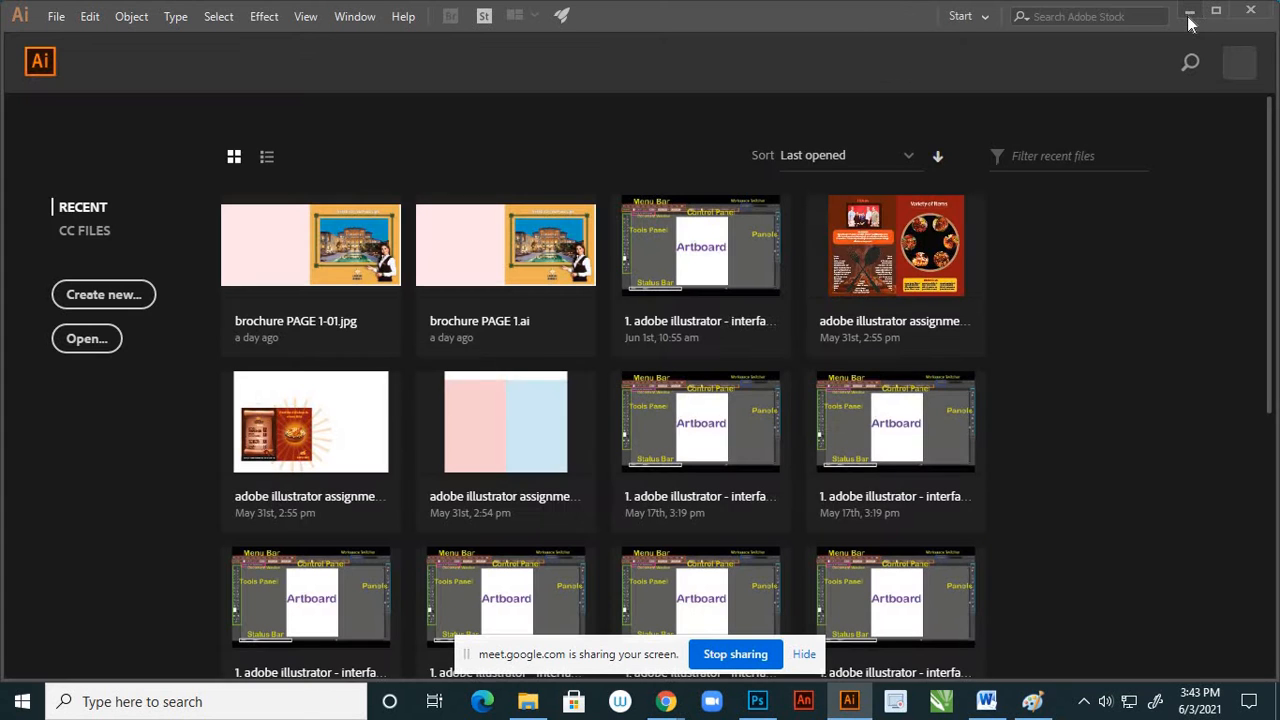
Minimize Illustrator and open the "page 1" folder inside the desktop folder "luxery hotel brochure reference"
{"action": "left_click", "coordinate": [1190, 12]}
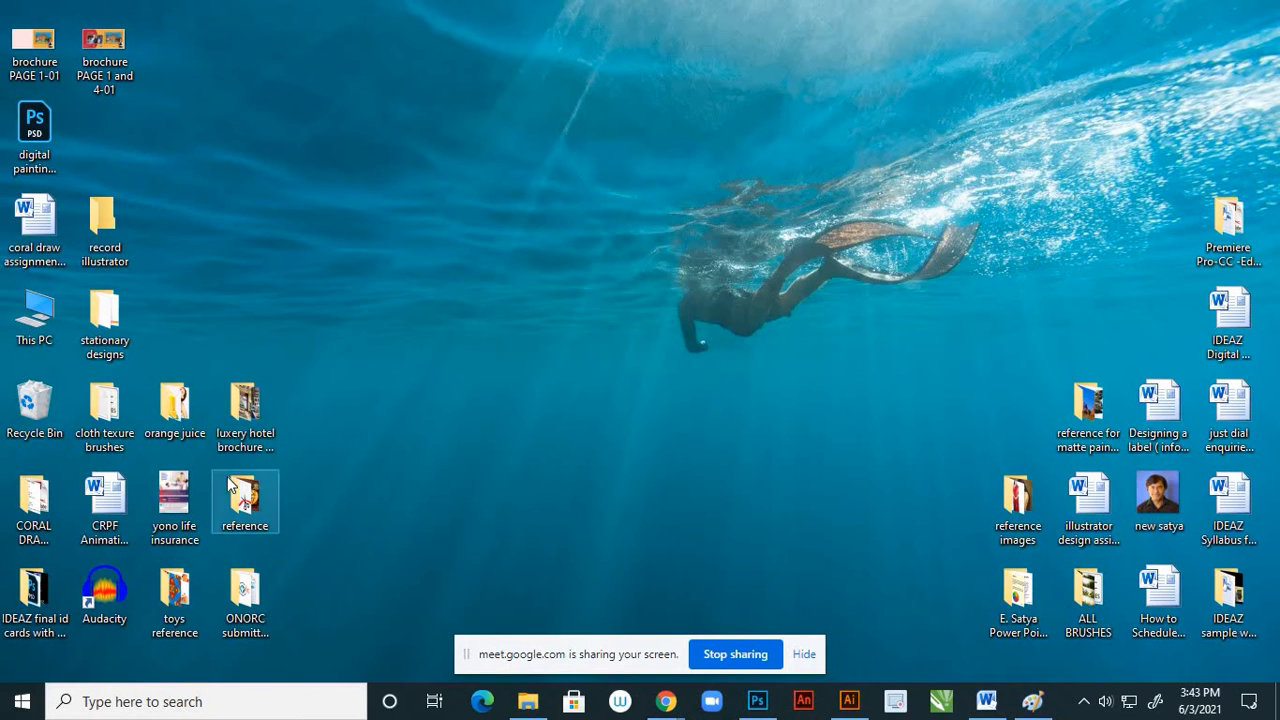
{"action": "double_click", "coordinate": [260, 420]}
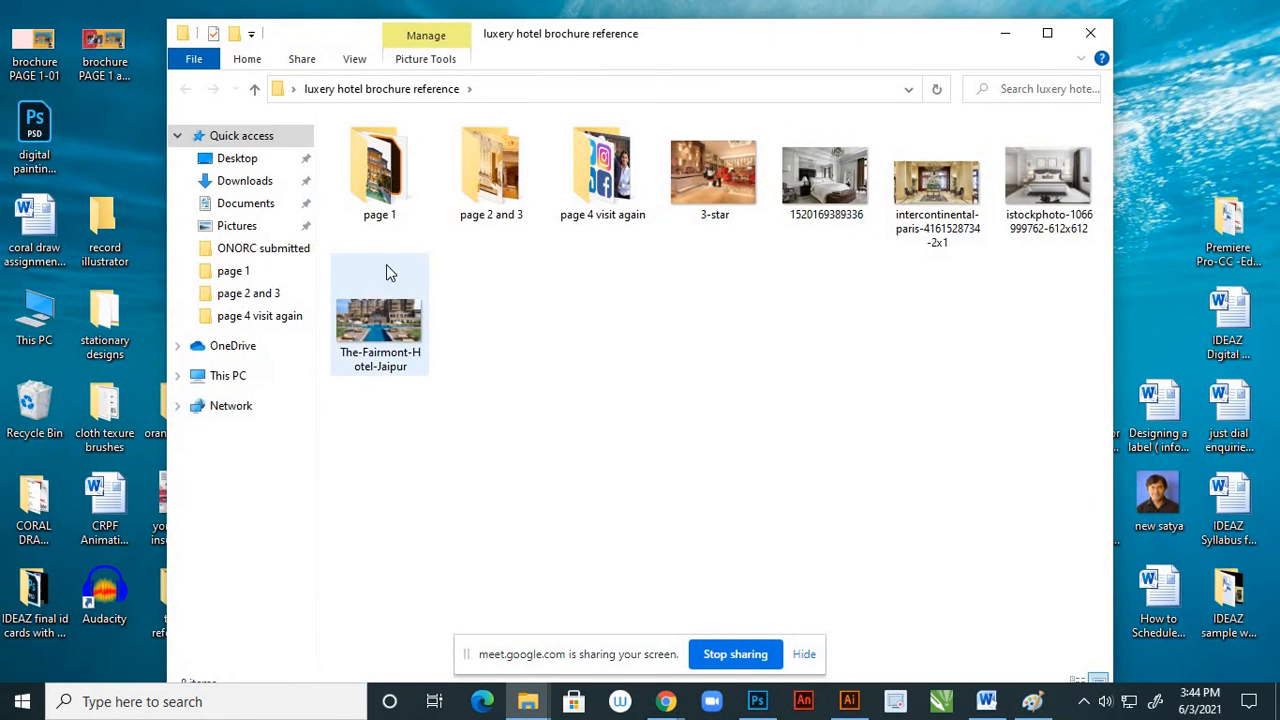
{"action": "left_click", "coordinate": [400, 193]}
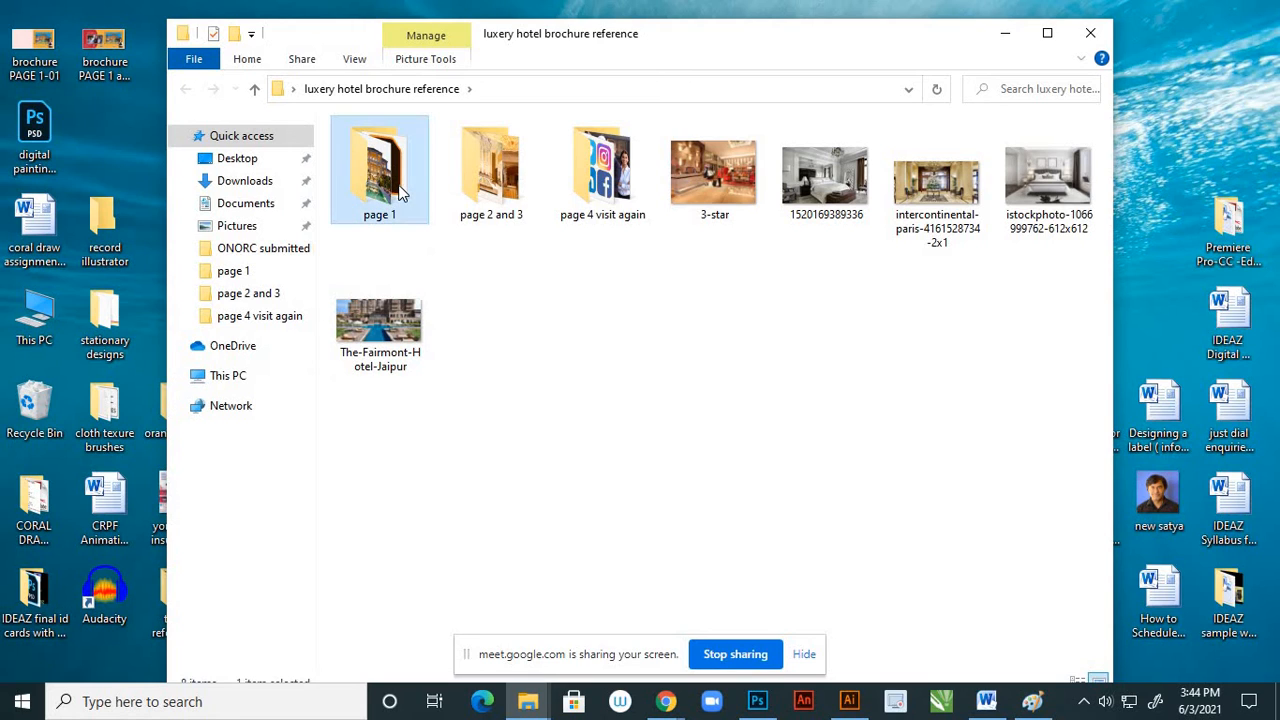
{"action": "double_click", "coordinate": [400, 193]}
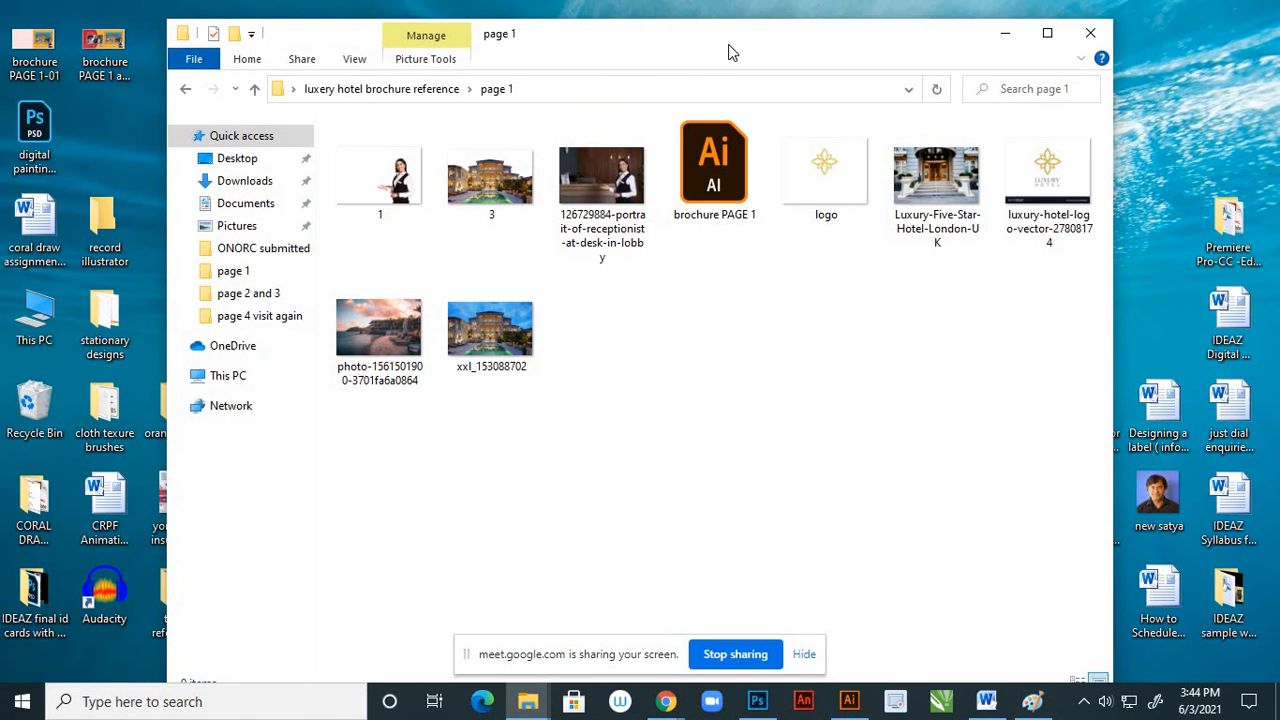
Rename the Illustrator file "brochure PAGE 1" as "brochure PAGE 1 and 4"
{"action": "left_click_drag", "start_coordinate": [729, 45], "coordinate": [734, 129]}
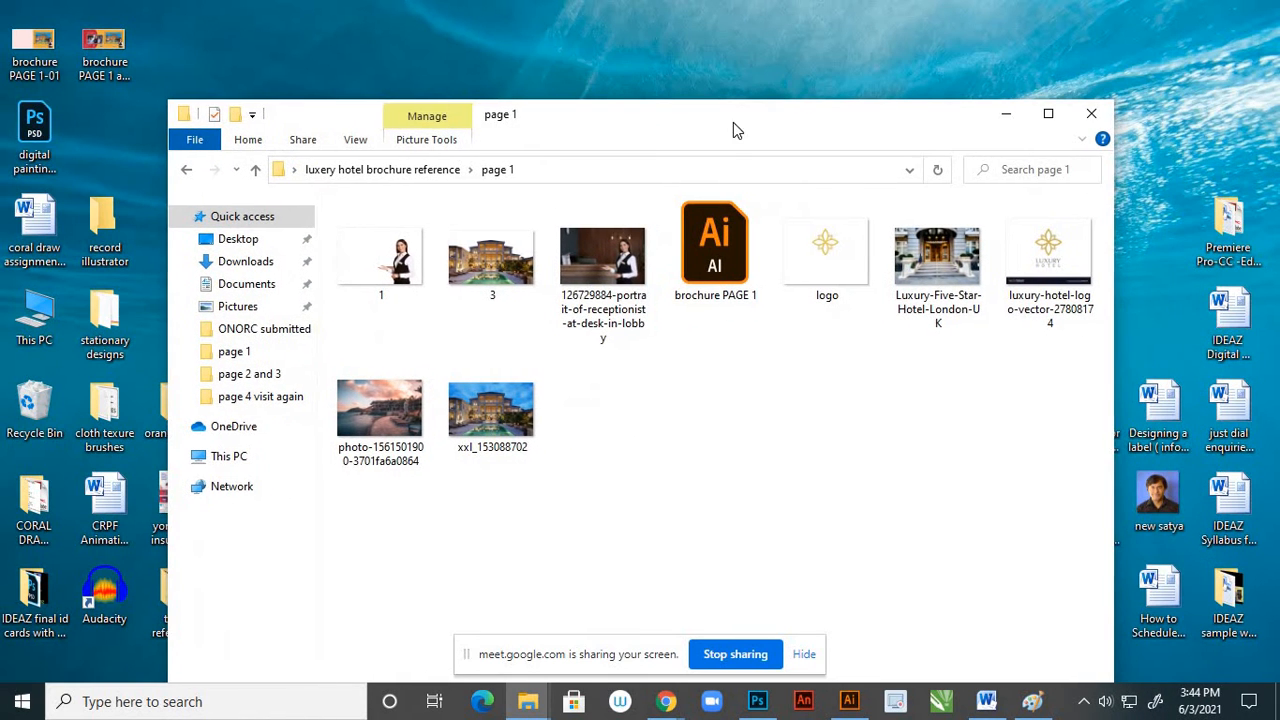
{"action": "left_click", "coordinate": [714, 286]}
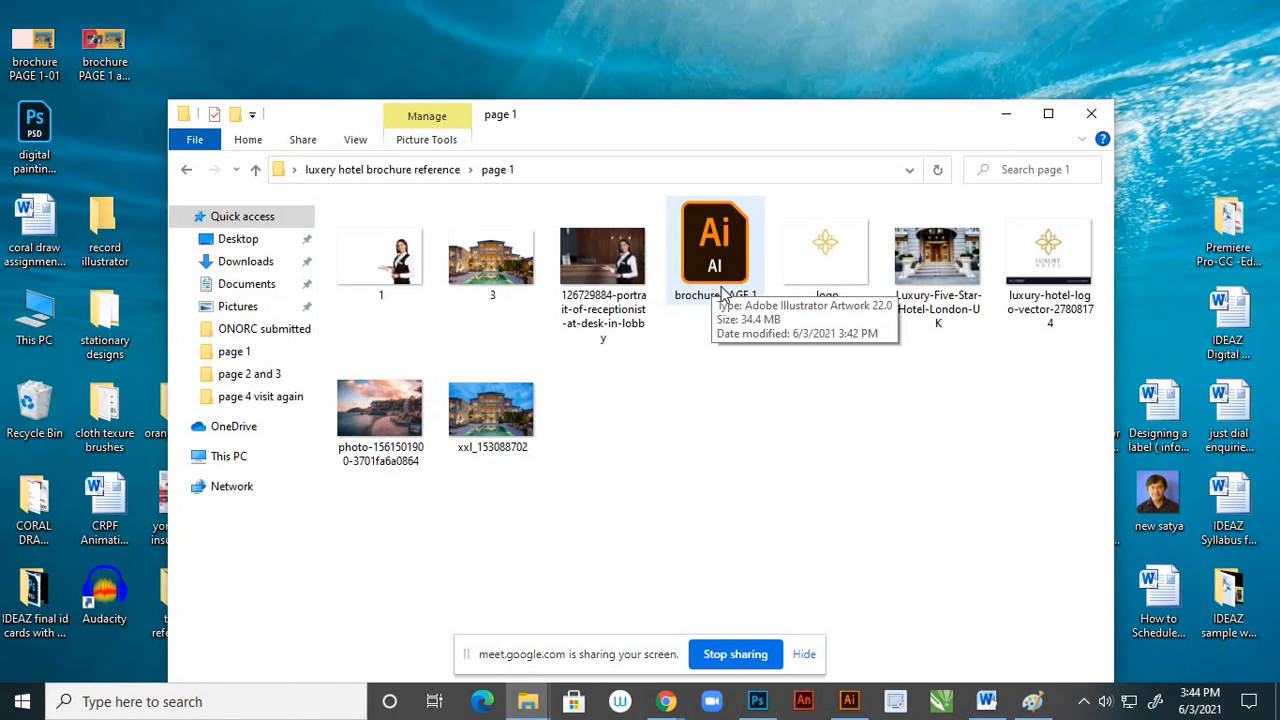
{"action": "left_click", "coordinate": [722, 297]}
{"action": "double_click", "coordinate": [725, 292]}
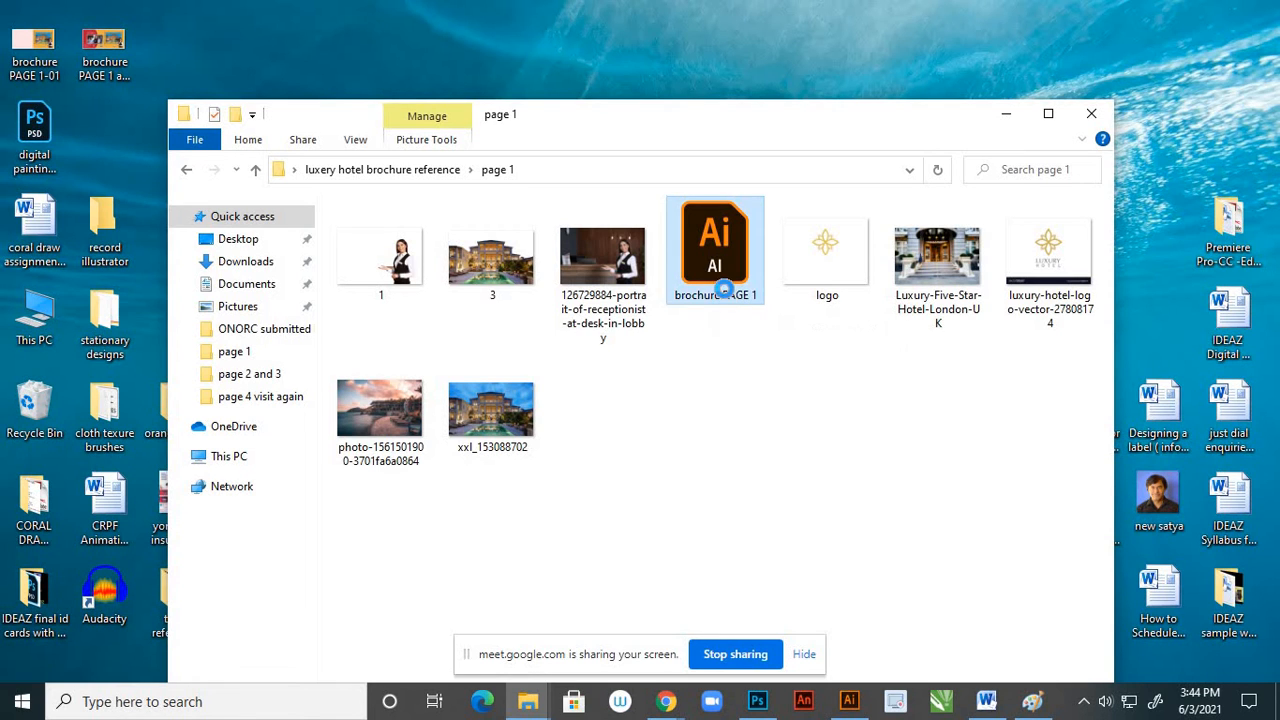
{"action": "right_click", "coordinate": [725, 290]}
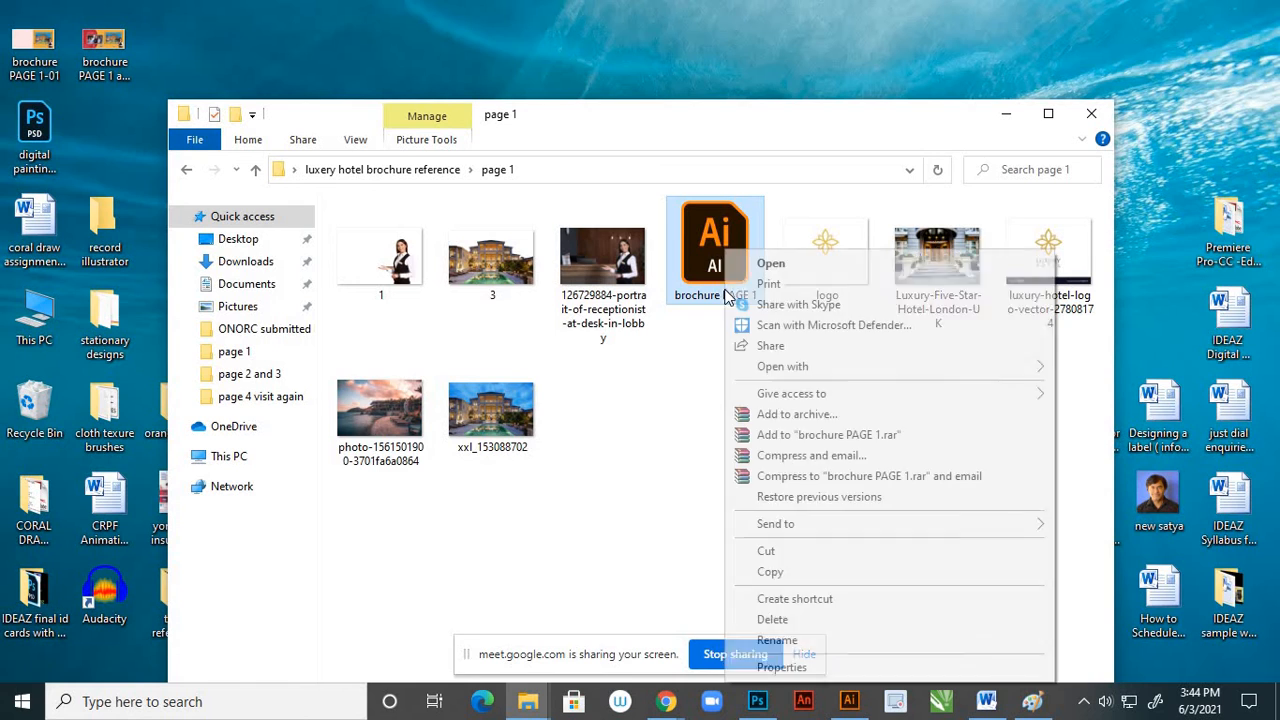
{"action": "left_click", "coordinate": [776, 640]}
{"action": "left_click", "coordinate": [760, 300]}
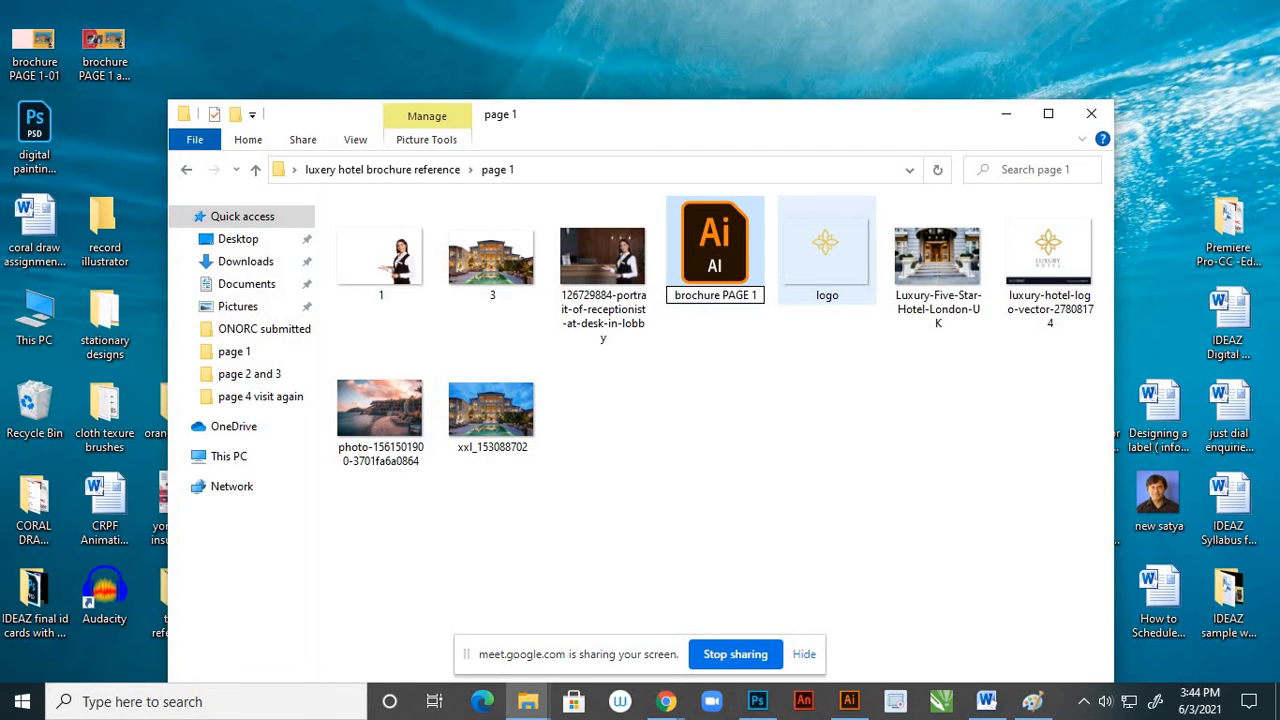
{"action": "type", "text": "and"}
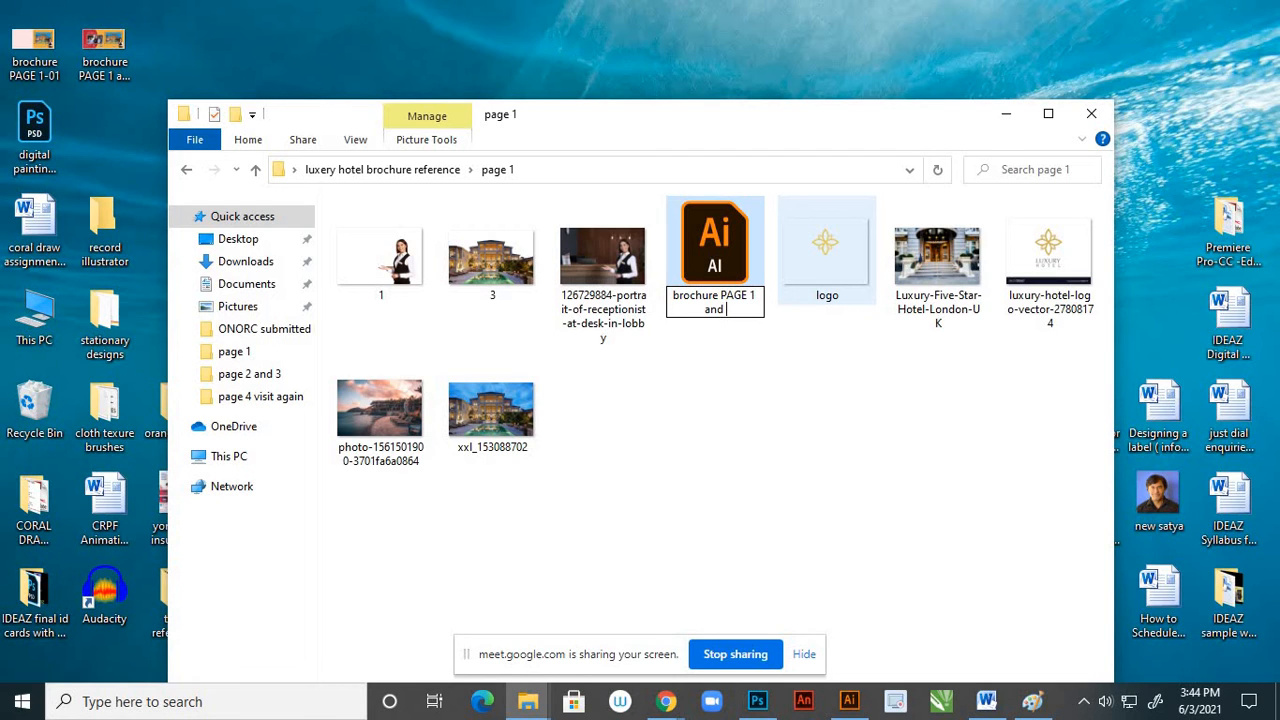
{"action": "type", "text": " 4"}
{"action": "left_click", "coordinate": [788, 384]}
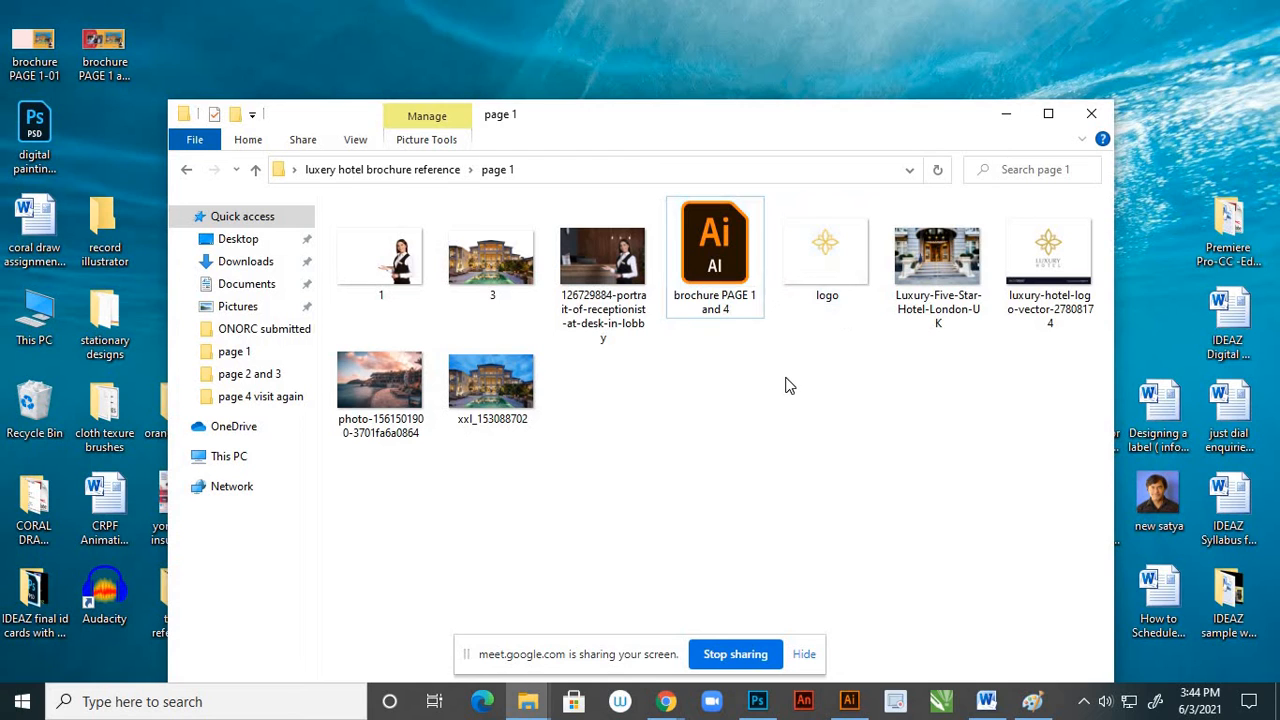
Duplicate the file "brochure PAGE 1 and 4" within the "page 1" folder
{"action": "left_click", "coordinate": [751, 316]}
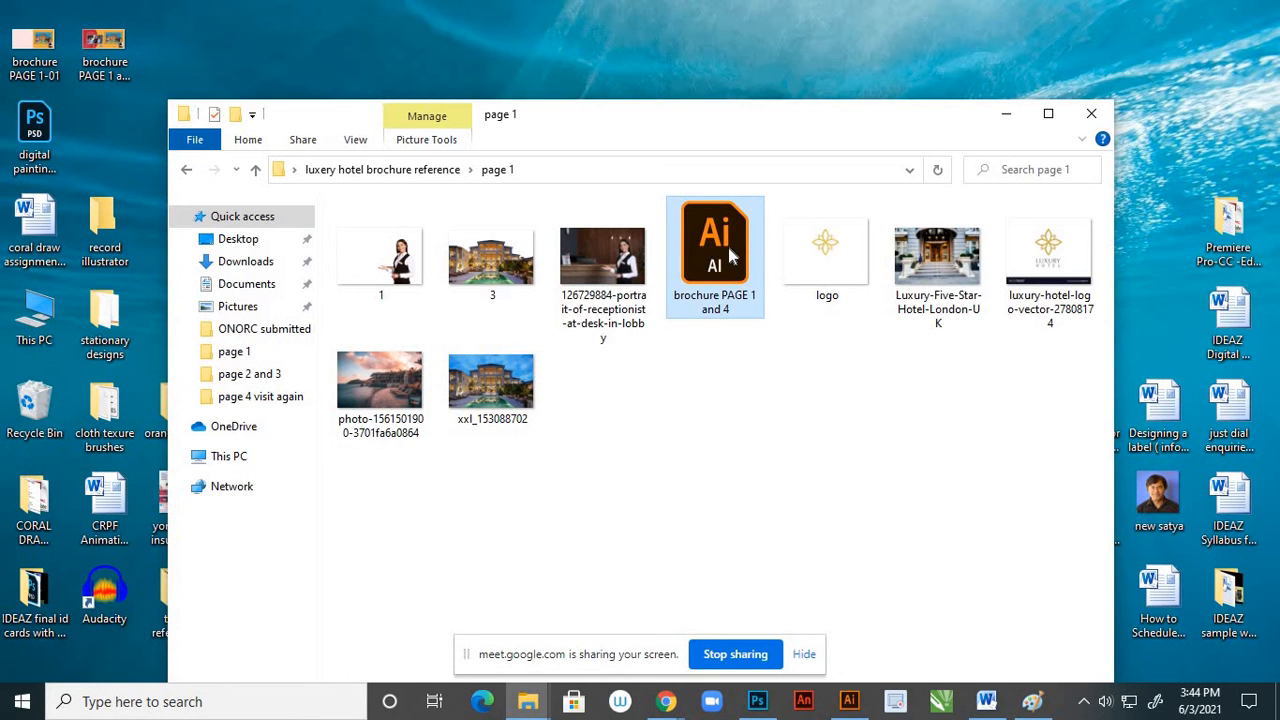
{"action": "right_click", "coordinate": [731, 257]}
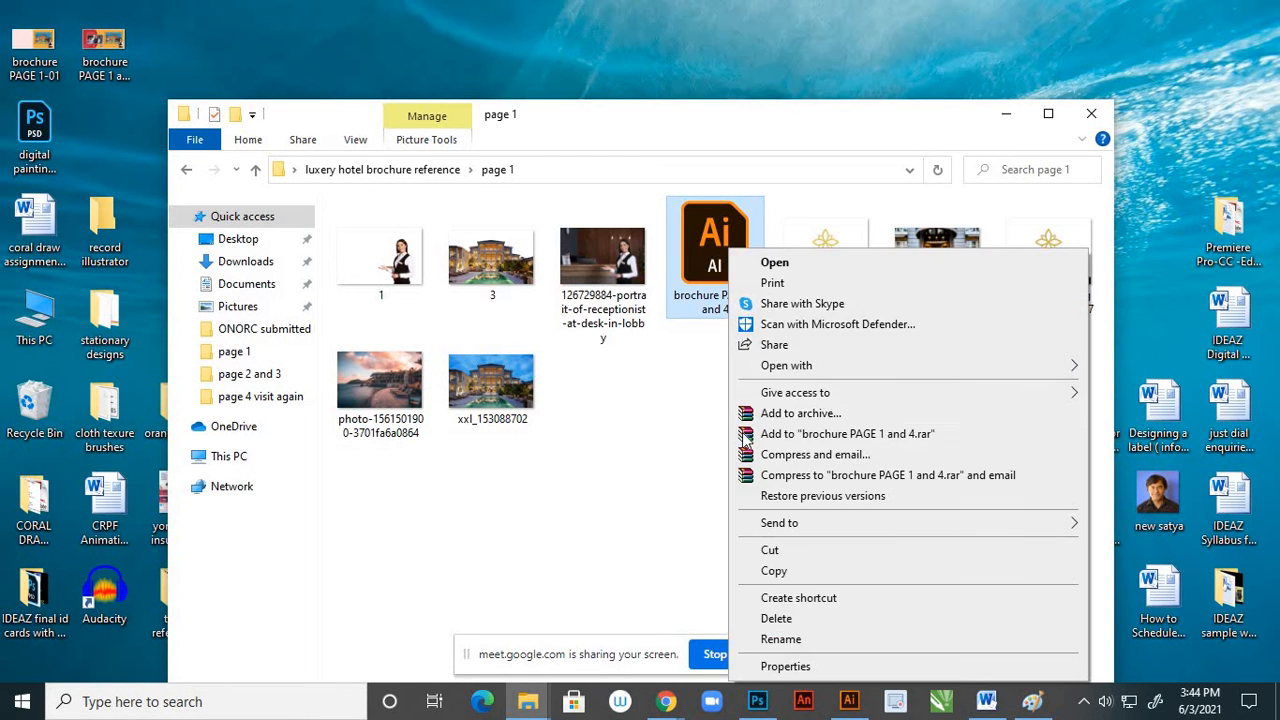
{"action": "left_click", "coordinate": [766, 569]}
{"action": "right_click", "coordinate": [770, 525]}
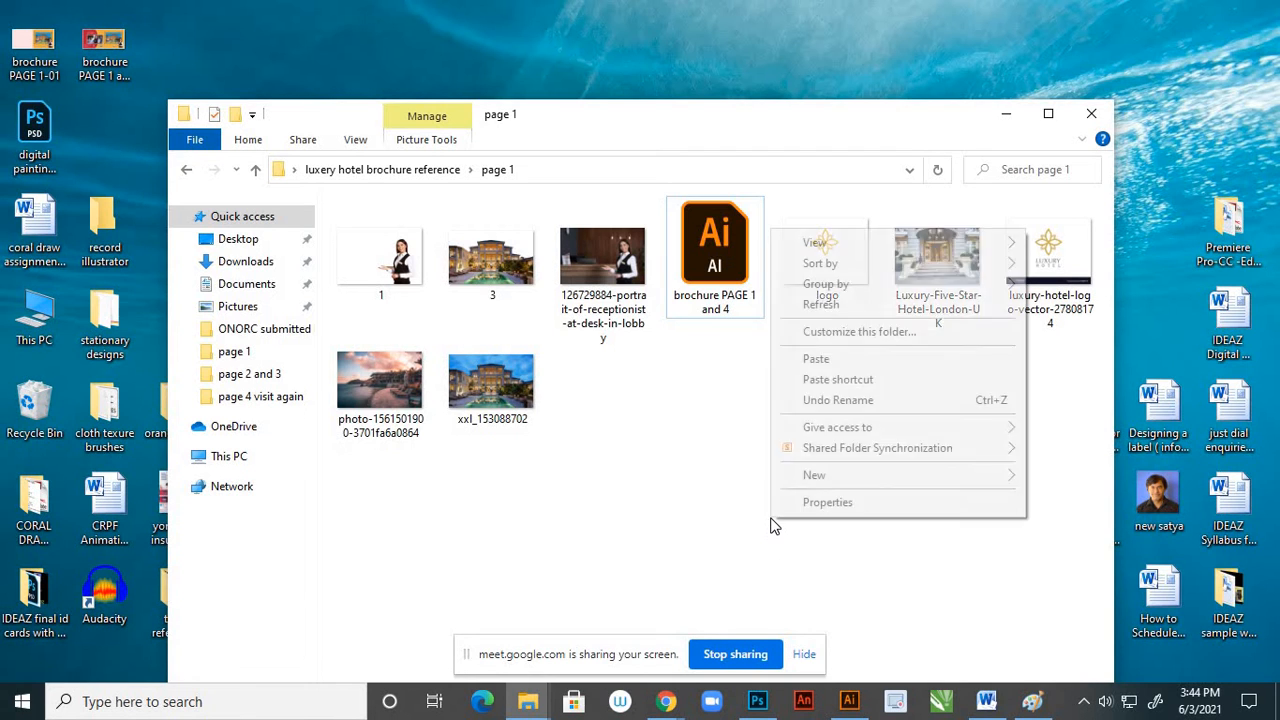
{"action": "left_click", "coordinate": [822, 362]}
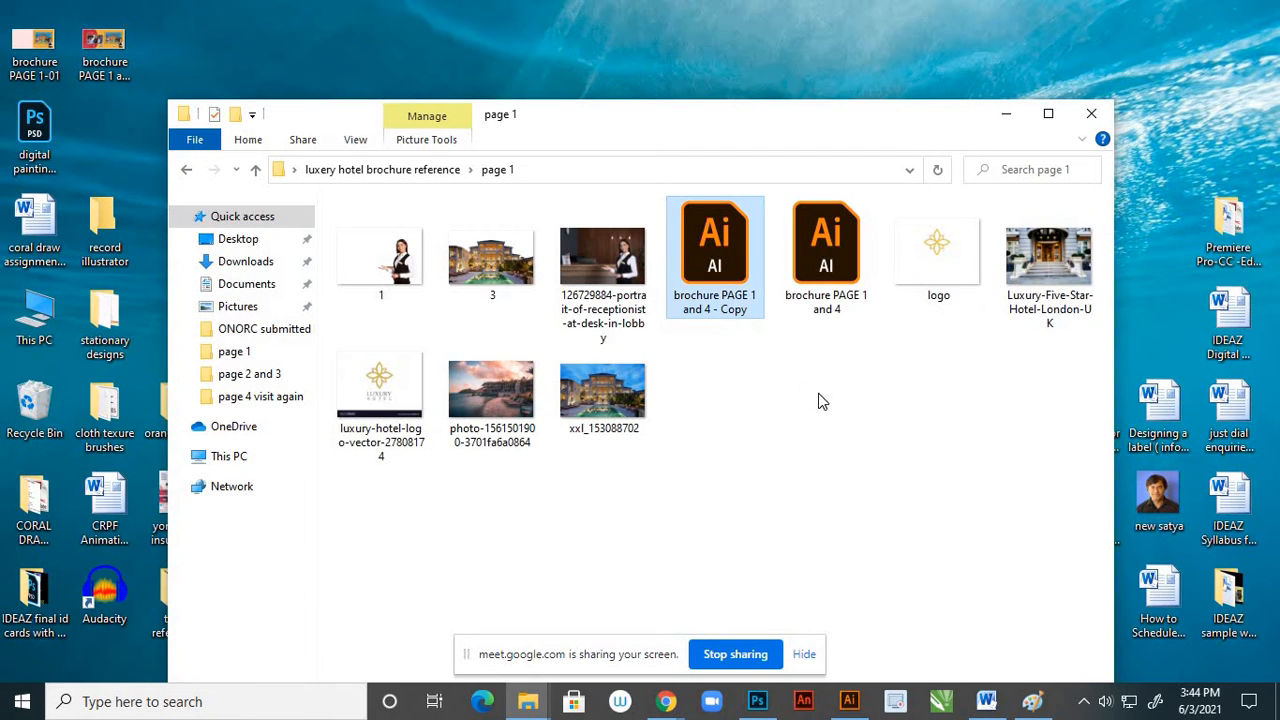
Rename the copied Illustrator file as "brochure PAGE 2 and 3"
{"action": "right_click", "coordinate": [747, 308]}
{"action": "left_click", "coordinate": [778, 643]}
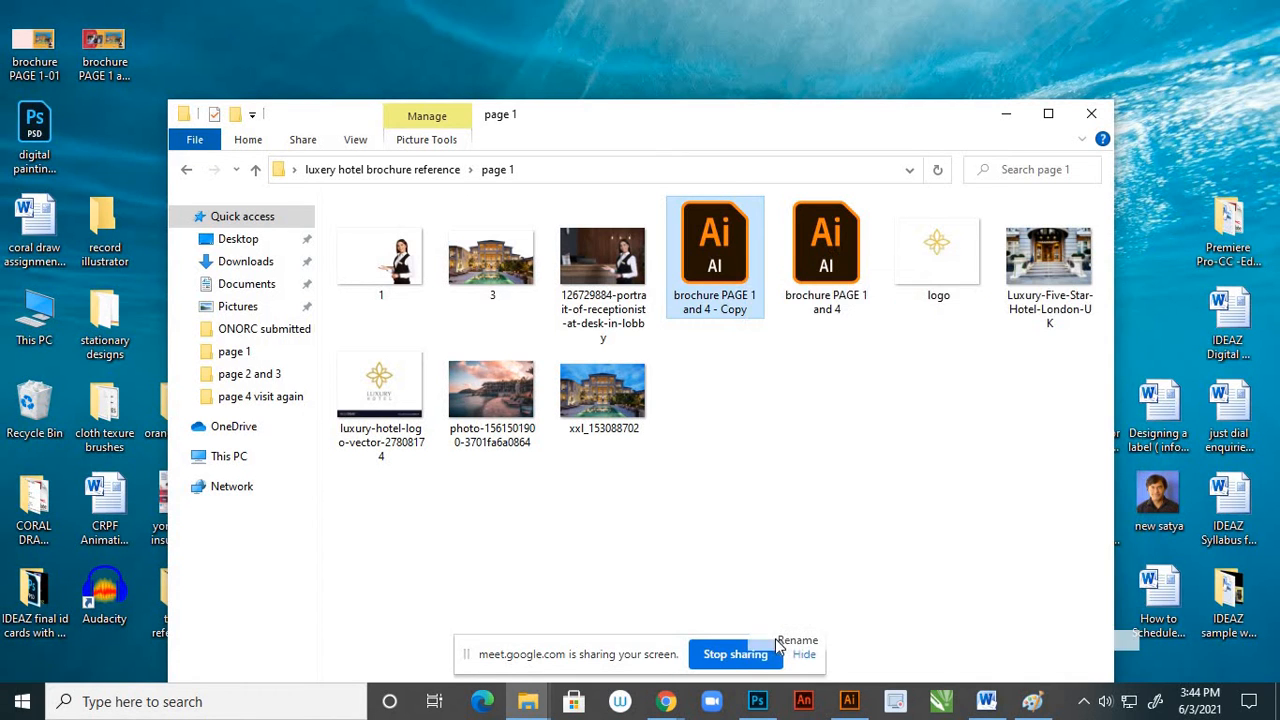
{"action": "left_click", "coordinate": [757, 294]}
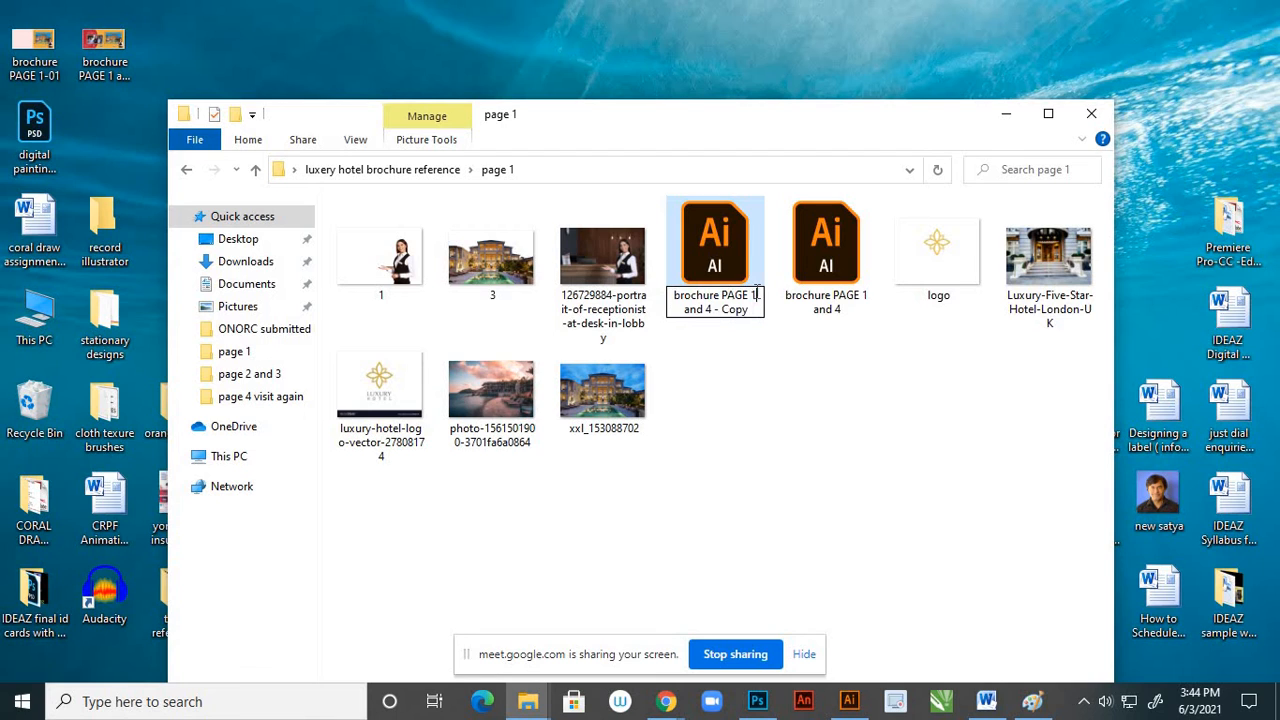
{"action": "key", "text": "BackSpace"}
{"action": "type", "text": "2"}
{"action": "left_click", "coordinate": [709, 309]}
{"action": "key", "text": "BackSpace"}
{"action": "type", "text": "3"}
{"action": "key", "text": "BackSpace"}
{"action": "key", "text": "BackSpace"}
{"action": "key", "text": "BackSpace"}
{"action": "key", "text": "BackSpace"}
{"action": "key", "text": "BackSpace"}
{"action": "left_click", "coordinate": [738, 375]}
Open the file "brochure PAGE 1 and 4" and switch to Illustrator with the whole spread in view
{"action": "left_click", "coordinate": [735, 258]}
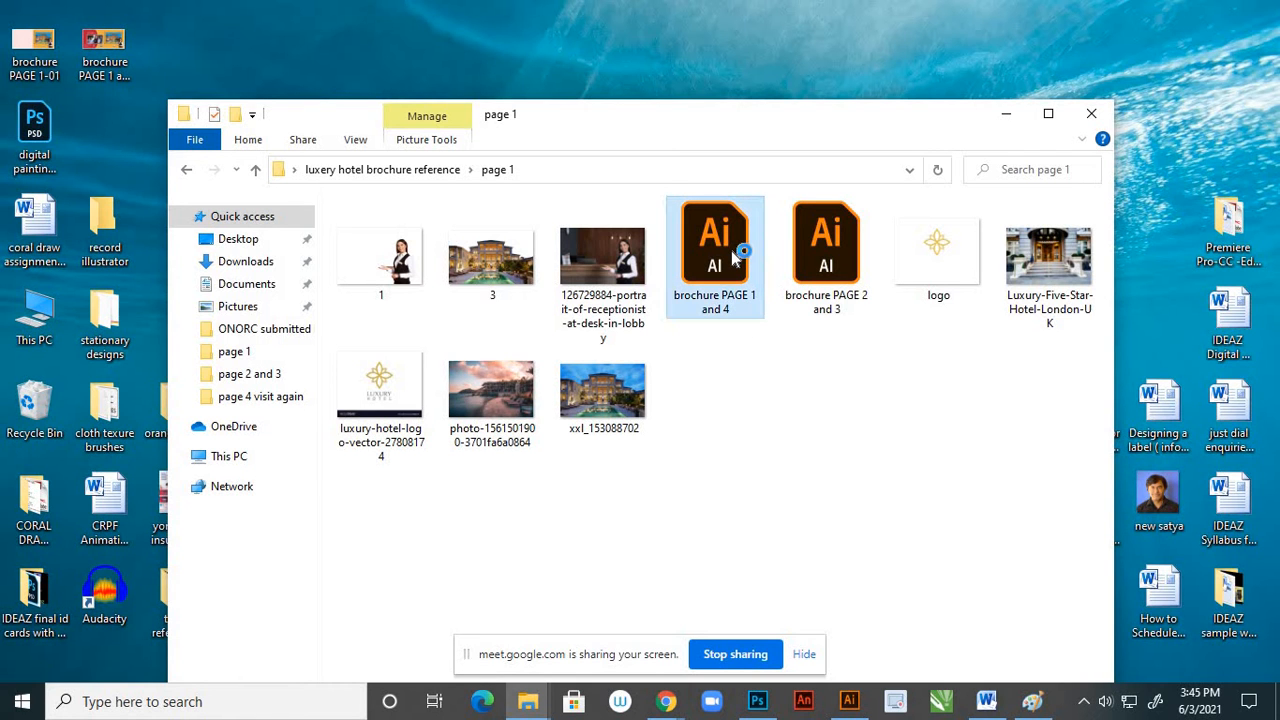
{"action": "left_click", "coordinate": [849, 701]}
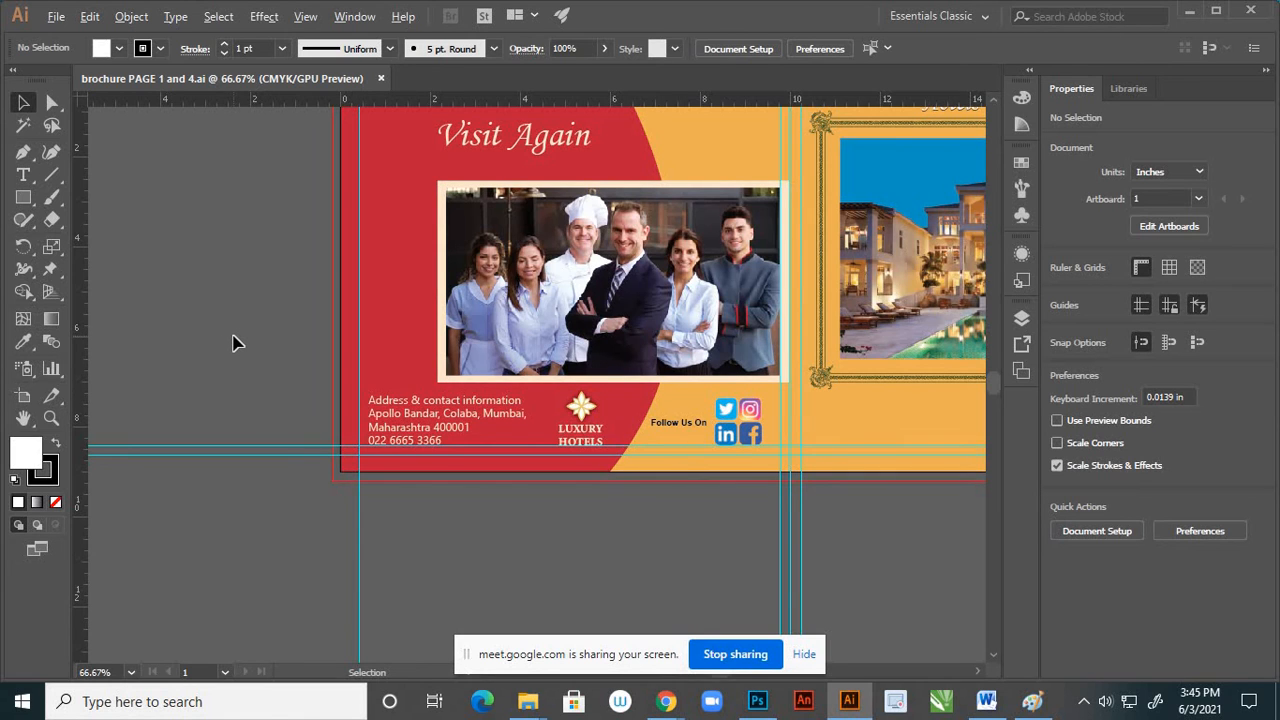
{"action": "scroll", "coordinate": [240, 320], "scroll_direction": "down", "scroll_amount": 3}
{"action": "scroll", "coordinate": [255, 276], "scroll_direction": "up", "scroll_amount": 1}
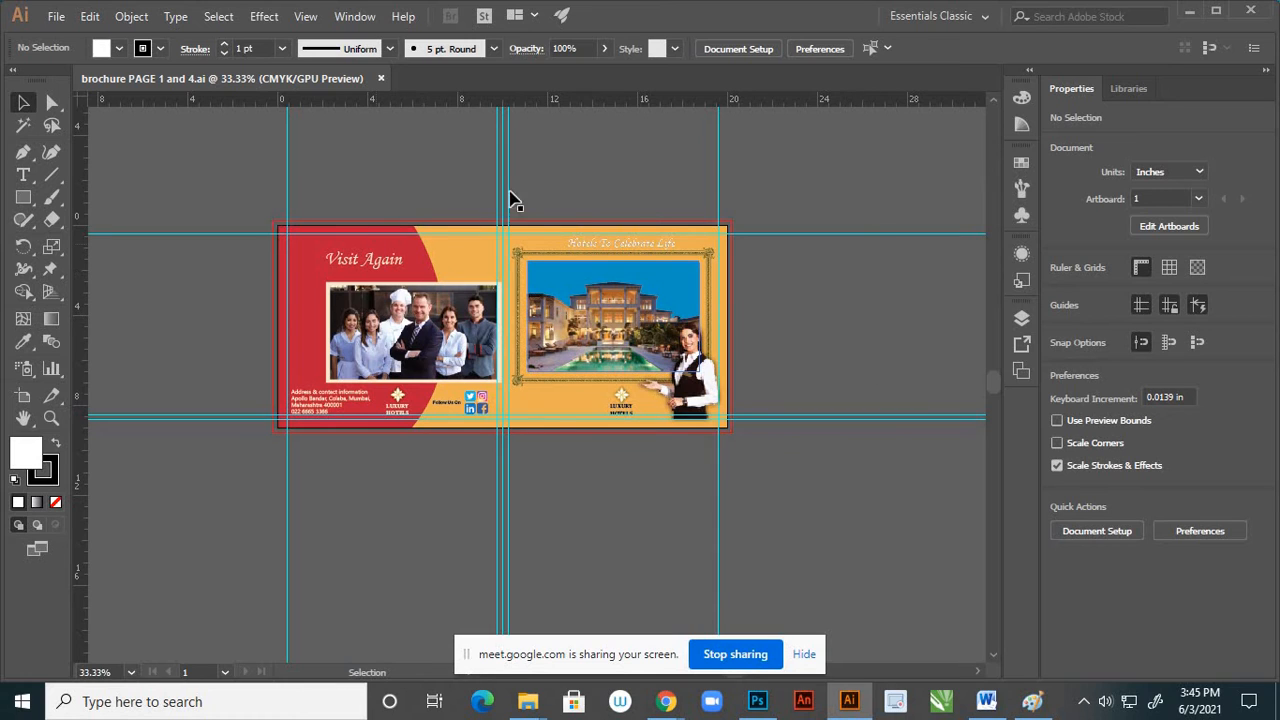
Check Layer 5's content by toggling its visibility, and delete Layer 5 and Layer 6 with their artwork
{"action": "left_click", "coordinate": [1024, 320]}
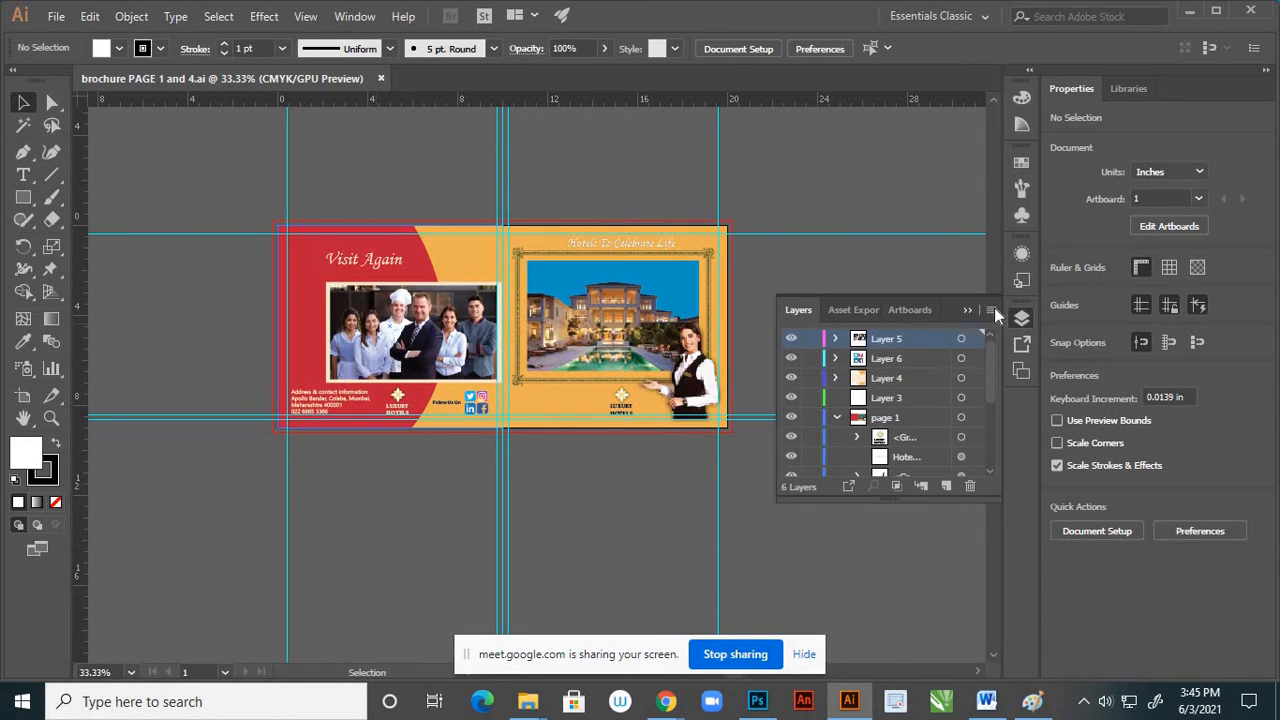
{"action": "left_click", "coordinate": [792, 341]}
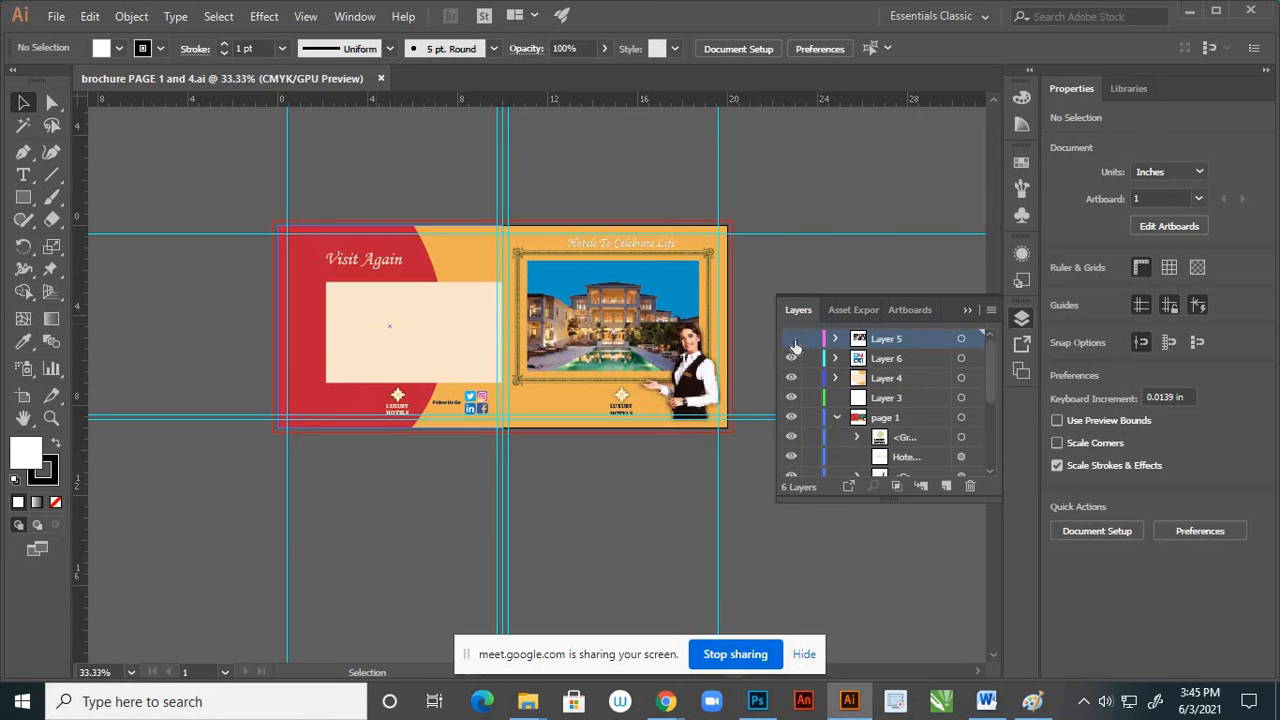
{"action": "left_click", "coordinate": [792, 341]}
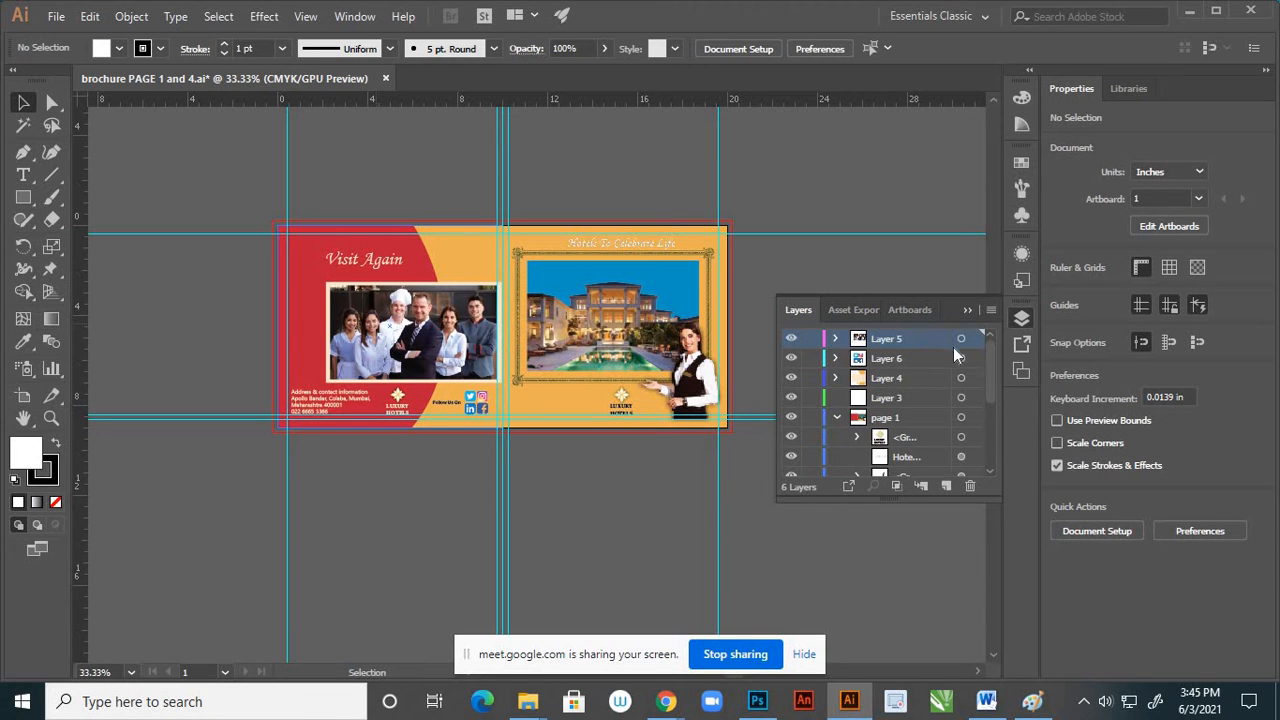
{"action": "left_click", "coordinate": [967, 487]}
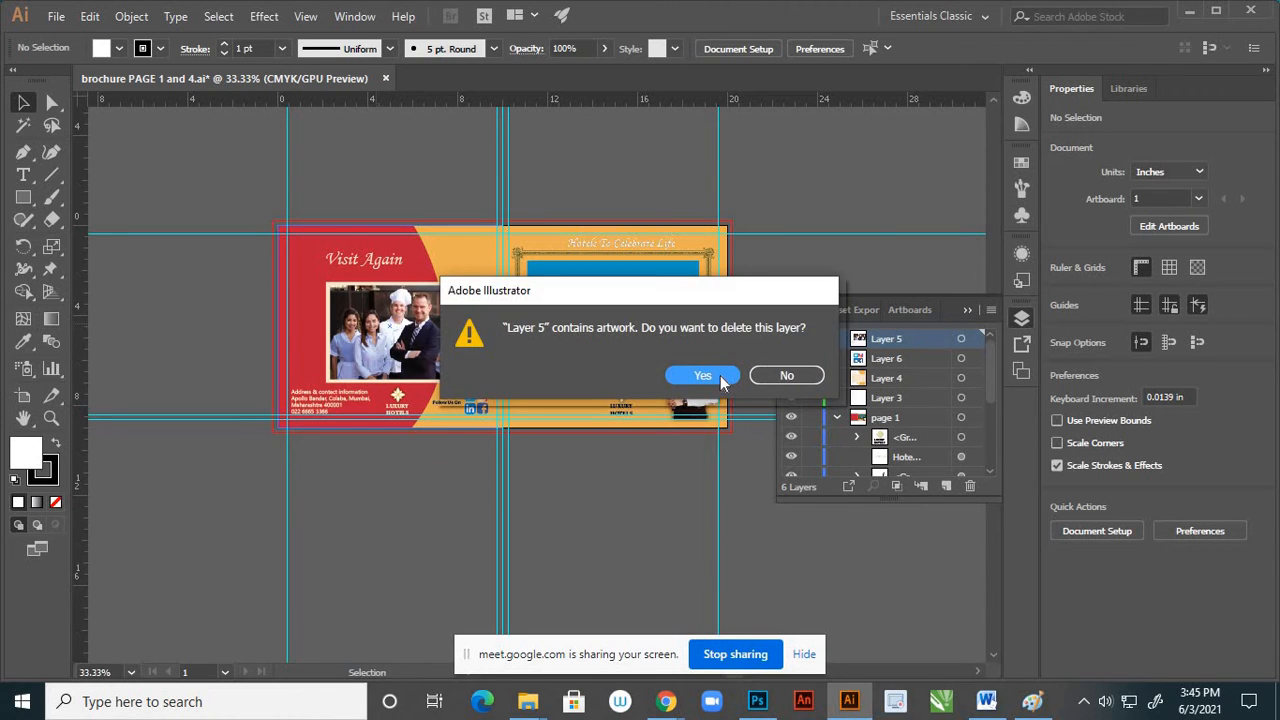
{"action": "left_click", "coordinate": [718, 377]}
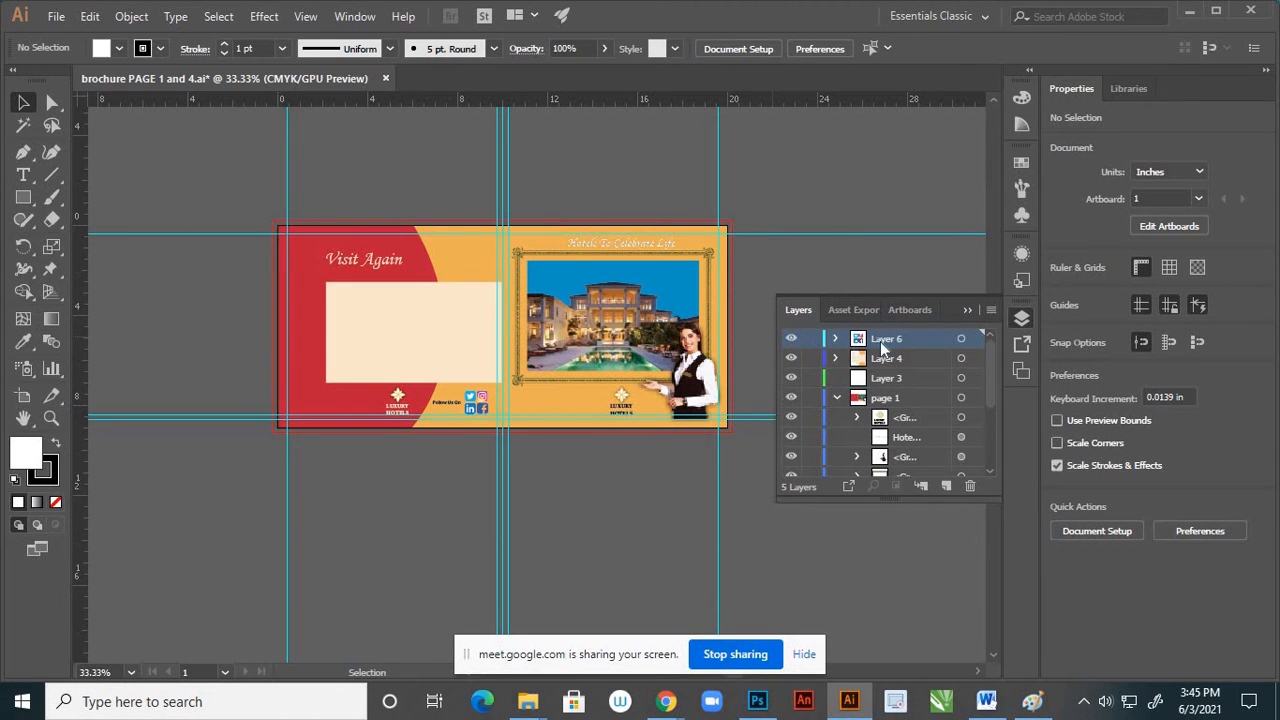
{"action": "left_click", "coordinate": [967, 487]}
{"action": "left_click", "coordinate": [695, 376]}
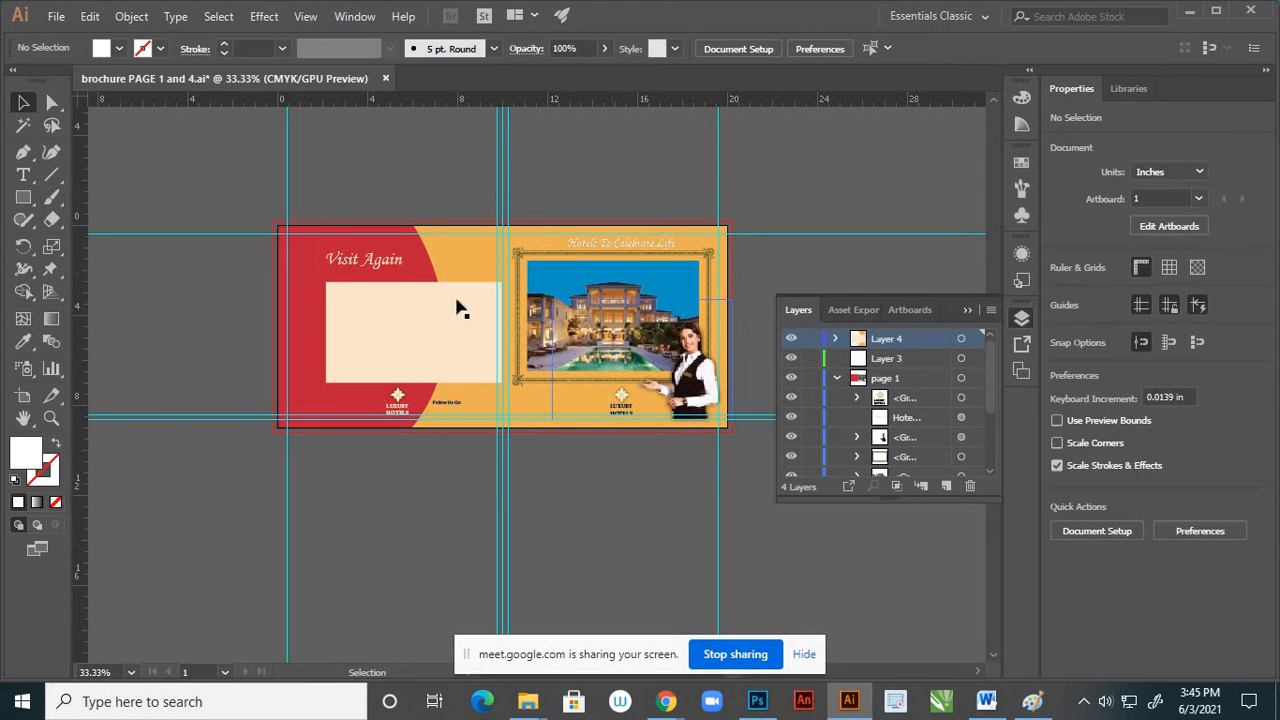
Delete Layer 4 with the "Visit Again" artwork and the "page 1" layer with the hotel cover artwork
{"action": "left_click", "coordinate": [398, 265]}
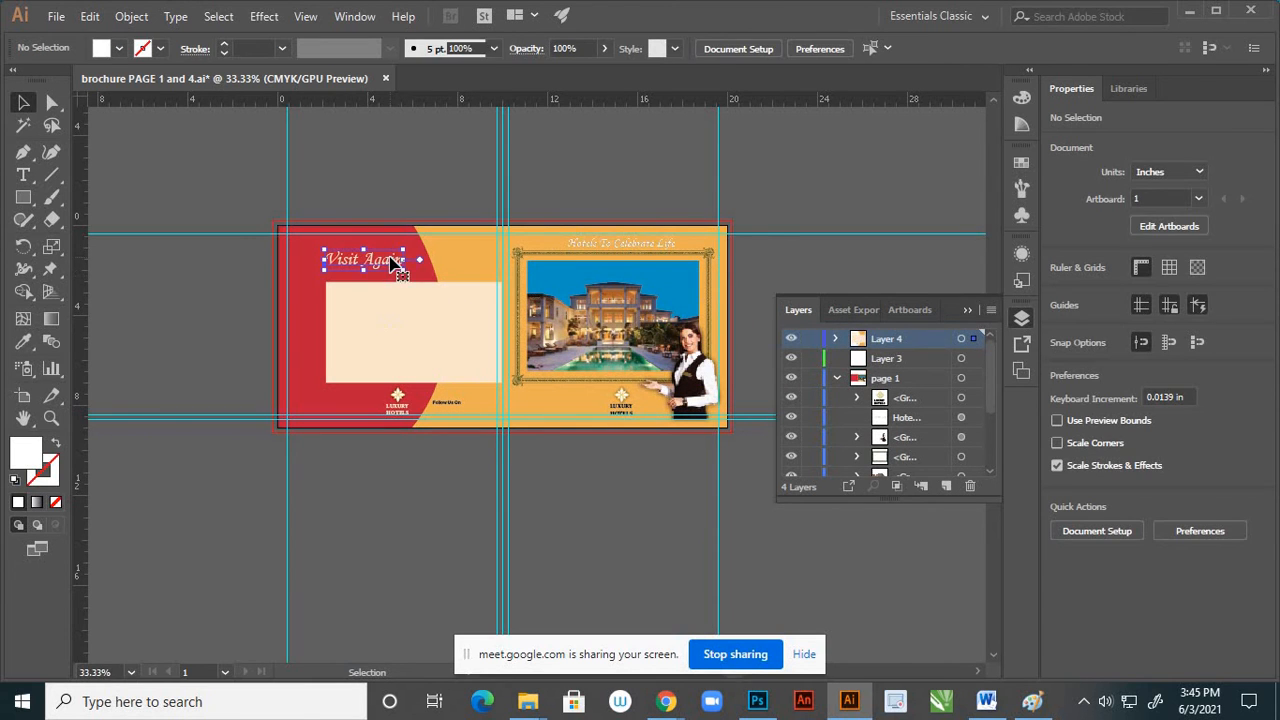
{"action": "left_click", "coordinate": [969, 486]}
{"action": "left_click", "coordinate": [703, 376]}
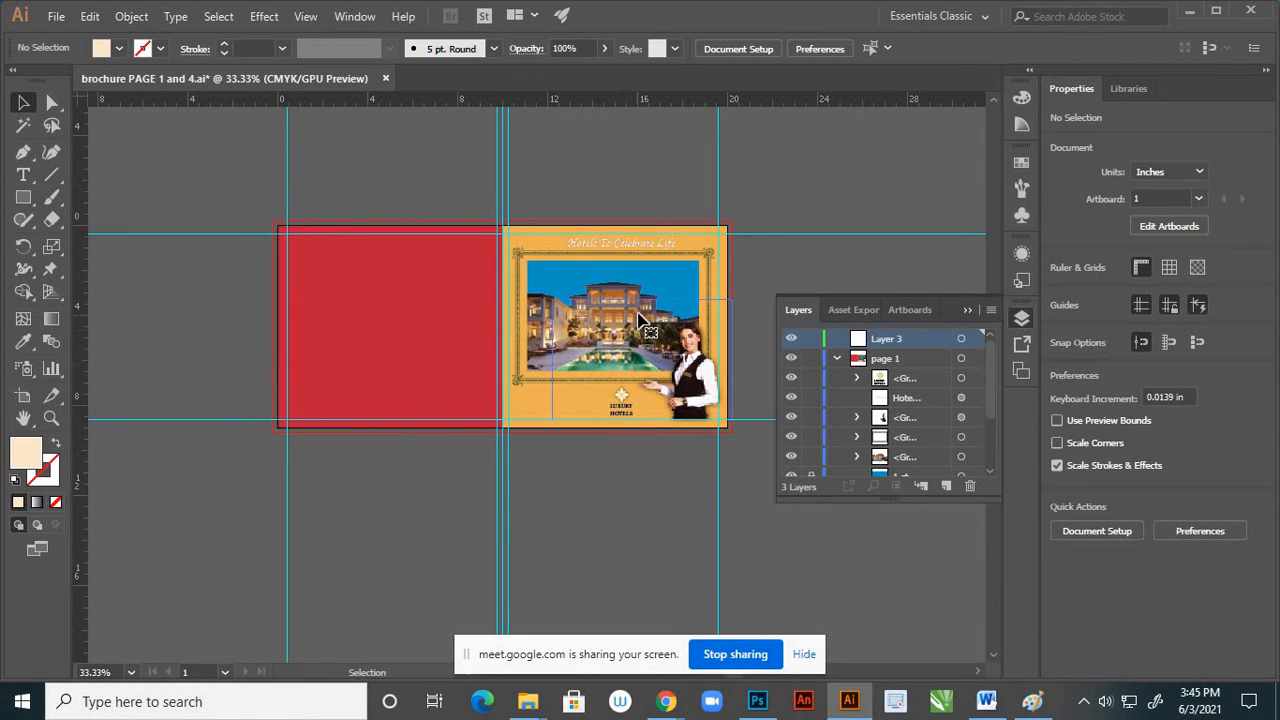
{"action": "left_click", "coordinate": [648, 325]}
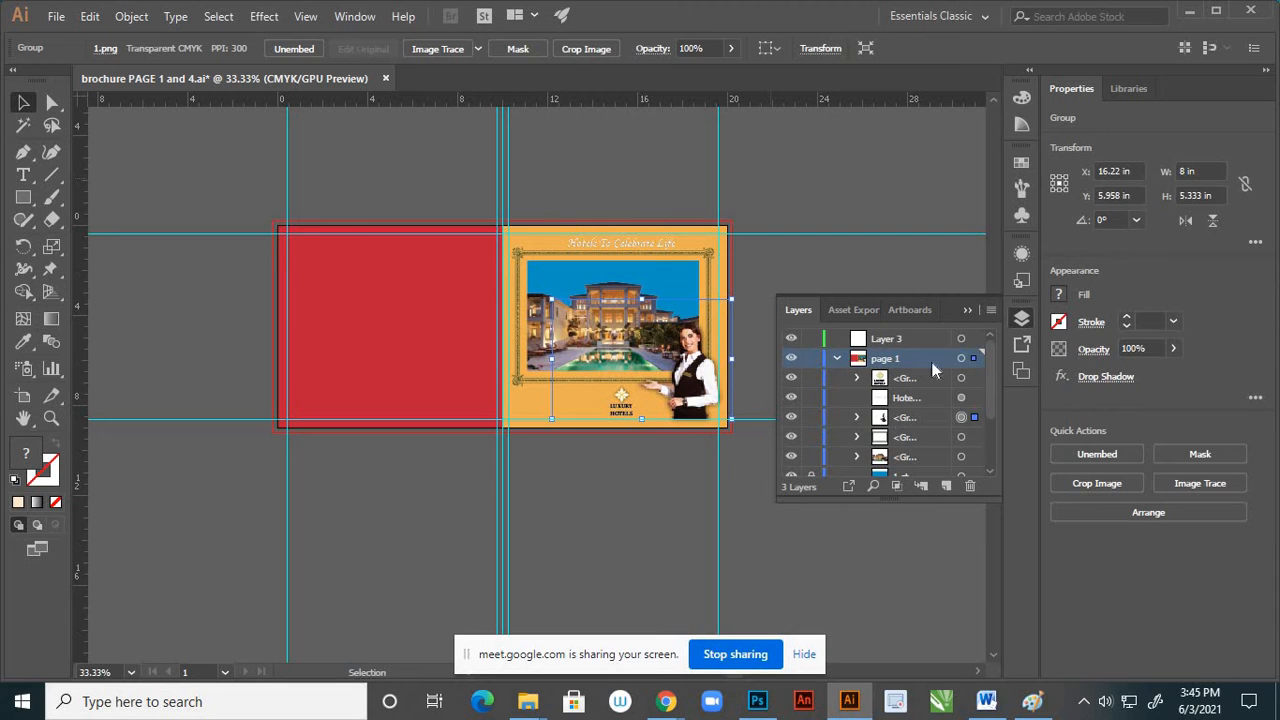
{"action": "left_click", "coordinate": [966, 486]}
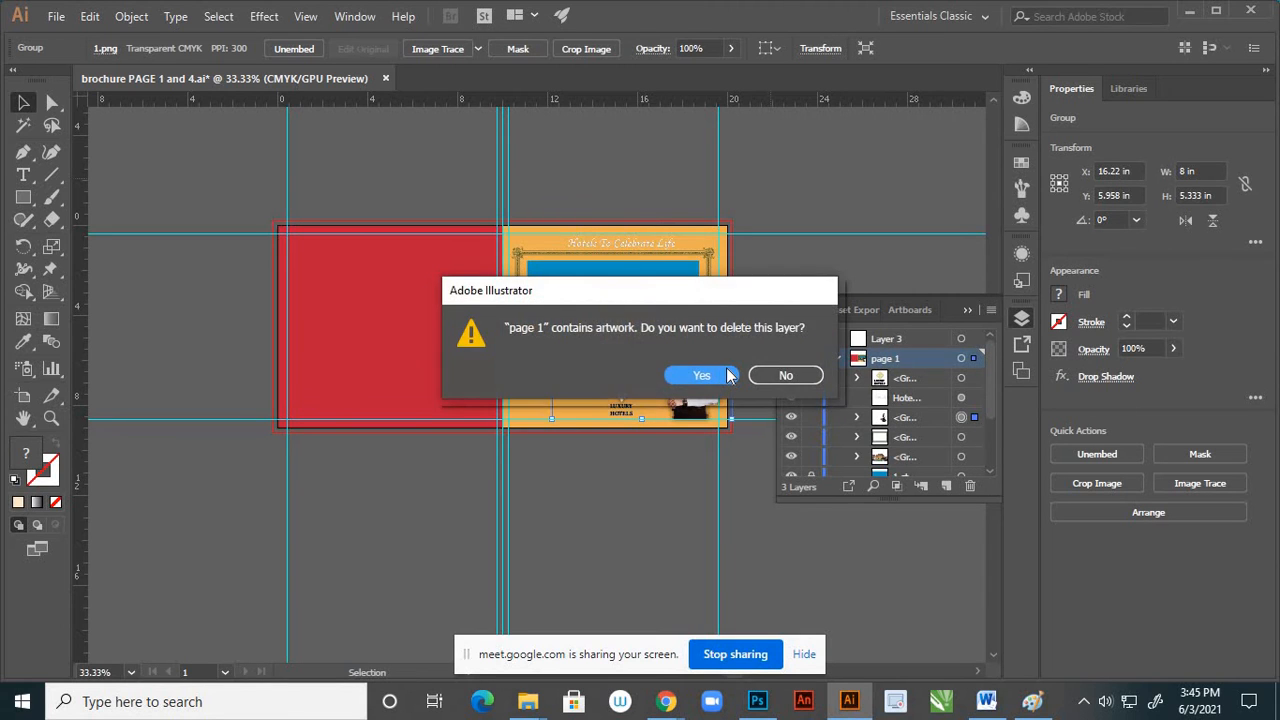
{"action": "left_click", "coordinate": [724, 374]}
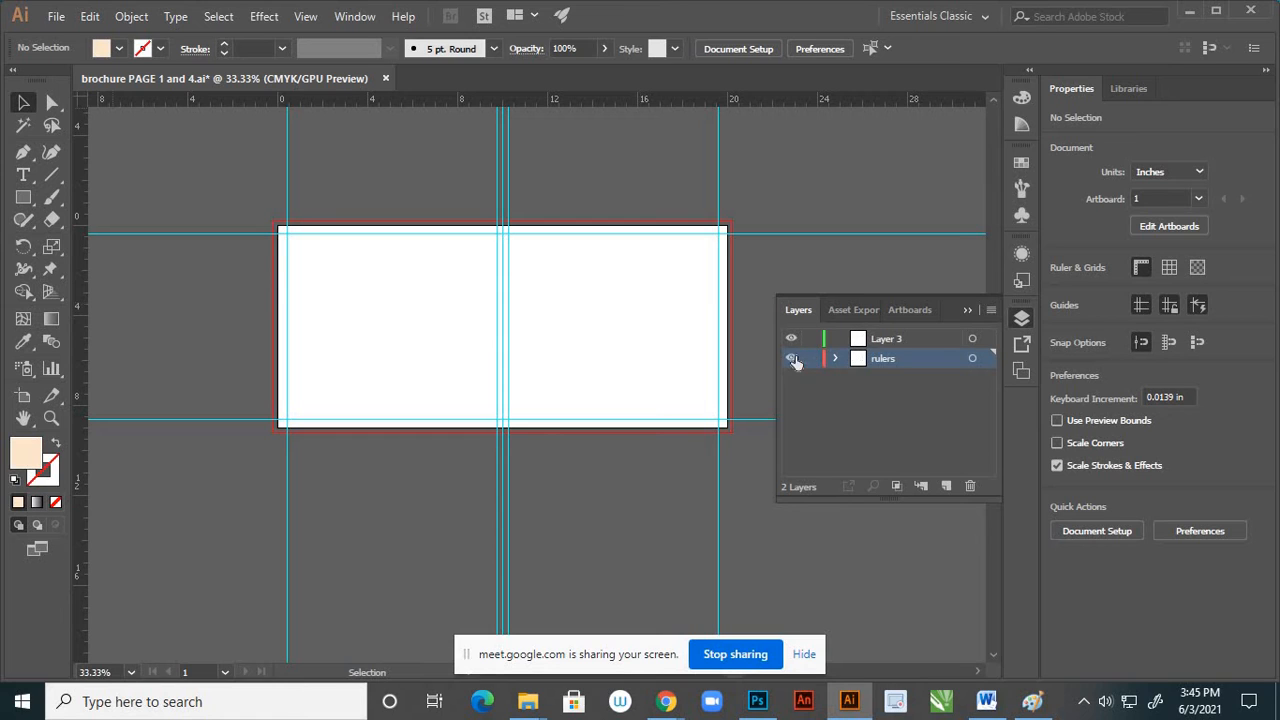
Check the "rulers" layer by toggling its visibility, and lock it
{"action": "left_click", "coordinate": [791, 358]}
{"action": "left_click", "coordinate": [791, 358]}
{"action": "left_click", "coordinate": [811, 358]}
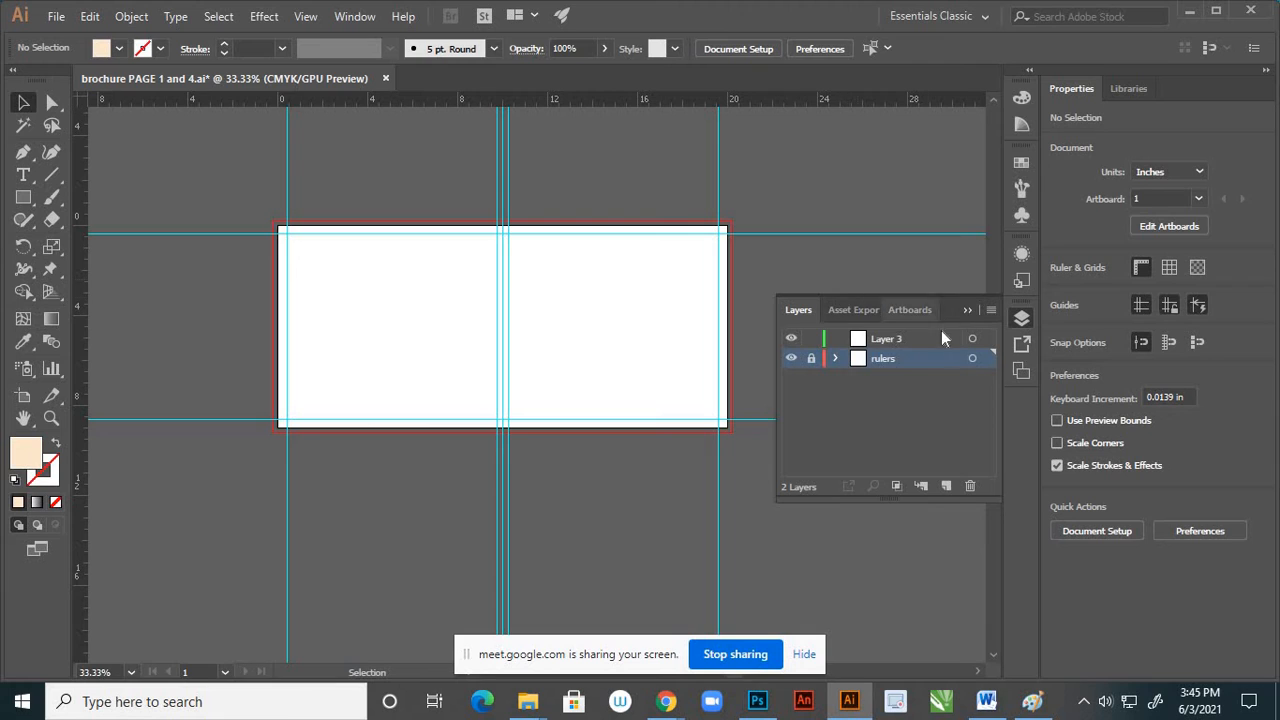
{"action": "left_click", "coordinate": [966, 311]}
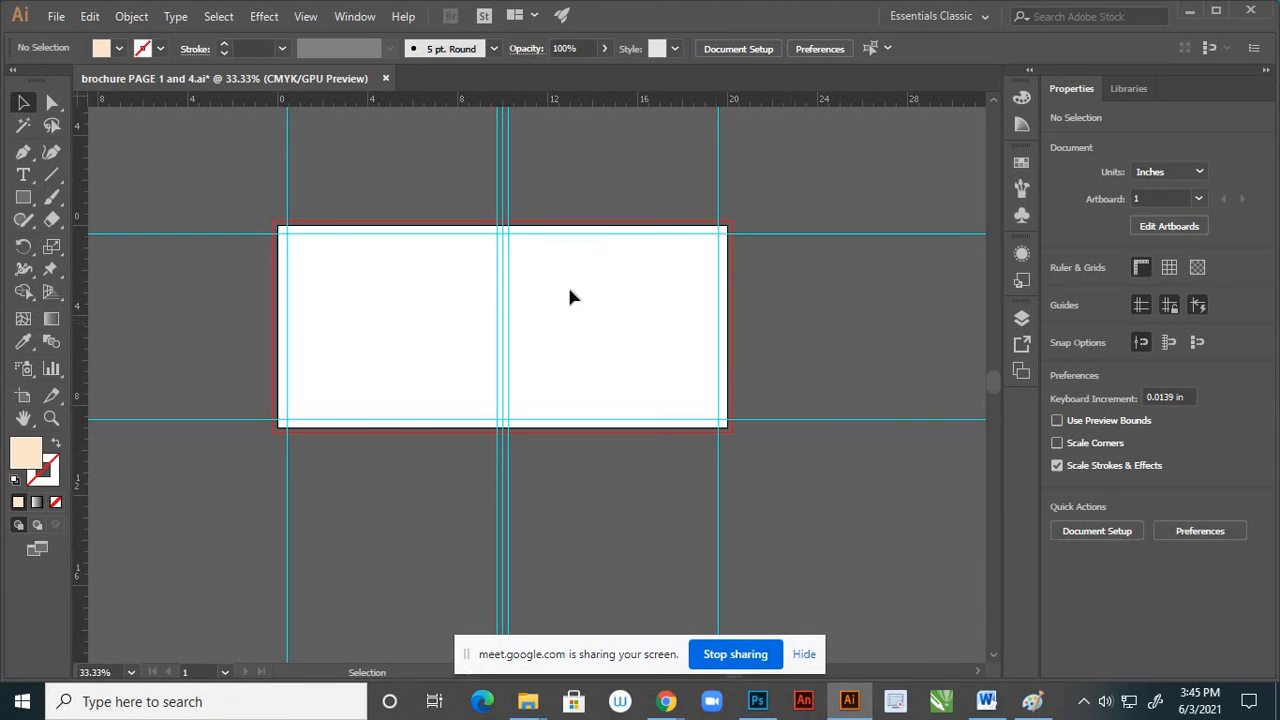
Draw a cream rectangle 10 in wide and 9 in high on Layer 3, covering the left page exactly
{"action": "scroll", "coordinate": [390, 268], "scroll_direction": "up", "scroll_amount": 2}
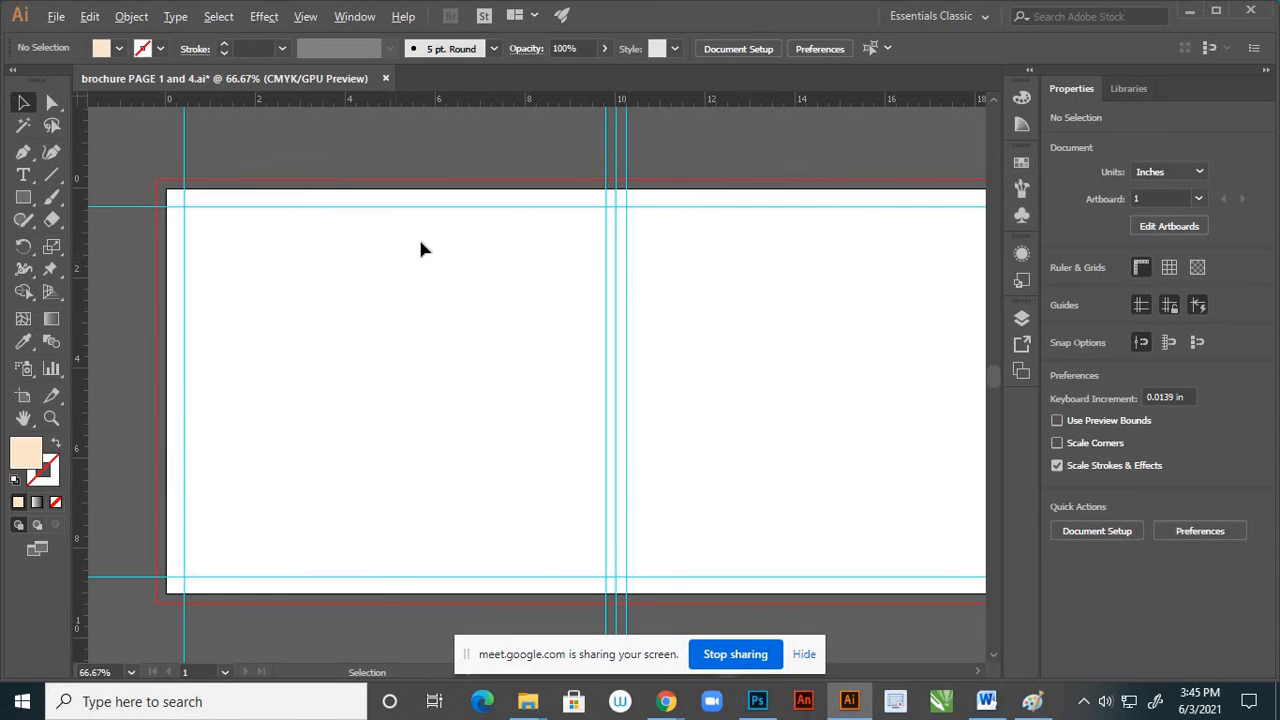
{"action": "scroll", "coordinate": [455, 240], "scroll_direction": "down", "scroll_amount": 1}
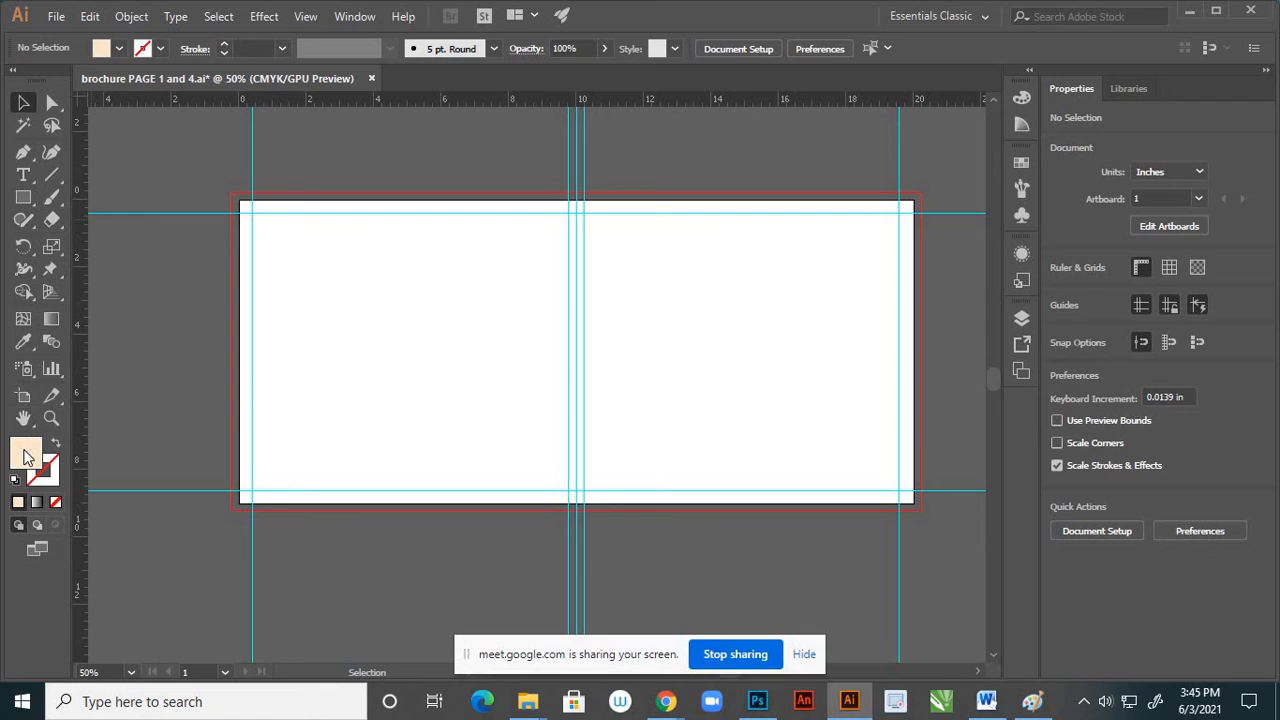
{"action": "left_click", "coordinate": [23, 197]}
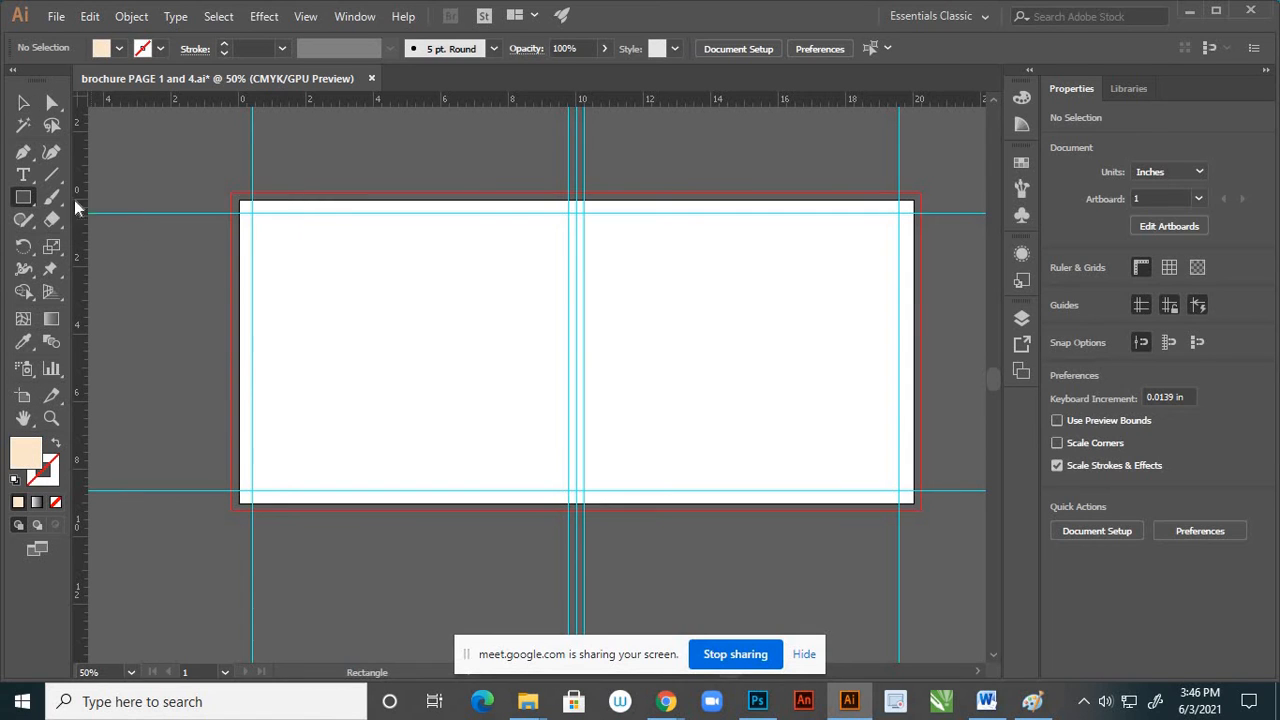
{"action": "left_click", "coordinate": [1021, 318]}
{"action": "left_click", "coordinate": [970, 339]}
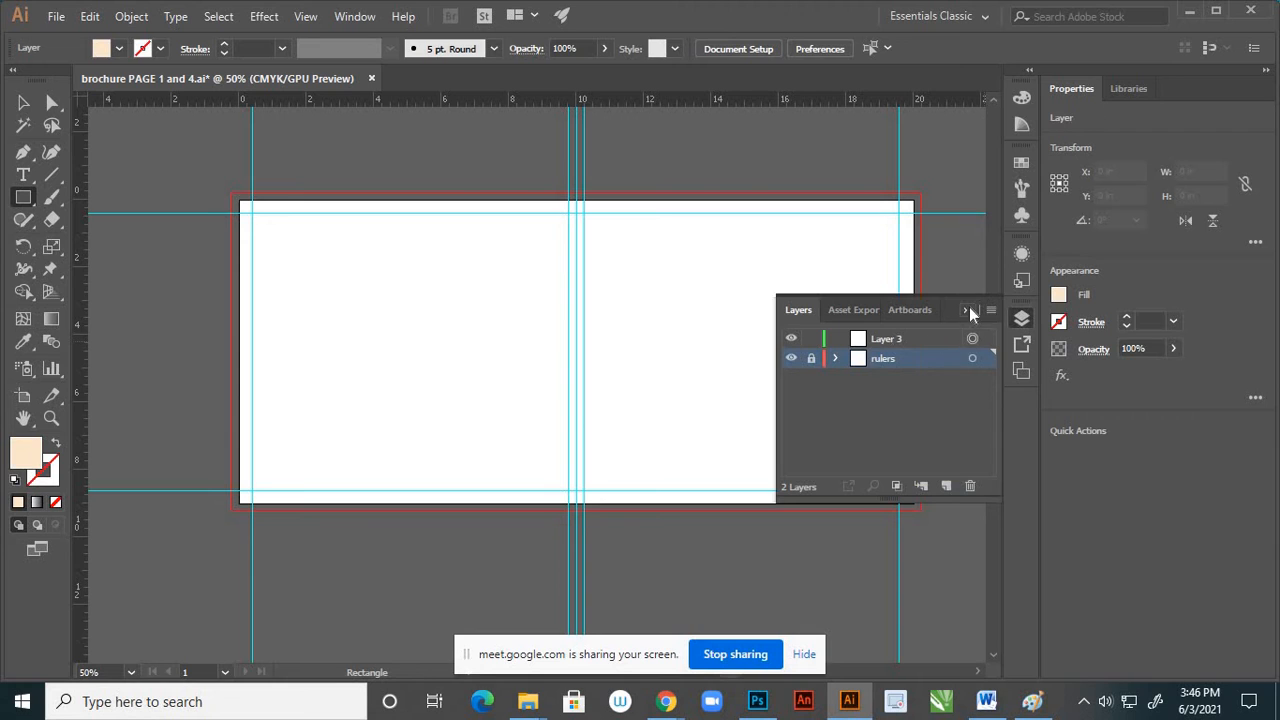
{"action": "left_click", "coordinate": [967, 310]}
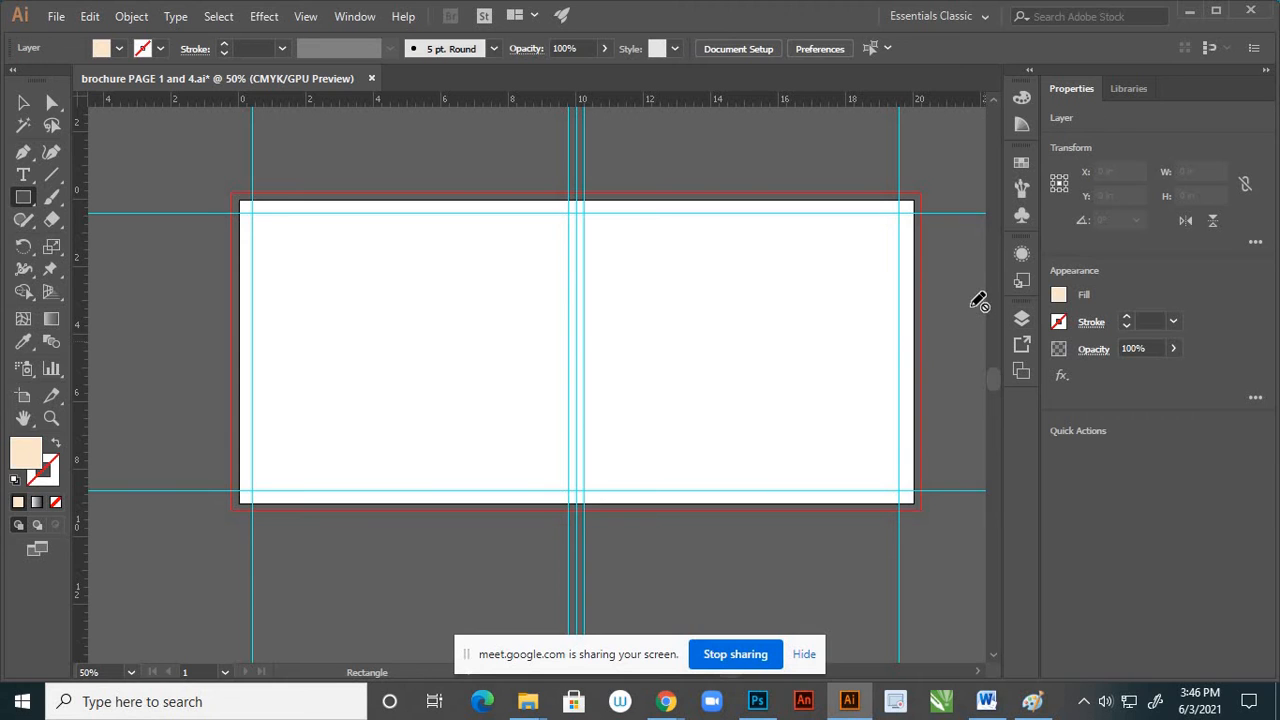
{"action": "left_click", "coordinate": [1021, 318]}
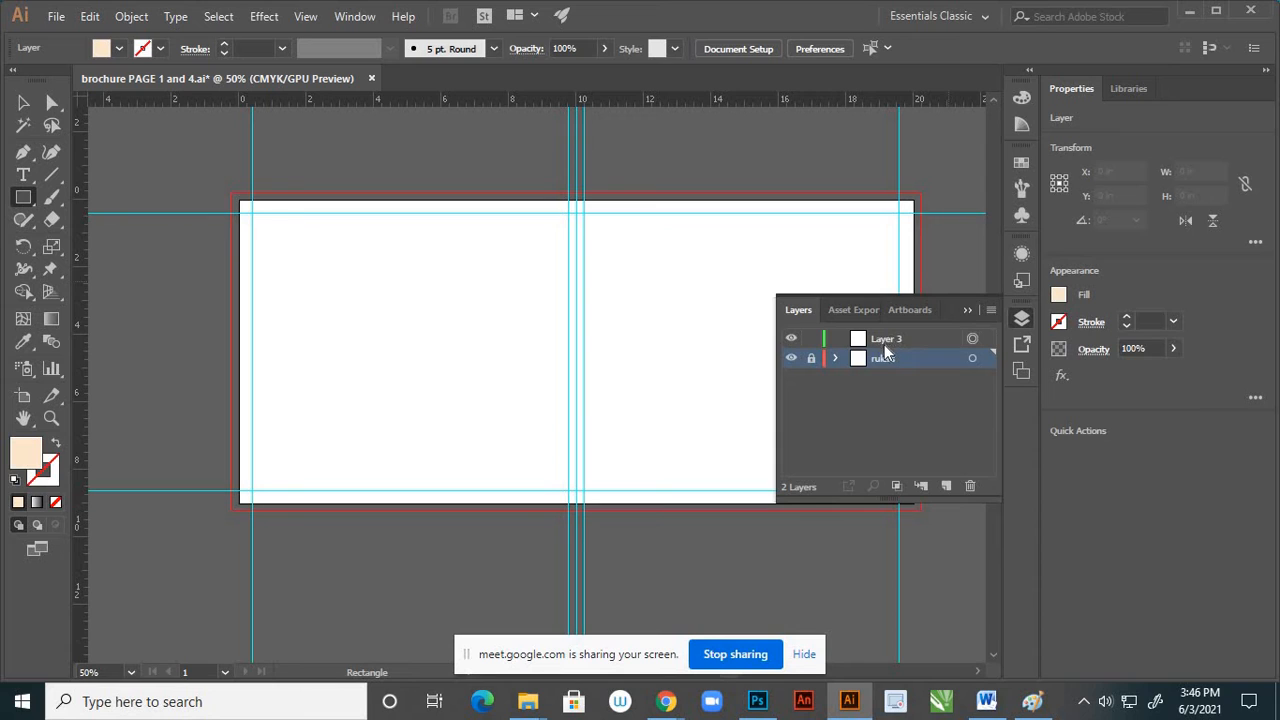
{"action": "left_click", "coordinate": [903, 343]}
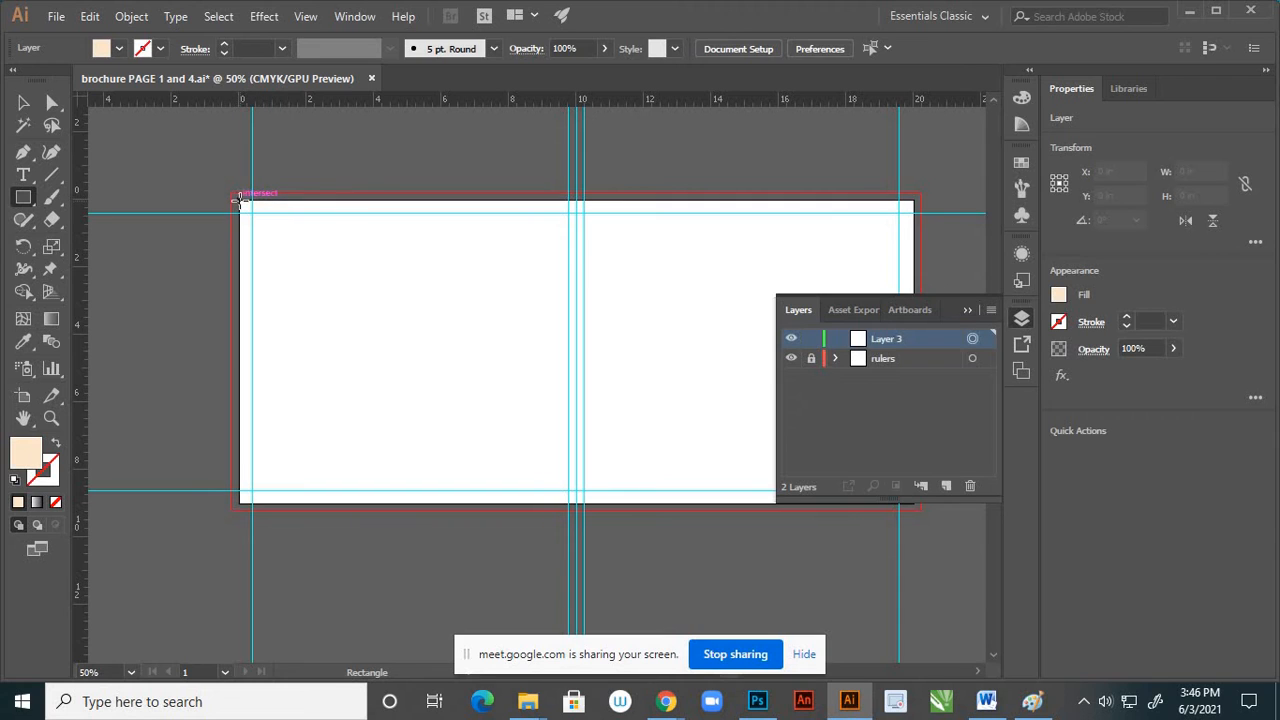
{"action": "left_click_drag", "start_coordinate": [240, 199], "coordinate": [575, 505]}
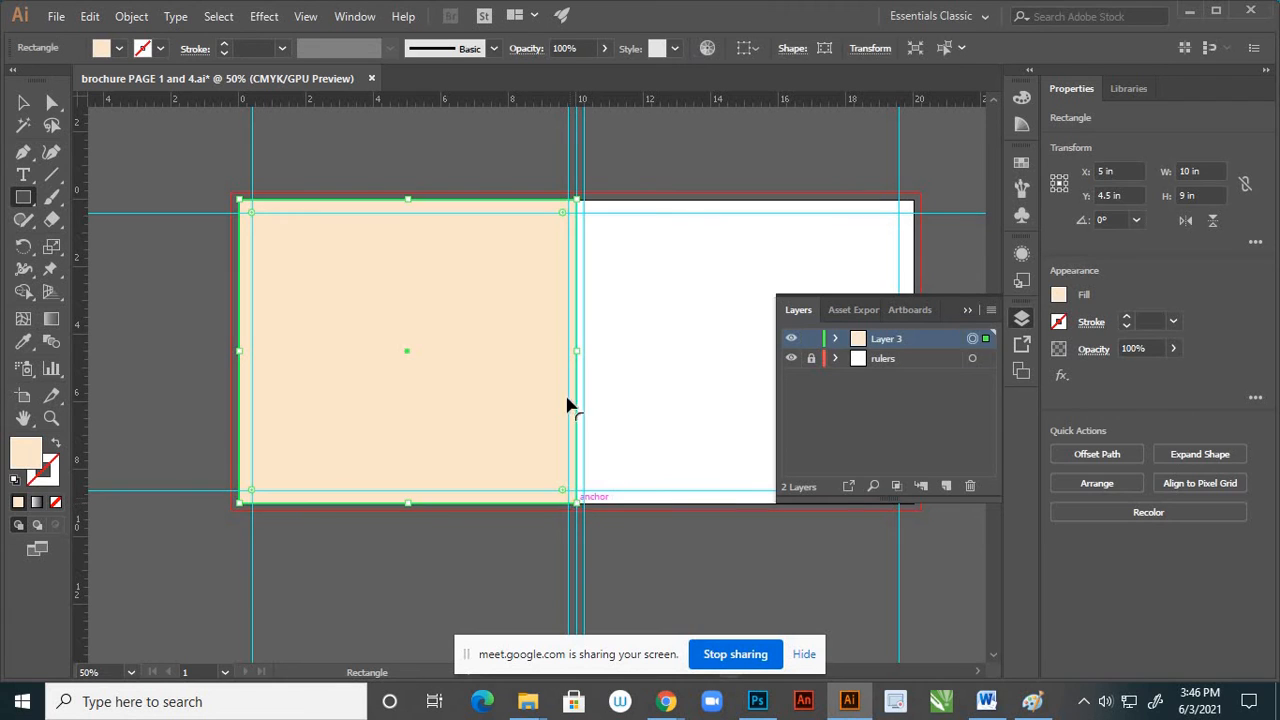
{"action": "left_click", "coordinate": [966, 312]}
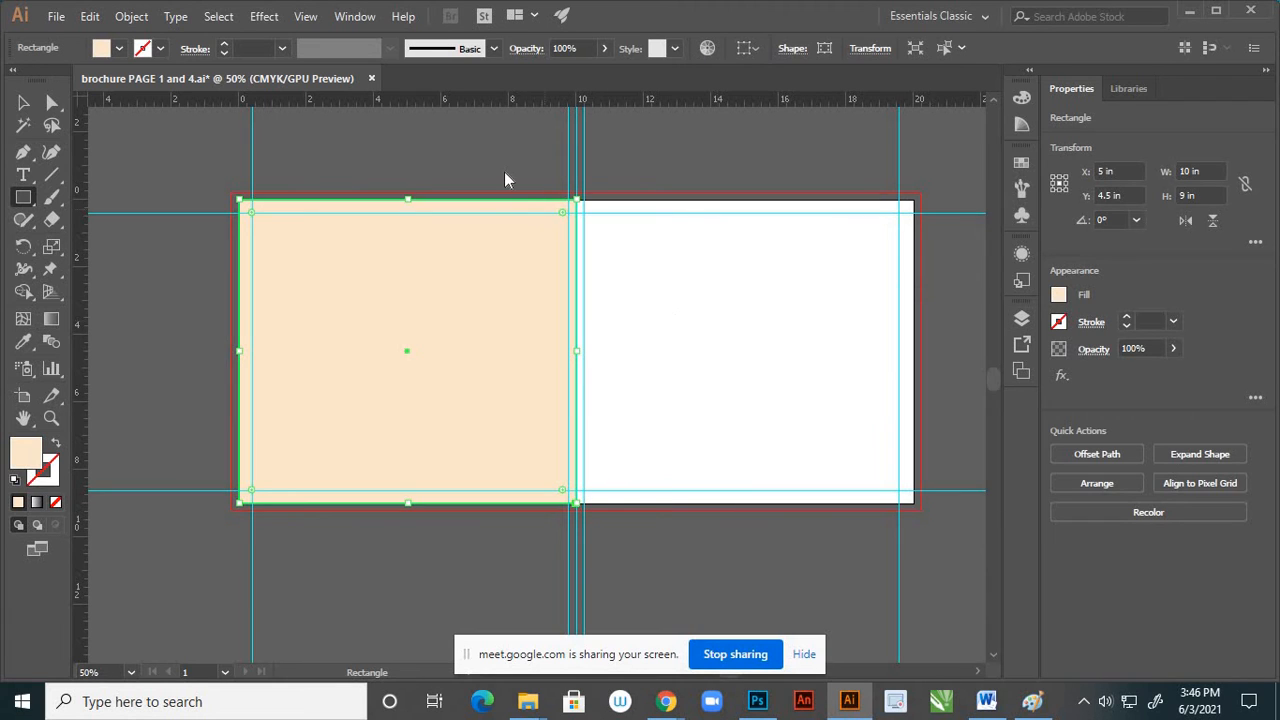
{"action": "left_click", "coordinate": [503, 226]}
{"action": "left_click", "coordinate": [680, 380]}
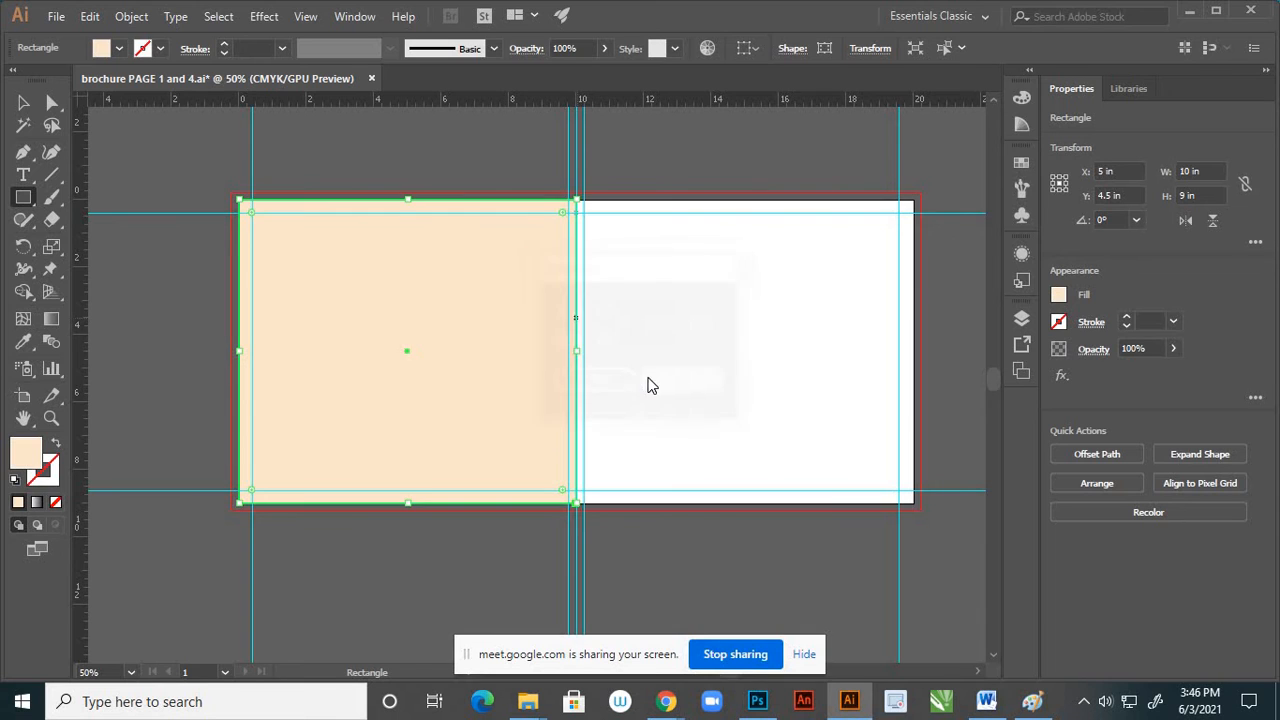
{"action": "left_click", "coordinate": [668, 366]}
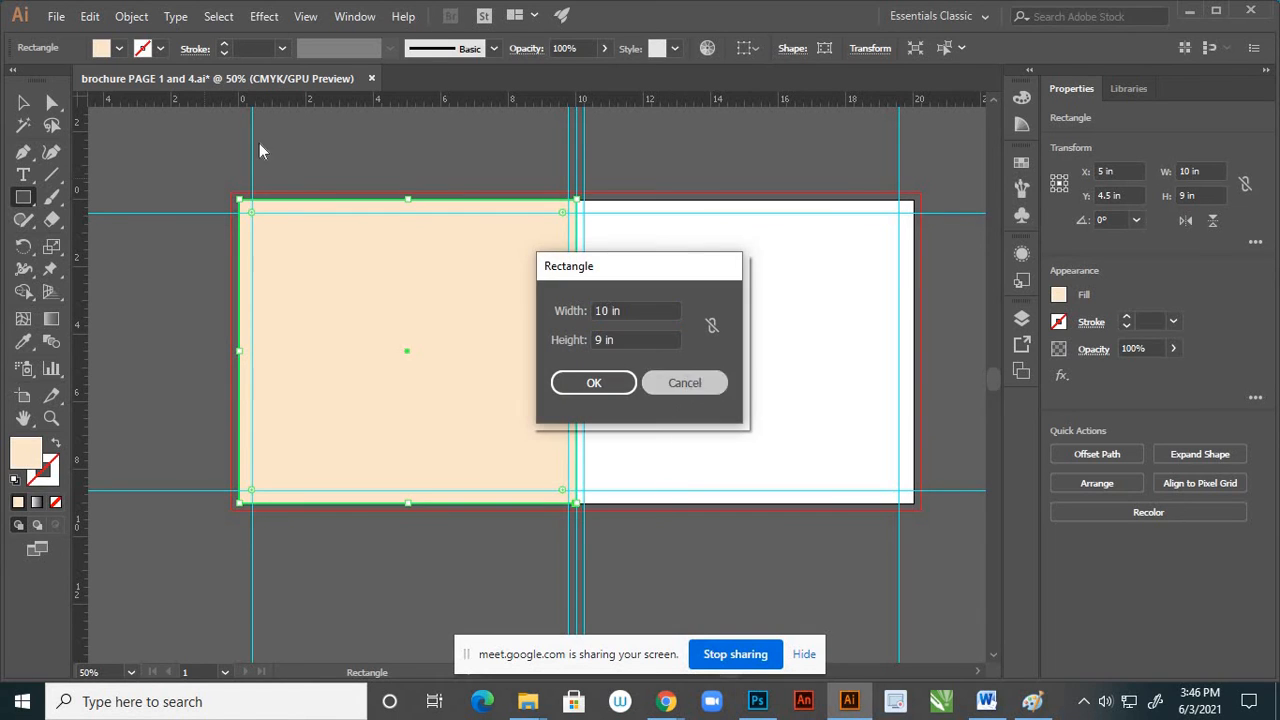
Duplicate the cream rectangle onto the right page, centred horizontally at X 15 in
{"action": "left_click", "coordinate": [23, 103]}
{"action": "left_click", "coordinate": [363, 171]}
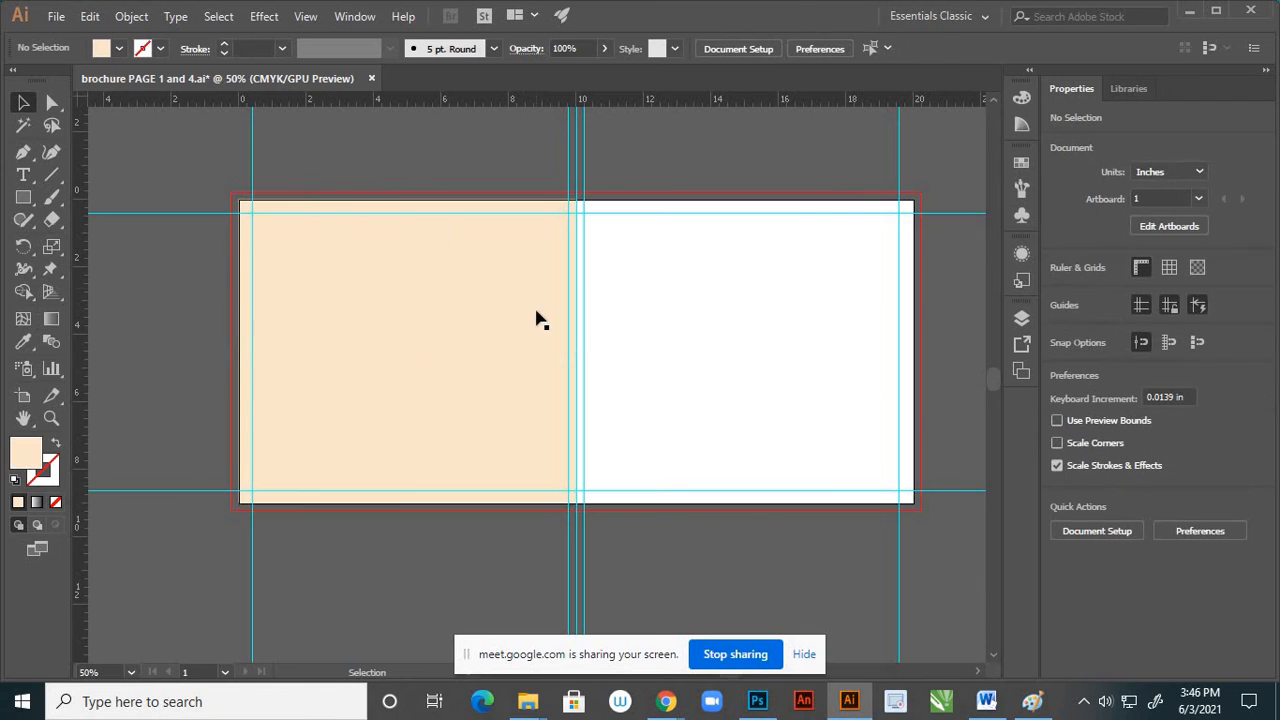
{"action": "scroll", "coordinate": [275, 436], "scroll_direction": "up", "scroll_amount": 2}
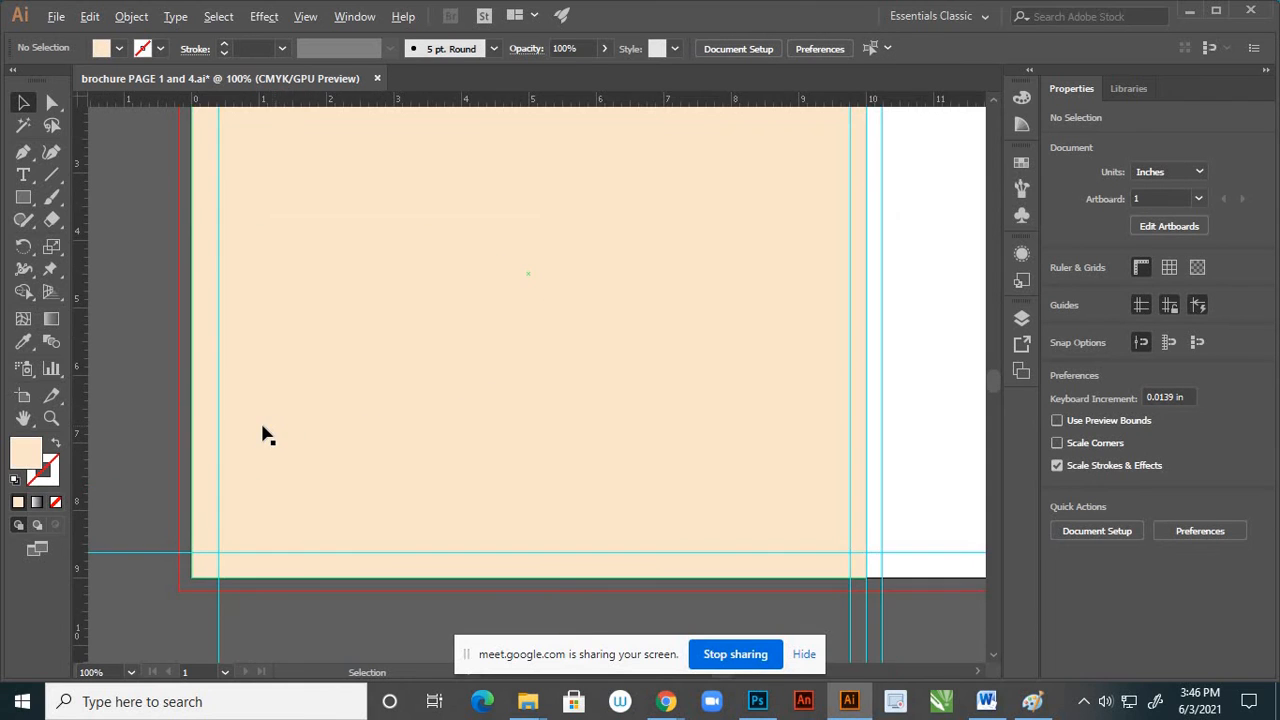
{"action": "scroll", "coordinate": [263, 420], "scroll_direction": "up", "scroll_amount": 1}
{"action": "scroll", "coordinate": [270, 400], "scroll_direction": "down", "scroll_amount": 4}
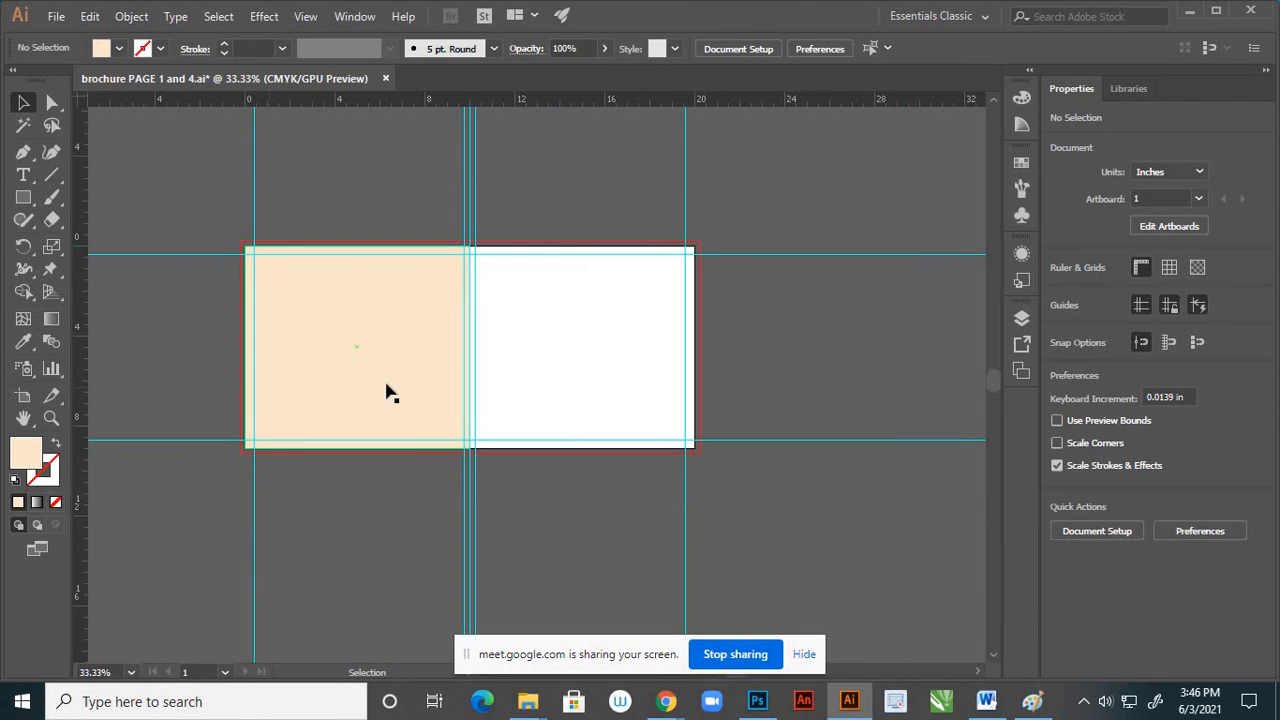
{"action": "left_click", "coordinate": [403, 378]}
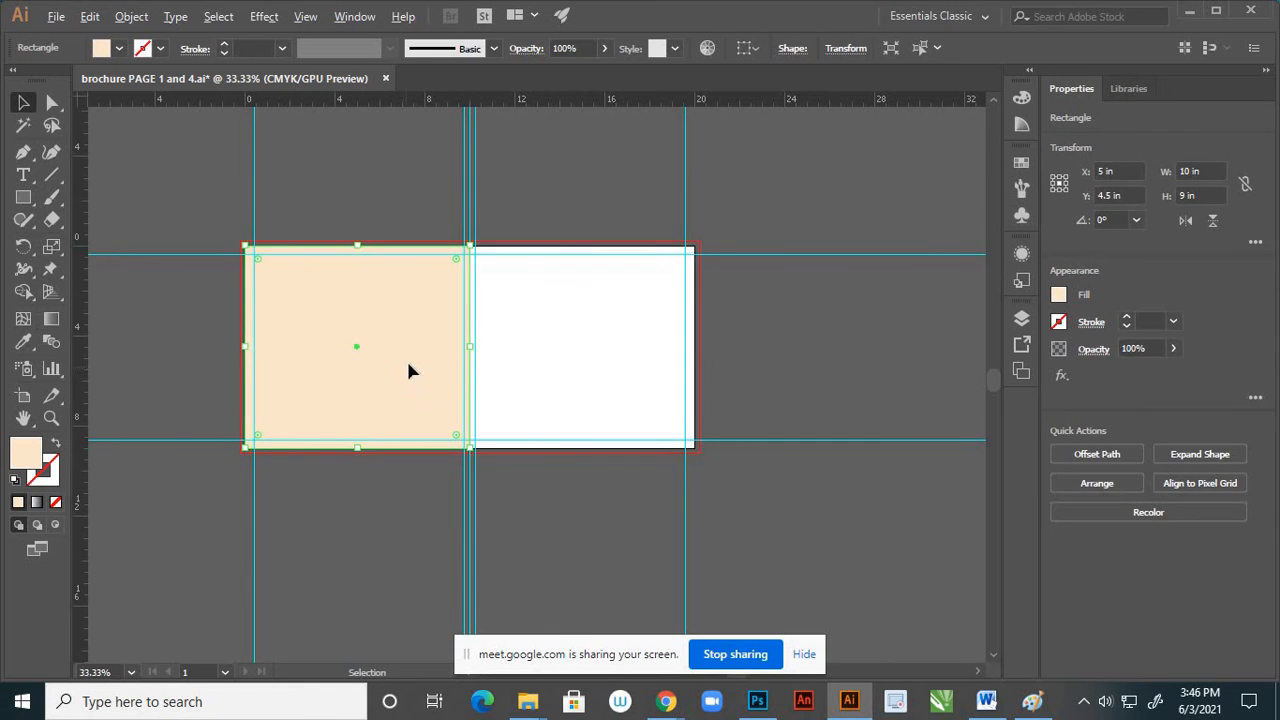
{"action": "left_click_drag", "start_coordinate": [408, 371], "coordinate": [634, 369]}
{"action": "key", "text": "ctrl+equal"}
{"action": "key", "text": "ctrl+equal"}
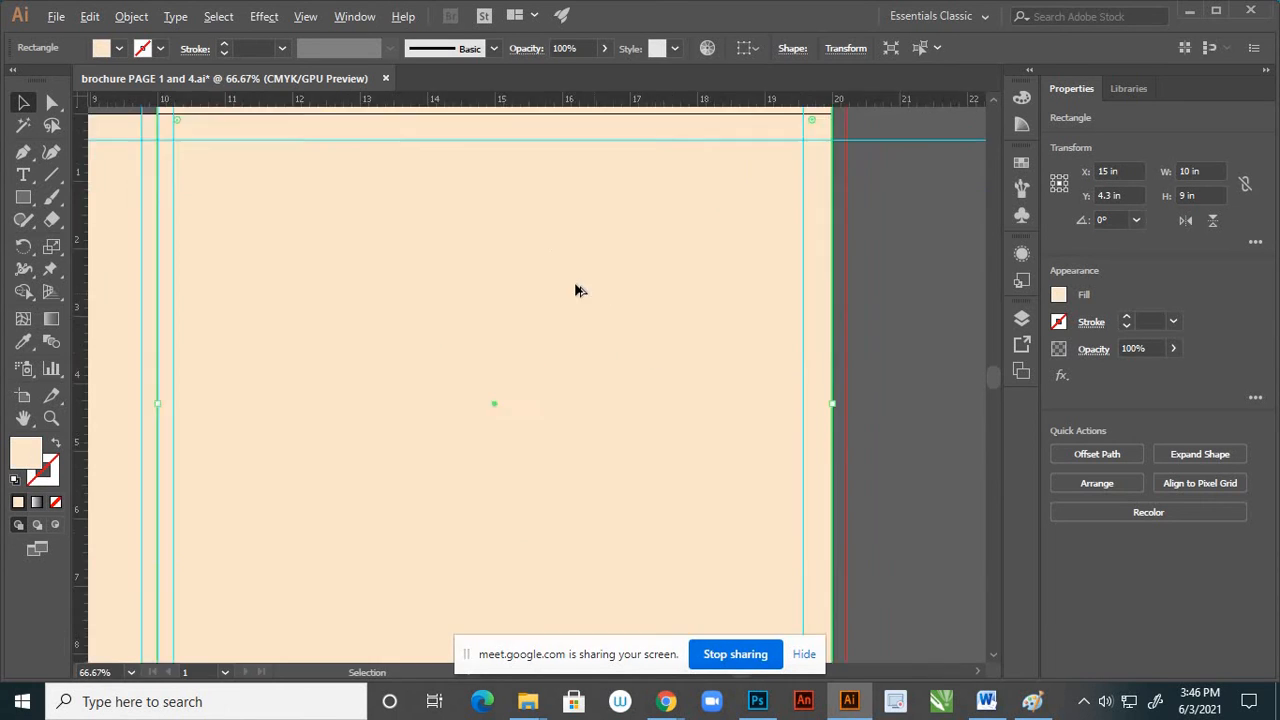
Align the copied rectangle's top edge with the right page's top edge, with its centre at about Y 4.5 in
{"action": "scroll", "coordinate": [594, 295], "scroll_direction": "up", "scroll_amount": 1}
{"action": "scroll", "coordinate": [667, 347], "scroll_direction": "down", "scroll_amount": 2}
{"action": "left_click_drag", "start_coordinate": [426, 329], "coordinate": [428, 342]}
{"action": "left_click", "coordinate": [525, 164]}
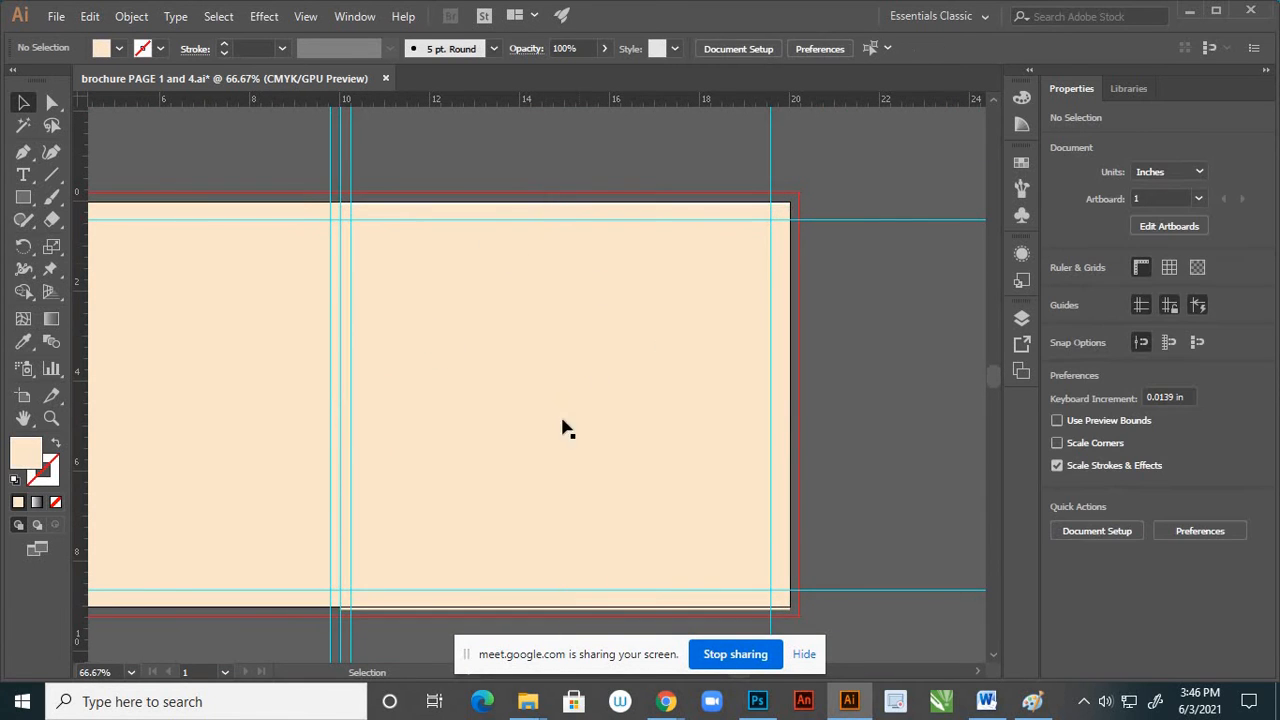
{"action": "scroll", "coordinate": [503, 211], "scroll_direction": "up", "scroll_amount": 3}
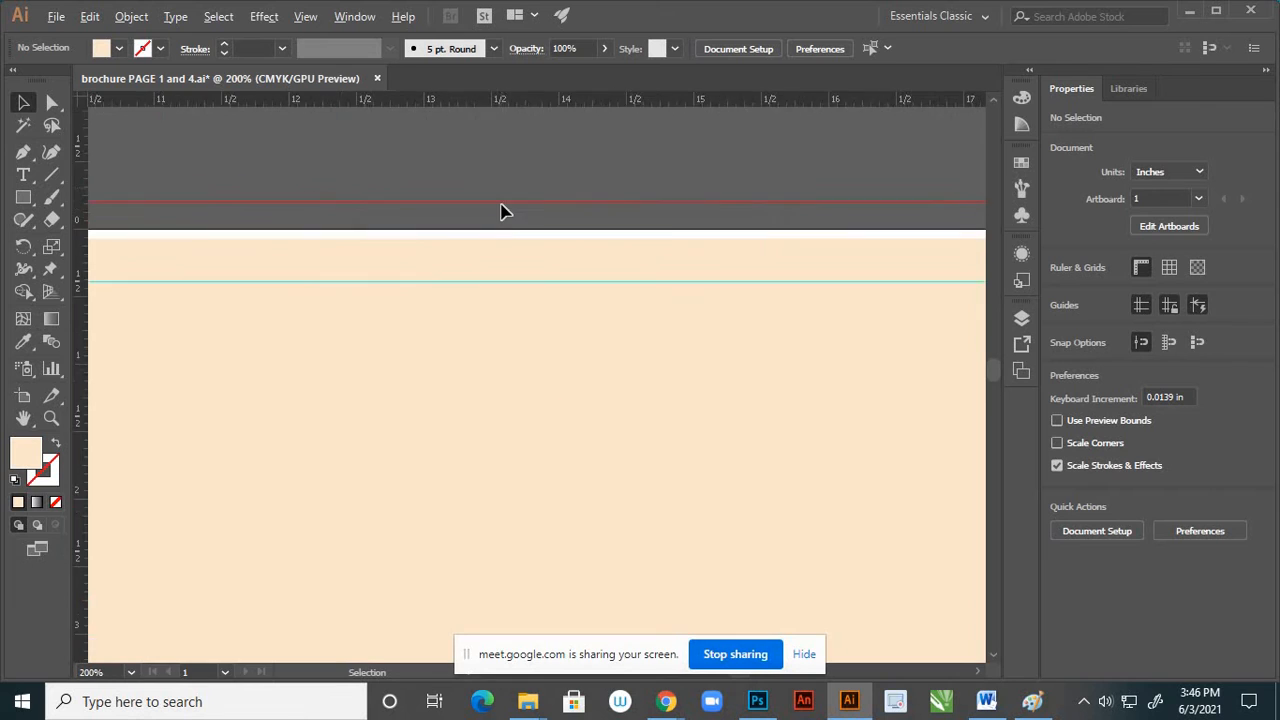
{"action": "scroll", "coordinate": [503, 211], "scroll_direction": "up", "scroll_amount": 2}
{"action": "left_click_drag", "start_coordinate": [518, 443], "coordinate": [519, 430]}
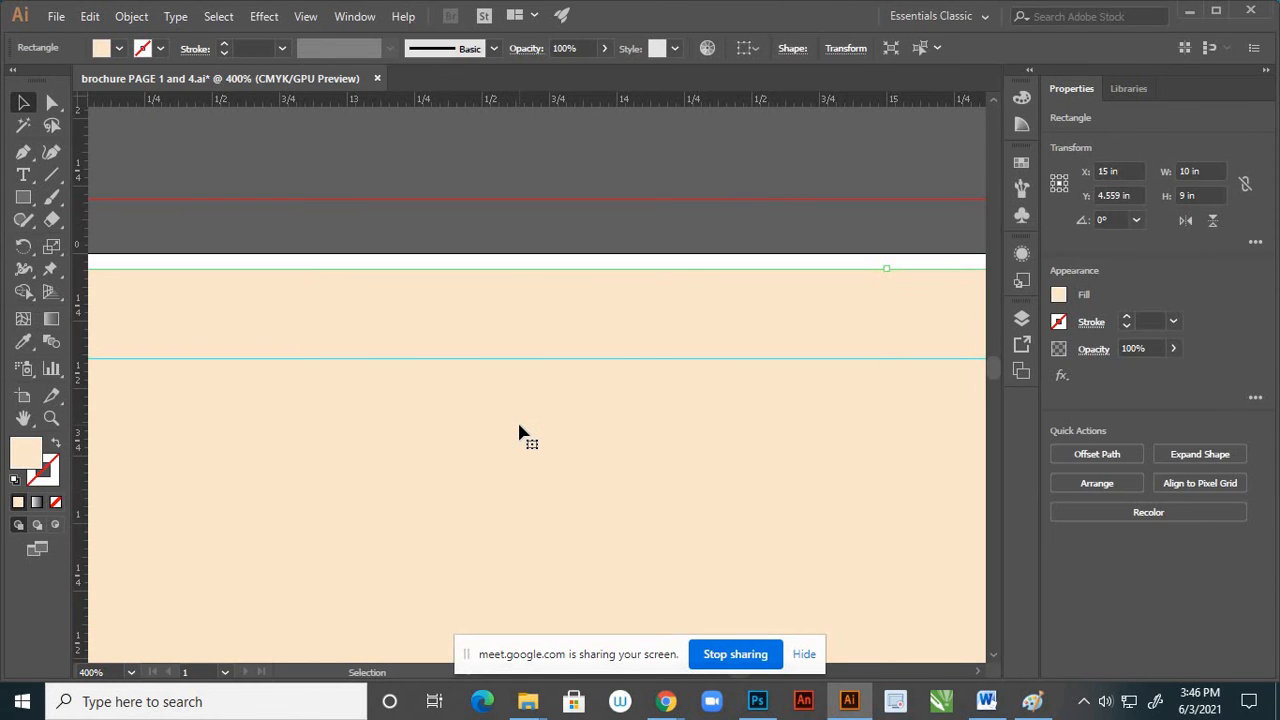
{"action": "key", "text": "Up"}
{"action": "key", "text": "Up"}
{"action": "key", "text": "Up"}
{"action": "key", "text": "Up"}
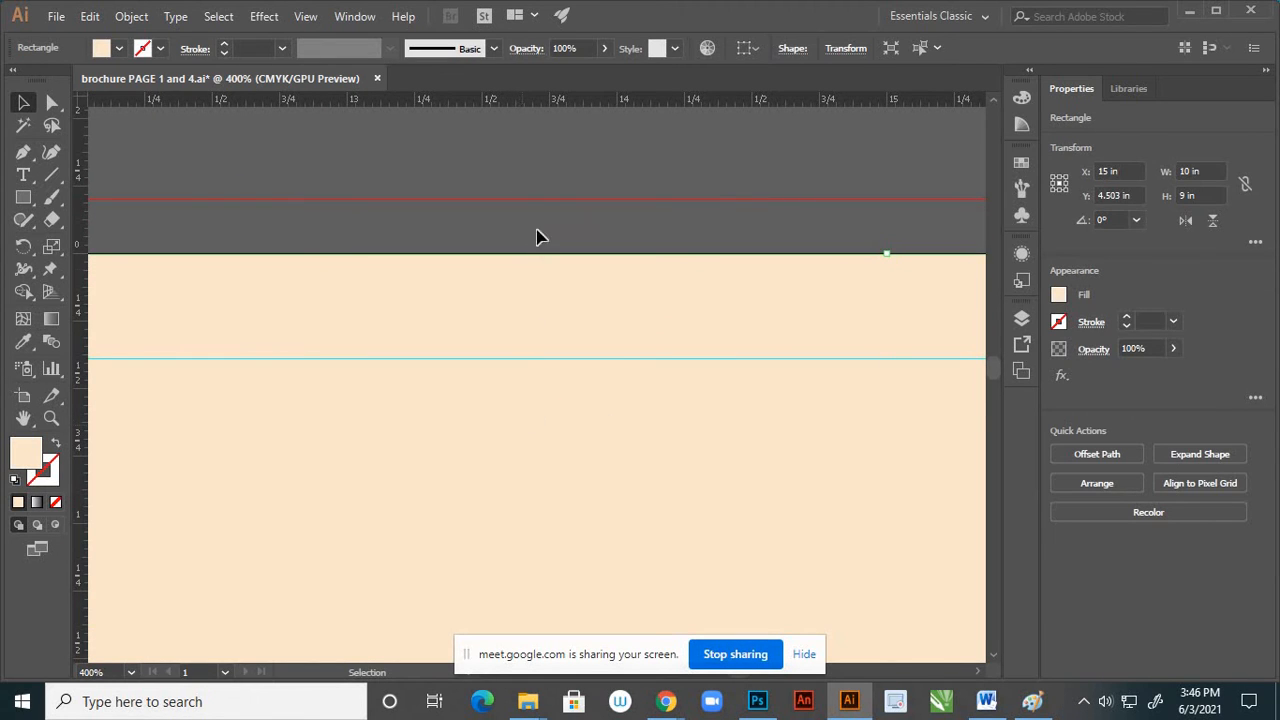
{"action": "left_click", "coordinate": [547, 182]}
Change the right page rectangle's fill to light blue CAF6F9
{"action": "scroll", "coordinate": [623, 237], "scroll_direction": "down", "scroll_amount": 3}
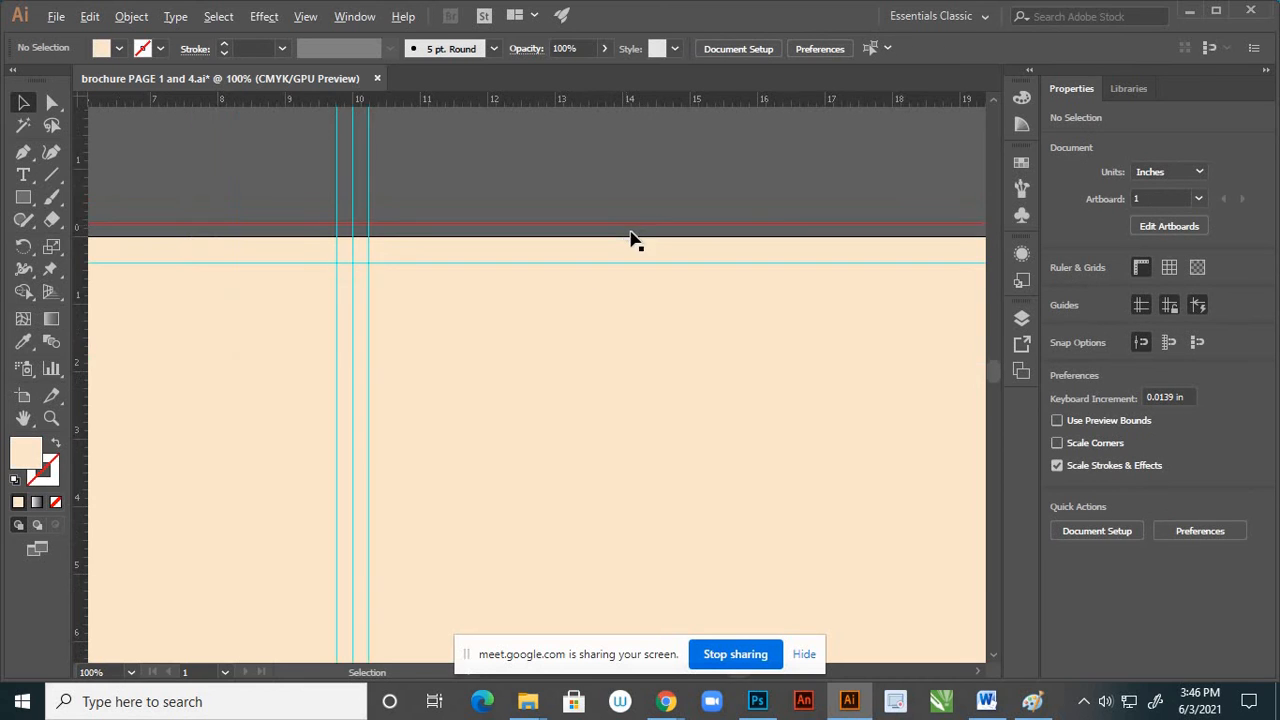
{"action": "scroll", "coordinate": [831, 423], "scroll_direction": "down", "scroll_amount": 3}
{"action": "scroll", "coordinate": [711, 440], "scroll_direction": "up", "scroll_amount": 6}
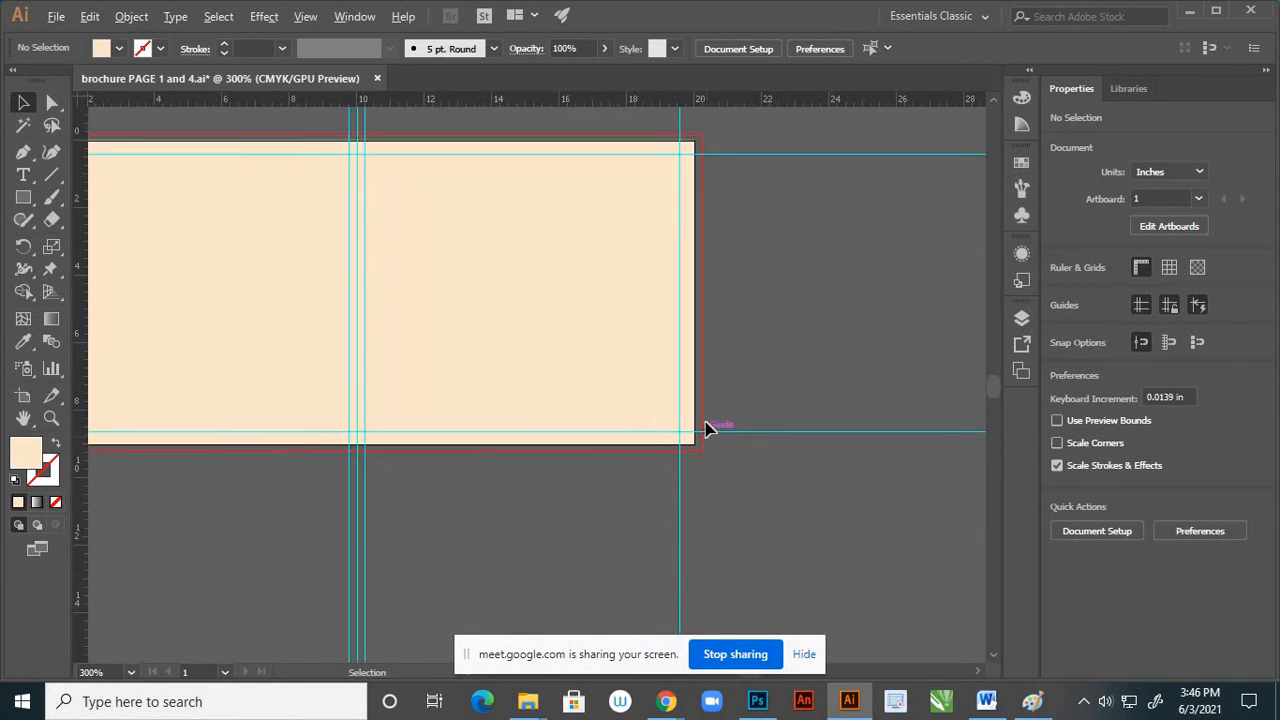
{"action": "scroll", "coordinate": [706, 428], "scroll_direction": "down", "scroll_amount": 5}
{"action": "left_click", "coordinate": [674, 394]}
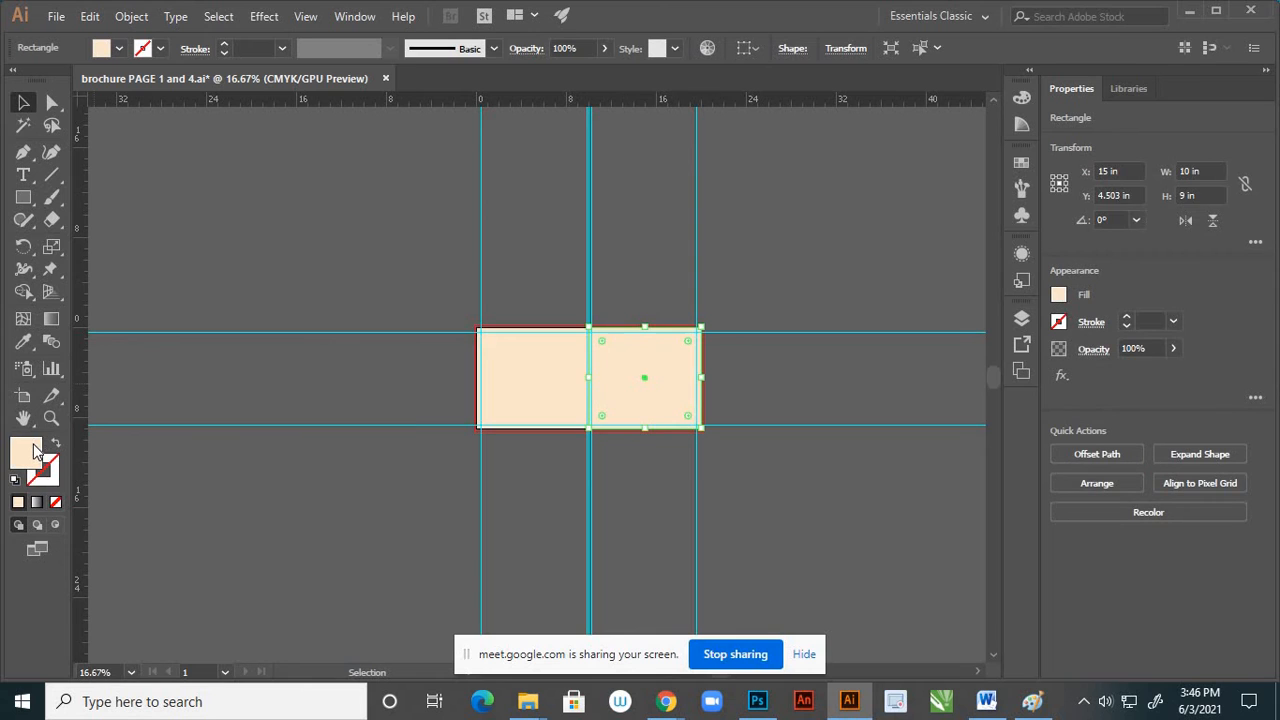
{"action": "double_click", "coordinate": [27, 452]}
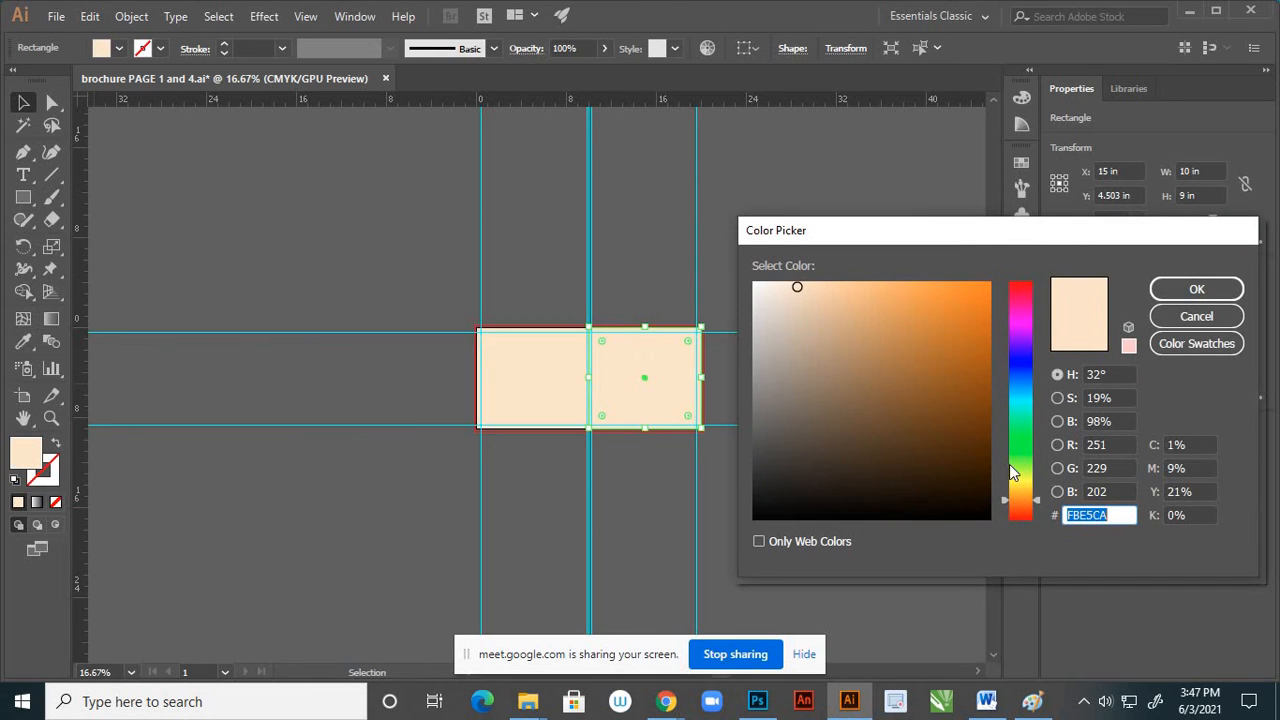
{"action": "left_click", "coordinate": [1016, 398]}
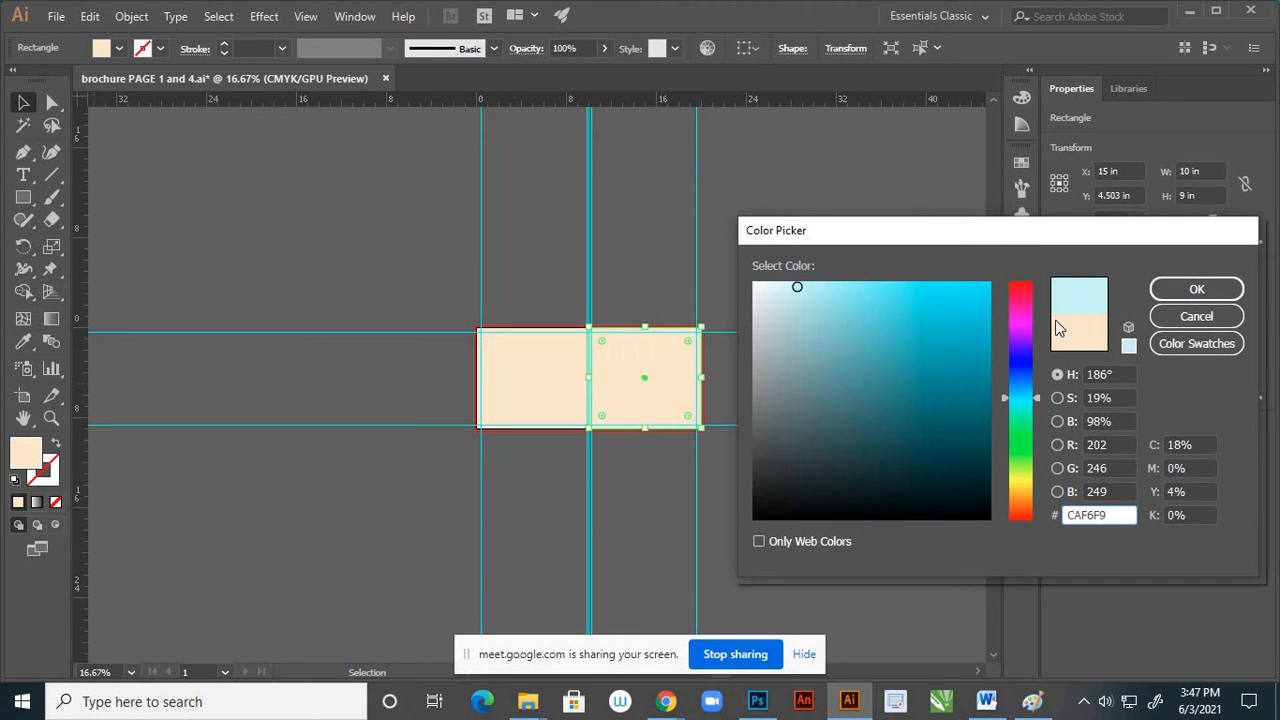
{"action": "key", "text": "Return"}
{"action": "left_click", "coordinate": [874, 226]}
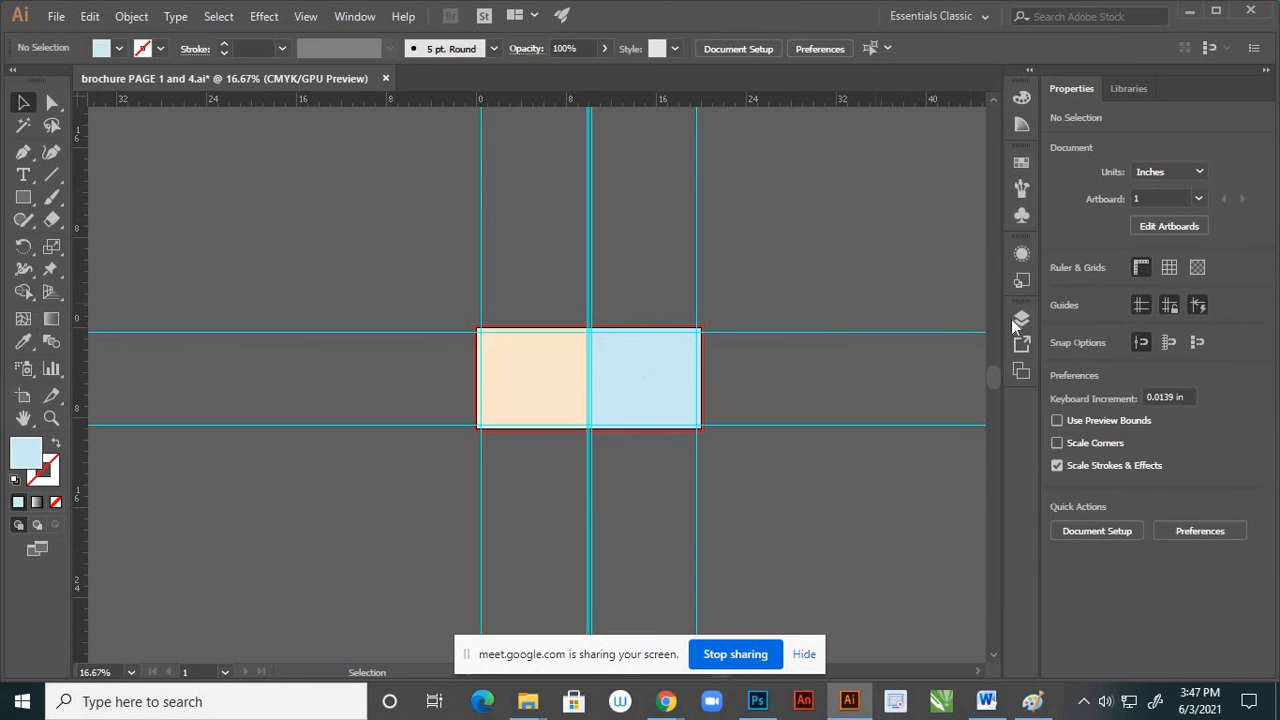
Expand Layer 3 and lock the cream and light blue page rectangles
{"action": "left_click", "coordinate": [1021, 318]}
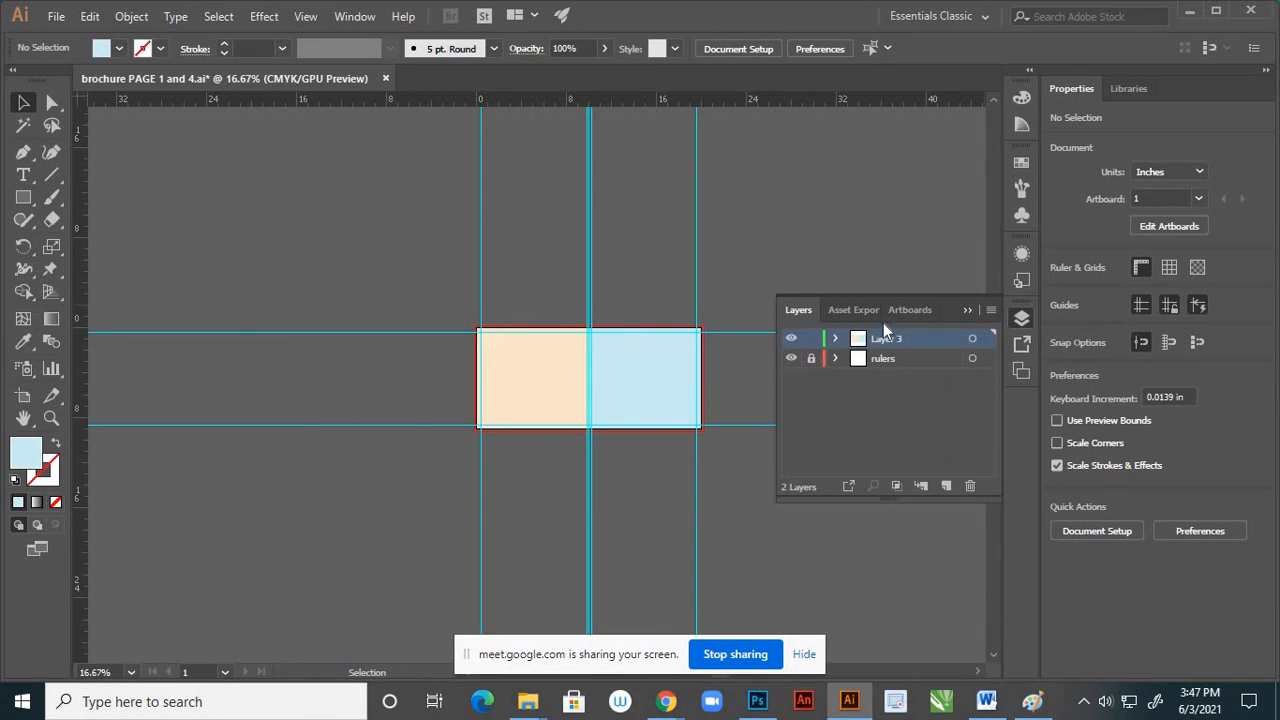
{"action": "left_click", "coordinate": [835, 340]}
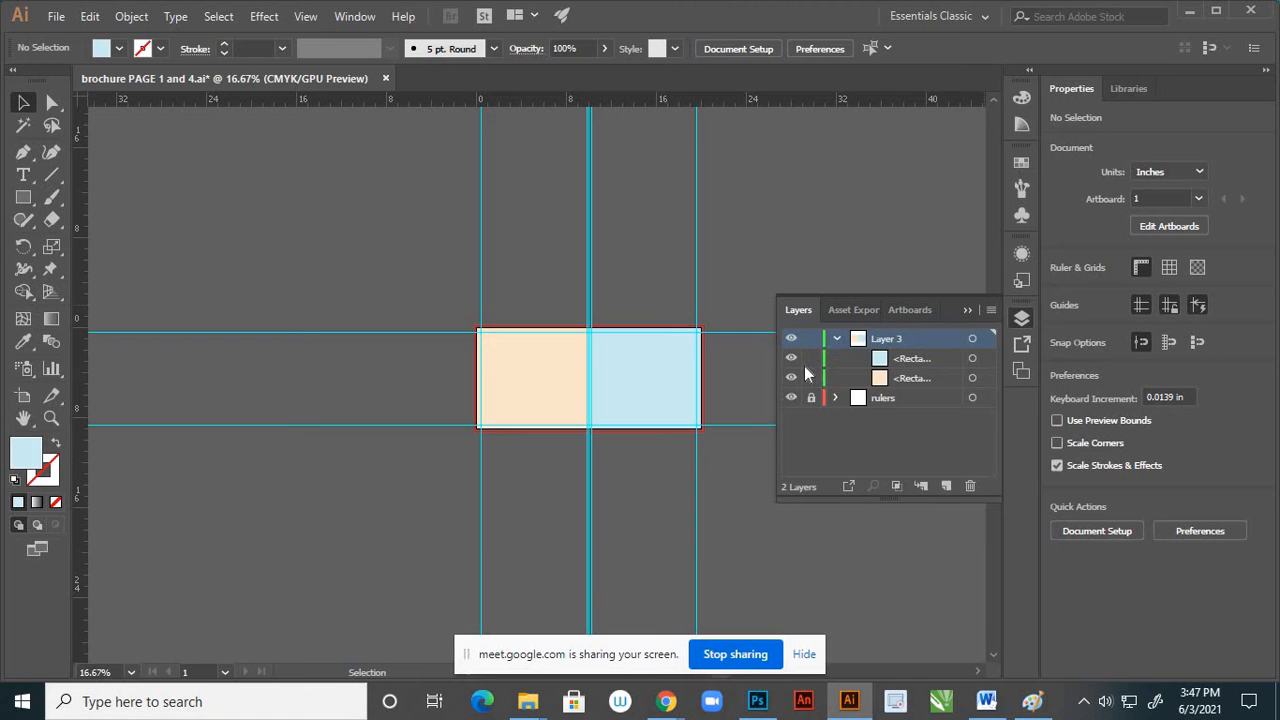
{"action": "left_click", "coordinate": [812, 359]}
{"action": "left_click", "coordinate": [551, 360]}
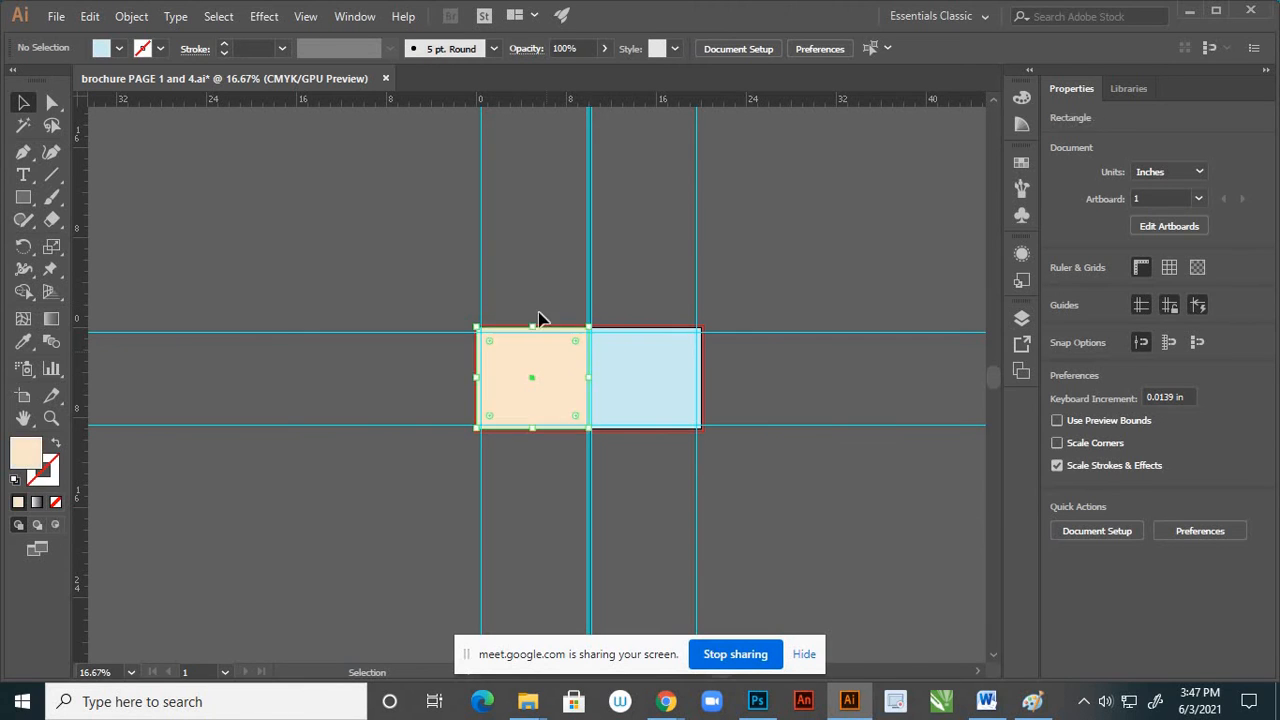
{"action": "left_click", "coordinate": [528, 238]}
Collapse Layer 3 and add a new empty layer above it
{"action": "left_click", "coordinate": [1021, 318]}
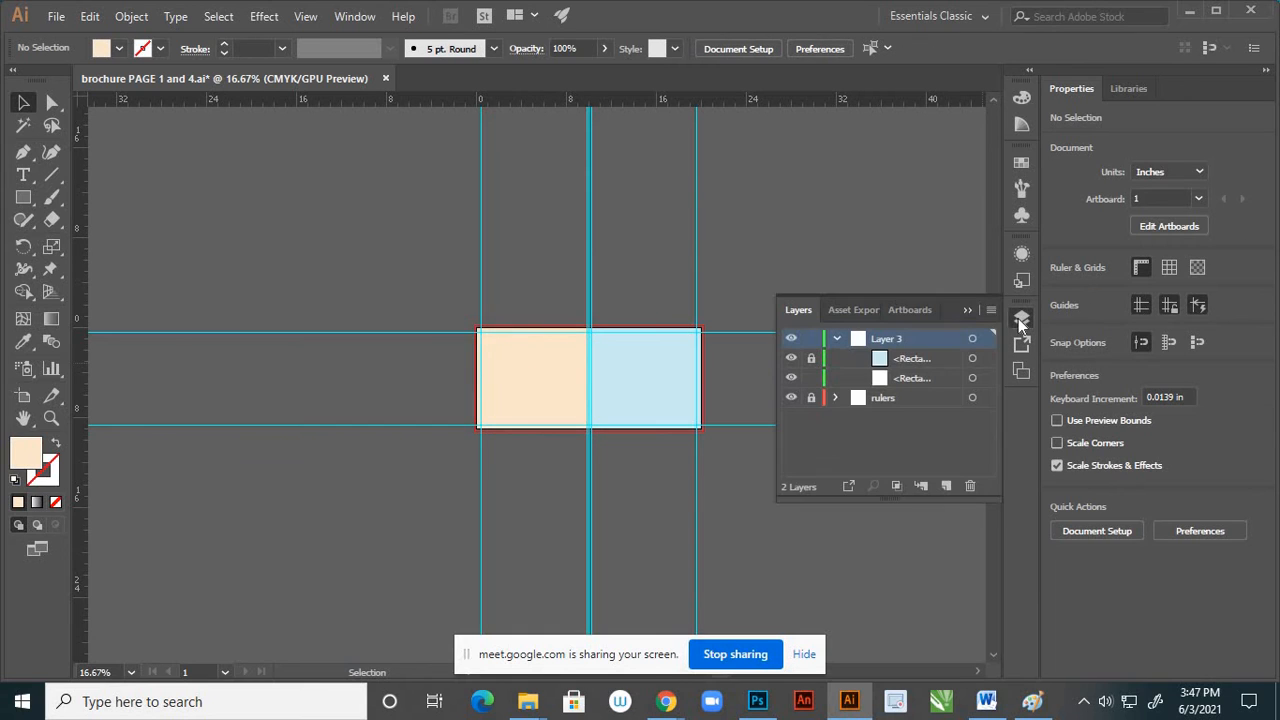
{"action": "left_click", "coordinate": [835, 340]}
{"action": "left_click", "coordinate": [946, 486]}
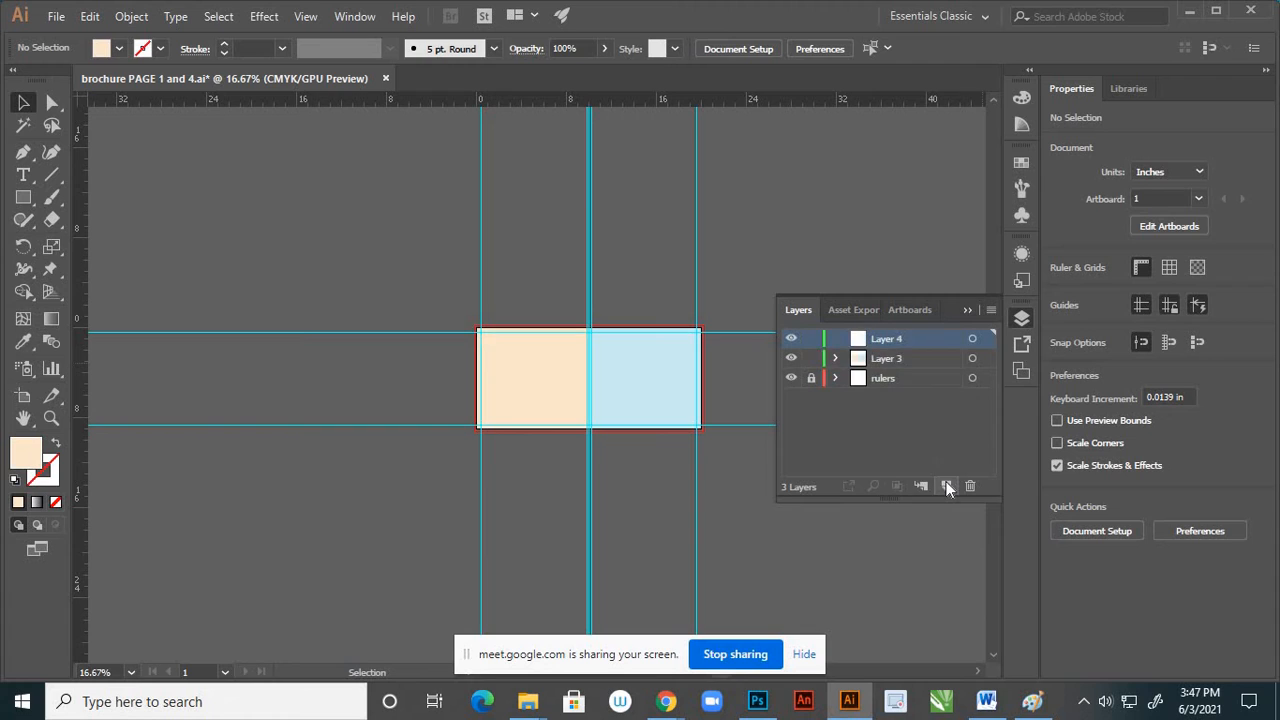
{"action": "left_click", "coordinate": [965, 311]}
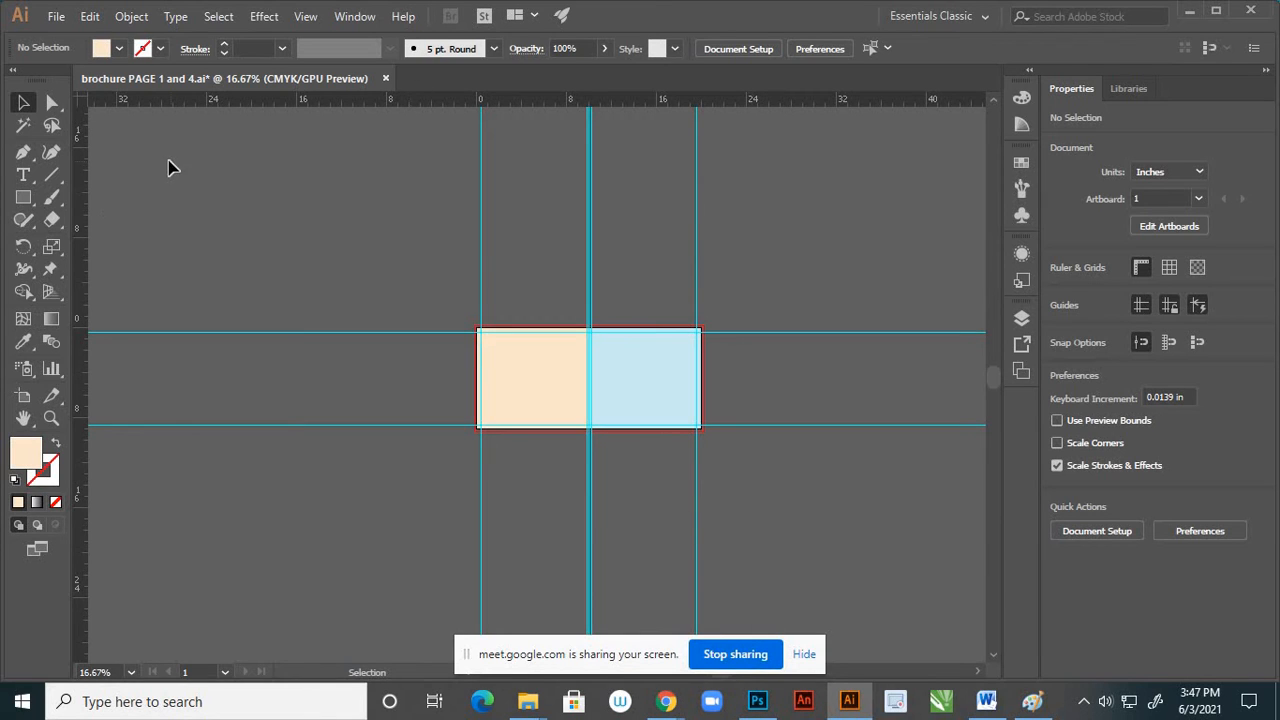
Start placing image files and open the "page 2 and 3" folder inside the luxury hotel brochure reference folder on the Desktop
{"action": "left_click", "coordinate": [58, 18]}
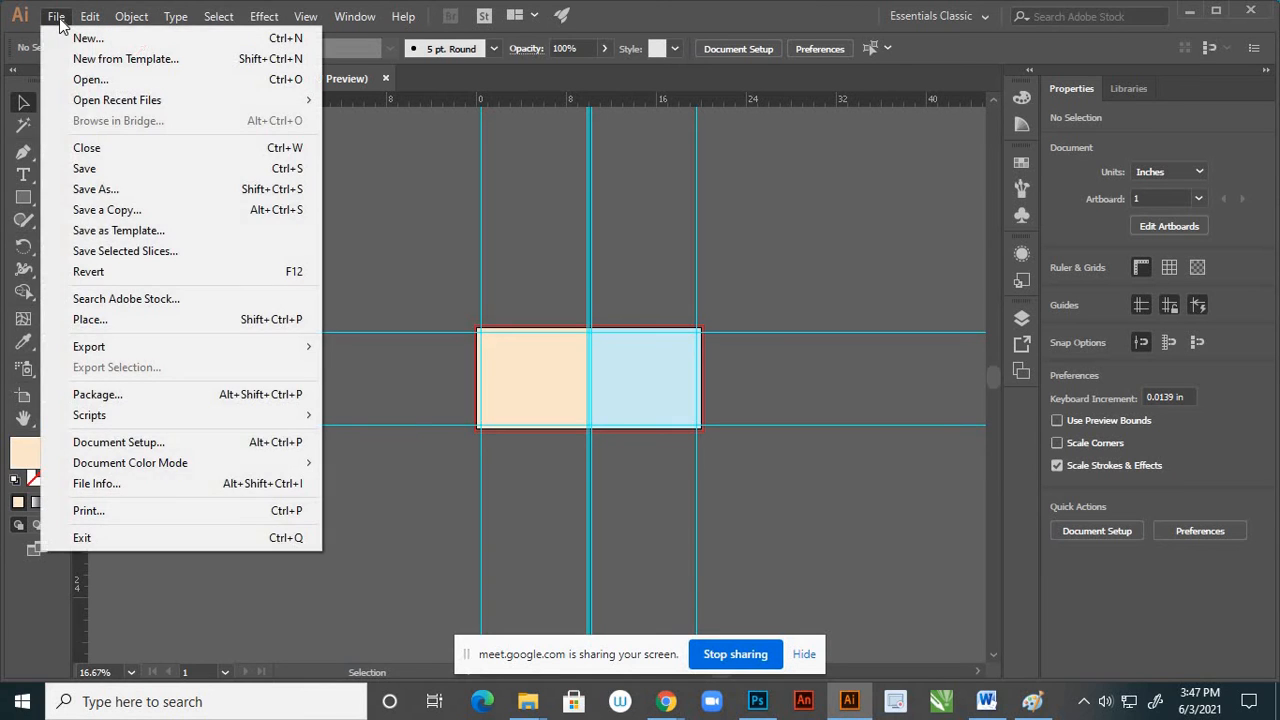
{"action": "left_click", "coordinate": [113, 318]}
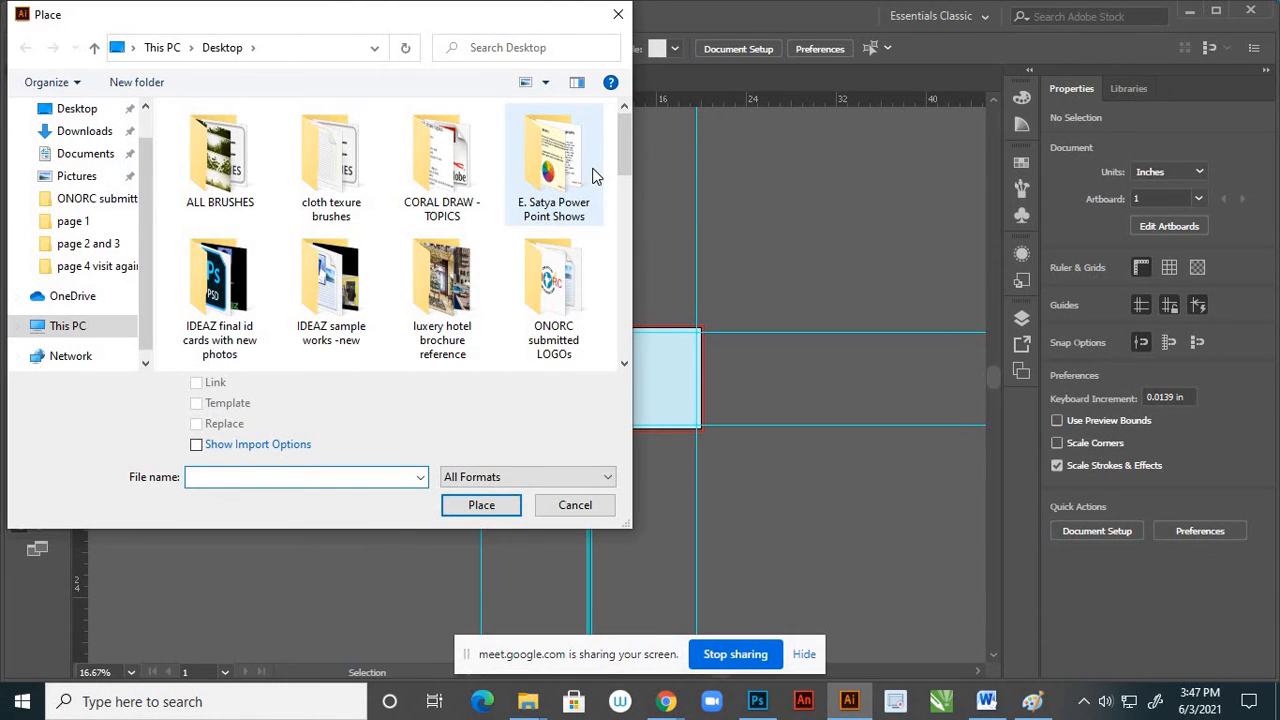
{"action": "left_click", "coordinate": [455, 310]}
{"action": "double_click", "coordinate": [455, 310]}
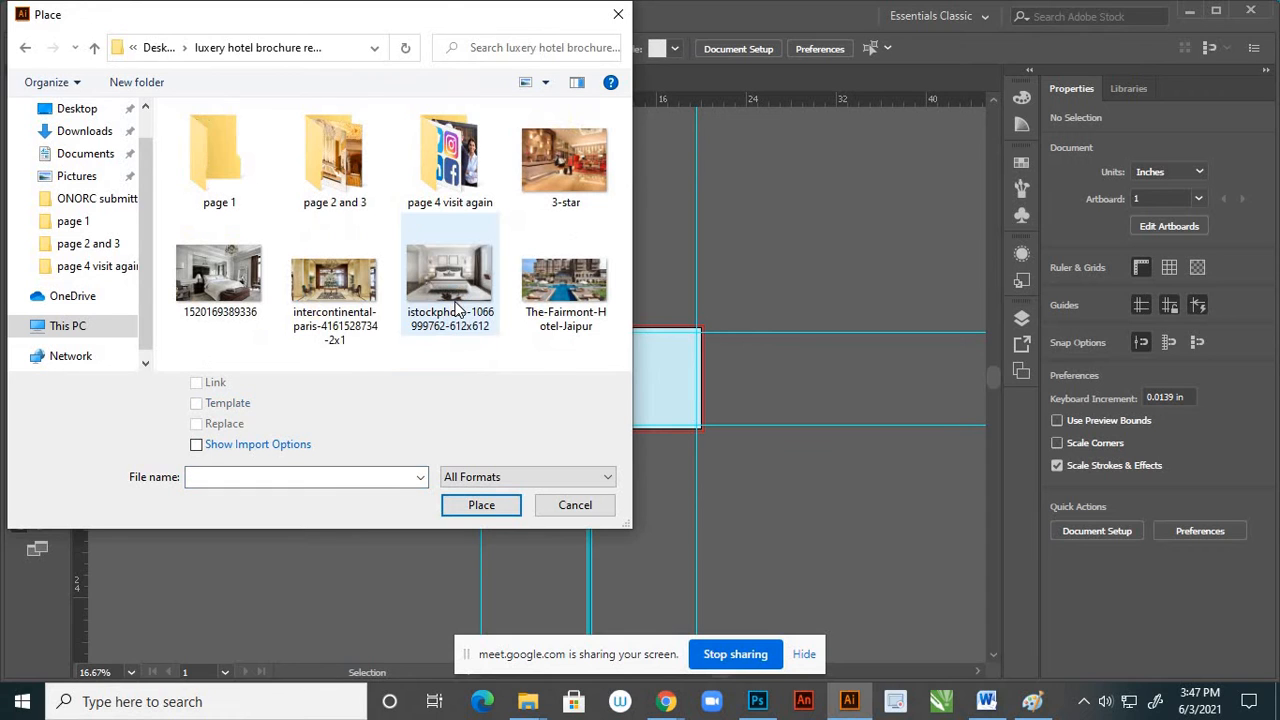
{"action": "left_click", "coordinate": [340, 190]}
{"action": "double_click", "coordinate": [340, 190]}
Choose images 1, 2, 3 and Aranwa-Cusco-Boutique-Hotel-Interior-2 together and load them for placing as linked files
{"action": "left_click", "coordinate": [217, 185]}
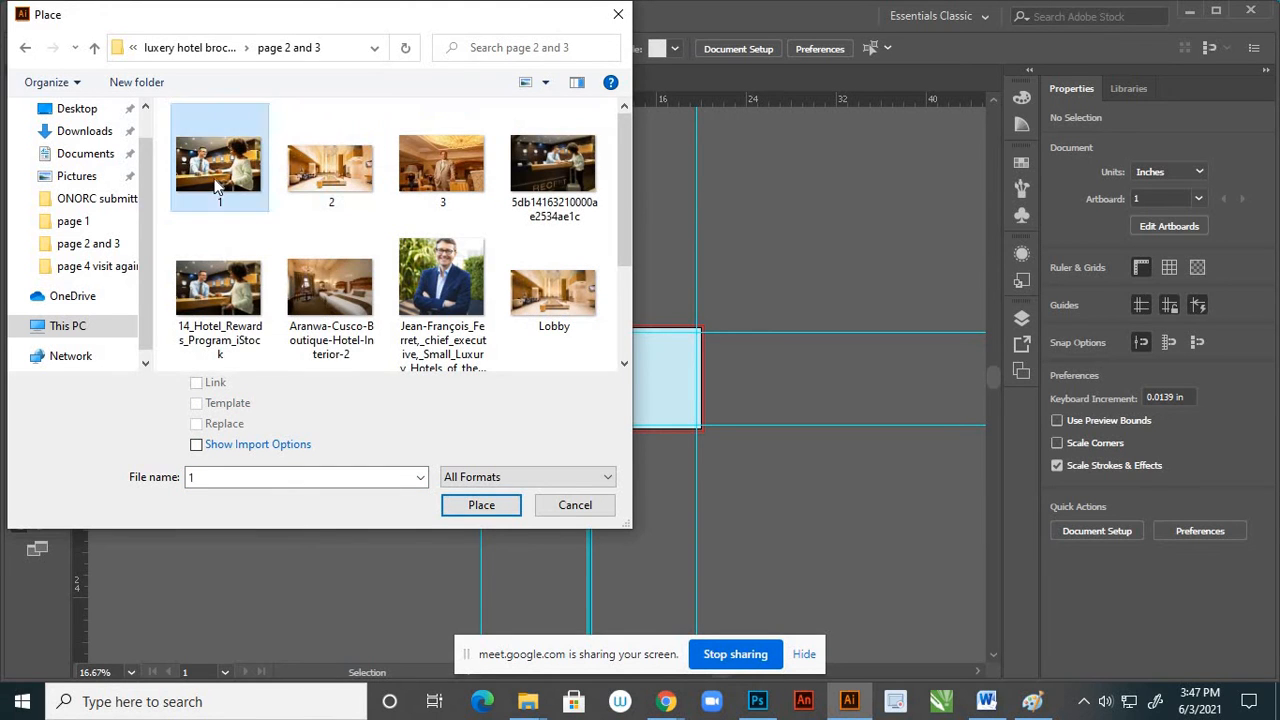
{"action": "left_click", "coordinate": [358, 195], "text": "ctrl"}
{"action": "left_click", "coordinate": [432, 185], "text": "ctrl"}
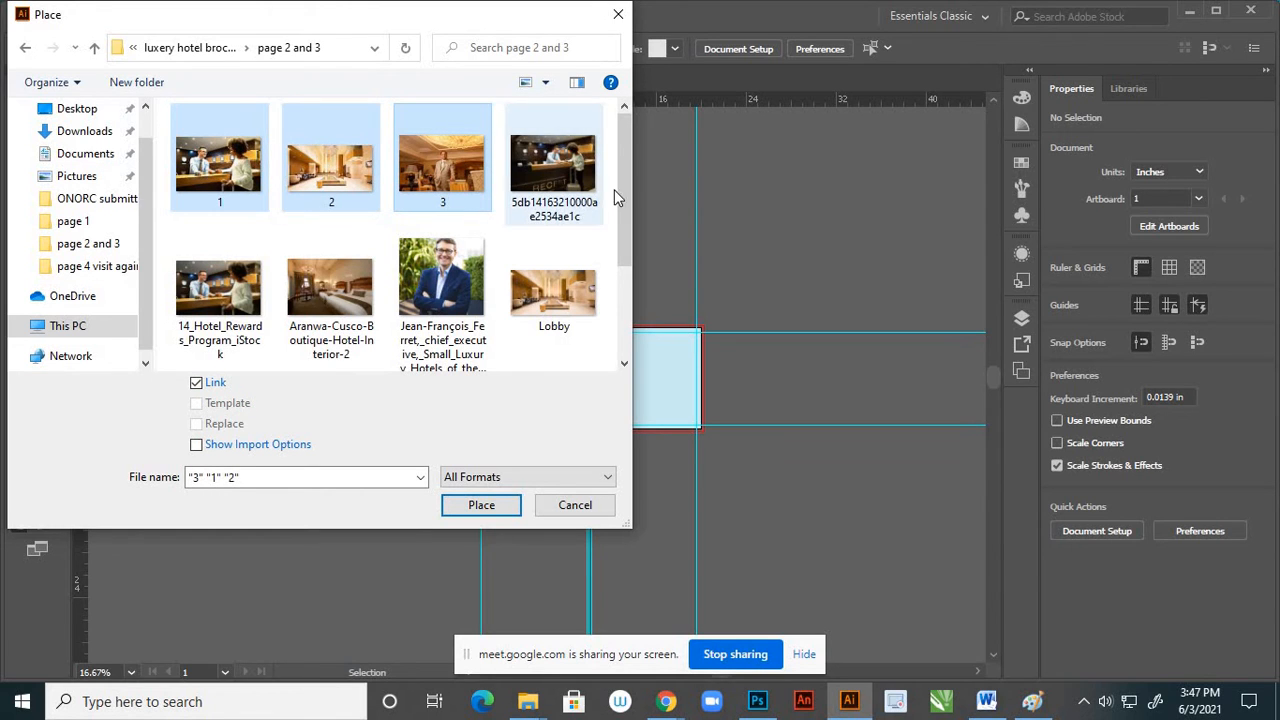
{"action": "left_click_drag", "start_coordinate": [623, 212], "coordinate": [628, 237]}
{"action": "scroll", "coordinate": [632, 270], "scroll_direction": "down", "scroll_amount": 1}
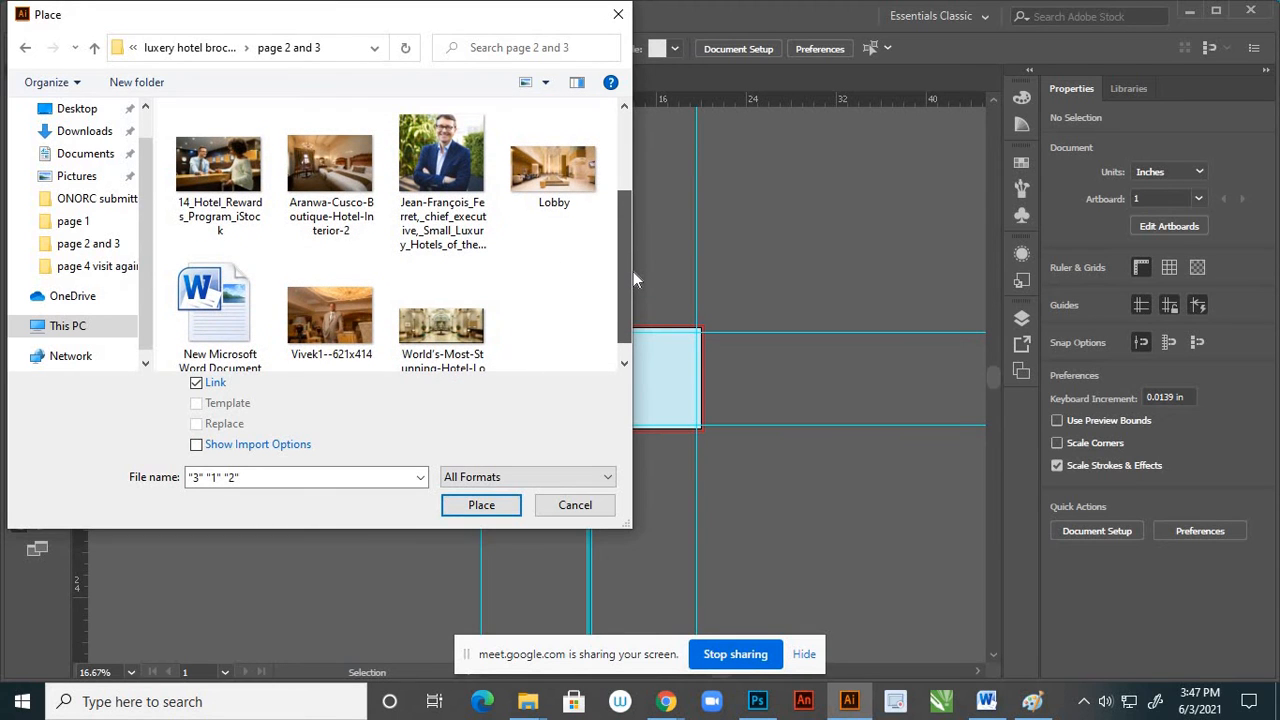
{"action": "scroll", "coordinate": [632, 263], "scroll_direction": "up", "scroll_amount": 1}
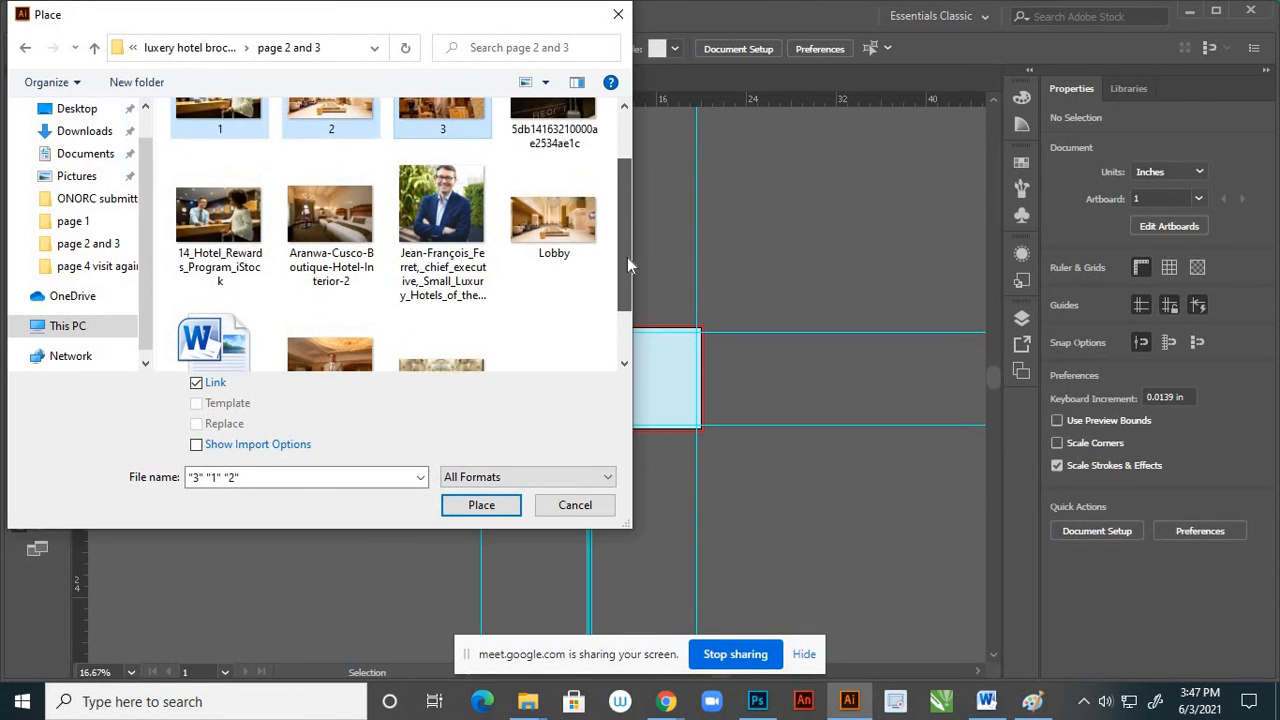
{"action": "left_click", "coordinate": [335, 190]}
{"action": "left_click", "coordinate": [468, 504]}
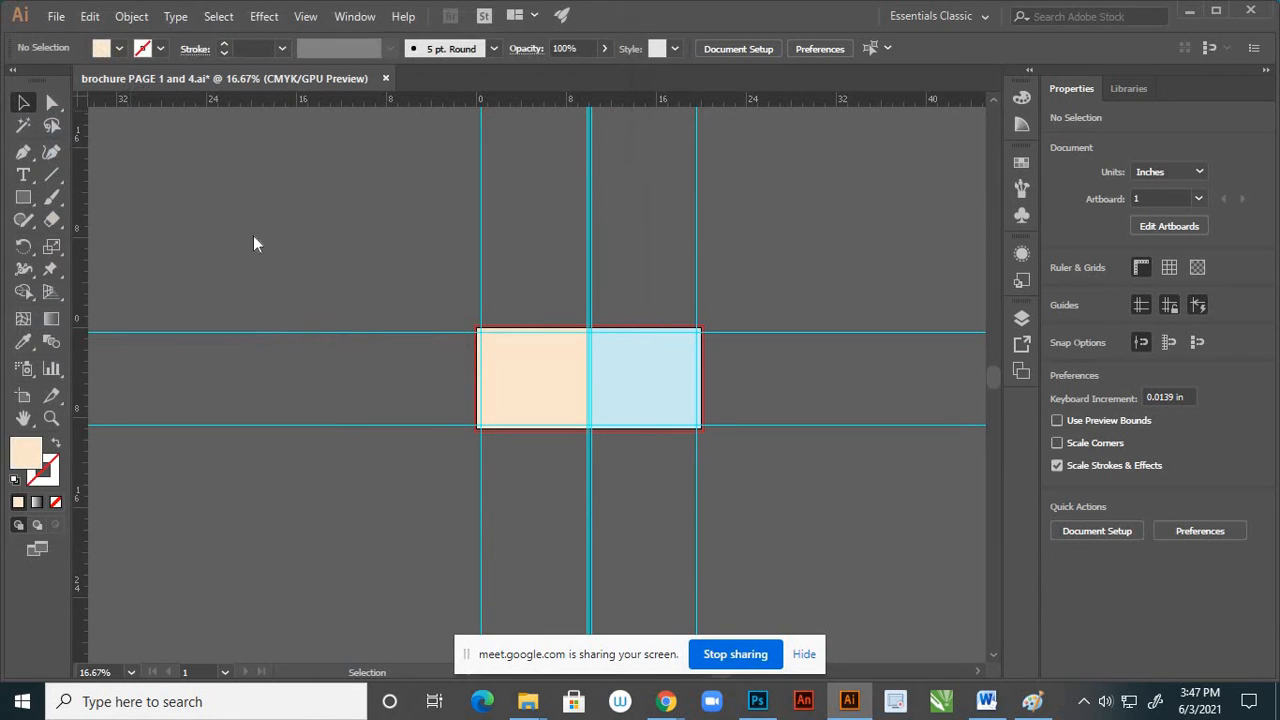
Place images 1 and 2 at original size and image 3 about 4 in wide beside the artboard, plus the full-size bedroom photo
{"action": "left_click", "coordinate": [167, 136]}
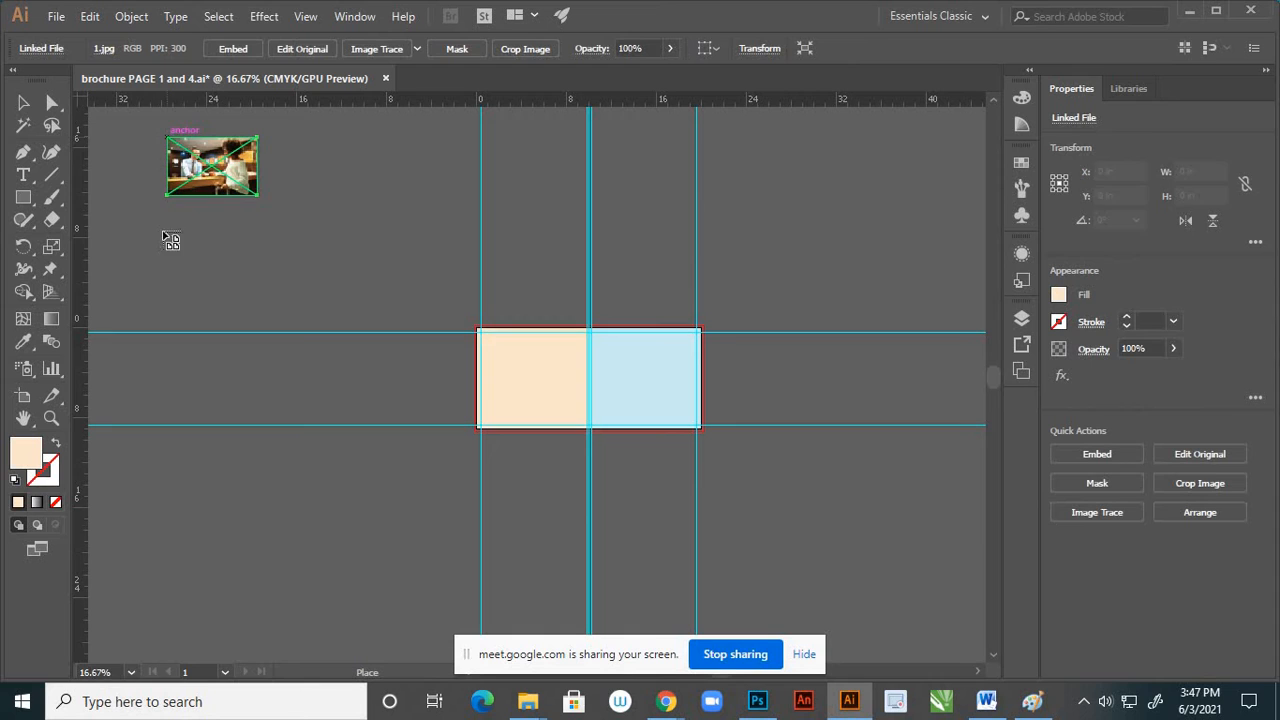
{"action": "left_click", "coordinate": [322, 168]}
{"action": "left_click_drag", "start_coordinate": [158, 252], "coordinate": [206, 284]}
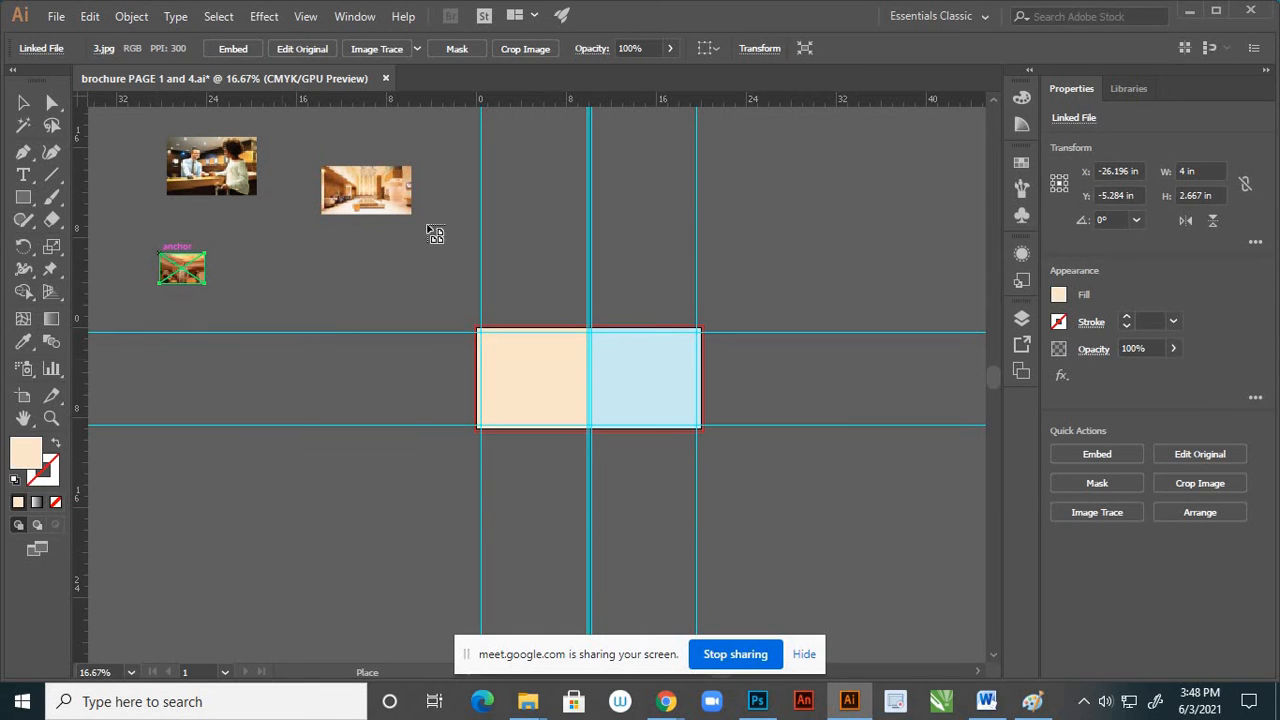
{"action": "left_click", "coordinate": [507, 167]}
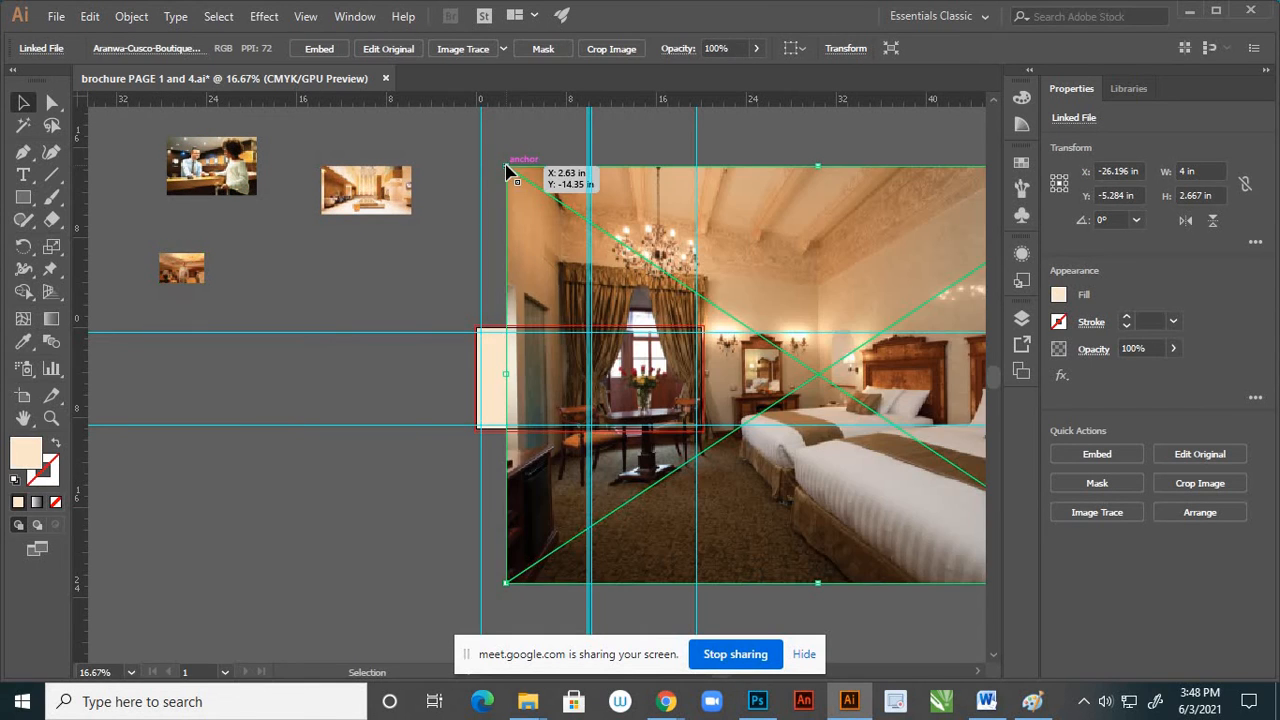
{"action": "left_click", "coordinate": [270, 352]}
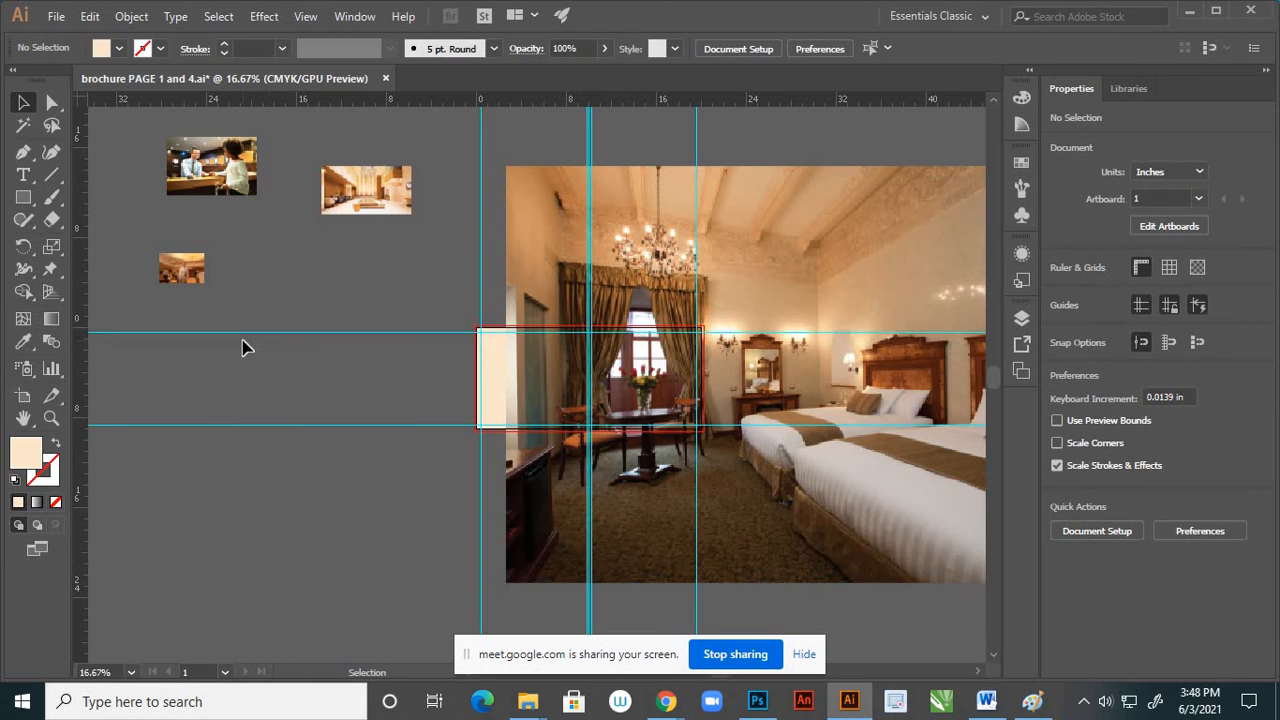
Move the oversized bedroom photo off the spread, far out onto the empty canvas to its right
{"action": "key", "text": "ctrl+minus"}
{"action": "key", "text": "ctrl+minus"}
{"action": "key", "text": "ctrl+minus"}
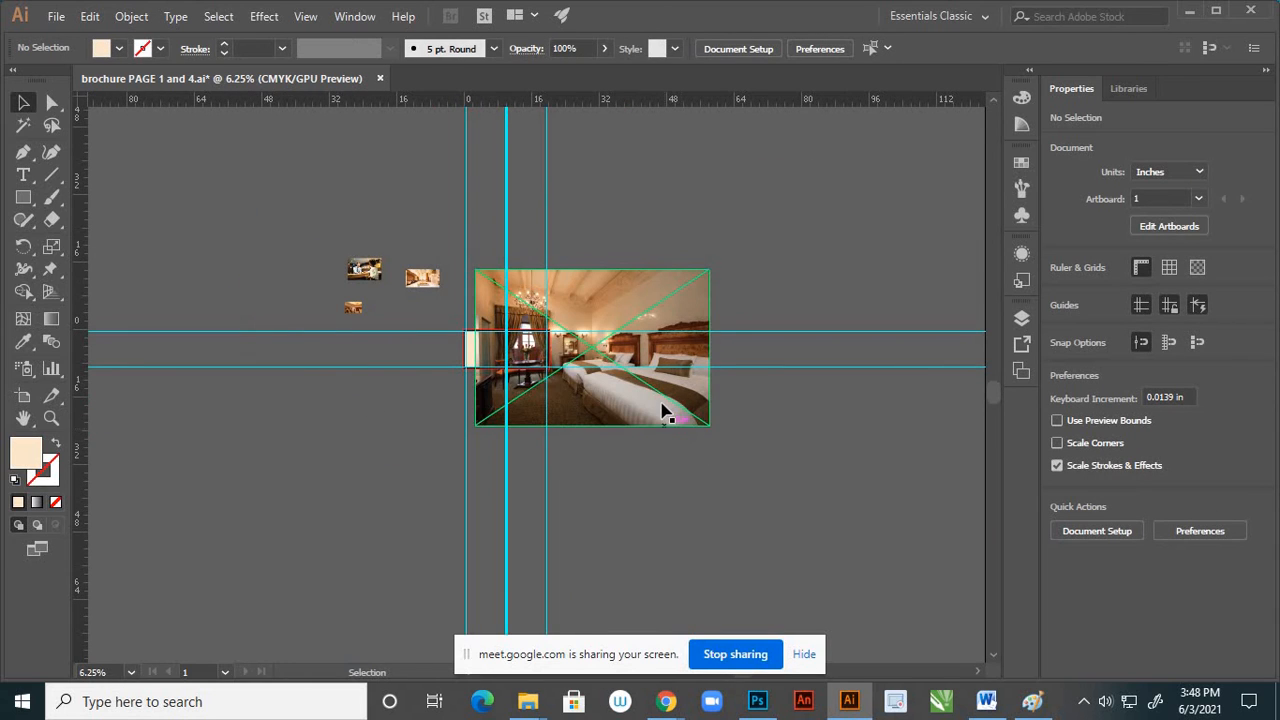
{"action": "left_click_drag", "start_coordinate": [666, 408], "coordinate": [922, 306]}
{"action": "left_click", "coordinate": [486, 314]}
{"action": "scroll", "coordinate": [485, 312], "scroll_direction": "up", "scroll_amount": 2}
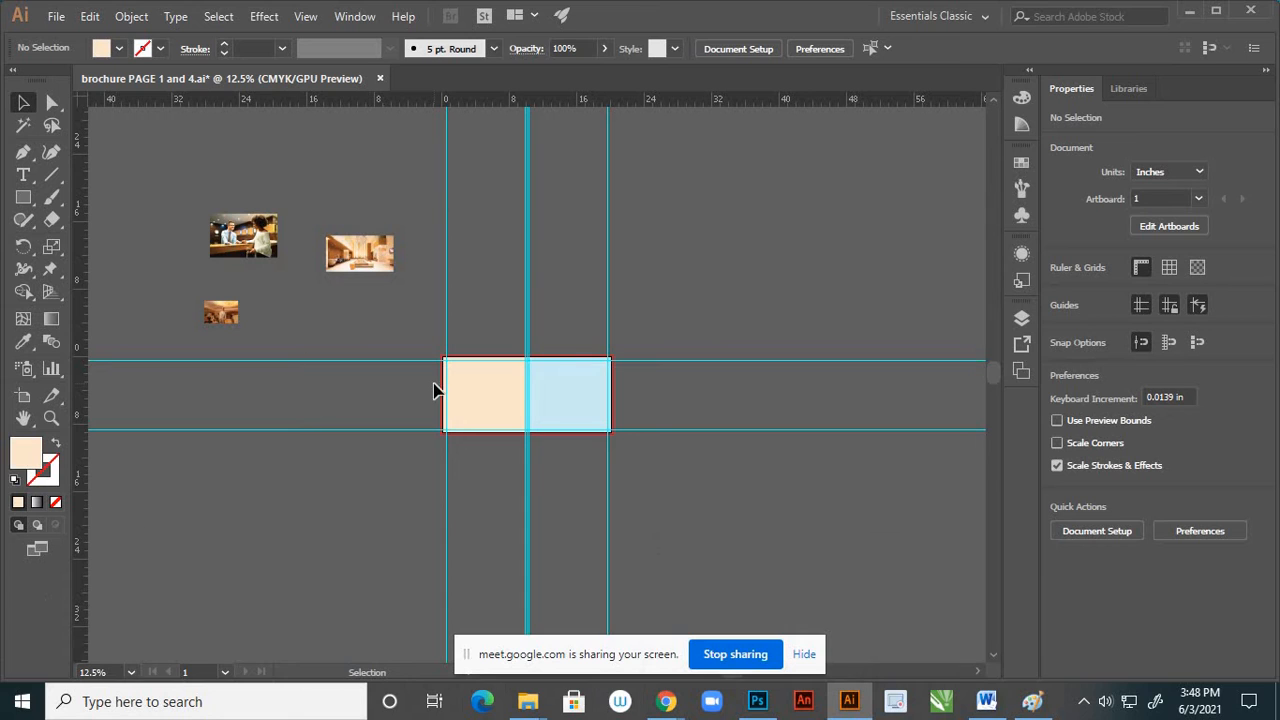
Move image 3 of the man in the suit onto the cream page, centred at about X 3.1 in, Y 2.26 in
{"action": "left_click_drag", "start_coordinate": [230, 314], "coordinate": [483, 374]}
{"action": "scroll", "coordinate": [478, 384], "scroll_direction": "up", "scroll_amount": 2}
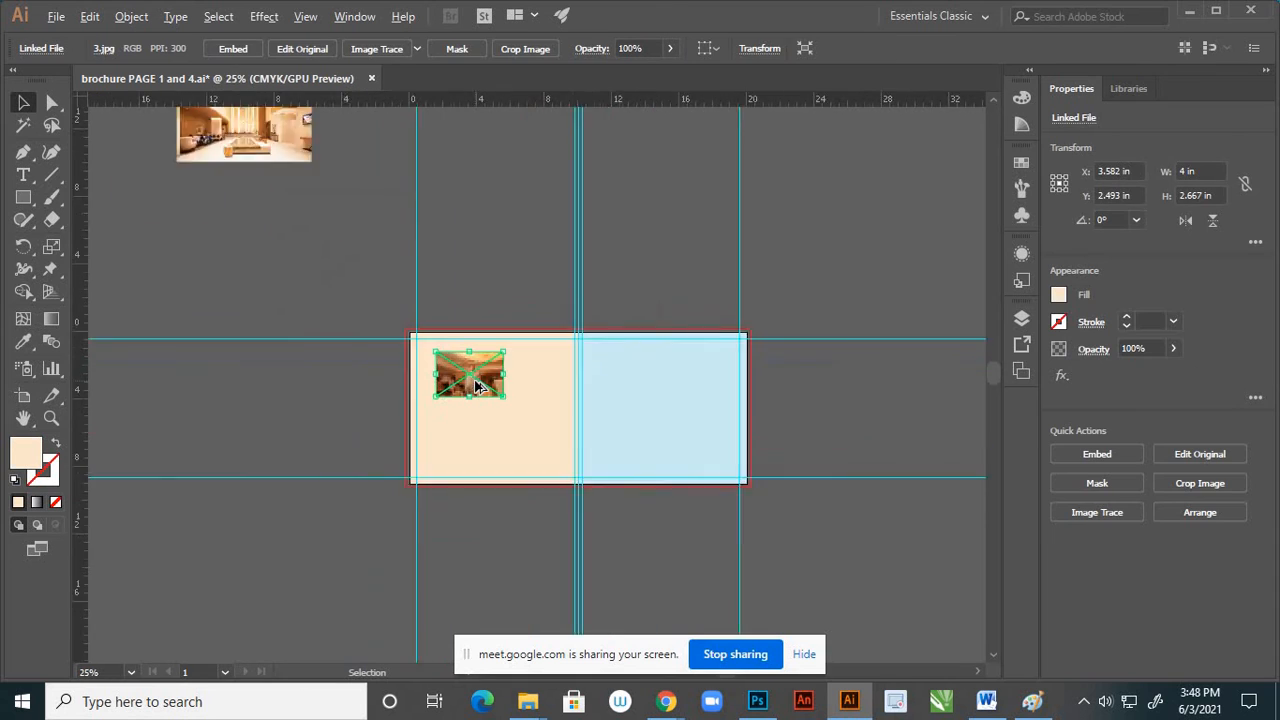
{"action": "scroll", "coordinate": [478, 387], "scroll_direction": "up", "scroll_amount": 3}
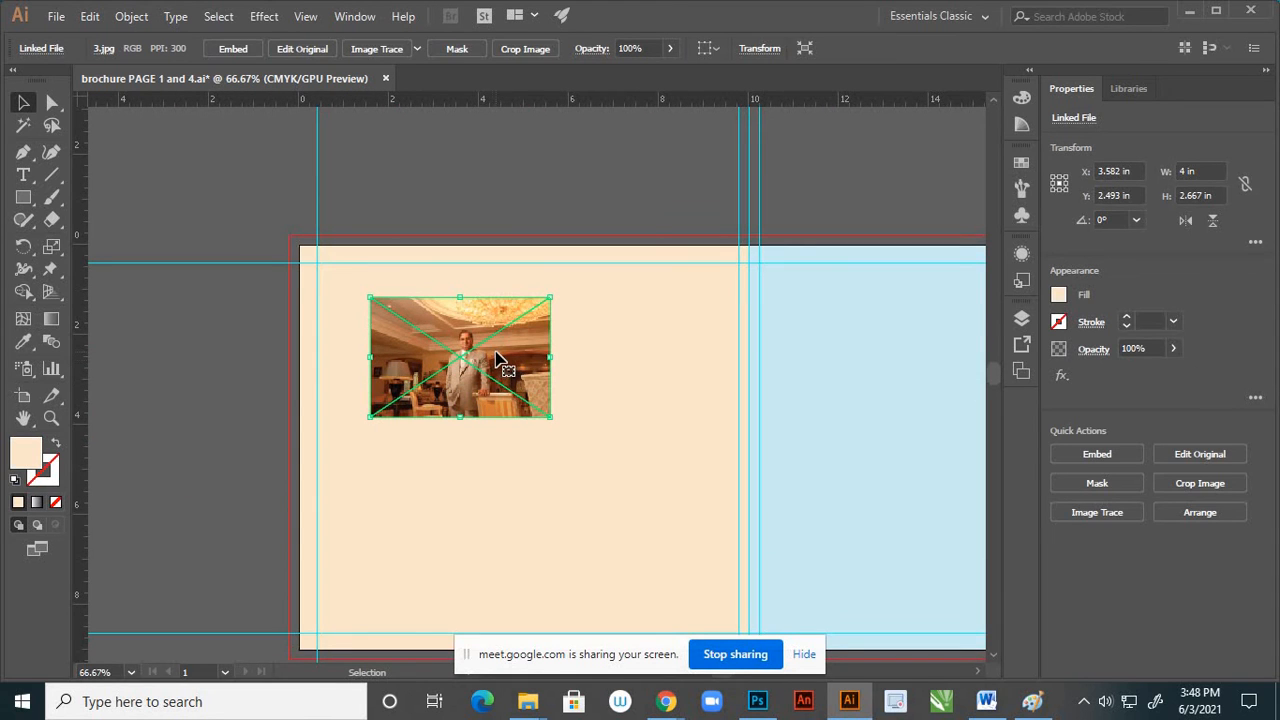
{"action": "left_click_drag", "start_coordinate": [497, 356], "coordinate": [475, 346]}
Enlarge image 3 proportionally from its centre to about 7.37 by 4.92 in
{"action": "scroll", "coordinate": [536, 428], "scroll_direction": "down", "scroll_amount": 1}
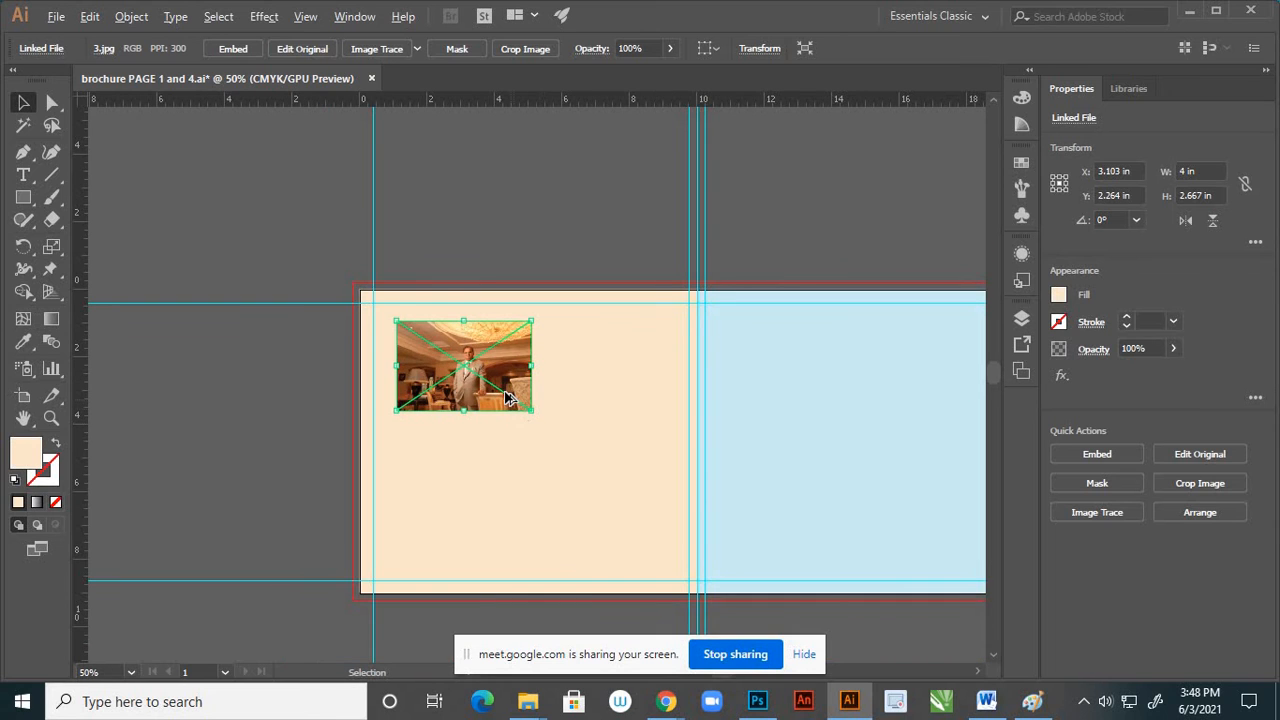
{"action": "scroll", "coordinate": [490, 382], "scroll_direction": "up", "scroll_amount": 1}
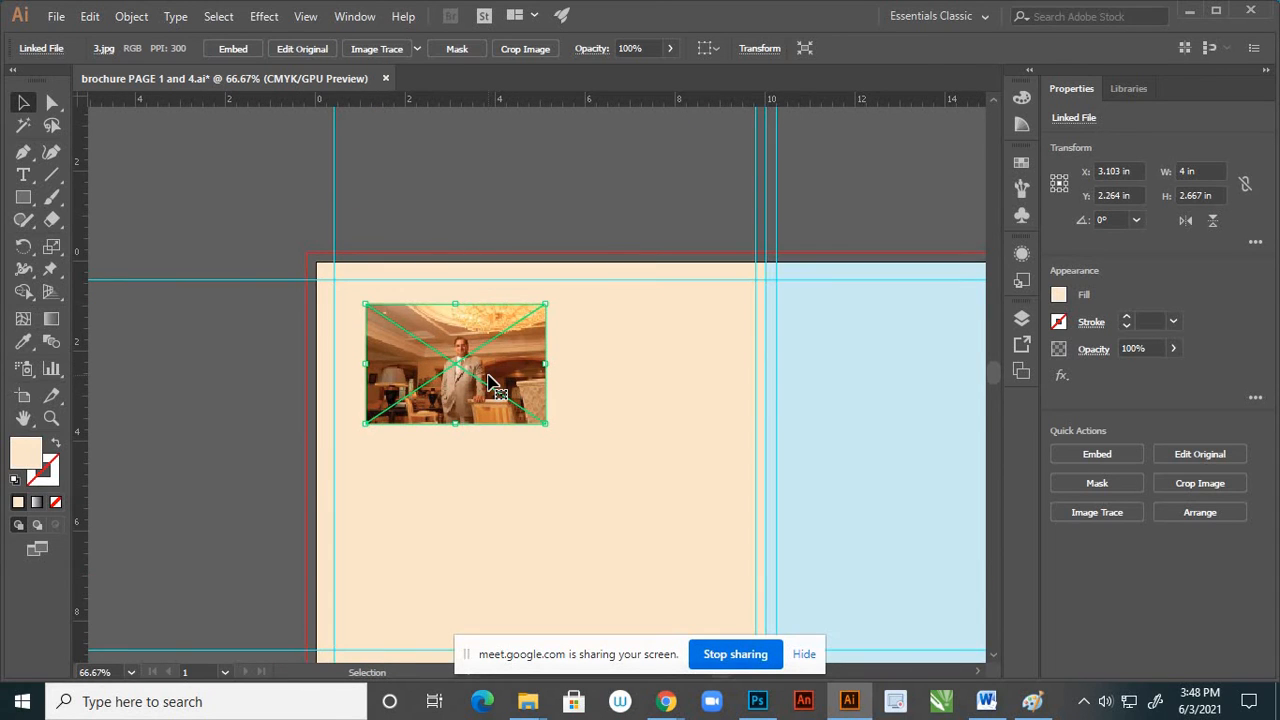
{"action": "scroll", "coordinate": [488, 382], "scroll_direction": "up", "scroll_amount": 2}
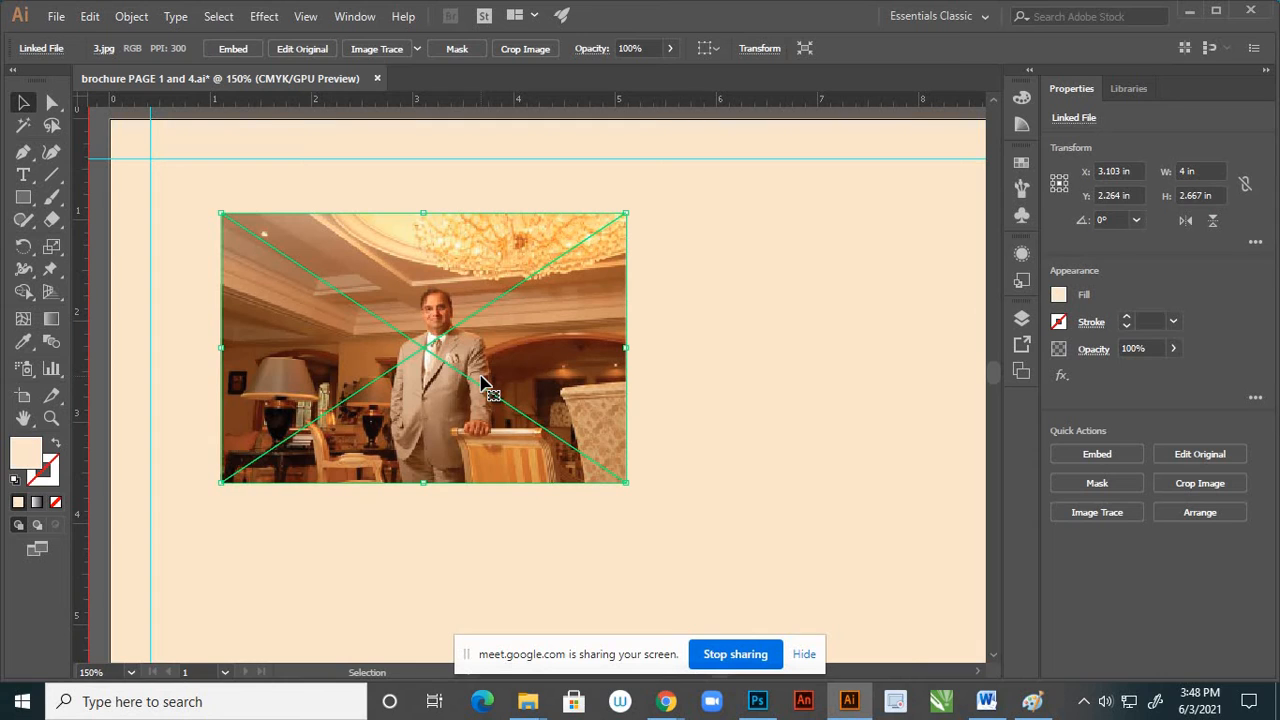
{"action": "scroll", "coordinate": [488, 368], "scroll_direction": "down", "scroll_amount": 1}
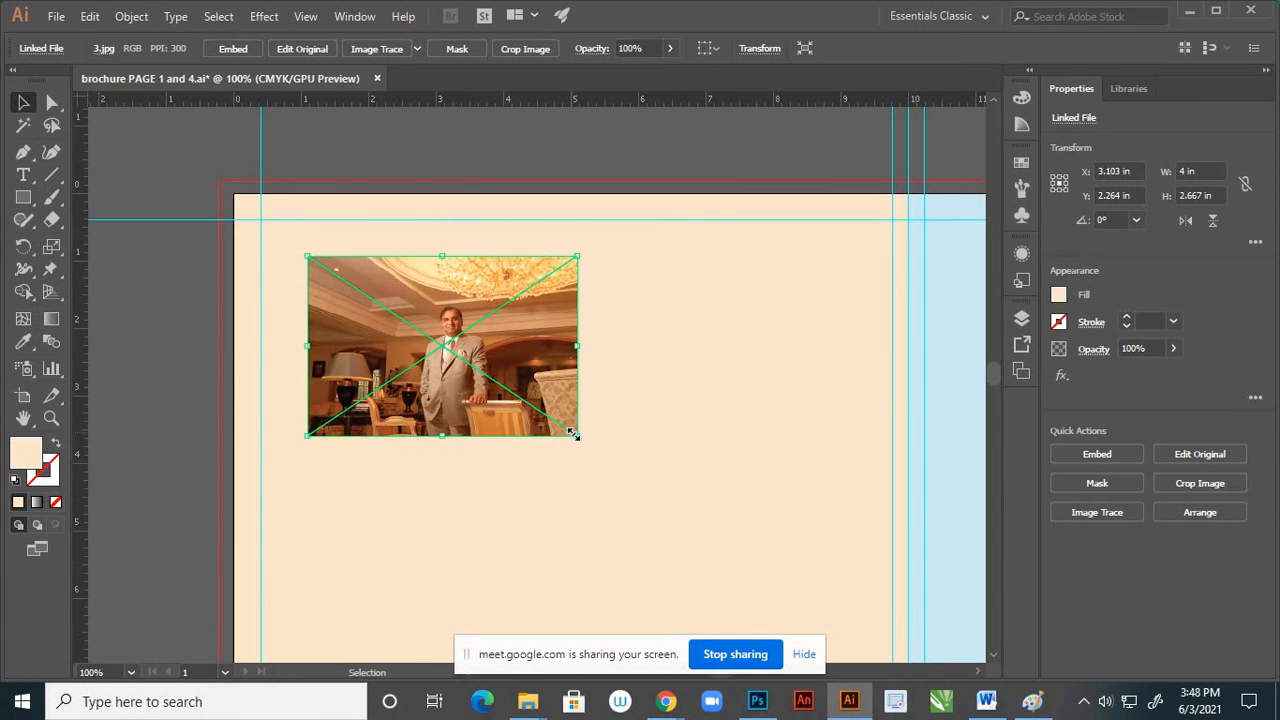
{"action": "left_click_drag", "start_coordinate": [573, 434], "coordinate": [721, 514]}
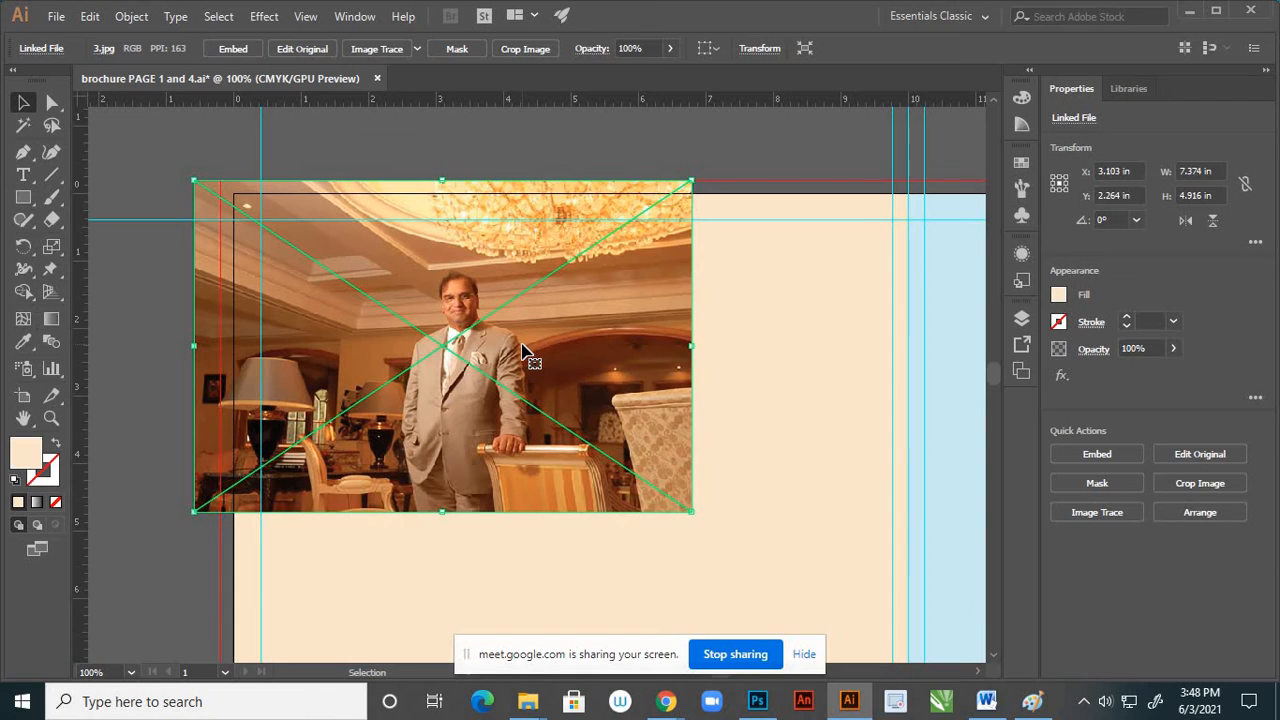
Draw a square of about 2.24 in over the man's head and chest, centred at about X 3.31 in, Y 1.69 in
{"action": "left_click", "coordinate": [23, 198]}
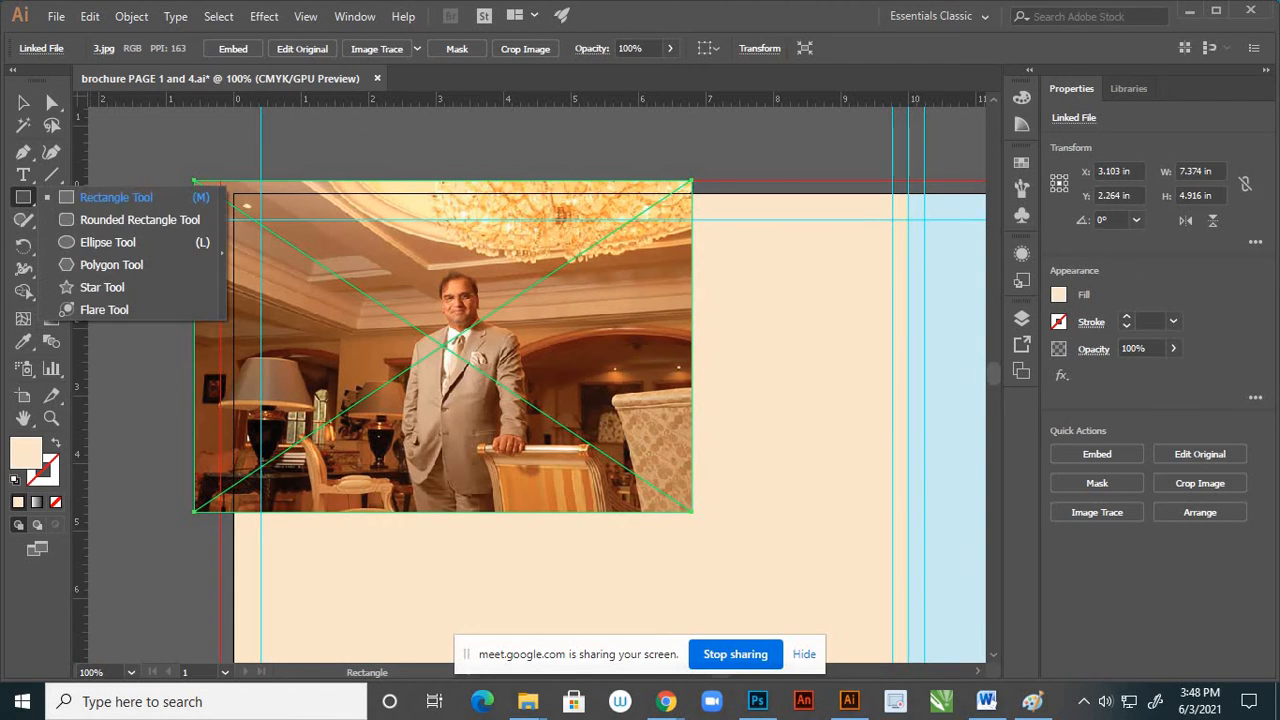
{"action": "left_click", "coordinate": [88, 199]}
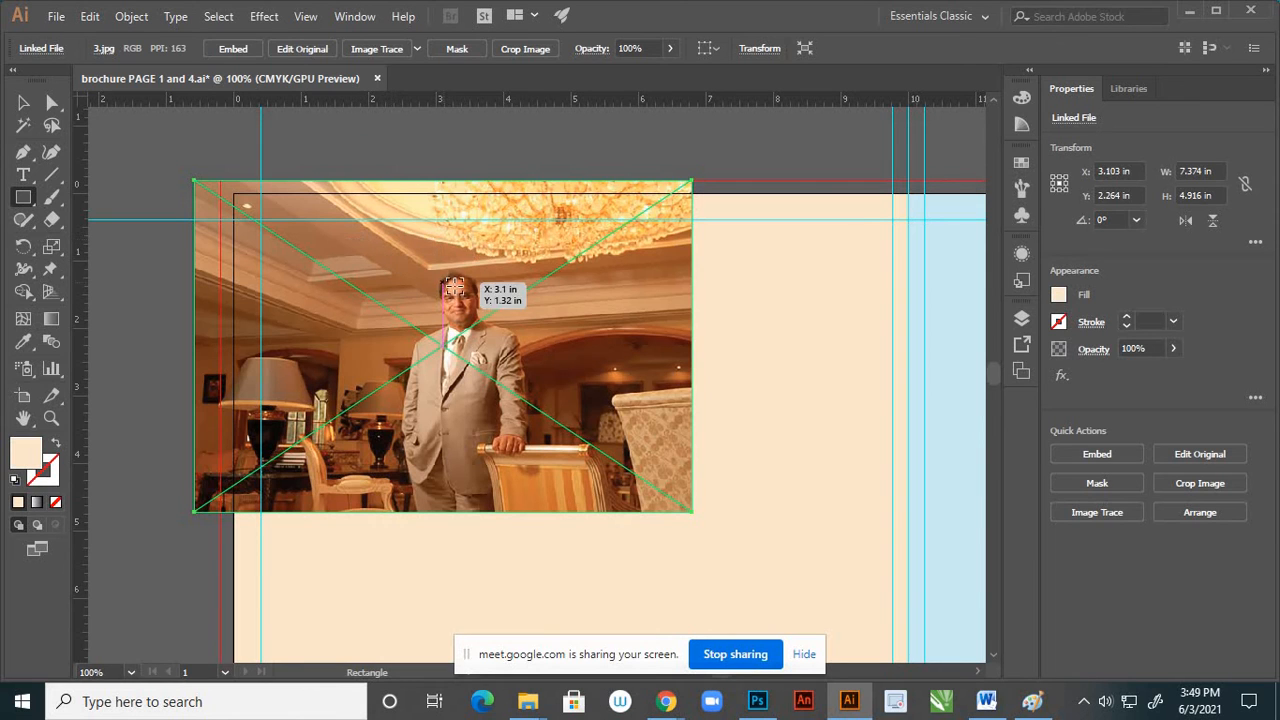
{"action": "left_click_drag", "start_coordinate": [456, 287], "coordinate": [535, 366]}
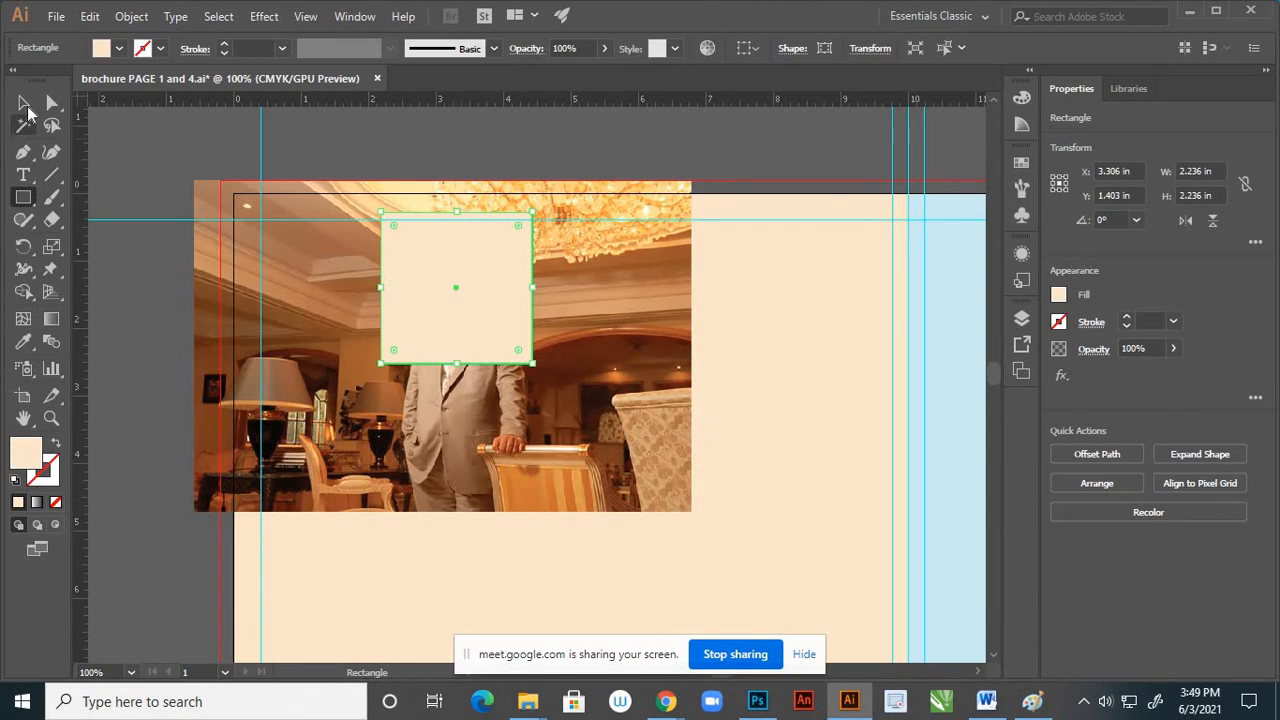
{"action": "key", "text": "v"}
{"action": "left_click_drag", "start_coordinate": [488, 309], "coordinate": [489, 330]}
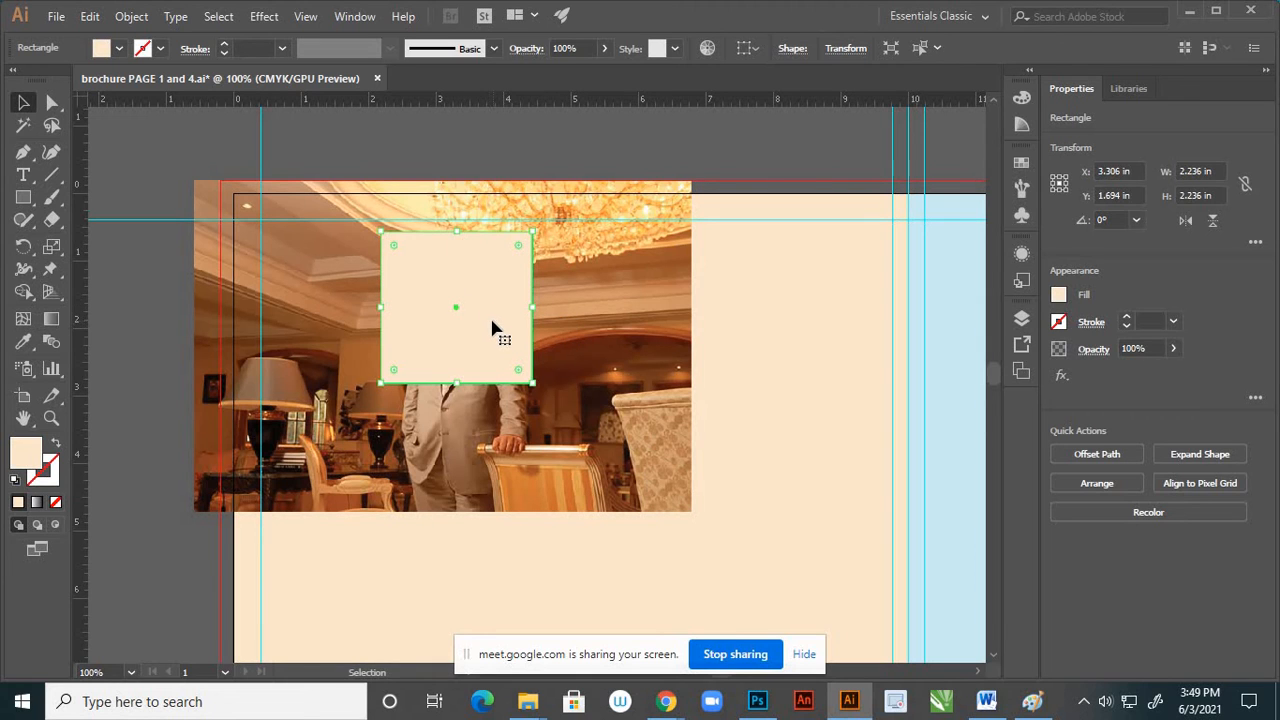
{"action": "left_click", "coordinate": [534, 143]}
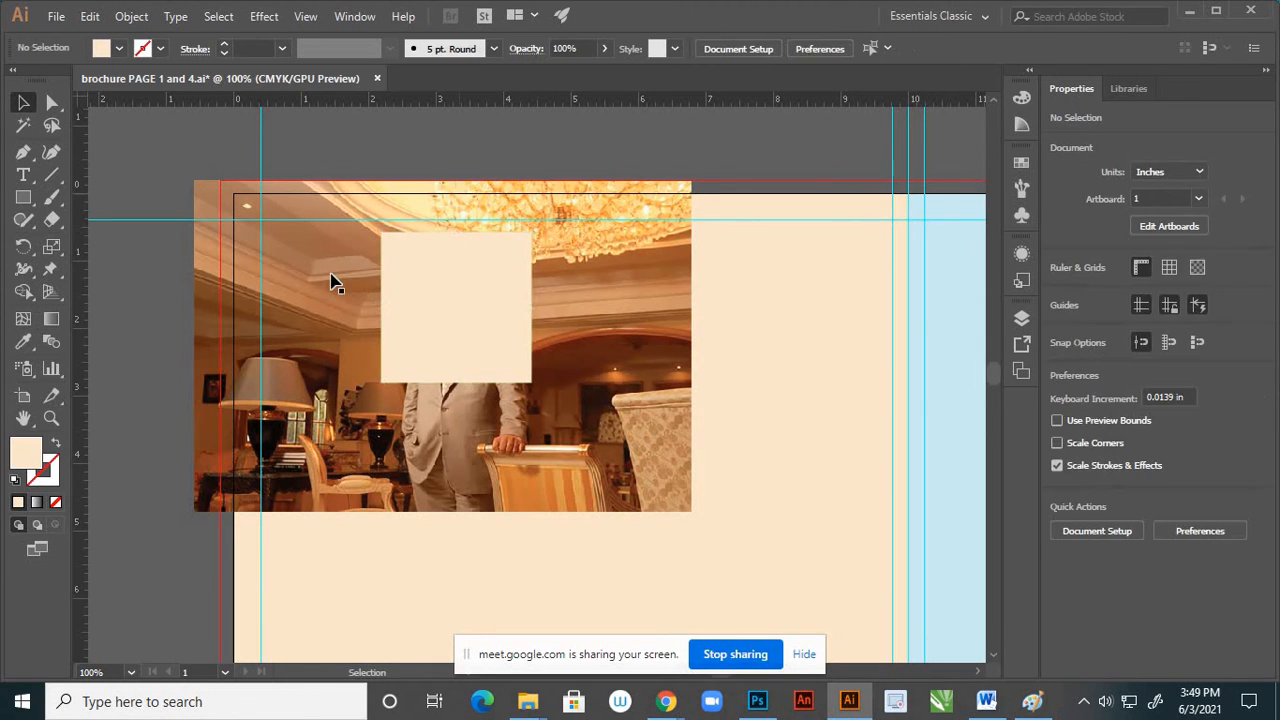
Select image 3 together with the square and make a clipping mask from them
{"action": "left_click", "coordinate": [328, 288]}
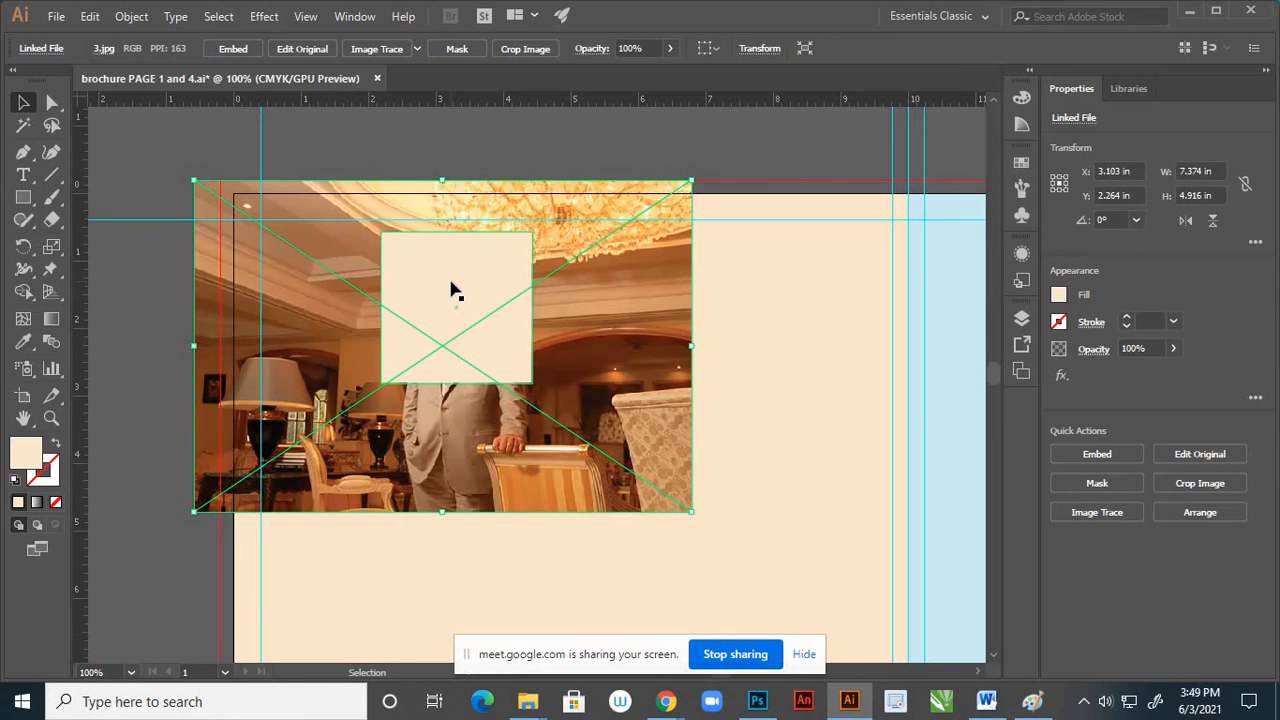
{"action": "left_click", "coordinate": [450, 286], "text": "shift"}
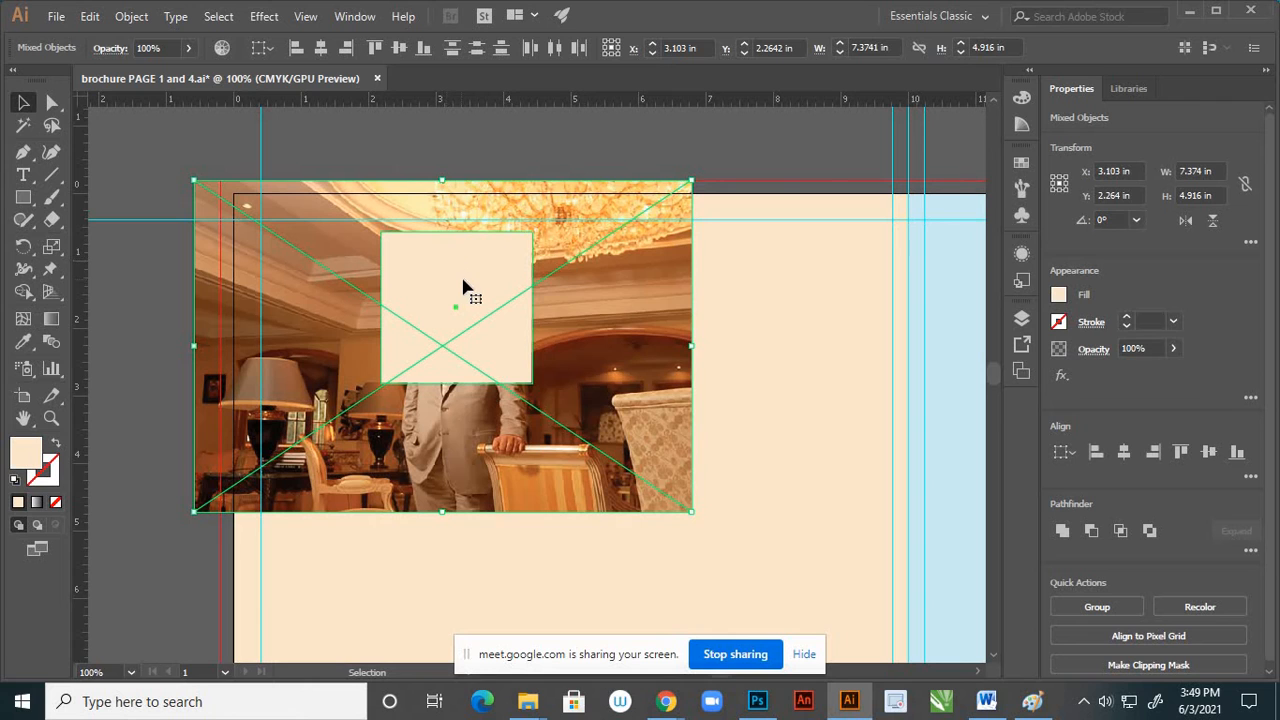
{"action": "right_click", "coordinate": [463, 280]}
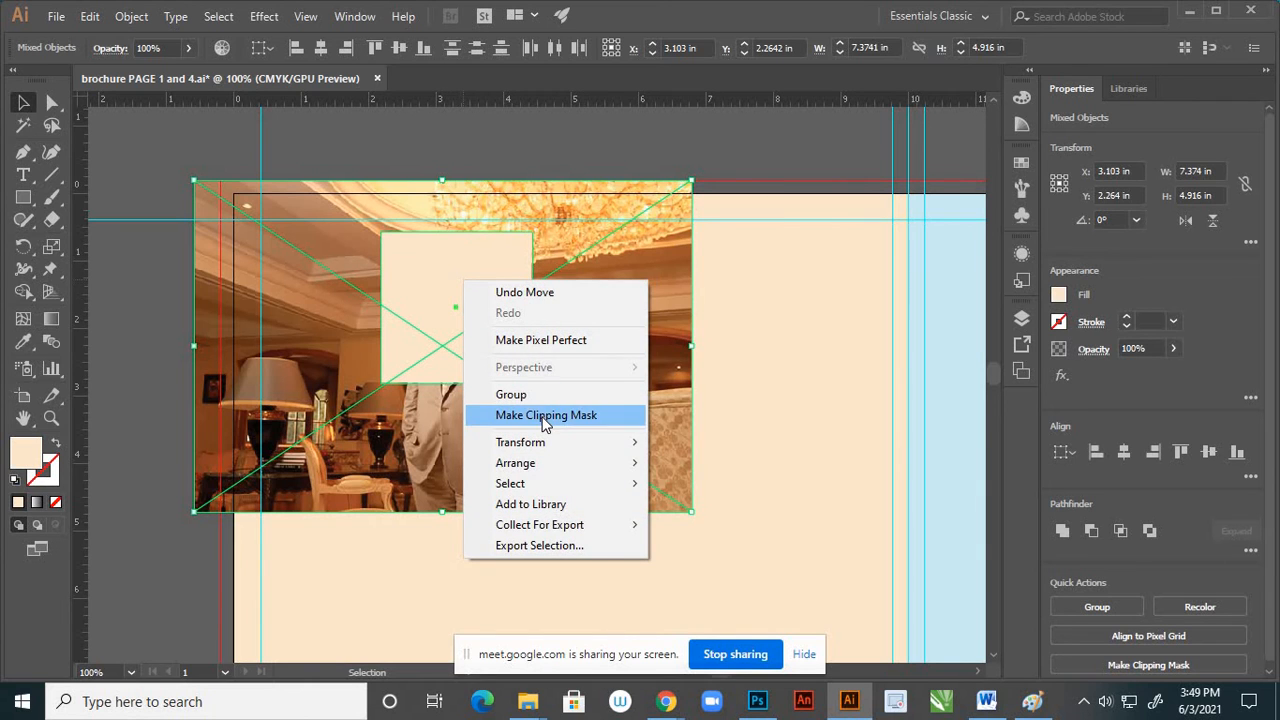
{"action": "left_click", "coordinate": [600, 416]}
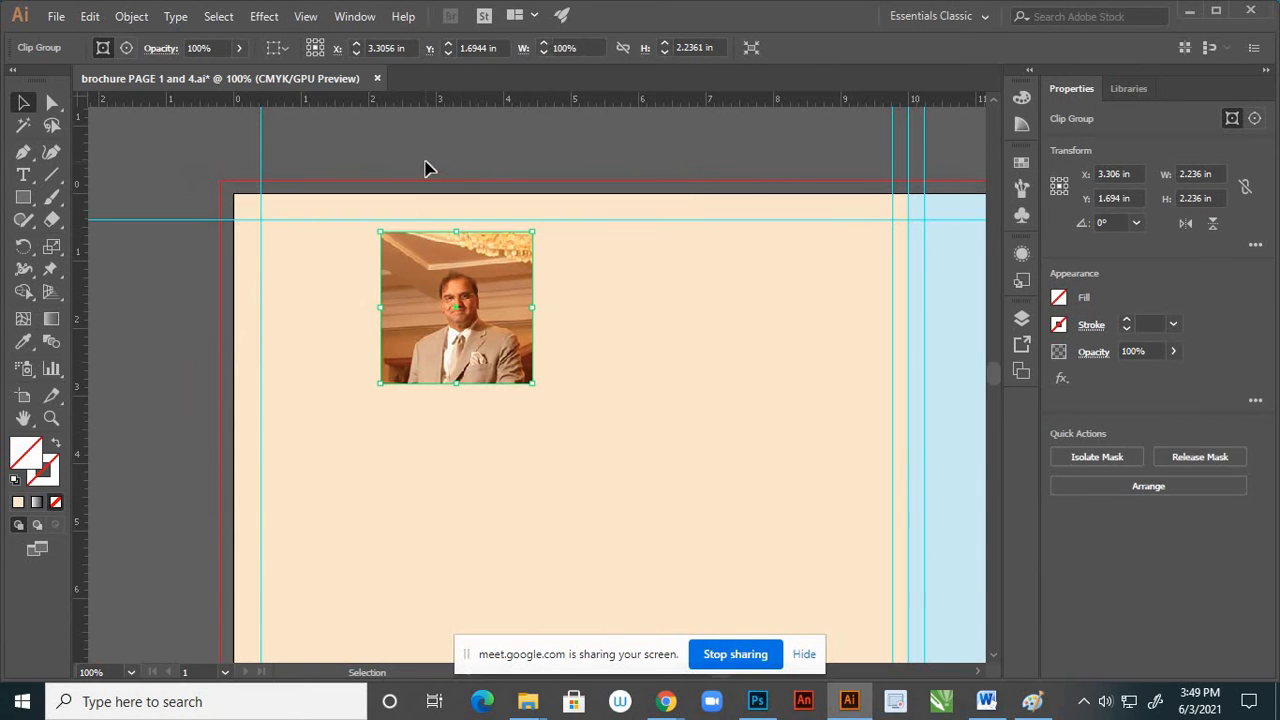
{"action": "left_click", "coordinate": [424, 168]}
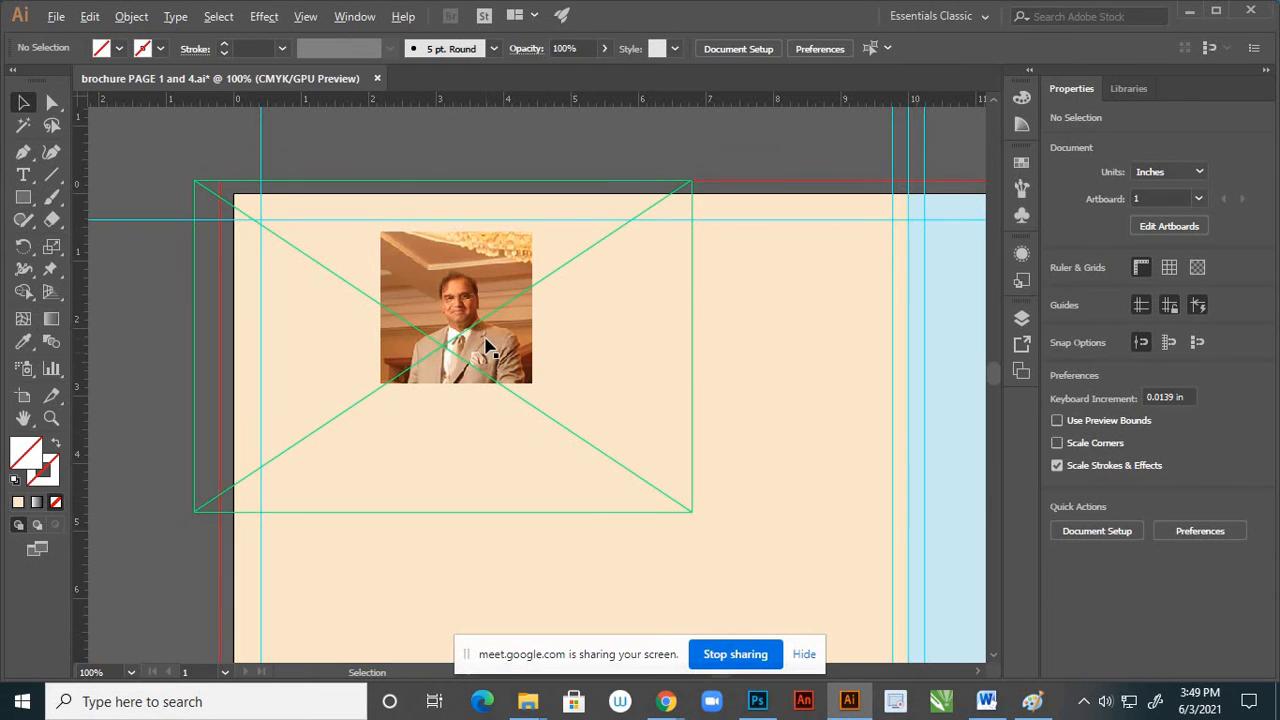
Release the clipping mask on the cropped portrait of the man
{"action": "scroll", "coordinate": [486, 340], "scroll_direction": "down", "scroll_amount": 2}
{"action": "scroll", "coordinate": [486, 341], "scroll_direction": "up", "scroll_amount": 3}
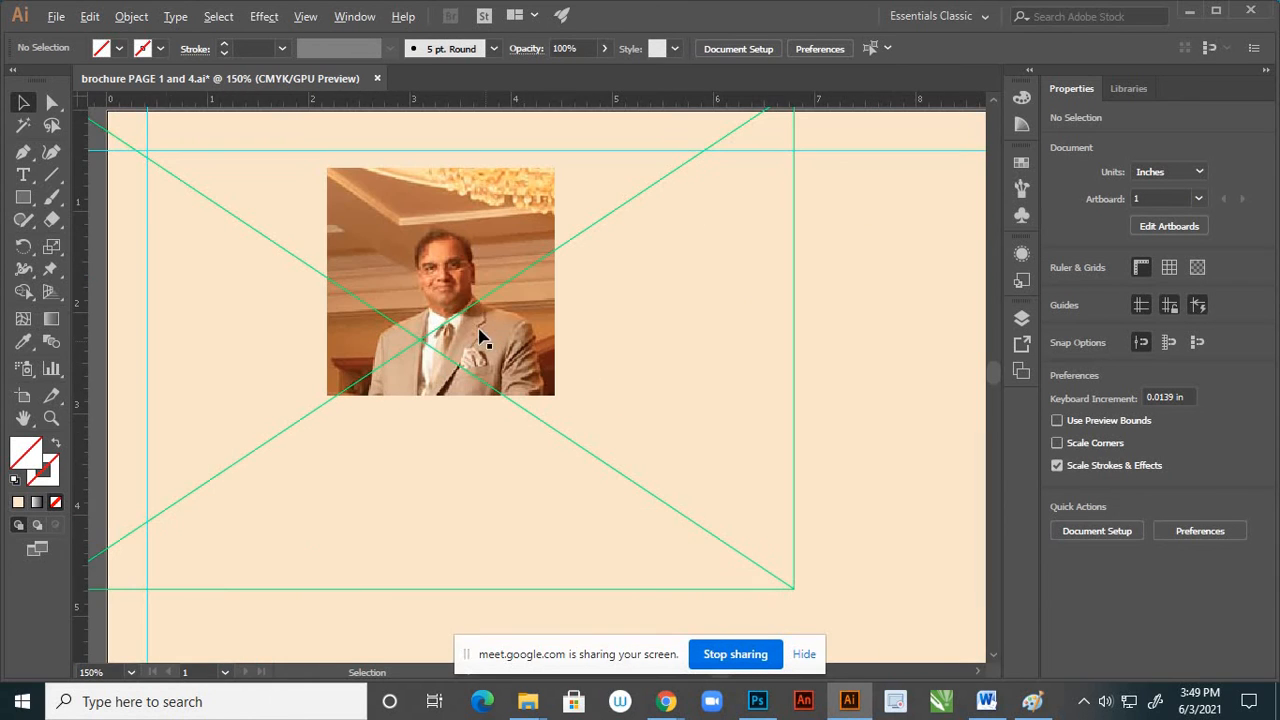
{"action": "left_click", "coordinate": [474, 252]}
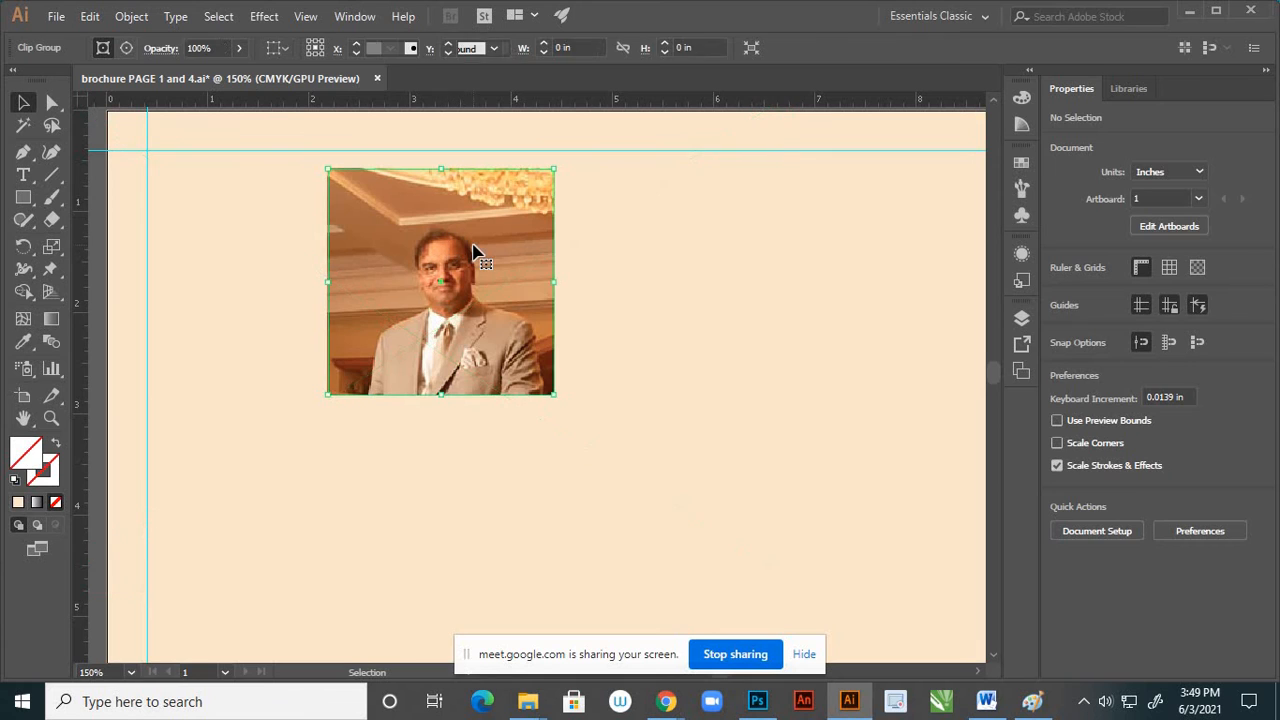
{"action": "right_click", "coordinate": [474, 252]}
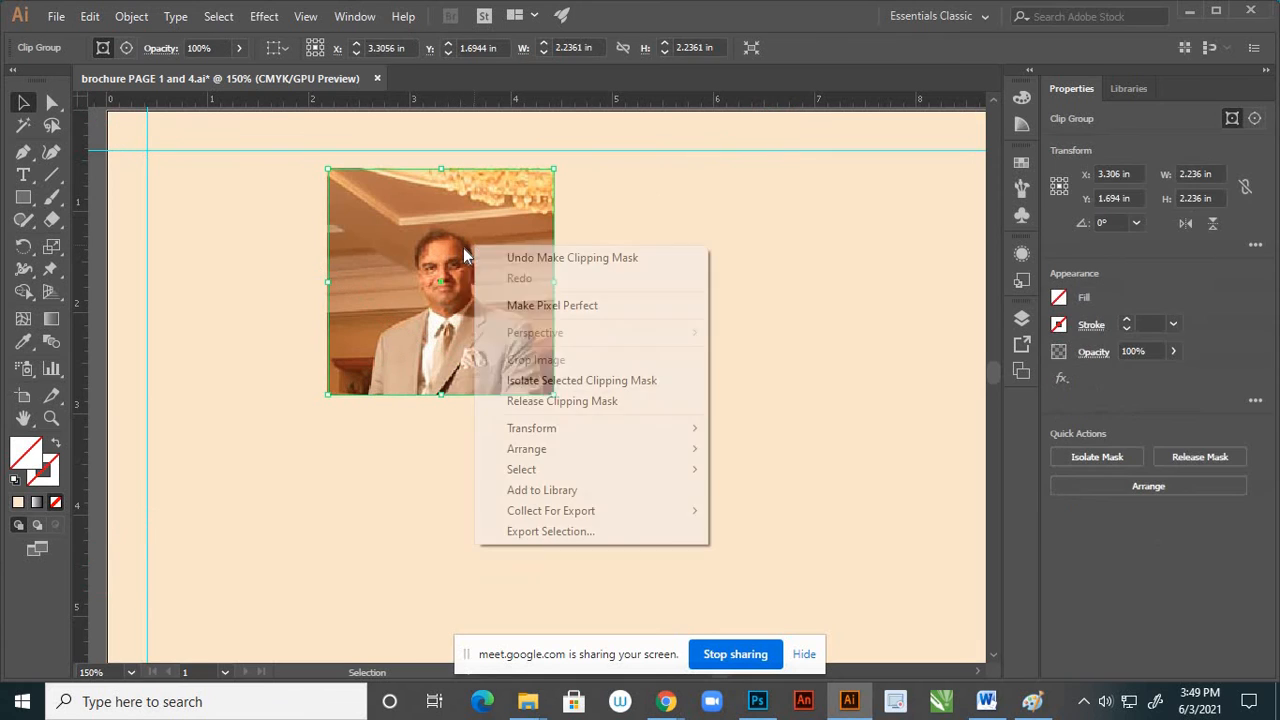
{"action": "left_click", "coordinate": [534, 402]}
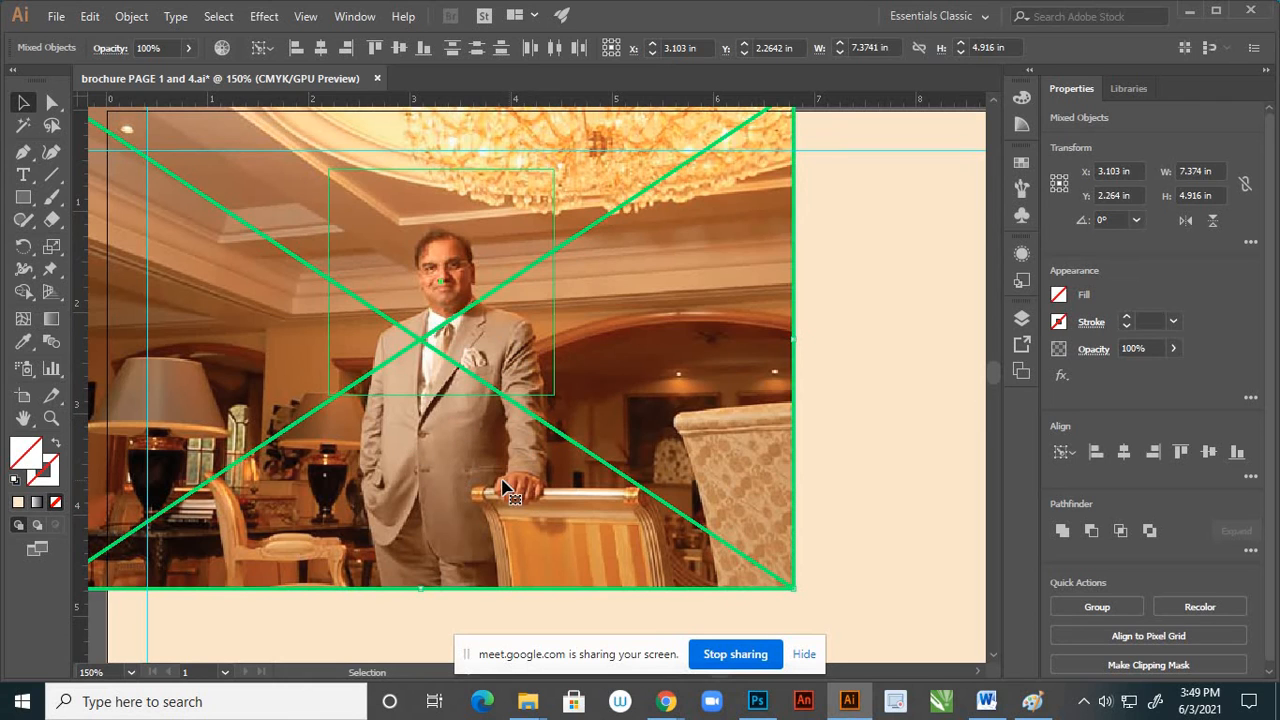
Shift image 3 and the square down to about Y 2.46 in, then move the image alone to about X 3.16 in, Y 2.63 in
{"action": "left_click_drag", "start_coordinate": [483, 507], "coordinate": [485, 510]}
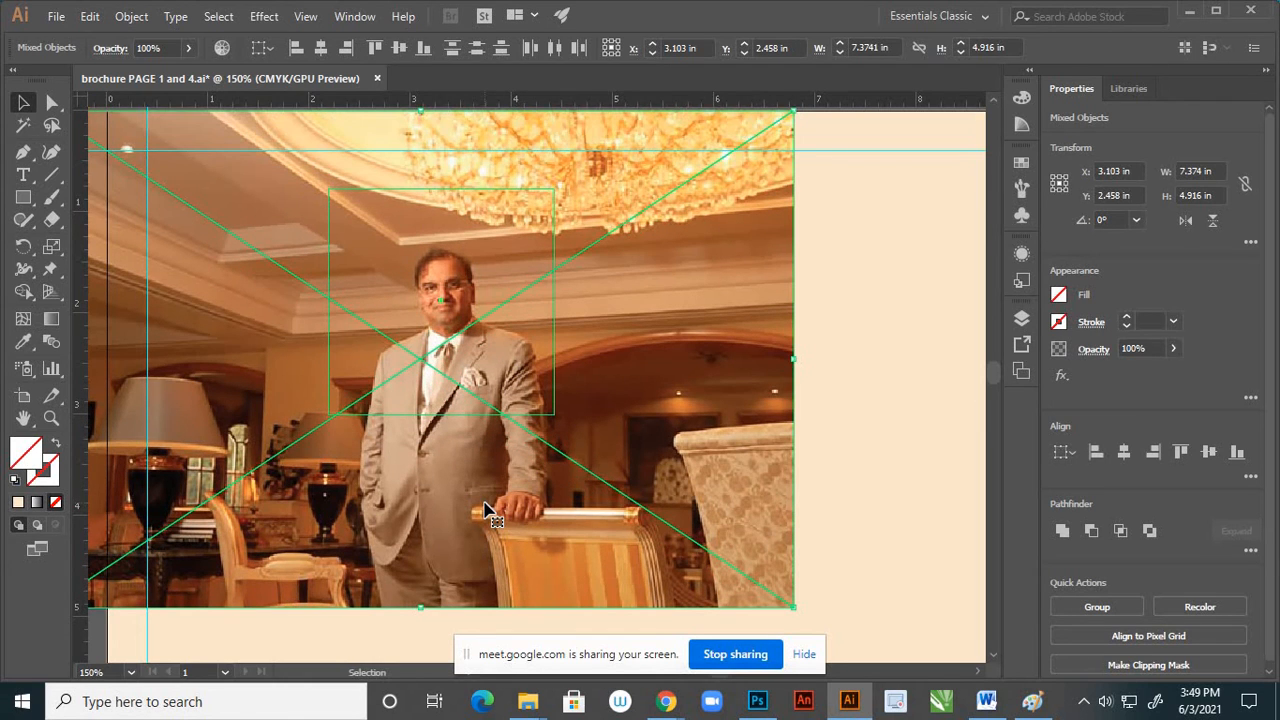
{"action": "left_click", "coordinate": [818, 425]}
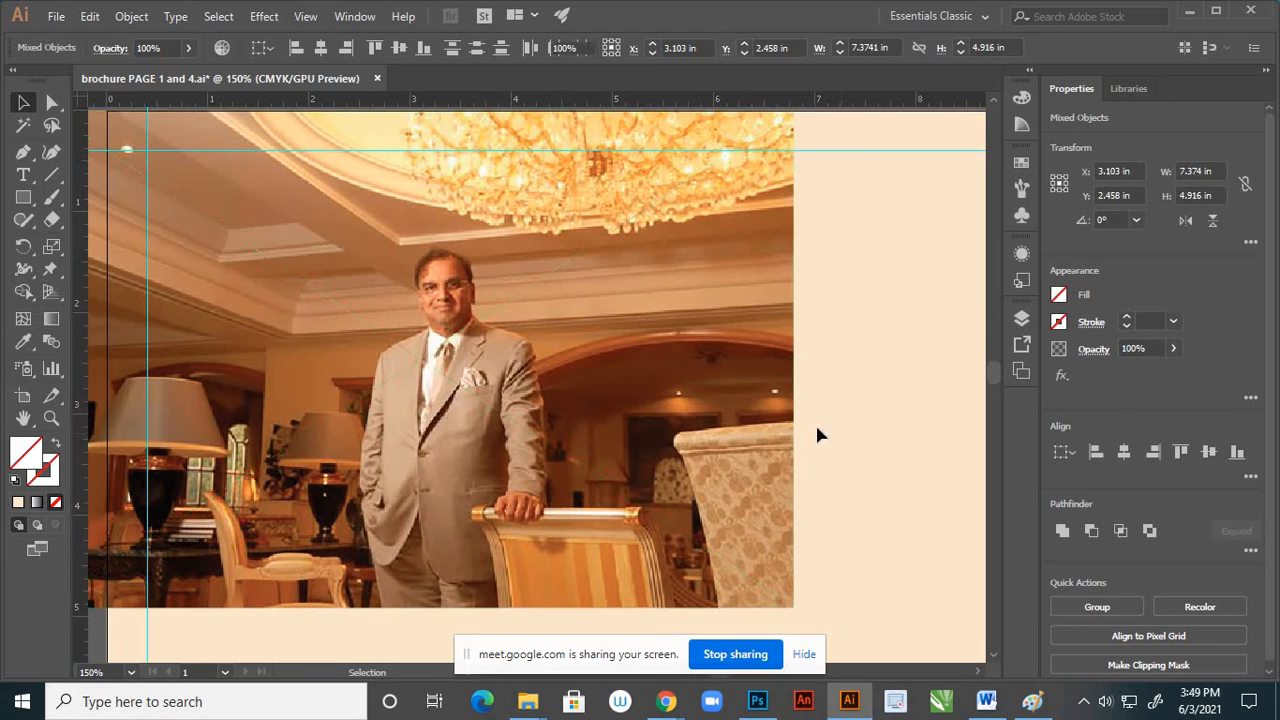
{"action": "left_click", "coordinate": [738, 388]}
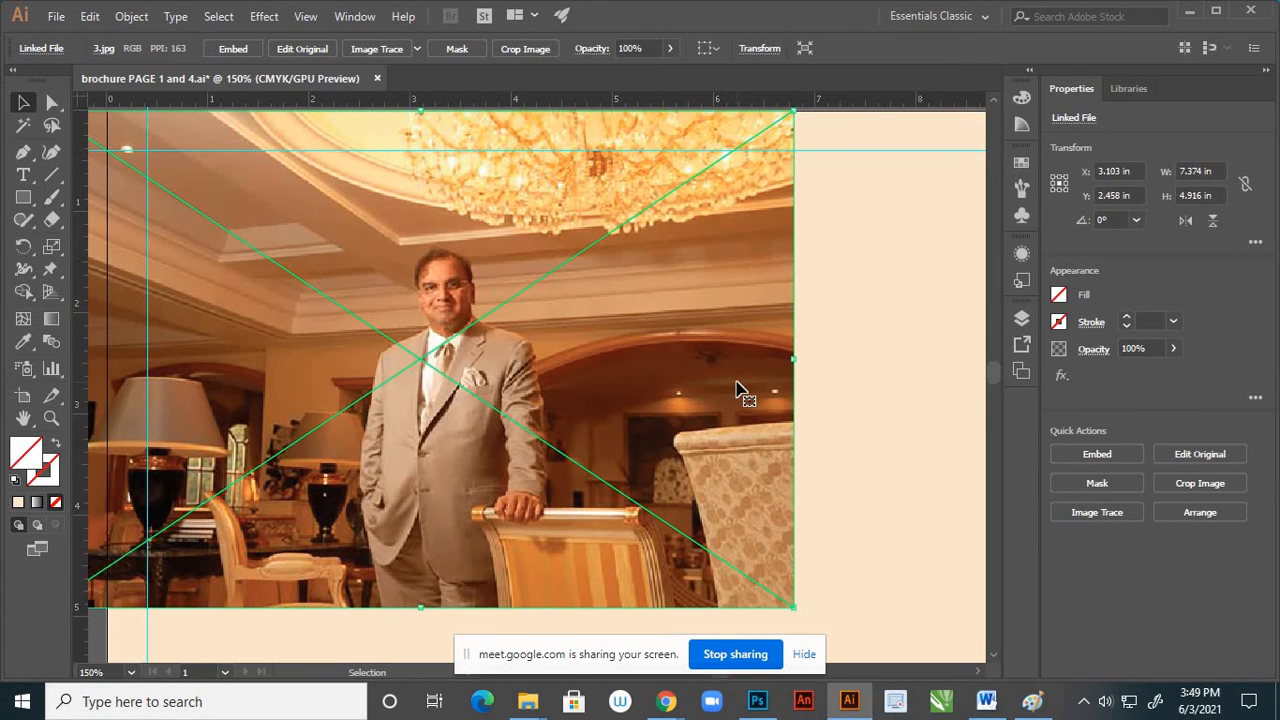
{"action": "left_click_drag", "start_coordinate": [736, 388], "coordinate": [742, 405]}
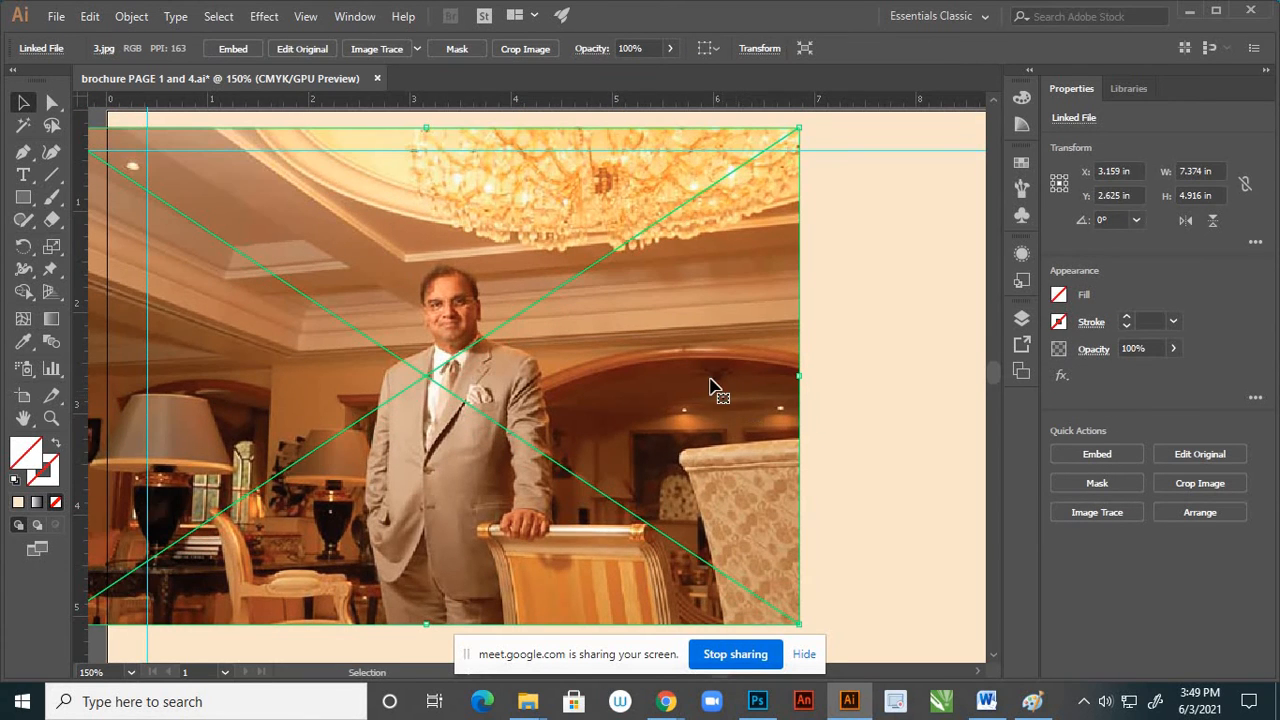
{"action": "left_click", "coordinate": [848, 400]}
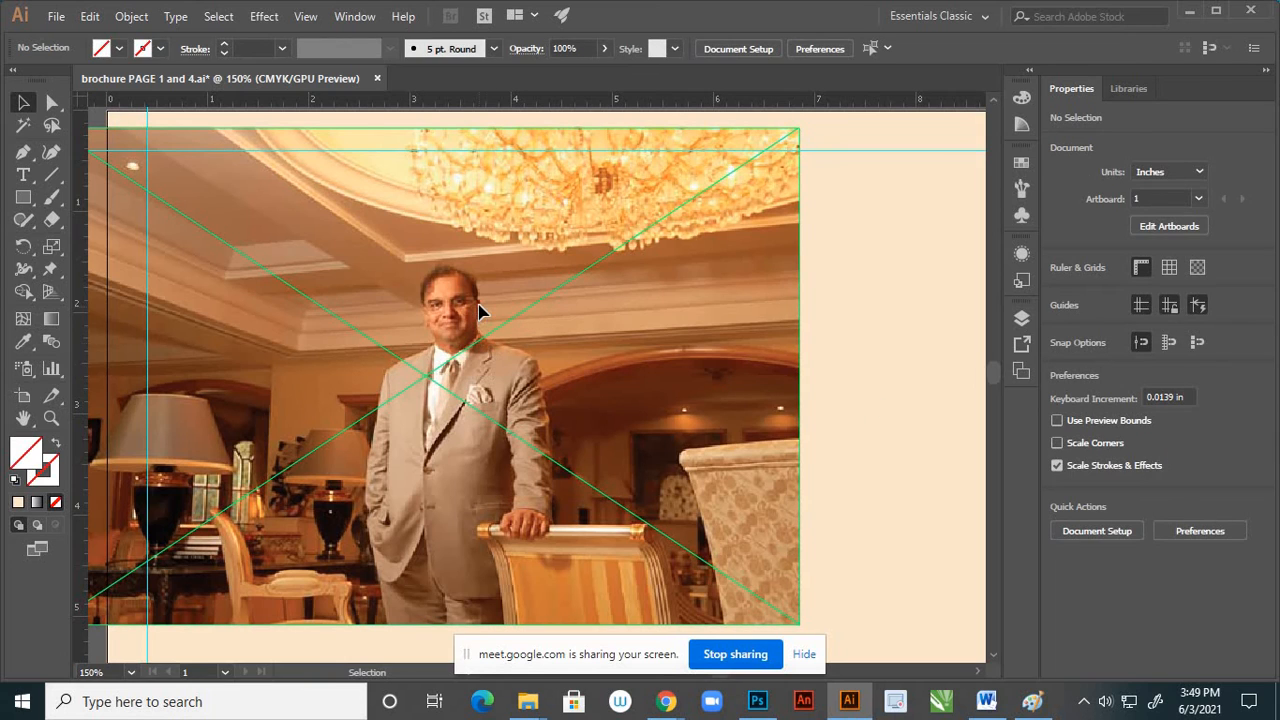
{"action": "left_click", "coordinate": [447, 305]}
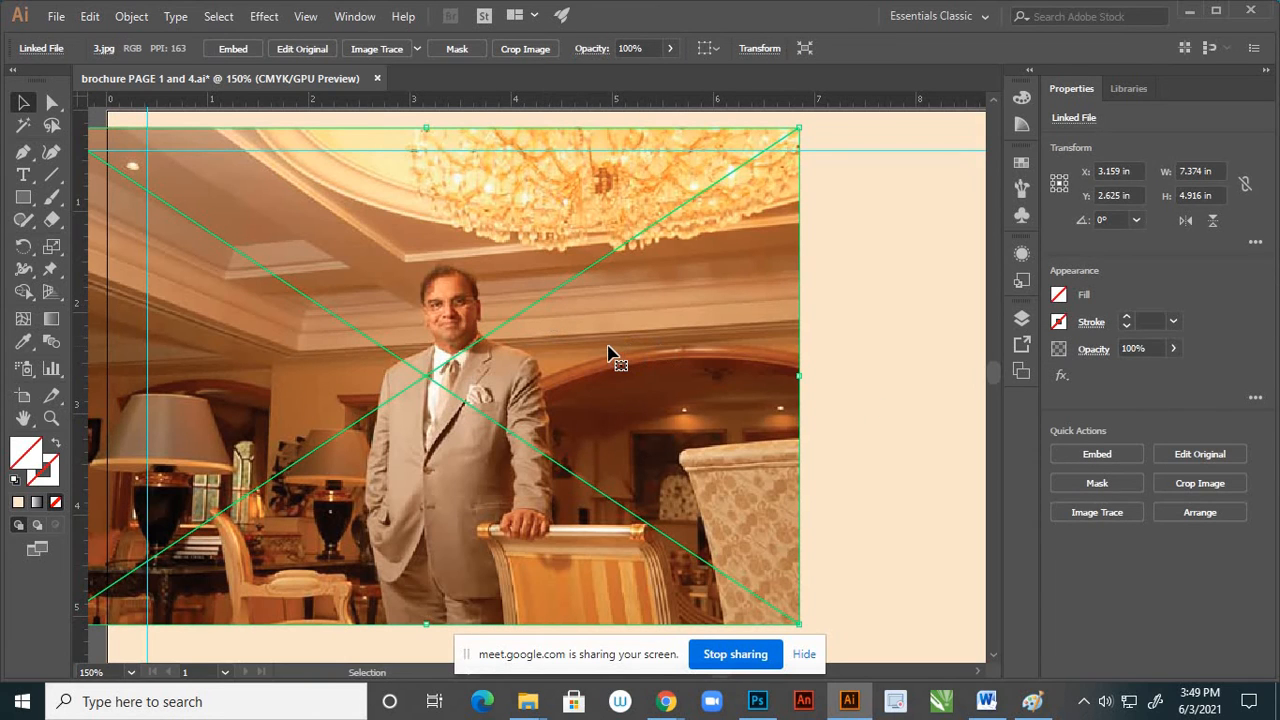
{"action": "left_click", "coordinate": [52, 476]}
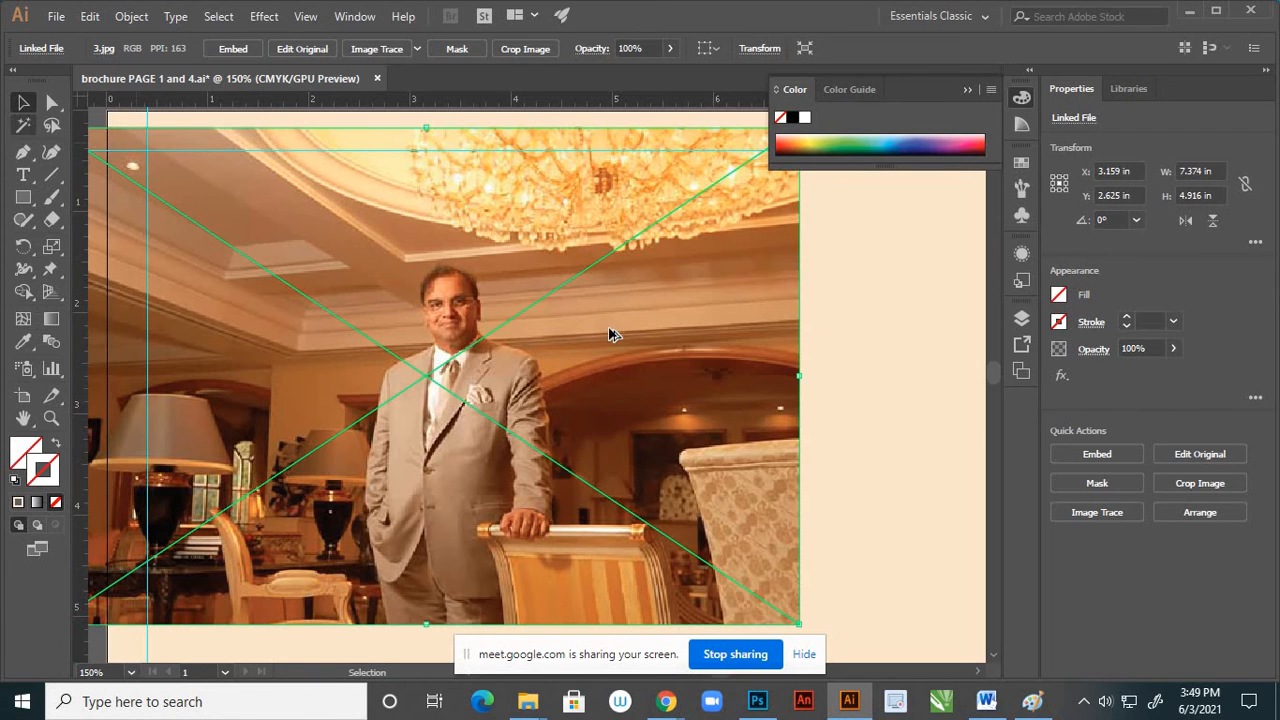
Move image 3 just inside the cream page's upper-left margin guides, centred at about X 4.19 in, Y 3.01 in
{"action": "scroll", "coordinate": [608, 334], "scroll_direction": "down", "scroll_amount": 2}
{"action": "left_click_drag", "start_coordinate": [626, 343], "coordinate": [680, 490]}
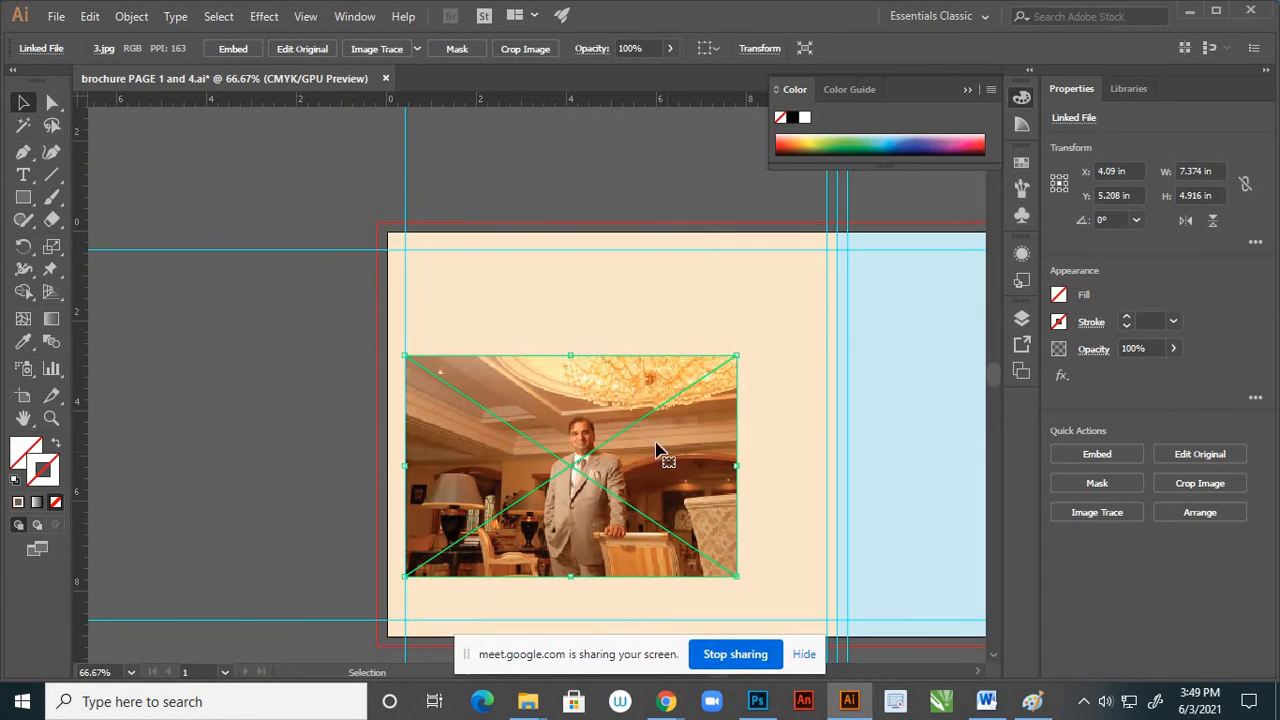
{"action": "left_click_drag", "start_coordinate": [606, 380], "coordinate": [605, 290]}
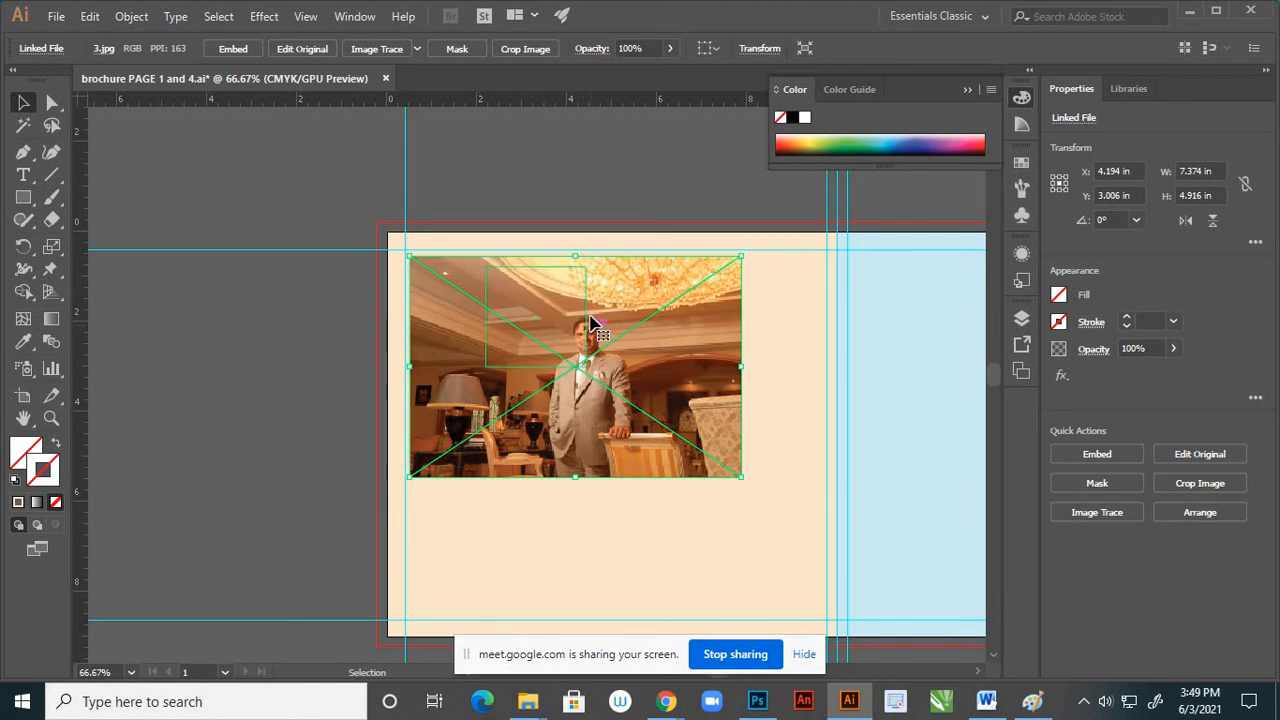
Move the unfilled square over the man's head and chest, centred at about X 4.42 in, Y 2.81 in
{"action": "left_click", "coordinate": [585, 330]}
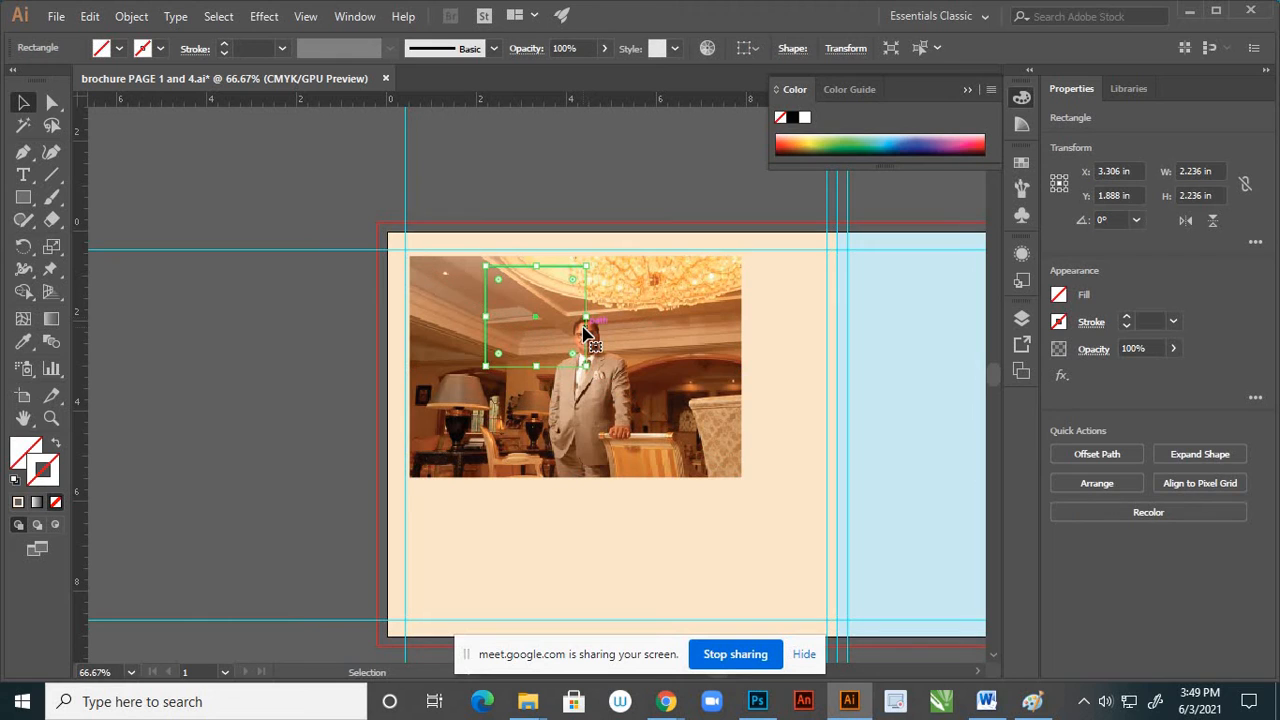
{"action": "left_click_drag", "start_coordinate": [595, 341], "coordinate": [638, 378]}
{"action": "left_click", "coordinate": [840, 428]}
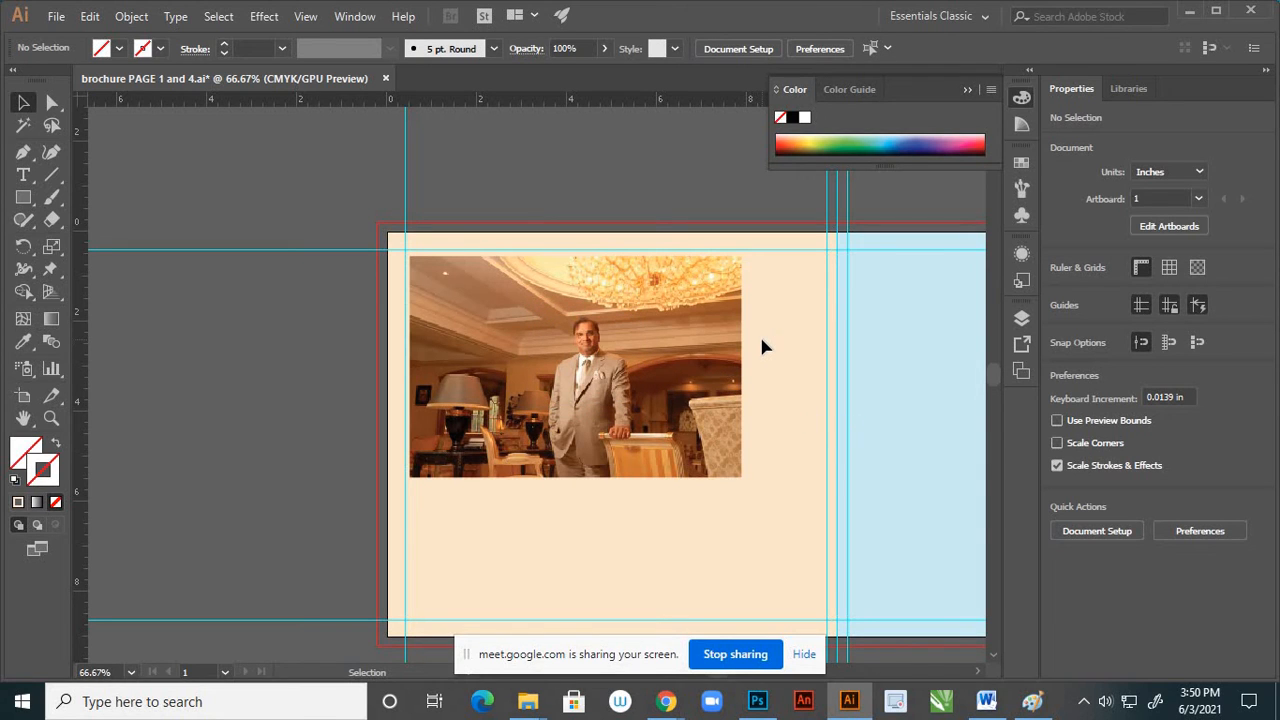
Make a clipping mask from image 3 and the square to crop the portrait, and deselect it
{"action": "left_click", "coordinate": [559, 392]}
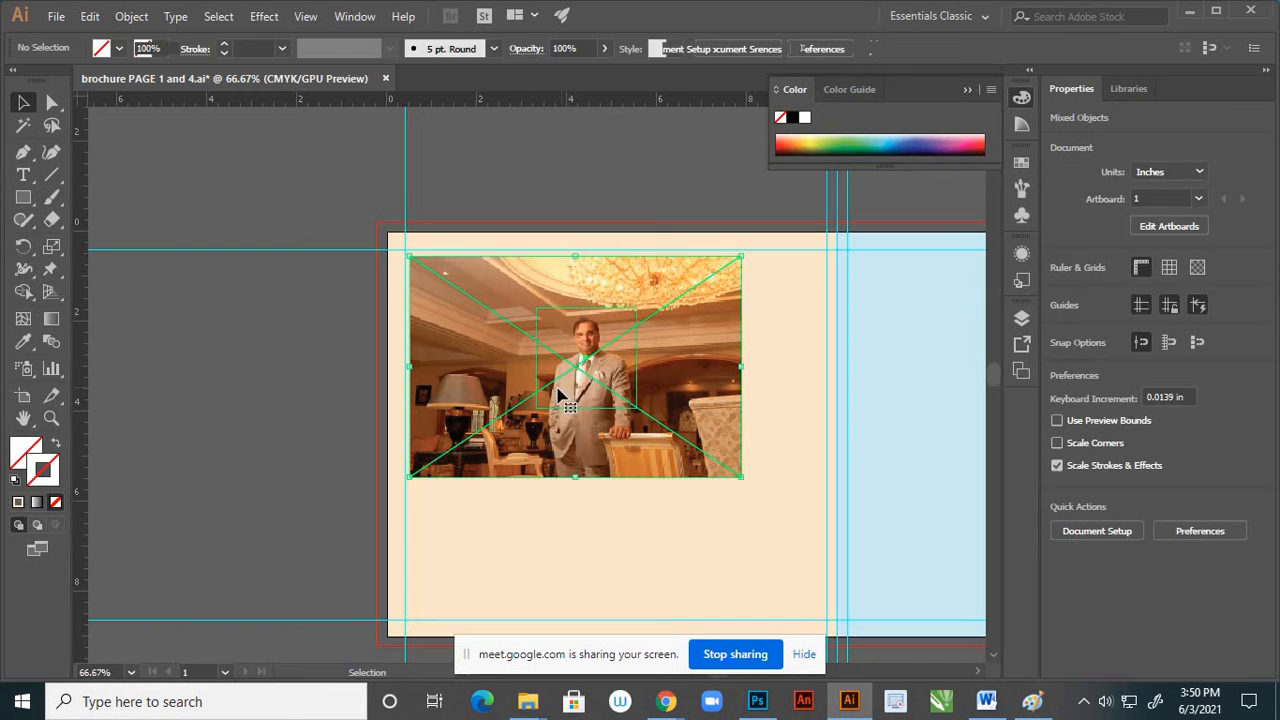
{"action": "right_click", "coordinate": [605, 368]}
{"action": "left_click", "coordinate": [660, 501]}
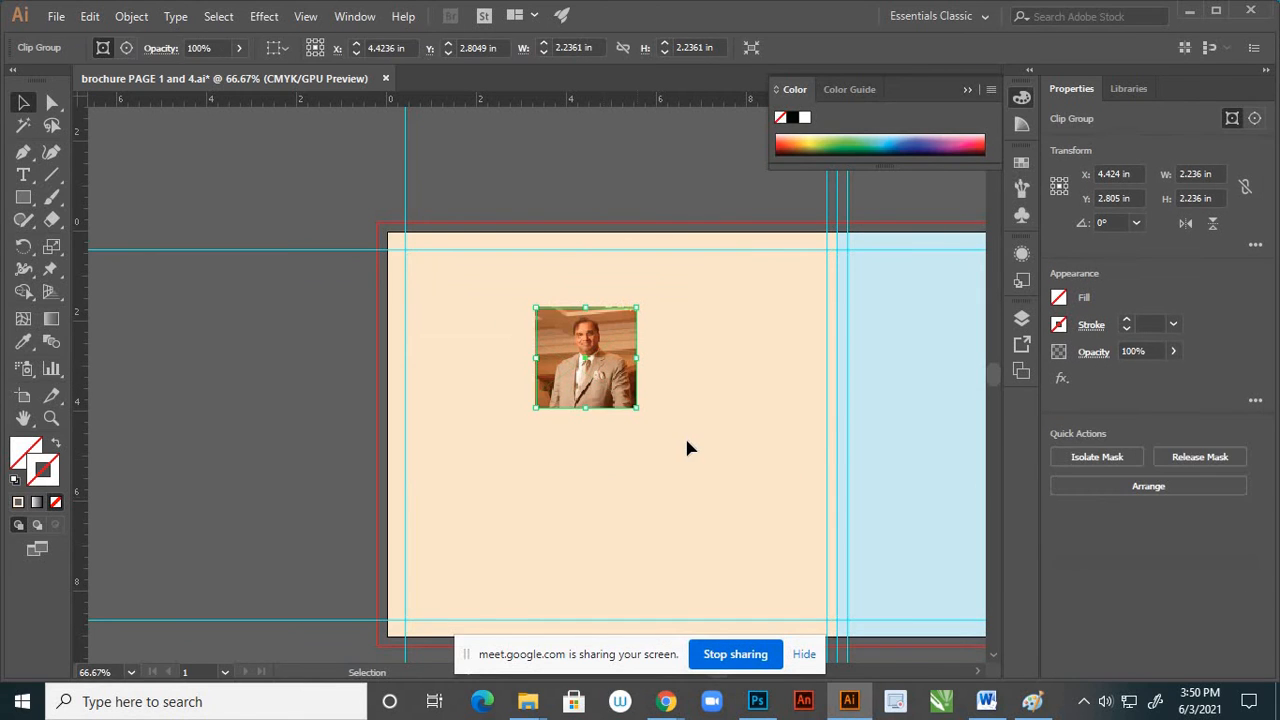
{"action": "left_click", "coordinate": [666, 434]}
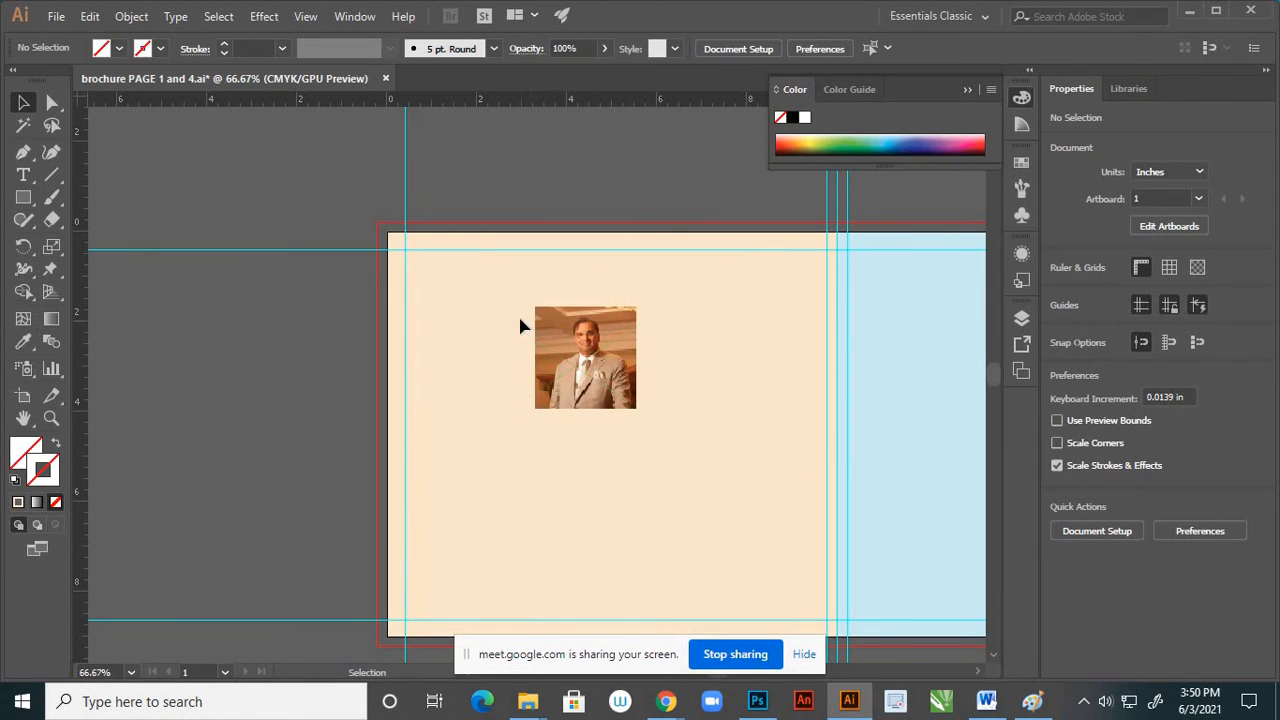
Move the cropped portrait near the cream page's upper-left corner, centred at about X 2.2 in, Y 2 in, and deselect it
{"action": "scroll", "coordinate": [540, 330], "scroll_direction": "down", "scroll_amount": 2}
{"action": "scroll", "coordinate": [565, 337], "scroll_direction": "up", "scroll_amount": 2}
{"action": "left_click", "coordinate": [572, 333]}
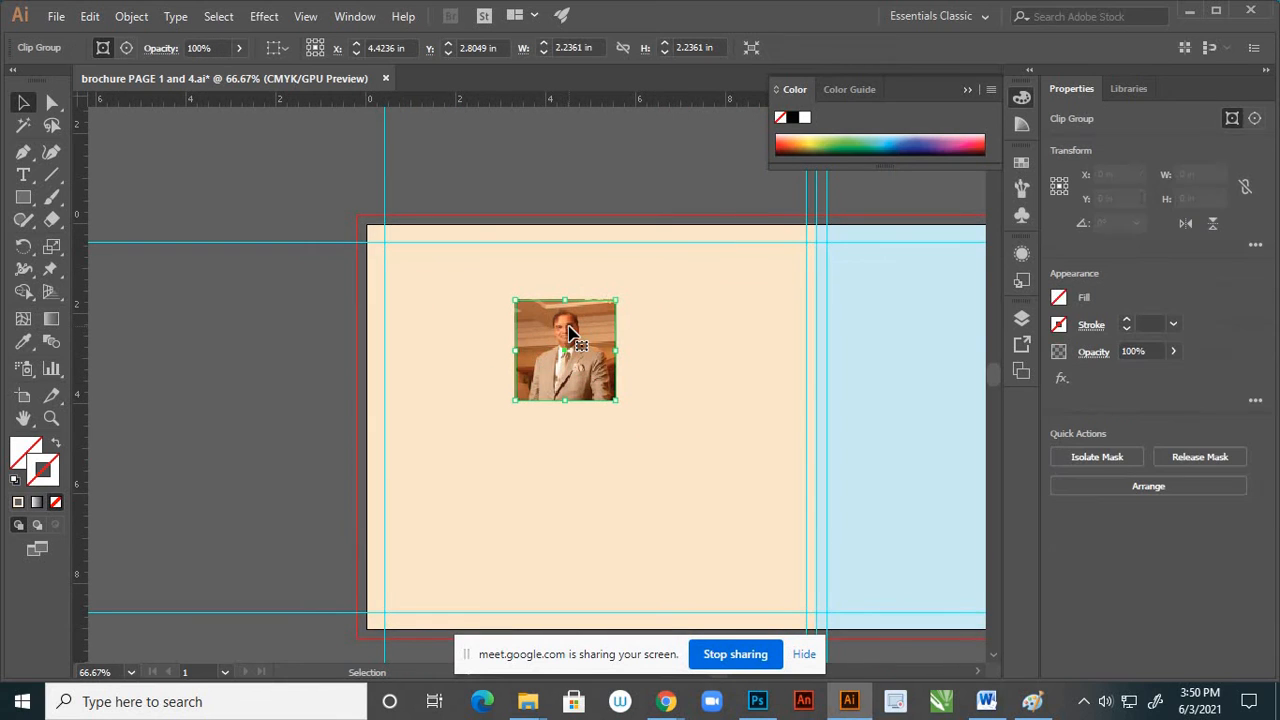
{"action": "left_click_drag", "start_coordinate": [573, 334], "coordinate": [486, 298]}
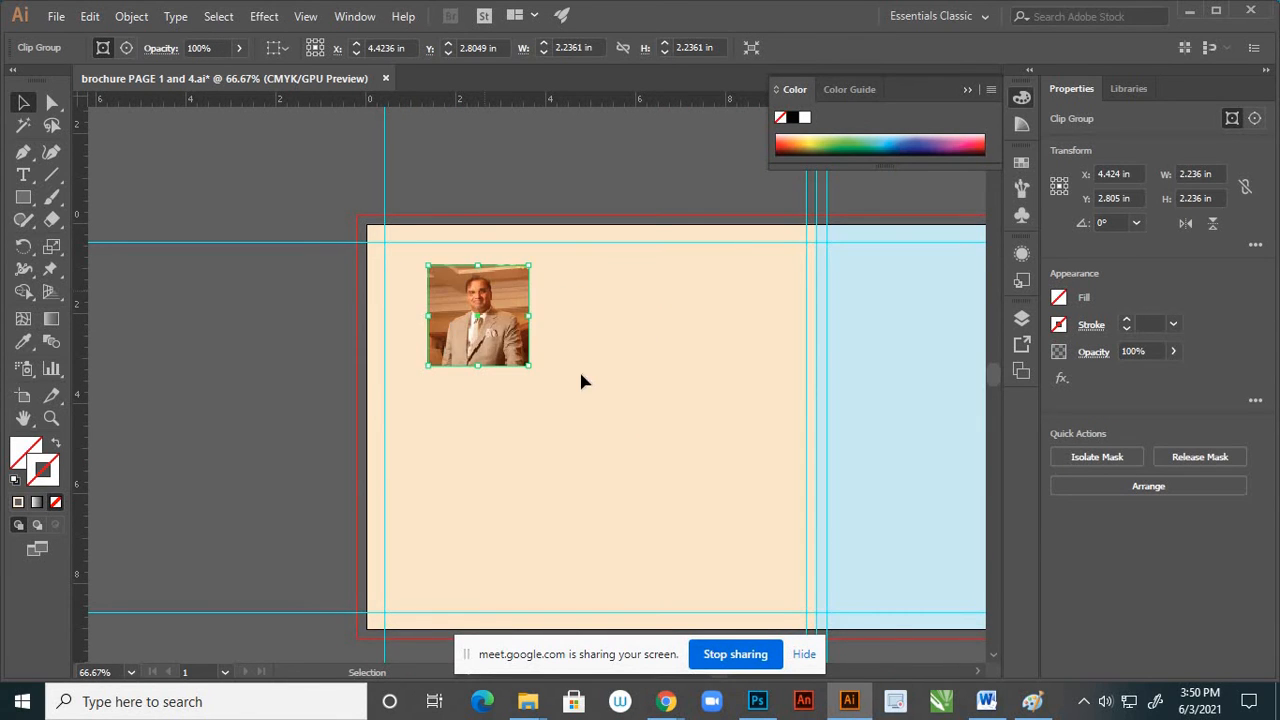
{"action": "scroll", "coordinate": [596, 355], "scroll_direction": "down", "scroll_amount": 2}
{"action": "scroll", "coordinate": [560, 342], "scroll_direction": "up", "scroll_amount": 2}
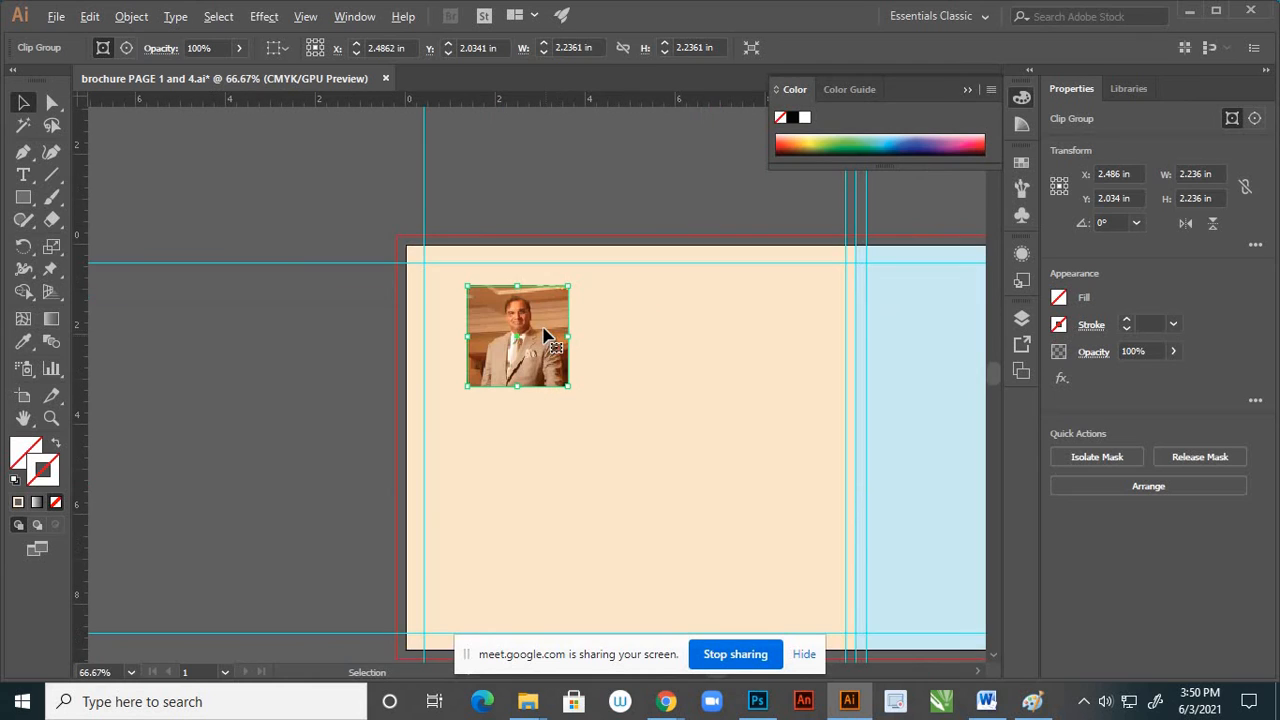
{"action": "left_click_drag", "start_coordinate": [548, 338], "coordinate": [533, 333]}
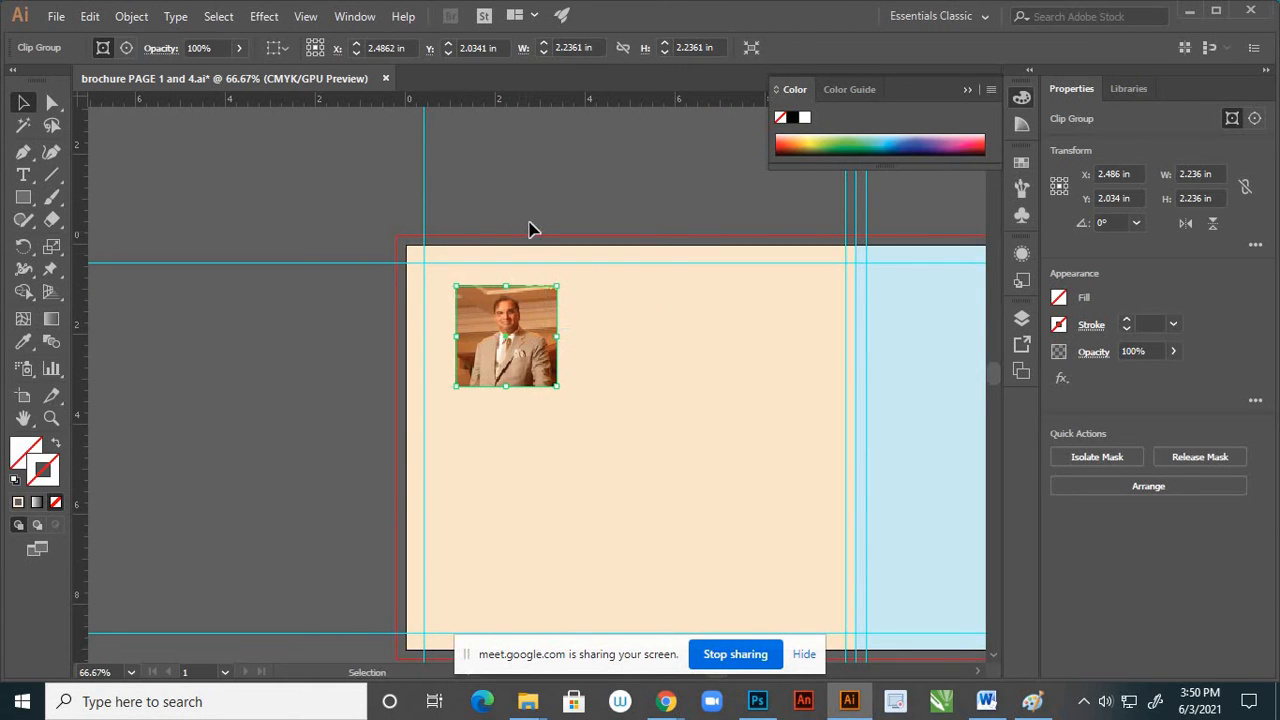
{"action": "left_click", "coordinate": [518, 236]}
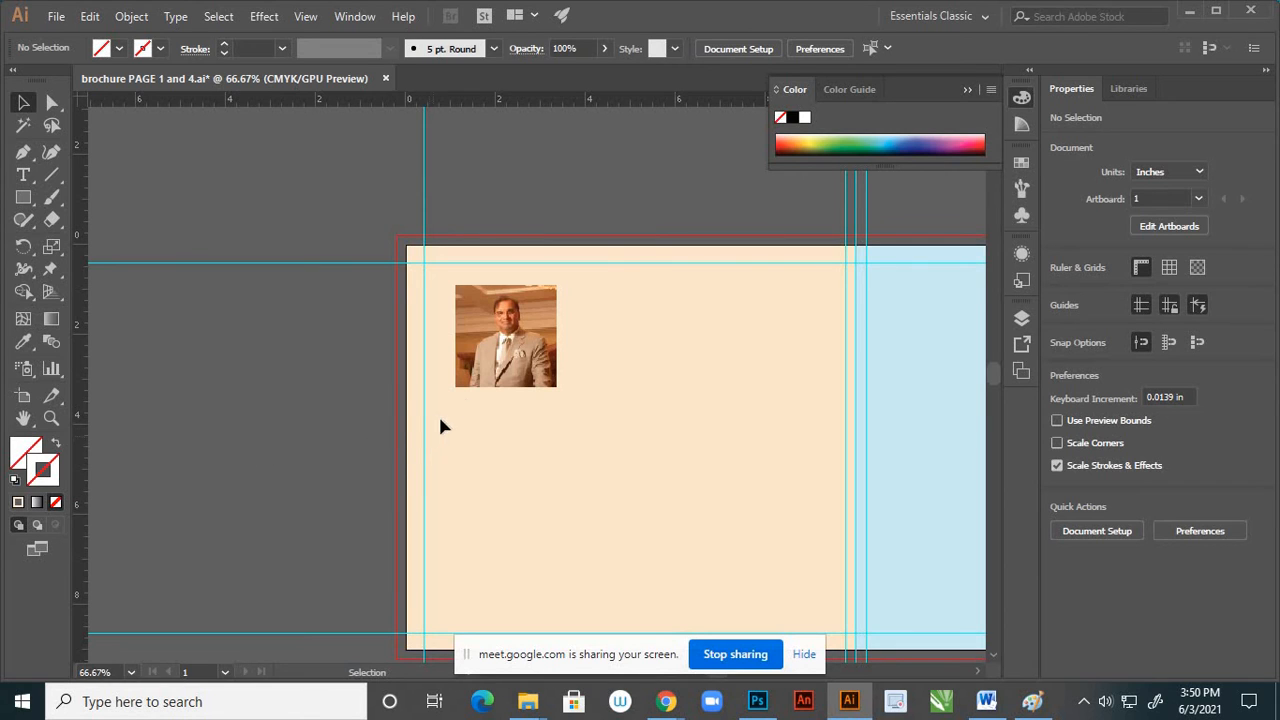
Enlarge the cropped portrait about its centre to about 2.84 in square, and deselect it
{"action": "scroll", "coordinate": [500, 347], "scroll_direction": "down", "scroll_amount": 2}
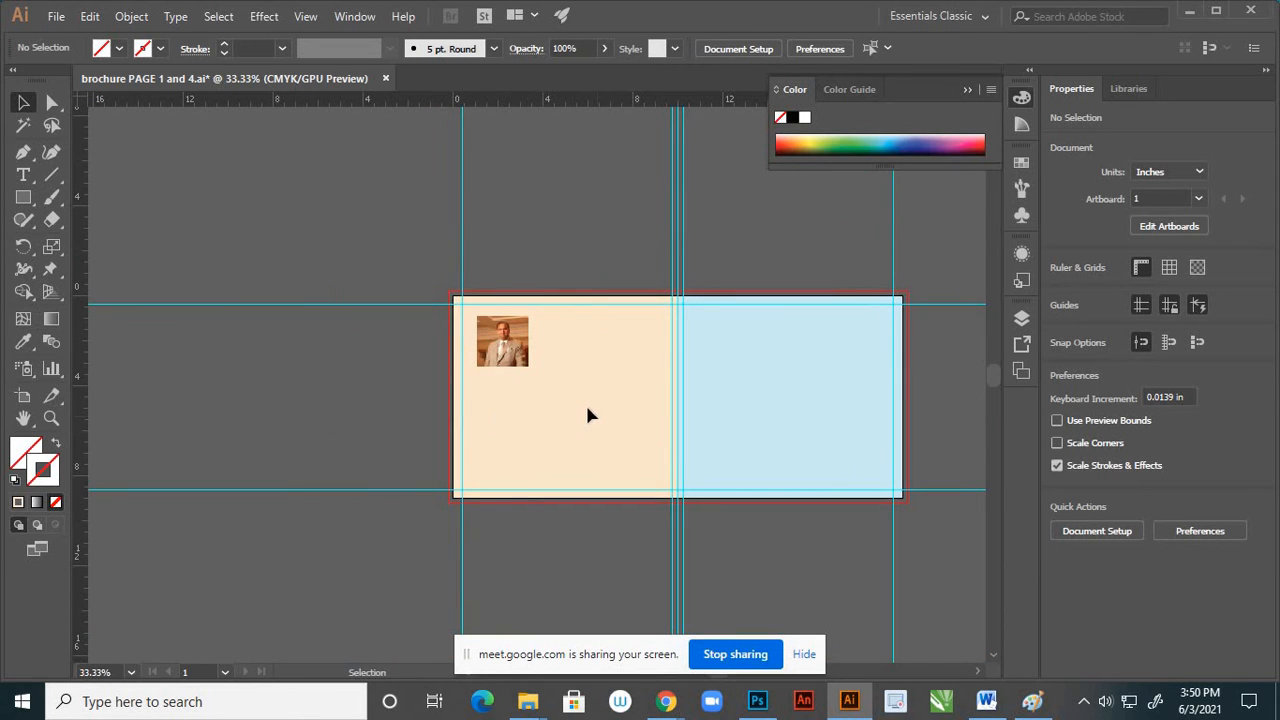
{"action": "left_click", "coordinate": [526, 362]}
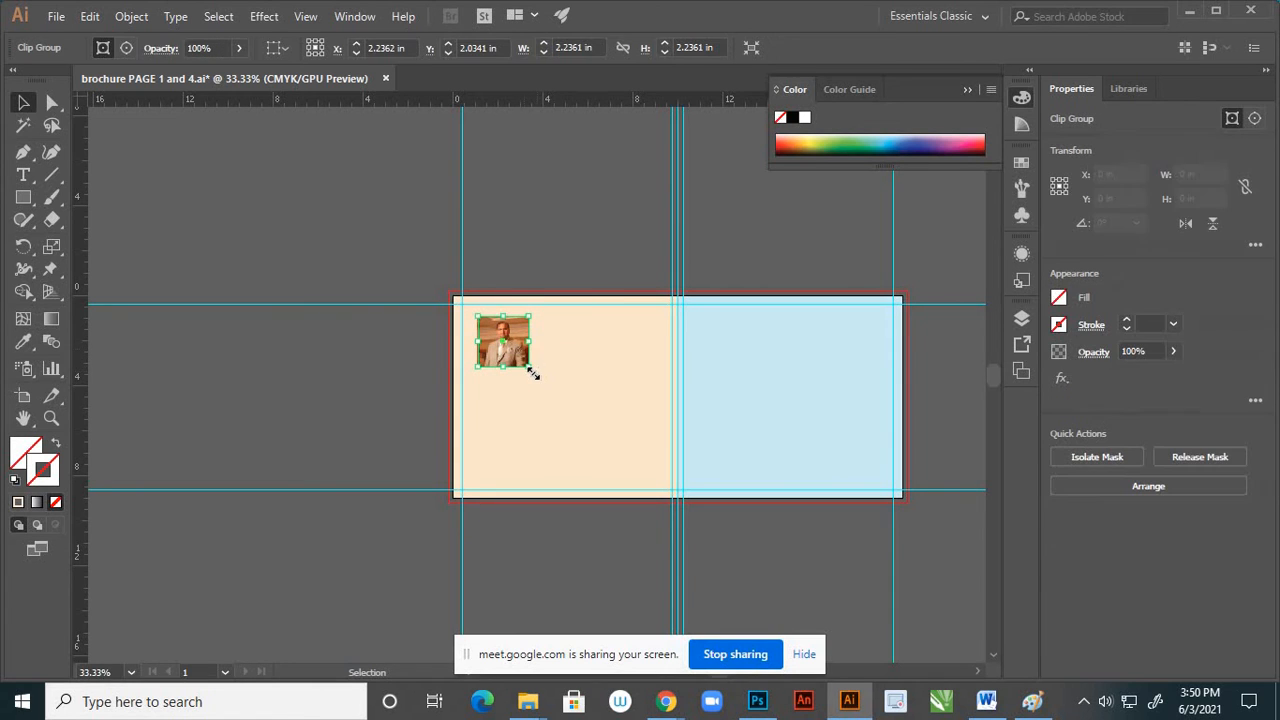
{"action": "left_click_drag", "start_coordinate": [530, 370], "coordinate": [580, 381]}
{"action": "key", "text": "ctrl+1"}
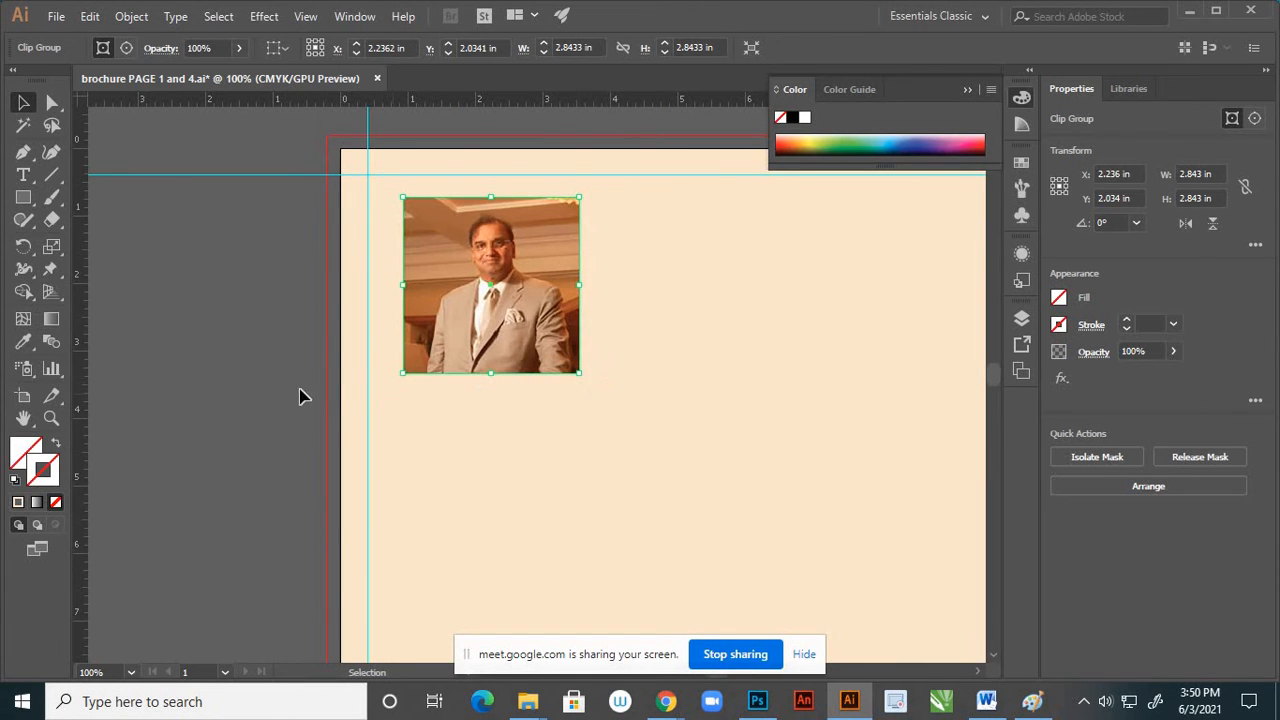
{"action": "left_click", "coordinate": [429, 386]}
Shrink the bedroom photo to about 10.2 × 6.8 in and place it off the page, centred at about X 28.69 in, Y -10.07 in
{"action": "scroll", "coordinate": [429, 384], "scroll_direction": "down", "scroll_amount": 3}
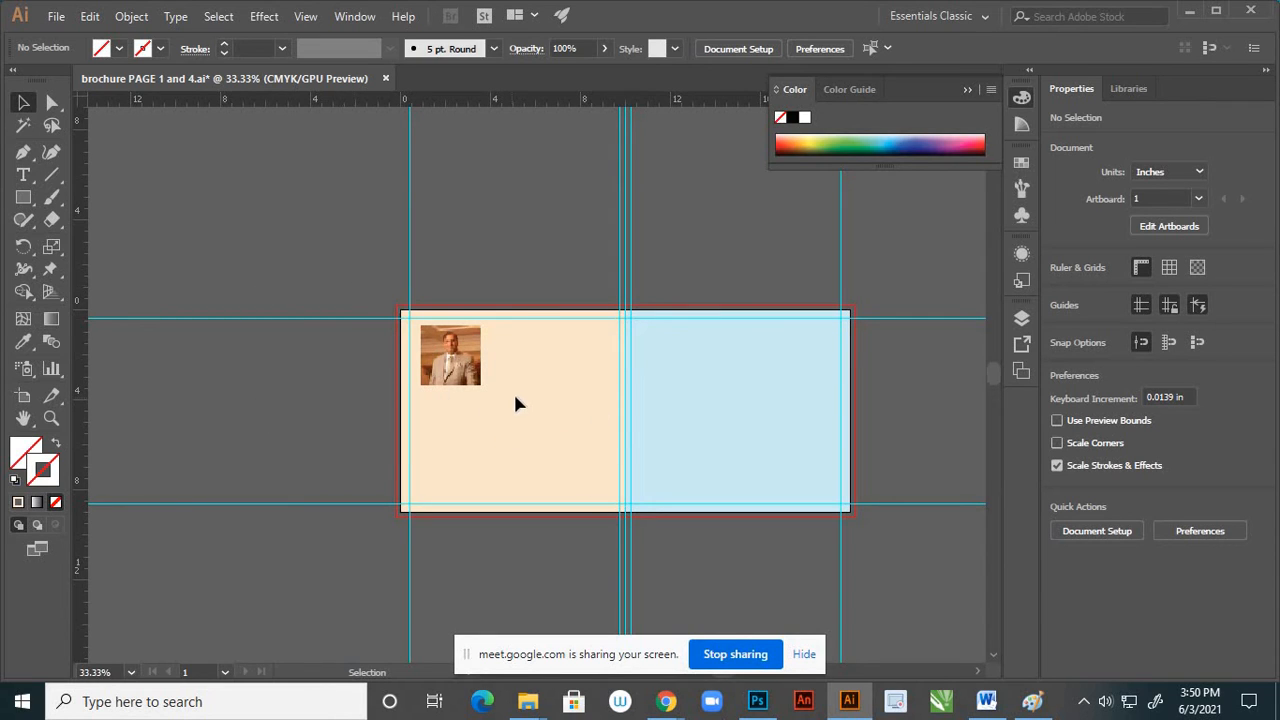
{"action": "scroll", "coordinate": [557, 345], "scroll_direction": "down", "scroll_amount": 2}
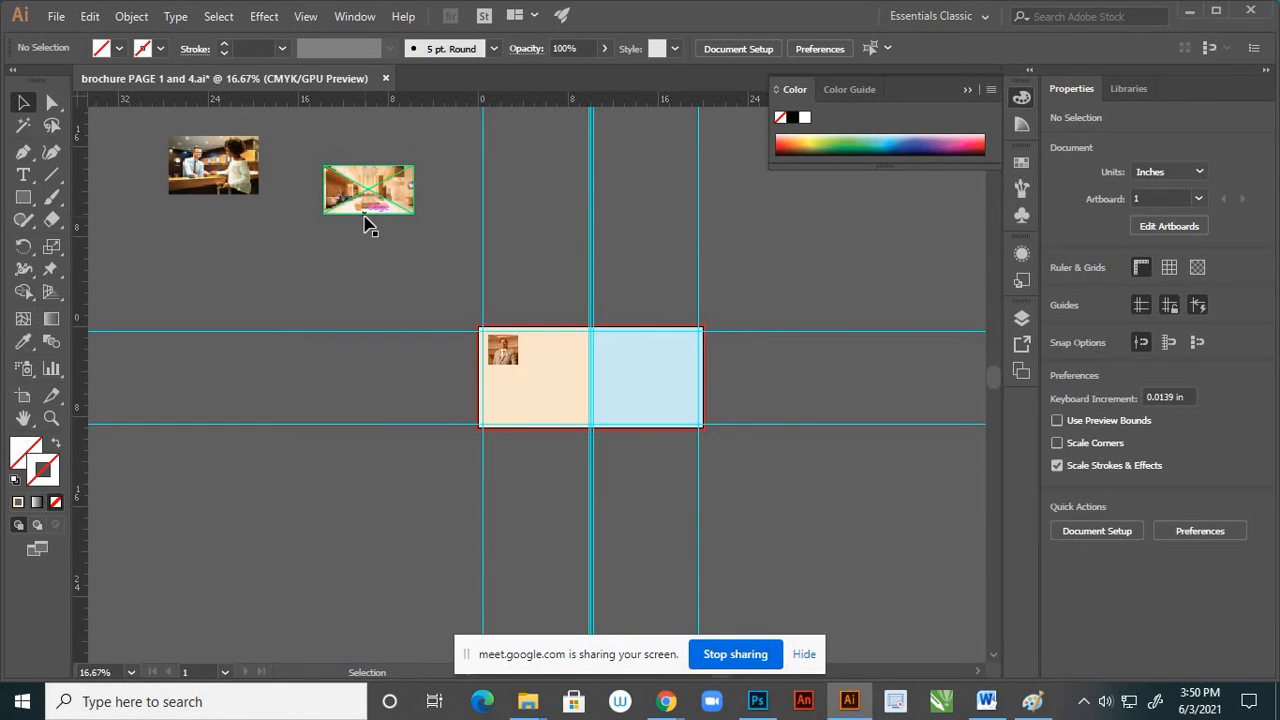
{"action": "scroll", "coordinate": [457, 270], "scroll_direction": "down", "scroll_amount": 2}
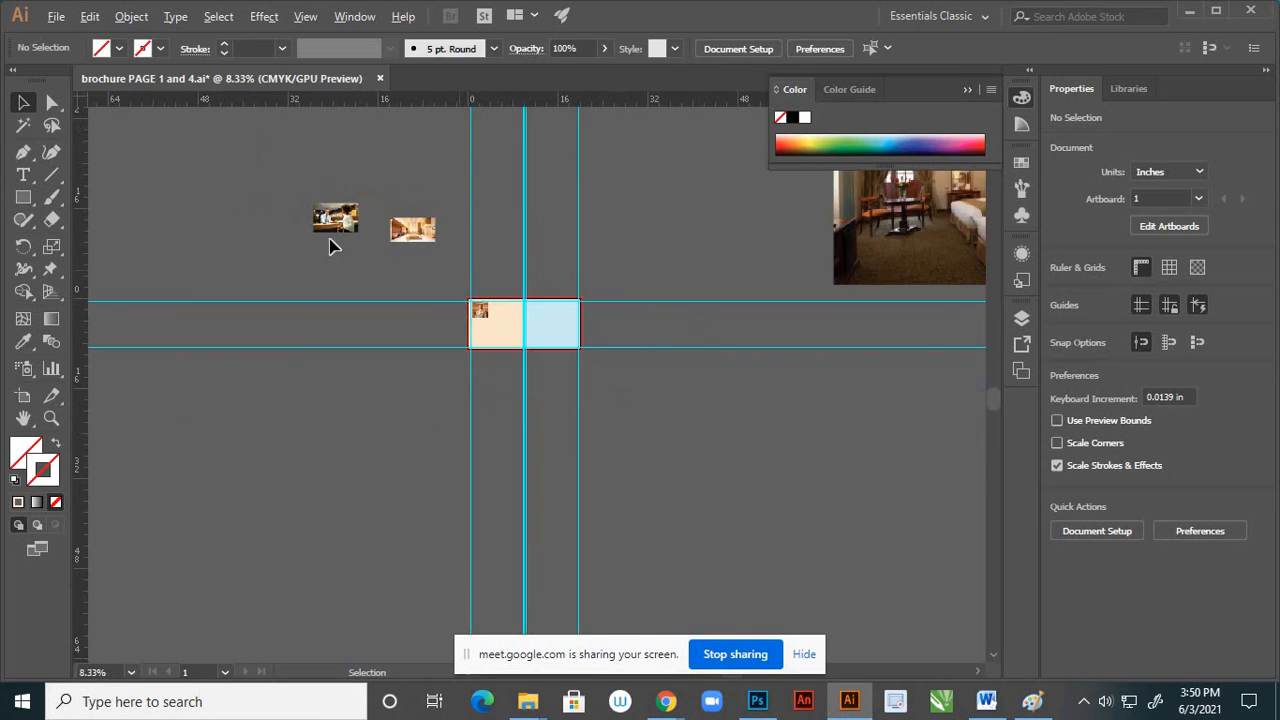
{"action": "left_click", "coordinate": [880, 232]}
{"action": "scroll", "coordinate": [602, 349], "scroll_direction": "down", "scroll_amount": 2}
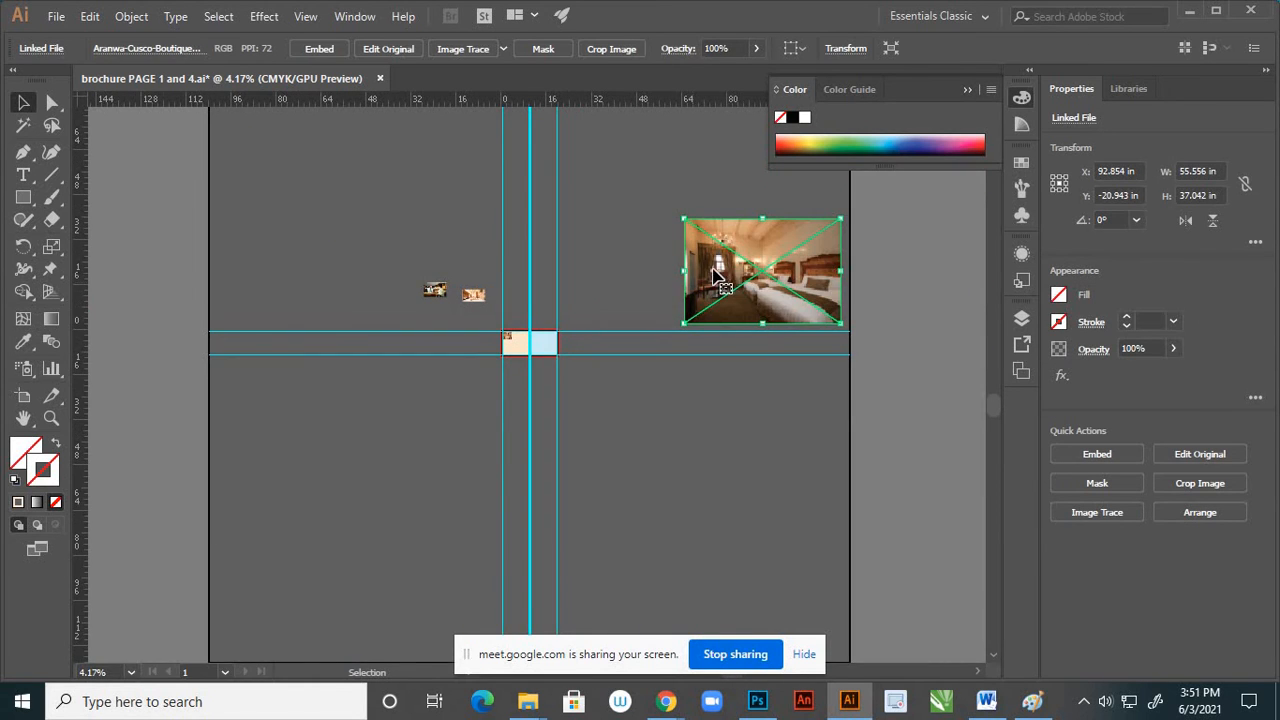
{"action": "left_click_drag", "start_coordinate": [716, 272], "coordinate": [724, 409]}
{"action": "scroll", "coordinate": [600, 376], "scroll_direction": "up", "scroll_amount": 2}
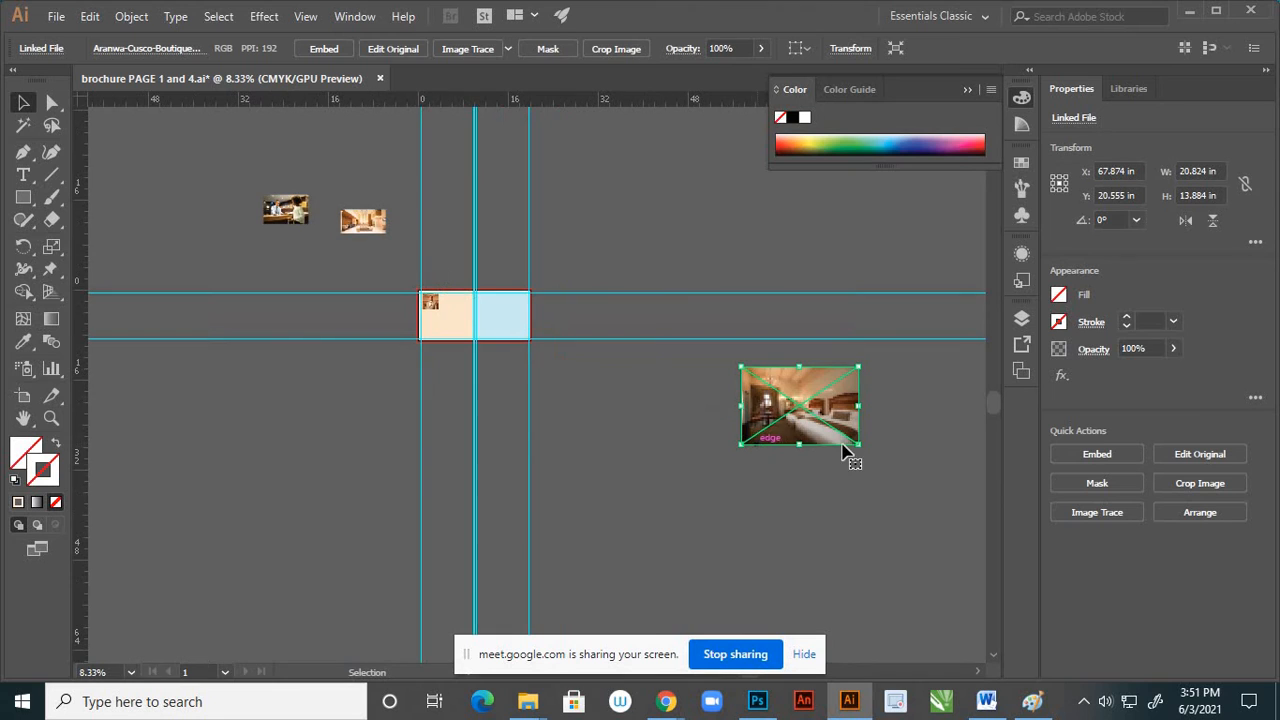
{"action": "left_click_drag", "start_coordinate": [859, 442], "coordinate": [569, 216]}
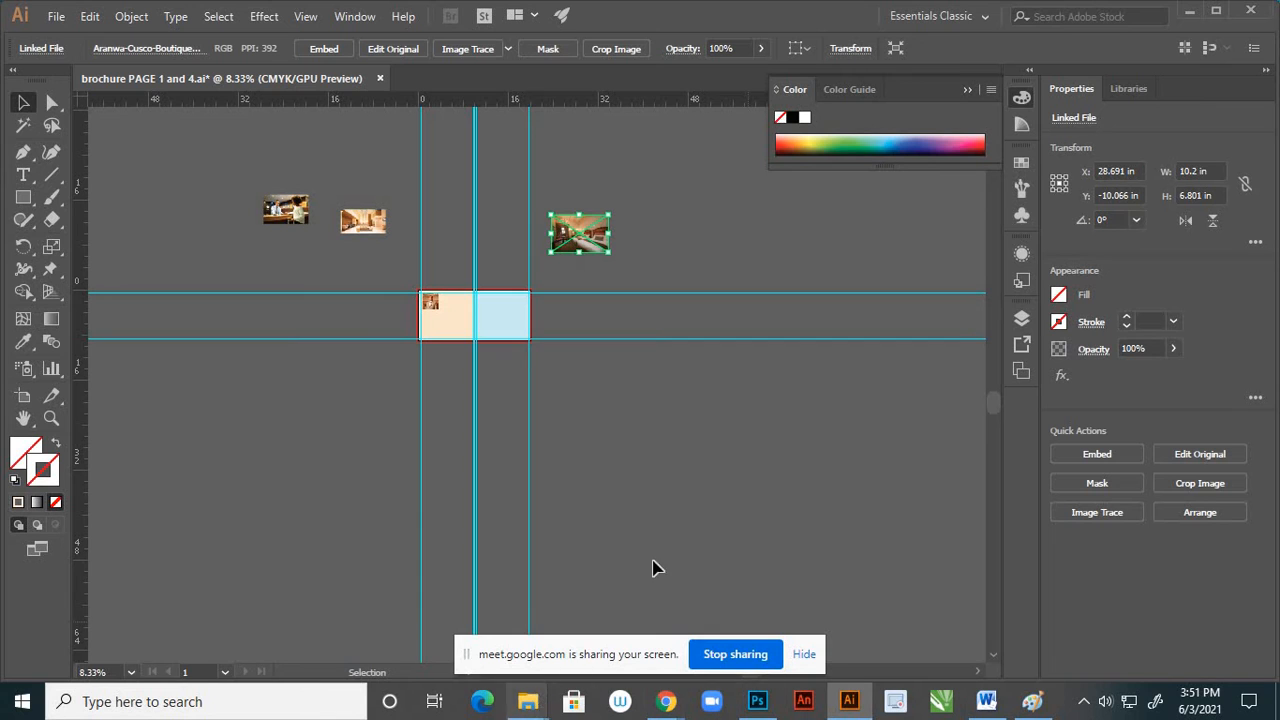
Draw a circle about 13.89 in across with the Ellipse tool, overlapping the lower part of the blue page
{"action": "scroll", "coordinate": [392, 292], "scroll_direction": "up", "scroll_amount": 1}
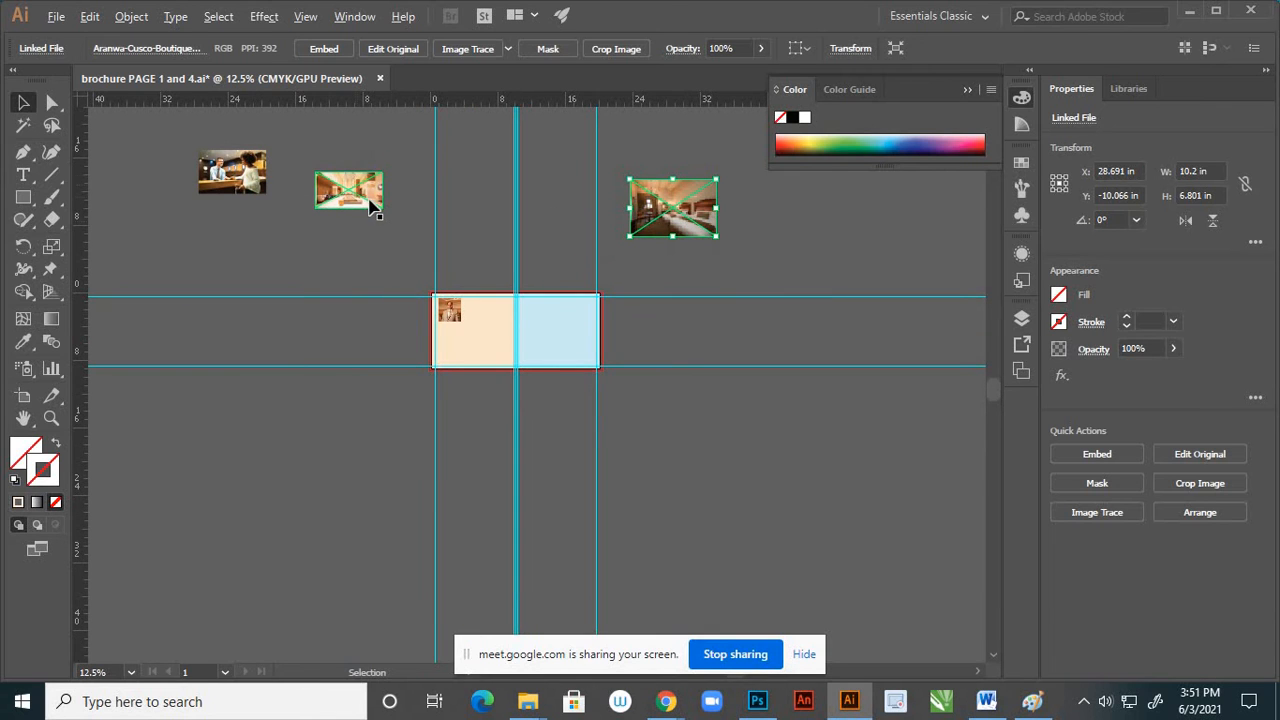
{"action": "scroll", "coordinate": [368, 193], "scroll_direction": "up", "scroll_amount": 1}
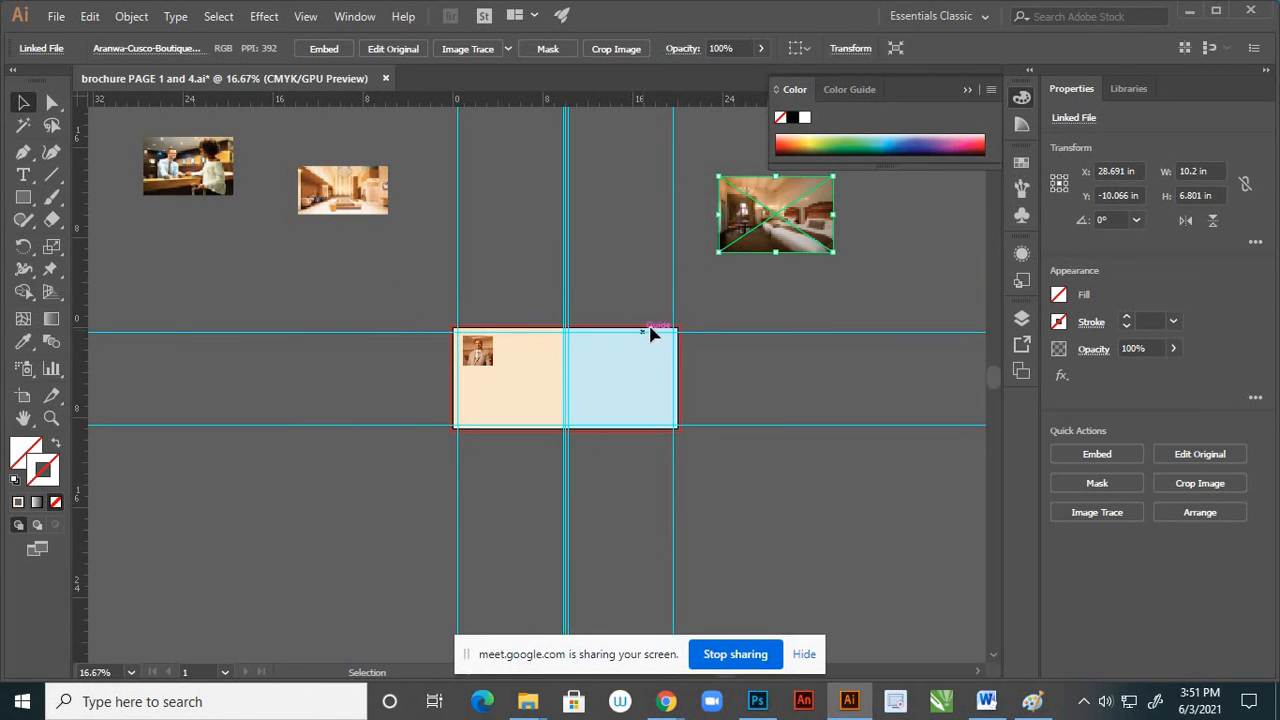
{"action": "scroll", "coordinate": [651, 334], "scroll_direction": "down", "scroll_amount": 1}
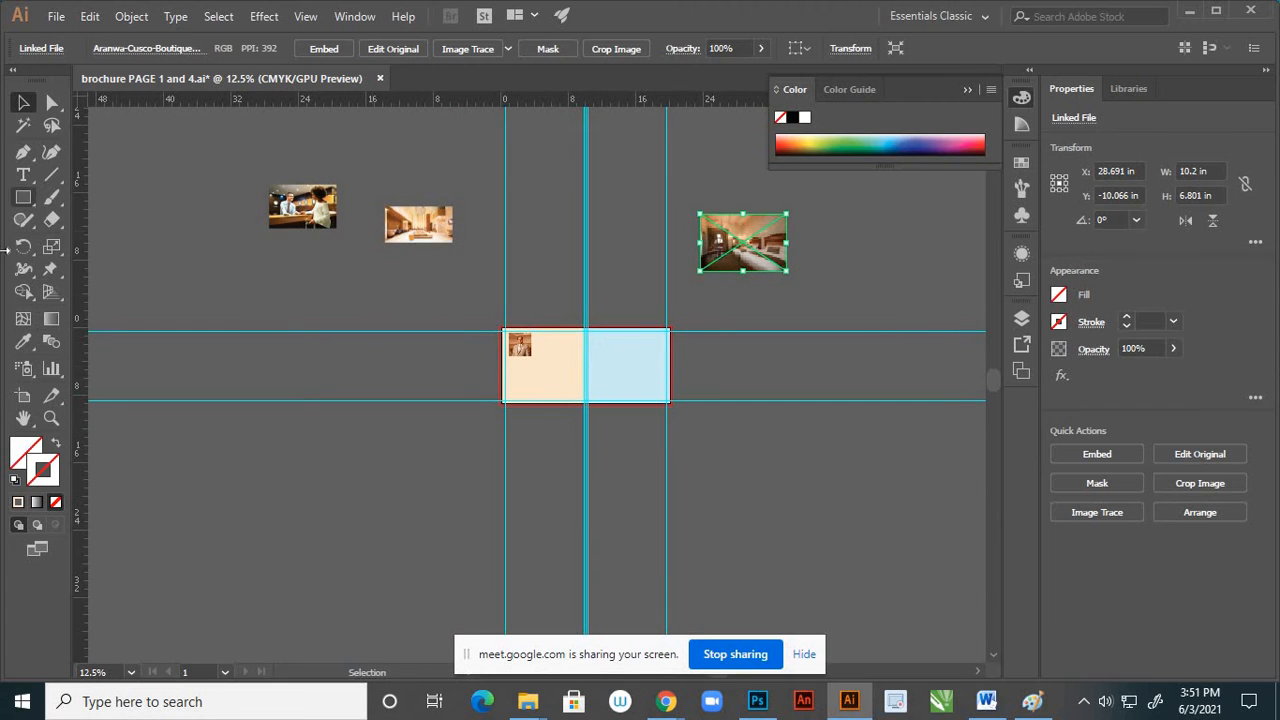
{"action": "left_click", "coordinate": [25, 198]}
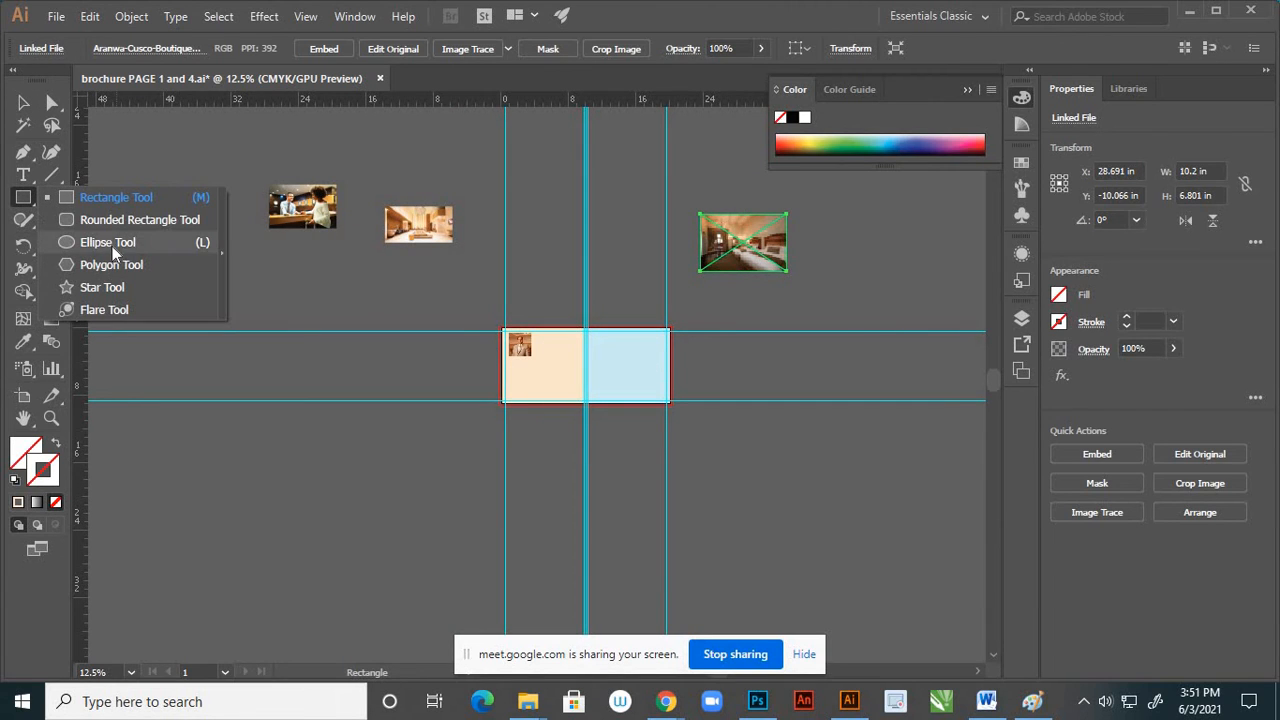
{"action": "left_click", "coordinate": [120, 245]}
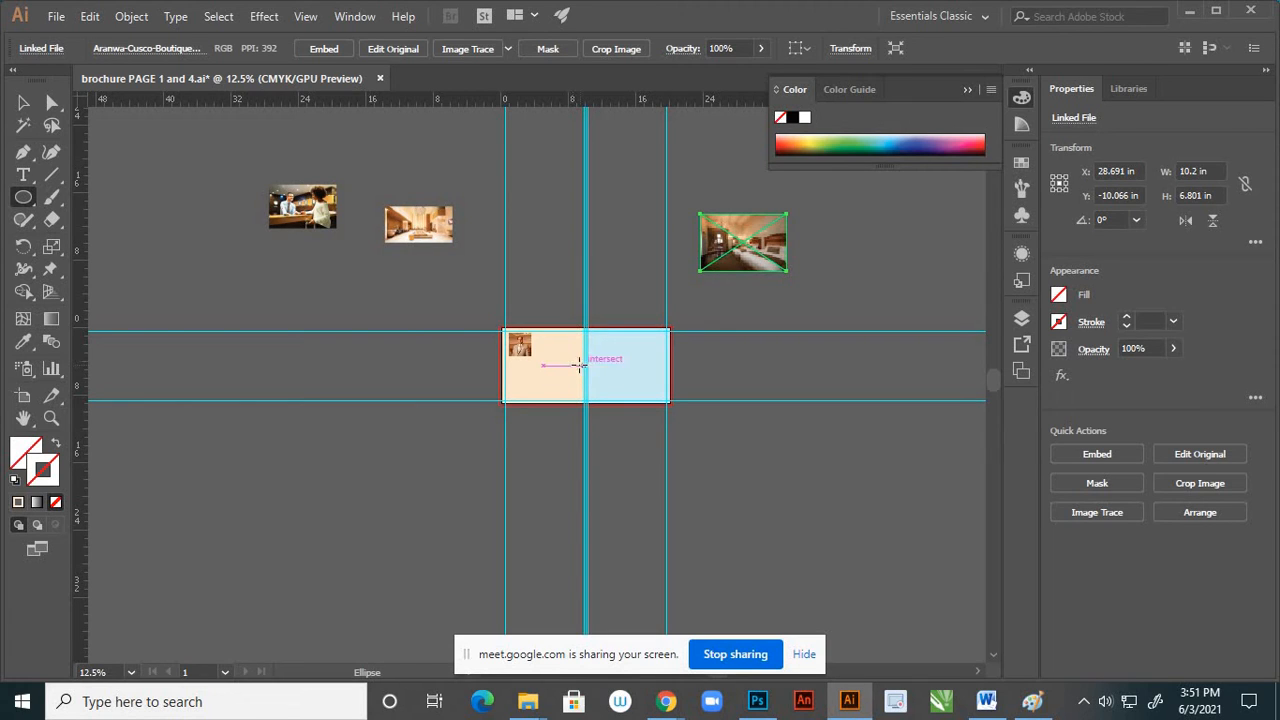
{"action": "mouse_move", "coordinate": [586, 362]}
{"action": "left_mouse_down"}
{"action": "mouse_move", "coordinate": [711, 500]}
{"action": "mouse_move", "coordinate": [689, 472]}
{"action": "left_mouse_up"}
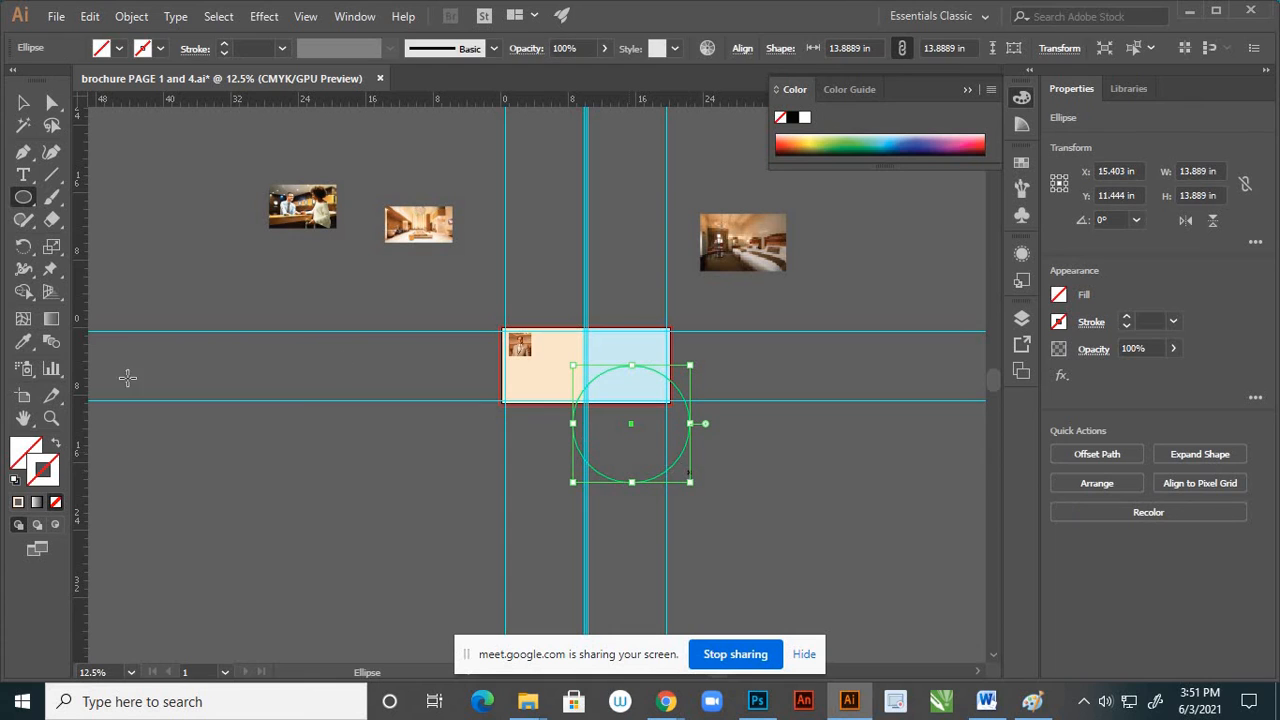
Give the circle a near-black stroke with colour 050505
{"action": "double_click", "coordinate": [52, 474]}
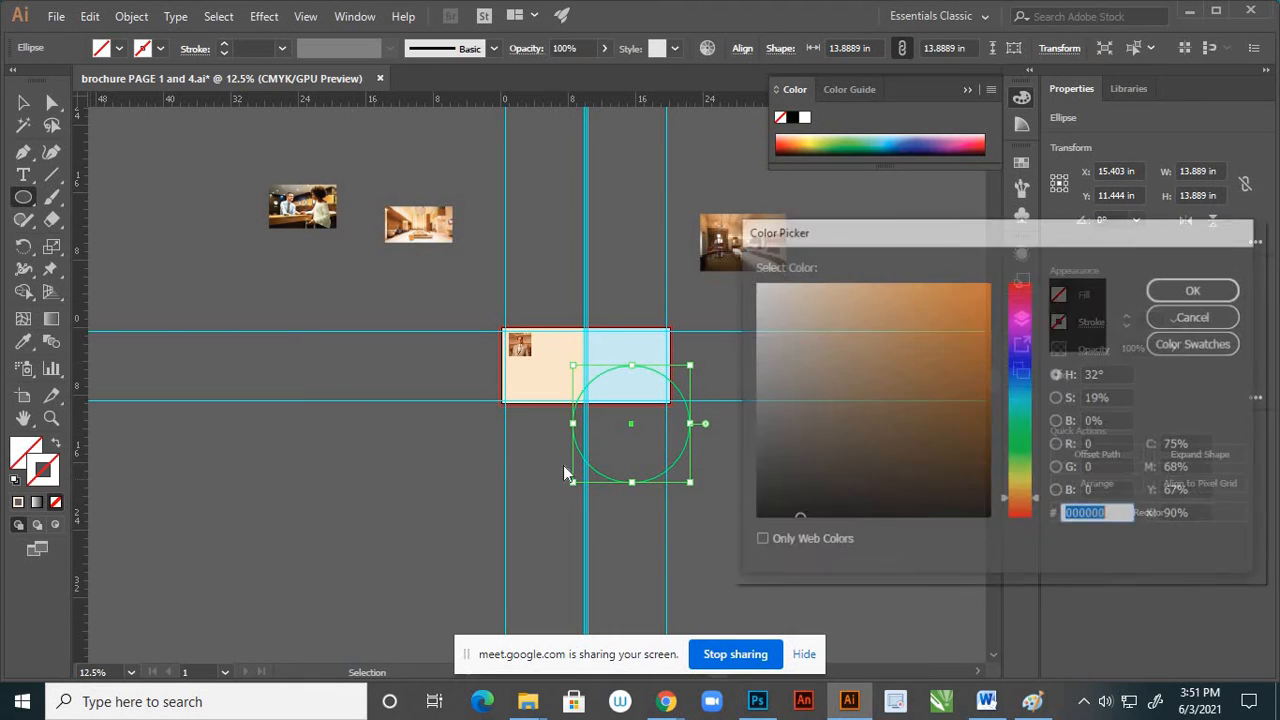
{"action": "left_click", "coordinate": [759, 515]}
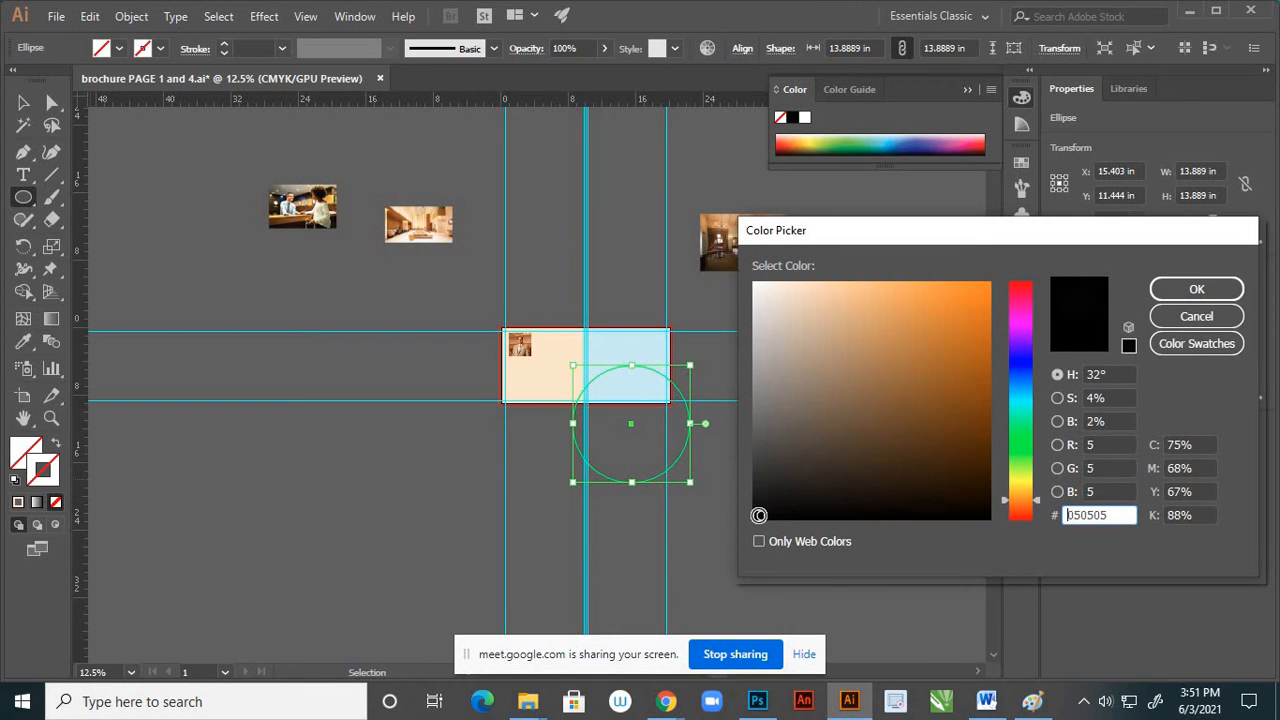
{"action": "left_click", "coordinate": [1182, 289]}
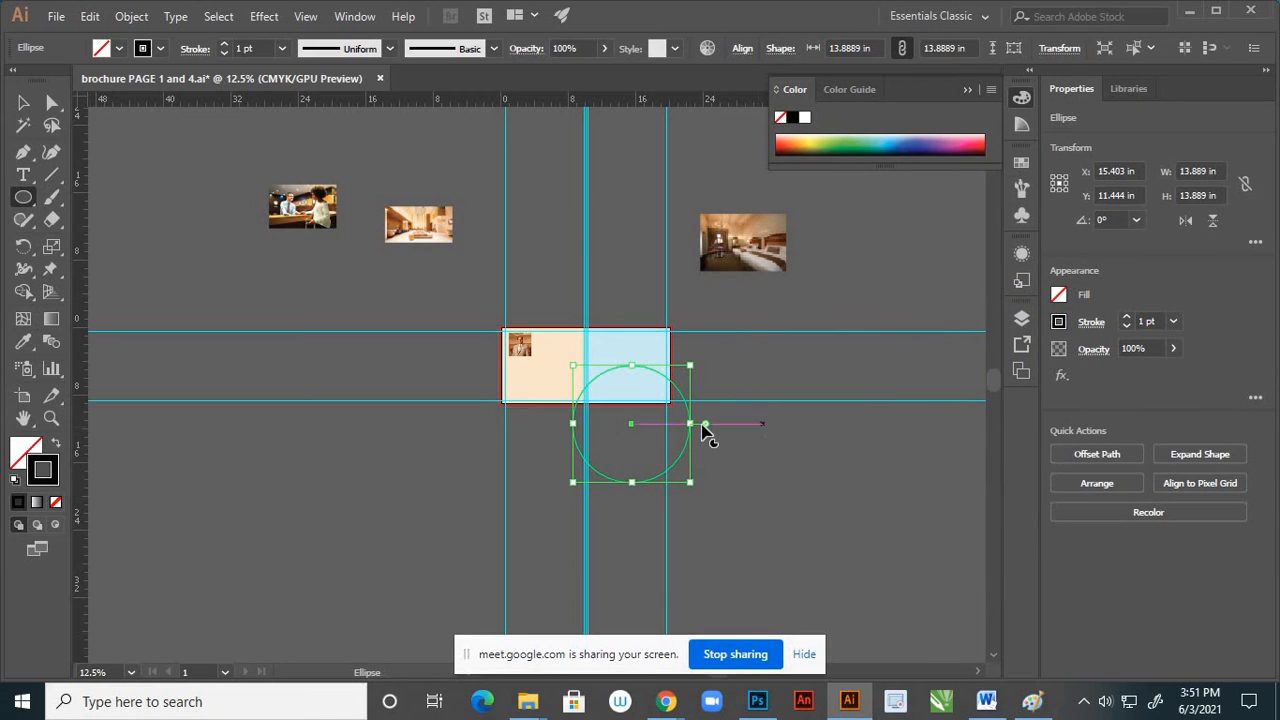
Resize the circle to about 14.76 in across, centre it at about X 12.82 in, Y 9.88 in, and deselect it
{"action": "key", "text": "v"}
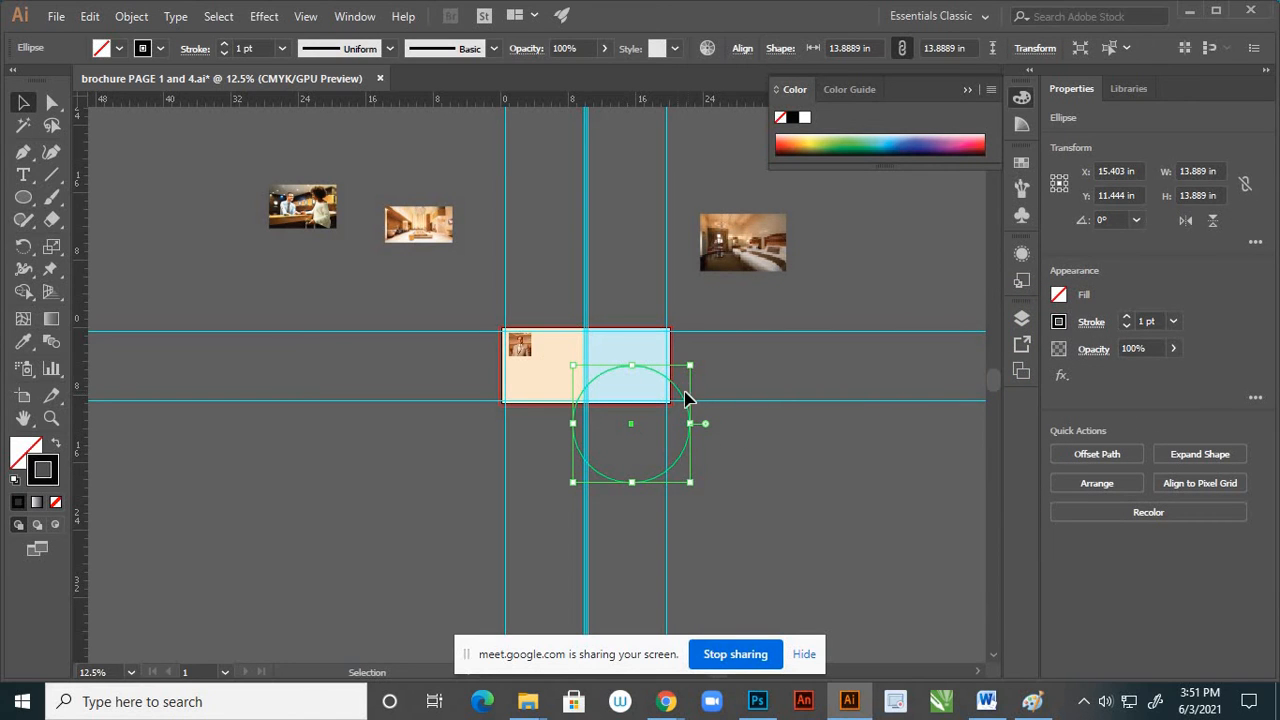
{"action": "left_click_drag", "start_coordinate": [684, 398], "coordinate": [677, 391]}
{"action": "scroll", "coordinate": [596, 397], "scroll_direction": "up", "scroll_amount": 2}
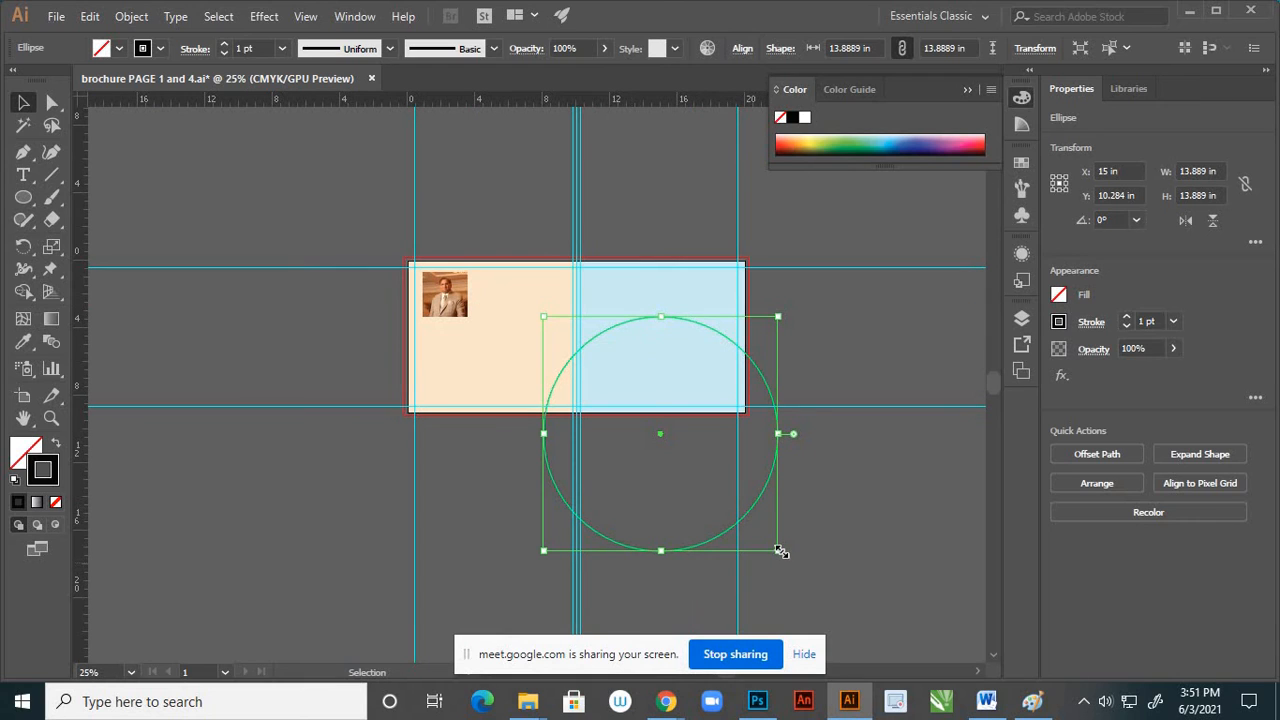
{"action": "left_click_drag", "start_coordinate": [781, 551], "coordinate": [750, 521]}
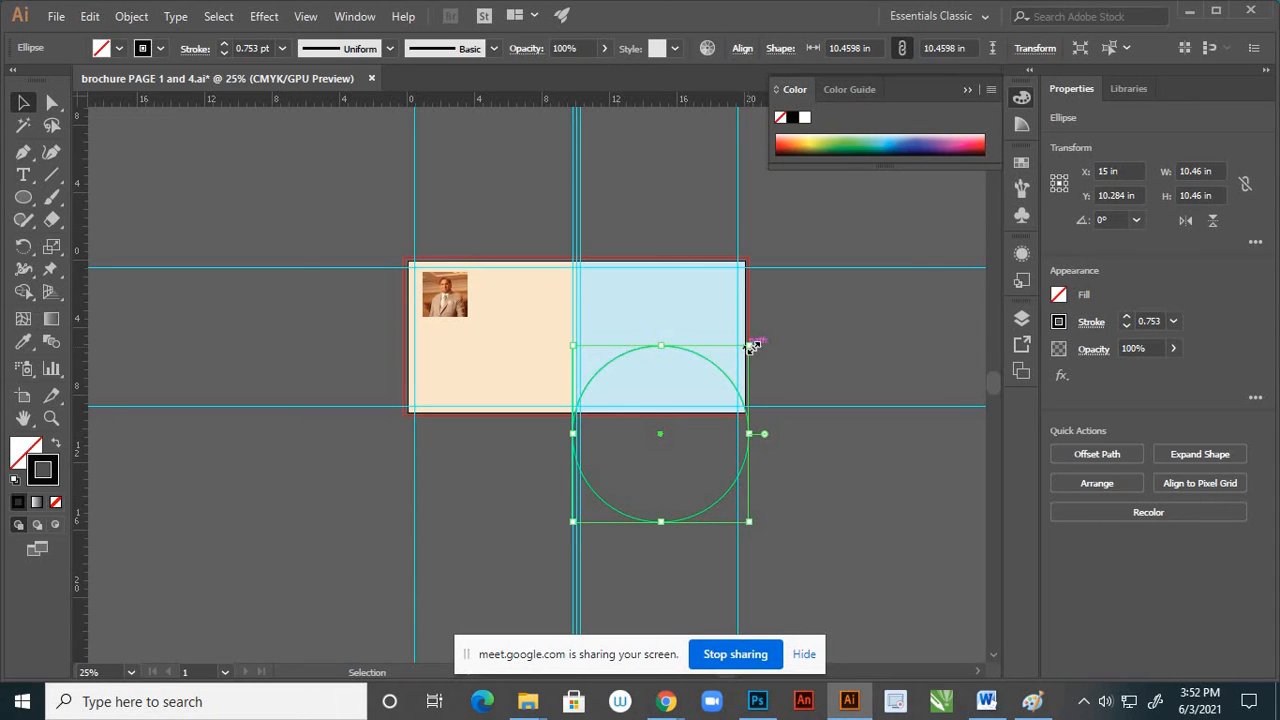
{"action": "left_click_drag", "start_coordinate": [752, 346], "coordinate": [785, 309]}
{"action": "mouse_move", "coordinate": [755, 365]}
{"action": "left_mouse_down"}
{"action": "mouse_move", "coordinate": [724, 358]}
{"action": "mouse_move", "coordinate": [737, 350]}
{"action": "left_mouse_up"}
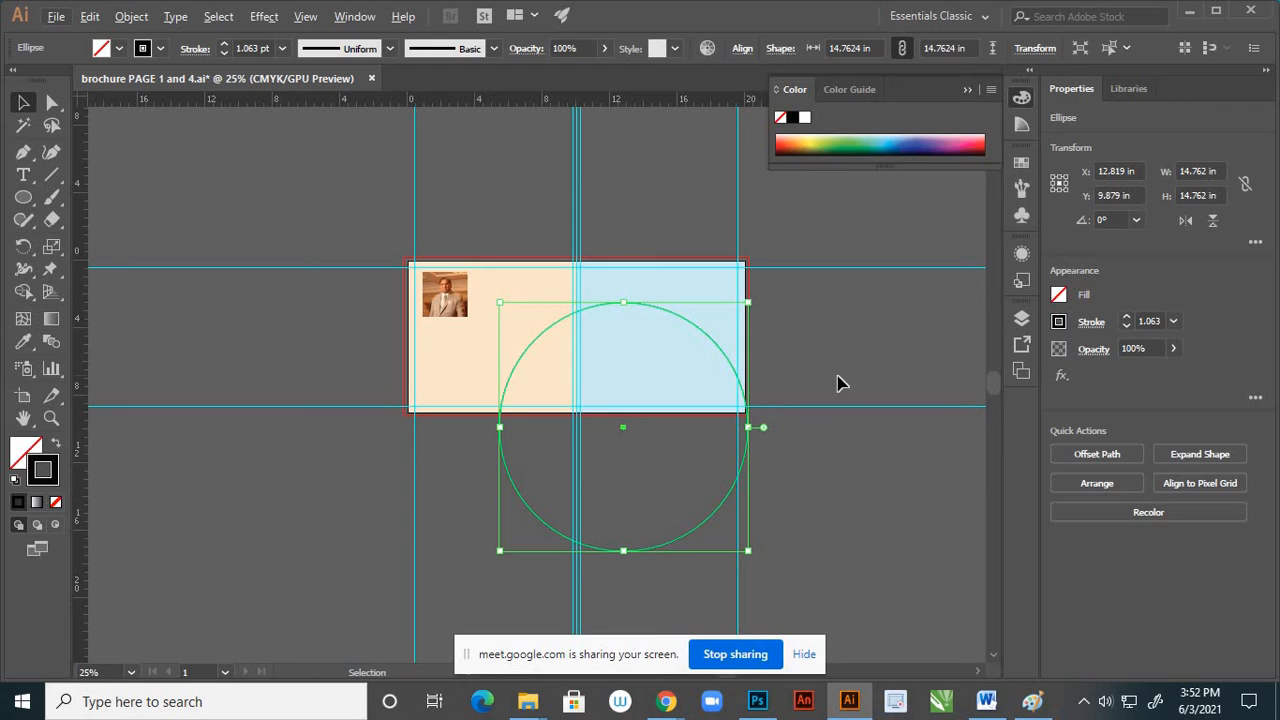
{"action": "left_click", "coordinate": [766, 391]}
Move the bedroom photo over the circle, enlarge it to about 23.4 × 15.6 in and centre it at about X 15.24 in, Y 8.19 in
{"action": "scroll", "coordinate": [766, 391], "scroll_direction": "down", "scroll_amount": 2, "text": "alt"}
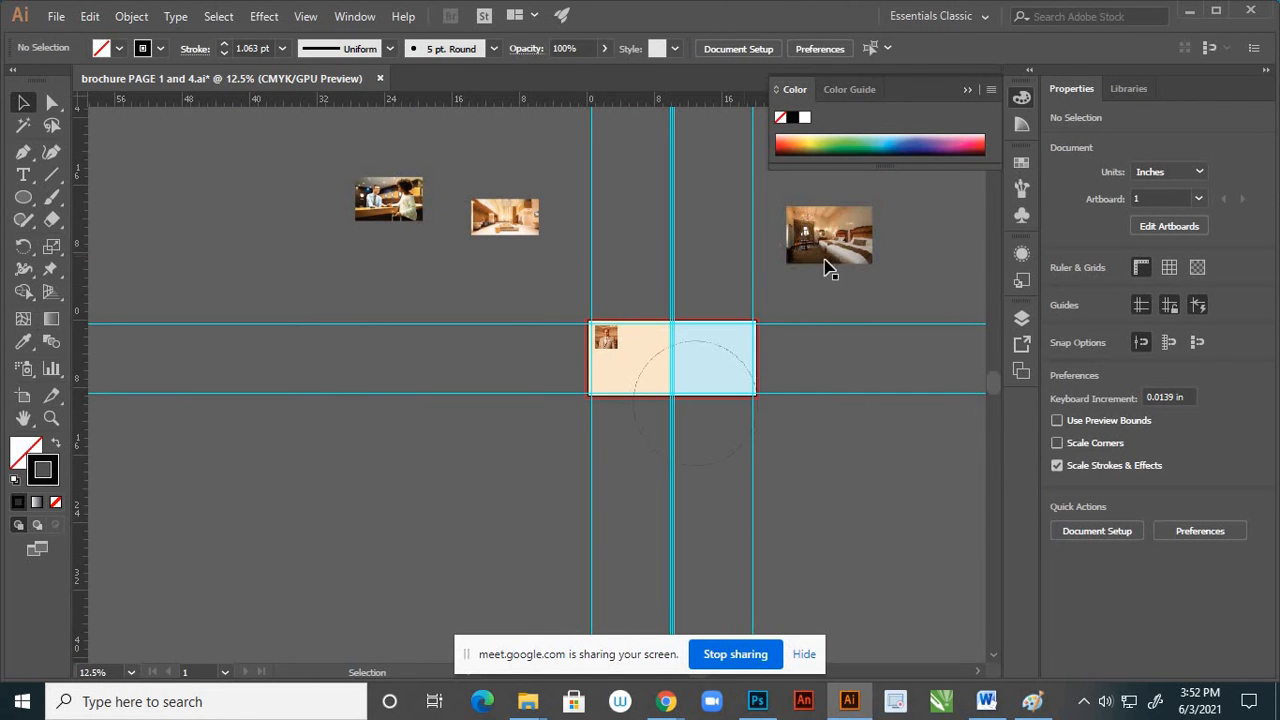
{"action": "left_click_drag", "start_coordinate": [832, 262], "coordinate": [725, 392]}
{"action": "scroll", "coordinate": [771, 357], "scroll_direction": "up", "scroll_amount": 4}
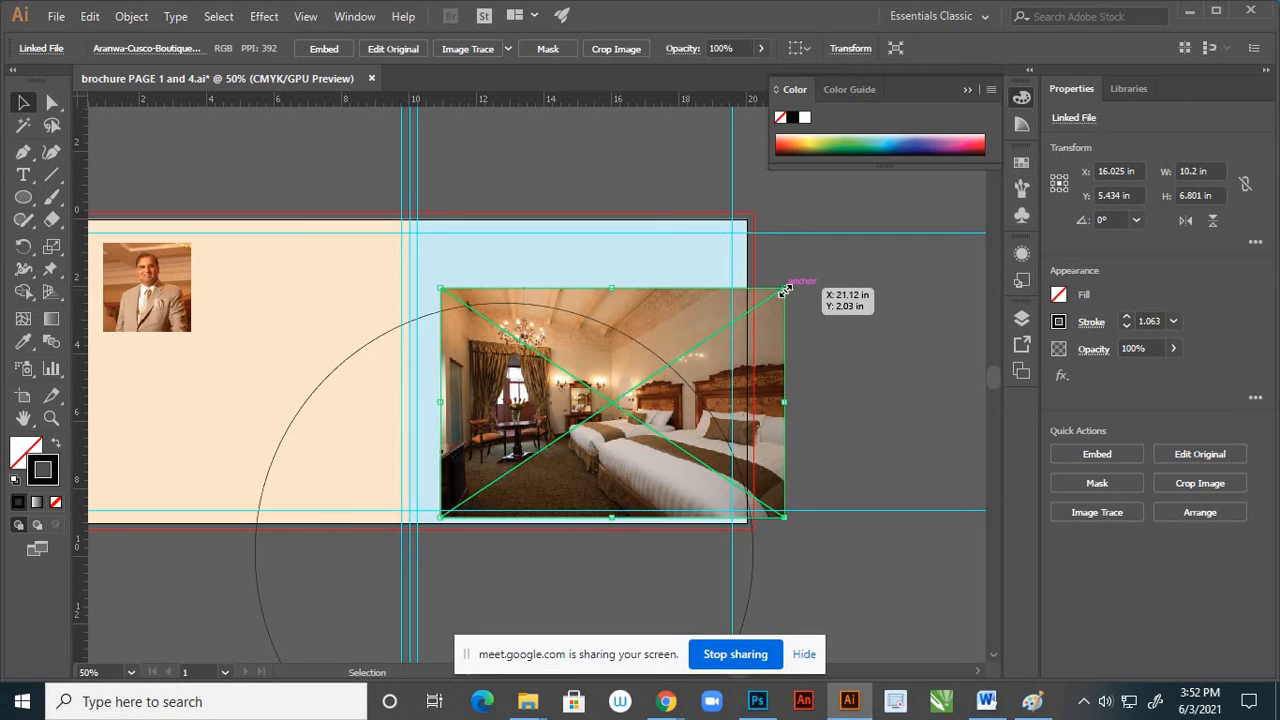
{"action": "left_click_drag", "start_coordinate": [786, 290], "coordinate": [924, 195]}
{"action": "scroll", "coordinate": [788, 238], "scroll_direction": "down", "scroll_amount": 2}
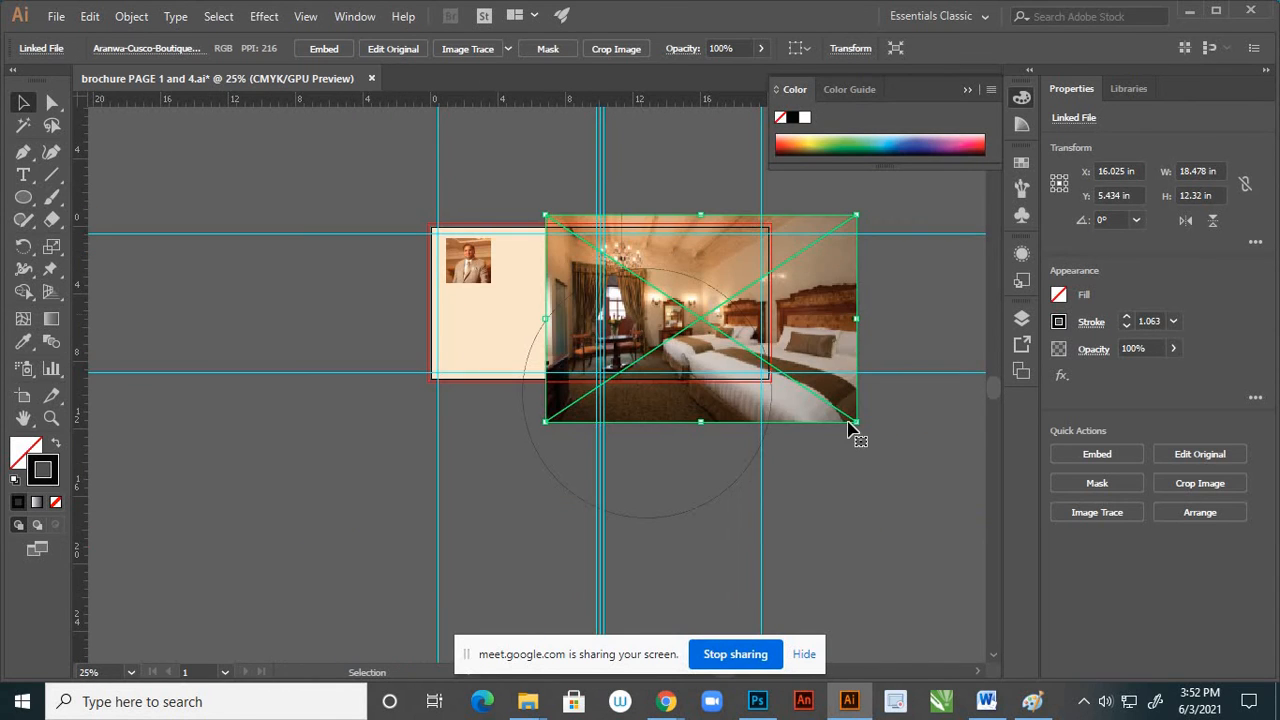
{"action": "left_click_drag", "start_coordinate": [857, 420], "coordinate": [898, 450]}
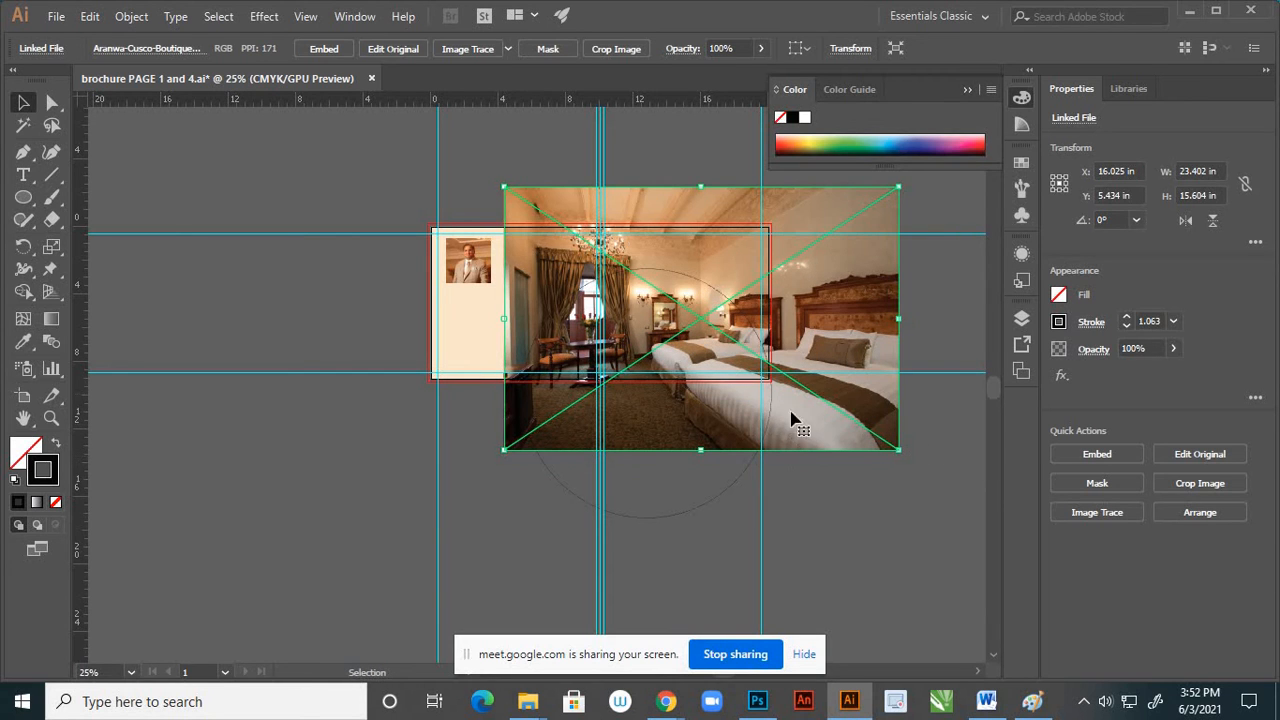
{"action": "left_click_drag", "start_coordinate": [798, 431], "coordinate": [786, 475]}
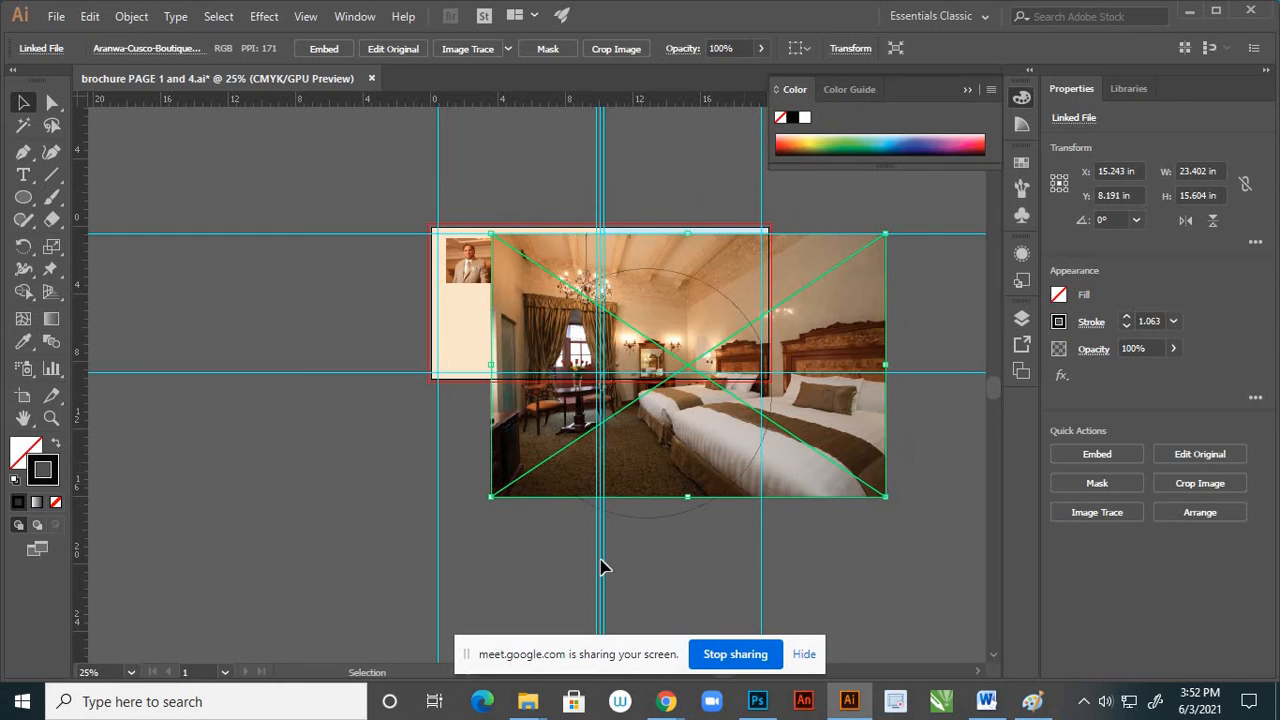
Swap the circle's stroke and fill, set its fill colour to cream F7EADC, and deselect it
{"action": "left_click", "coordinate": [631, 511]}
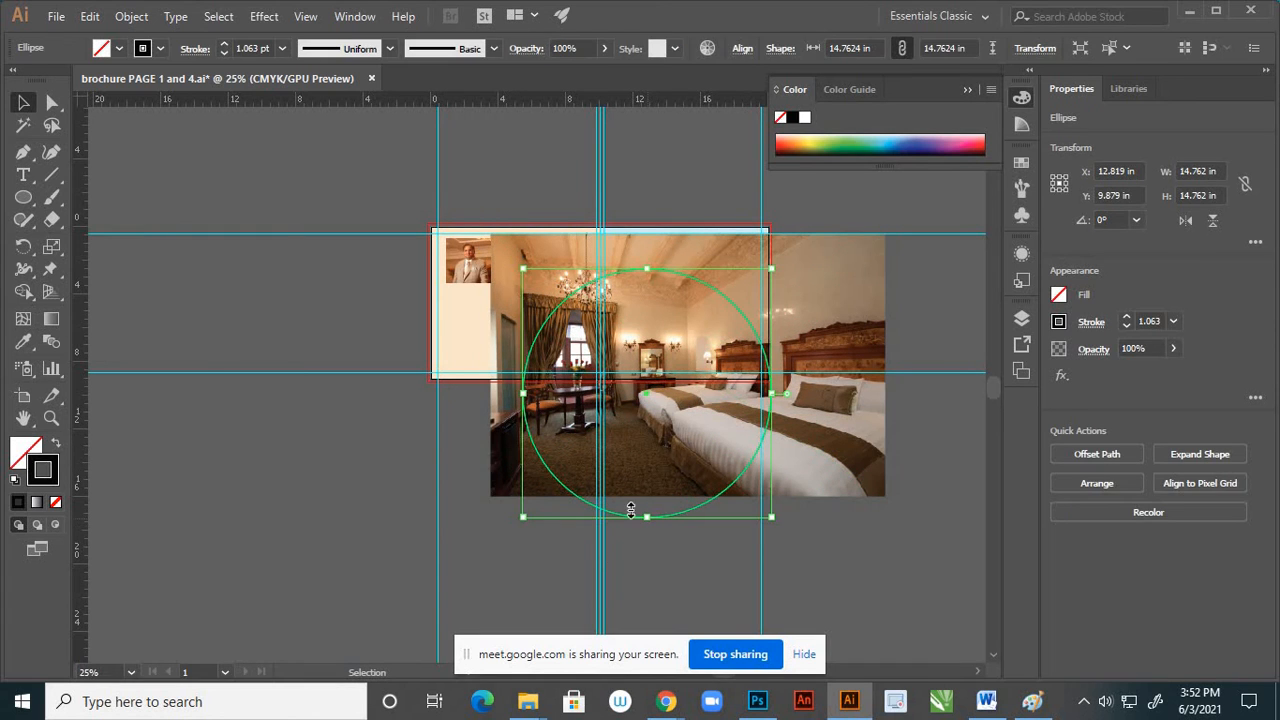
{"action": "left_click", "coordinate": [57, 447]}
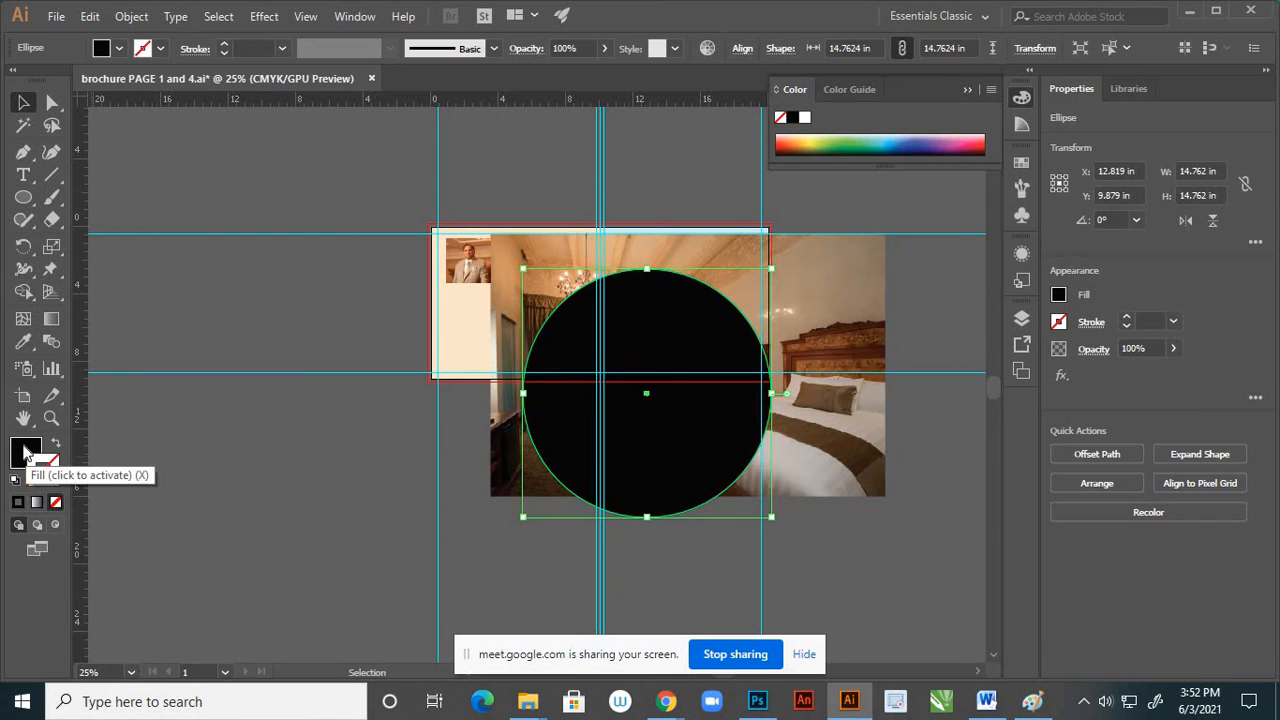
{"action": "double_click", "coordinate": [28, 452]}
{"action": "type", "text": "F7EADC"}
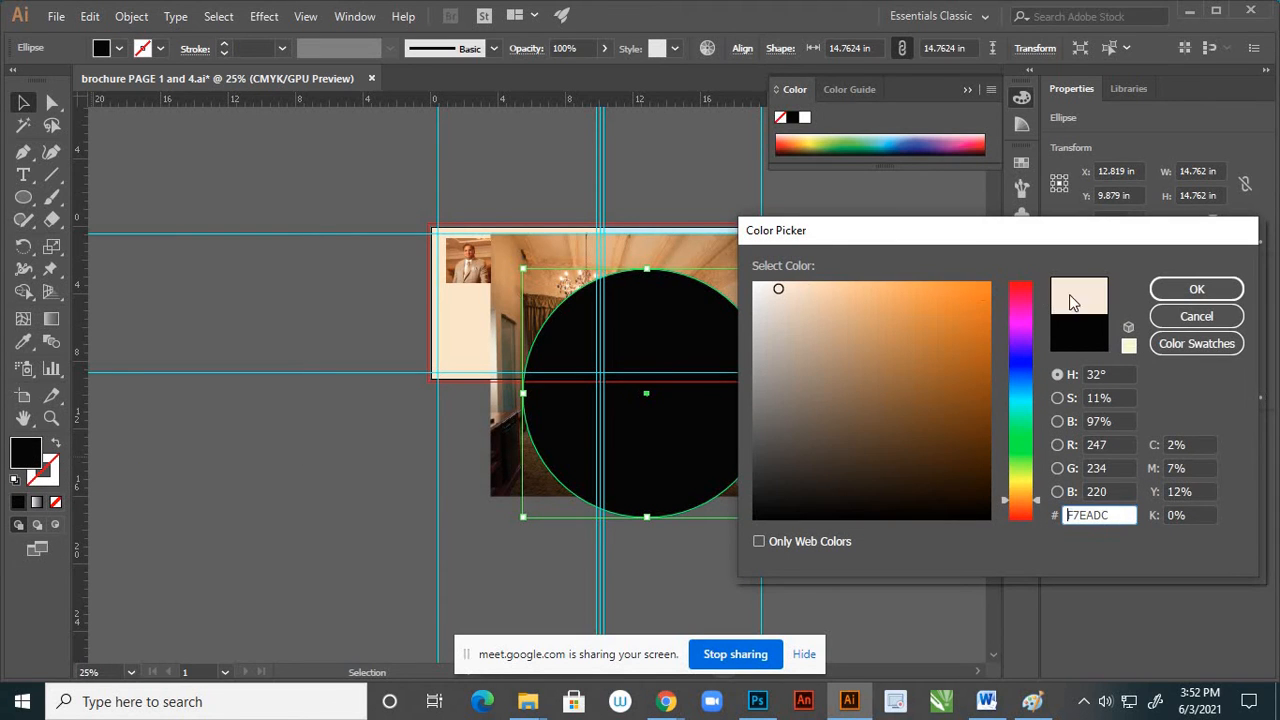
{"action": "left_click", "coordinate": [1196, 289]}
{"action": "left_click", "coordinate": [334, 457]}
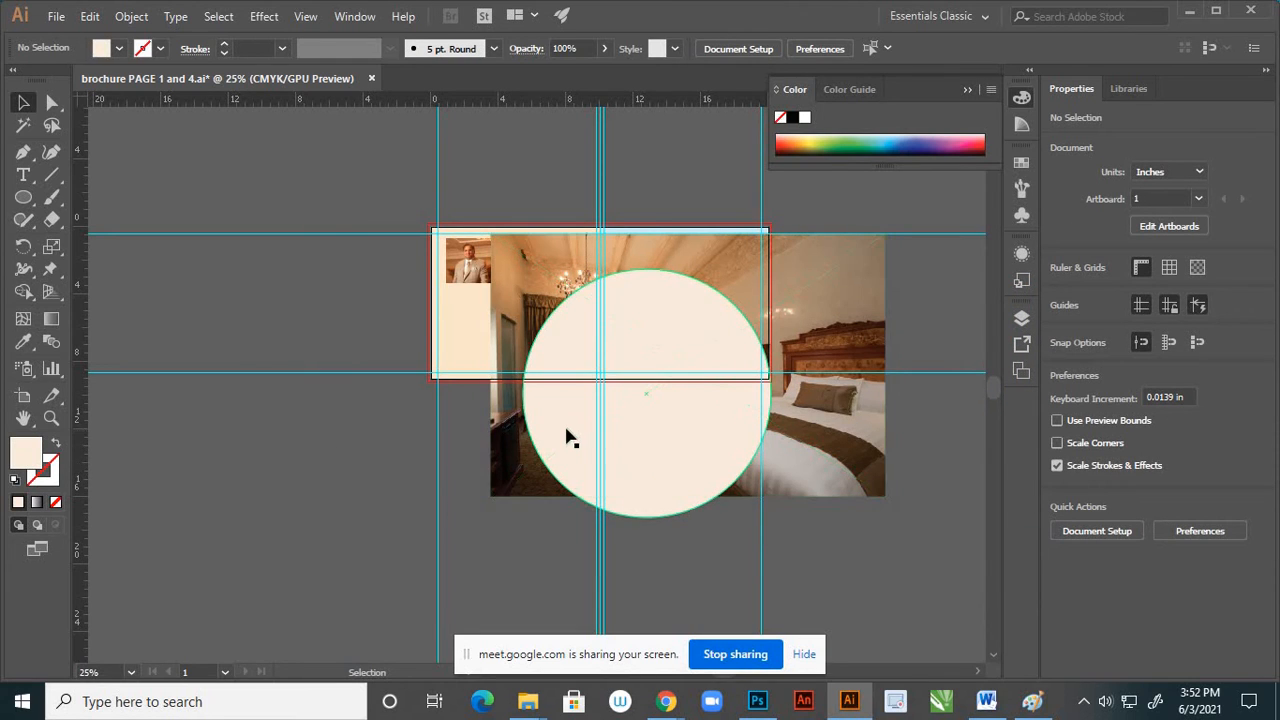
Enlarge the cream circle to about 17.05 in across and reposition it over the bedroom photo, centred at about X 15.71 in, Y 10.56 in
{"action": "left_click", "coordinate": [565, 432]}
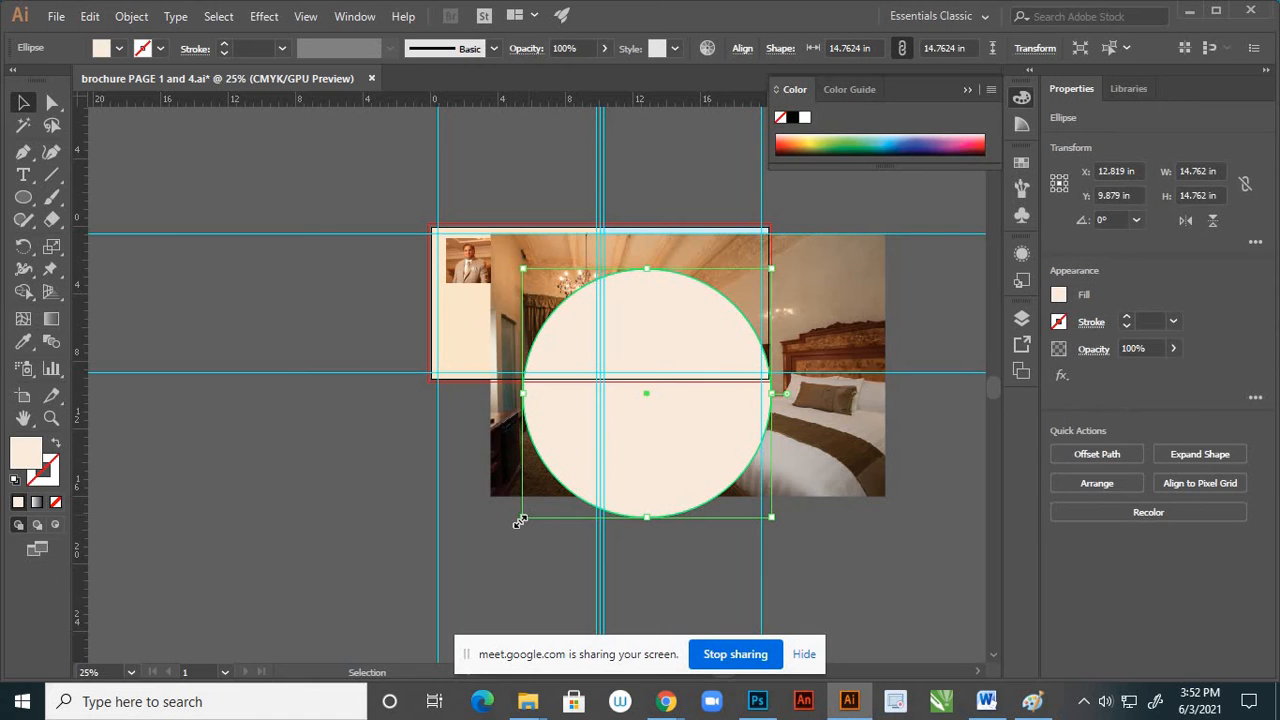
{"action": "left_click_drag", "start_coordinate": [521, 521], "coordinate": [172, 543]}
{"action": "scroll", "coordinate": [371, 406], "scroll_direction": "down", "scroll_amount": 2}
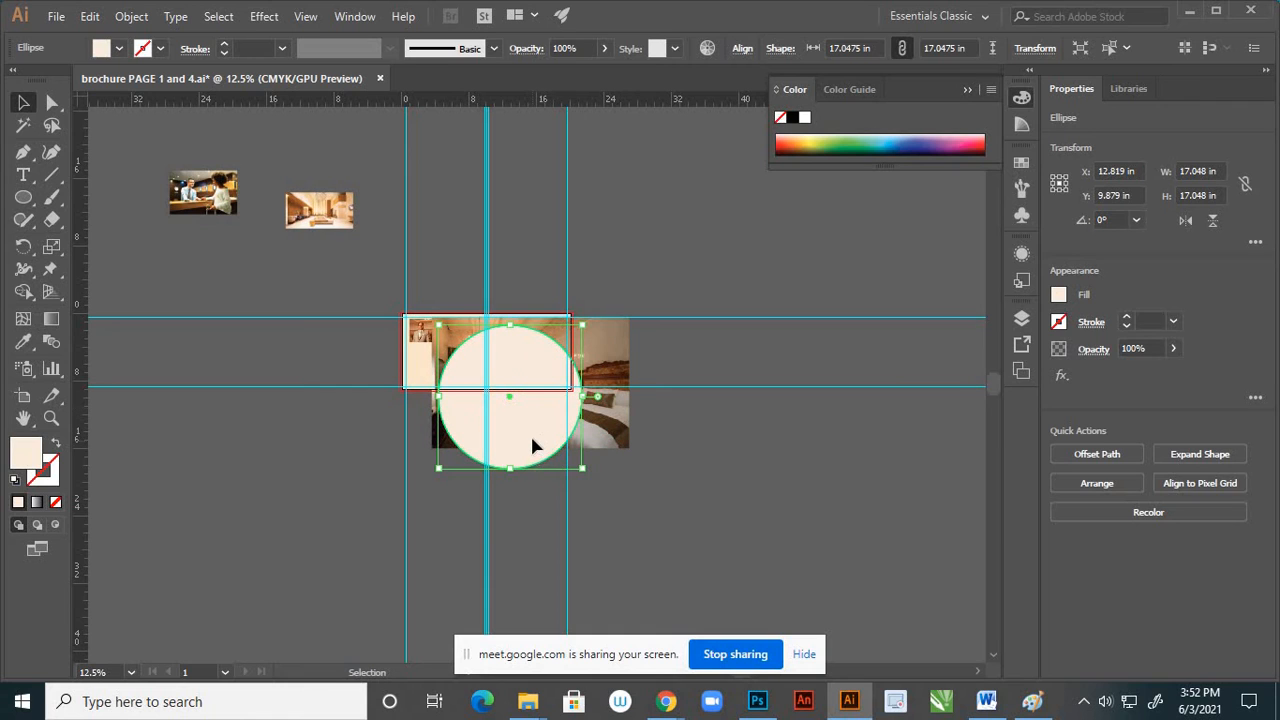
{"action": "left_click_drag", "start_coordinate": [532, 444], "coordinate": [773, 471]}
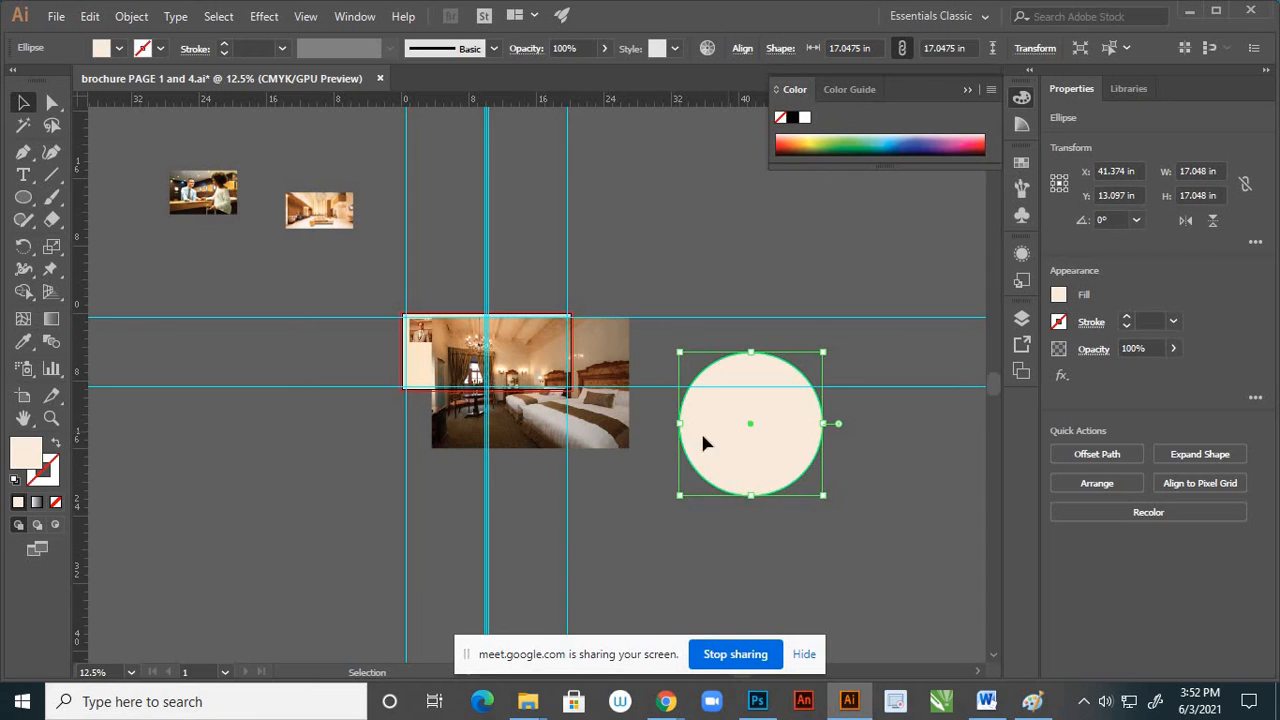
{"action": "left_click_drag", "start_coordinate": [703, 443], "coordinate": [512, 411]}
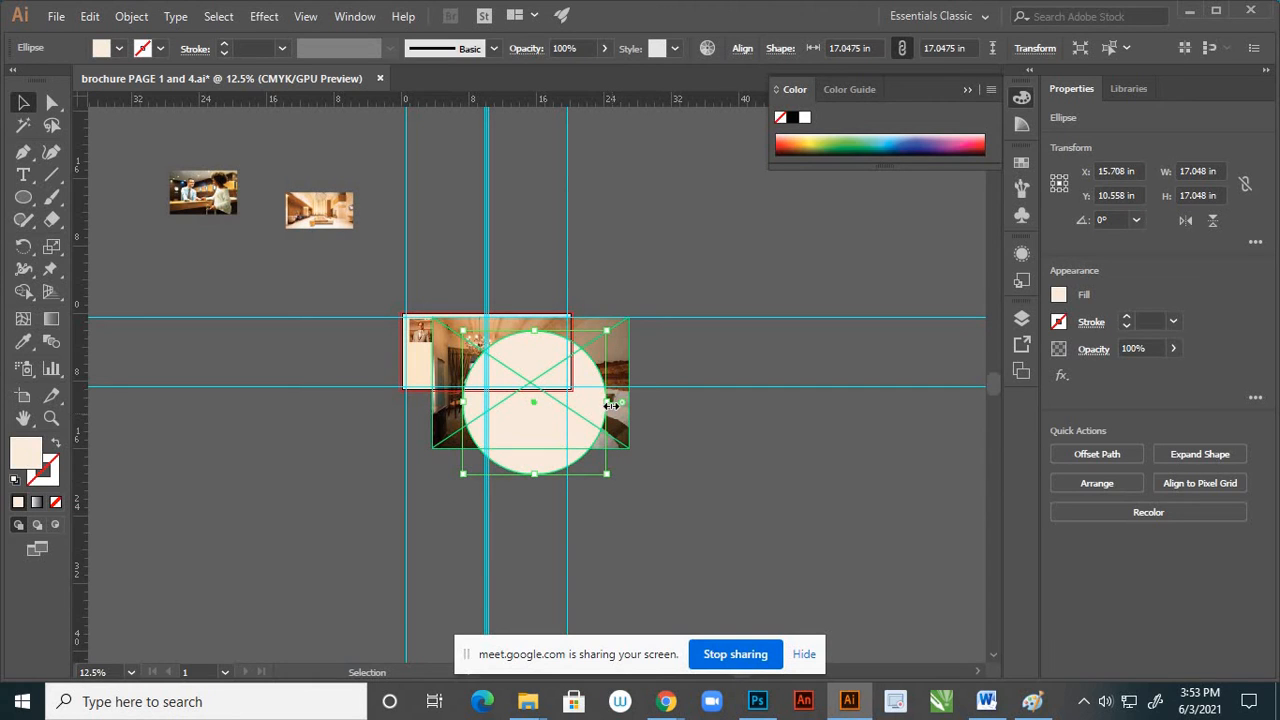
Replace the cream circle with an ellipse about 27.68 × 15.33 in over the bedroom photo, centred at about X 14.24 in, Y 11.01 in
{"action": "key", "text": "Delete"}
{"action": "key", "text": "l"}
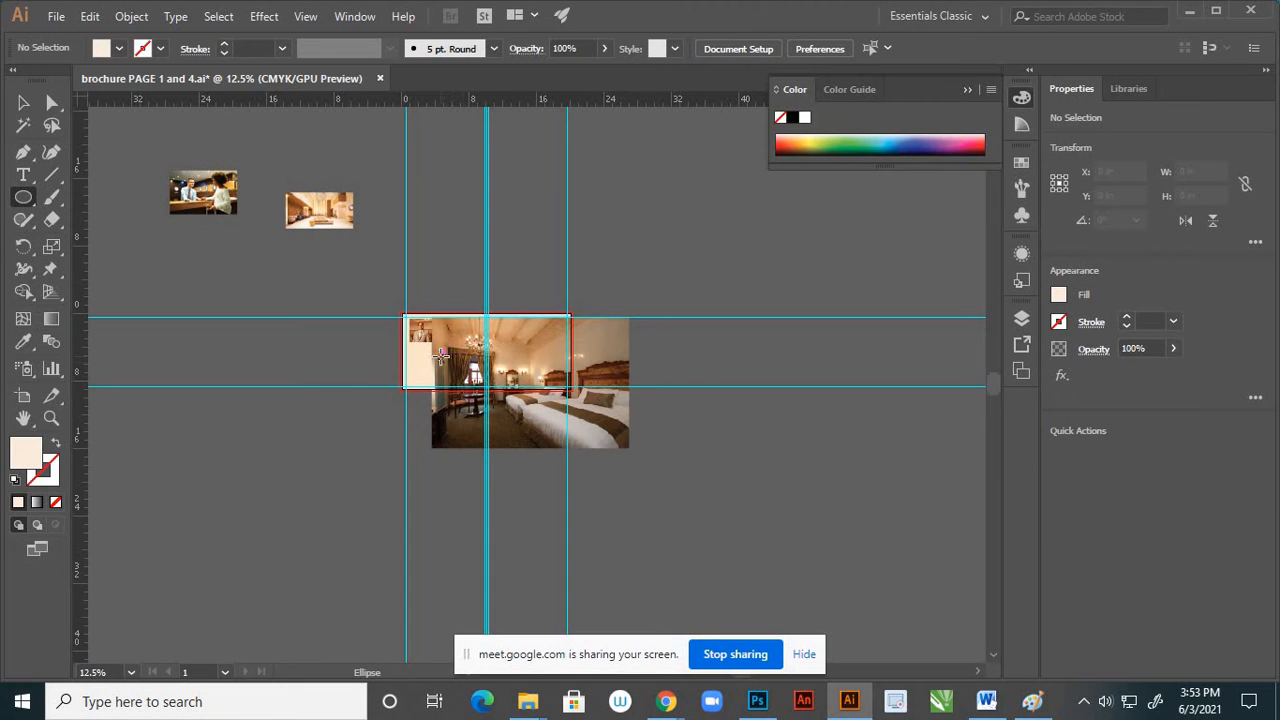
{"action": "left_click_drag", "start_coordinate": [441, 355], "coordinate": [680, 488]}
{"action": "key", "text": "v"}
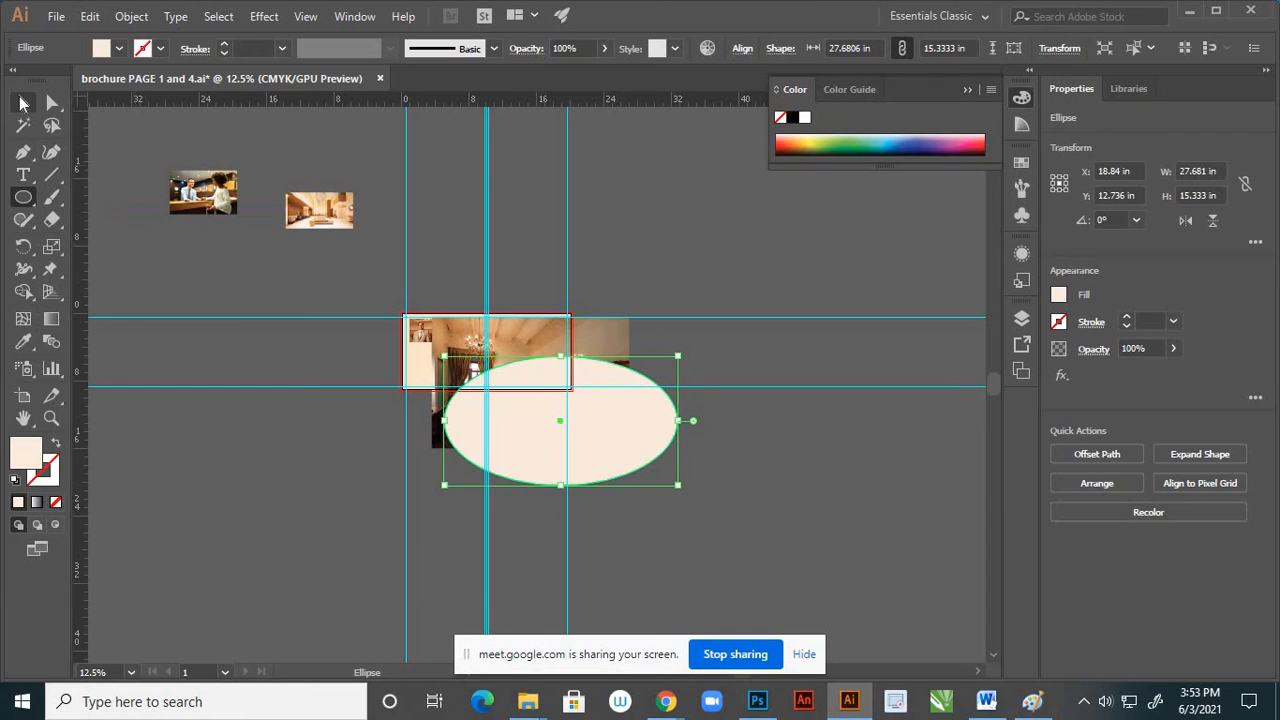
{"action": "left_click_drag", "start_coordinate": [550, 412], "coordinate": [582, 412]}
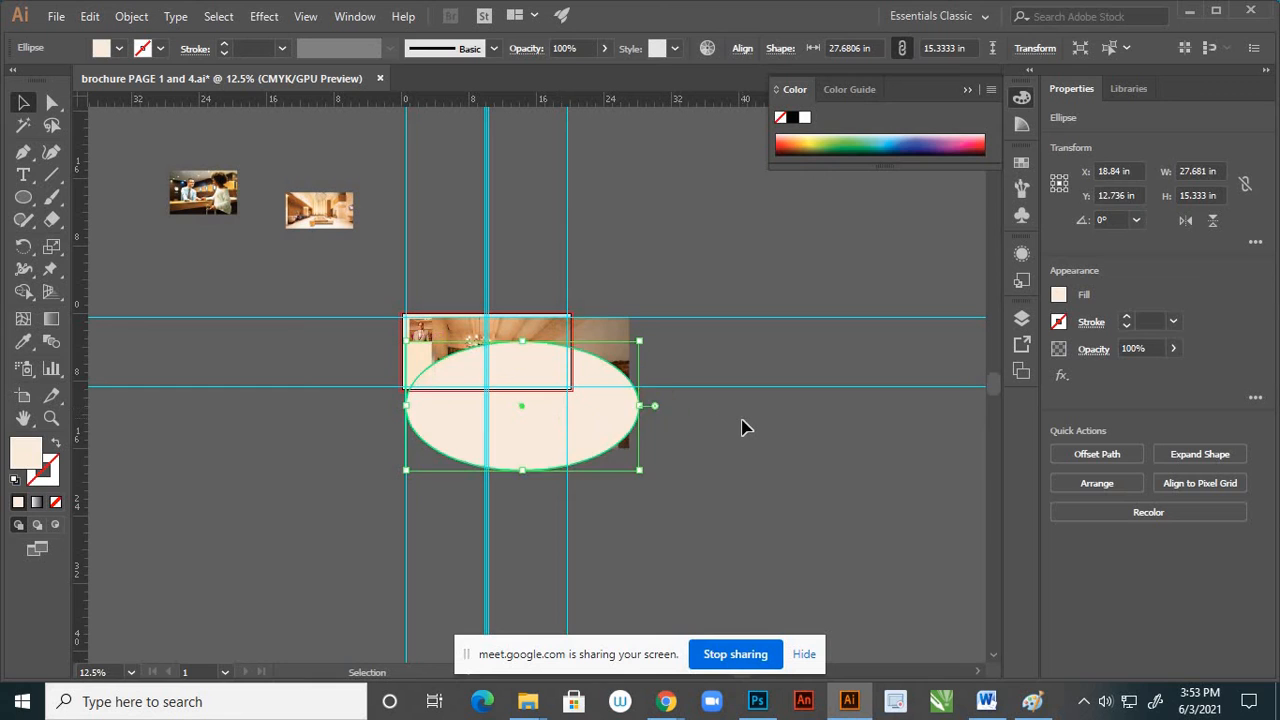
Make a clipping mask from the ellipse and the bedroom photo beneath it, and deselect the result
{"action": "left_click", "coordinate": [666, 417]}
{"action": "left_click", "coordinate": [607, 388]}
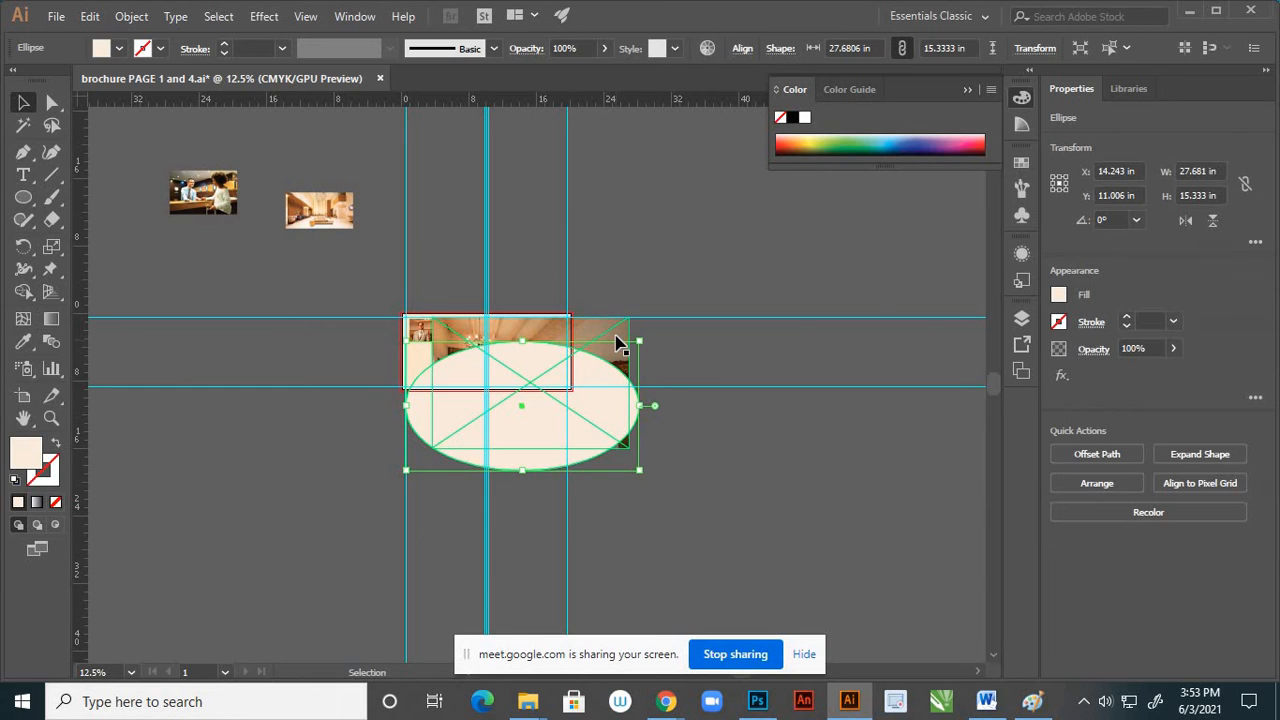
{"action": "left_click", "coordinate": [617, 343], "text": "shift"}
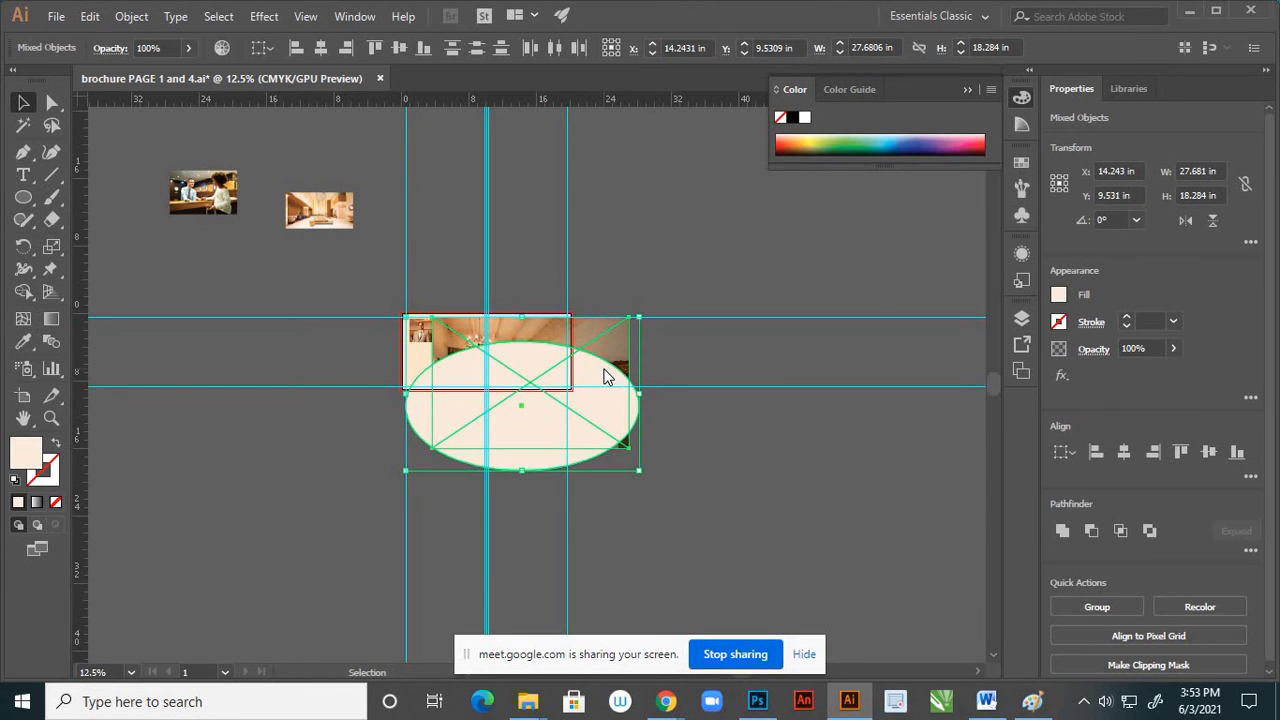
{"action": "right_click", "coordinate": [604, 370]}
{"action": "left_click", "coordinate": [646, 505]}
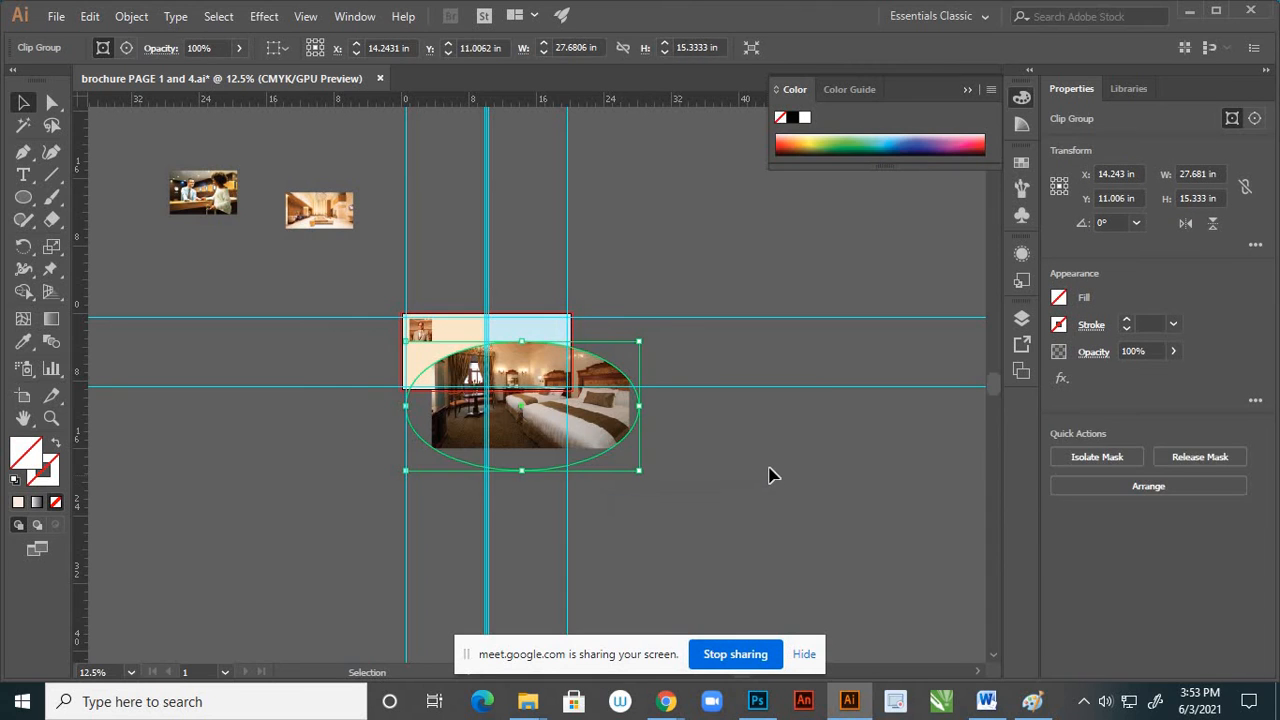
{"action": "left_click", "coordinate": [770, 462]}
Scale the masked bedroom photo down to about 16.28 × 9.02 in and move it to about X 13.14 in, Y 6.54 in
{"action": "scroll", "coordinate": [538, 405], "scroll_direction": "up", "scroll_amount": 2}
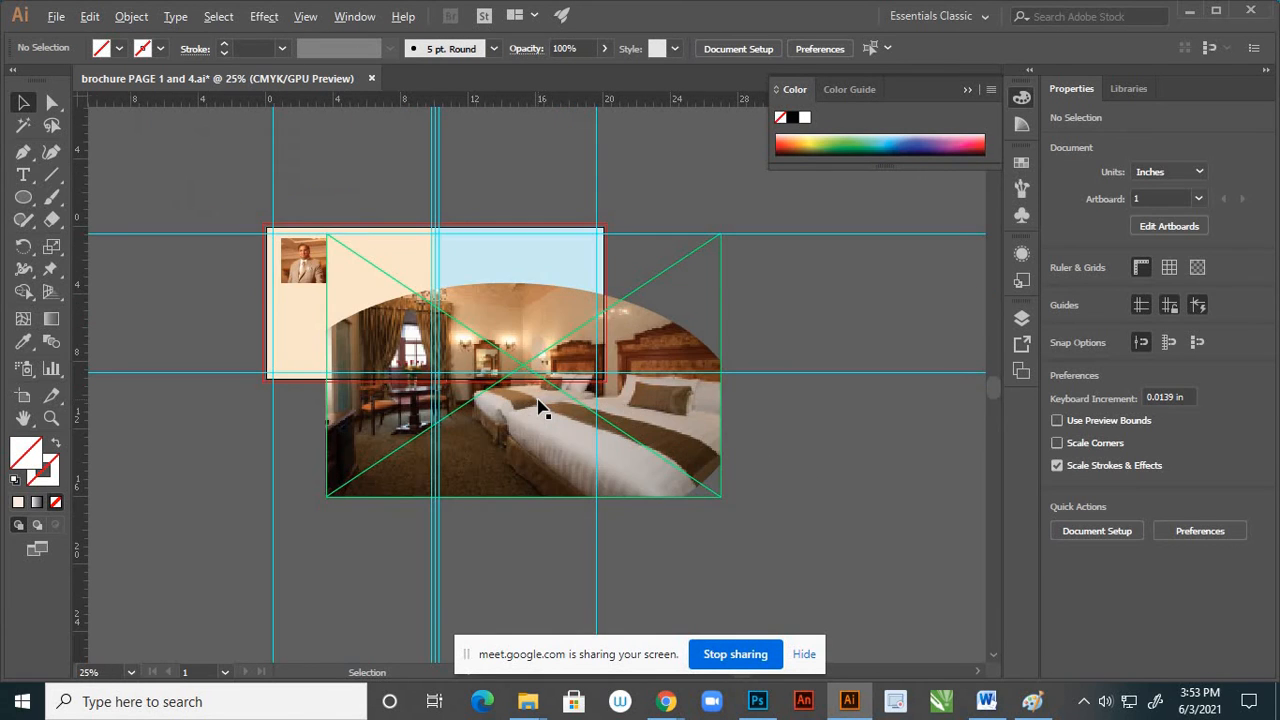
{"action": "left_click_drag", "start_coordinate": [567, 450], "coordinate": [503, 365]}
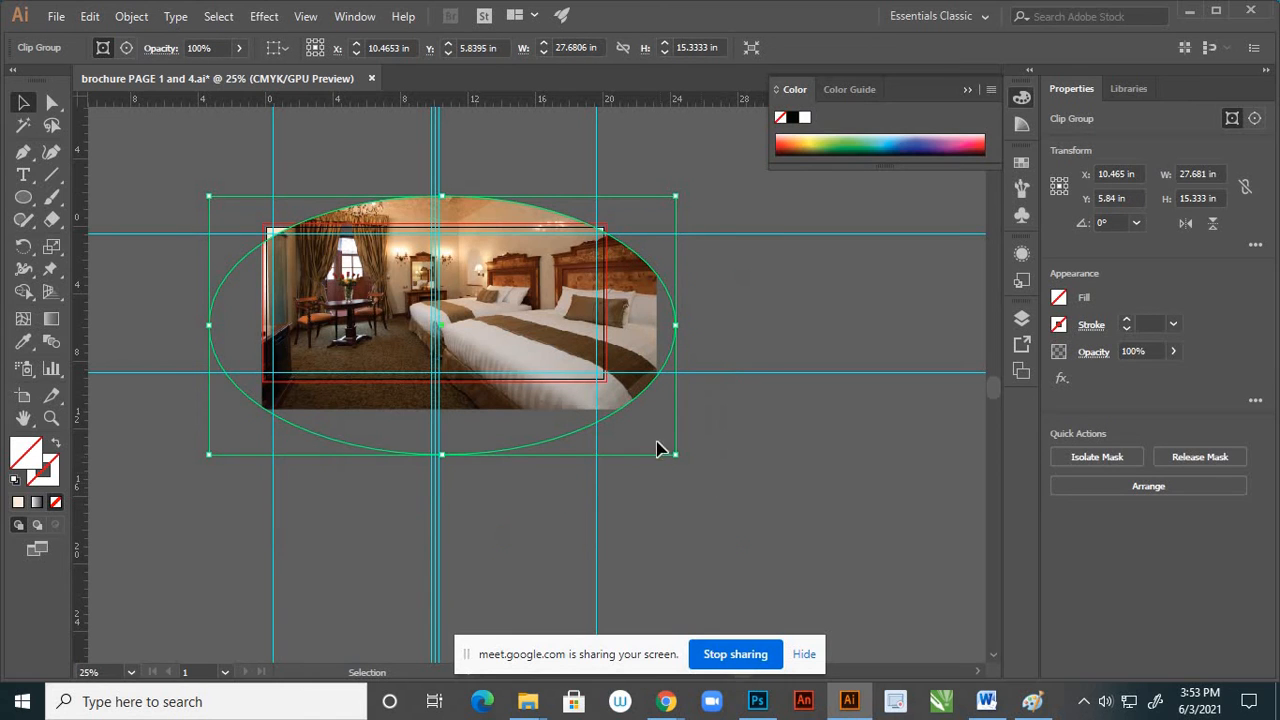
{"action": "left_click_drag", "start_coordinate": [655, 442], "coordinate": [584, 392]}
{"action": "left_click_drag", "start_coordinate": [521, 345], "coordinate": [568, 357]}
Shrink the masked bedroom photo further to about 10.43 × 5.78 in and centre it on the blue page at about X 15.22 in, Y 6.54 in
{"action": "scroll", "coordinate": [653, 479], "scroll_direction": "down", "scroll_amount": 1}
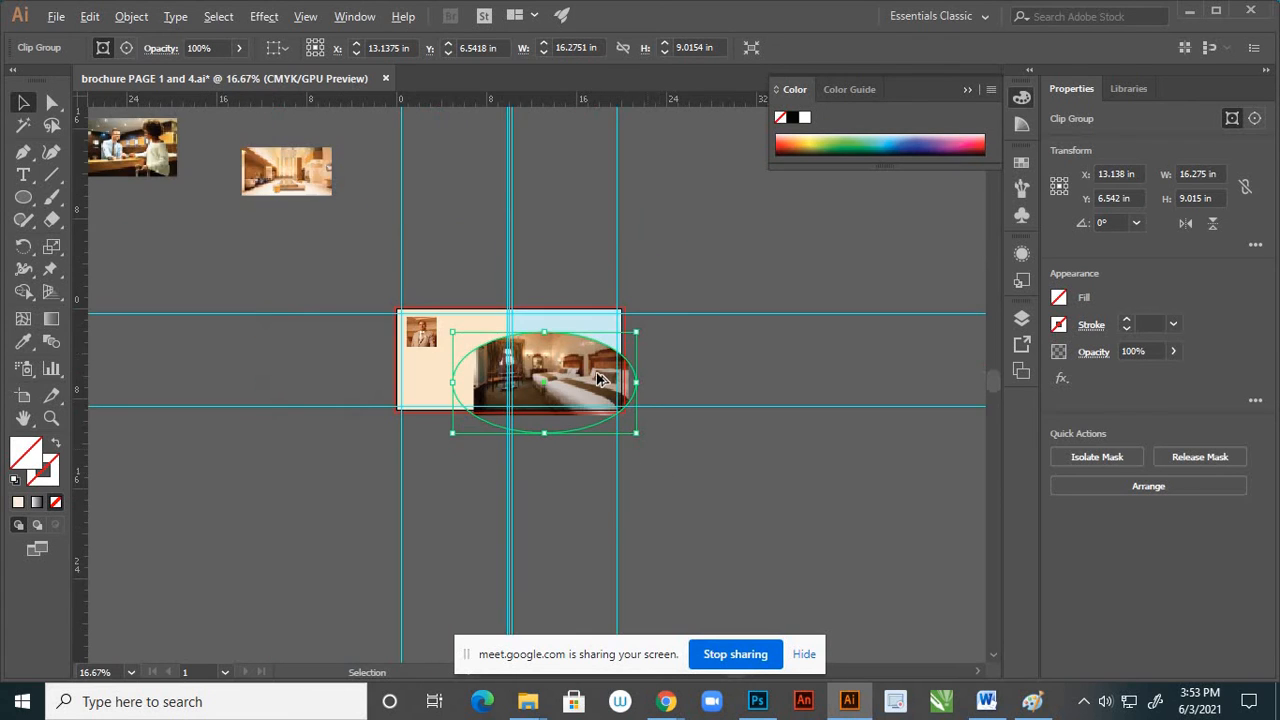
{"action": "scroll", "coordinate": [620, 485], "scroll_direction": "up", "scroll_amount": 2}
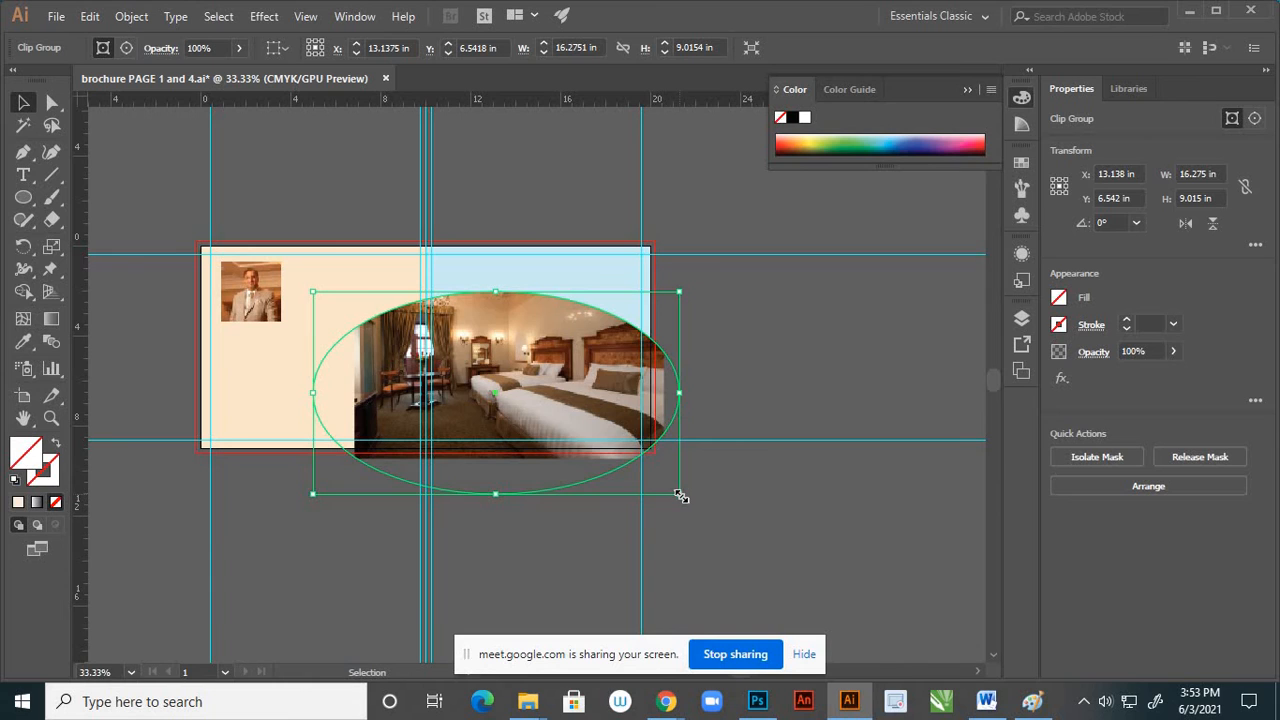
{"action": "left_click_drag", "start_coordinate": [680, 497], "coordinate": [623, 463]}
{"action": "left_click_drag", "start_coordinate": [571, 414], "coordinate": [593, 415]}
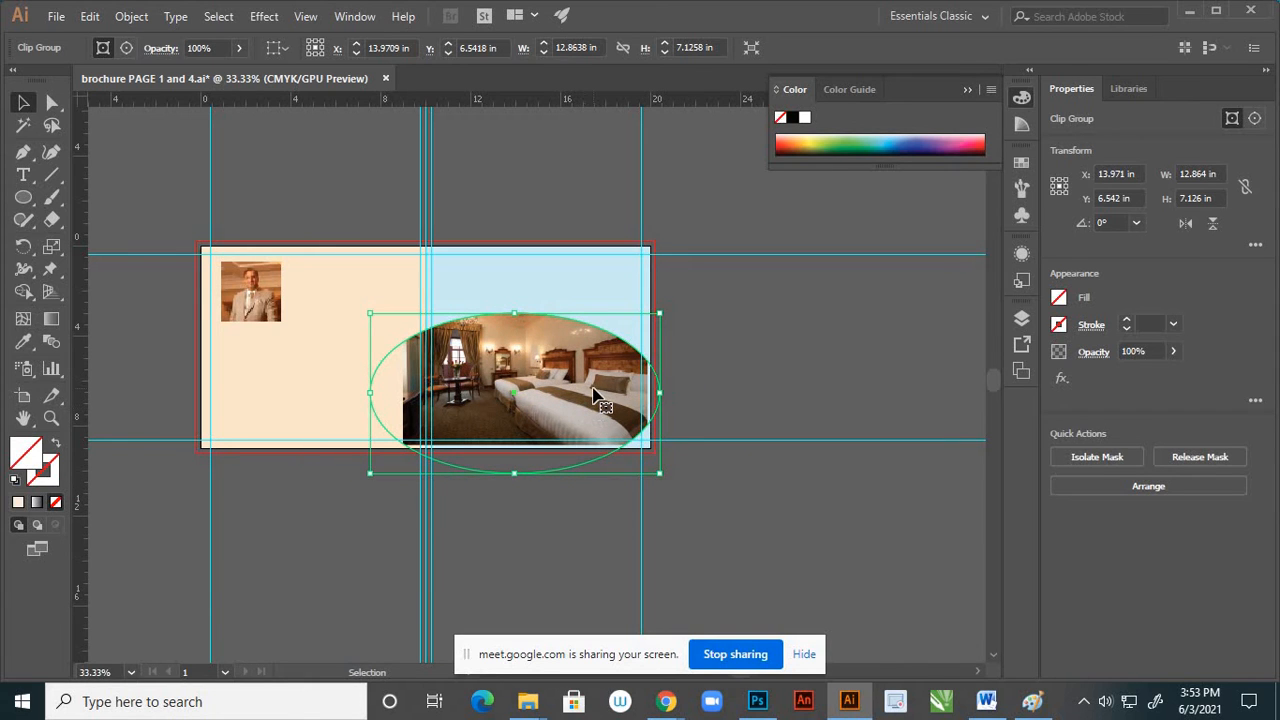
{"action": "scroll", "coordinate": [595, 393], "scroll_direction": "up", "scroll_amount": 1}
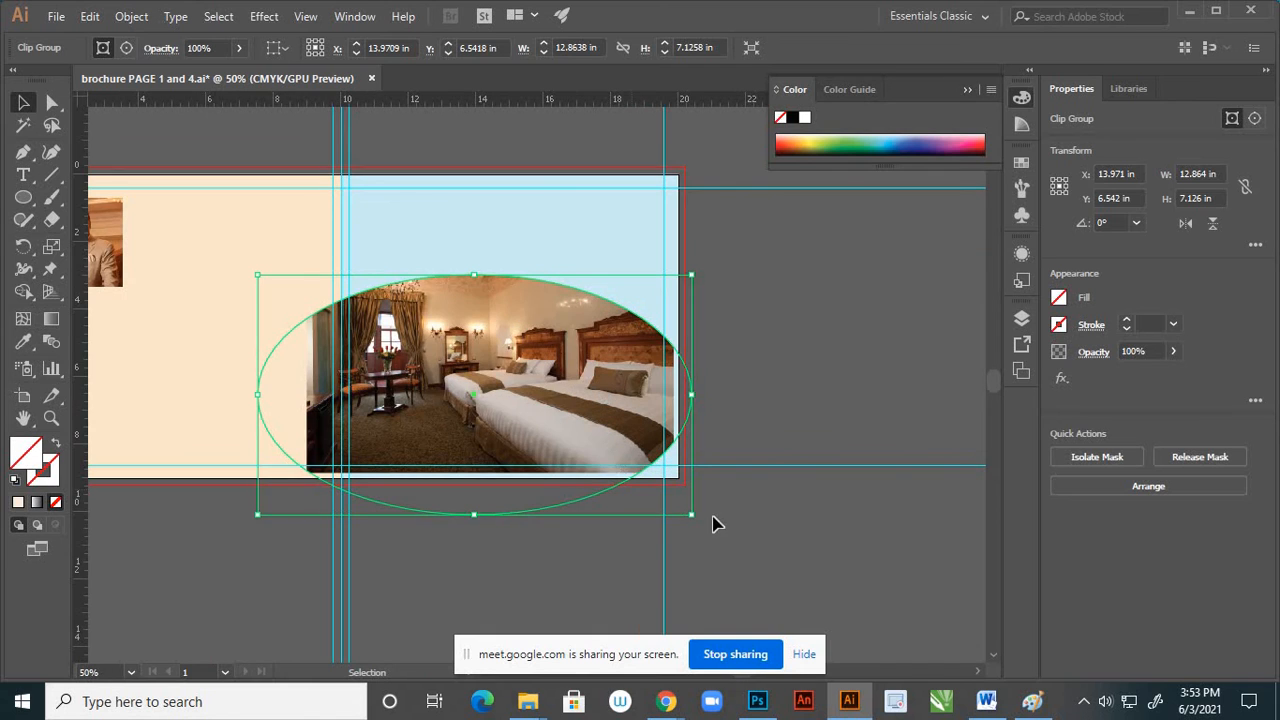
{"action": "left_click_drag", "start_coordinate": [690, 514], "coordinate": [651, 491]}
{"action": "left_click_drag", "start_coordinate": [587, 420], "coordinate": [628, 421]}
Release the clipping mask from the bedroom photo and deselect everything
{"action": "right_click", "coordinate": [586, 399]}
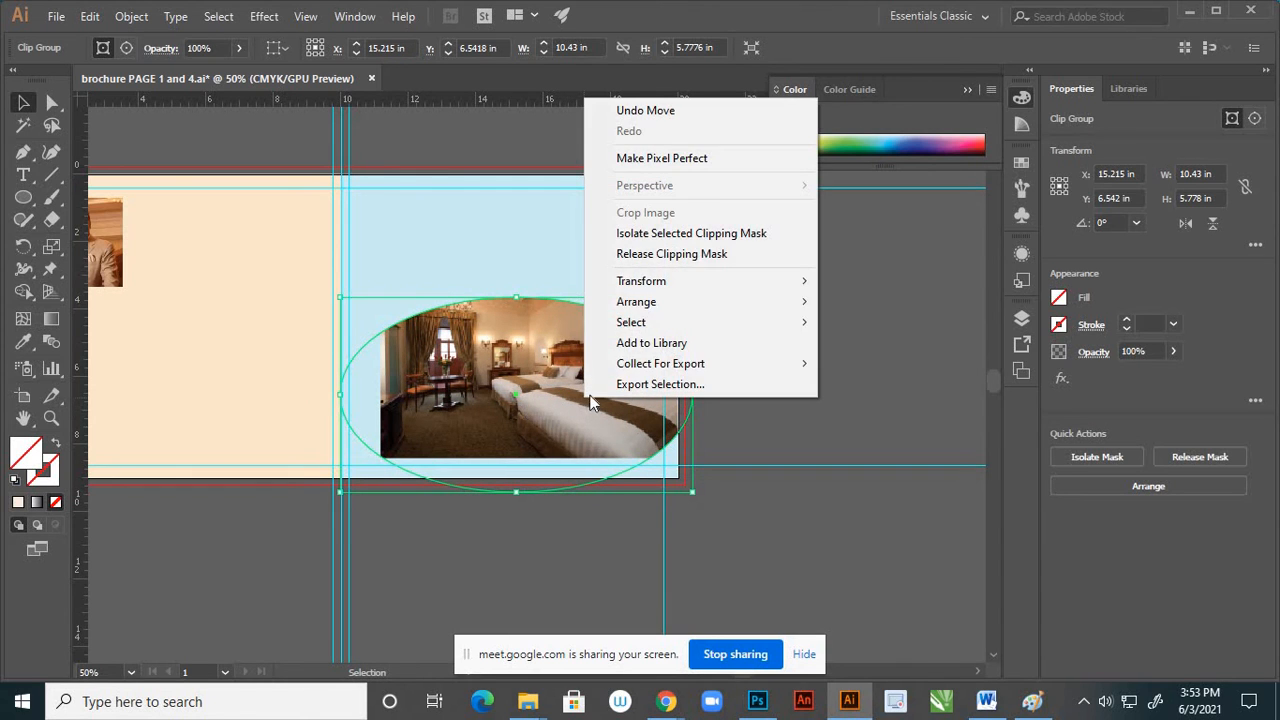
{"action": "left_click", "coordinate": [661, 256]}
{"action": "left_click", "coordinate": [838, 430]}
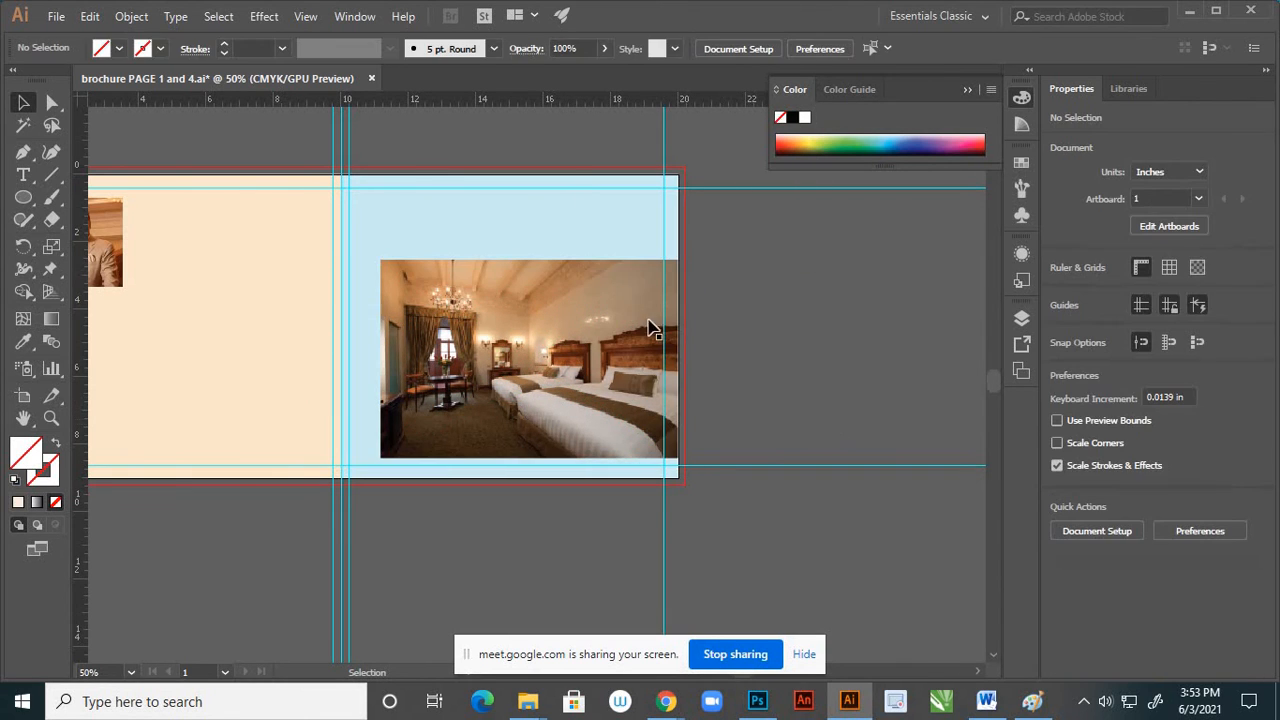
Move the bedroom photo clear of the unfilled ellipse, mostly past the outer edge of the blue page
{"action": "left_click", "coordinate": [566, 424]}
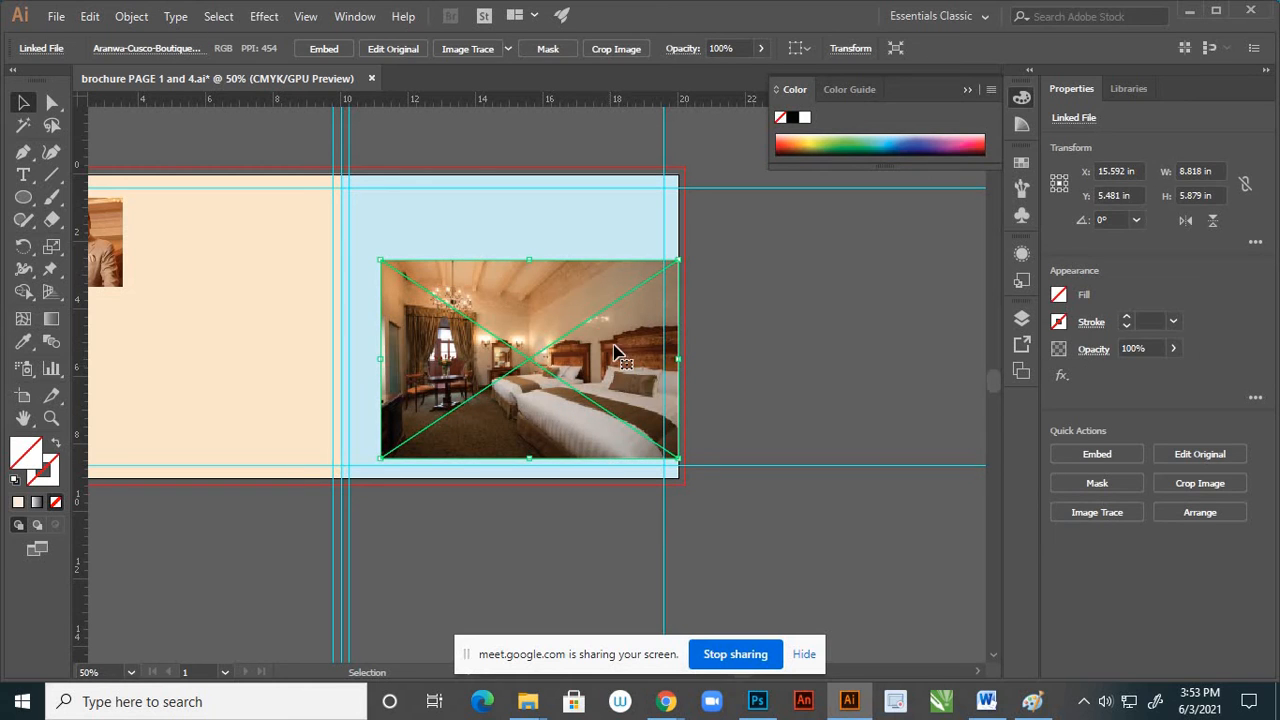
{"action": "left_click_drag", "start_coordinate": [636, 316], "coordinate": [749, 312]}
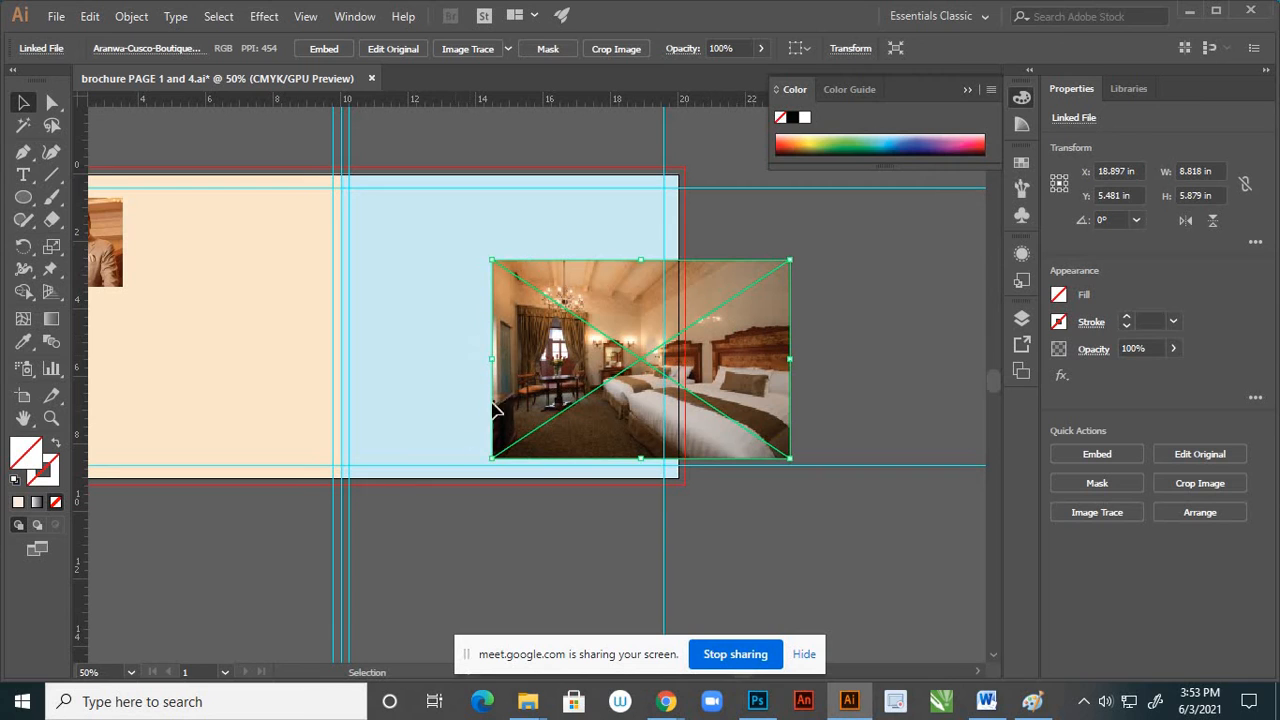
{"action": "left_click_drag", "start_coordinate": [492, 372], "coordinate": [415, 385]}
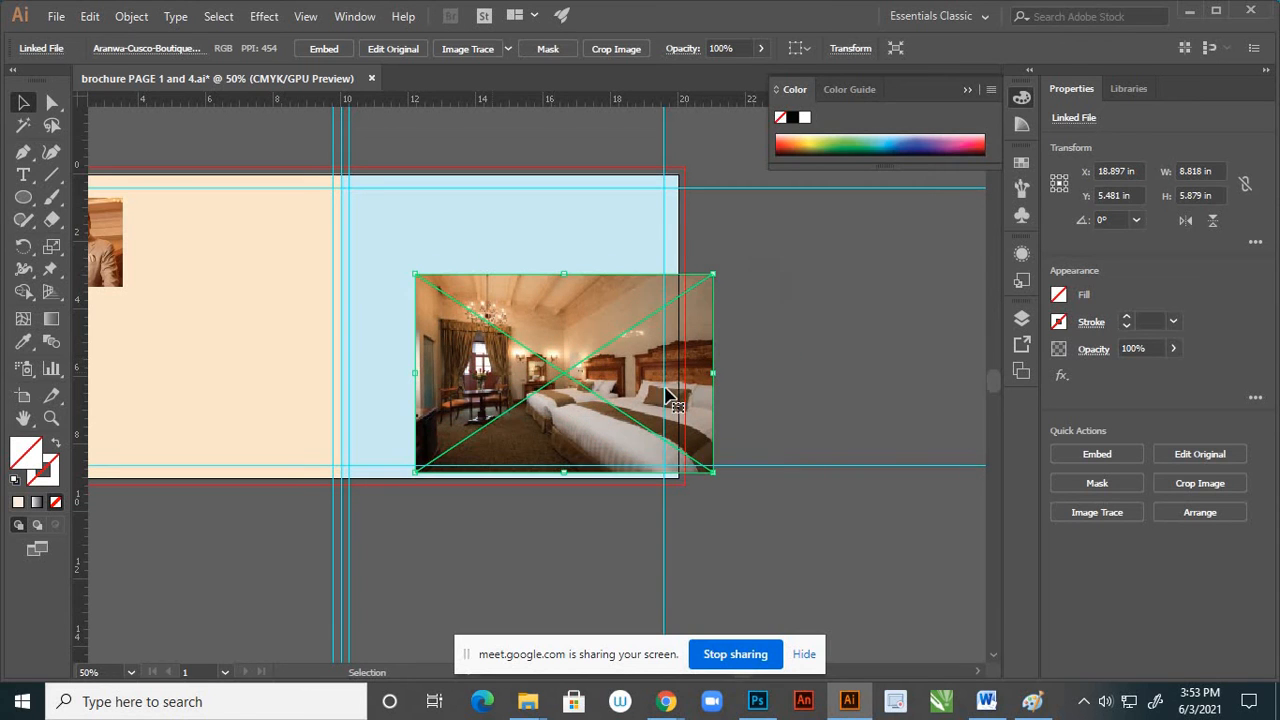
{"action": "left_click", "coordinate": [735, 387]}
{"action": "left_click_drag", "start_coordinate": [674, 378], "coordinate": [680, 378]}
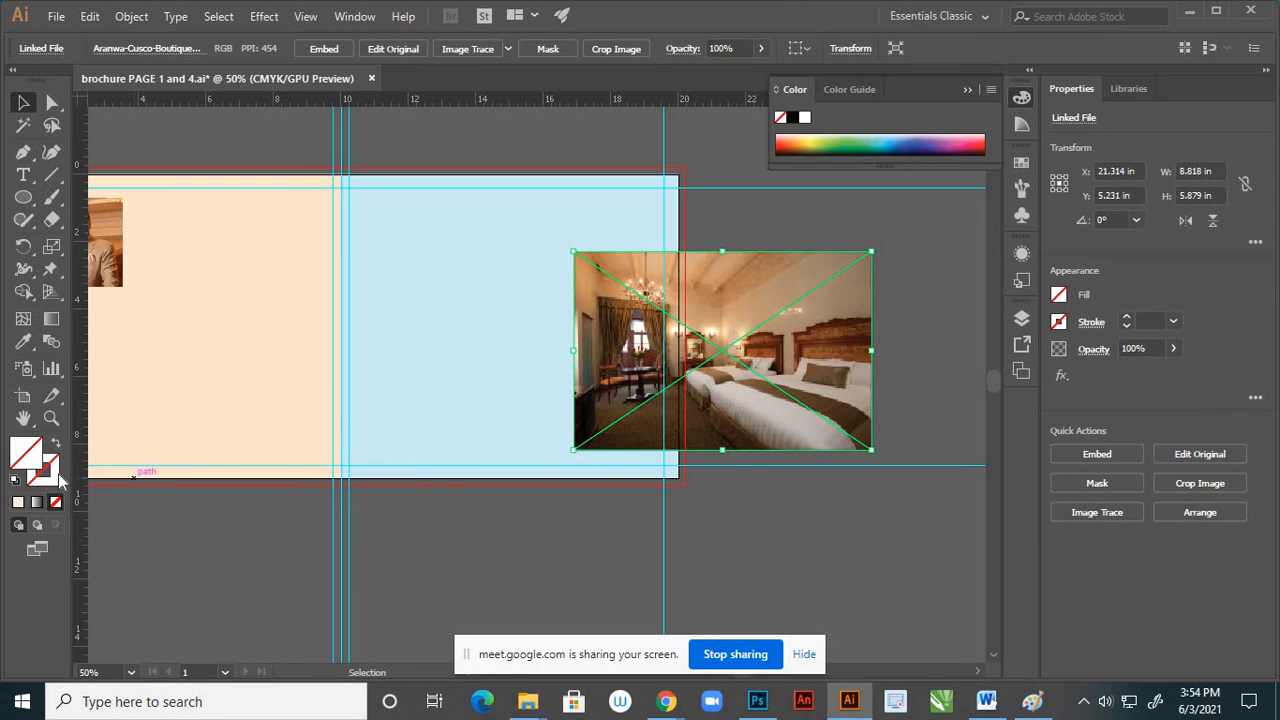
{"action": "left_click", "coordinate": [547, 344]}
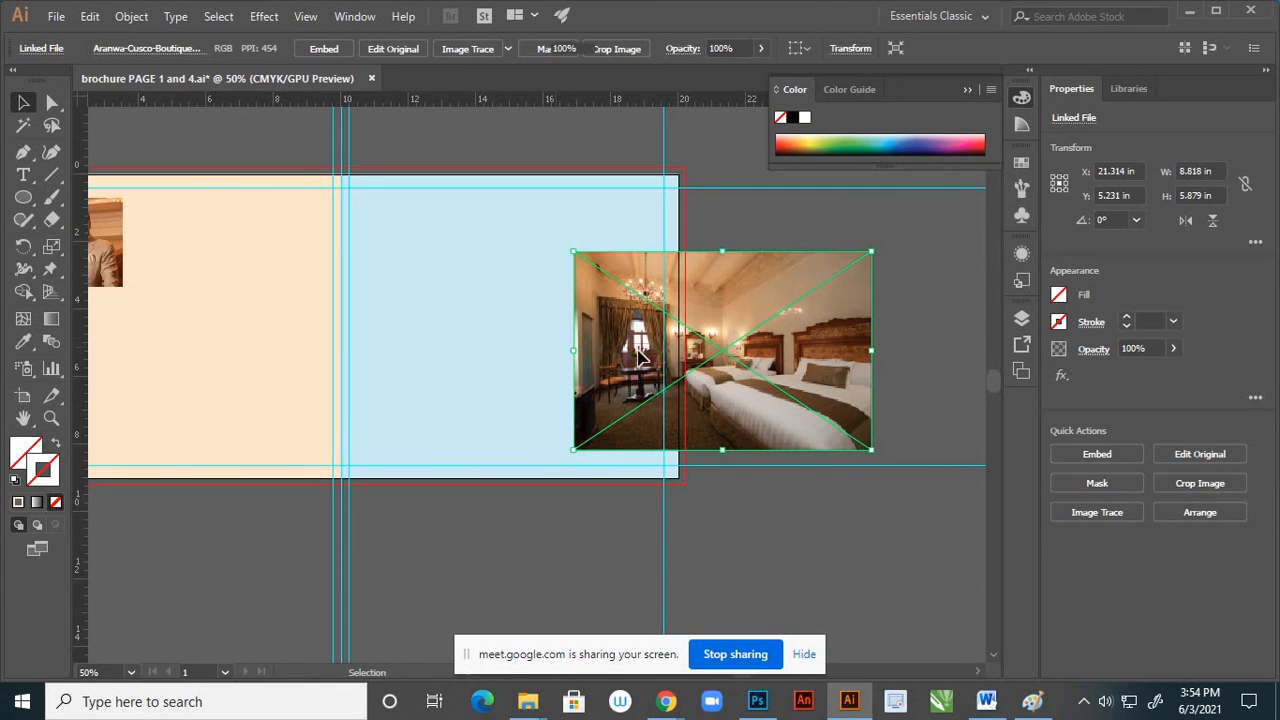
{"action": "left_click_drag", "start_coordinate": [742, 379], "coordinate": [582, 437]}
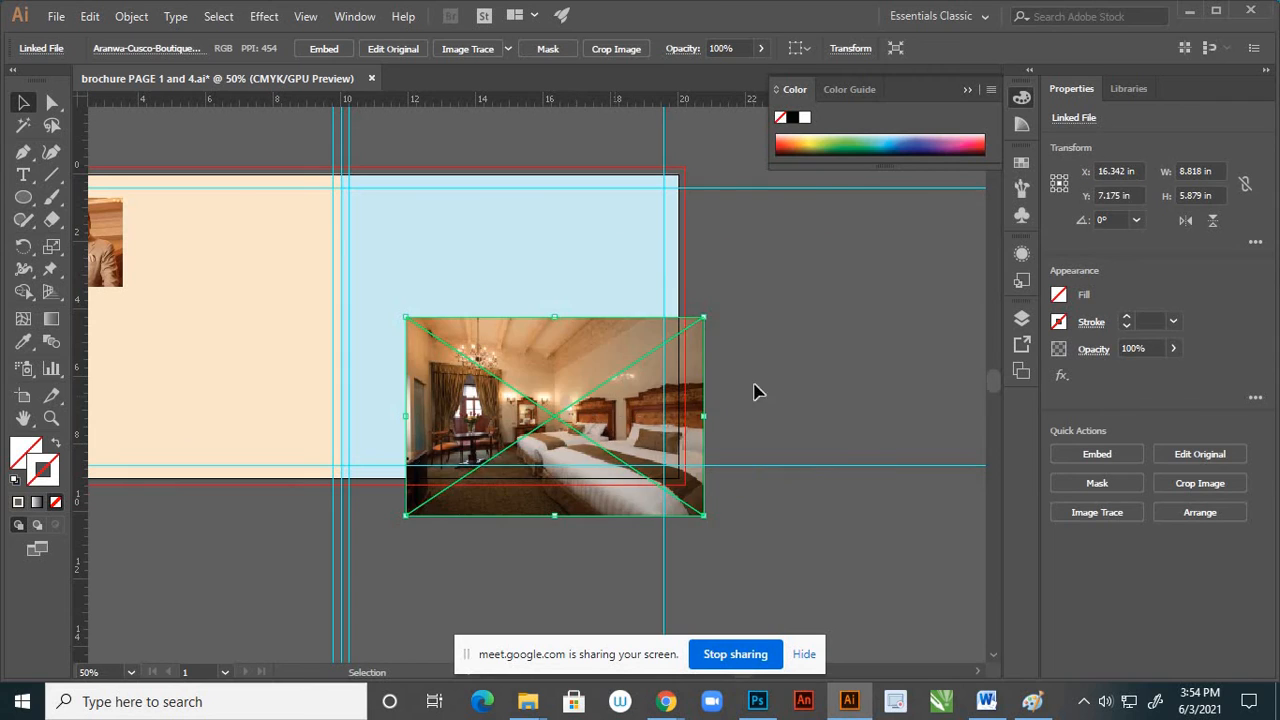
{"action": "left_click_drag", "start_coordinate": [626, 384], "coordinate": [854, 296]}
Select the unfilled ellipse together with the bedroom photo and set the fill colour to F7E3CD
{"action": "left_click_drag", "start_coordinate": [603, 404], "coordinate": [657, 362]}
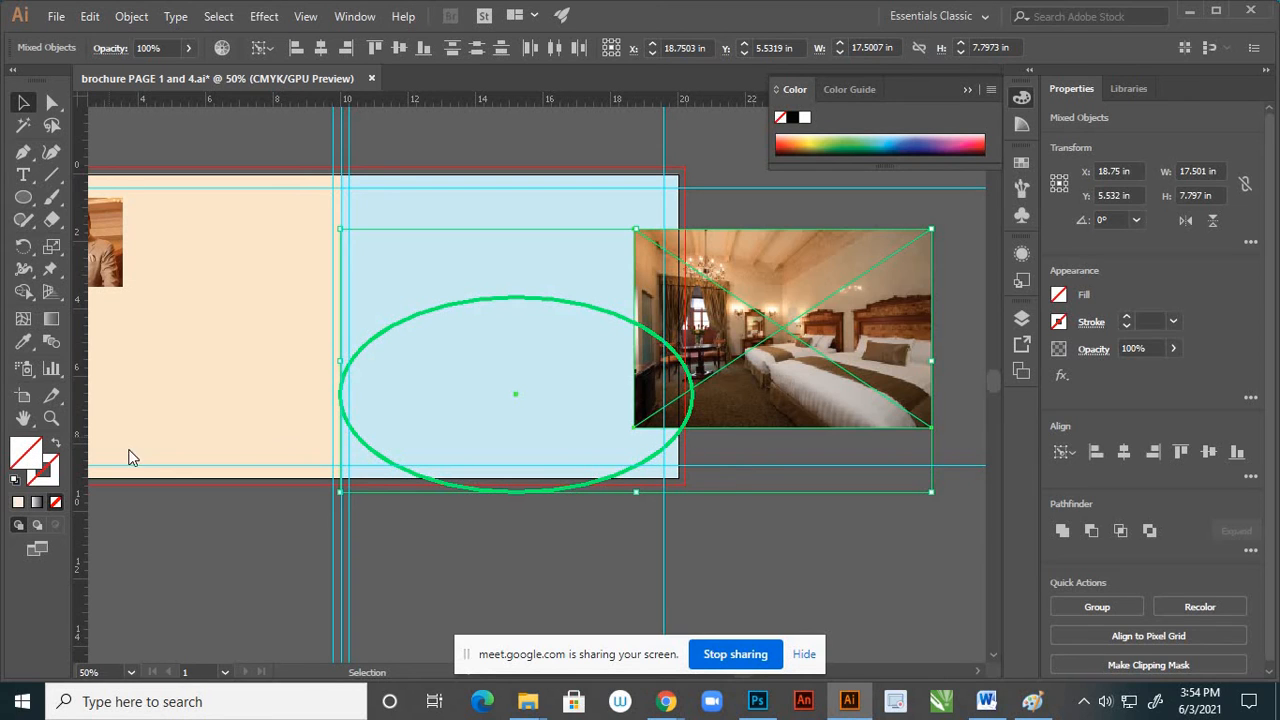
{"action": "double_click", "coordinate": [26, 453]}
{"action": "left_click", "coordinate": [792, 289]}
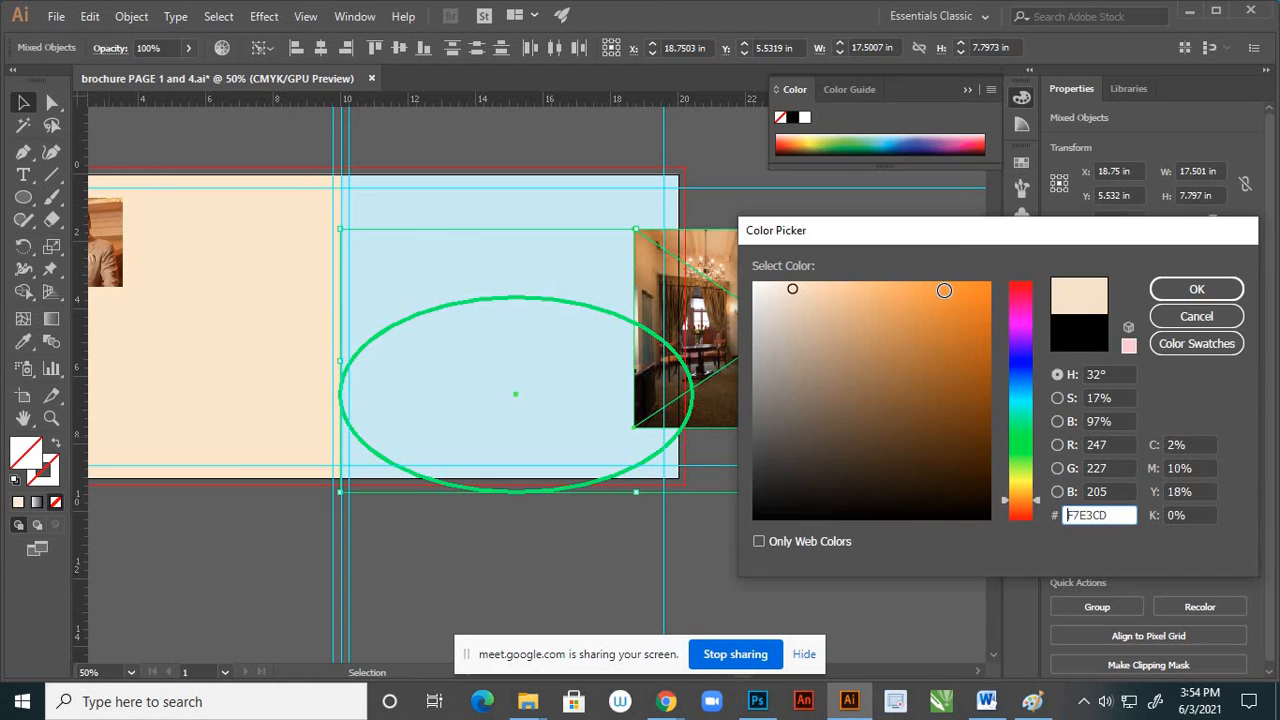
{"action": "left_click", "coordinate": [1196, 289]}
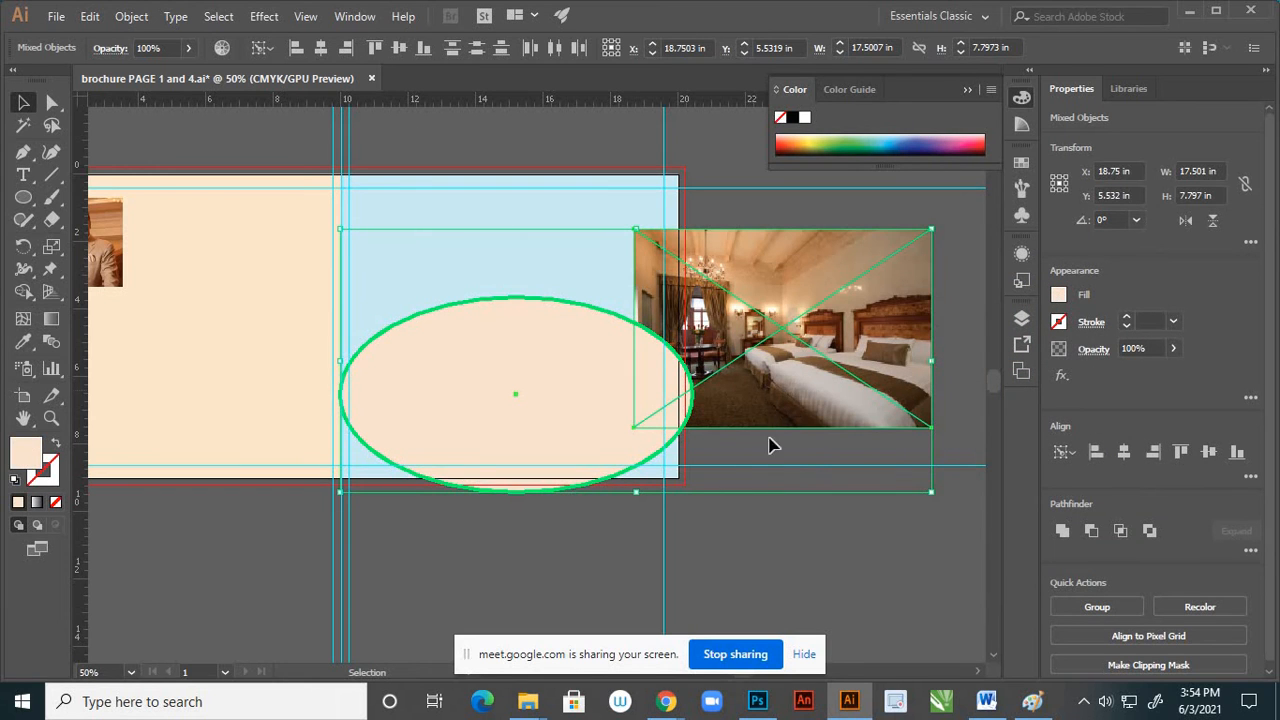
Shift both objects, then fit the ellipse over the bedroom photo at about 8.82 × 4.88 in, centred at about X 20.45 in, Y 5.79 in
{"action": "left_click_drag", "start_coordinate": [793, 430], "coordinate": [705, 457]}
{"action": "left_click", "coordinate": [866, 594]}
{"action": "left_click", "coordinate": [502, 485]}
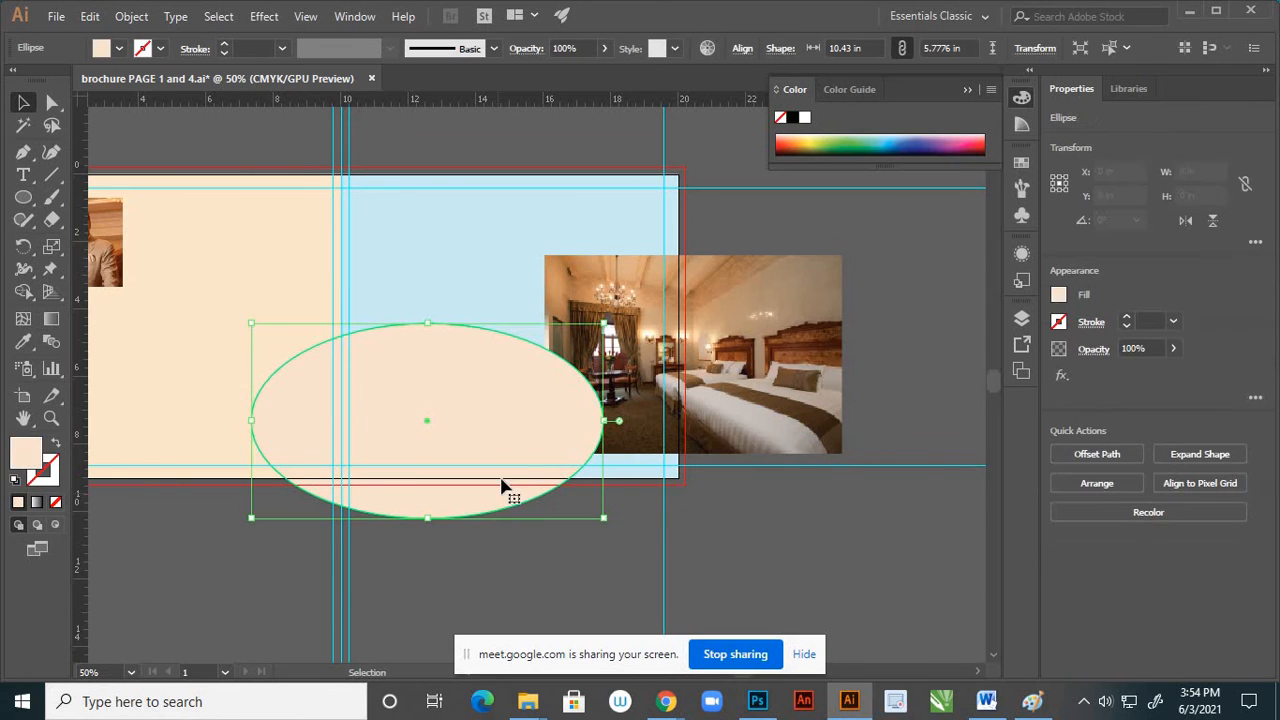
{"action": "left_click_drag", "start_coordinate": [571, 428], "coordinate": [820, 374]}
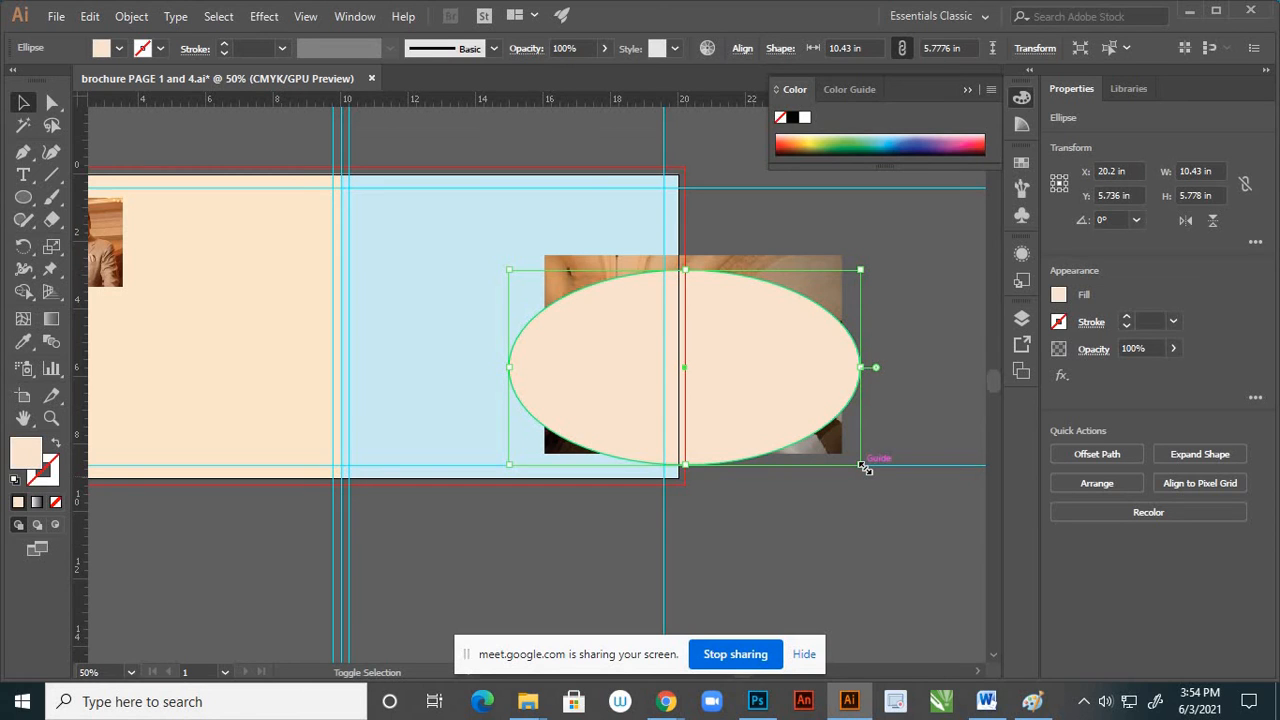
{"action": "mouse_move", "coordinate": [866, 463]}
{"action": "left_mouse_down"}
{"action": "mouse_move", "coordinate": [836, 457]}
{"action": "mouse_move", "coordinate": [803, 420]}
{"action": "mouse_move", "coordinate": [843, 455]}
{"action": "left_mouse_up"}
{"action": "left_click", "coordinate": [840, 500]}
Try to make a clipping mask from the cream ellipse over the bedroom photo
{"action": "left_click", "coordinate": [822, 304]}
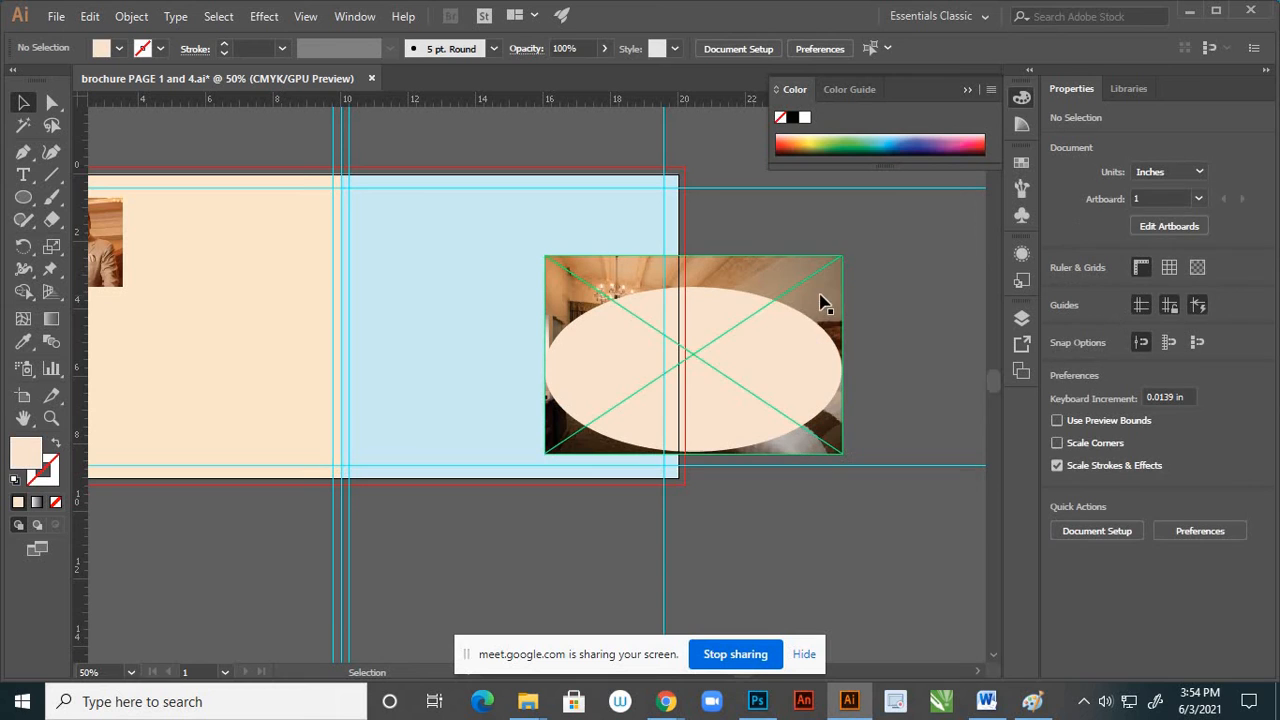
{"action": "left_click", "coordinate": [803, 340]}
{"action": "right_click", "coordinate": [800, 340]}
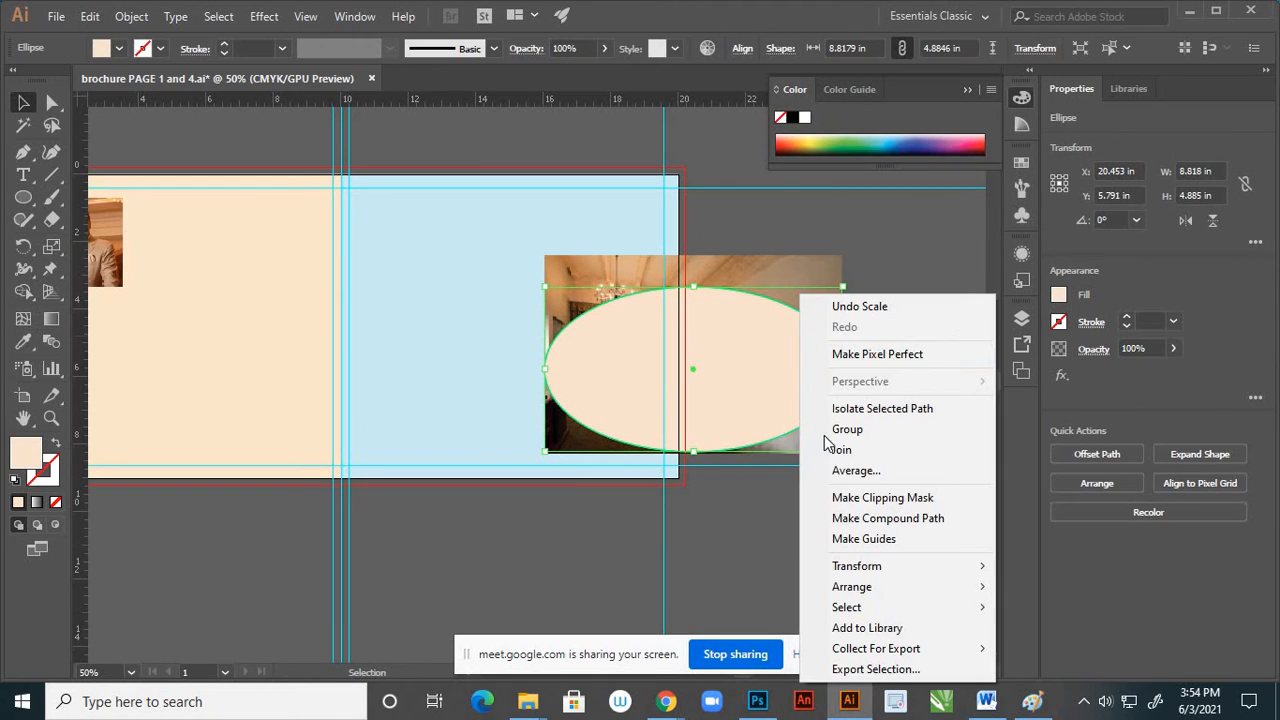
{"action": "left_click", "coordinate": [836, 498]}
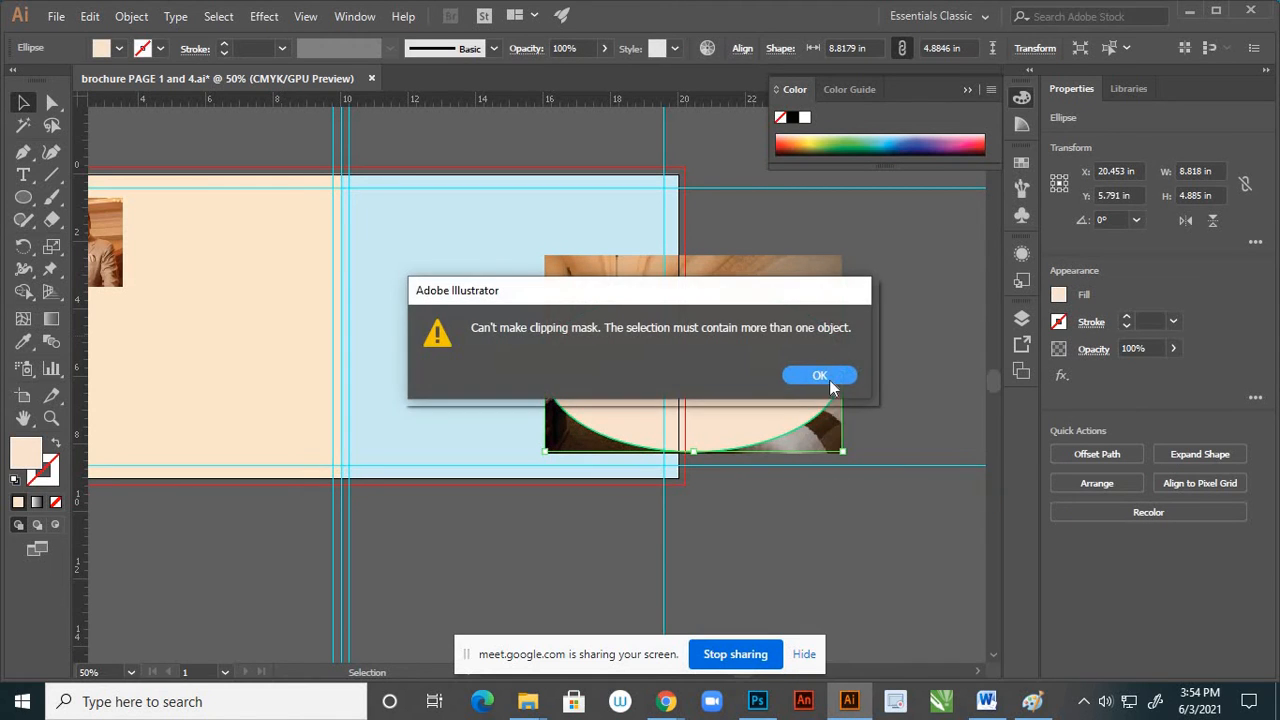
{"action": "left_click", "coordinate": [829, 376]}
{"action": "left_click", "coordinate": [811, 400]}
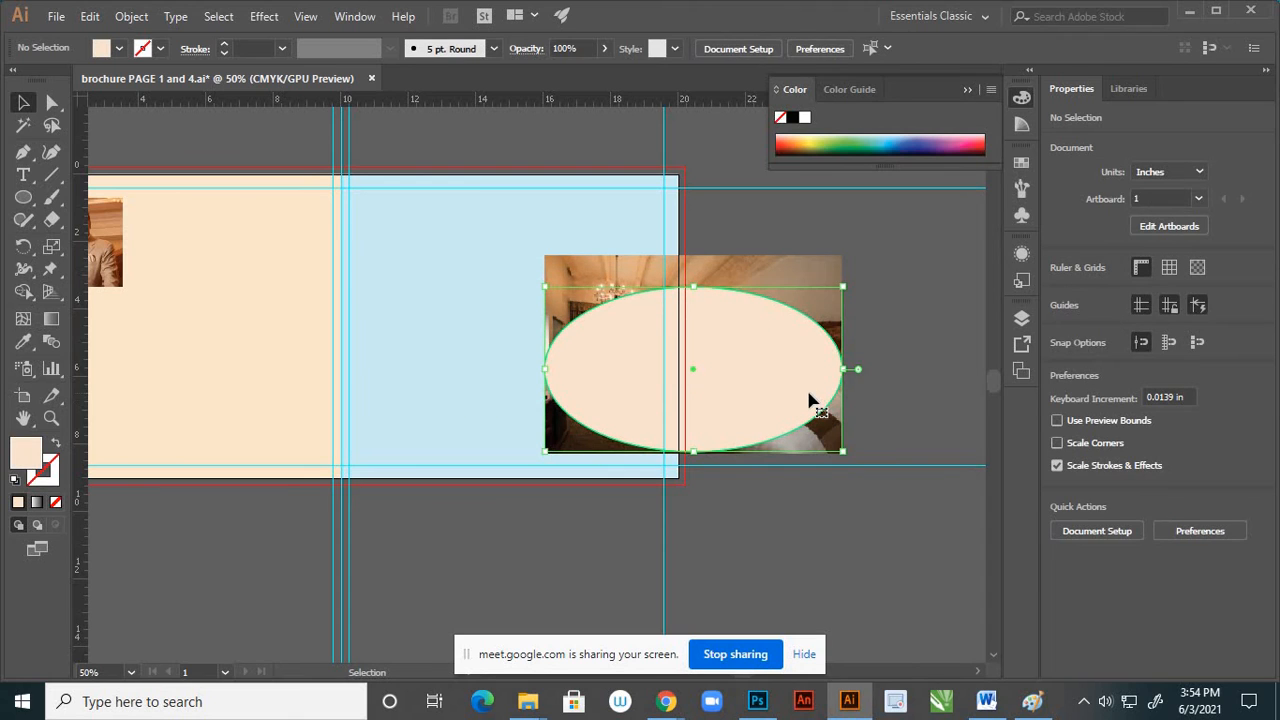
{"action": "right_click", "coordinate": [809, 393]}
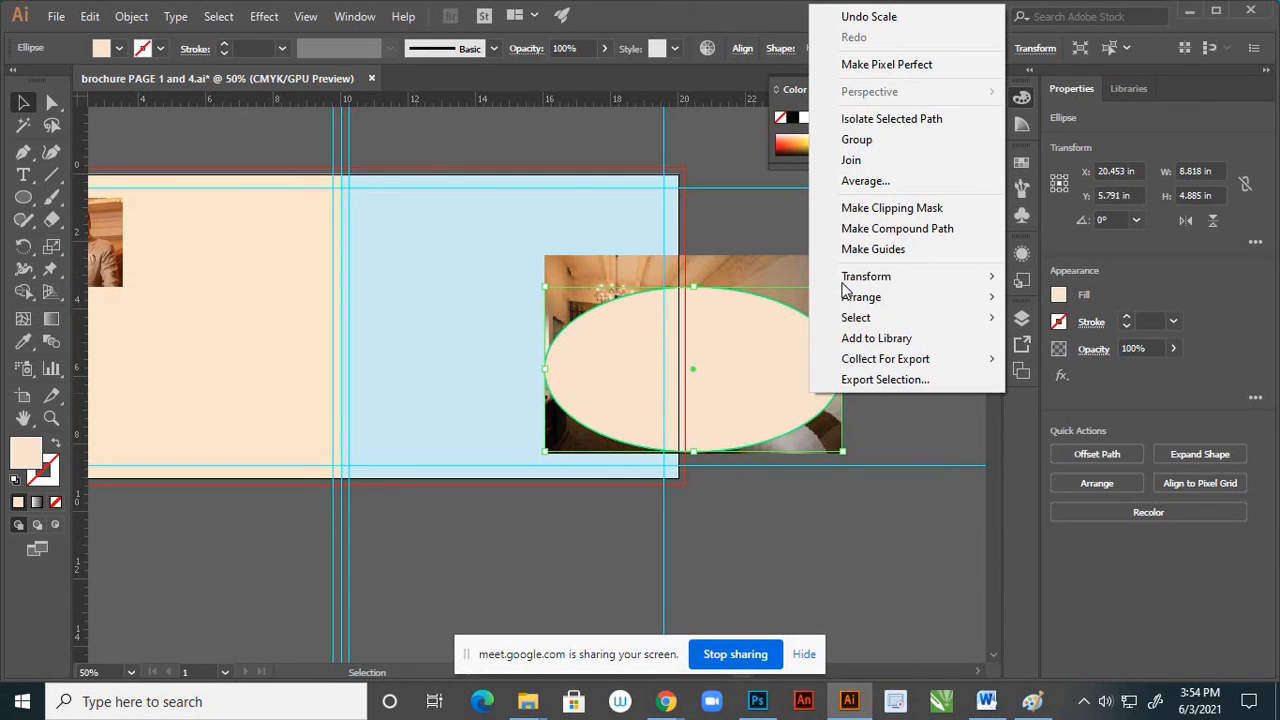
{"action": "left_click", "coordinate": [878, 208]}
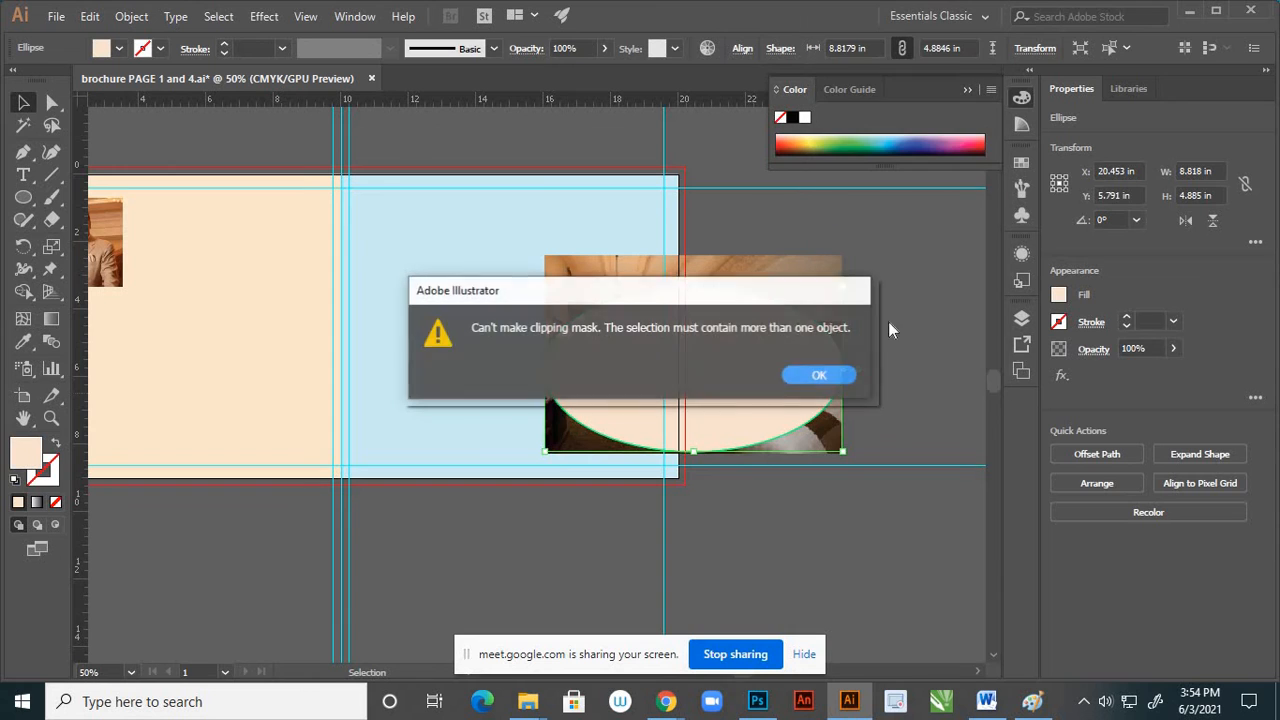
{"action": "left_click", "coordinate": [836, 378]}
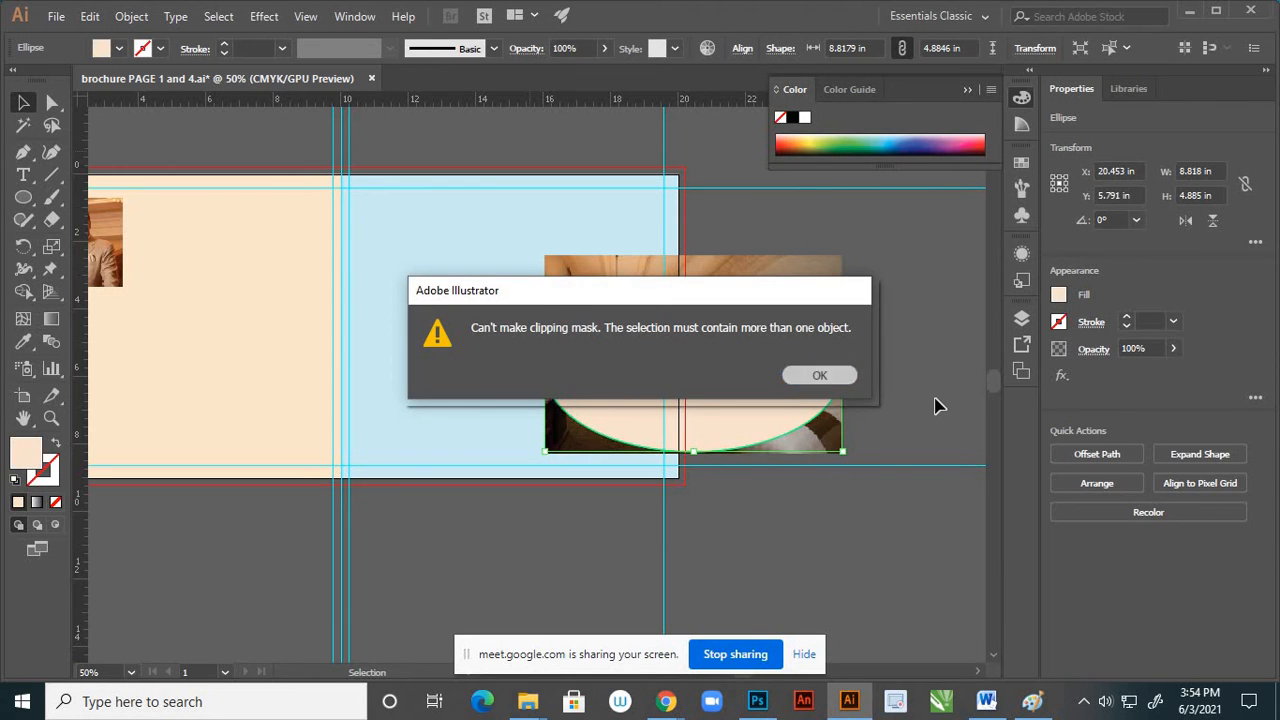
Delete the cream ellipse and draw a new one about 8.31 × 4.95 in over the bedroom photo
{"action": "left_click", "coordinate": [935, 398]}
{"action": "left_click_drag", "start_coordinate": [765, 392], "coordinate": [650, 463]}
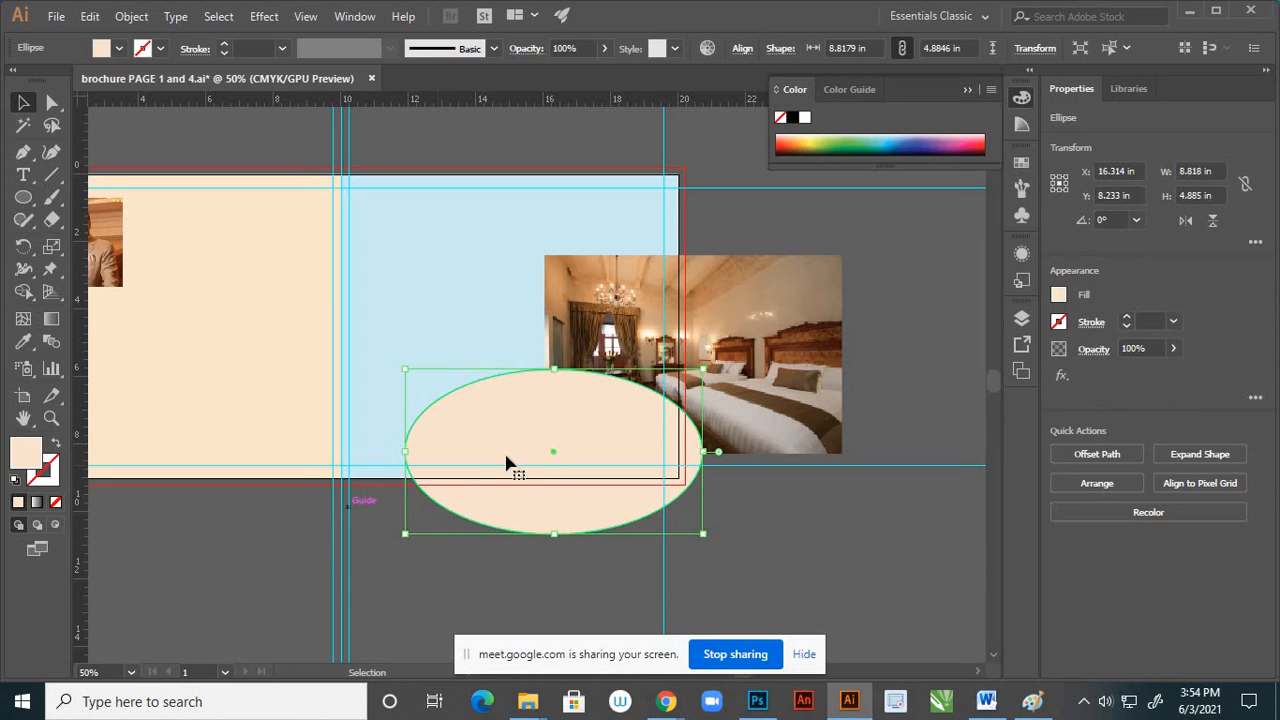
{"action": "key", "text": "Delete"}
{"action": "left_click", "coordinate": [25, 200]}
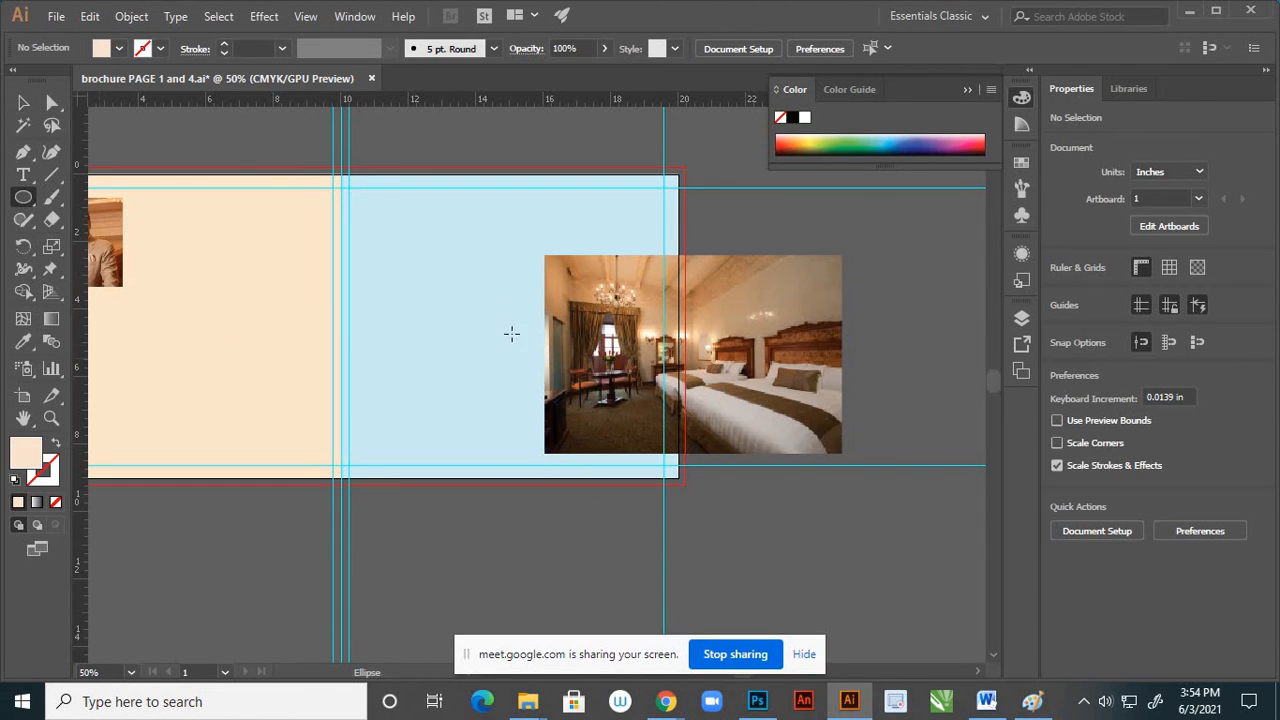
{"action": "left_click_drag", "start_coordinate": [553, 286], "coordinate": [834, 454]}
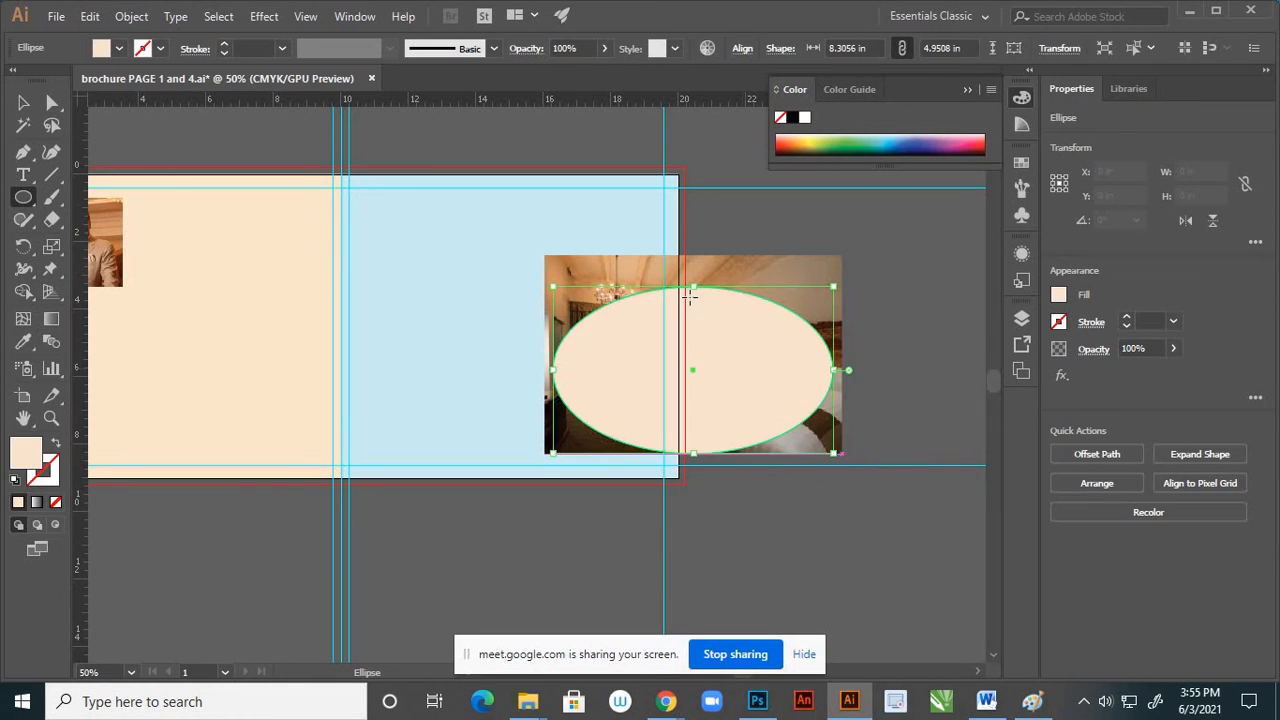
Stretch the cream ellipse over the bedroom photo to a height of about 5.72 in
{"action": "left_click_drag", "start_coordinate": [695, 273], "coordinate": [693, 262]}
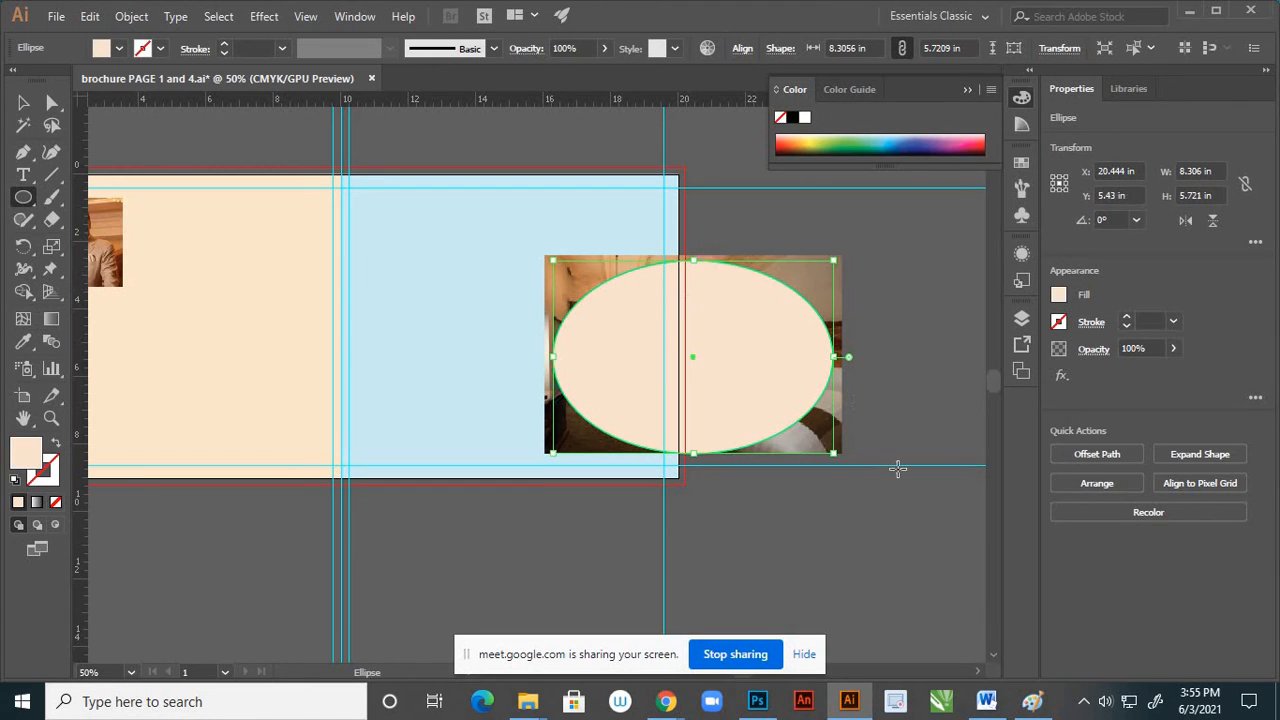
{"action": "left_click", "coordinate": [22, 103]}
{"action": "left_click", "coordinate": [843, 560]}
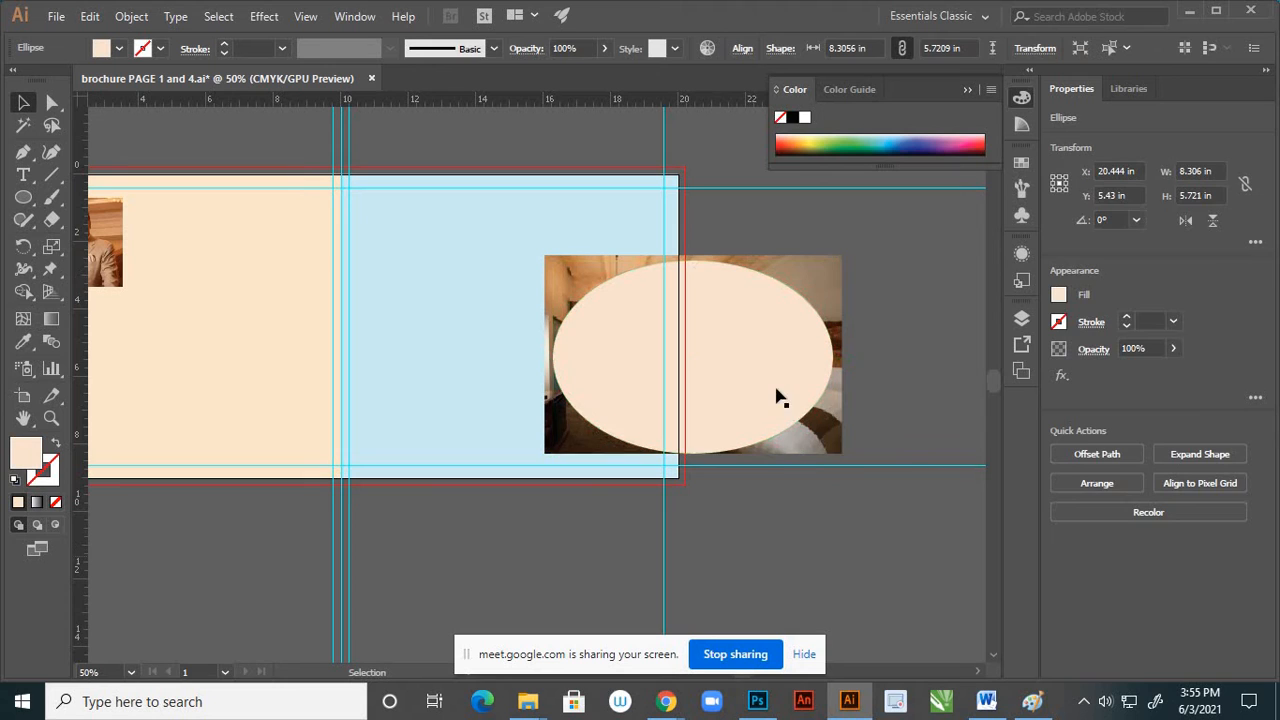
Select the cream ellipse together with the bedroom photo and make a clipping mask from them
{"action": "left_click", "coordinate": [822, 441]}
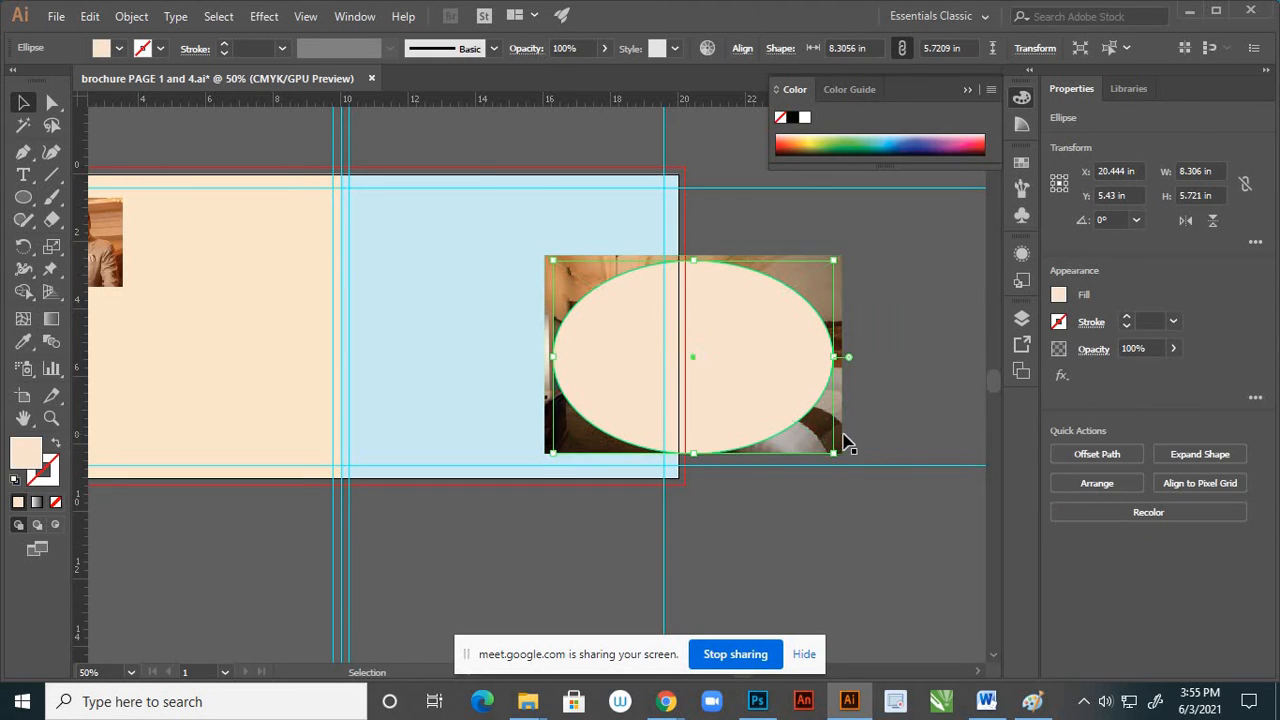
{"action": "left_click", "coordinate": [830, 424], "text": "shift"}
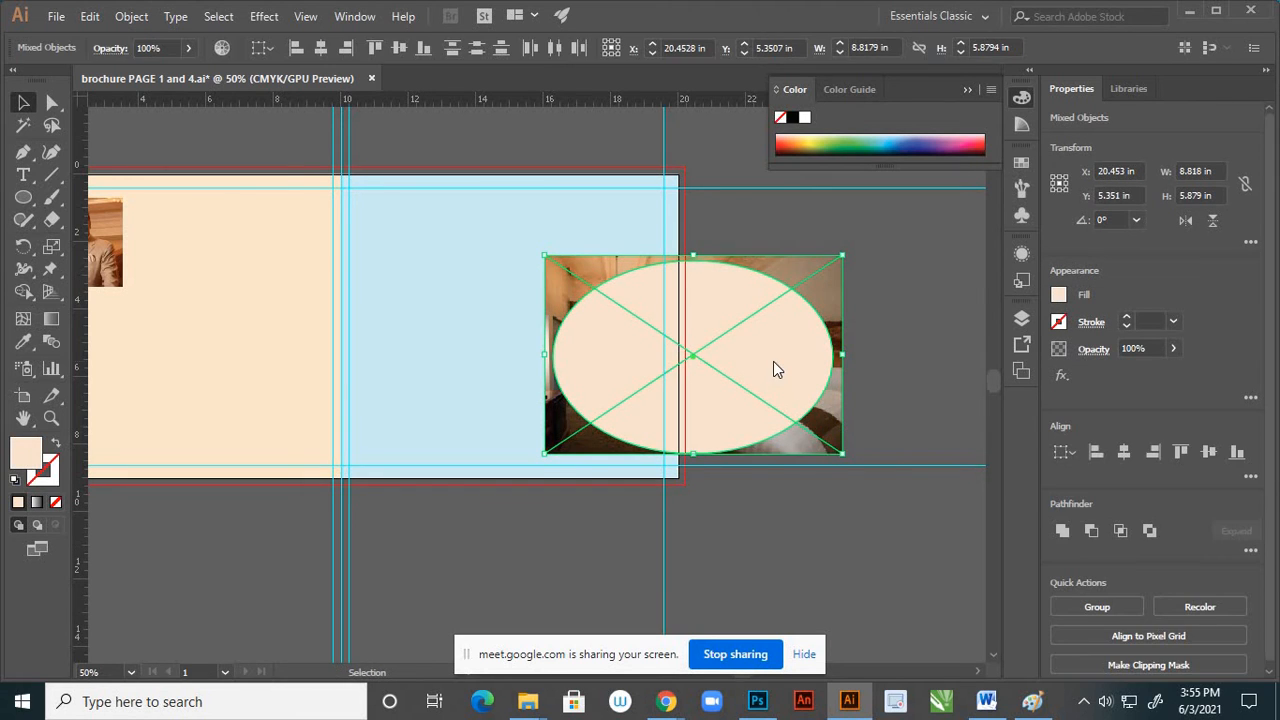
{"action": "right_click", "coordinate": [771, 362]}
{"action": "left_click", "coordinate": [812, 497]}
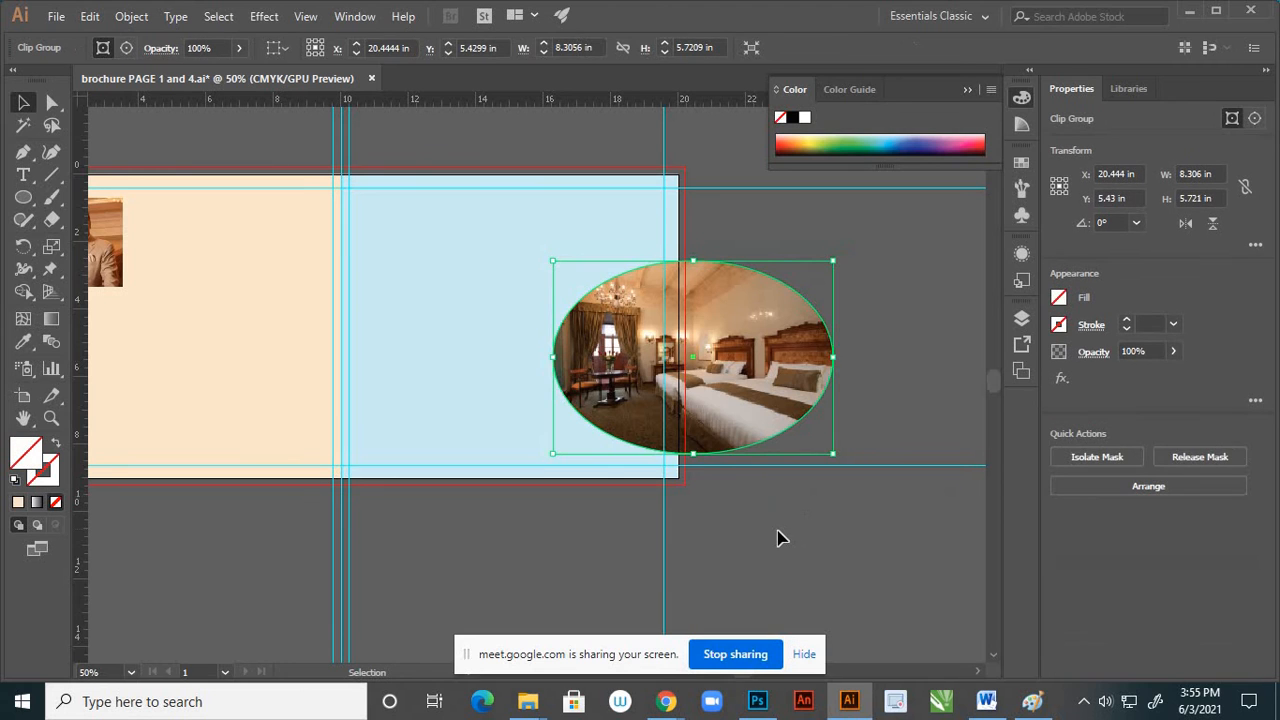
{"action": "left_click", "coordinate": [777, 534]}
Move the elliptical bedroom photo onto the blue page, against its outer and lower margin guides
{"action": "left_click_drag", "start_coordinate": [722, 385], "coordinate": [523, 396]}
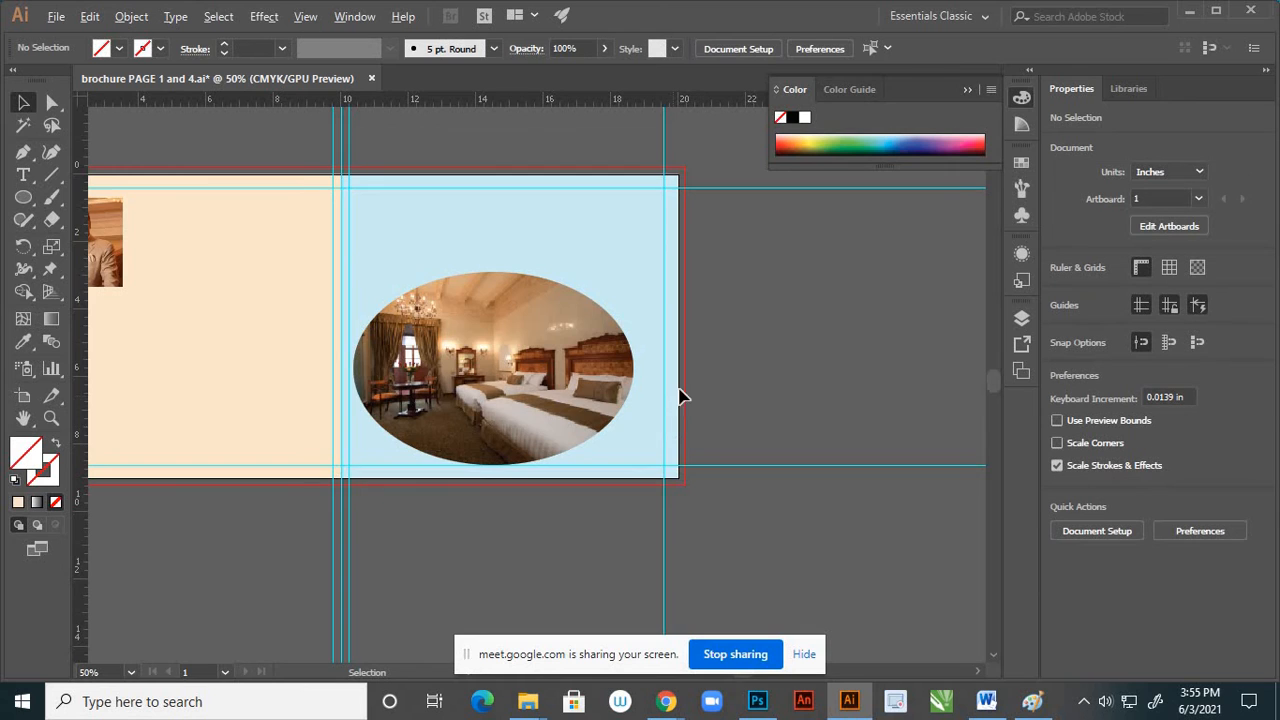
{"action": "scroll", "coordinate": [681, 400], "scroll_direction": "down", "scroll_amount": 2}
{"action": "scroll", "coordinate": [629, 414], "scroll_direction": "up", "scroll_amount": 1}
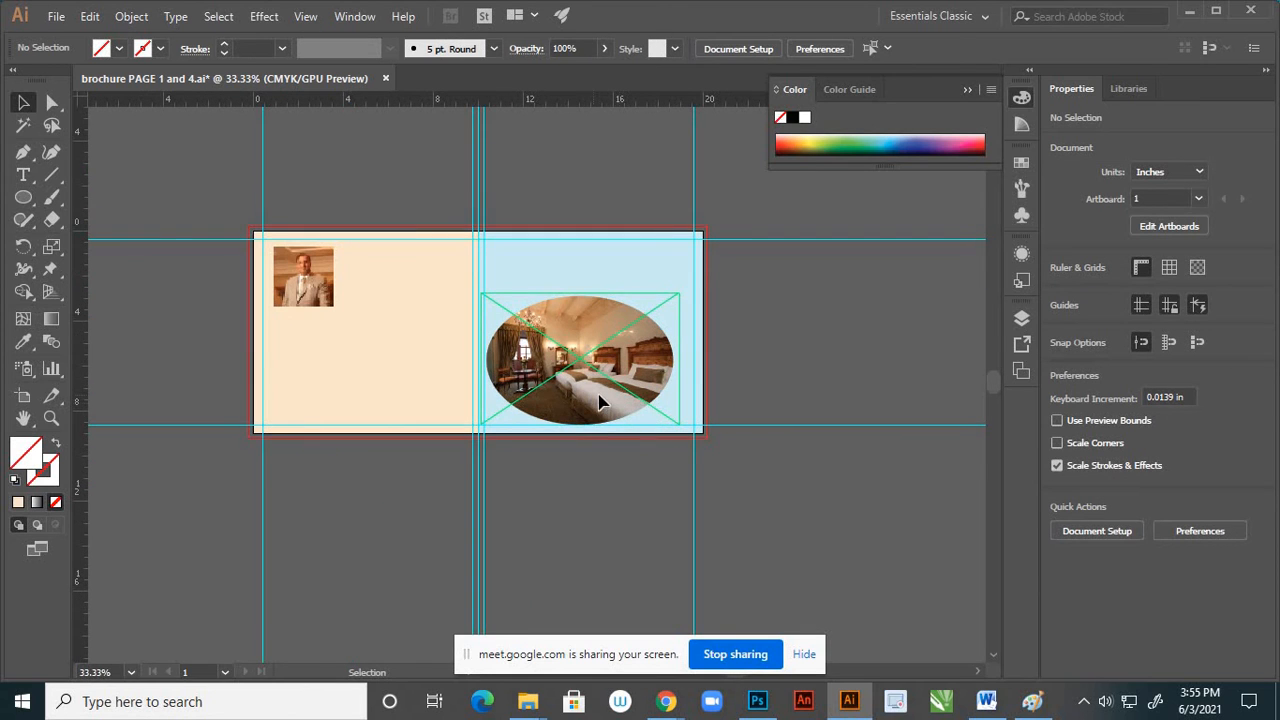
{"action": "left_click_drag", "start_coordinate": [600, 402], "coordinate": [620, 402]}
{"action": "left_click", "coordinate": [756, 413]}
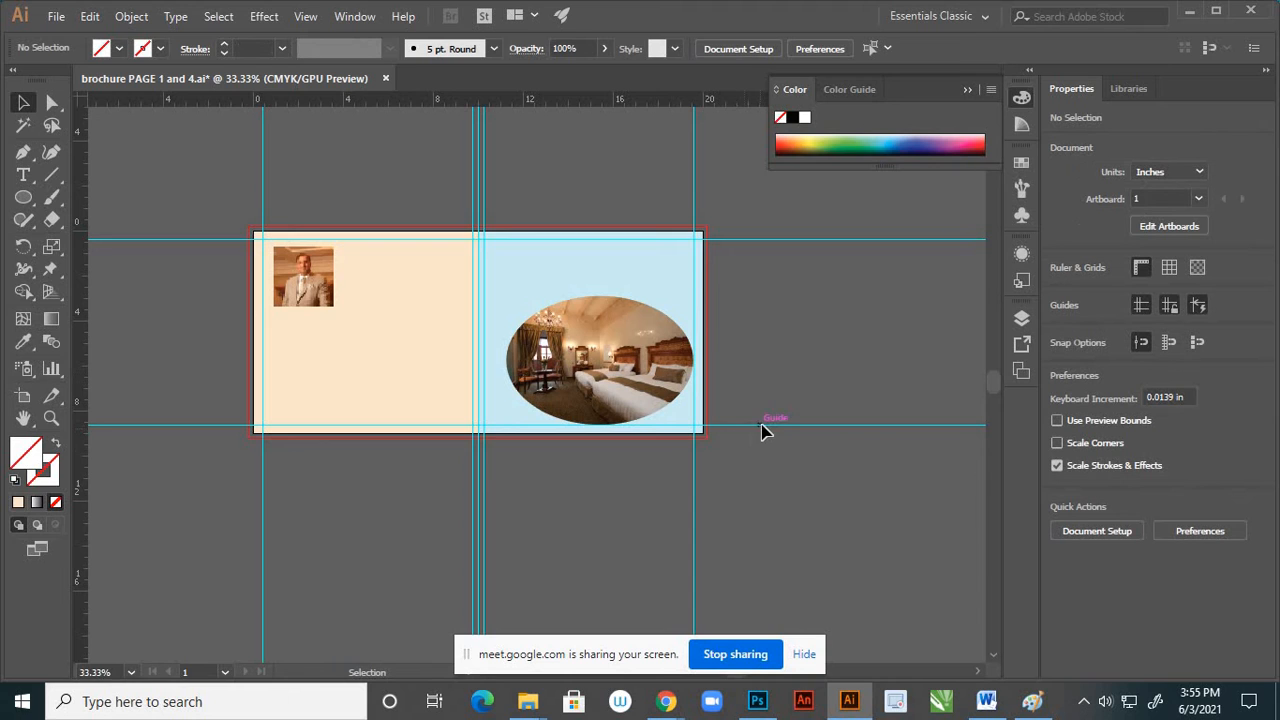
Shrink the reception desk photo to about 4.2 × 2.73 in and place it on the cream page below the portrait
{"action": "scroll", "coordinate": [762, 430], "scroll_direction": "down", "scroll_amount": 2}
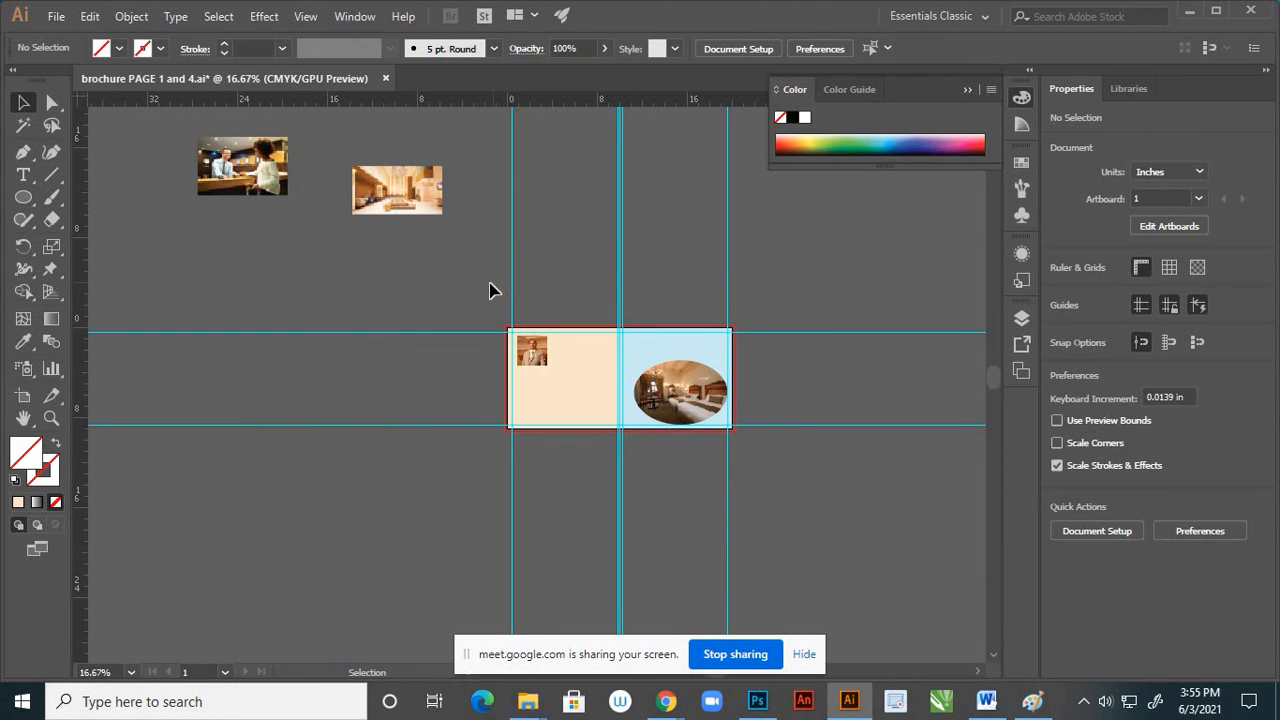
{"action": "left_click_drag", "start_coordinate": [270, 190], "coordinate": [447, 440]}
{"action": "scroll", "coordinate": [448, 445], "scroll_direction": "up", "scroll_amount": 2}
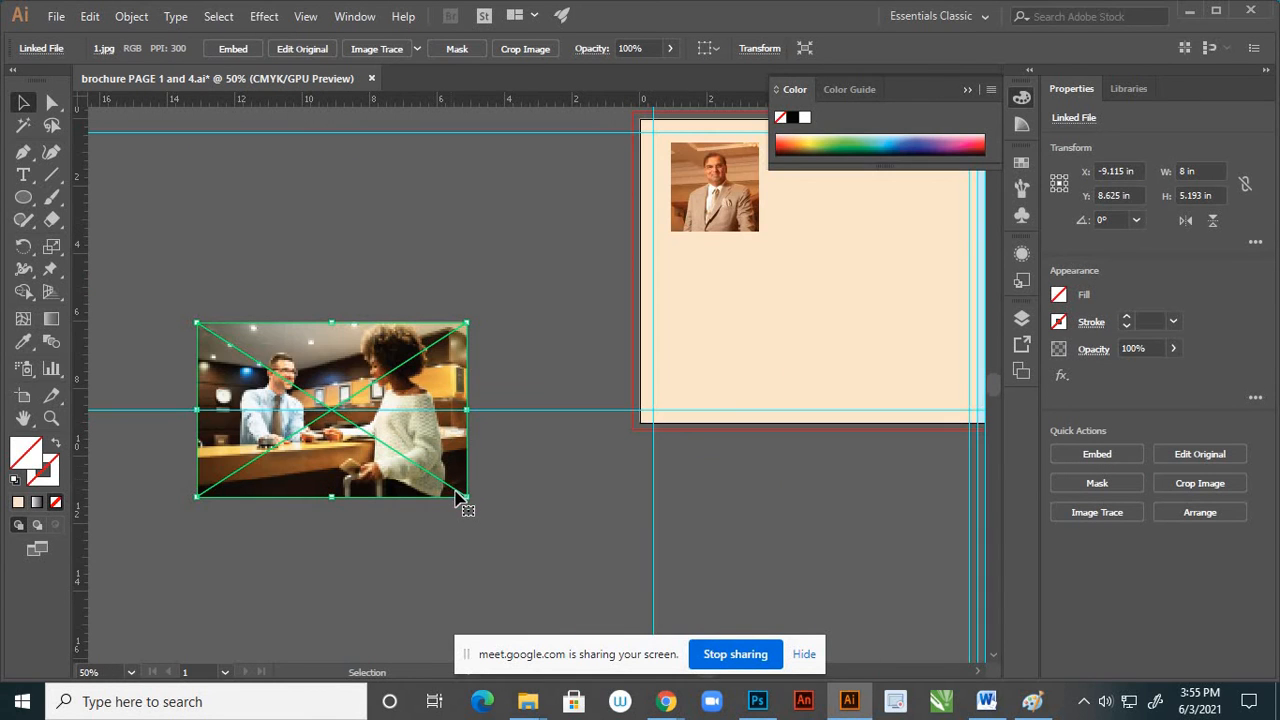
{"action": "left_click_drag", "start_coordinate": [470, 500], "coordinate": [404, 455]}
{"action": "left_click_drag", "start_coordinate": [333, 410], "coordinate": [750, 348]}
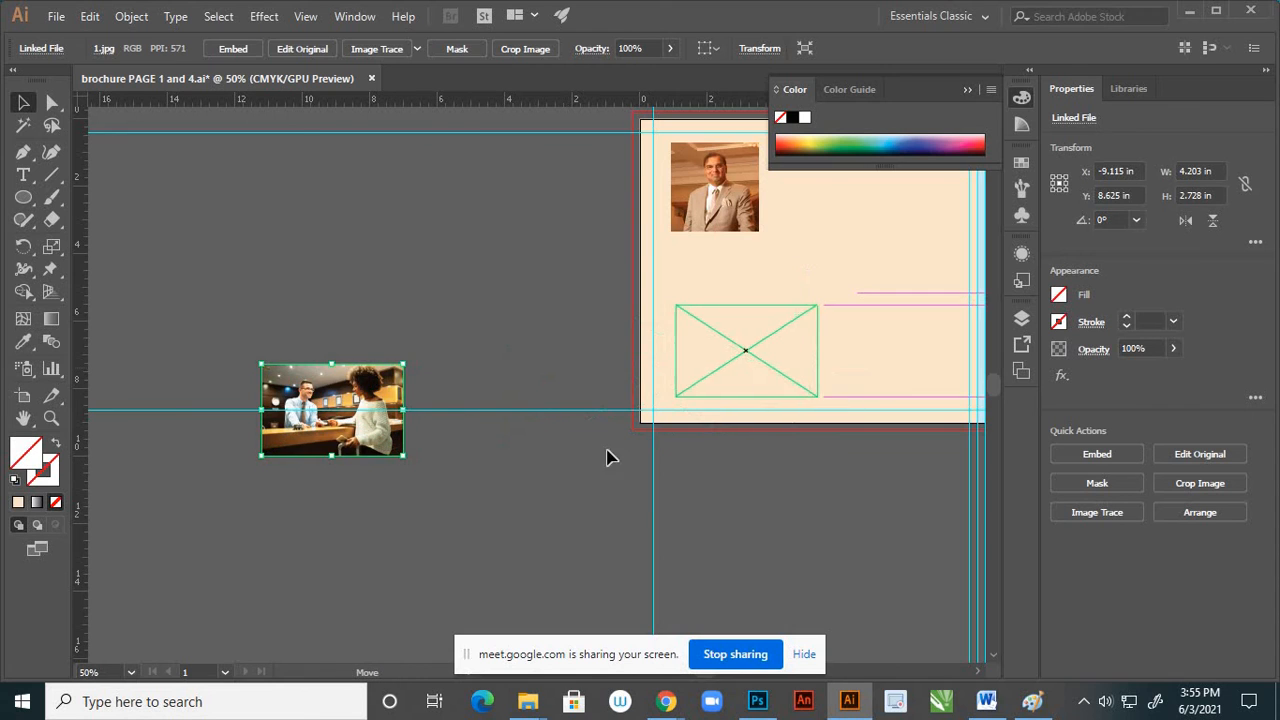
{"action": "left_click", "coordinate": [457, 486]}
Enlarge the reception desk photo to about 5.59 × 3.63 in around its centre
{"action": "scroll", "coordinate": [429, 437], "scroll_direction": "down", "scroll_amount": 2}
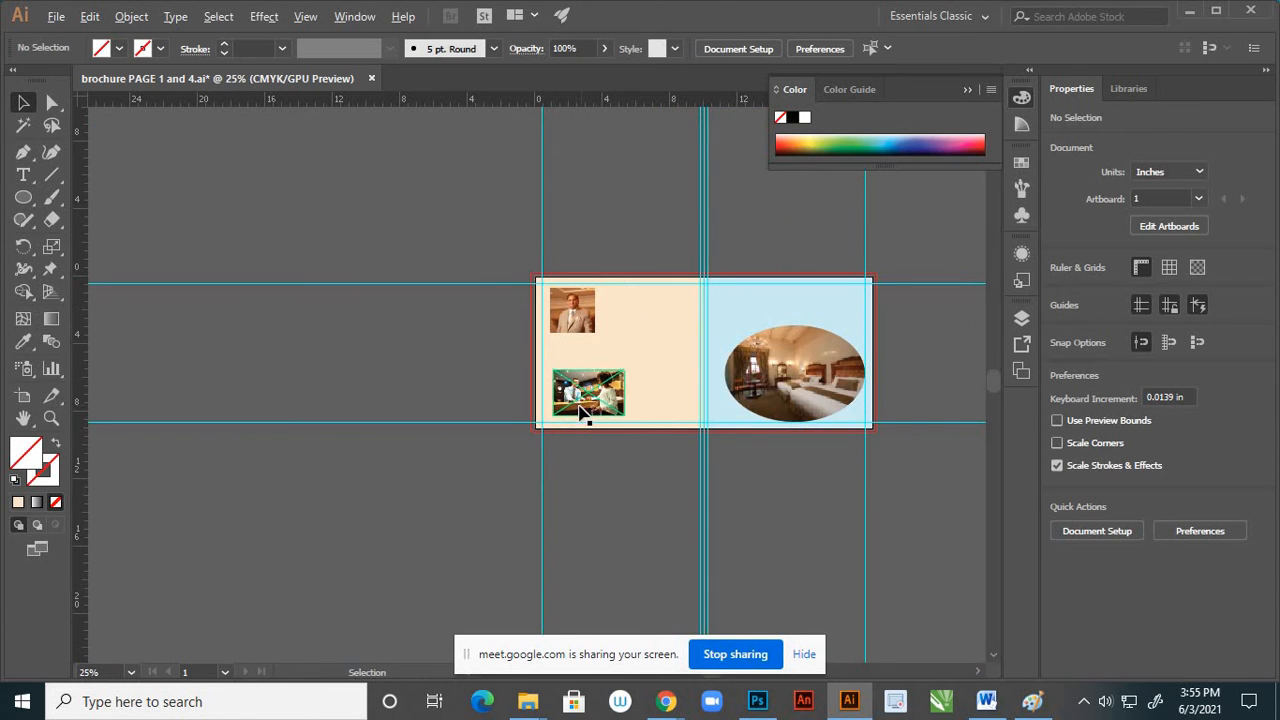
{"action": "scroll", "coordinate": [586, 414], "scroll_direction": "up", "scroll_amount": 2}
{"action": "left_click", "coordinate": [665, 346]}
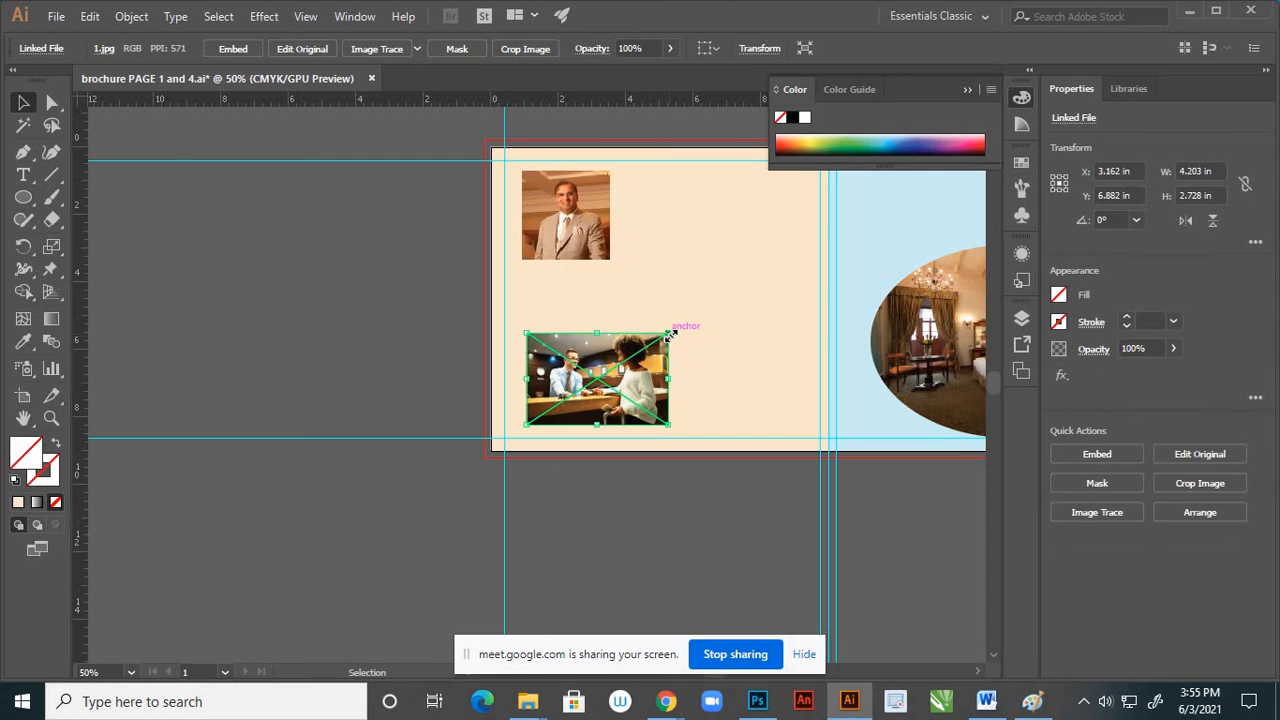
{"action": "left_click_drag", "start_coordinate": [669, 335], "coordinate": [692, 318]}
{"action": "scroll", "coordinate": [550, 440], "scroll_direction": "up", "scroll_amount": 1}
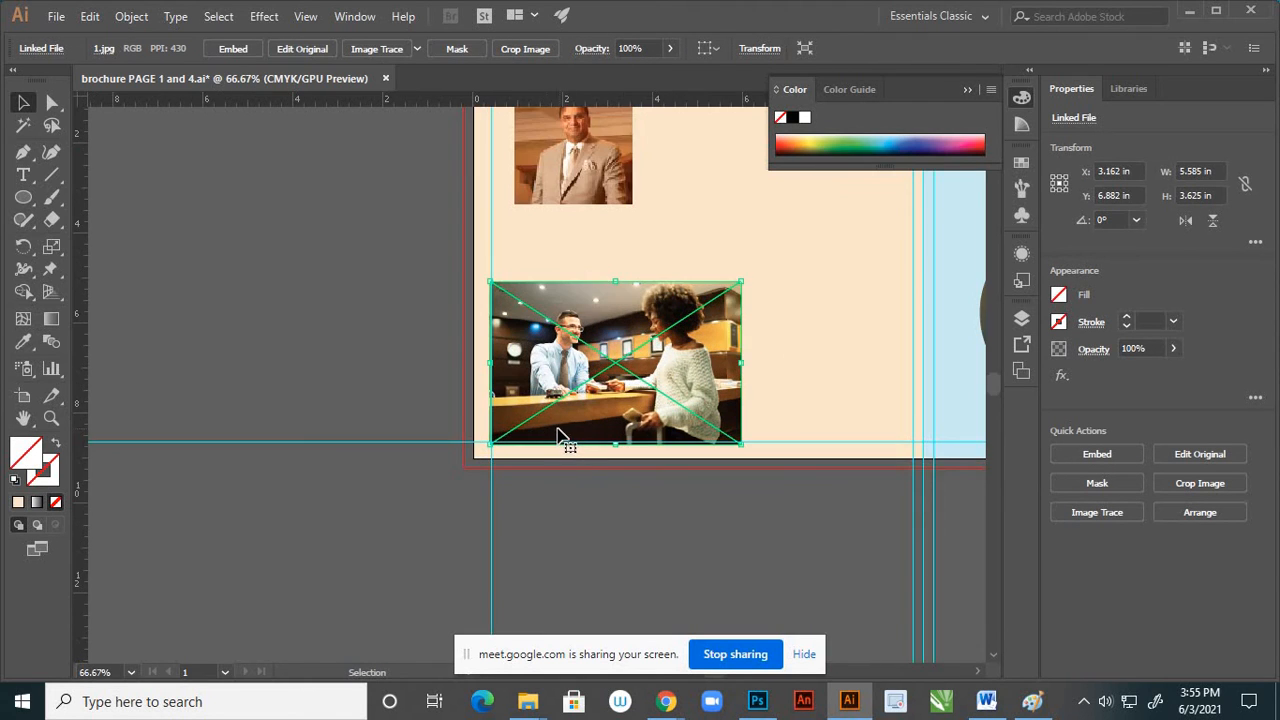
Nudge the reception desk photo onto the outer and lower margin guides, centred at X 3.19 in, Y 6.854 in
{"action": "scroll", "coordinate": [566, 422], "scroll_direction": "up", "scroll_amount": 2}
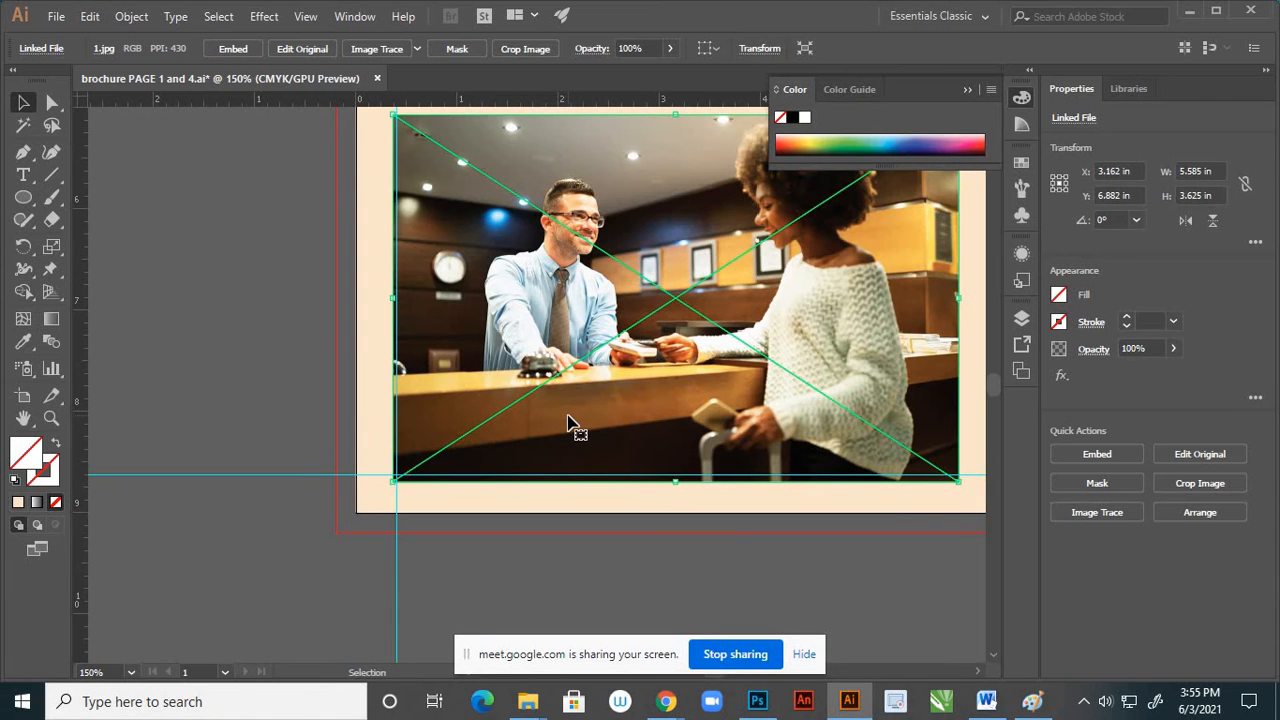
{"action": "key", "text": "Right"}
{"action": "key", "text": "Up"}
{"action": "key", "text": "Right"}
{"action": "key", "text": "Up"}
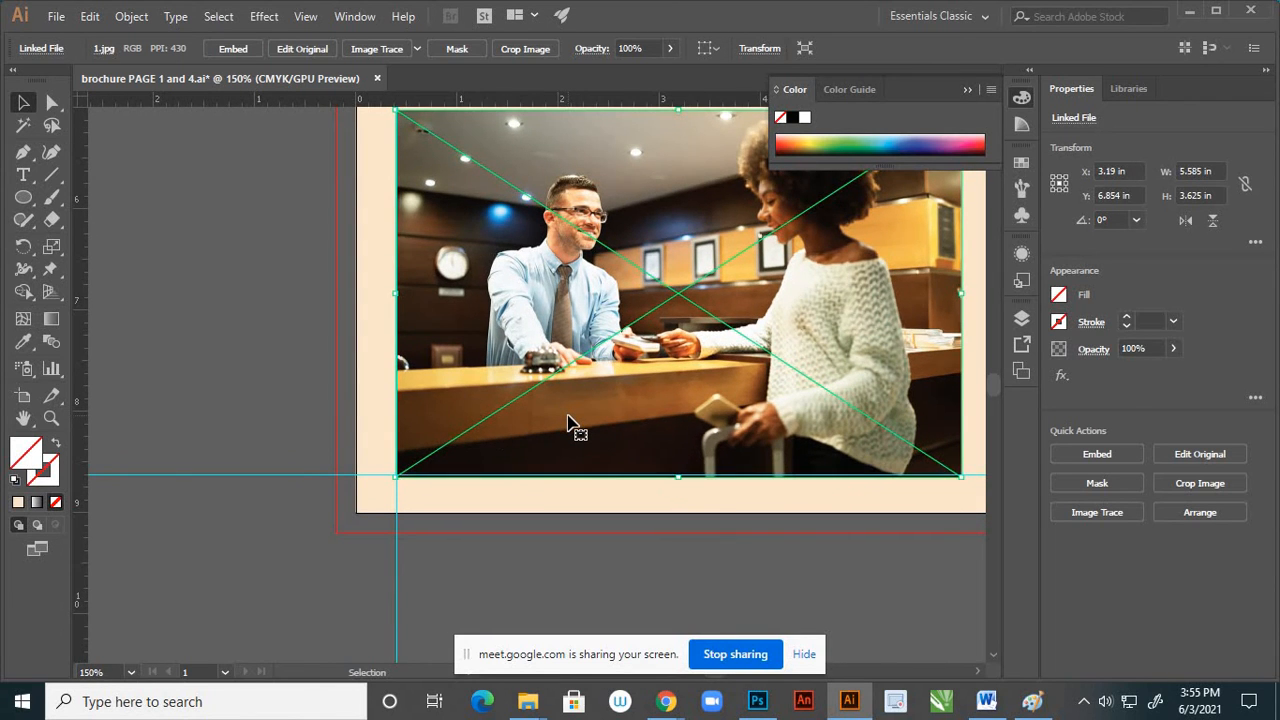
{"action": "left_click", "coordinate": [220, 509]}
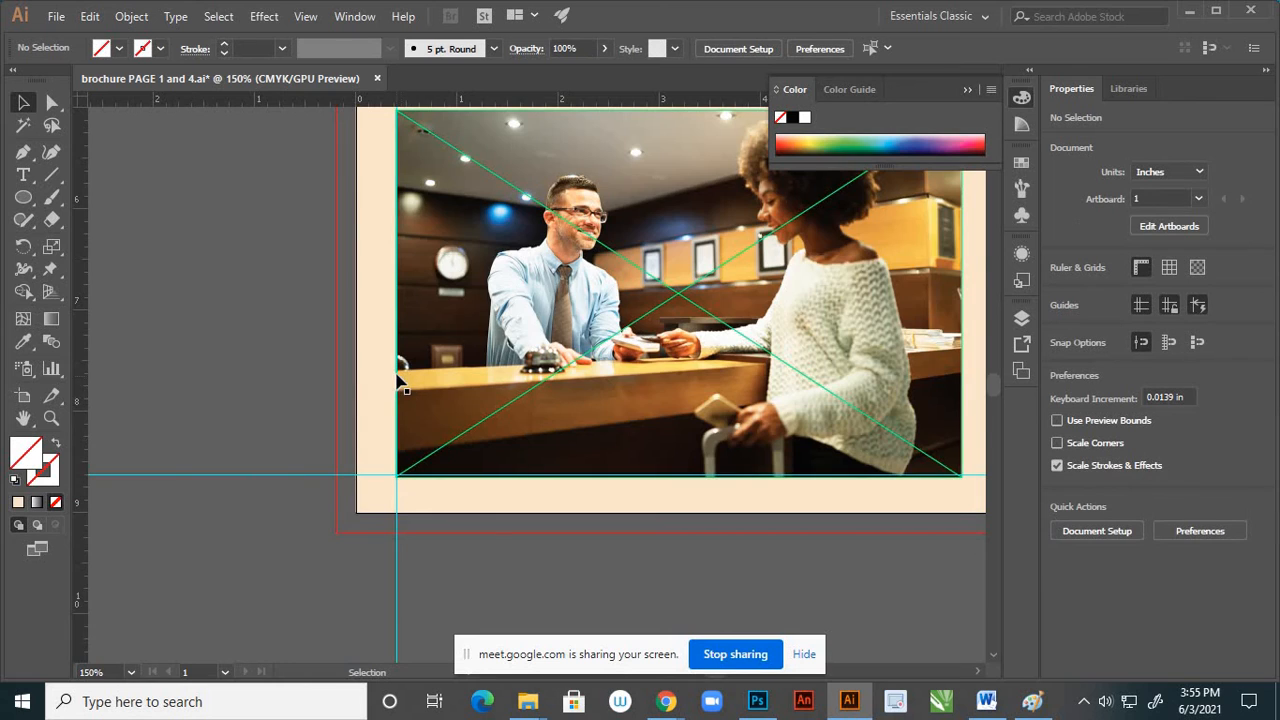
Shrink the hotel lobby photo to about 4.98 × 2.67 in and place it just below the reception desk photo, outside the page
{"action": "scroll", "coordinate": [398, 380], "scroll_direction": "down", "scroll_amount": 3}
{"action": "scroll", "coordinate": [426, 452], "scroll_direction": "down", "scroll_amount": 2}
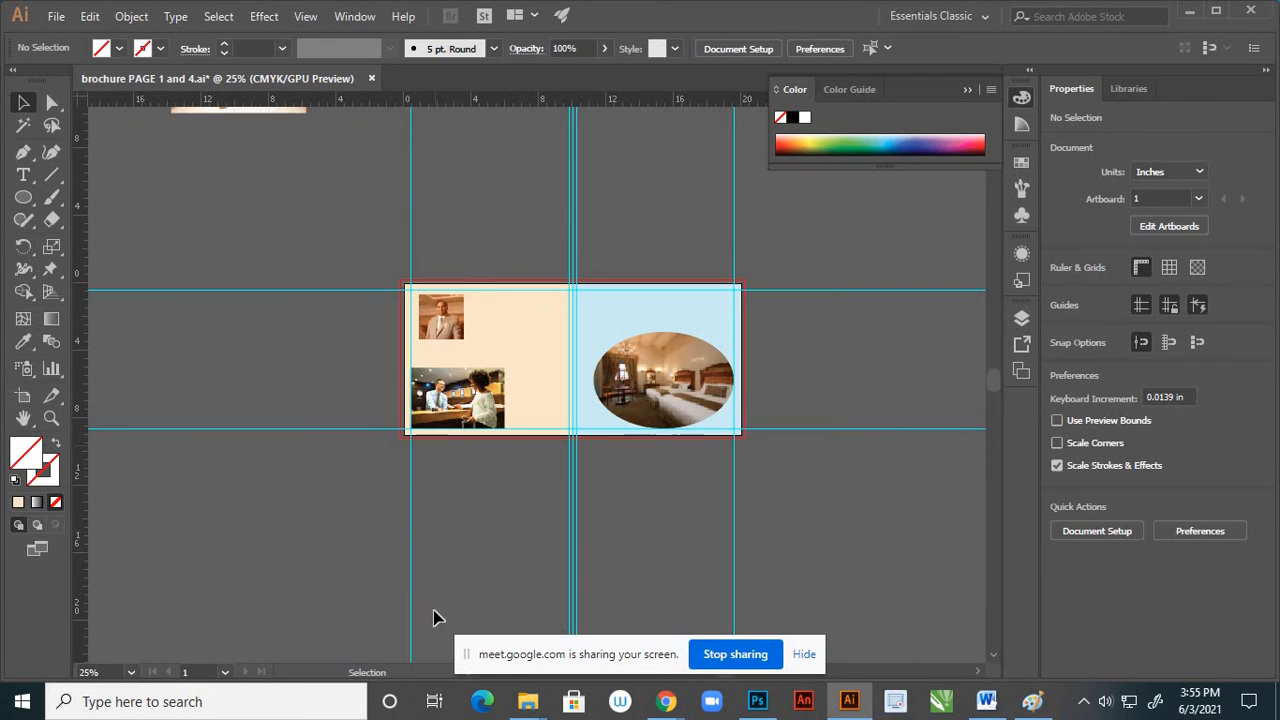
{"action": "scroll", "coordinate": [524, 463], "scroll_direction": "down", "scroll_amount": 1}
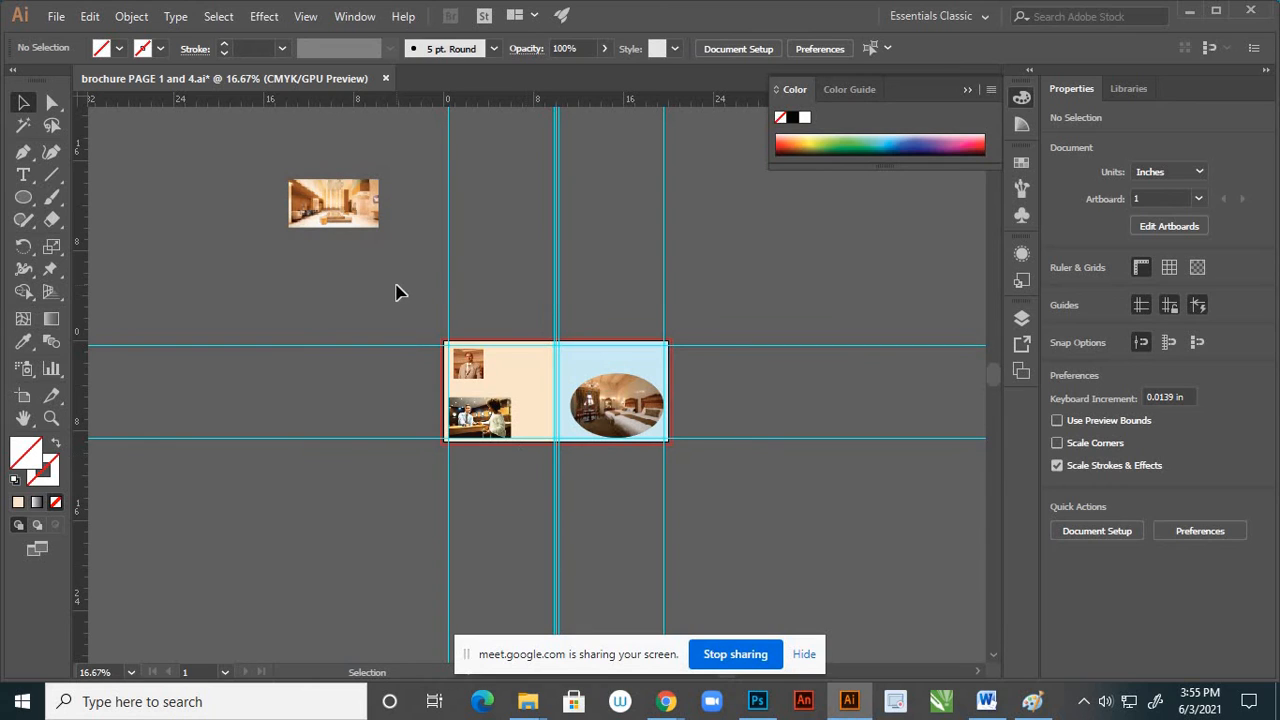
{"action": "left_click", "coordinate": [366, 200]}
{"action": "left_click_drag", "start_coordinate": [375, 225], "coordinate": [397, 451]}
{"action": "scroll", "coordinate": [397, 451], "scroll_direction": "up", "scroll_amount": 3}
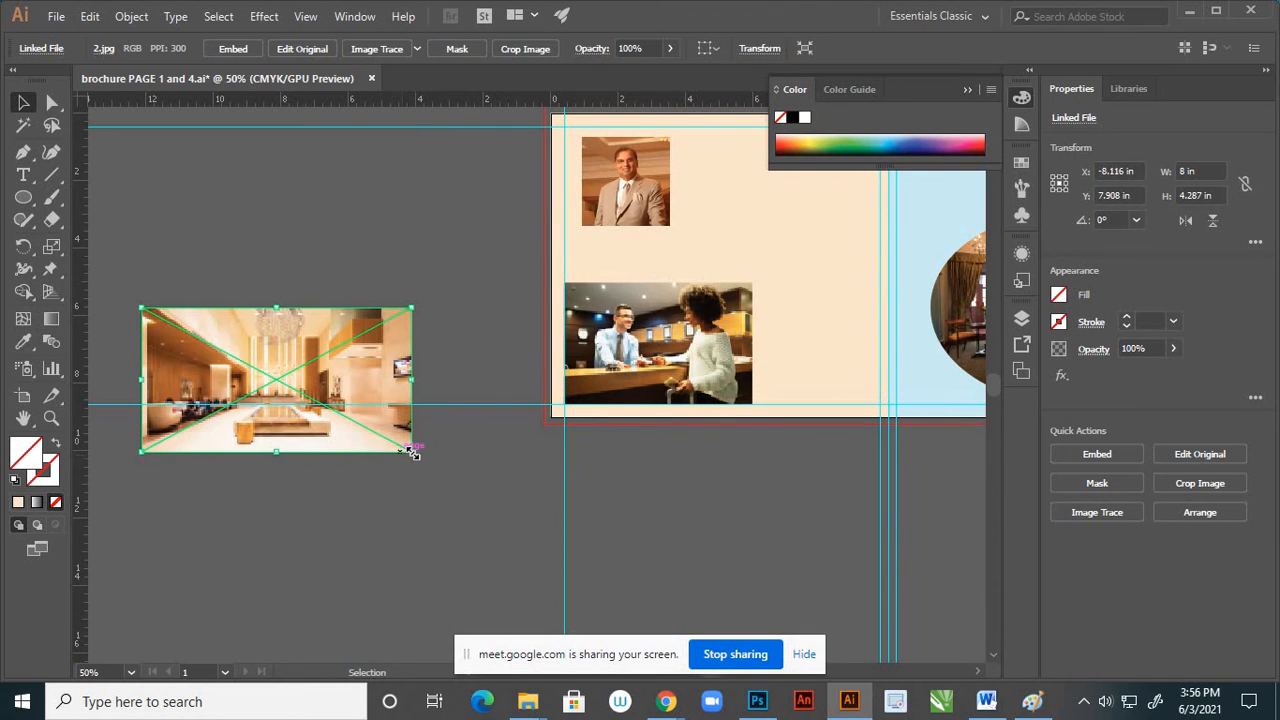
{"action": "left_click_drag", "start_coordinate": [414, 453], "coordinate": [708, 498]}
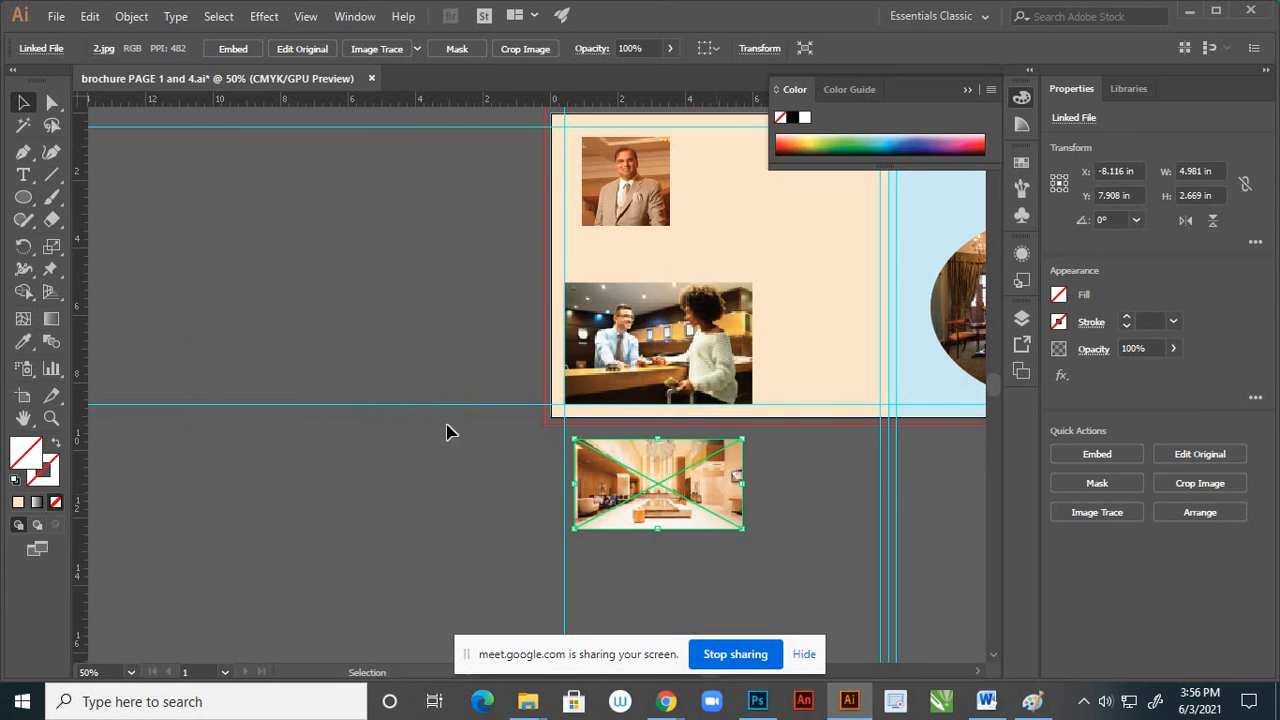
Move the lobby photo onto the cream page beside the reception desk photo and shrink it to about 3.35 × 1.8 in
{"action": "scroll", "coordinate": [430, 425], "scroll_direction": "down", "scroll_amount": 2}
{"action": "scroll", "coordinate": [567, 447], "scroll_direction": "up", "scroll_amount": 1}
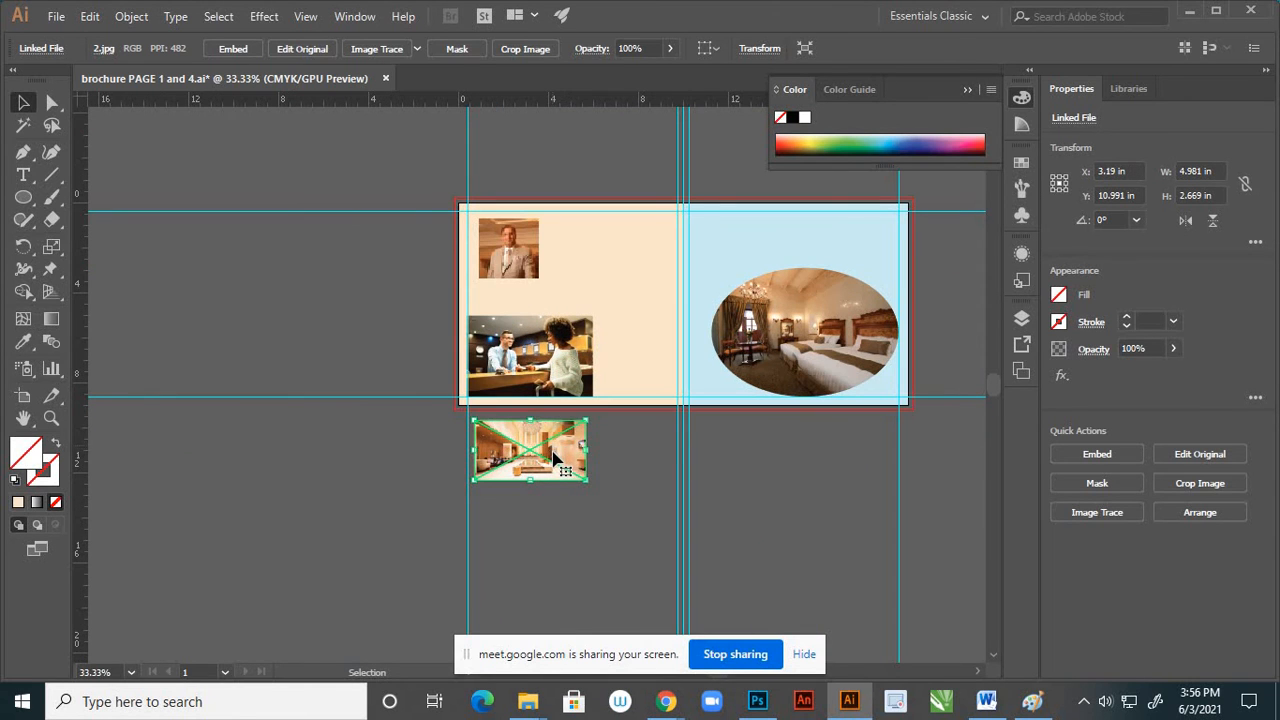
{"action": "left_click_drag", "start_coordinate": [566, 455], "coordinate": [669, 285]}
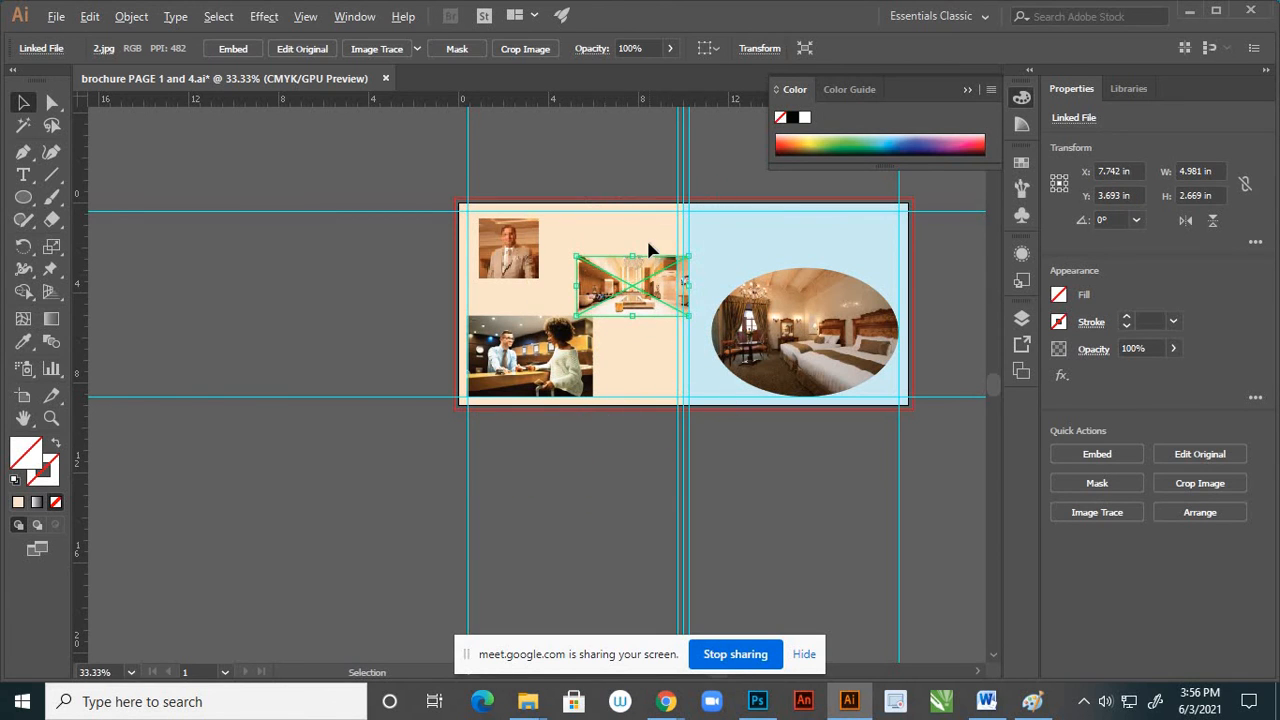
{"action": "scroll", "coordinate": [650, 258], "scroll_direction": "up", "scroll_amount": 3}
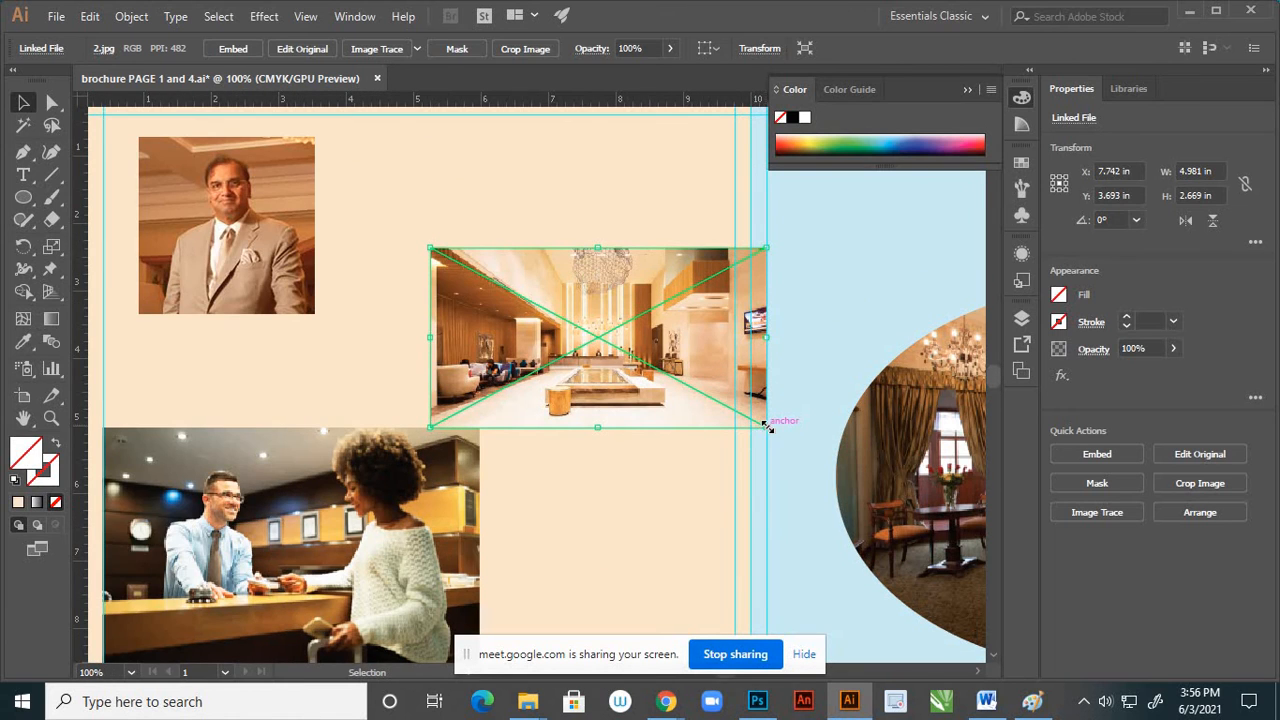
{"action": "left_click_drag", "start_coordinate": [766, 425], "coordinate": [631, 408]}
{"action": "scroll", "coordinate": [650, 373], "scroll_direction": "down", "scroll_amount": 2}
{"action": "left_click", "coordinate": [613, 549]}
{"action": "scroll", "coordinate": [637, 385], "scroll_direction": "down", "scroll_amount": 2}
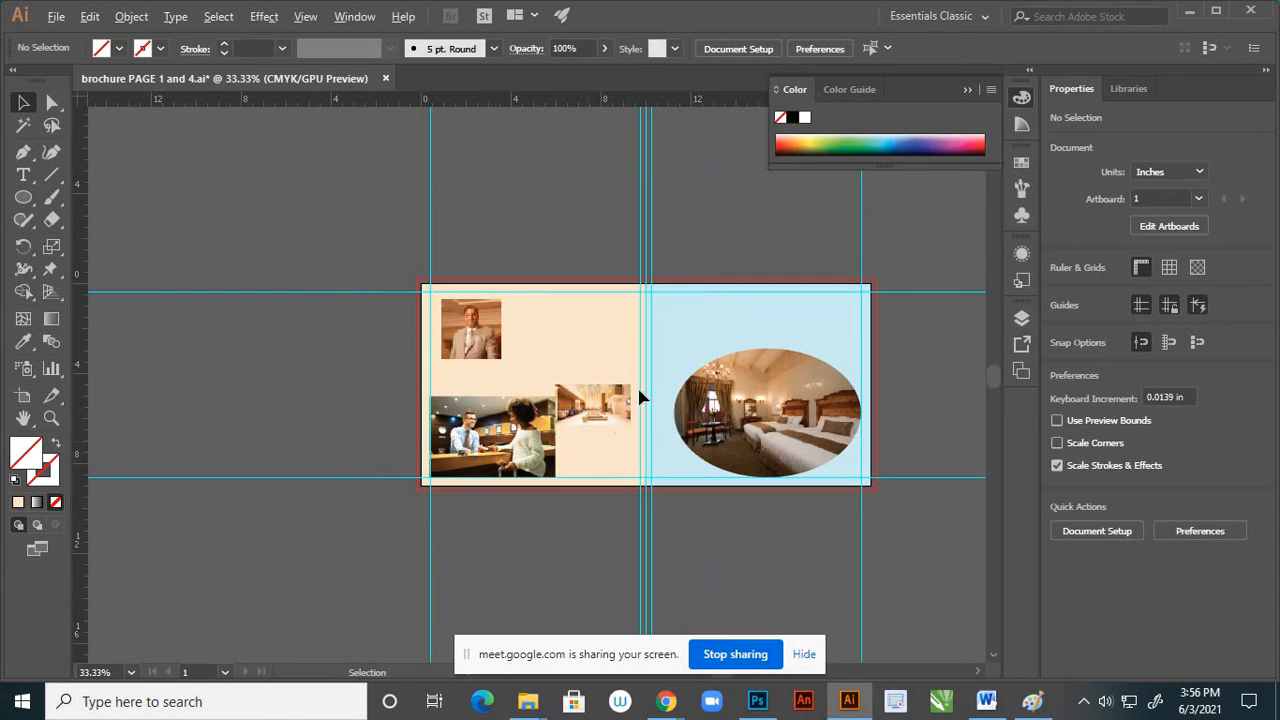
Enlarge the lobby photo until it spans from the reception desk photo to the edge of the blue page
{"action": "scroll", "coordinate": [632, 400], "scroll_direction": "up", "scroll_amount": 3}
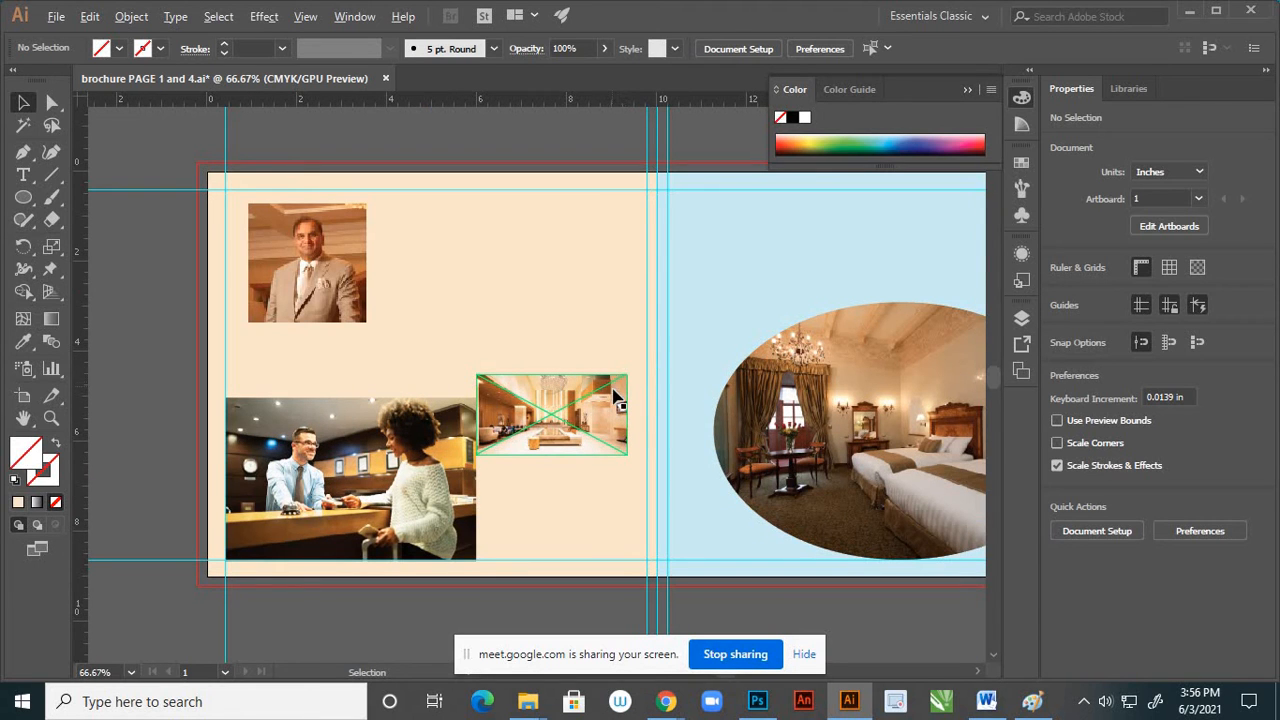
{"action": "left_click", "coordinate": [620, 398]}
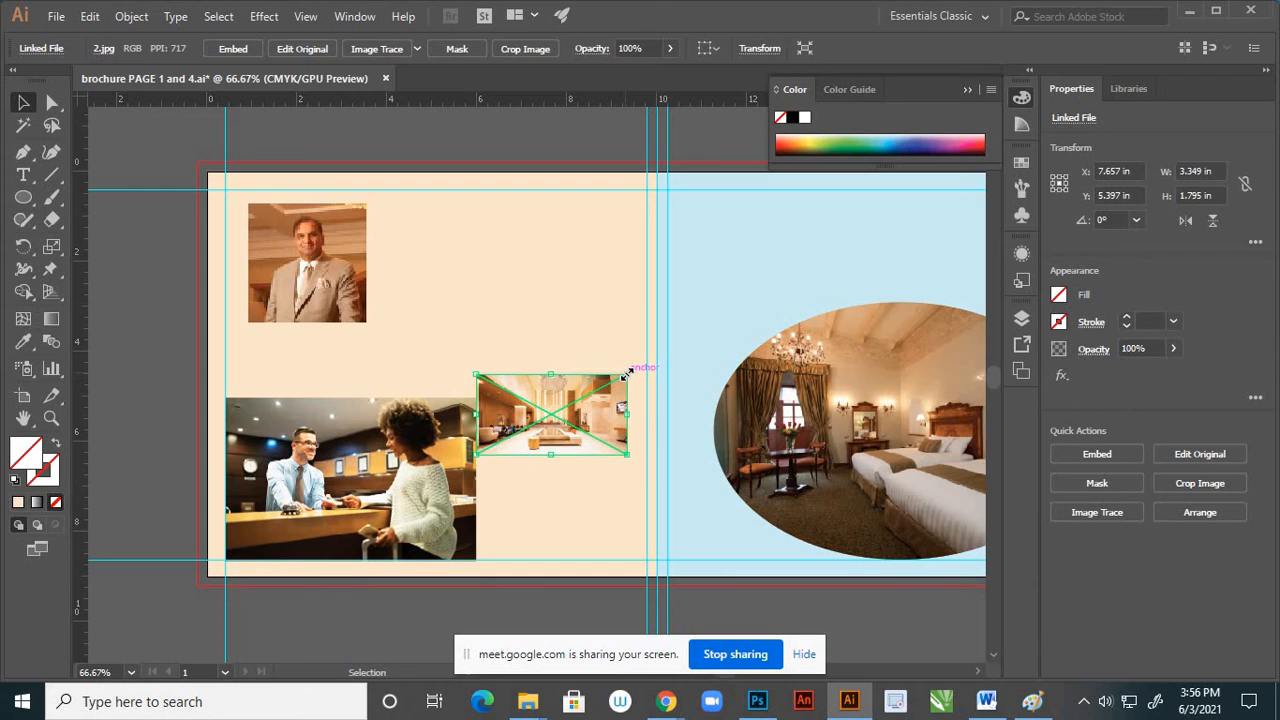
{"action": "left_click_drag", "start_coordinate": [625, 373], "coordinate": [657, 343]}
{"action": "left_click", "coordinate": [584, 252]}
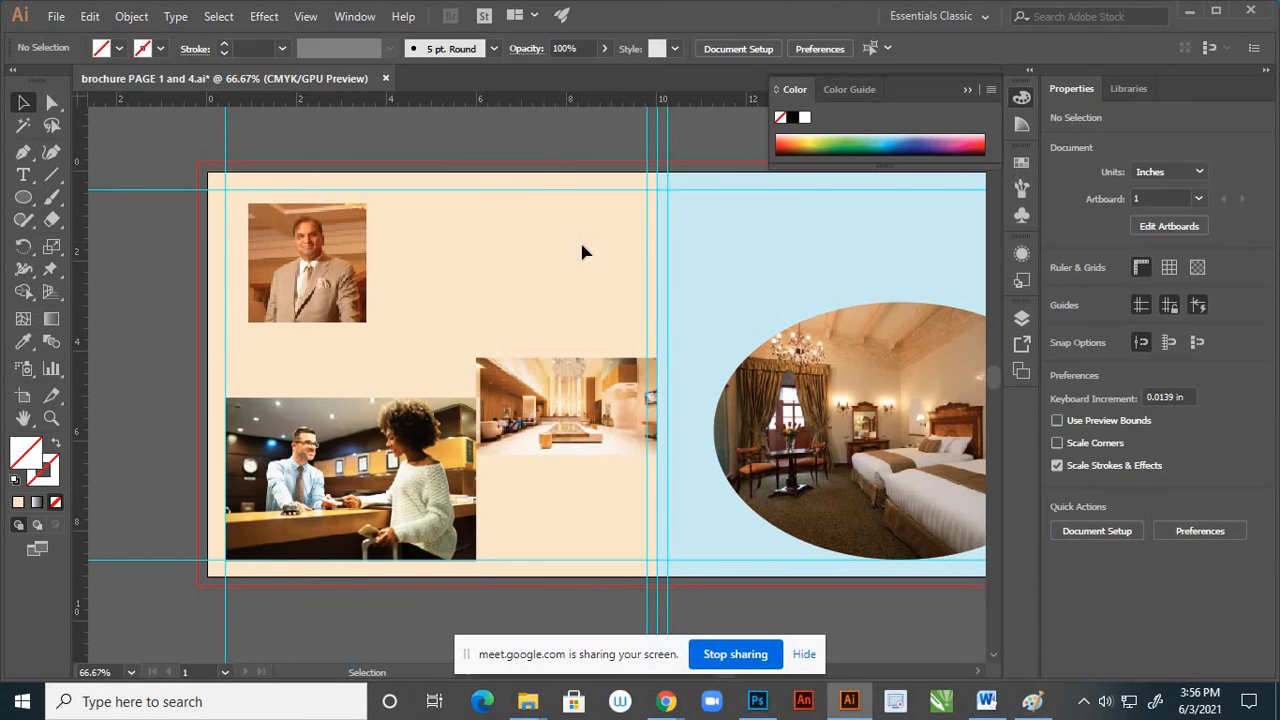
{"action": "scroll", "coordinate": [648, 290], "scroll_direction": "down", "scroll_amount": 2}
{"action": "scroll", "coordinate": [583, 346], "scroll_direction": "up", "scroll_amount": 5}
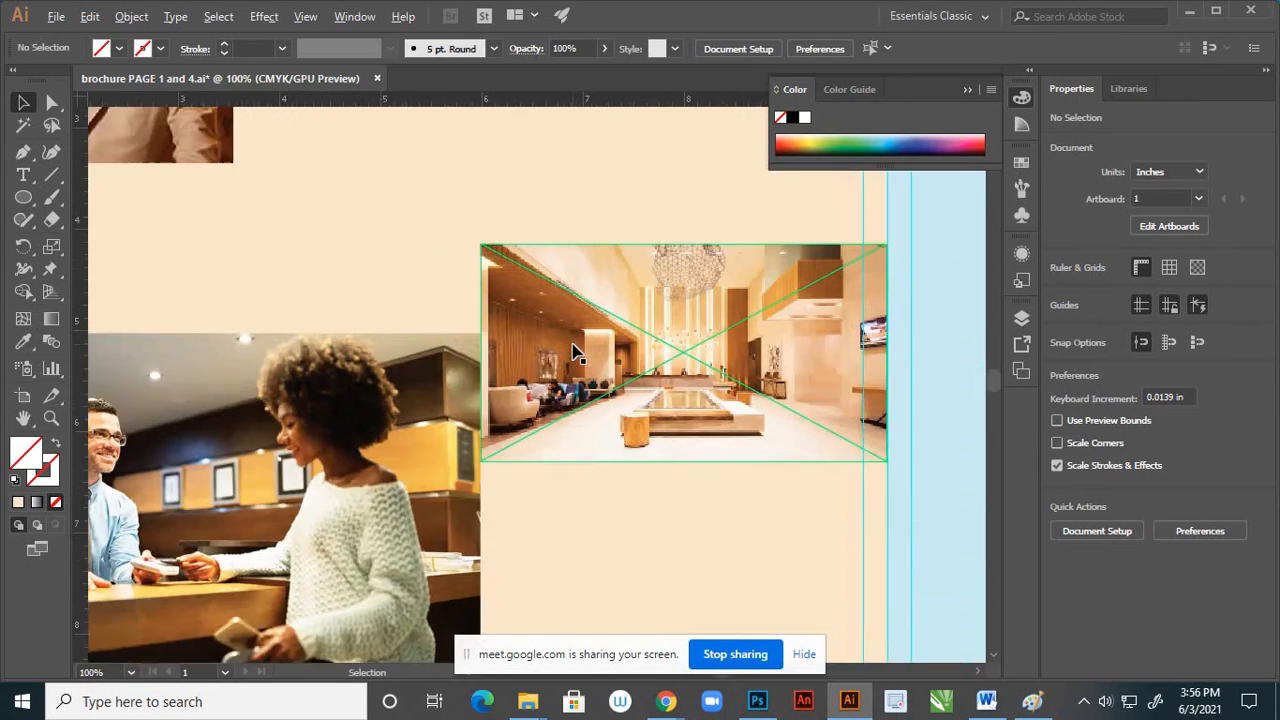
{"action": "scroll", "coordinate": [600, 325], "scroll_direction": "down", "scroll_amount": 3}
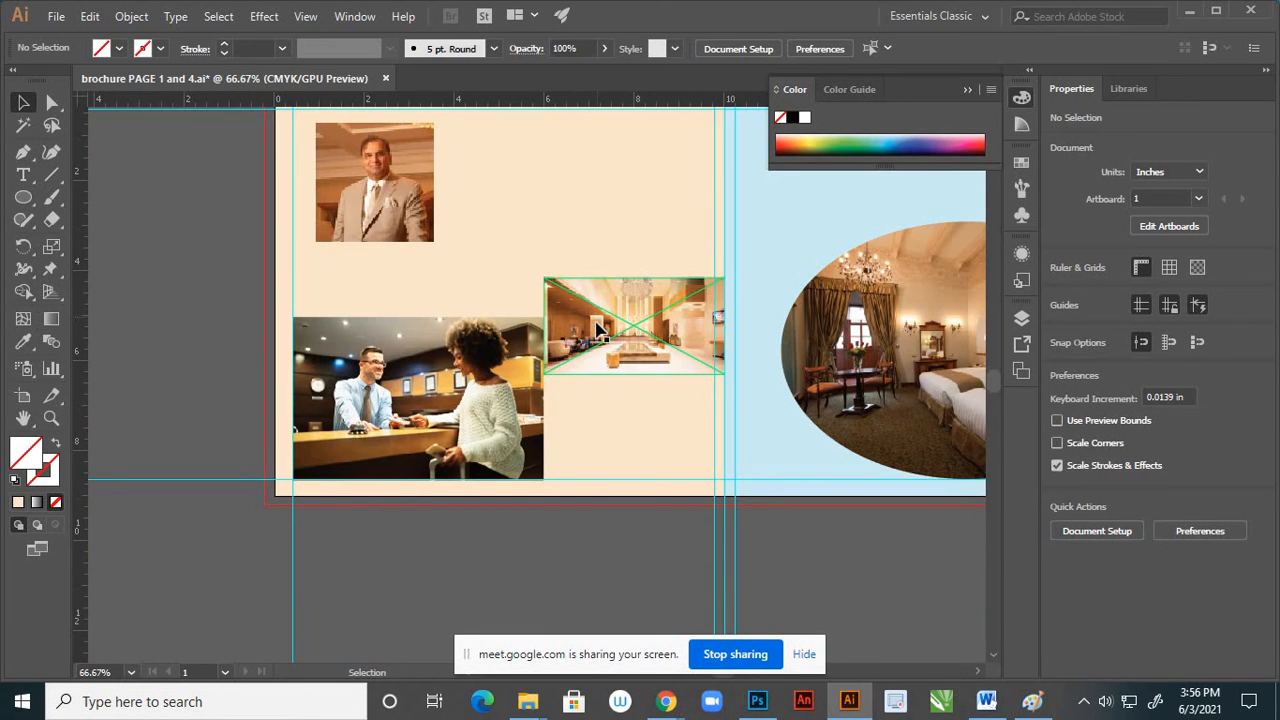
{"action": "scroll", "coordinate": [597, 330], "scroll_direction": "down", "scroll_amount": 3}
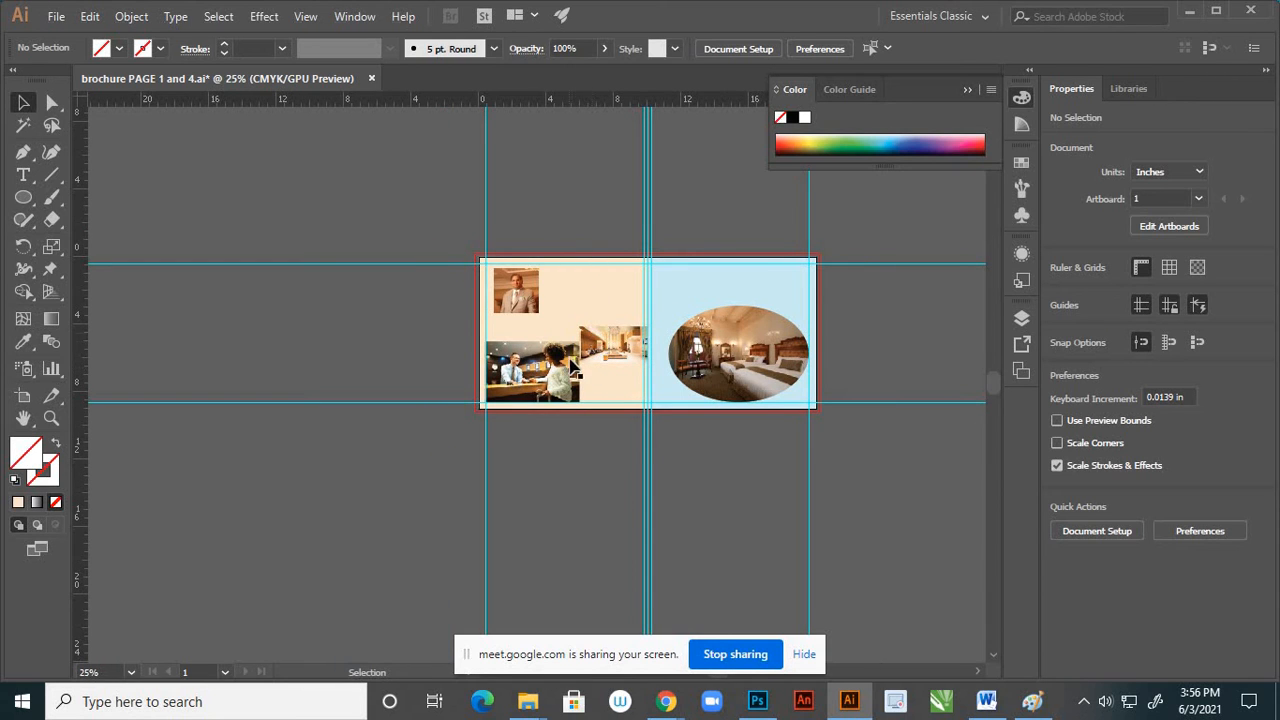
{"action": "scroll", "coordinate": [601, 297], "scroll_direction": "up", "scroll_amount": 2}
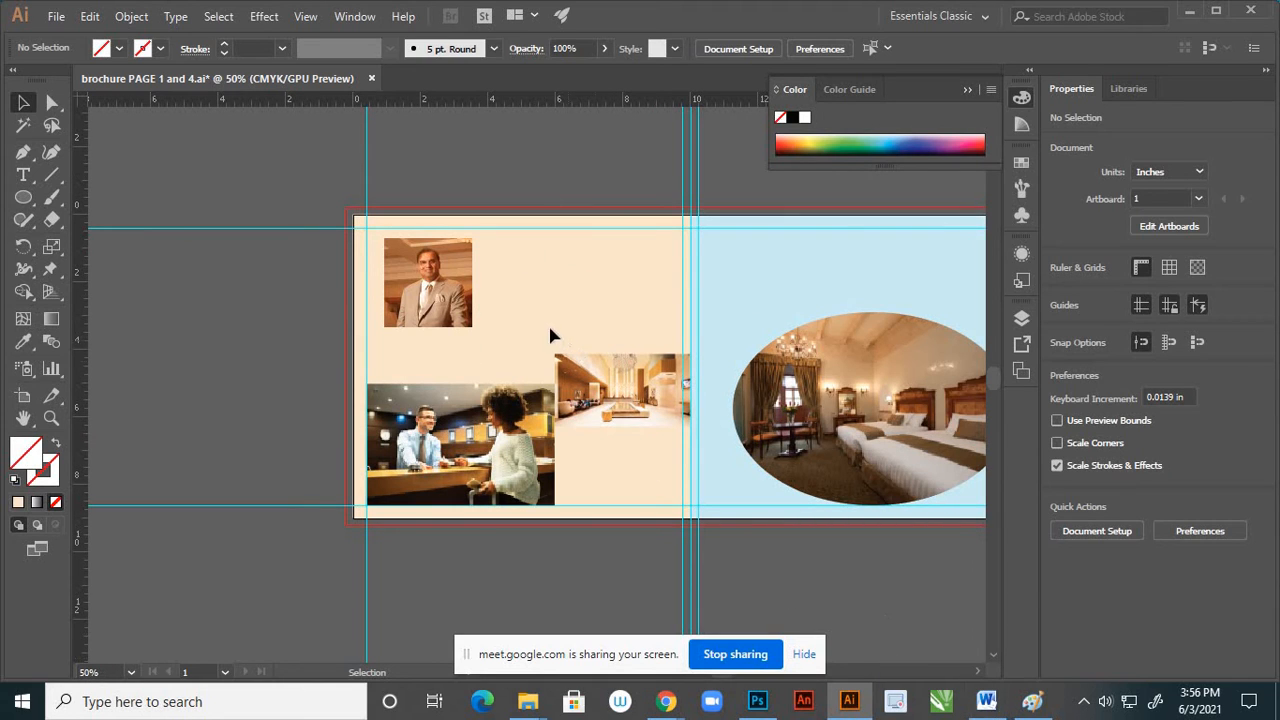
Switch to the Word document and copy the hotel paragraph from "Situated in Hyderabad" through "public areas"
{"action": "left_click", "coordinate": [988, 706]}
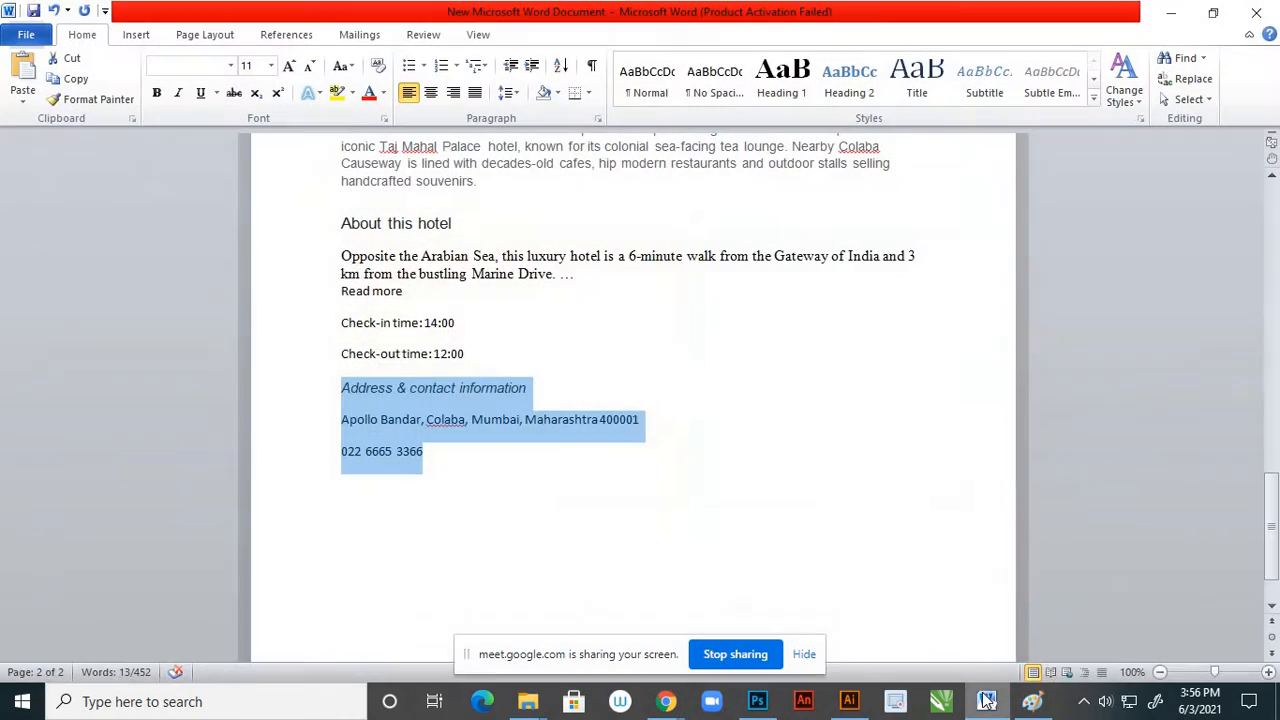
{"action": "scroll", "coordinate": [760, 450], "scroll_direction": "up", "scroll_amount": 9}
{"action": "scroll", "coordinate": [762, 450], "scroll_direction": "up", "scroll_amount": 15}
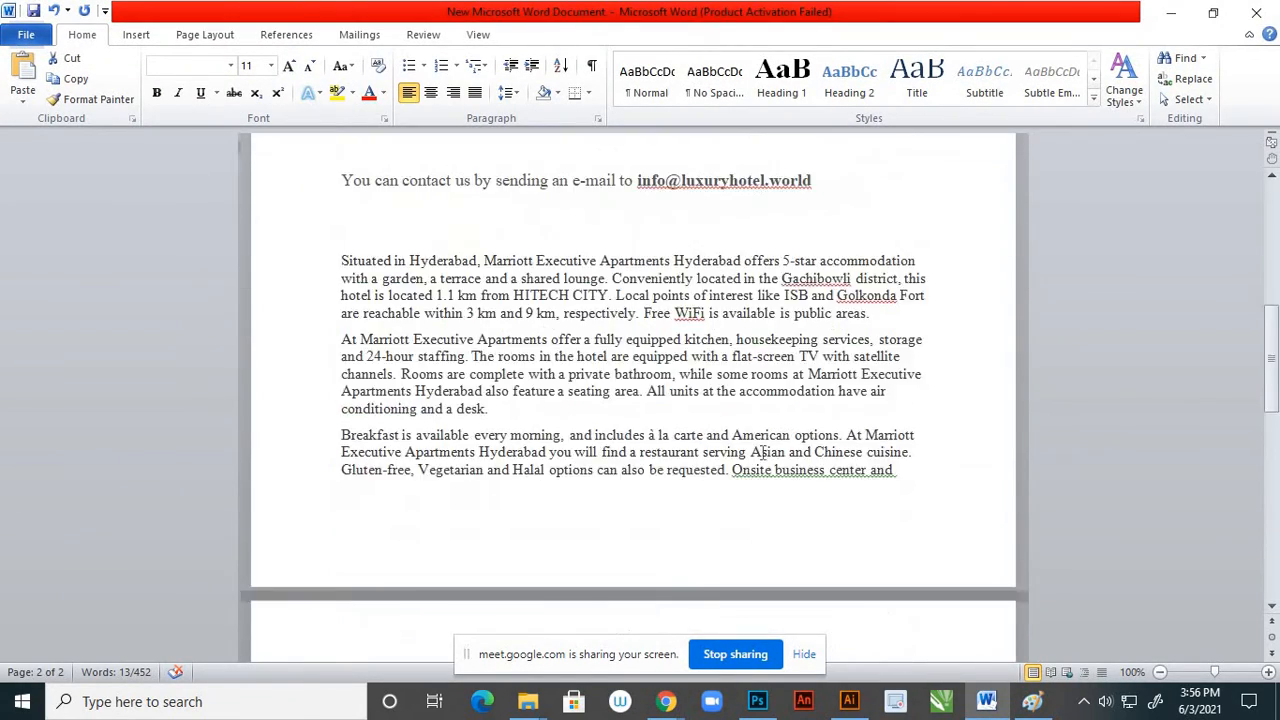
{"action": "scroll", "coordinate": [751, 457], "scroll_direction": "down", "scroll_amount": 4}
{"action": "scroll", "coordinate": [751, 459], "scroll_direction": "down", "scroll_amount": 4}
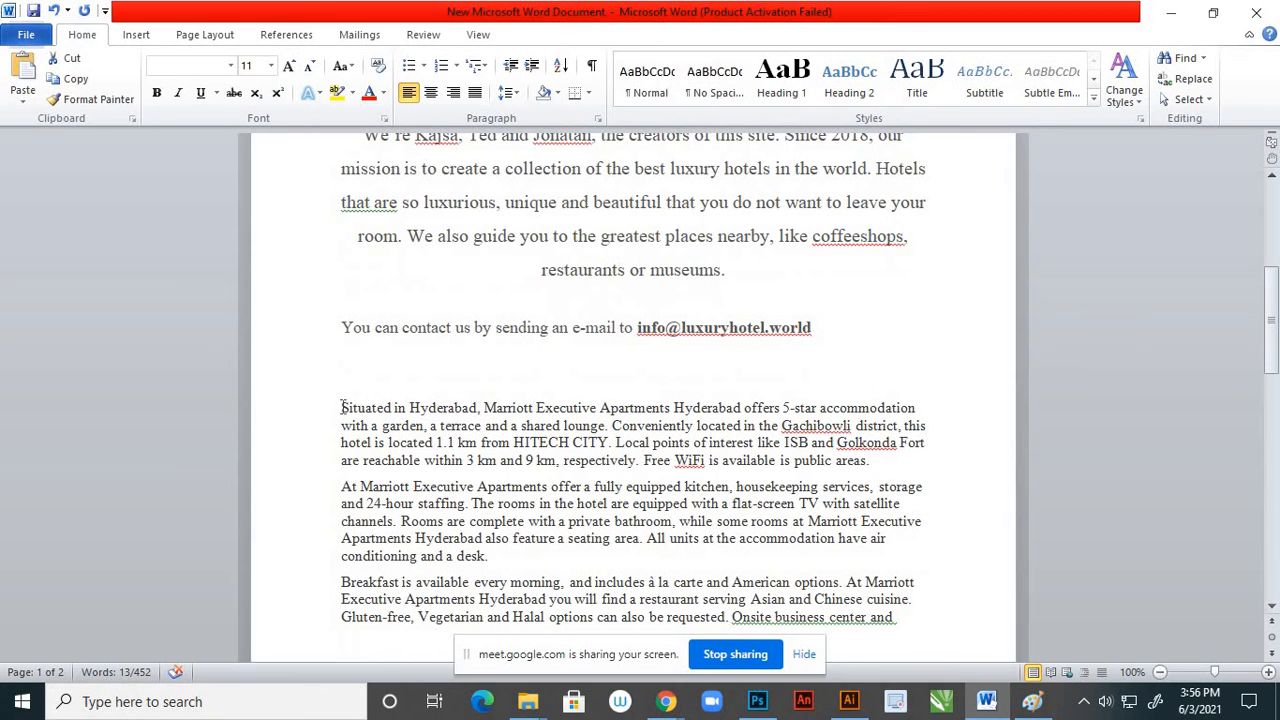
{"action": "left_click_drag", "start_coordinate": [343, 407], "coordinate": [869, 476]}
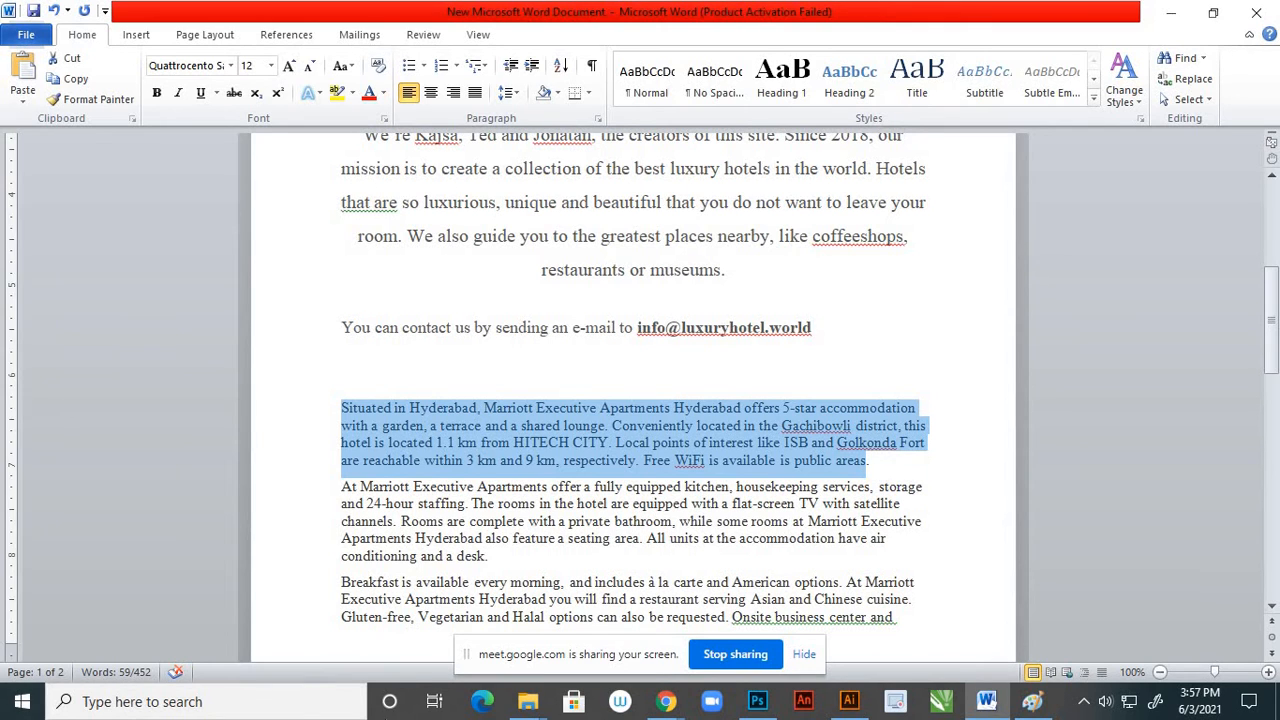
Return to Illustrator and paste the copied Hyderabad paragraph as point text on the cream page, beside the portrait
{"action": "left_click", "coordinate": [858, 708]}
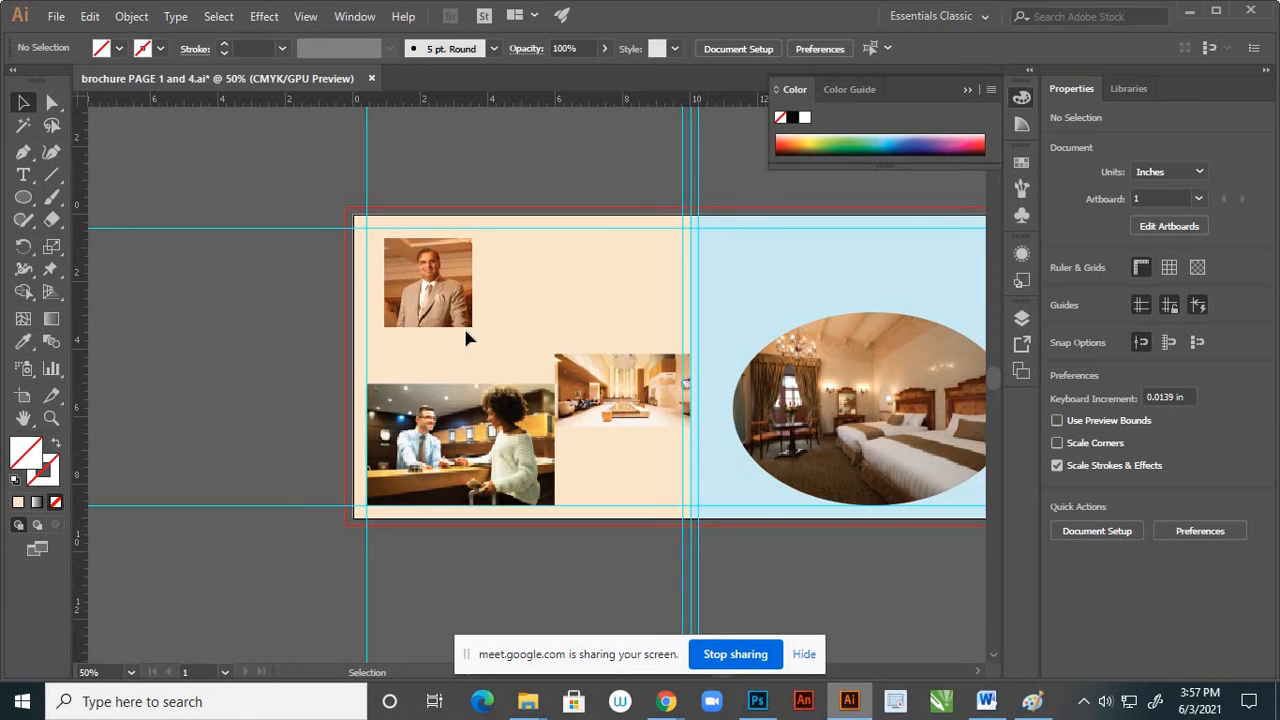
{"action": "left_click", "coordinate": [31, 176]}
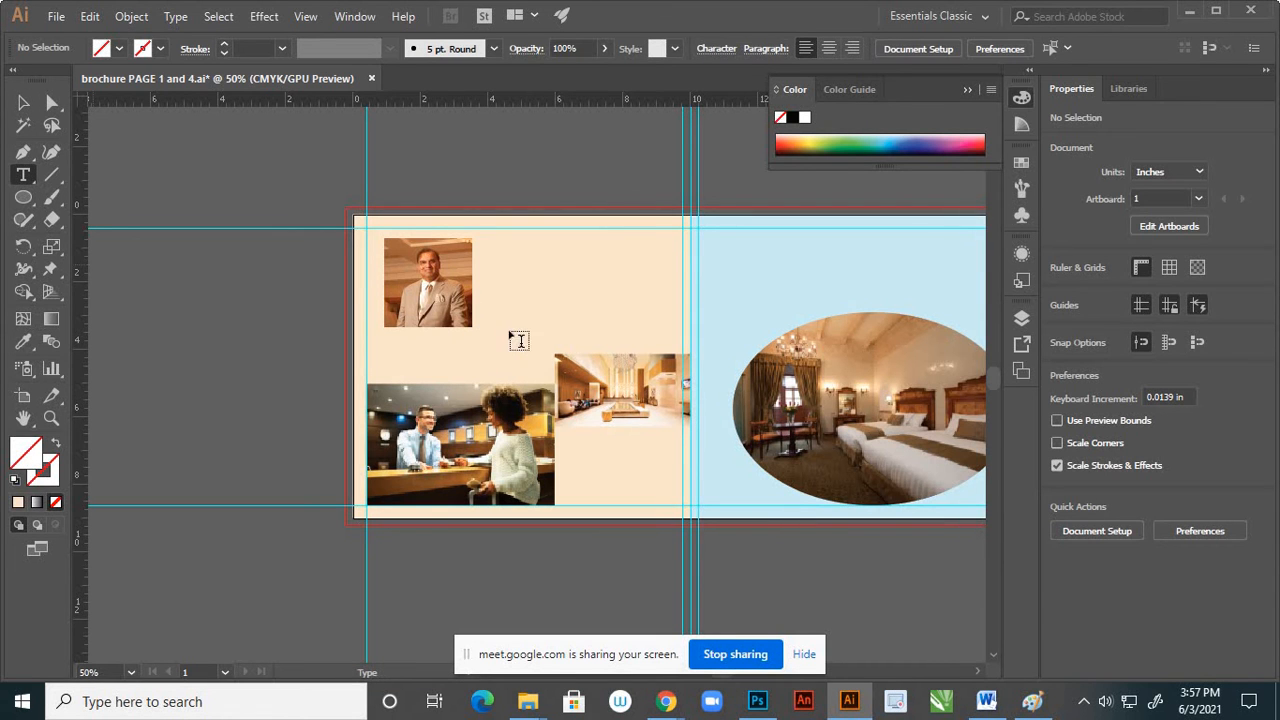
{"action": "left_click", "coordinate": [521, 249]}
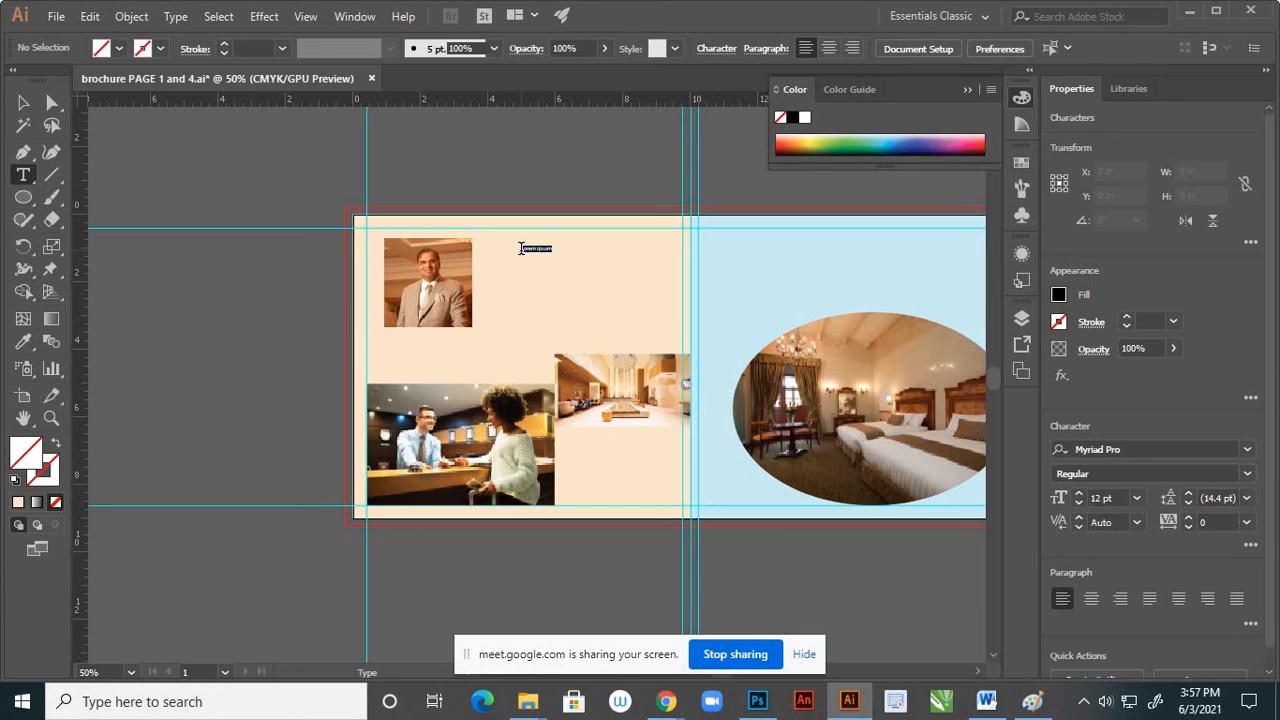
{"action": "key", "text": "ctrl+v"}
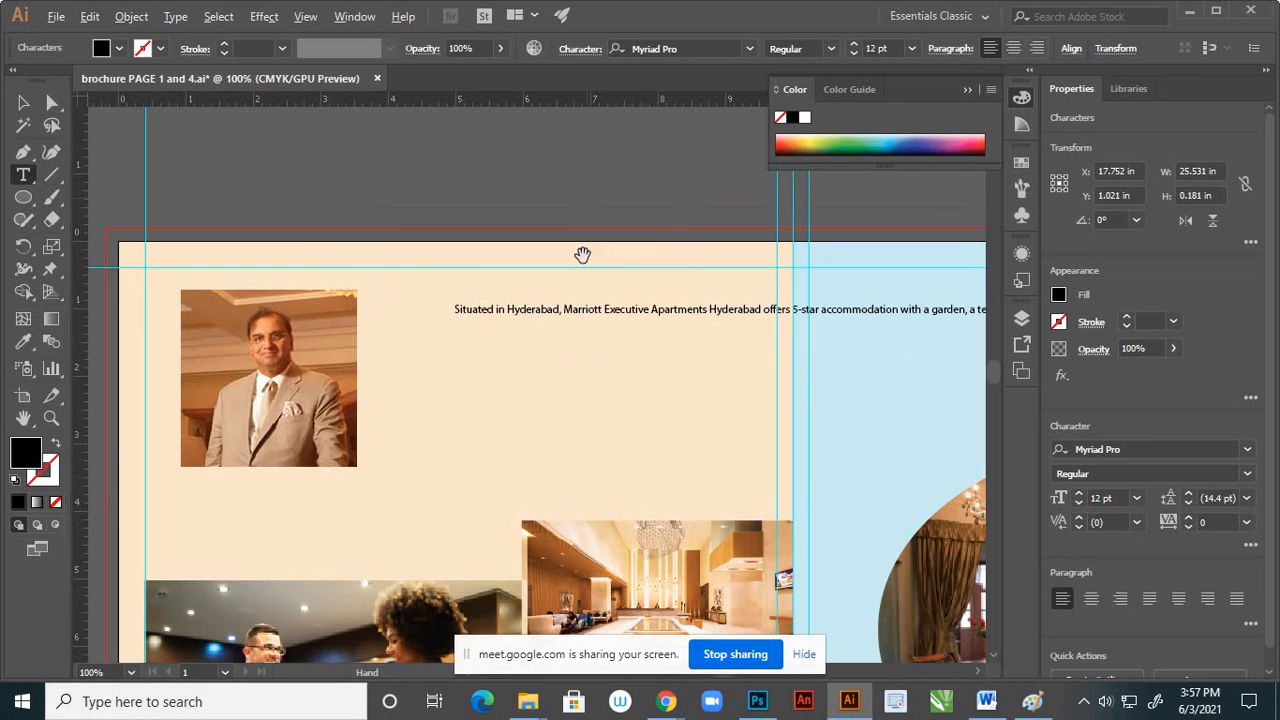
Set the pasted hotel paragraph to 18 pt and move it close beside the portrait, near the portrait's upper edge
{"action": "scroll", "coordinate": [586, 188], "scroll_direction": "up", "scroll_amount": 2}
{"action": "left_click", "coordinate": [23, 102]}
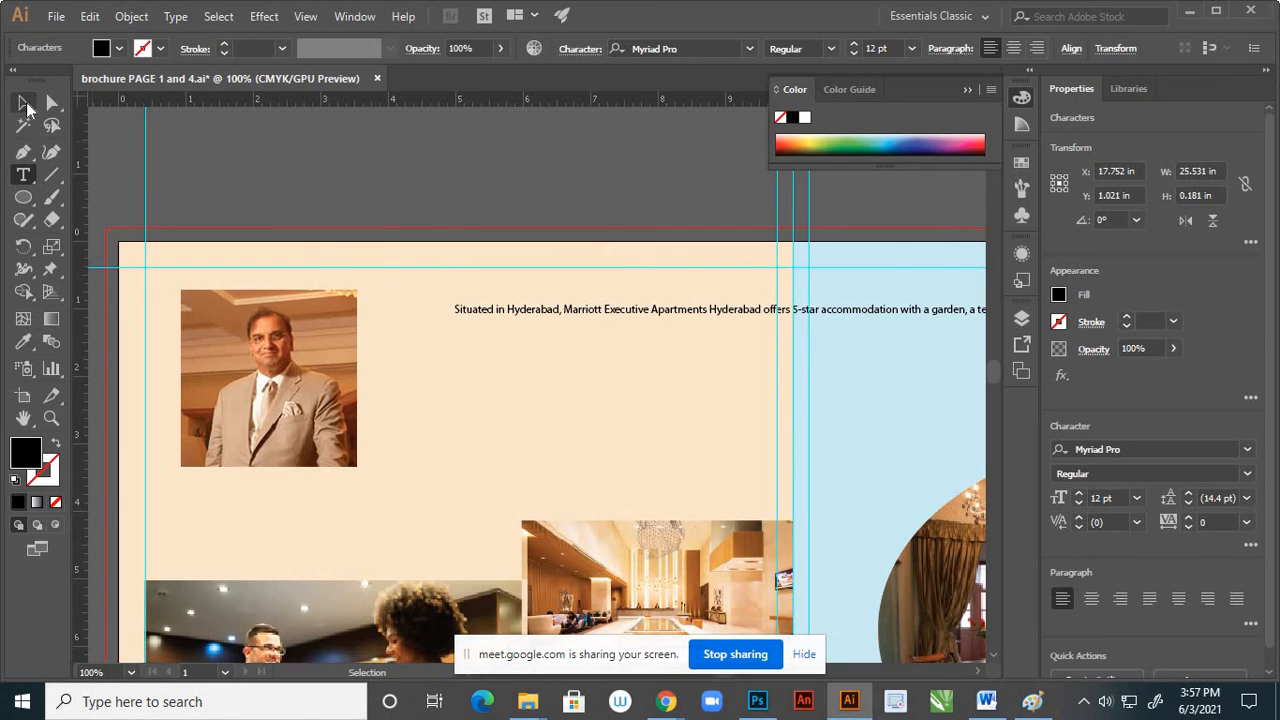
{"action": "left_click", "coordinate": [911, 48]}
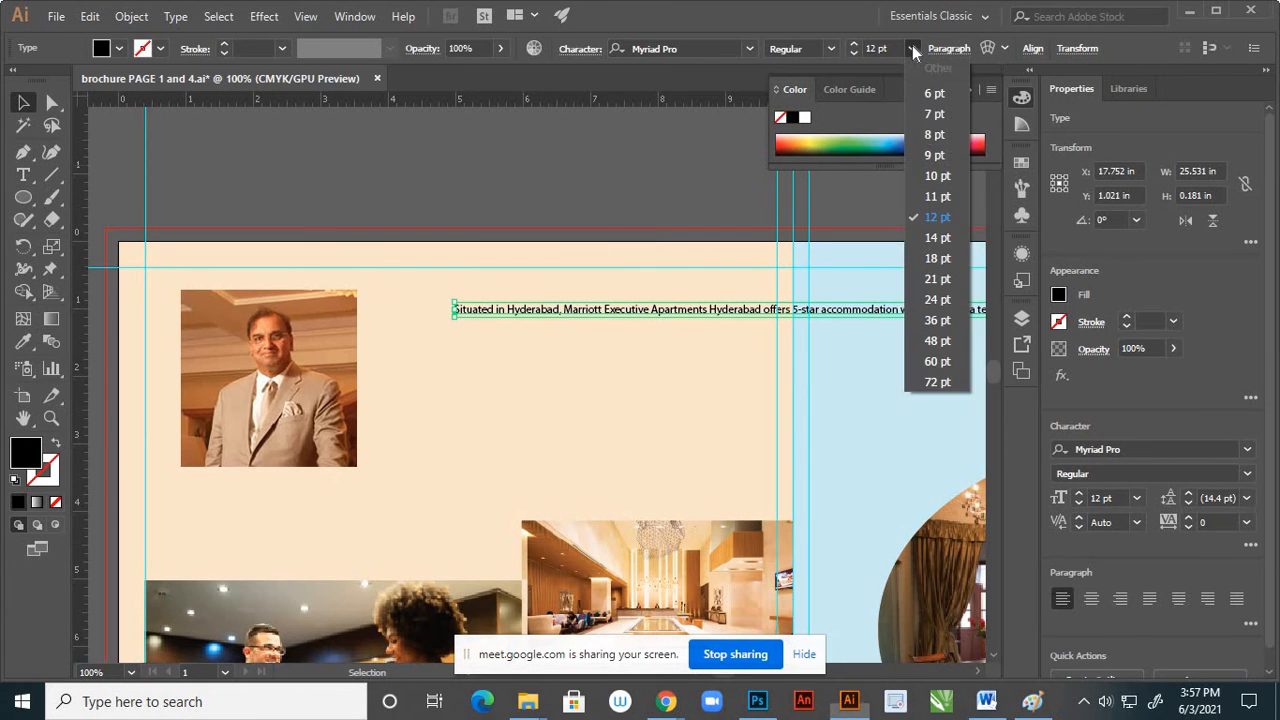
{"action": "left_click", "coordinate": [937, 258]}
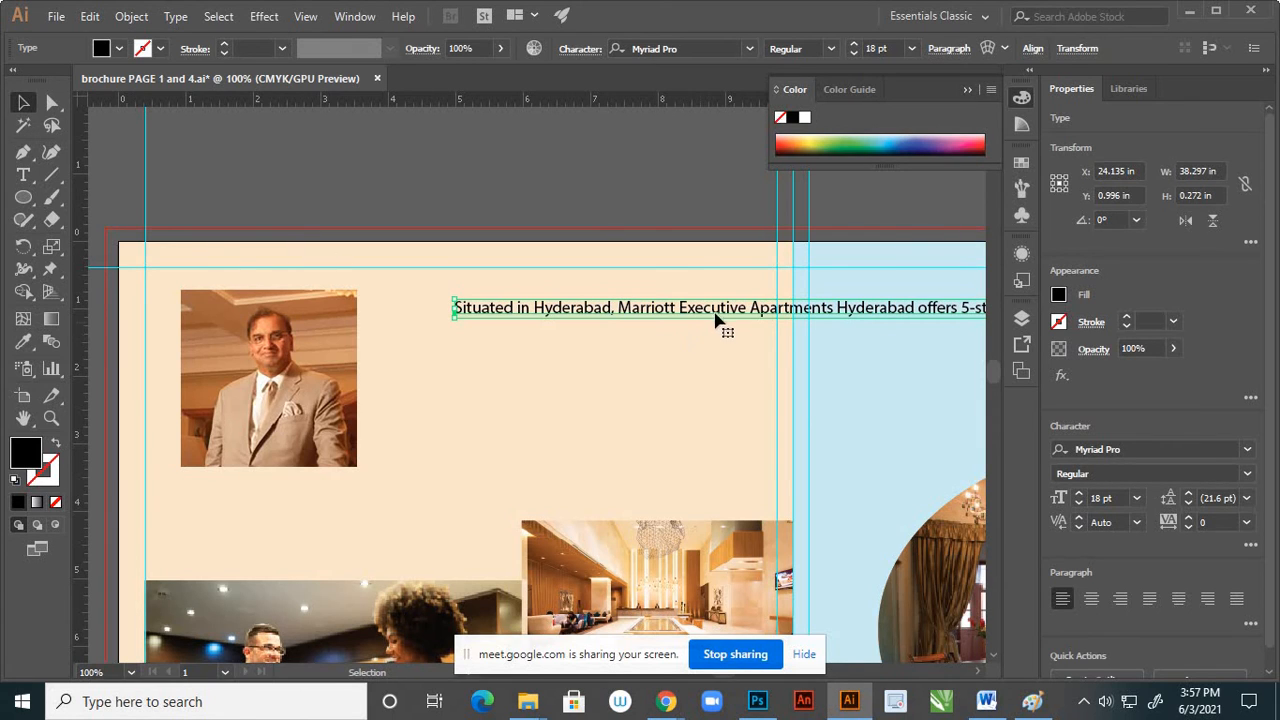
{"action": "left_click_drag", "start_coordinate": [722, 312], "coordinate": [640, 302]}
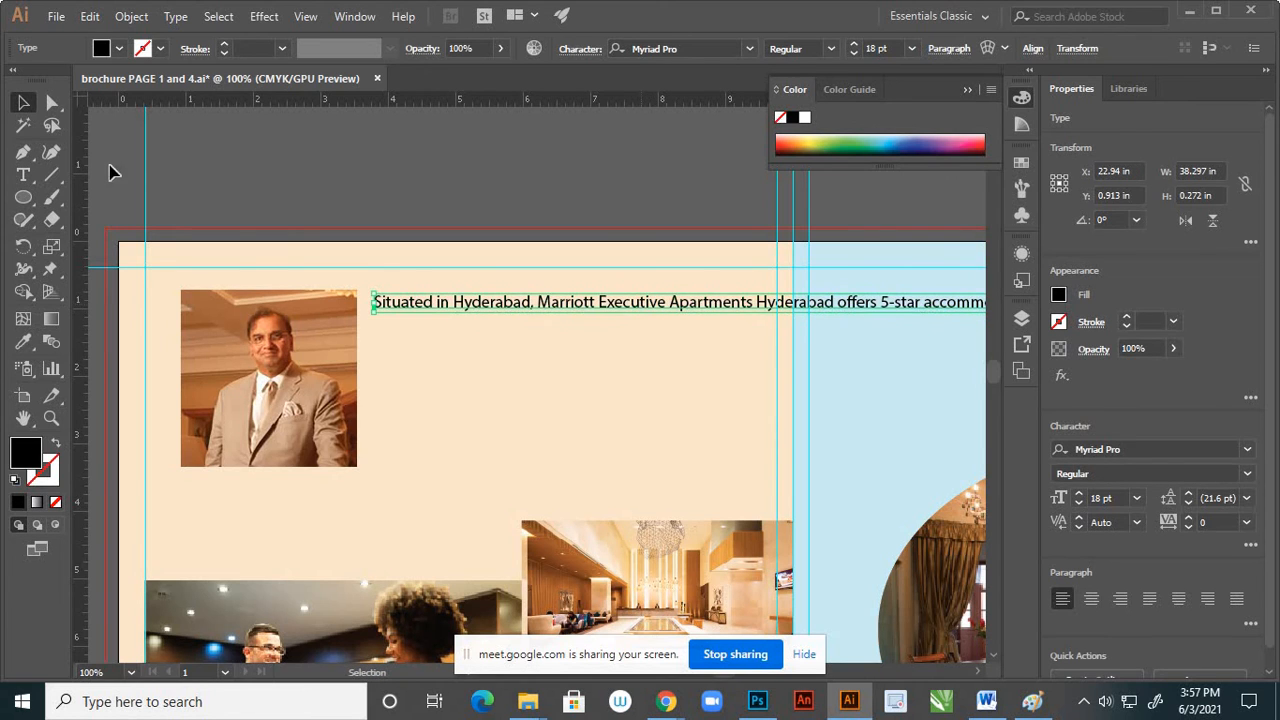
Break the hotel paragraph into seven lines, starting new ones at "Hyderabad", "a terrace", "the Gachibowli", "HITECH CITY", "Golkonda Fort" and "respectively", to fit the cream page
{"action": "left_click", "coordinate": [23, 175]}
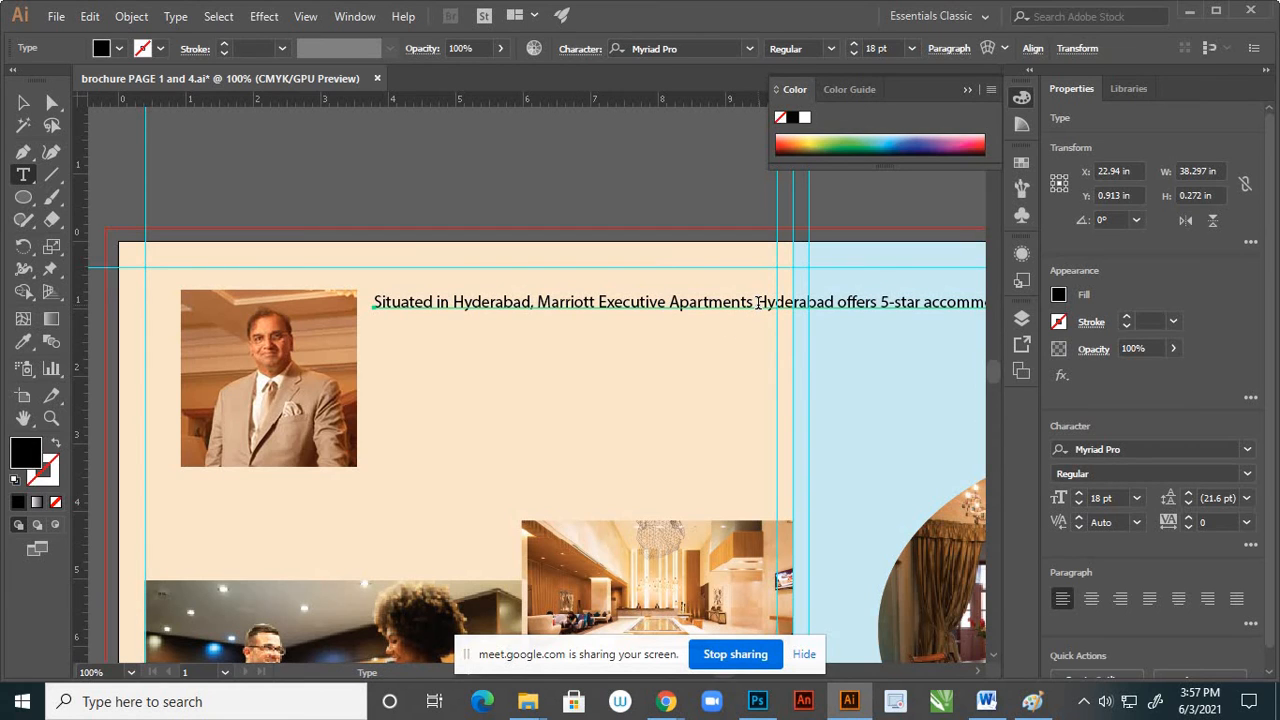
{"action": "left_click", "coordinate": [757, 302]}
{"action": "key", "text": "Return"}
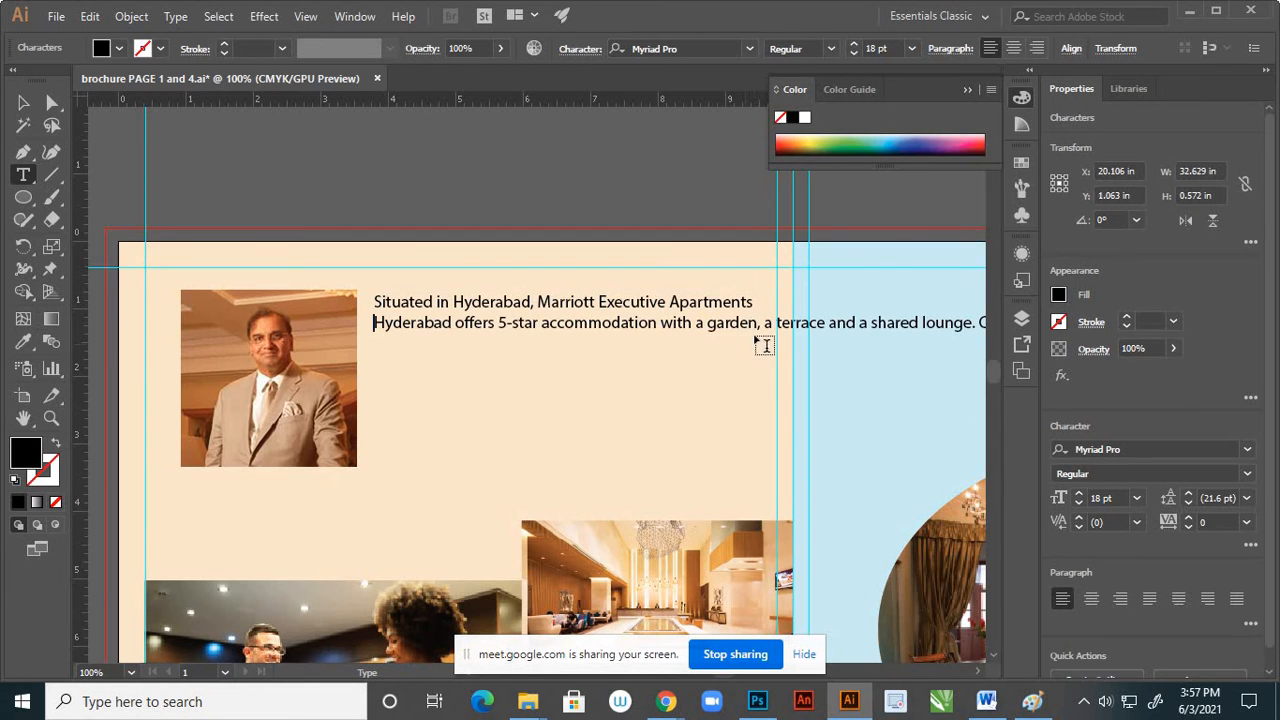
{"action": "left_click", "coordinate": [766, 324]}
{"action": "key", "text": "Return"}
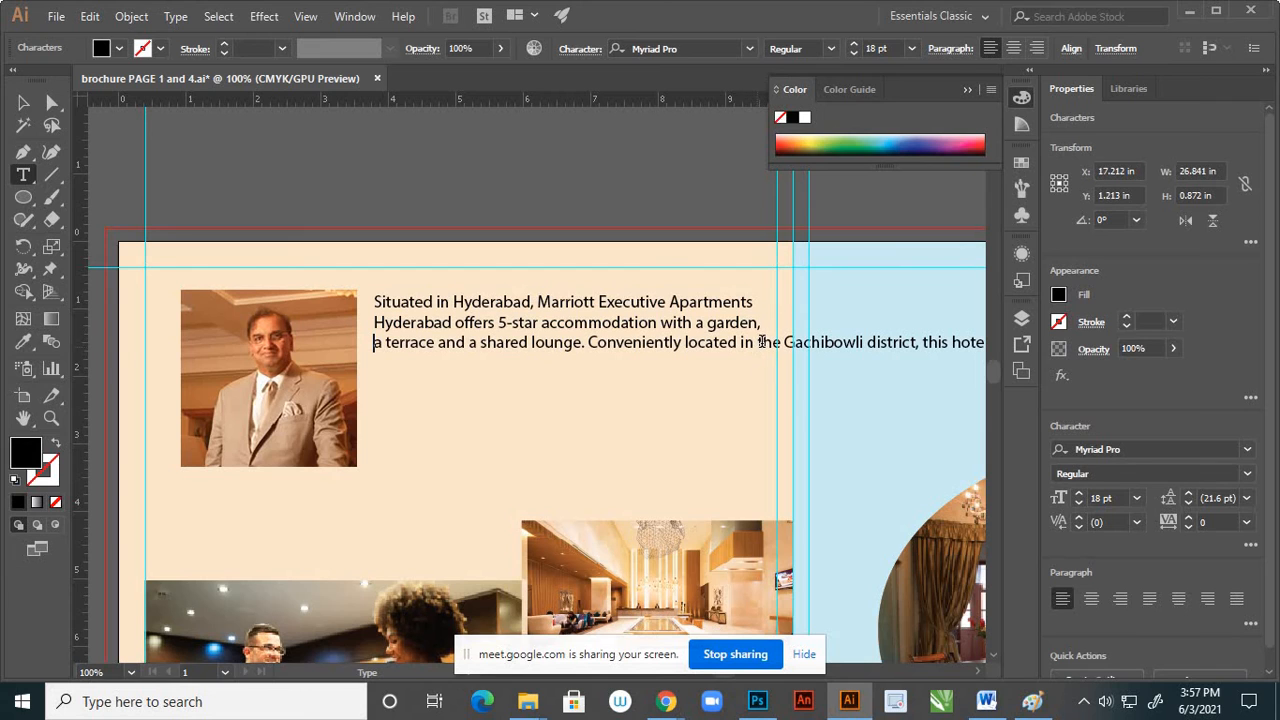
{"action": "left_click", "coordinate": [770, 350]}
{"action": "key", "text": "Return"}
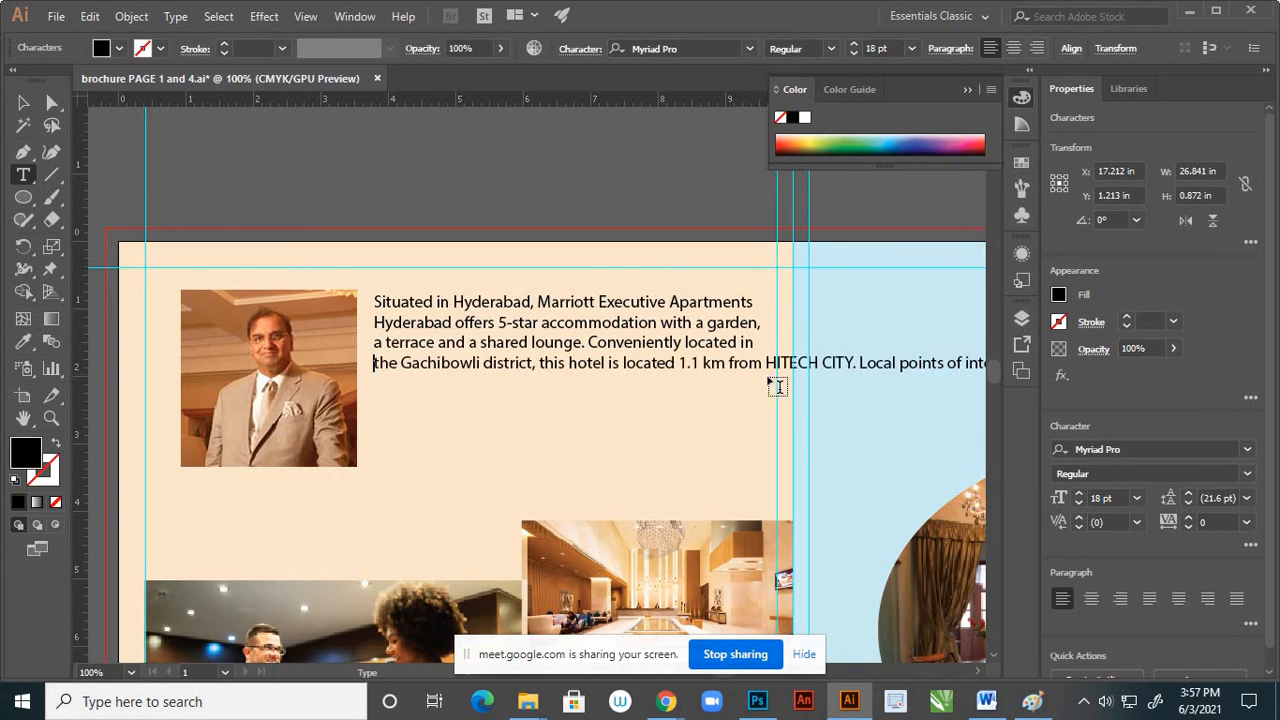
{"action": "left_click", "coordinate": [766, 364]}
{"action": "key", "text": "Return"}
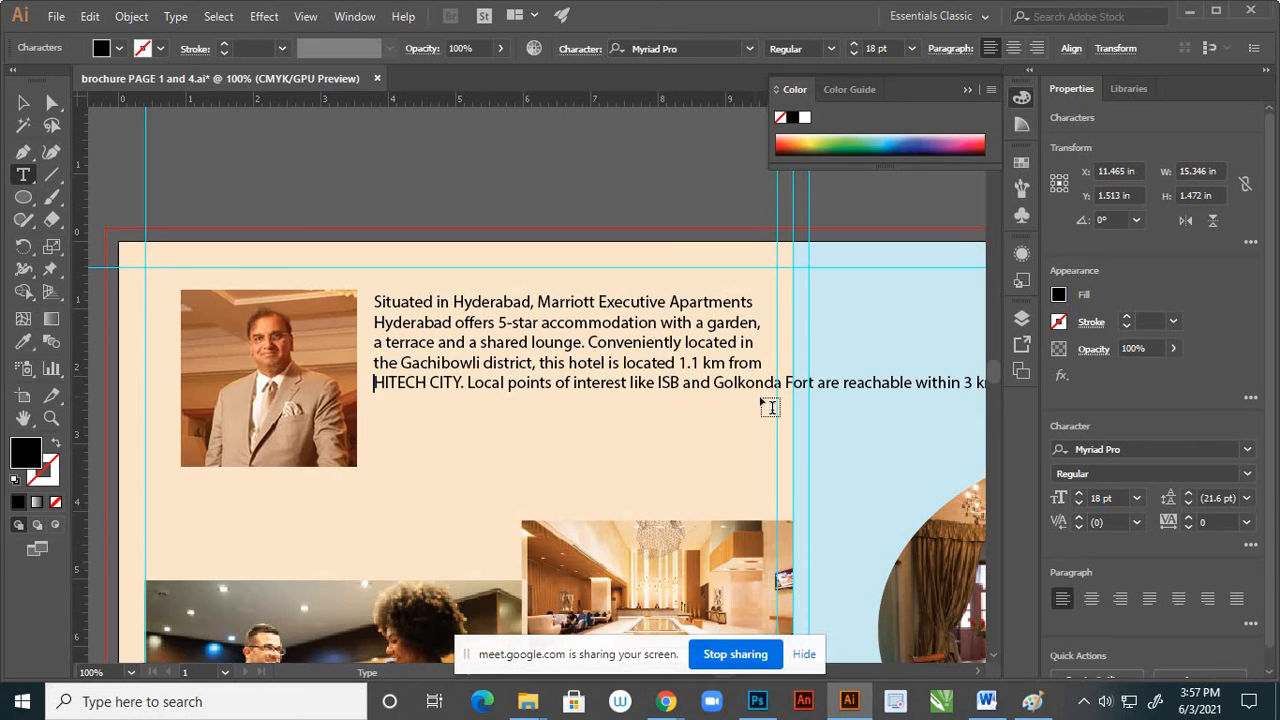
{"action": "left_click", "coordinate": [713, 383]}
{"action": "key", "text": "Return"}
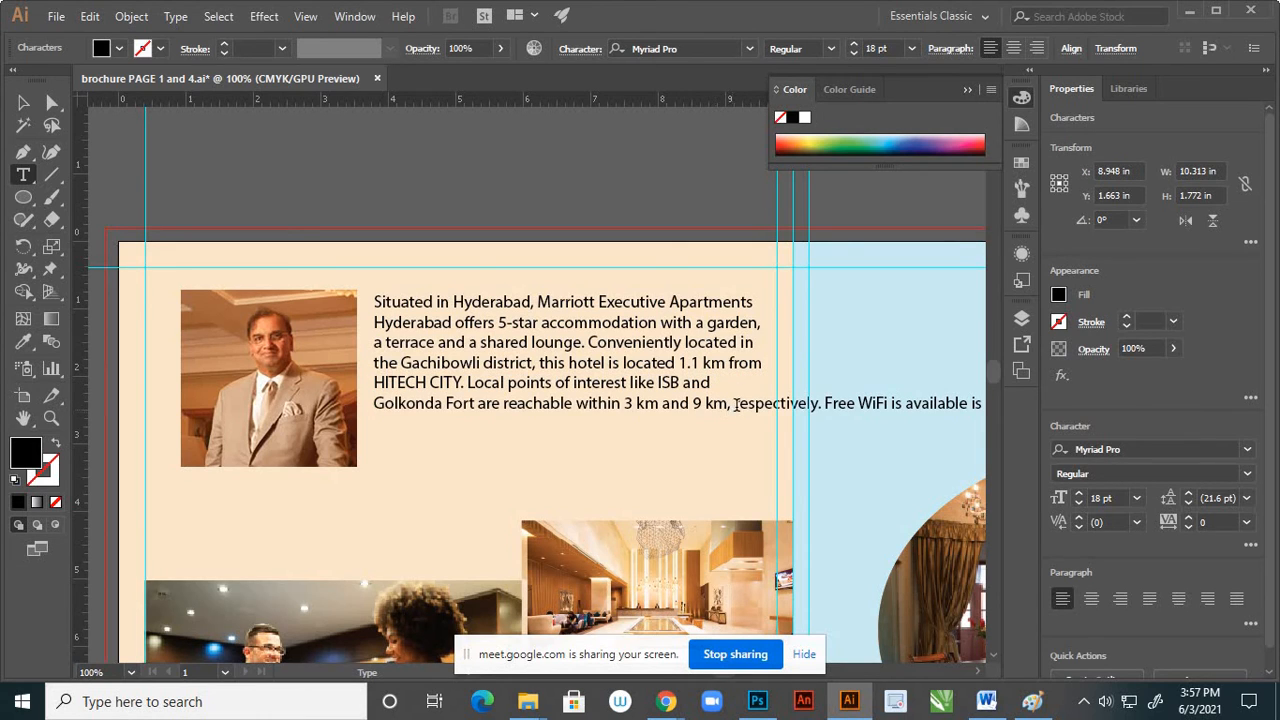
{"action": "left_click", "coordinate": [735, 403]}
{"action": "key", "text": "Return"}
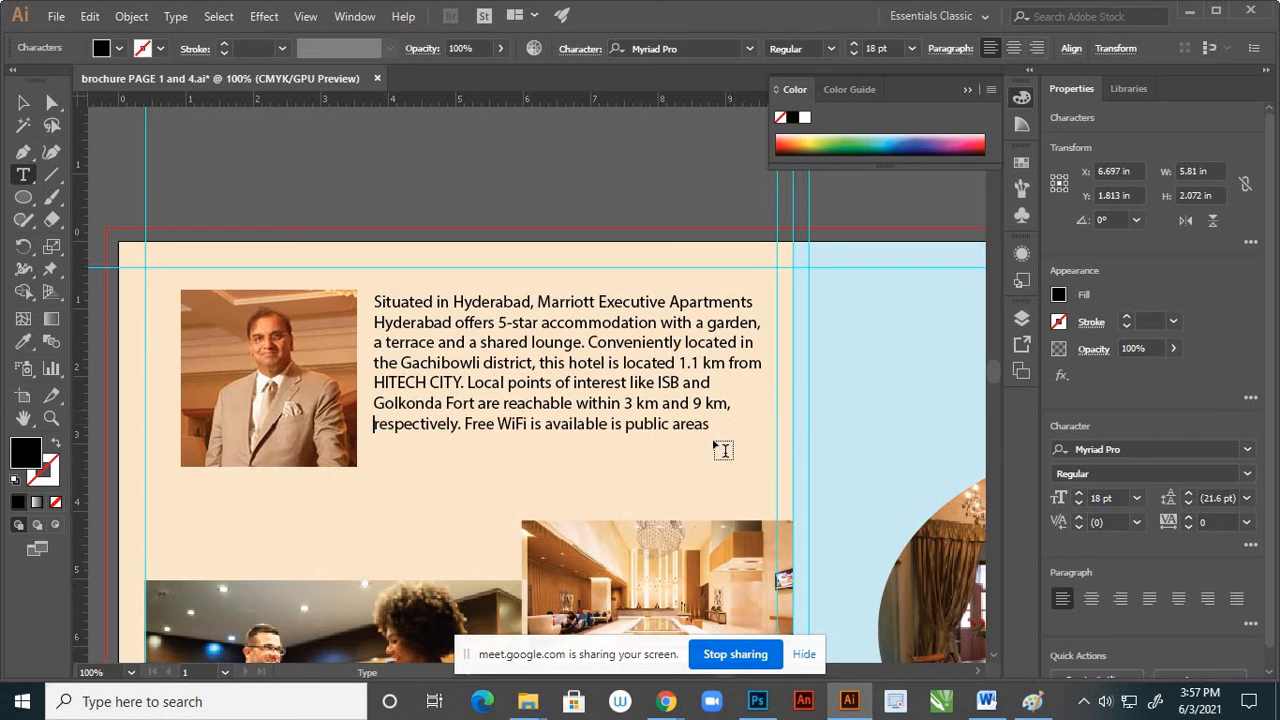
{"action": "left_click", "coordinate": [23, 102]}
{"action": "left_click", "coordinate": [656, 267]}
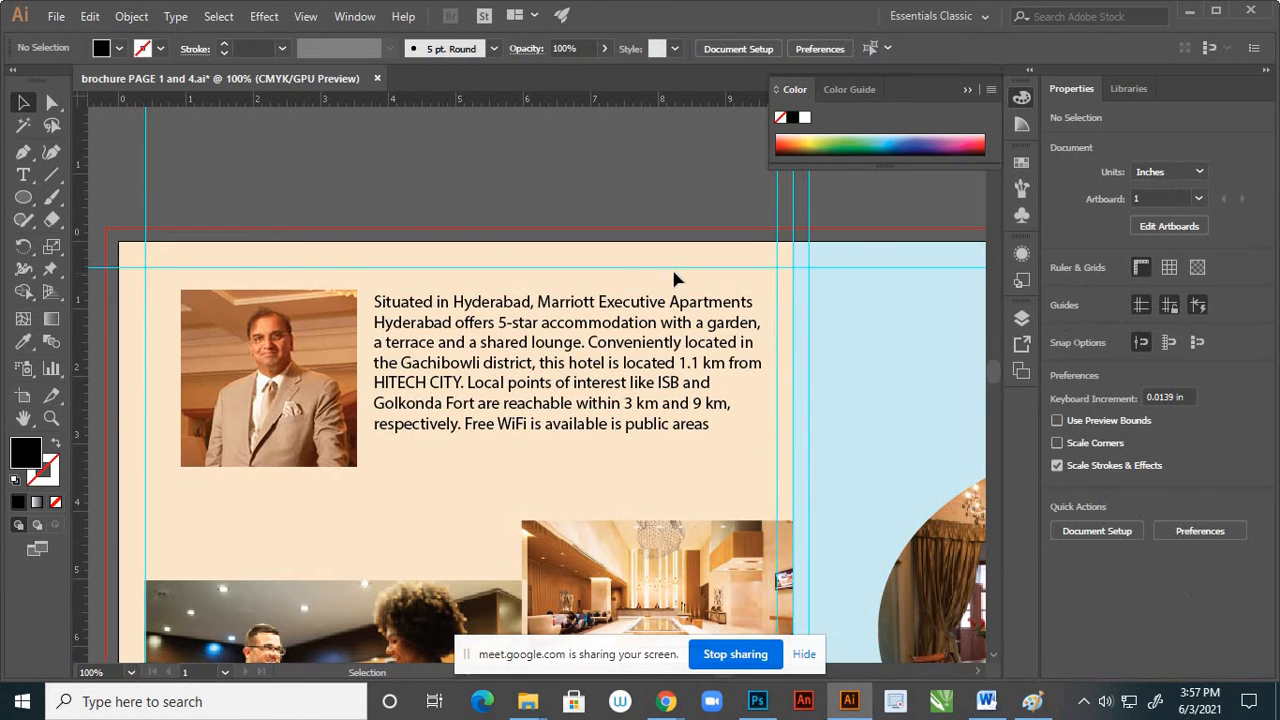
Add the 18 pt caption "Chairman: hhihiuj" just below the portrait photo
{"action": "scroll", "coordinate": [674, 279], "scroll_direction": "down", "scroll_amount": 1}
{"action": "scroll", "coordinate": [648, 366], "scroll_direction": "up", "scroll_amount": 1}
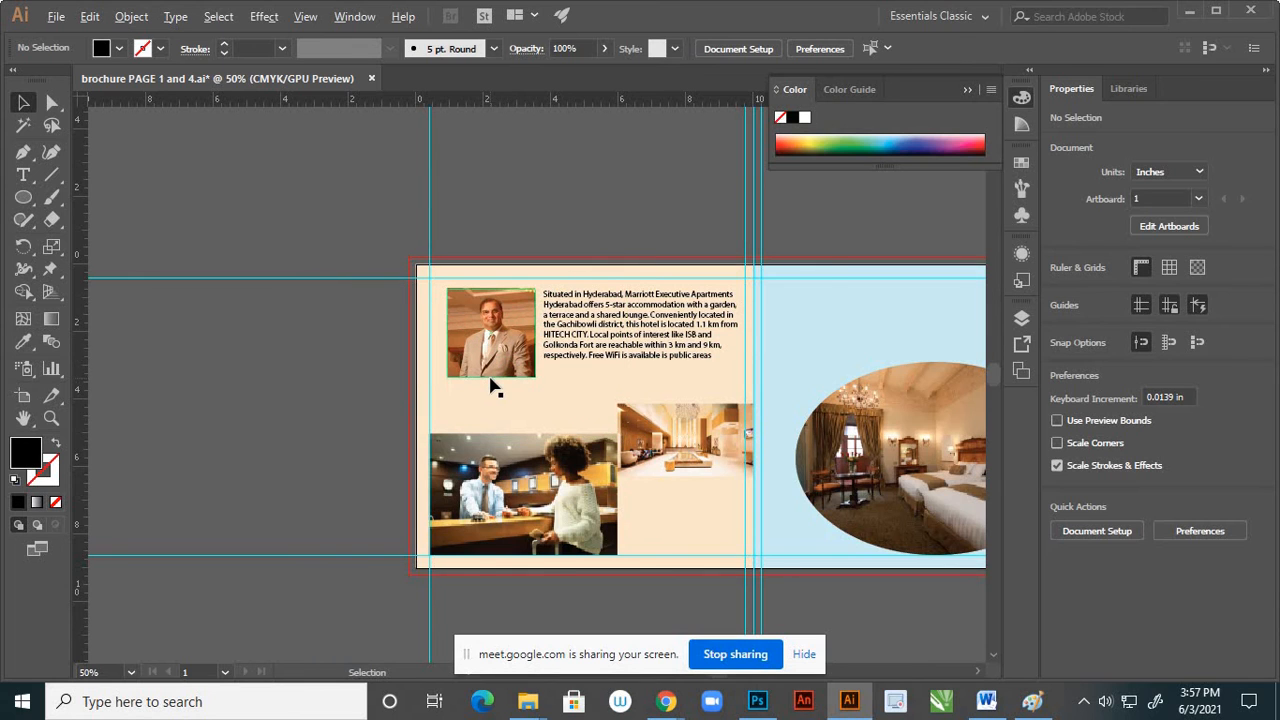
{"action": "scroll", "coordinate": [491, 380], "scroll_direction": "up", "scroll_amount": 3}
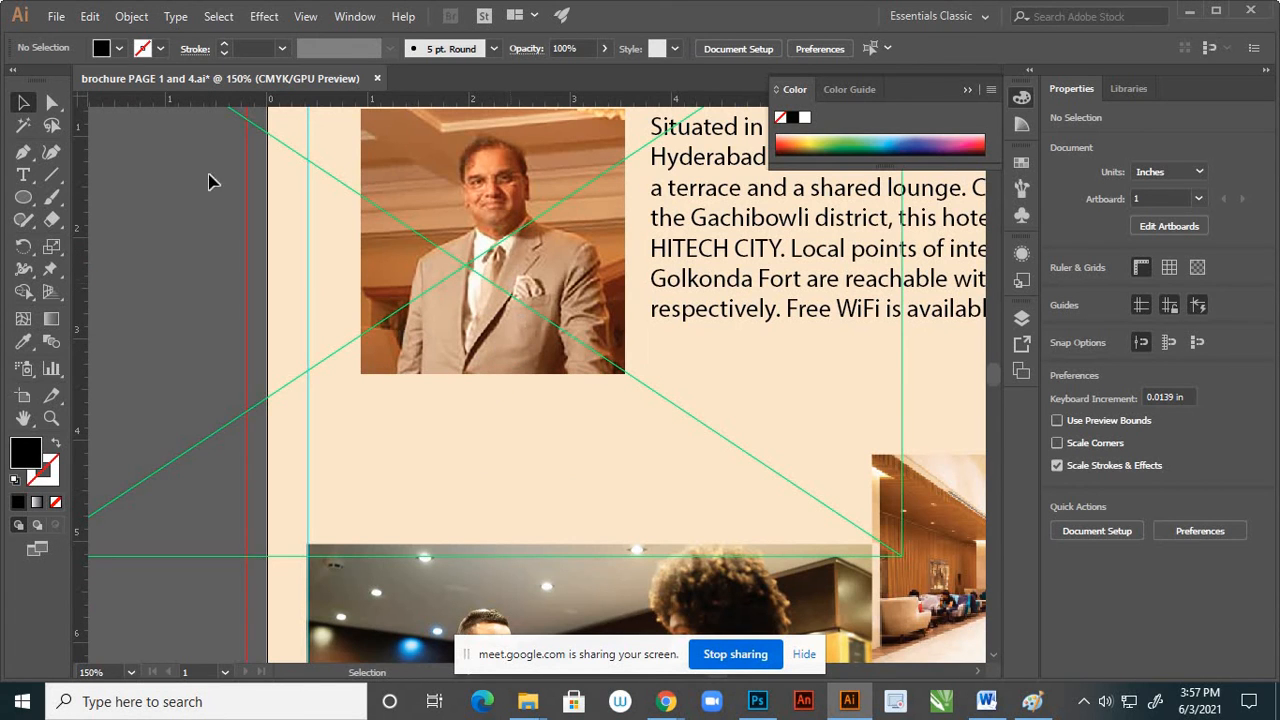
{"action": "left_click", "coordinate": [24, 175]}
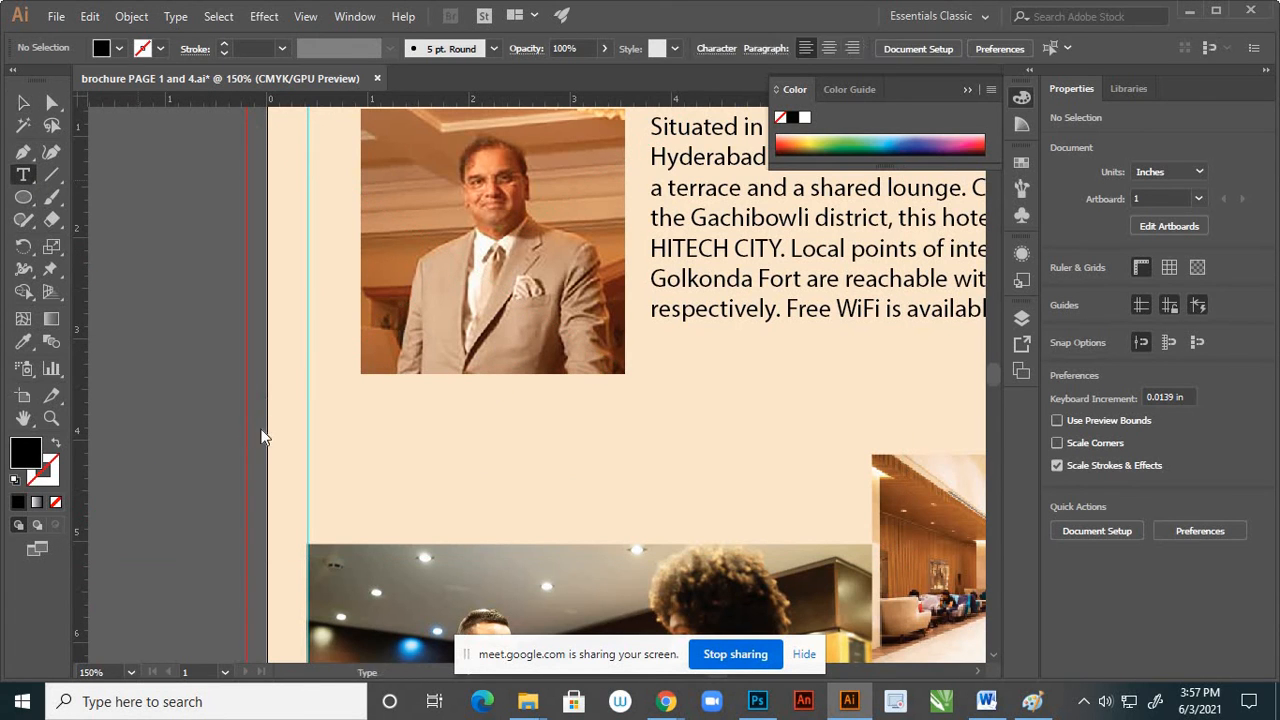
{"action": "left_click", "coordinate": [372, 406]}
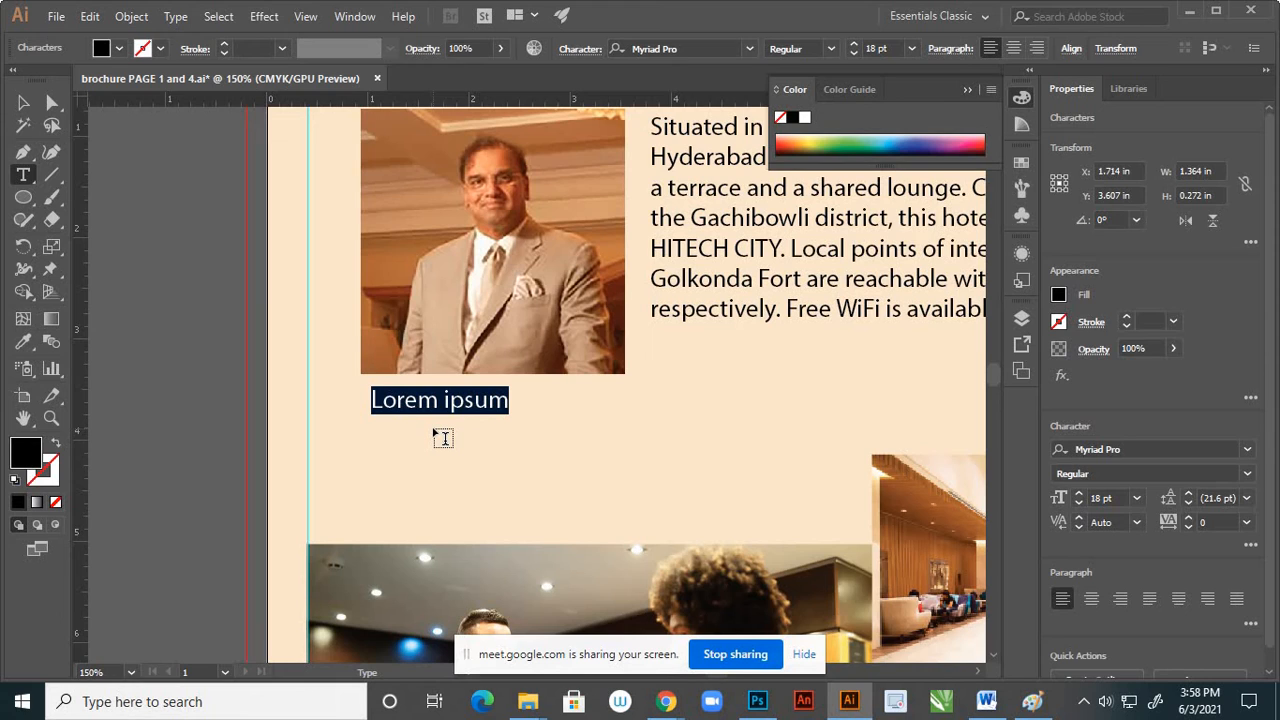
{"action": "type", "text": "Cha"}
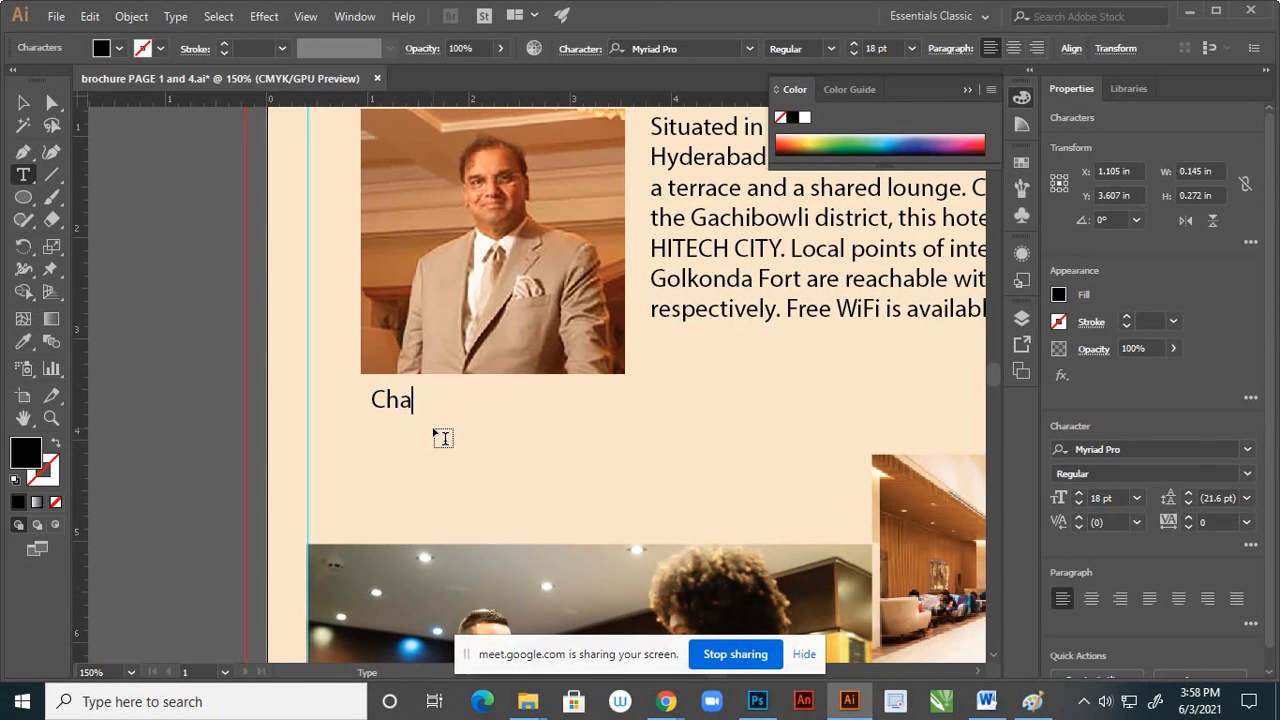
{"action": "type", "text": "irman"}
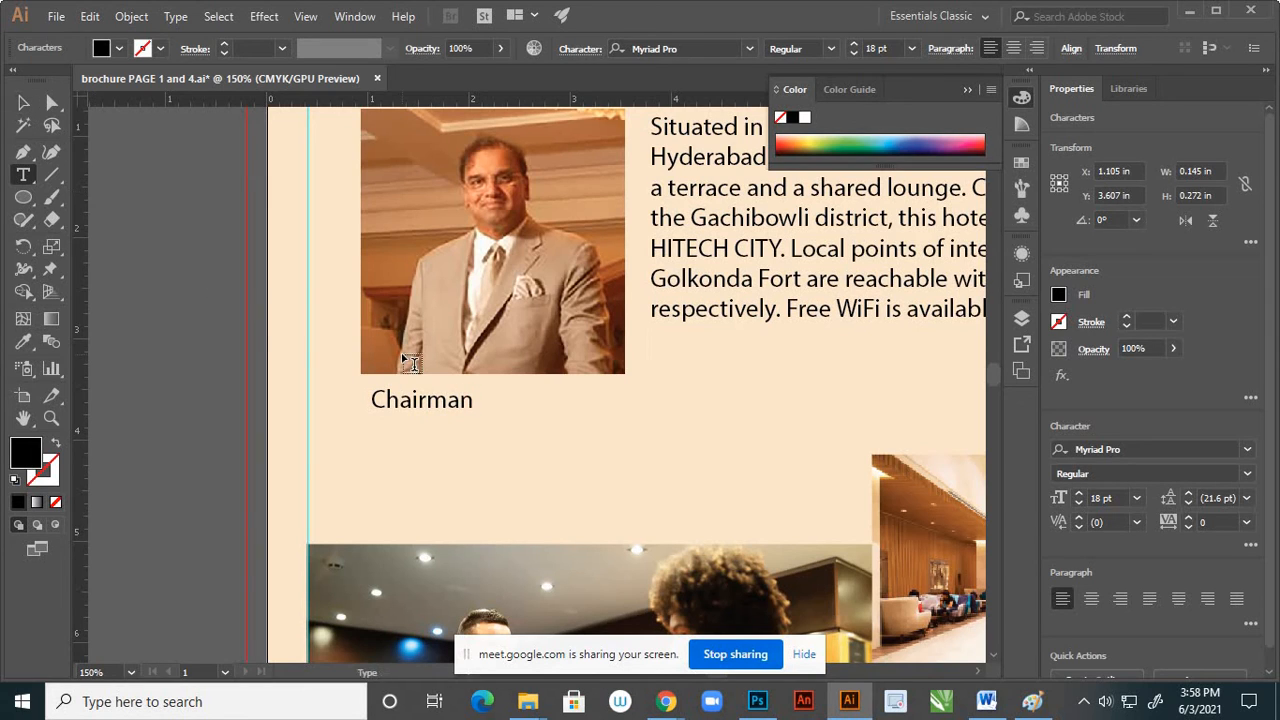
{"action": "type", "text": ": hhihiuj"}
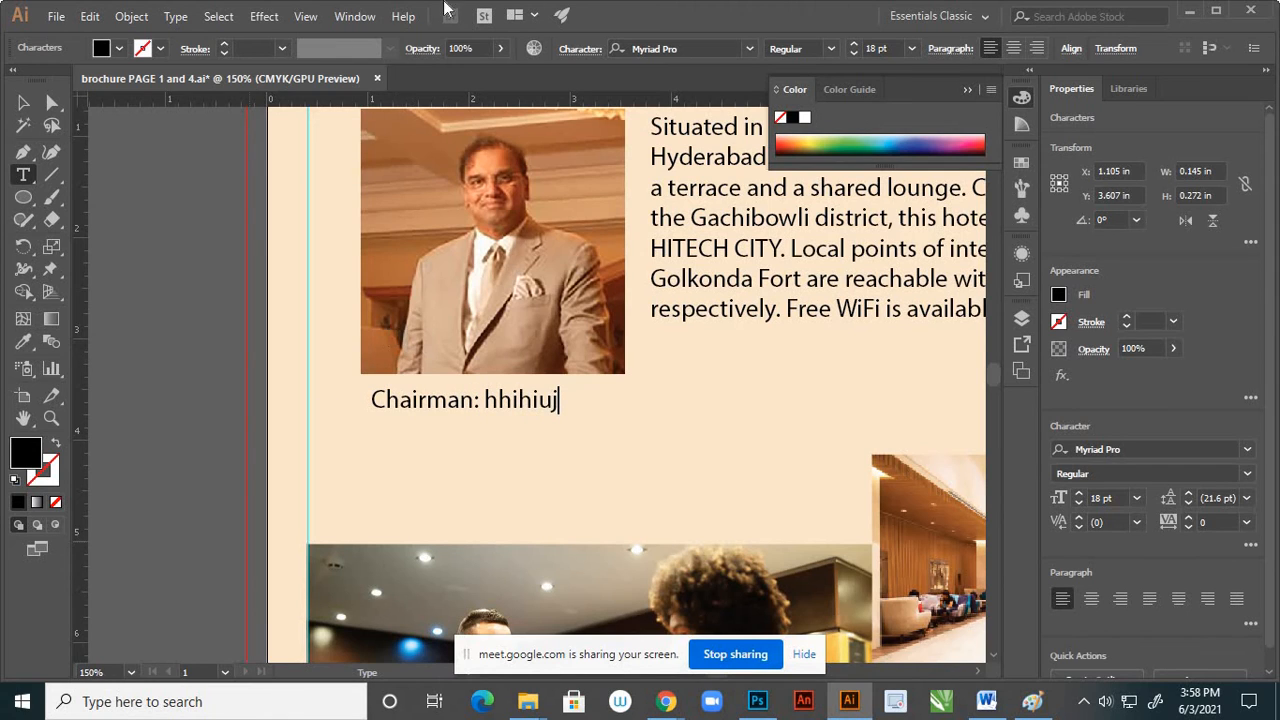
Nudge the chairman caption slightly up and inward so it sits closer beneath the portrait
{"action": "left_click", "coordinate": [22, 102]}
{"action": "left_click_drag", "start_coordinate": [523, 409], "coordinate": [535, 404]}
{"action": "left_click", "coordinate": [334, 409]}
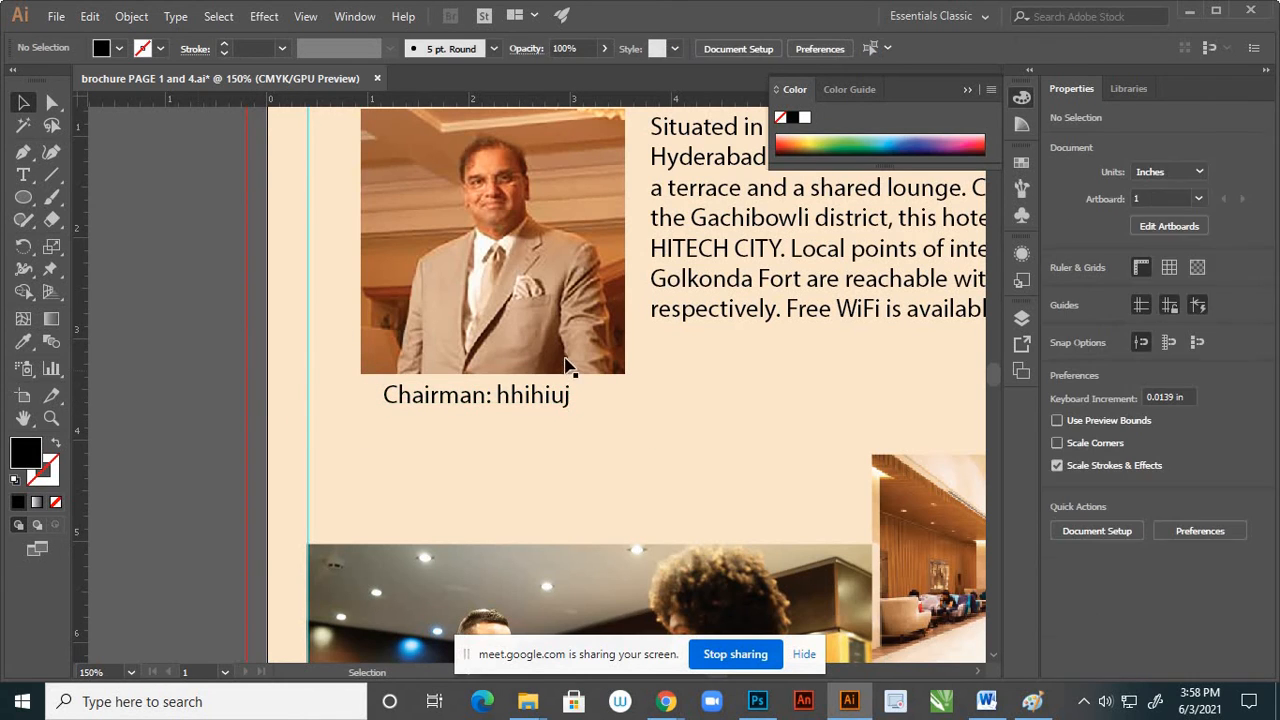
{"action": "scroll", "coordinate": [530, 350], "scroll_direction": "down", "scroll_amount": 3}
{"action": "scroll", "coordinate": [528, 348], "scroll_direction": "down", "scroll_amount": 1}
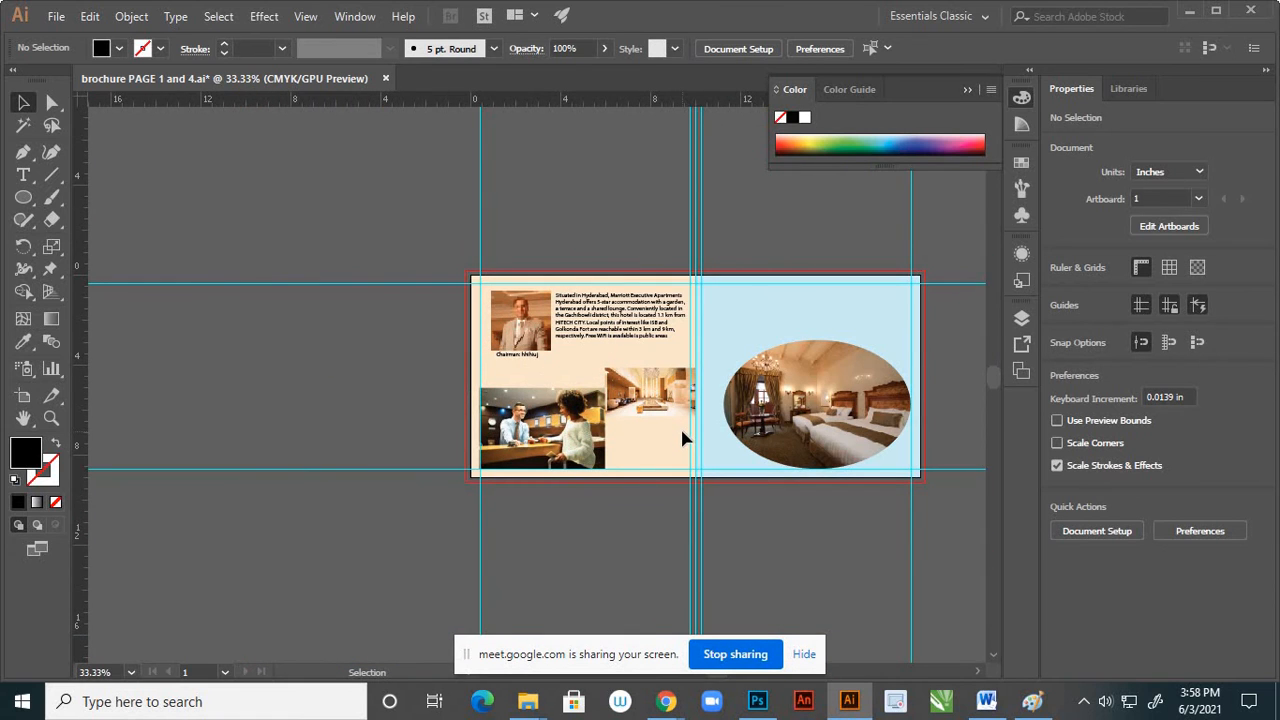
{"action": "scroll", "coordinate": [652, 416], "scroll_direction": "up", "scroll_amount": 2}
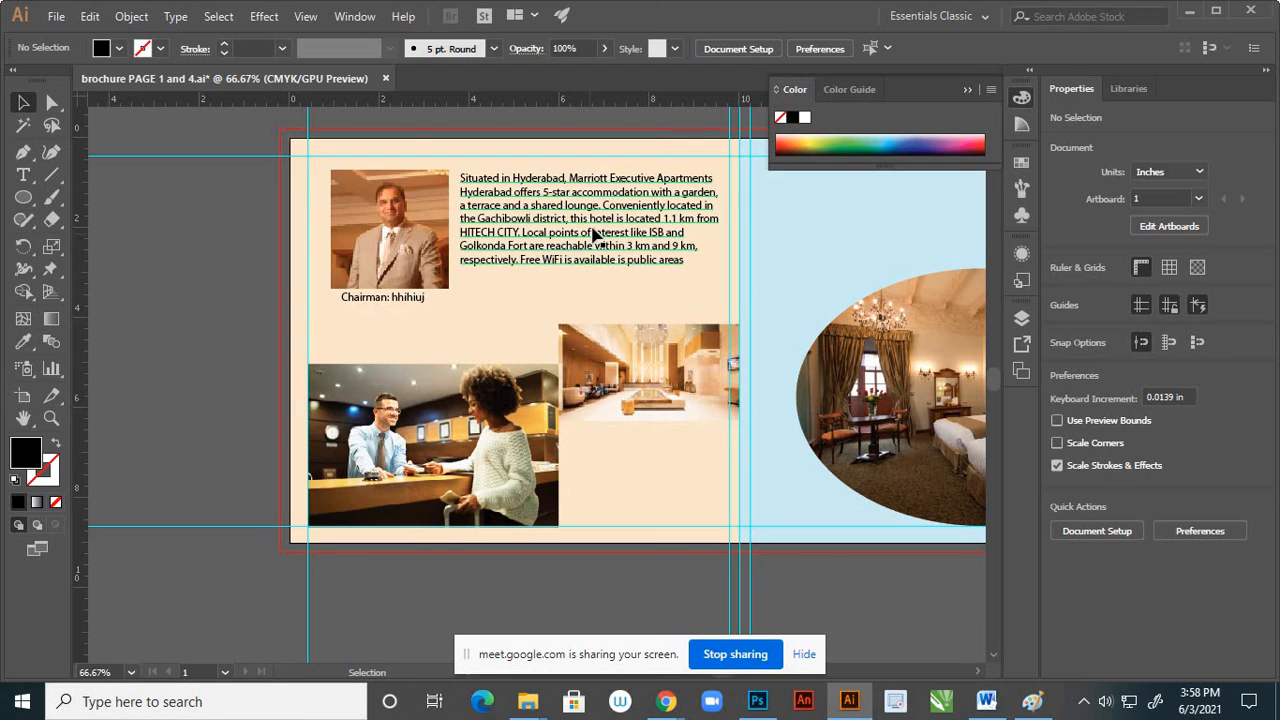
{"action": "scroll", "coordinate": [557, 412], "scroll_direction": "down", "scroll_amount": 2}
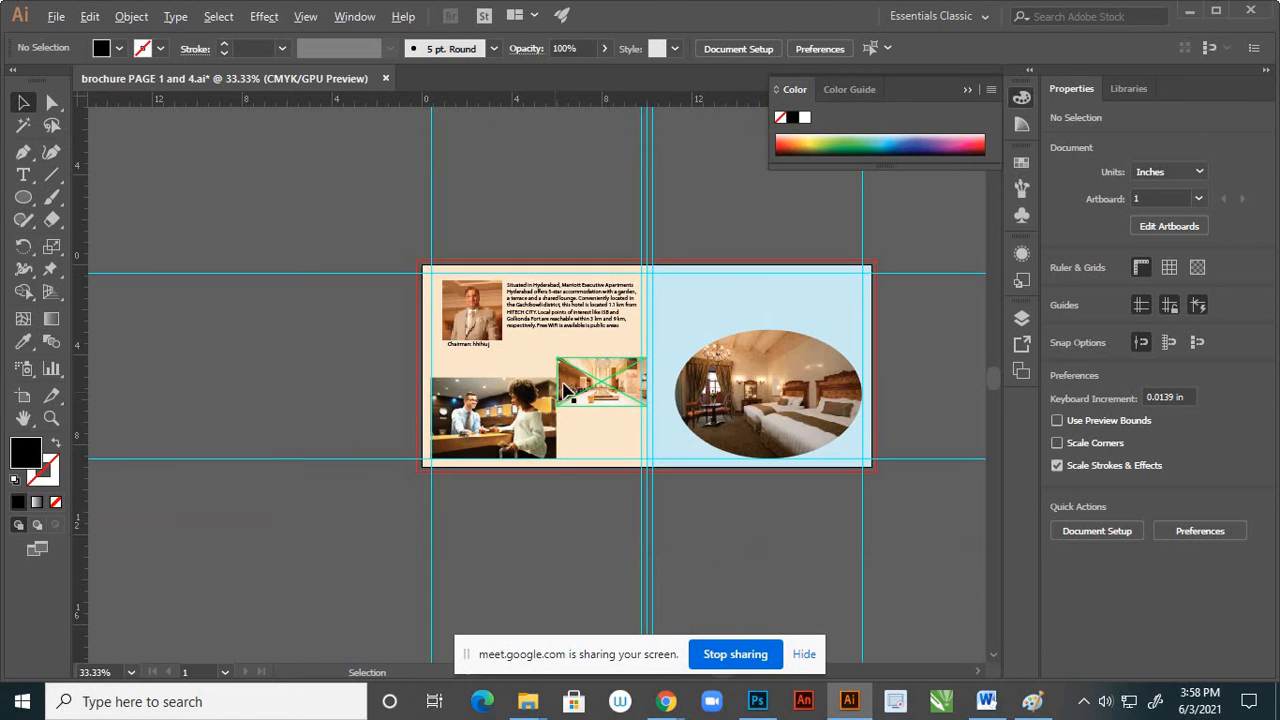
{"action": "scroll", "coordinate": [588, 396], "scroll_direction": "up", "scroll_amount": 1}
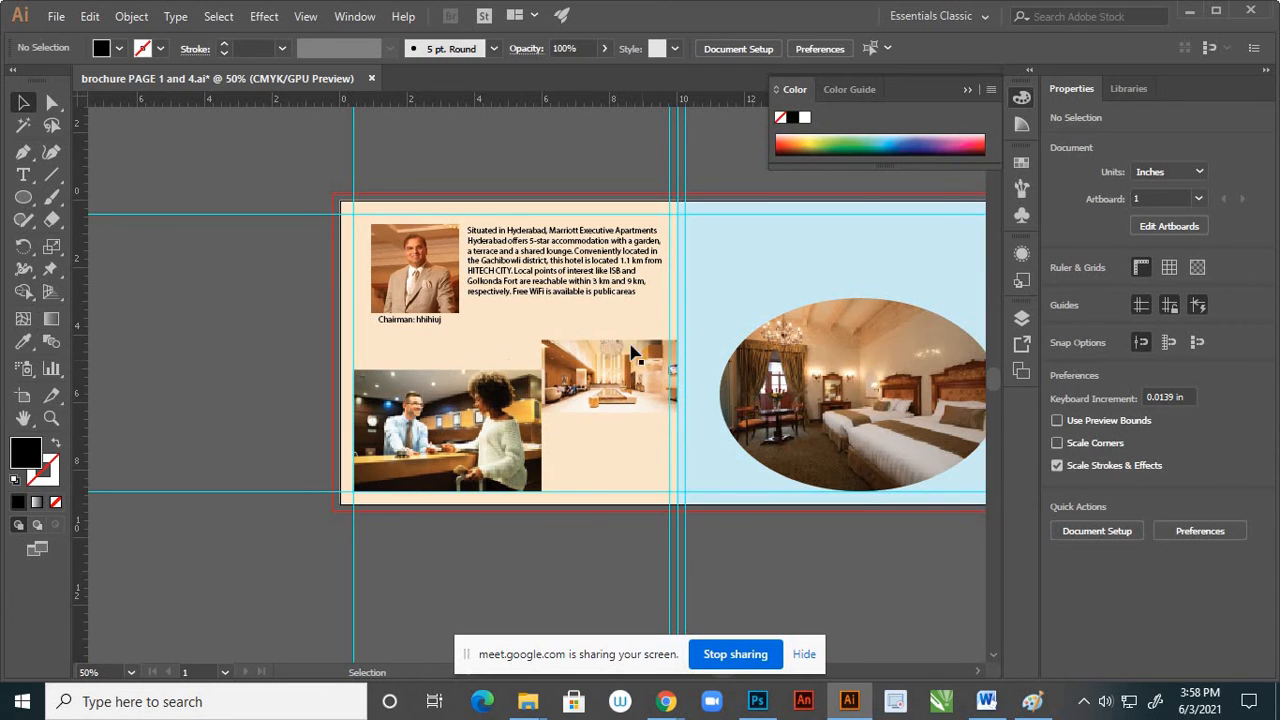
{"action": "scroll", "coordinate": [559, 355], "scroll_direction": "down", "scroll_amount": 2}
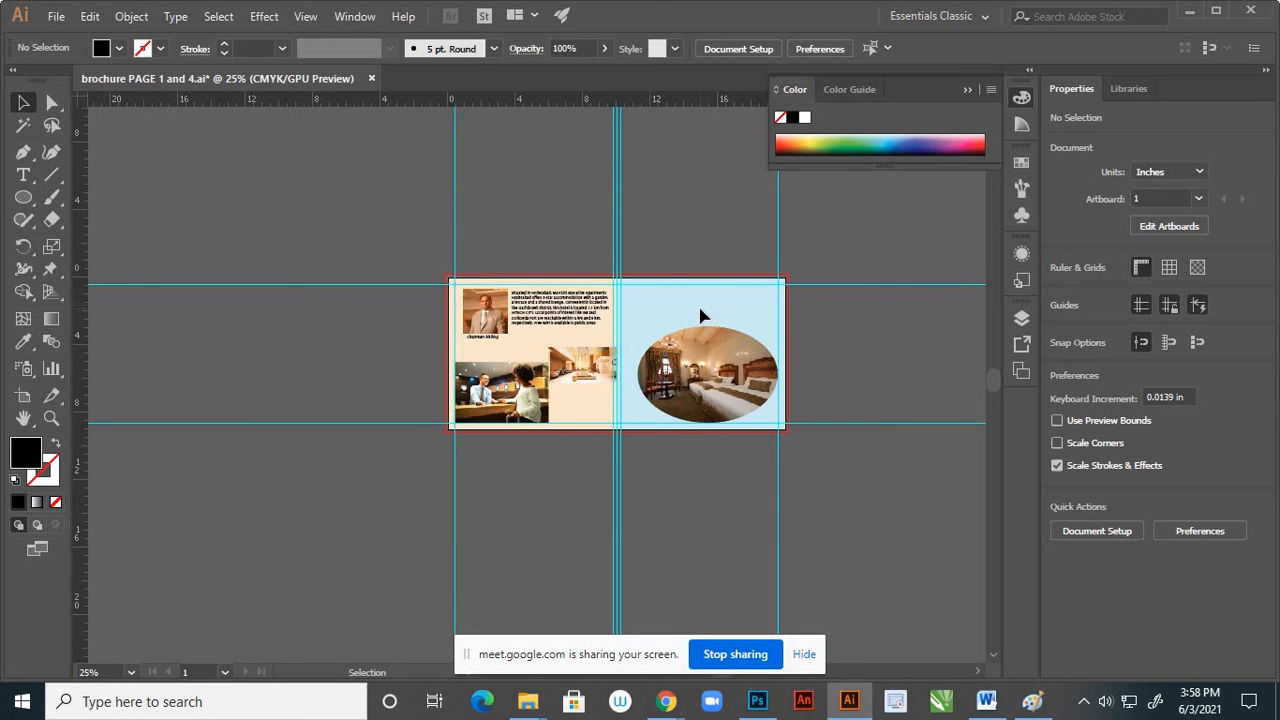
Switch to the Word document and copy the Colaba paragraph that starts with "Part of old Mumbai"
{"action": "left_click", "coordinate": [986, 701]}
{"action": "scroll", "coordinate": [669, 366], "scroll_direction": "down", "scroll_amount": 2}
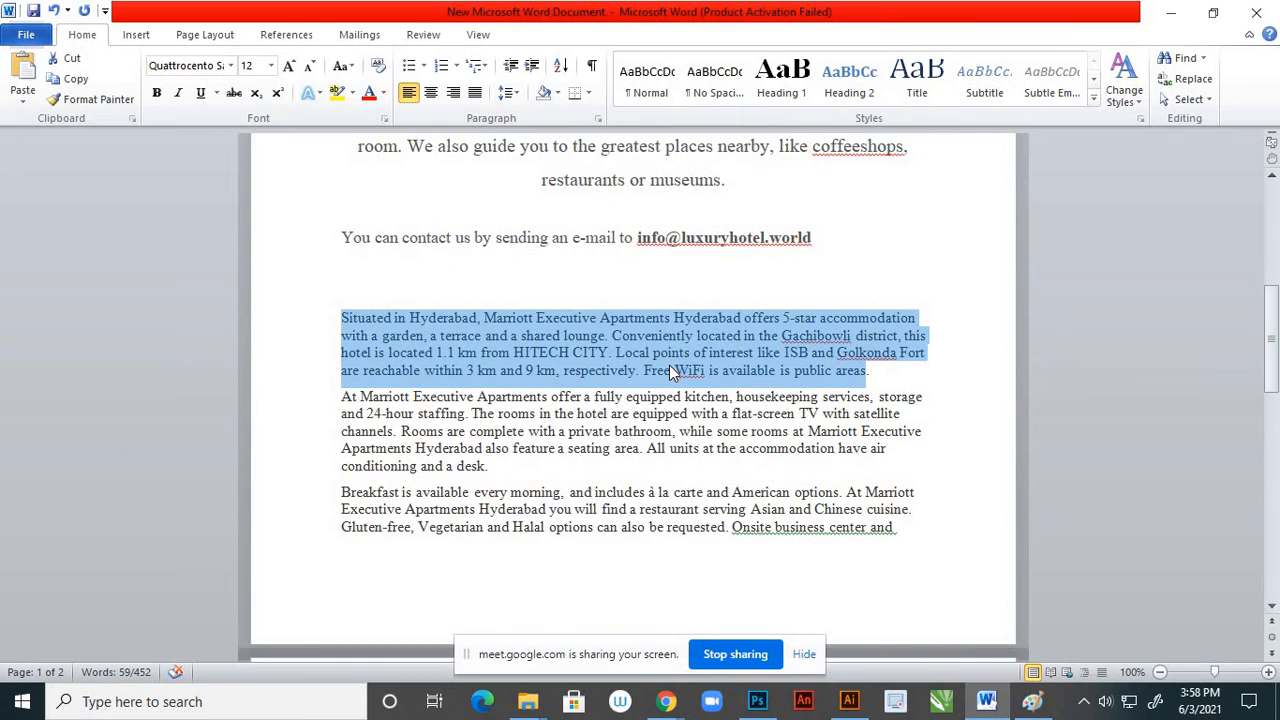
{"action": "scroll", "coordinate": [669, 366], "scroll_direction": "down", "scroll_amount": 1}
{"action": "scroll", "coordinate": [670, 362], "scroll_direction": "down", "scroll_amount": 6}
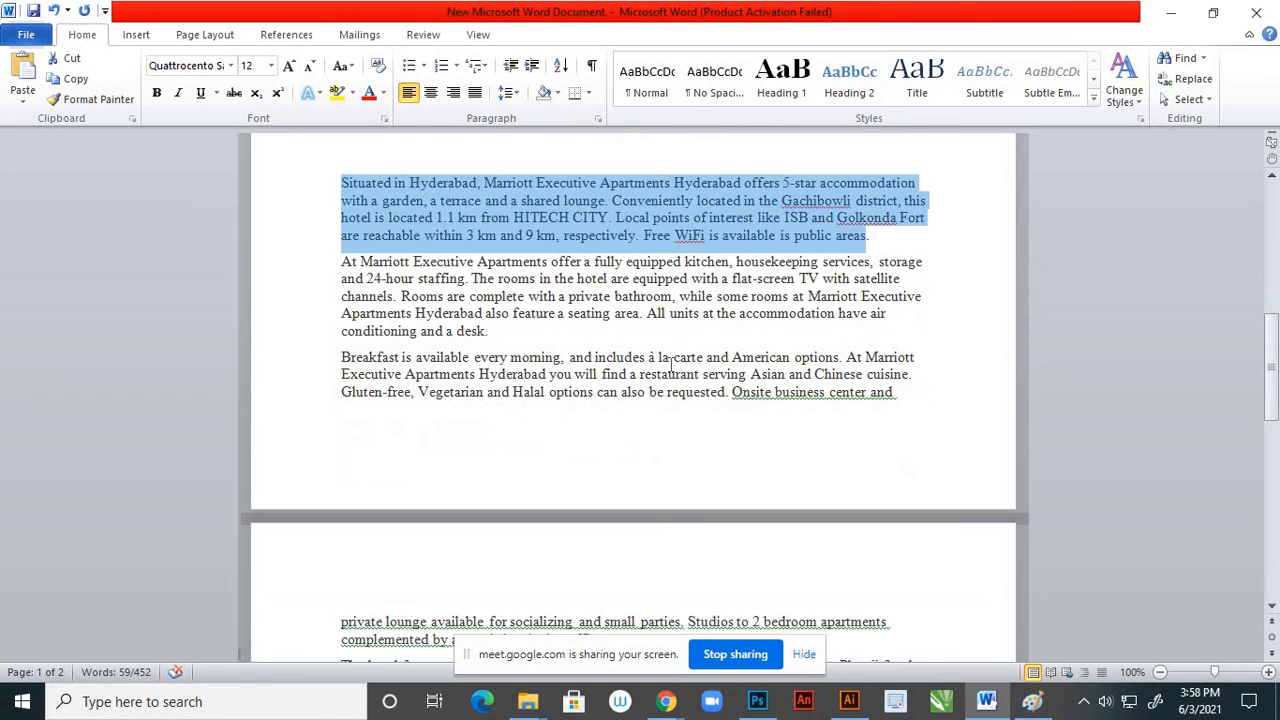
{"action": "scroll", "coordinate": [671, 364], "scroll_direction": "down", "scroll_amount": 2}
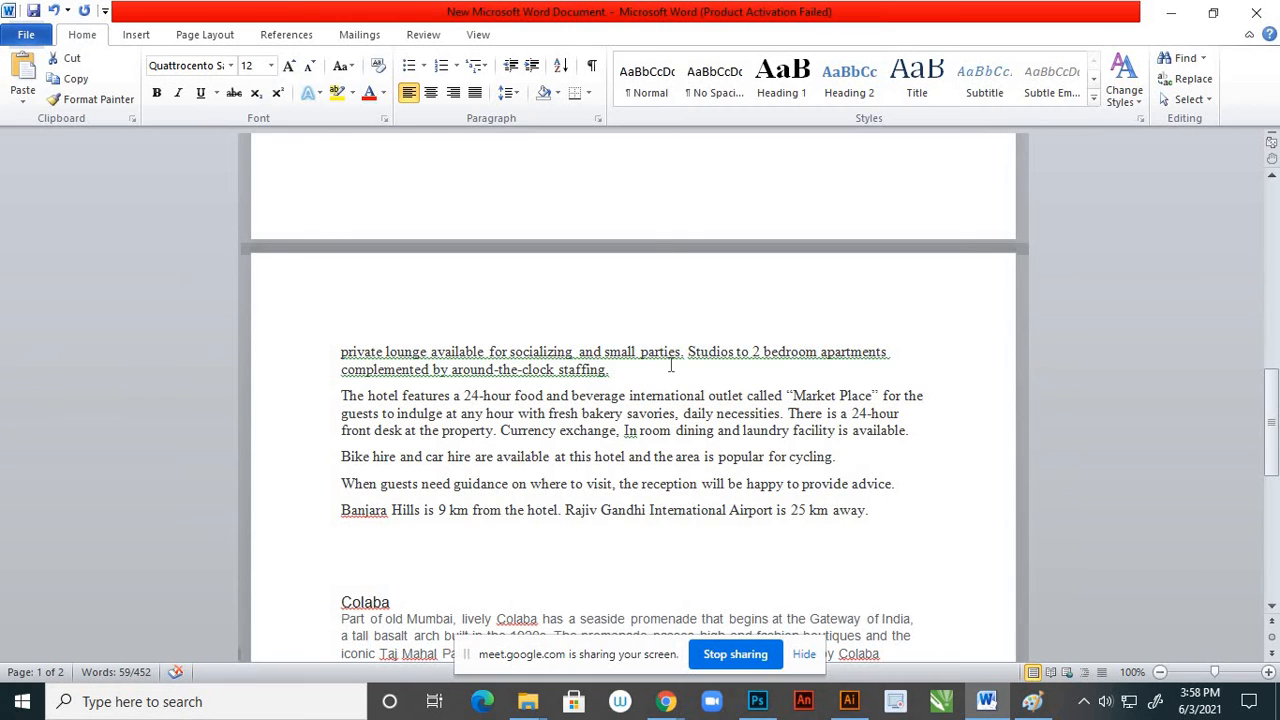
{"action": "scroll", "coordinate": [670, 366], "scroll_direction": "down", "scroll_amount": 7}
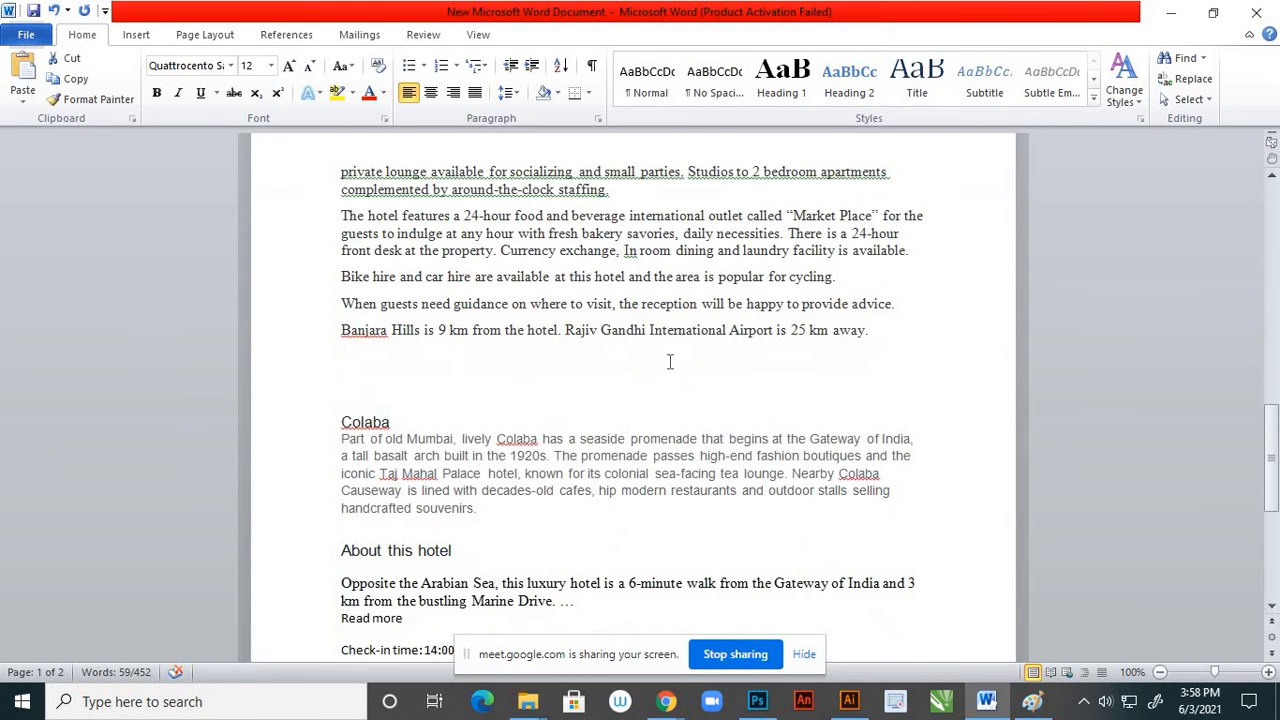
{"action": "scroll", "coordinate": [471, 336], "scroll_direction": "down", "scroll_amount": 1}
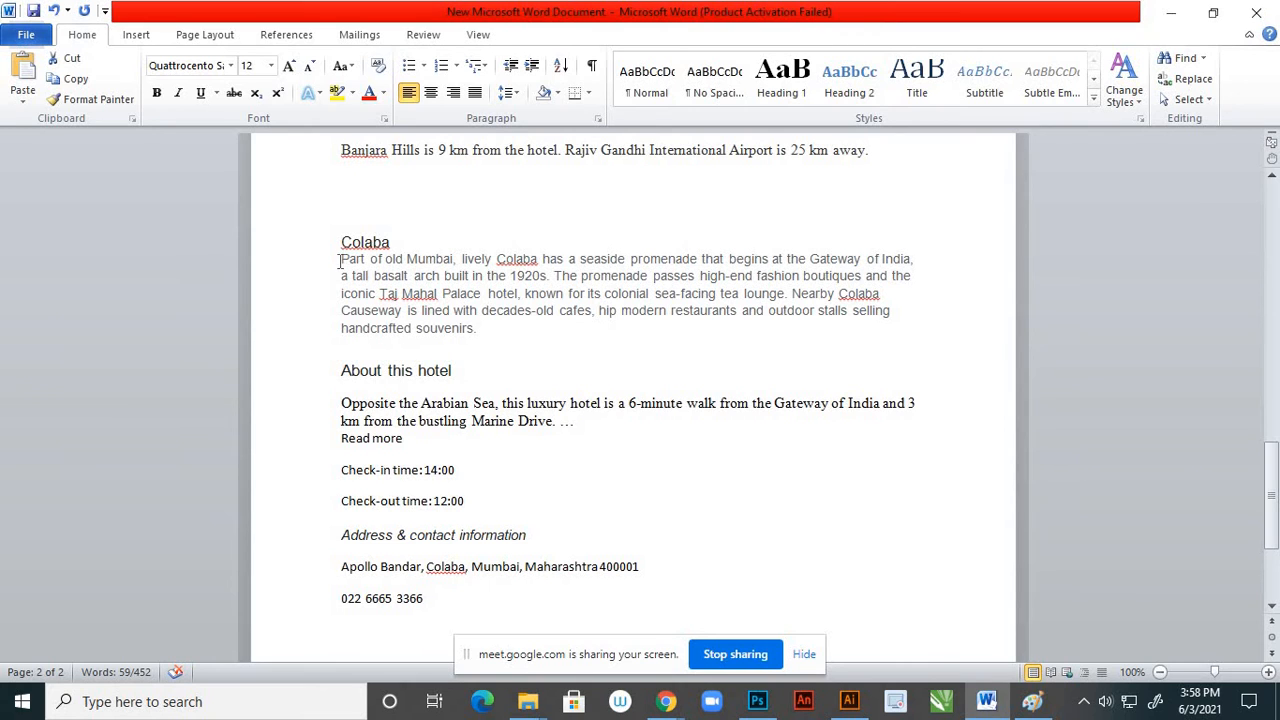
{"action": "left_click_drag", "start_coordinate": [341, 260], "coordinate": [477, 330]}
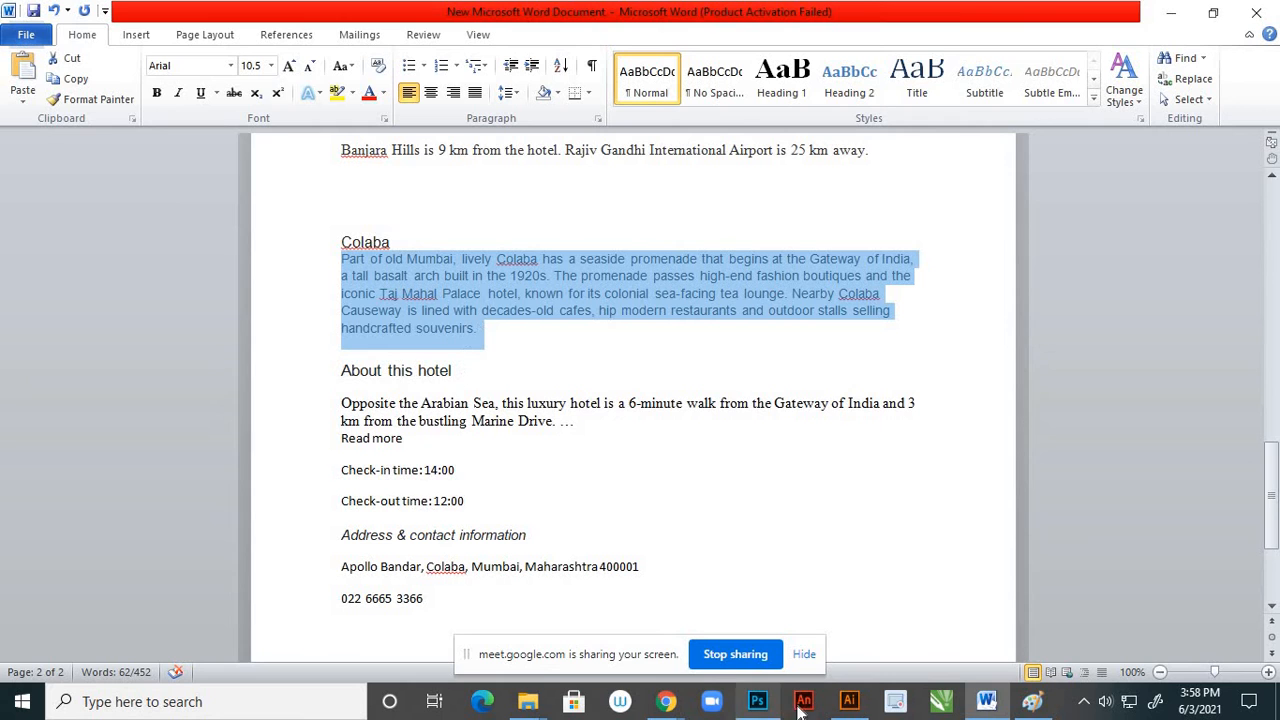
Return to Illustrator and paste the Colaba paragraph as 18 pt text near the upper inner corner of the blue page
{"action": "left_click", "coordinate": [849, 701]}
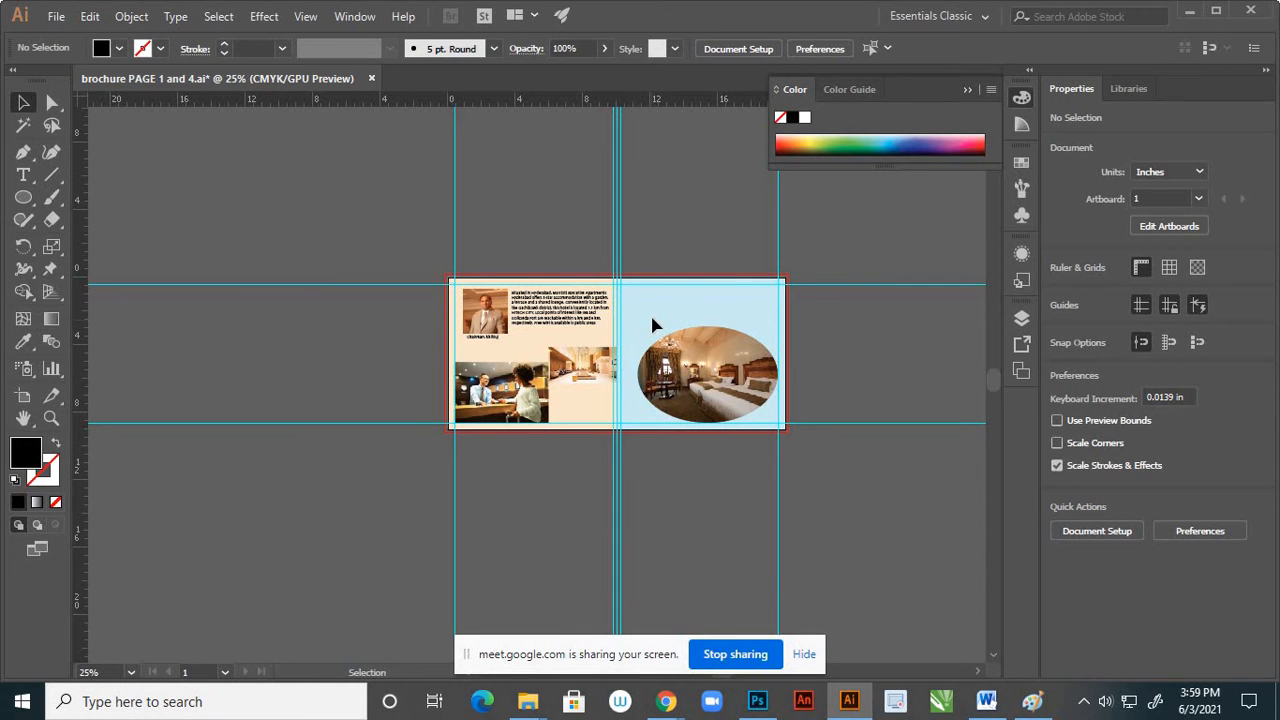
{"action": "scroll", "coordinate": [652, 305], "scroll_direction": "up", "scroll_amount": 3}
{"action": "left_click", "coordinate": [24, 177]}
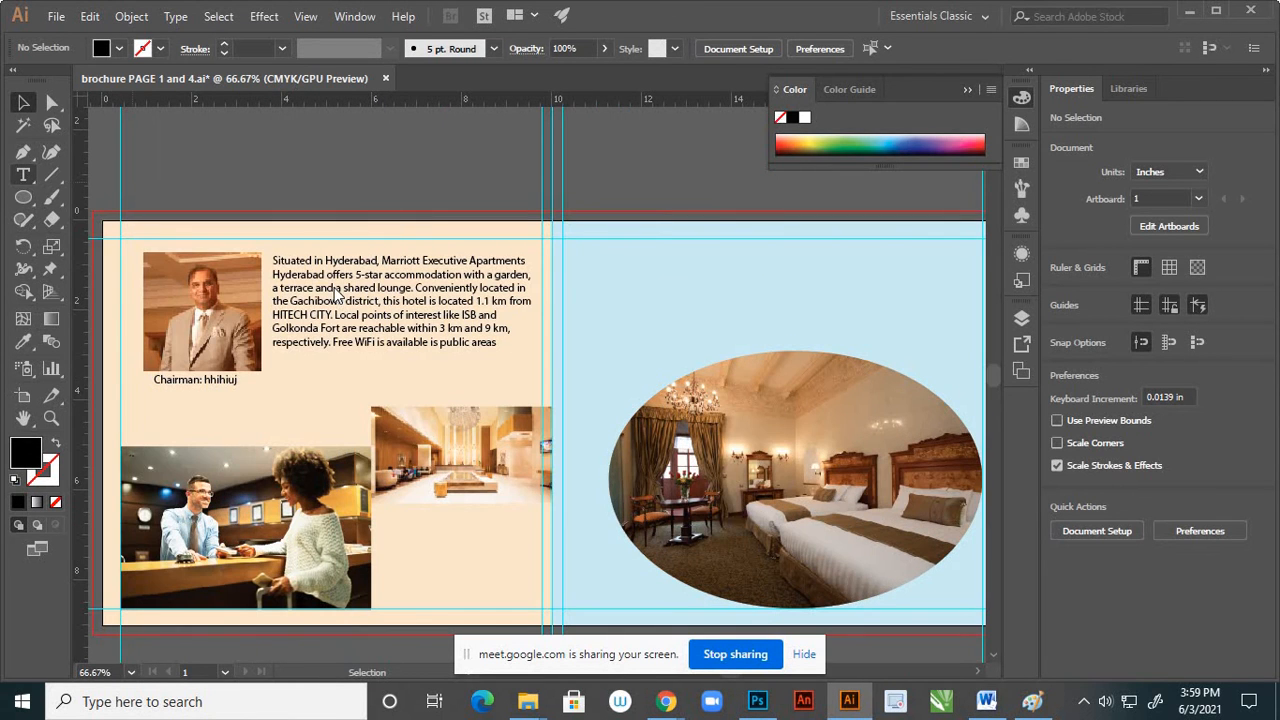
{"action": "left_click", "coordinate": [573, 256]}
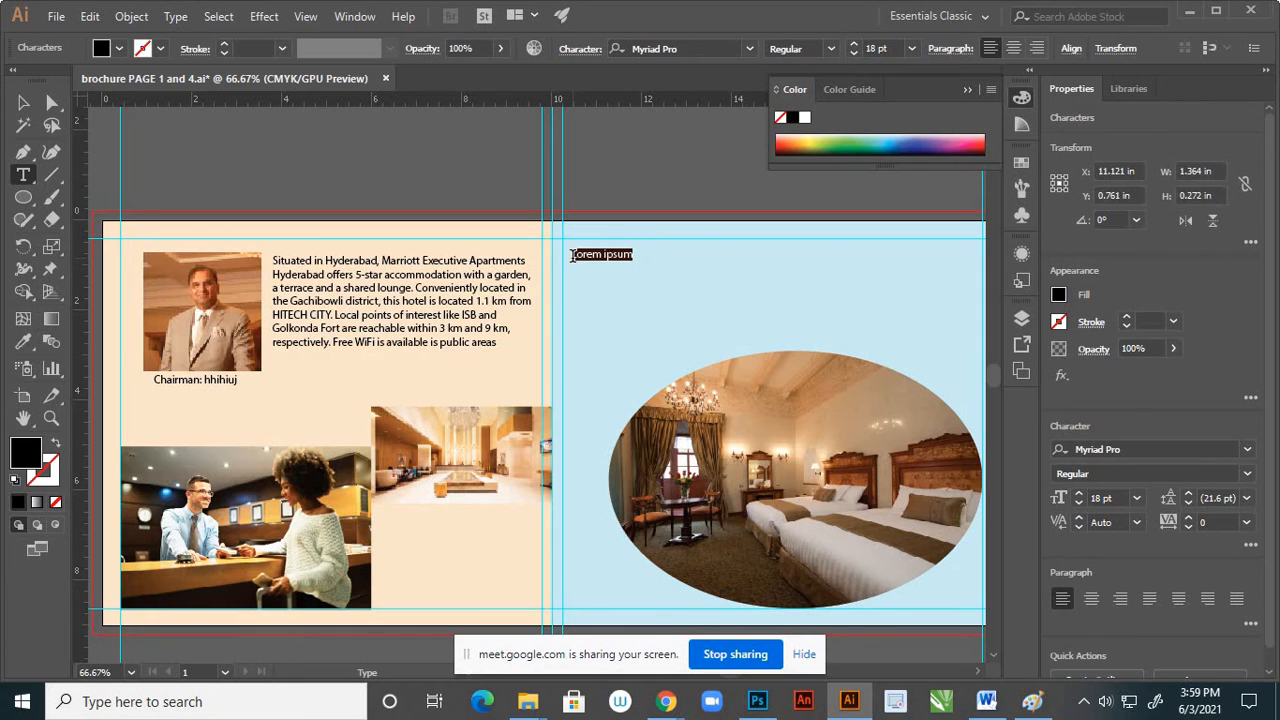
{"action": "key", "text": "ctrl+v"}
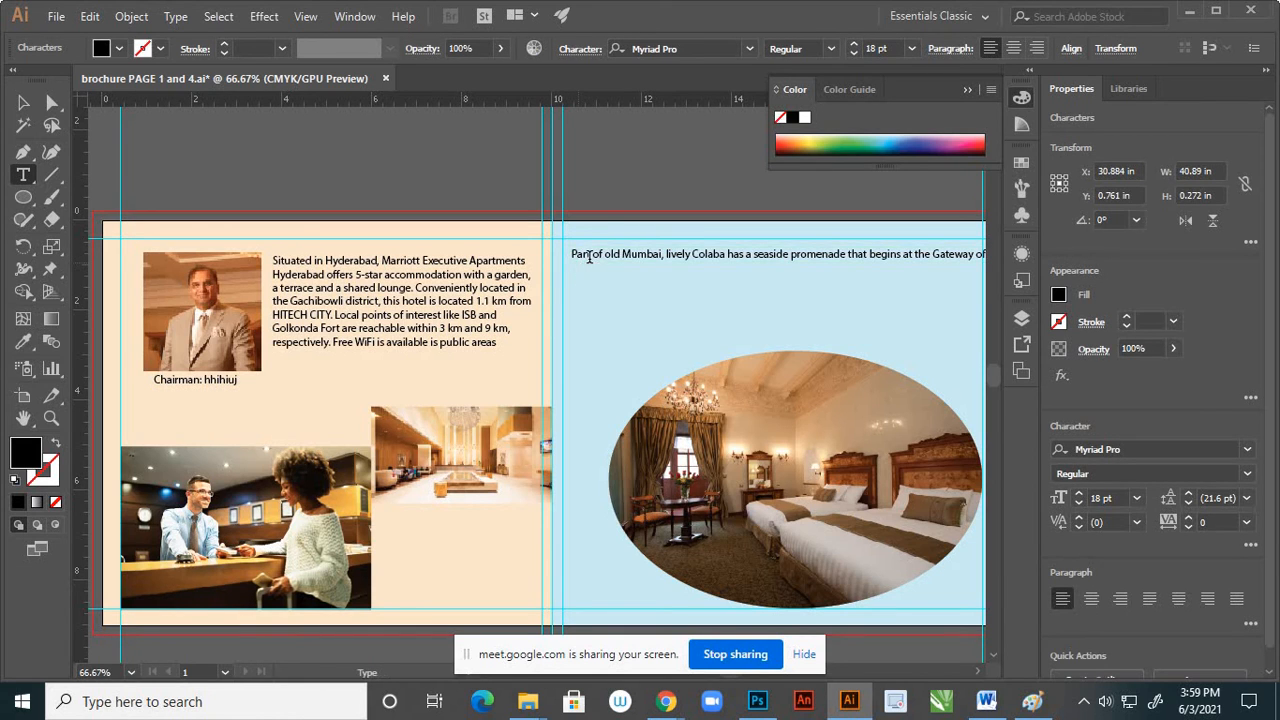
{"action": "left_click", "coordinate": [23, 102]}
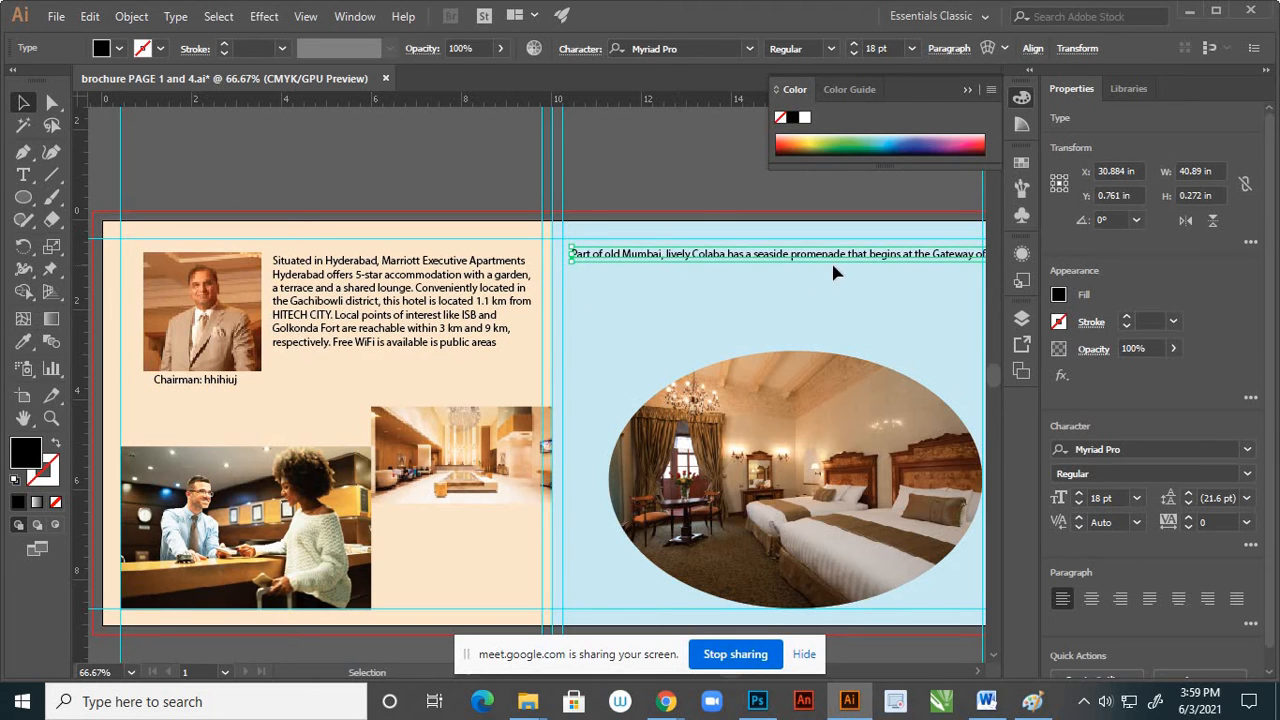
Break the Colaba paragraph into six lines, starting new ones at "Gateway", "high-end", "colonial", "decades-old" and "handcrafted", to fit the blue page
{"action": "scroll", "coordinate": [743, 283], "scroll_direction": "down", "scroll_amount": 2}
{"action": "scroll", "coordinate": [828, 258], "scroll_direction": "up", "scroll_amount": 1}
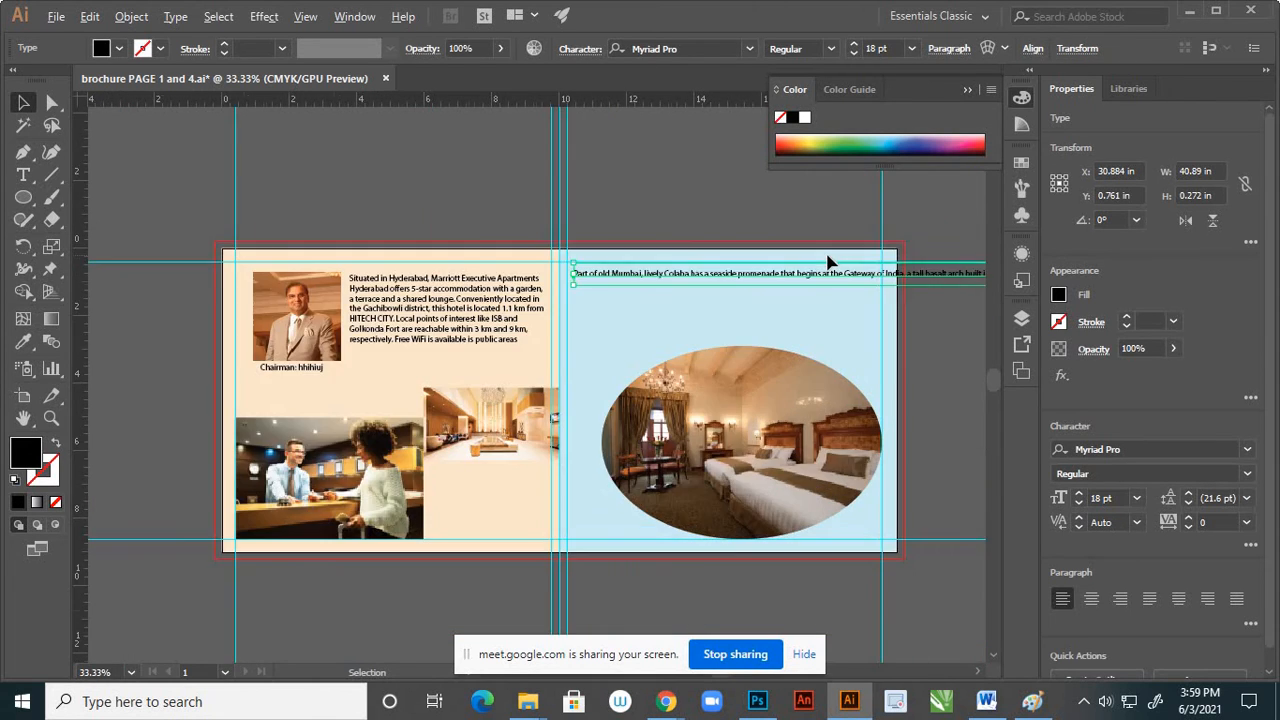
{"action": "scroll", "coordinate": [862, 280], "scroll_direction": "up", "scroll_amount": 2}
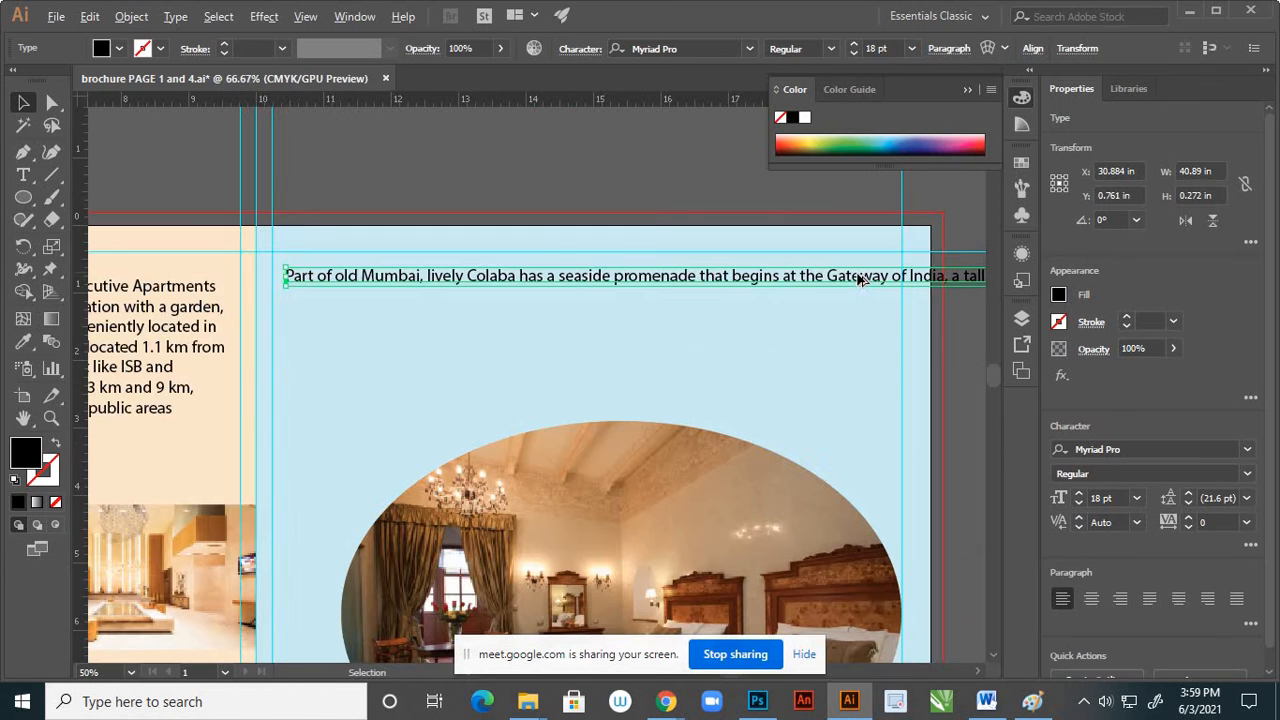
{"action": "double_click", "coordinate": [798, 277]}
{"action": "left_click", "coordinate": [829, 277]}
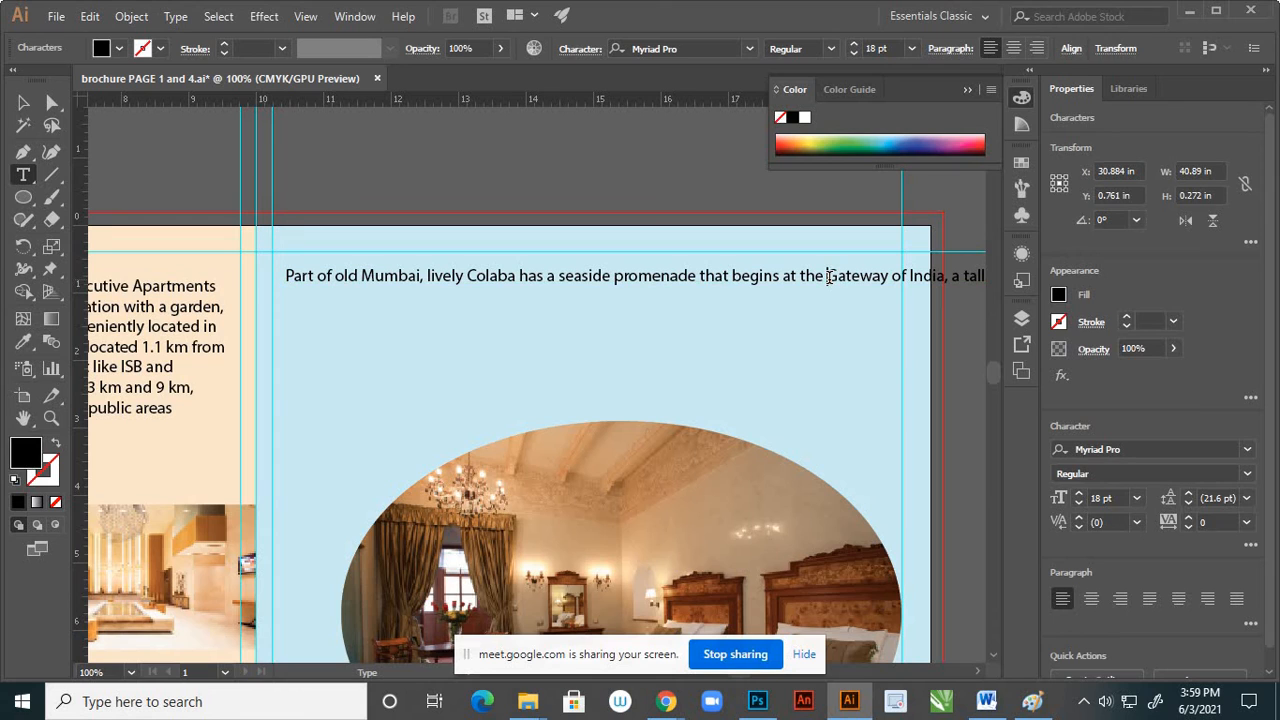
{"action": "key", "text": "Return"}
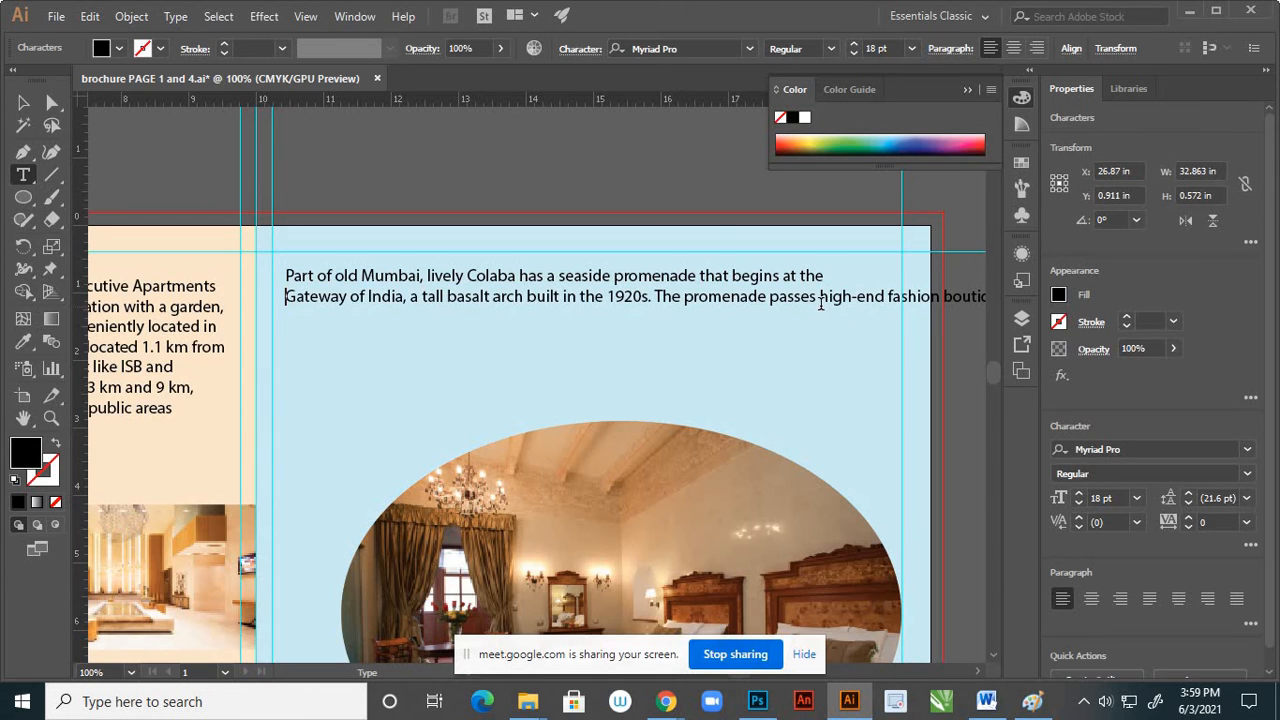
{"action": "left_click", "coordinate": [821, 297]}
{"action": "key", "text": "Return"}
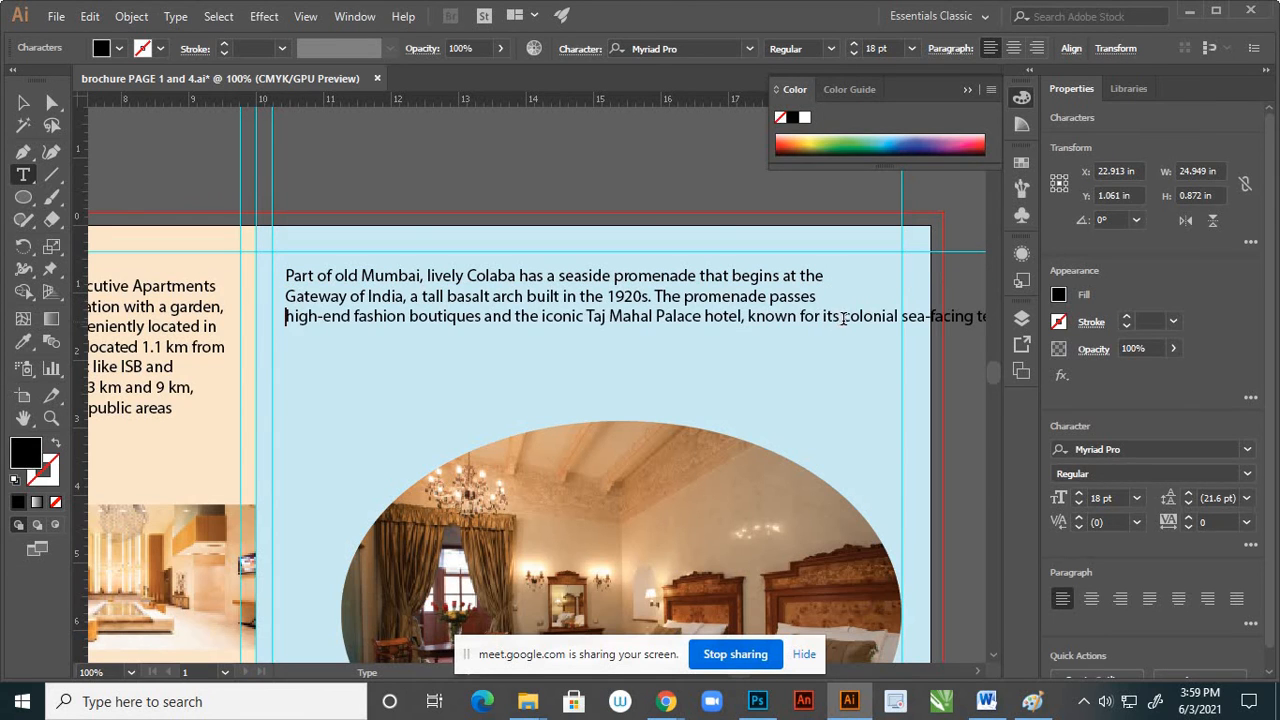
{"action": "left_click", "coordinate": [845, 318]}
{"action": "key", "text": "Return"}
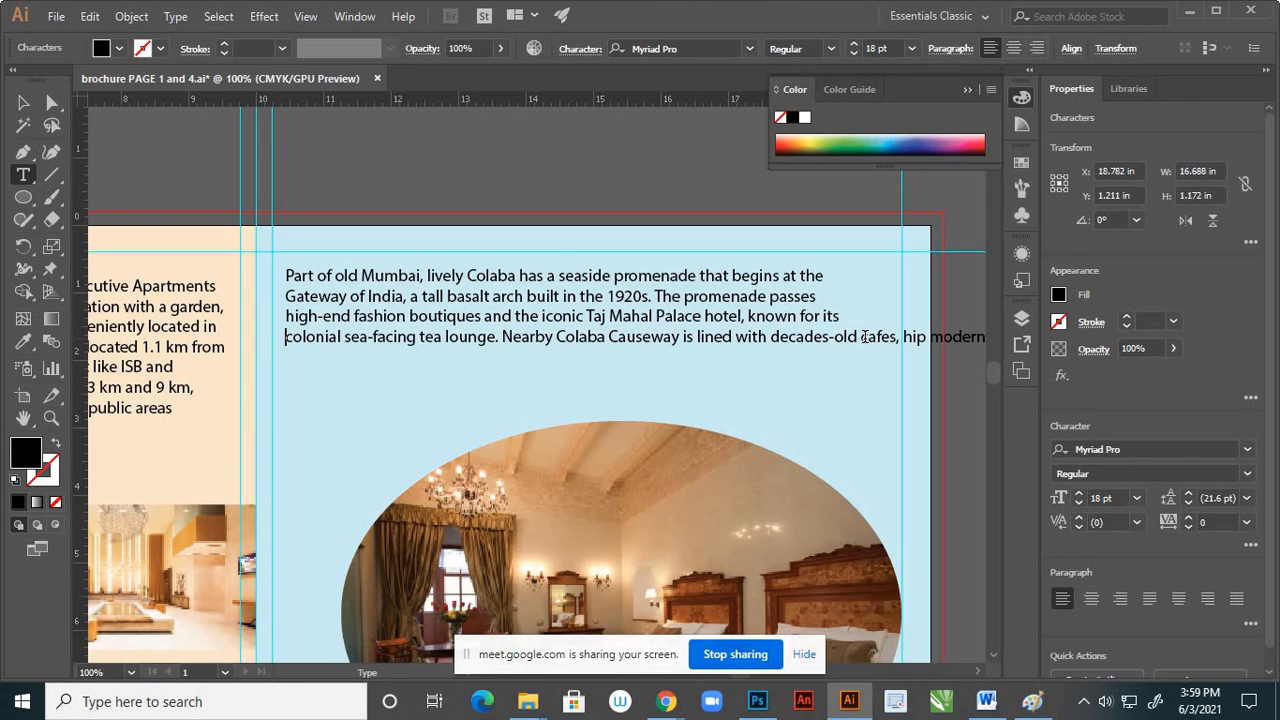
{"action": "left_click", "coordinate": [771, 337]}
{"action": "key", "text": "Return"}
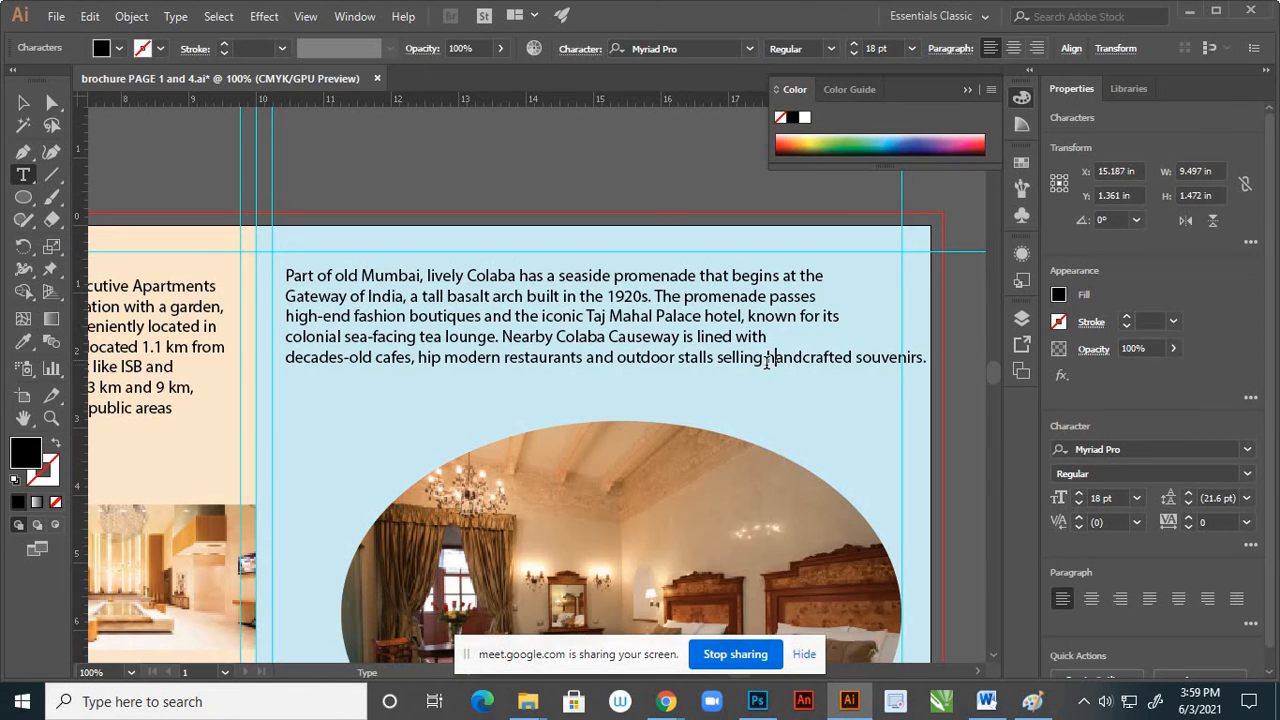
{"action": "left_click", "coordinate": [766, 358]}
{"action": "key", "text": "Return"}
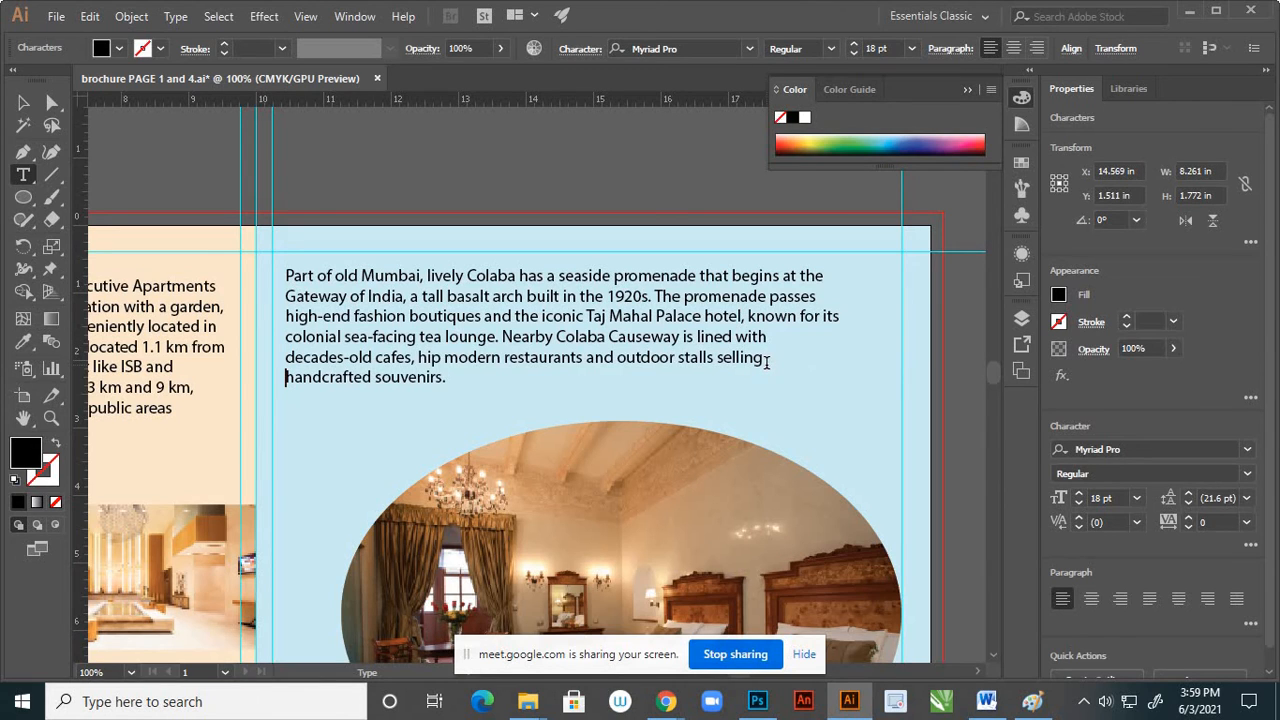
{"action": "left_click", "coordinate": [23, 102]}
{"action": "left_click", "coordinate": [449, 170]}
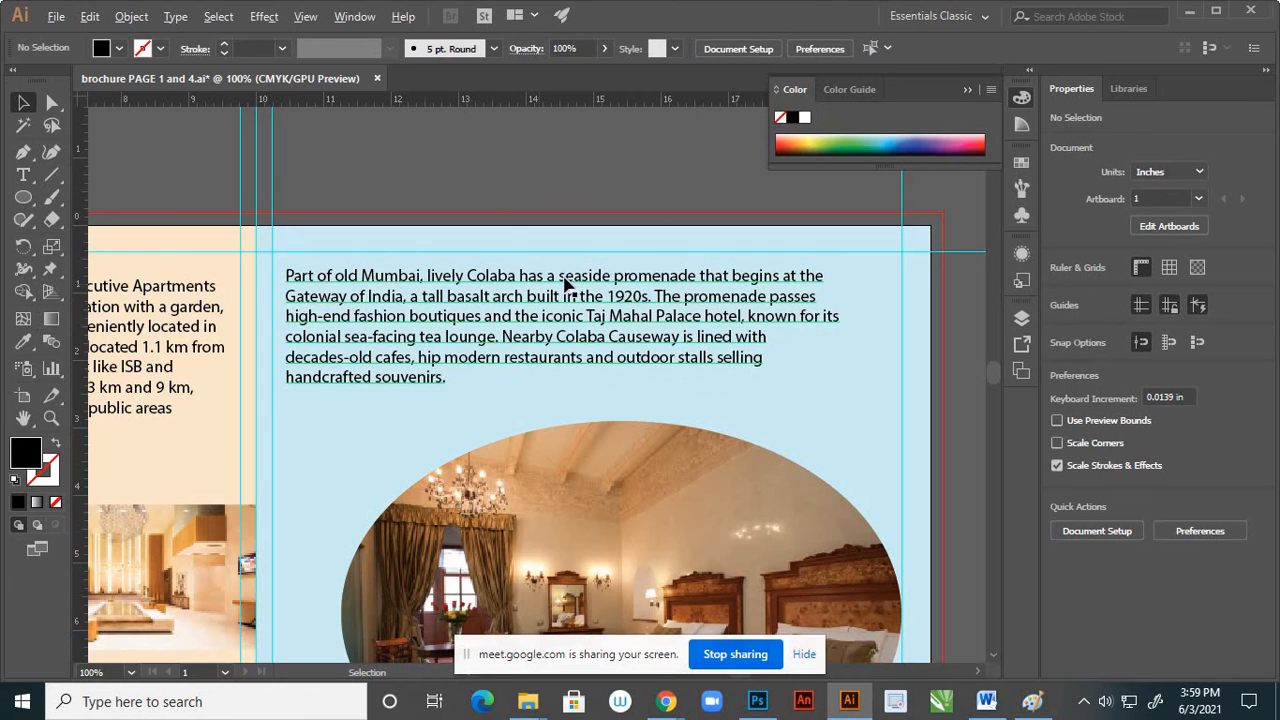
Examine the two-page spread's layout, checking the text blocks, the lobby photo and the oval bedroom photo
{"action": "scroll", "coordinate": [563, 281], "scroll_direction": "down", "scroll_amount": 2}
{"action": "scroll", "coordinate": [666, 336], "scroll_direction": "down", "scroll_amount": 2}
{"action": "scroll", "coordinate": [604, 338], "scroll_direction": "up", "scroll_amount": 2}
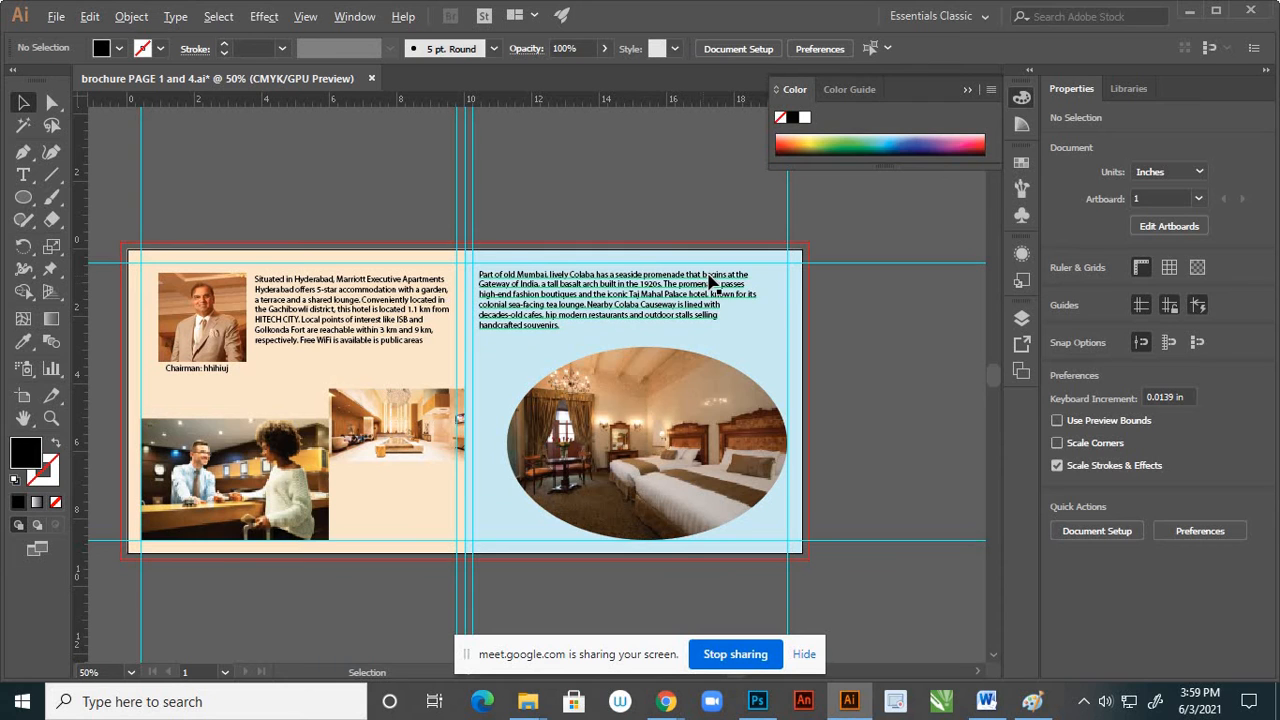
{"action": "scroll", "coordinate": [608, 330], "scroll_direction": "down", "scroll_amount": 2}
{"action": "scroll", "coordinate": [610, 343], "scroll_direction": "up", "scroll_amount": 2}
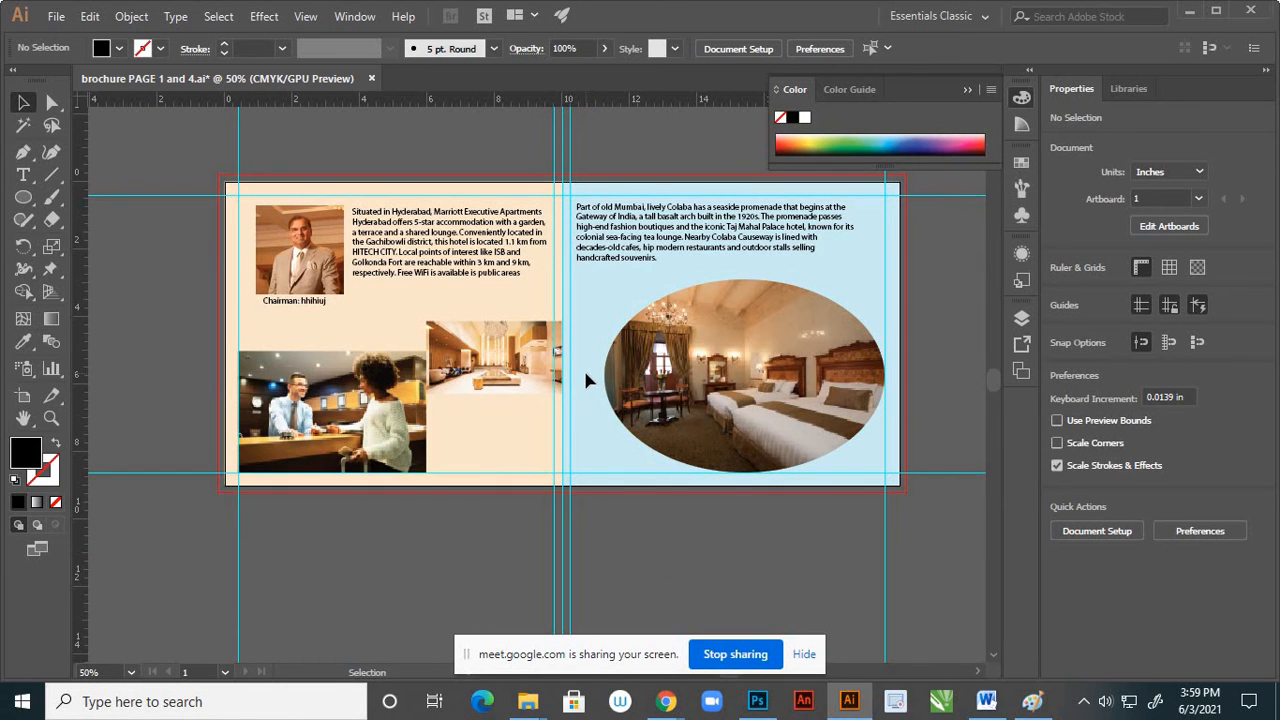
{"action": "scroll", "coordinate": [490, 410], "scroll_direction": "up", "scroll_amount": 2}
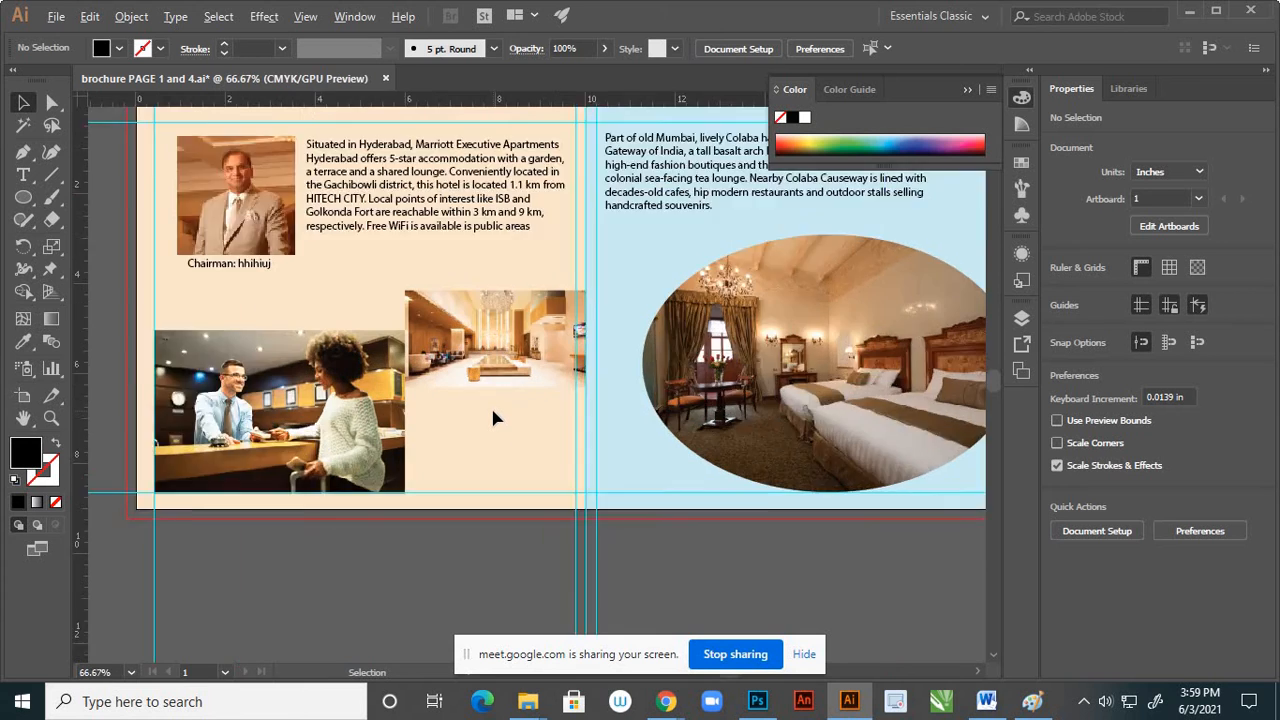
{"action": "scroll", "coordinate": [497, 398], "scroll_direction": "down", "scroll_amount": 2}
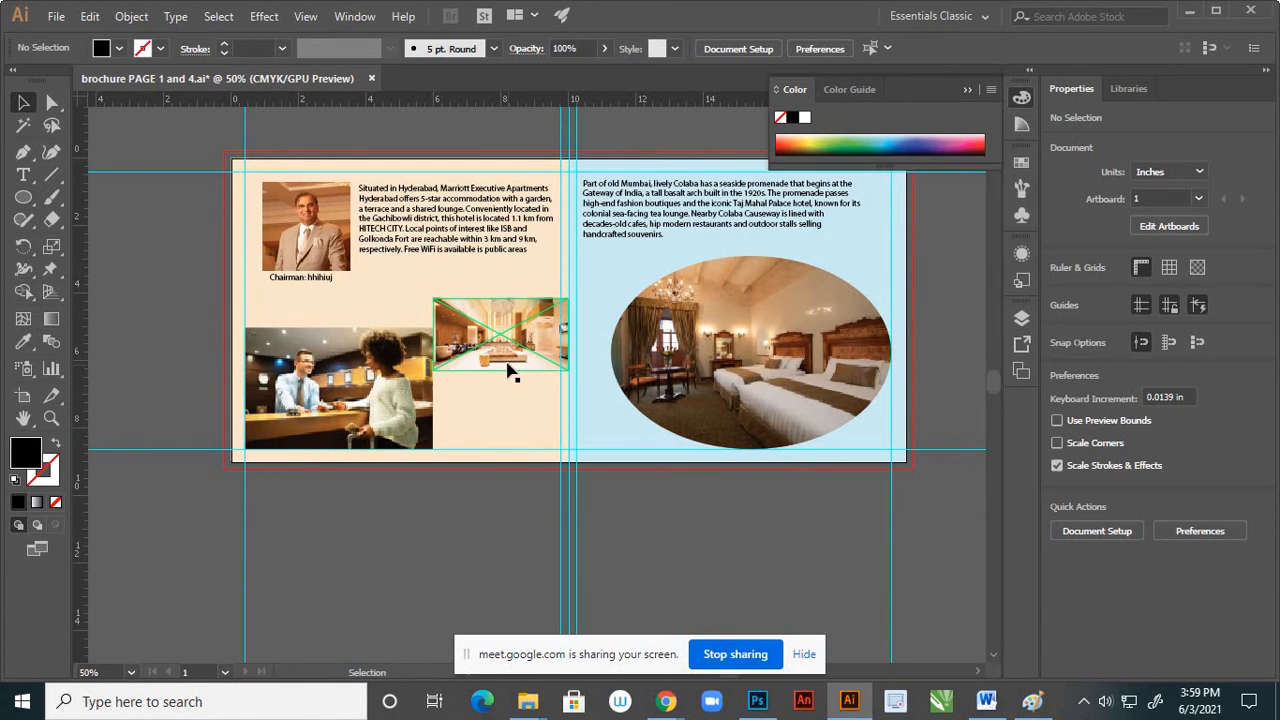
{"action": "scroll", "coordinate": [508, 368], "scroll_direction": "up", "scroll_amount": 2}
{"action": "scroll", "coordinate": [478, 362], "scroll_direction": "down", "scroll_amount": 2}
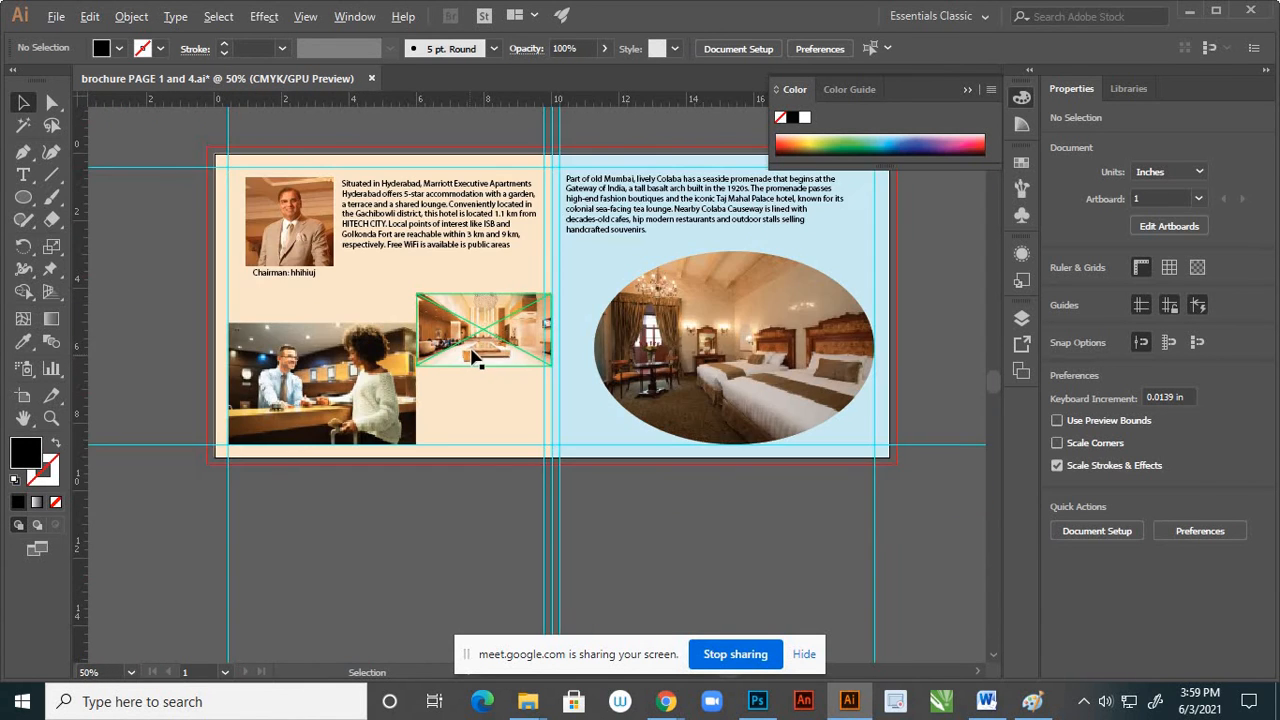
{"action": "left_click", "coordinate": [714, 302]}
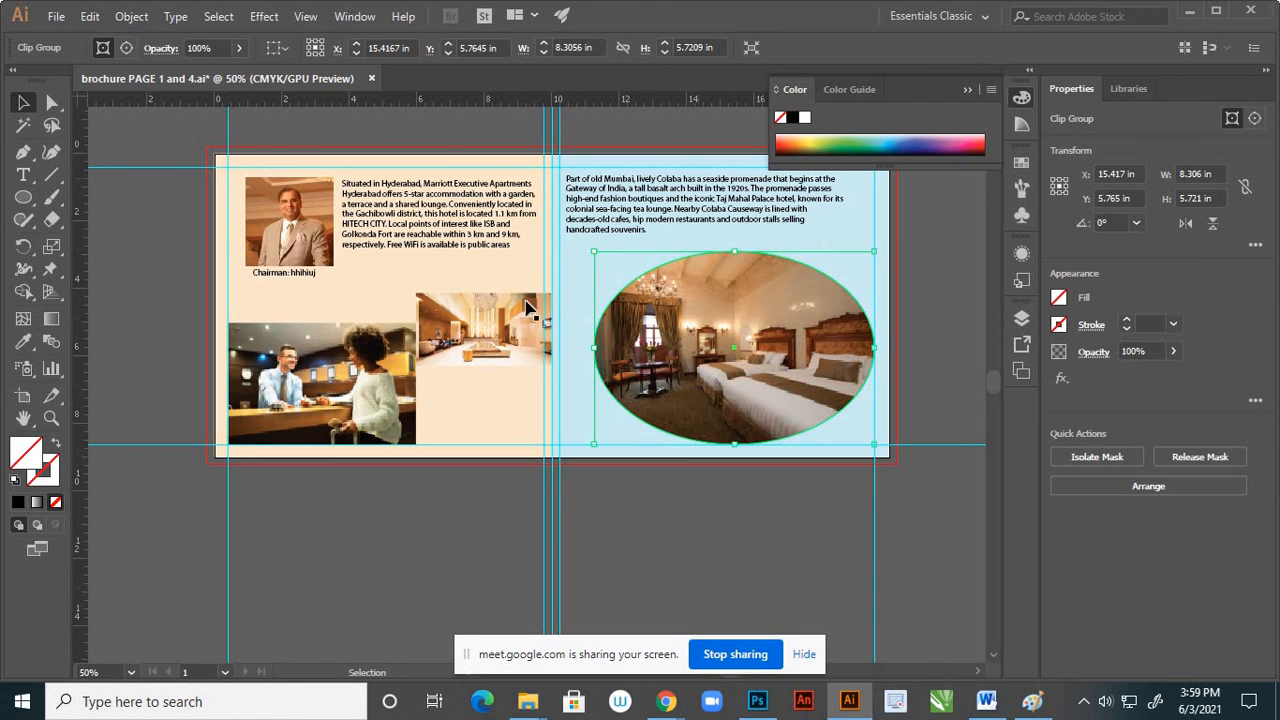
{"action": "left_click", "coordinate": [25, 200]}
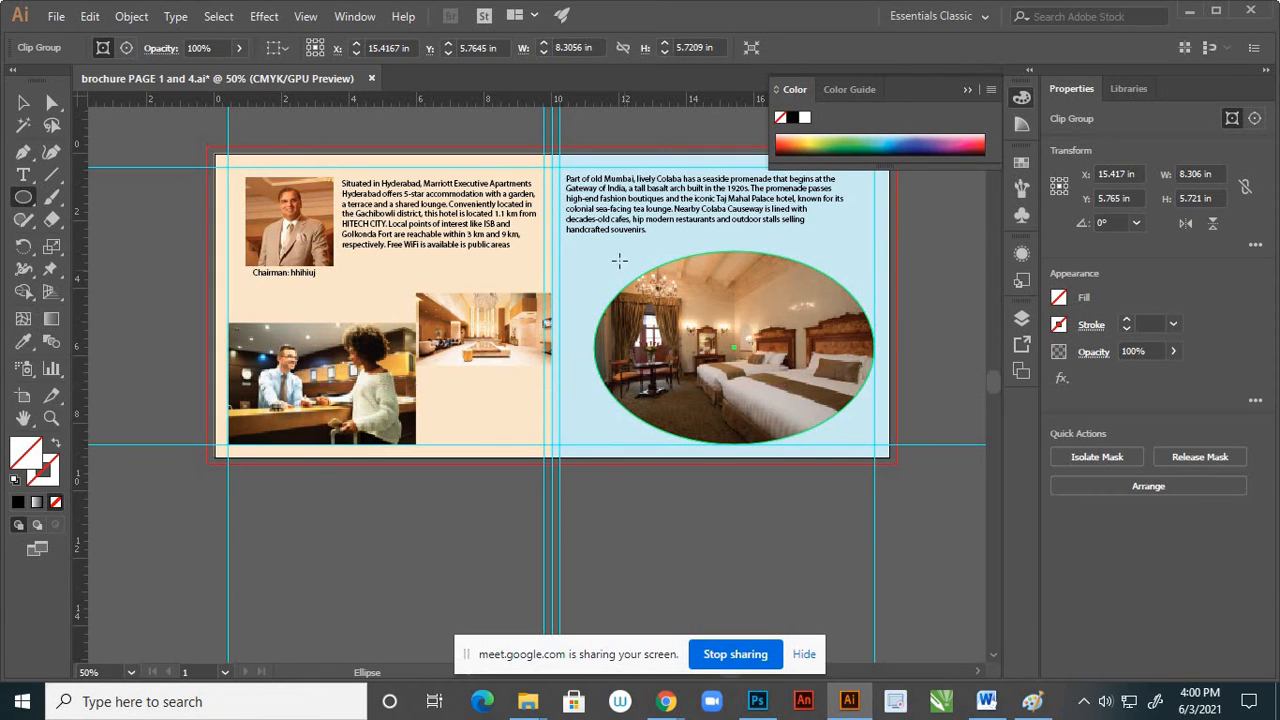
{"action": "left_click_drag", "start_coordinate": [580, 251], "coordinate": [886, 458]}
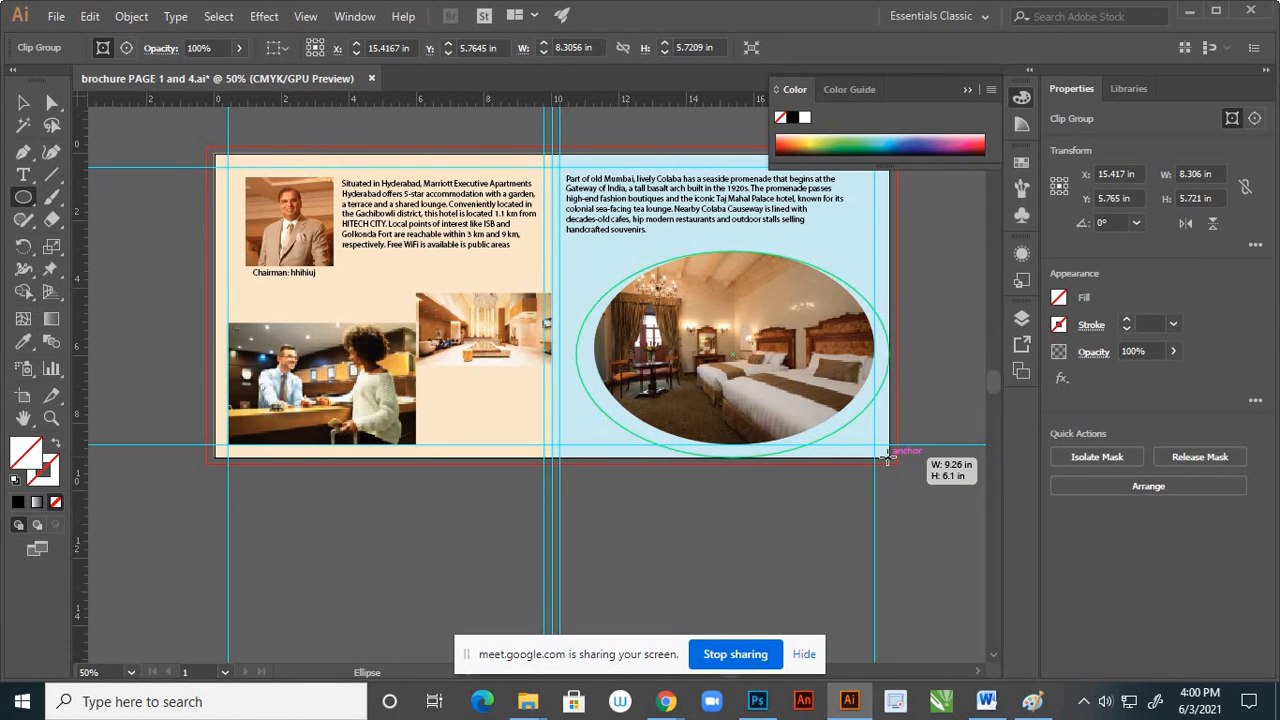
{"action": "left_click_drag", "start_coordinate": [889, 458], "coordinate": [889, 458]}
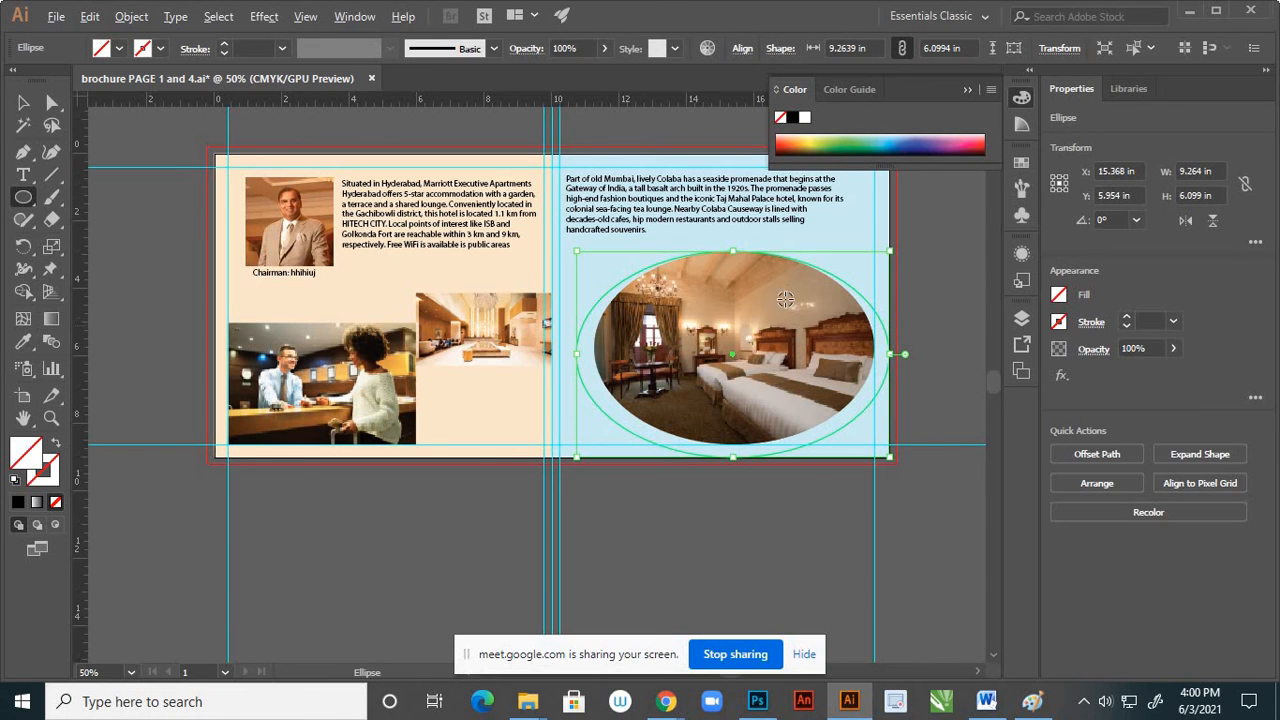
{"action": "scroll", "coordinate": [785, 290], "scroll_direction": "up", "scroll_amount": 2}
{"action": "left_click_drag", "start_coordinate": [697, 221], "coordinate": [701, 207]}
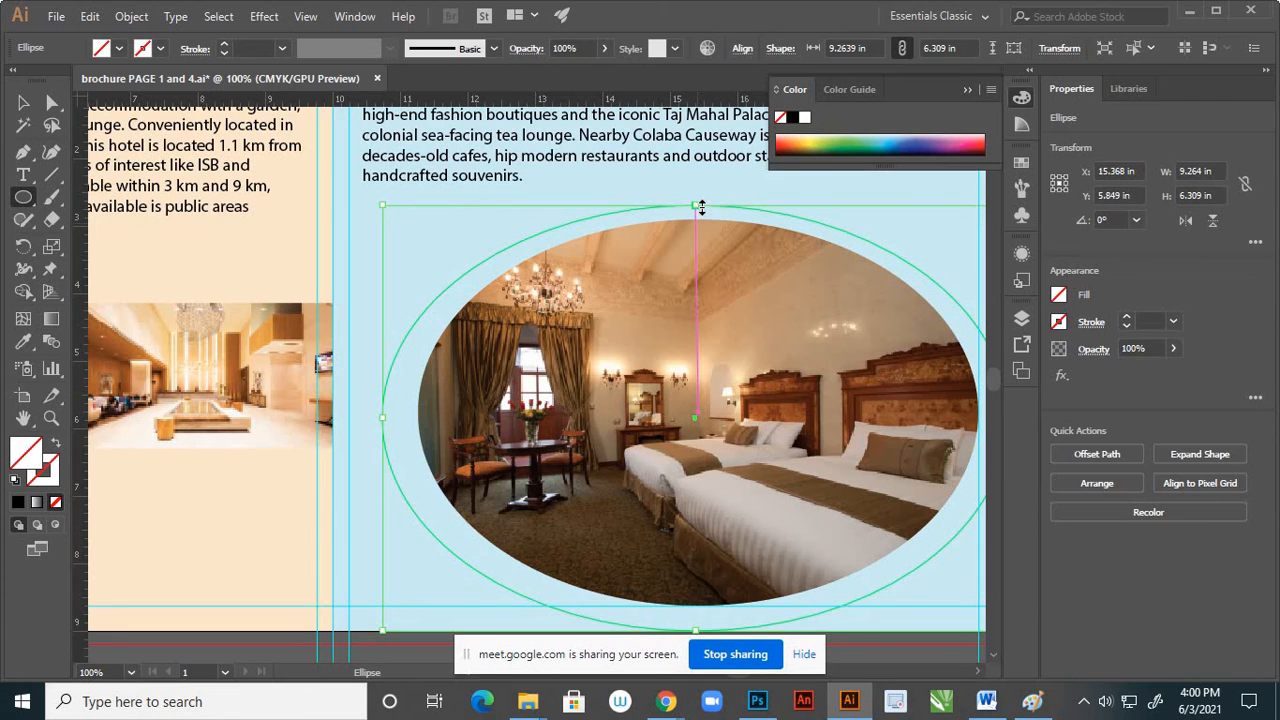
{"action": "key", "text": "Delete"}
Enlarge the oval bedroom photo about its centre to about 9.24 by 6.37 in
{"action": "scroll", "coordinate": [672, 300], "scroll_direction": "down", "scroll_amount": 3}
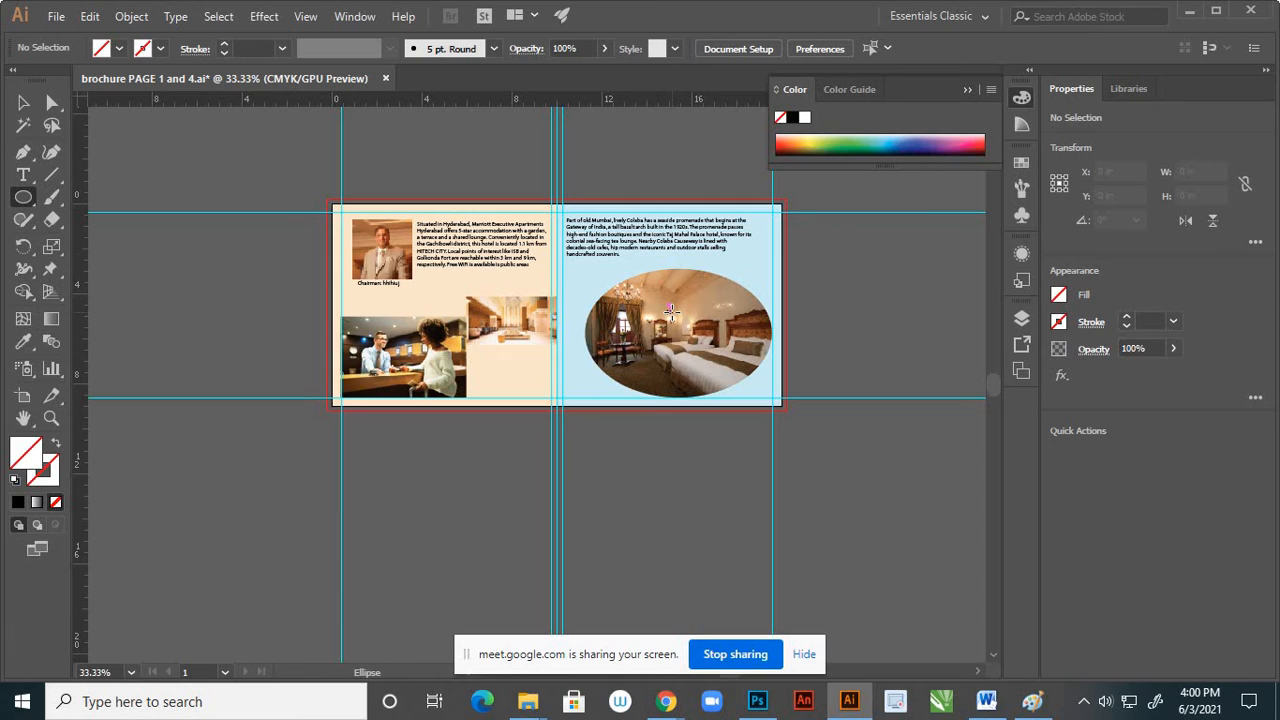
{"action": "left_click", "coordinate": [23, 102]}
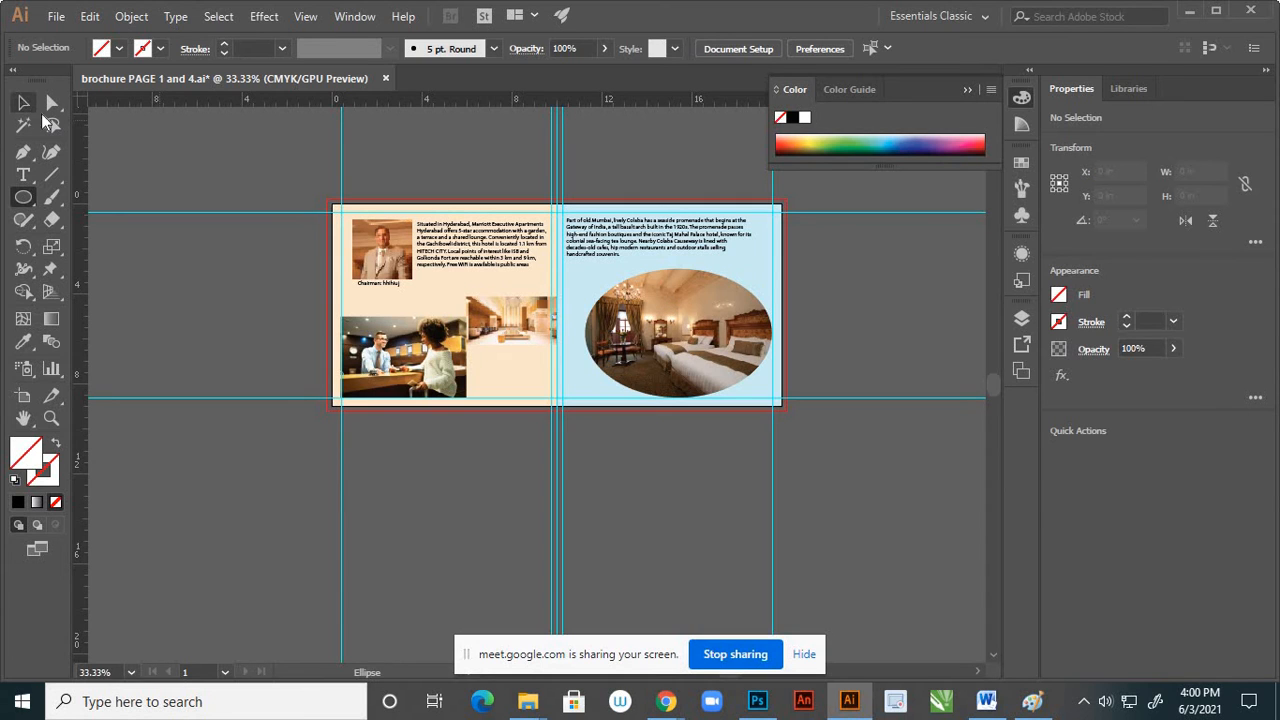
{"action": "left_click", "coordinate": [676, 302]}
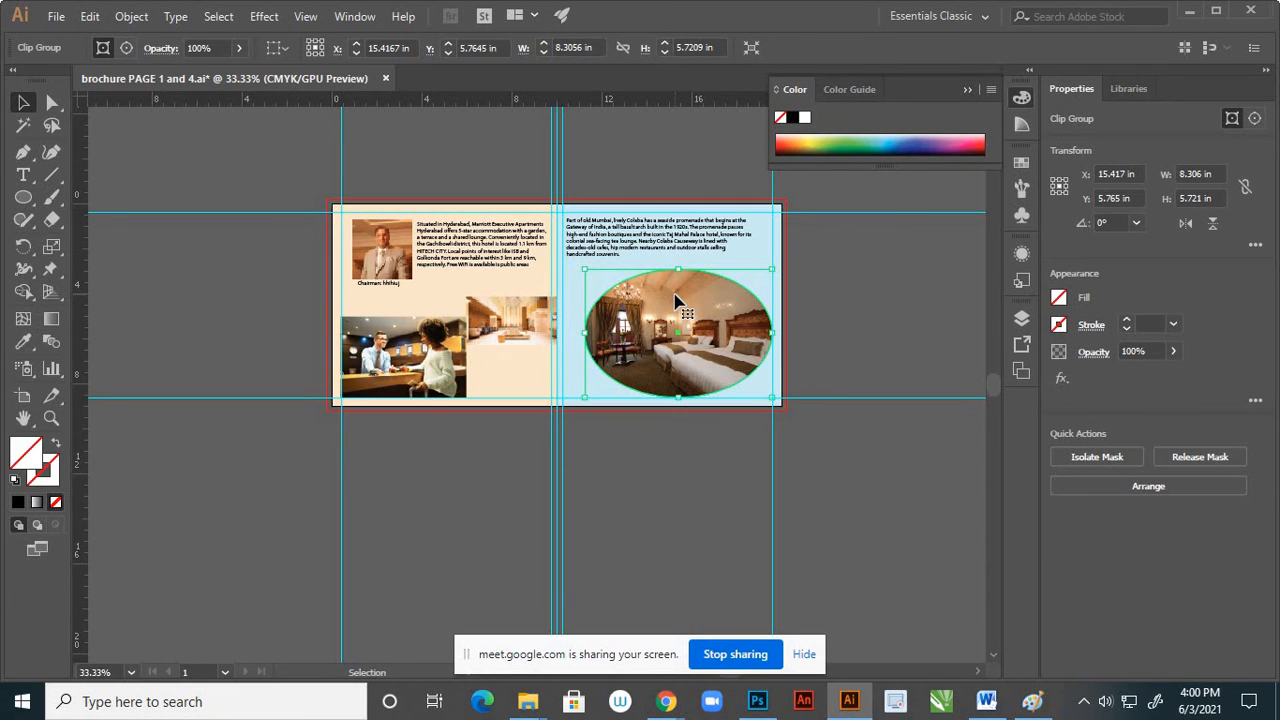
{"action": "key", "text": "ctrl"}
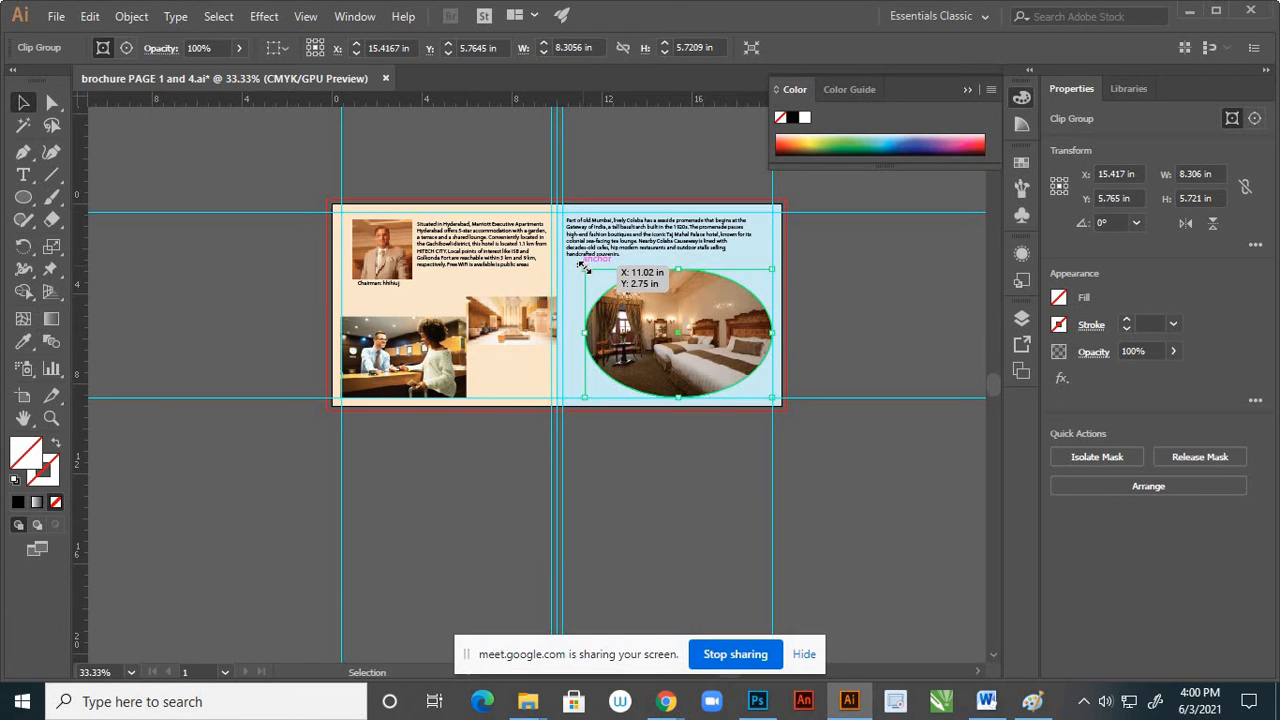
{"action": "left_click_drag", "start_coordinate": [584, 268], "coordinate": [574, 264]}
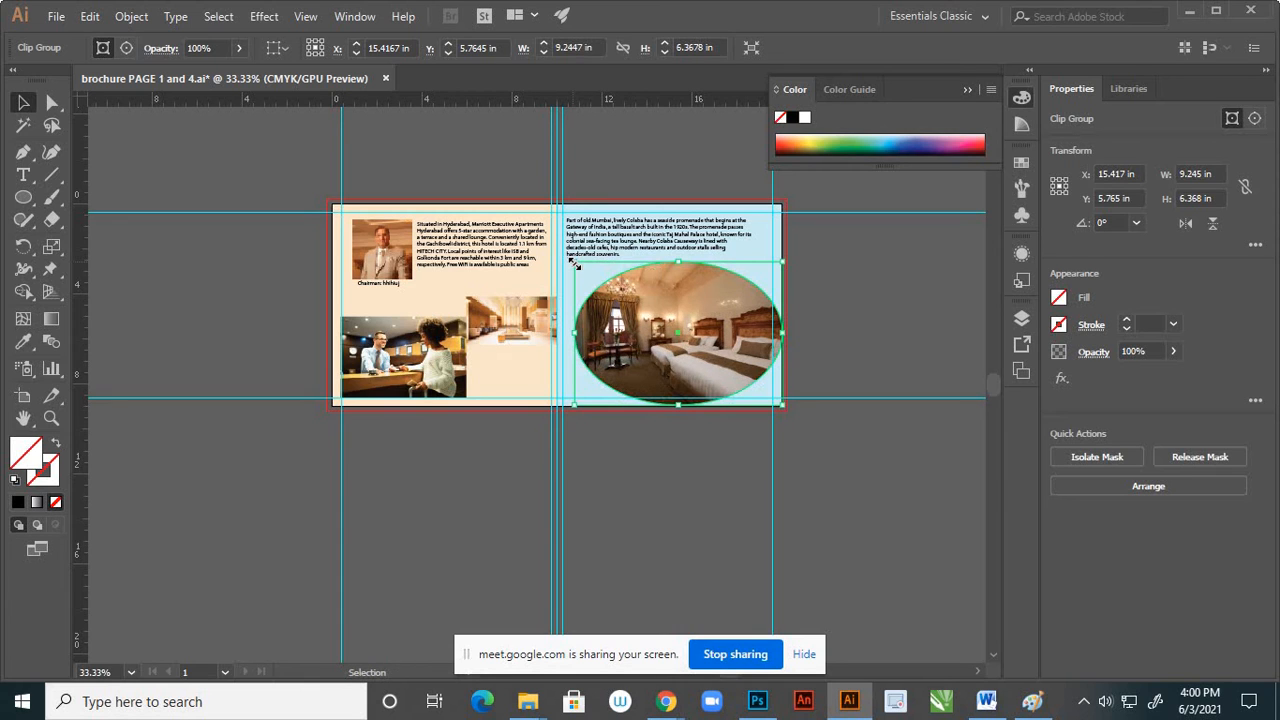
In Layer 4, move the enlarged oval bedroom photo below the smaller original in the stacking order and lock the original
{"action": "left_click", "coordinate": [1019, 320]}
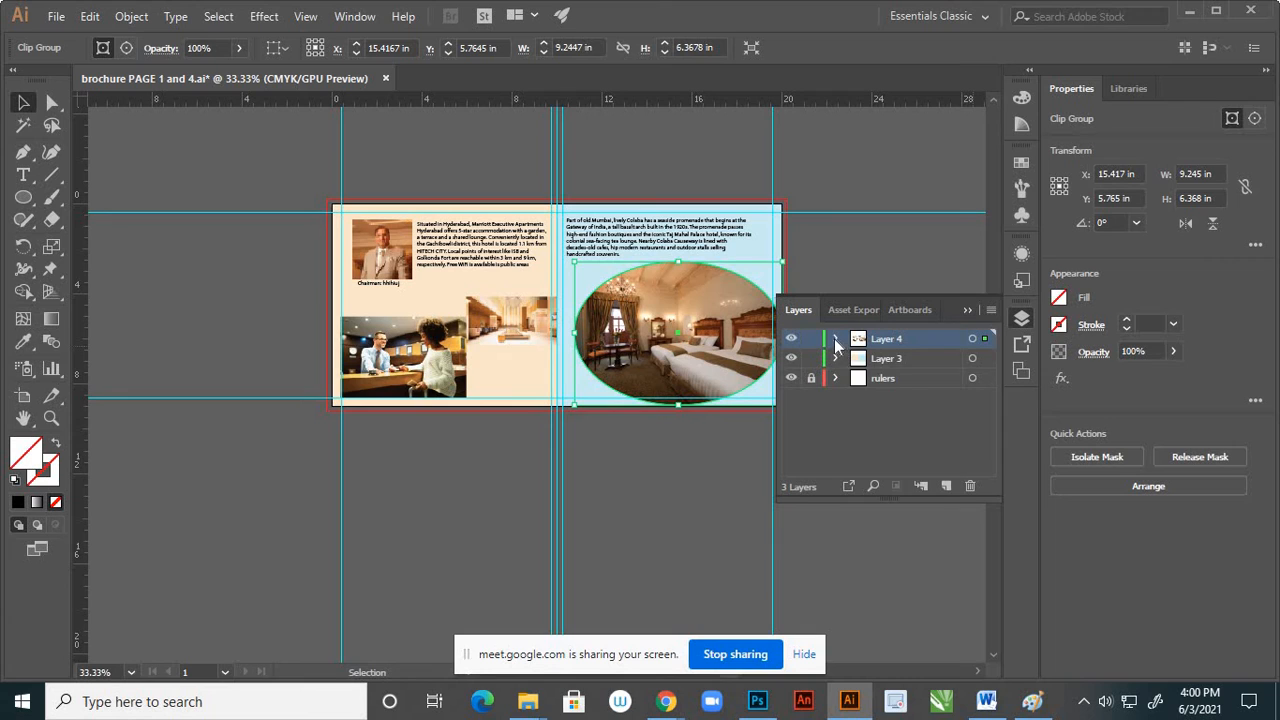
{"action": "left_click", "coordinate": [836, 339]}
{"action": "left_click", "coordinate": [912, 358]}
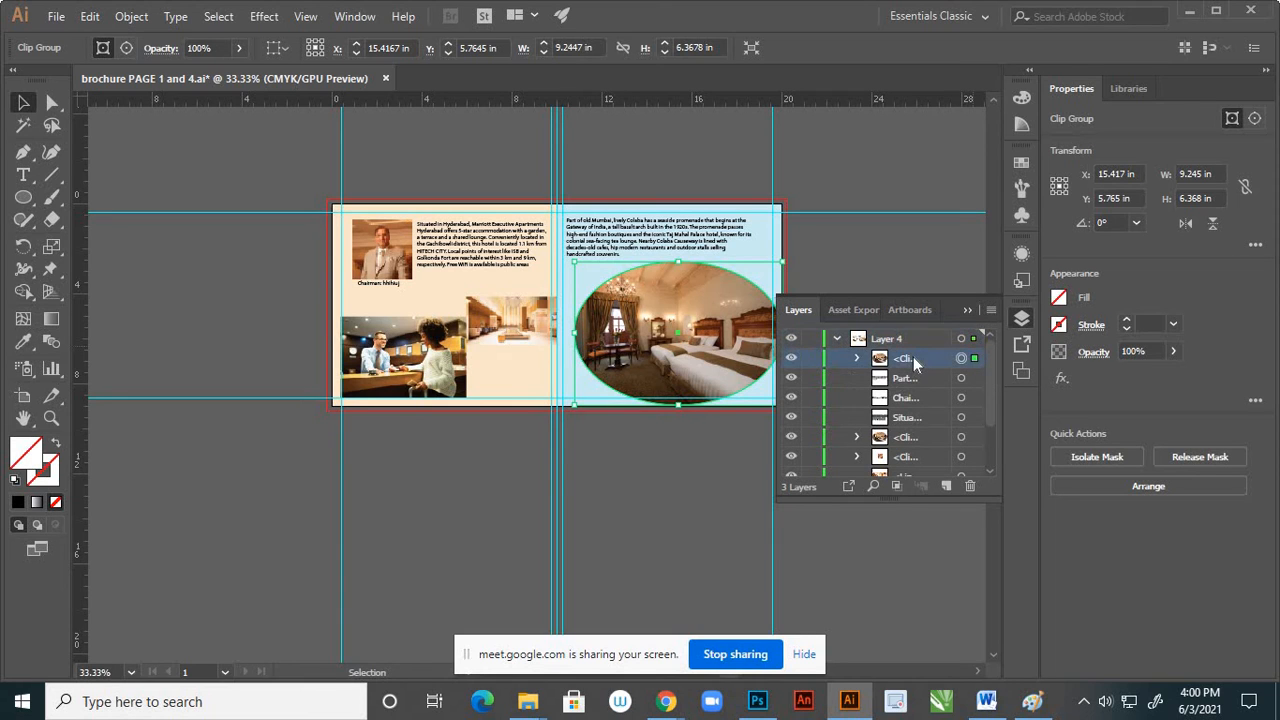
{"action": "left_click_drag", "start_coordinate": [913, 356], "coordinate": [926, 442]}
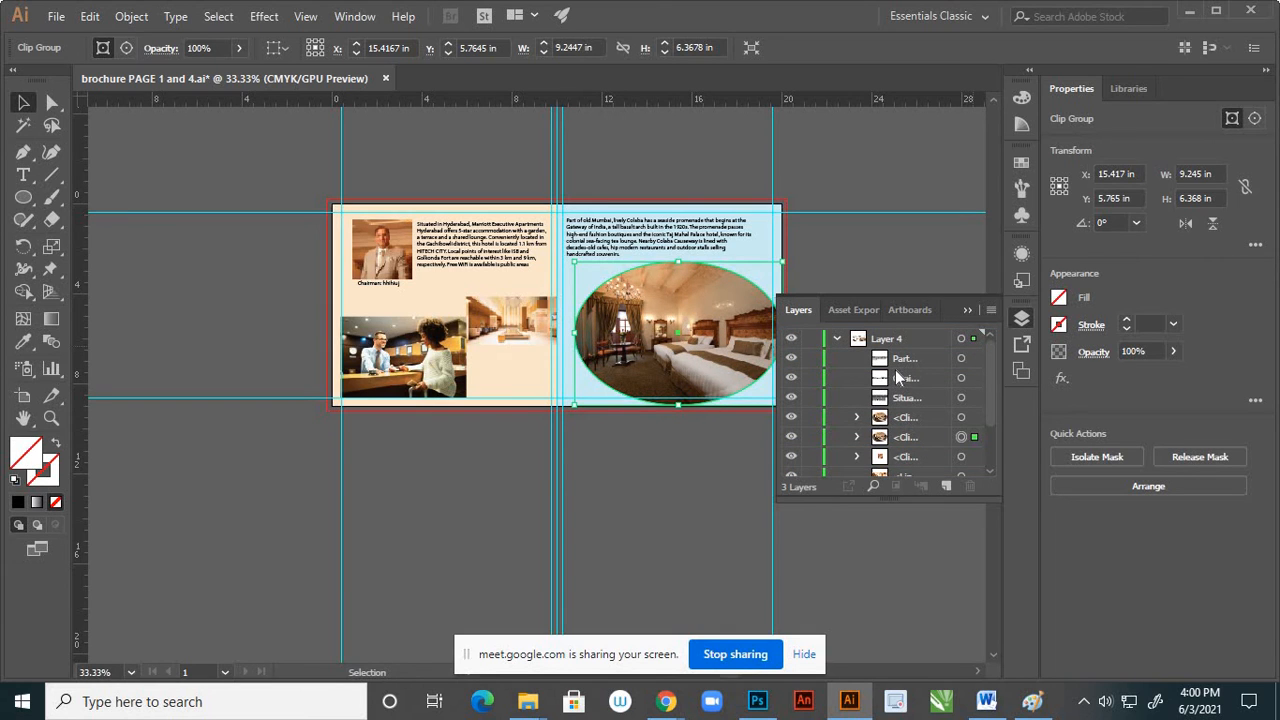
{"action": "left_click", "coordinate": [793, 420]}
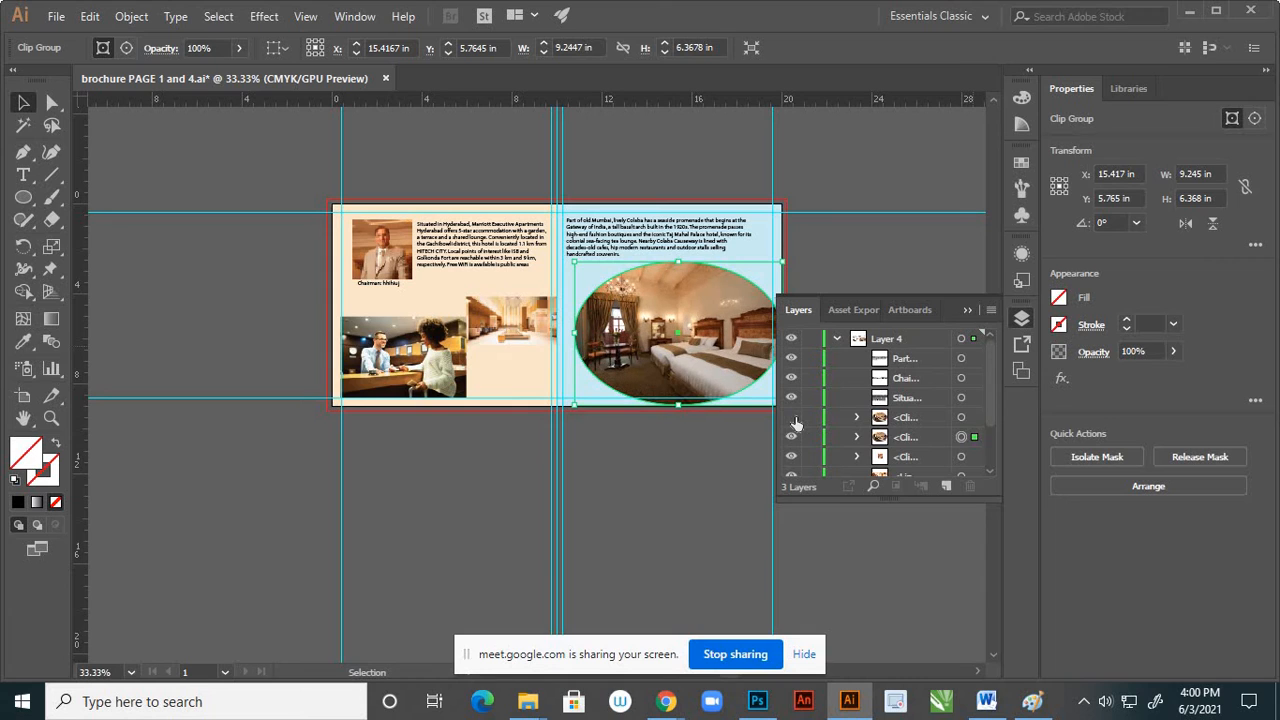
{"action": "left_click", "coordinate": [793, 420]}
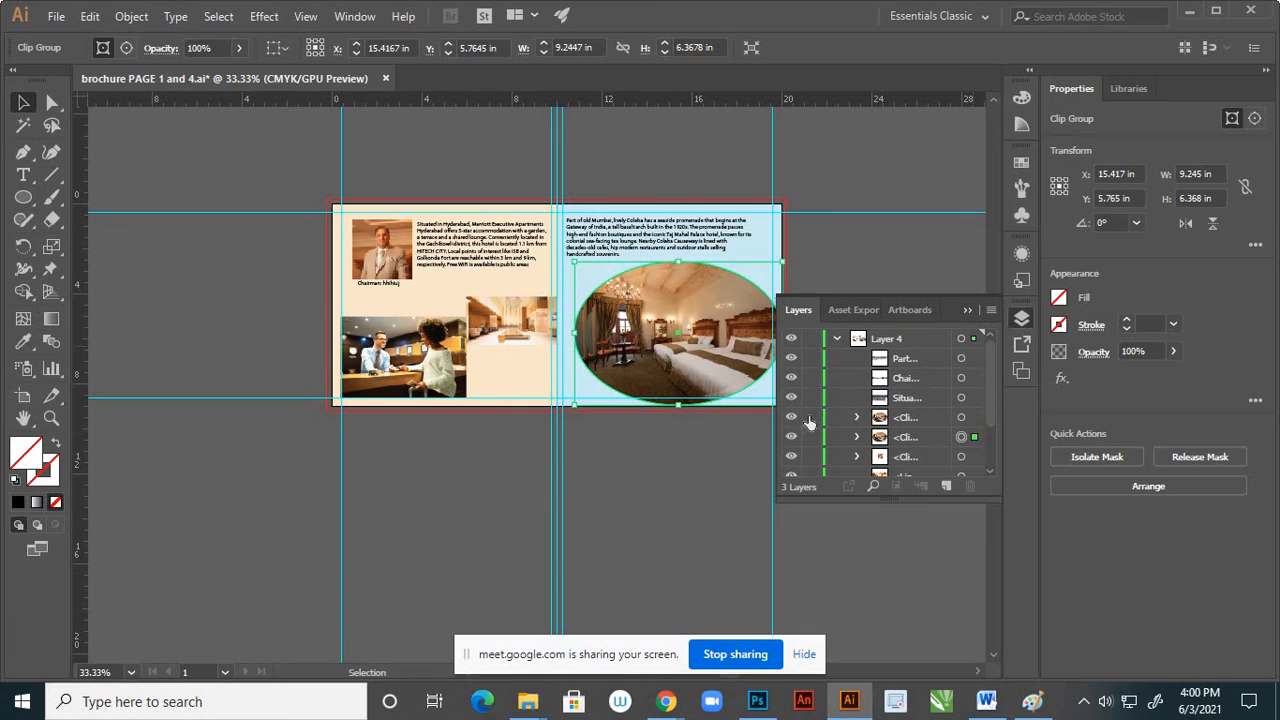
{"action": "left_click", "coordinate": [967, 311]}
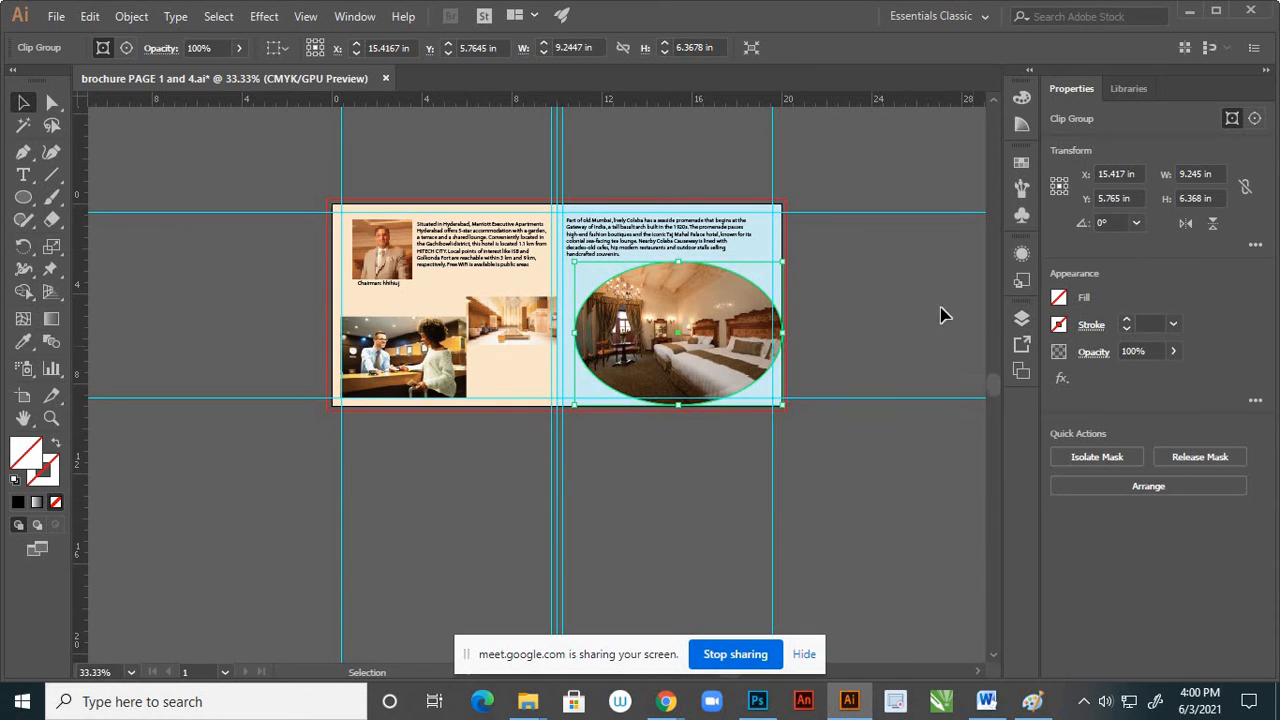
Give the enlarged oval bedroom photo a black stroke with no fill, and toggle both oval photos' visibility to compare them
{"action": "left_click", "coordinate": [18, 502]}
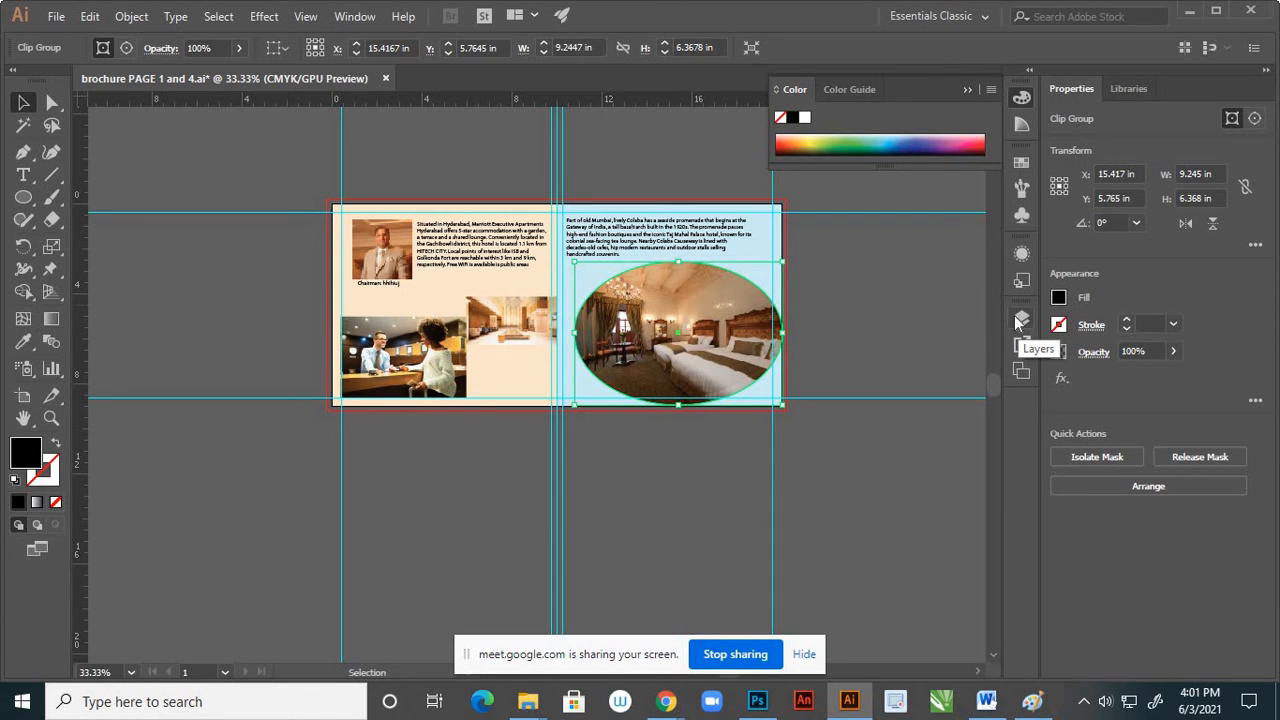
{"action": "left_click", "coordinate": [57, 447]}
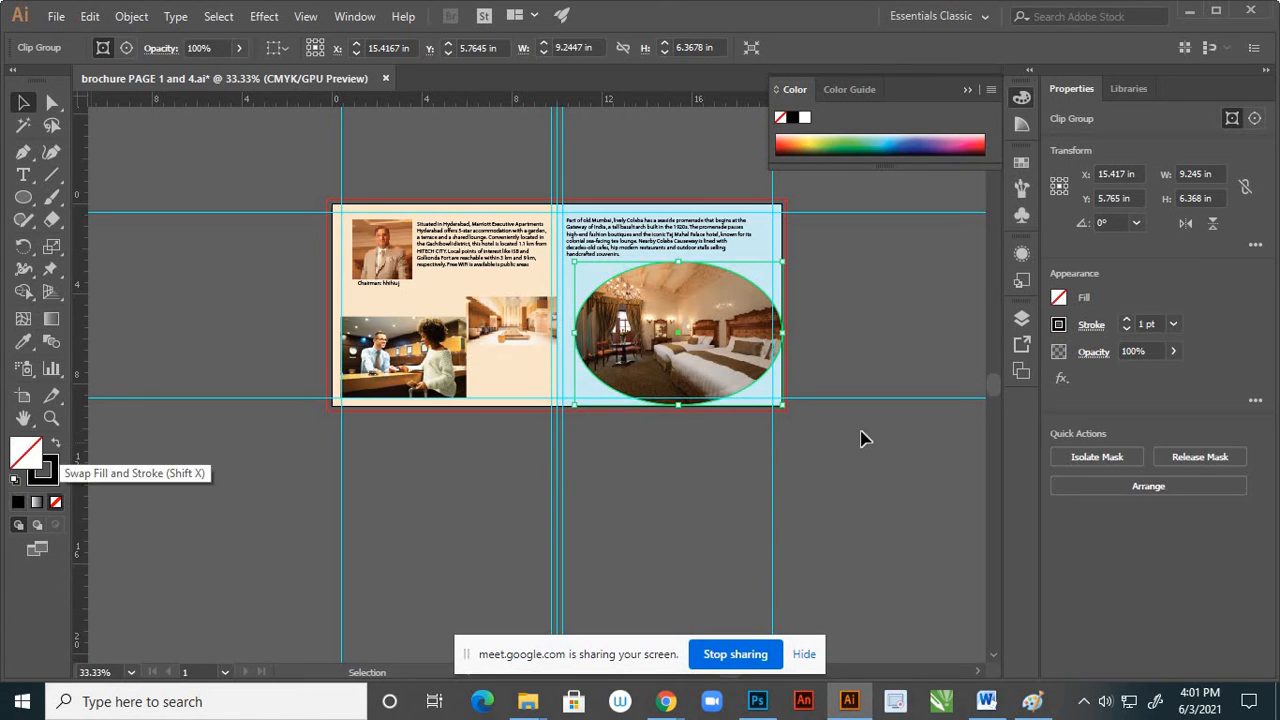
{"action": "left_click", "coordinate": [1021, 318]}
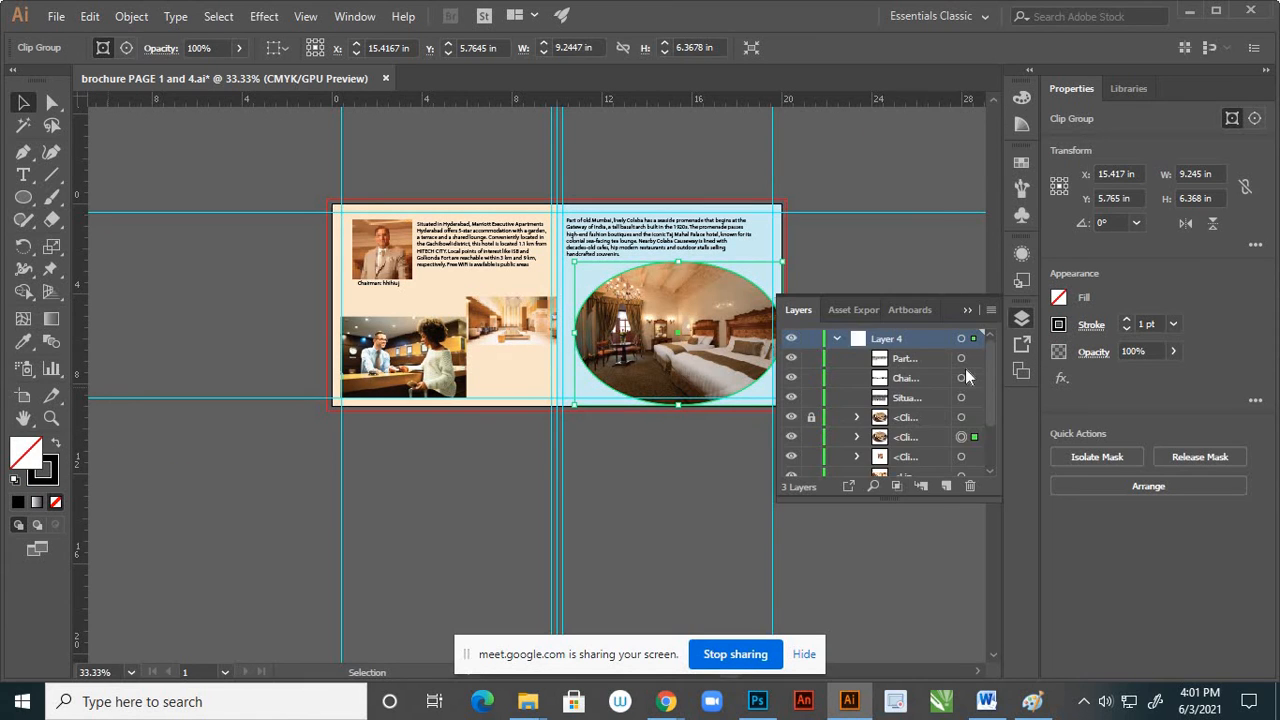
{"action": "left_click", "coordinate": [791, 437]}
{"action": "left_click", "coordinate": [792, 417]}
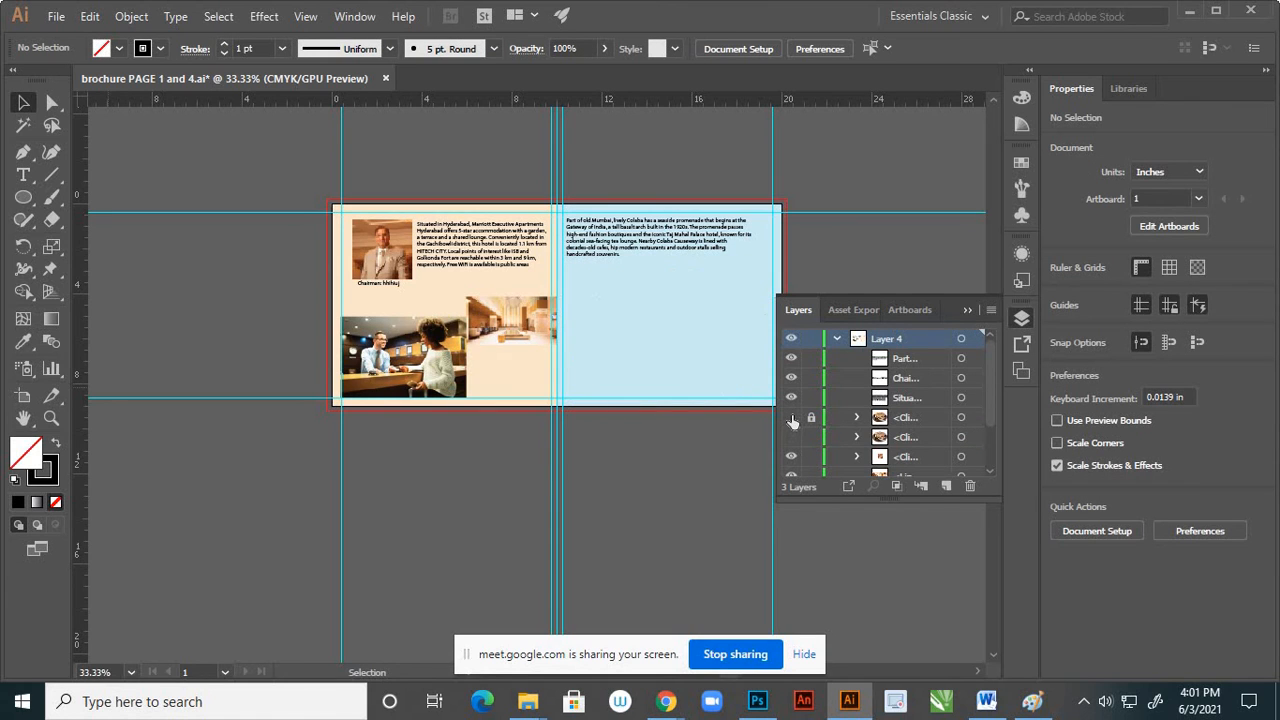
{"action": "left_click", "coordinate": [790, 417]}
{"action": "left_click", "coordinate": [791, 437]}
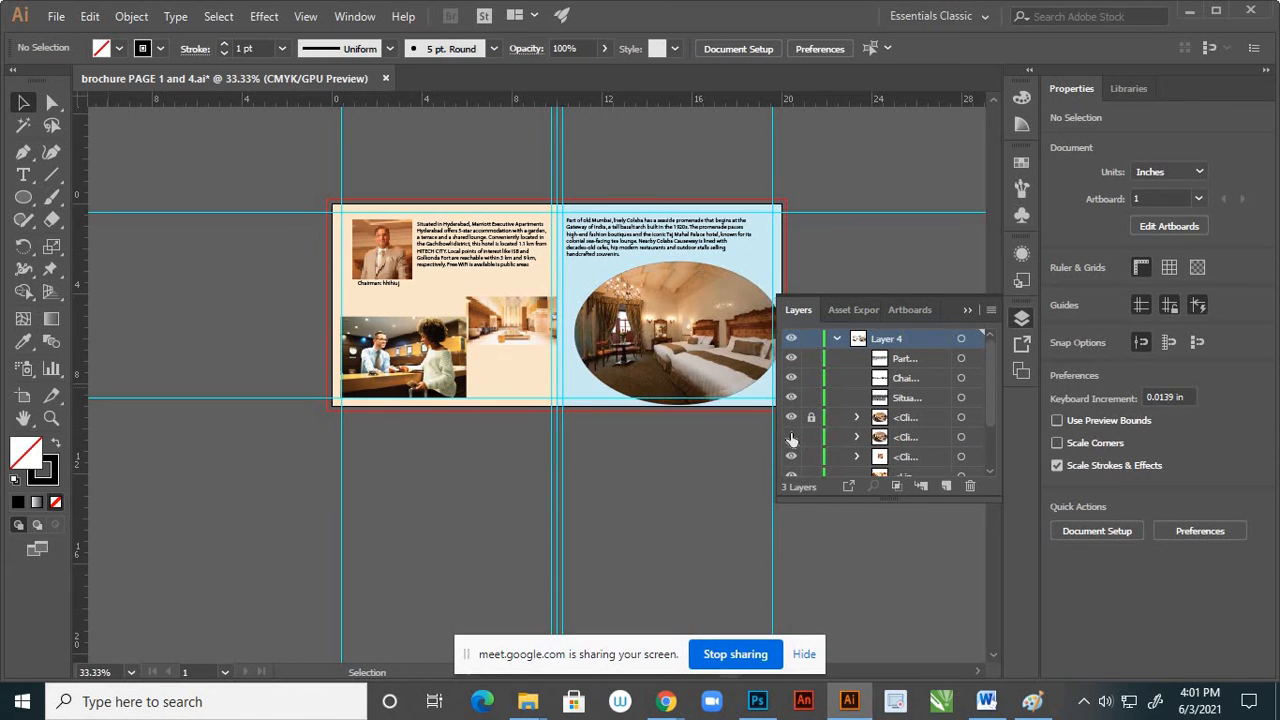
{"action": "left_click", "coordinate": [791, 437]}
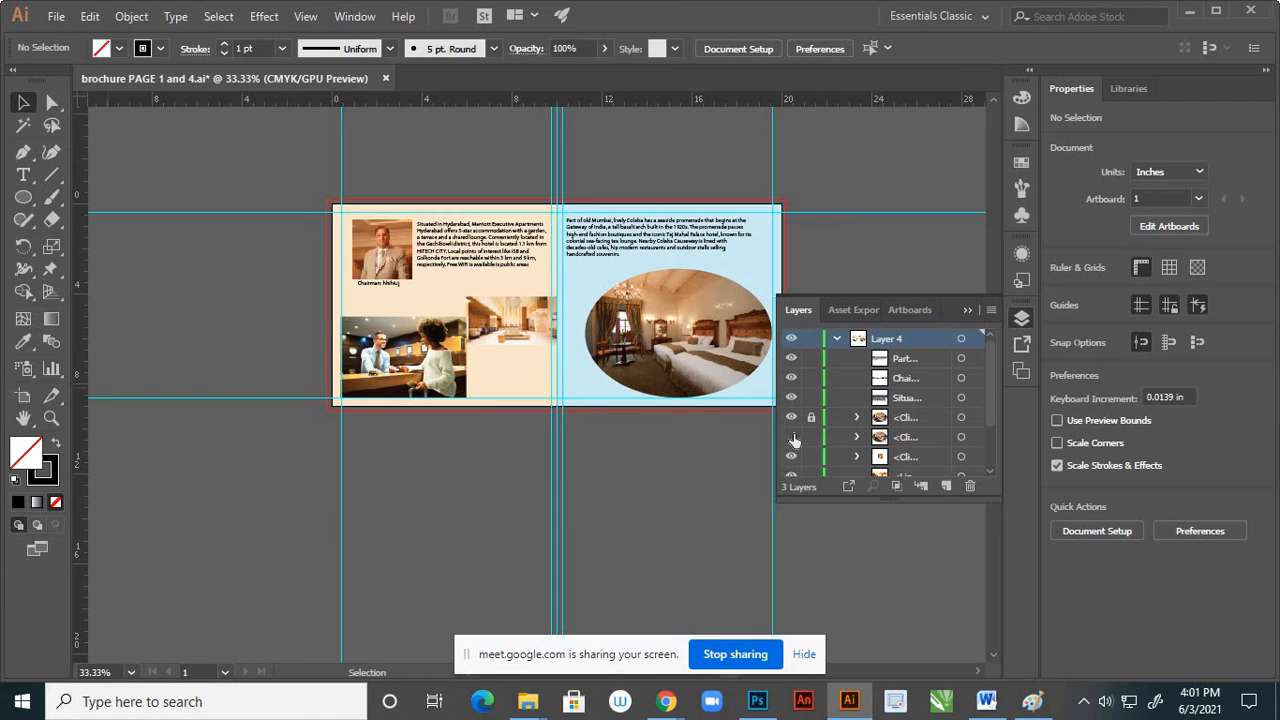
Reselect the enlarged oval bedroom photo behind the original and set its black stroke to 5 pt
{"action": "left_click", "coordinate": [961, 439]}
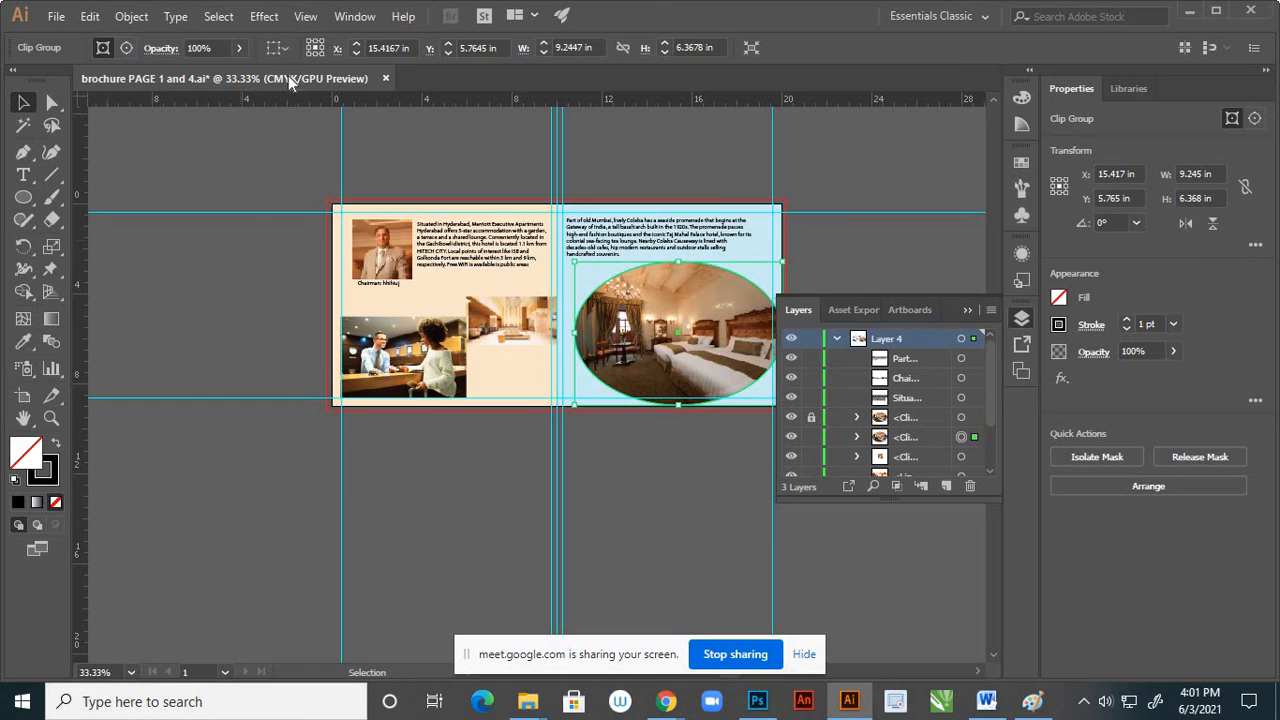
{"action": "left_click", "coordinate": [55, 477]}
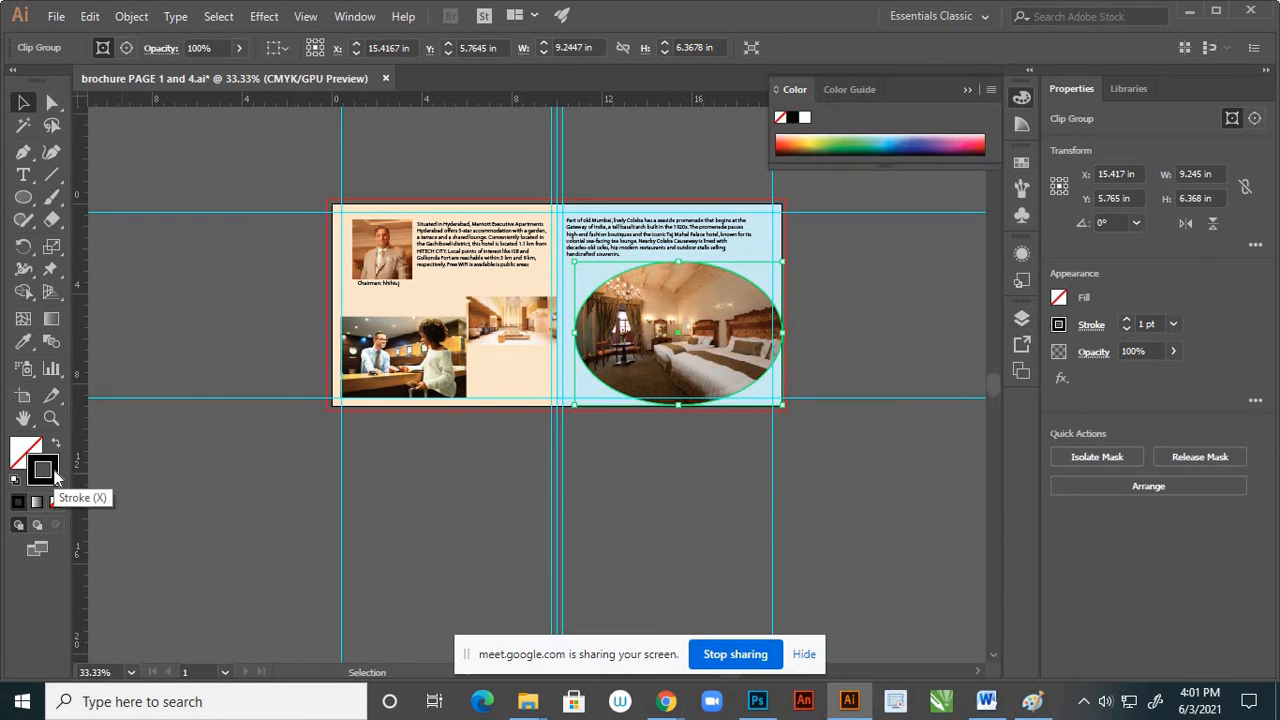
{"action": "left_click", "coordinate": [1174, 323]}
{"action": "left_click", "coordinate": [1197, 427]}
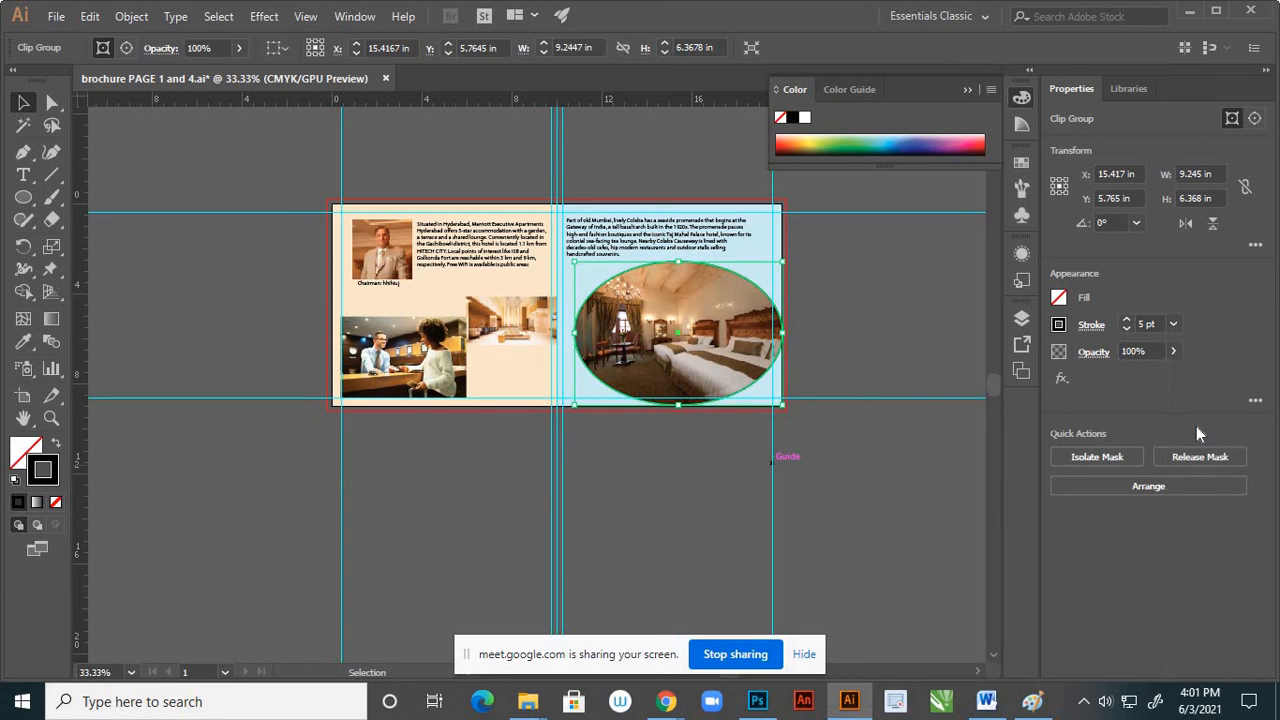
{"action": "right_click", "coordinate": [736, 292]}
{"action": "left_click", "coordinate": [866, 276]}
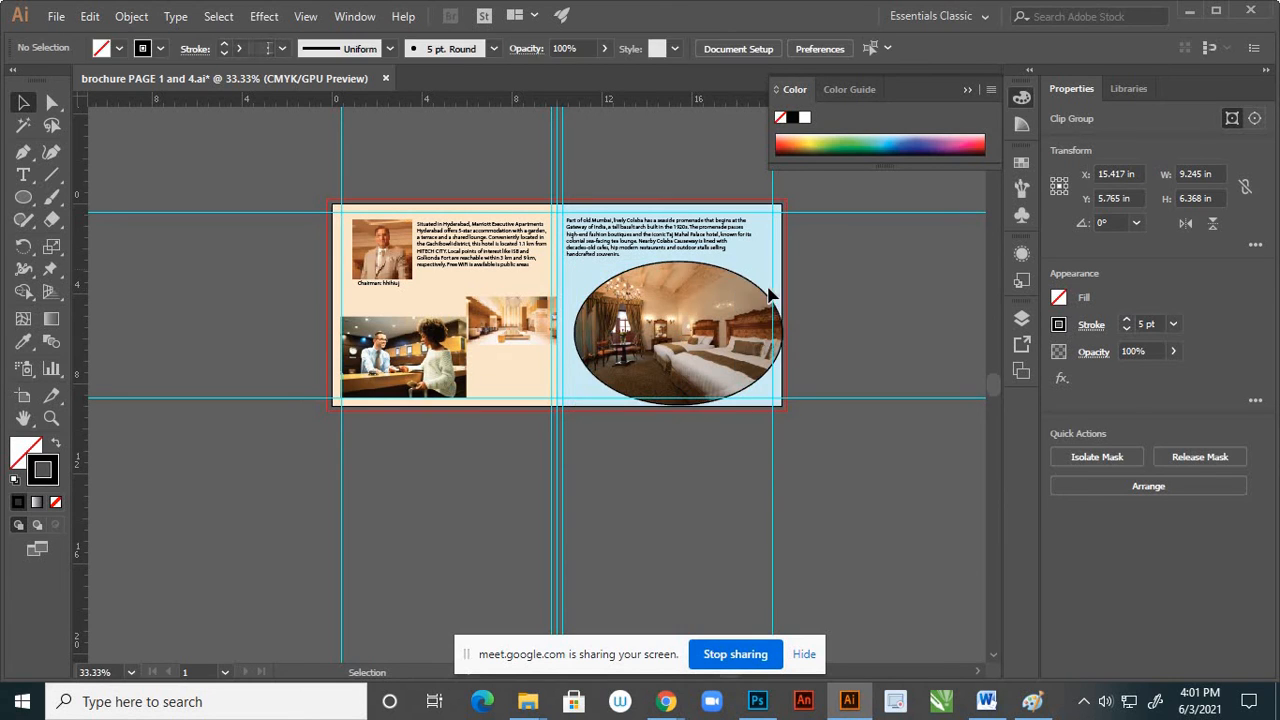
{"action": "left_click_drag", "start_coordinate": [766, 298], "coordinate": [838, 354]}
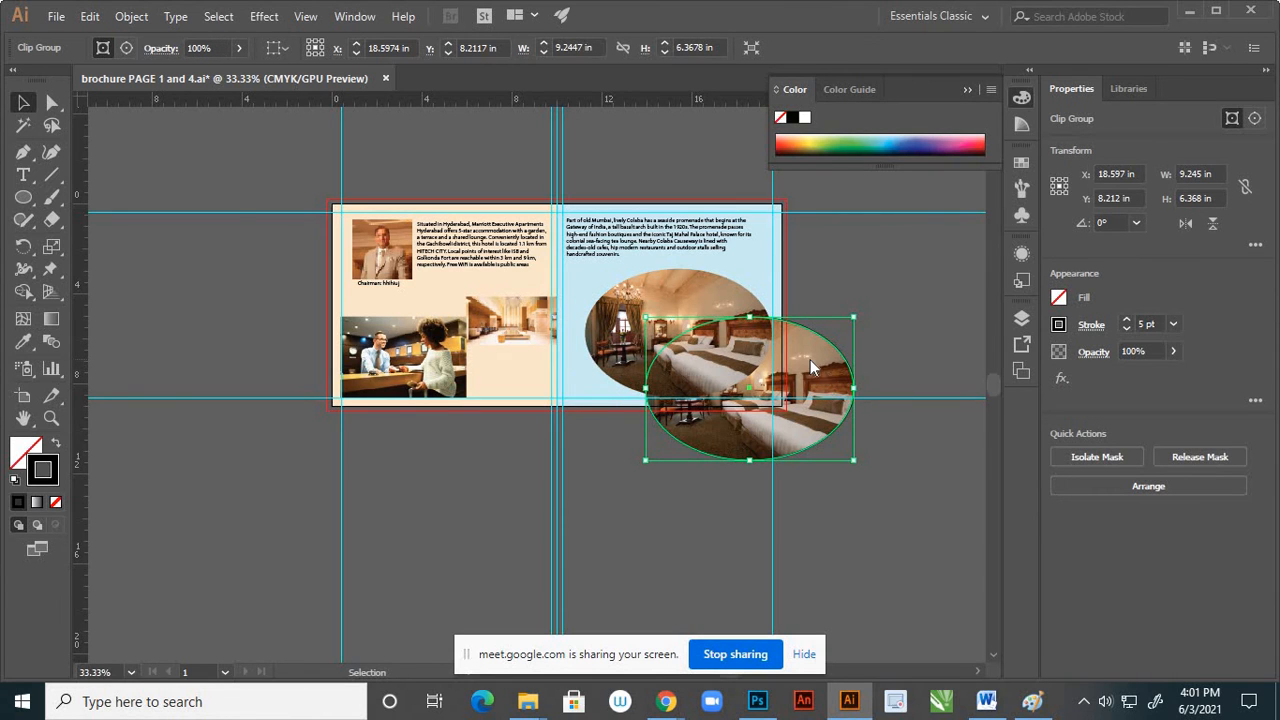
{"action": "right_click", "coordinate": [810, 361]}
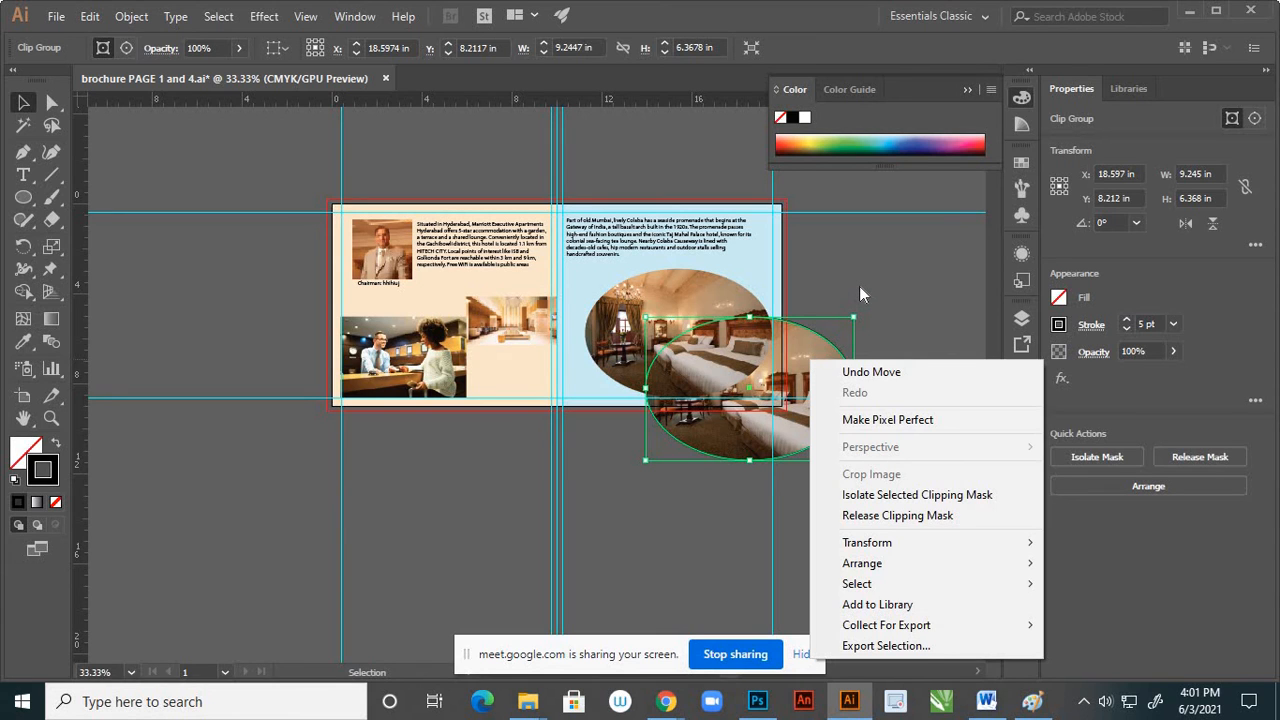
{"action": "left_click", "coordinate": [927, 294]}
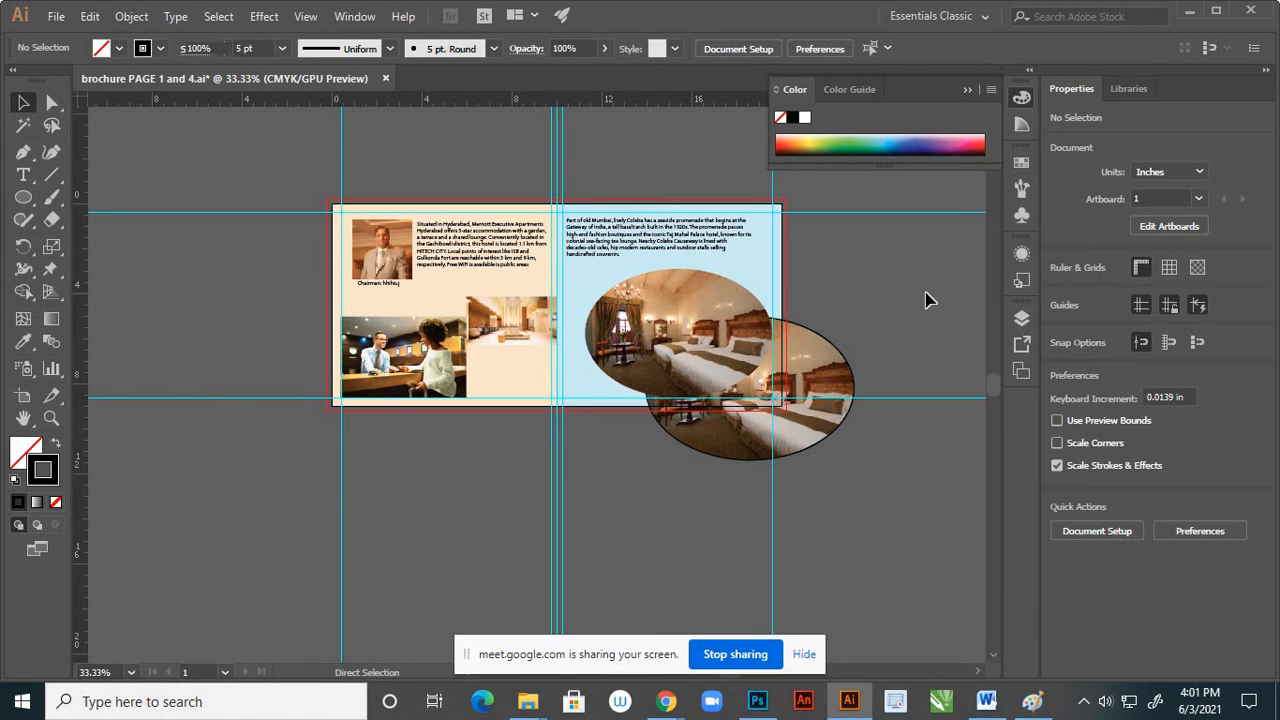
{"action": "key", "text": "ctrl+z"}
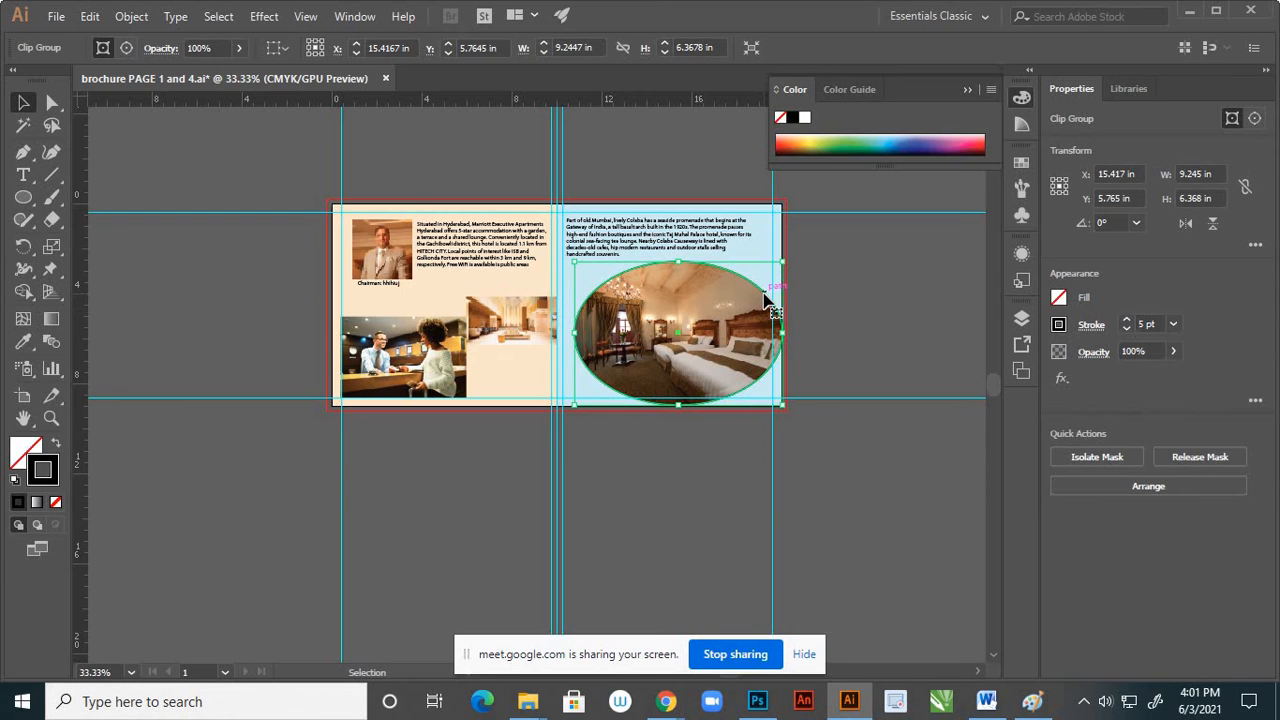
{"action": "right_click", "coordinate": [766, 300]}
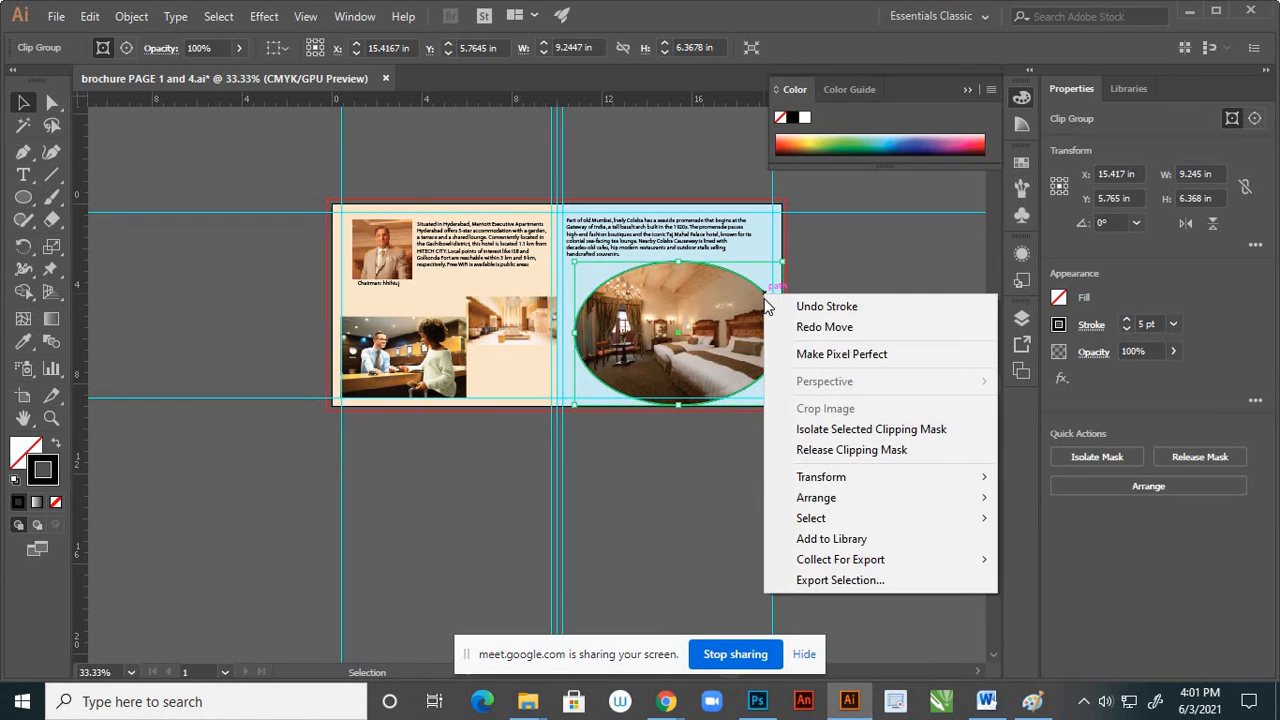
{"action": "left_click", "coordinate": [820, 248]}
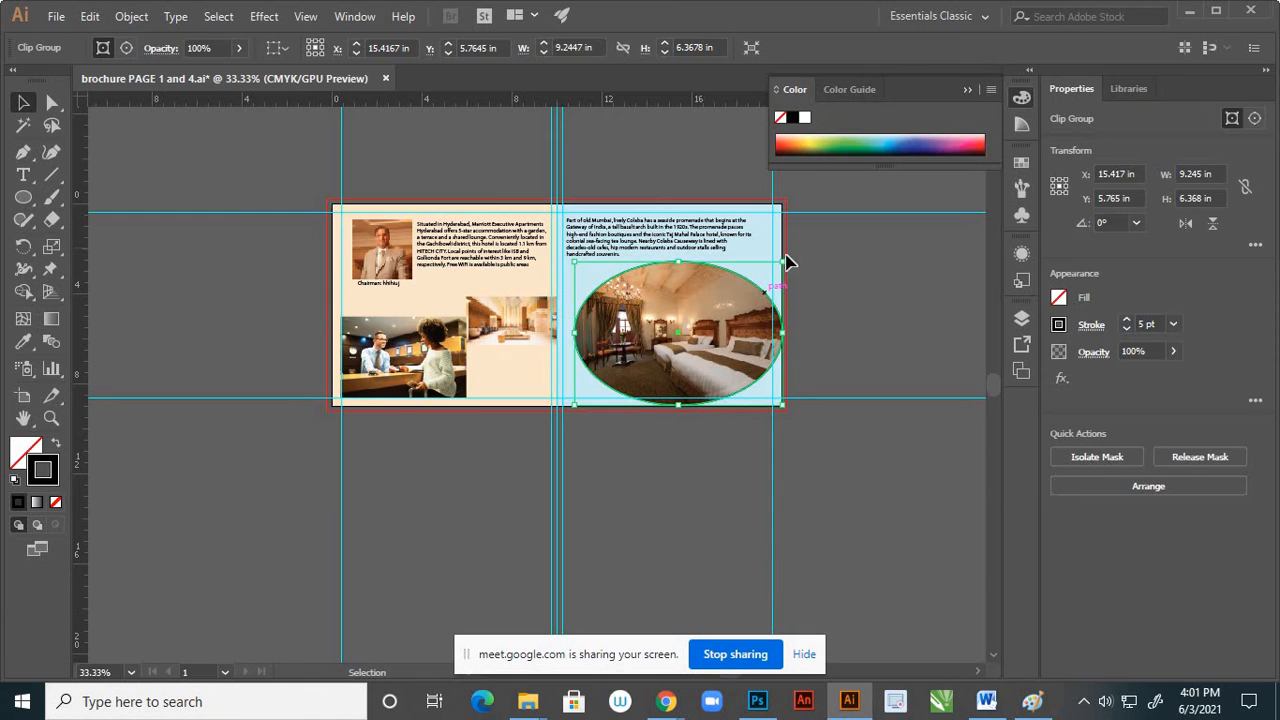
{"action": "left_click", "coordinate": [729, 283]}
{"action": "left_click", "coordinate": [145, 16]}
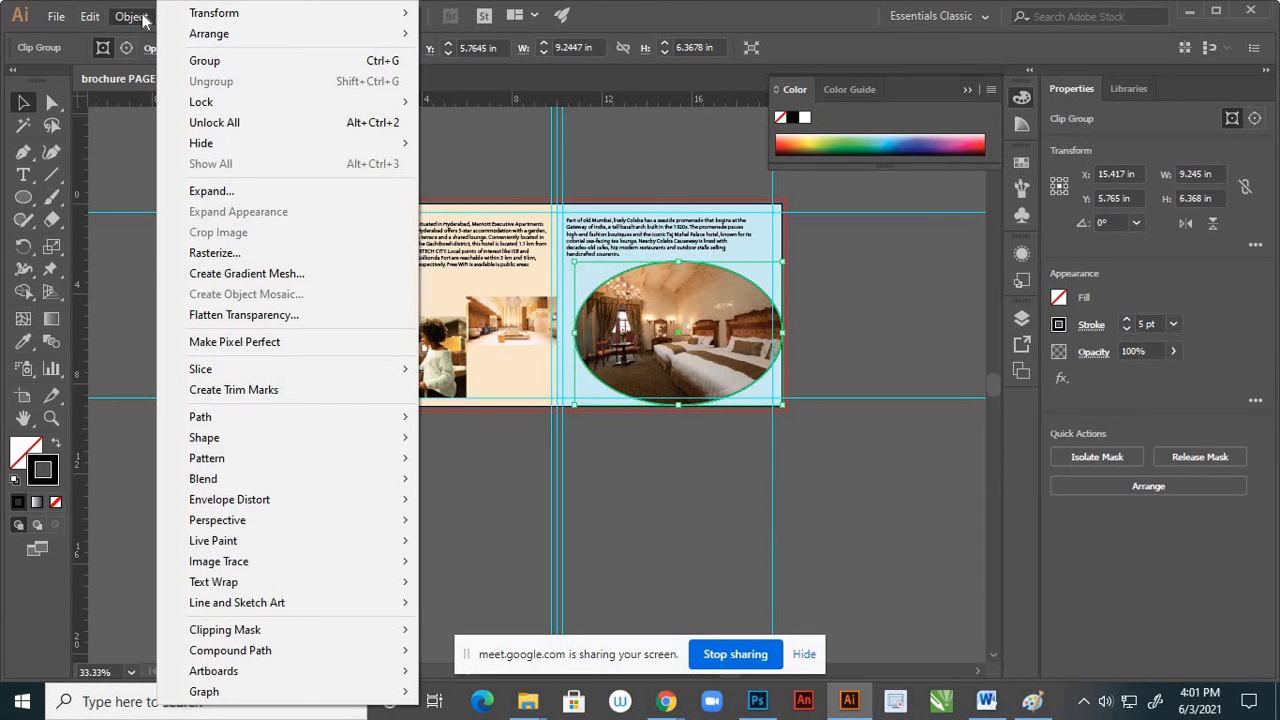
{"action": "left_click", "coordinate": [131, 129]}
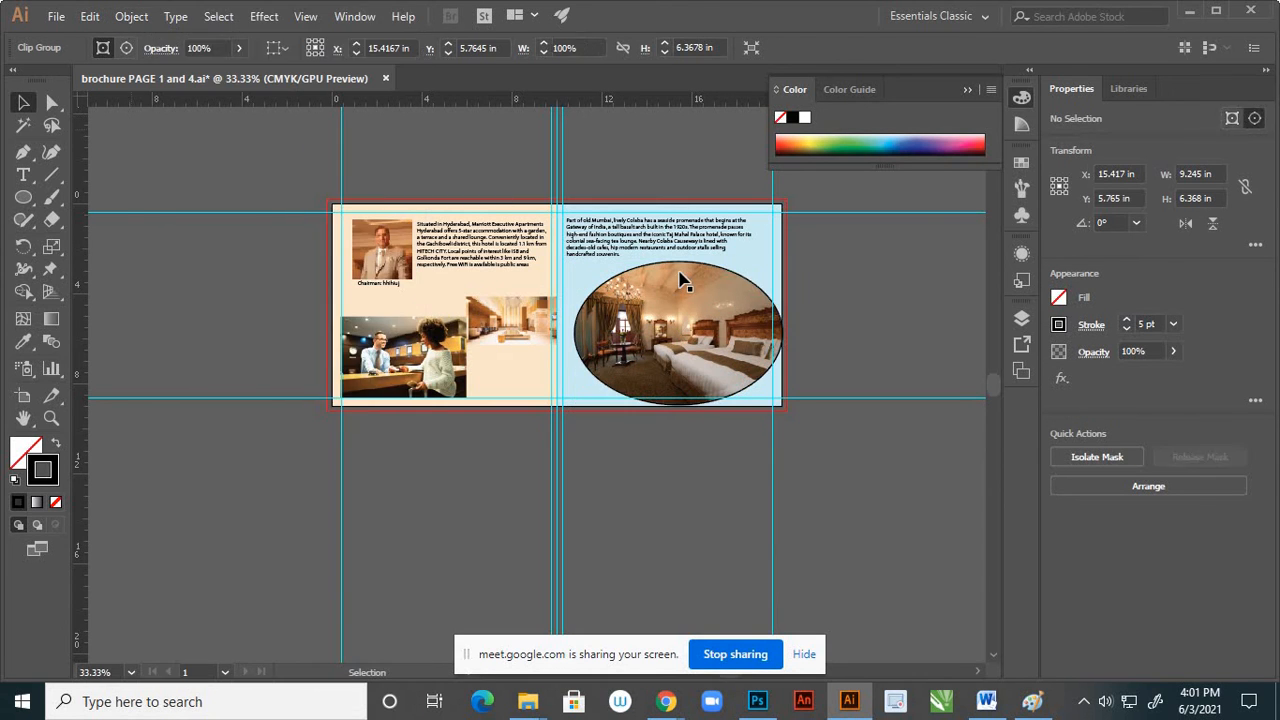
Move the outlined, enlarged oval bedroom photo off the spread to the empty area below the blue page
{"action": "left_click", "coordinate": [735, 282]}
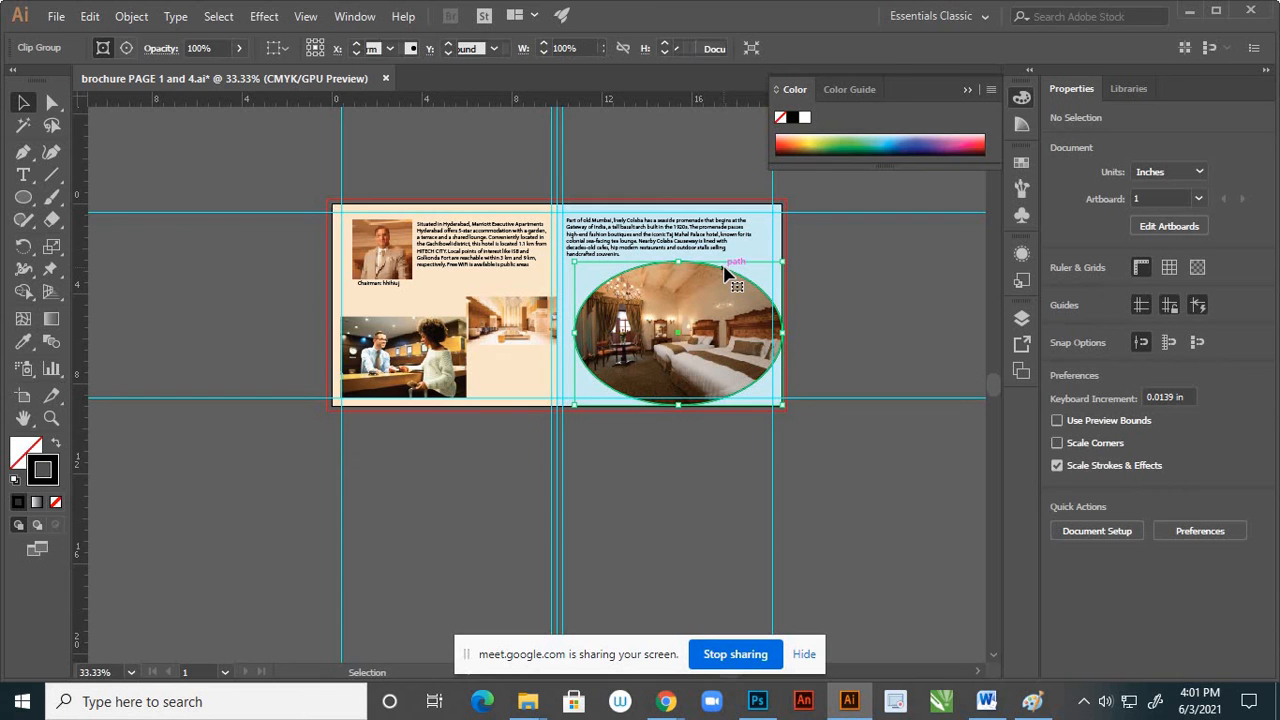
{"action": "left_click_drag", "start_coordinate": [736, 287], "coordinate": [686, 423]}
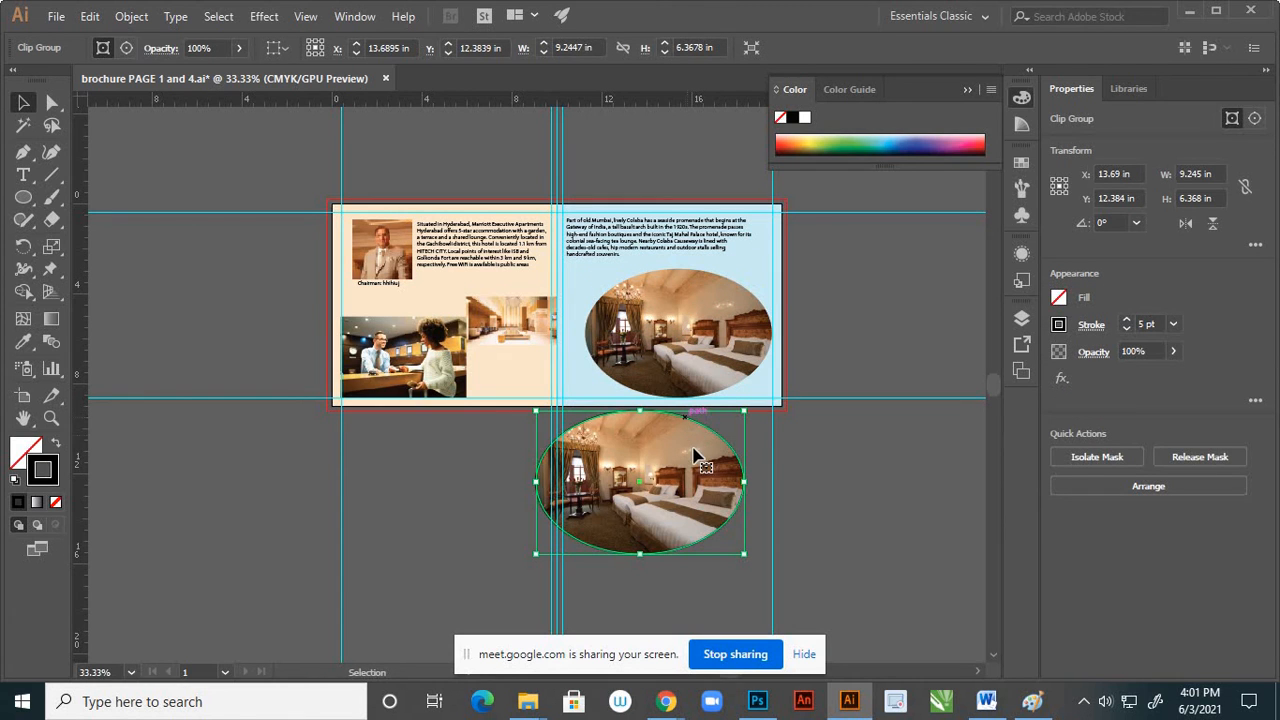
{"action": "mouse_move", "coordinate": [703, 467]}
{"action": "left_mouse_down"}
{"action": "mouse_move", "coordinate": [755, 493]}
{"action": "mouse_move", "coordinate": [765, 485]}
{"action": "mouse_move", "coordinate": [721, 480]}
{"action": "left_mouse_up"}
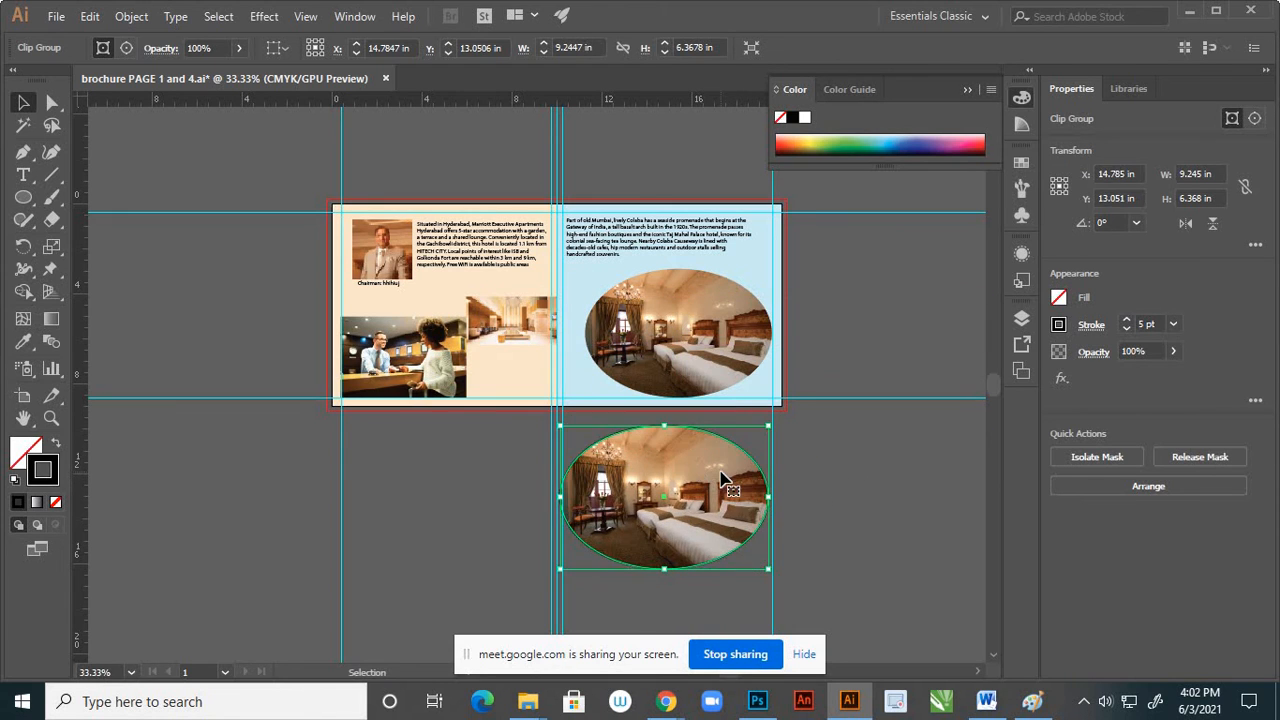
Release the clipping mask of the oval photo below the page and delete its rectangular bedroom image, keeping the black ellipse
{"action": "left_click", "coordinate": [245, 474]}
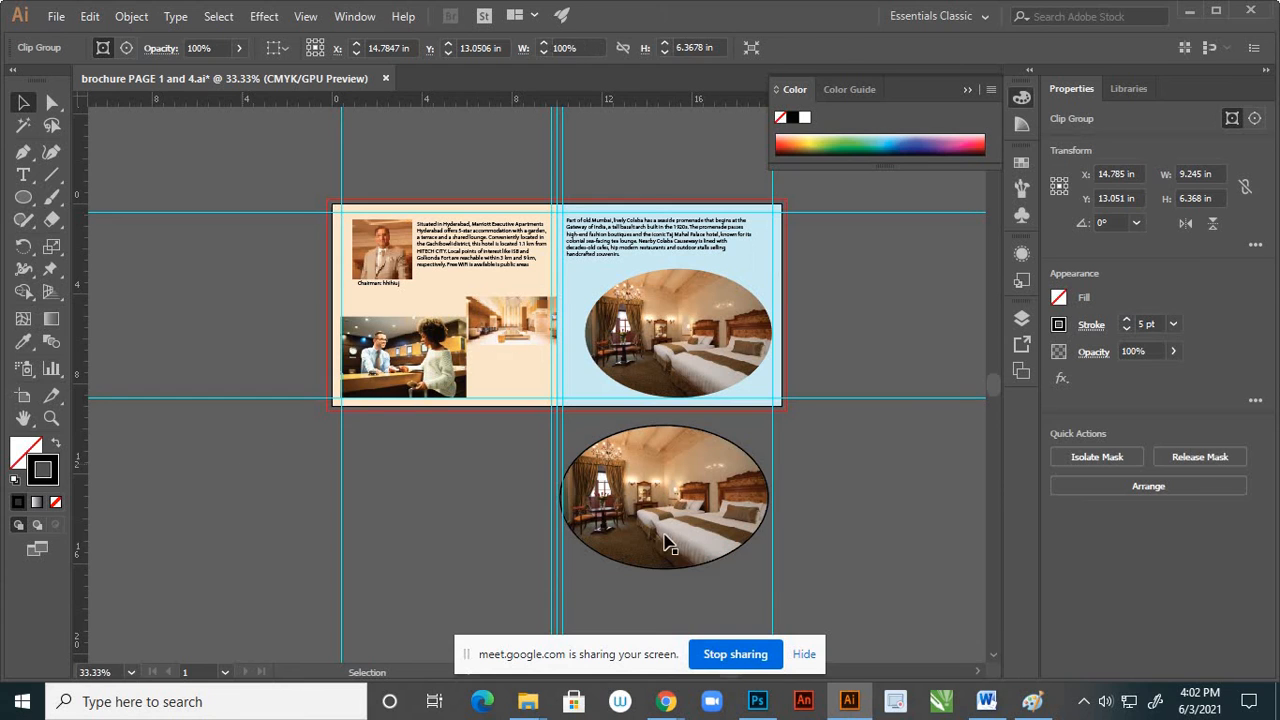
{"action": "left_click", "coordinate": [697, 527]}
{"action": "left_click", "coordinate": [840, 480]}
{"action": "right_click", "coordinate": [747, 470]}
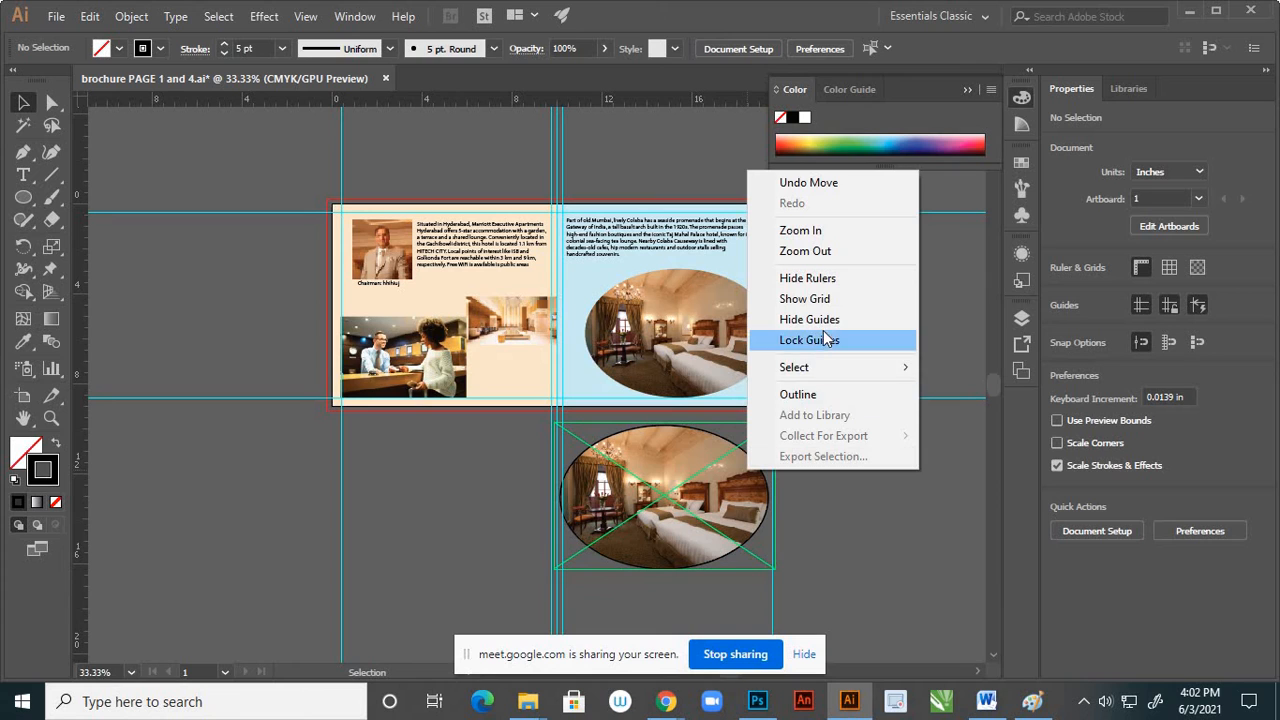
{"action": "left_click", "coordinate": [728, 486]}
{"action": "left_click", "coordinate": [740, 487]}
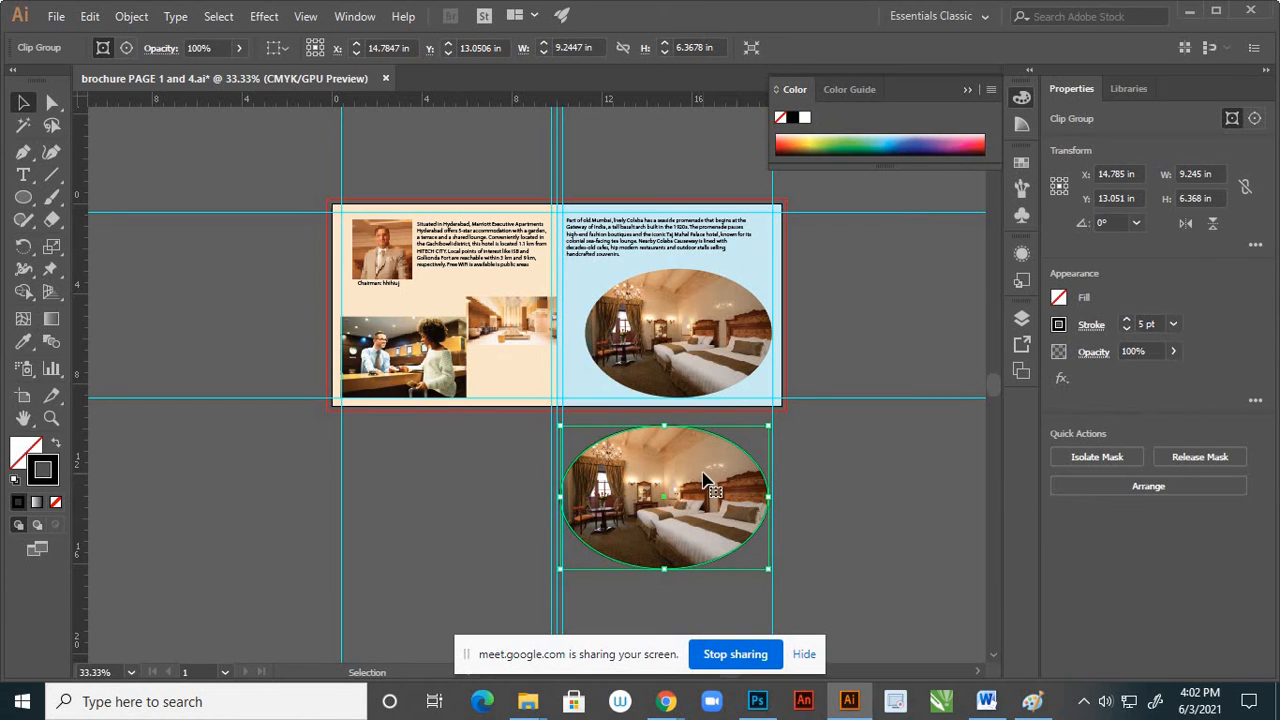
{"action": "right_click", "coordinate": [714, 464]}
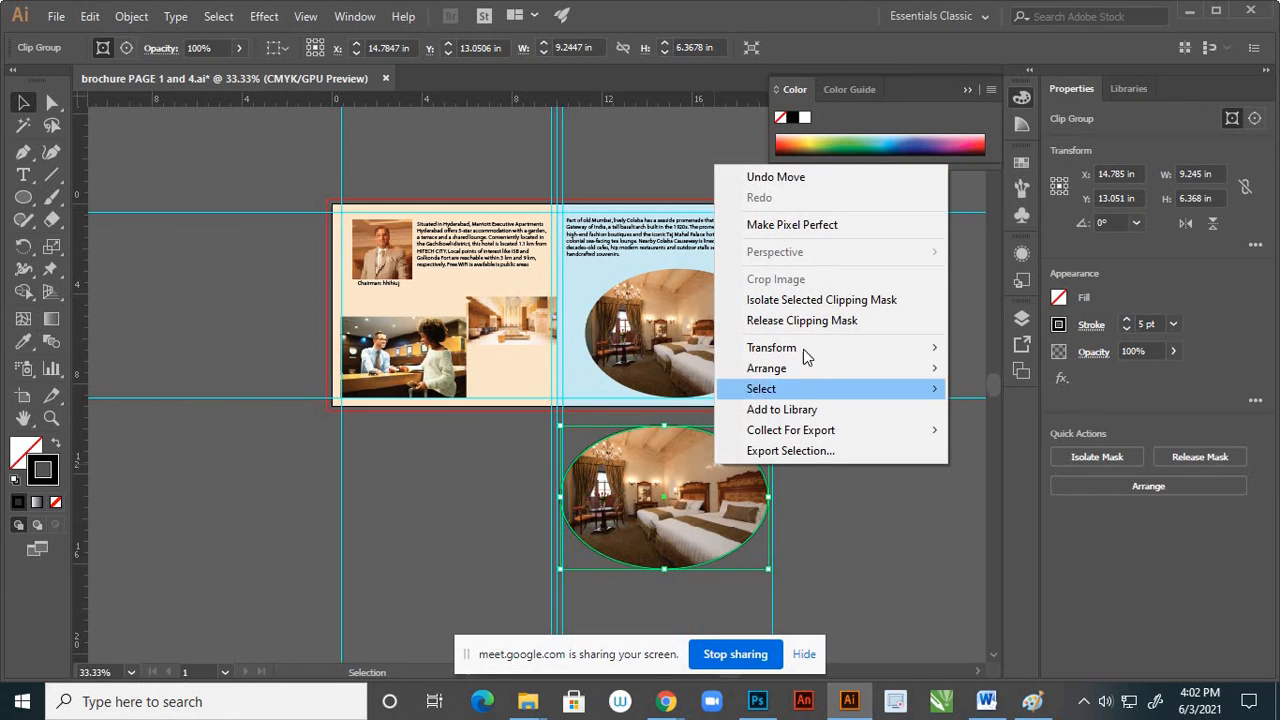
{"action": "left_click", "coordinate": [830, 321]}
{"action": "left_click", "coordinate": [800, 487]}
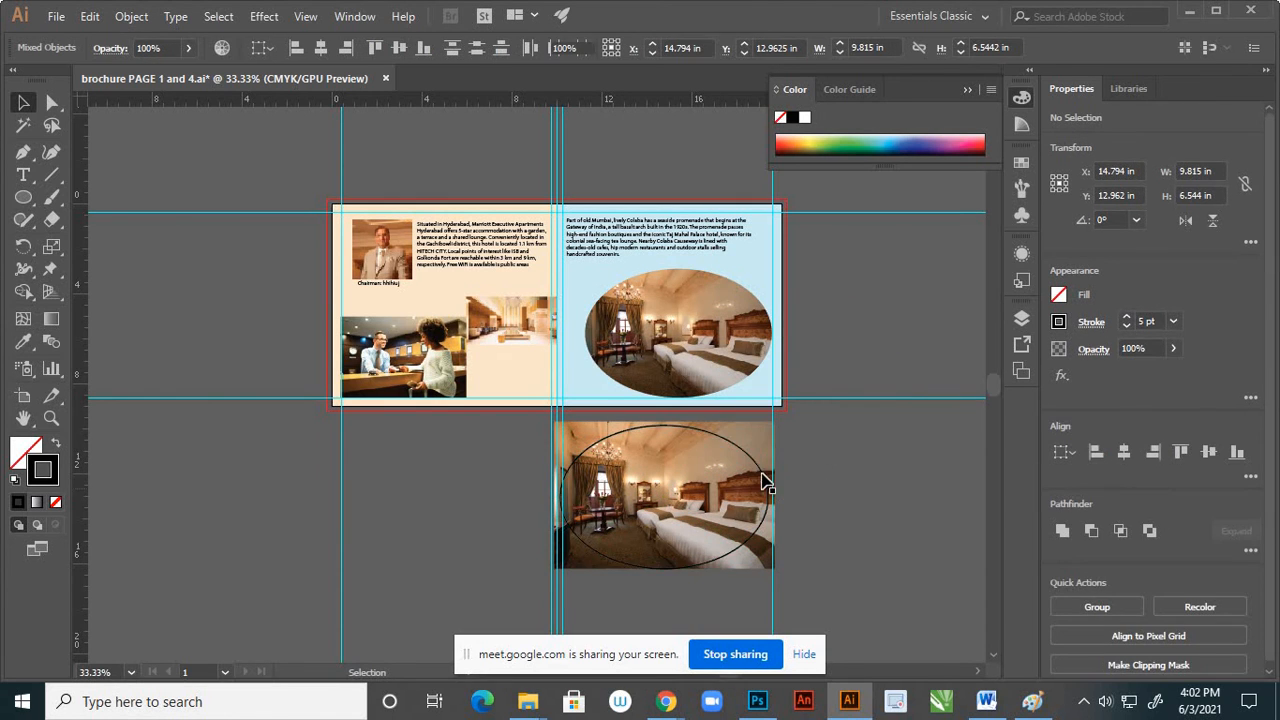
{"action": "left_click_drag", "start_coordinate": [762, 453], "coordinate": [918, 452]}
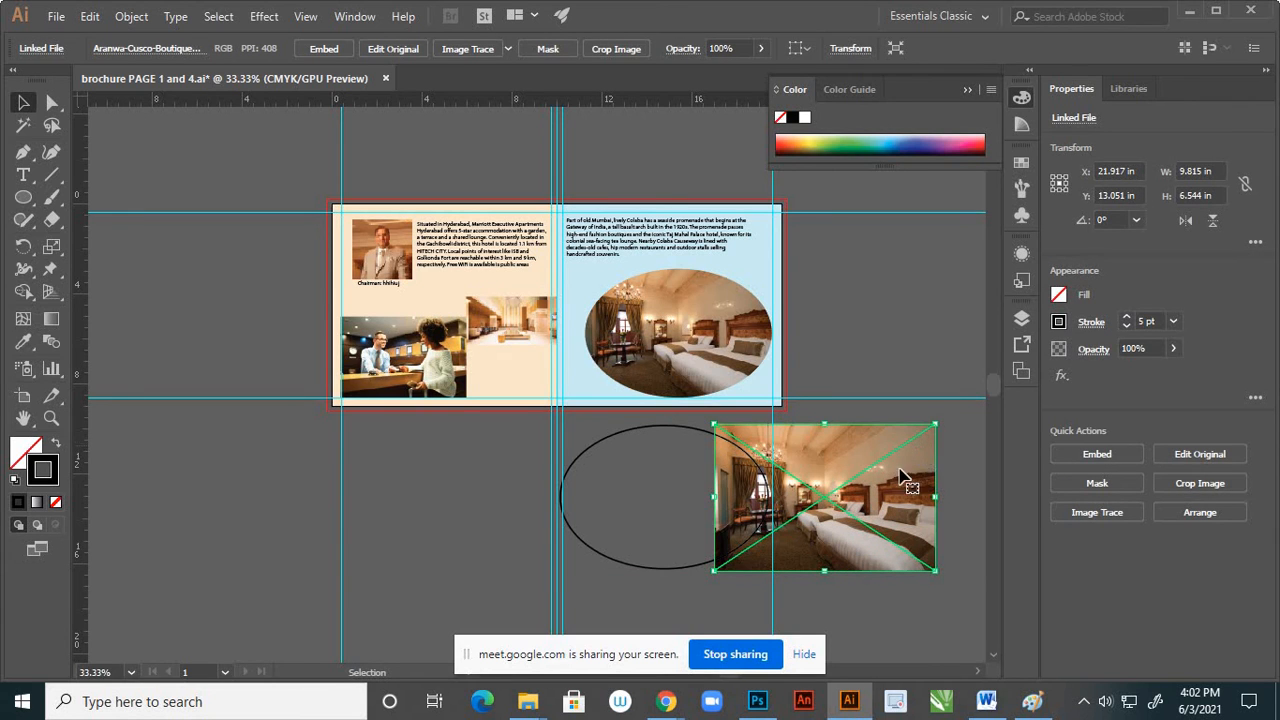
{"action": "key", "text": "Delete"}
Move the black ellipse outline back onto the blue page, centred around the oval bedroom photo as a frame
{"action": "left_click_drag", "start_coordinate": [747, 460], "coordinate": [757, 300]}
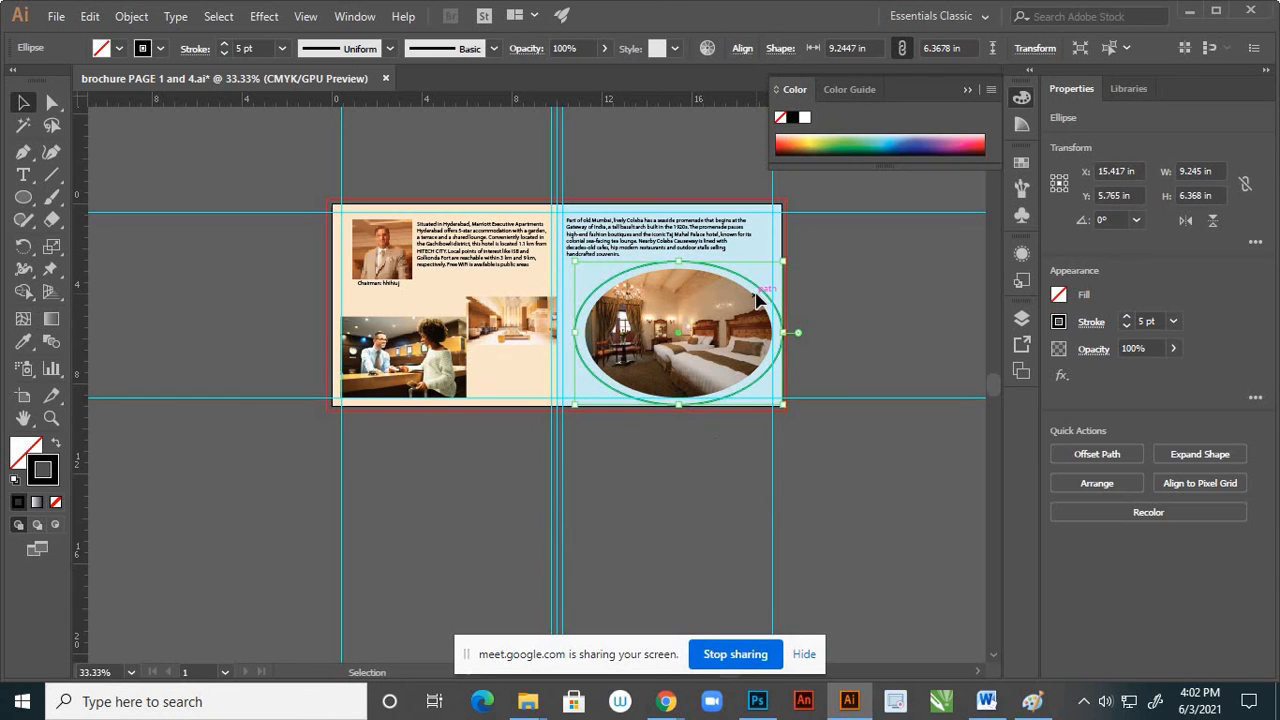
{"action": "scroll", "coordinate": [757, 300], "scroll_direction": "up", "scroll_amount": 1}
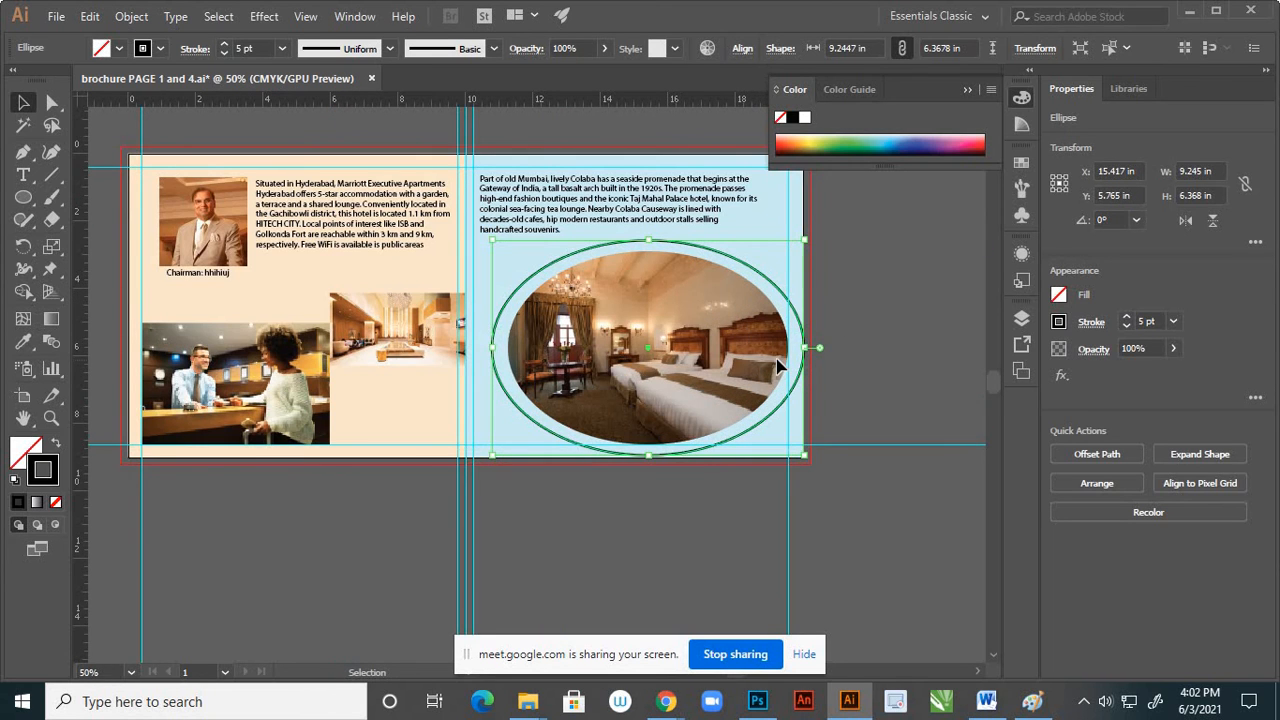
{"action": "scroll", "coordinate": [740, 347], "scroll_direction": "up", "scroll_amount": 1}
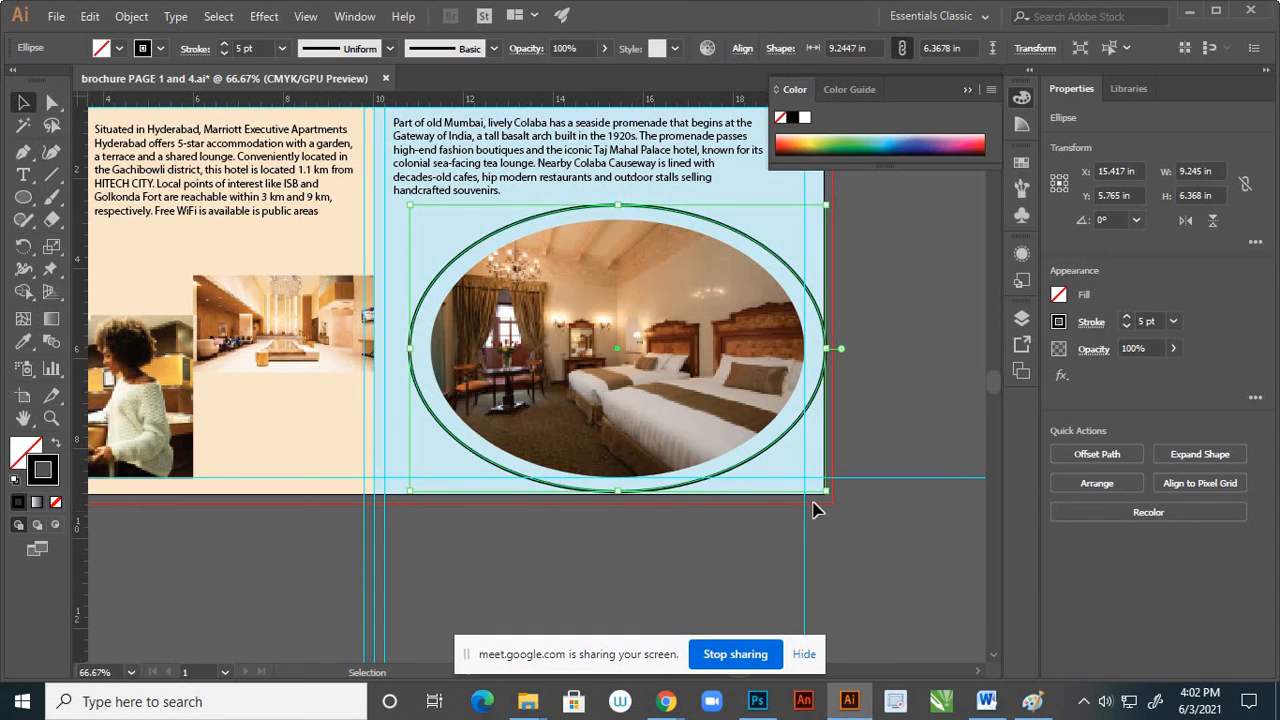
Scale the black ellipse outline down around its centre to about 8.83 by 6.09 in, closer around the oval bedroom photo
{"action": "left_click_drag", "start_coordinate": [828, 494], "coordinate": [812, 487]}
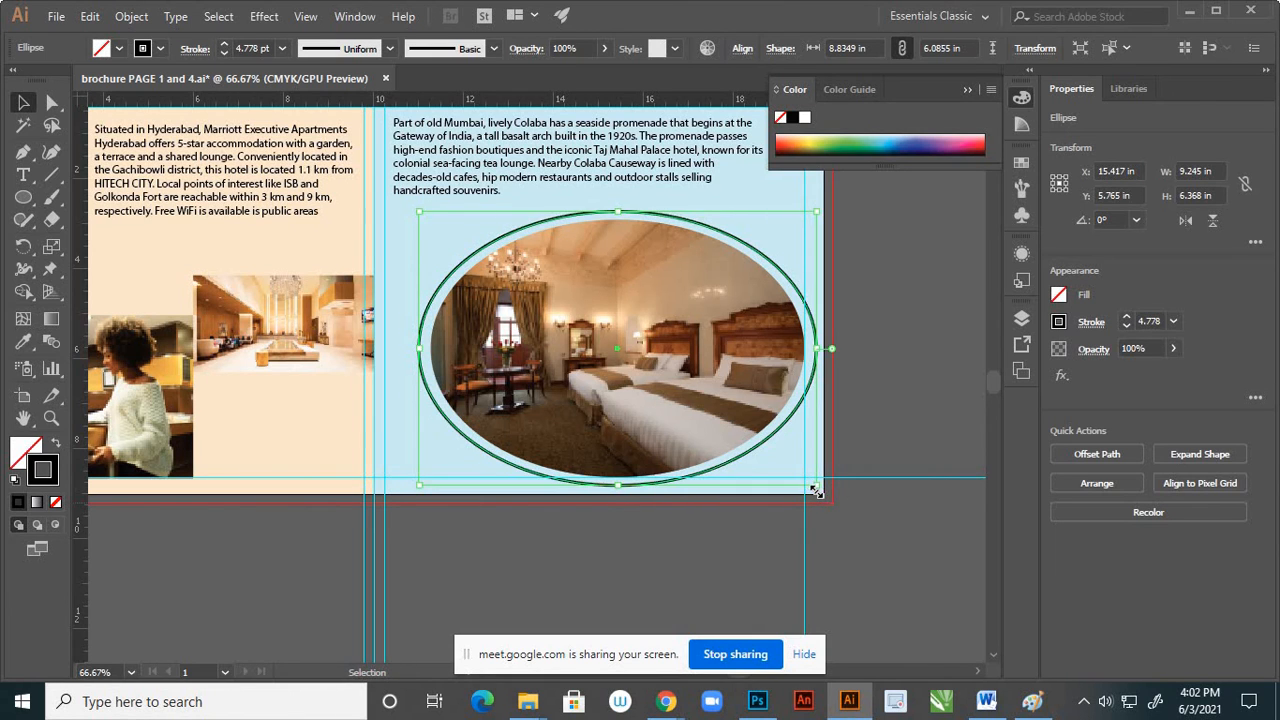
{"action": "left_click", "coordinate": [738, 580]}
{"action": "scroll", "coordinate": [768, 405], "scroll_direction": "down", "scroll_amount": 3}
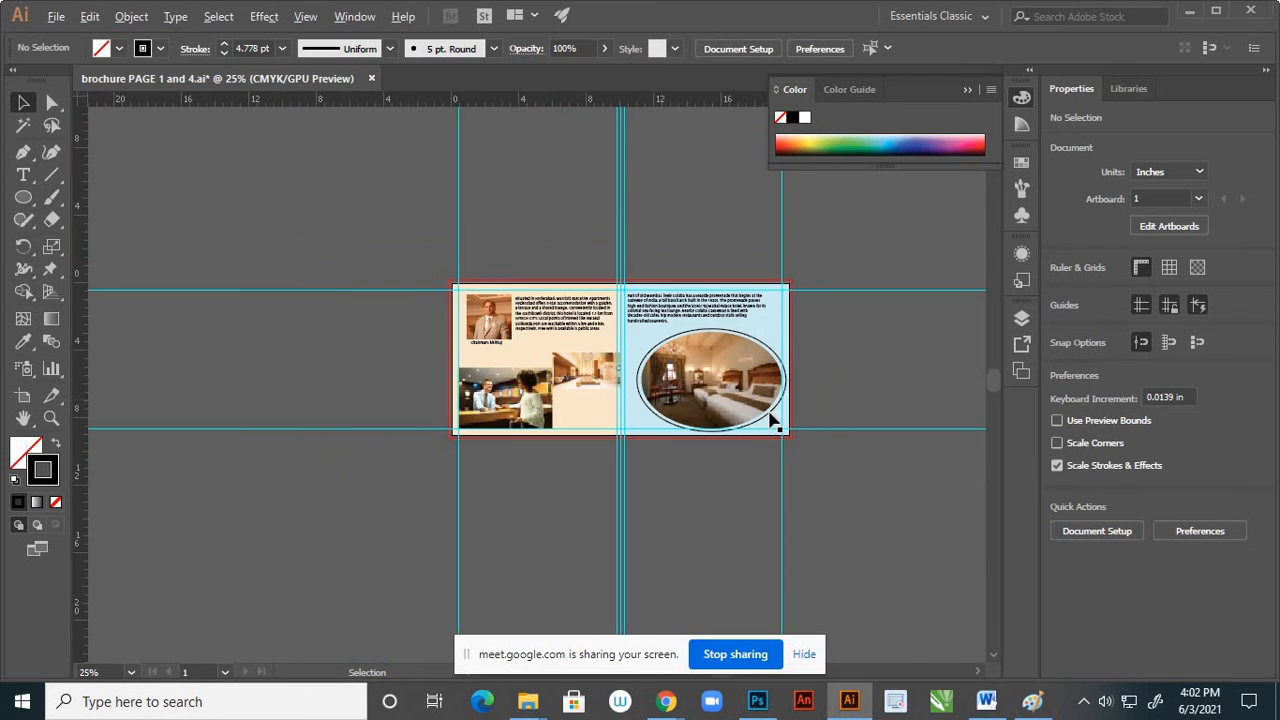
{"action": "scroll", "coordinate": [771, 420], "scroll_direction": "up", "scroll_amount": 2}
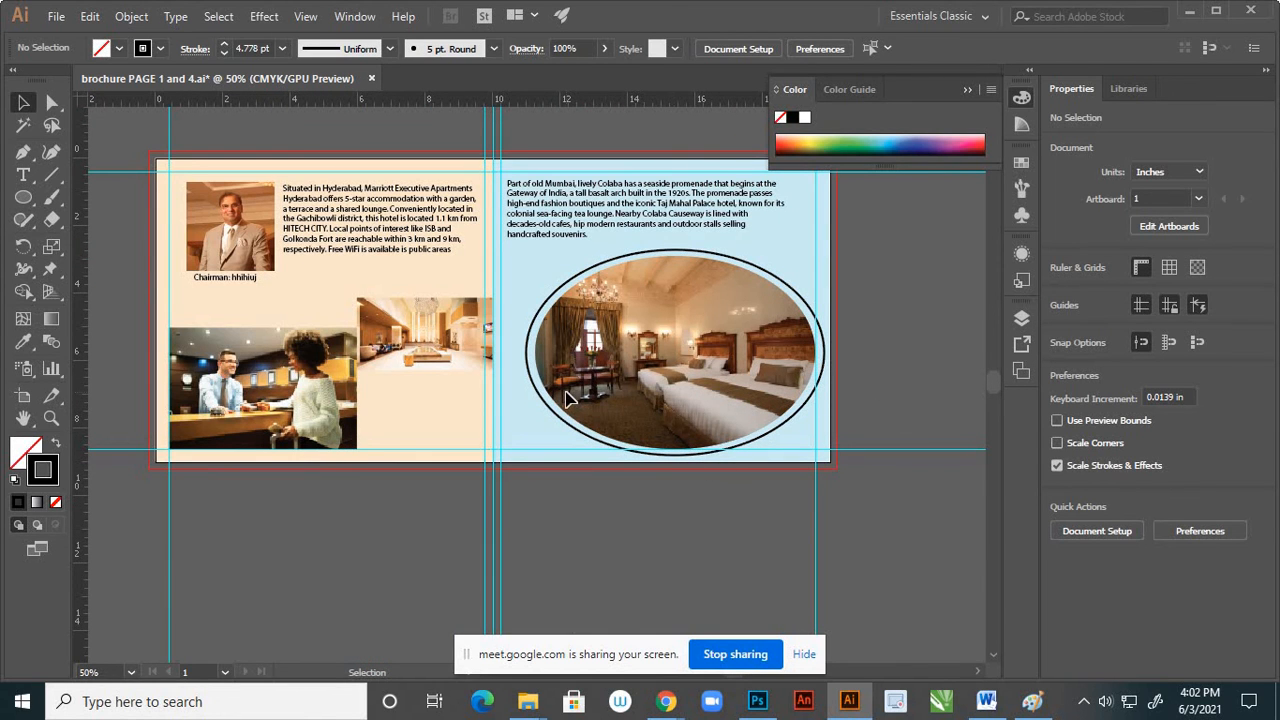
{"action": "scroll", "coordinate": [698, 416], "scroll_direction": "down", "scroll_amount": 2}
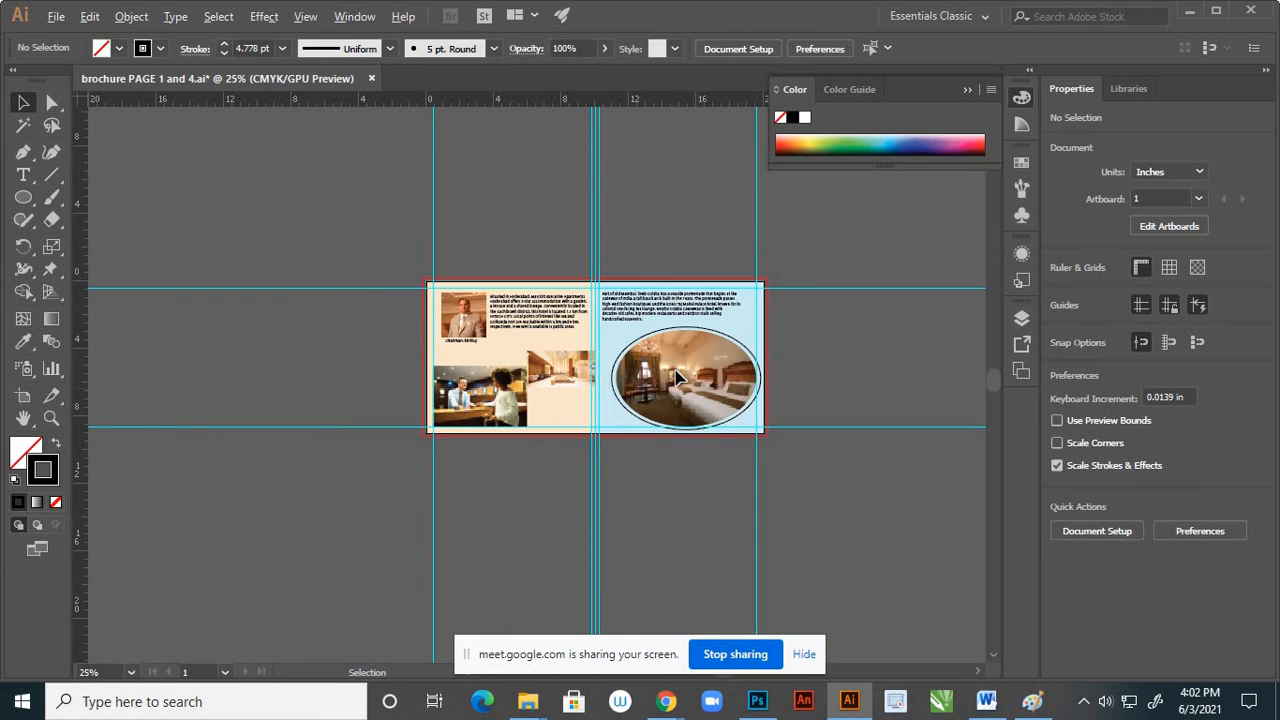
Set the stroke of the ellipse outline around the bedroom photo to 1 pt
{"action": "scroll", "coordinate": [676, 378], "scroll_direction": "up", "scroll_amount": 2}
{"action": "scroll", "coordinate": [600, 312], "scroll_direction": "up", "scroll_amount": 1}
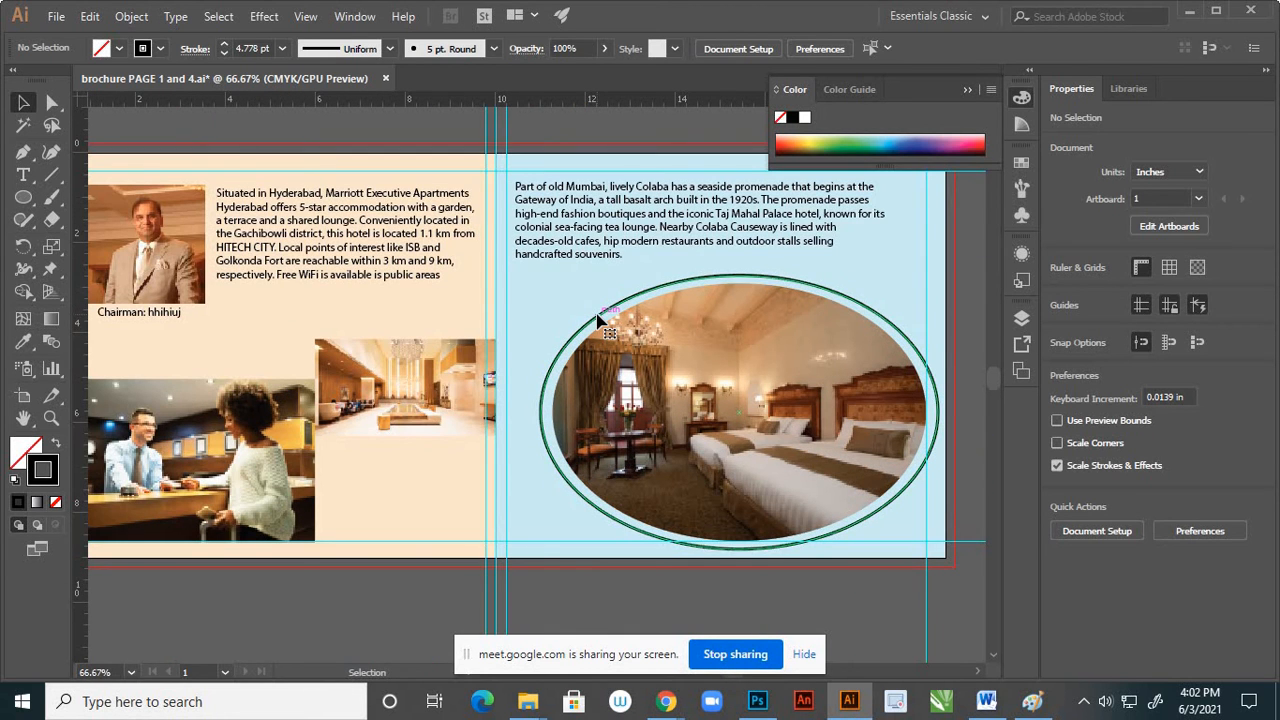
{"action": "left_click", "coordinate": [600, 322]}
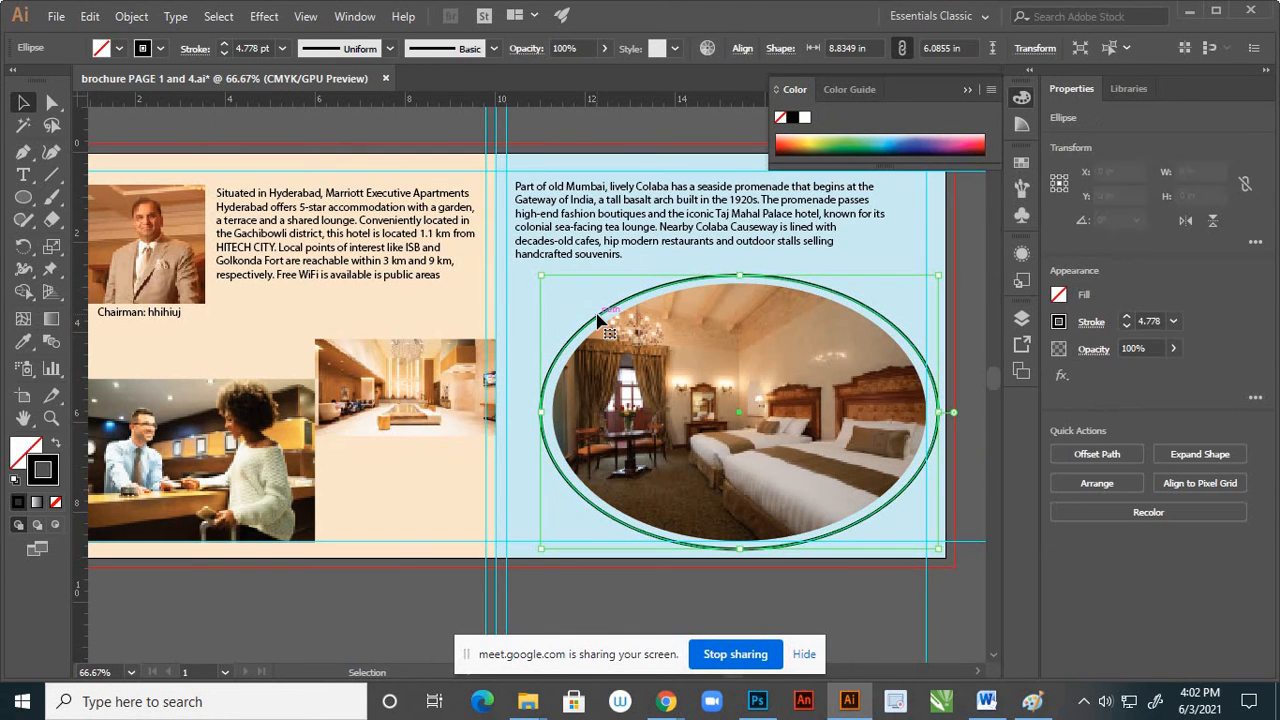
{"action": "left_click", "coordinate": [284, 49]}
{"action": "left_click", "coordinate": [308, 141]}
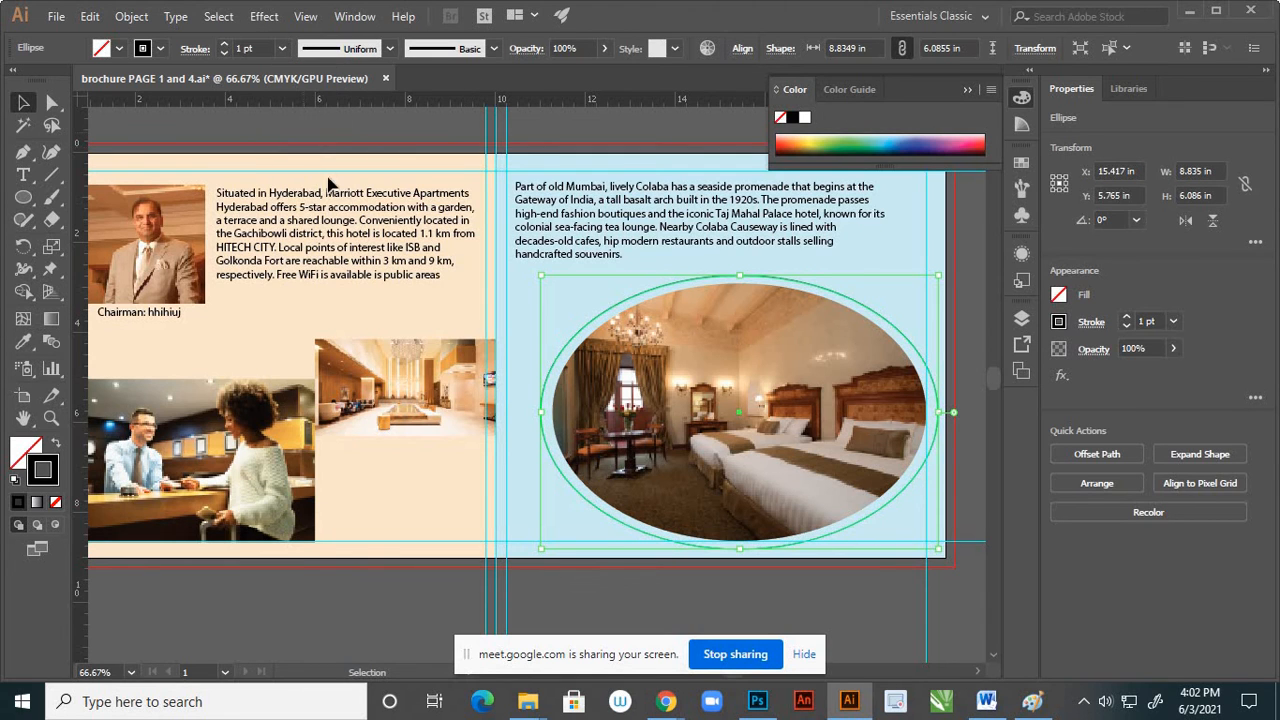
{"action": "left_click", "coordinate": [343, 132]}
{"action": "scroll", "coordinate": [620, 238], "scroll_direction": "down", "scroll_amount": 2}
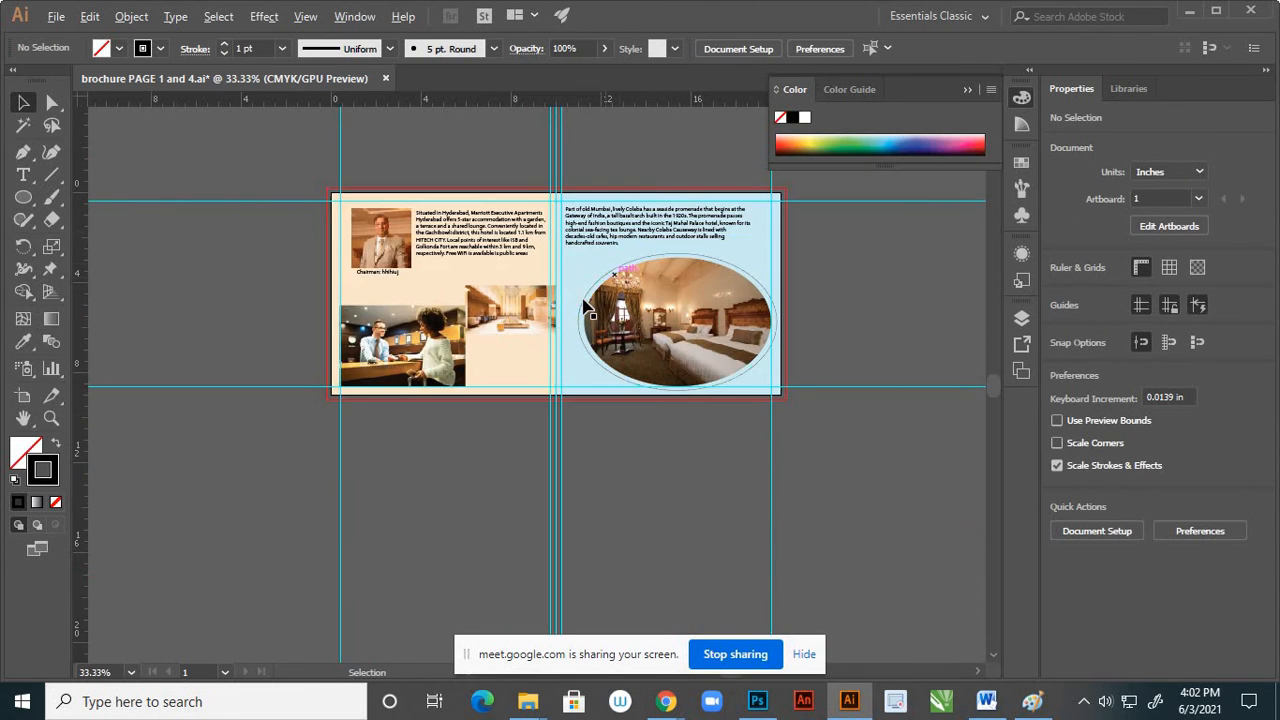
{"action": "scroll", "coordinate": [584, 302], "scroll_direction": "up", "scroll_amount": 1}
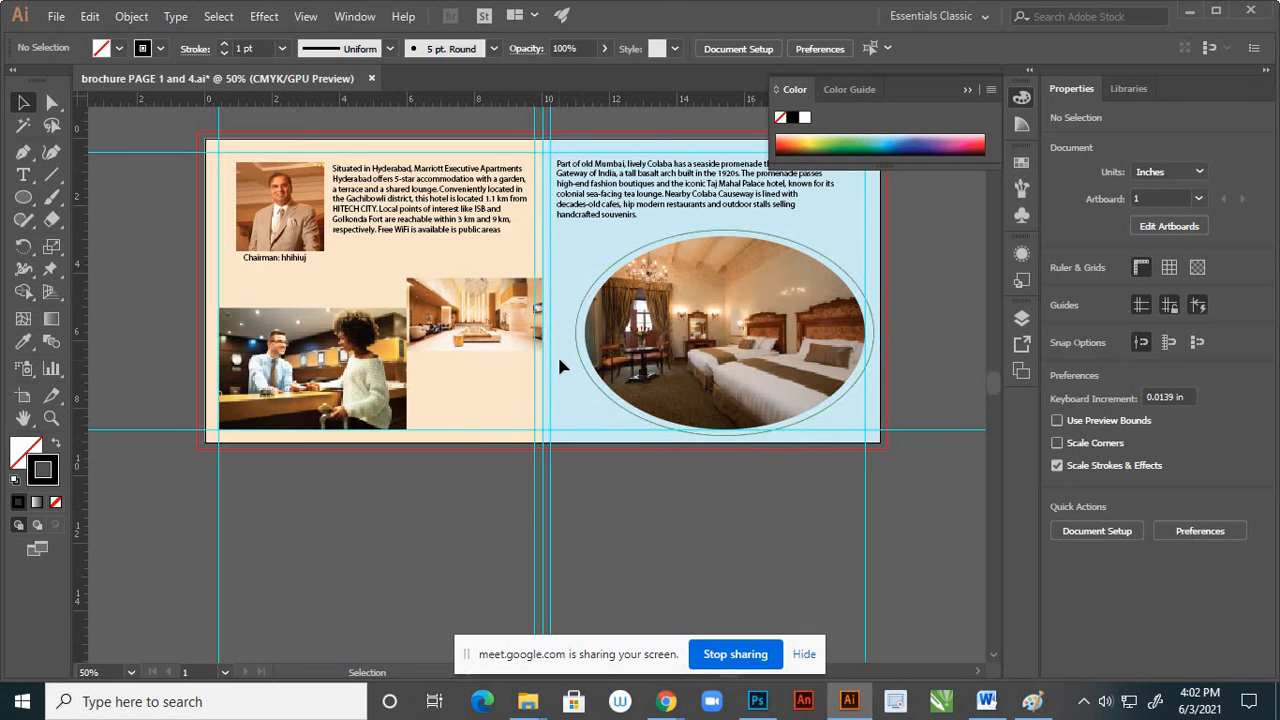
{"action": "scroll", "coordinate": [600, 378], "scroll_direction": "down", "scroll_amount": 2}
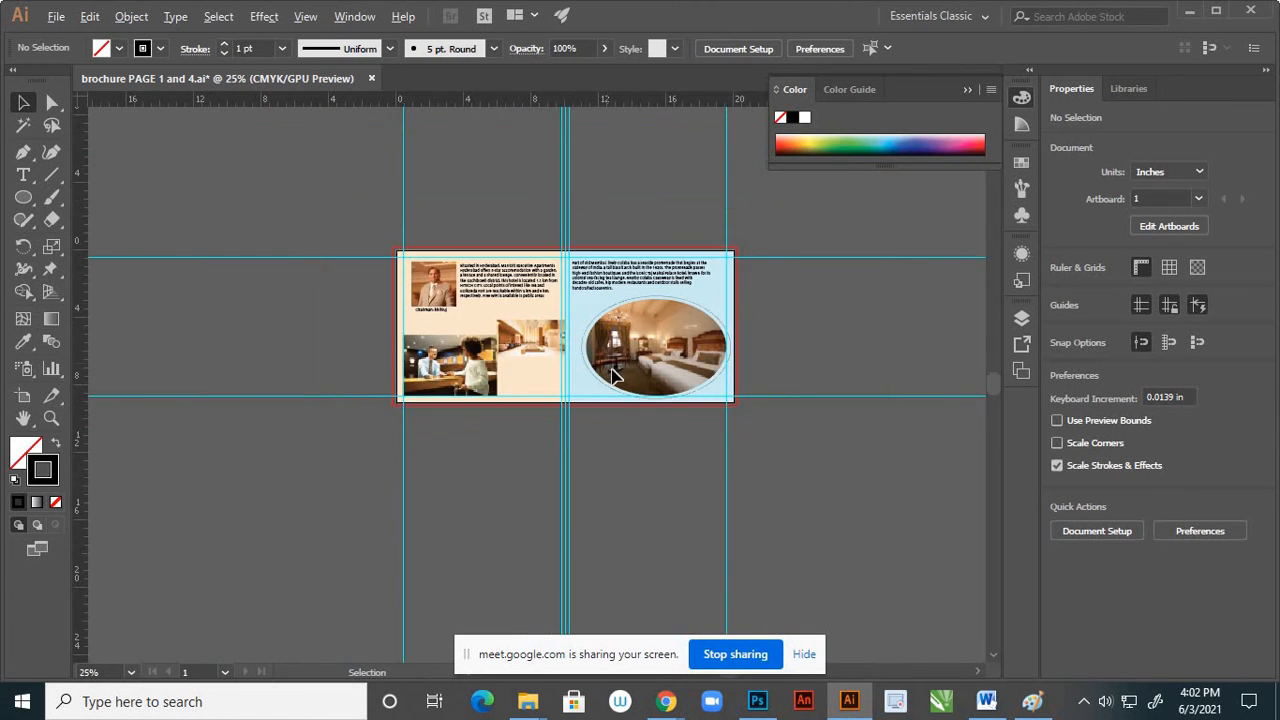
{"action": "scroll", "coordinate": [613, 375], "scroll_direction": "up", "scroll_amount": 2}
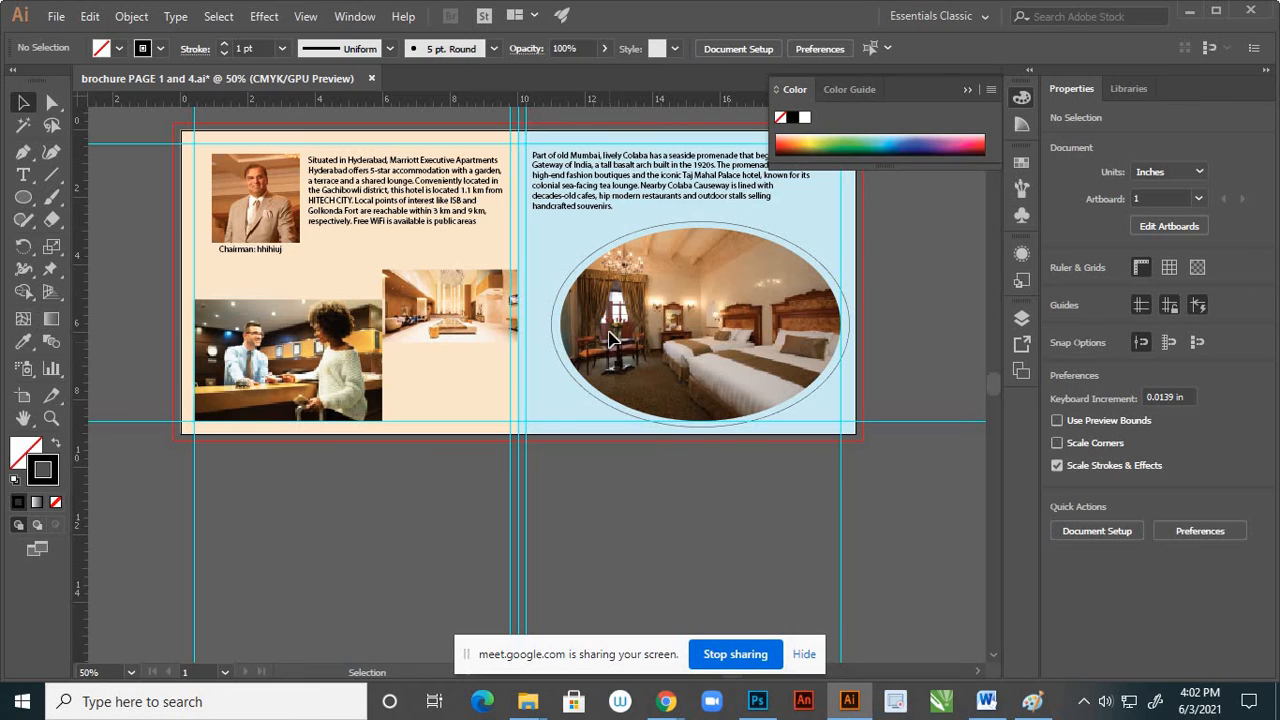
Toggle the visibility of the bedroom photo and Layer 3 to identify the page backgrounds, and expand Layer 3 to list its rectangles
{"action": "scroll", "coordinate": [622, 380], "scroll_direction": "up", "scroll_amount": 2}
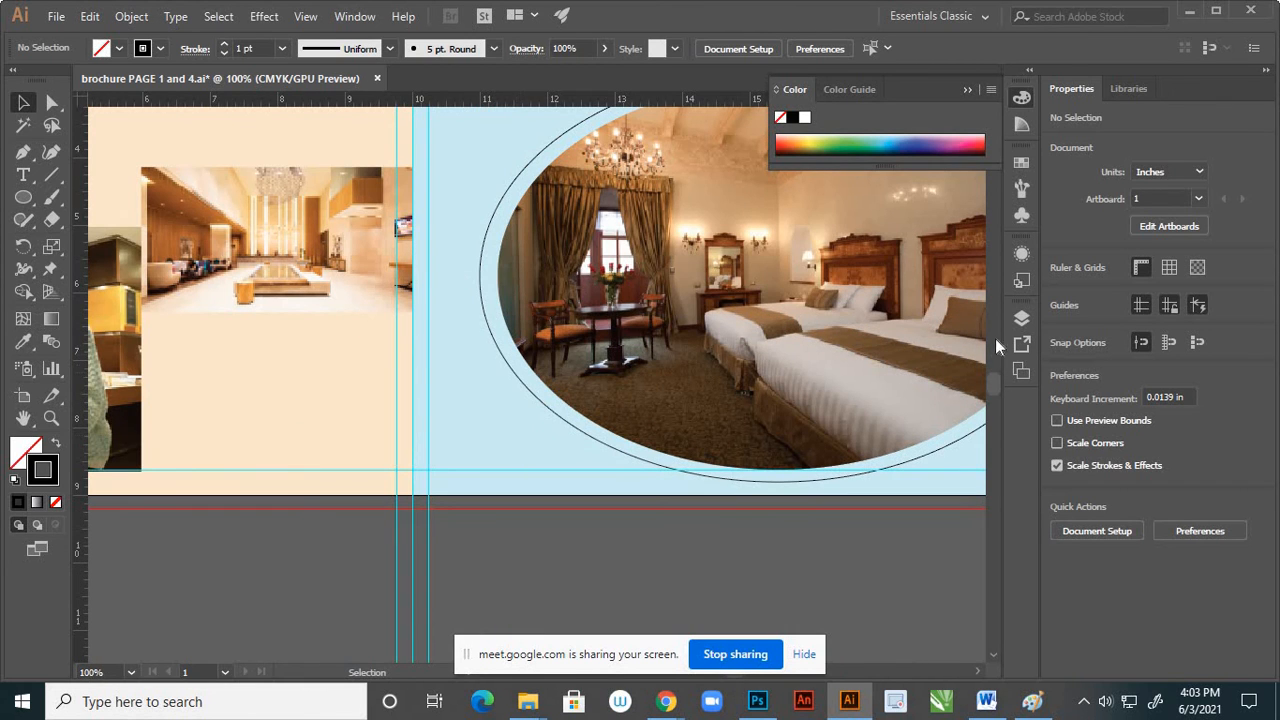
{"action": "left_click", "coordinate": [1020, 319]}
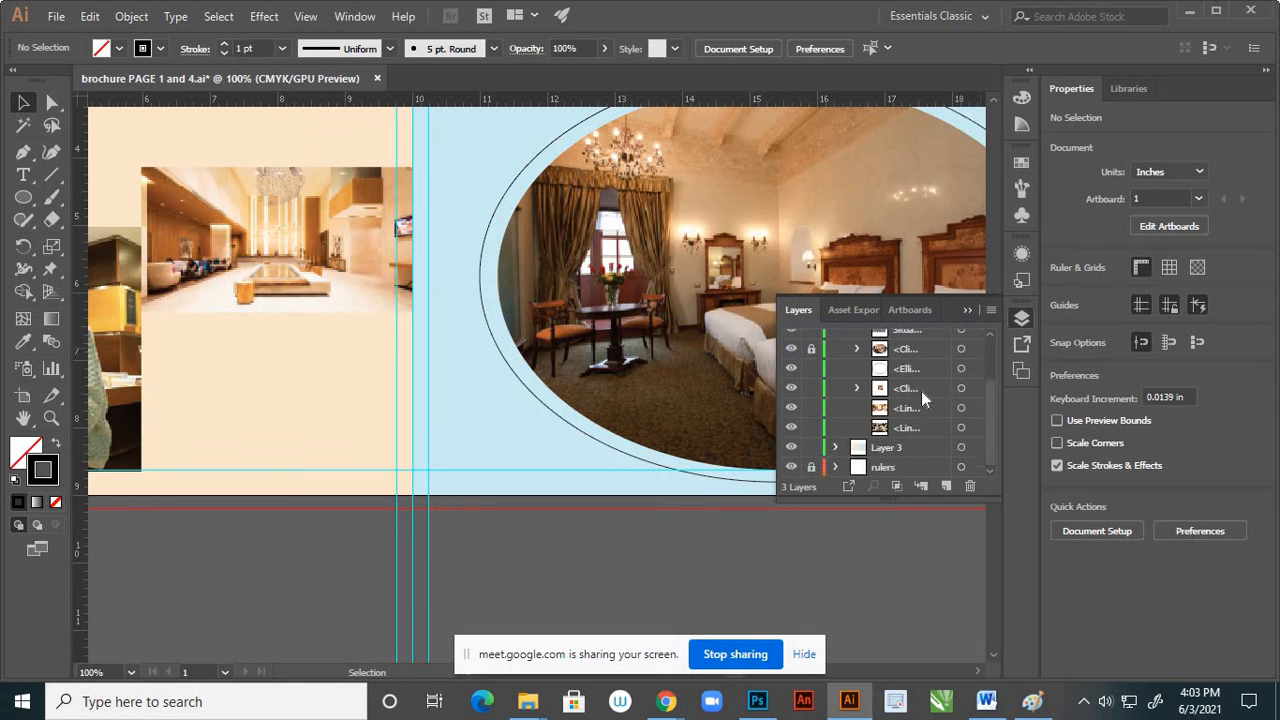
{"action": "scroll", "coordinate": [916, 389], "scroll_direction": "up", "scroll_amount": 3}
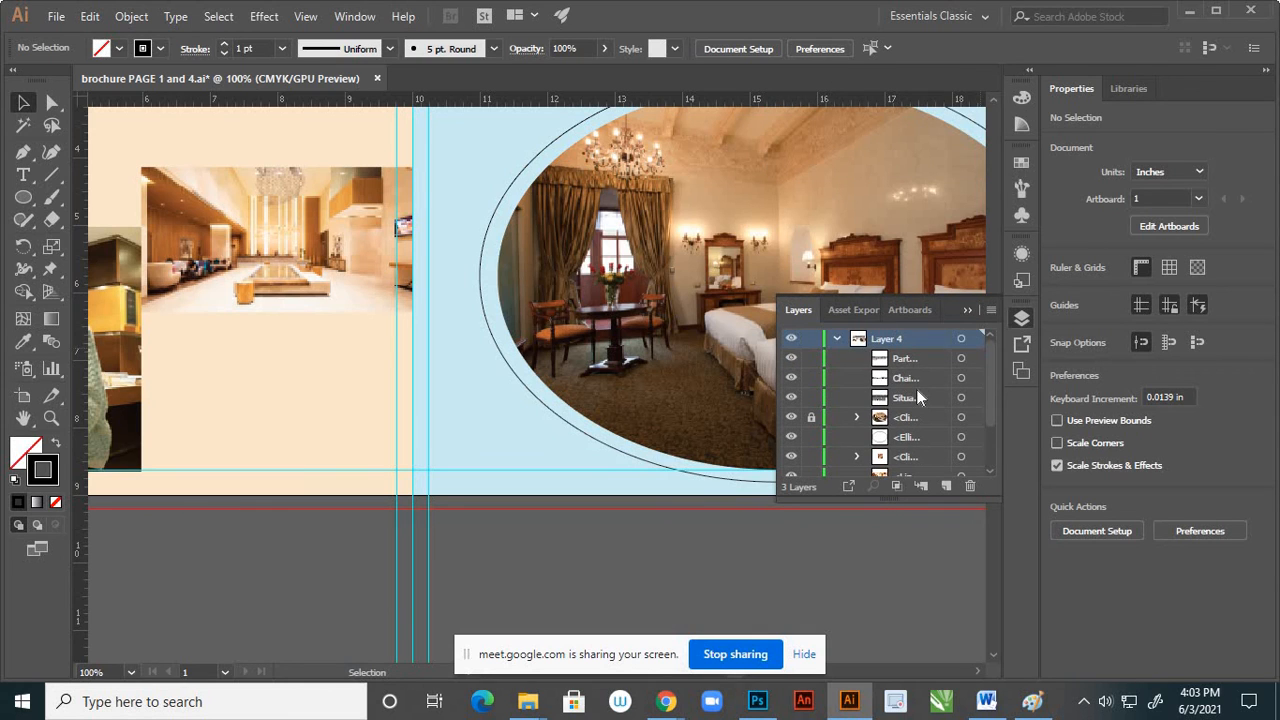
{"action": "left_click", "coordinate": [791, 418]}
{"action": "left_click", "coordinate": [791, 418]}
{"action": "scroll", "coordinate": [878, 372], "scroll_direction": "down", "scroll_amount": 3}
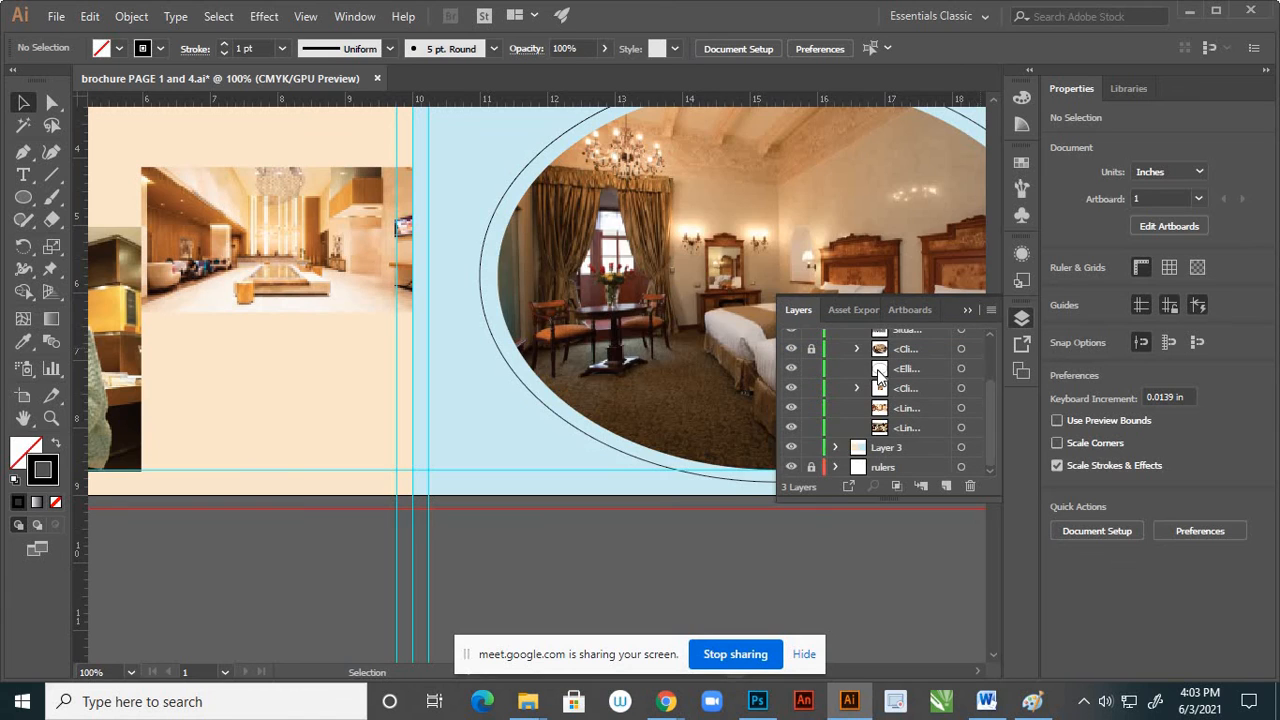
{"action": "left_click", "coordinate": [792, 448]}
{"action": "left_click", "coordinate": [792, 448]}
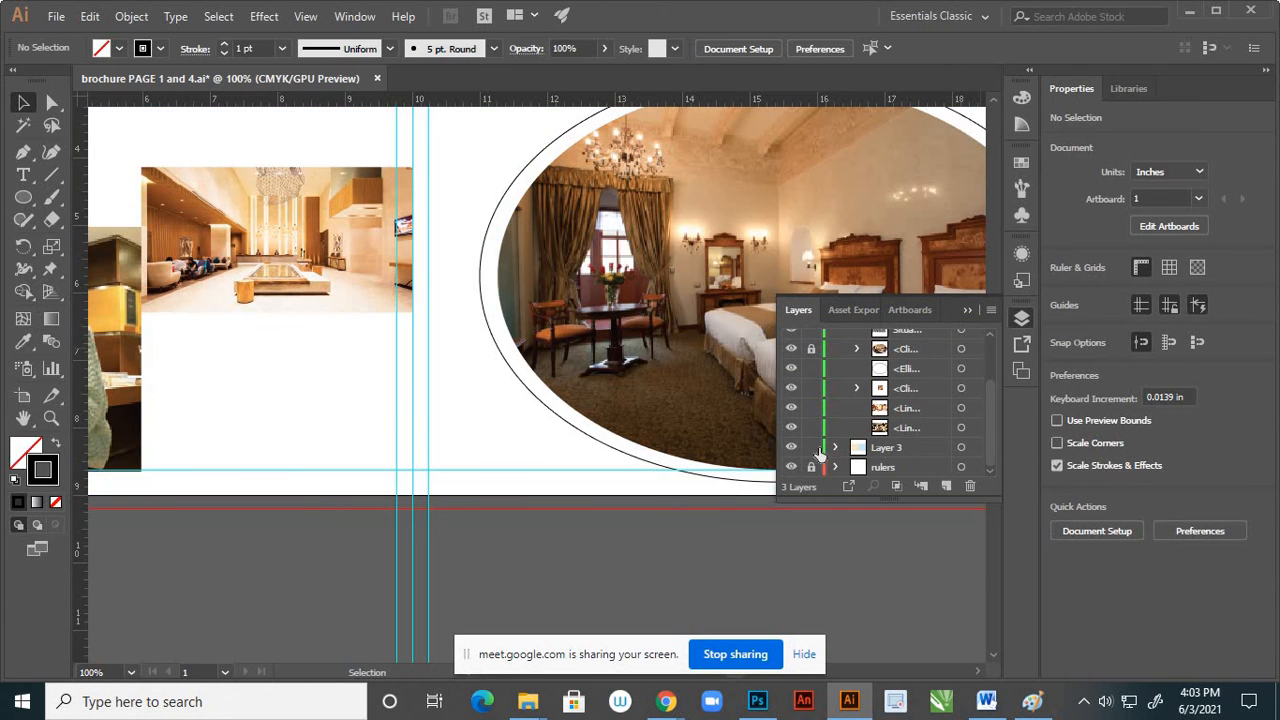
{"action": "left_click", "coordinate": [836, 447]}
{"action": "scroll", "coordinate": [935, 450], "scroll_direction": "down", "scroll_amount": 2}
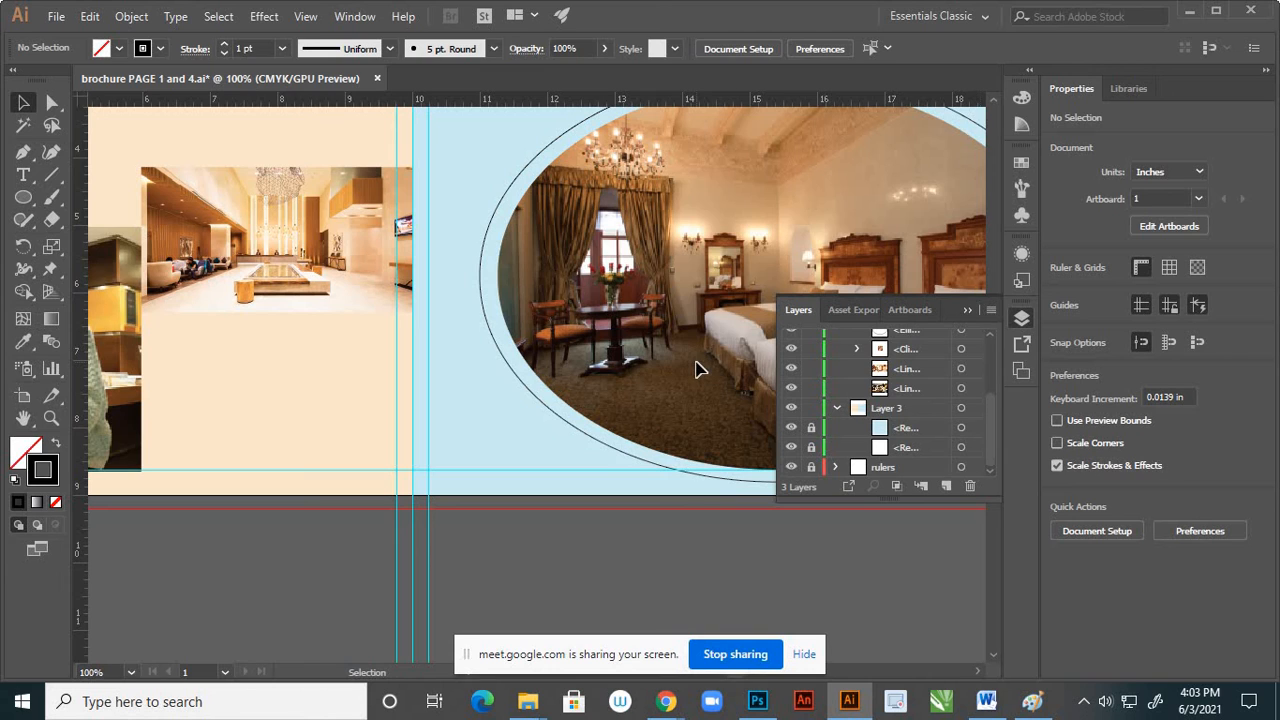
Unlock and select the blue page's background rectangle, and fill it with a reddish brown sampled beside the flowers in the bedroom photo
{"action": "key", "text": "i"}
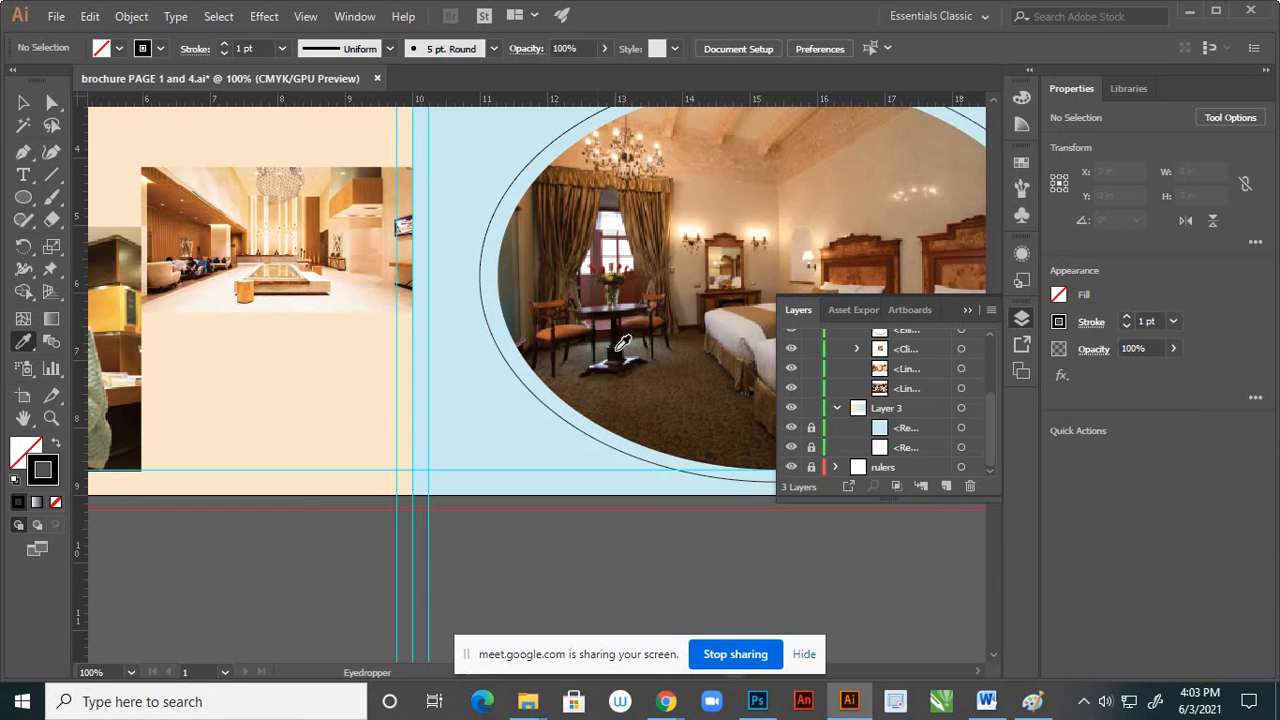
{"action": "left_click", "coordinate": [636, 289]}
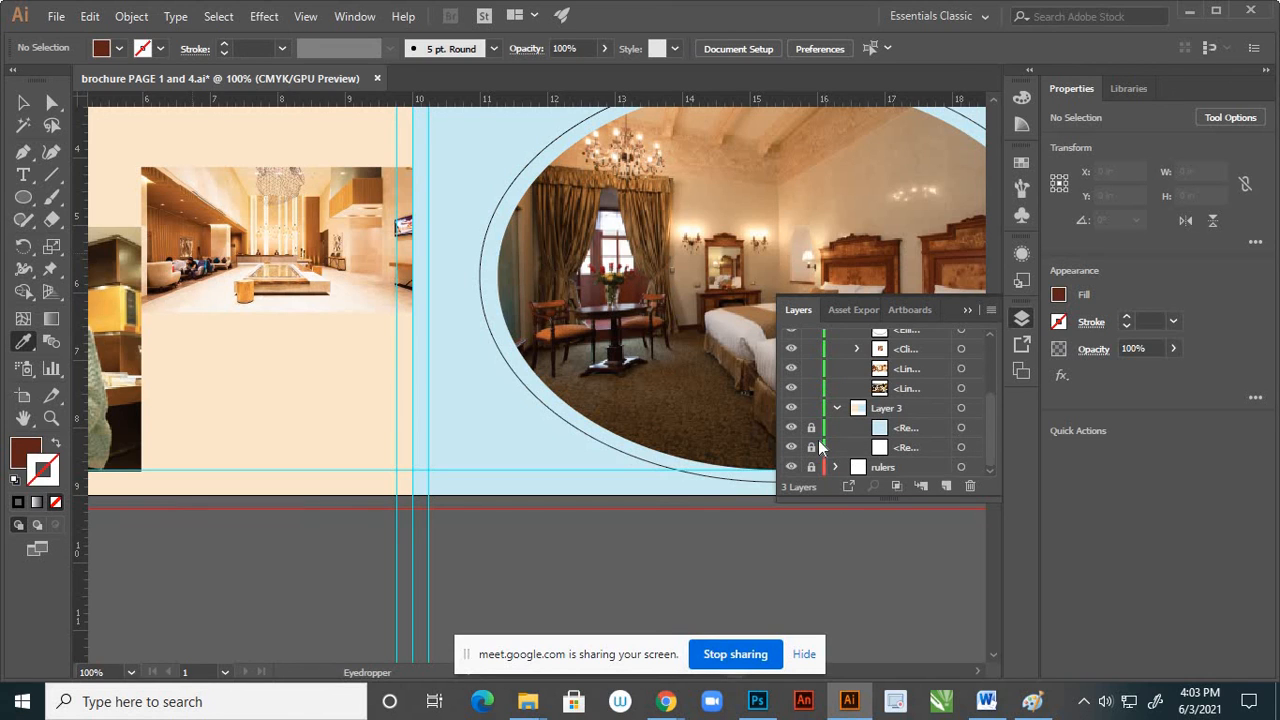
{"action": "left_click", "coordinate": [960, 428]}
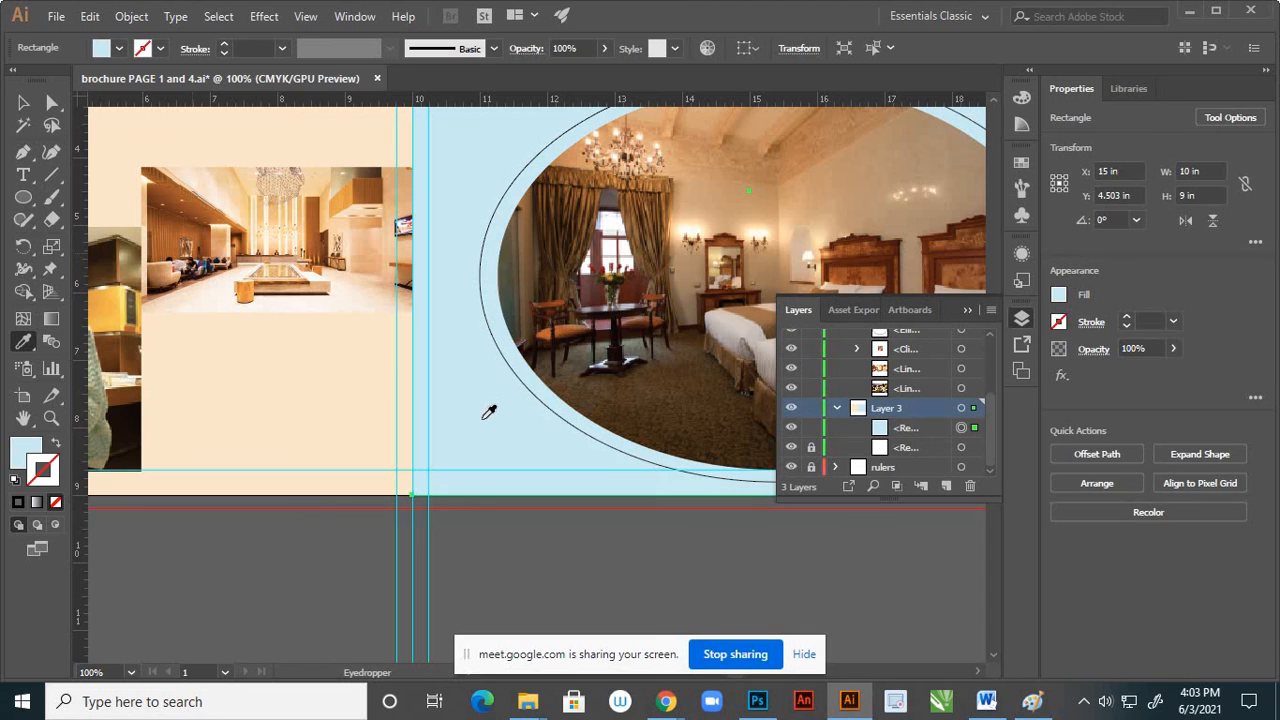
{"action": "left_click", "coordinate": [643, 289]}
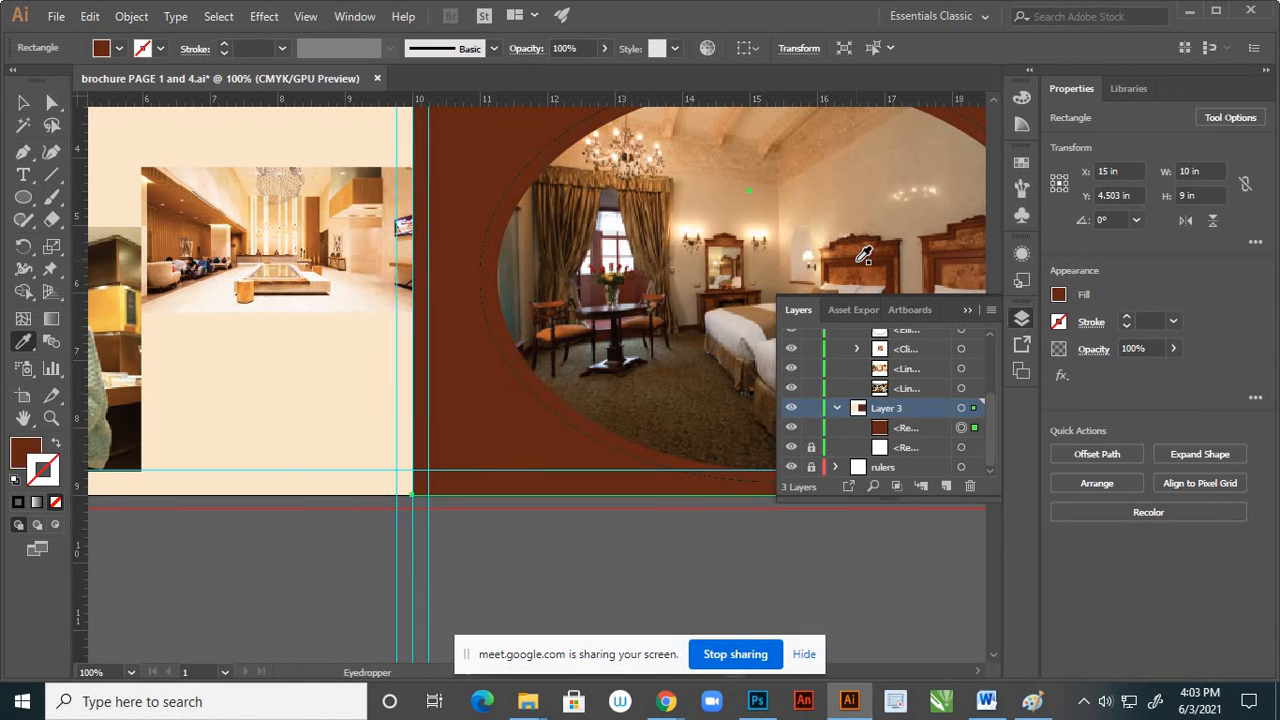
Try dark furniture tones from the bedroom photo as the page background's fill, settling on the dark maroon sampled beside the flowers
{"action": "left_click", "coordinate": [620, 335]}
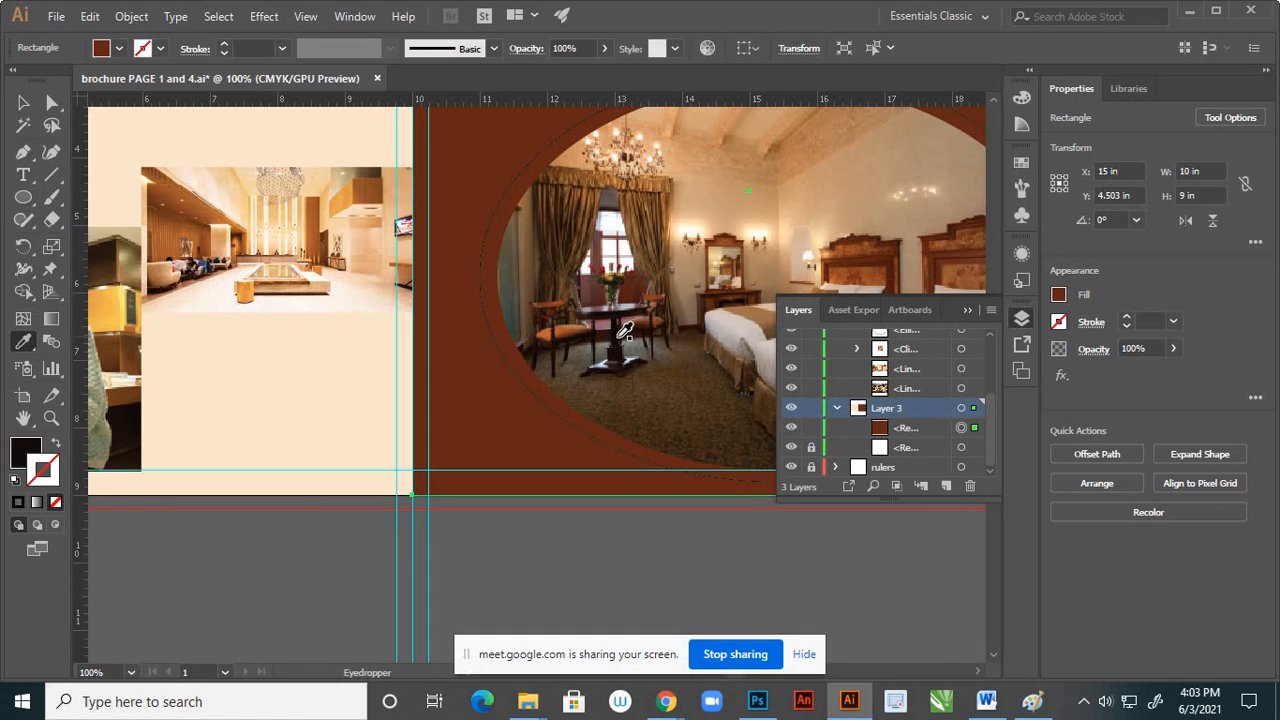
{"action": "left_click", "coordinate": [556, 318]}
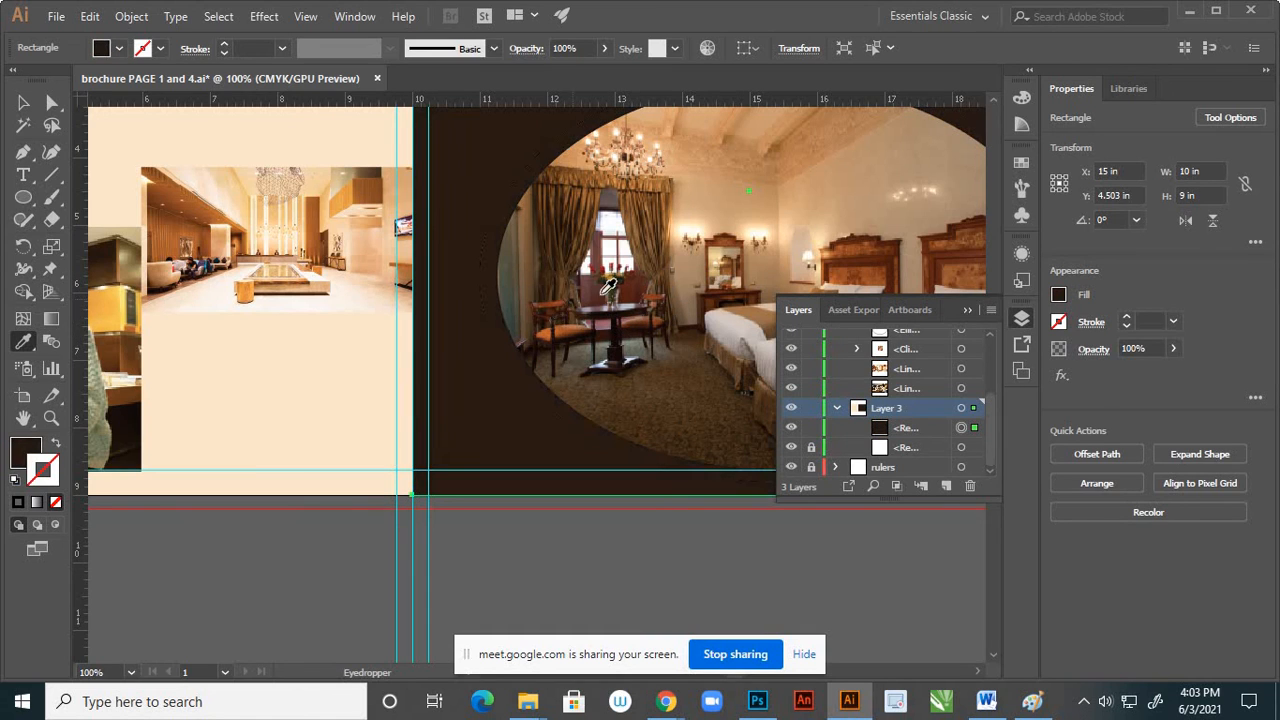
{"action": "left_click", "coordinate": [638, 295]}
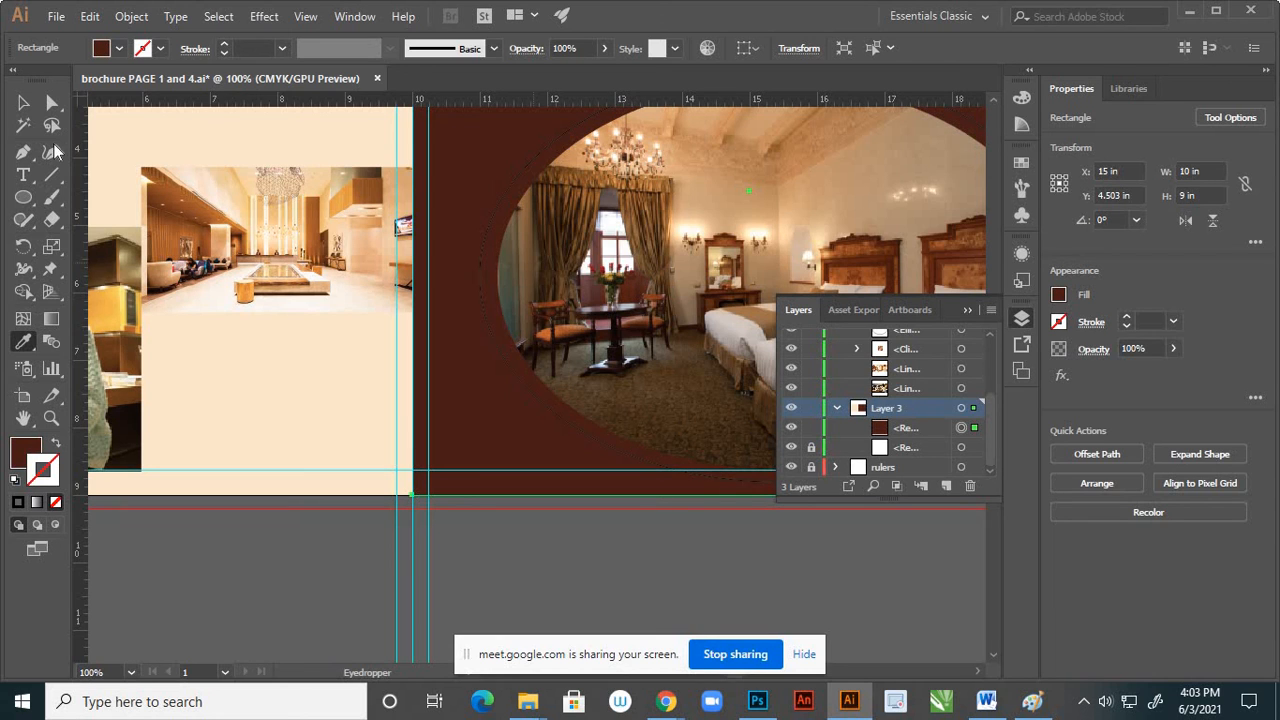
{"action": "left_click", "coordinate": [23, 102]}
{"action": "left_click", "coordinate": [554, 523]}
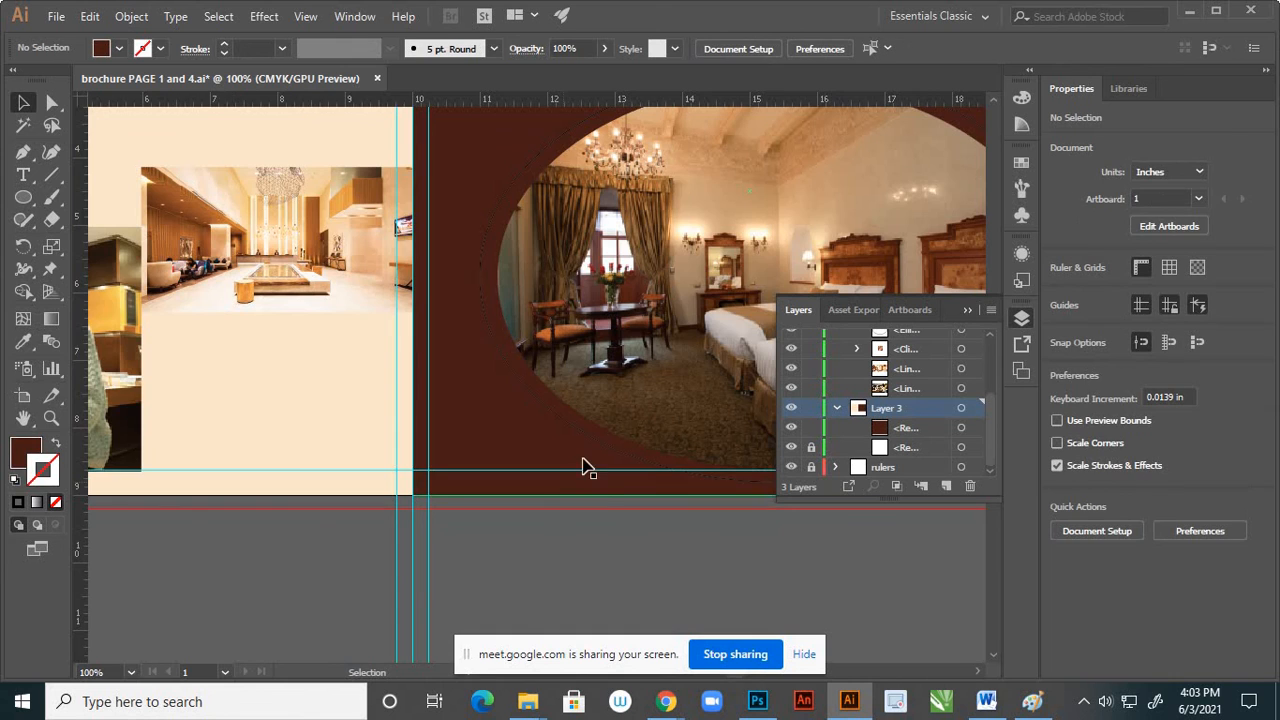
{"action": "scroll", "coordinate": [594, 466], "scroll_direction": "down", "scroll_amount": 3}
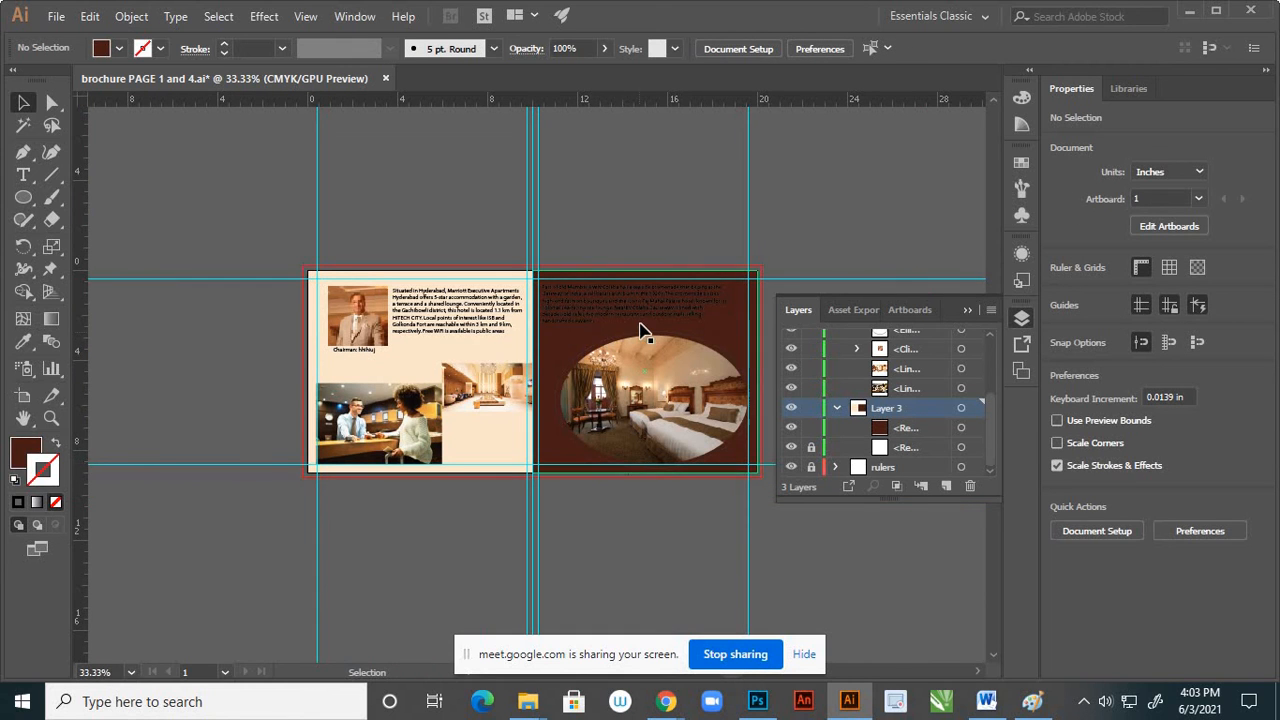
Recolour the Colaba paragraph on the maroon page with the near-white sampled from the wall lamp in the bedroom photo
{"action": "scroll", "coordinate": [640, 330], "scroll_direction": "up", "scroll_amount": 2}
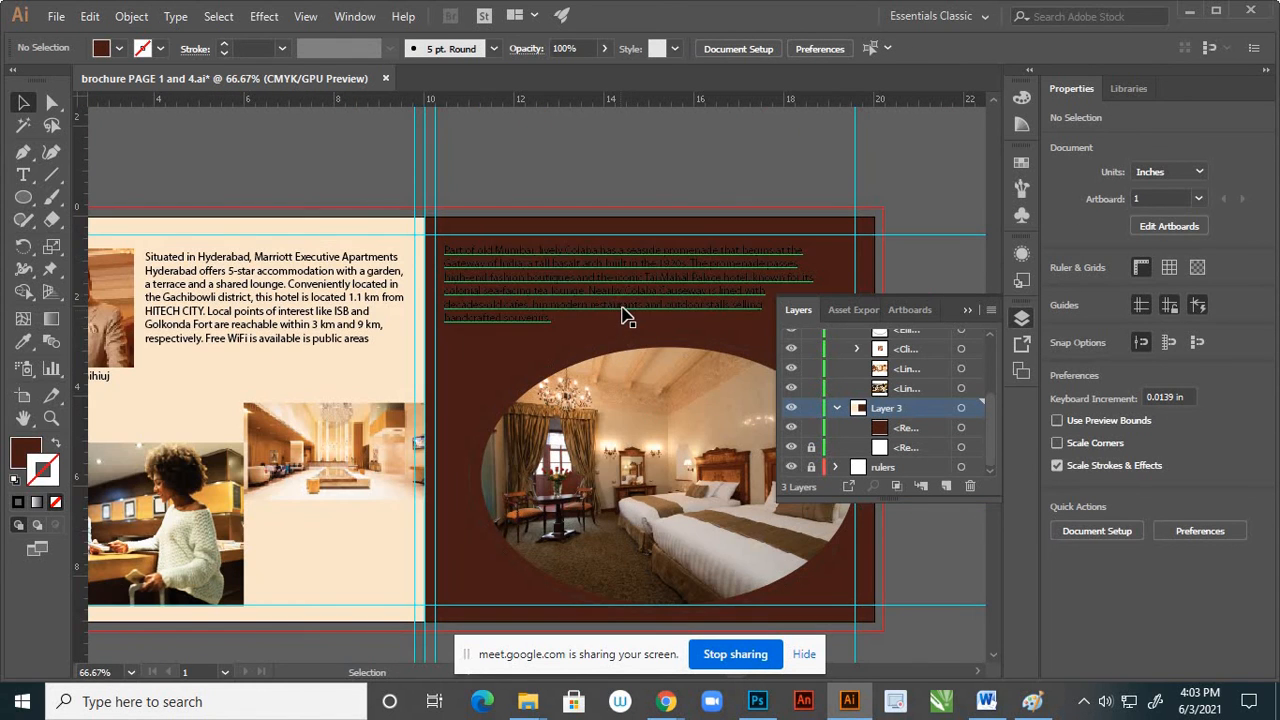
{"action": "left_click", "coordinate": [622, 316]}
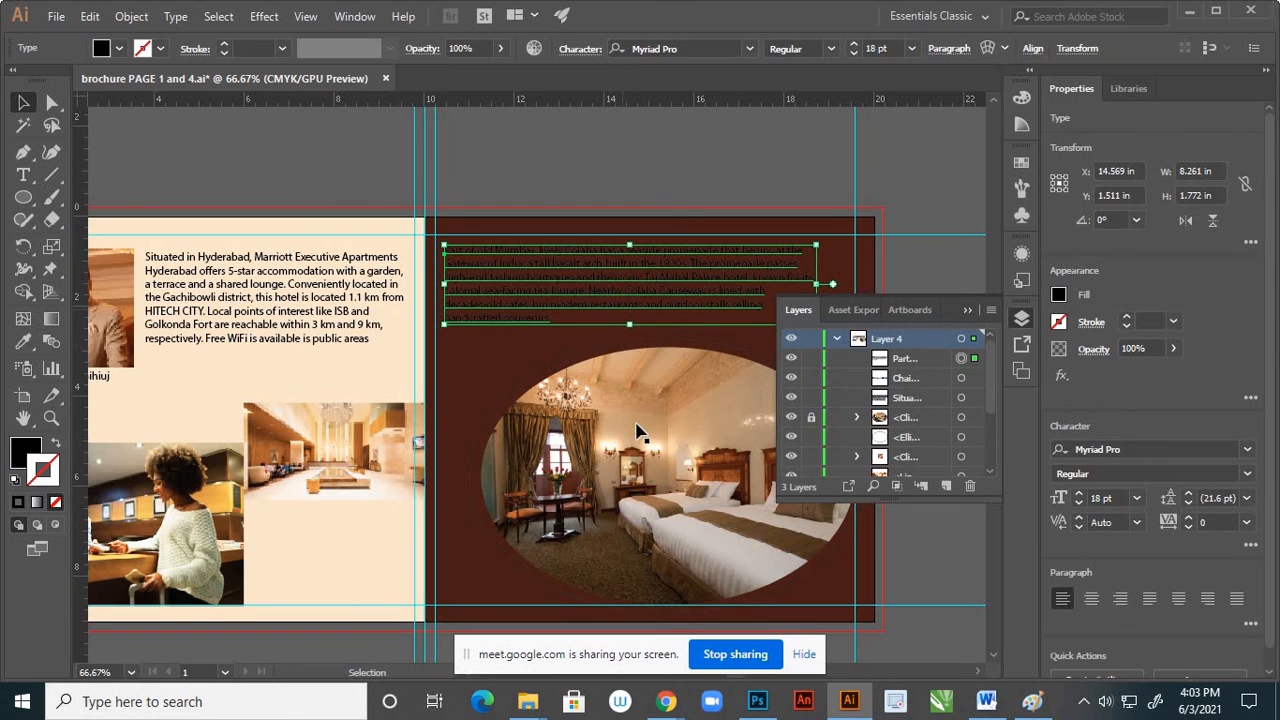
{"action": "scroll", "coordinate": [680, 456], "scroll_direction": "up", "scroll_amount": 2}
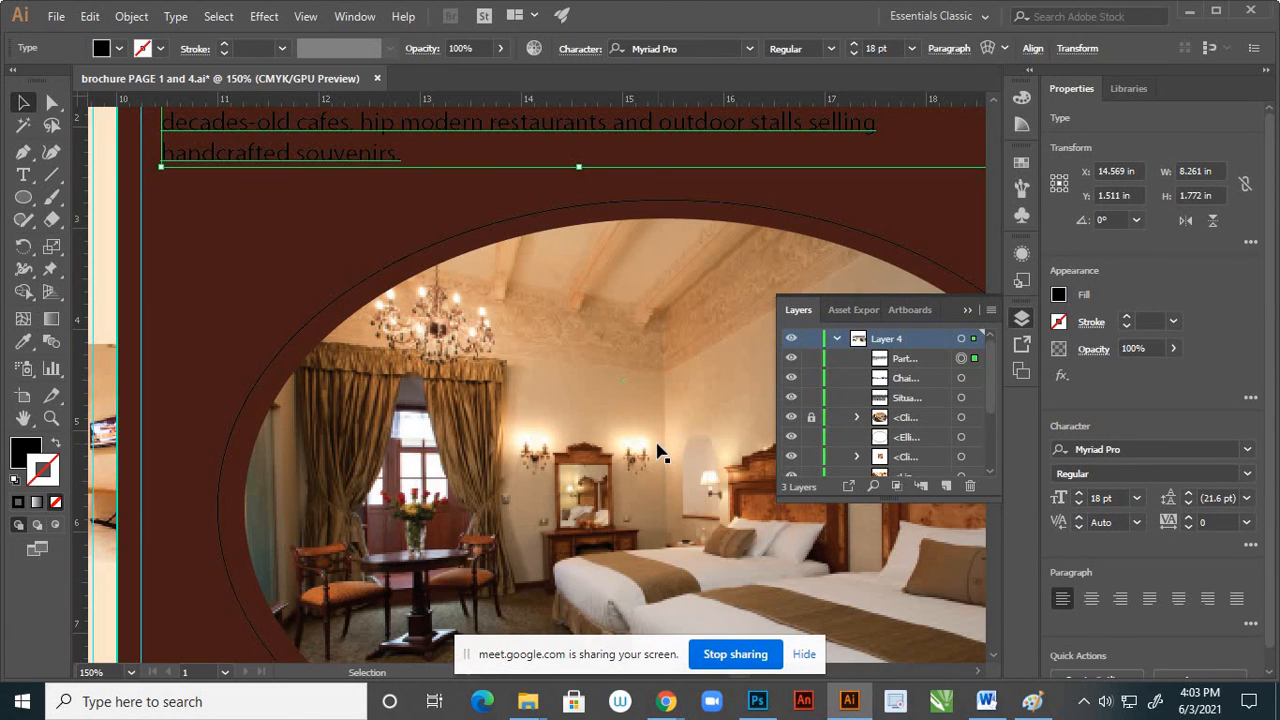
{"action": "key", "text": "i"}
{"action": "left_click", "coordinate": [645, 441]}
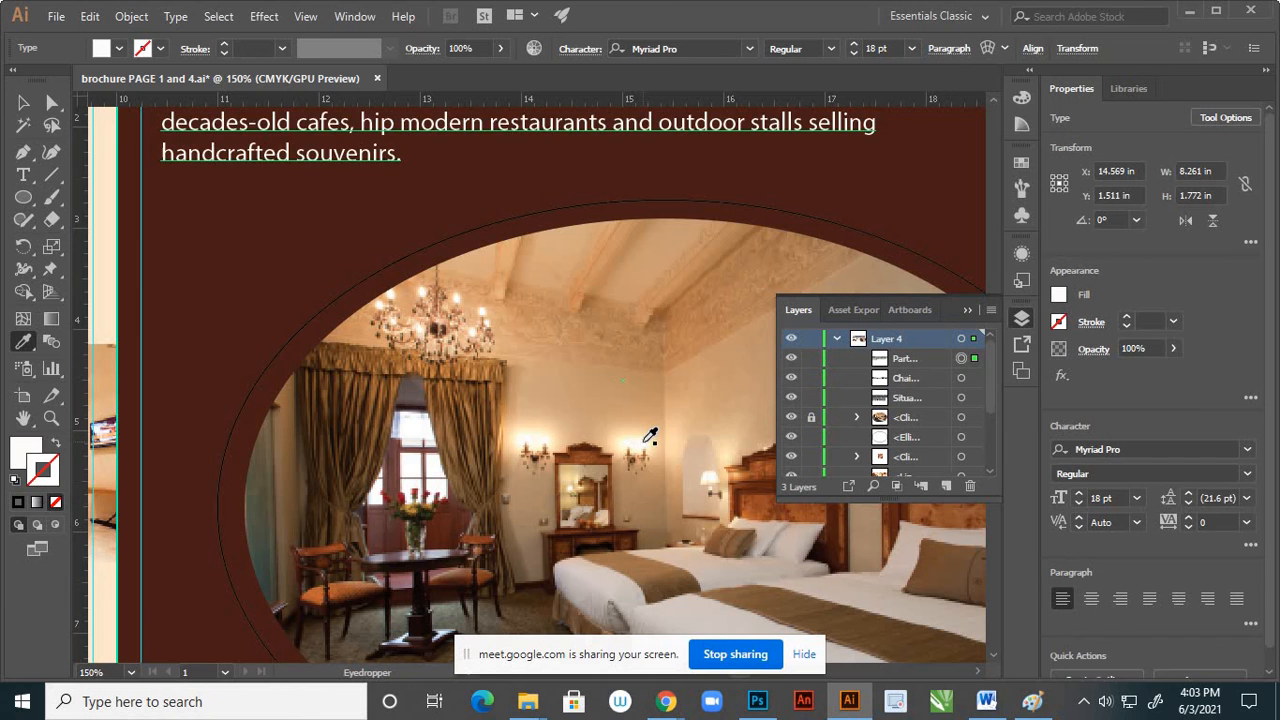
{"action": "key", "text": "v"}
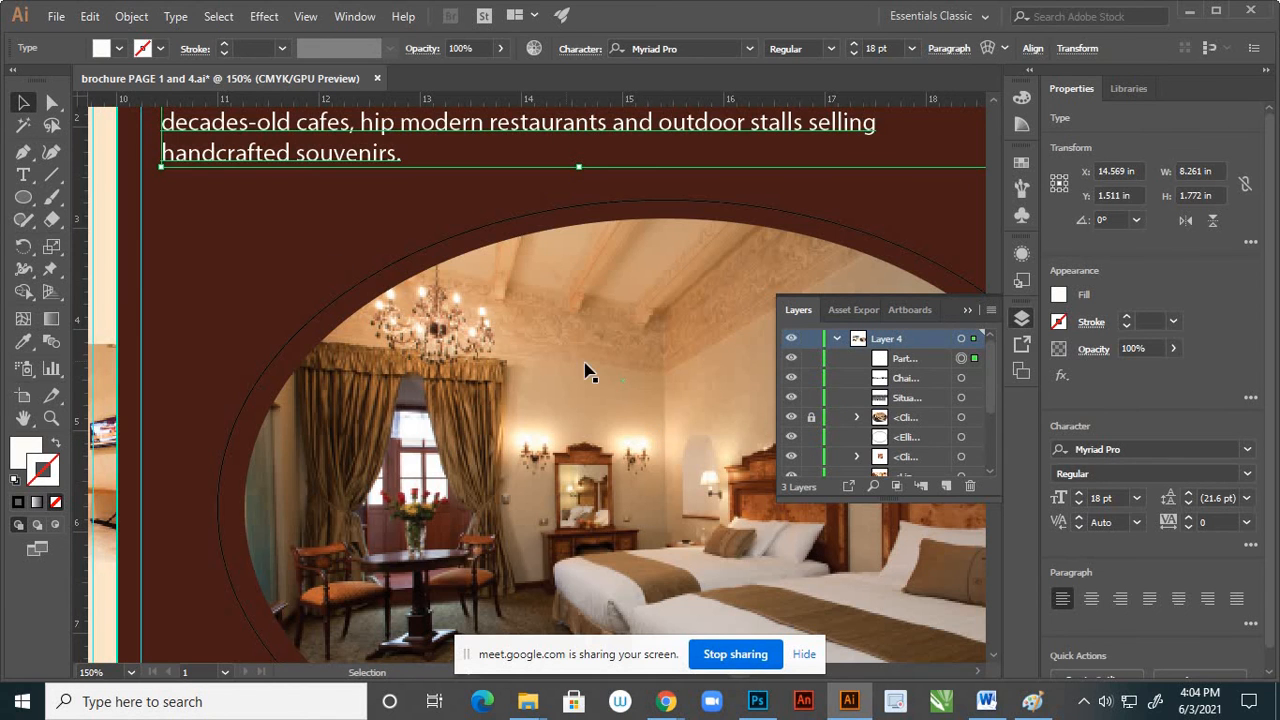
{"action": "scroll", "coordinate": [655, 372], "scroll_direction": "down", "scroll_amount": 2}
{"action": "left_click", "coordinate": [640, 135]}
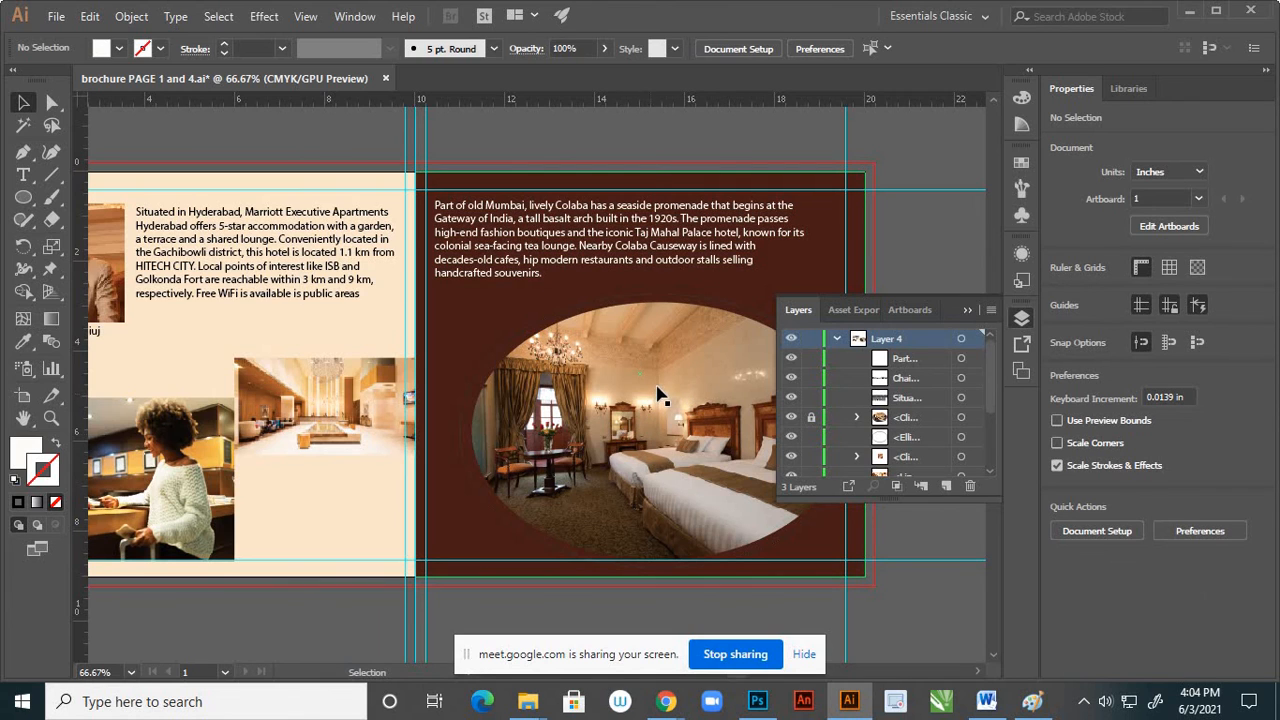
Swap the fill and stroke of the ellipse behind the bedroom photo, giving it a solid black fill and no stroke
{"action": "left_click", "coordinate": [531, 336]}
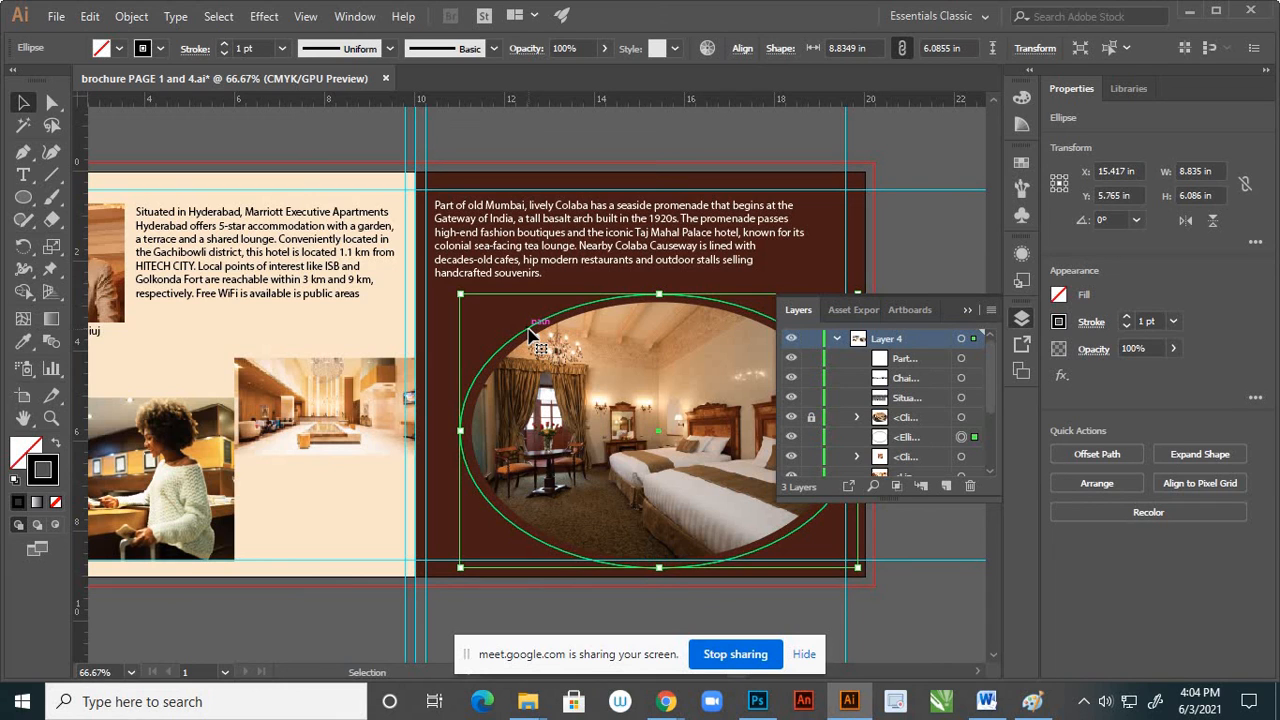
{"action": "left_click", "coordinate": [56, 446]}
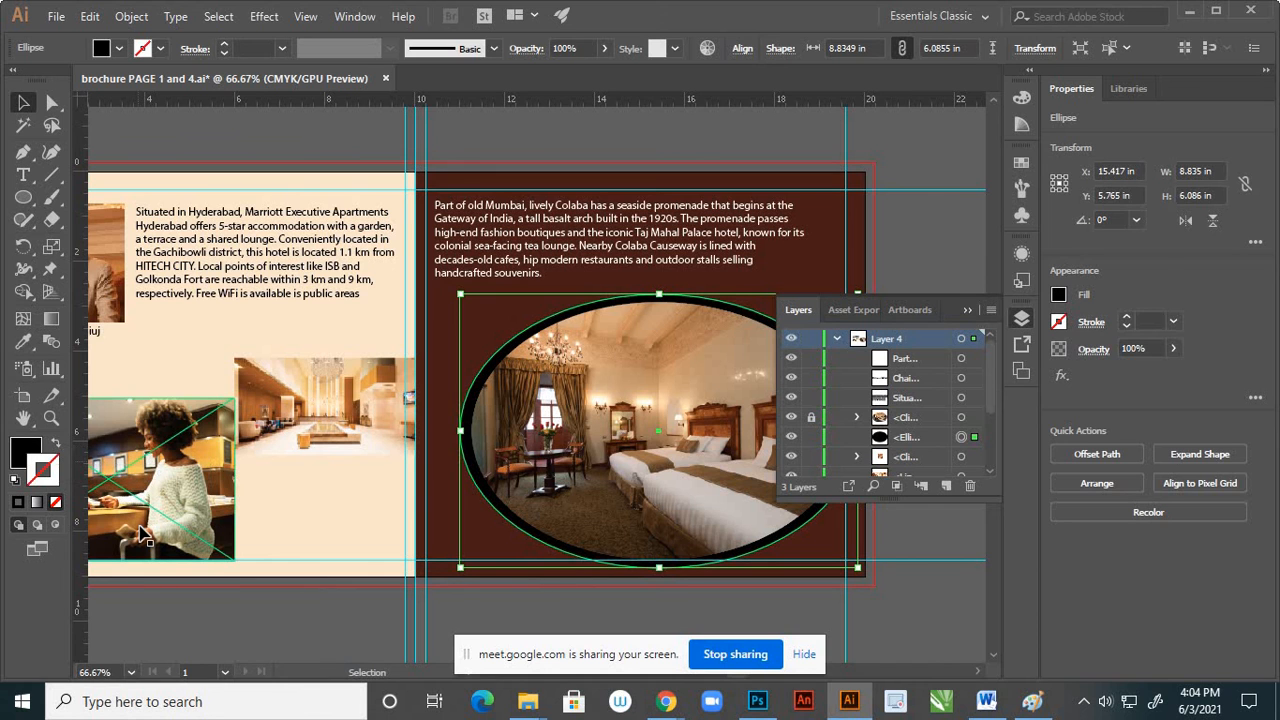
{"action": "left_click", "coordinate": [228, 630]}
{"action": "scroll", "coordinate": [580, 450], "scroll_direction": "down", "scroll_amount": 1}
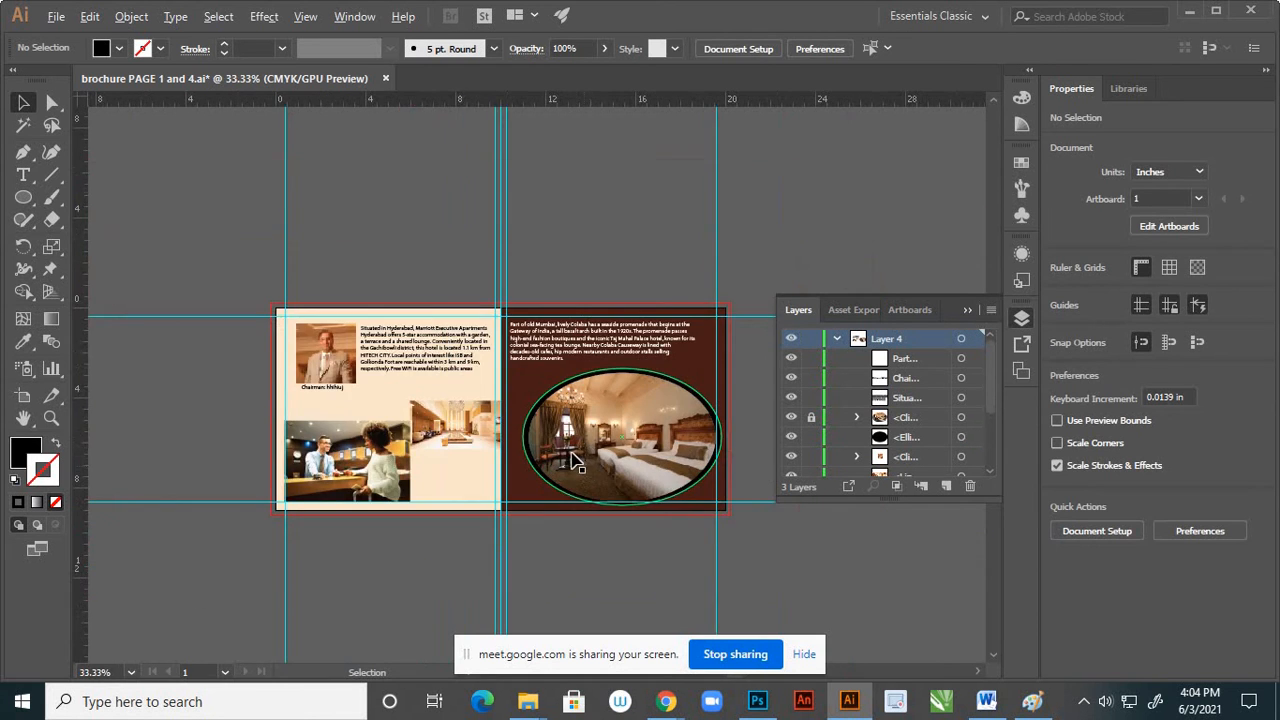
Select the black ellipse behind the bedroom photo and fill it with the dark maroon sampled from the page background
{"action": "scroll", "coordinate": [571, 443], "scroll_direction": "up", "scroll_amount": 1}
{"action": "scroll", "coordinate": [490, 490], "scroll_direction": "up", "scroll_amount": 2}
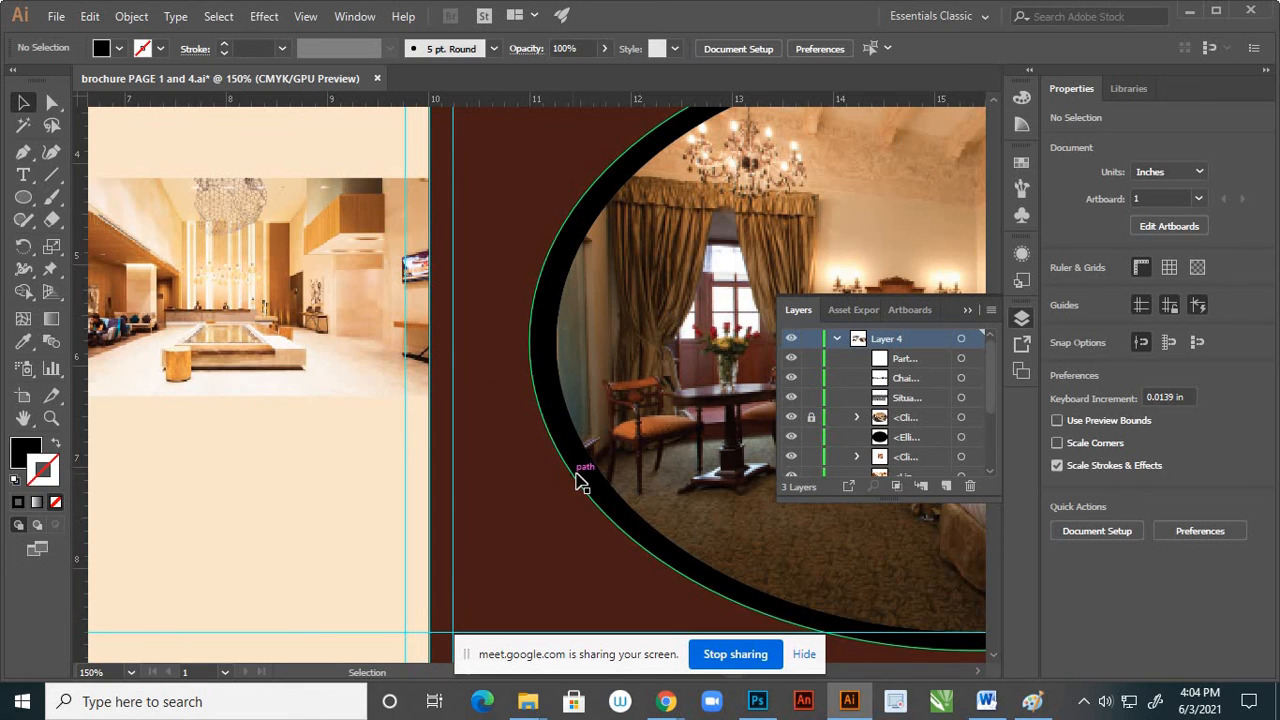
{"action": "left_click", "coordinate": [577, 480]}
{"action": "scroll", "coordinate": [438, 498], "scroll_direction": "down", "scroll_amount": 2}
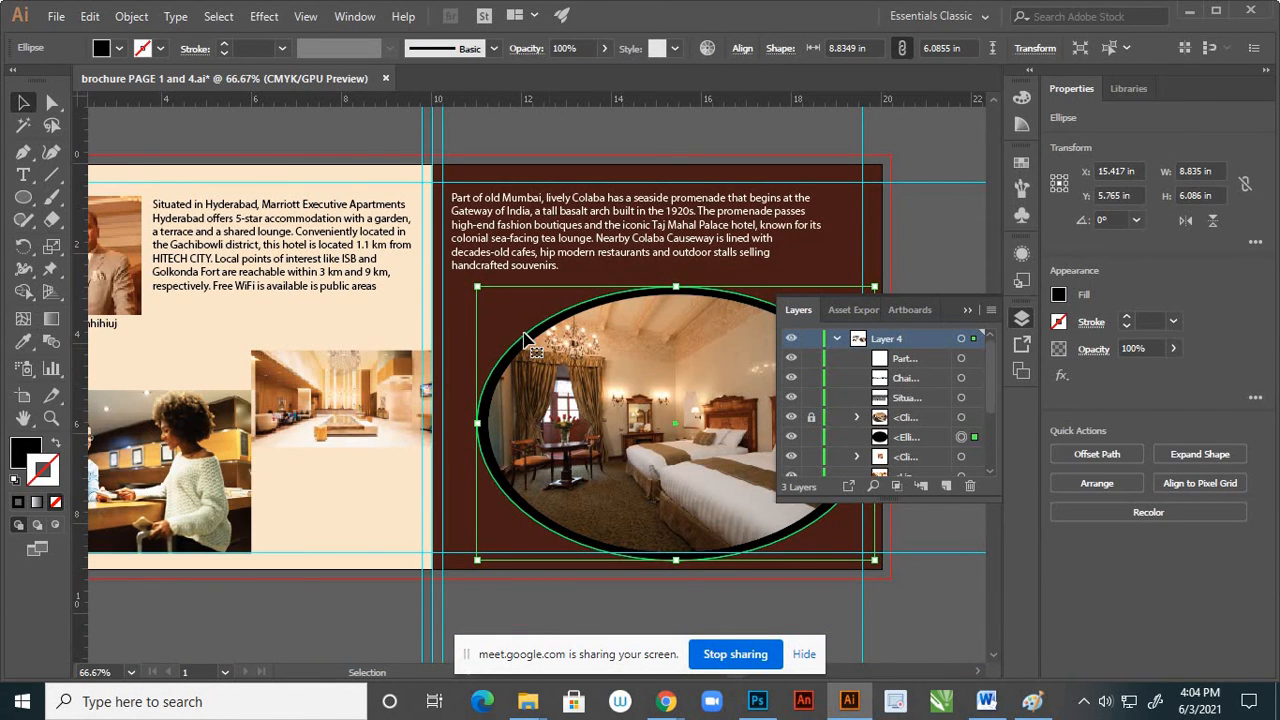
{"action": "key", "text": "i"}
{"action": "left_click", "coordinate": [467, 328]}
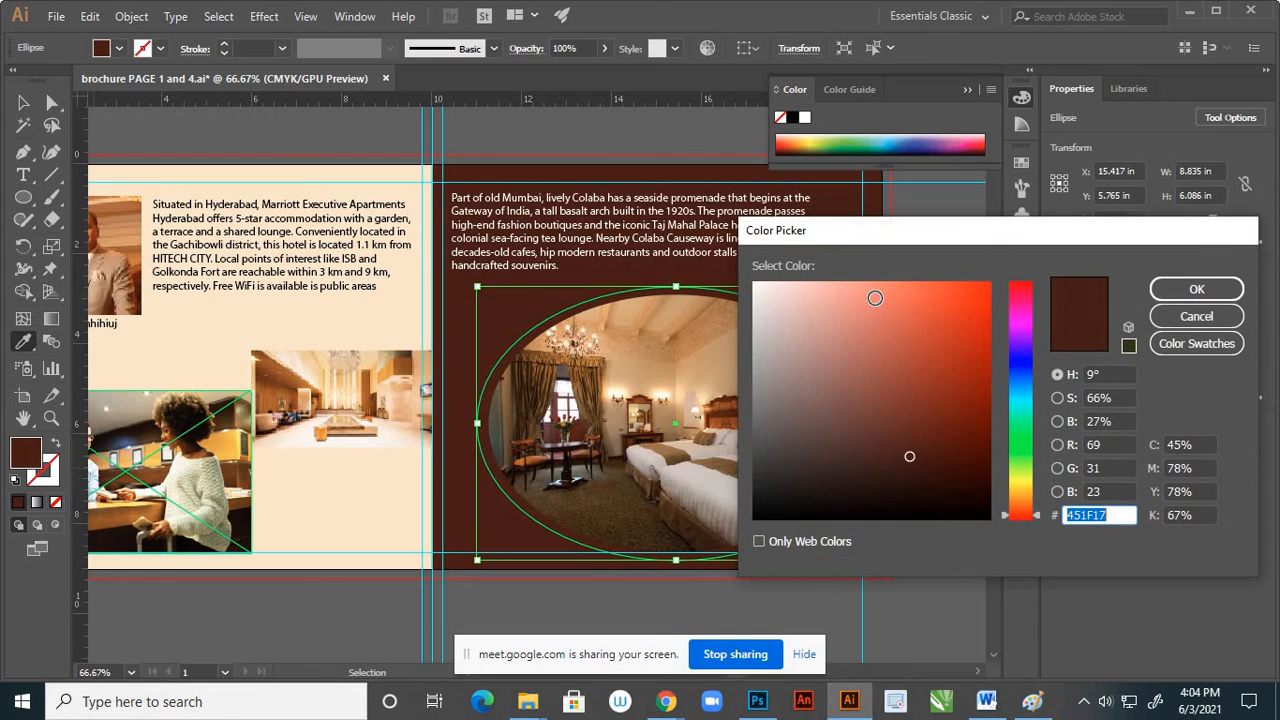
Lighten the ellipse's fill to the reddish brown 894A3F and deselect it
{"action": "mouse_move", "coordinate": [909, 456]}
{"action": "left_mouse_down"}
{"action": "mouse_move", "coordinate": [886, 391]}
{"action": "mouse_move", "coordinate": [889, 403]}
{"action": "left_mouse_up"}
{"action": "left_click", "coordinate": [883, 386]}
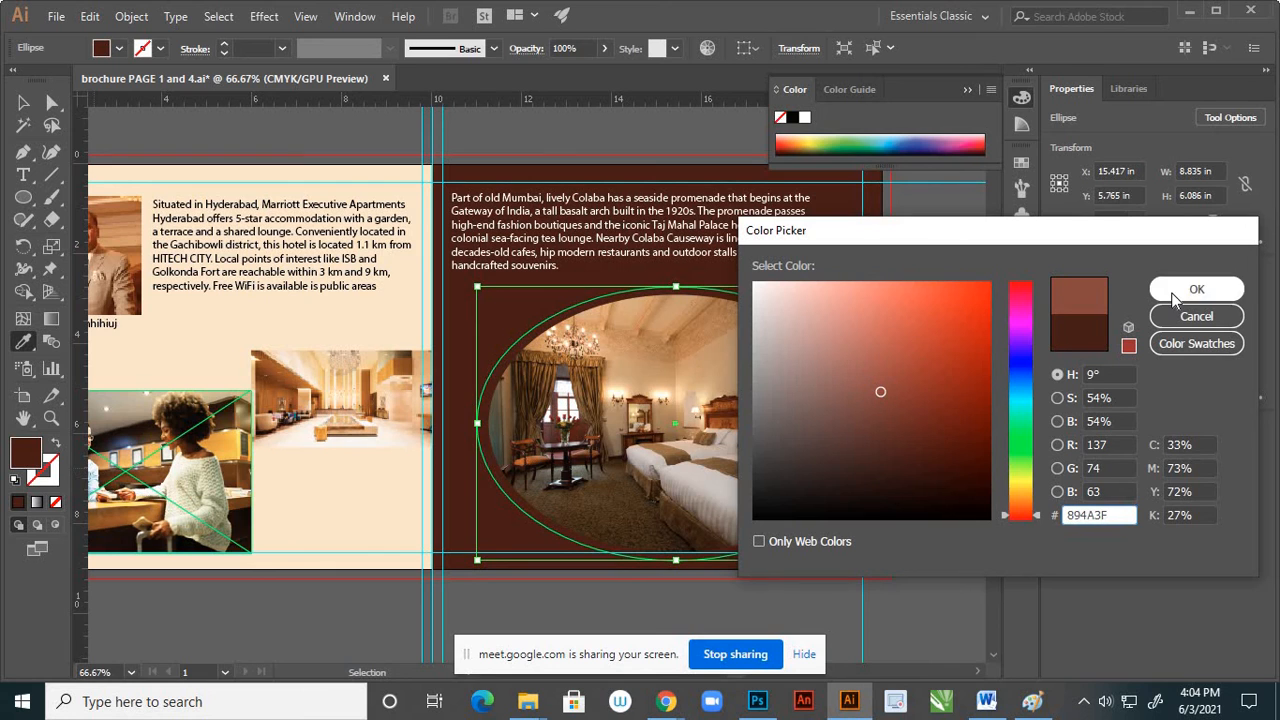
{"action": "left_click", "coordinate": [1196, 289]}
{"action": "left_click", "coordinate": [25, 103]}
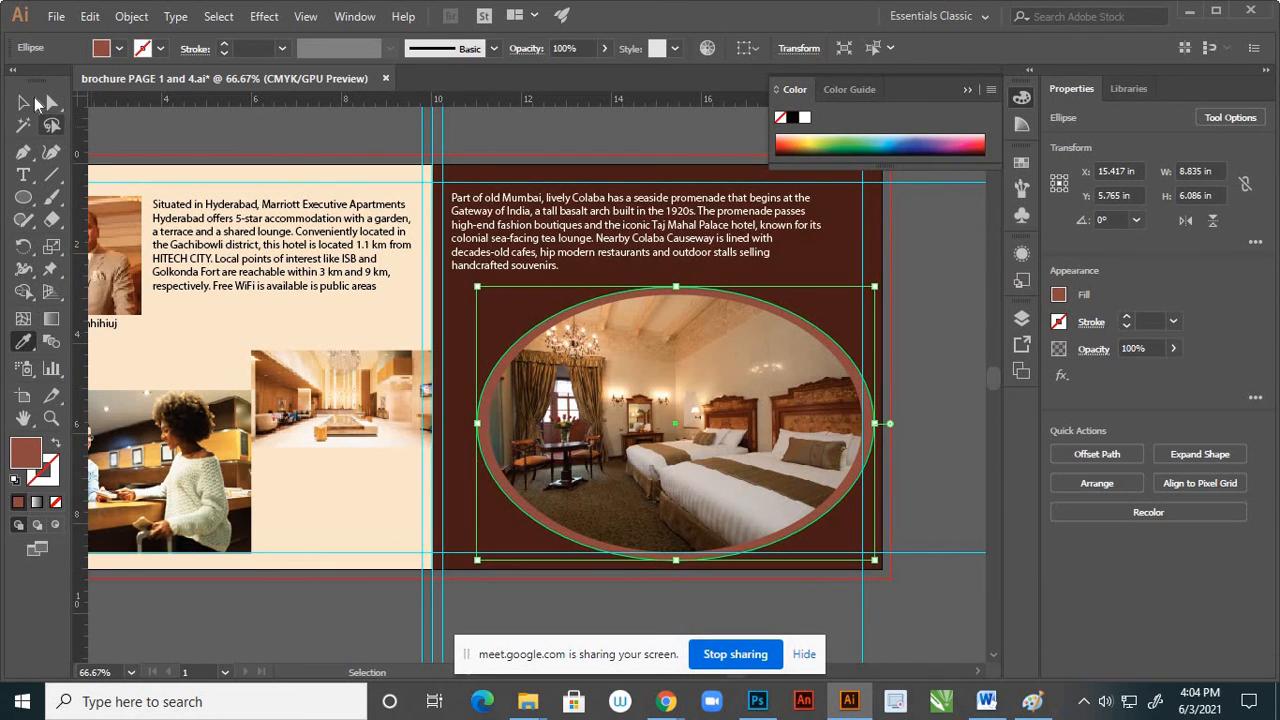
{"action": "left_click", "coordinate": [932, 412]}
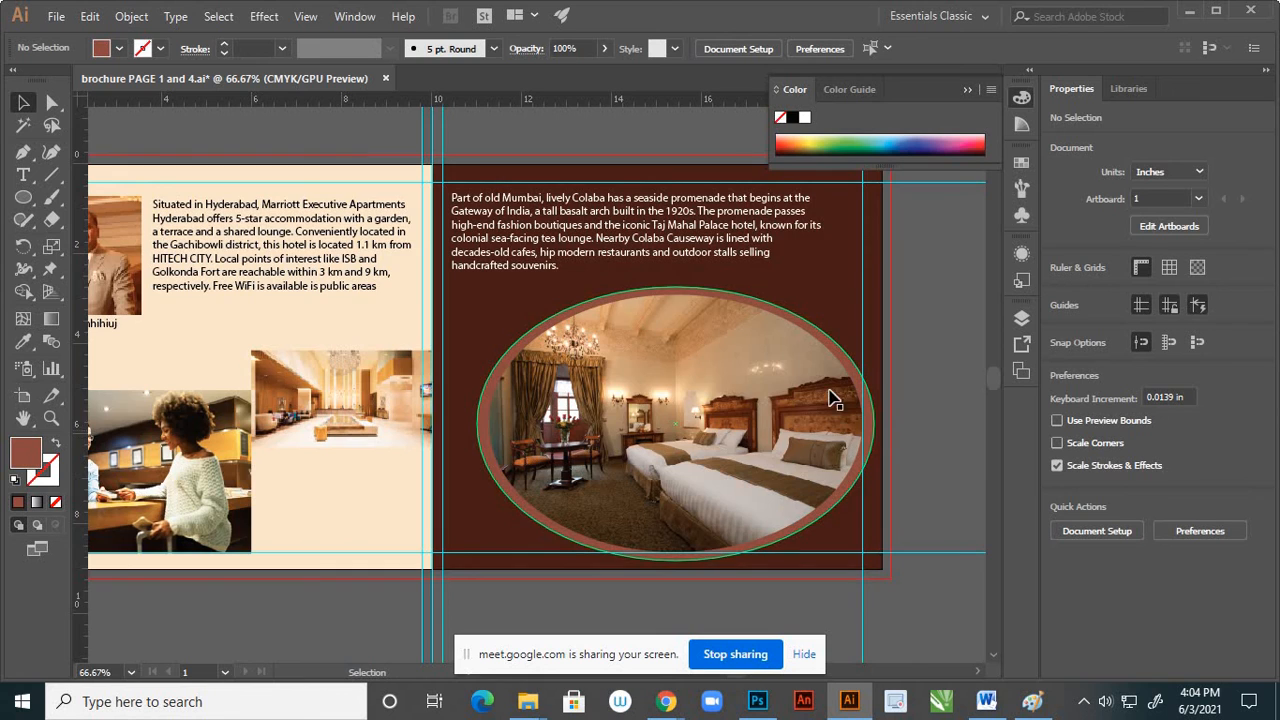
Examine the colours and layout of the two-page spread, including the empty space beneath the lobby photo
{"action": "scroll", "coordinate": [812, 370], "scroll_direction": "down", "scroll_amount": 4}
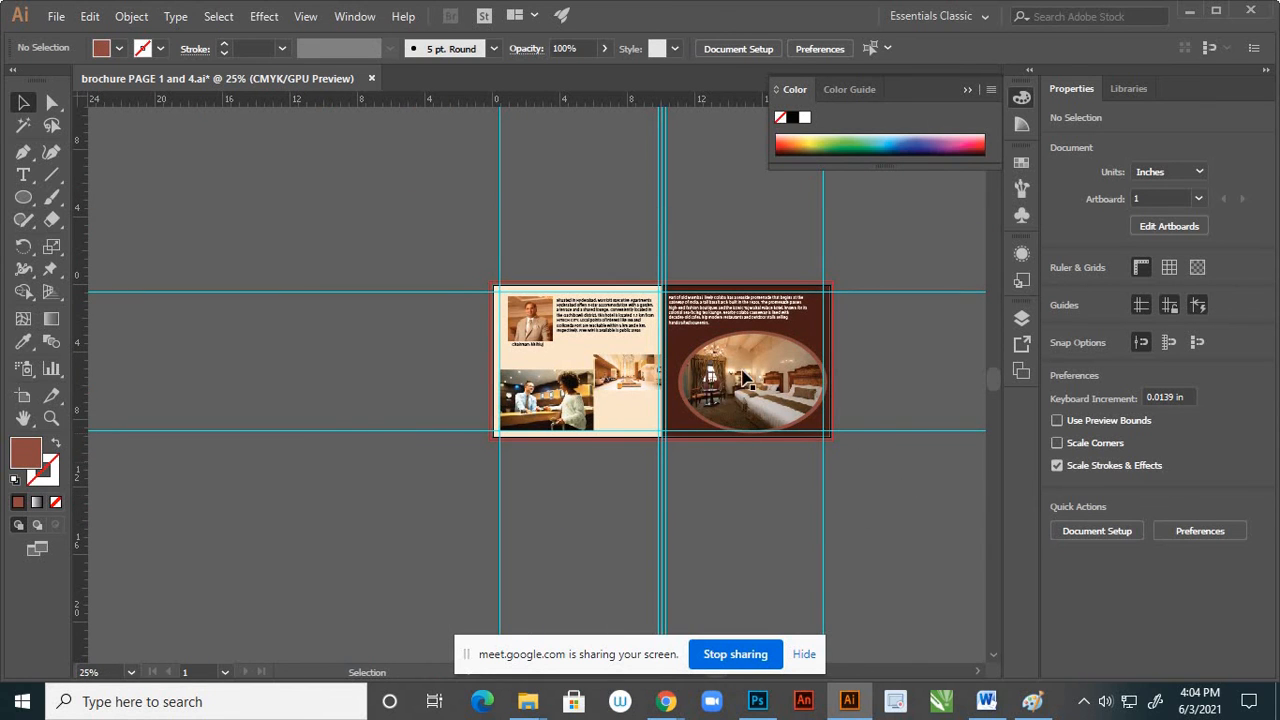
{"action": "scroll", "coordinate": [740, 370], "scroll_direction": "up", "scroll_amount": 2}
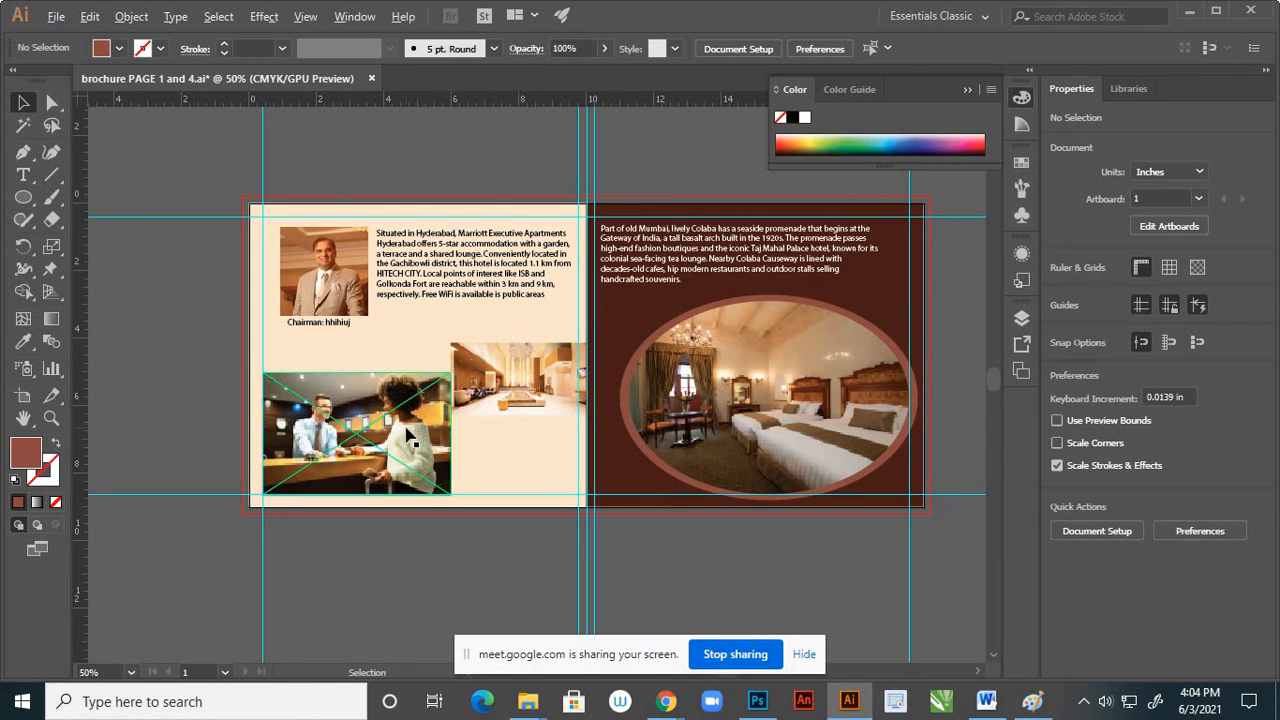
{"action": "scroll", "coordinate": [424, 435], "scroll_direction": "up", "scroll_amount": 2}
{"action": "scroll", "coordinate": [568, 394], "scroll_direction": "down", "scroll_amount": 2}
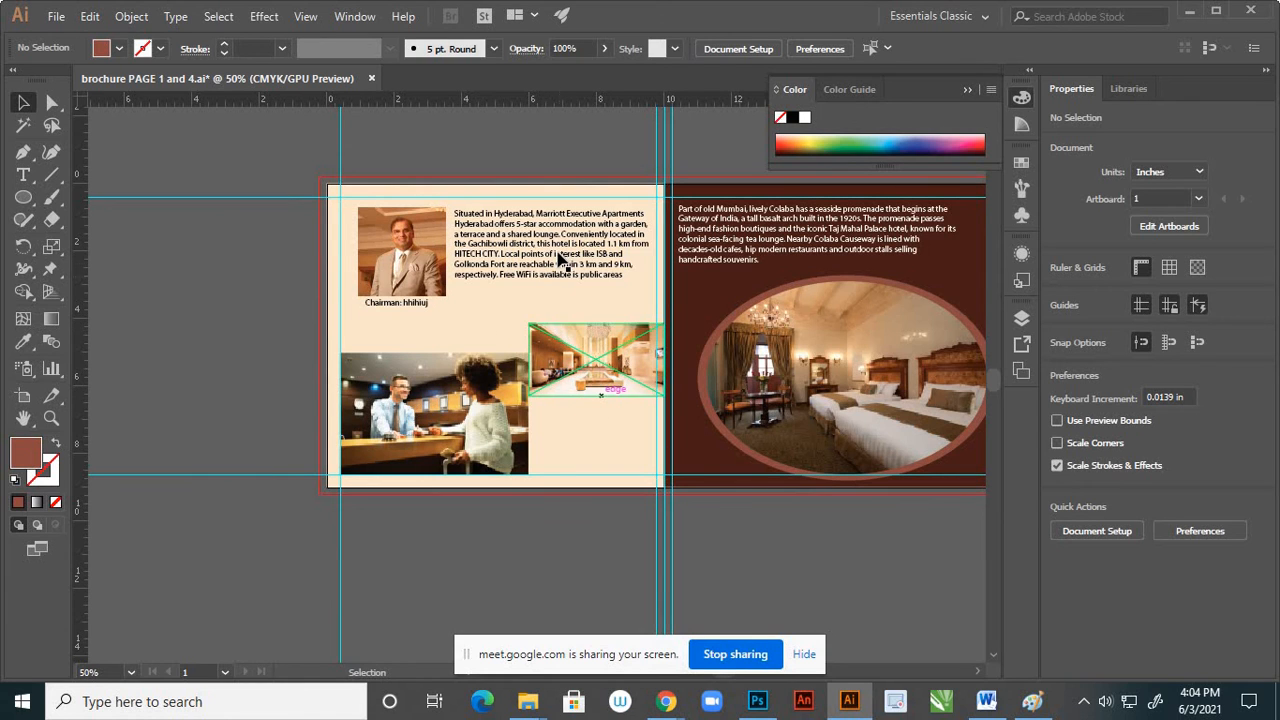
{"action": "scroll", "coordinate": [552, 258], "scroll_direction": "up", "scroll_amount": 2}
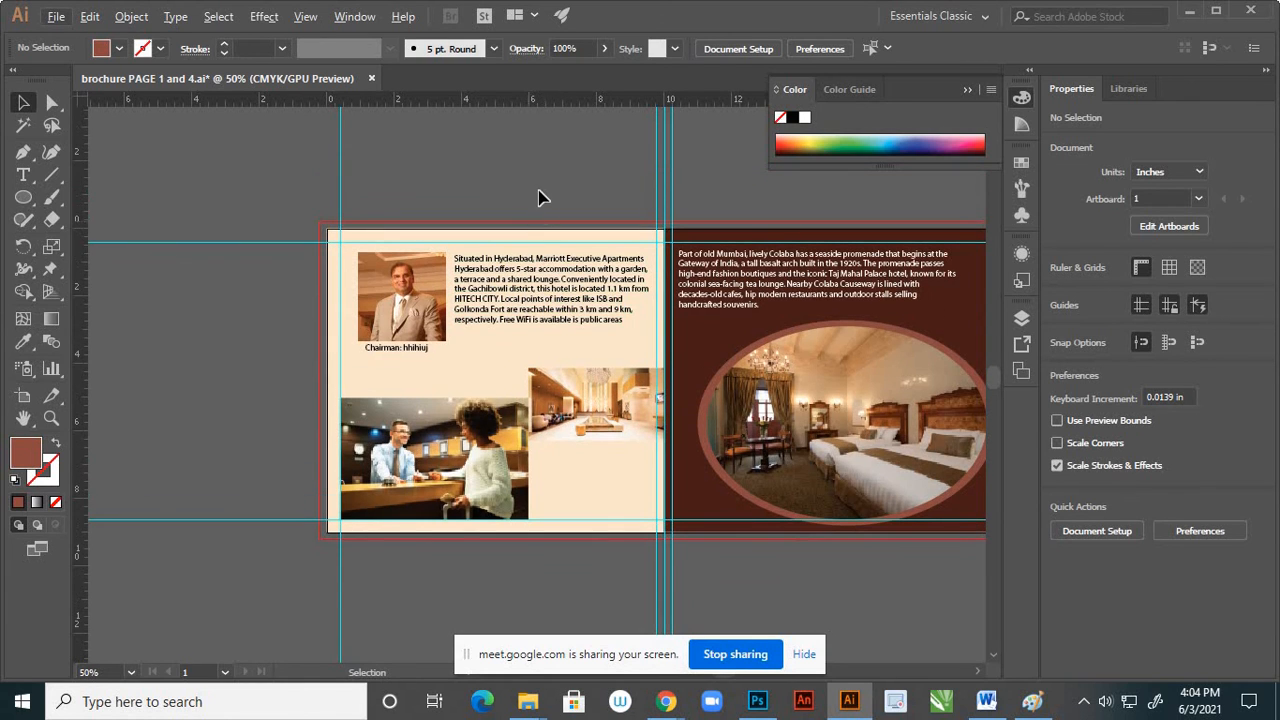
{"action": "scroll", "coordinate": [600, 340], "scroll_direction": "down", "scroll_amount": 2}
{"action": "scroll", "coordinate": [565, 415], "scroll_direction": "up", "scroll_amount": 2}
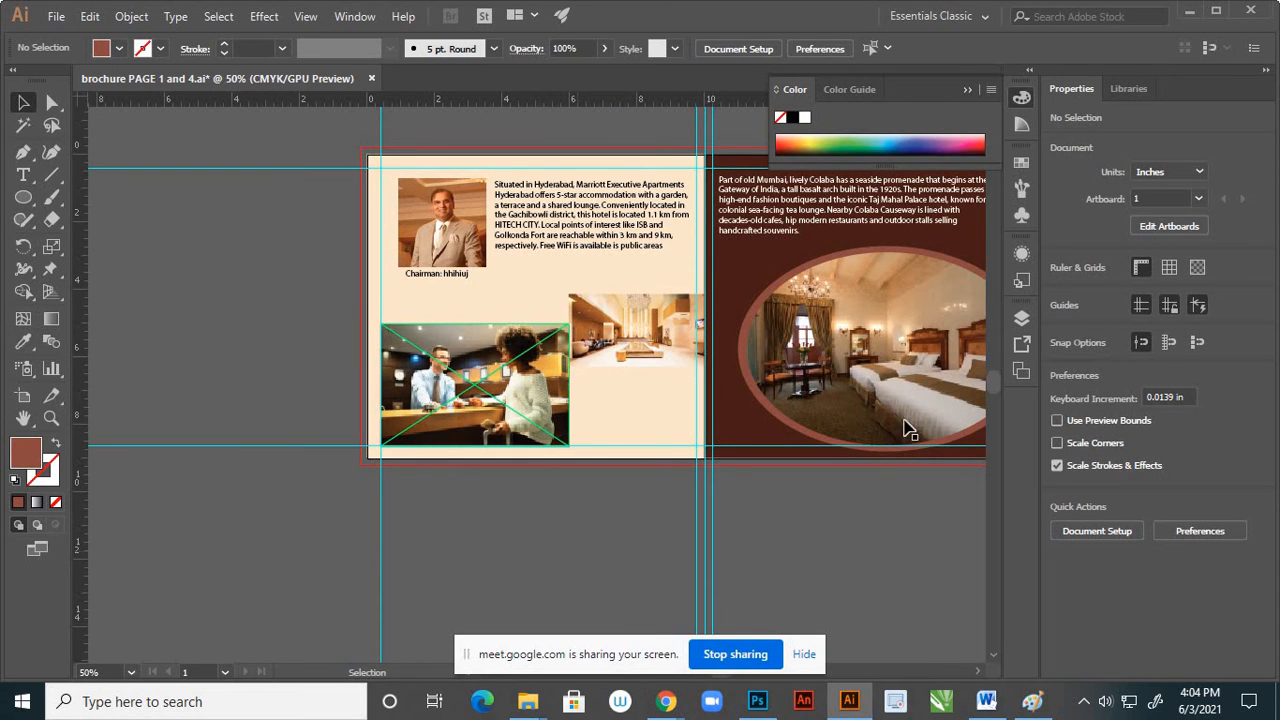
{"action": "scroll", "coordinate": [631, 334], "scroll_direction": "down", "scroll_amount": 1}
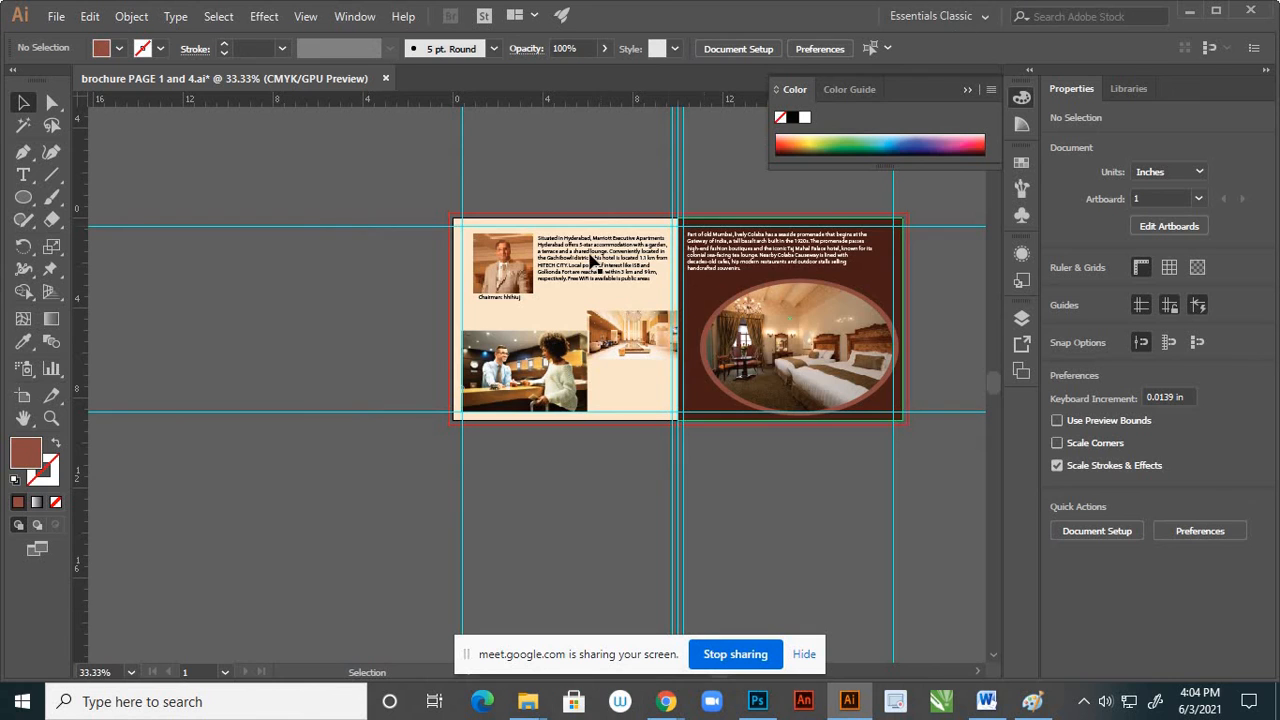
{"action": "scroll", "coordinate": [572, 290], "scroll_direction": "down", "scroll_amount": 1}
{"action": "scroll", "coordinate": [584, 294], "scroll_direction": "up", "scroll_amount": 1}
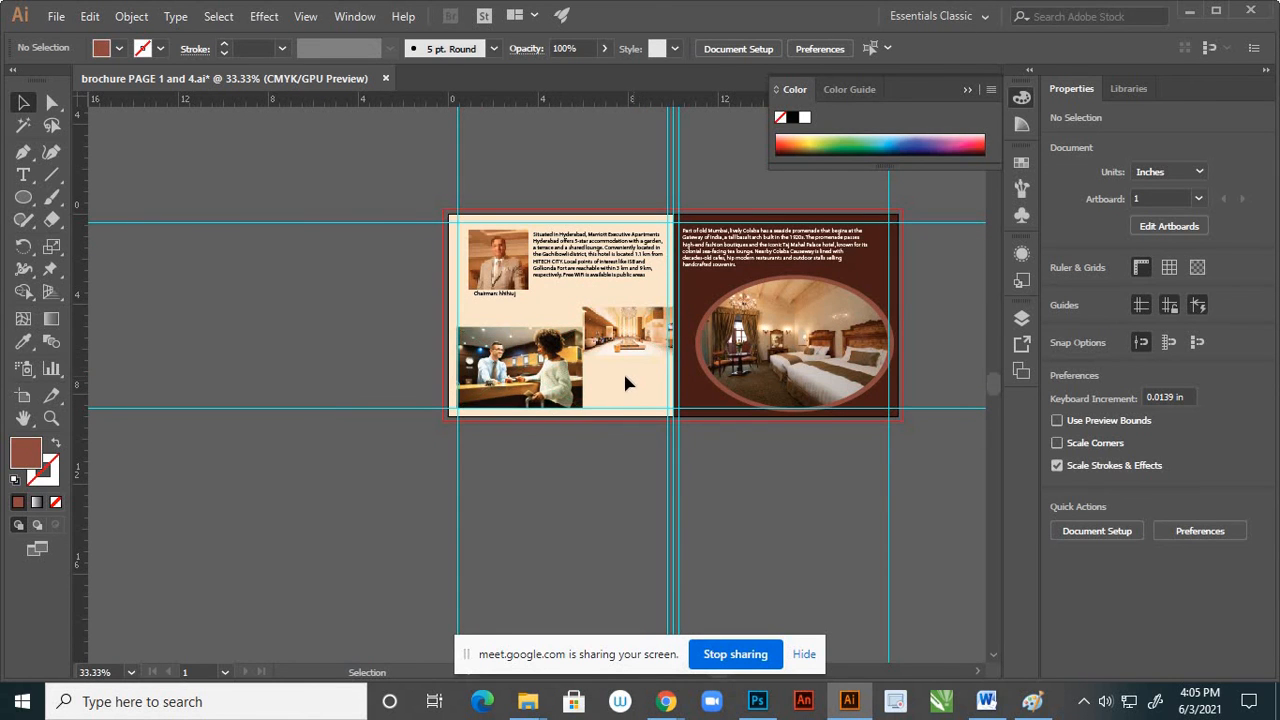
{"action": "scroll", "coordinate": [620, 372], "scroll_direction": "up", "scroll_amount": 2}
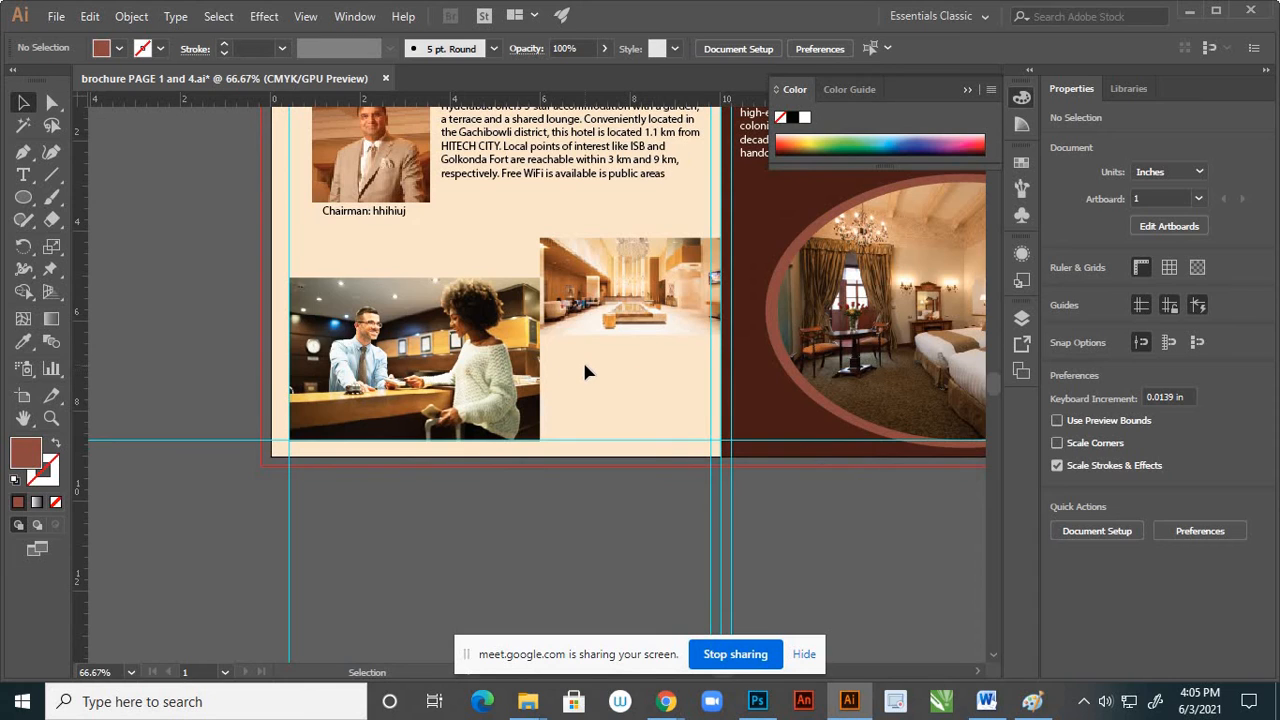
{"action": "left_click", "coordinate": [31, 204]}
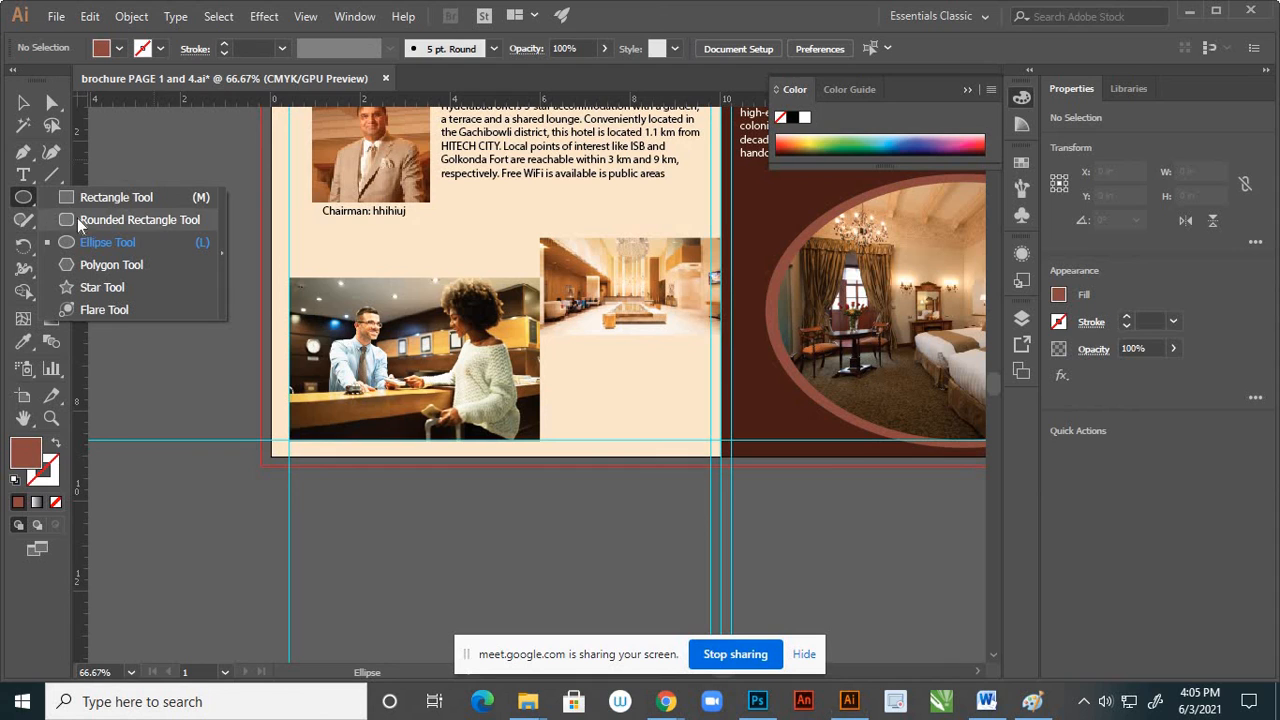
{"action": "left_click", "coordinate": [26, 181]}
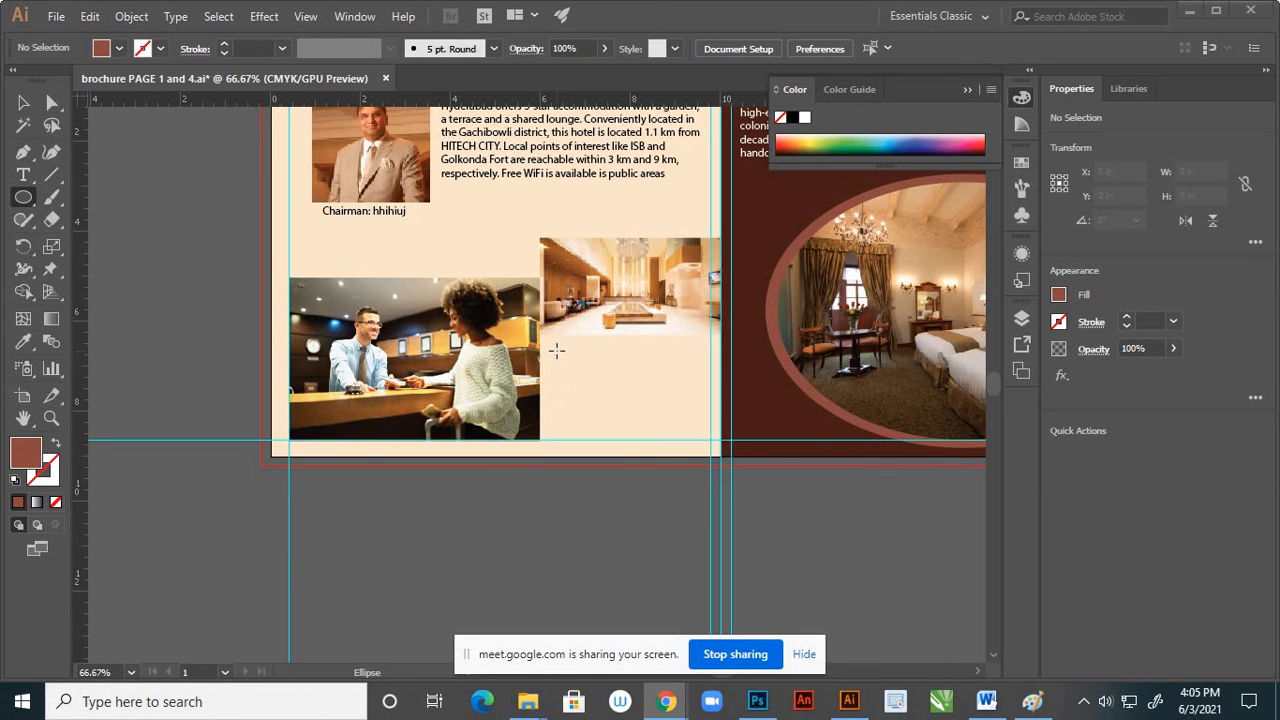
{"action": "left_click_drag", "start_coordinate": [557, 351], "coordinate": [600, 394]}
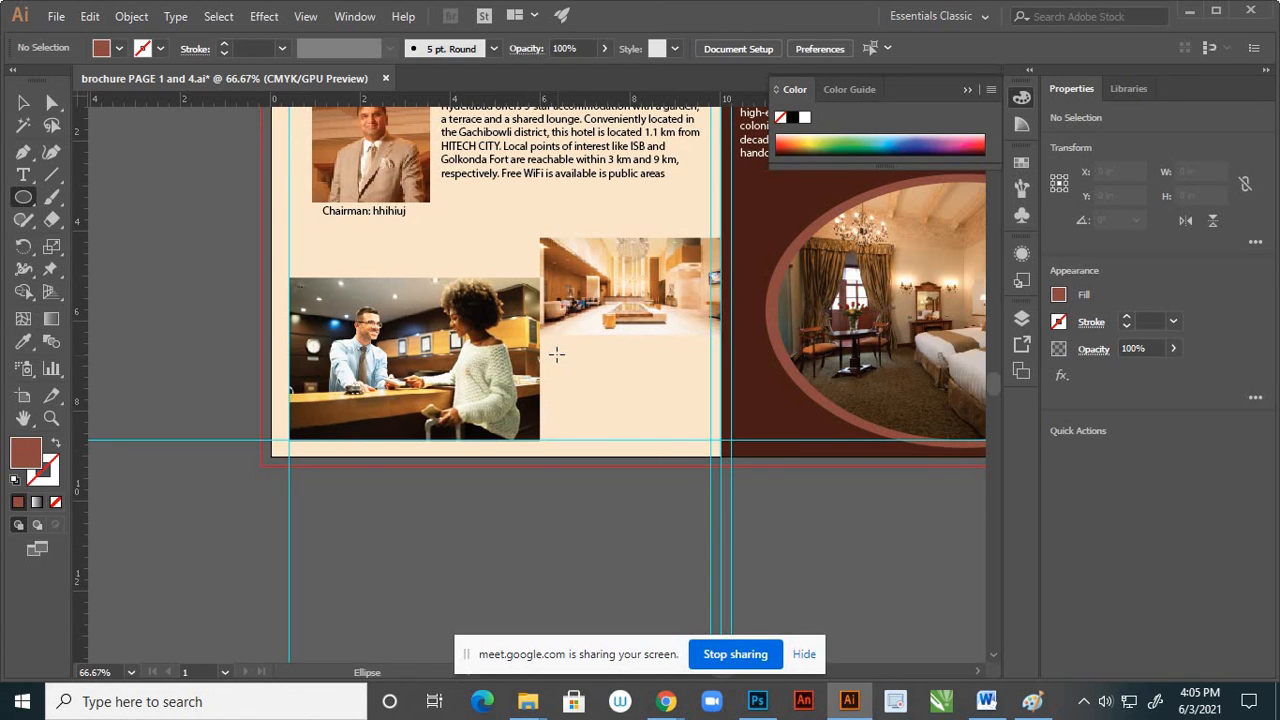
{"action": "left_click_drag", "start_coordinate": [555, 350], "coordinate": [622, 400]}
{"action": "key", "text": "Delete"}
Add a placeholder text frame about 3.29 in wide and 1.77 in high beneath the lobby photo
{"action": "key", "text": "t"}
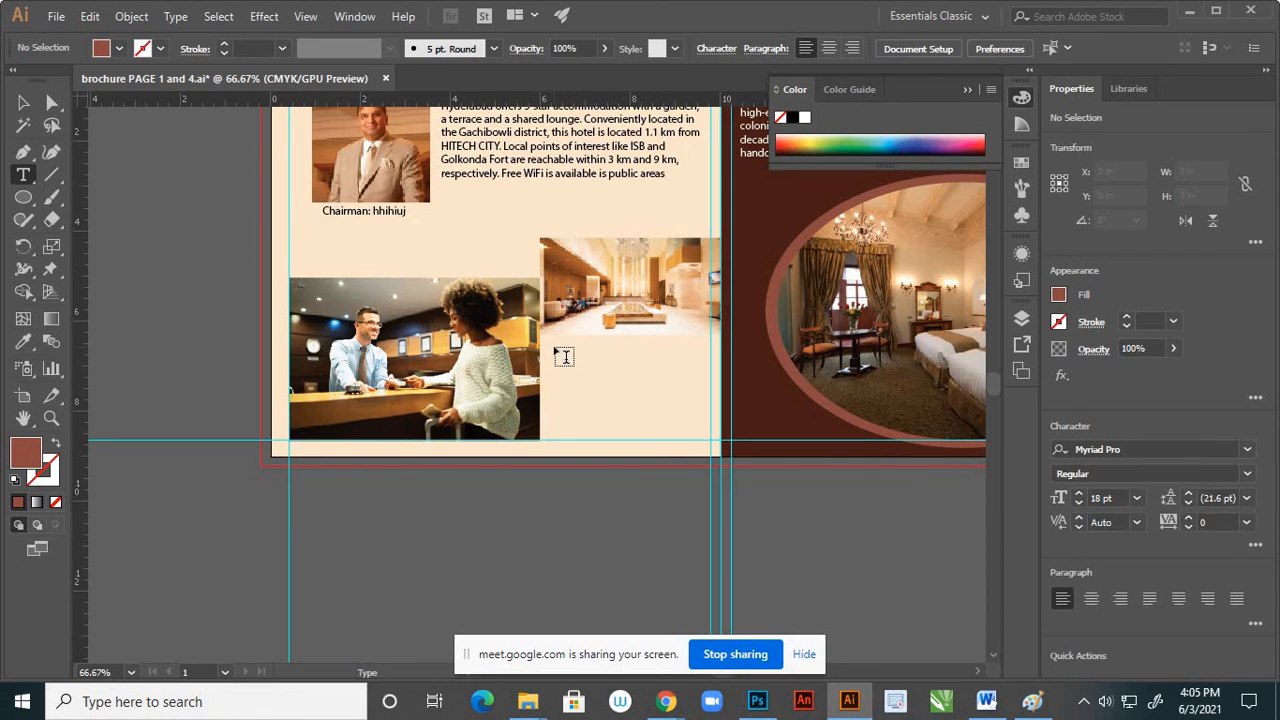
{"action": "left_click_drag", "start_coordinate": [555, 349], "coordinate": [701, 431]}
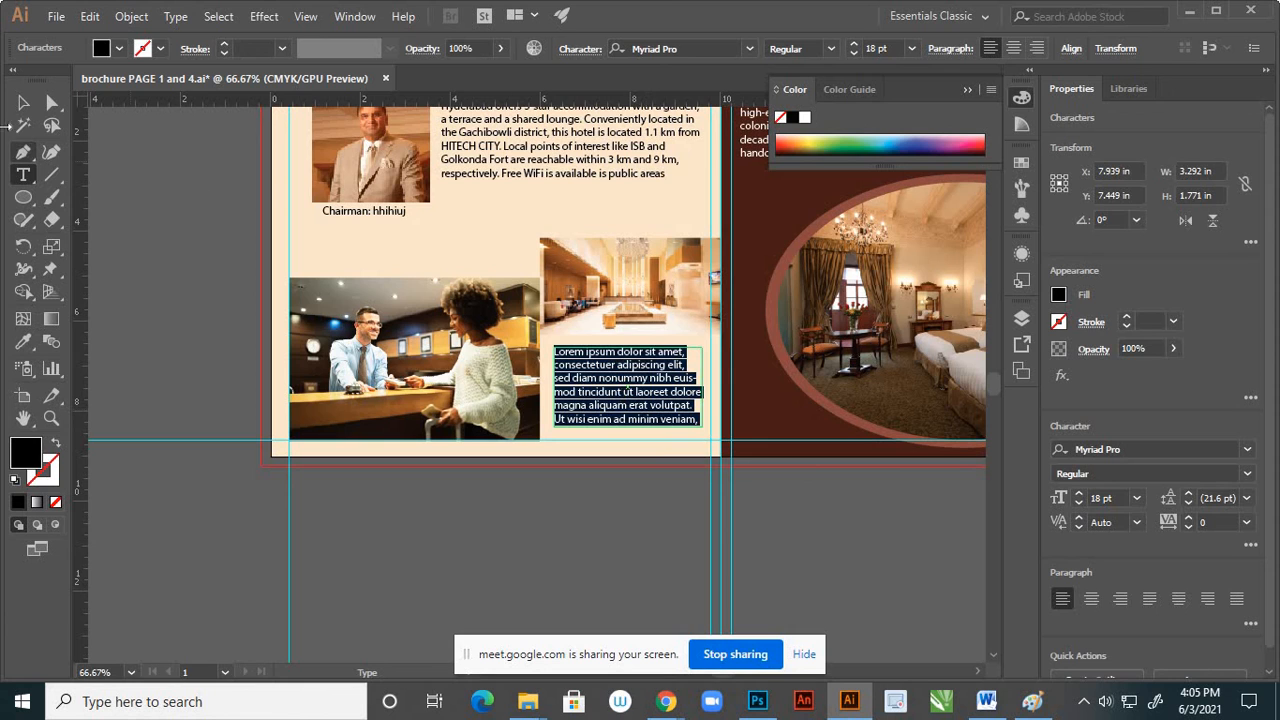
{"action": "left_click", "coordinate": [23, 104]}
{"action": "left_click", "coordinate": [551, 443]}
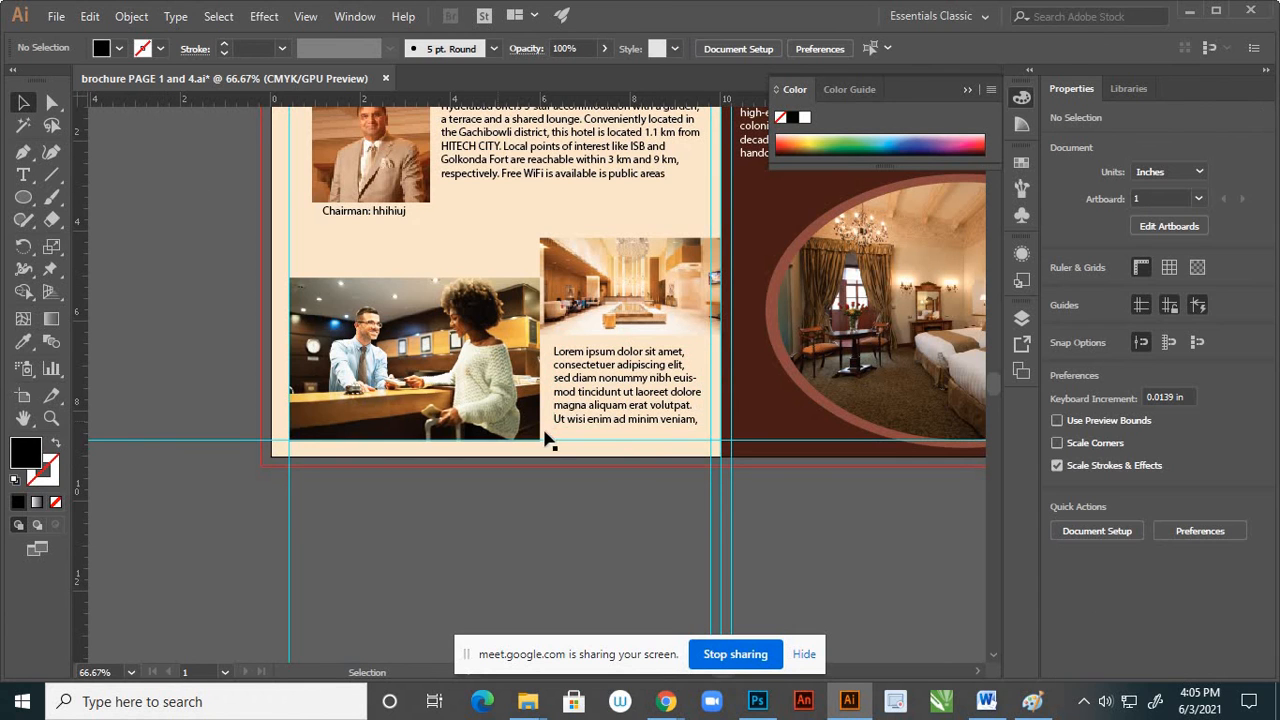
Justify the Lorem ipsum paragraph beneath the lobby photo with its last line aligned left
{"action": "scroll", "coordinate": [629, 420], "scroll_direction": "down", "scroll_amount": 2}
{"action": "scroll", "coordinate": [611, 386], "scroll_direction": "up", "scroll_amount": 2}
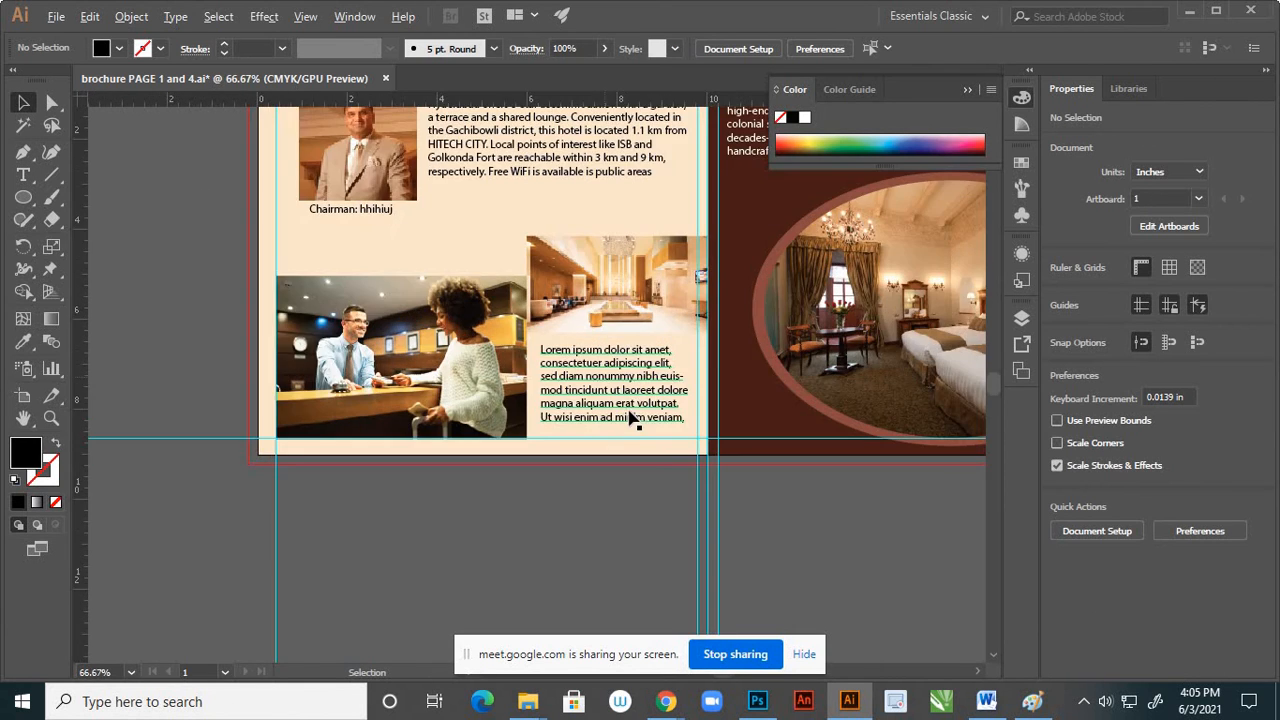
{"action": "left_click", "coordinate": [643, 408]}
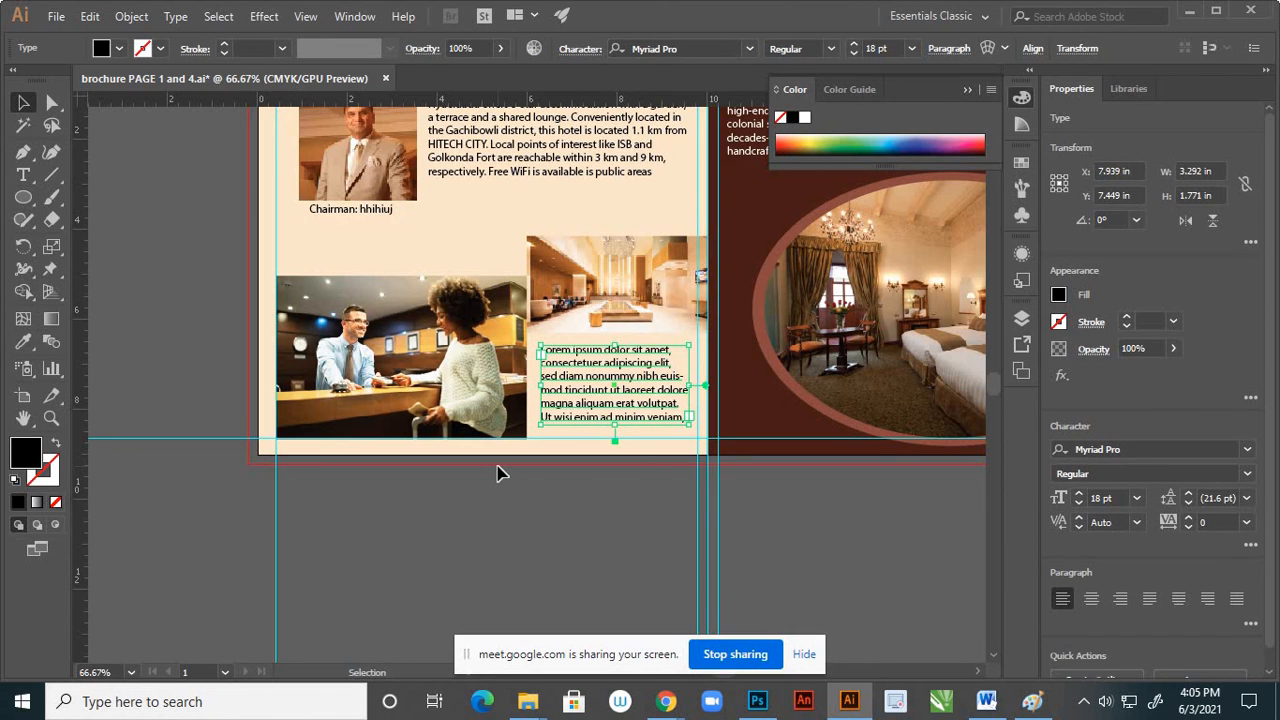
{"action": "left_click", "coordinate": [1152, 600]}
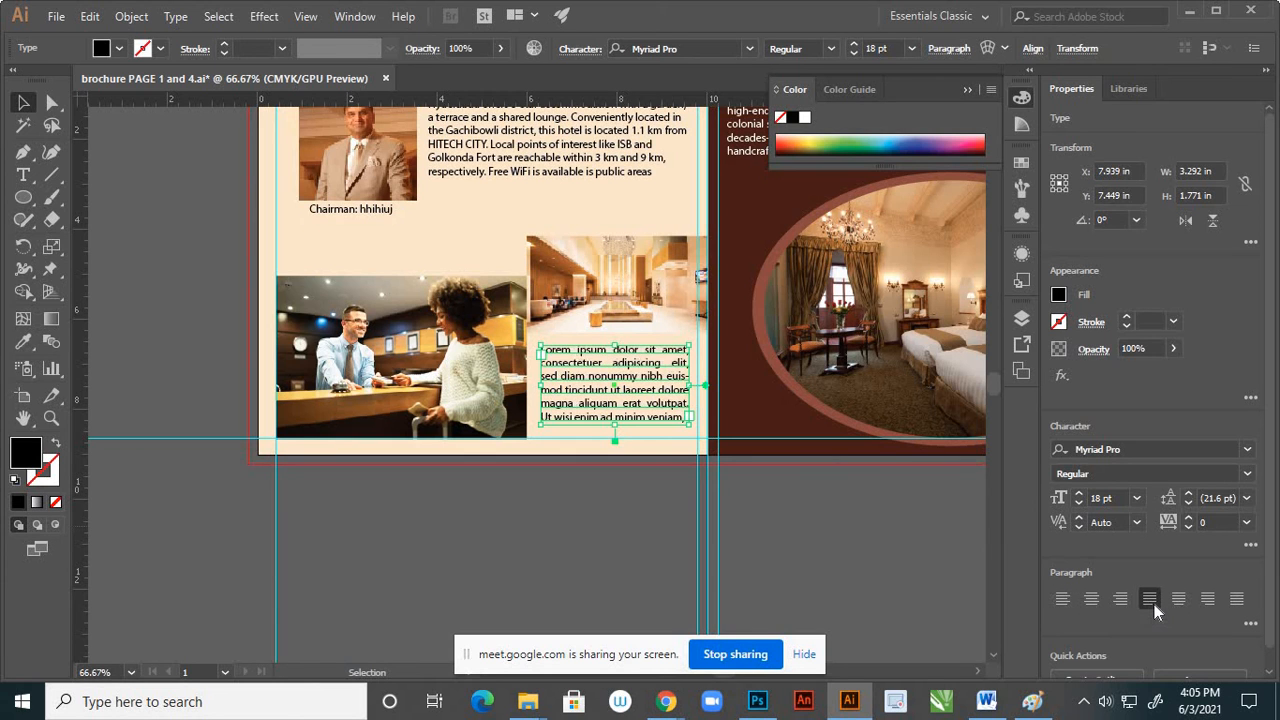
{"action": "left_click", "coordinate": [622, 557]}
Nudge the Lorem ipsum paragraph down by one keyboard increment of 0.0139 in
{"action": "scroll", "coordinate": [656, 508], "scroll_direction": "down", "scroll_amount": 1}
{"action": "scroll", "coordinate": [643, 417], "scroll_direction": "up", "scroll_amount": 1}
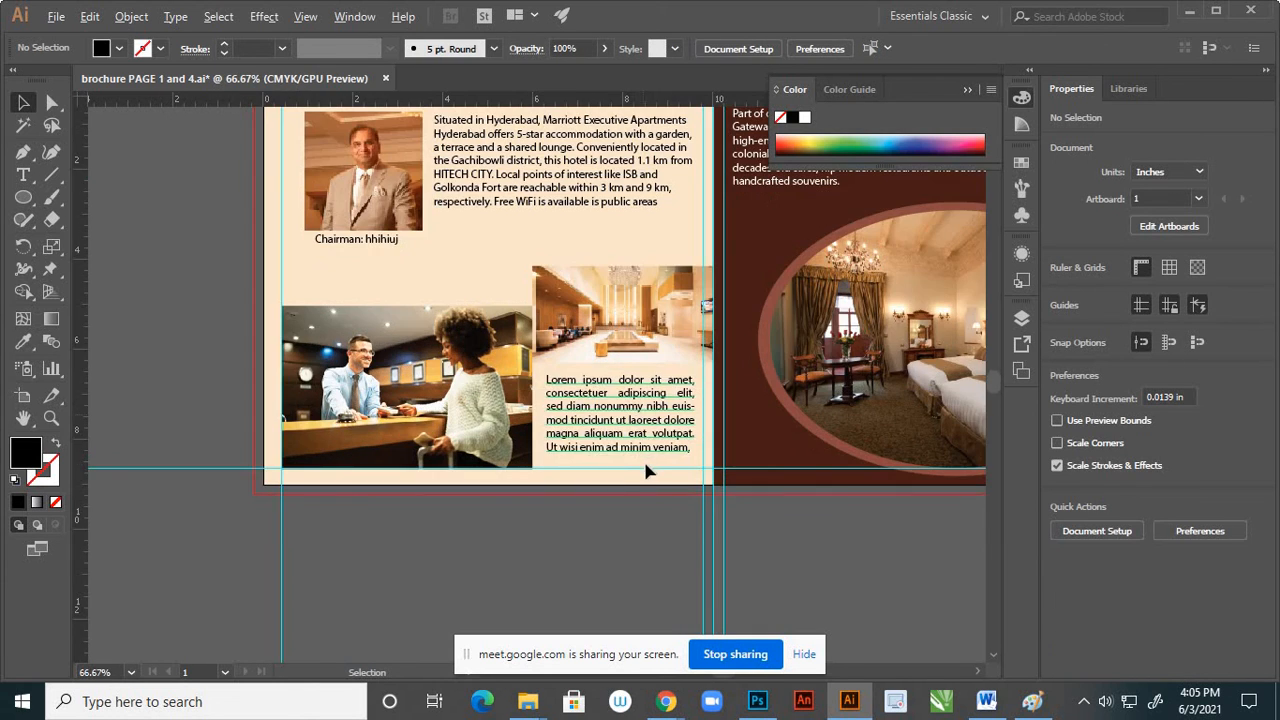
{"action": "left_click", "coordinate": [665, 450]}
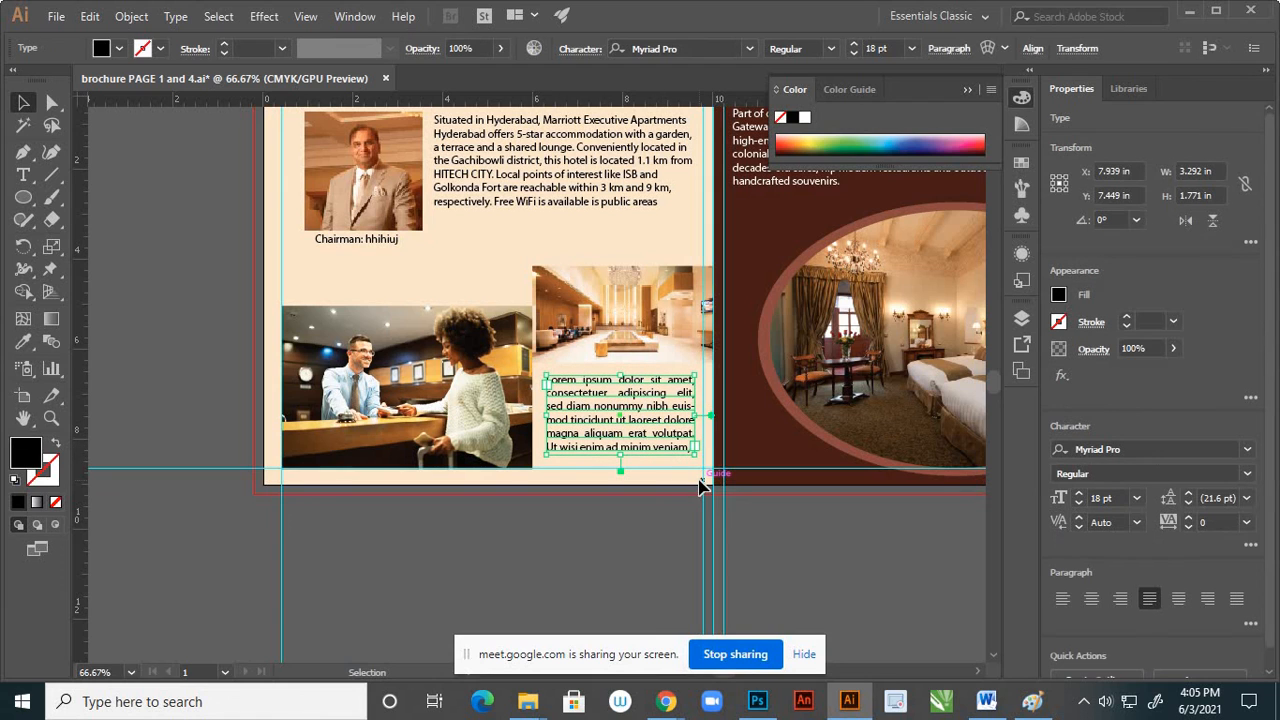
{"action": "key", "text": "Down"}
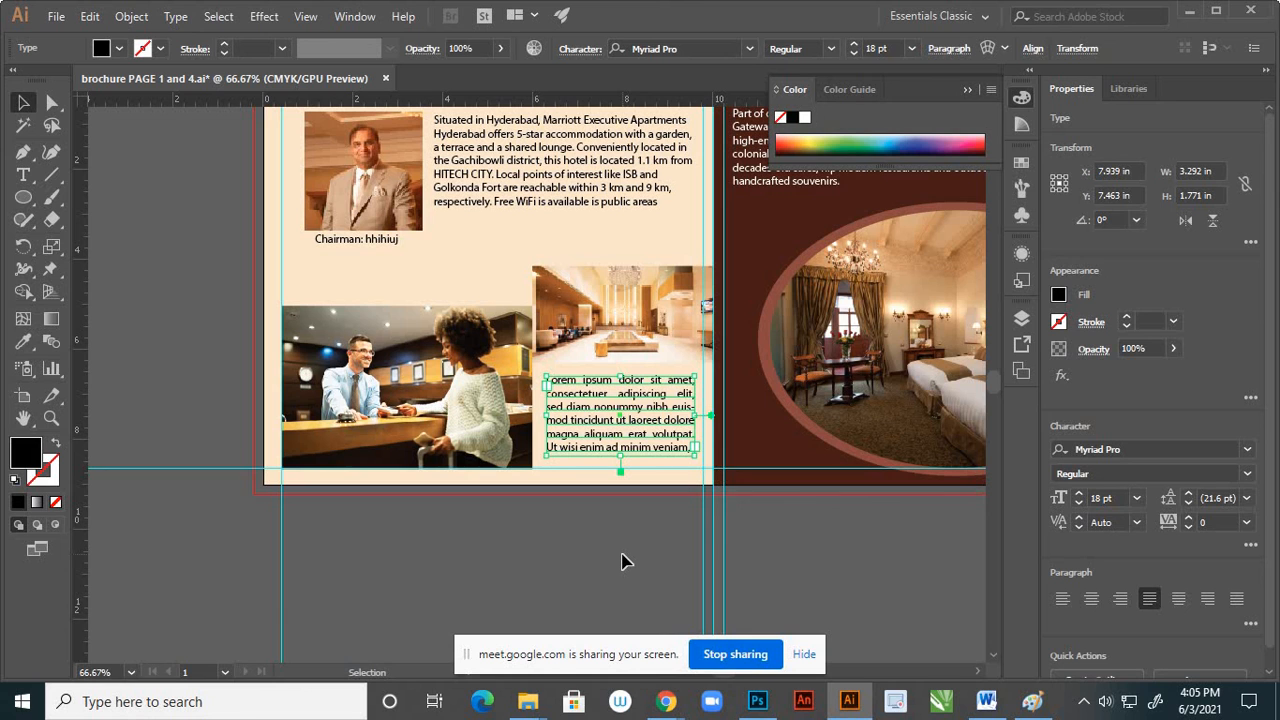
{"action": "left_click", "coordinate": [621, 562]}
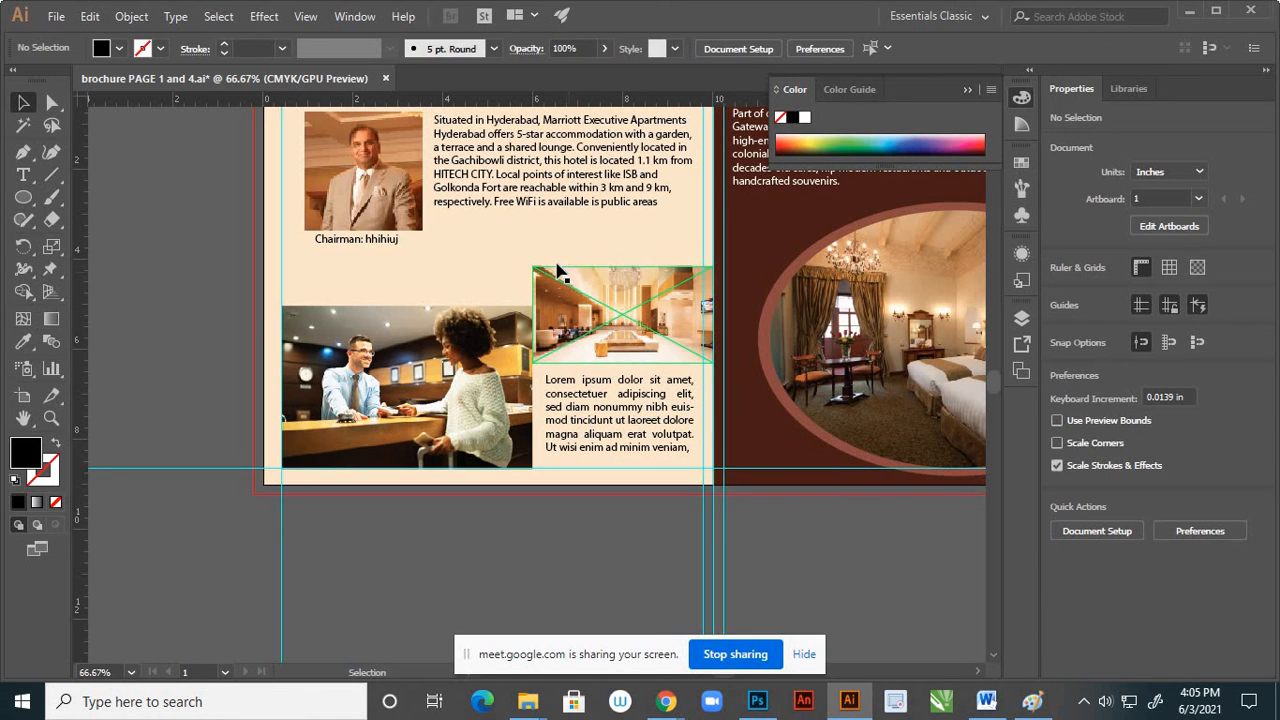
Justify the Hyderabad paragraph beside the chairman's portrait with its last line aligned left
{"action": "scroll", "coordinate": [560, 275], "scroll_direction": "down", "scroll_amount": 2}
{"action": "scroll", "coordinate": [580, 255], "scroll_direction": "up", "scroll_amount": 2}
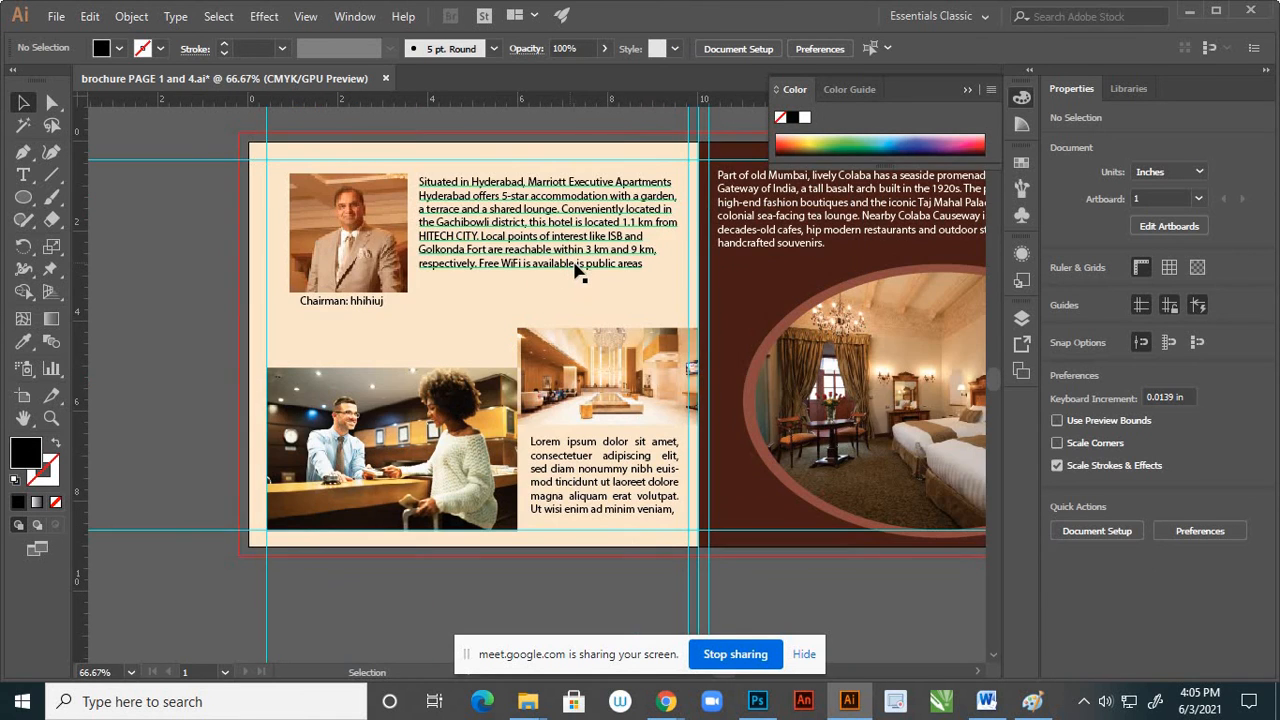
{"action": "left_click", "coordinate": [588, 278]}
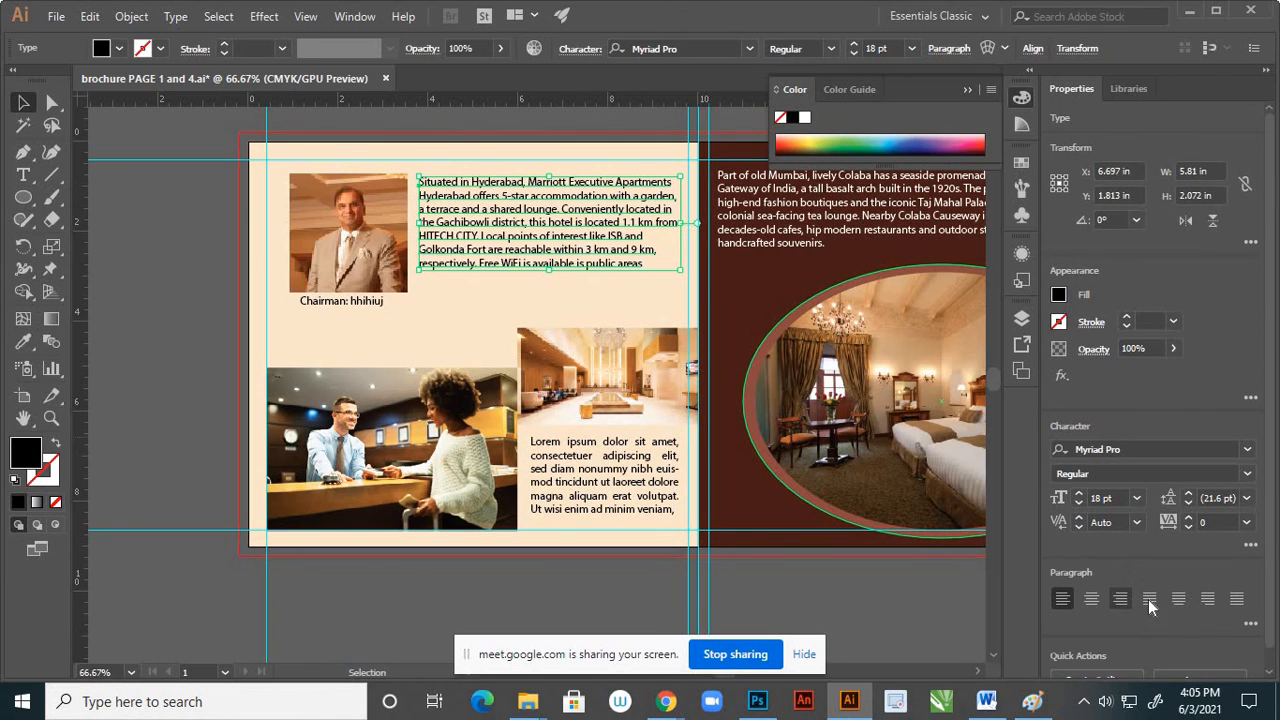
{"action": "left_click", "coordinate": [1149, 600]}
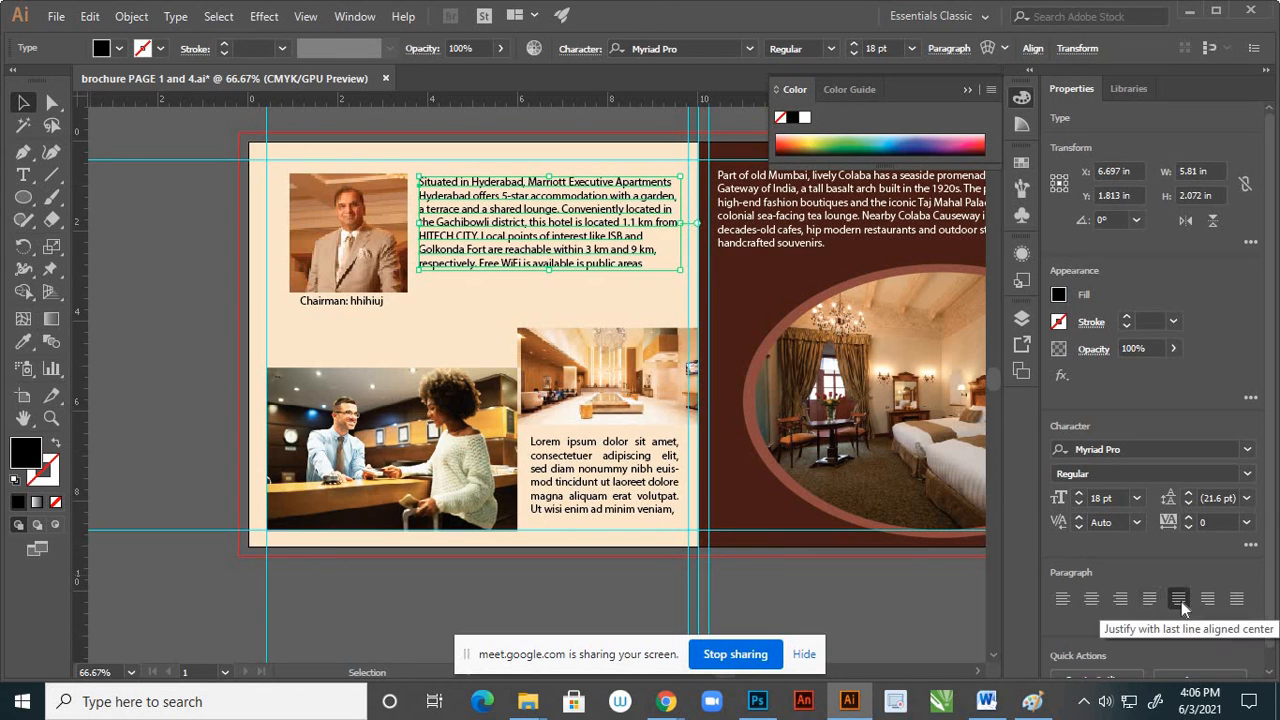
{"action": "left_click", "coordinate": [1152, 600]}
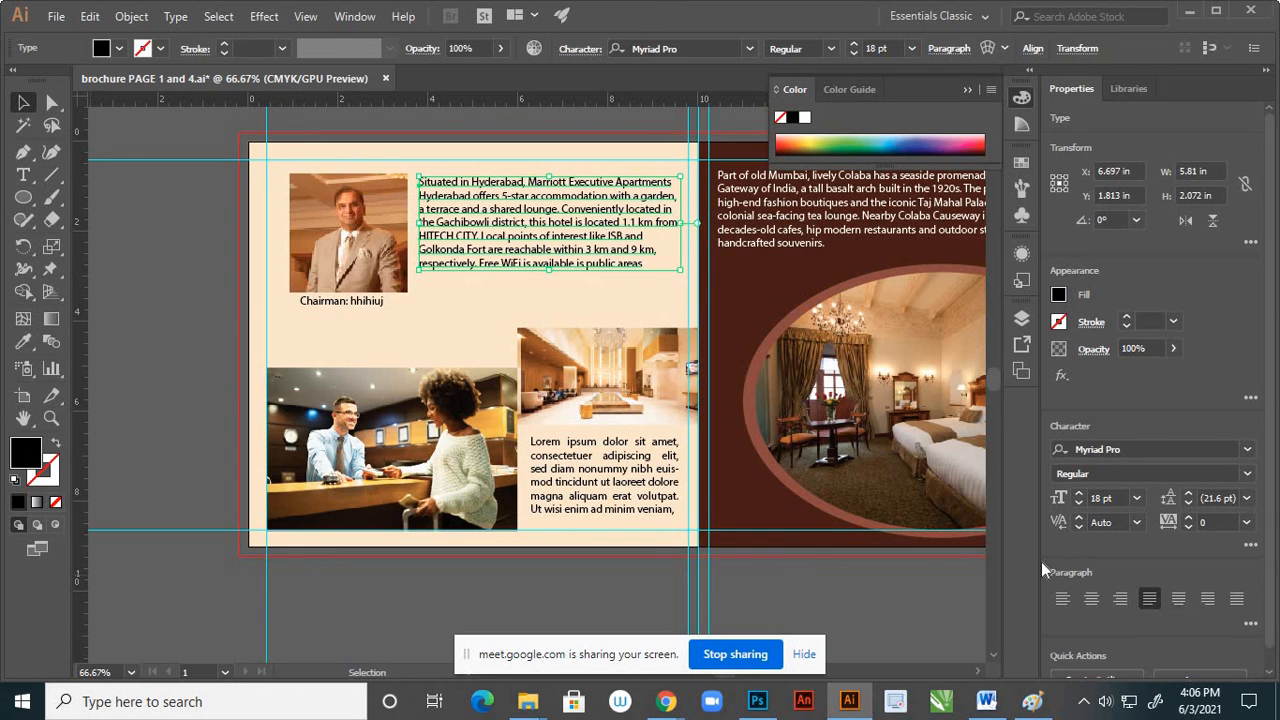
{"action": "left_click", "coordinate": [168, 322]}
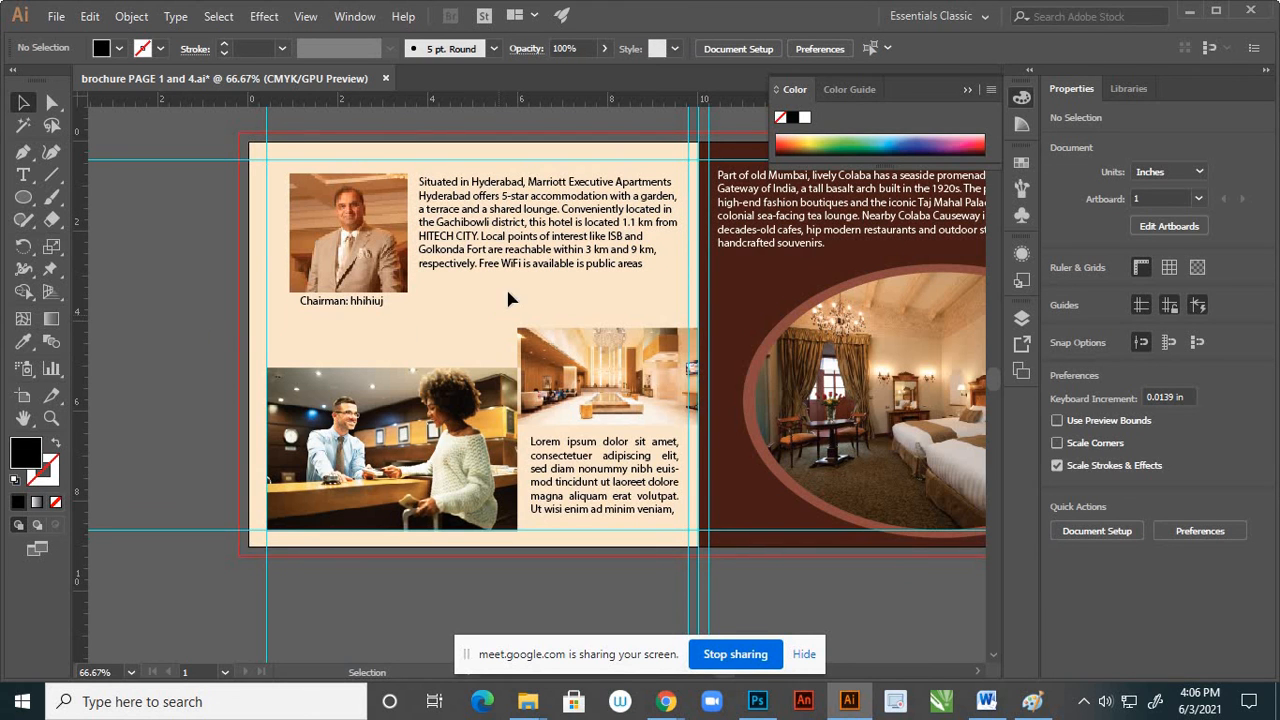
{"action": "scroll", "coordinate": [505, 286], "scroll_direction": "down", "scroll_amount": 2}
{"action": "scroll", "coordinate": [485, 305], "scroll_direction": "up", "scroll_amount": 2}
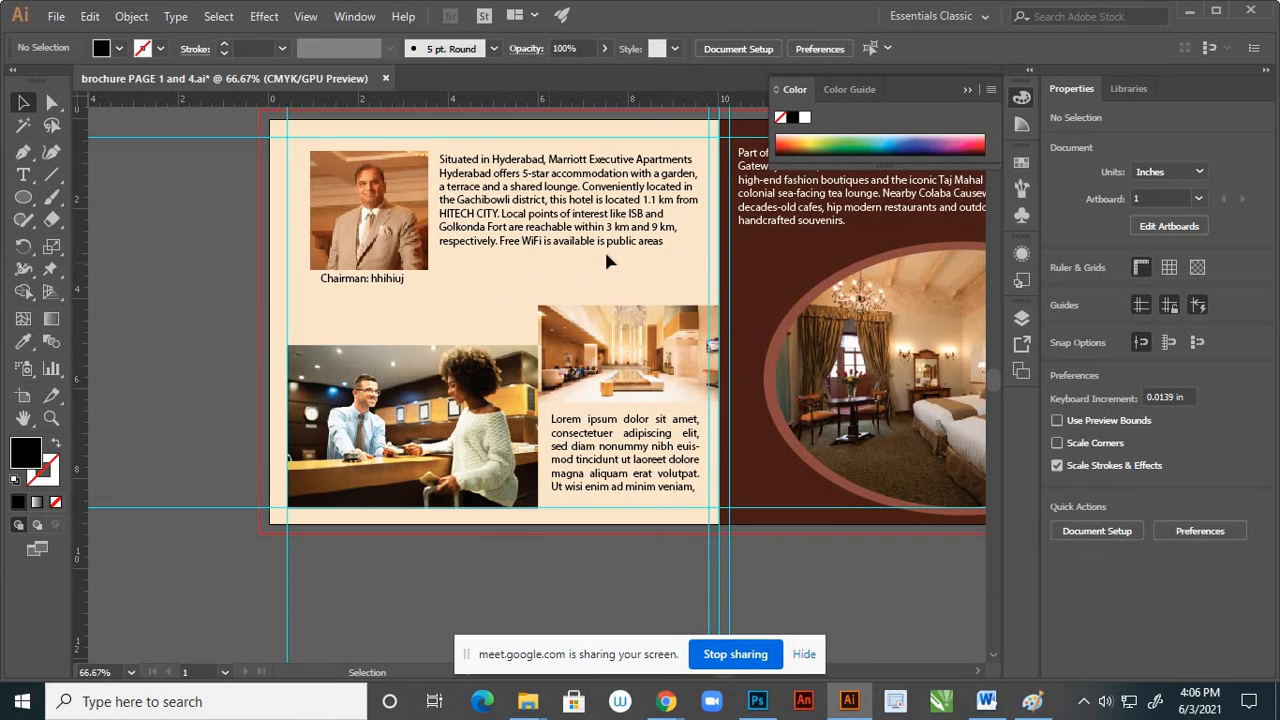
{"action": "scroll", "coordinate": [475, 317], "scroll_direction": "down", "scroll_amount": 2}
{"action": "scroll", "coordinate": [492, 313], "scroll_direction": "up", "scroll_amount": 1}
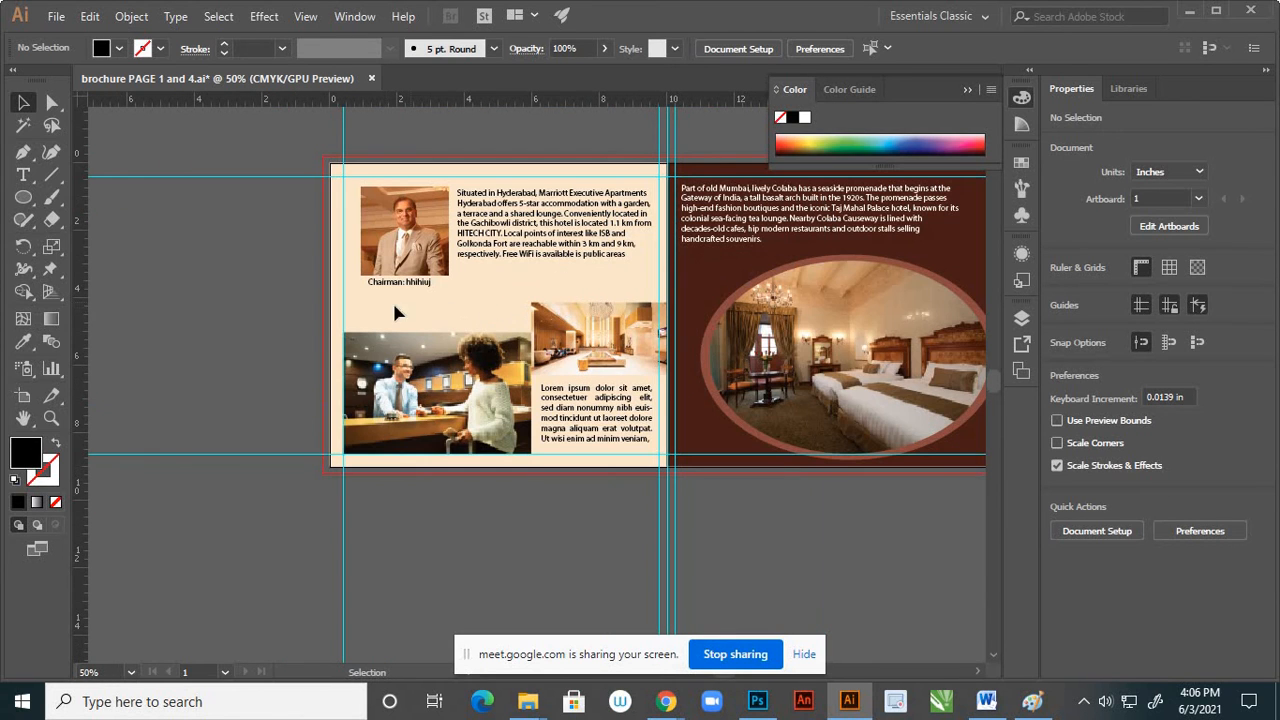
{"action": "scroll", "coordinate": [490, 310], "scroll_direction": "down", "scroll_amount": 1}
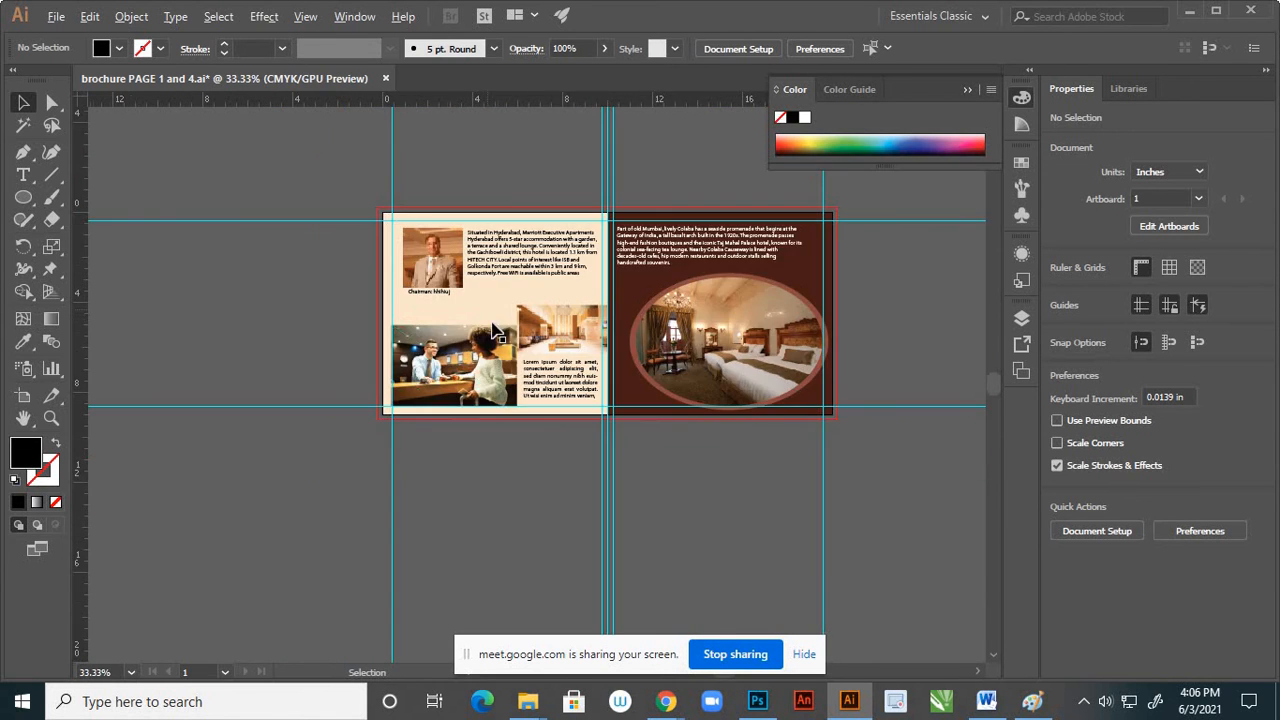
Break the first line of the Hyderabad paragraph beside the chairman's portrait before "Executive Apartments"
{"action": "scroll", "coordinate": [507, 285], "scroll_direction": "up", "scroll_amount": 1}
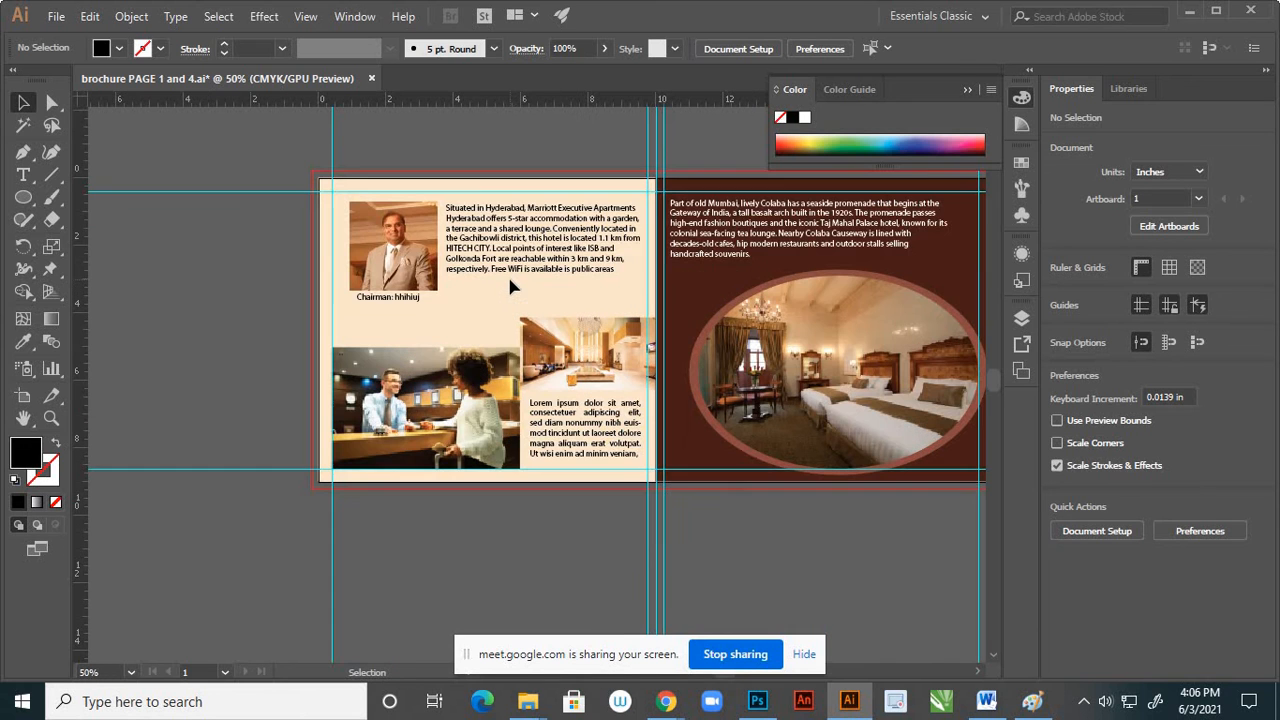
{"action": "scroll", "coordinate": [521, 277], "scroll_direction": "up", "scroll_amount": 2}
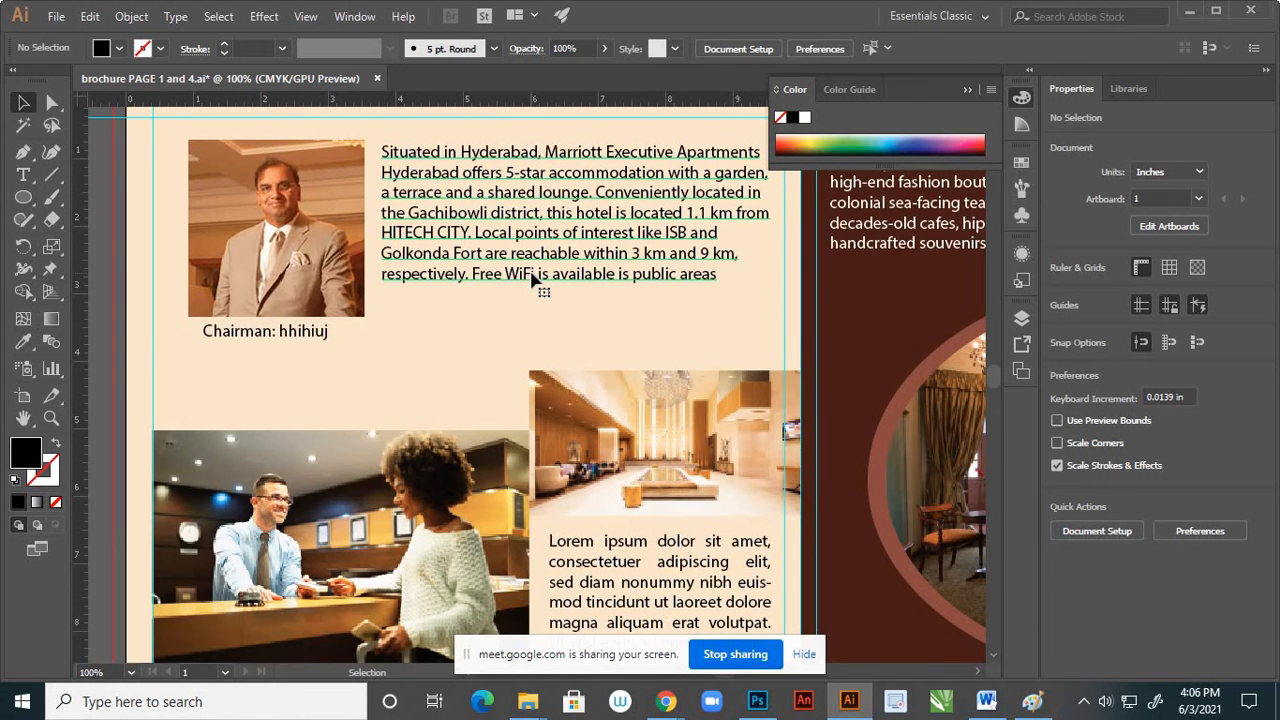
{"action": "left_click", "coordinate": [537, 280]}
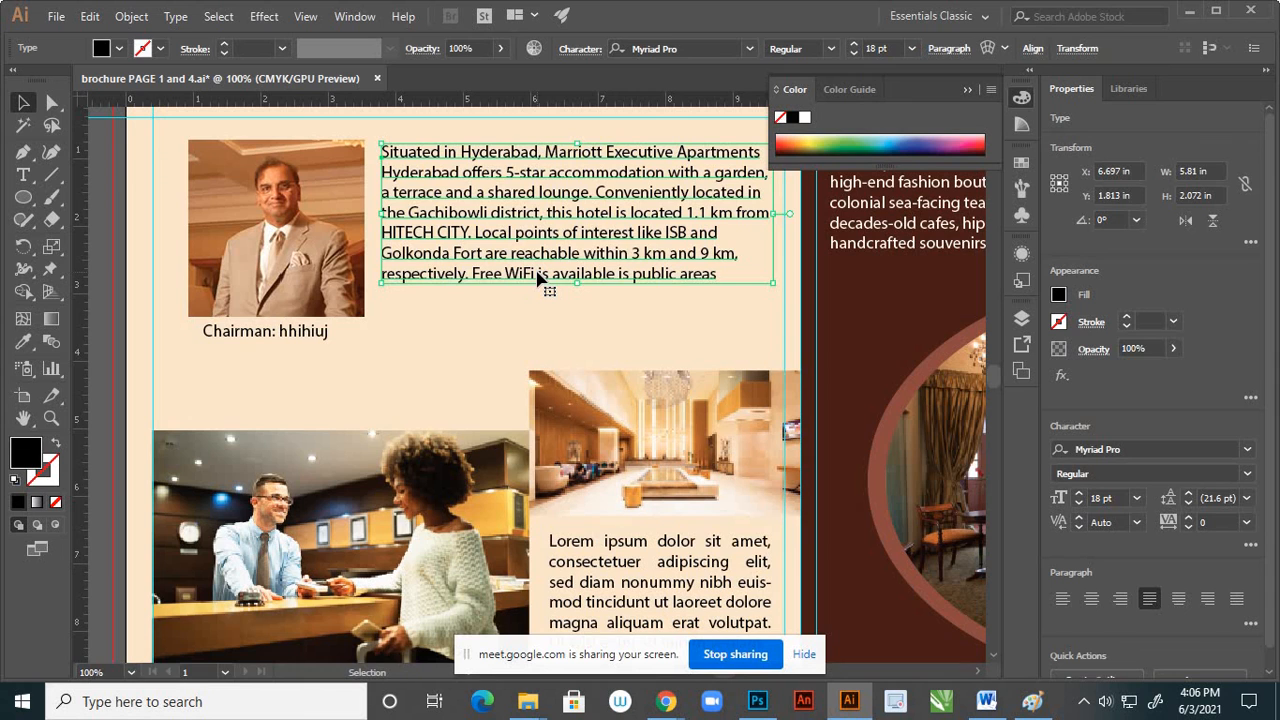
{"action": "scroll", "coordinate": [530, 288], "scroll_direction": "down", "scroll_amount": 2}
{"action": "scroll", "coordinate": [563, 255], "scroll_direction": "up", "scroll_amount": 1}
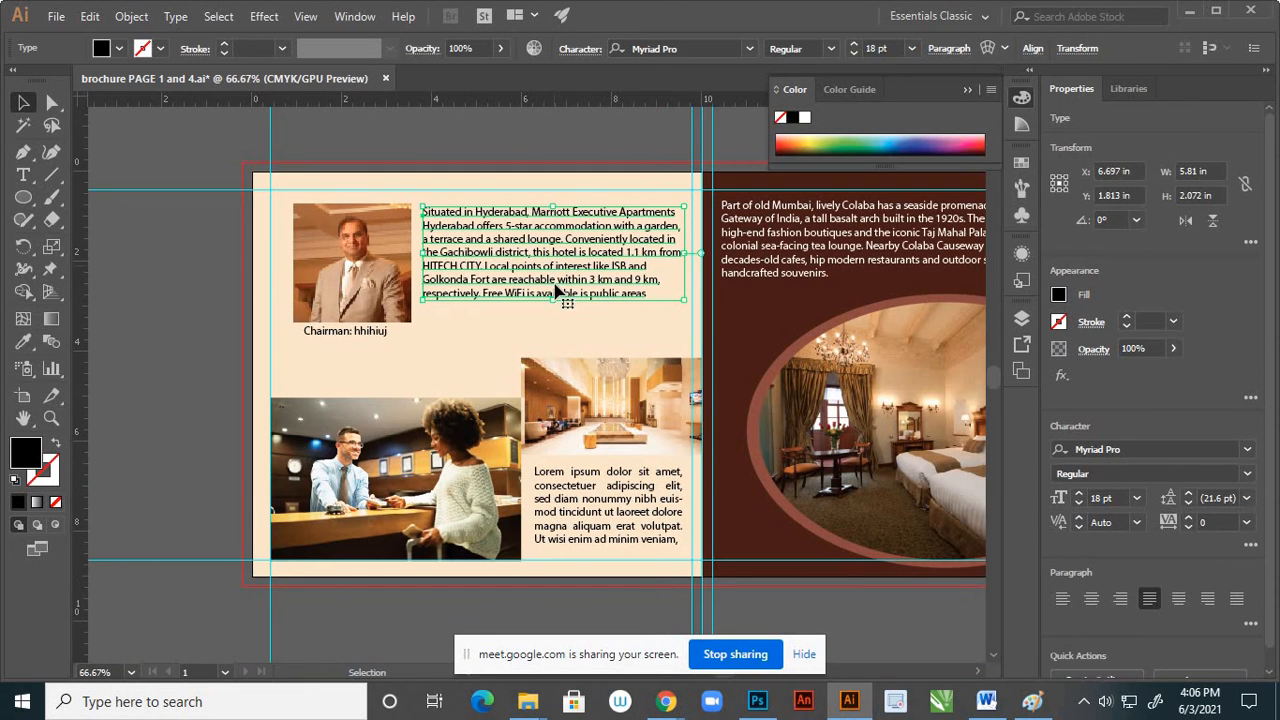
{"action": "scroll", "coordinate": [588, 215], "scroll_direction": "up", "scroll_amount": 2}
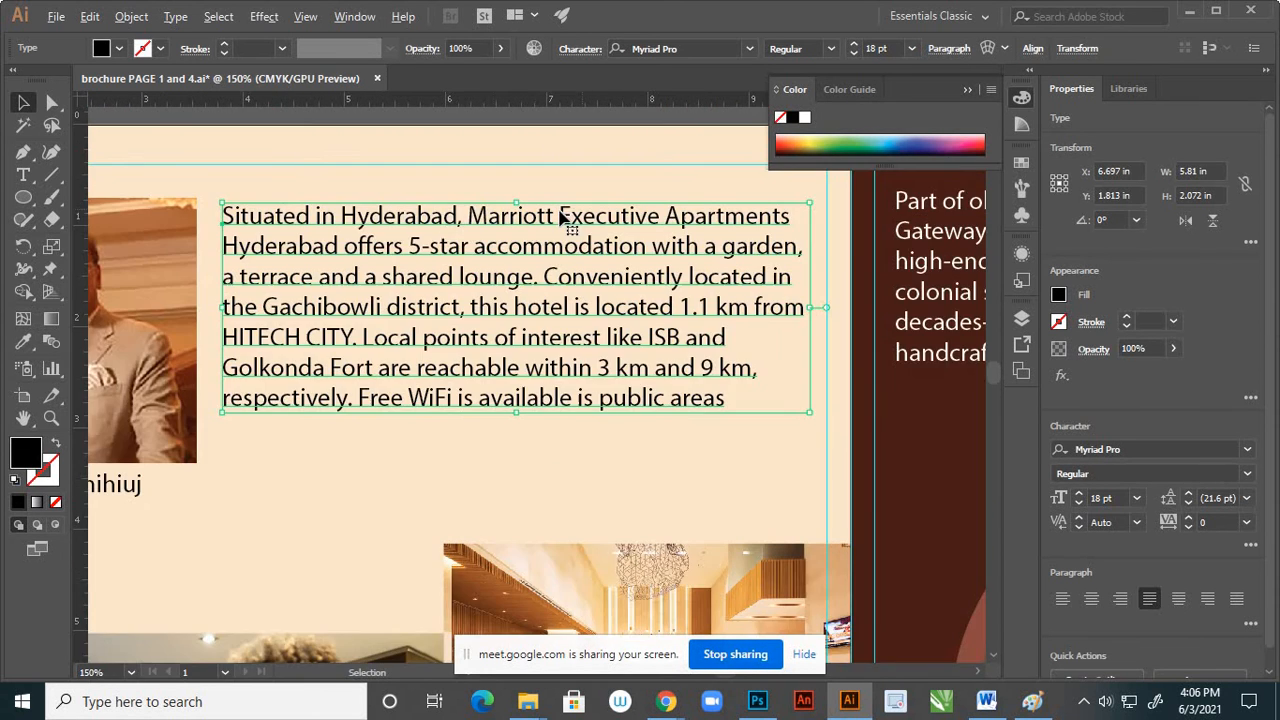
{"action": "left_click", "coordinate": [23, 175]}
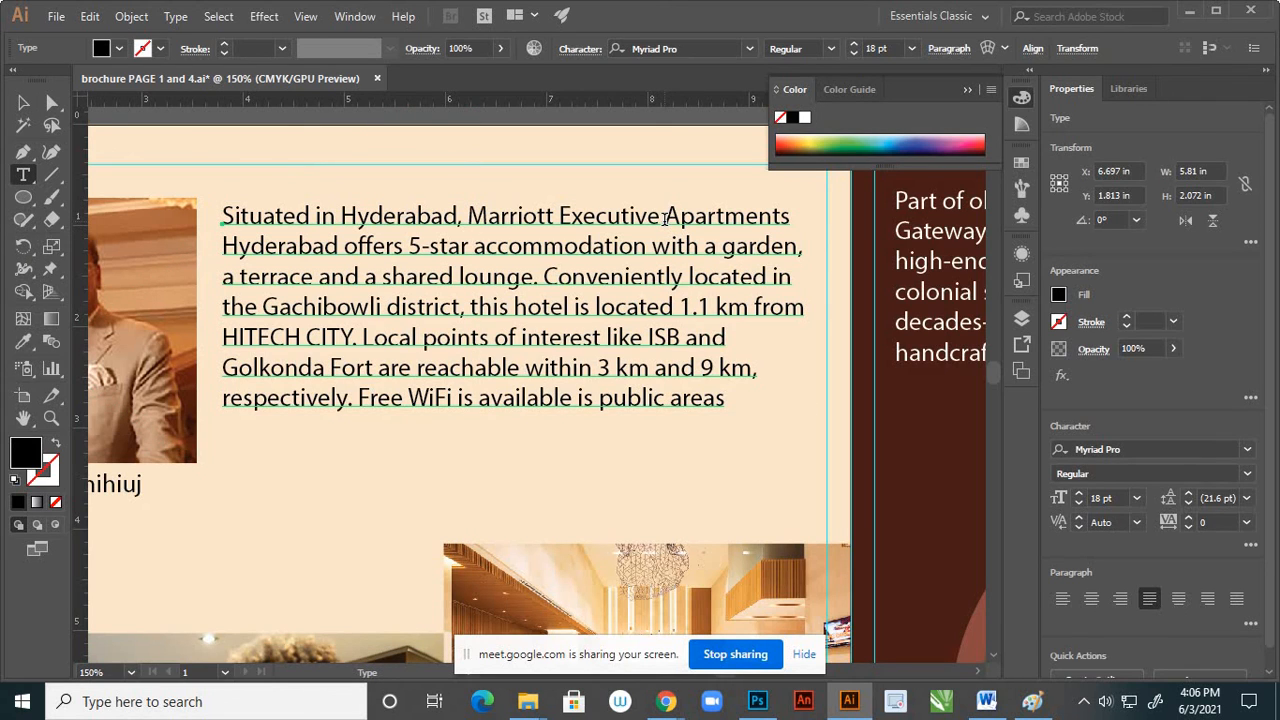
{"action": "left_click", "coordinate": [561, 216]}
{"action": "key", "text": "Return"}
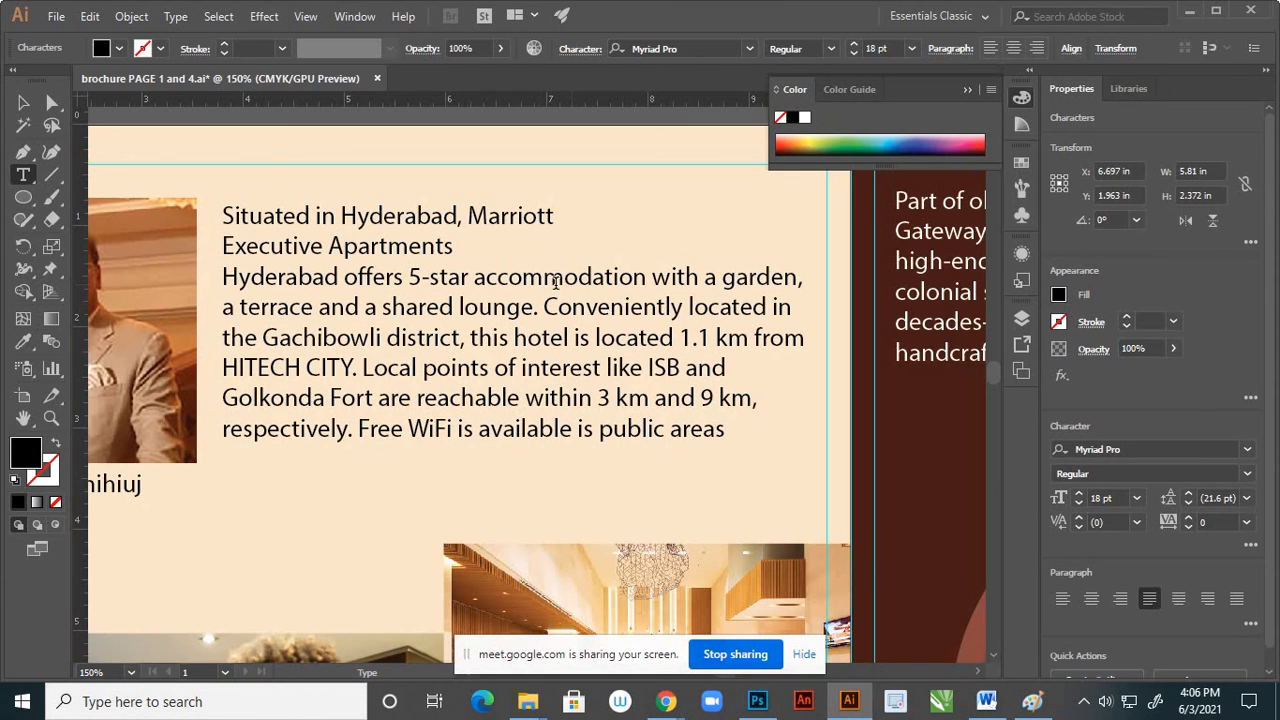
Rewrap the Hyderabad paragraph's accommodation sentence, joining "a terrace" to "with a garden," and breaking lines before "with" and "Conveniently"
{"action": "left_click", "coordinate": [651, 280]}
{"action": "key", "text": "Return"}
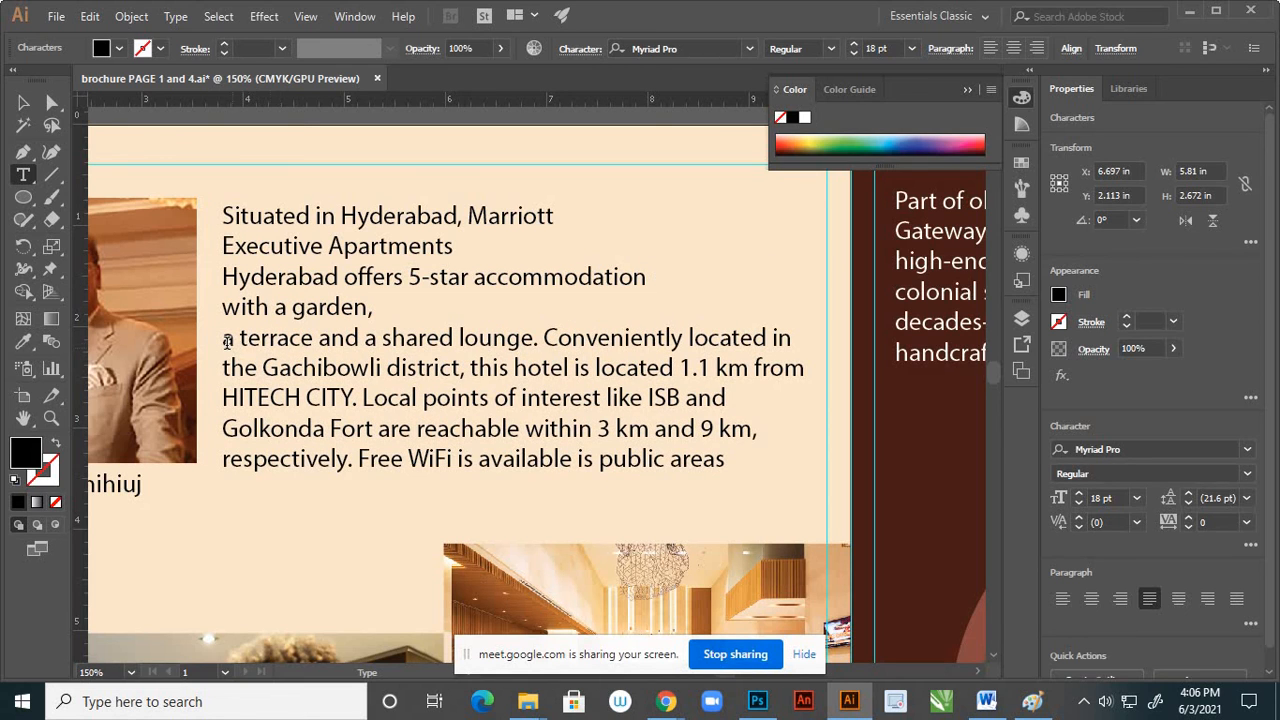
{"action": "key", "text": "BackSpace"}
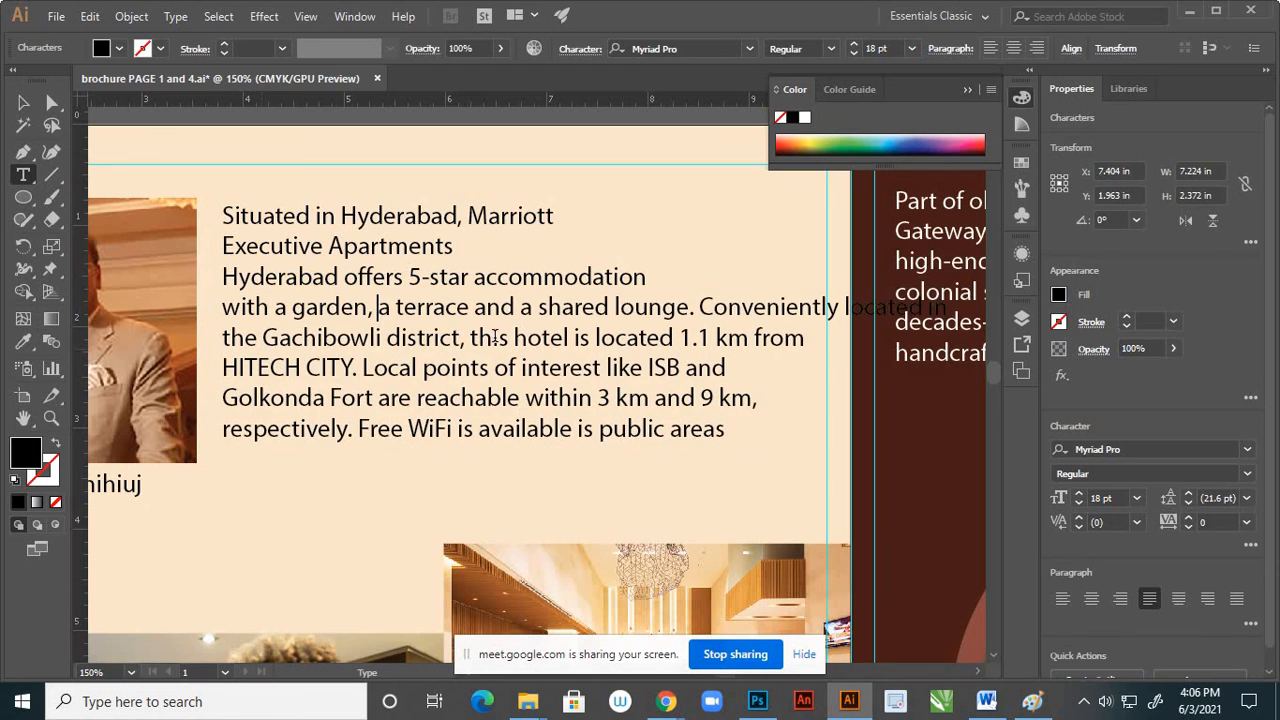
{"action": "left_click", "coordinate": [701, 306]}
{"action": "key", "text": "Return"}
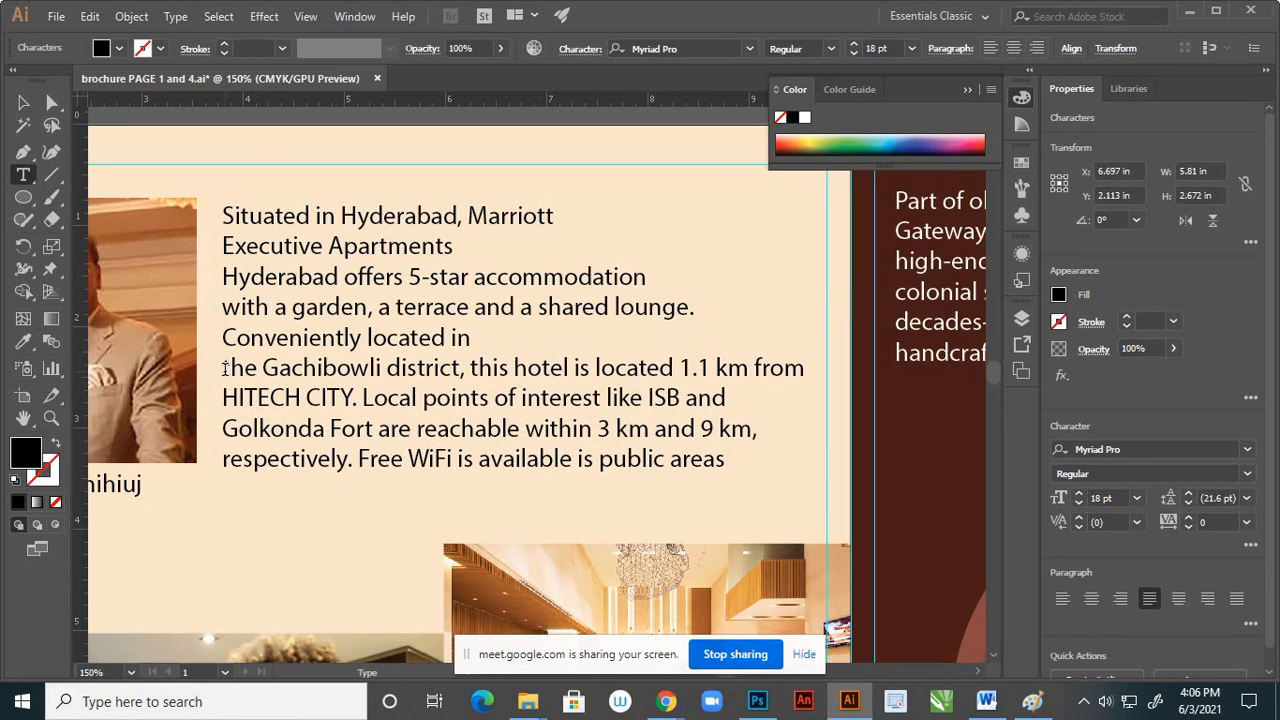
Rewrap the hotel location sentence, joining its split lines and breaking before "this hotel" and "Local points"
{"action": "left_click", "coordinate": [229, 367]}
{"action": "key", "text": "BackSpace"}
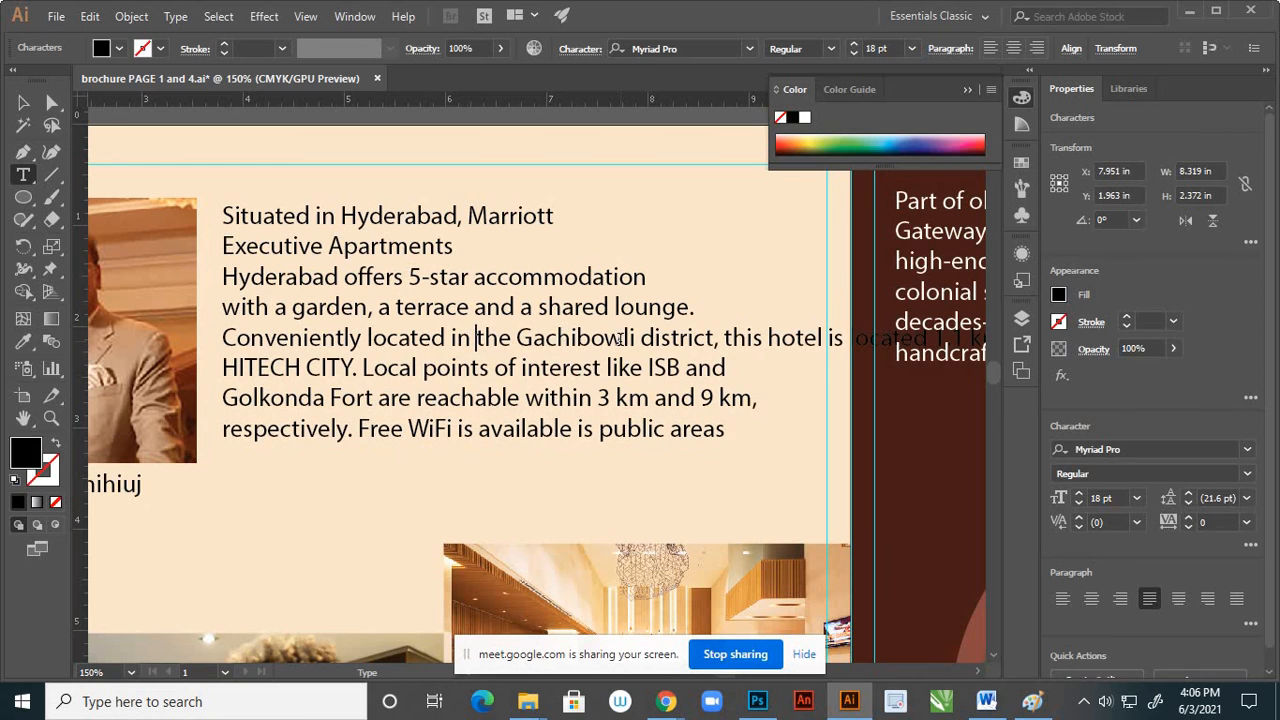
{"action": "left_click", "coordinate": [724, 338]}
{"action": "key", "text": "Return"}
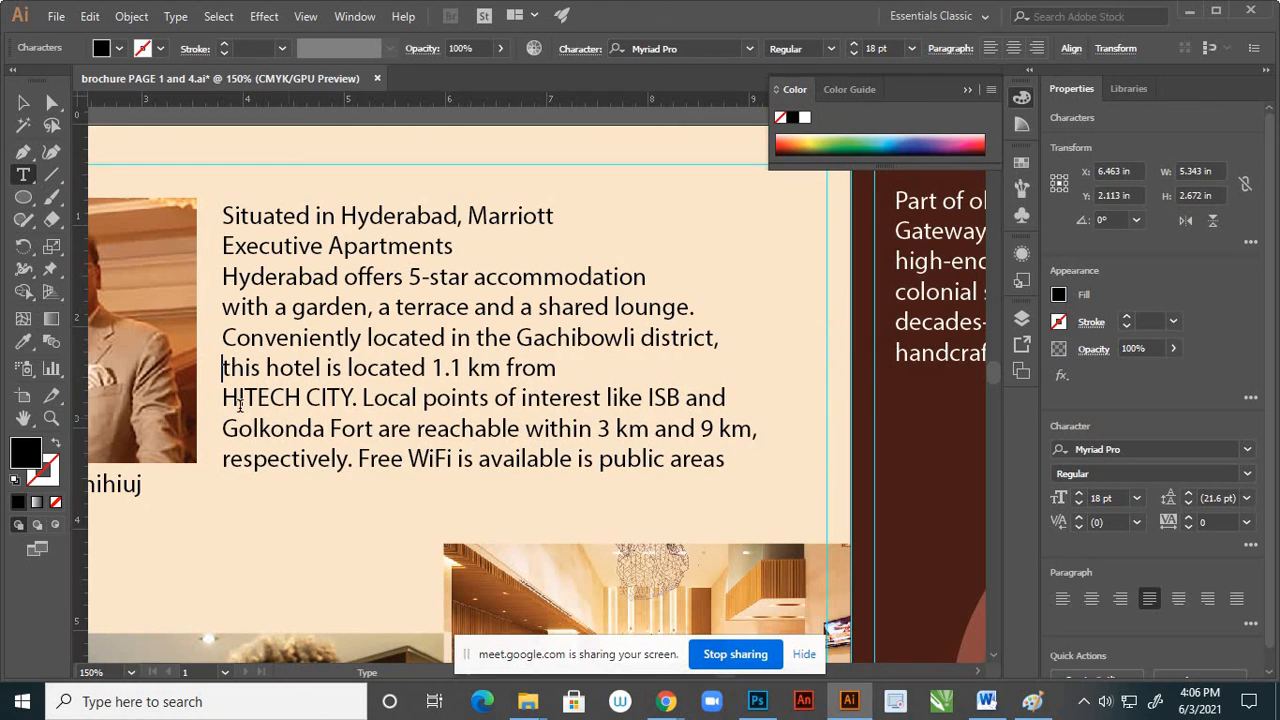
{"action": "left_click", "coordinate": [222, 397]}
{"action": "key", "text": "BackSpace"}
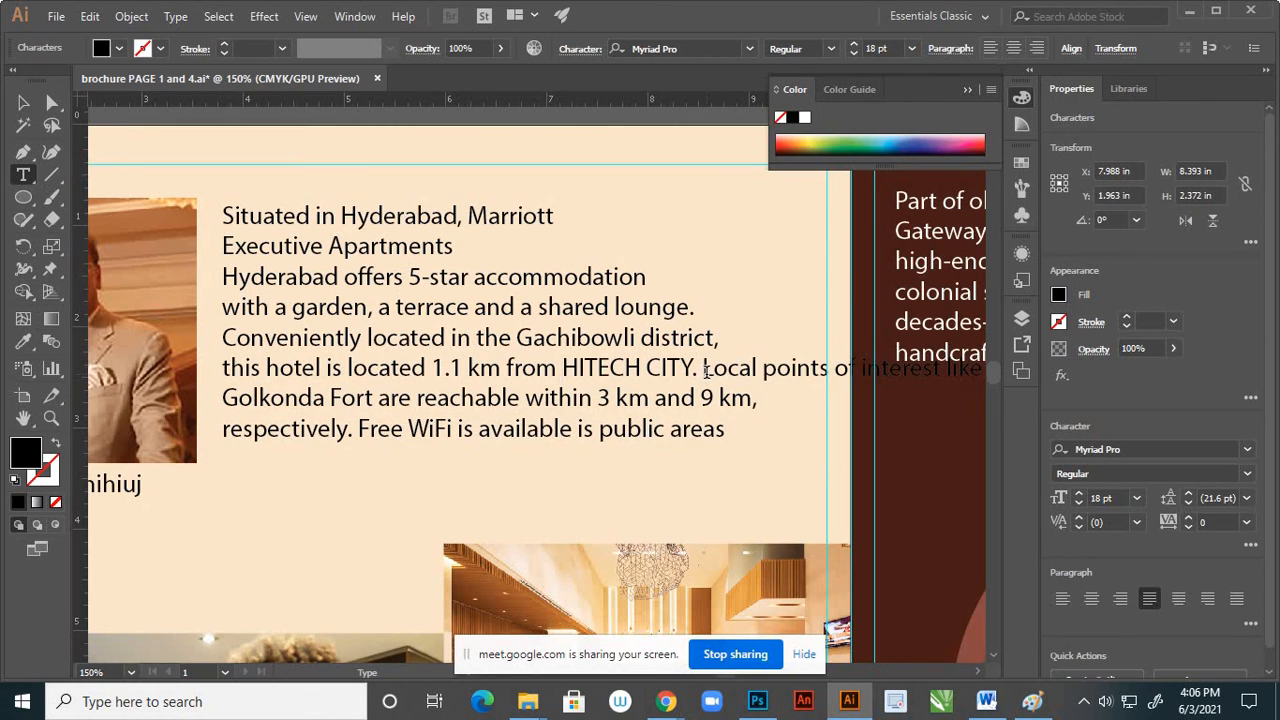
{"action": "key", "text": "Return"}
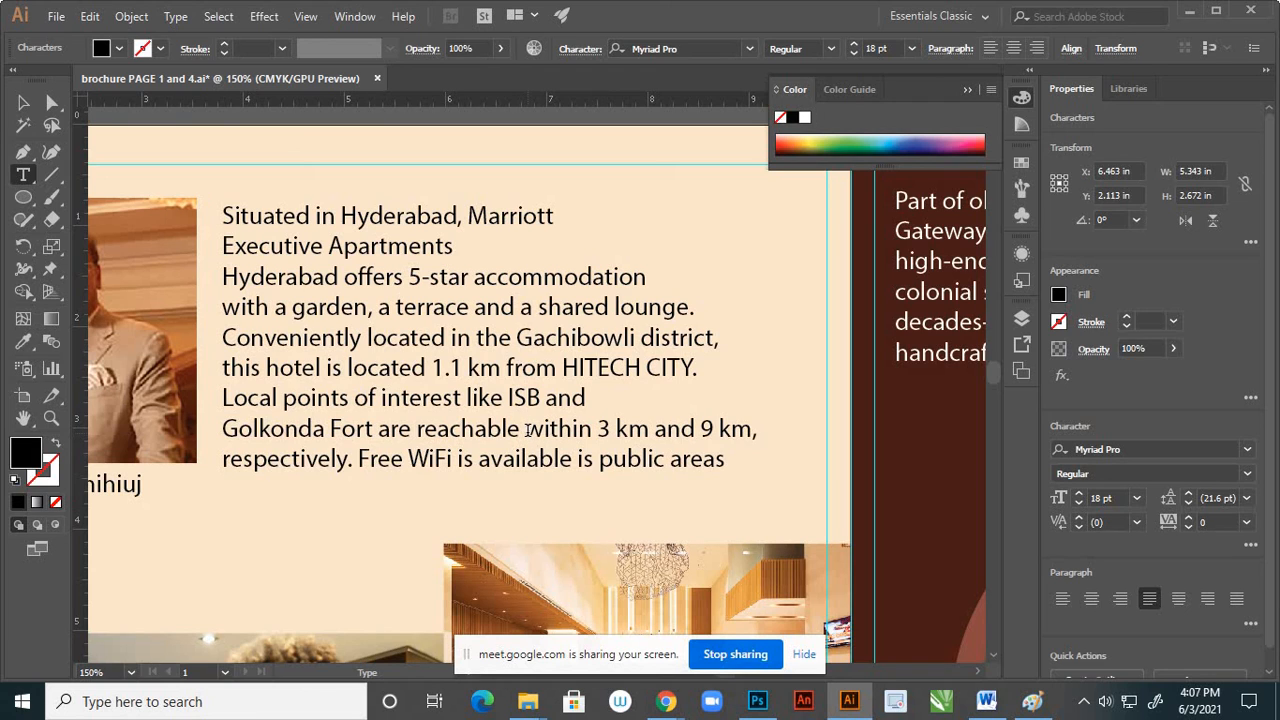
Break the Hyderabad hotel description onto new lines before "within 3 km" and before "is public areas"
{"action": "left_click", "coordinate": [525, 429]}
{"action": "key", "text": "Return"}
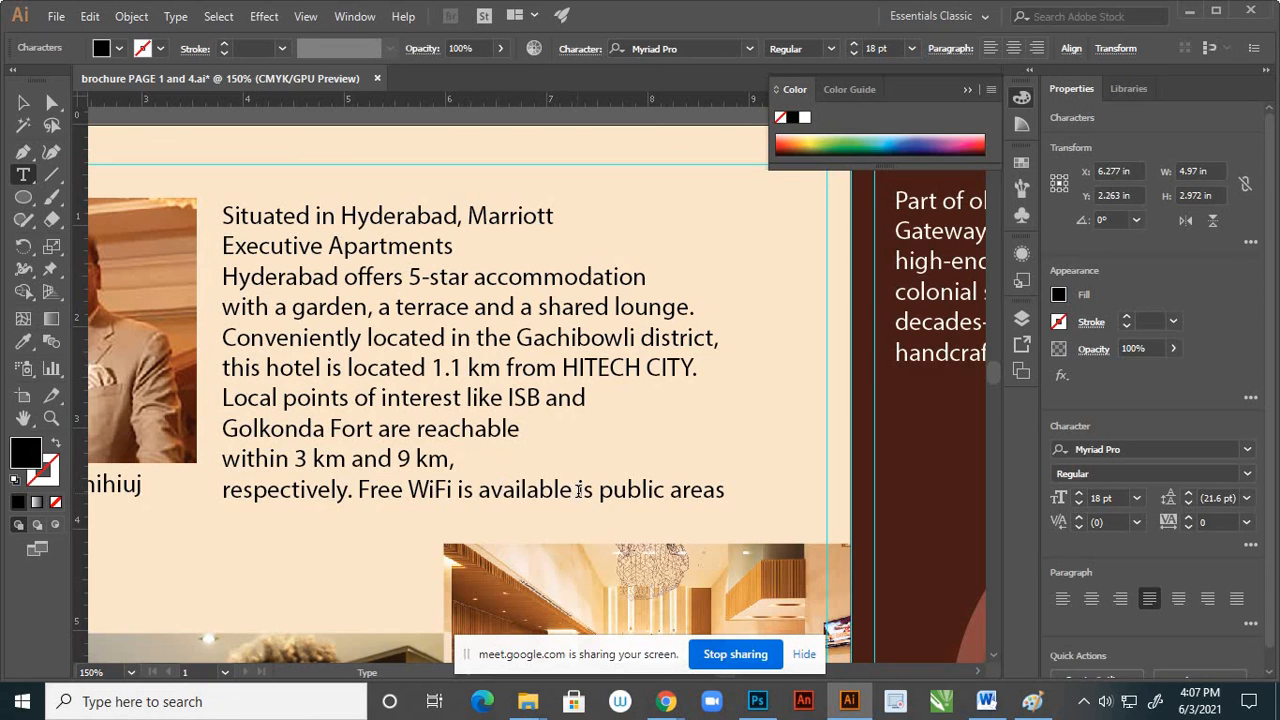
{"action": "left_click", "coordinate": [577, 490]}
{"action": "key", "text": "Return"}
{"action": "left_click", "coordinate": [23, 102]}
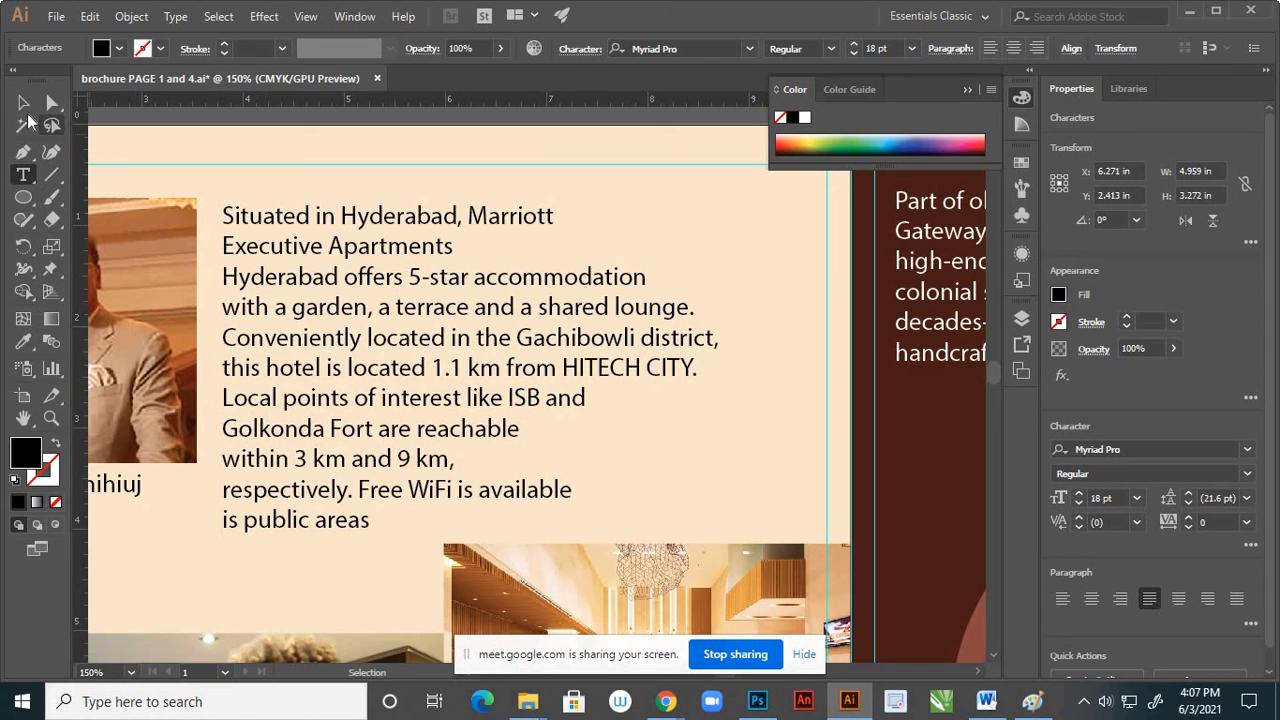
Reposition the hotel description beside the chairman's photo, centred at about X 6.62 in, Y 2.32 in, and deselect it
{"action": "left_click", "coordinate": [563, 286]}
{"action": "scroll", "coordinate": [551, 277], "scroll_direction": "down", "scroll_amount": 2}
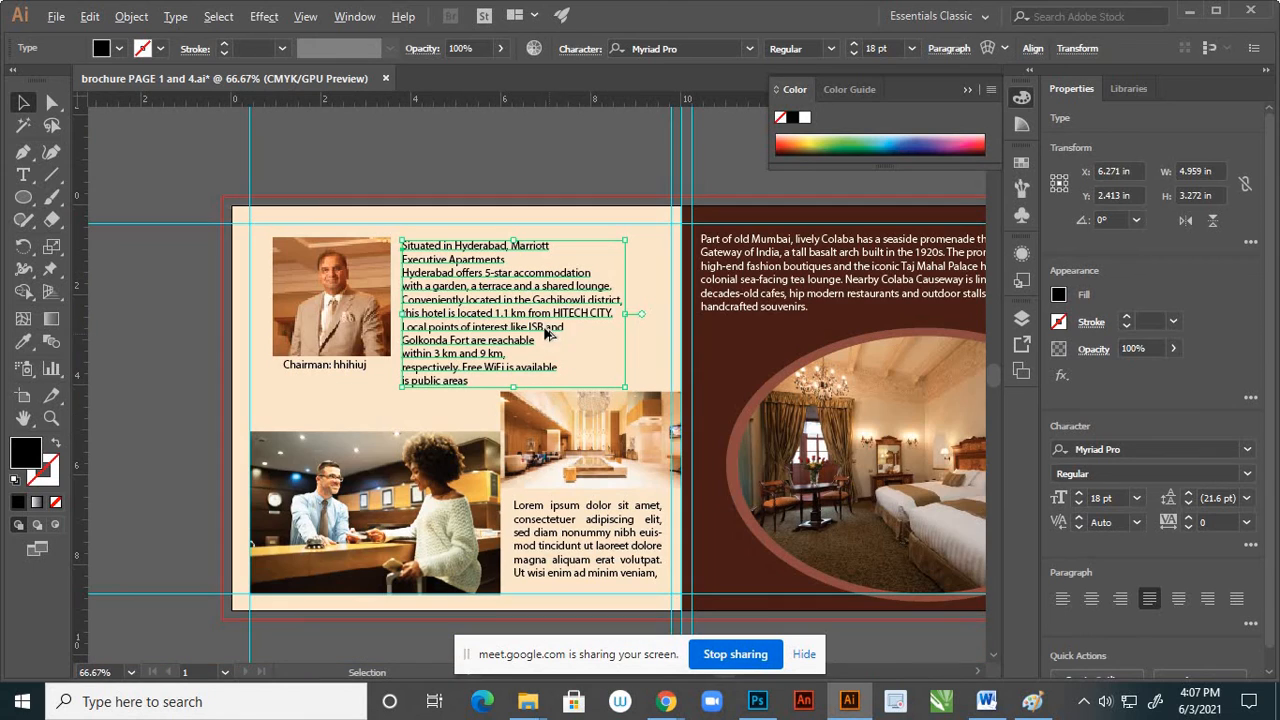
{"action": "left_click_drag", "start_coordinate": [549, 322], "coordinate": [497, 328]}
{"action": "scroll", "coordinate": [462, 245], "scroll_direction": "up", "scroll_amount": 2}
{"action": "left_click_drag", "start_coordinate": [475, 253], "coordinate": [485, 243]}
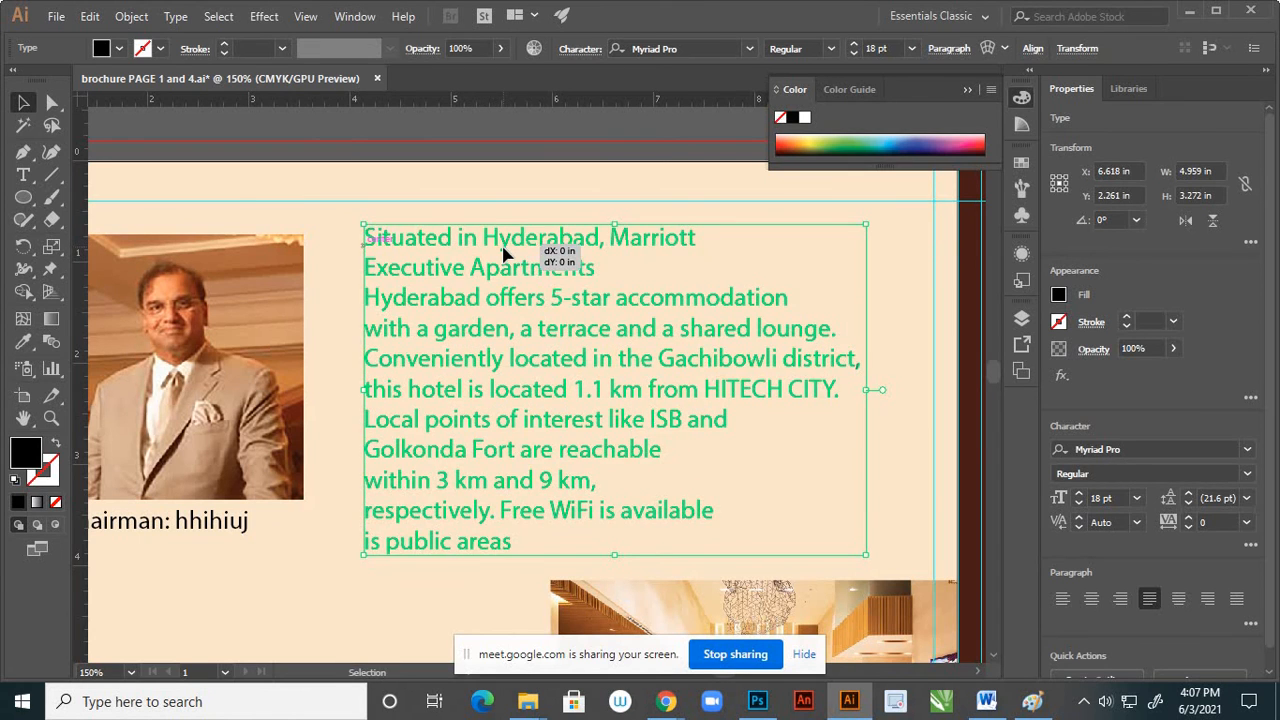
{"action": "key", "text": "Down"}
{"action": "key", "text": "Down"}
{"action": "key", "text": "Down"}
{"action": "key", "text": "Down"}
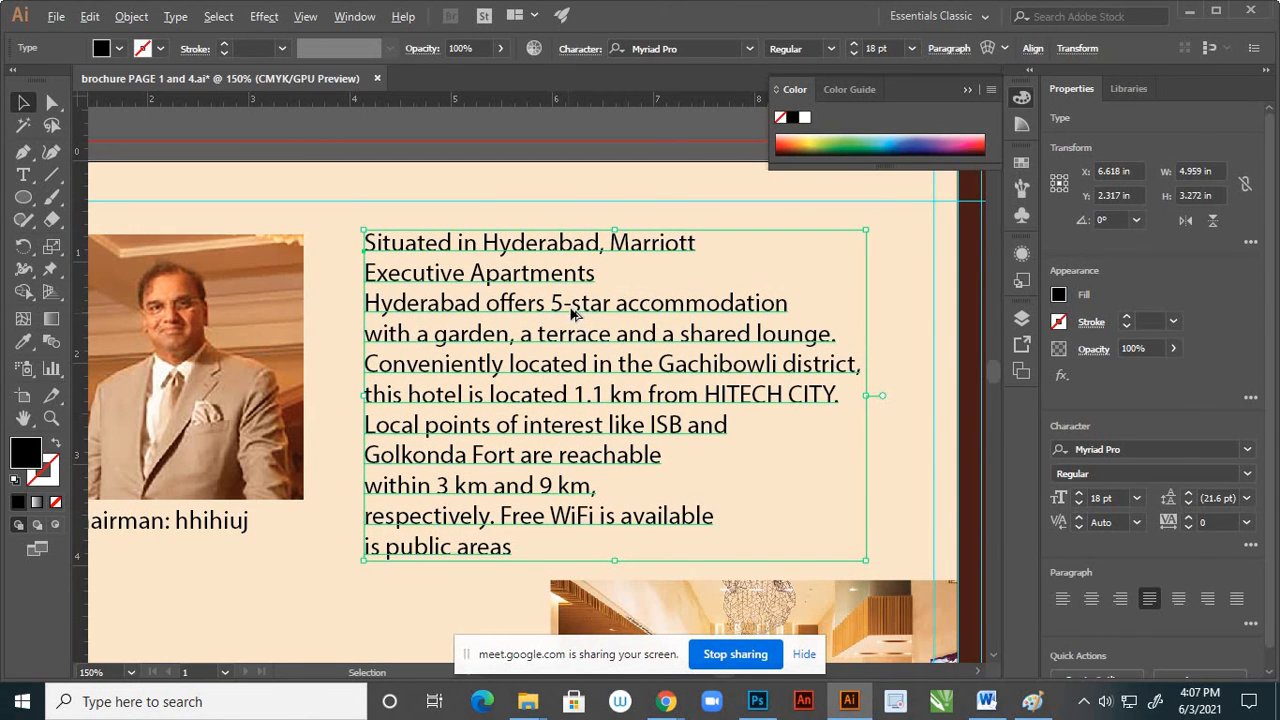
{"action": "key", "text": "ctrl+minus"}
{"action": "key", "text": "ctrl+minus"}
{"action": "left_click", "coordinate": [263, 405]}
Draw an ellipse about 5.25 by 3.59 in over the reception desk photo and centre it on the photo
{"action": "scroll", "coordinate": [530, 330], "scroll_direction": "down", "scroll_amount": 2}
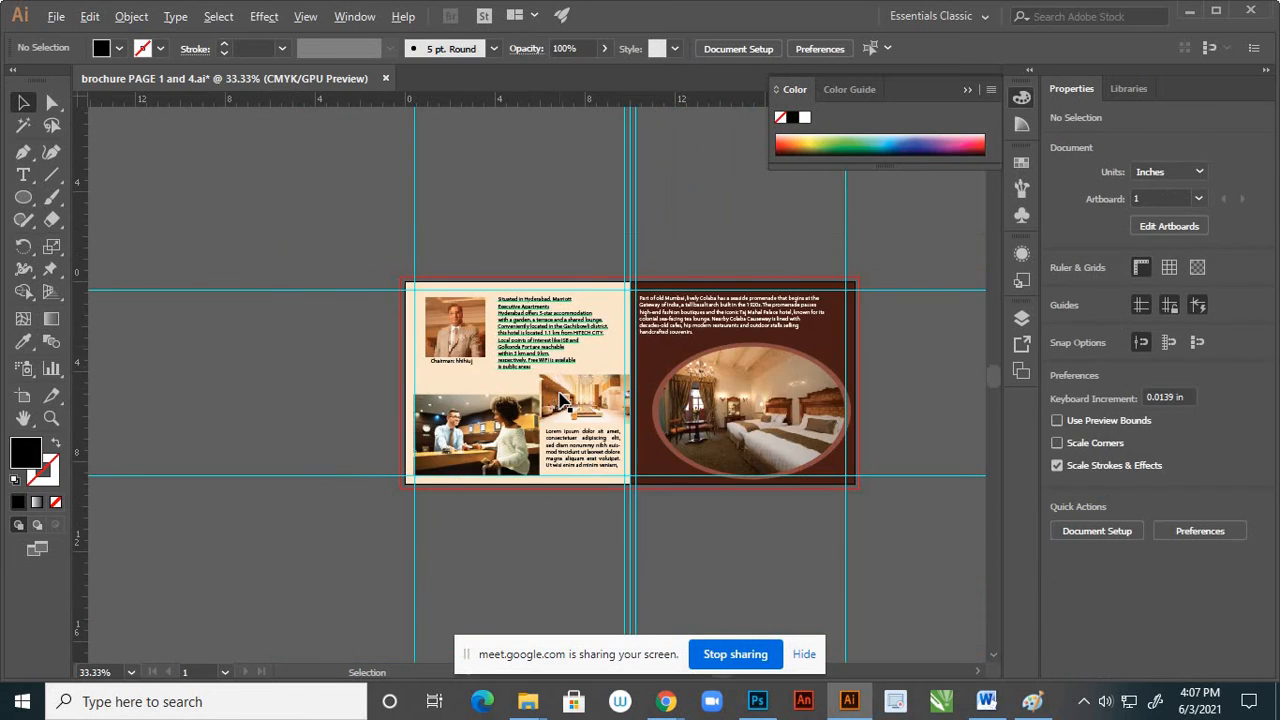
{"action": "scroll", "coordinate": [588, 404], "scroll_direction": "up", "scroll_amount": 1}
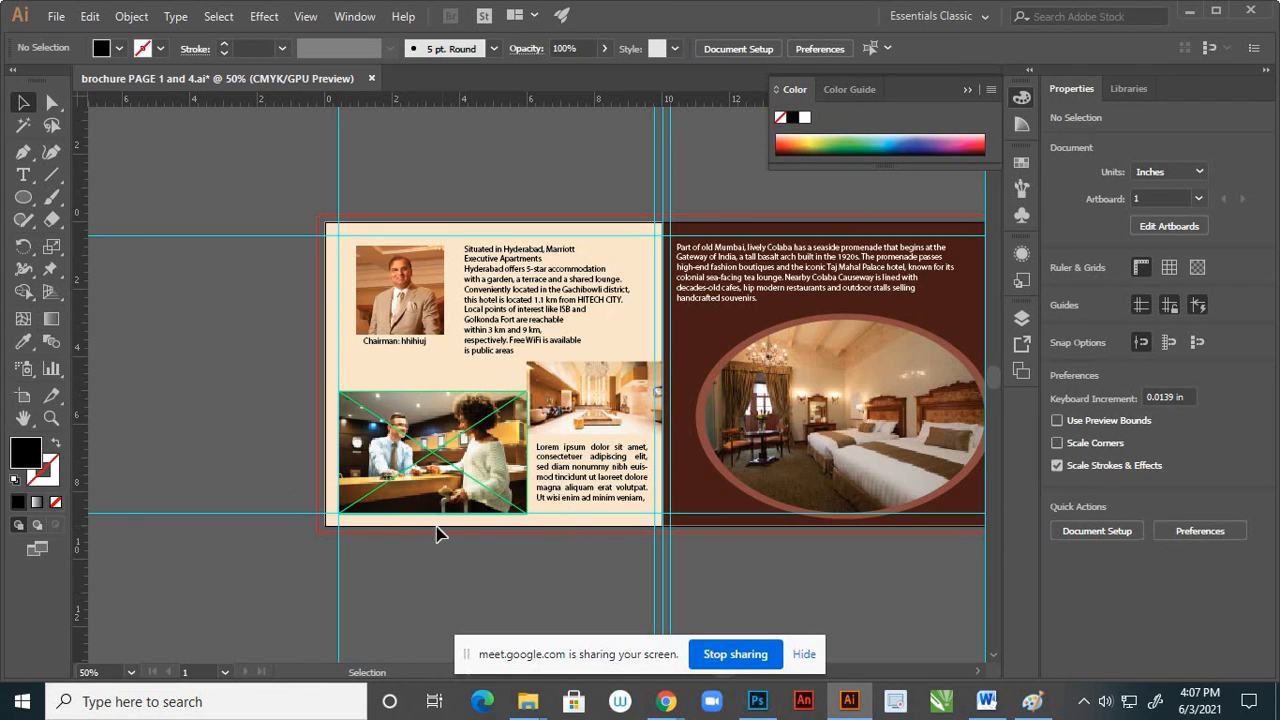
{"action": "scroll", "coordinate": [440, 528], "scroll_direction": "up", "scroll_amount": 1}
{"action": "scroll", "coordinate": [437, 412], "scroll_direction": "down", "scroll_amount": 1}
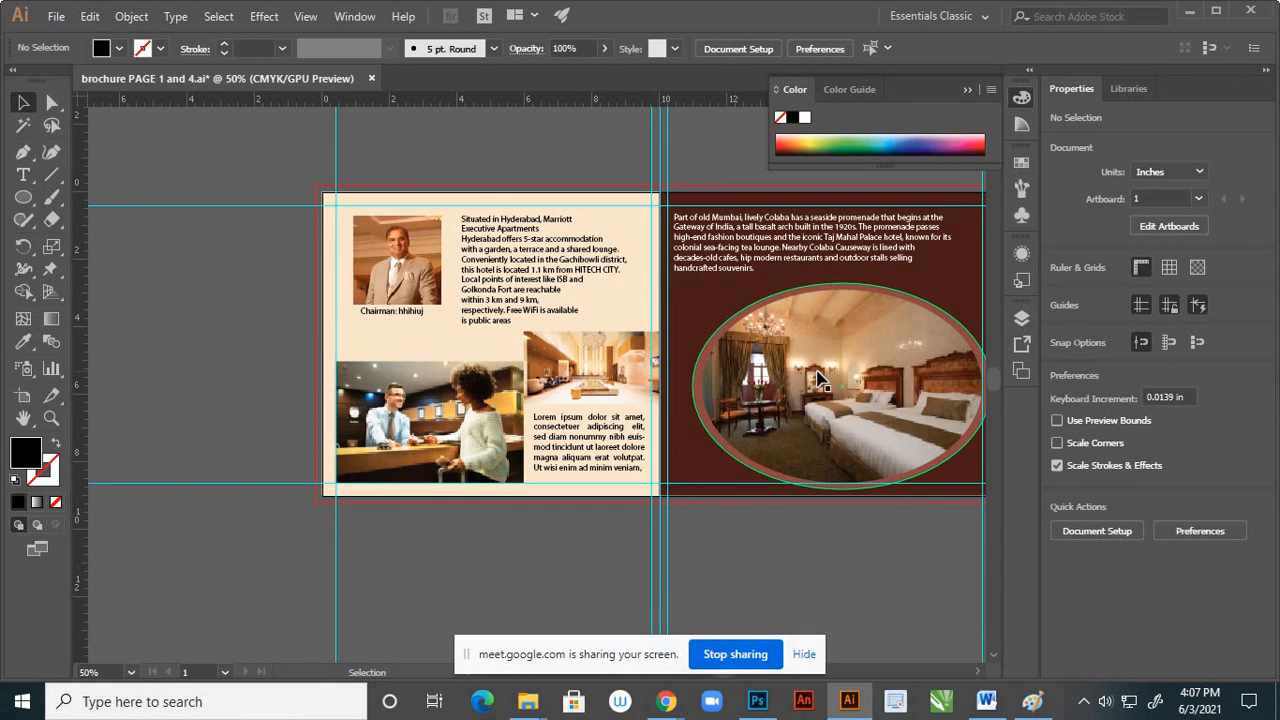
{"action": "left_click", "coordinate": [23, 197]}
{"action": "left_click_drag", "start_coordinate": [325, 350], "coordinate": [563, 510]}
{"action": "key", "text": "v"}
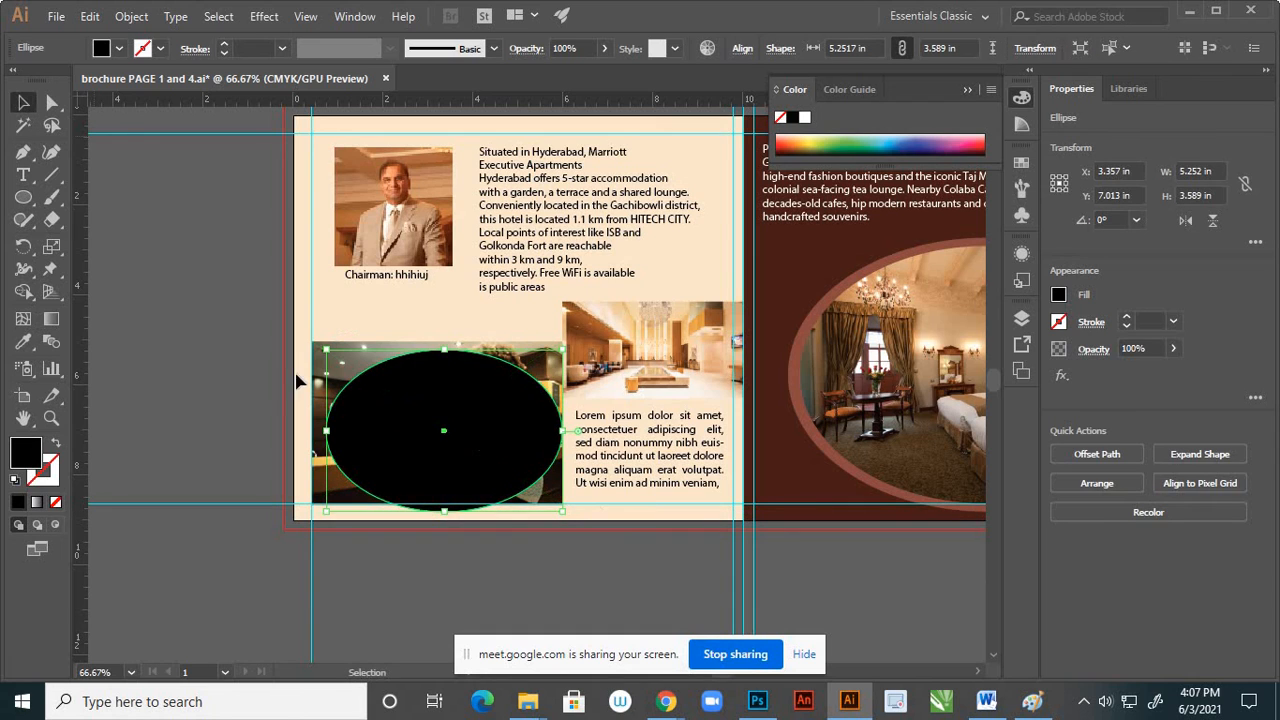
{"action": "left_click_drag", "start_coordinate": [477, 437], "coordinate": [469, 429]}
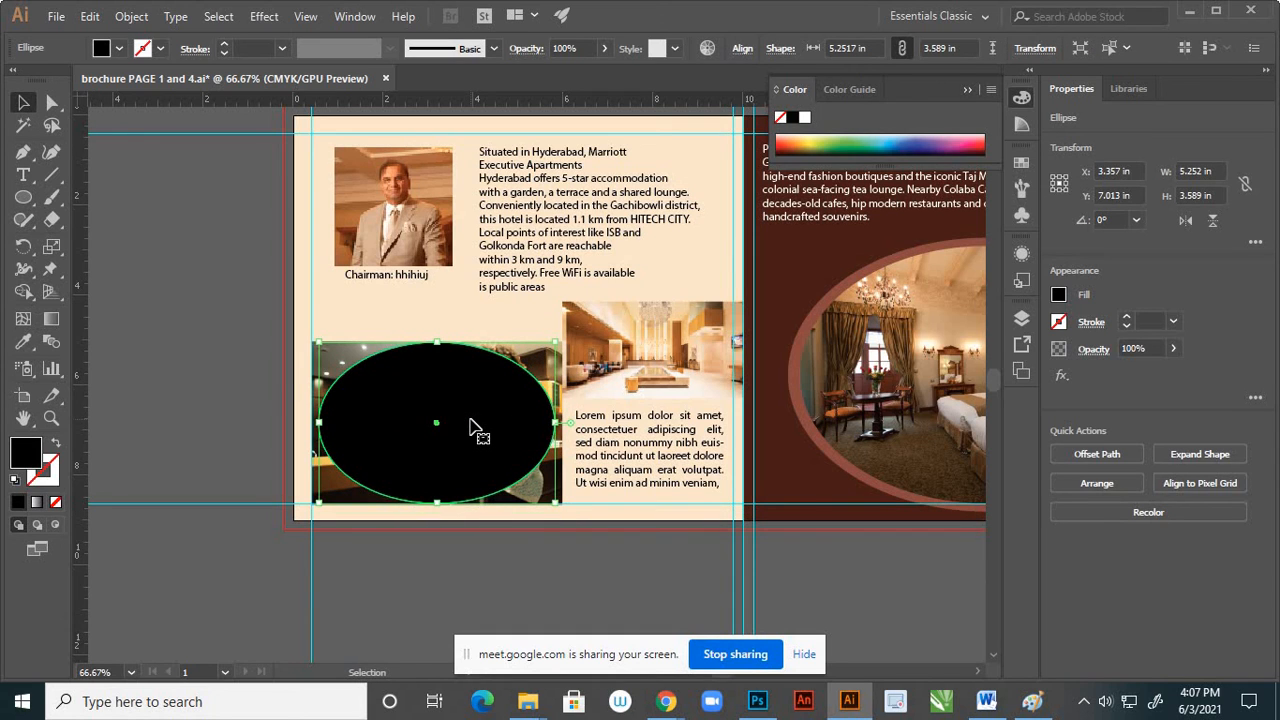
Clip the reception desk photo to the ellipse with a clipping mask
{"action": "left_click", "coordinate": [245, 370]}
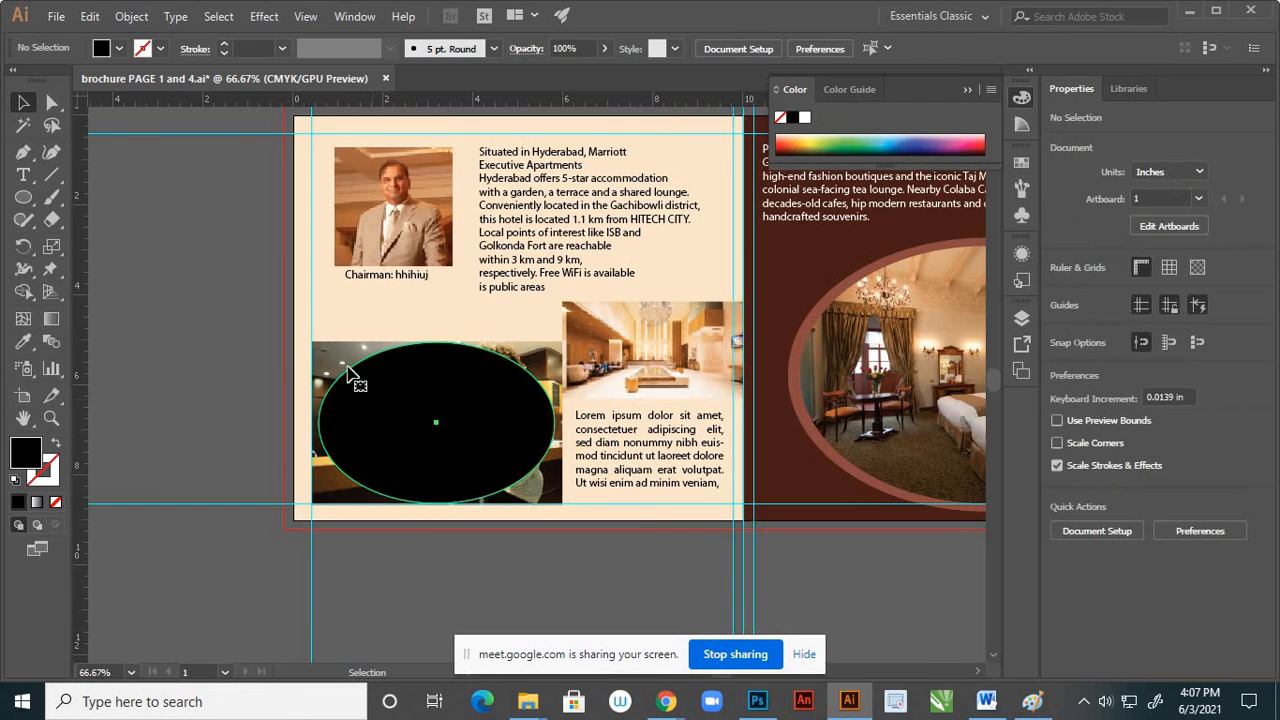
{"action": "left_click", "coordinate": [345, 362]}
{"action": "left_click", "coordinate": [348, 364], "text": "shift"}
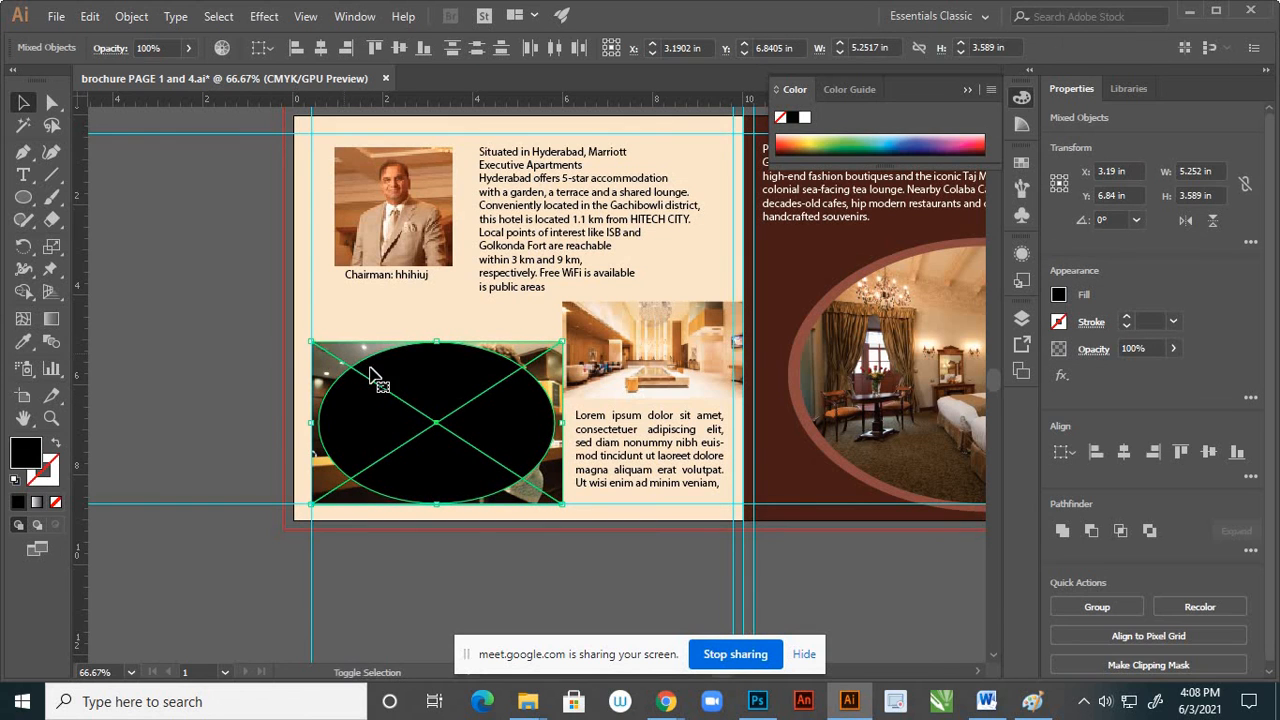
{"action": "right_click", "coordinate": [418, 375]}
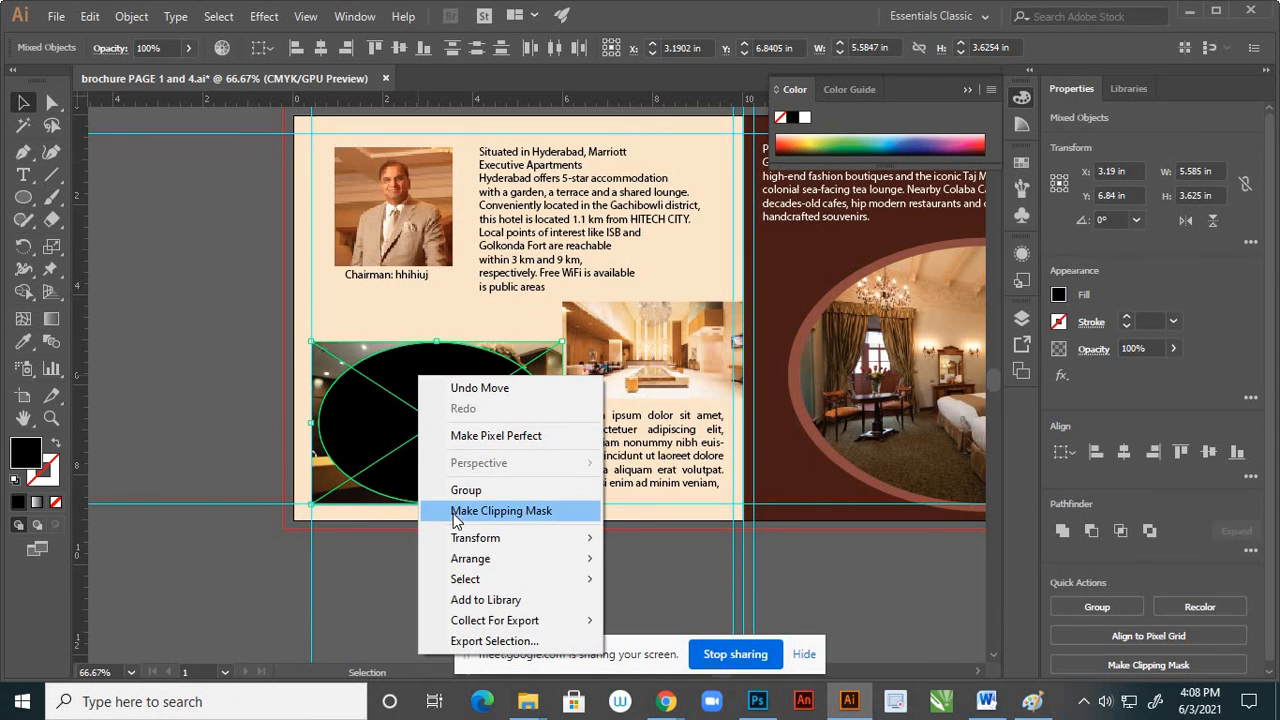
{"action": "left_click", "coordinate": [449, 512]}
{"action": "left_click", "coordinate": [463, 592]}
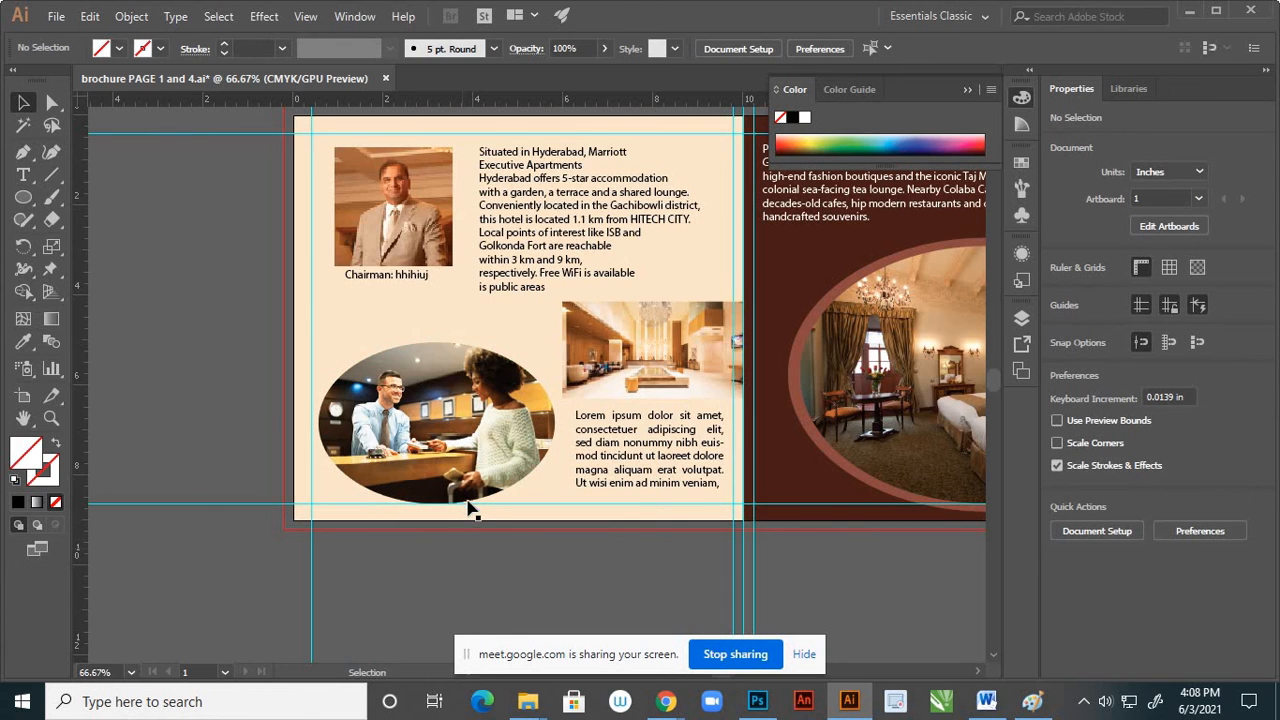
Scale the hotel lobby photo down to about 3.85 by 2.06 in from its lower-left corner
{"action": "scroll", "coordinate": [470, 510], "scroll_direction": "down", "scroll_amount": 1}
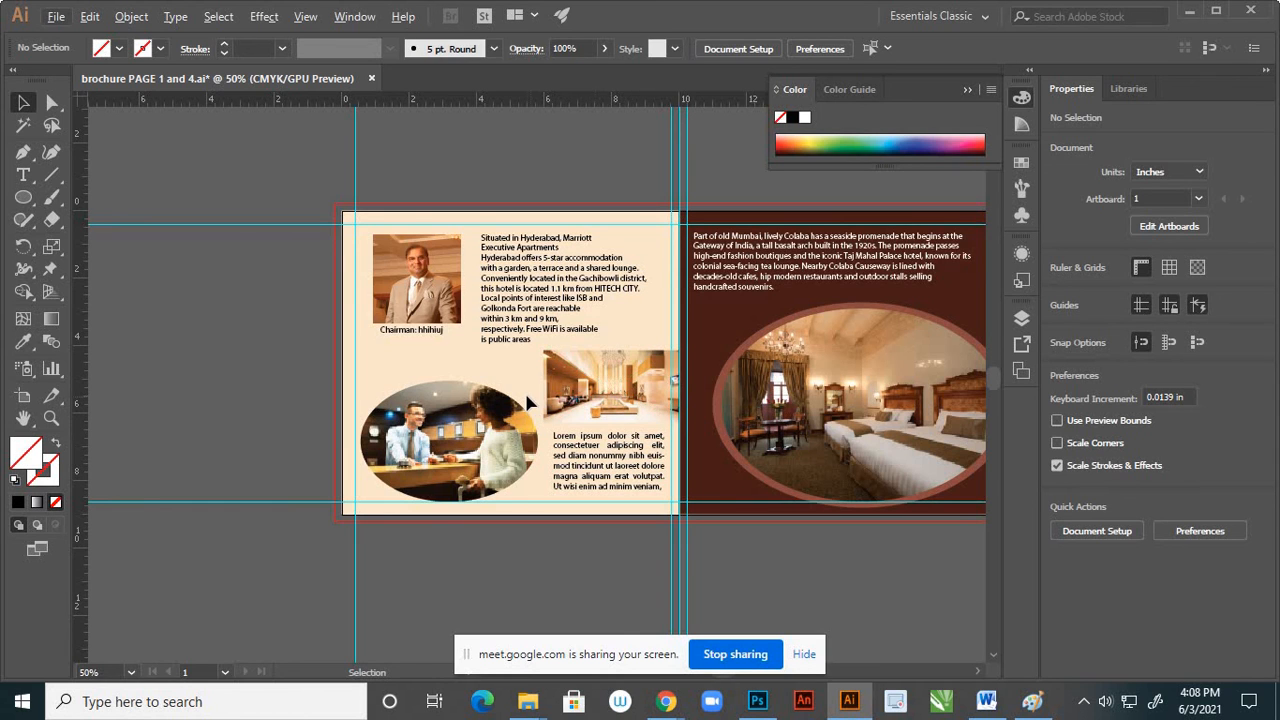
{"action": "scroll", "coordinate": [524, 390], "scroll_direction": "down", "scroll_amount": 1}
{"action": "scroll", "coordinate": [575, 395], "scroll_direction": "up", "scroll_amount": 1}
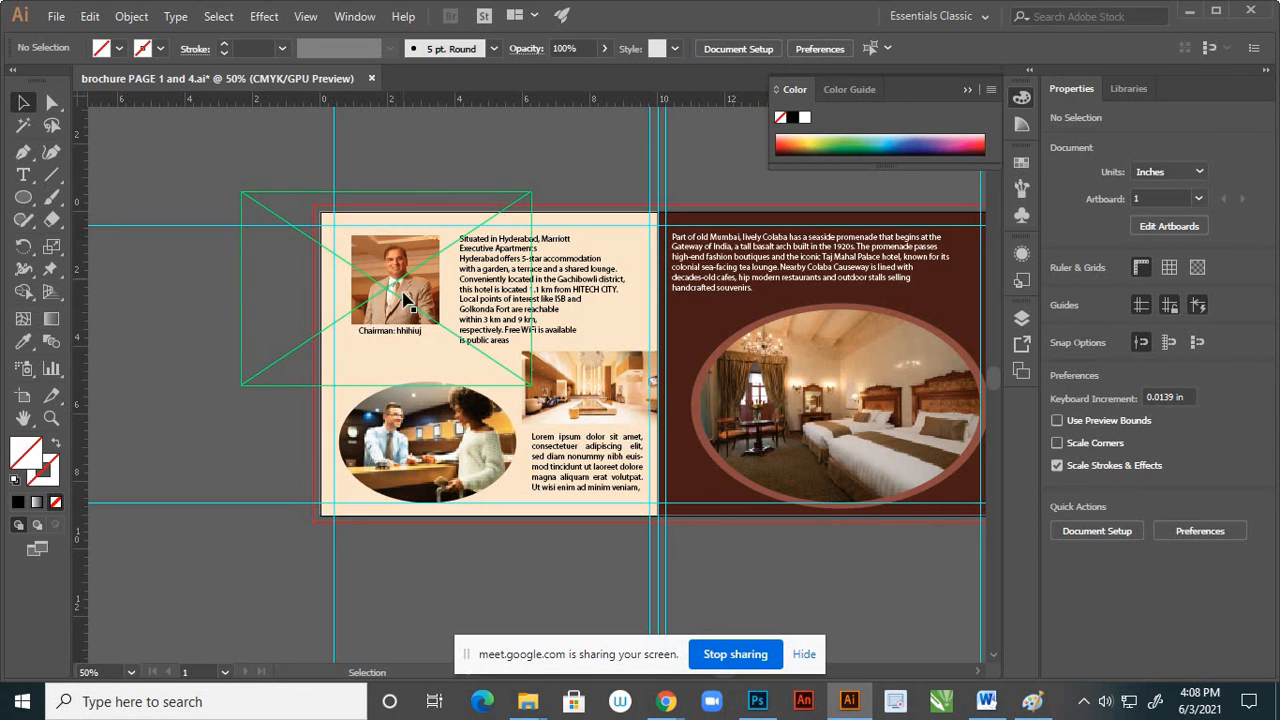
{"action": "scroll", "coordinate": [405, 298], "scroll_direction": "down", "scroll_amount": 1}
{"action": "scroll", "coordinate": [310, 268], "scroll_direction": "up", "scroll_amount": 2}
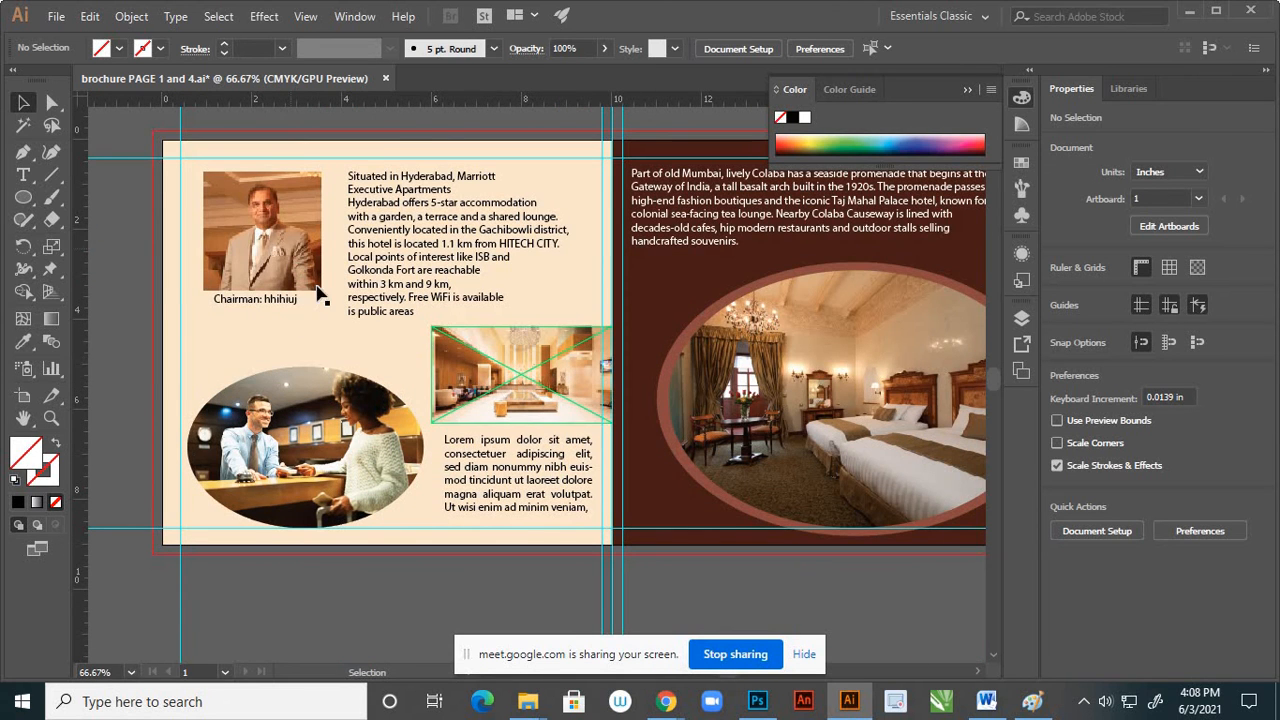
{"action": "left_click", "coordinate": [532, 350]}
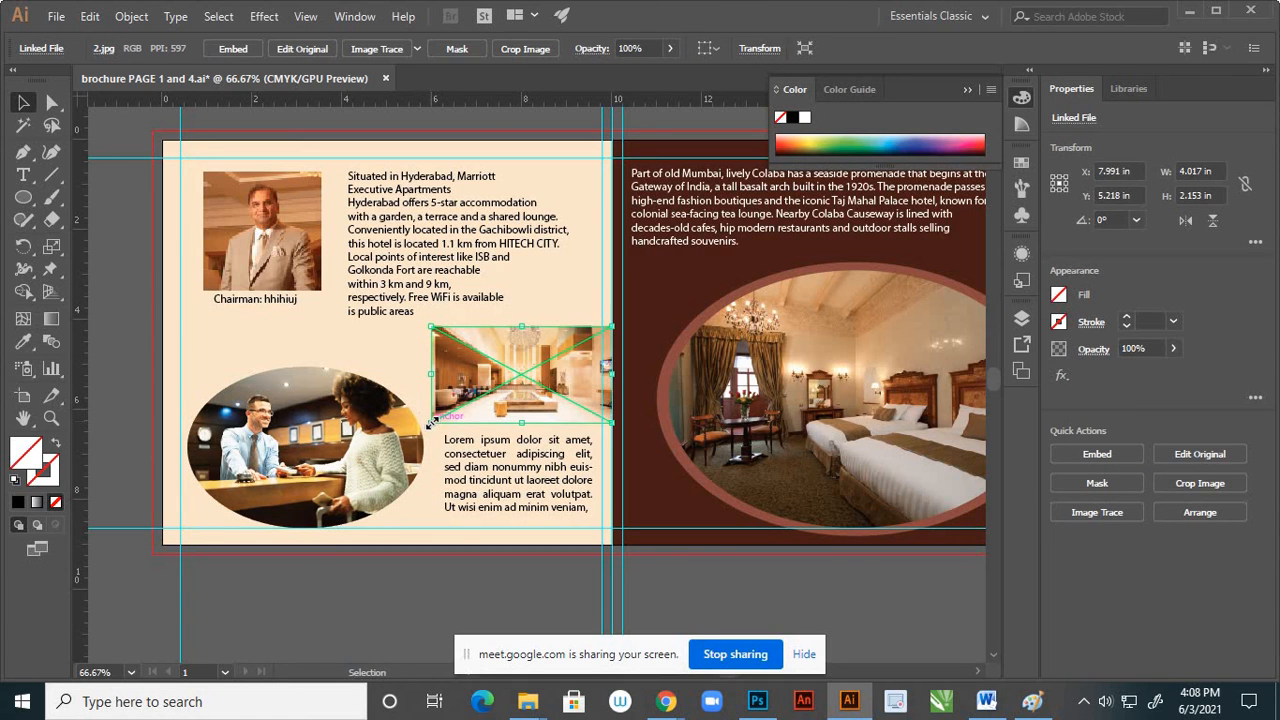
{"action": "left_click_drag", "start_coordinate": [431, 422], "coordinate": [438, 418]}
Nudge the lobby photo left and slightly up inside the page's inner margin, to about X 7.84 in, Y 5.13 in
{"action": "key", "text": "Left"}
{"action": "key", "text": "Left"}
{"action": "key", "text": "Left"}
{"action": "key", "text": "Left"}
{"action": "key", "text": "Left"}
{"action": "key", "text": "Left"}
{"action": "key", "text": "Left"}
{"action": "key", "text": "Left"}
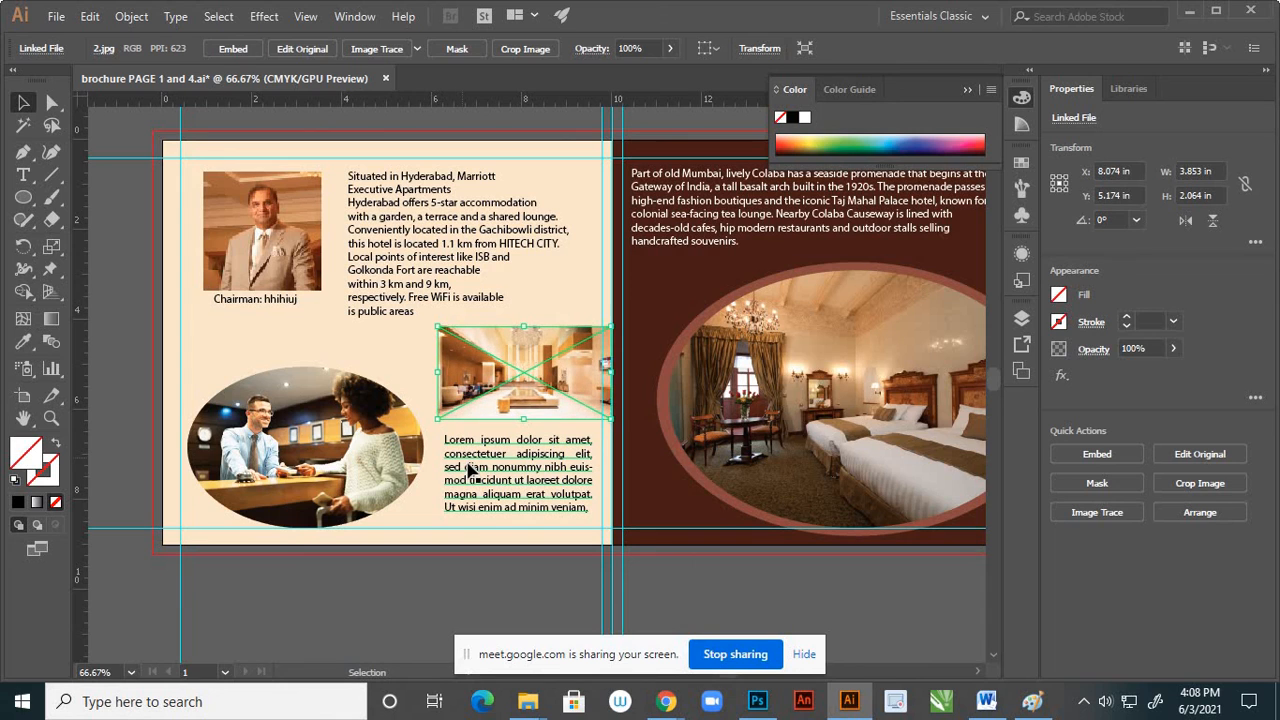
{"action": "key", "text": "Left"}
{"action": "key", "text": "Left"}
{"action": "key", "text": "Left"}
{"action": "key", "text": "Left"}
{"action": "key", "text": "Left"}
{"action": "key", "text": "Left"}
{"action": "key", "text": "Left"}
{"action": "key", "text": "Left"}
{"action": "key", "text": "Left"}
{"action": "key", "text": "Left"}
{"action": "key", "text": "Left"}
{"action": "key", "text": "Left"}
{"action": "key", "text": "Left"}
{"action": "key", "text": "Left"}
{"action": "key", "text": "Left"}
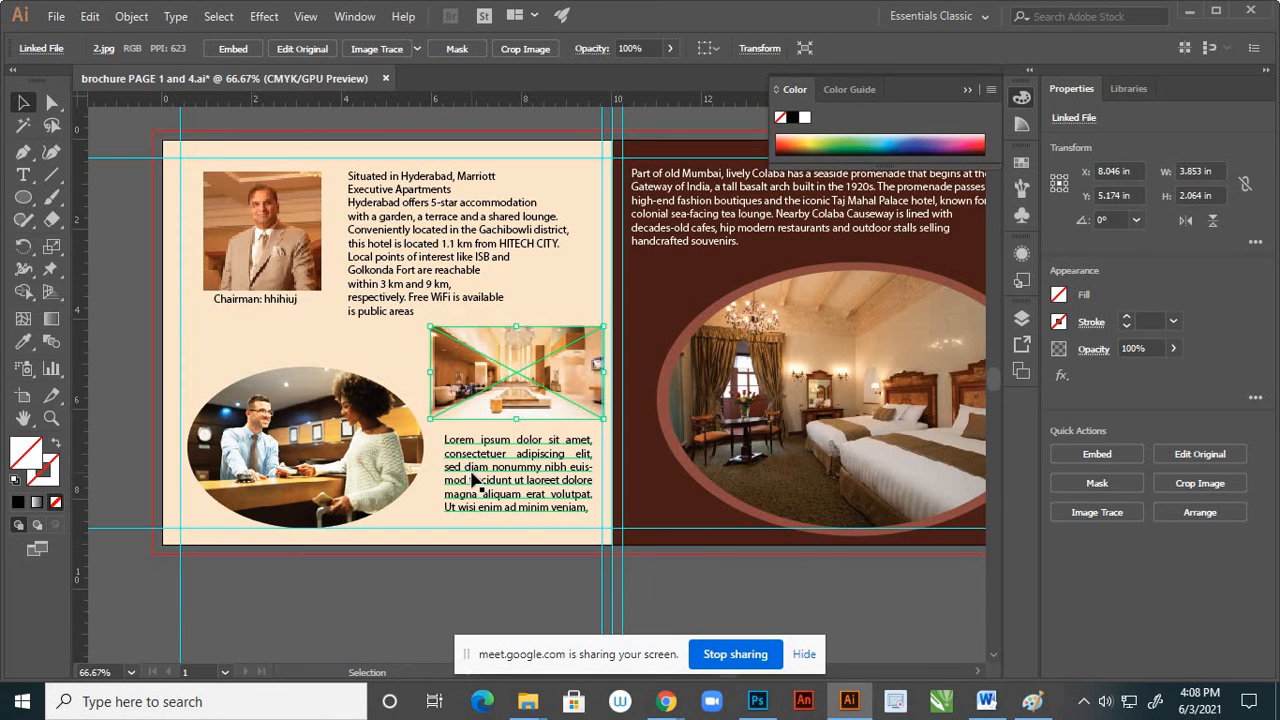
{"action": "key", "text": "Up"}
{"action": "key", "text": "Up"}
{"action": "key", "text": "Up"}
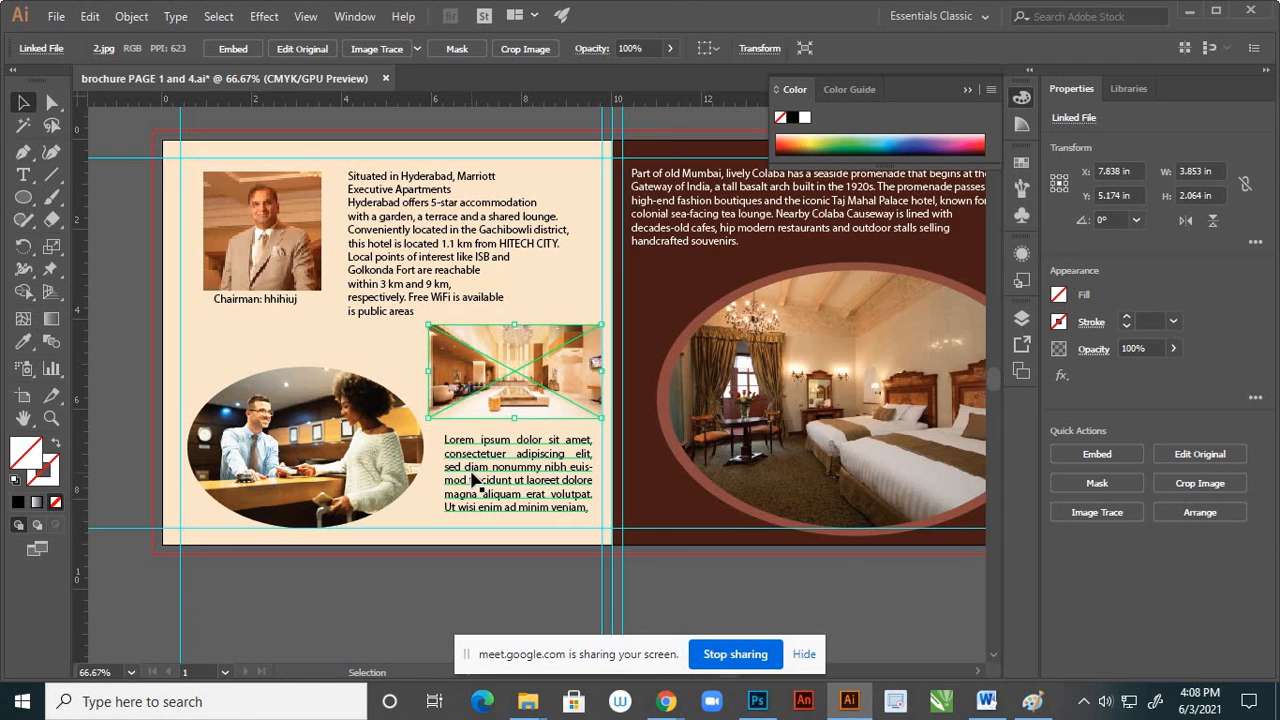
{"action": "left_click", "coordinate": [388, 604]}
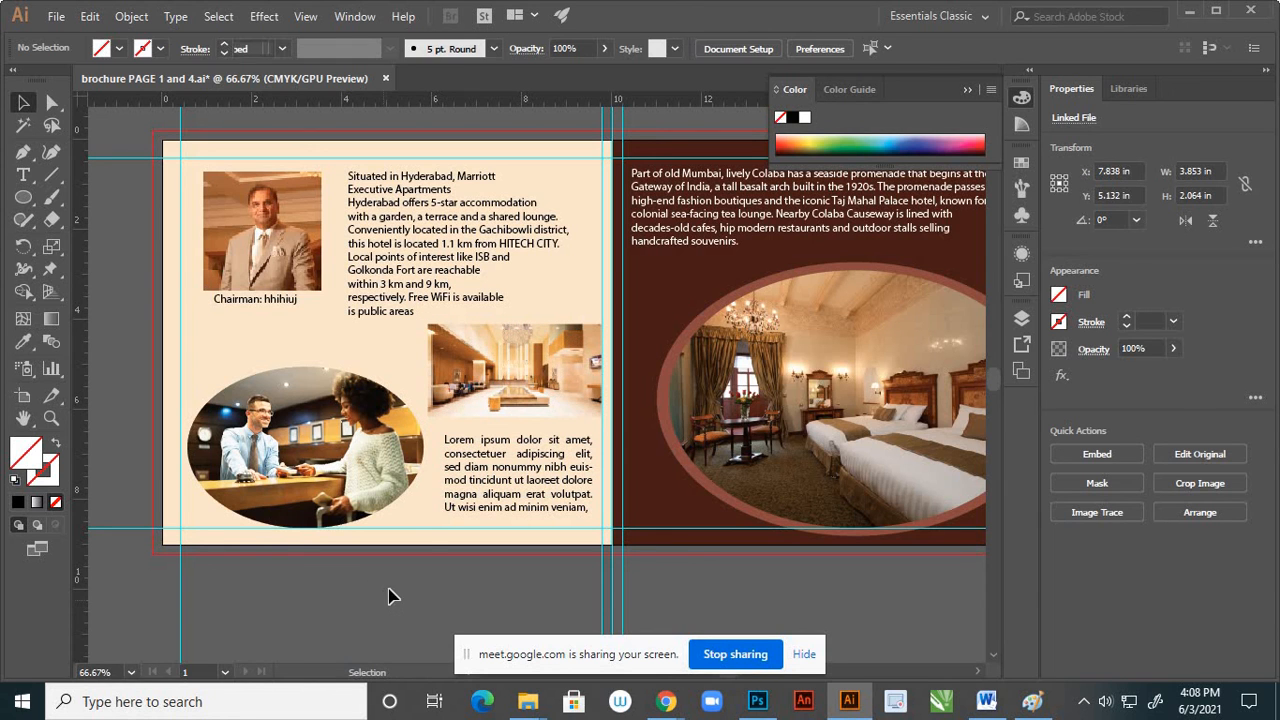
Unlock the cream background rectangle of the left page in Layer 3
{"action": "scroll", "coordinate": [470, 480], "scroll_direction": "down", "scroll_amount": 2}
{"action": "scroll", "coordinate": [483, 483], "scroll_direction": "up", "scroll_amount": 2}
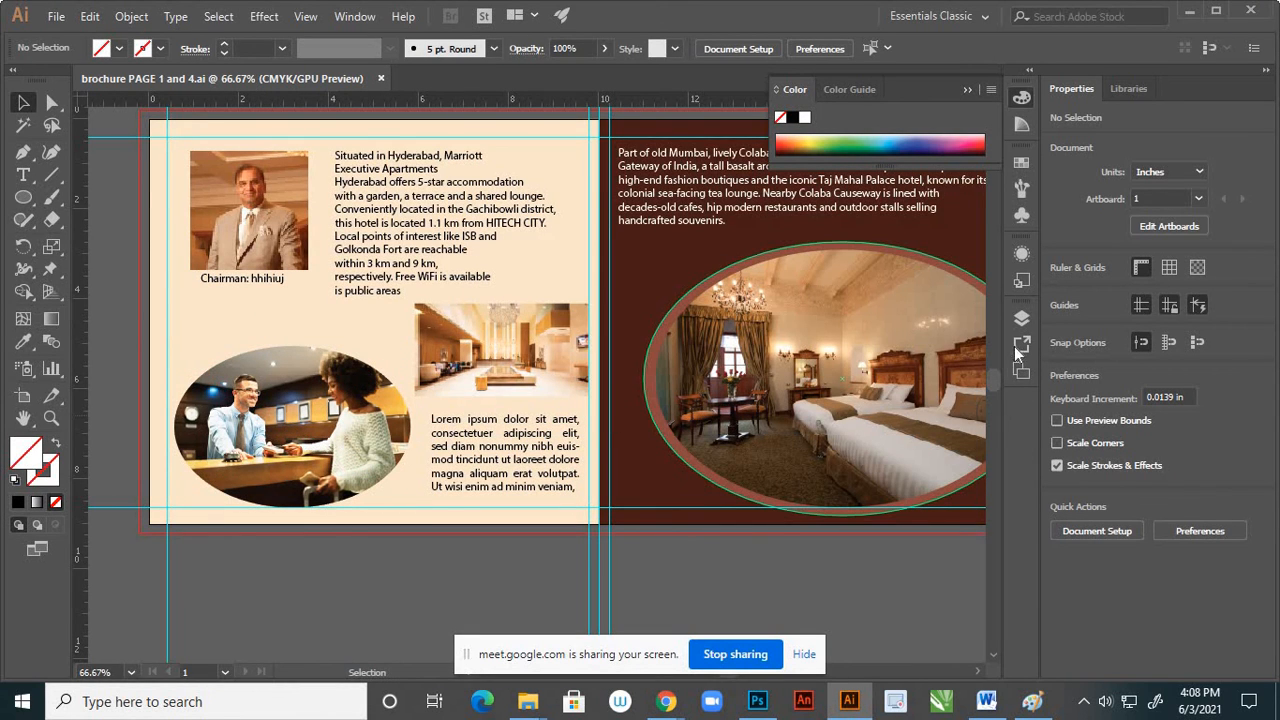
{"action": "left_click", "coordinate": [1024, 317]}
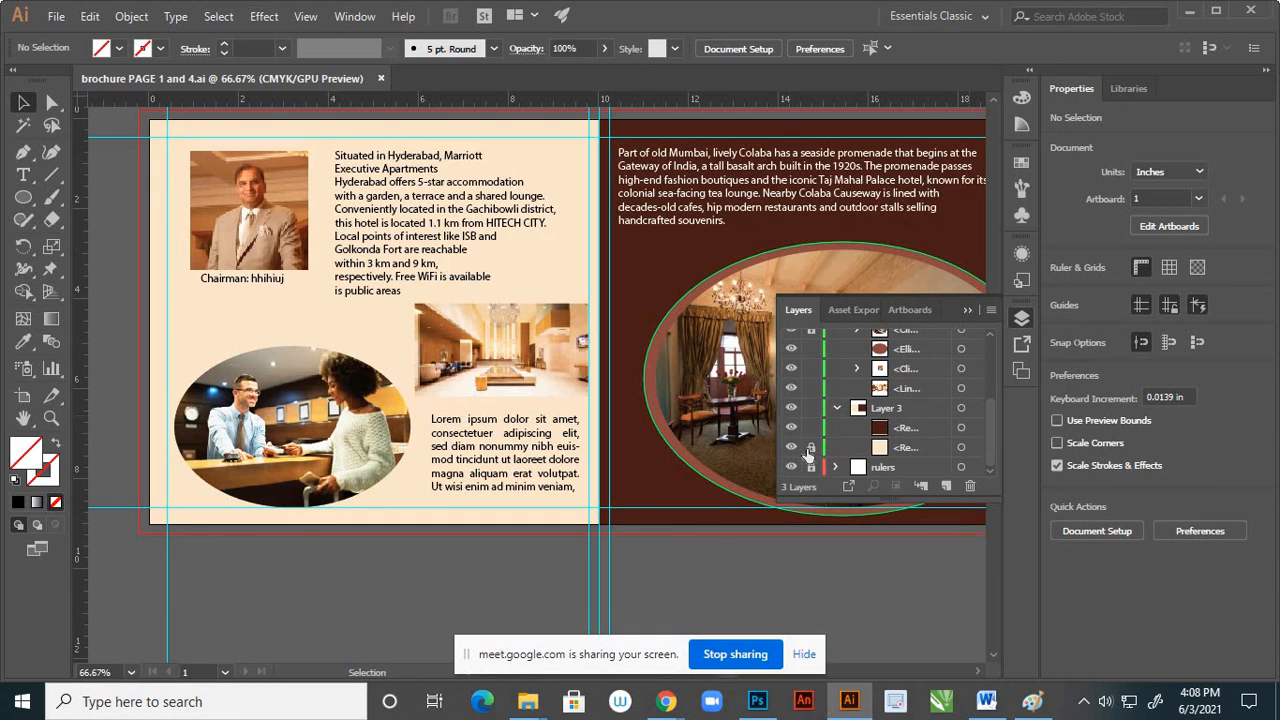
{"action": "left_click", "coordinate": [811, 448]}
Fill the left page's background rectangle with the blue sampled from the reception desk photo and deselect it
{"action": "left_click", "coordinate": [961, 449]}
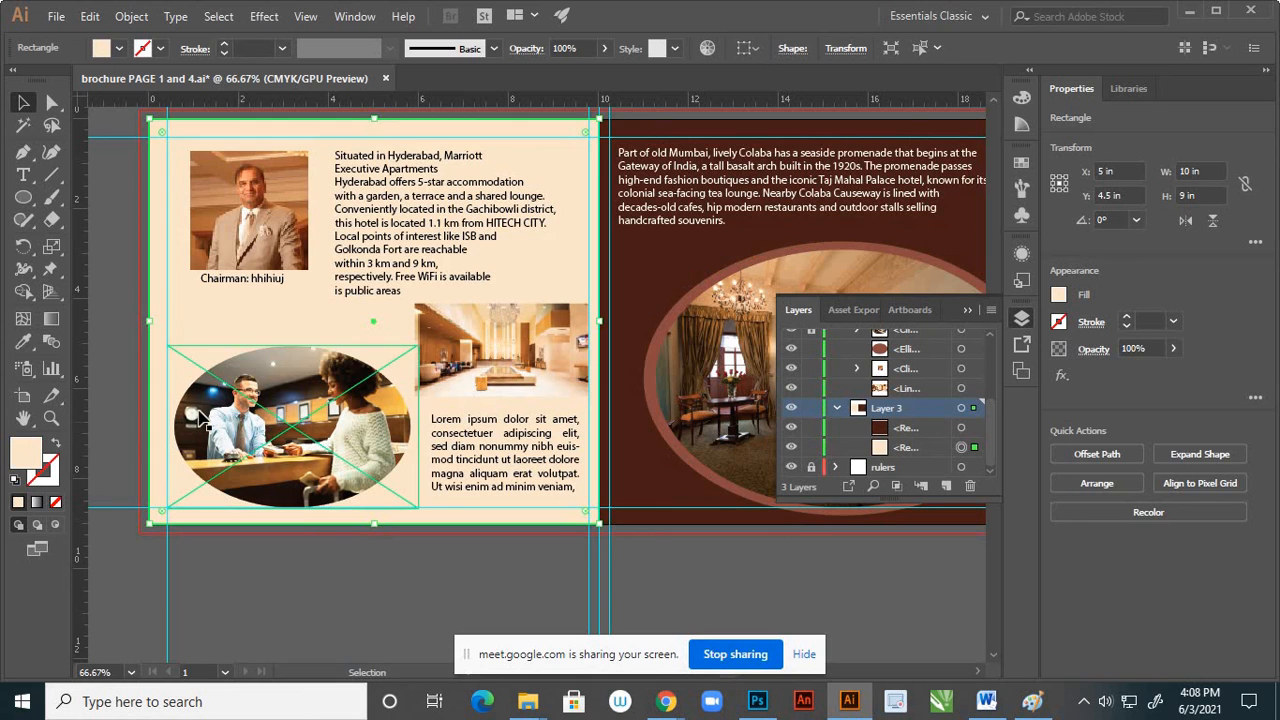
{"action": "scroll", "coordinate": [197, 411], "scroll_direction": "up", "scroll_amount": 3}
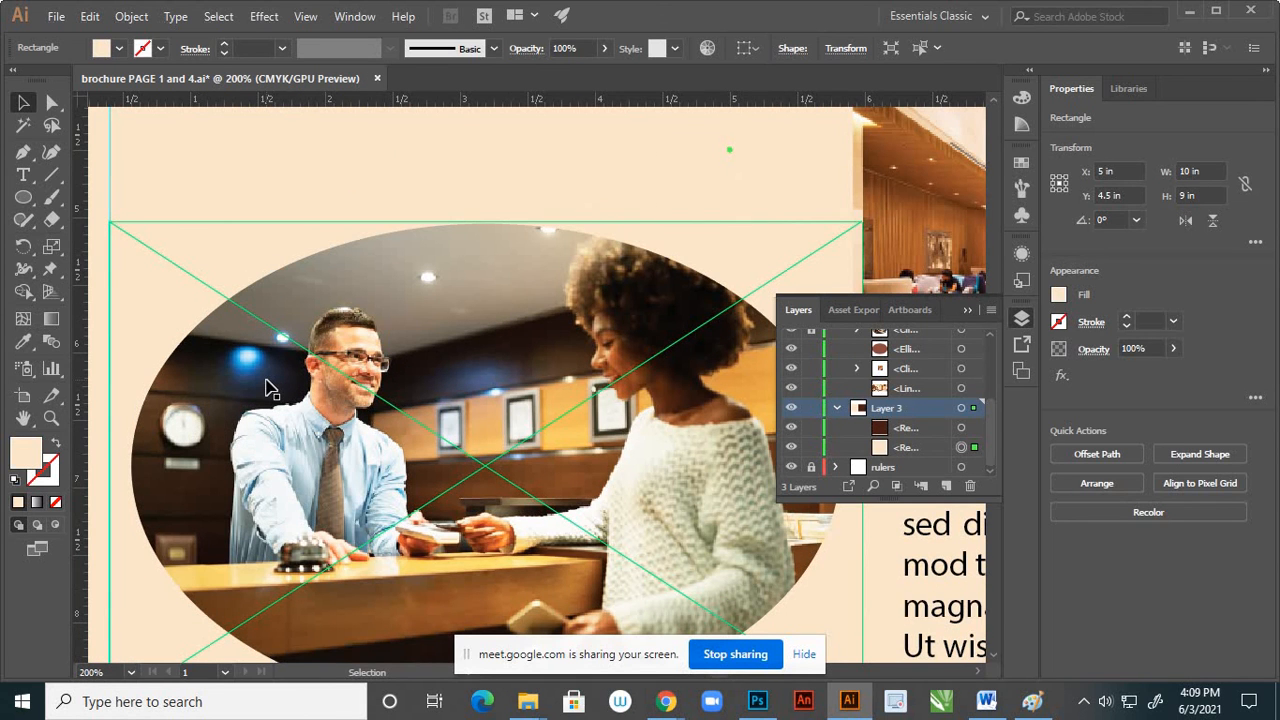
{"action": "key", "text": "i"}
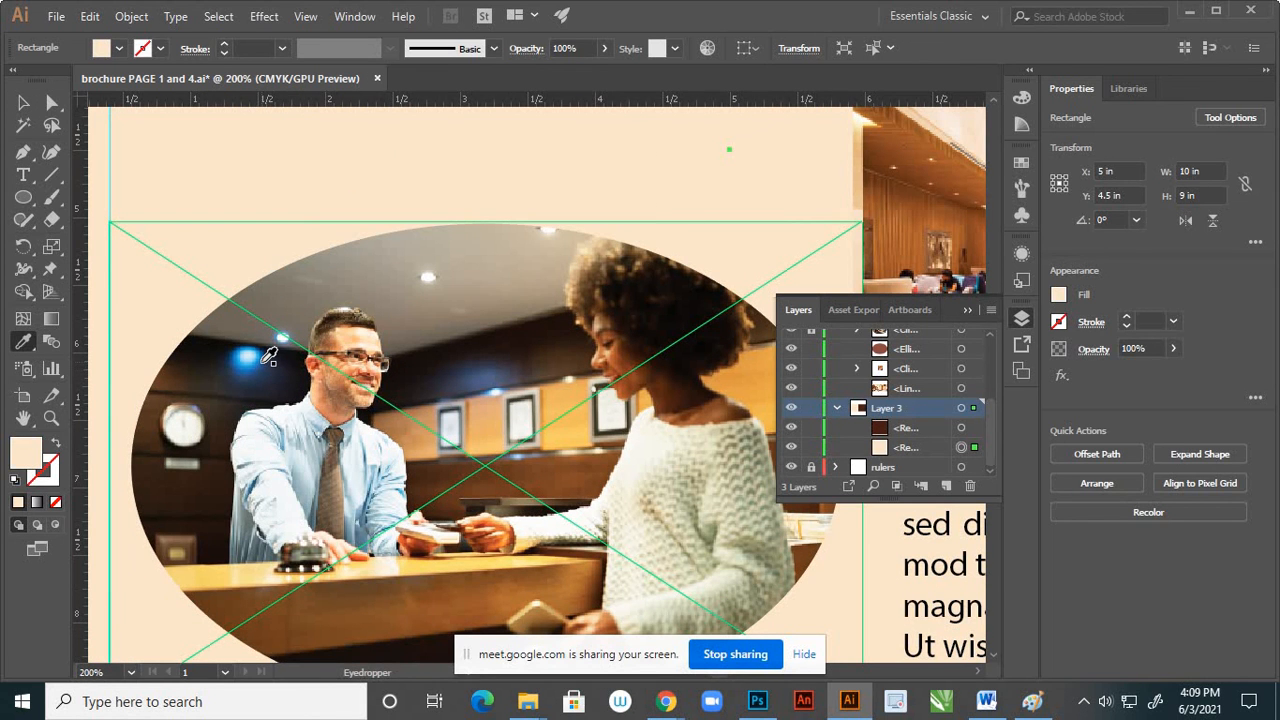
{"action": "left_click", "coordinate": [265, 361]}
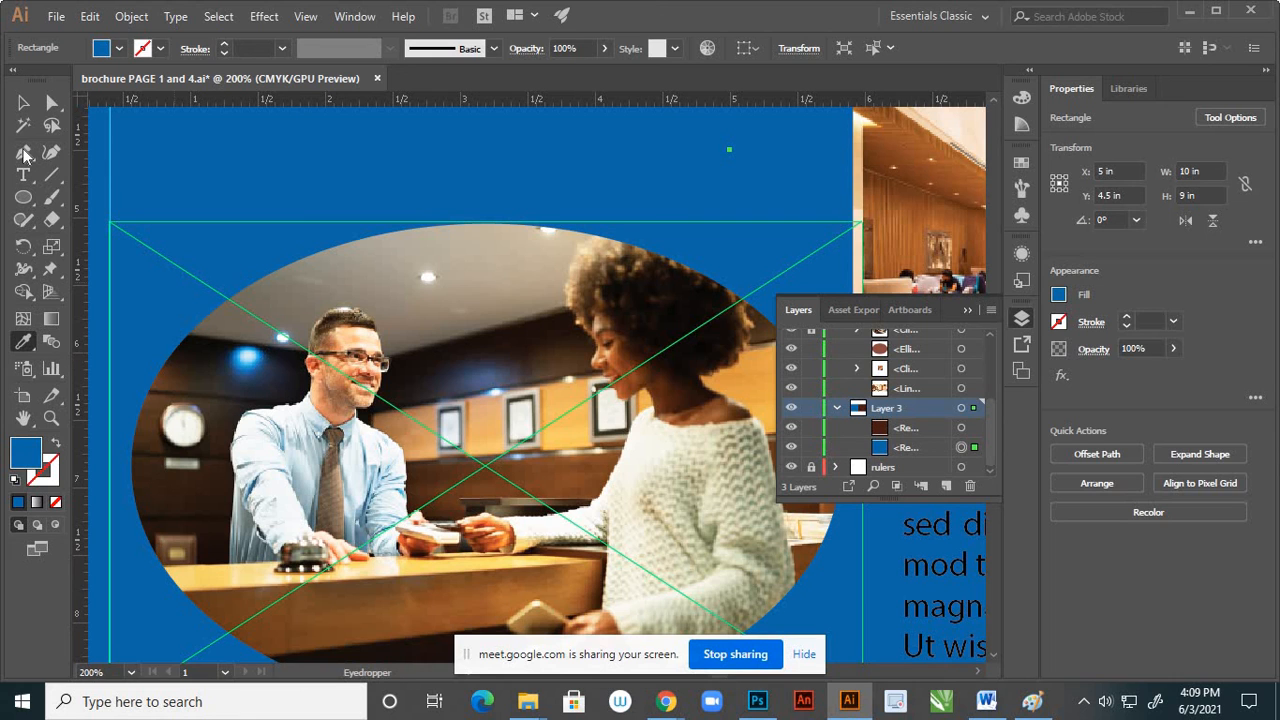
{"action": "left_click", "coordinate": [23, 103]}
{"action": "scroll", "coordinate": [572, 447], "scroll_direction": "down", "scroll_amount": 4}
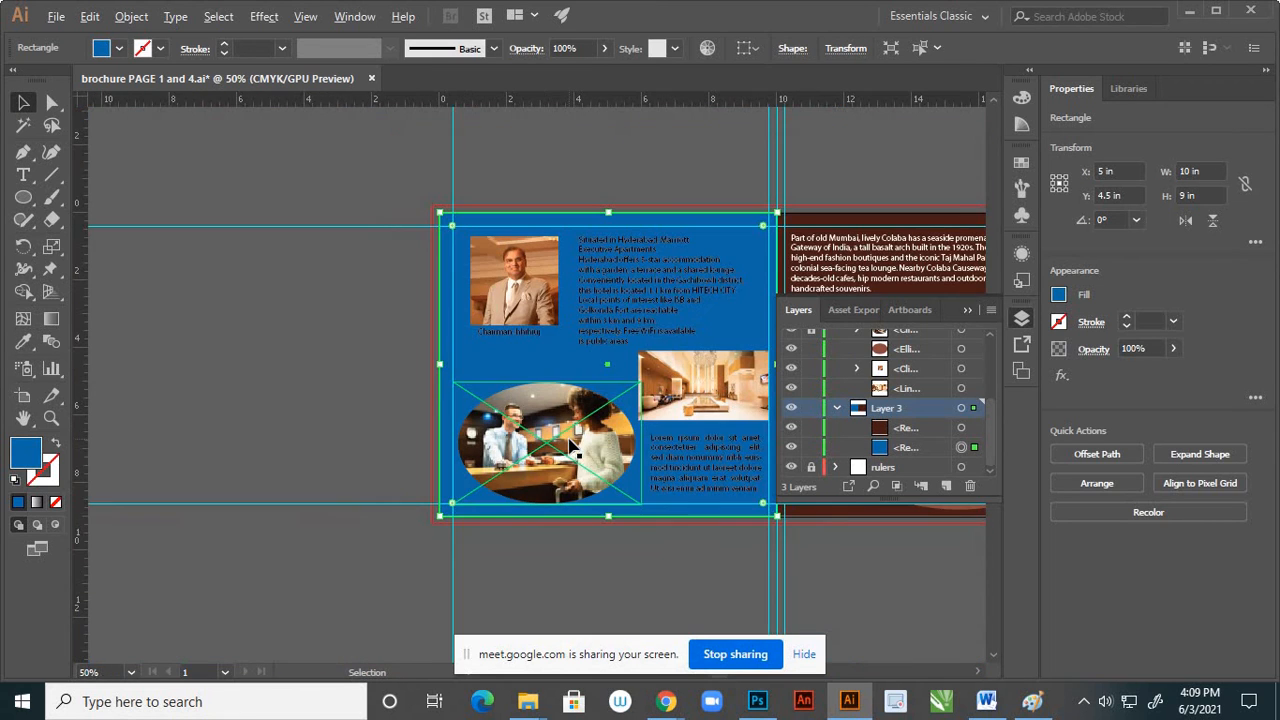
{"action": "left_click", "coordinate": [225, 366]}
{"action": "scroll", "coordinate": [312, 465], "scroll_direction": "down", "scroll_amount": 2}
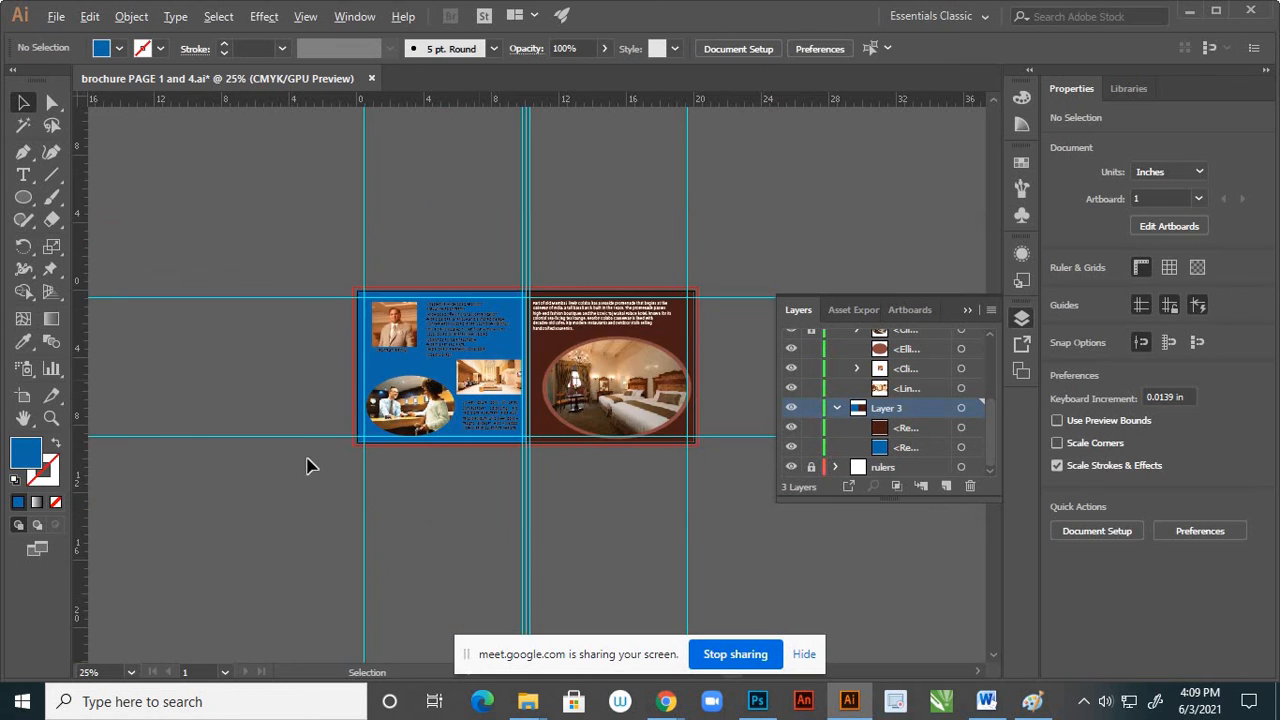
Recolour the Hyderabad hotel description with a light cream sampled from the lobby photo
{"action": "scroll", "coordinate": [443, 352], "scroll_direction": "up", "scroll_amount": 2}
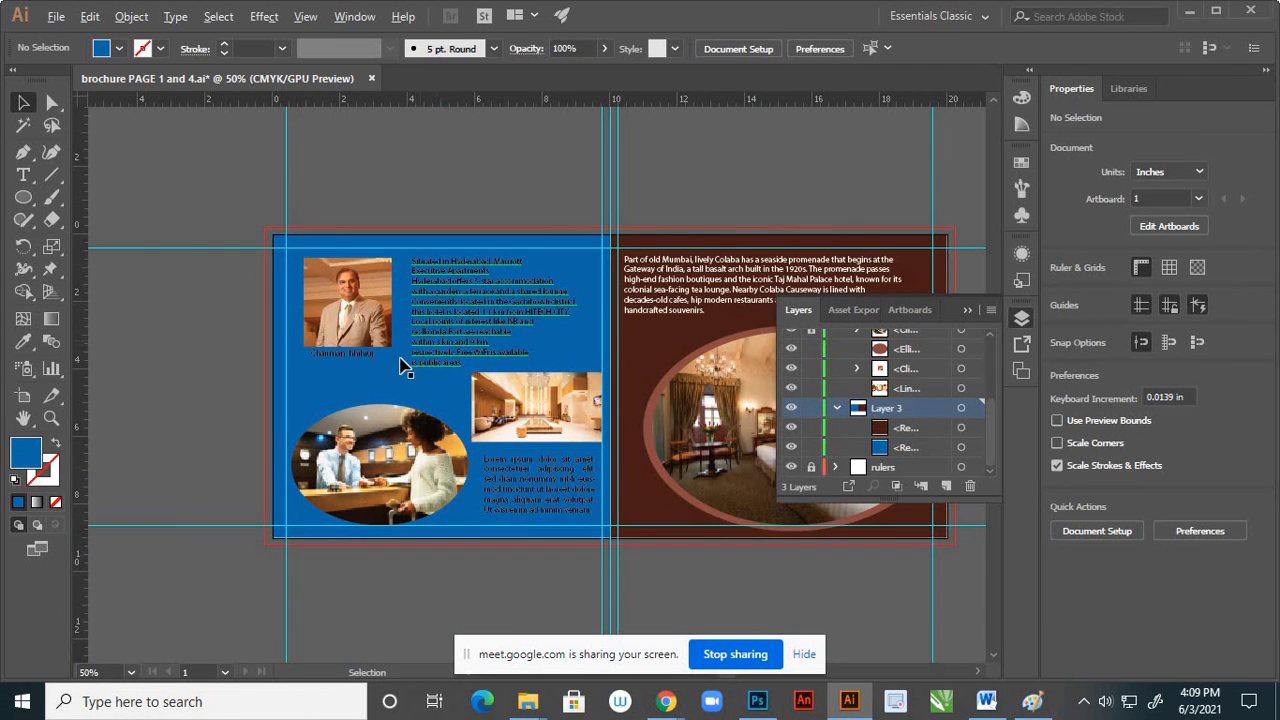
{"action": "scroll", "coordinate": [410, 360], "scroll_direction": "up", "scroll_amount": 1}
{"action": "left_click", "coordinate": [452, 330]}
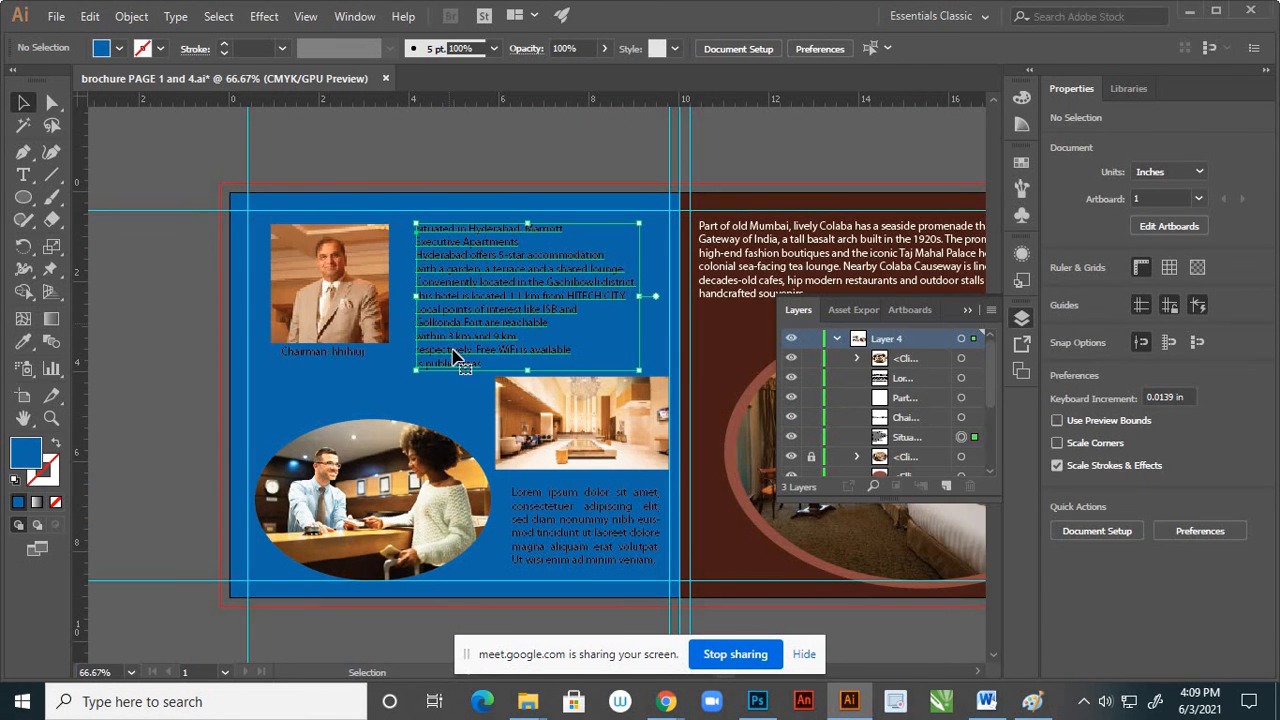
{"action": "scroll", "coordinate": [573, 413], "scroll_direction": "up", "scroll_amount": 2}
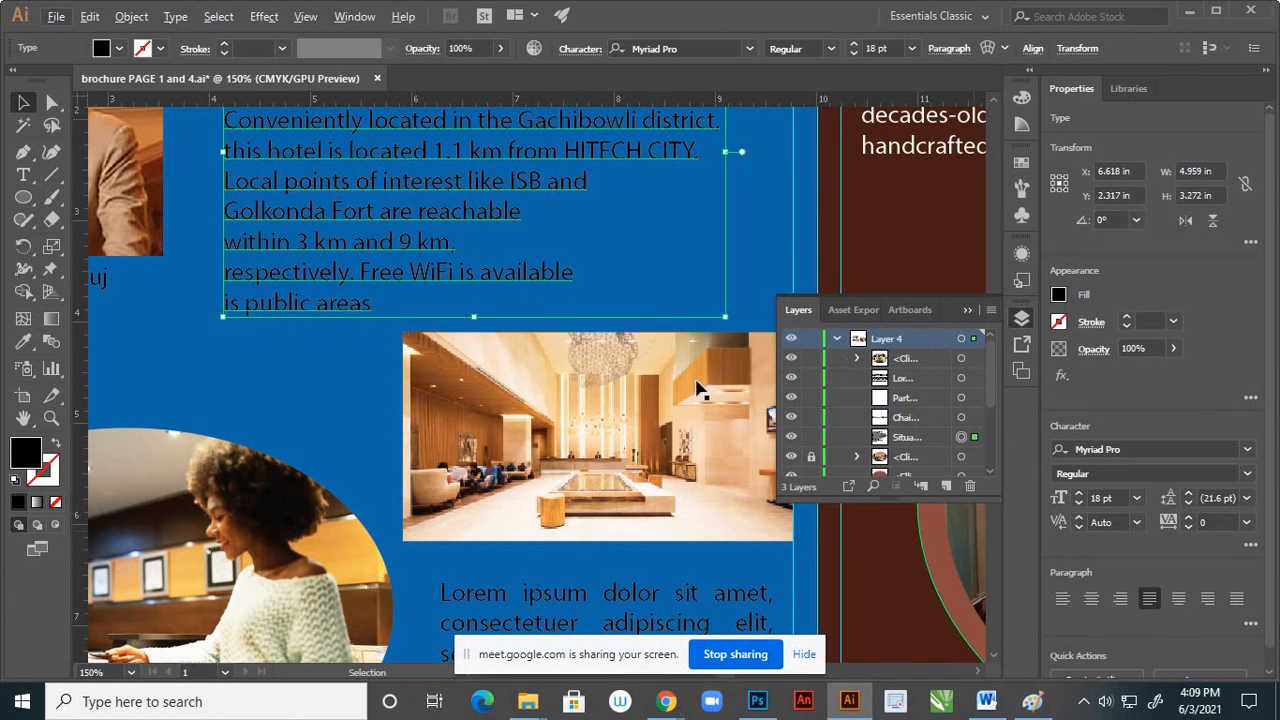
{"action": "key", "text": "i"}
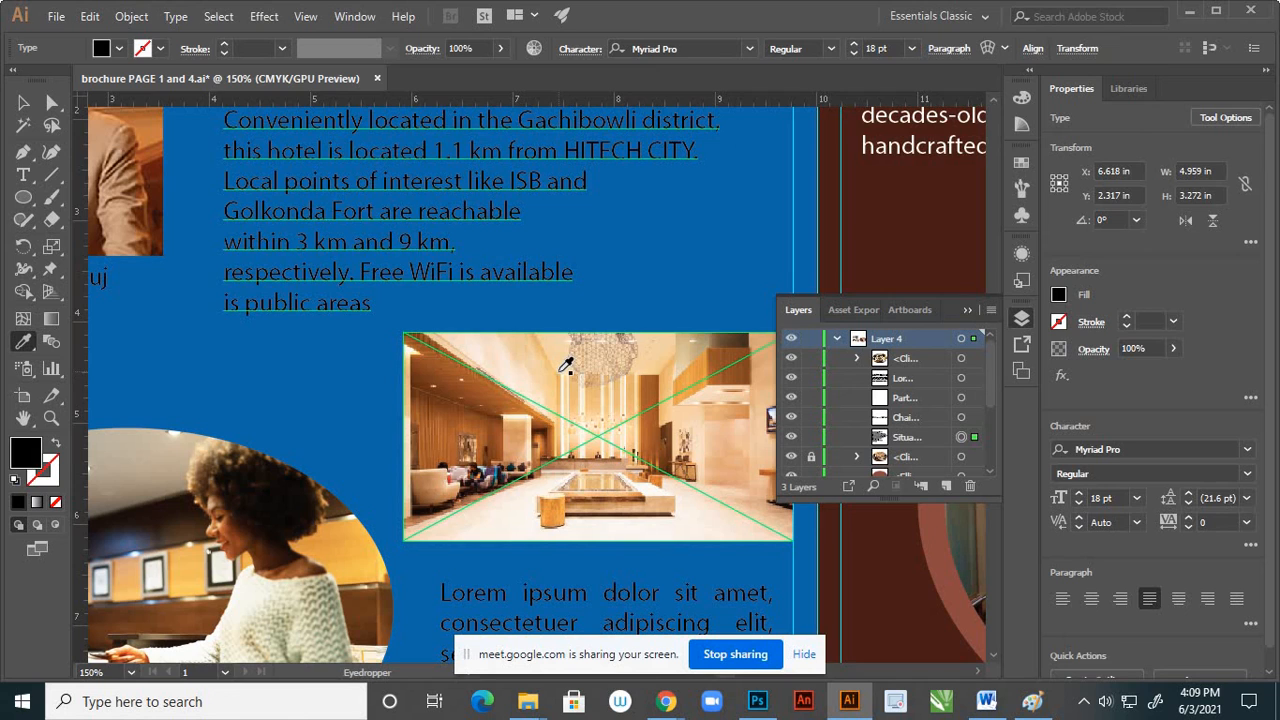
{"action": "left_click", "coordinate": [561, 370]}
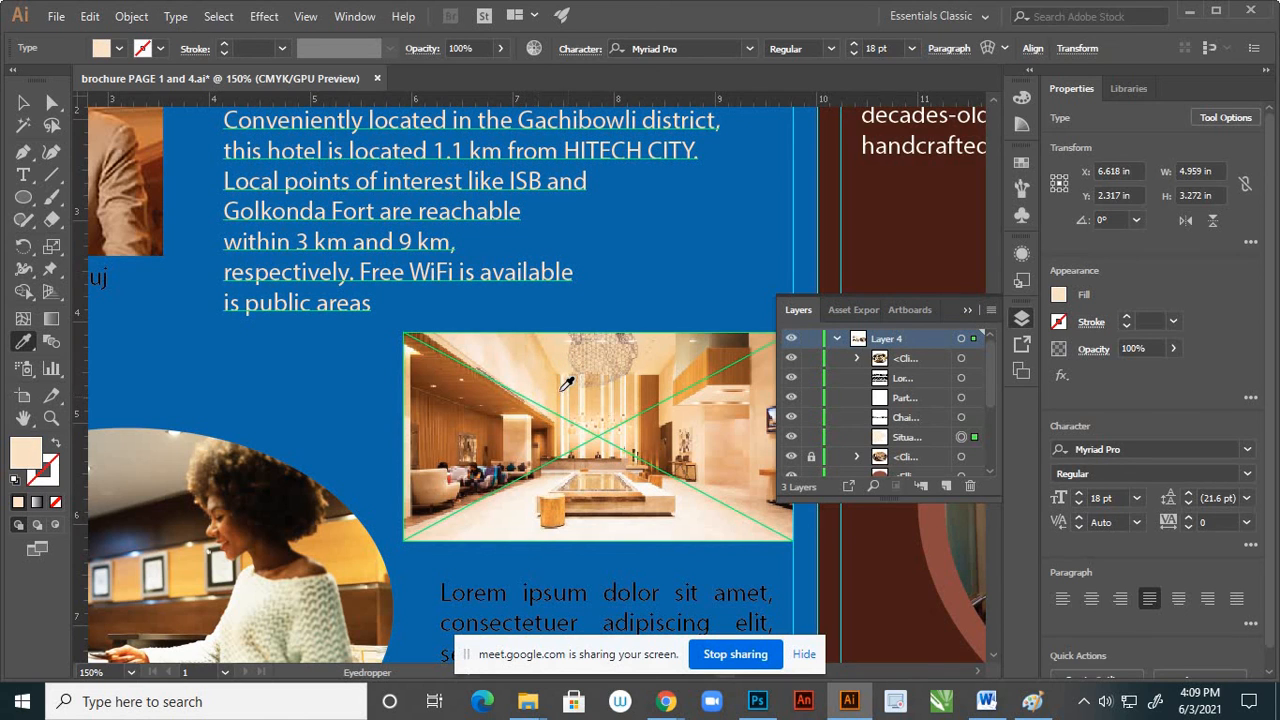
Recolour the Lorem ipsum paragraph below the lobby photo with a light cream sampled from that photo and deselect it
{"action": "key", "text": "v"}
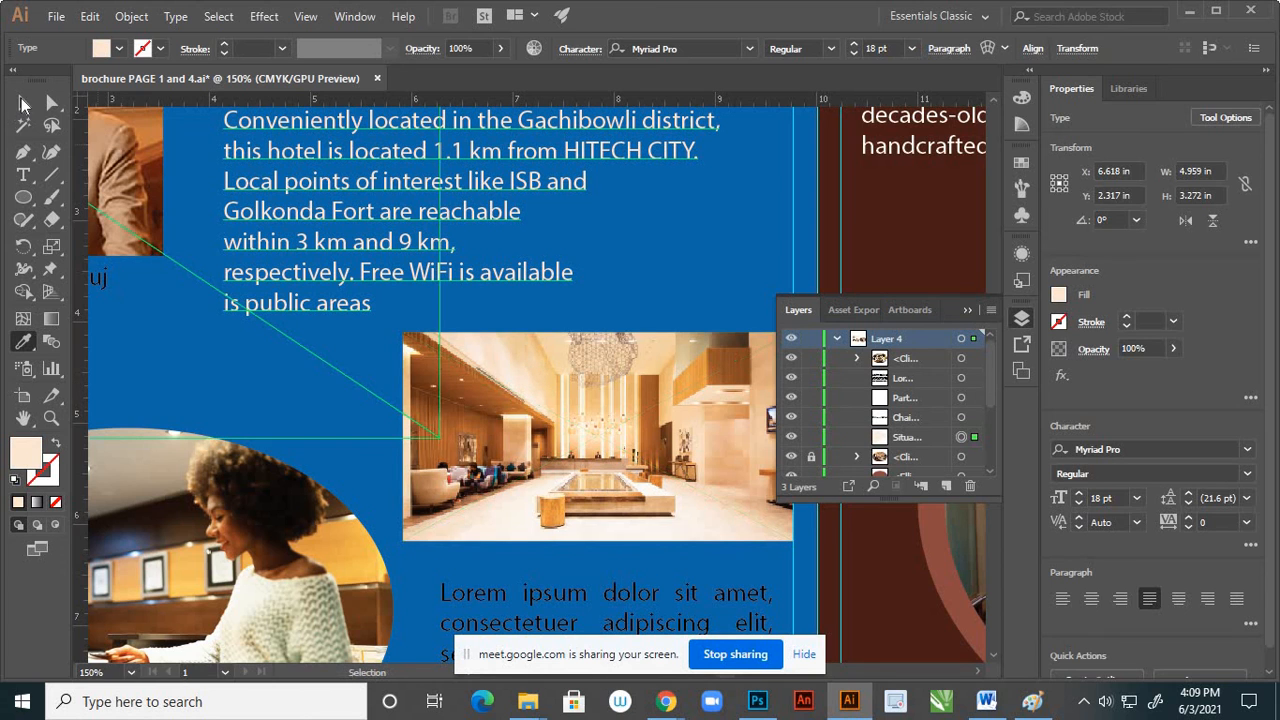
{"action": "left_click", "coordinate": [365, 400]}
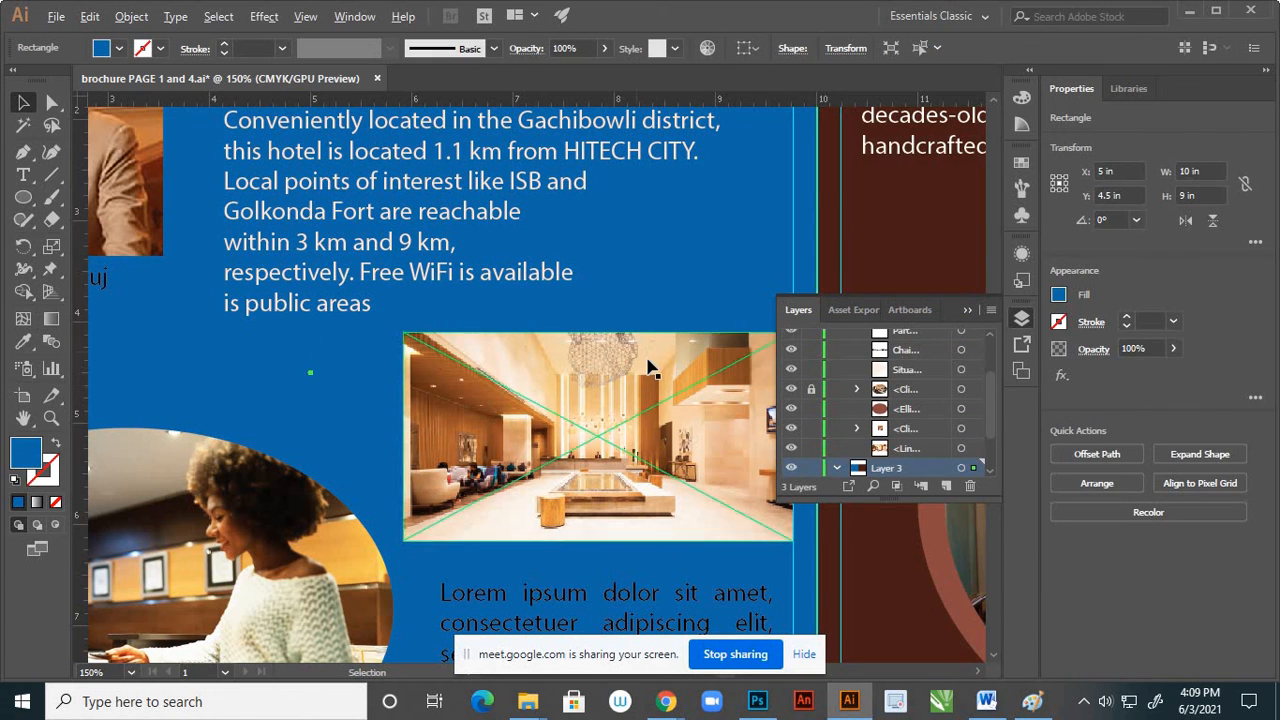
{"action": "scroll", "coordinate": [646, 360], "scroll_direction": "down", "scroll_amount": 2}
{"action": "scroll", "coordinate": [597, 507], "scroll_direction": "up", "scroll_amount": 2}
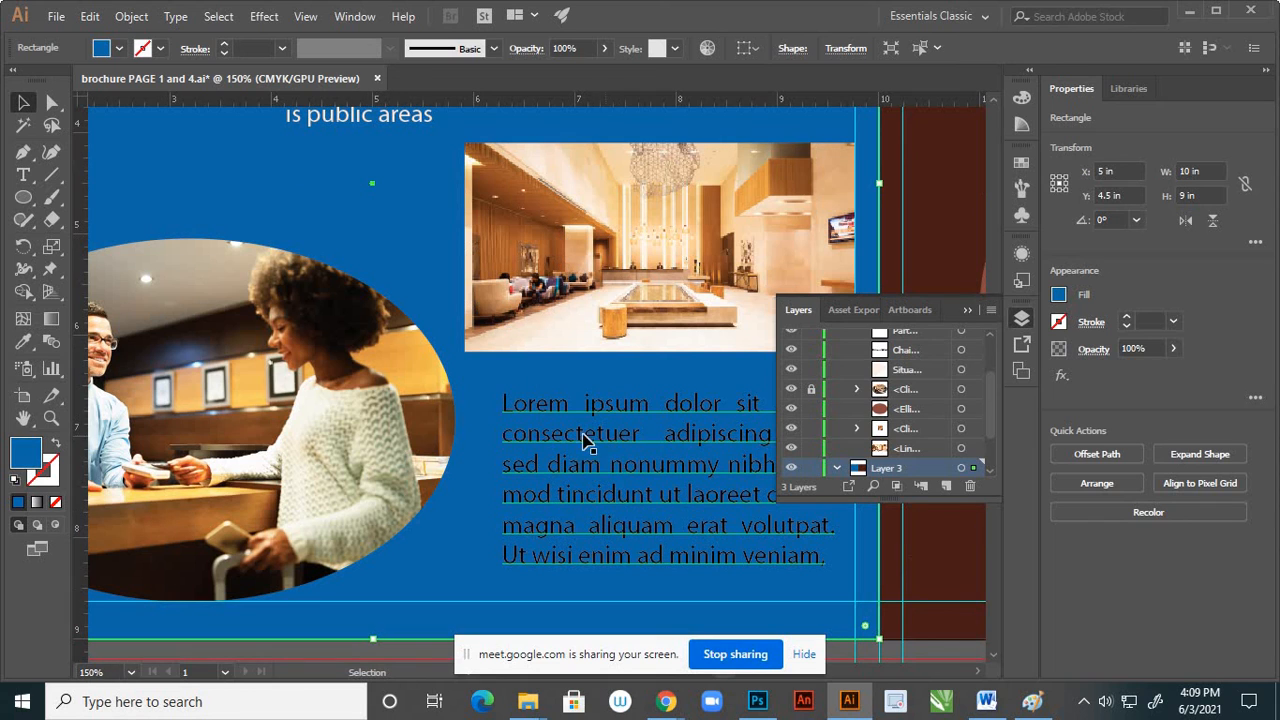
{"action": "left_click", "coordinate": [605, 437]}
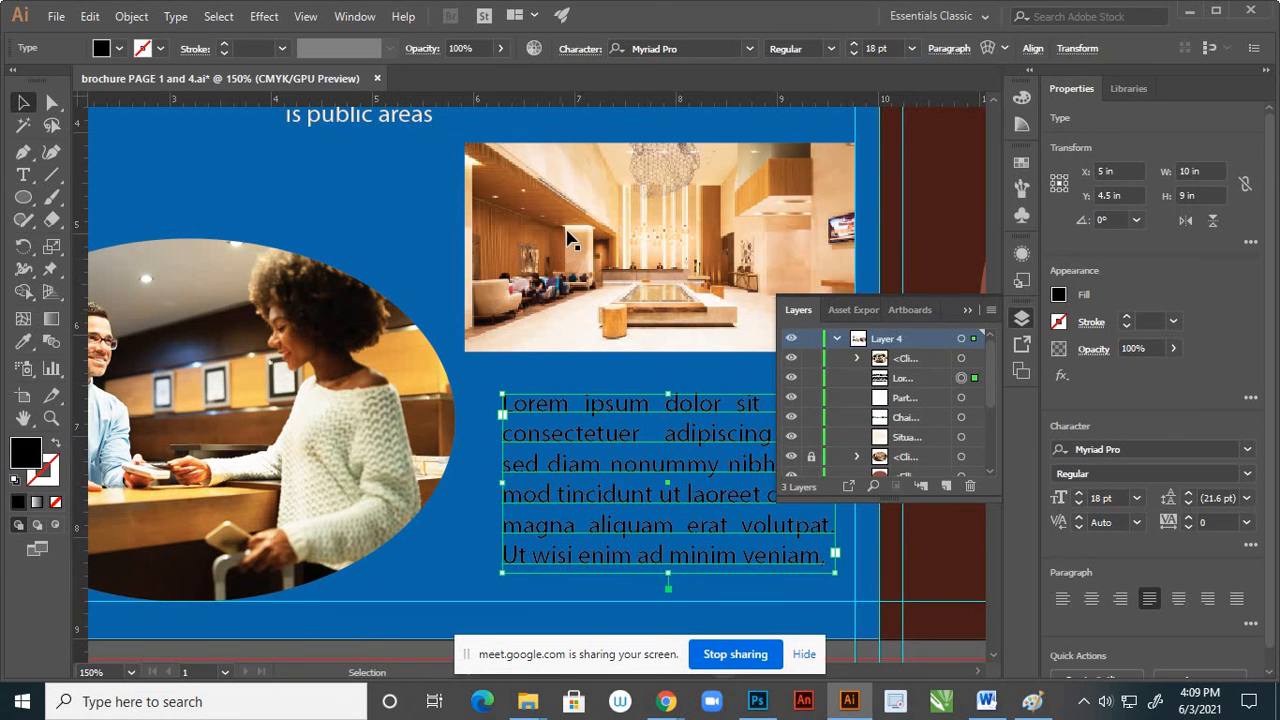
{"action": "key", "text": "i"}
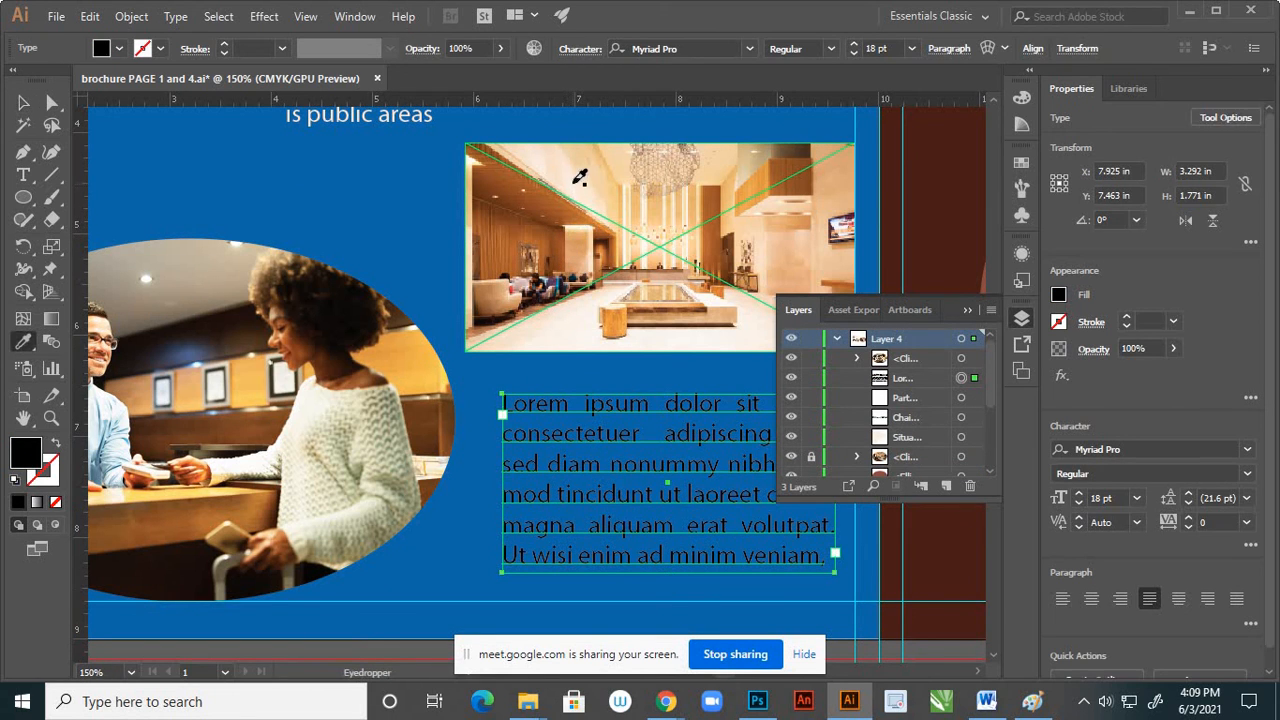
{"action": "left_click", "coordinate": [575, 182]}
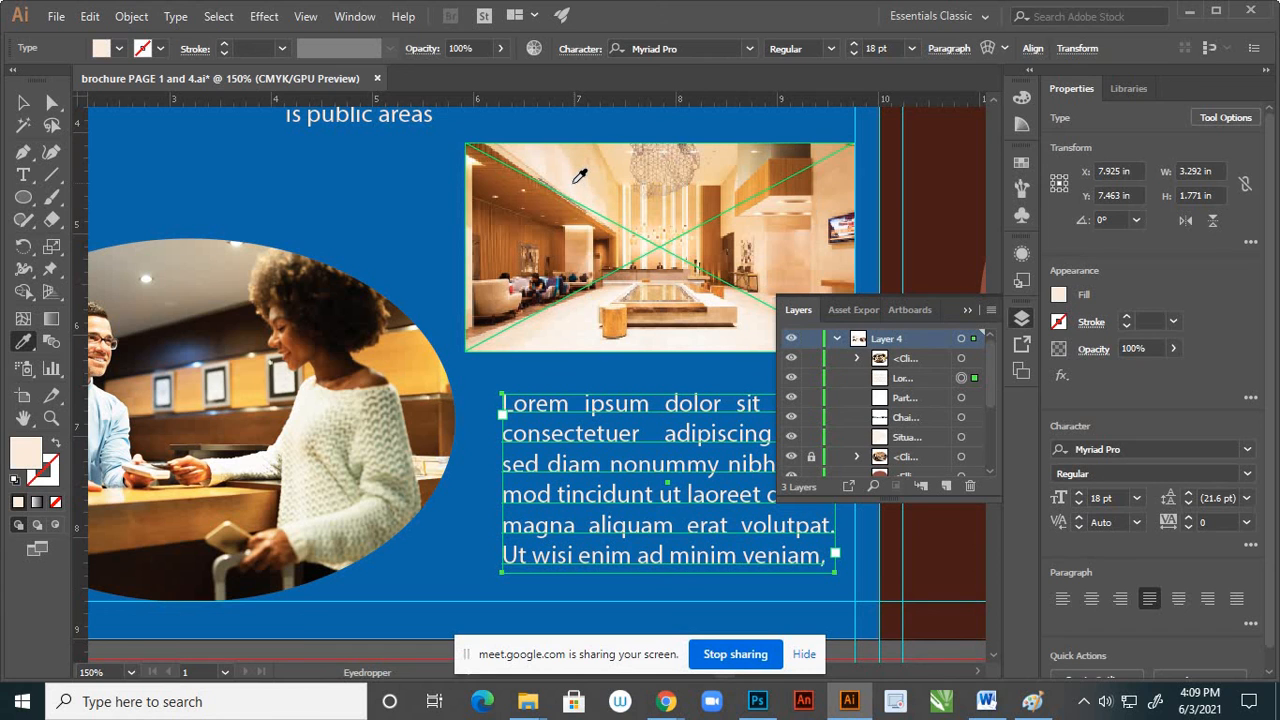
{"action": "left_click", "coordinate": [24, 103]}
{"action": "key", "text": "ctrl+minus"}
{"action": "key", "text": "ctrl+minus"}
{"action": "key", "text": "ctrl+minus"}
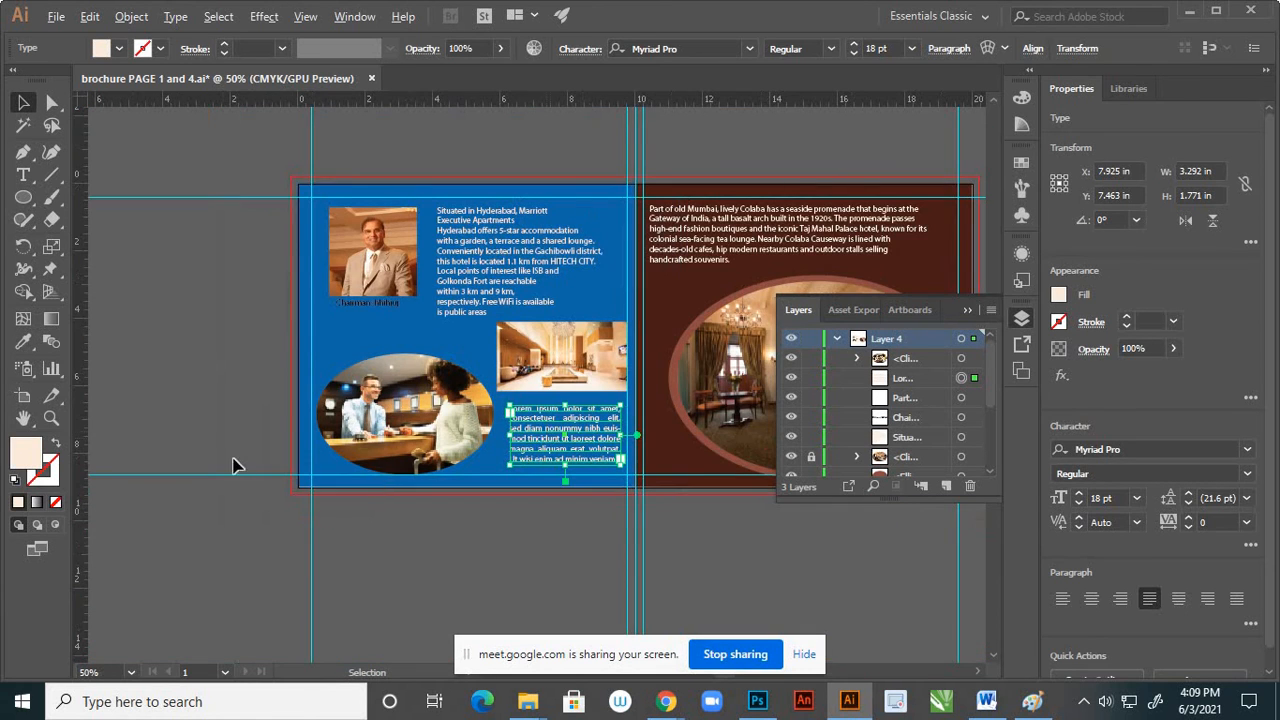
{"action": "left_click", "coordinate": [286, 397]}
Set the chairman caption to 24 pt and centre it just below the portrait, at about X 2.27 in, Y 3.57 in
{"action": "scroll", "coordinate": [343, 316], "scroll_direction": "up", "scroll_amount": 2}
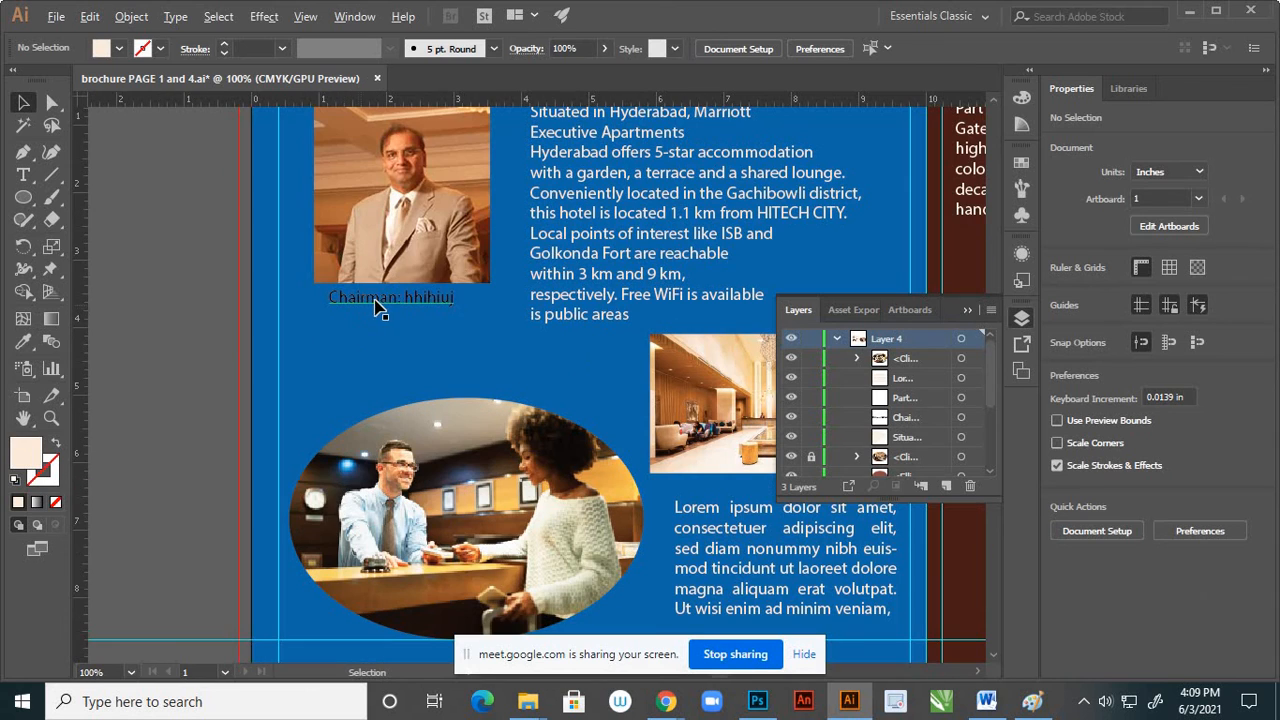
{"action": "left_click", "coordinate": [440, 300]}
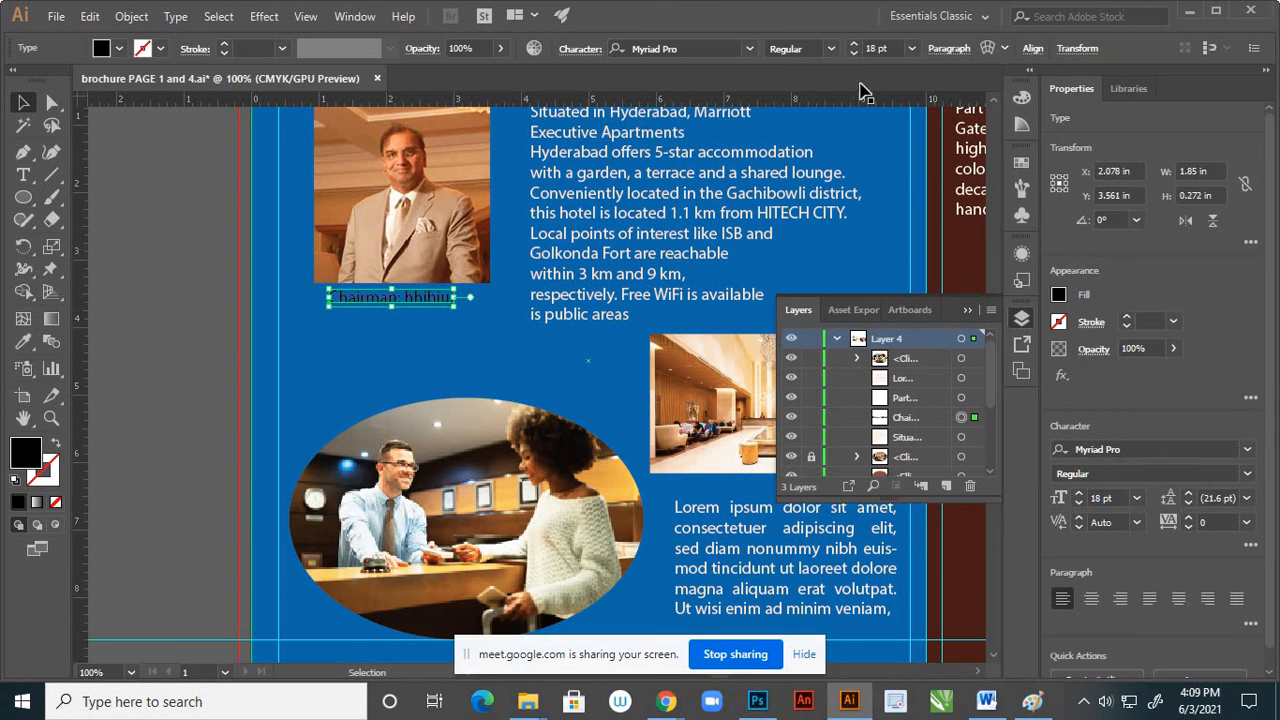
{"action": "left_click", "coordinate": [911, 48]}
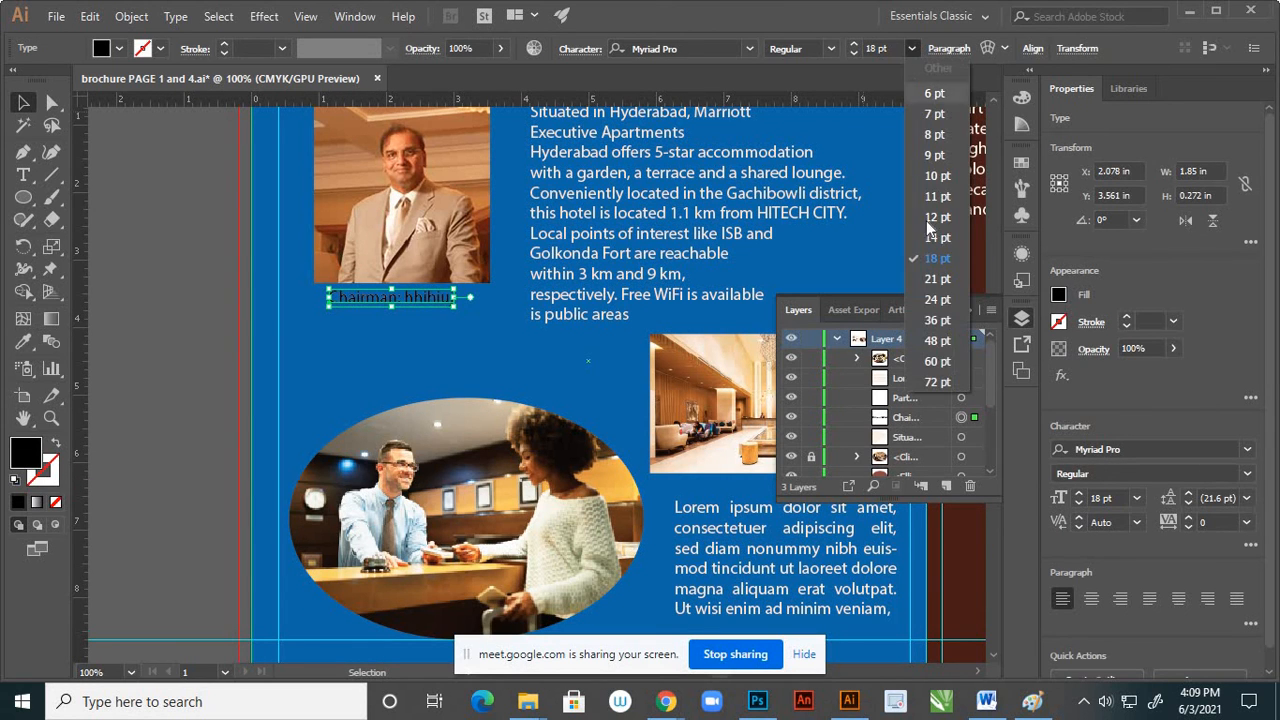
{"action": "left_click", "coordinate": [937, 299]}
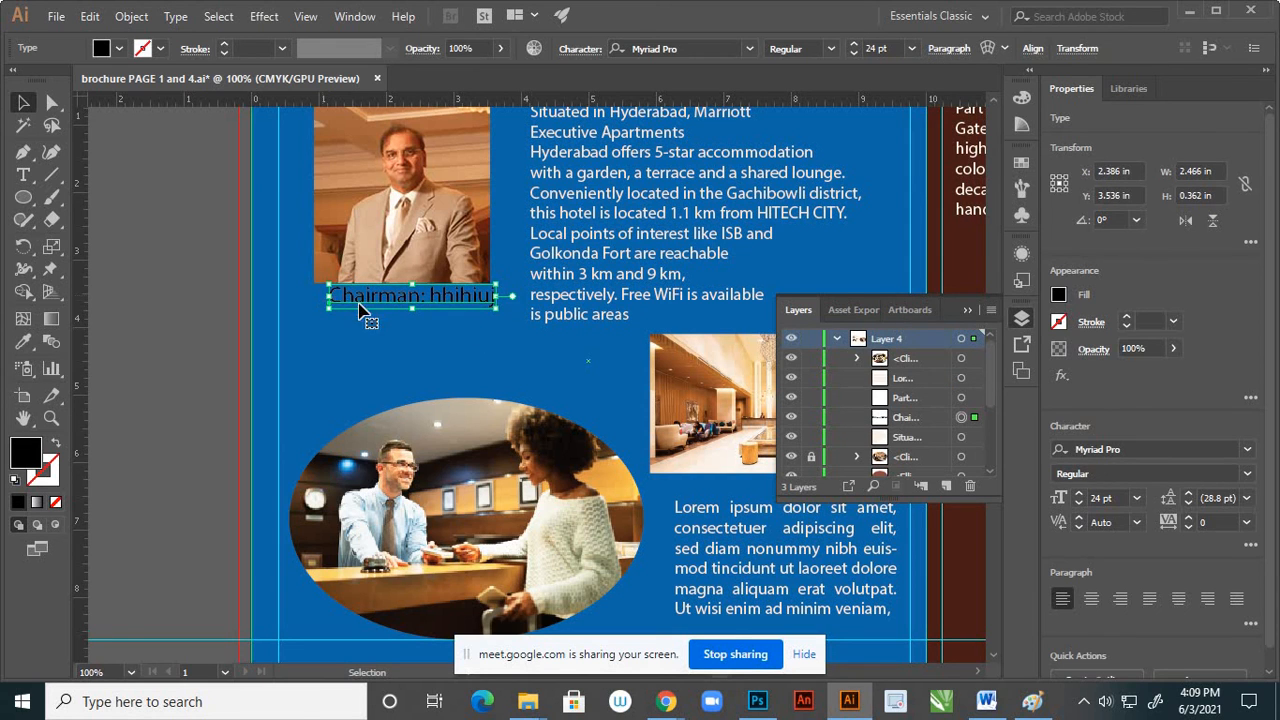
{"action": "scroll", "coordinate": [370, 313], "scroll_direction": "up", "scroll_amount": 2}
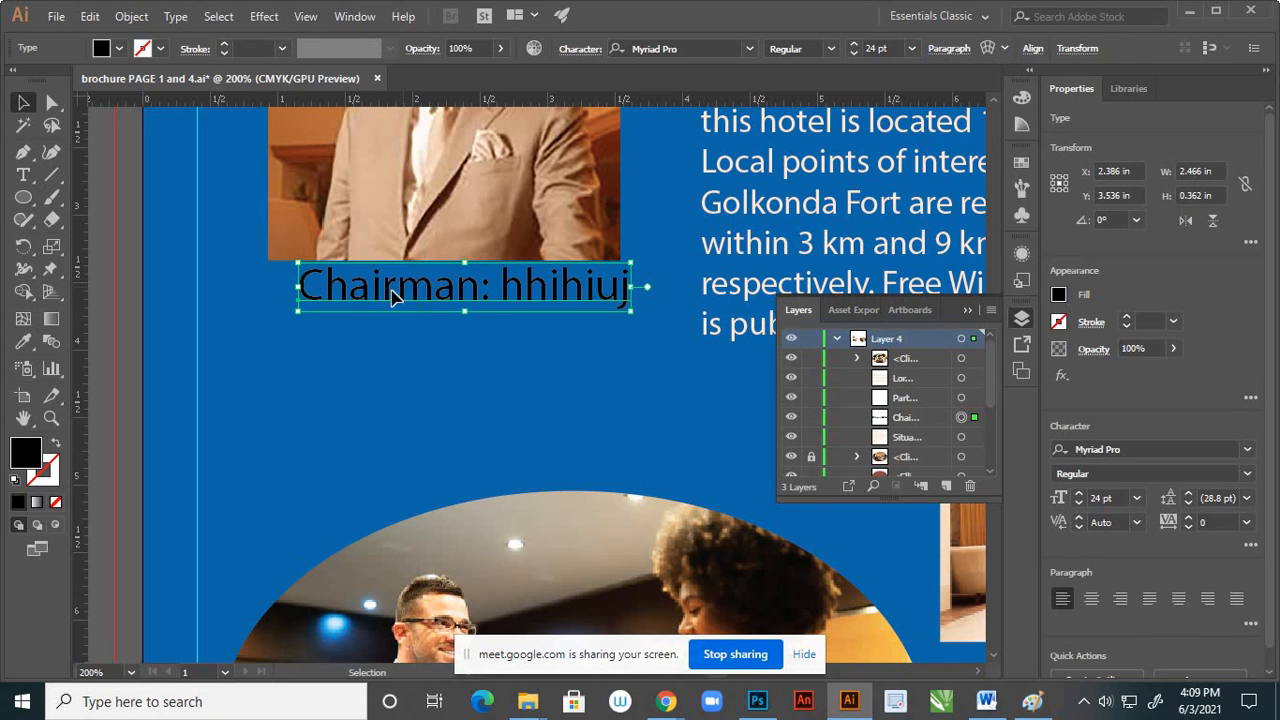
{"action": "left_click_drag", "start_coordinate": [406, 295], "coordinate": [390, 300]}
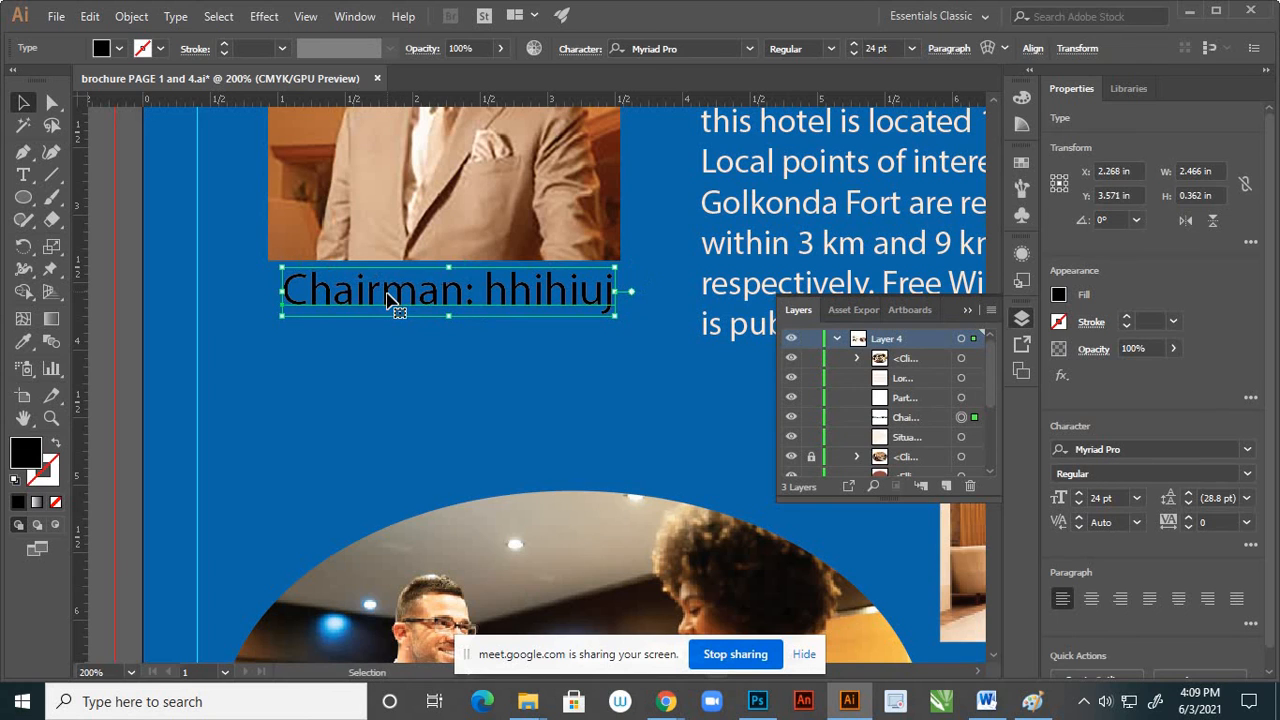
{"action": "left_click", "coordinate": [264, 387]}
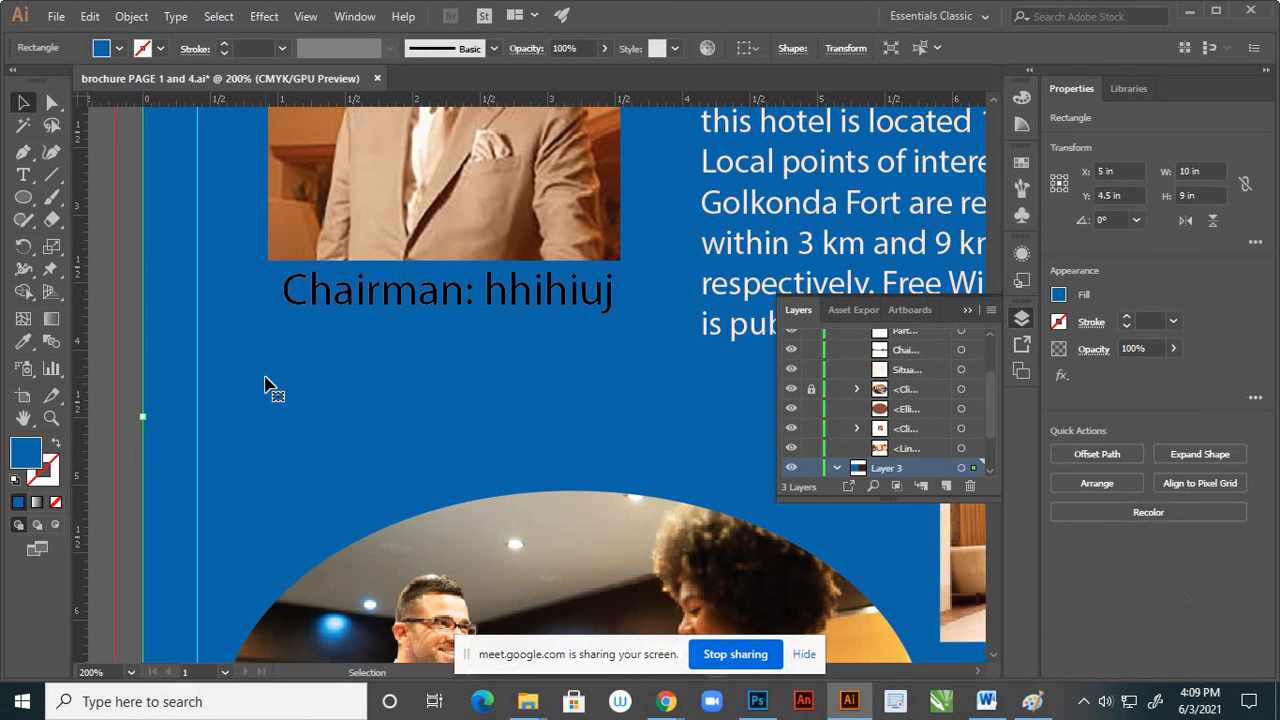
Try recolouring the chairman caption with the golden orange sampled from the wall panels in the reception desk photo
{"action": "left_click", "coordinate": [530, 305]}
{"action": "key", "text": "ctrl+minus"}
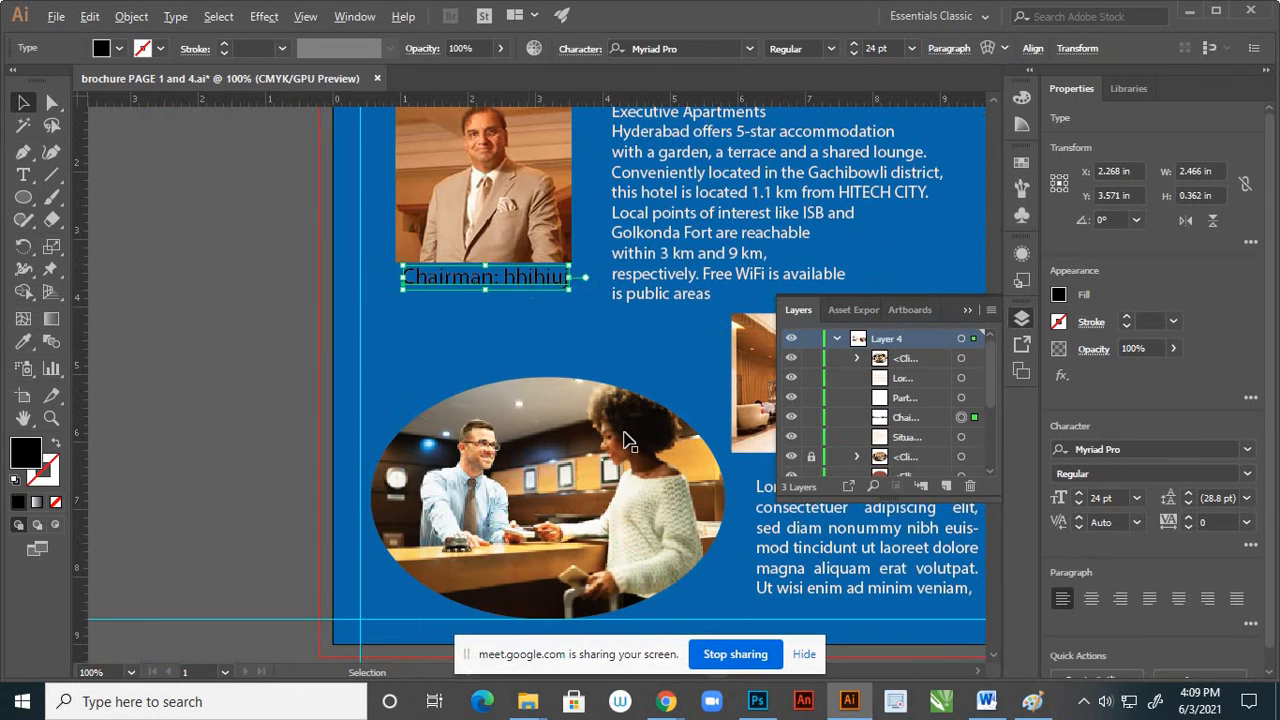
{"action": "scroll", "coordinate": [703, 487], "scroll_direction": "up", "scroll_amount": 2}
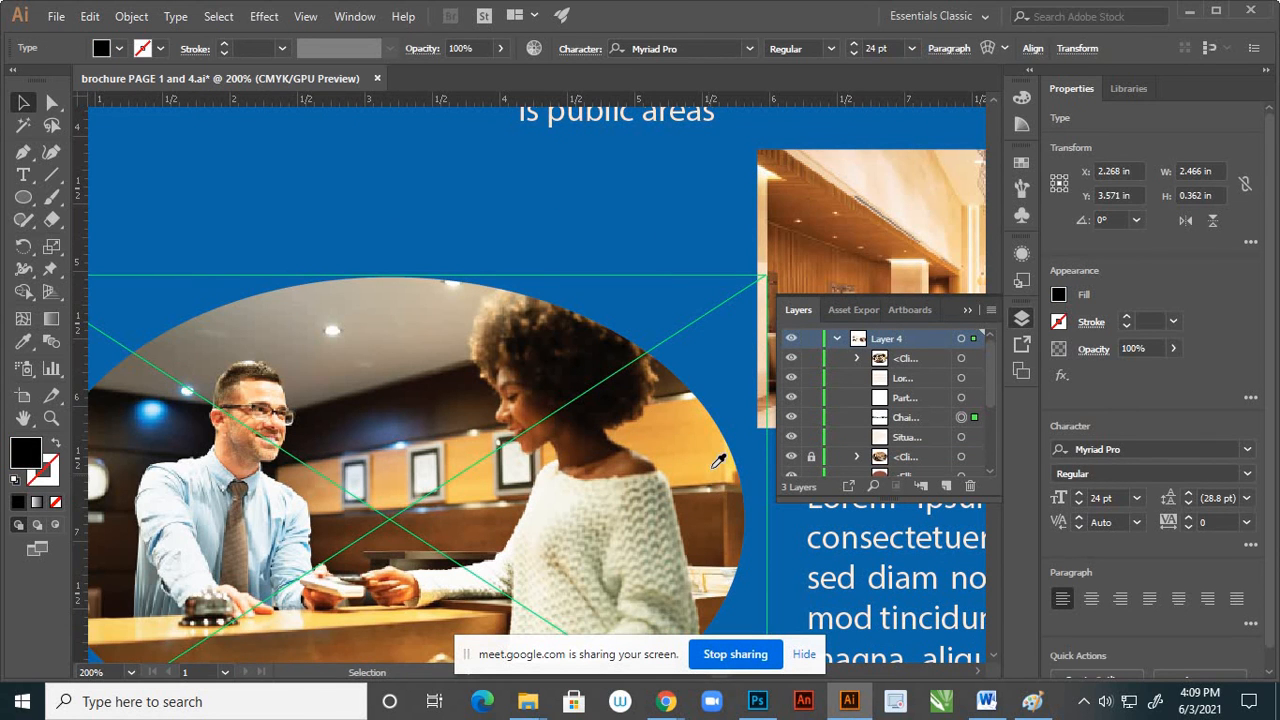
{"action": "key", "text": "i"}
{"action": "left_click", "coordinate": [727, 450]}
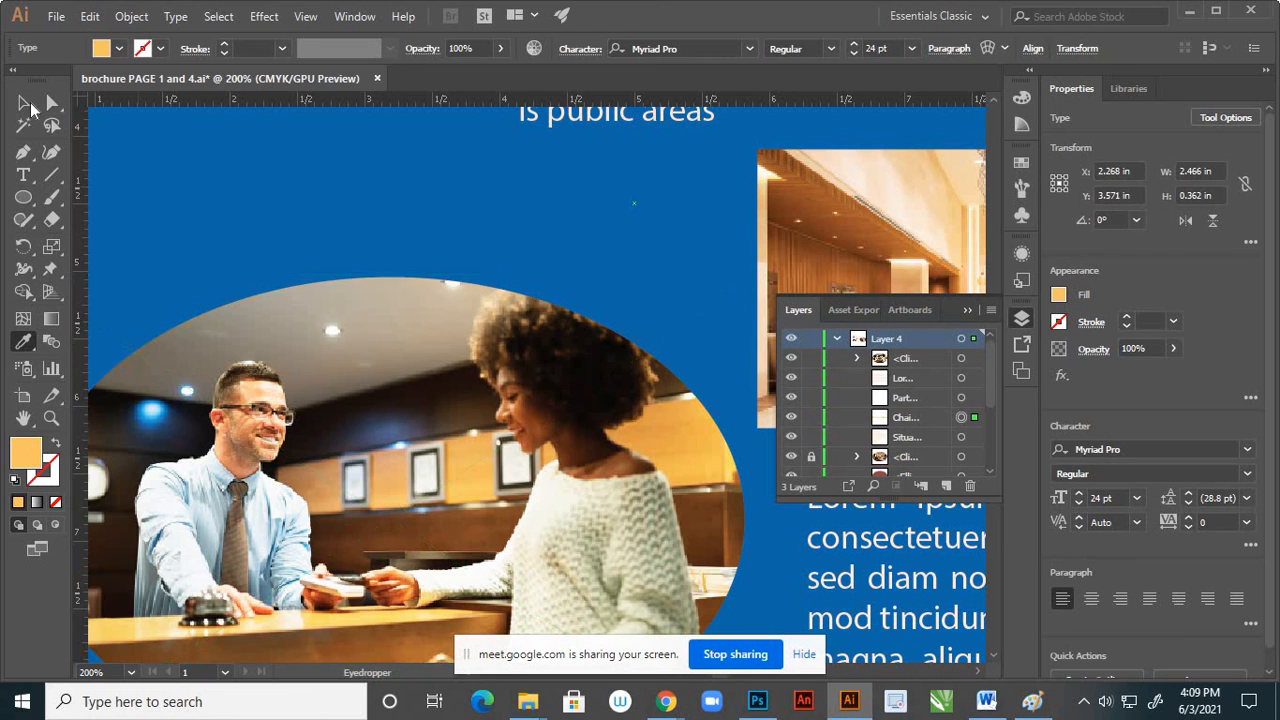
{"action": "key", "text": "v"}
{"action": "scroll", "coordinate": [440, 290], "scroll_direction": "down", "scroll_amount": 2}
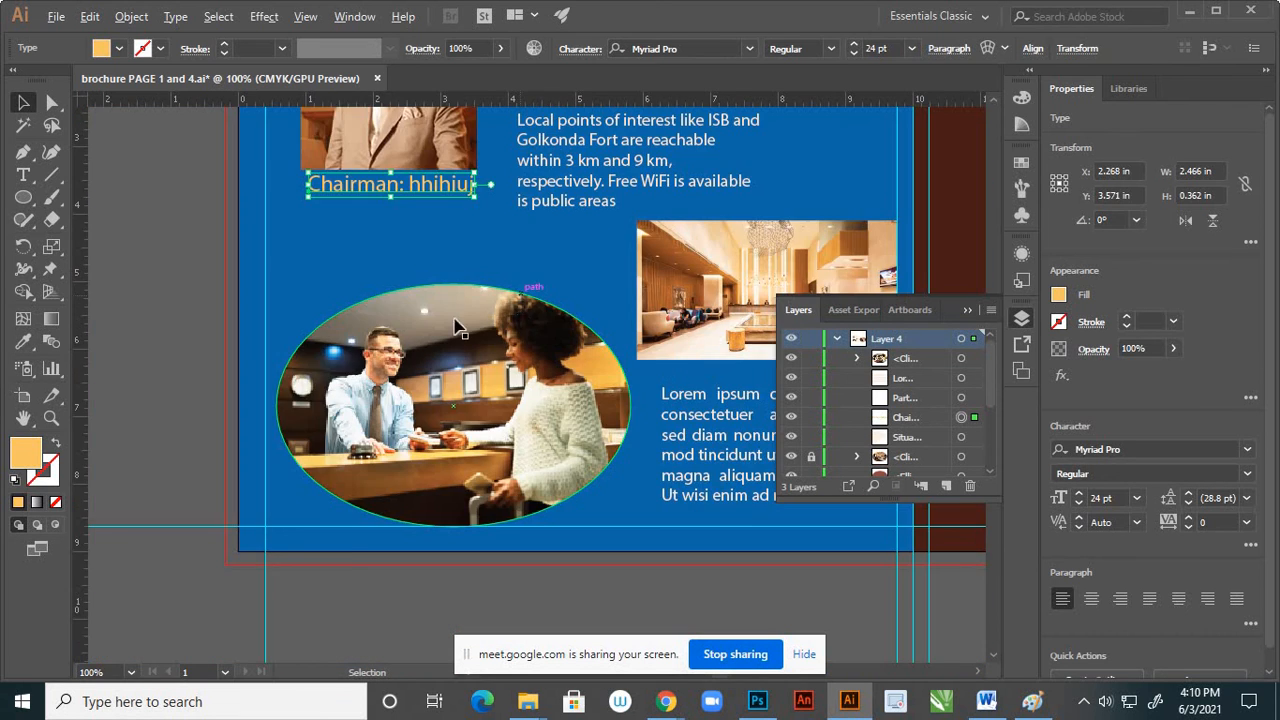
{"action": "scroll", "coordinate": [357, 323], "scroll_direction": "down", "scroll_amount": 1}
{"action": "left_click", "coordinate": [229, 472]}
{"action": "scroll", "coordinate": [425, 424], "scroll_direction": "down", "scroll_amount": 1}
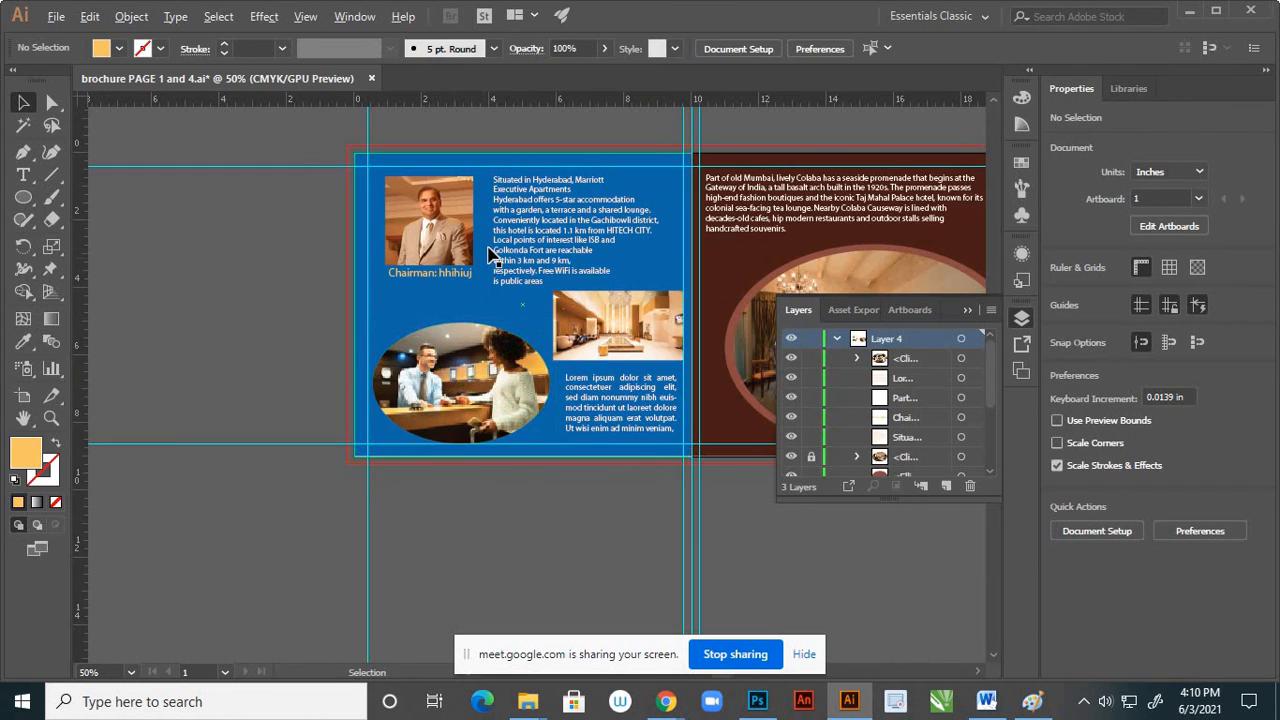
Recolour the chairman caption with a light cream sampled from the lobby photo and deselect it
{"action": "scroll", "coordinate": [491, 256], "scroll_direction": "up", "scroll_amount": 2}
{"action": "left_click", "coordinate": [448, 310]}
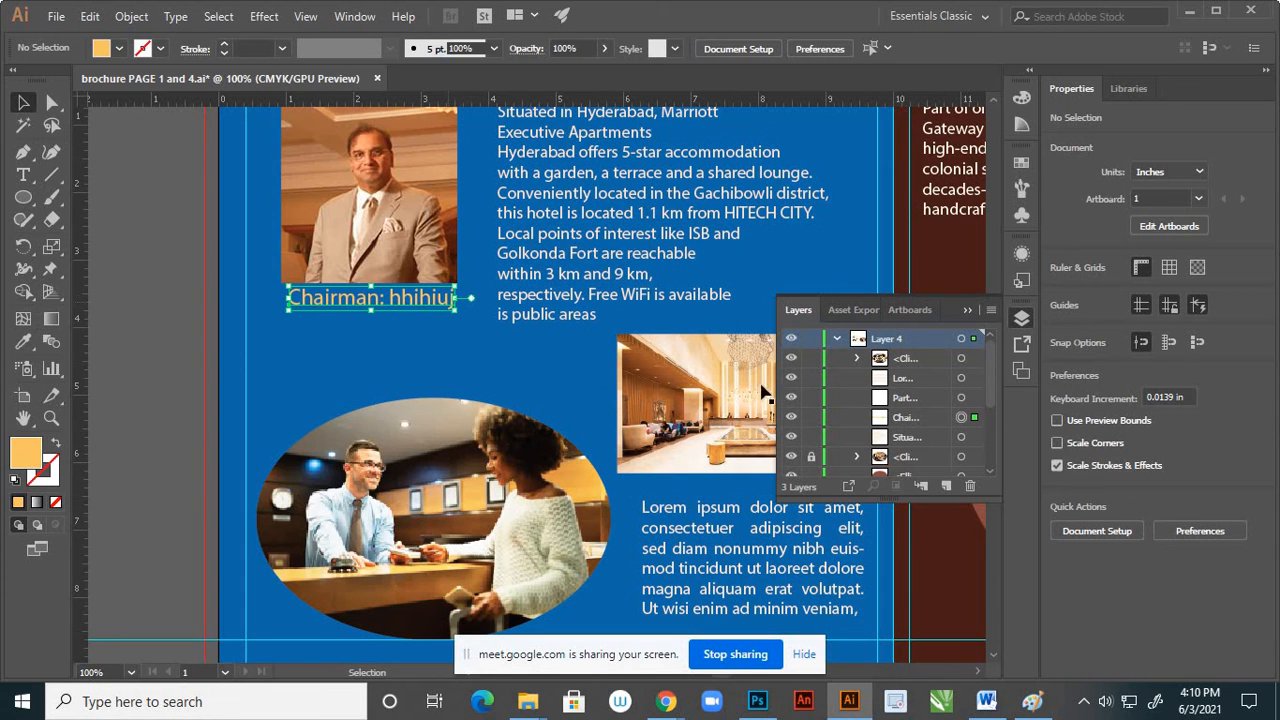
{"action": "scroll", "coordinate": [712, 354], "scroll_direction": "up", "scroll_amount": 2}
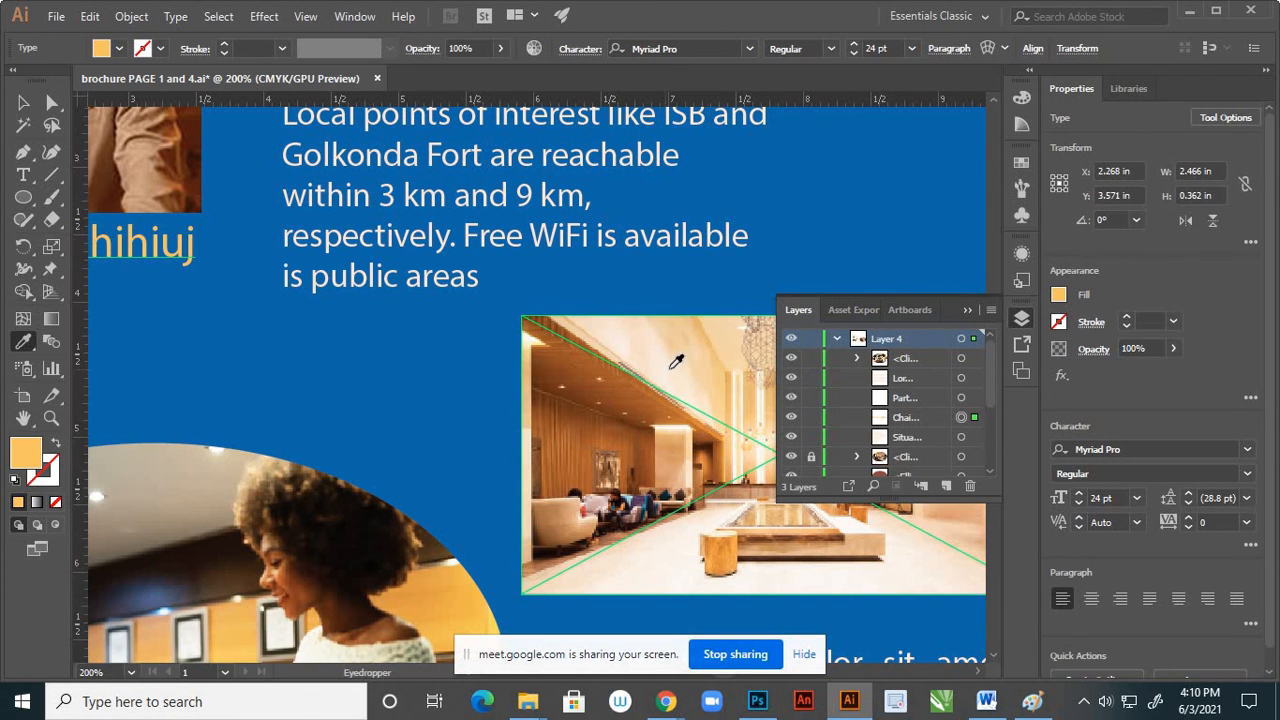
{"action": "left_click", "coordinate": [670, 364]}
{"action": "left_click", "coordinate": [23, 102]}
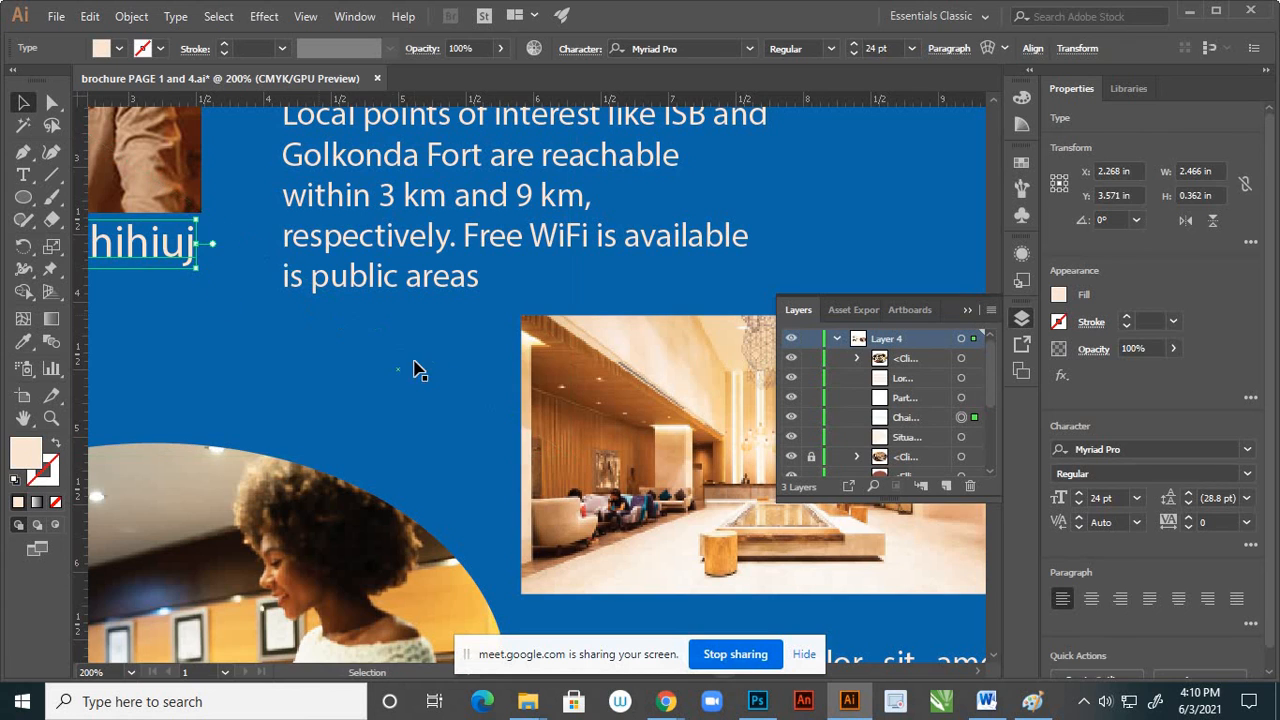
{"action": "scroll", "coordinate": [443, 354], "scroll_direction": "down", "scroll_amount": 5}
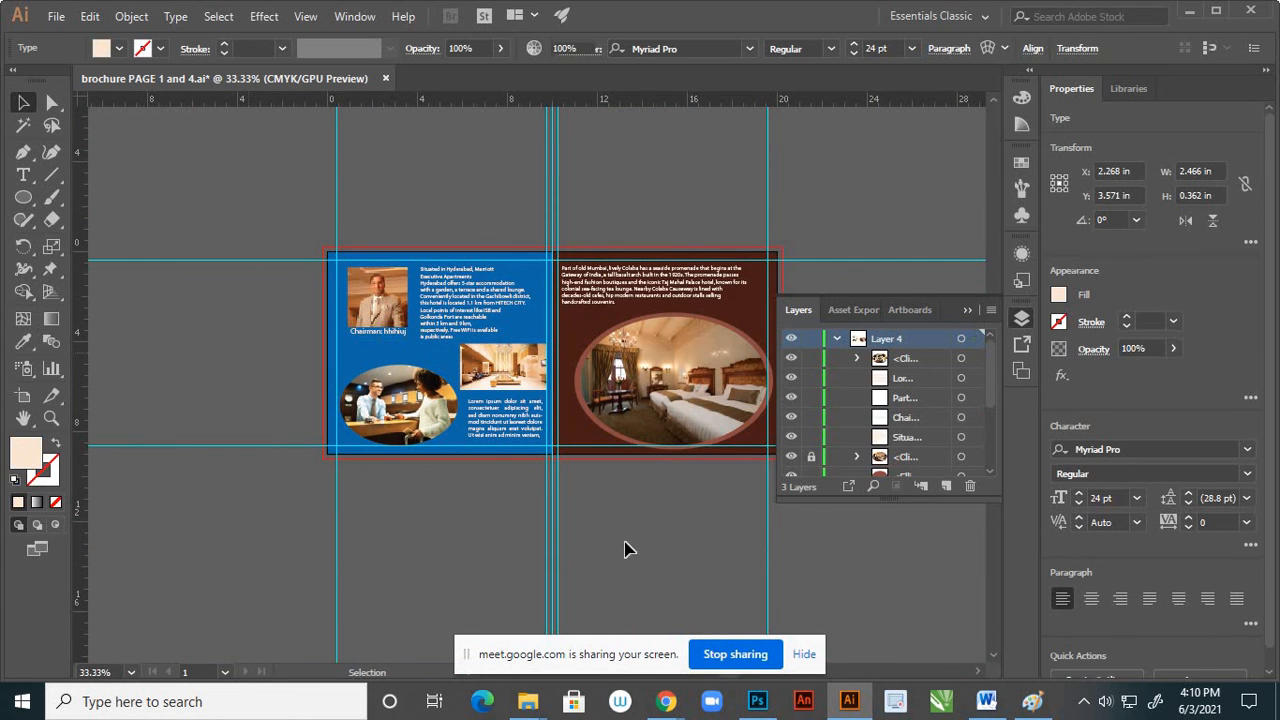
{"action": "left_click", "coordinate": [590, 463]}
{"action": "scroll", "coordinate": [588, 466], "scroll_direction": "down", "scroll_amount": 1}
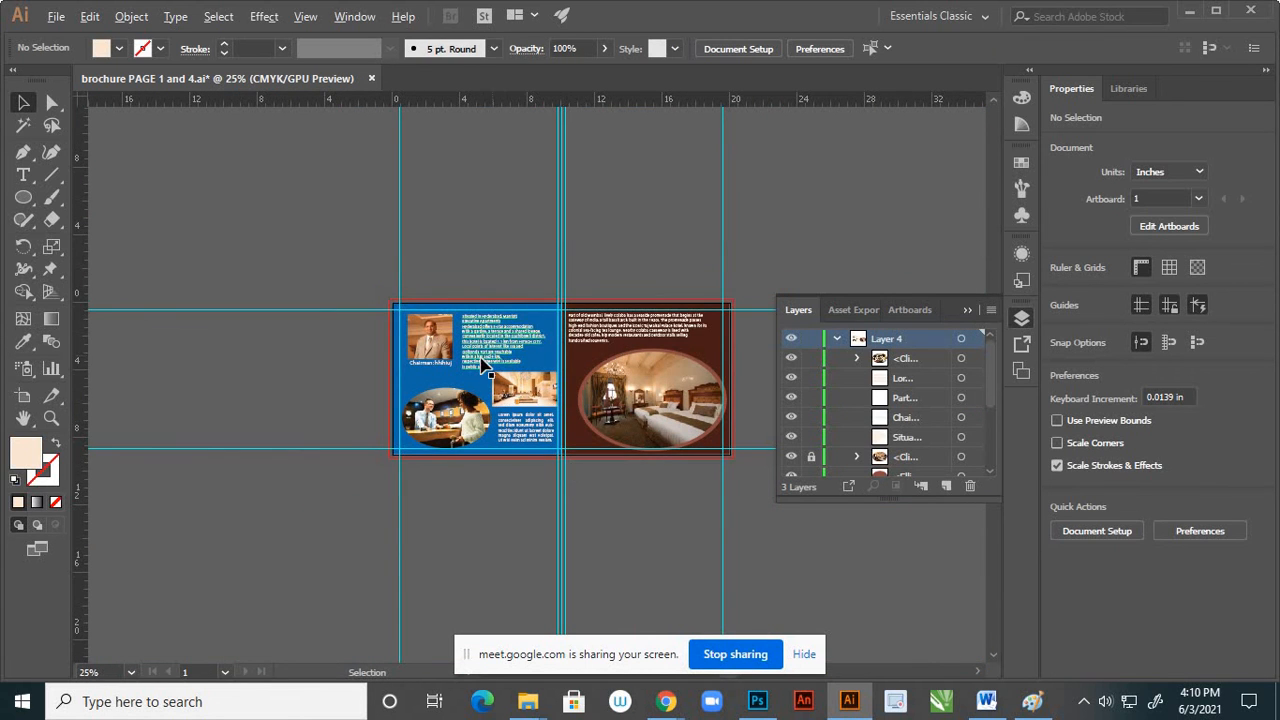
{"action": "scroll", "coordinate": [500, 362], "scroll_direction": "down", "scroll_amount": 1}
{"action": "scroll", "coordinate": [670, 391], "scroll_direction": "up", "scroll_amount": 2}
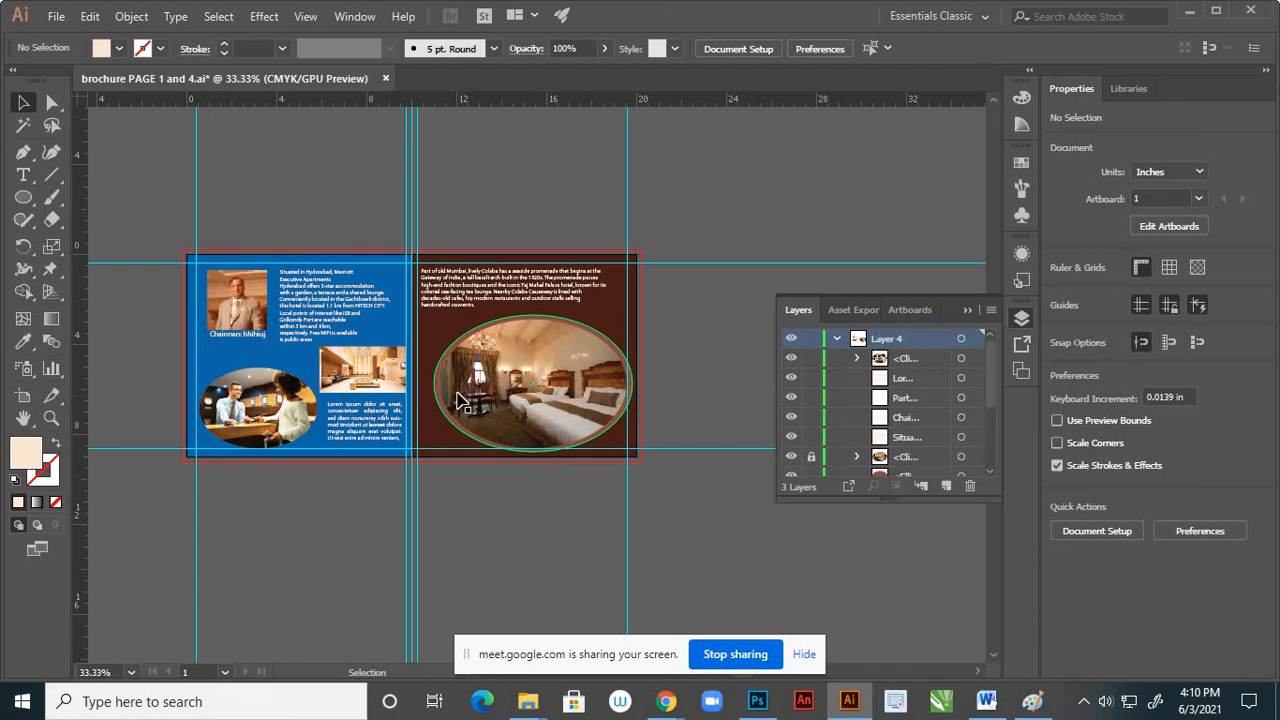
{"action": "scroll", "coordinate": [452, 390], "scroll_direction": "up", "scroll_amount": 1}
{"action": "left_click", "coordinate": [431, 302]}
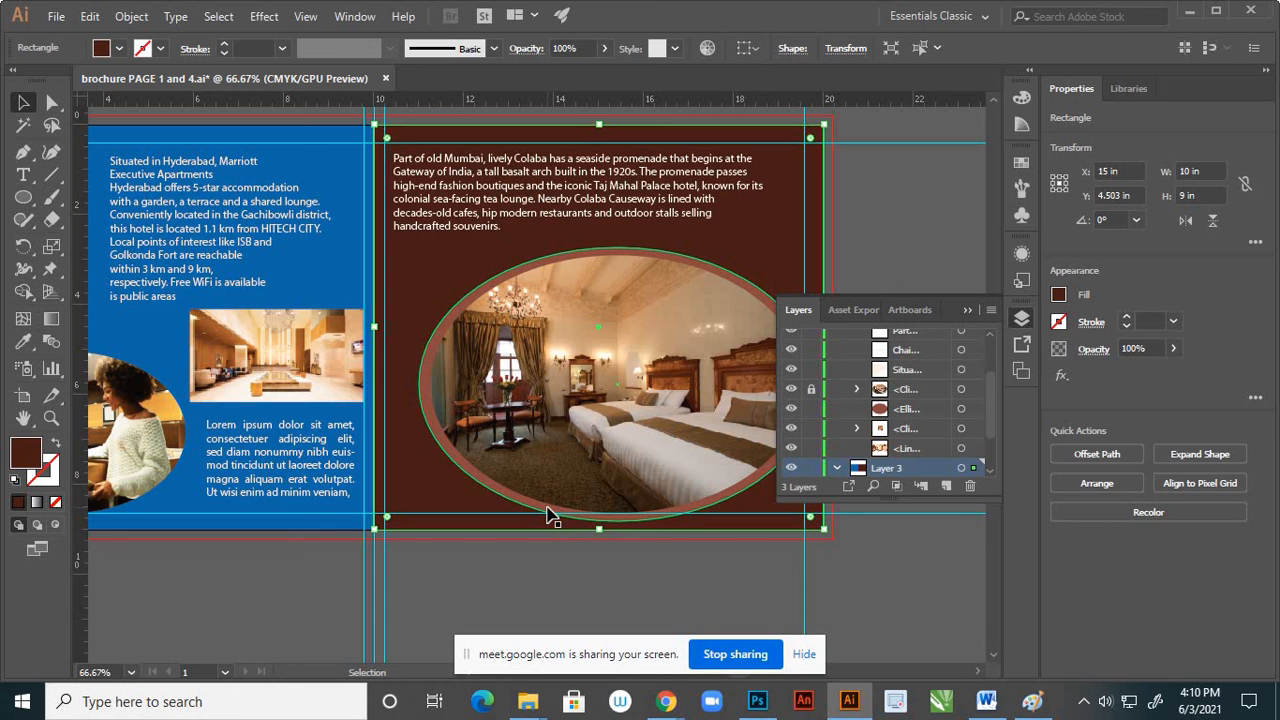
{"action": "scroll", "coordinate": [566, 486], "scroll_direction": "down", "scroll_amount": 1}
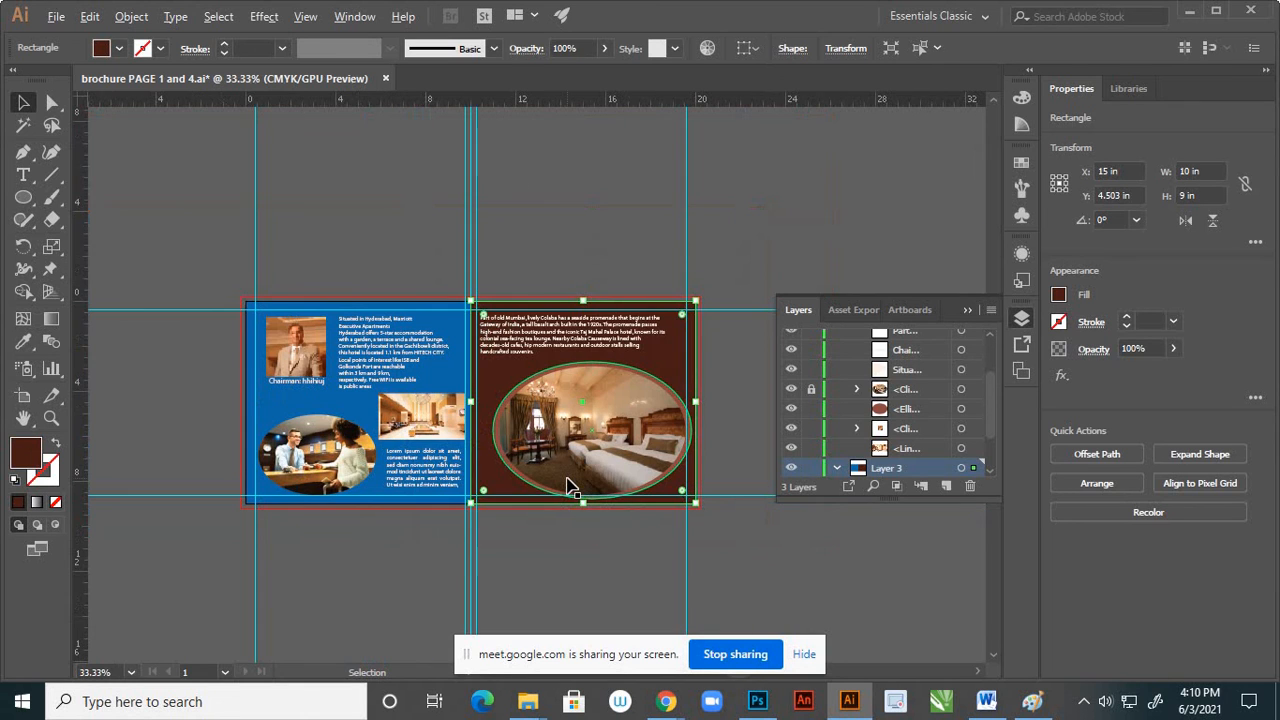
{"action": "left_click", "coordinate": [571, 551]}
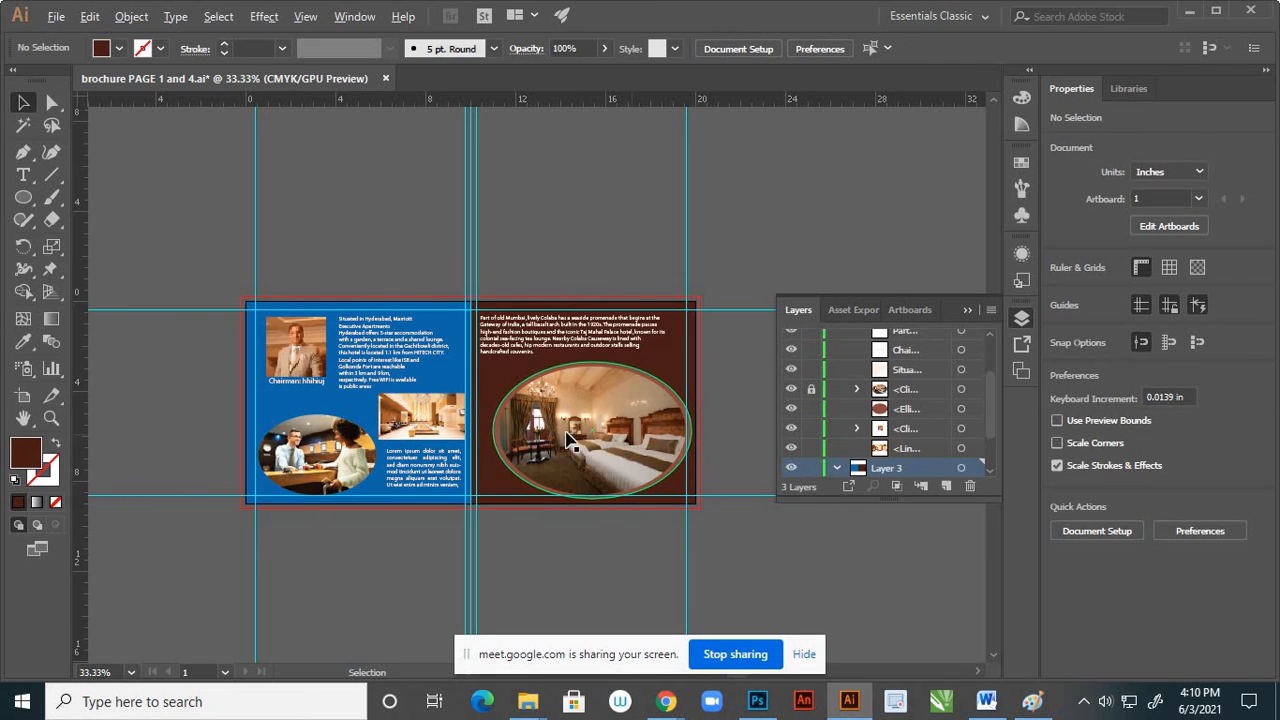
Fill the right page's background rectangle in Layer 3 with the pale grey-blue sampled from the tabletop in the bedroom photo
{"action": "scroll", "coordinate": [572, 442], "scroll_direction": "up", "scroll_amount": 5}
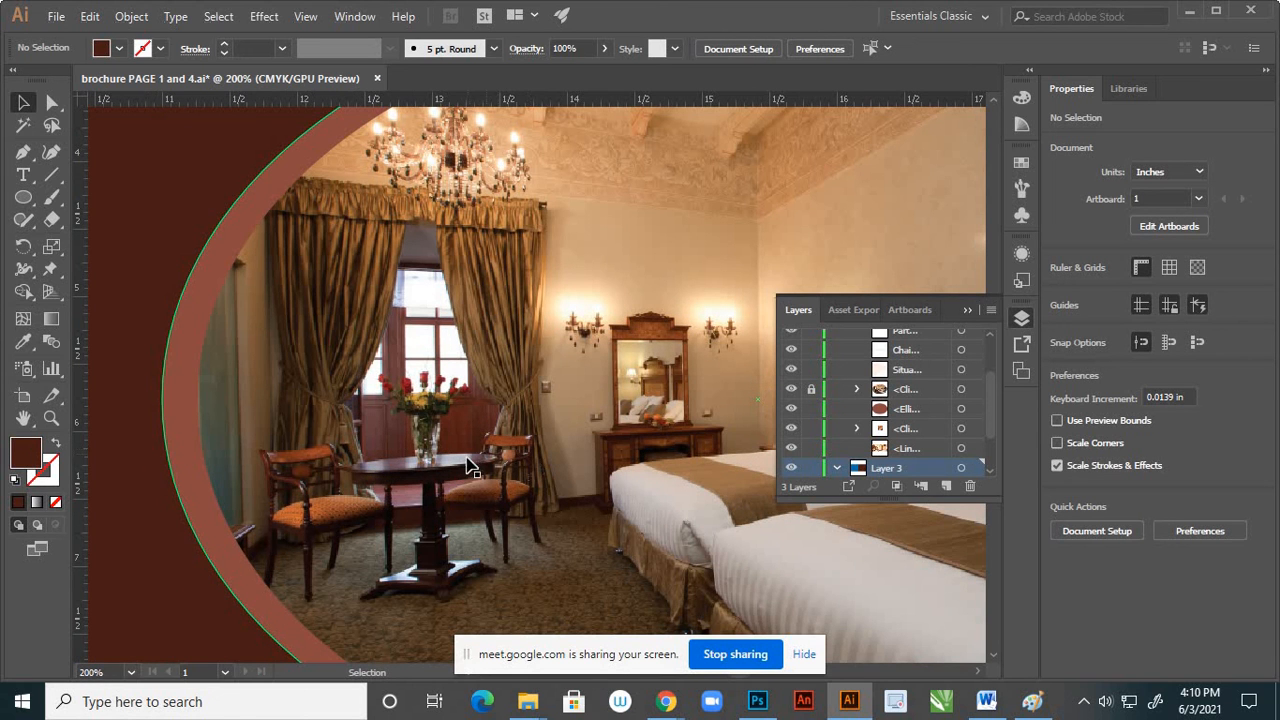
{"action": "key", "text": "i"}
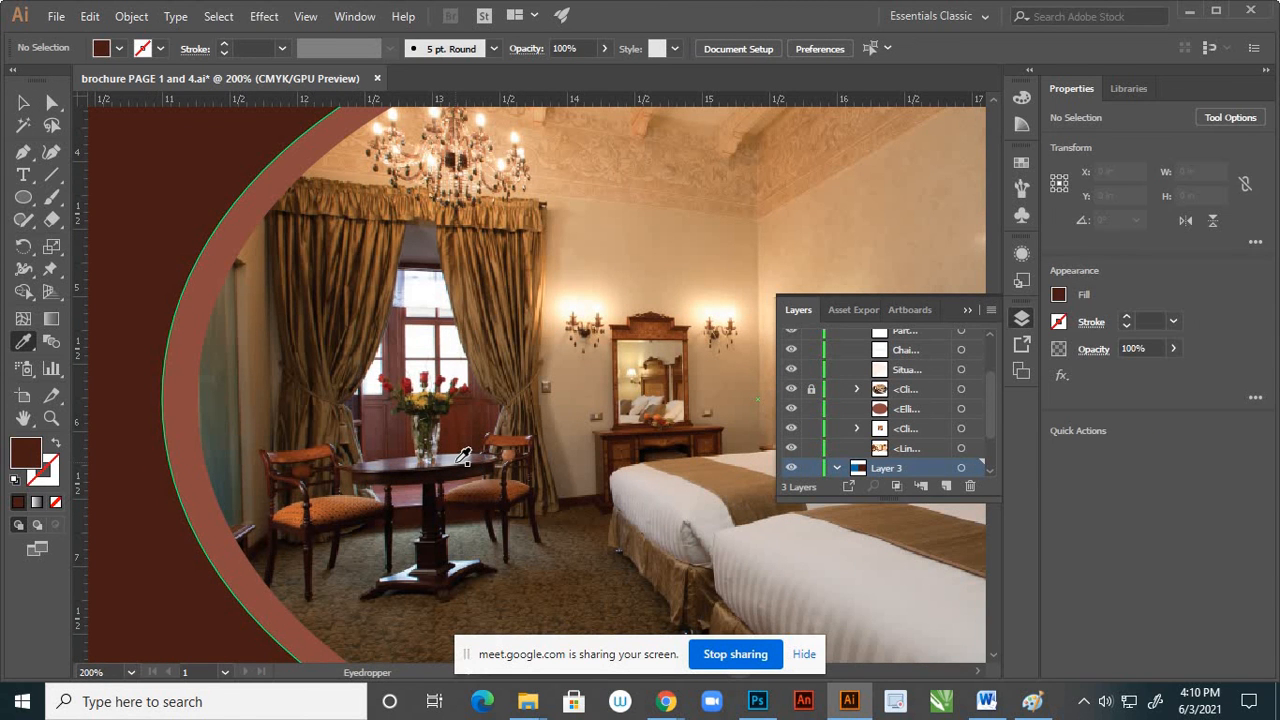
{"action": "left_click", "coordinate": [458, 462]}
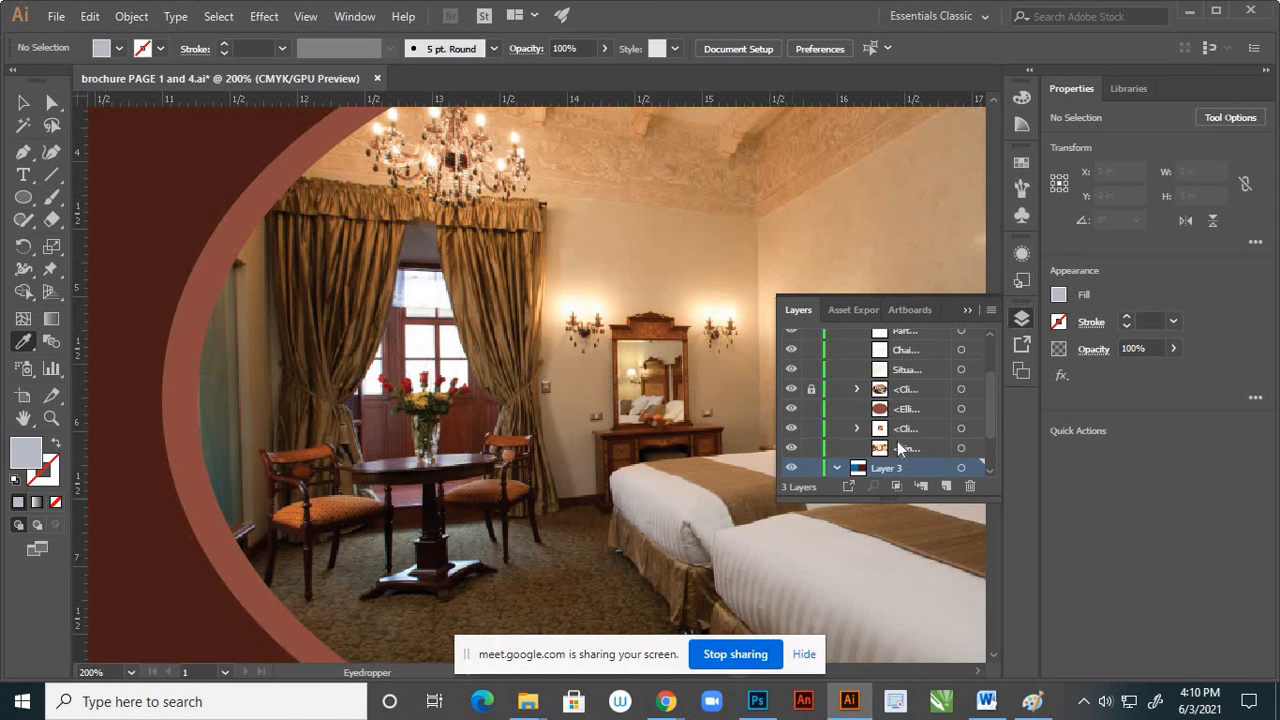
{"action": "left_click", "coordinate": [836, 468]}
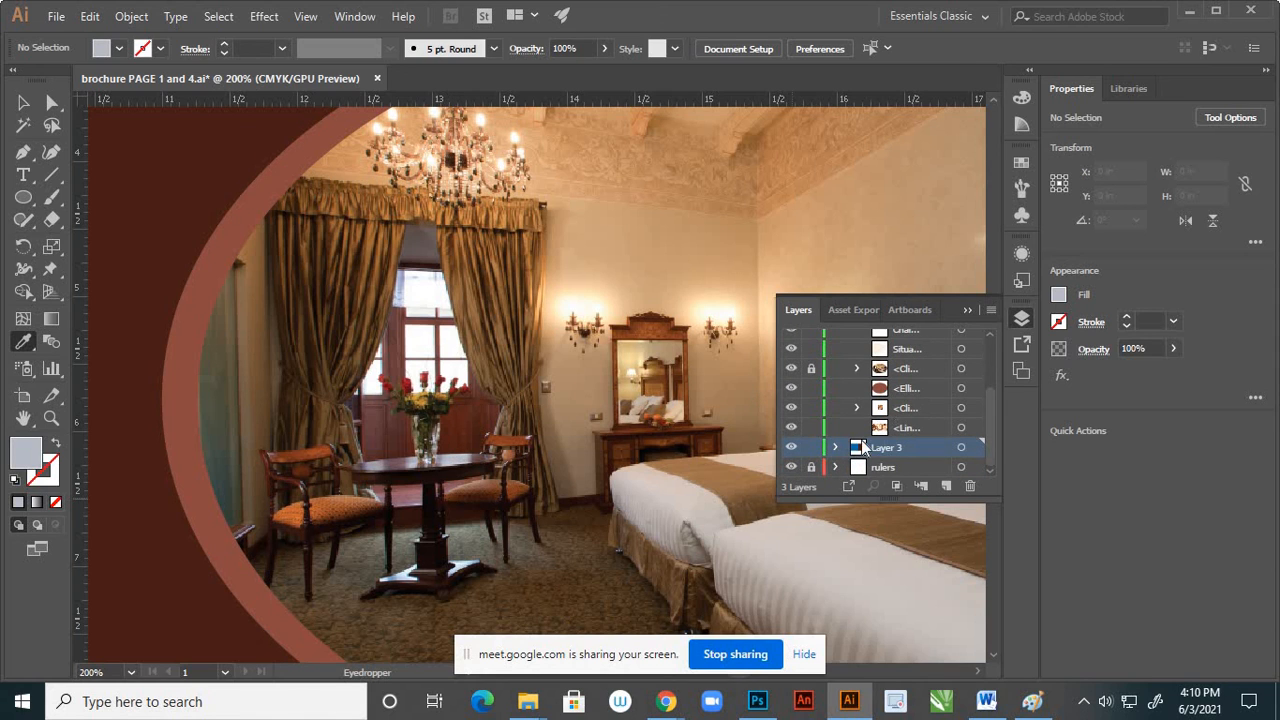
{"action": "left_click", "coordinate": [836, 449]}
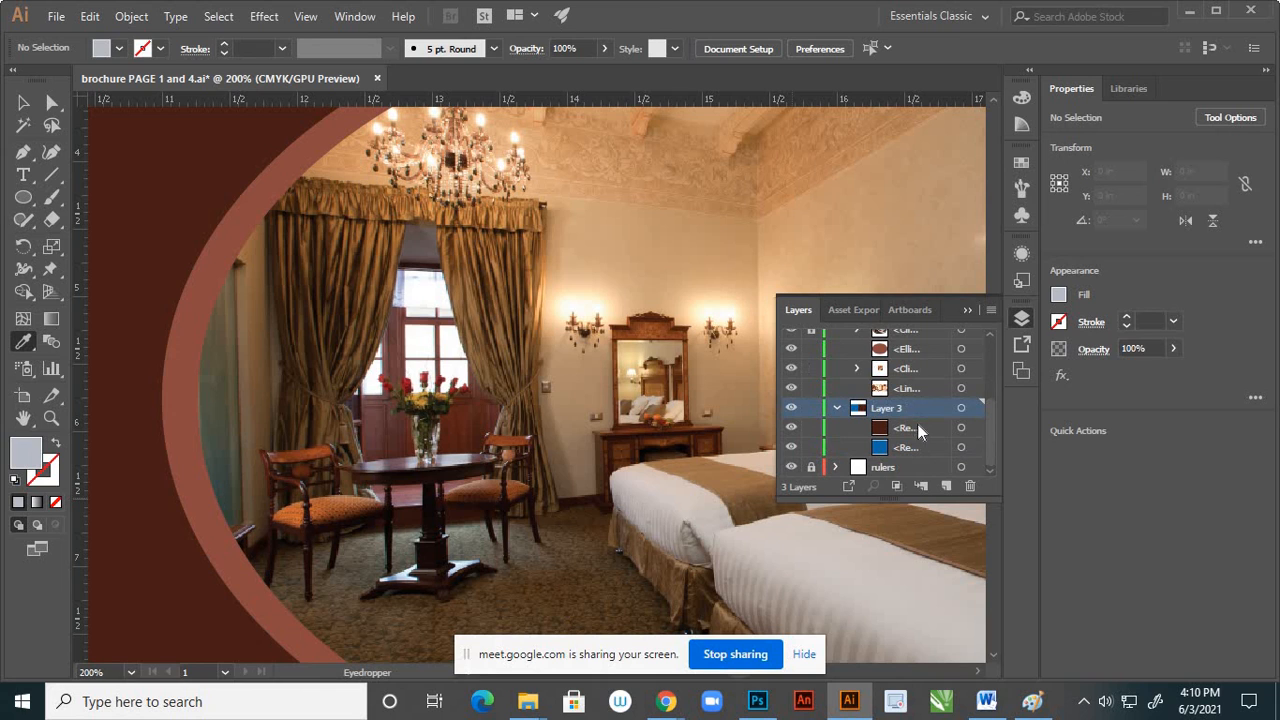
{"action": "left_click", "coordinate": [962, 428]}
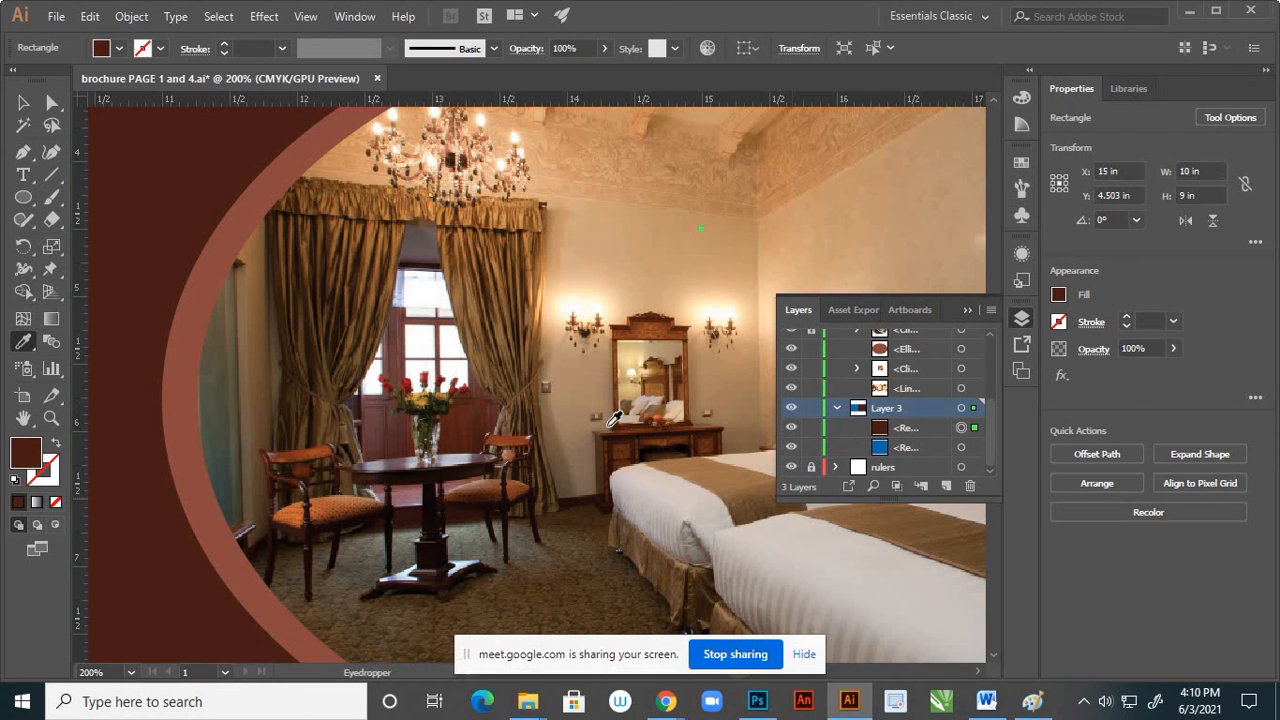
{"action": "left_click", "coordinate": [460, 453]}
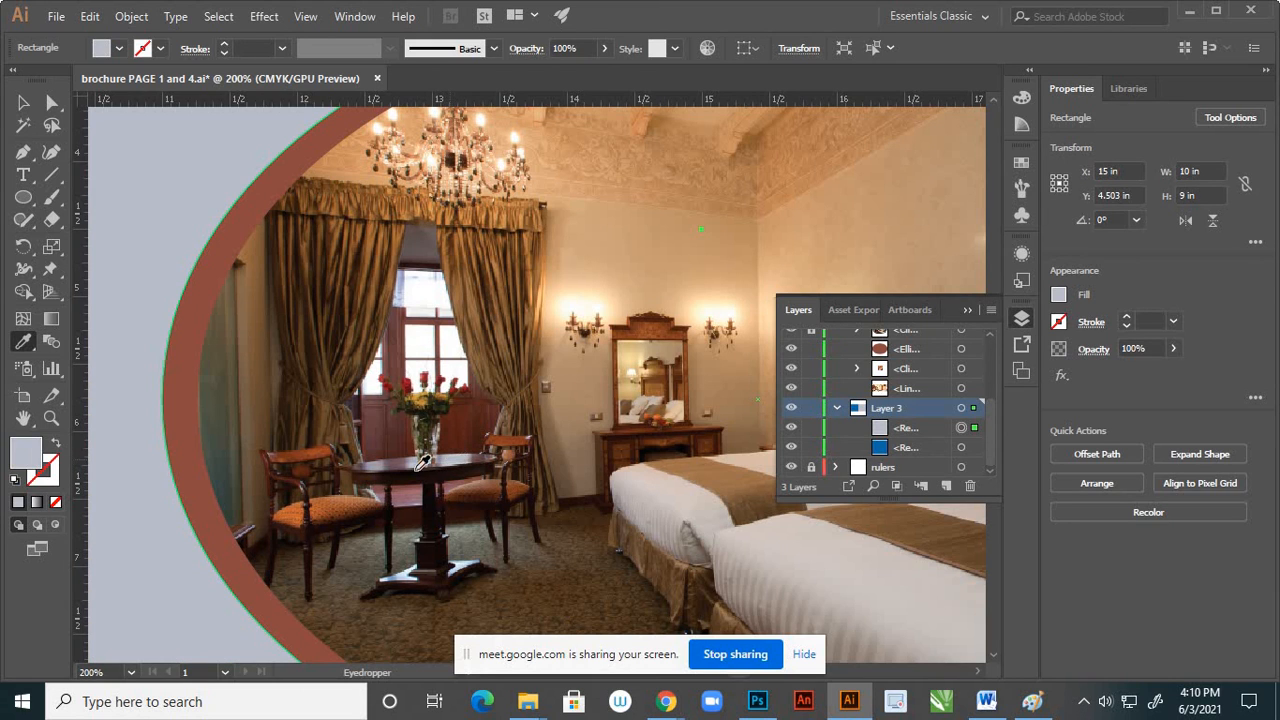
Try filling the right page's background rectangle with the dark grey-green sampled from the glass panel beside the bedroom photo's curtains
{"action": "left_click", "coordinate": [228, 443]}
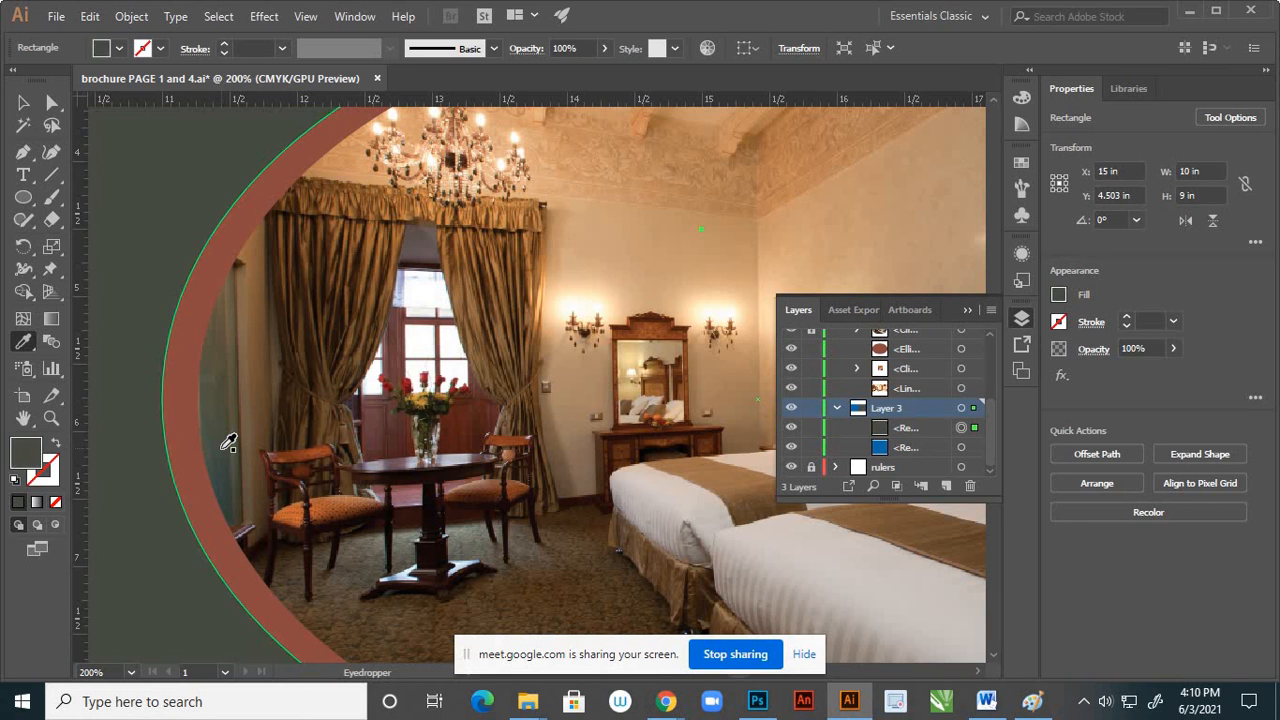
{"action": "key", "text": "v"}
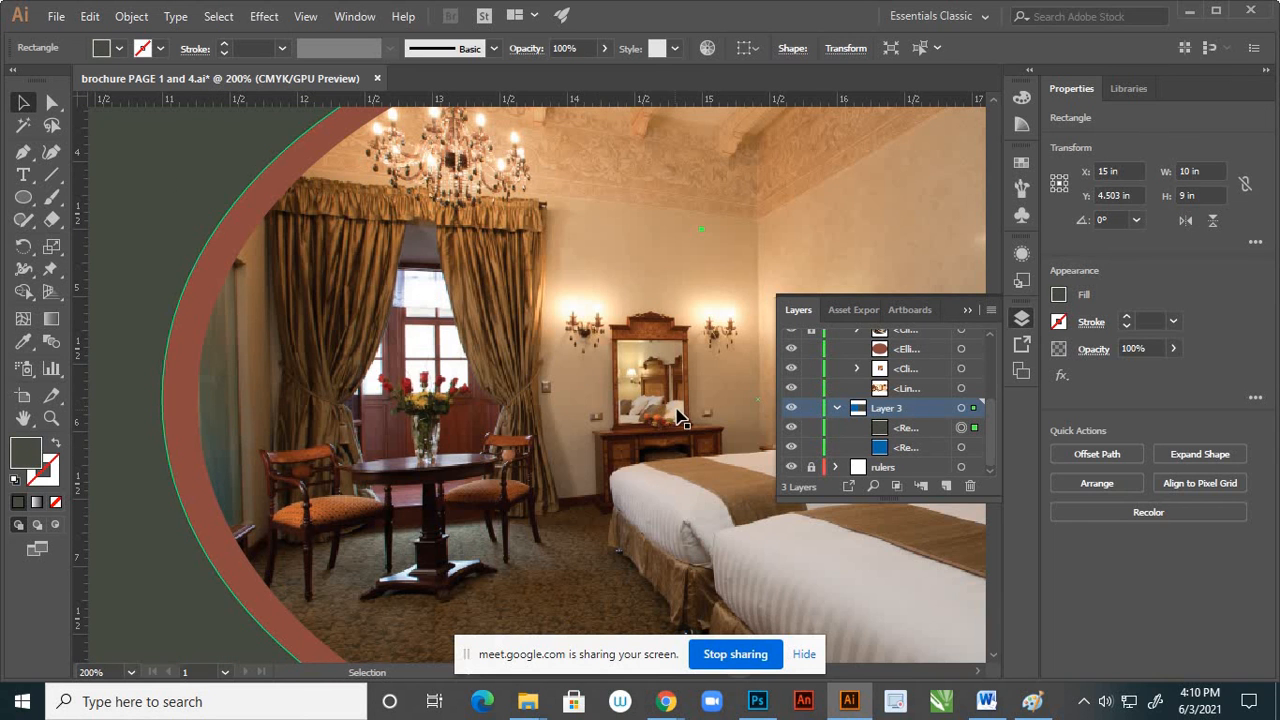
{"action": "scroll", "coordinate": [677, 410], "scroll_direction": "down", "scroll_amount": 4, "text": "alt"}
{"action": "key", "text": "ctrl+shift+a"}
{"action": "scroll", "coordinate": [469, 411], "scroll_direction": "down", "scroll_amount": 2, "text": "alt"}
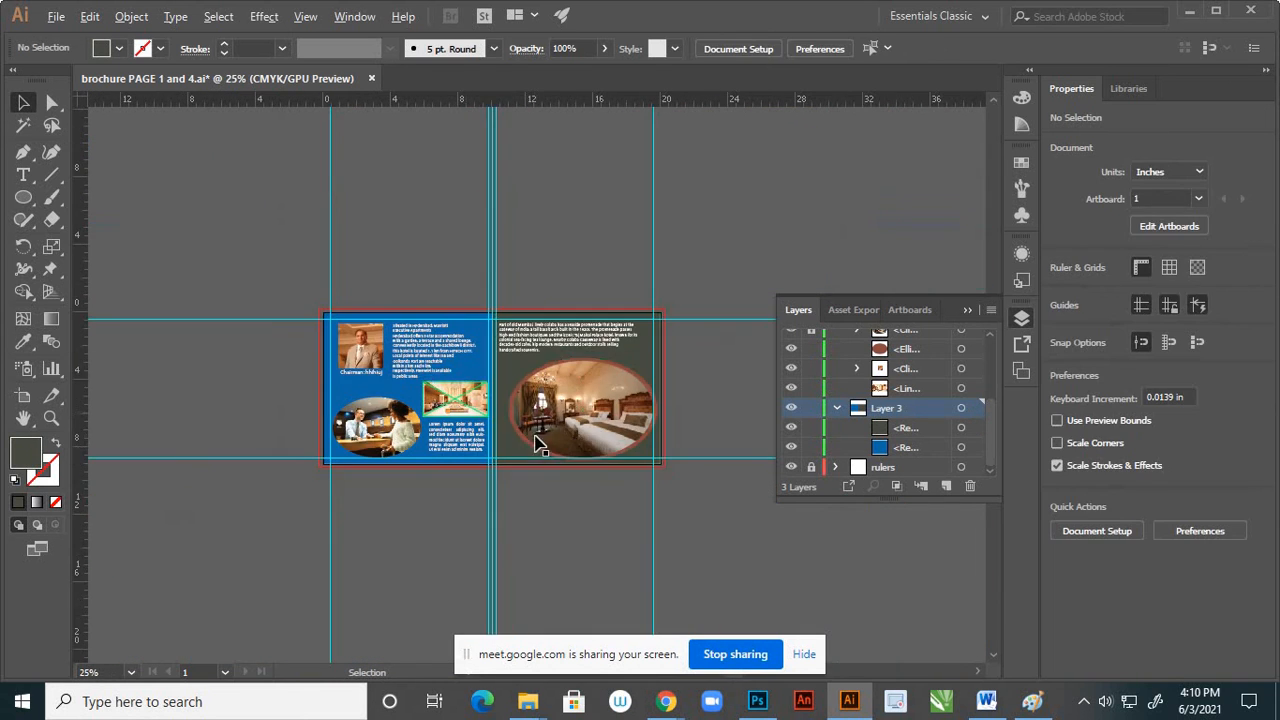
Undo the sampled background fills on the right page back to the dark maroon fill and deselect the rectangle
{"action": "scroll", "coordinate": [550, 428], "scroll_direction": "up", "scroll_amount": 2, "text": "alt"}
{"action": "key", "text": "ctrl+z"}
{"action": "key", "text": "ctrl+z"}
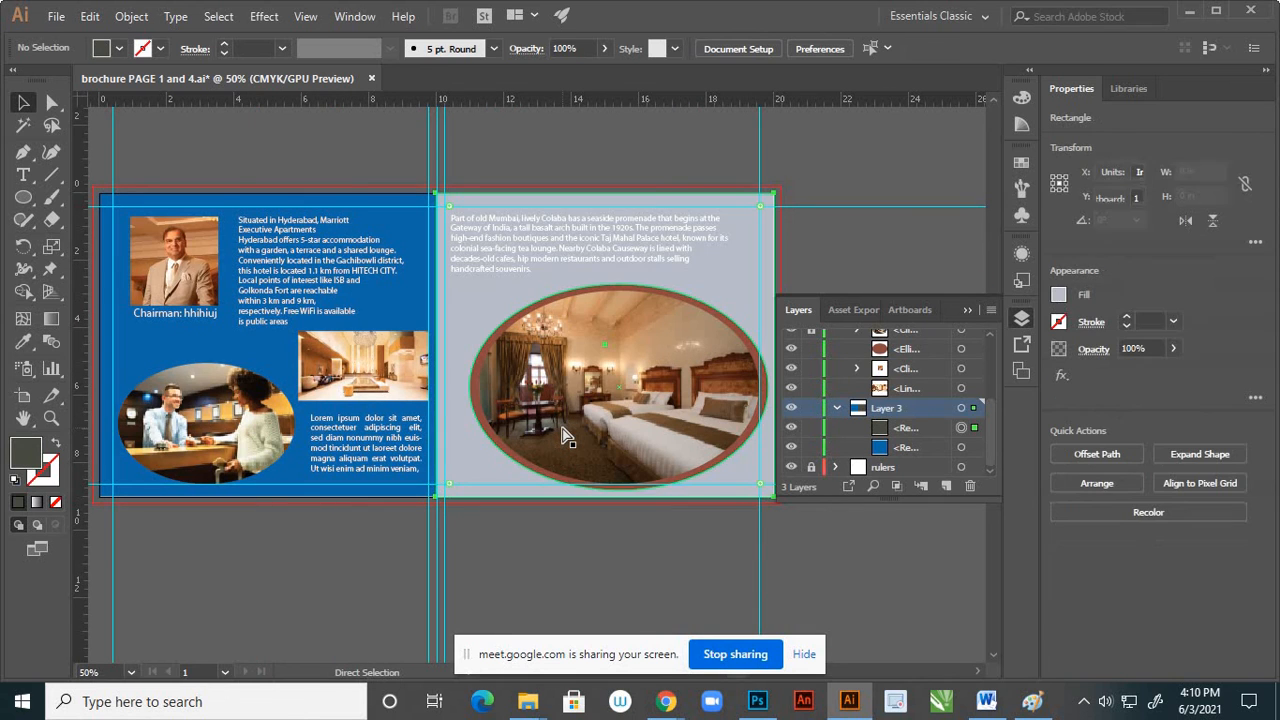
{"action": "left_click", "coordinate": [610, 538]}
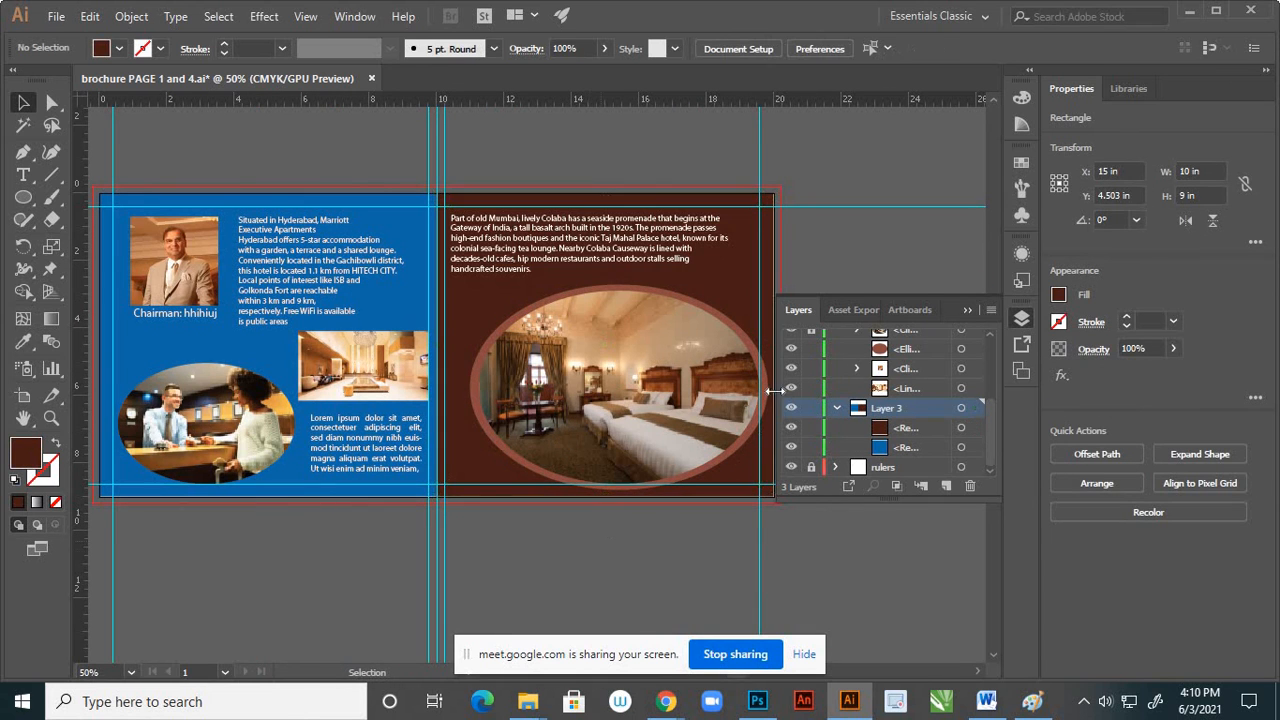
Collapse the contents of Layer 3 and Layer 4 and put the layer list away
{"action": "left_click", "coordinate": [837, 408]}
{"action": "scroll", "coordinate": [878, 368], "scroll_direction": "up", "scroll_amount": 5}
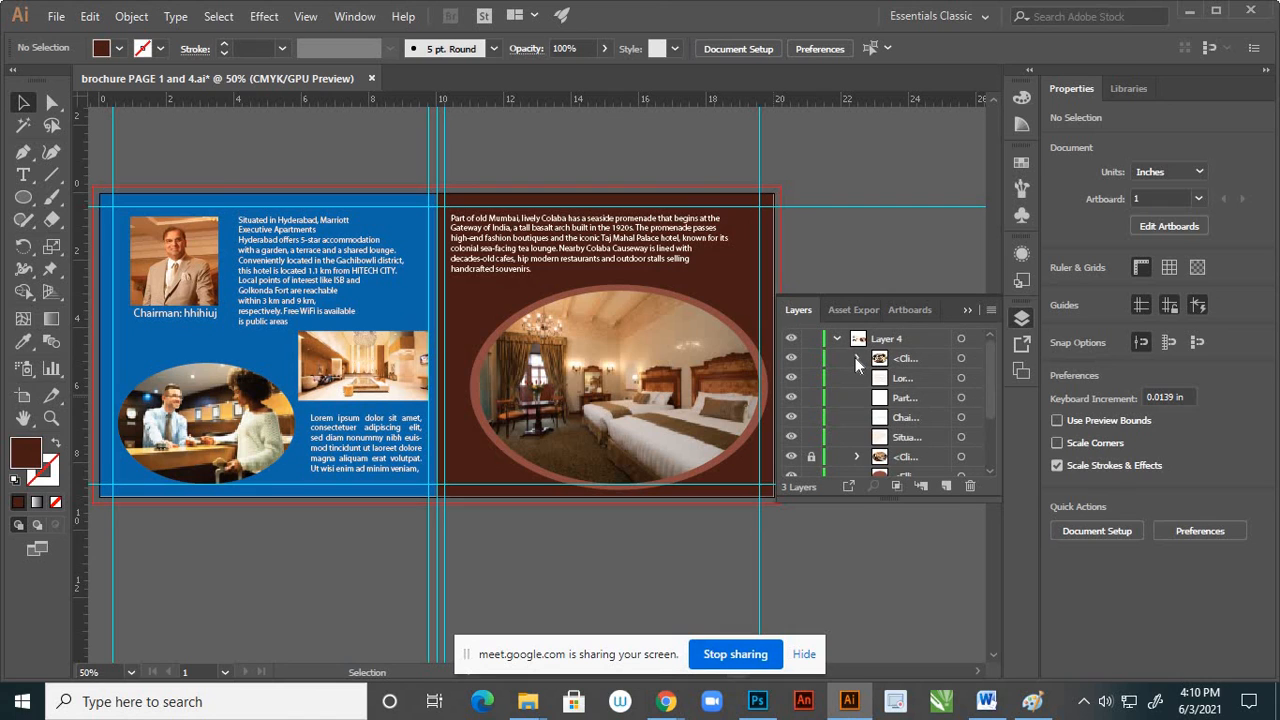
{"action": "left_click", "coordinate": [856, 358]}
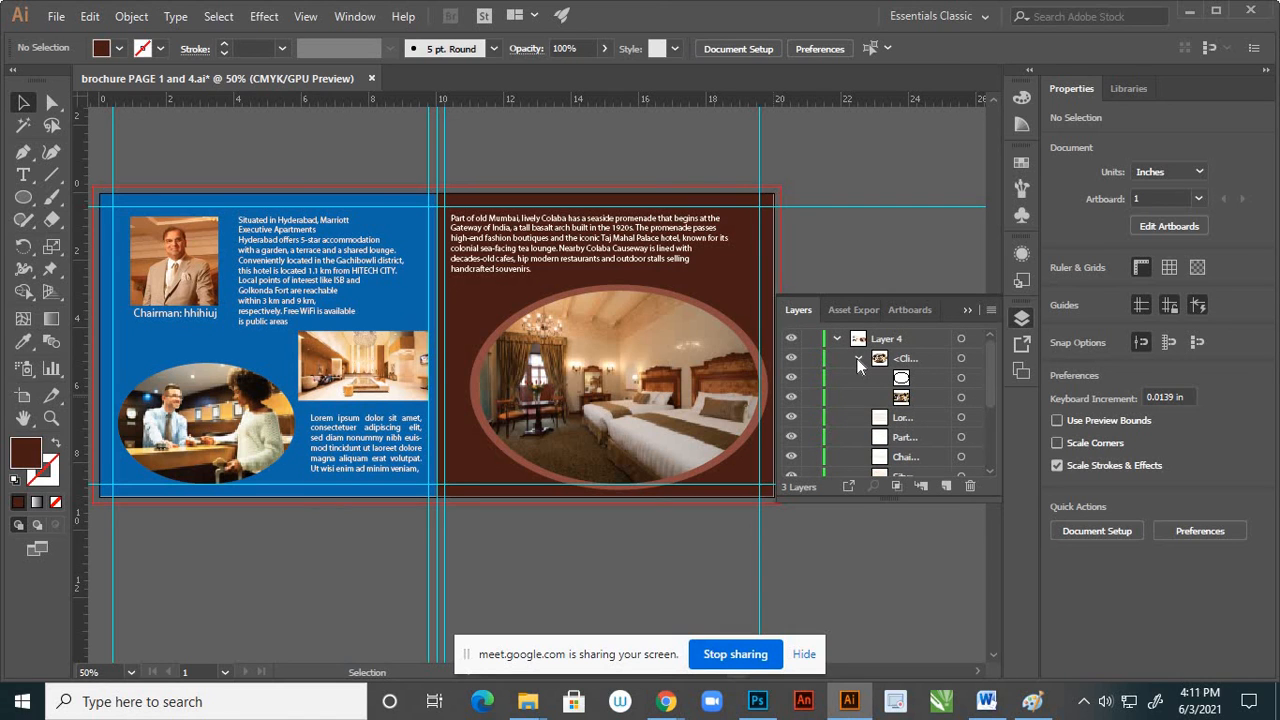
{"action": "left_click", "coordinate": [856, 358]}
{"action": "left_click", "coordinate": [838, 339]}
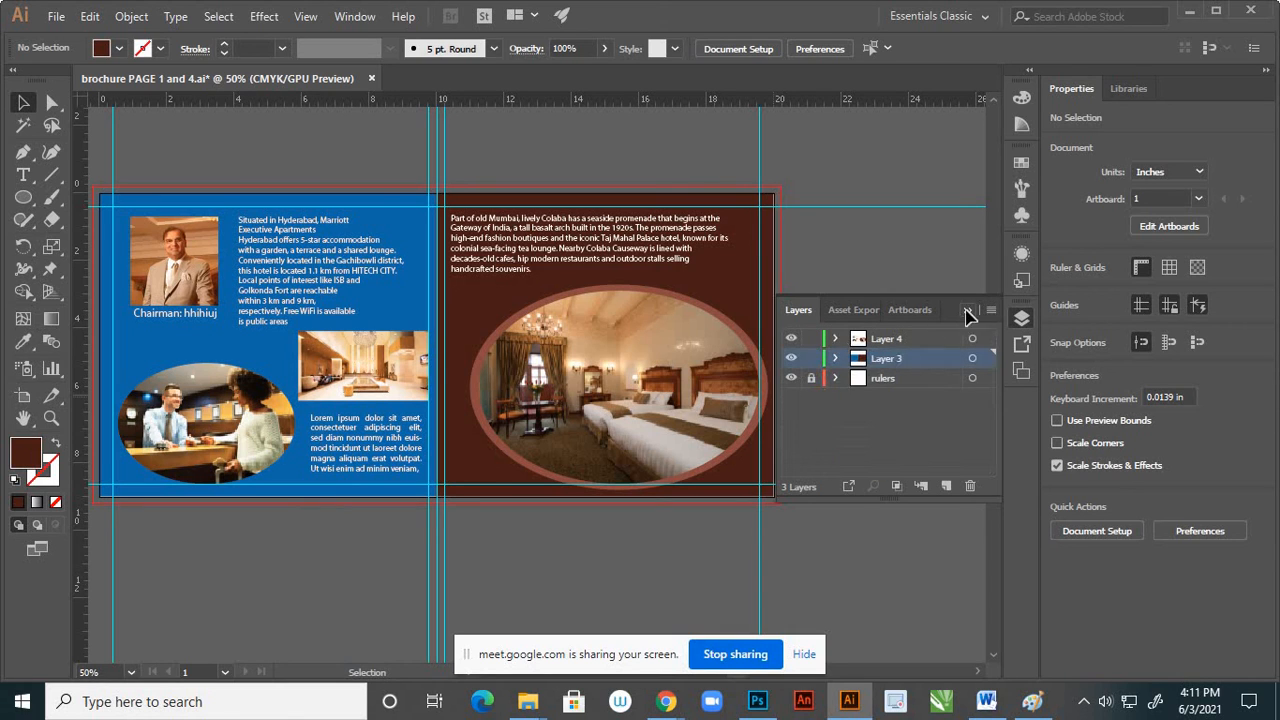
{"action": "left_click", "coordinate": [966, 311]}
Save the brochure document with both pages in view
{"action": "scroll", "coordinate": [788, 410], "scroll_direction": "down", "scroll_amount": 2}
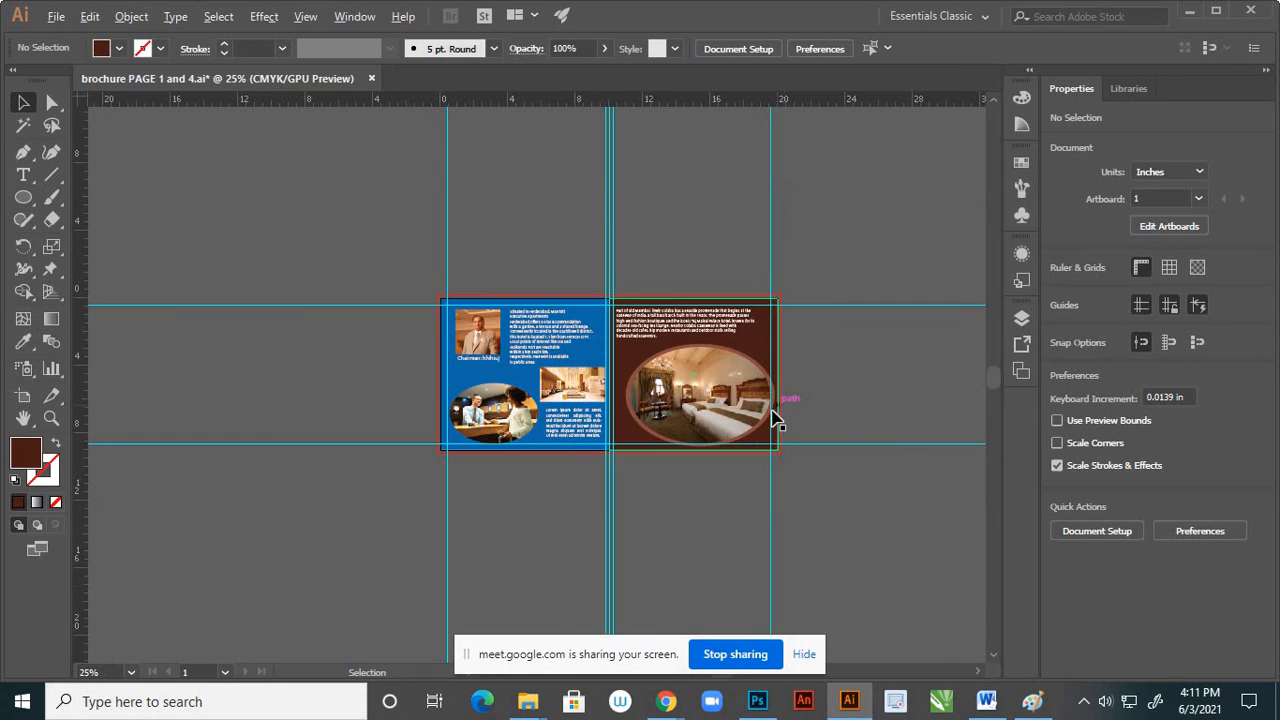
{"action": "scroll", "coordinate": [771, 414], "scroll_direction": "up", "scroll_amount": 1}
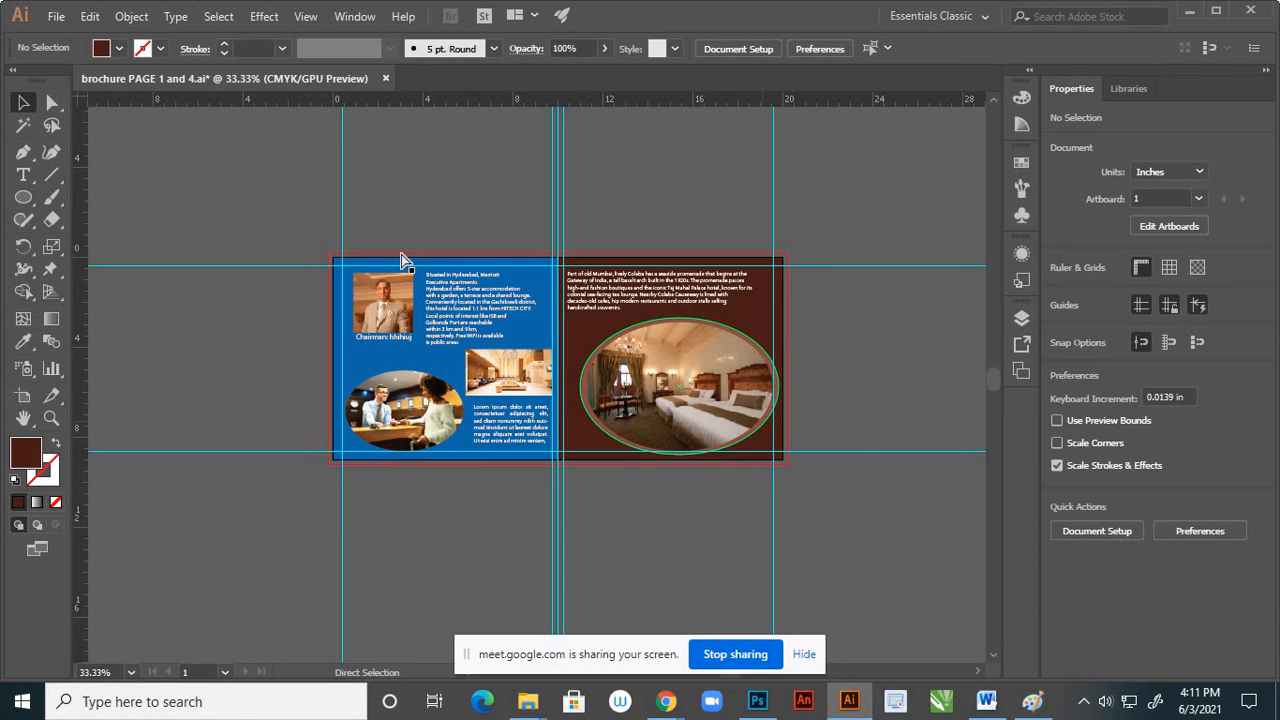
{"action": "key", "text": "ctrl+s"}
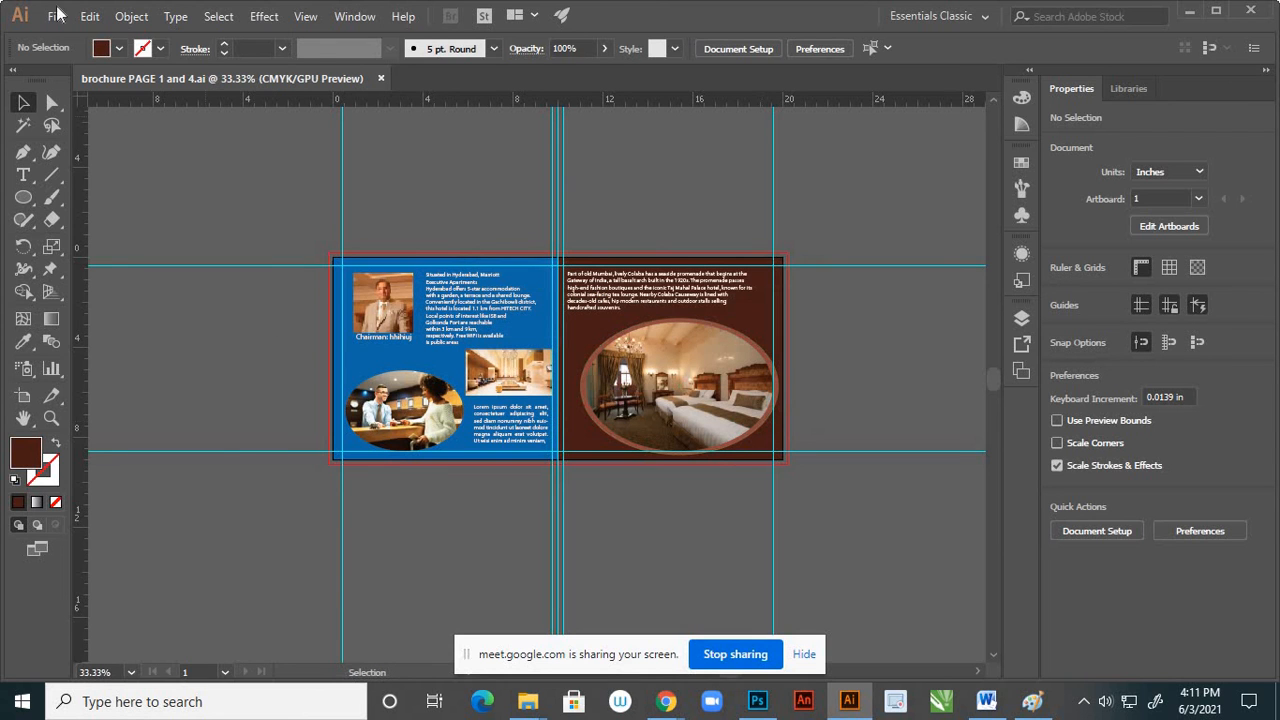
Export all artboards as a JPEG named brochure PAGE 2 and 3 into the page 2 and 3 folder
{"action": "left_click", "coordinate": [56, 17]}
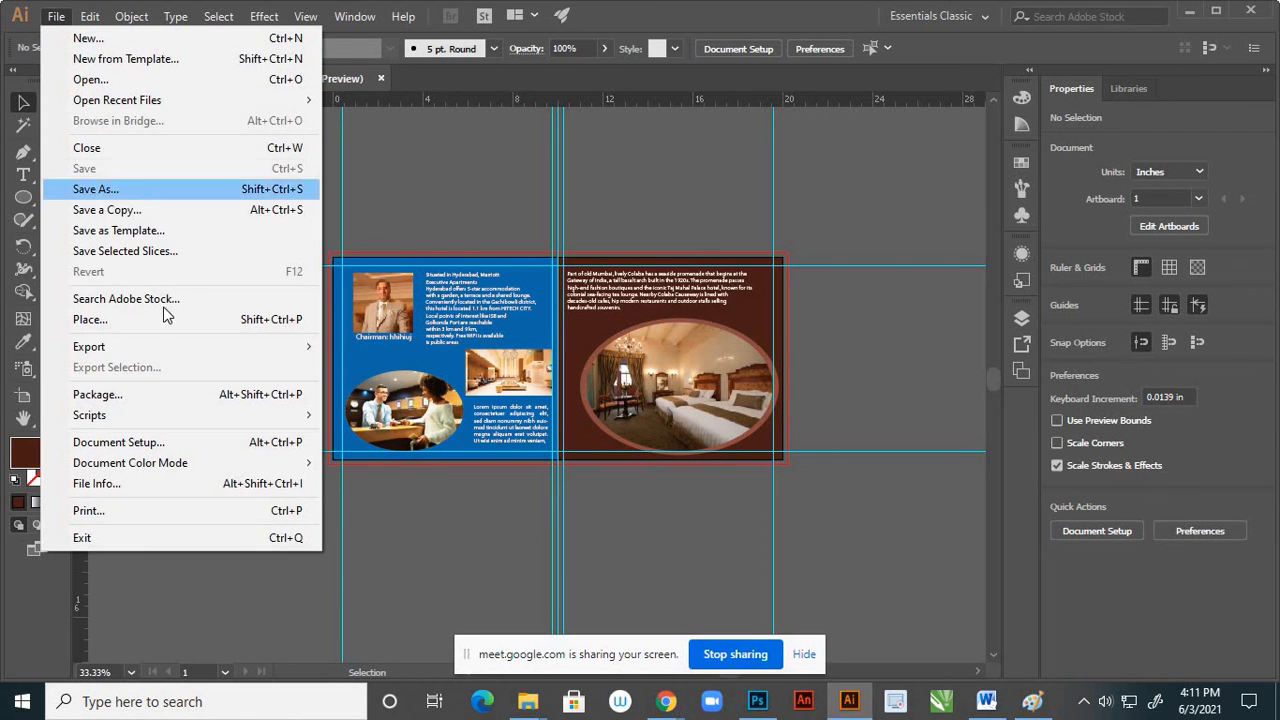
{"action": "mouse_move", "coordinate": [300, 346]}
{"action": "left_click", "coordinate": [363, 367]}
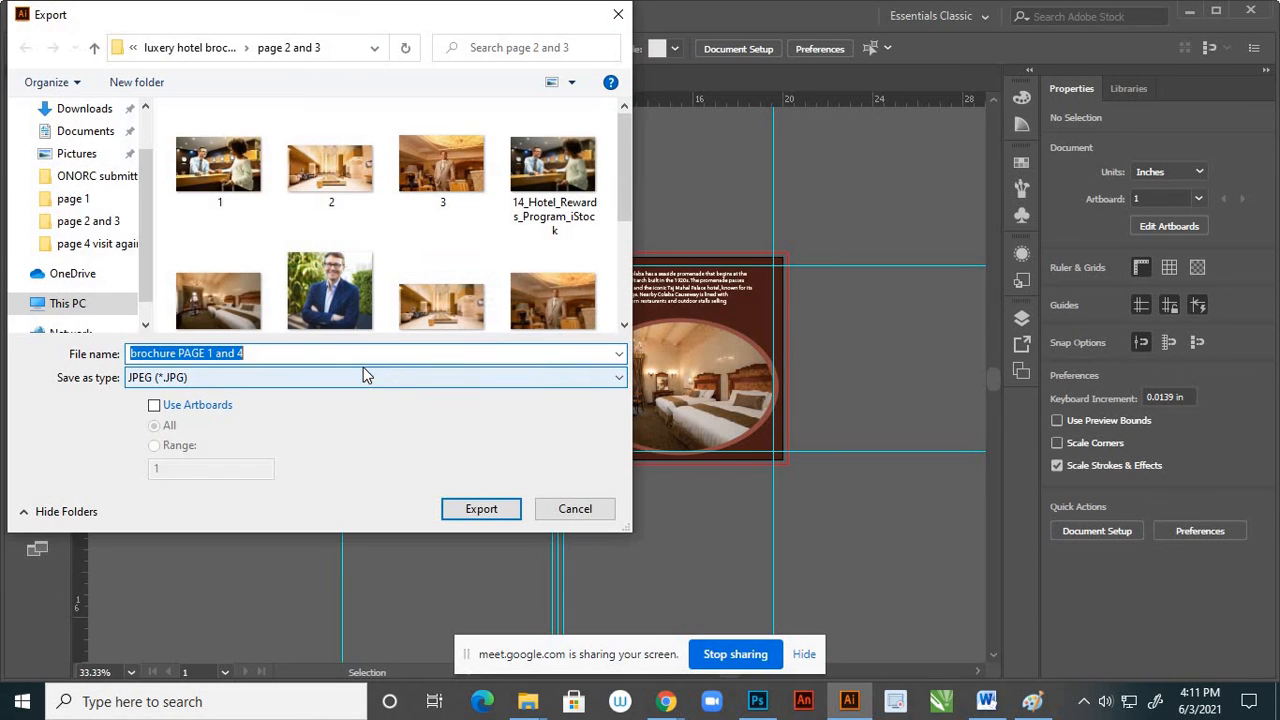
{"action": "left_click", "coordinate": [154, 407]}
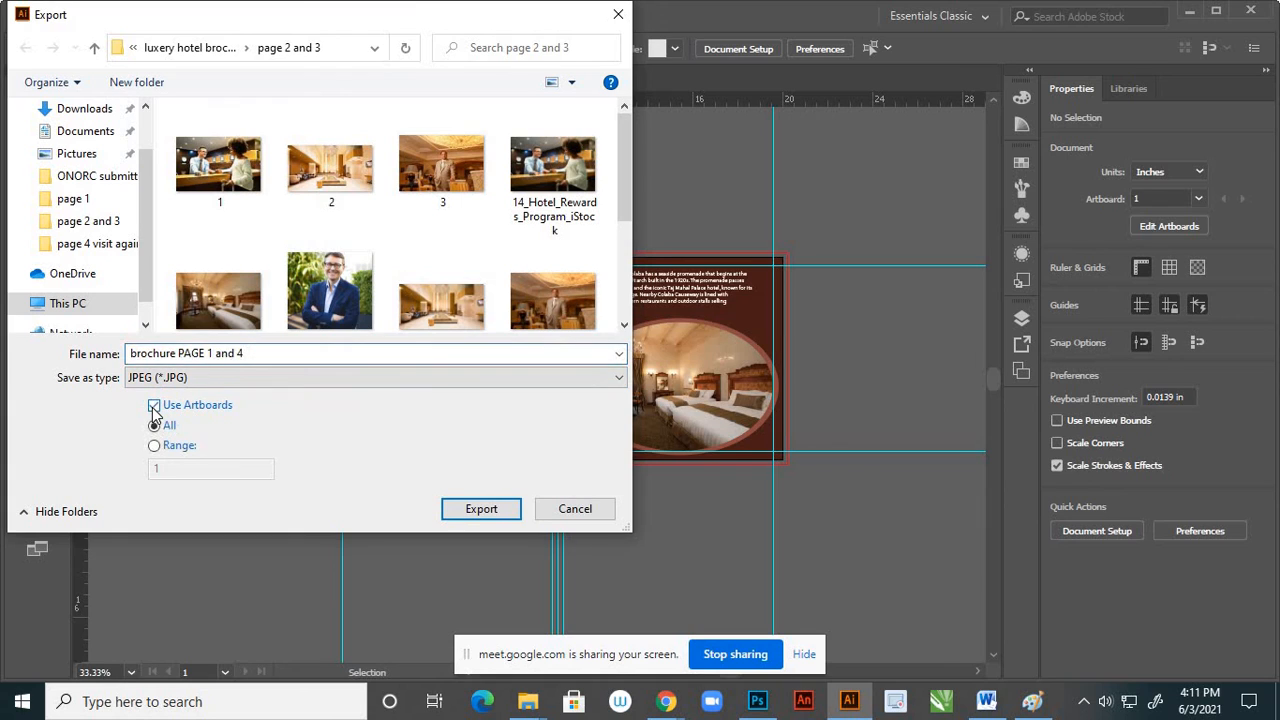
{"action": "left_click", "coordinate": [224, 360]}
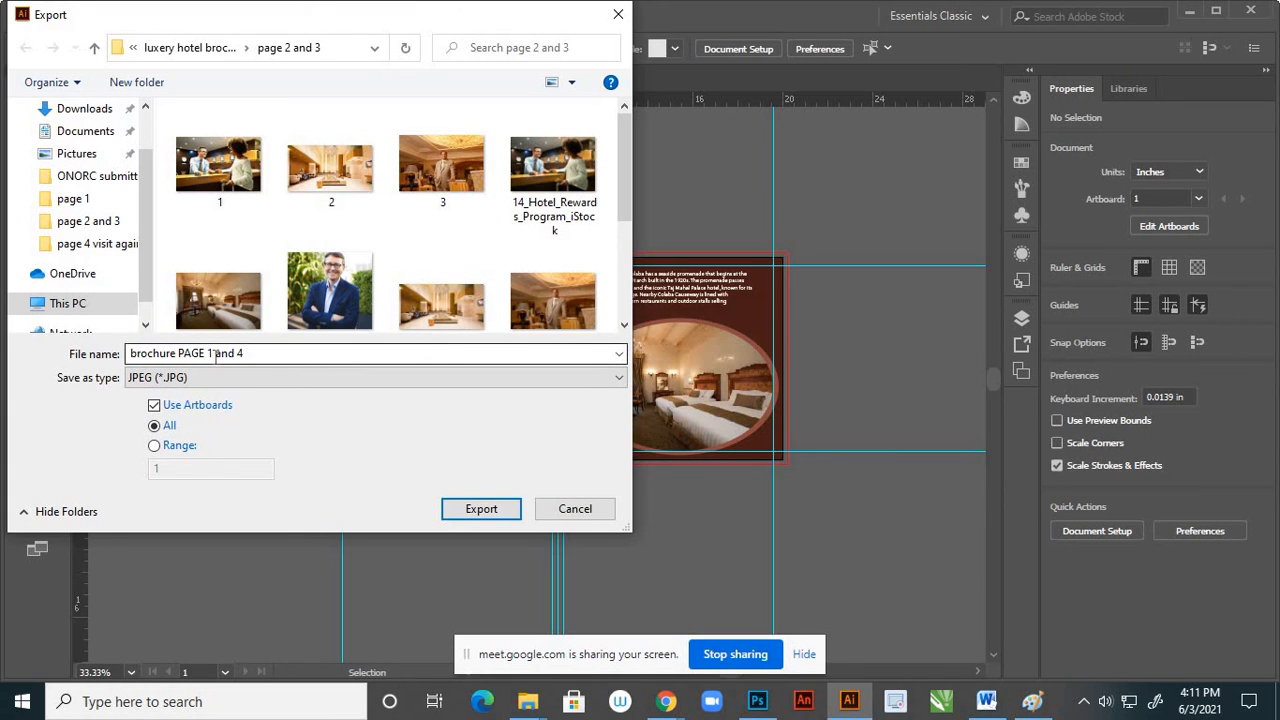
{"action": "key", "text": "ctrl+a"}
{"action": "left_click", "coordinate": [212, 353]}
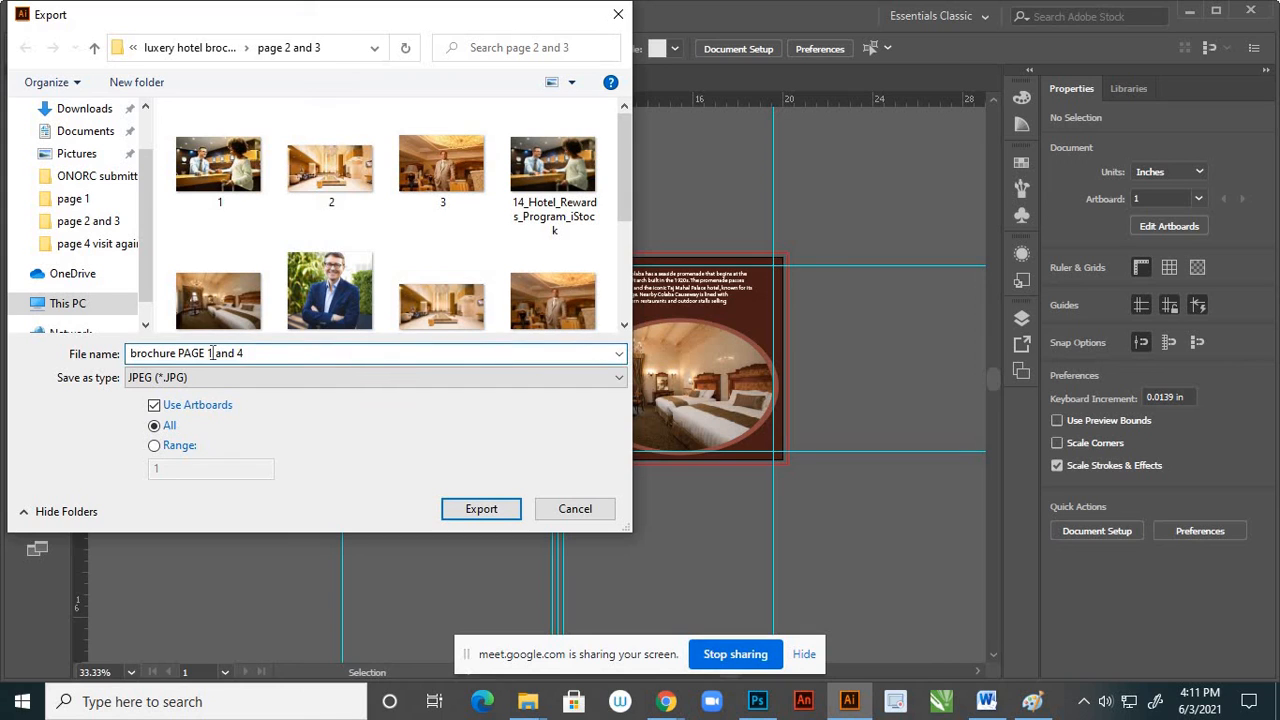
{"action": "key", "text": "BackSpace"}
{"action": "type", "text": "2"}
{"action": "left_click", "coordinate": [468, 512]}
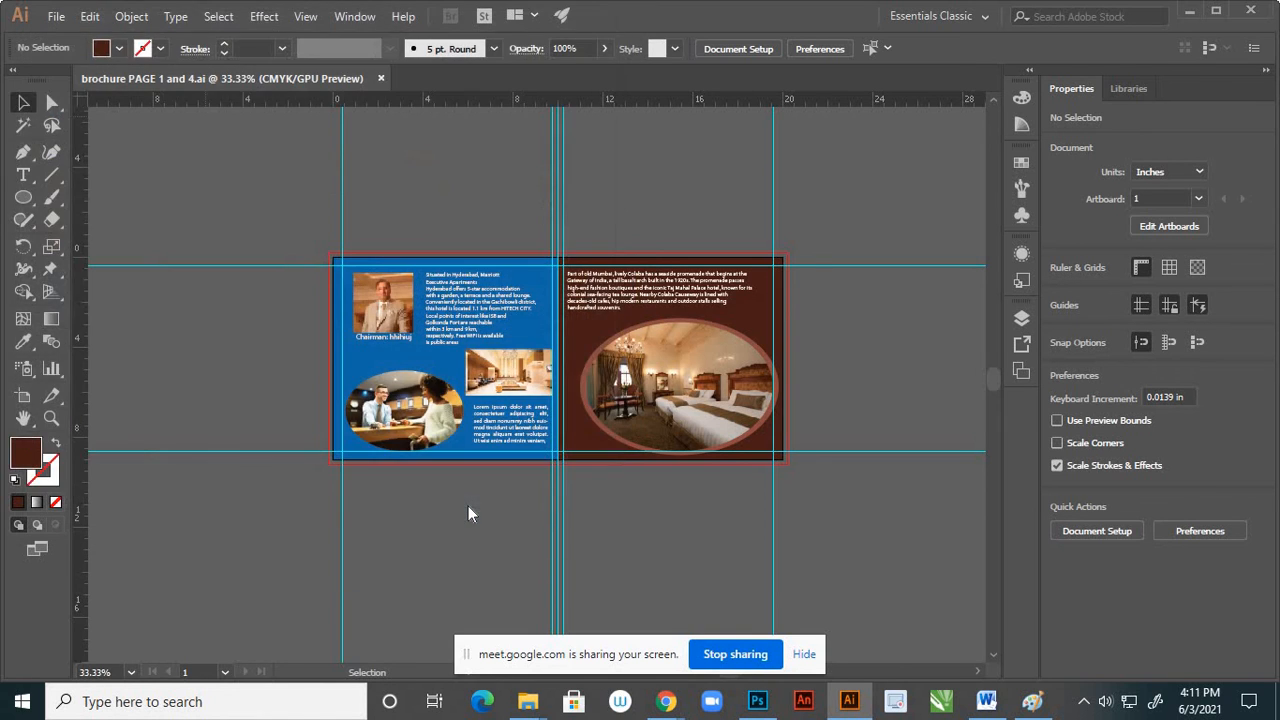
{"action": "left_click", "coordinate": [632, 545]}
Minimize the open Illustrator, Word and File Explorer windows and refresh the desktop
{"action": "left_click", "coordinate": [1190, 16]}
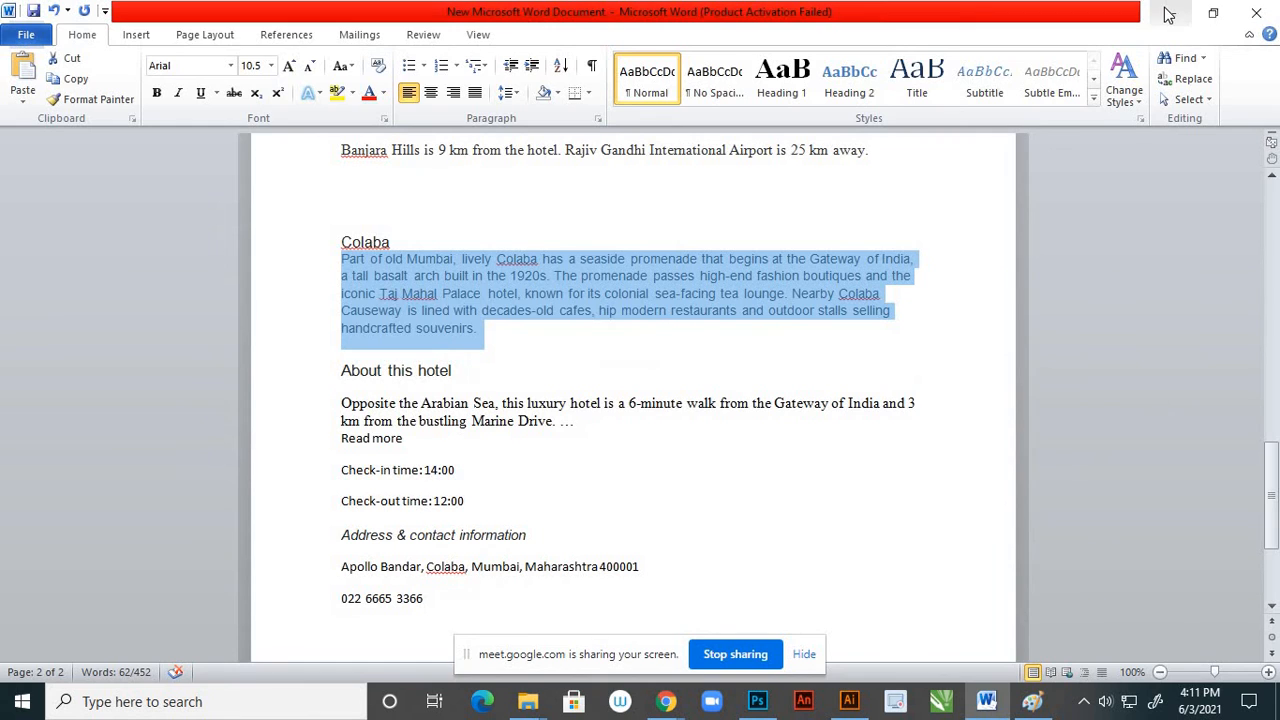
{"action": "left_click", "coordinate": [1167, 12]}
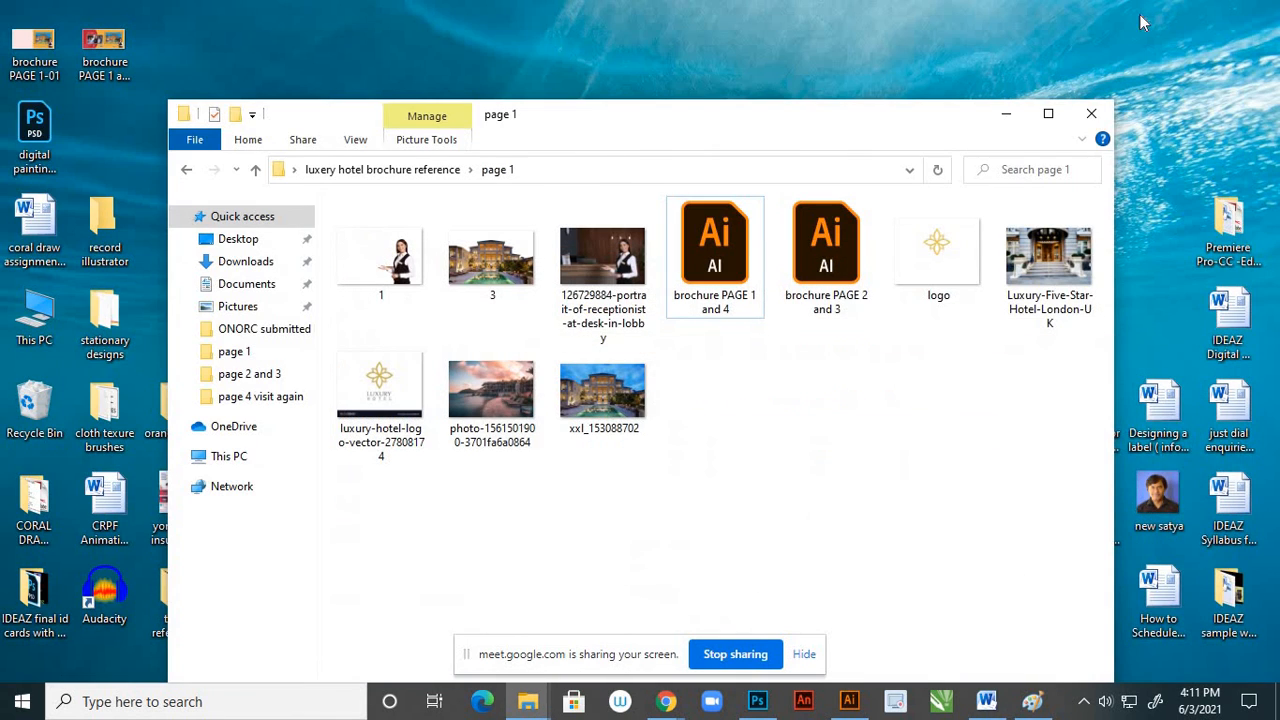
{"action": "left_click", "coordinate": [1010, 119]}
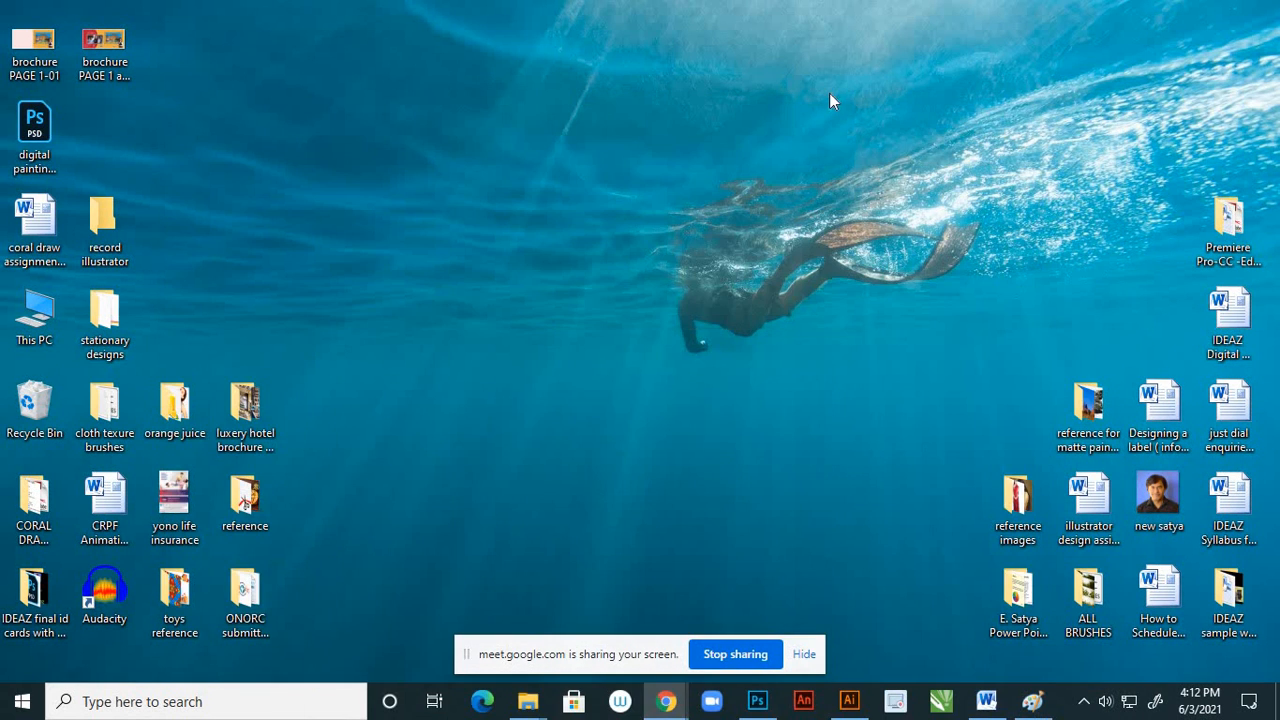
{"action": "right_click", "coordinate": [647, 113]}
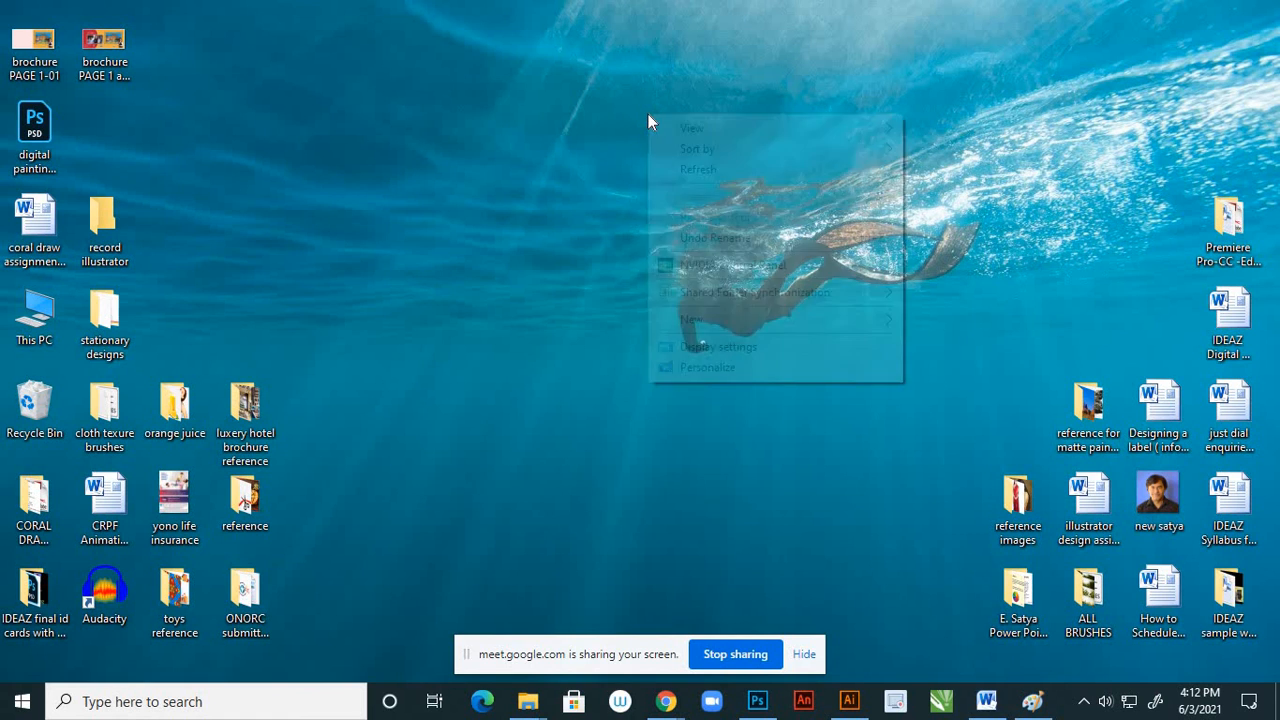
{"action": "left_click", "coordinate": [686, 170]}
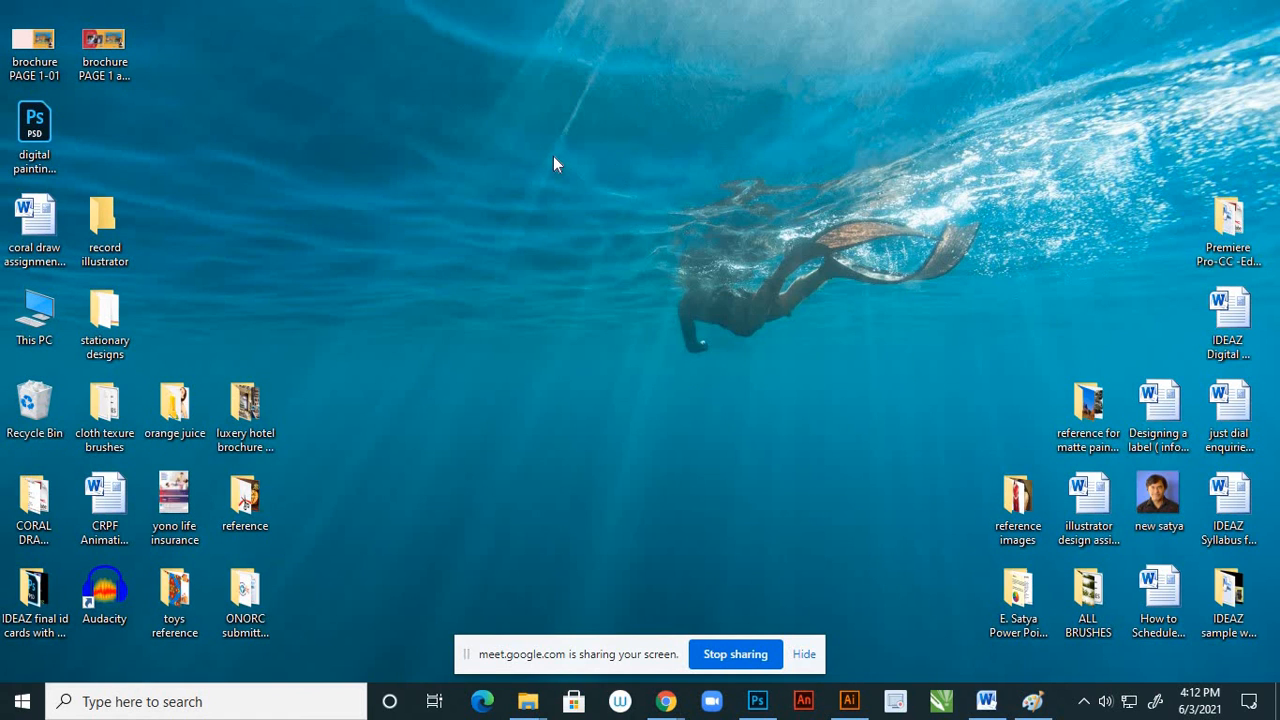
Examine the page 2 and 3, page 4 visit again and page 1 subfolders of the luxery hotel brochure reference folder
{"action": "double_click", "coordinate": [253, 432]}
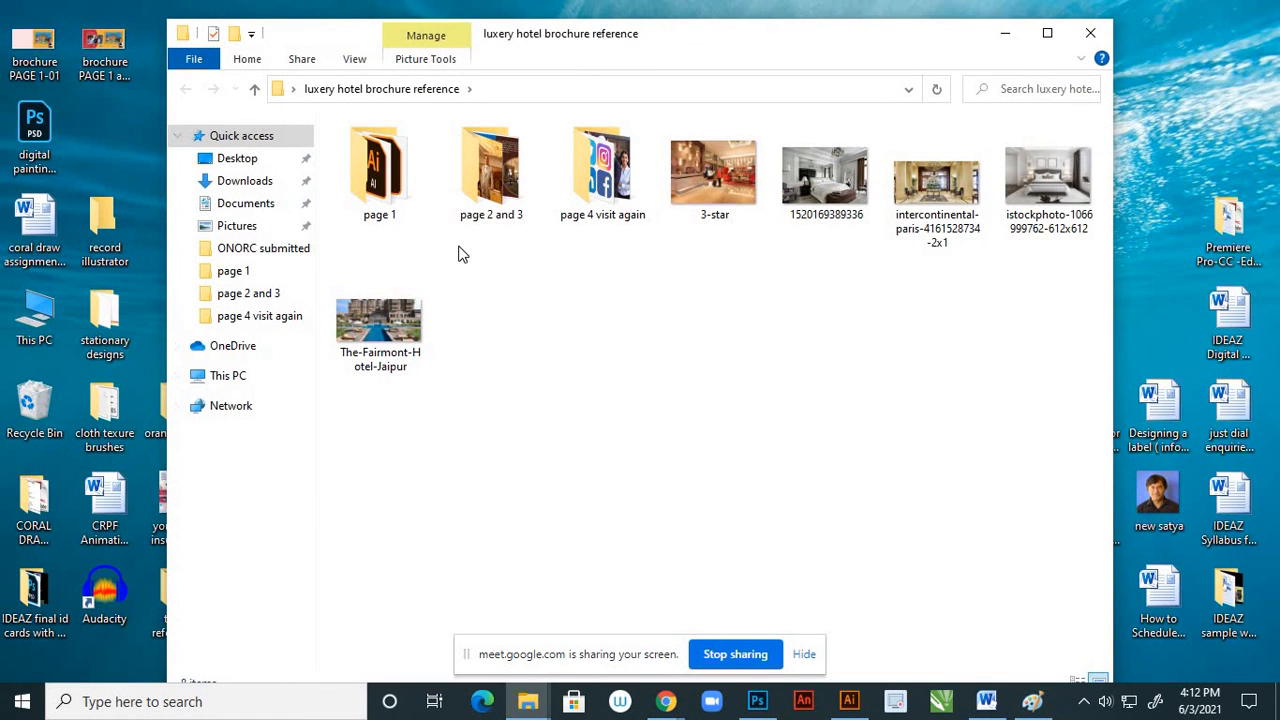
{"action": "double_click", "coordinate": [502, 219]}
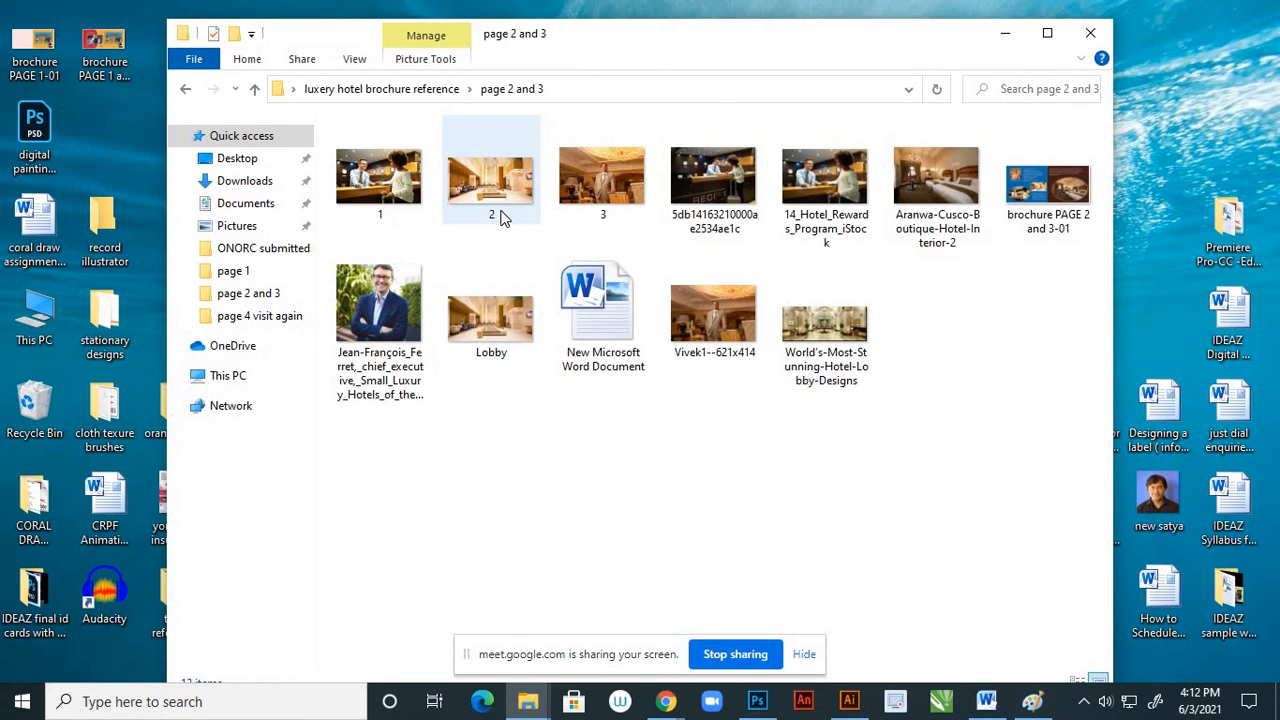
{"action": "left_click", "coordinate": [187, 90]}
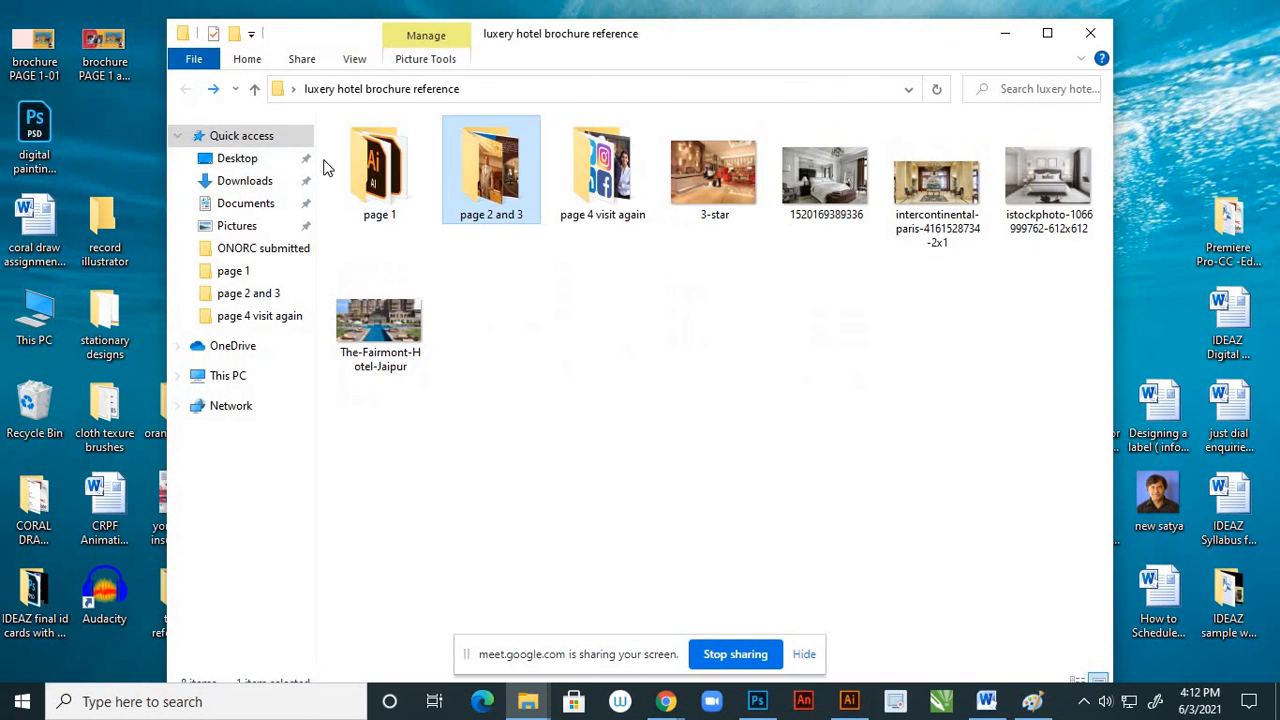
{"action": "left_click", "coordinate": [593, 203]}
{"action": "double_click", "coordinate": [593, 203]}
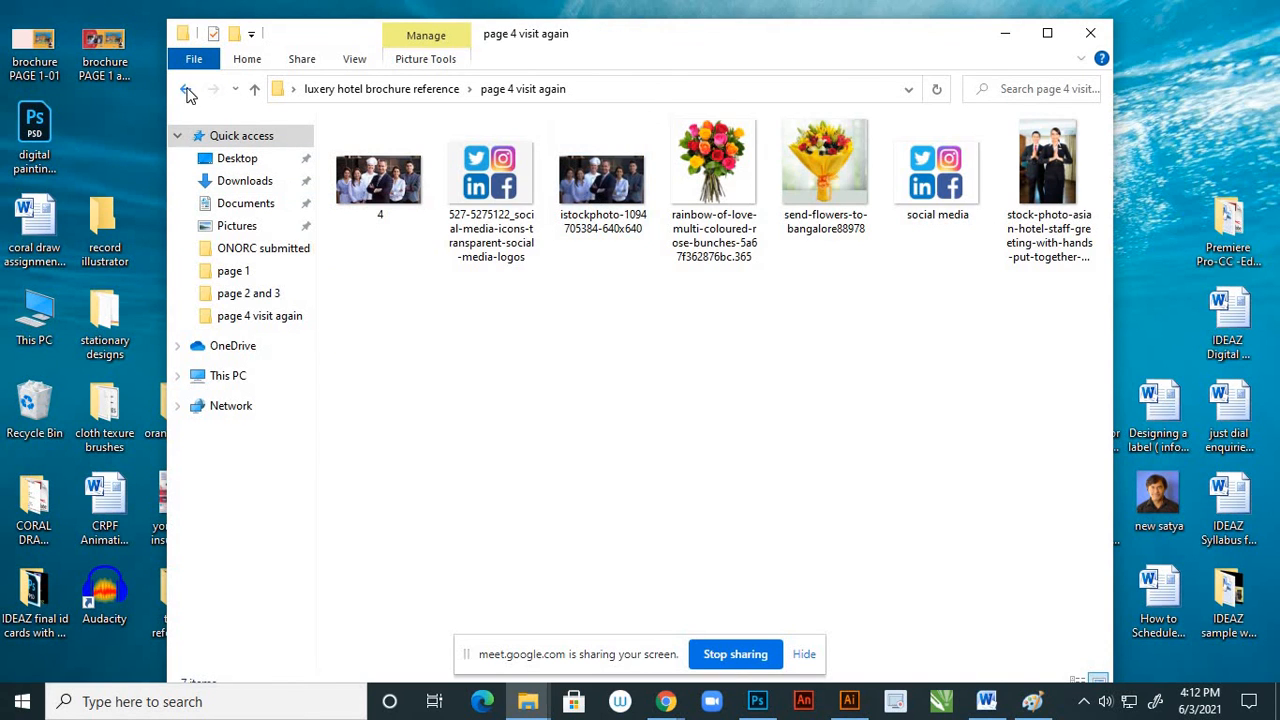
{"action": "left_click", "coordinate": [186, 90]}
{"action": "double_click", "coordinate": [400, 190]}
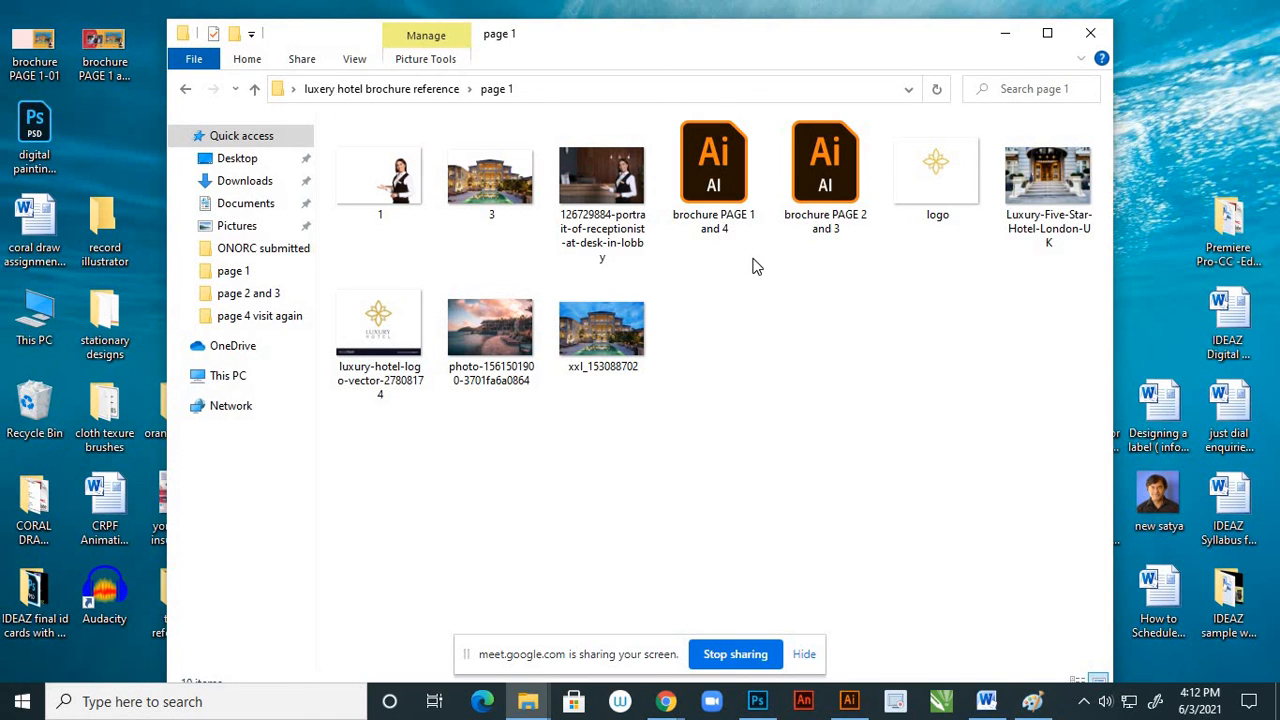
{"action": "left_click", "coordinate": [1006, 40]}
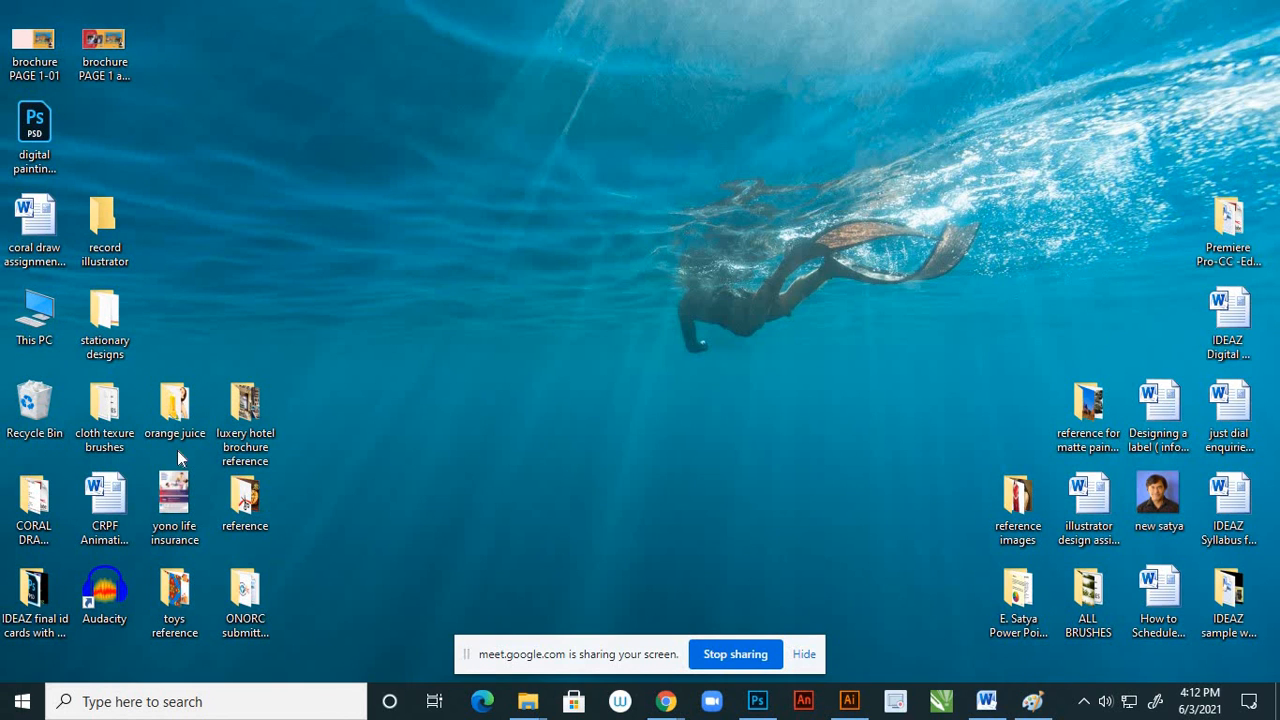
Move the brochure PAGE 2 and 3-01 image from the page 2 and 3 subfolder of luxery hotel brochure reference to the desktop
{"action": "double_click", "coordinate": [239, 426]}
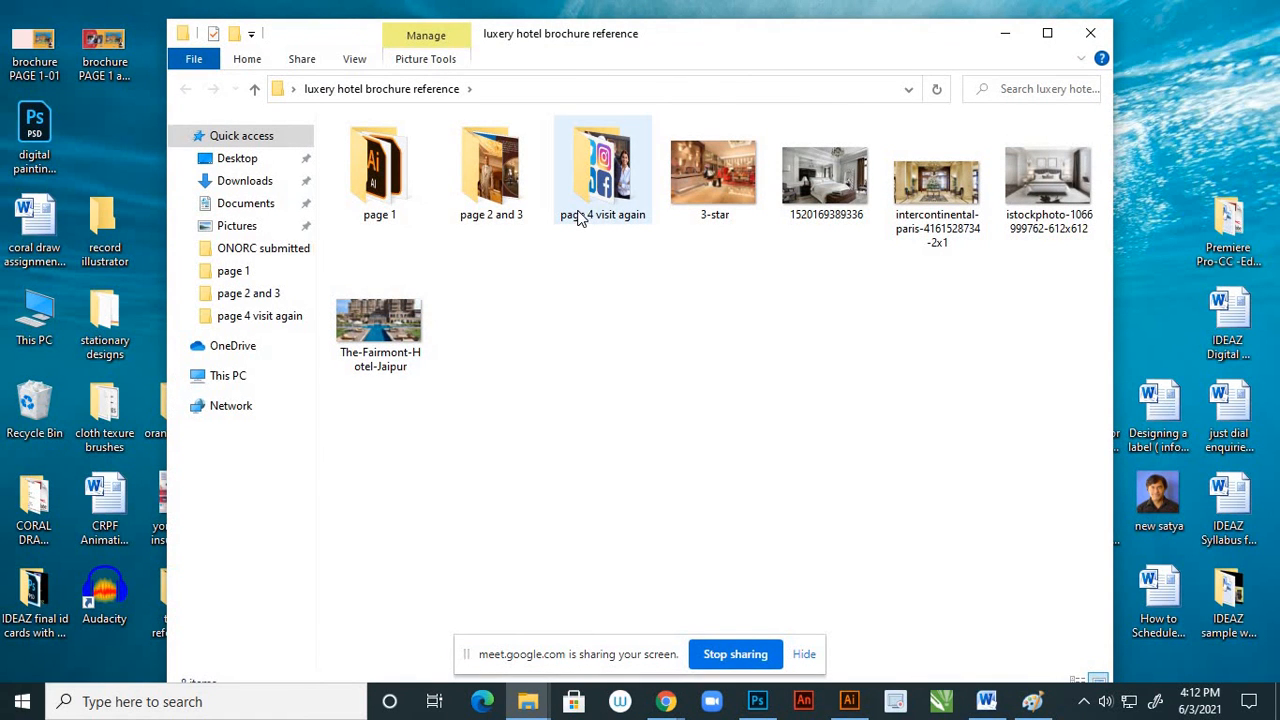
{"action": "double_click", "coordinate": [597, 218]}
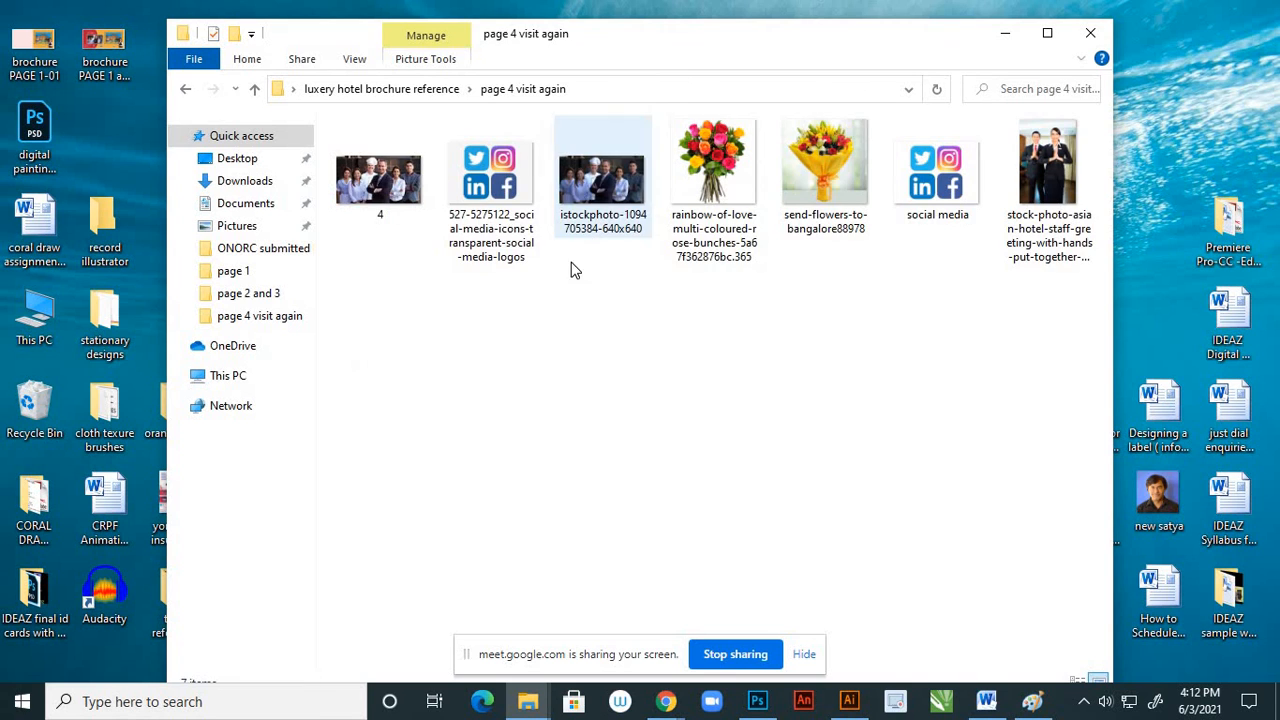
{"action": "left_click", "coordinate": [185, 89]}
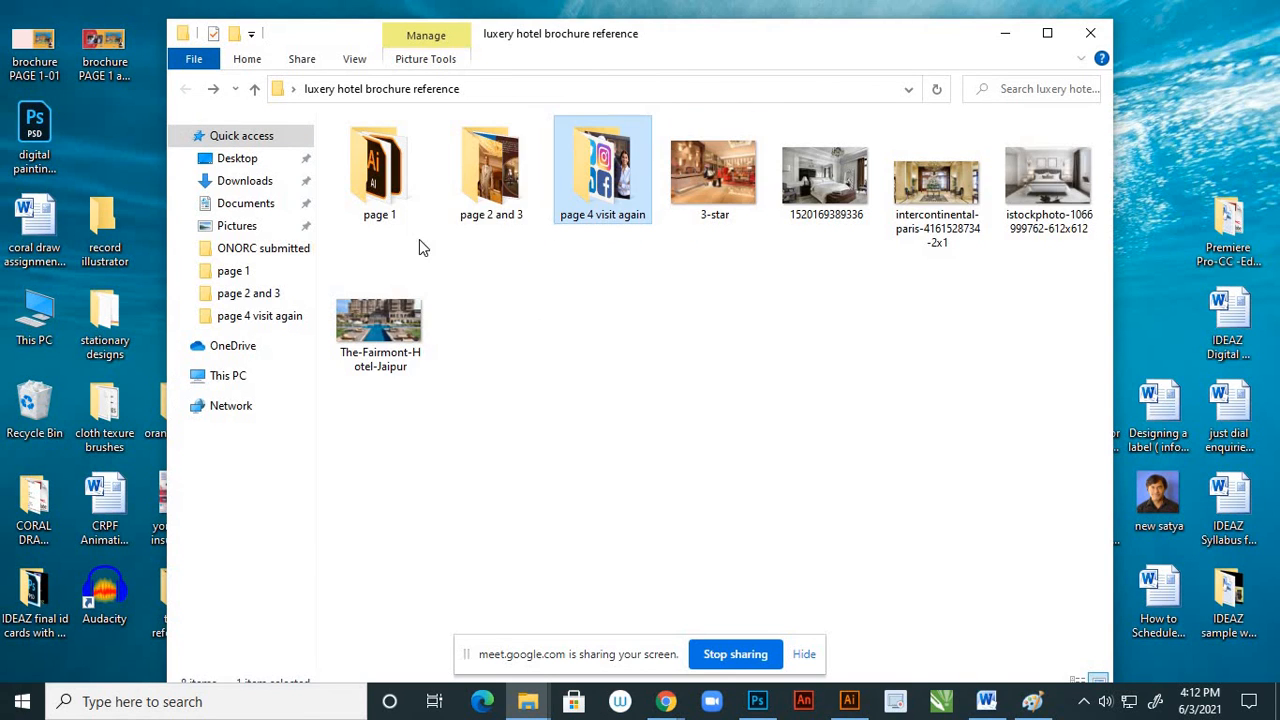
{"action": "double_click", "coordinate": [474, 214]}
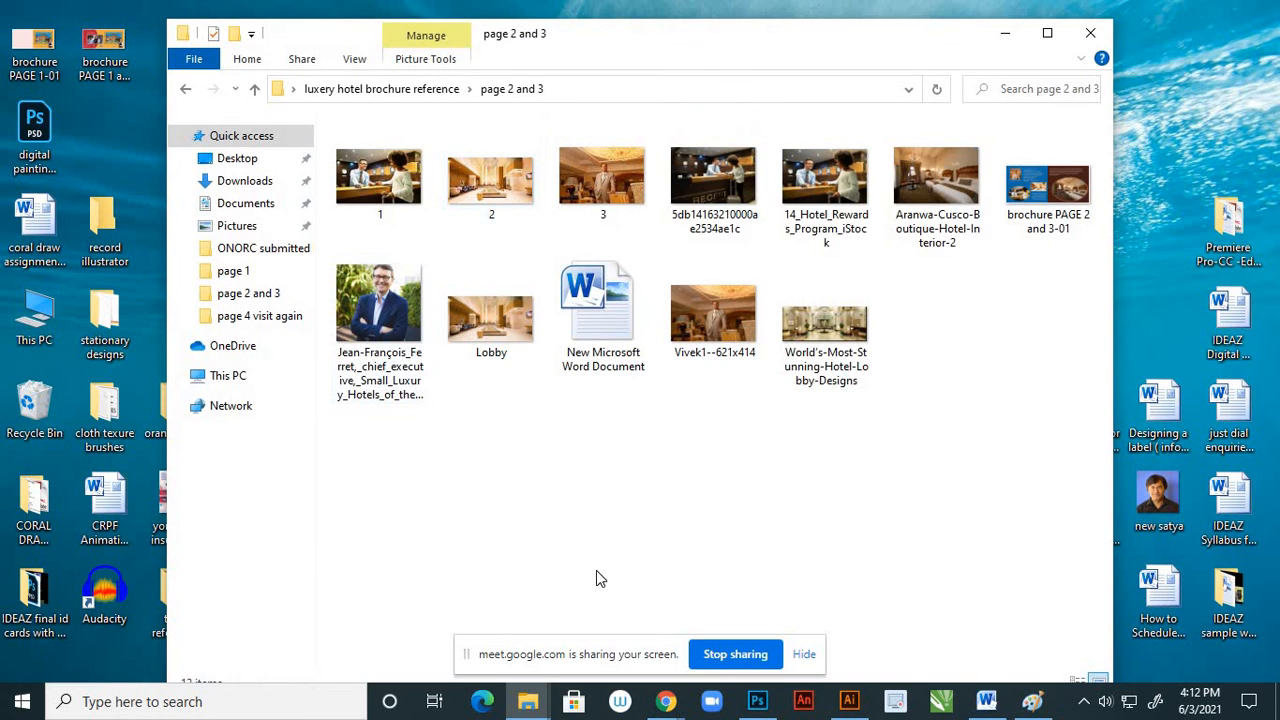
{"action": "left_click", "coordinate": [1036, 228]}
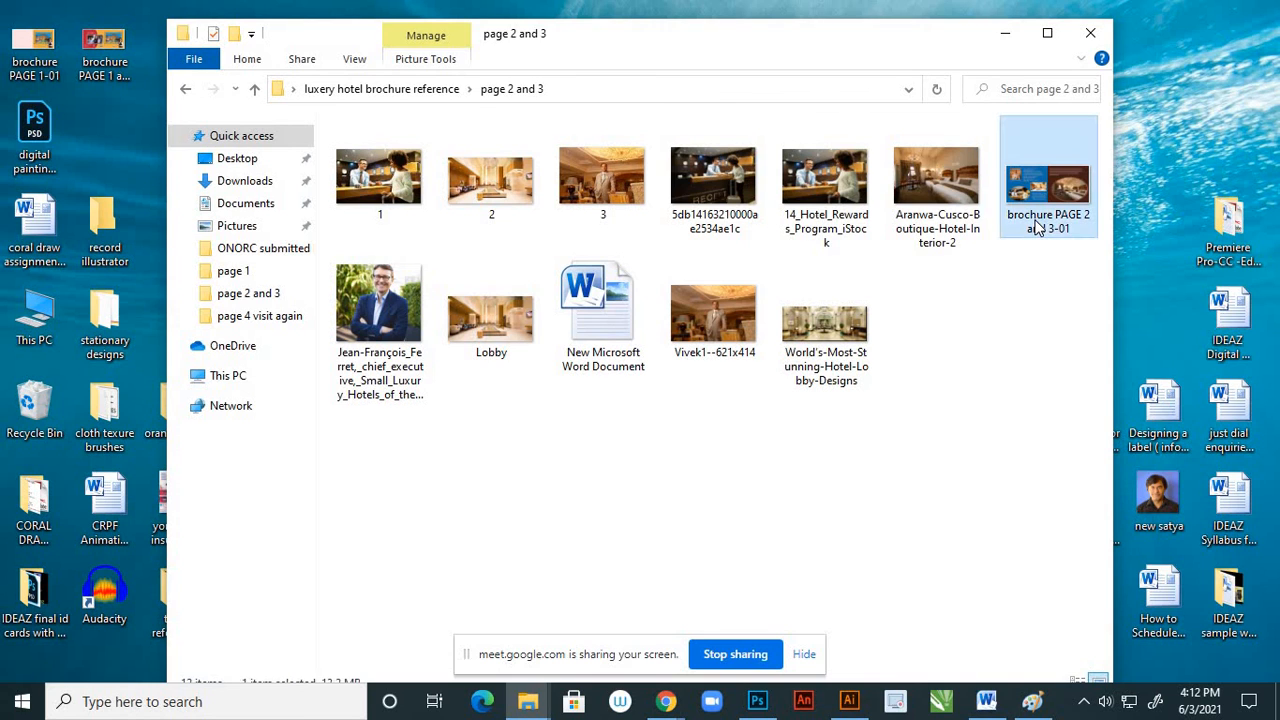
{"action": "key", "text": "ctrl+x"}
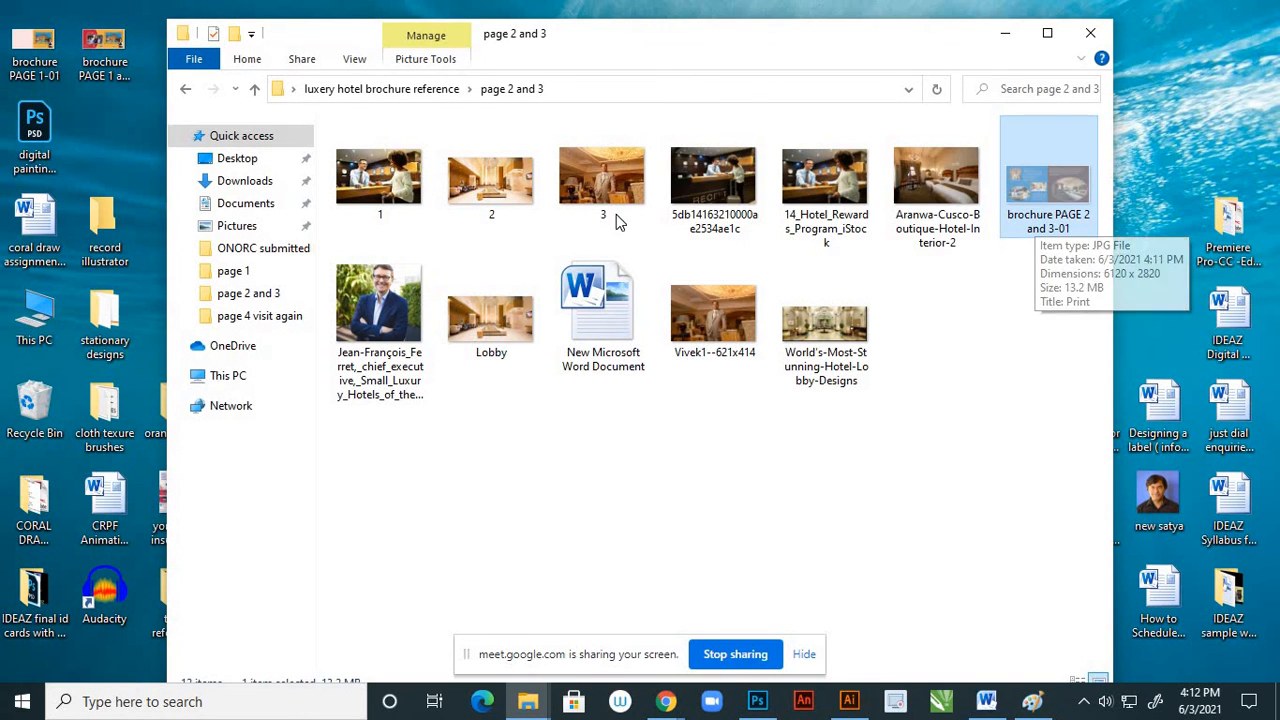
{"action": "left_click", "coordinate": [187, 90]}
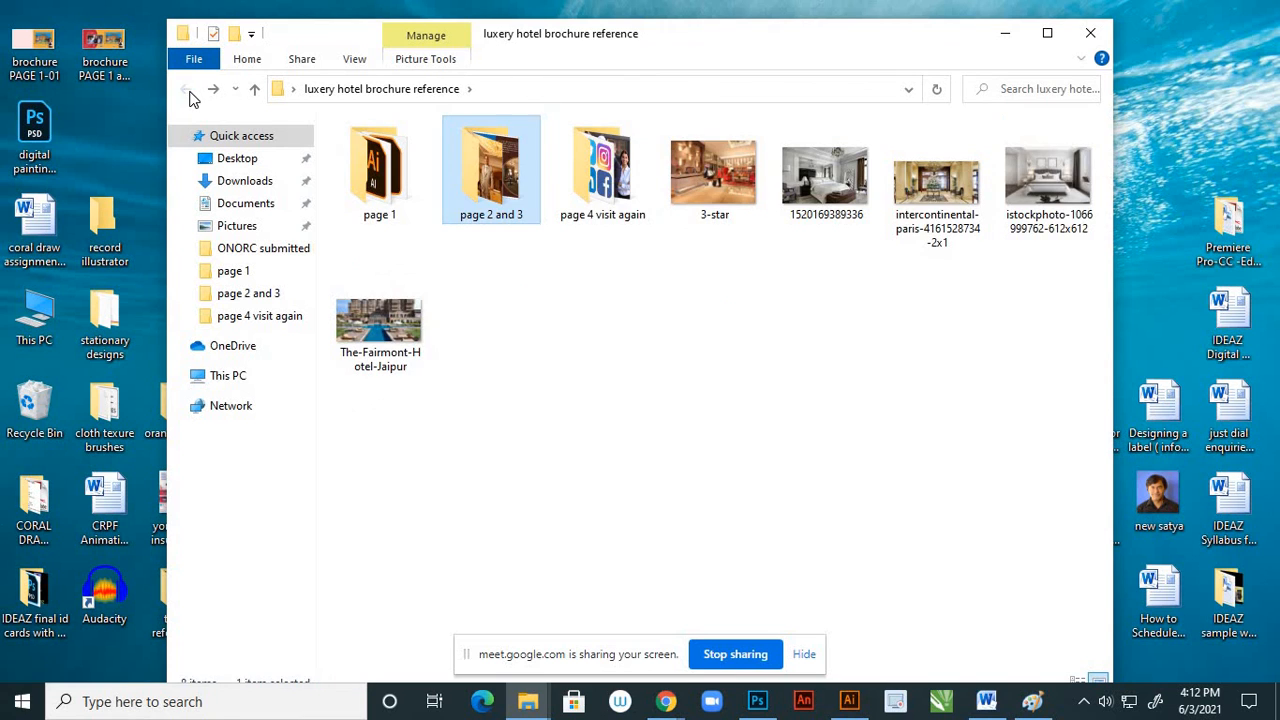
{"action": "left_click", "coordinate": [1090, 33]}
{"action": "right_click", "coordinate": [260, 67]}
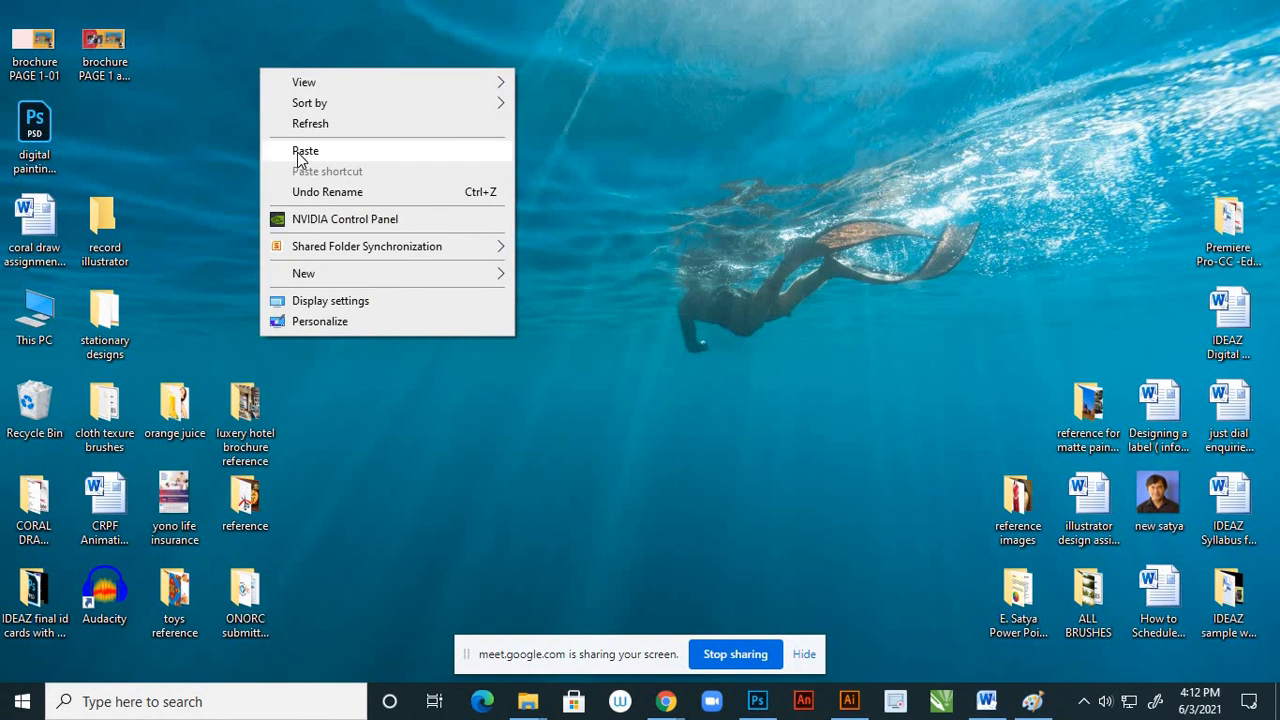
{"action": "left_click", "coordinate": [297, 152]}
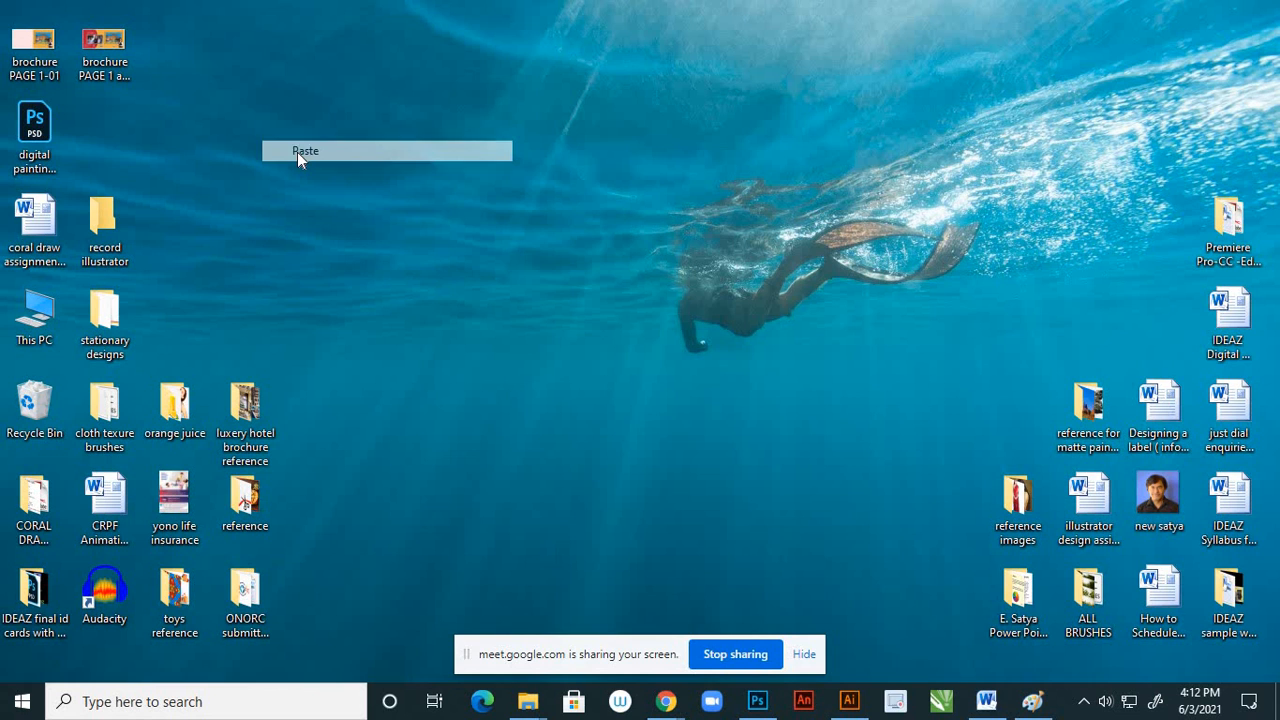
View the exported brochure PAGE 1 and 4-01 and PAGE 2 and 3-01 images in Photos, then switch back to the spread in Illustrator
{"action": "double_click", "coordinate": [120, 67]}
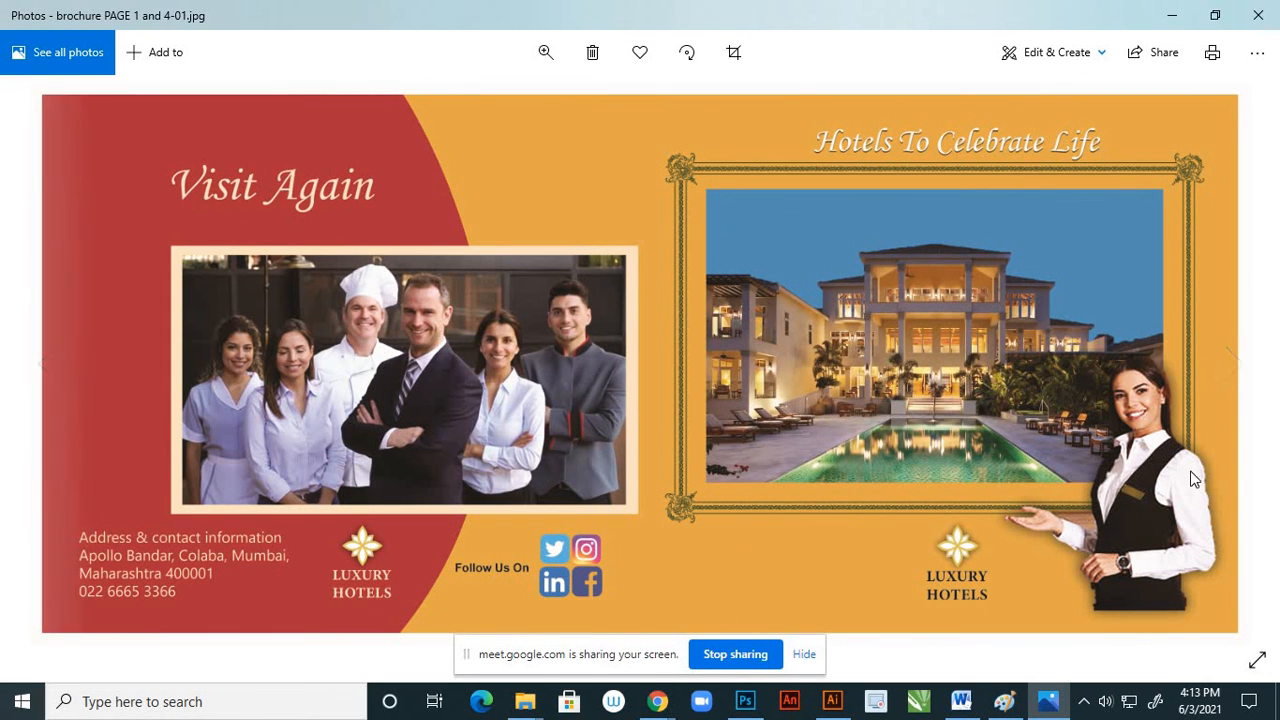
{"action": "left_click", "coordinate": [1234, 365]}
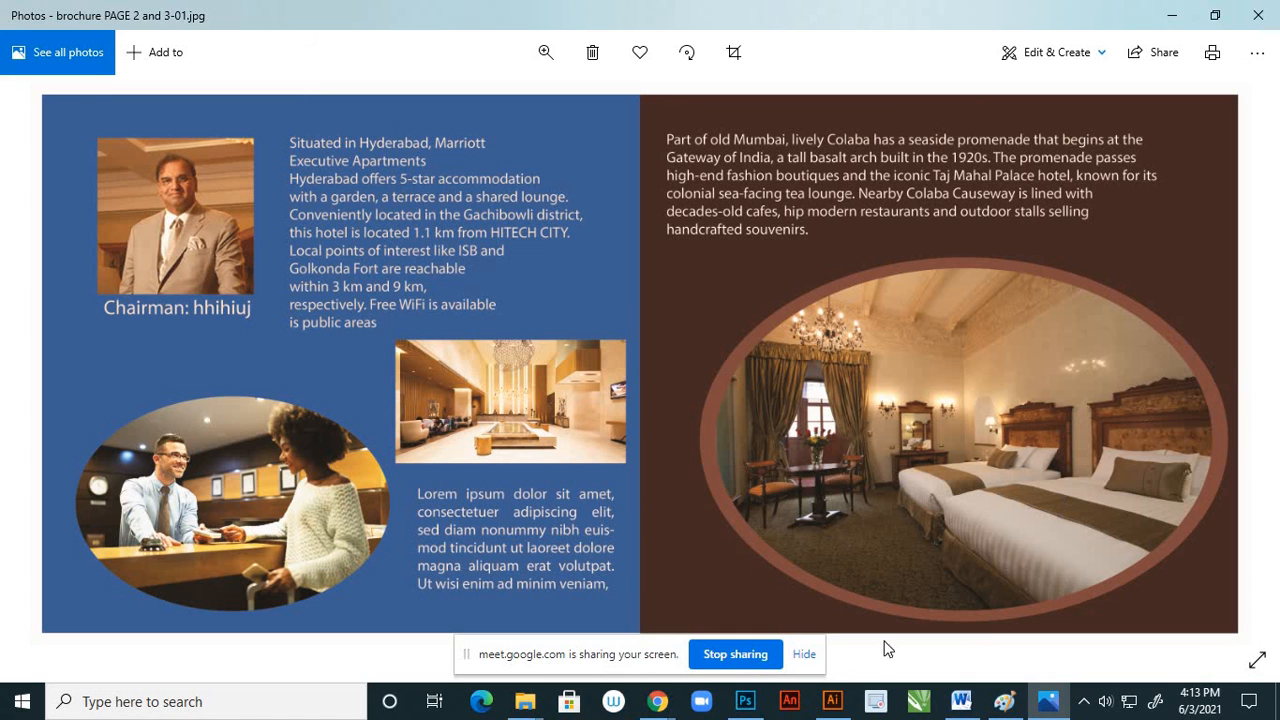
{"action": "left_click", "coordinate": [833, 702]}
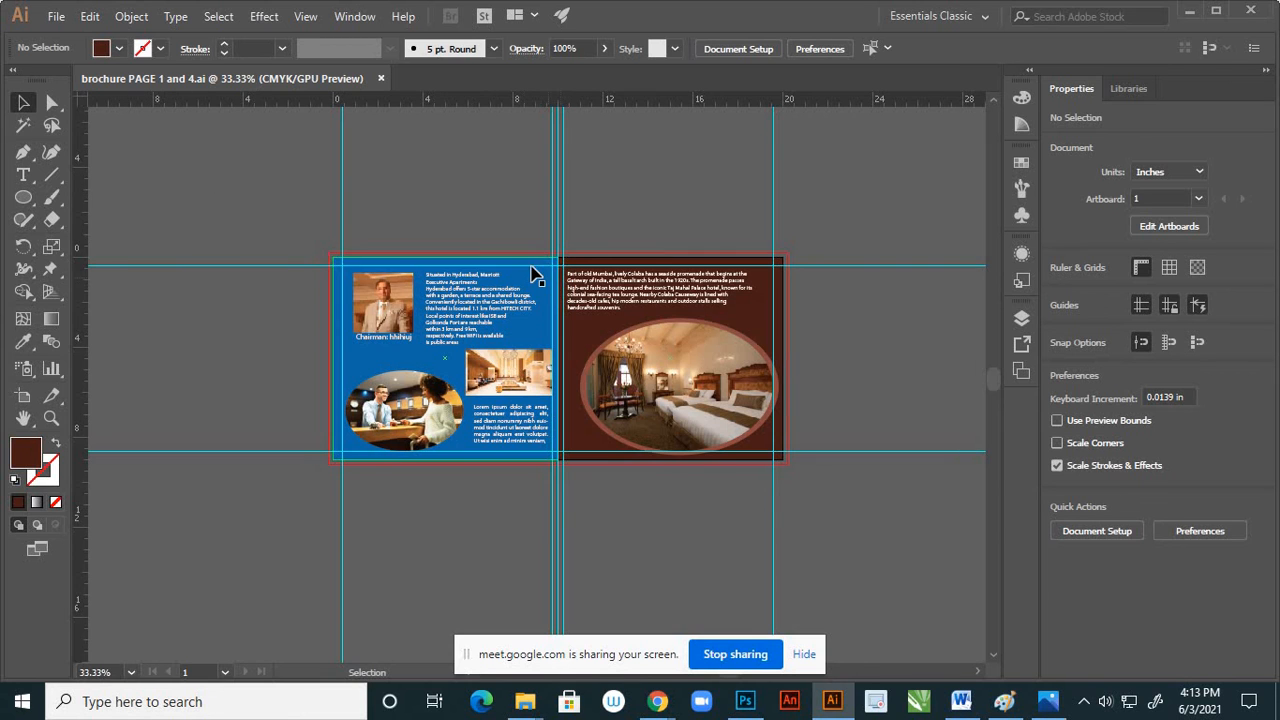
{"action": "scroll", "coordinate": [532, 268], "scroll_direction": "up", "scroll_amount": 2}
{"action": "scroll", "coordinate": [549, 184], "scroll_direction": "down", "scroll_amount": 2}
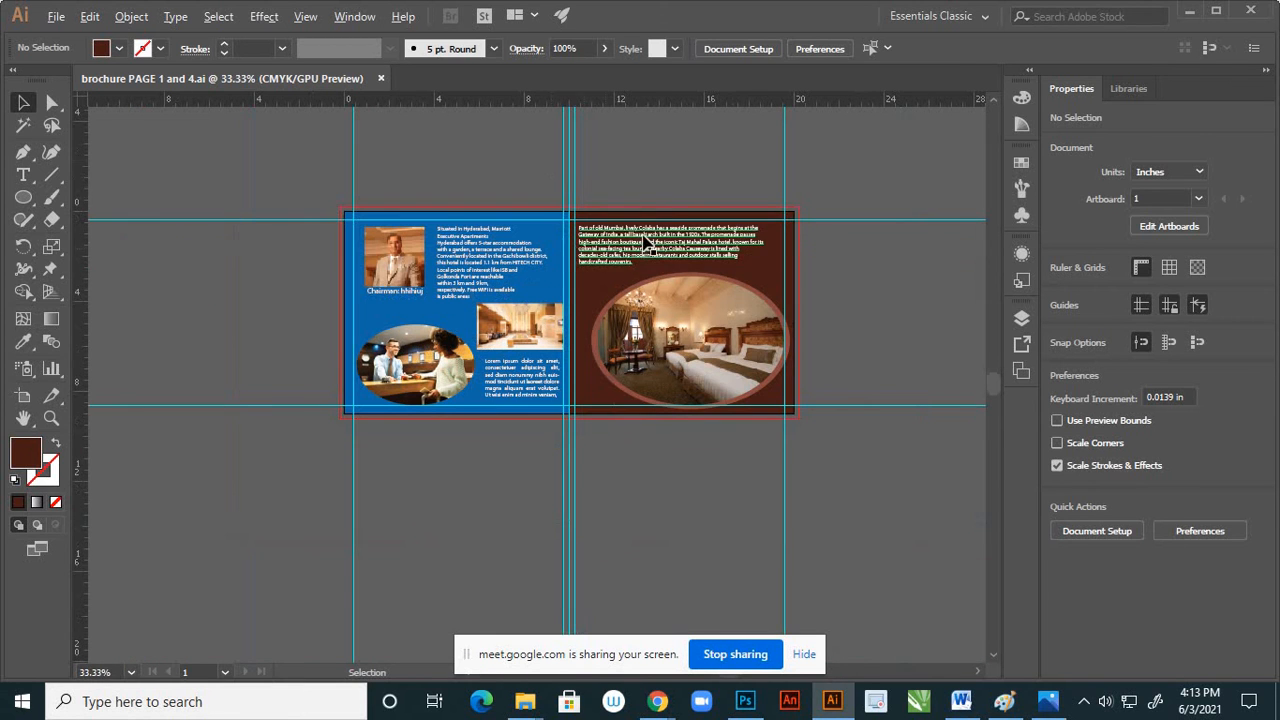